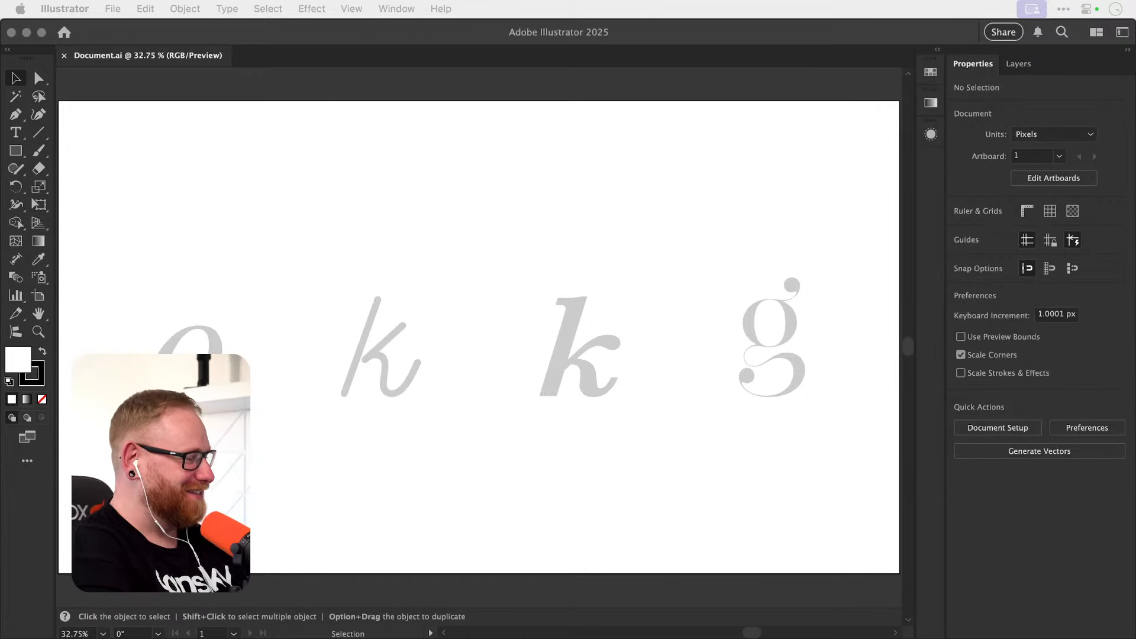
# Examine the outline of the italic letter o up close.
pyautogui.press('super+Tab')
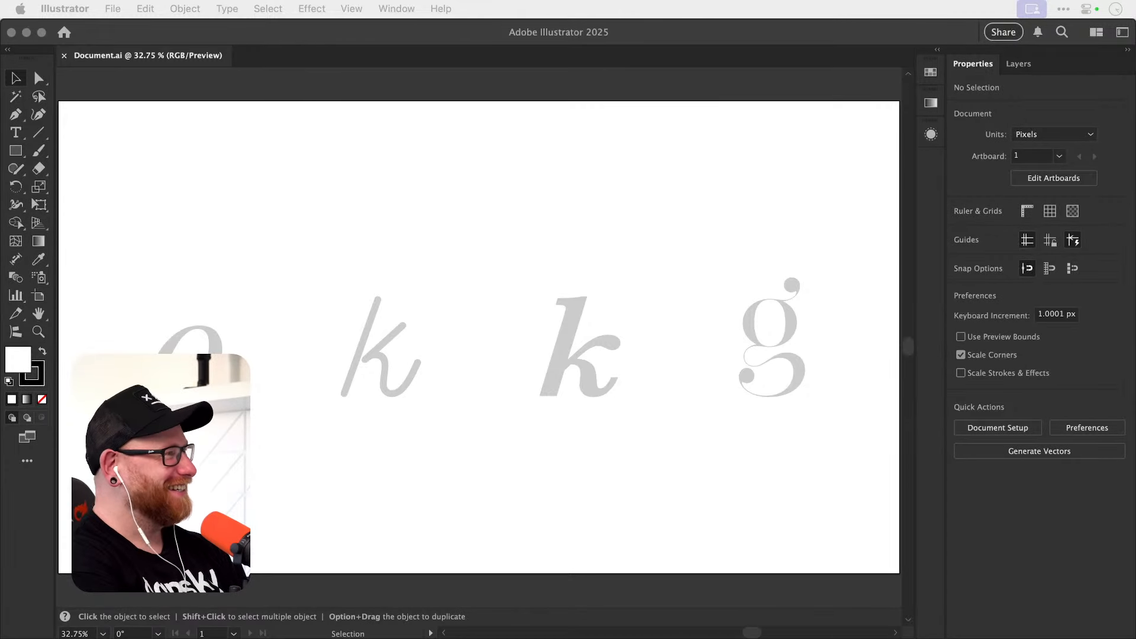
pyautogui.click(475, 239)
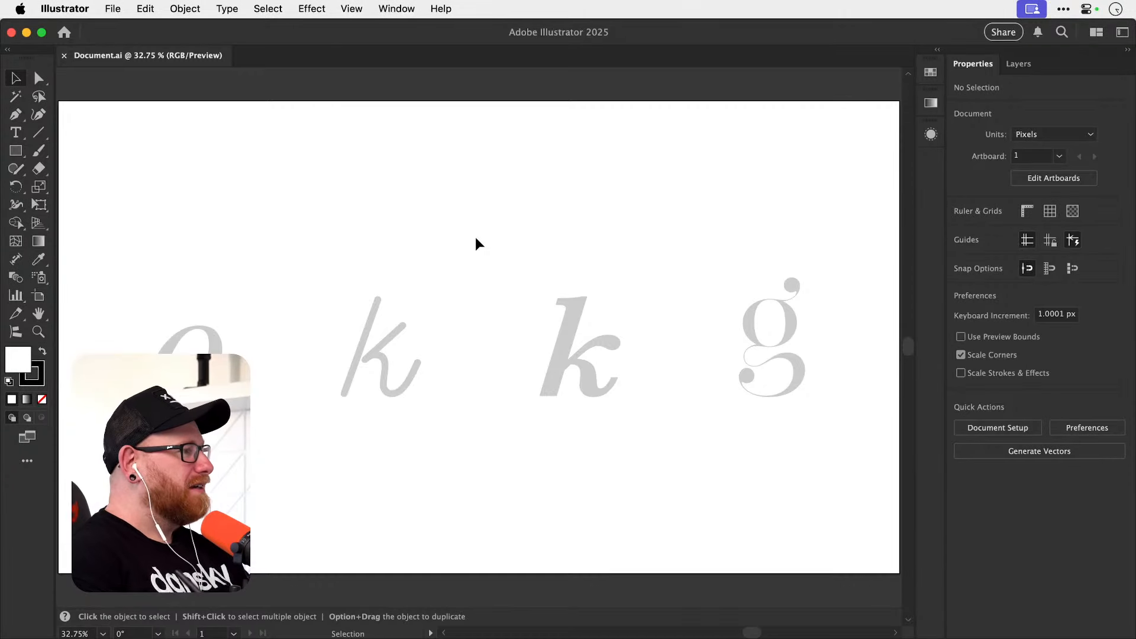
pyautogui.press('z')
pyautogui.moveTo(165, 359); pyautogui.dragTo(426, 361)
pyautogui.press('space')
pyautogui.moveTo(381, 393); pyautogui.dragTo(495, 373)
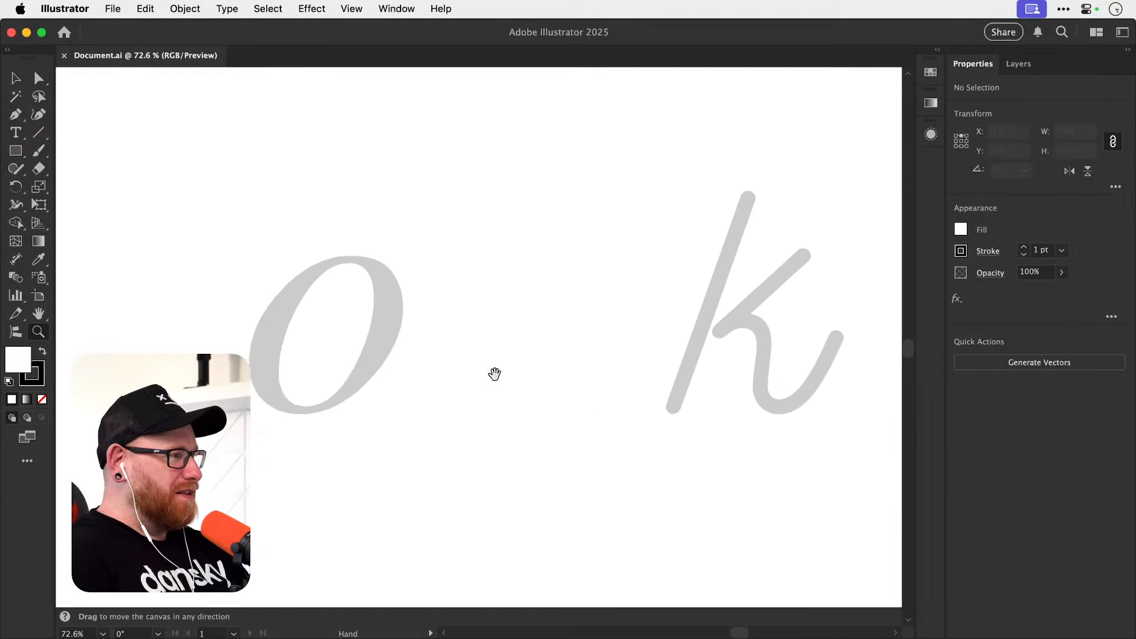
pyautogui.moveTo(352, 371); pyautogui.dragTo(495, 393)
pyautogui.press('space')
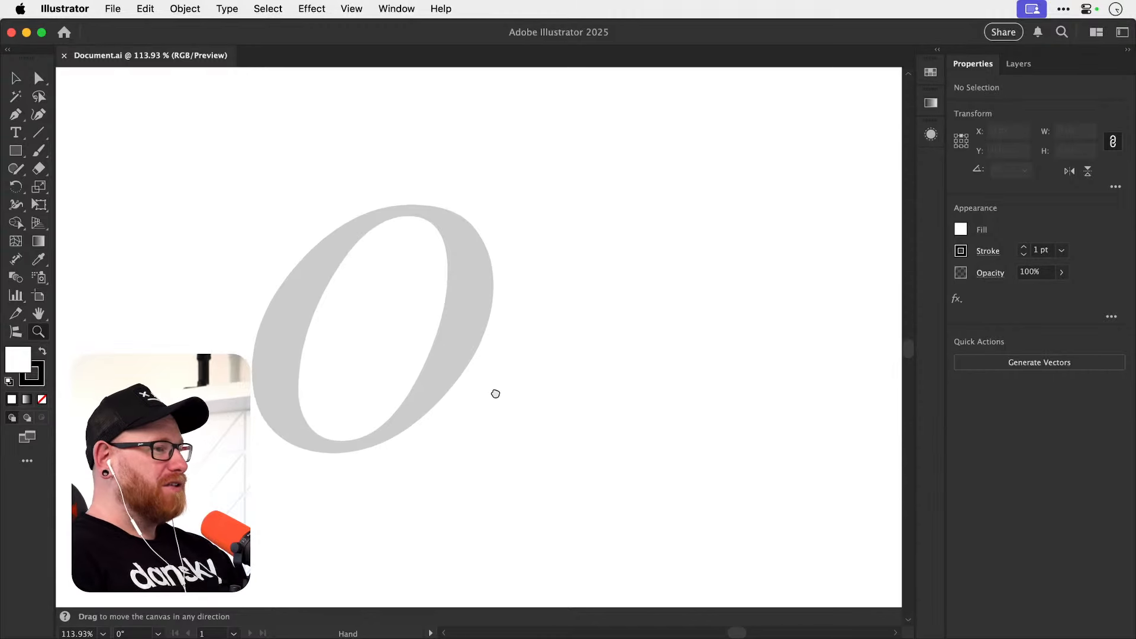
pyautogui.press('v')
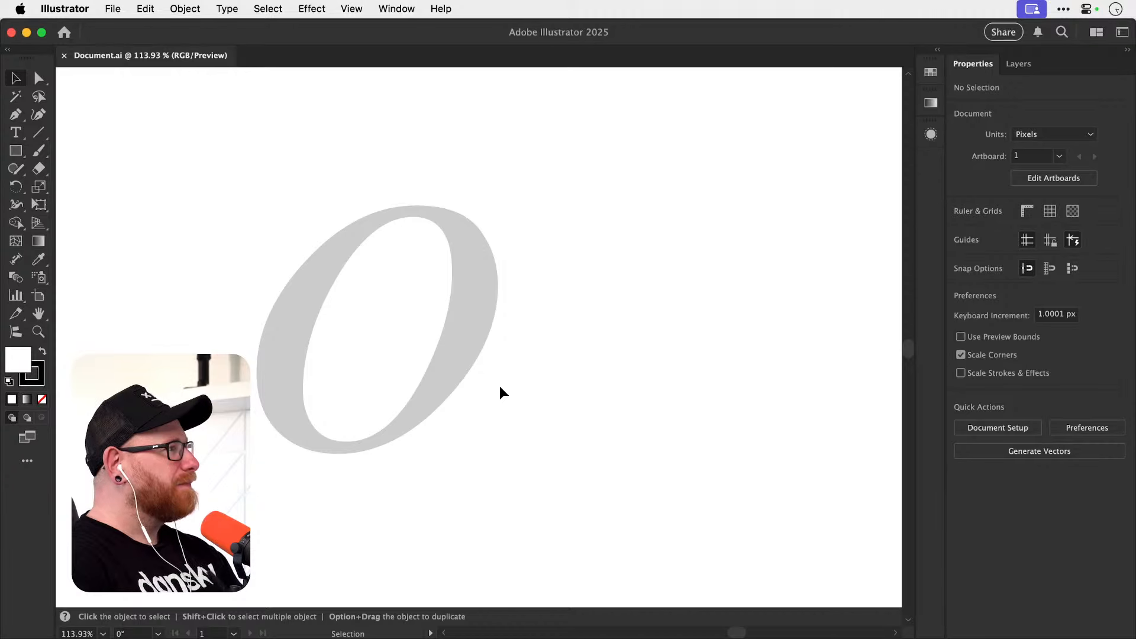
# Examine the thin connecting strokes and curves of the letter g up close.
pyautogui.press('super+0')
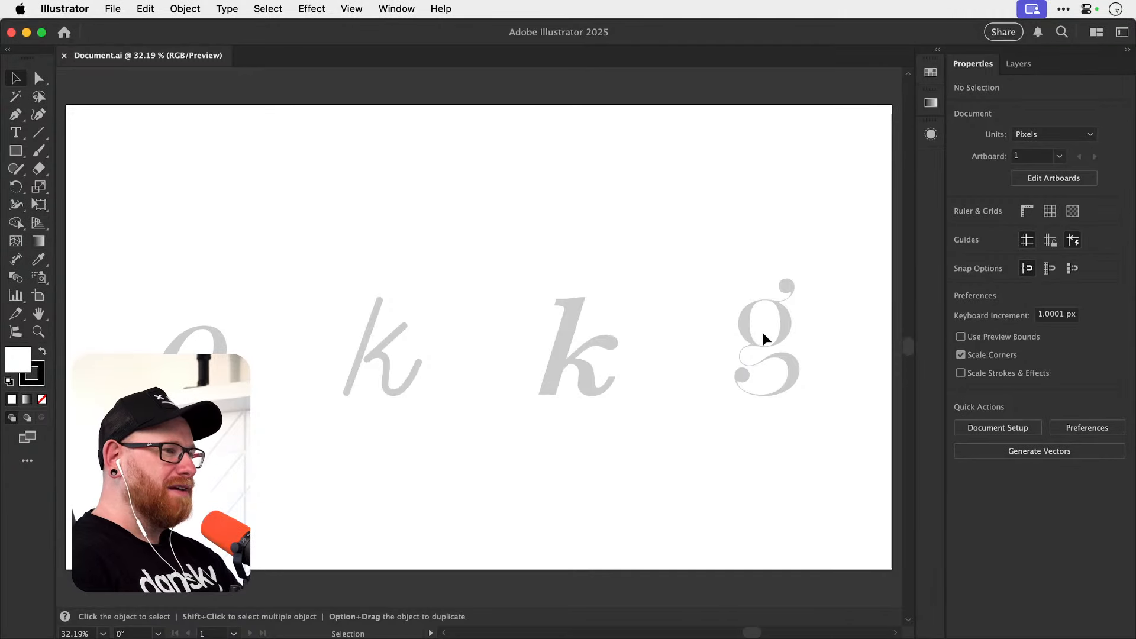
pyautogui.press('z')
pyautogui.moveTo(770, 350); pyautogui.dragTo(571, 367)
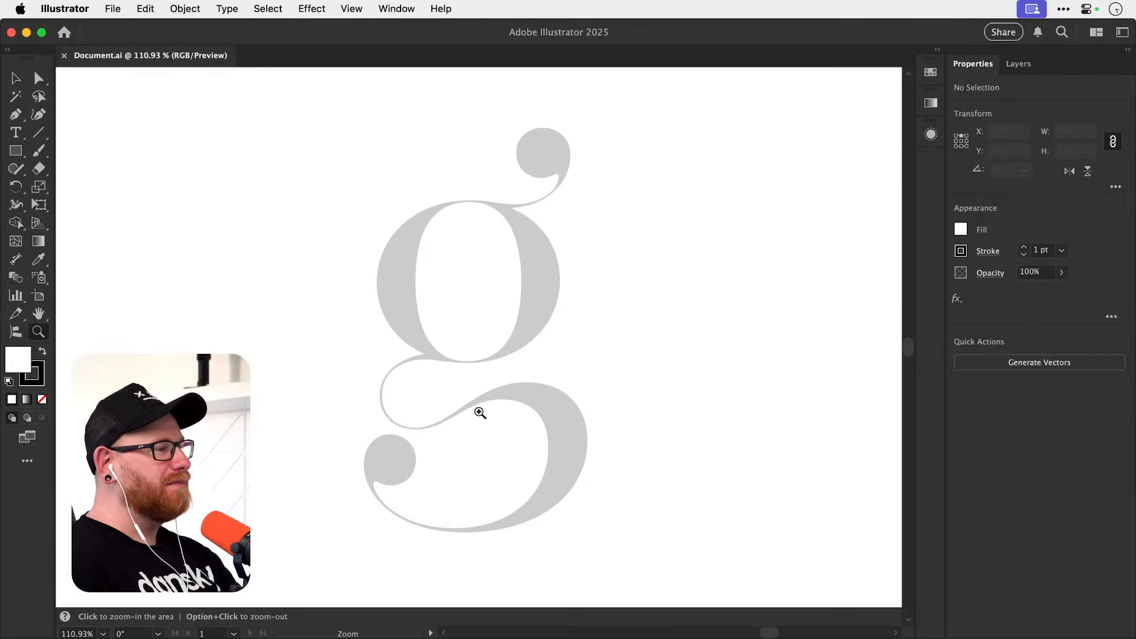
pyautogui.moveTo(373, 414); pyautogui.dragTo(601, 369)
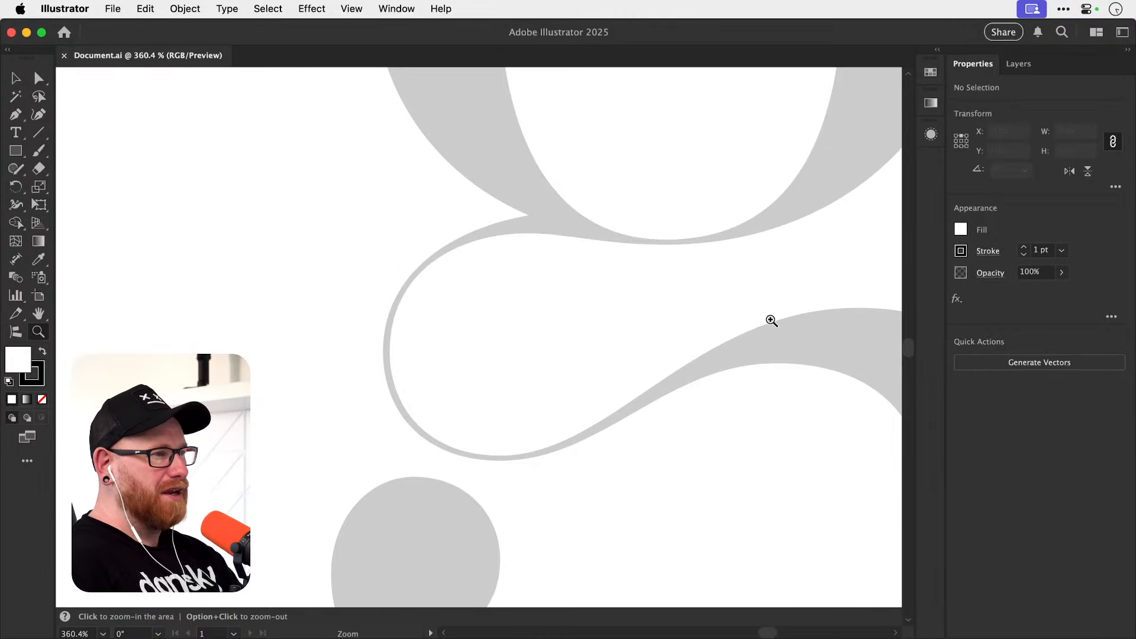
pyautogui.press('v')
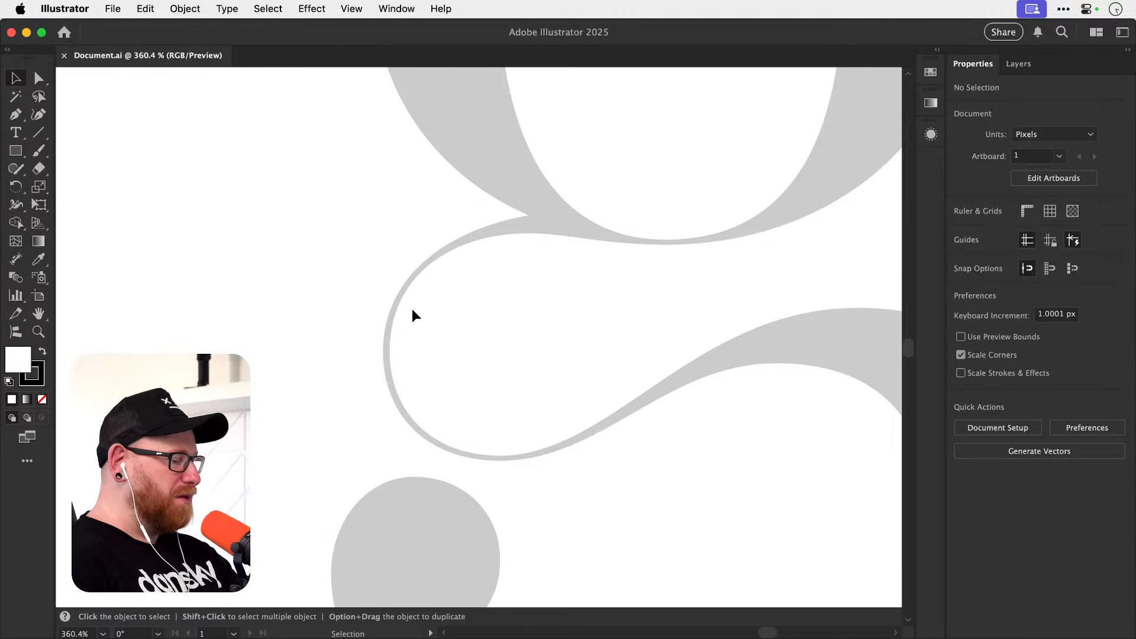
pyautogui.press('a')
pyautogui.press('super+0')
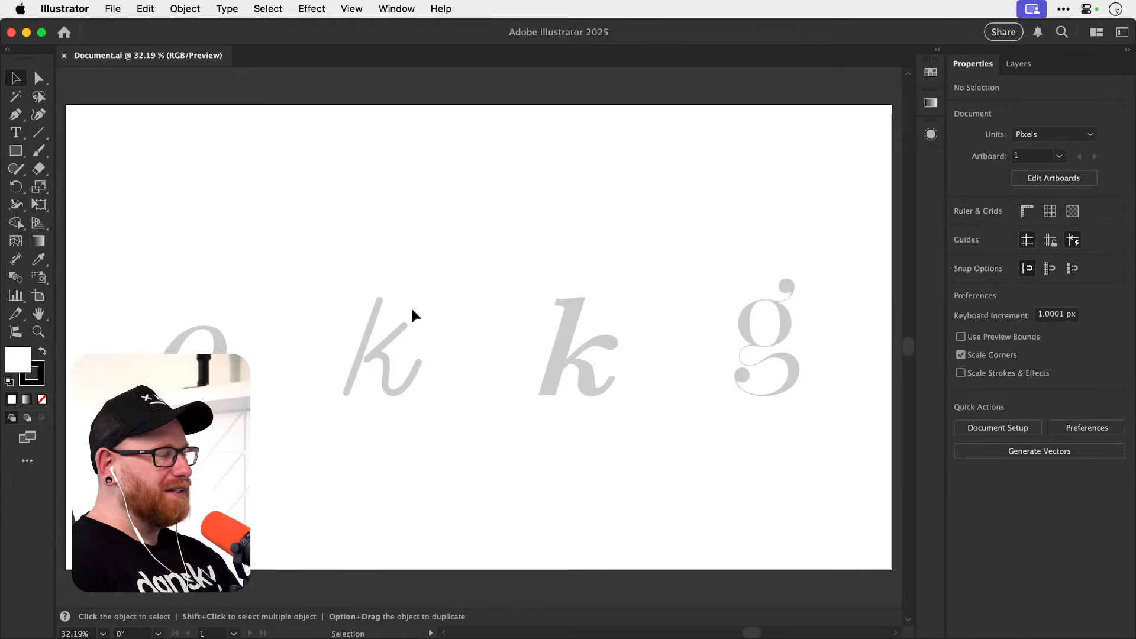
# With the Pen tool, draw a closed jagged shape of eleven straight-edged corner points, about 209 × 141 px, in the empty area above the letter o.
pyautogui.press('z')
pyautogui.moveTo(169, 384); pyautogui.dragTo(429, 361)
pyautogui.press('space')
pyautogui.moveTo(438, 377); pyautogui.dragTo(524, 477)
pyautogui.moveTo(440, 359); pyautogui.dragTo(467, 399)
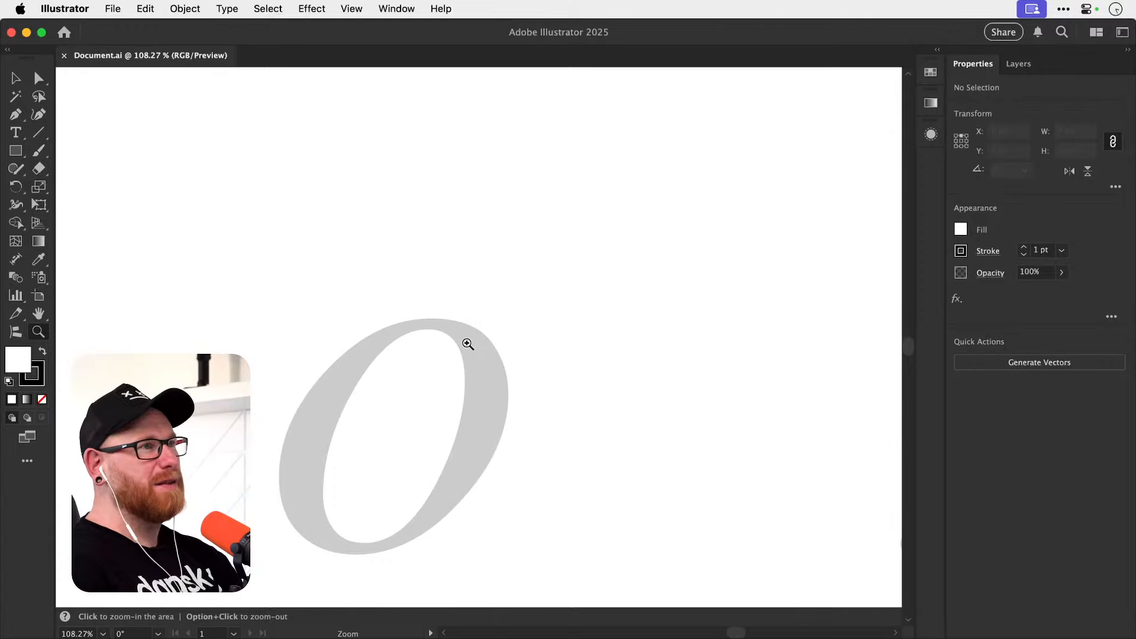
pyautogui.press('p')
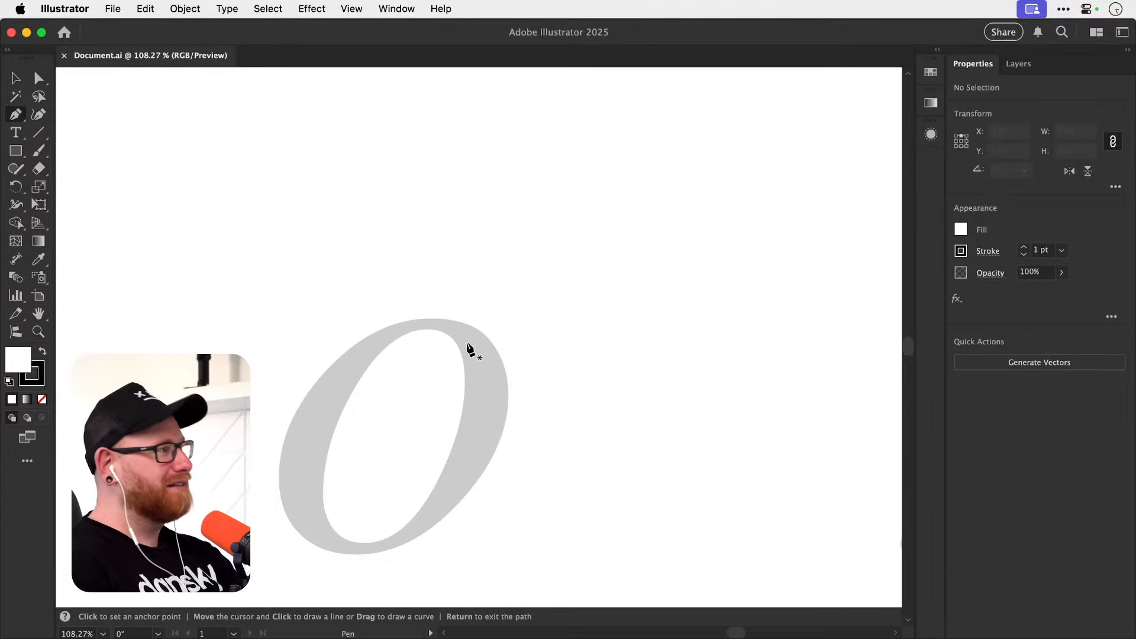
pyautogui.moveTo(284, 295); pyautogui.dragTo(304, 421)
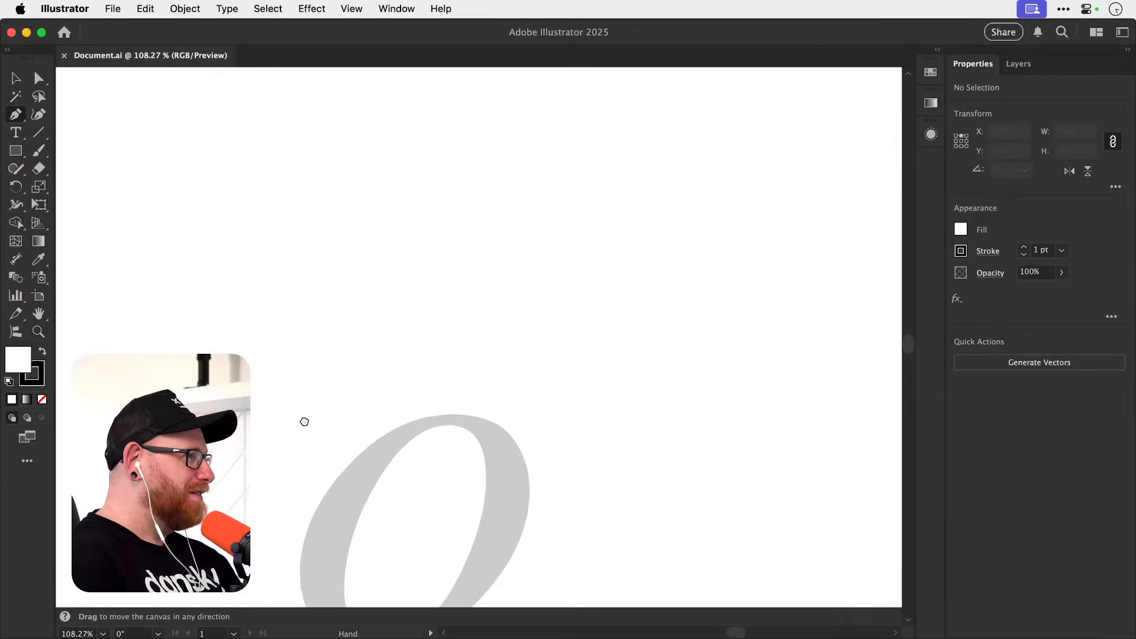
pyautogui.click(261, 319)
pyautogui.click(325, 230)
pyautogui.click(407, 278)
pyautogui.click(351, 336)
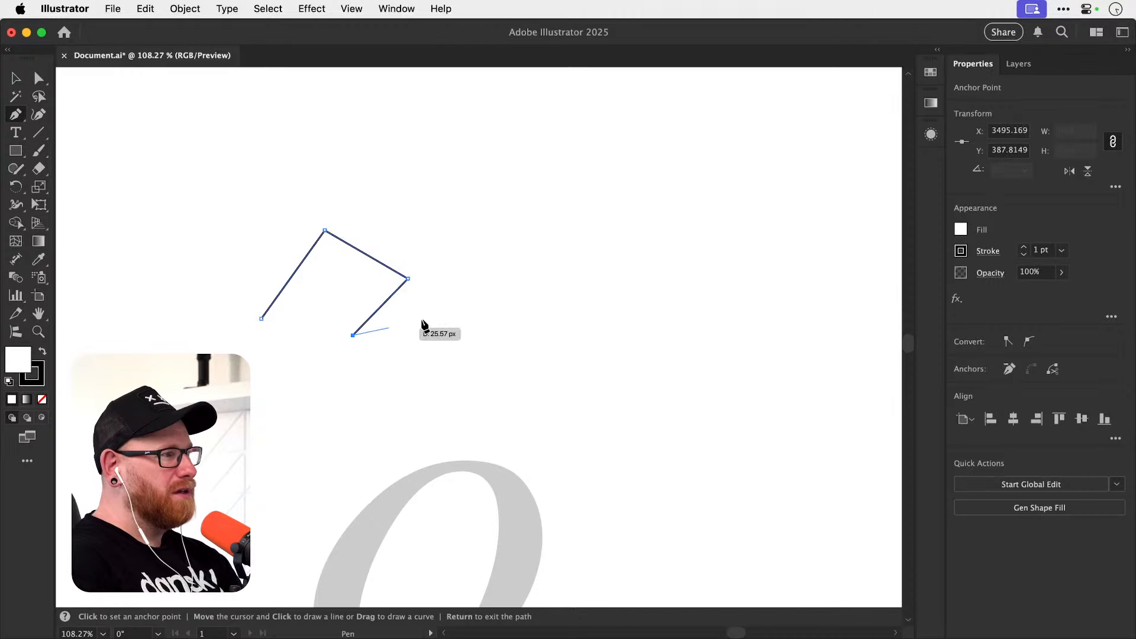
pyautogui.click(461, 309)
pyautogui.click(402, 390)
pyautogui.click(241, 434)
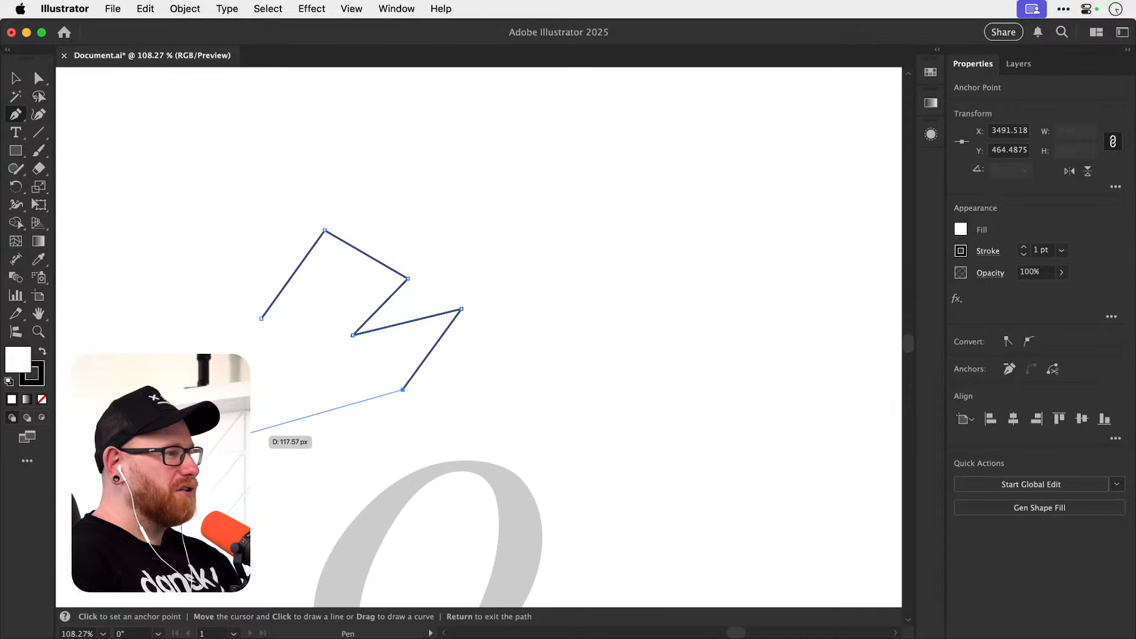
pyautogui.click(313, 370)
pyautogui.click(167, 382)
pyautogui.click(158, 303)
pyautogui.click(235, 343)
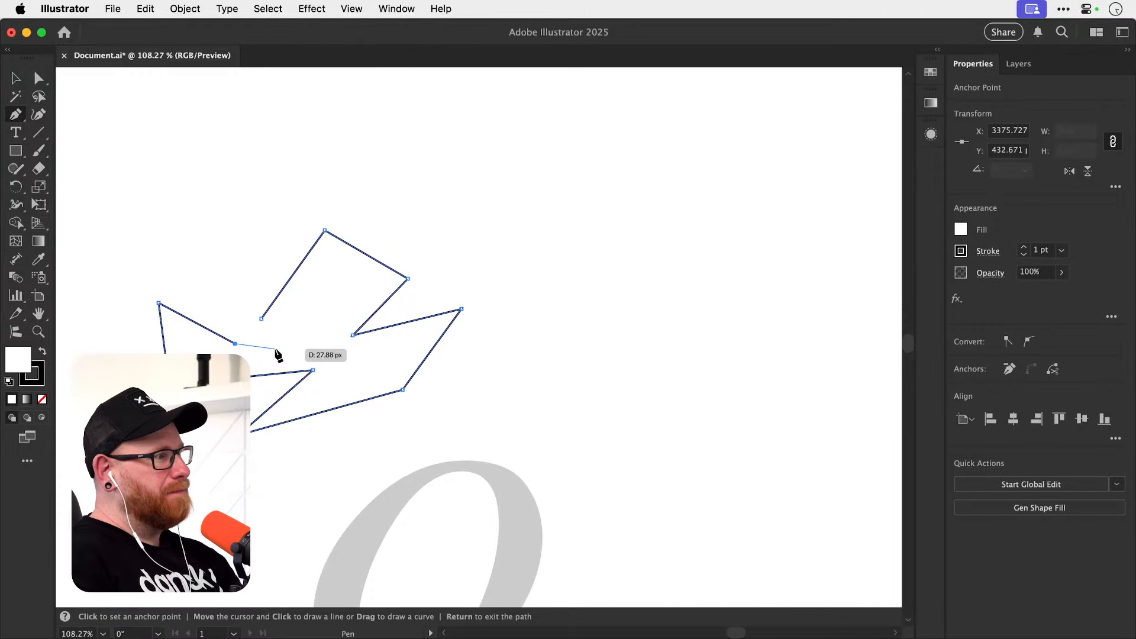
pyautogui.click(261, 319)
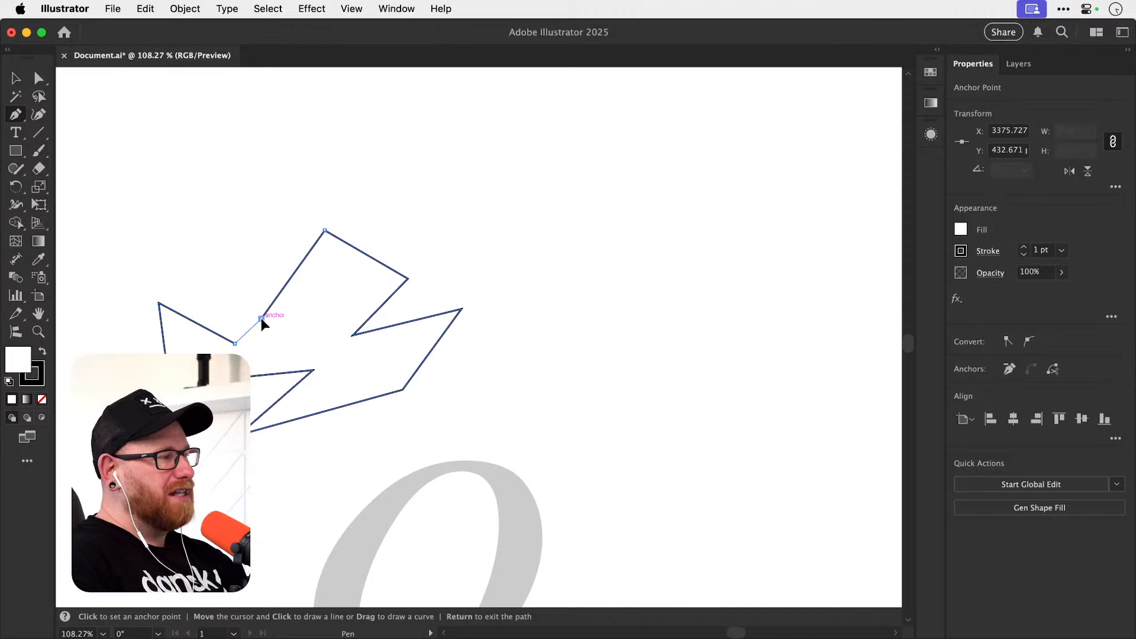
# Move the jagged shape up, farther away from the letter o.
pyautogui.press('v')
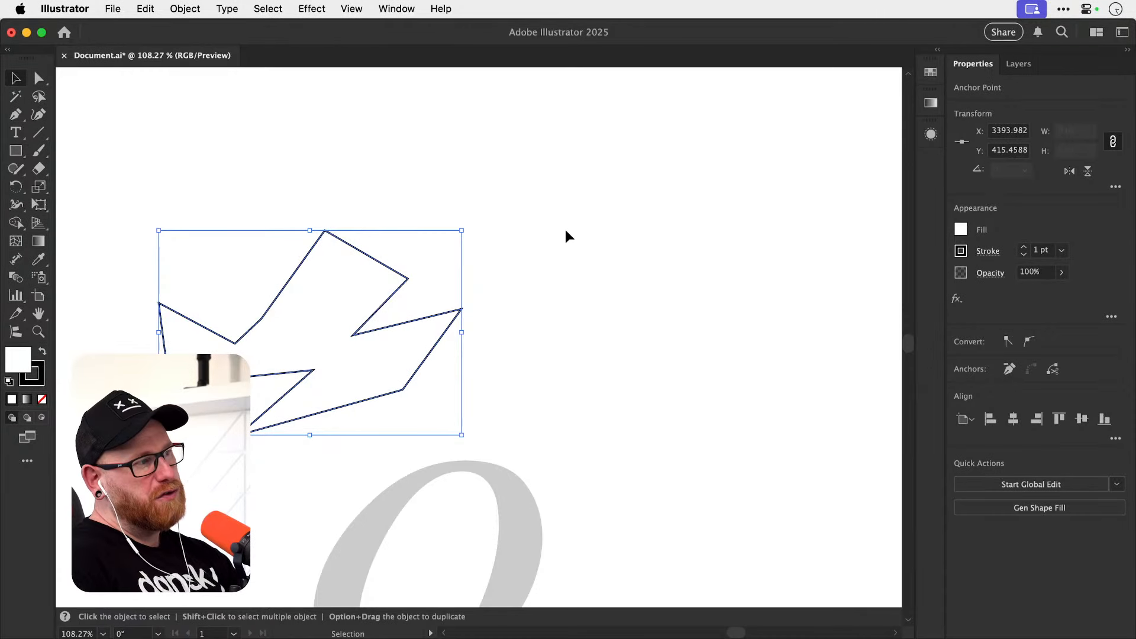
pyautogui.click(532, 231)
pyautogui.moveTo(396, 273); pyautogui.dragTo(400, 193)
pyautogui.press('a')
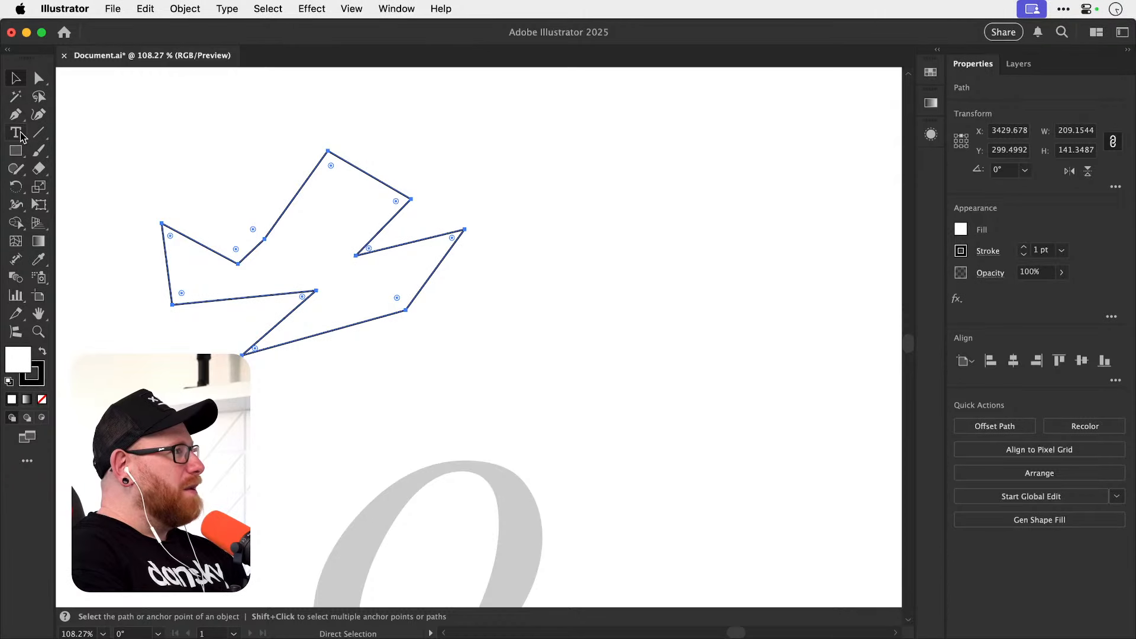
# Start a new Pen path beside the jagged shape with five straight zigzag segments.
pyautogui.click(16, 116)
pyautogui.press('space')
pyautogui.moveTo(545, 197); pyautogui.dragTo(387, 239)
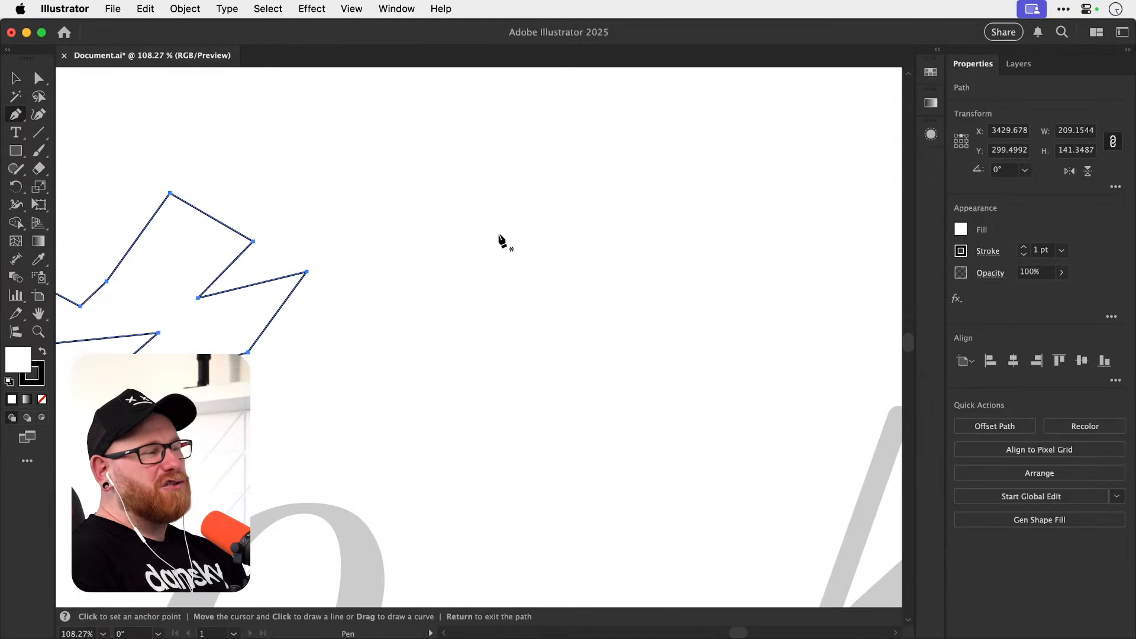
pyautogui.click(419, 227)
pyautogui.click(482, 170)
pyautogui.click(519, 239)
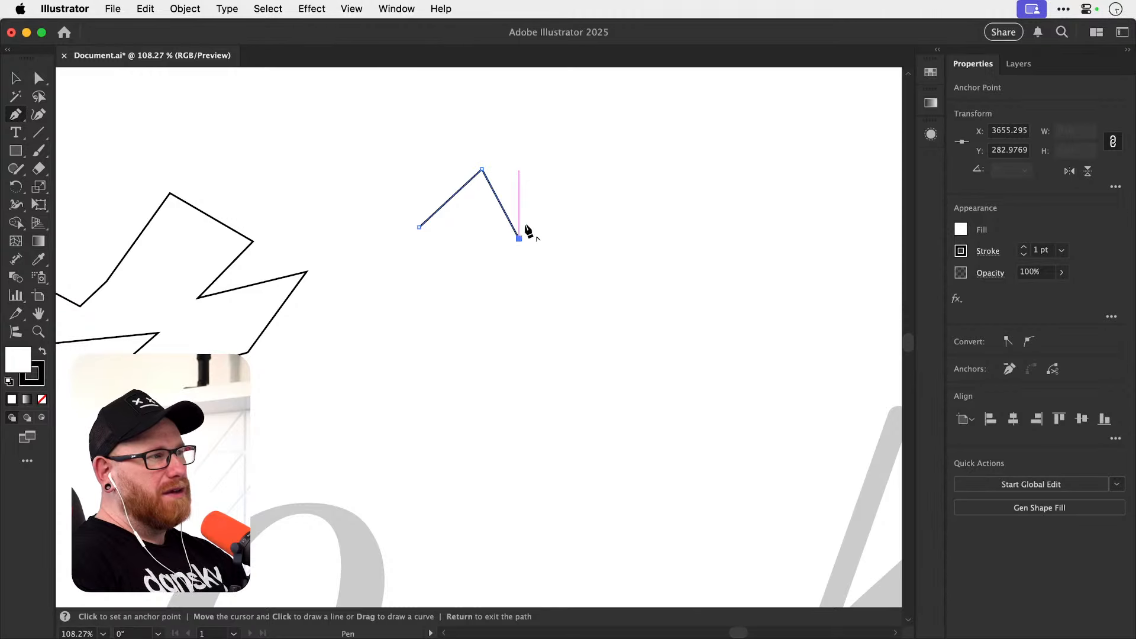
pyautogui.click(545, 178)
pyautogui.click(575, 218)
pyautogui.click(601, 176)
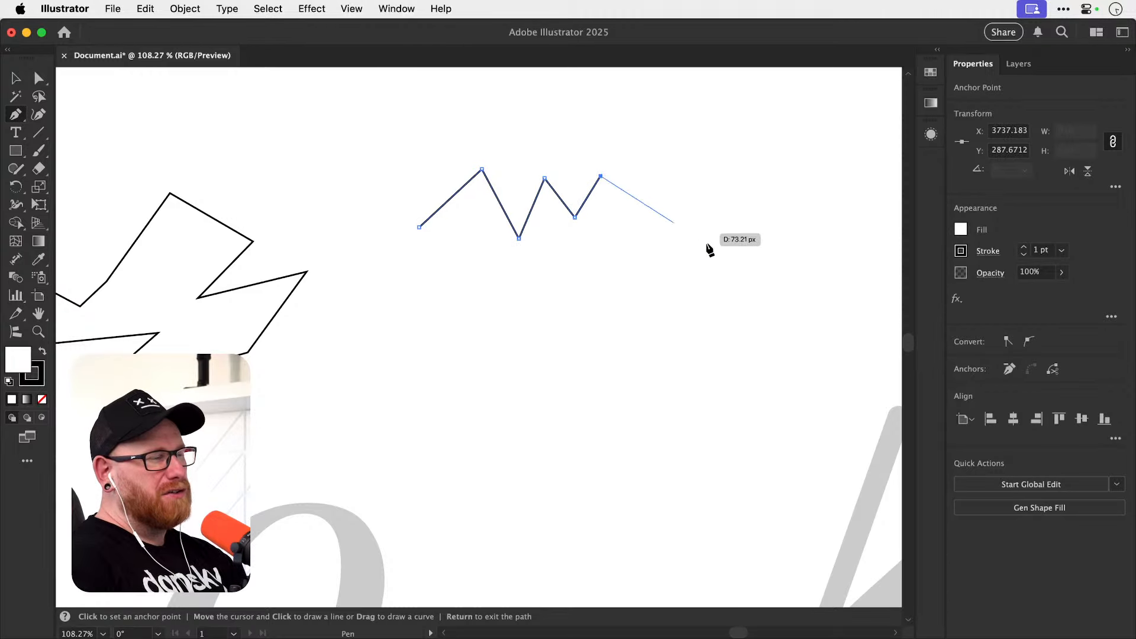
# Continue the zigzag path with five smooth curved anchor points looping underneath, close it at its starting point and deselect it.
pyautogui.moveTo(708, 233); pyautogui.dragTo(696, 335)
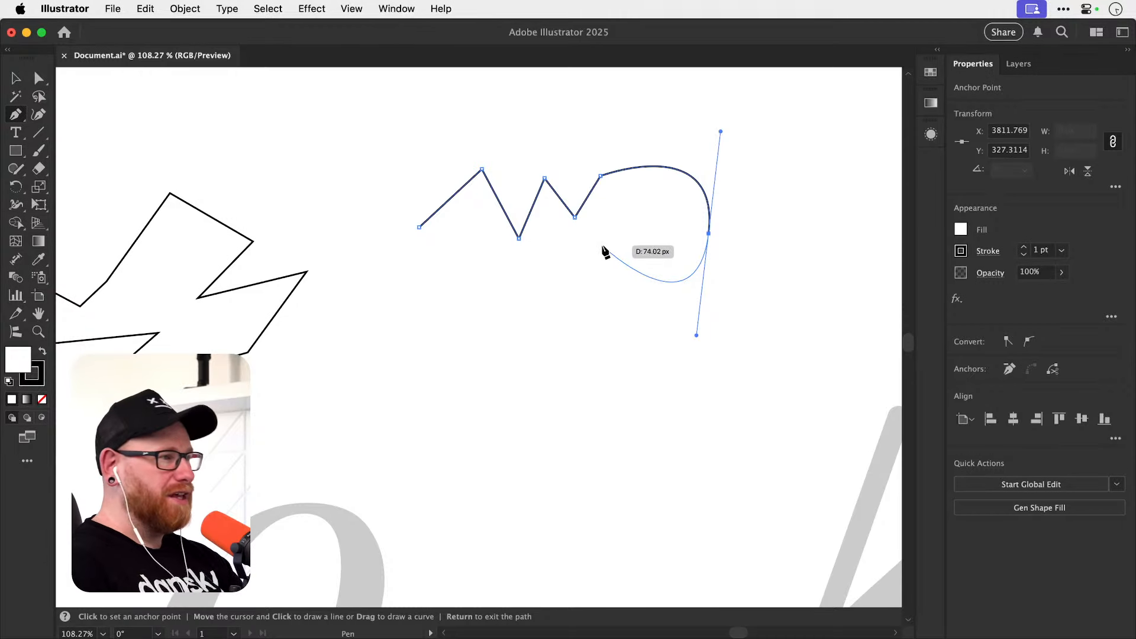
pyautogui.moveTo(598, 247); pyautogui.dragTo(540, 310)
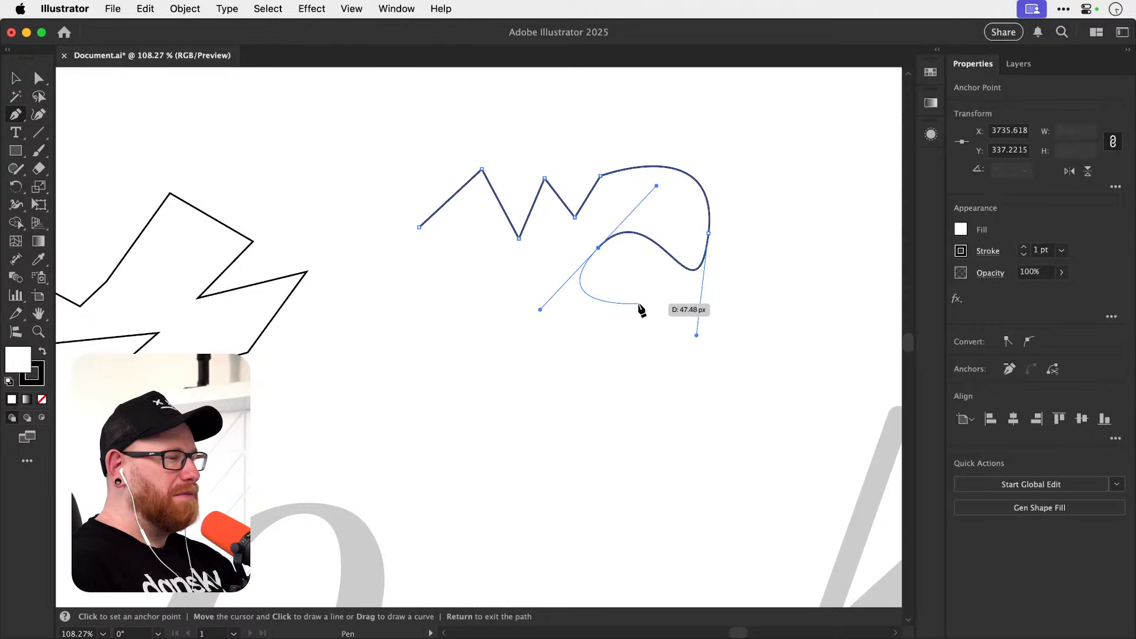
pyautogui.moveTo(662, 310); pyautogui.dragTo(670, 356)
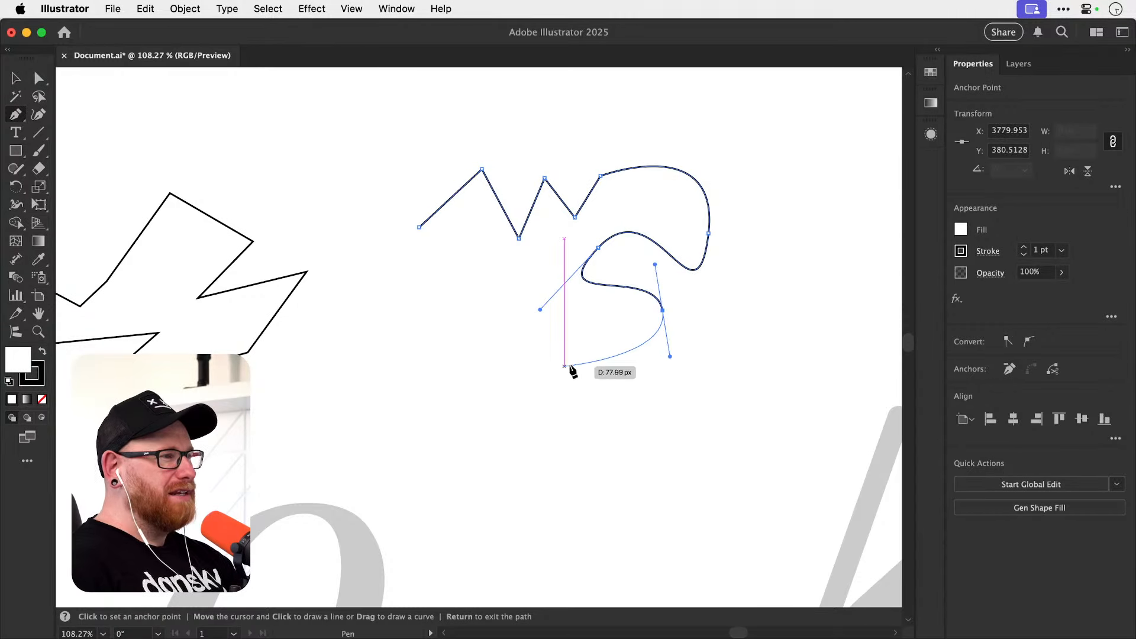
pyautogui.moveTo(562, 366); pyautogui.dragTo(472, 326)
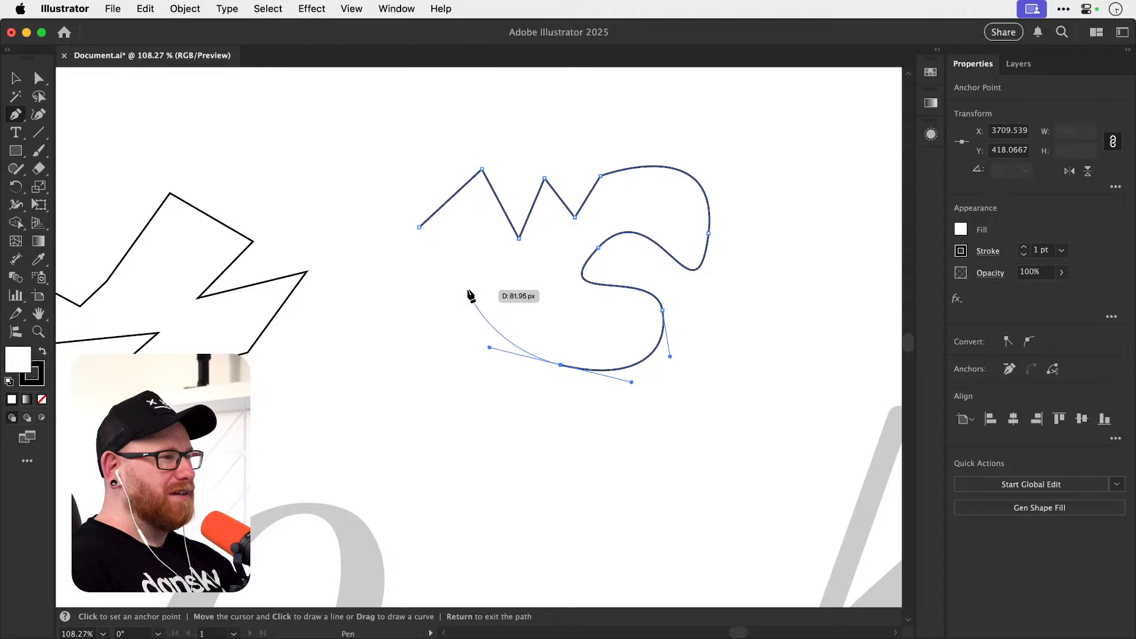
pyautogui.moveTo(467, 288); pyautogui.dragTo(424, 287)
pyautogui.moveTo(419, 227); pyautogui.dragTo(464, 203)
pyautogui.press('v')
pyautogui.click(441, 367)
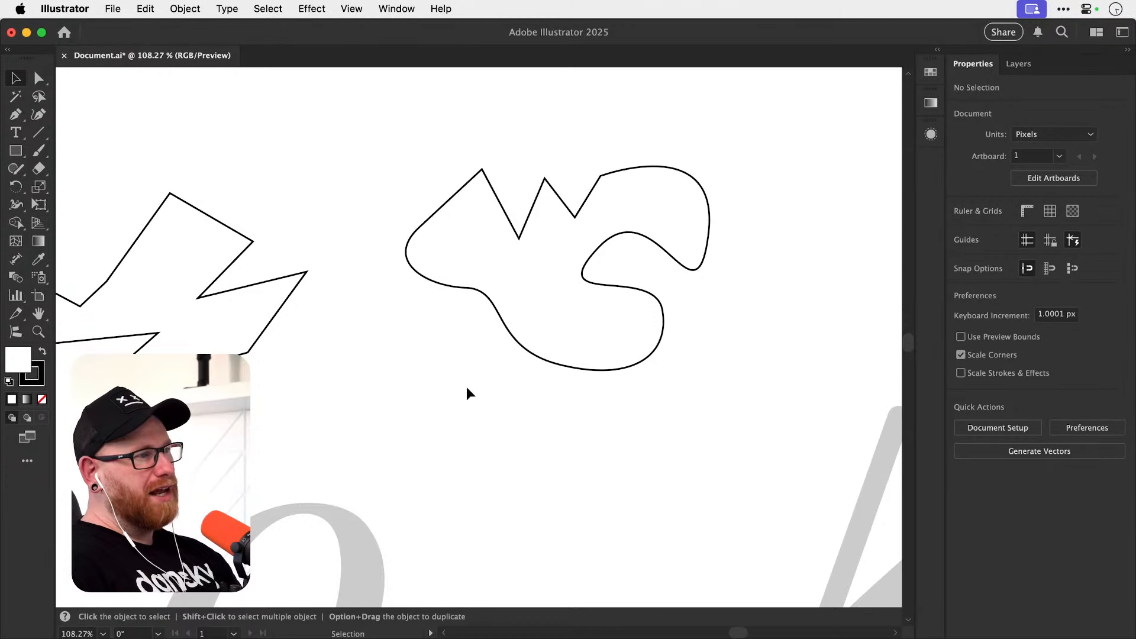
# Draw a small eye-like loop about 18 px wide inside the rounded end of the curved shape with the Pencil tool, and deselect it.
pyautogui.press('n')
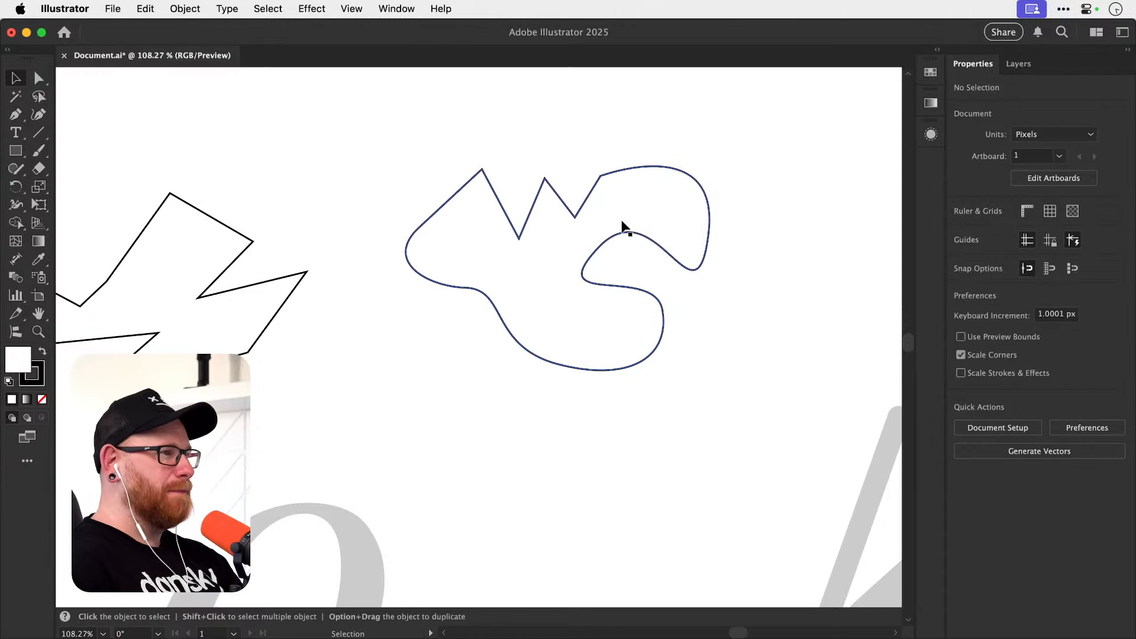
pyautogui.moveTo(654, 191)
pyautogui.mouseDown()
pyautogui.moveTo(643, 204)
pyautogui.moveTo(655, 189)
pyautogui.mouseUp()
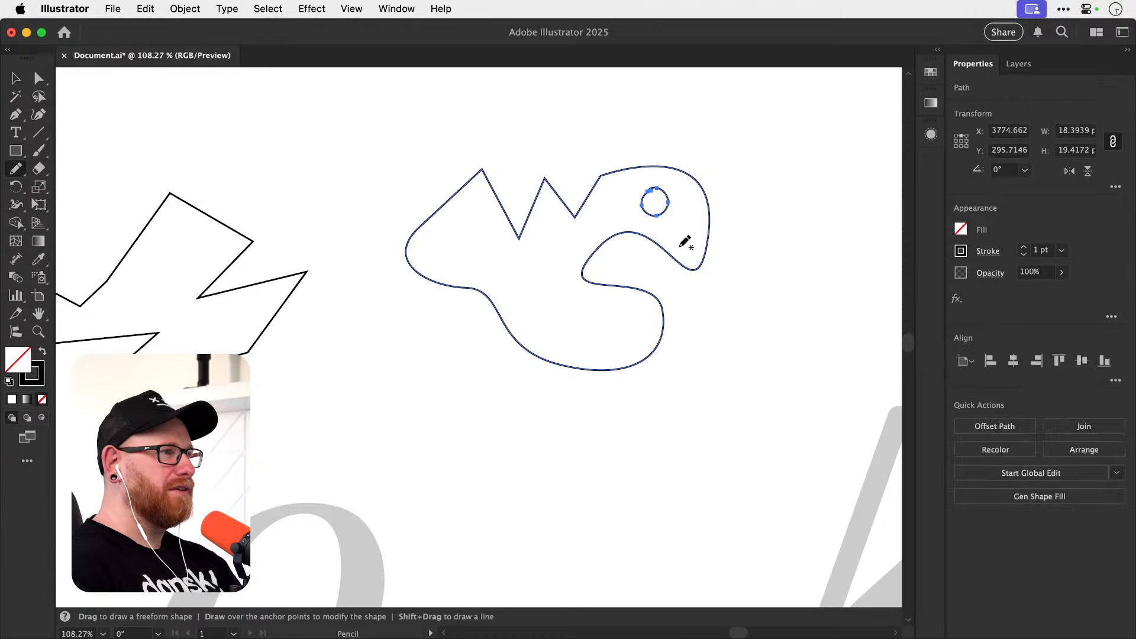
pyautogui.press('super+shift+a')
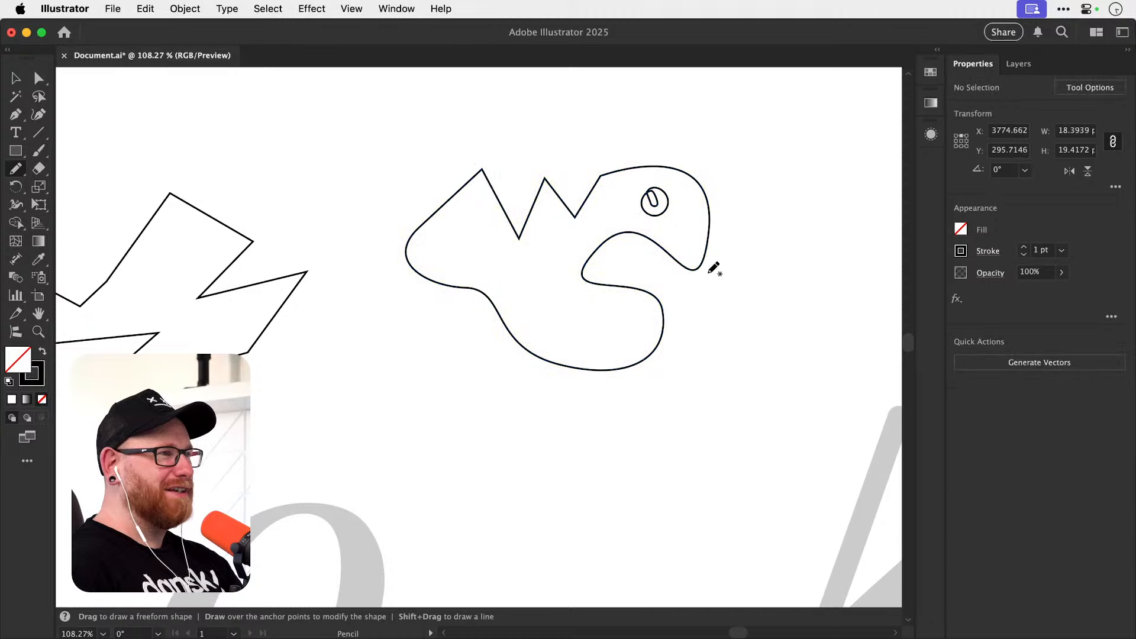
pyautogui.press('v')
# Draw the right half of a heart, about 68 by 116 px, with the Pen in the empty area above the shapes, and deselect it.
pyautogui.press('space')
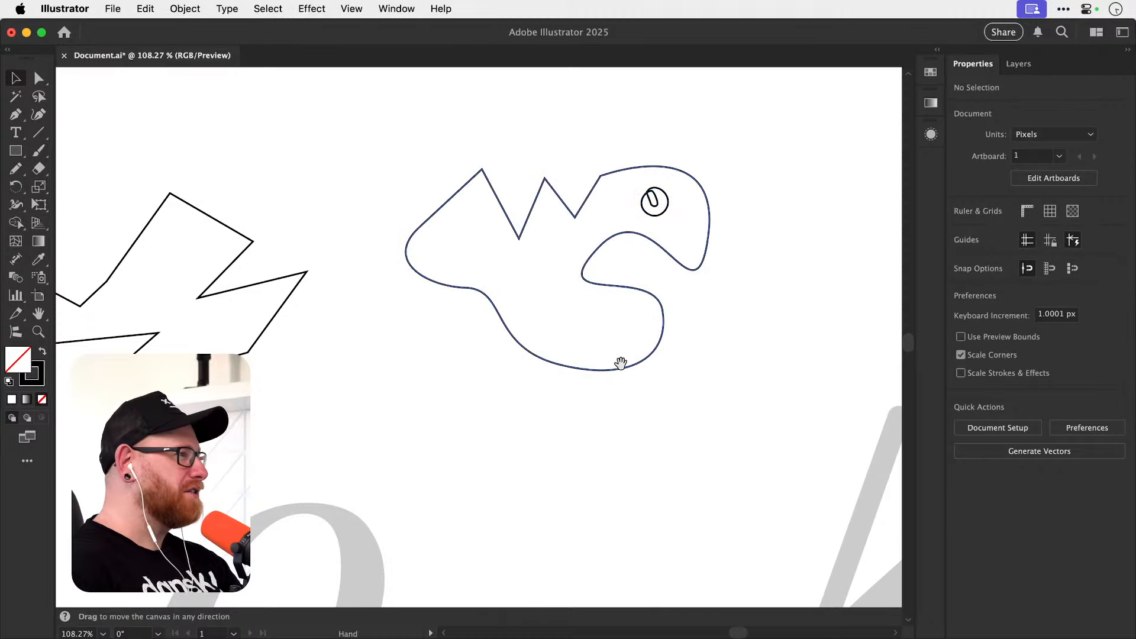
pyautogui.moveTo(622, 360); pyautogui.dragTo(743, 360)
pyautogui.moveTo(553, 289); pyautogui.dragTo(637, 298)
pyautogui.scroll(5, 615, 317)
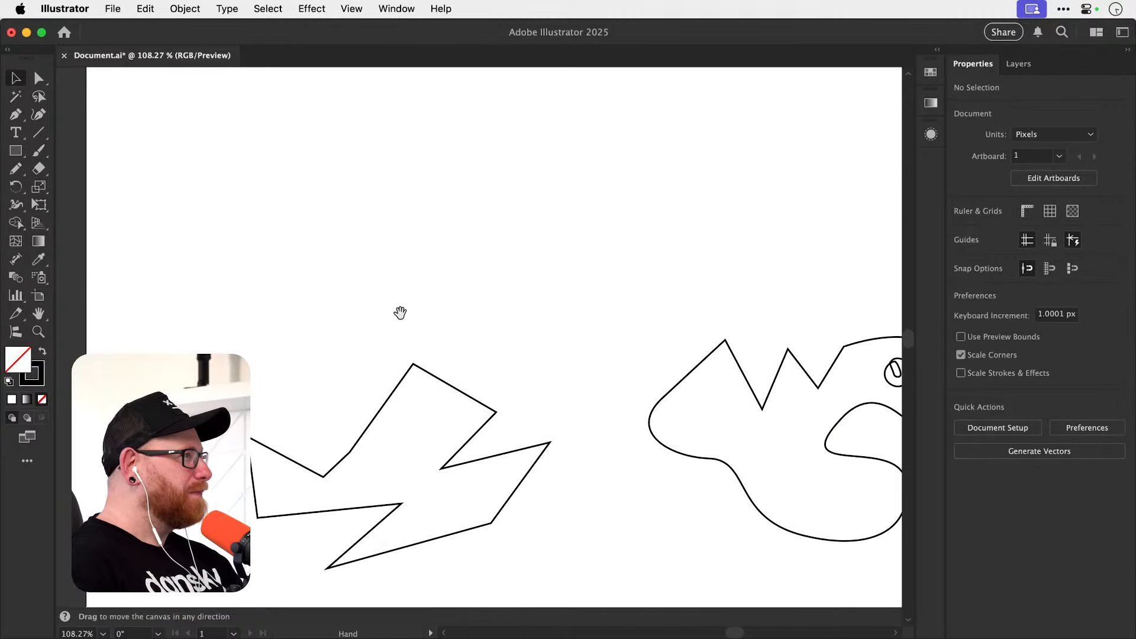
pyautogui.click(16, 118)
pyautogui.press('space')
pyautogui.moveTo(471, 208); pyautogui.dragTo(447, 302)
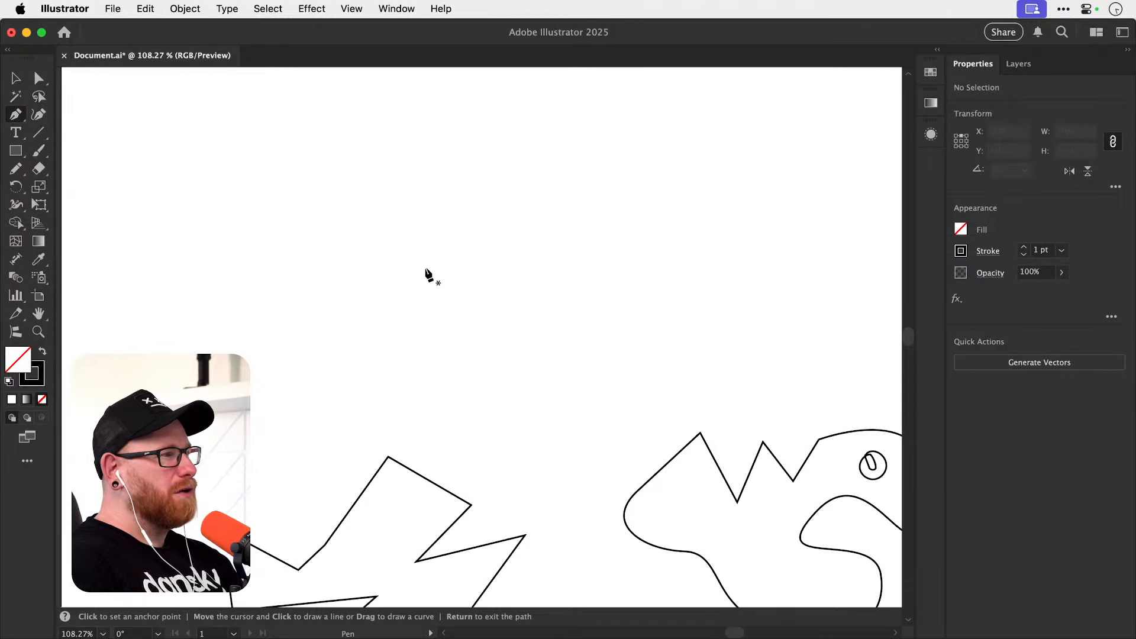
pyautogui.press('space')
pyautogui.moveTo(461, 246); pyautogui.dragTo(453, 280)
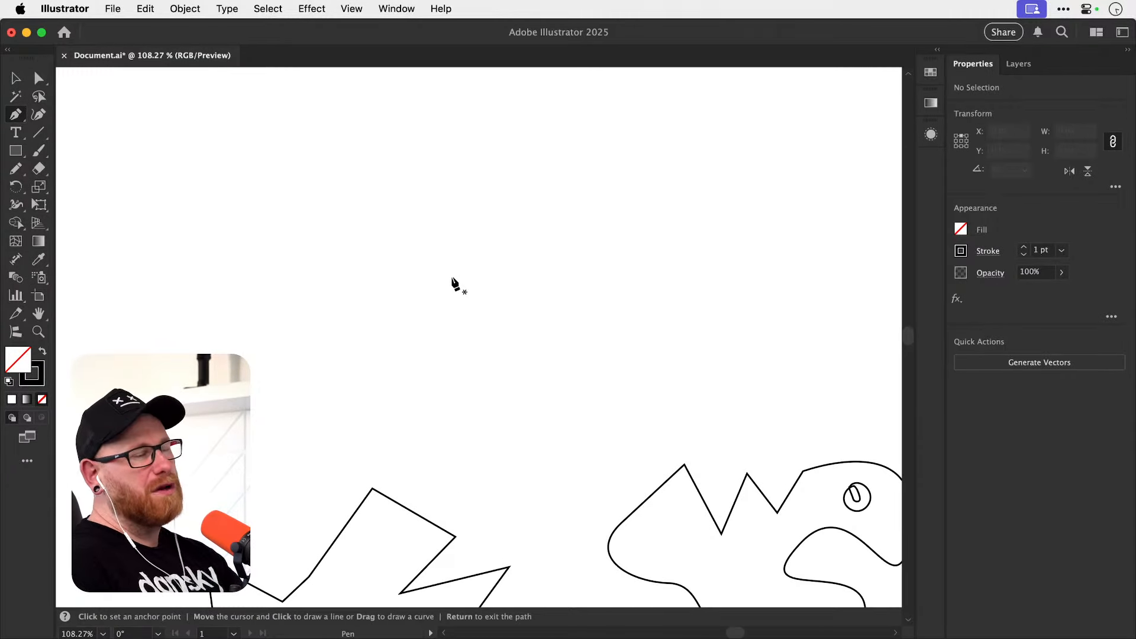
pyautogui.moveTo(390, 230); pyautogui.dragTo(459, 187)
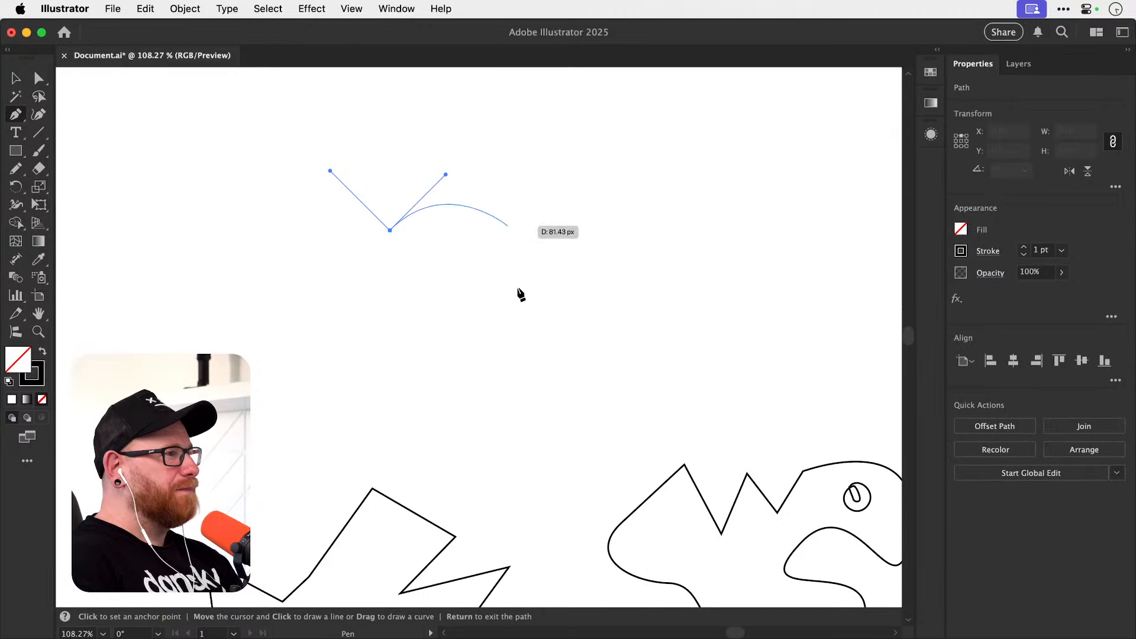
pyautogui.moveTo(389, 383); pyautogui.dragTo(201, 482)
pyautogui.press('v')
pyautogui.click(398, 309)
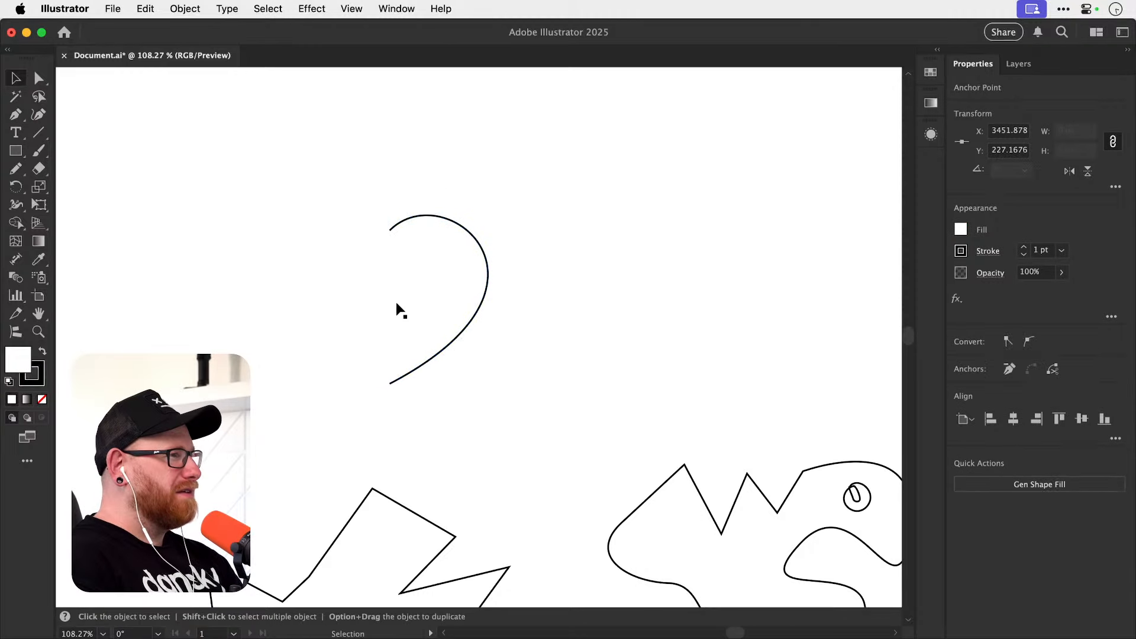
# Reflect a copy of the half-heart across the vertical axis through its upper anchor point to complete the heart.
pyautogui.click(484, 301)
pyautogui.press('o')
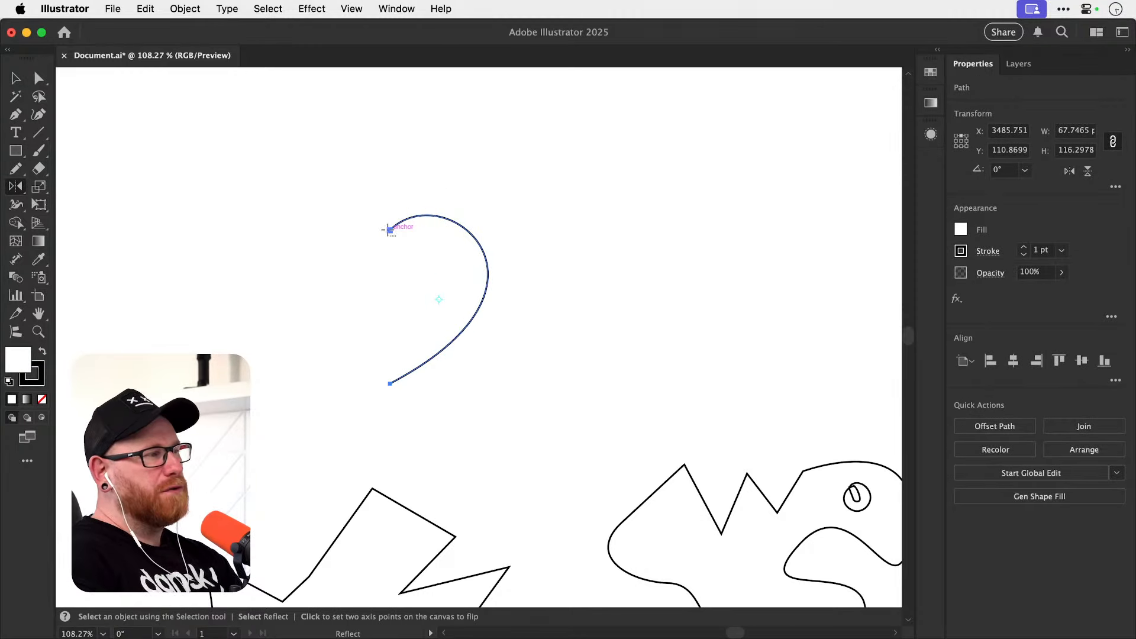
pyautogui.keyDown('alt'); pyautogui.click(389, 230); pyautogui.keyUp('alt')
pyautogui.click(494, 434)
pyautogui.press('v')
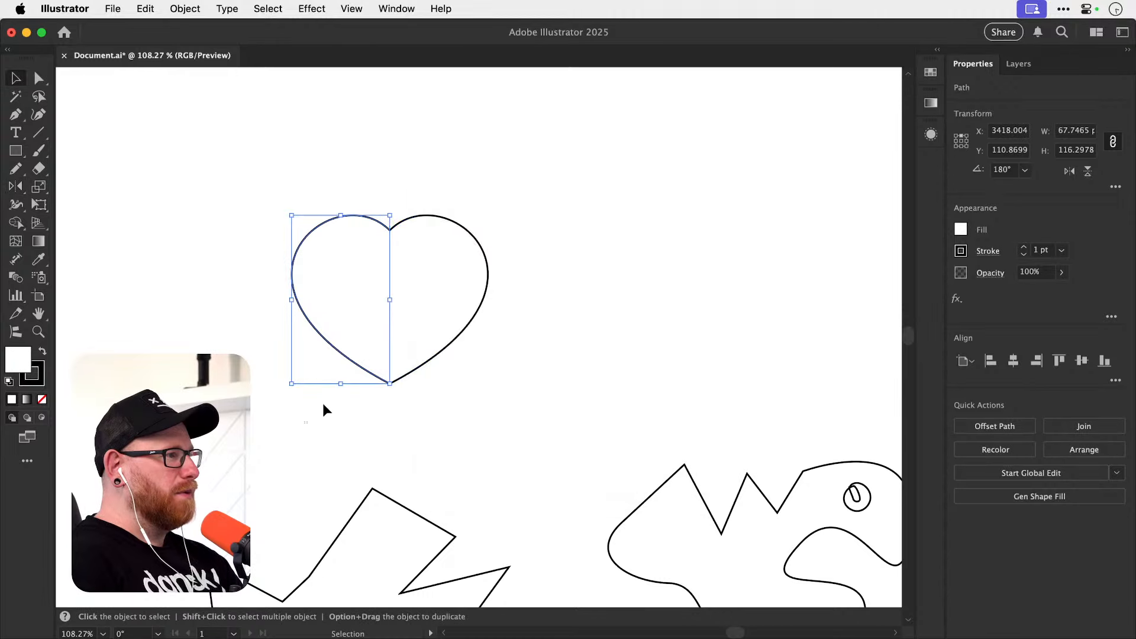
# Unite the two heart halves into one shape with a black fill and no stroke.
pyautogui.moveTo(322, 403); pyautogui.dragTo(451, 331)
pyautogui.click(964, 424)
pyautogui.hotkey('shift', 'x')
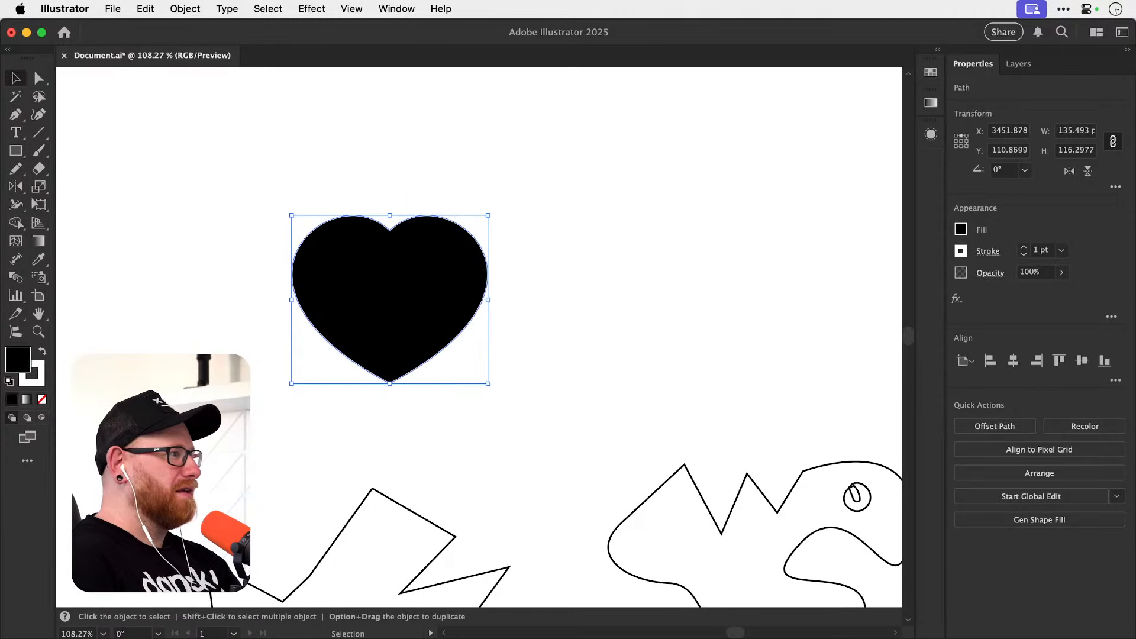
pyautogui.press('x')
pyautogui.click(41, 400)
# Scale the black heart up proportionally to about 149 by 129 px and deselect it.
pyautogui.press('s')
pyautogui.moveTo(532, 206); pyautogui.dragTo(564, 204)
pyautogui.press('v')
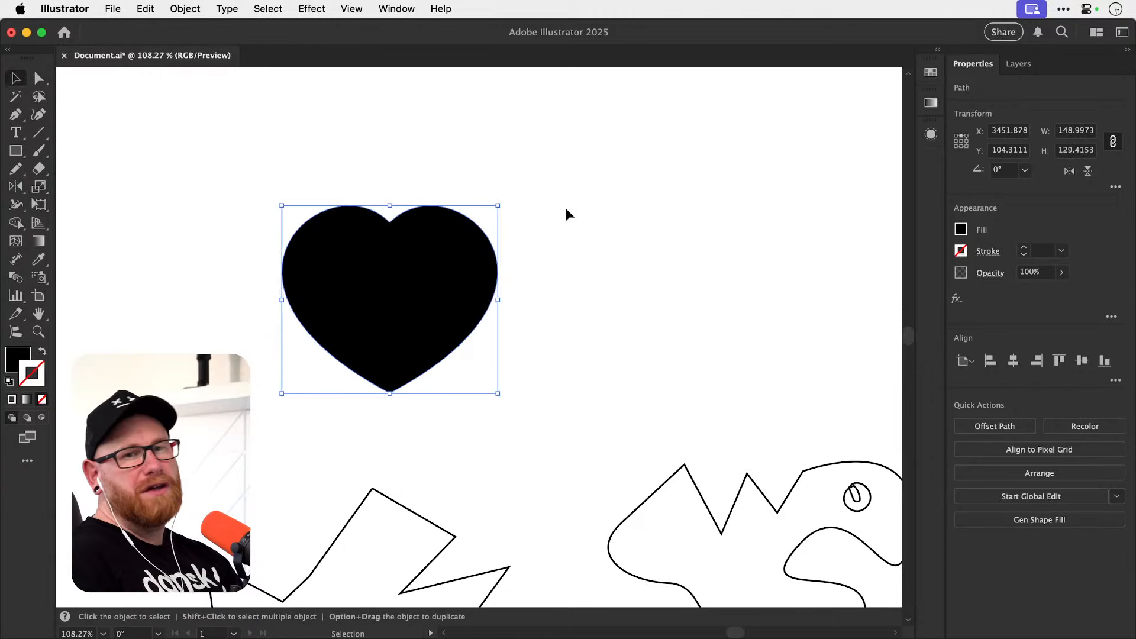
pyautogui.click(607, 300)
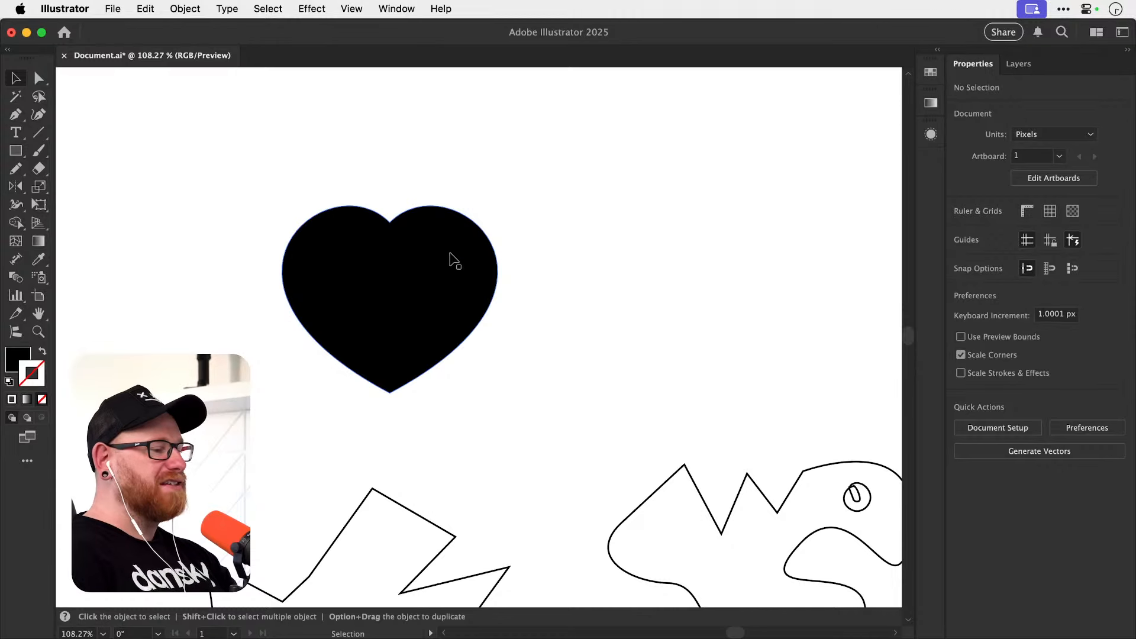
# Delete the black heart from the empty area above the shapes.
pyautogui.click(438, 336)
pyautogui.press('Delete')
pyautogui.moveTo(431, 339); pyautogui.dragTo(434, 363)
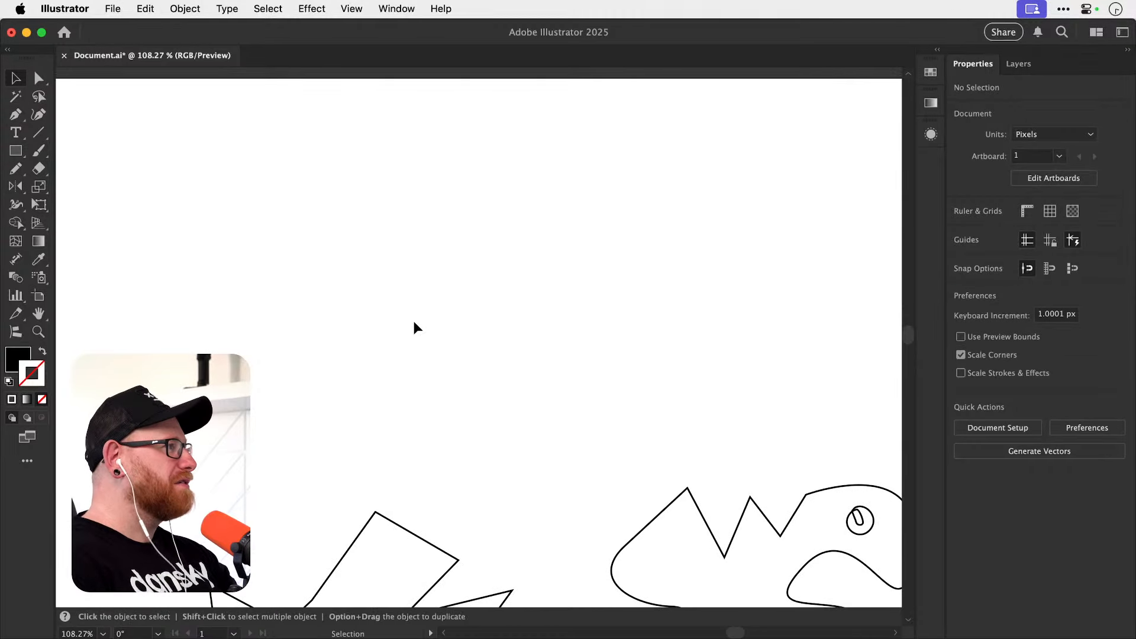
pyautogui.press('p')
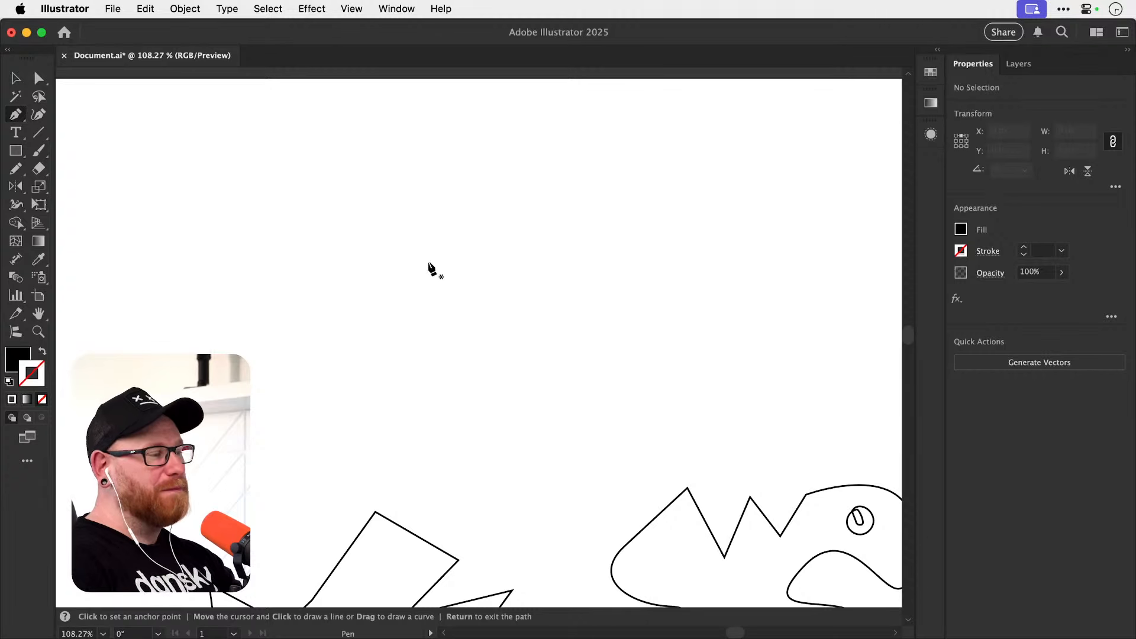
pyautogui.moveTo(426, 290); pyautogui.dragTo(450, 312)
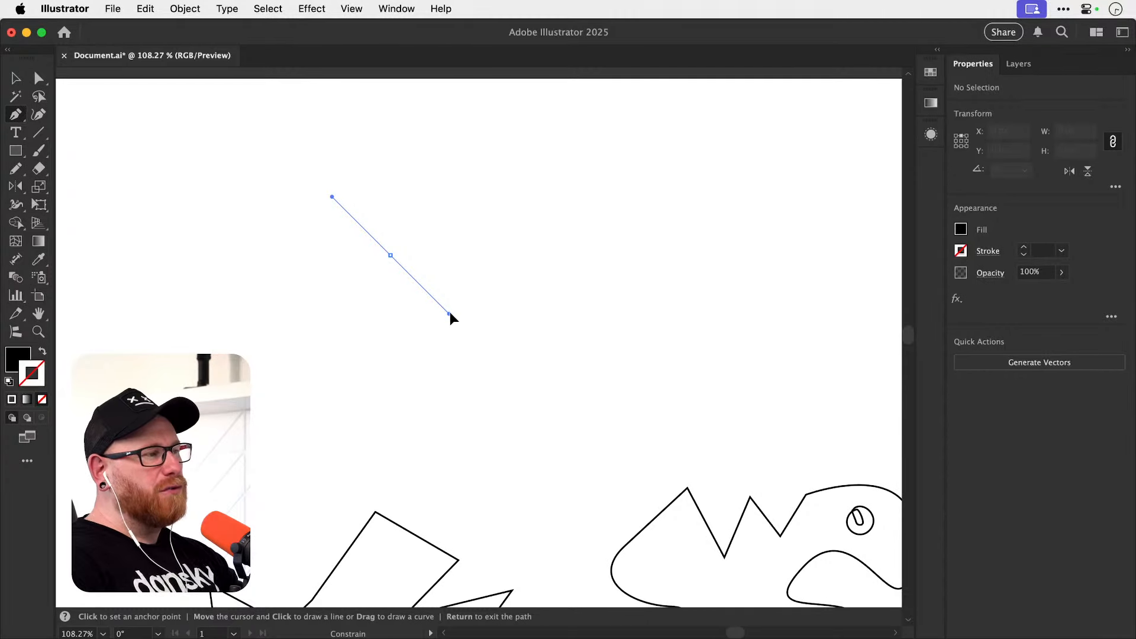
pyautogui.moveTo(451, 314); pyautogui.dragTo(447, 202)
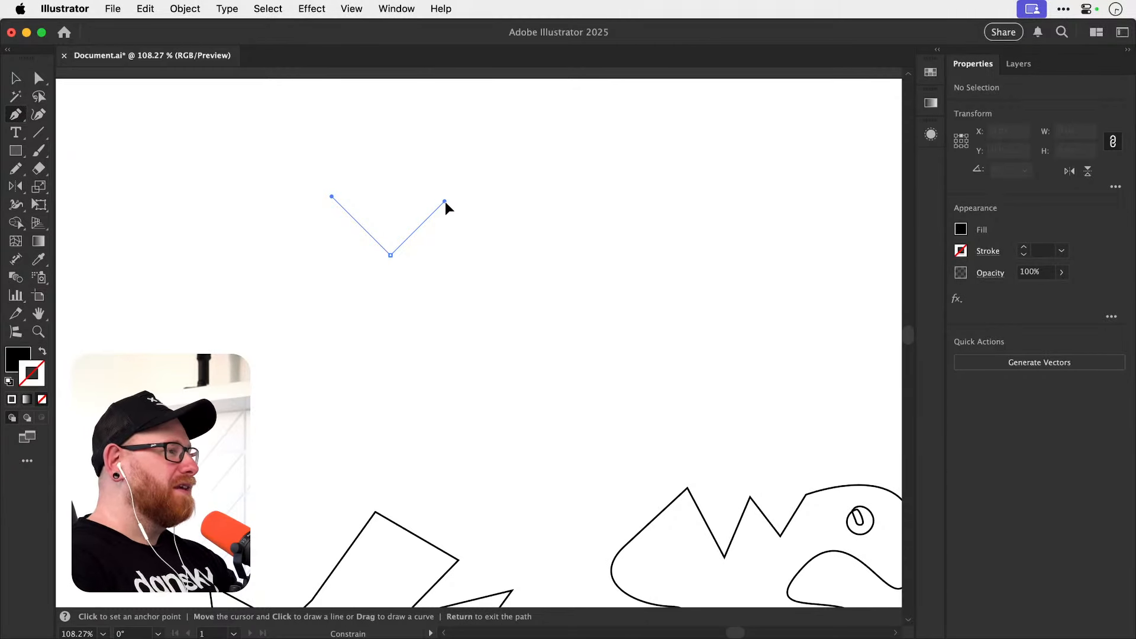
pyautogui.moveTo(445, 201); pyautogui.dragTo(445, 201)
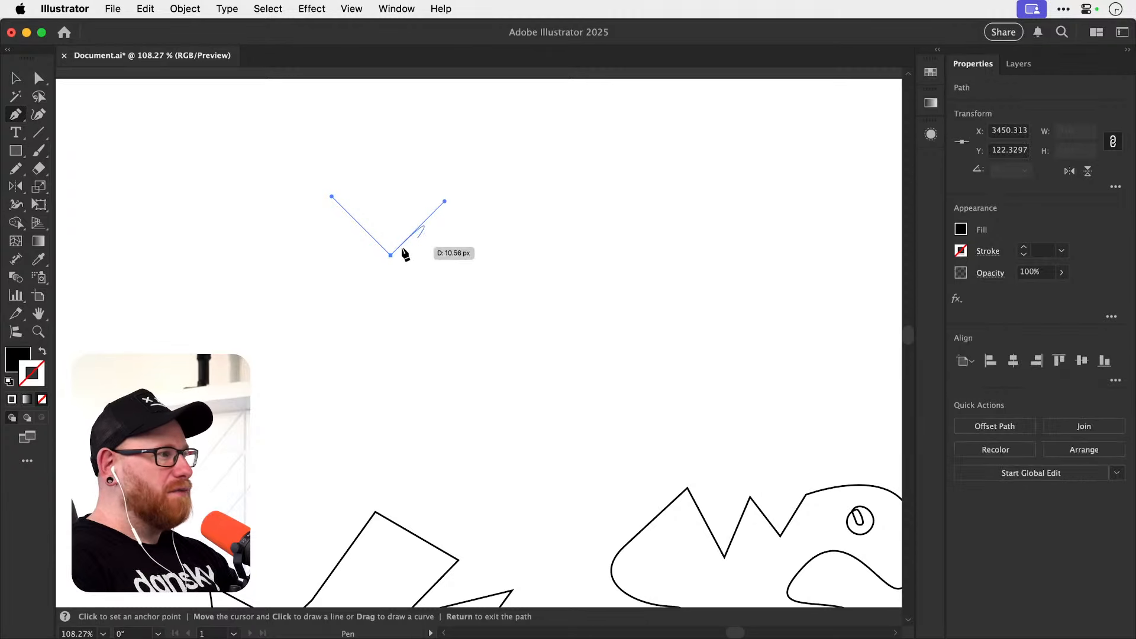
pyautogui.press('Delete')
# Draw a Pen path with one curved segment, three straight corner segments and two more curved segments.
pyautogui.click(321, 216)
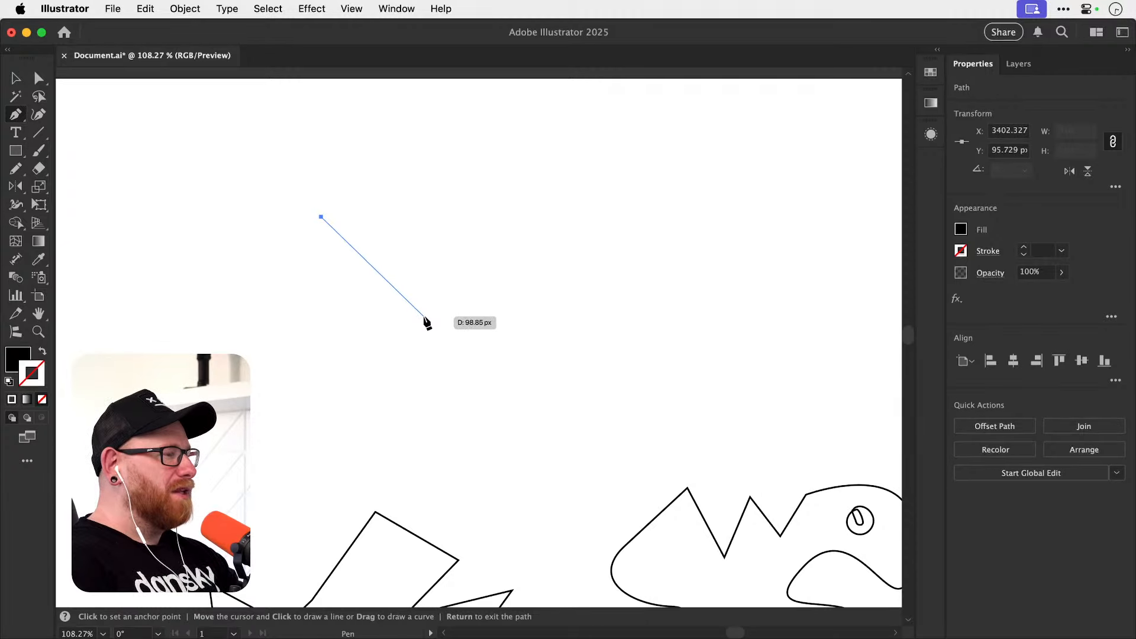
pyautogui.moveTo(427, 313); pyautogui.dragTo(485, 243)
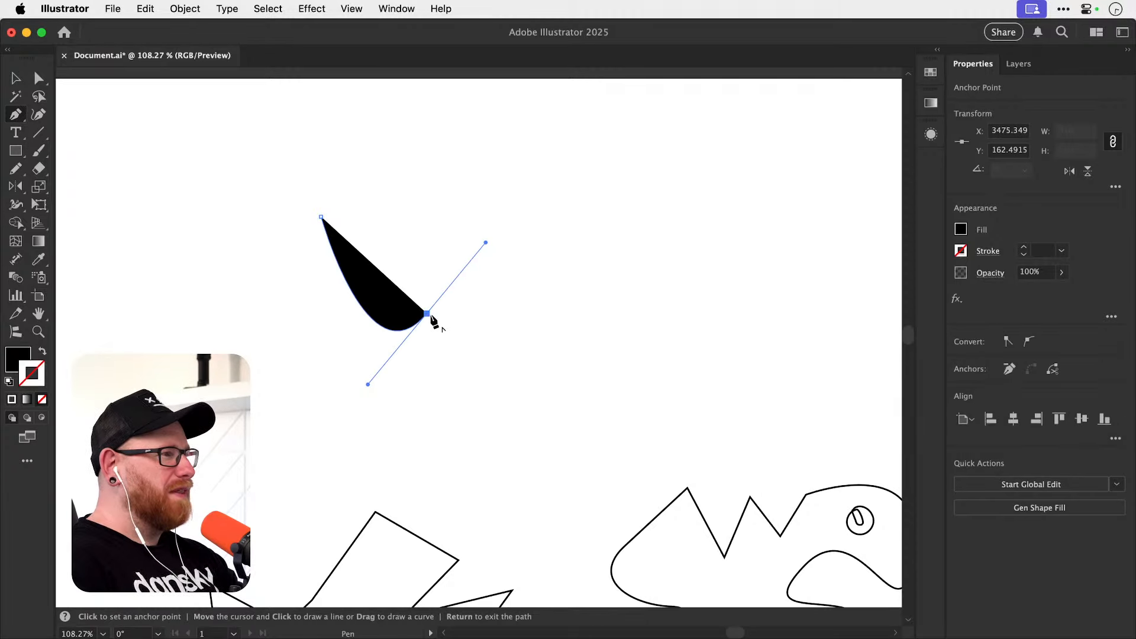
pyautogui.click(426, 314)
pyautogui.click(464, 266)
pyautogui.click(501, 276)
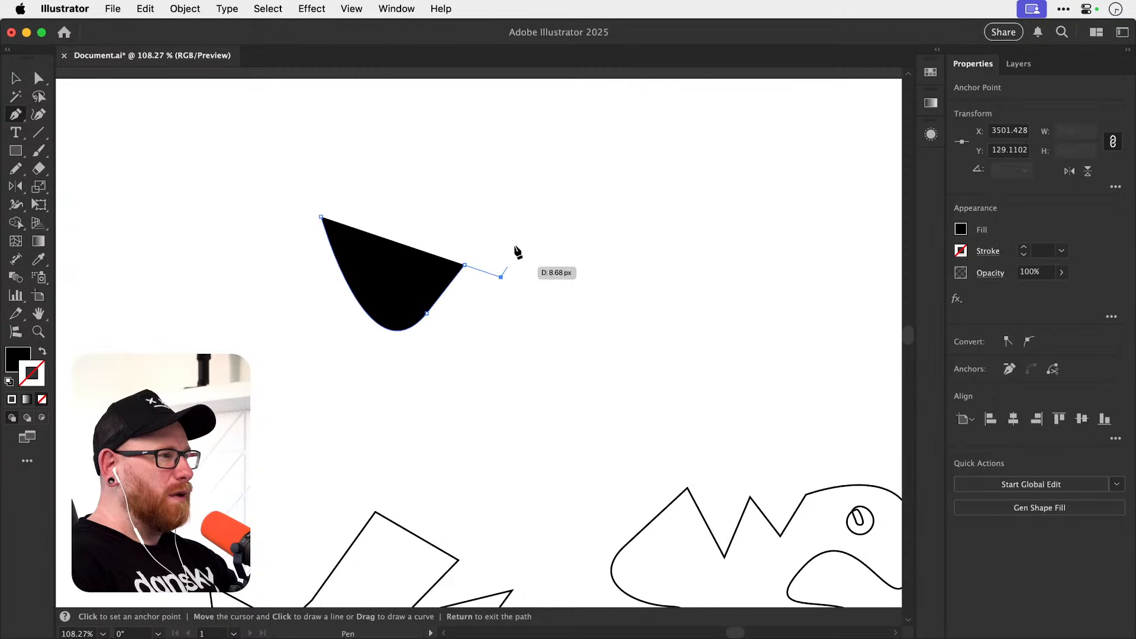
pyautogui.click(519, 226)
pyautogui.moveTo(565, 206); pyautogui.dragTo(639, 172)
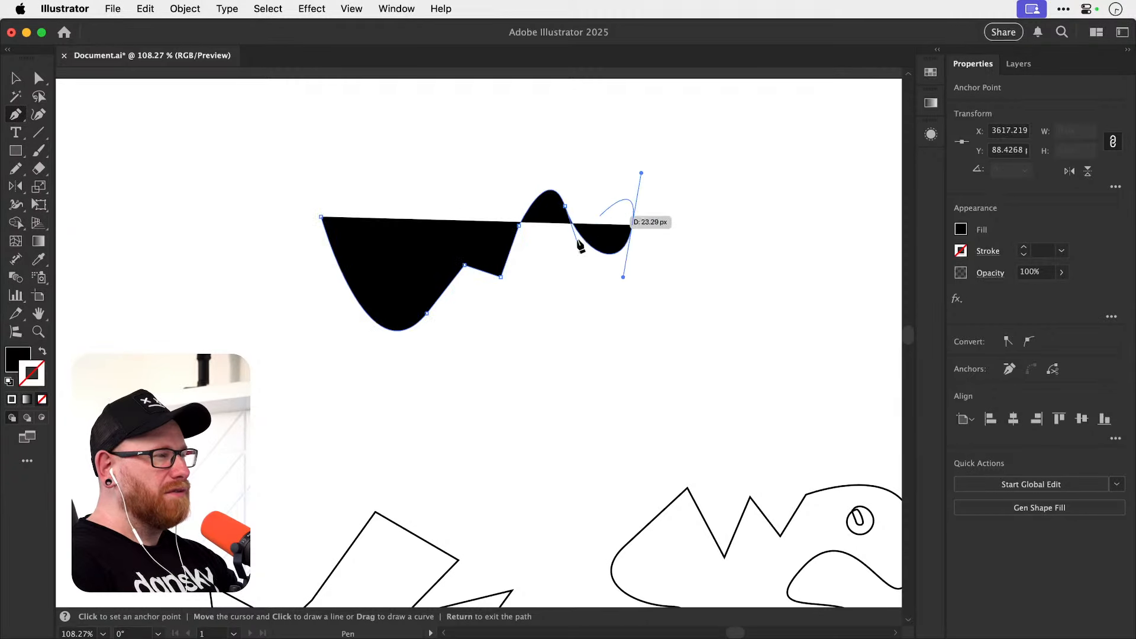
# Remove the entire practice path of mixed straight and curved segments.
pyautogui.press('v')
pyautogui.press('super+z')
pyautogui.press('Delete')
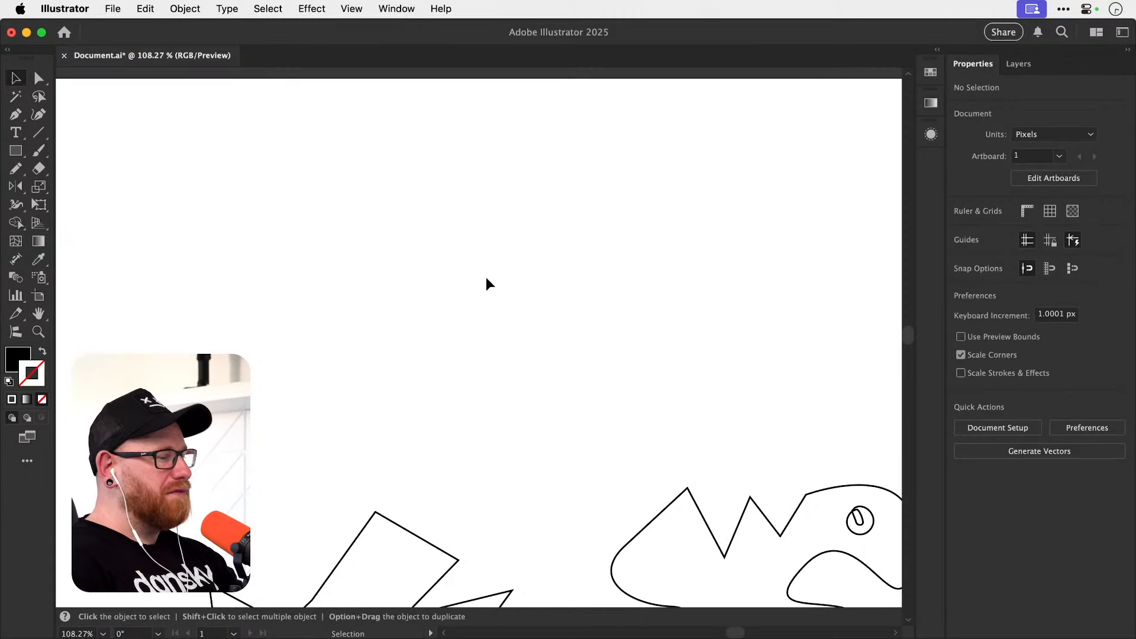
# Draw a half-heart about 59 by 120 px from a V-handled top anchor and a smooth anchor directly below, and deselect it.
pyautogui.press('p')
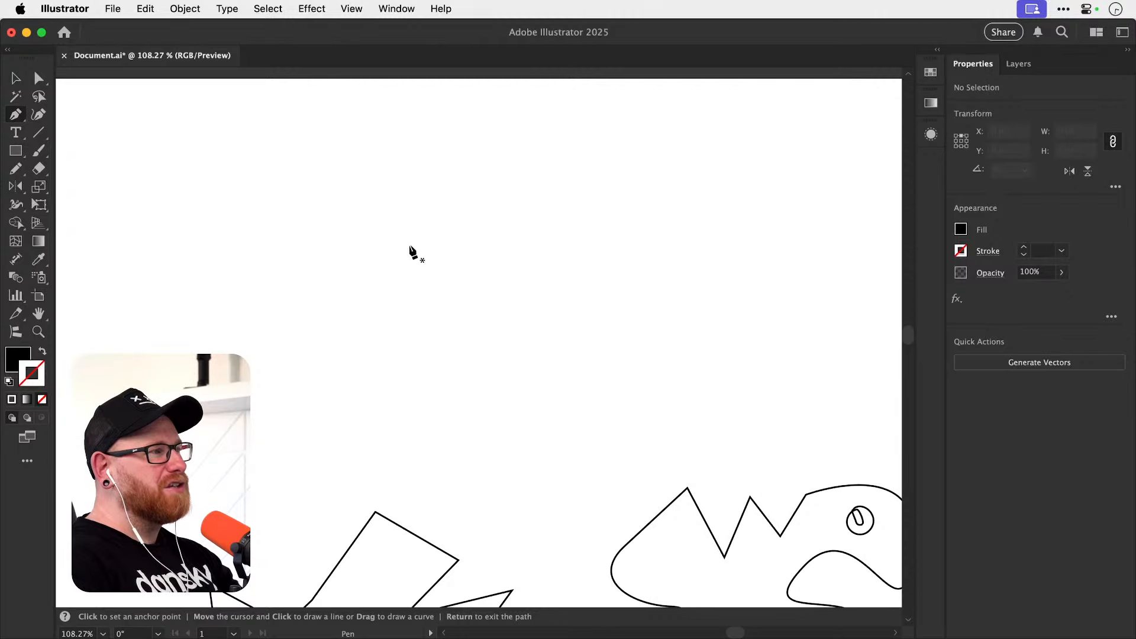
pyautogui.moveTo(378, 244); pyautogui.dragTo(442, 267)
pyautogui.keyDown('shift'); pyautogui.click(448, 216); pyautogui.keyUp('shift')
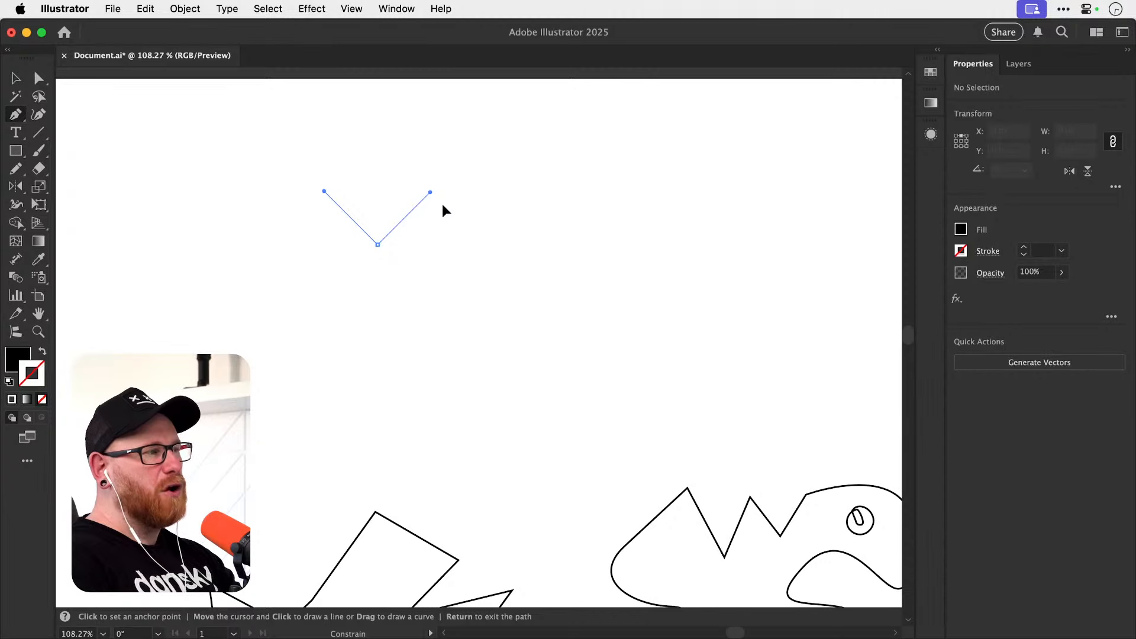
pyautogui.moveTo(442, 203); pyautogui.dragTo(442, 203)
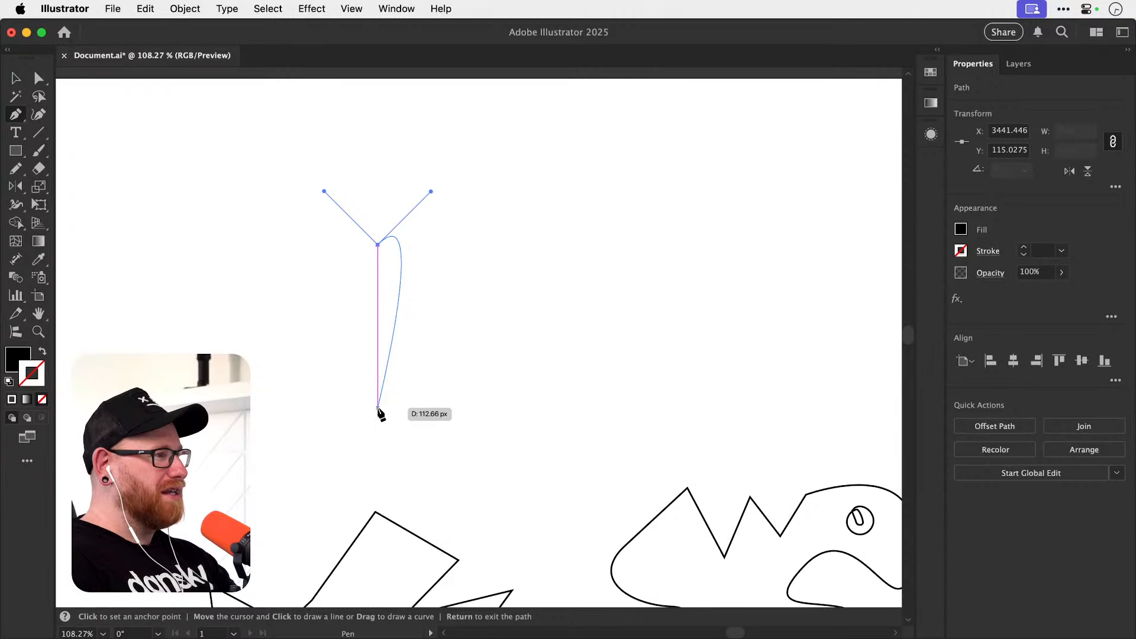
pyautogui.moveTo(378, 407); pyautogui.dragTo(216, 485)
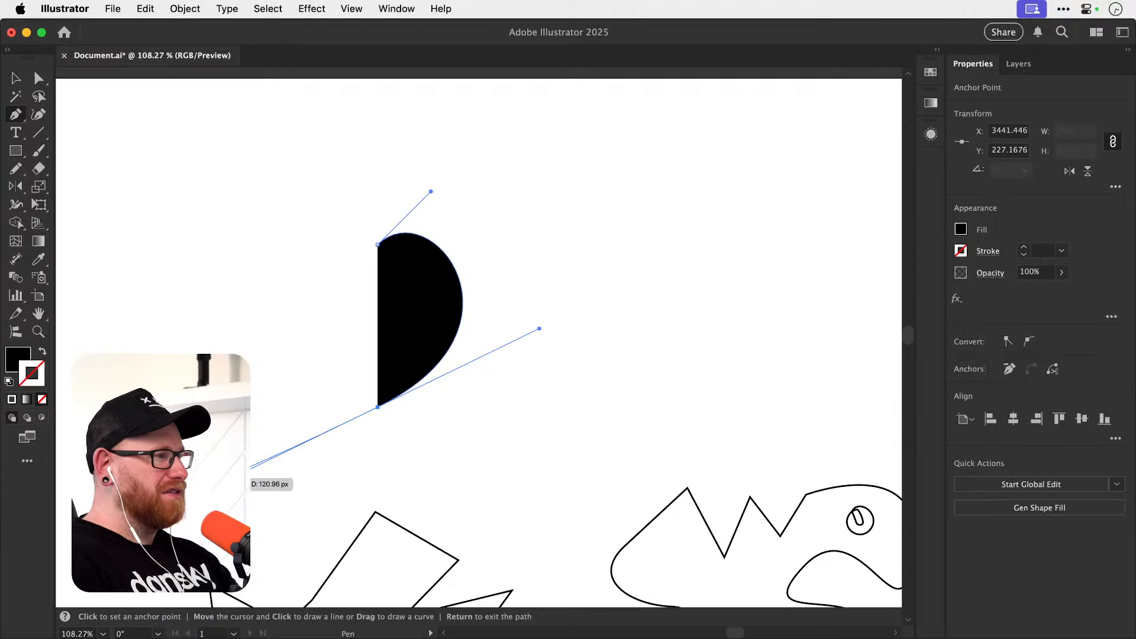
pyautogui.press('v')
pyautogui.click(520, 239)
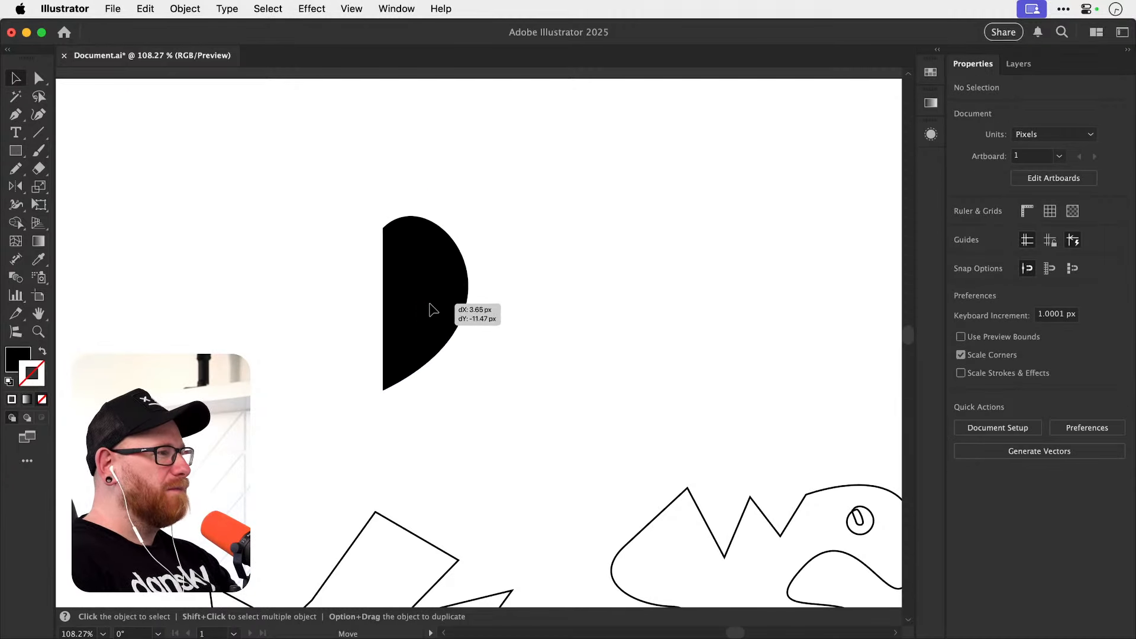
# Reflect a copy of the filled half-heart across the vertical axis through its upper anchor point, and deselect it.
pyautogui.click(441, 308)
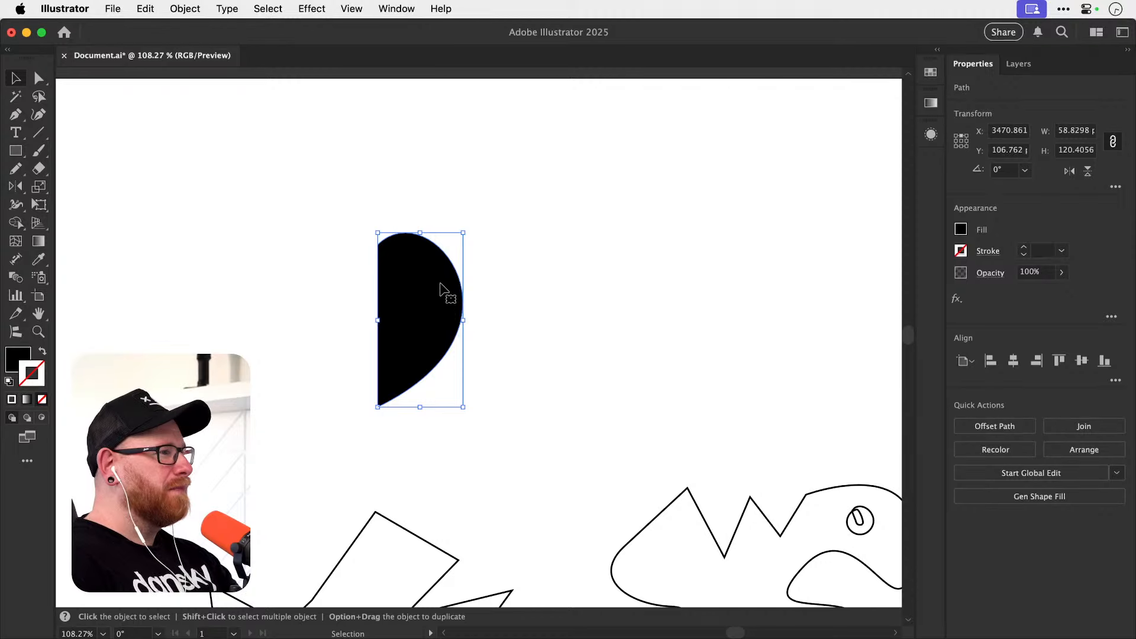
pyautogui.press('o')
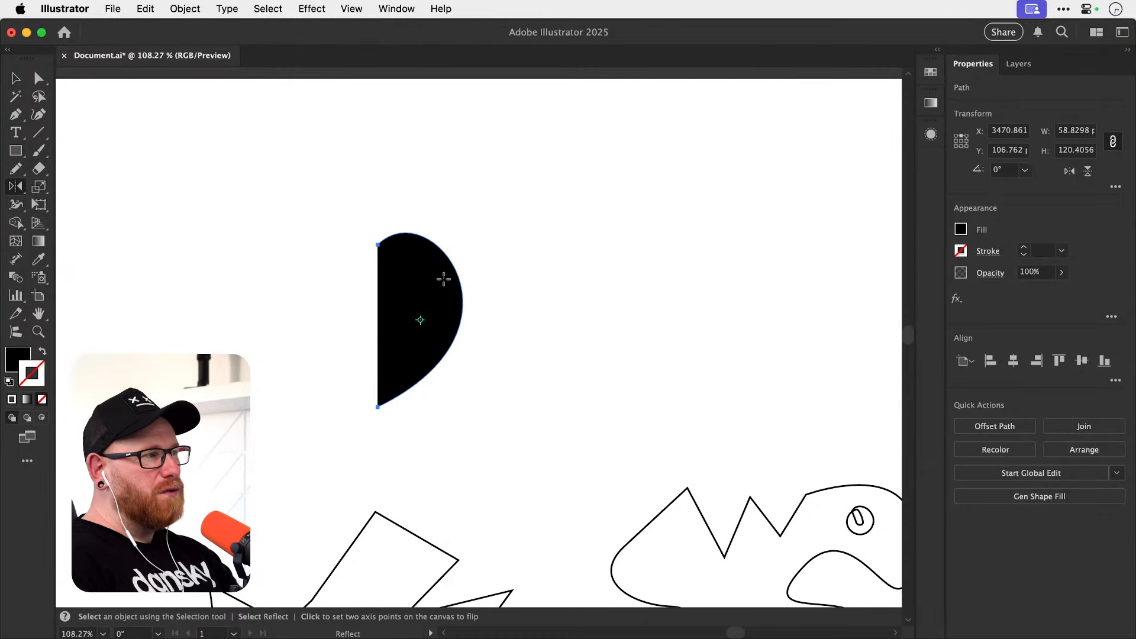
pyautogui.keyDown('alt'); pyautogui.click(377, 244); pyautogui.keyUp('alt')
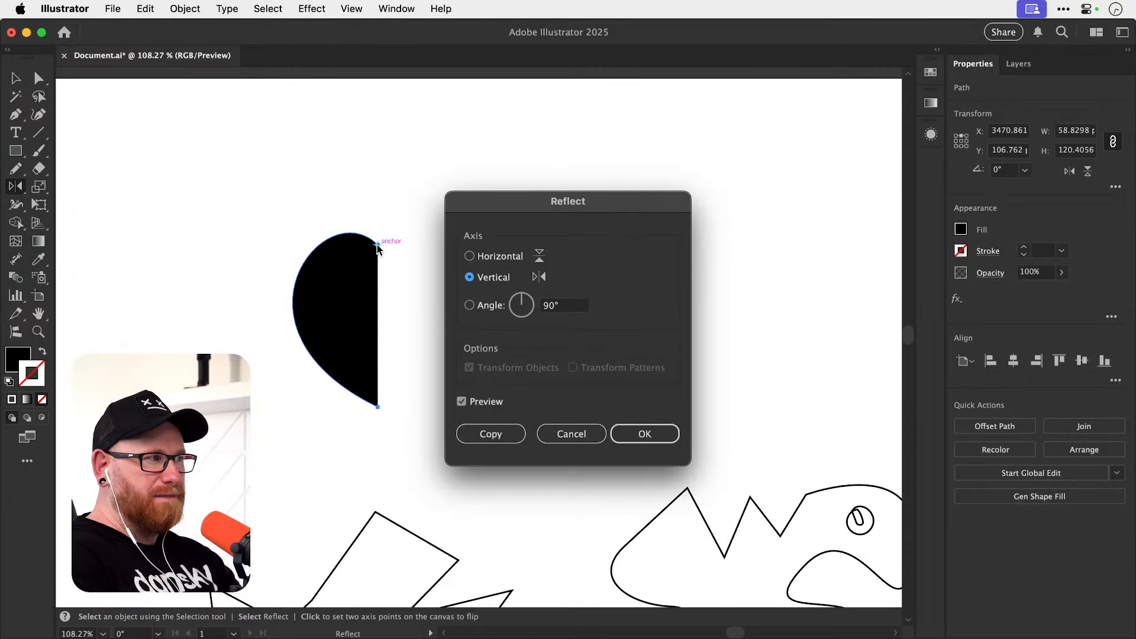
pyautogui.click(506, 433)
pyautogui.press('v')
pyautogui.click(541, 345)
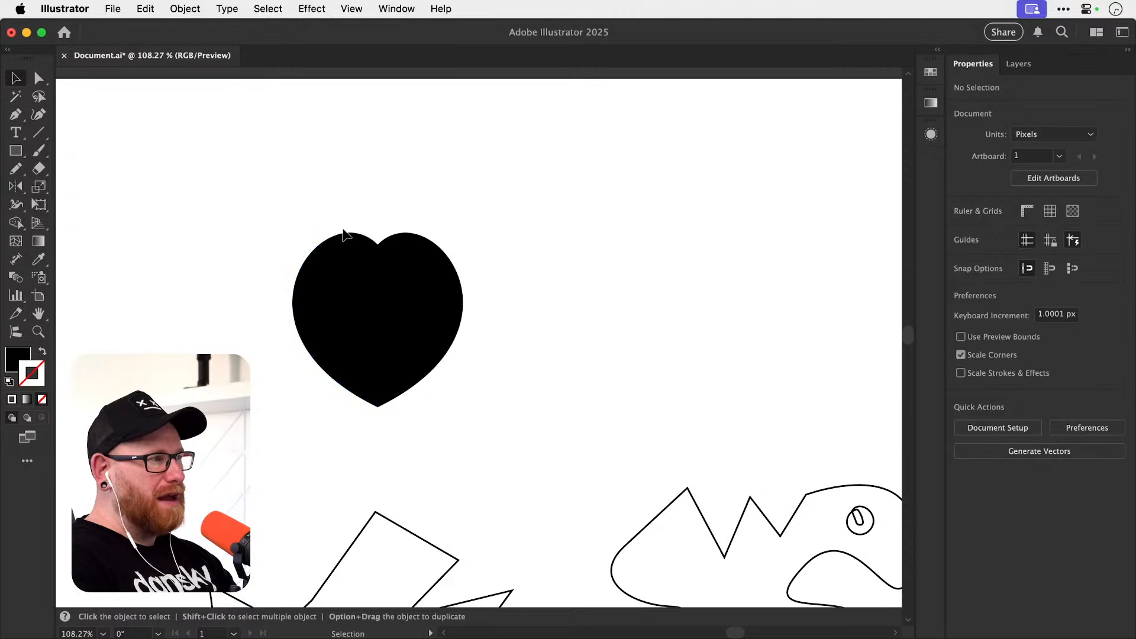
# Widen both heart halves together with the Scale tool, keeping their height, and deselect them.
pyautogui.moveTo(299, 213); pyautogui.dragTo(453, 370)
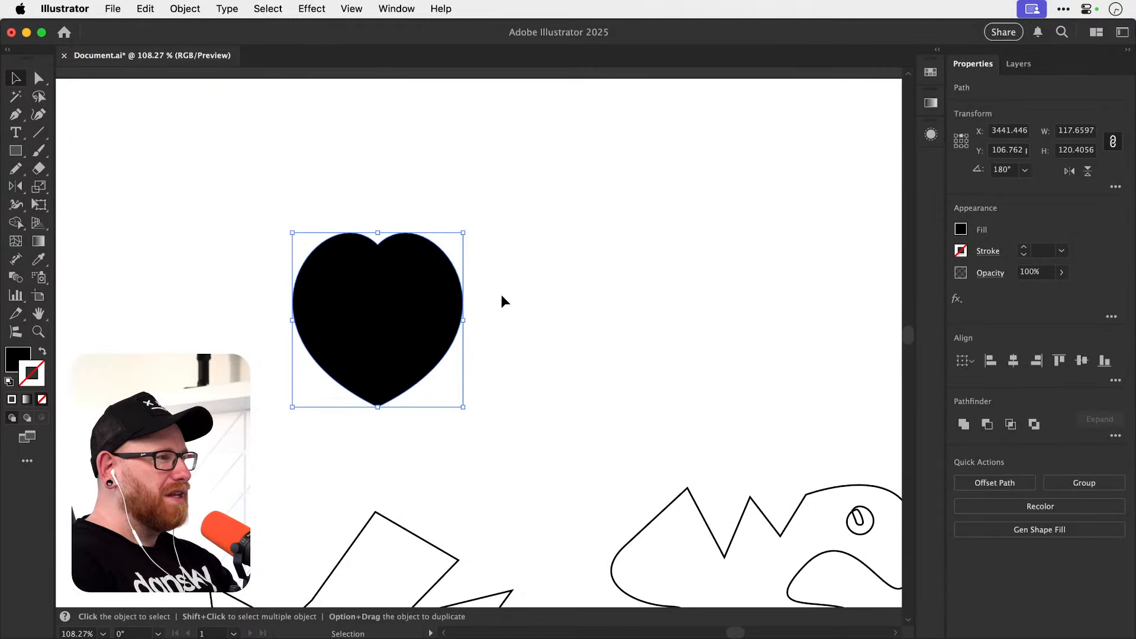
pyautogui.press('s')
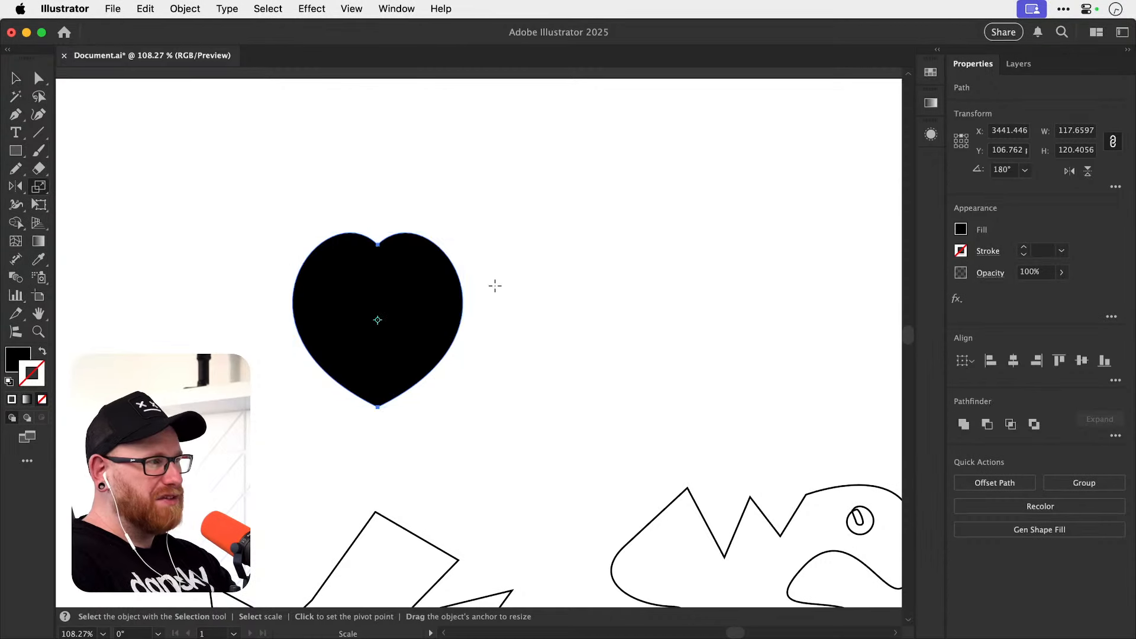
pyautogui.moveTo(494, 285)
pyautogui.mouseDown()
pyautogui.moveTo(524, 291)
pyautogui.moveTo(513, 278)
pyautogui.moveTo(524, 293)
pyautogui.moveTo(503, 273)
pyautogui.moveTo(520, 285)
pyautogui.moveTo(510, 282)
pyautogui.mouseUp()
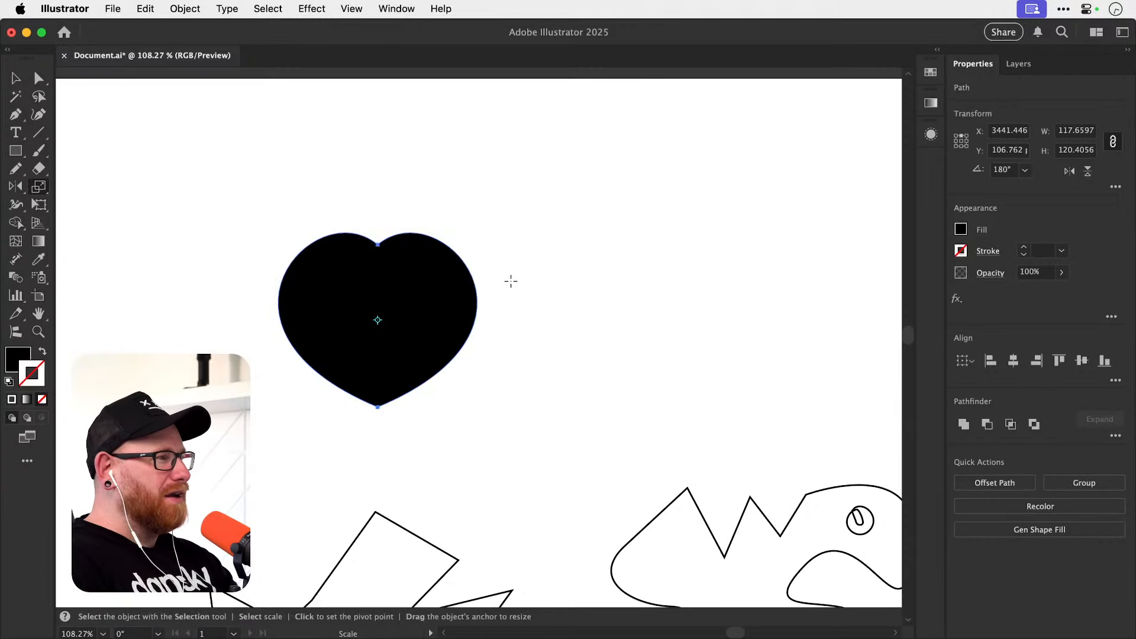
pyautogui.press('v')
pyautogui.click(436, 198)
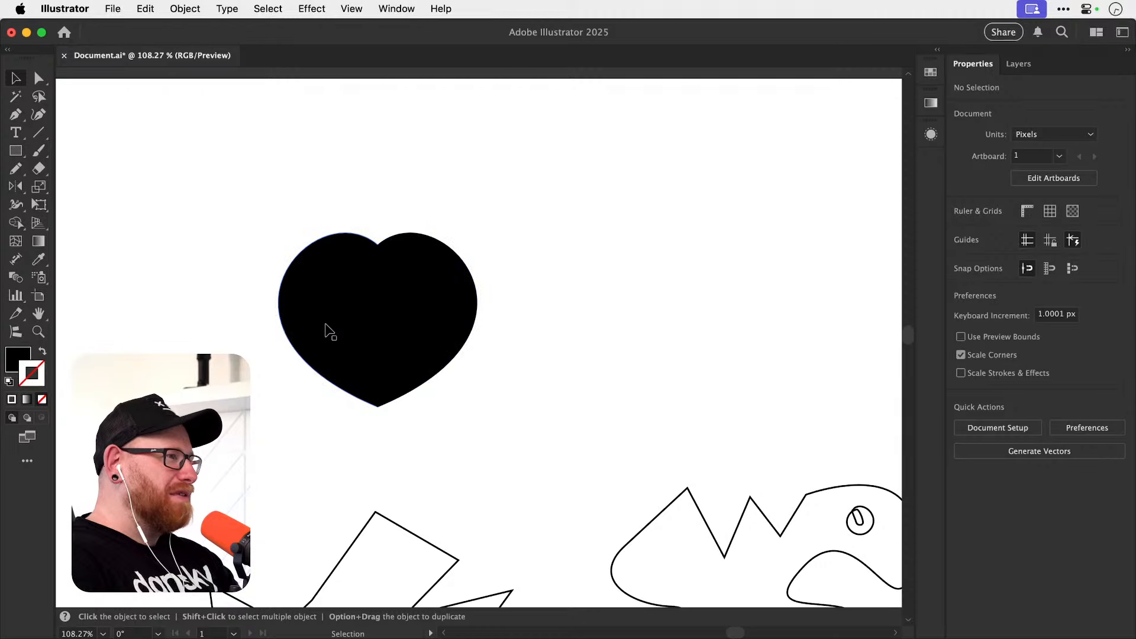
# Undo the widening and the reflected copy, and directly select the curved edge of the remaining half-heart.
pyautogui.press('super+z')
pyautogui.press('super+z')
pyautogui.press('a')
pyautogui.click(463, 283)
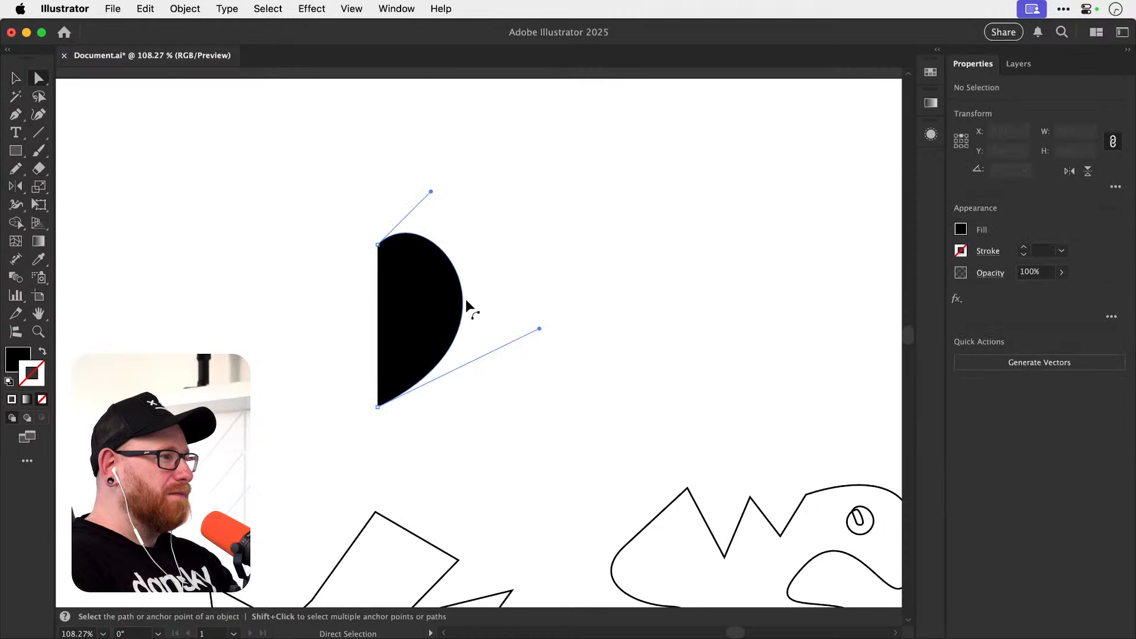
# Extend both curve handles until the half-heart is about 68 by 125 px, and deselect it.
pyautogui.moveTo(540, 331); pyautogui.dragTo(562, 320)
pyautogui.moveTo(430, 191); pyautogui.dragTo(445, 175)
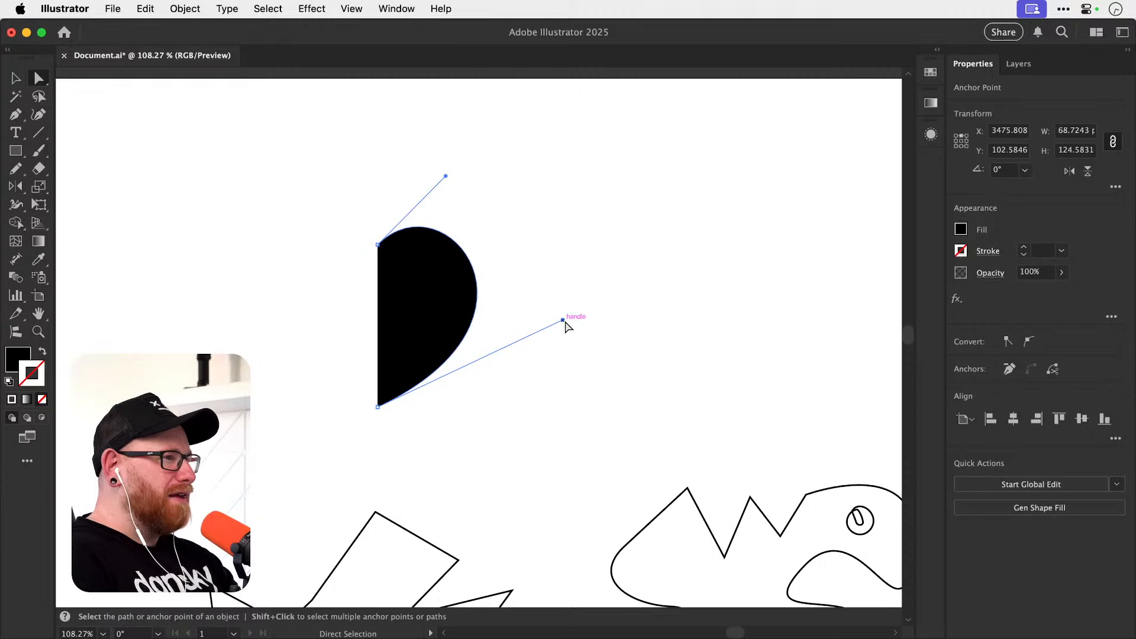
pyautogui.moveTo(563, 320); pyautogui.dragTo(565, 310)
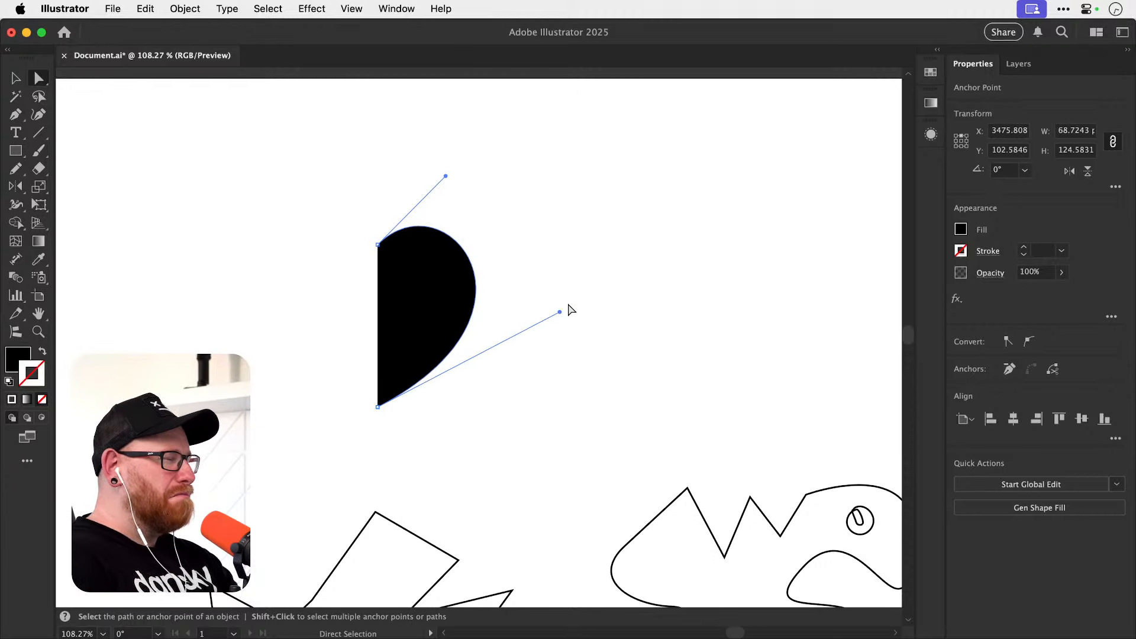
pyautogui.press('v')
pyautogui.click(556, 263)
# Reflect a copy of the reshaped half-heart across the vertical axis through its upper anchor point.
pyautogui.click(447, 317)
pyautogui.press('o')
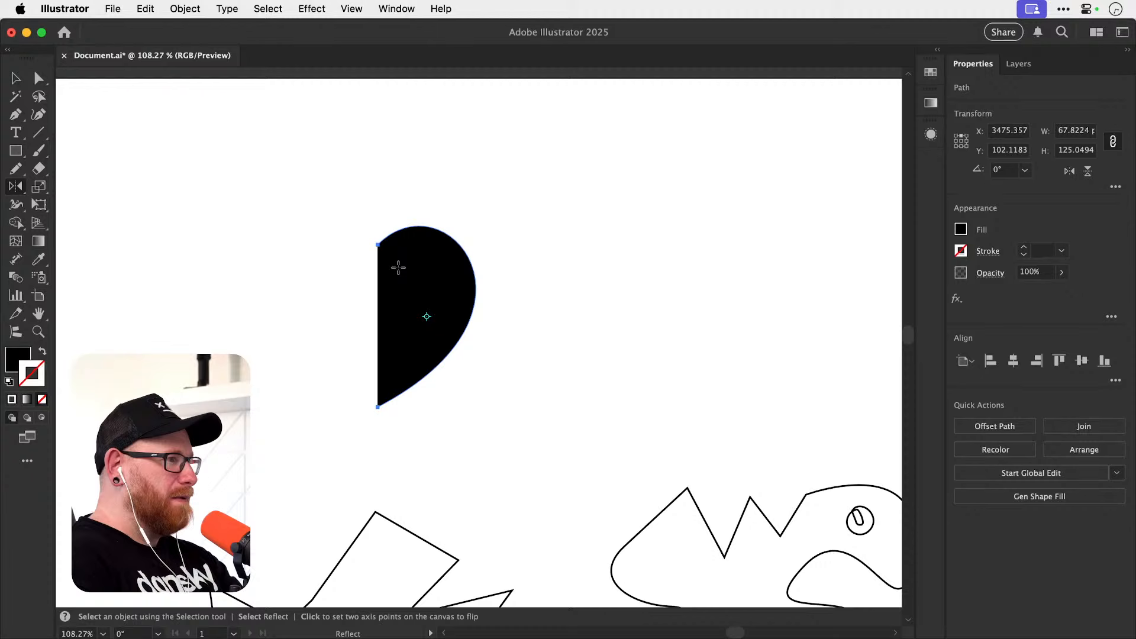
pyautogui.keyDown('alt'); pyautogui.click(377, 243); pyautogui.keyUp('alt')
pyautogui.click(464, 432)
pyautogui.press('v')
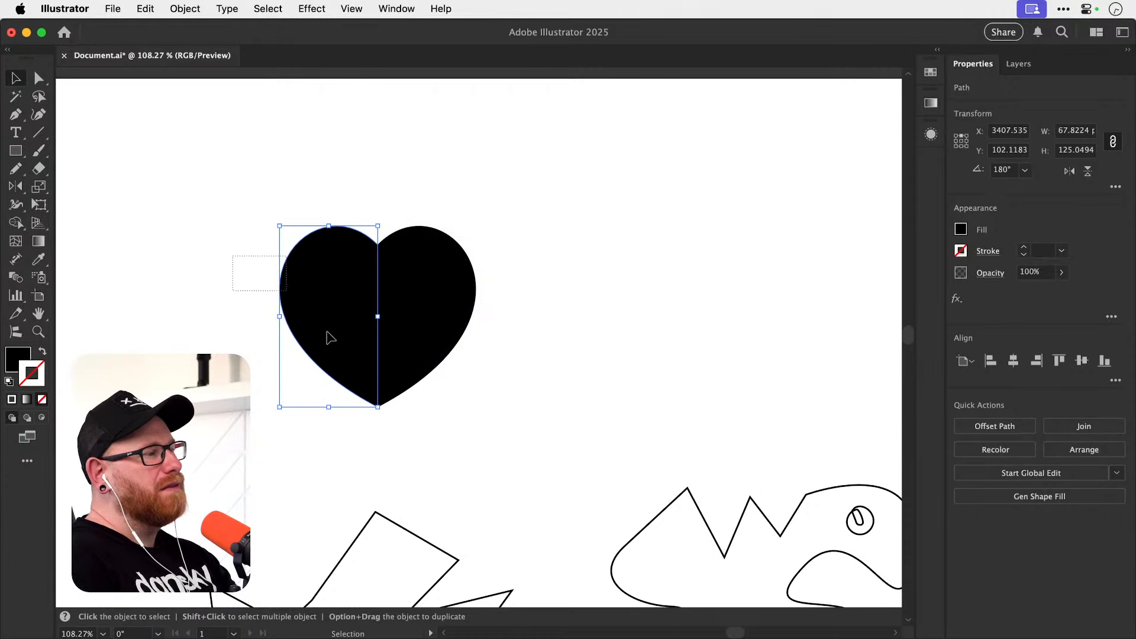
# Unite the two heart halves into one shape and check its outline in Outline view.
pyautogui.keyDown('shift'); pyautogui.click(455, 319); pyautogui.keyUp('shift')
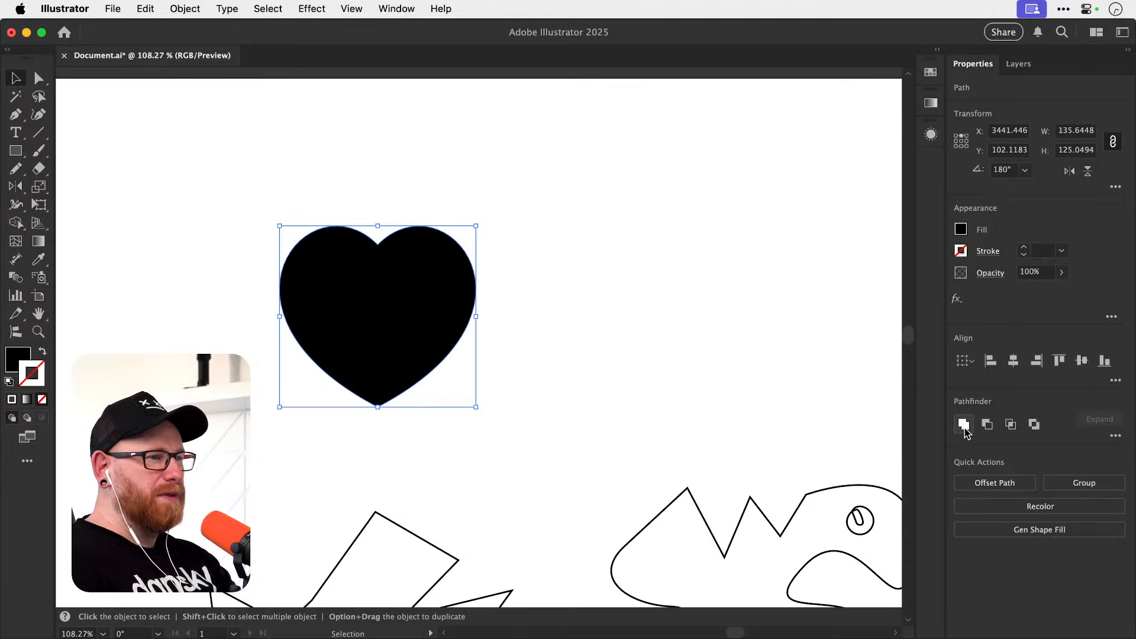
pyautogui.click(964, 426)
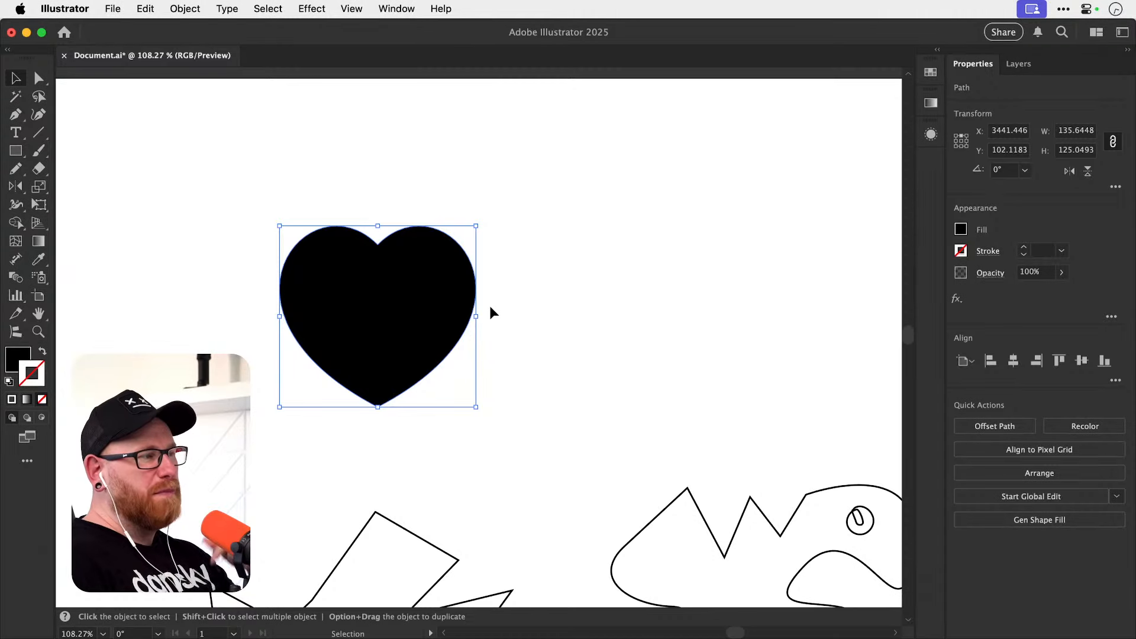
pyautogui.press('super+y')
pyautogui.click(512, 276)
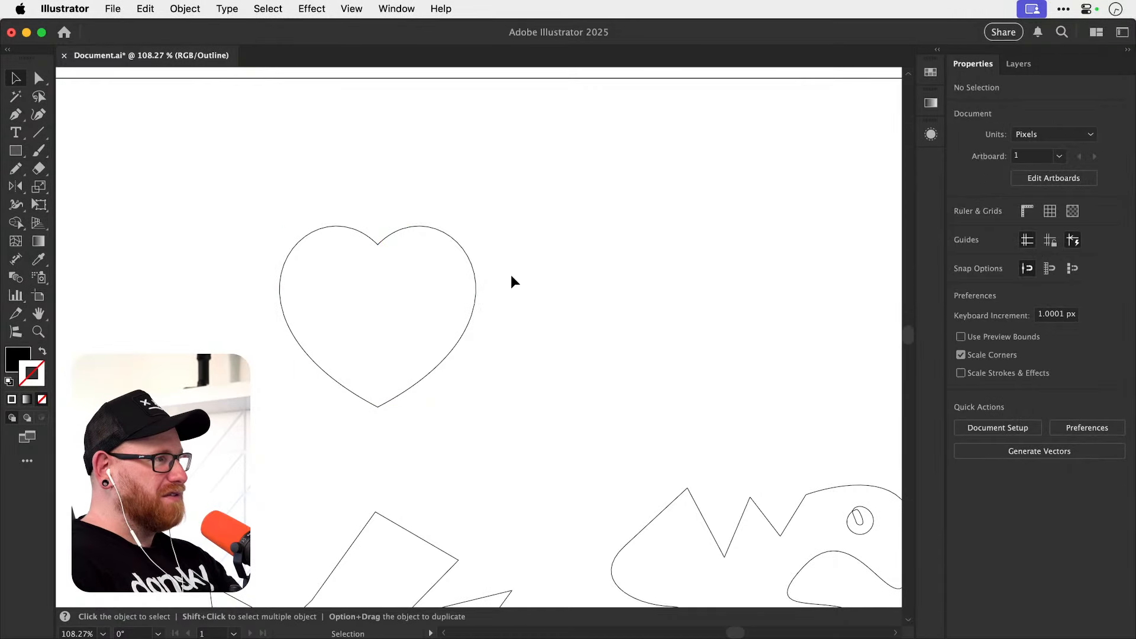
pyautogui.press('super+y')
pyautogui.click(471, 319)
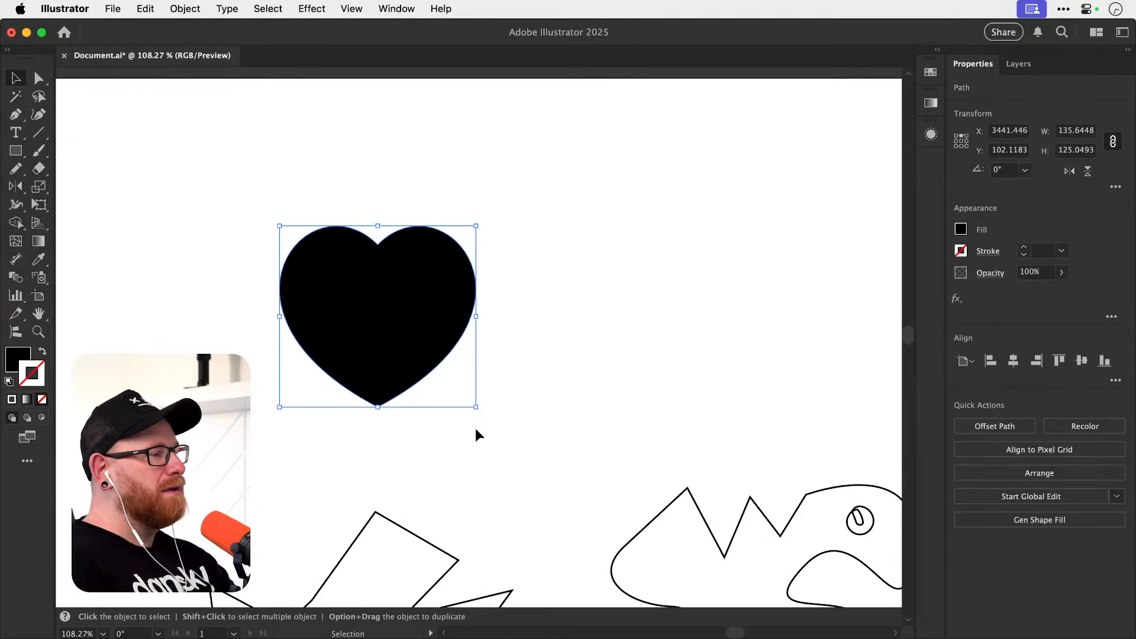
pyautogui.press('s')
pyautogui.moveTo(477, 405); pyautogui.dragTo(498, 397)
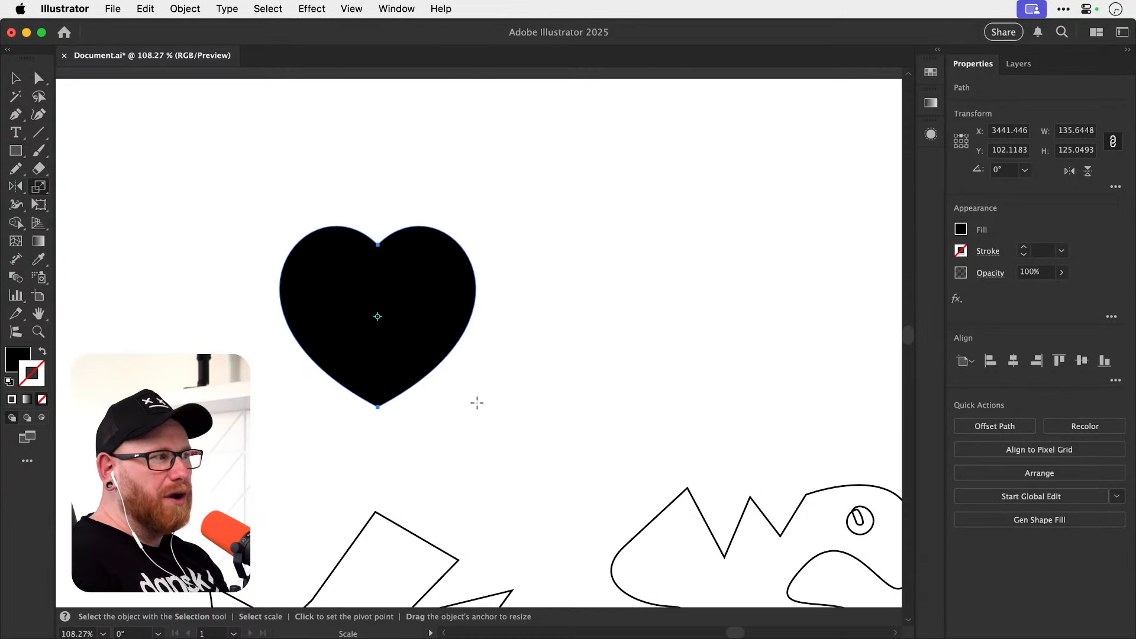
pyautogui.press('v')
pyautogui.click(497, 360)
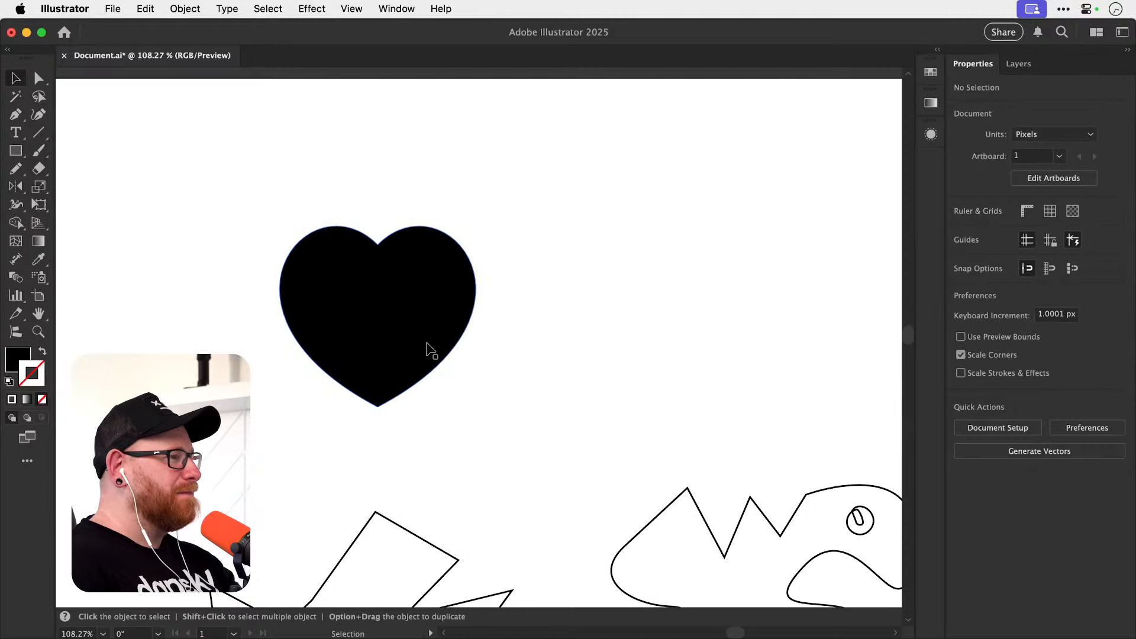
# Delete the curved creature drawing with its eye and the straight-edged zigzag shape below the heart.
pyautogui.press('space')
pyautogui.moveTo(476, 373); pyautogui.dragTo(423, 377)
pyautogui.scroll(-2, 472, 390)
pyautogui.press('space')
pyautogui.press('space')
pyautogui.moveTo(408, 469); pyautogui.dragTo(386, 395)
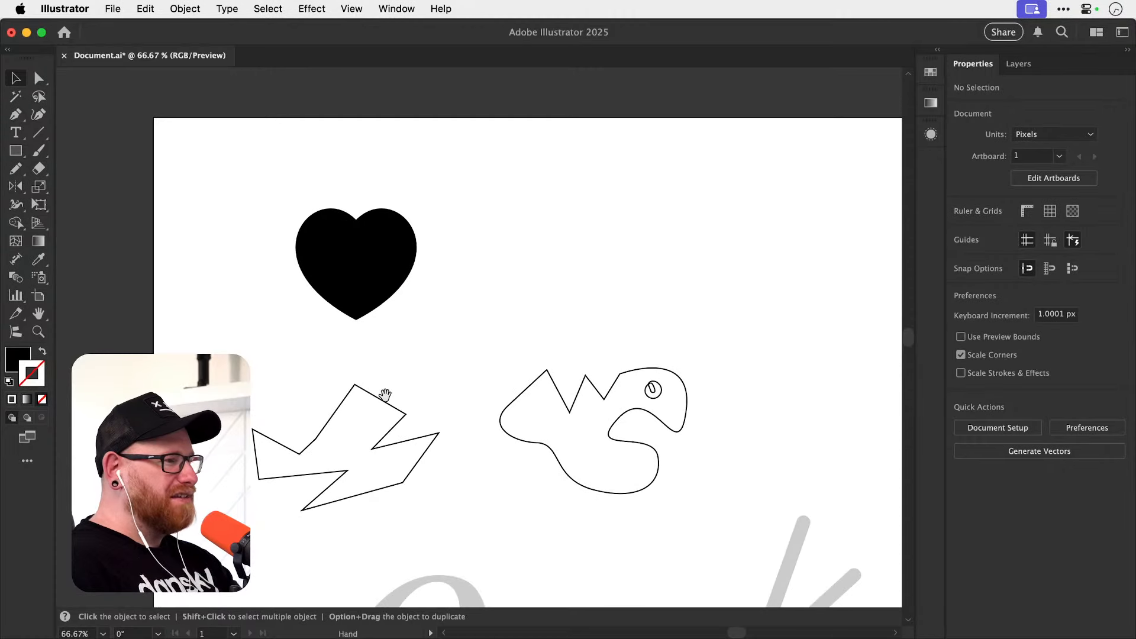
pyautogui.moveTo(495, 338); pyautogui.dragTo(689, 409)
pyautogui.press('Delete')
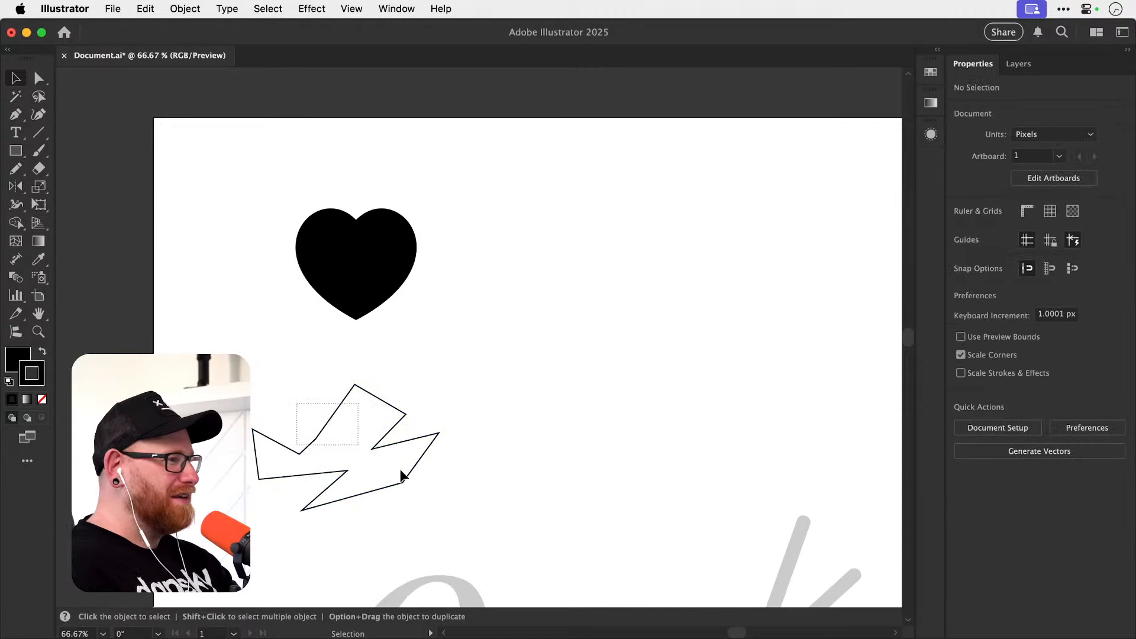
pyautogui.click(402, 474)
pyautogui.press('Delete')
# Move the heart near the artboard's upper-left corner, give it the default black stroke with no fill, and deselect it.
pyautogui.moveTo(365, 308)
pyautogui.mouseDown()
pyautogui.moveTo(296, 272)
pyautogui.moveTo(270, 272)
pyautogui.mouseUp()
pyautogui.press('d')
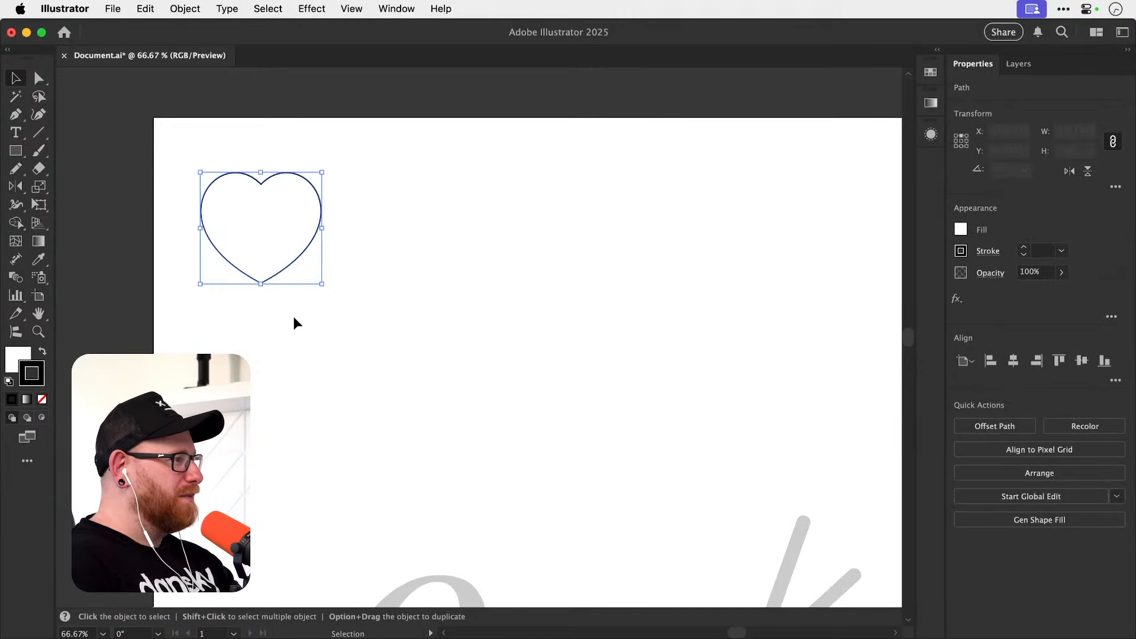
pyautogui.click(42, 400)
pyautogui.click(550, 351)
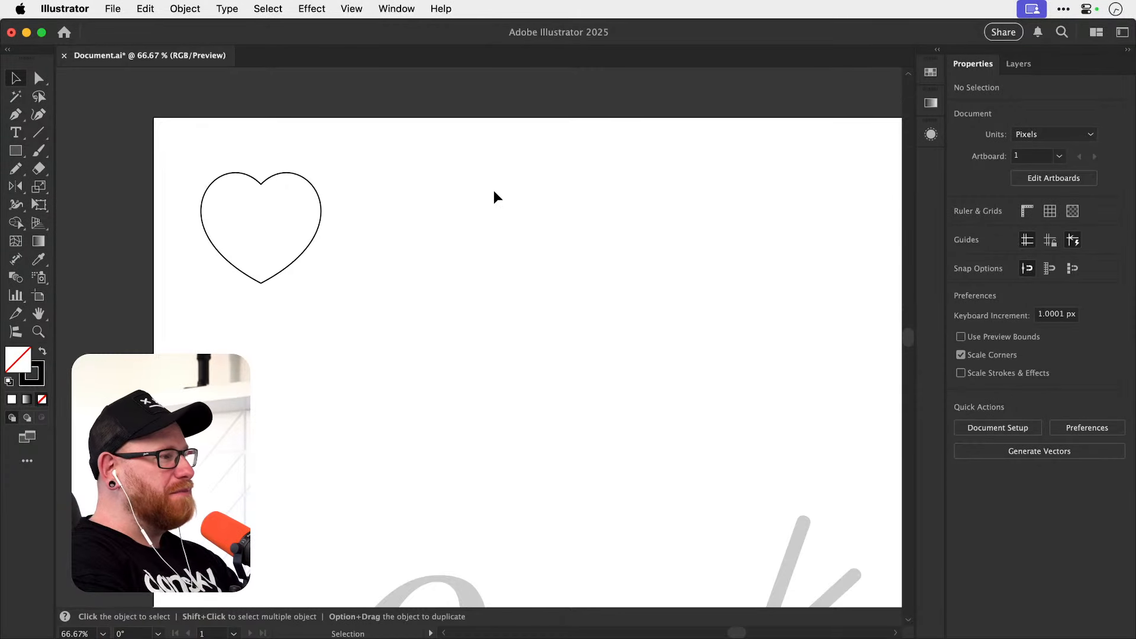
# Look over the grey letter templates from the italic o to the g, and return to the heart.
pyautogui.scroll(-3, 516, 259)
pyautogui.scroll(-4, 516, 259)
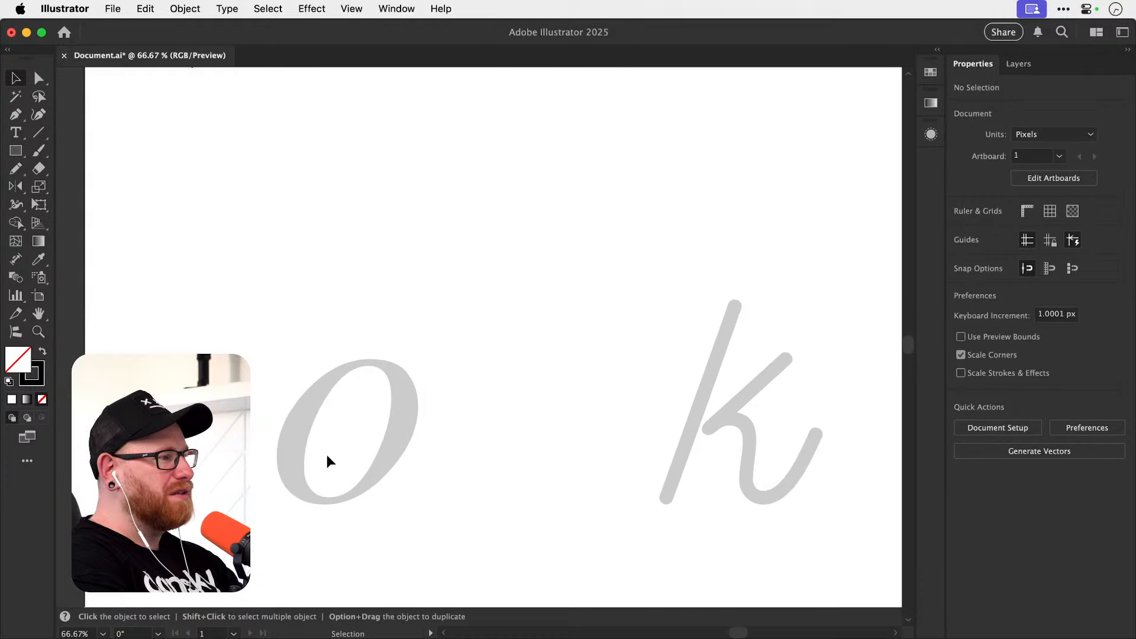
pyautogui.hscroll(5, 459, 521)
pyautogui.hscroll(10, 461, 522)
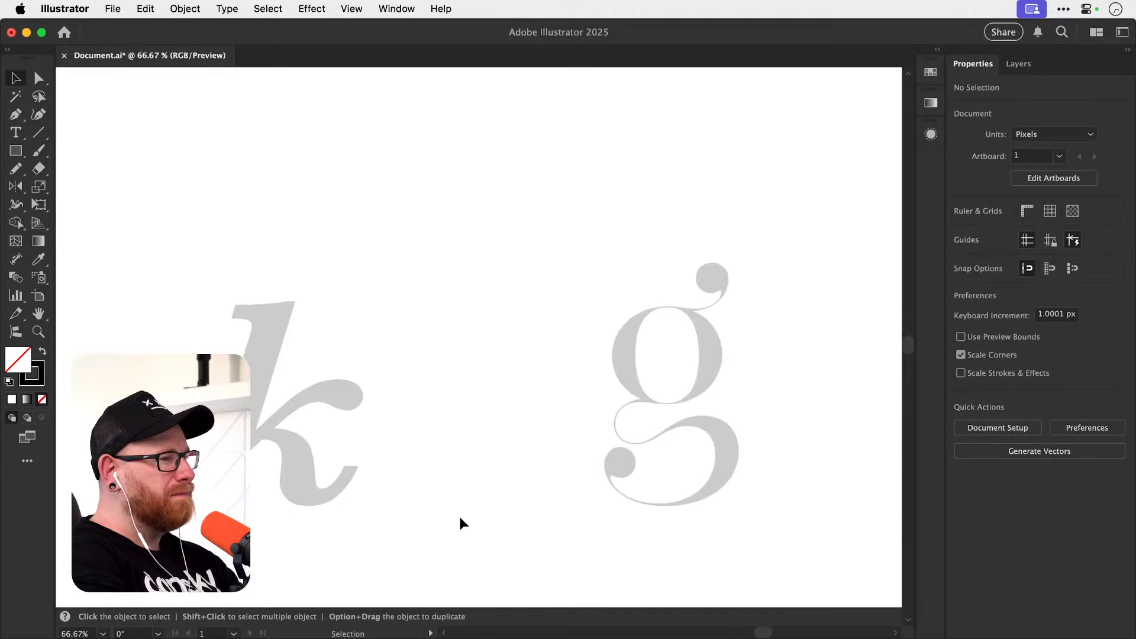
pyautogui.hscroll(1, 459, 523)
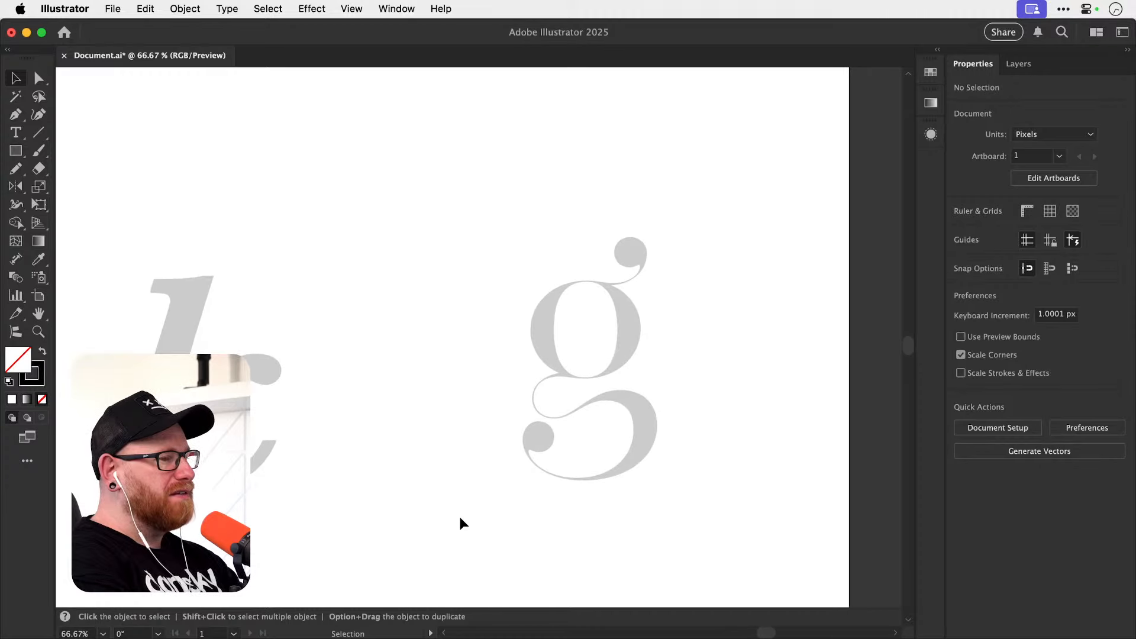
pyautogui.hscroll(-2, 459, 522)
pyautogui.hscroll(-1, 460, 518)
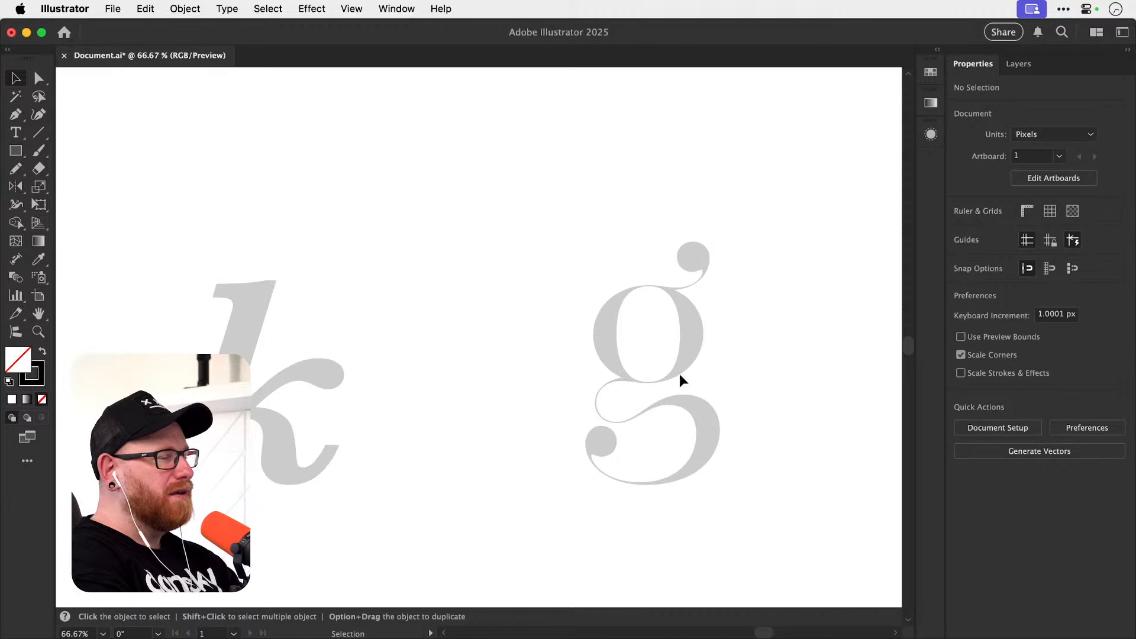
pyautogui.hscroll(-8, 683, 362)
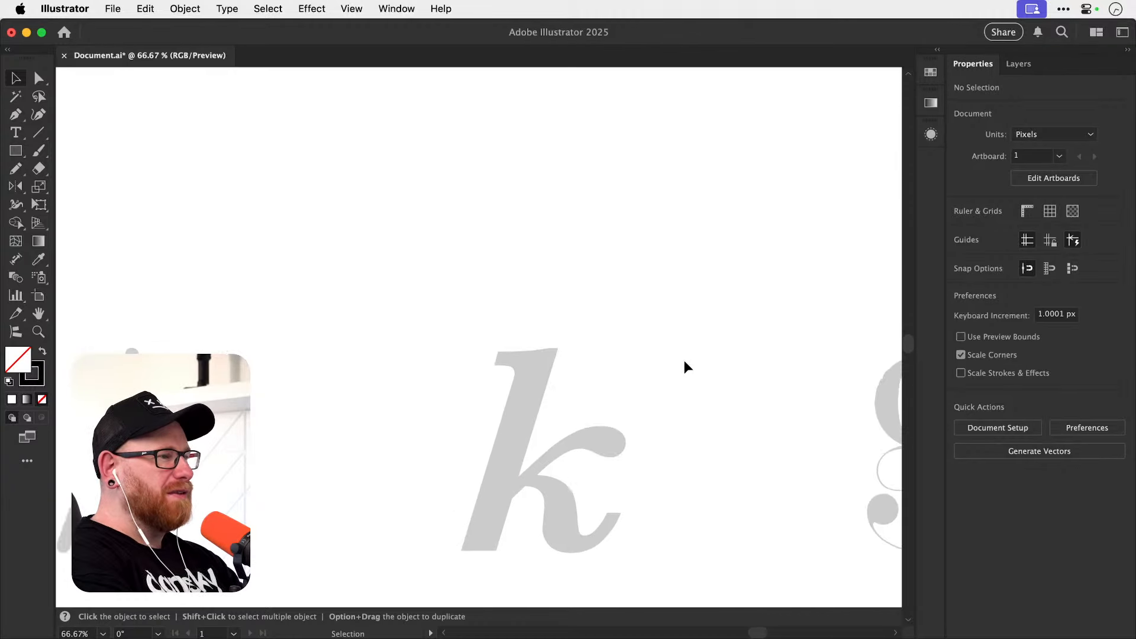
pyautogui.scroll(5, 684, 362)
pyautogui.hscroll(-10, 684, 362)
pyautogui.scroll(-1, 684, 362)
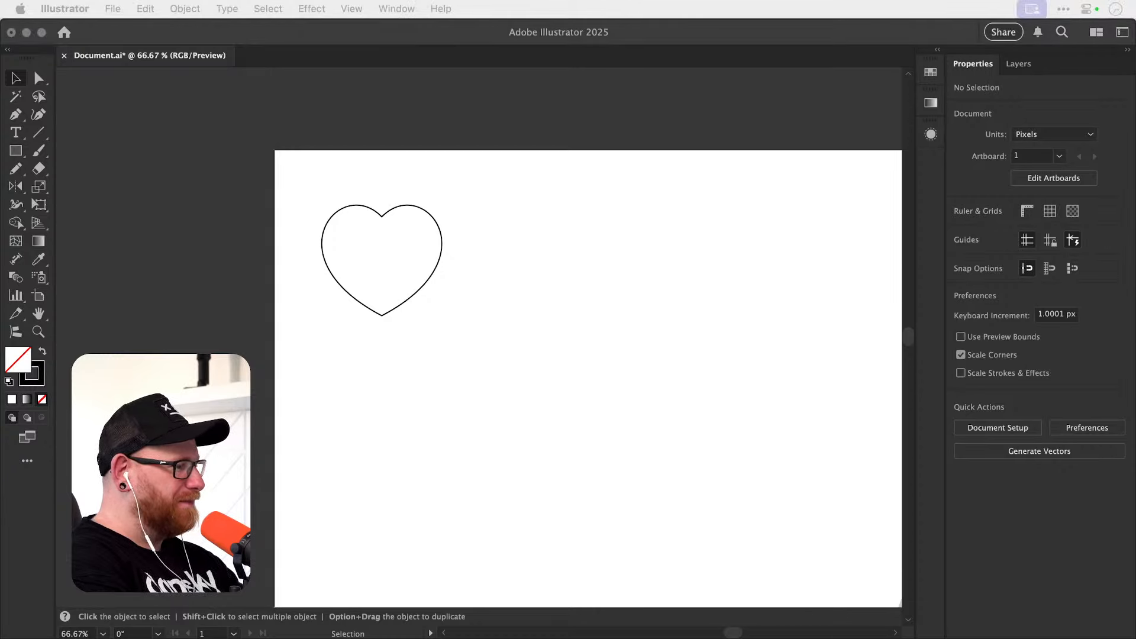
pyautogui.click(532, 395)
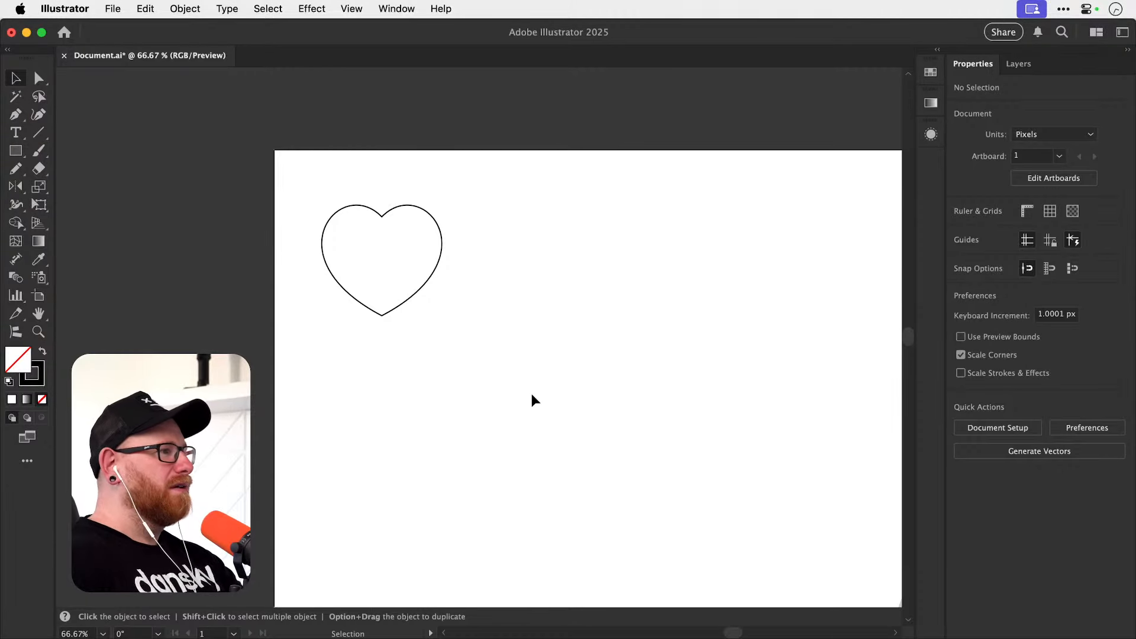
# Examine the grey italic o up close, with the Pen tool ready at its upper edge.
pyautogui.press('space')
pyautogui.moveTo(584, 408); pyautogui.dragTo(431, 242)
pyautogui.press('space')
pyautogui.moveTo(520, 432); pyautogui.dragTo(513, 303)
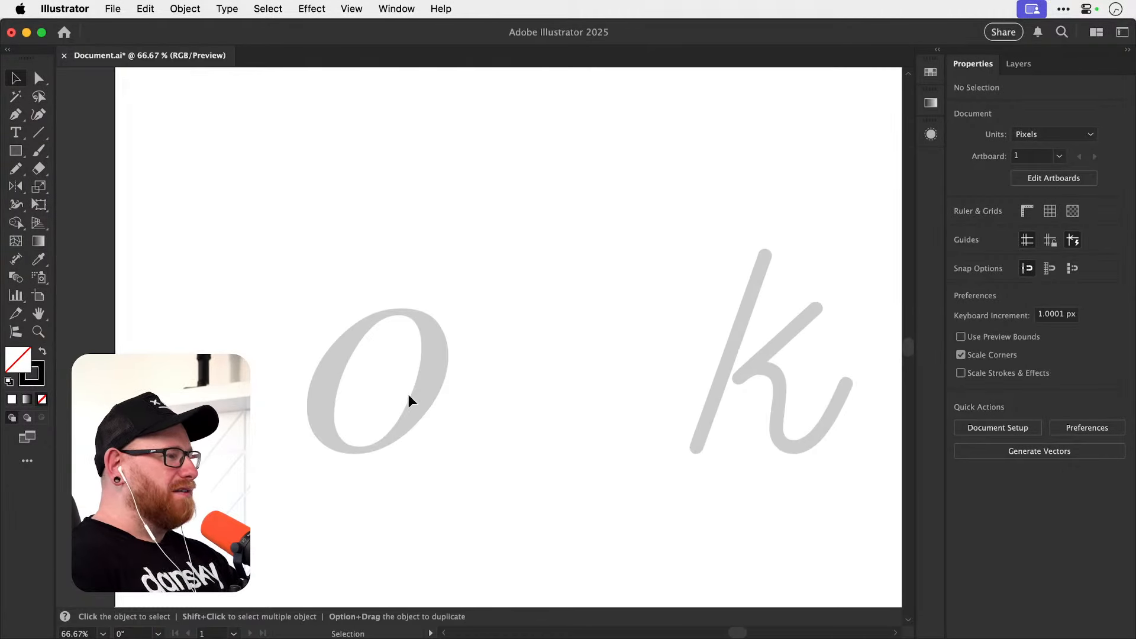
pyautogui.press('z')
pyautogui.moveTo(410, 397); pyautogui.dragTo(532, 380)
pyautogui.press('space')
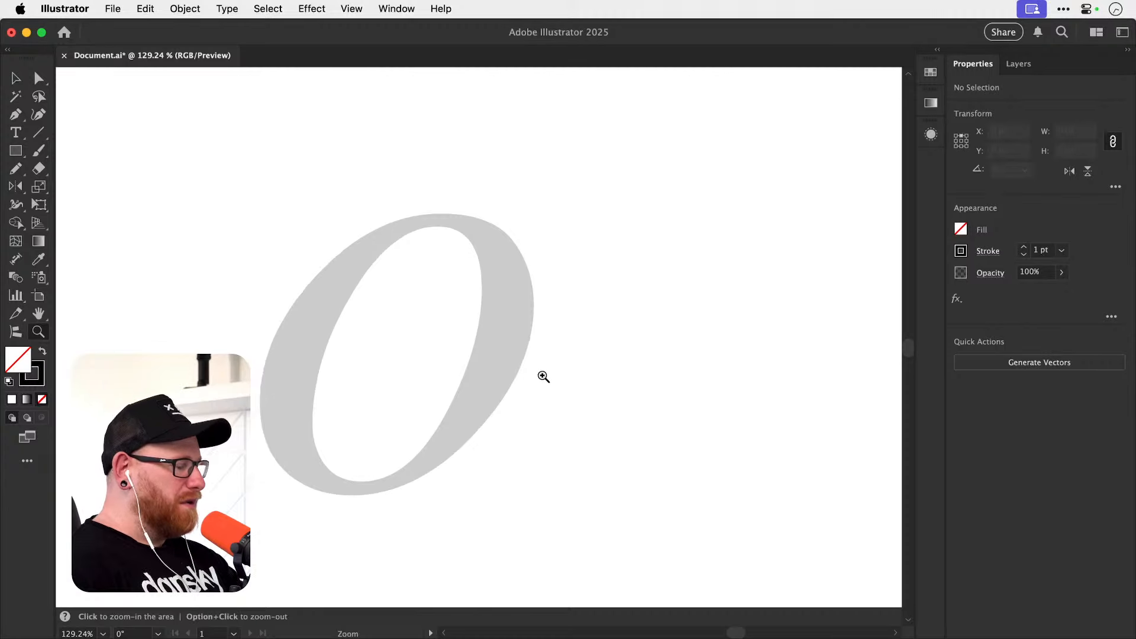
pyautogui.press('v')
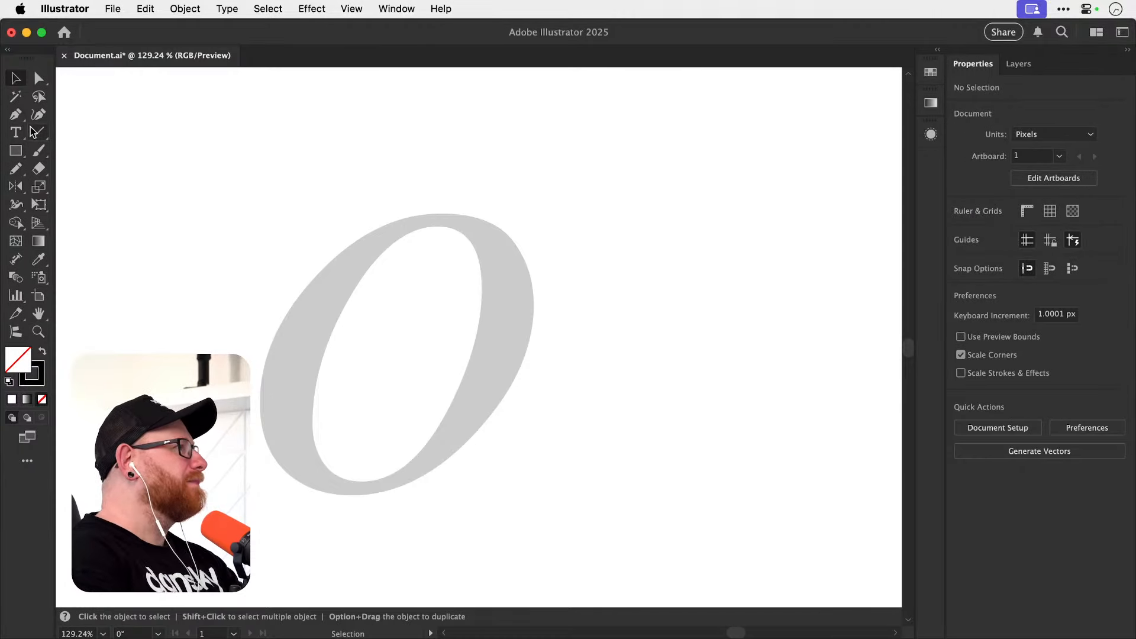
pyautogui.click(16, 115)
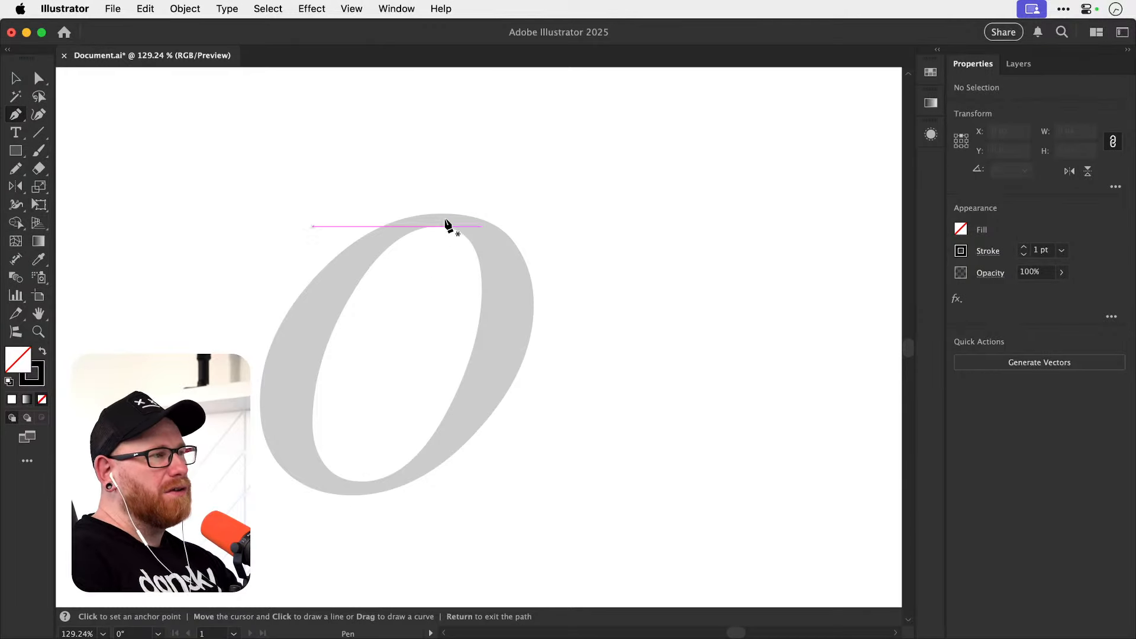
pyautogui.moveTo(452, 223)
pyautogui.mouseDown()
pyautogui.moveTo(355, 284)
pyautogui.moveTo(358, 274)
pyautogui.mouseUp()
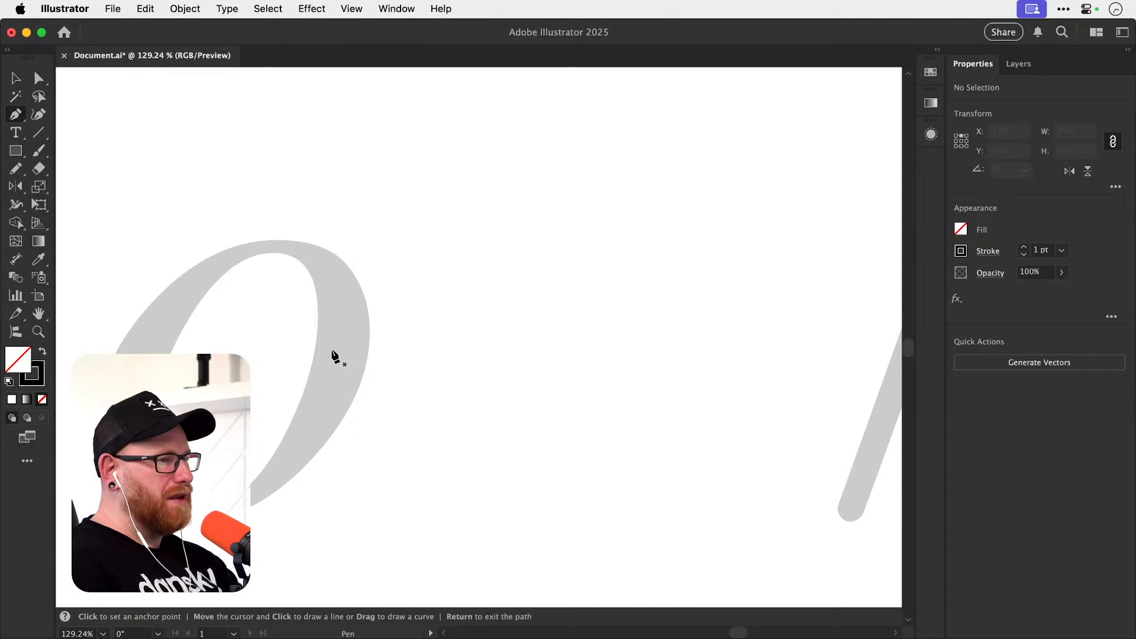
# Inspect the whole italic o and zoom in on its bottom curve.
pyautogui.hscroll(-5, 332, 355)
pyautogui.scroll(-2, 333, 355)
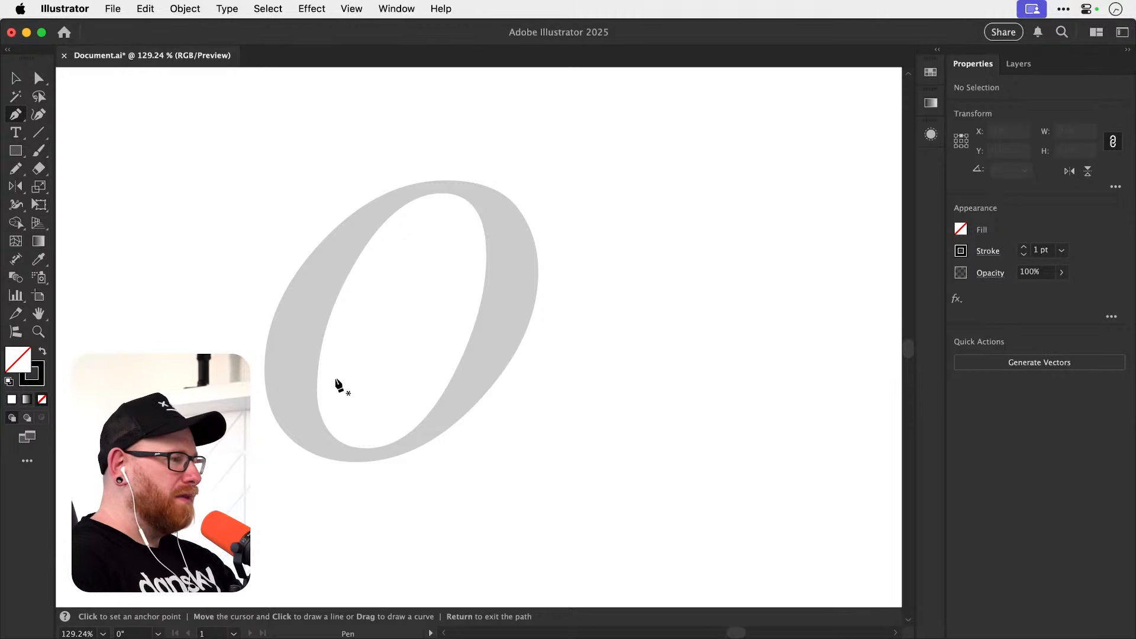
pyautogui.scroll(2, 339, 386)
pyautogui.hscroll(-2, 339, 386)
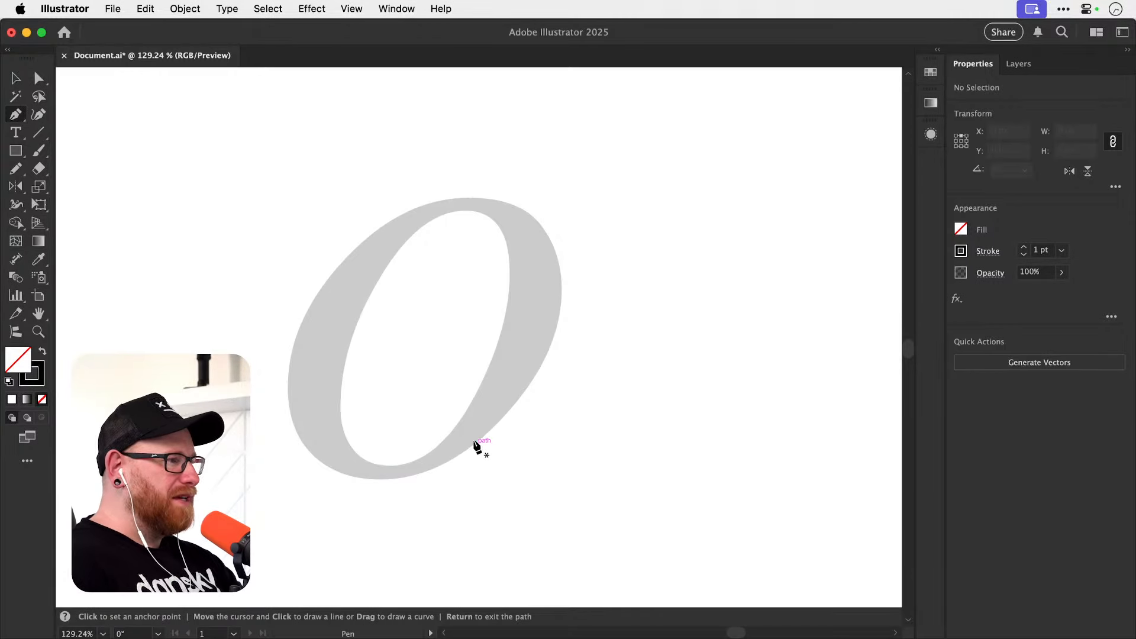
pyautogui.press('z')
pyautogui.moveTo(386, 491); pyautogui.dragTo(484, 470)
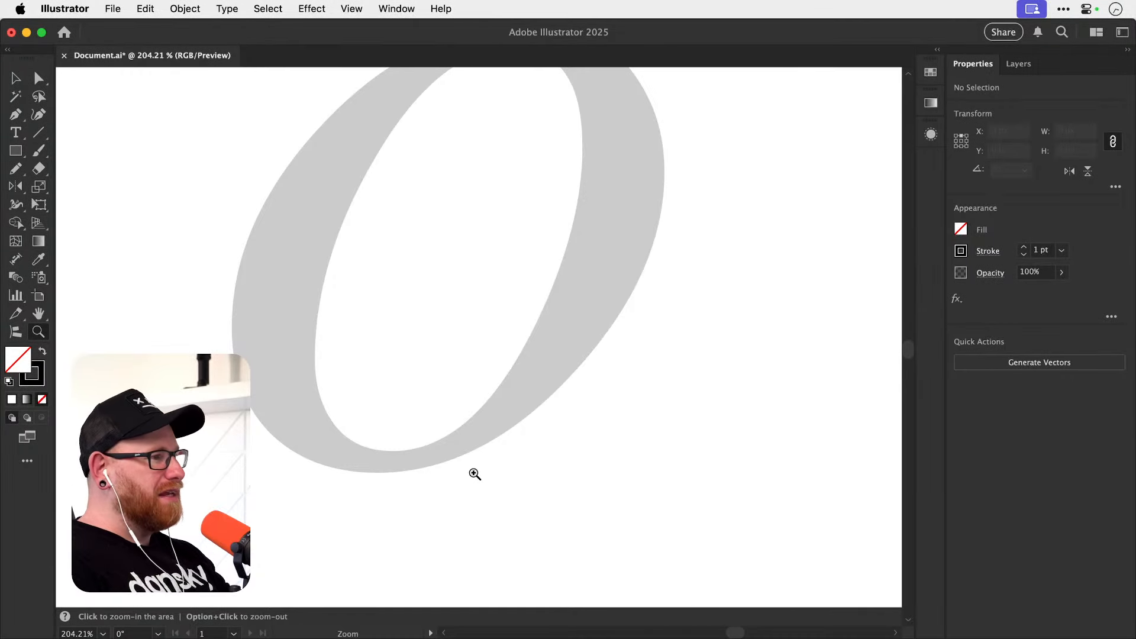
pyautogui.press('p')
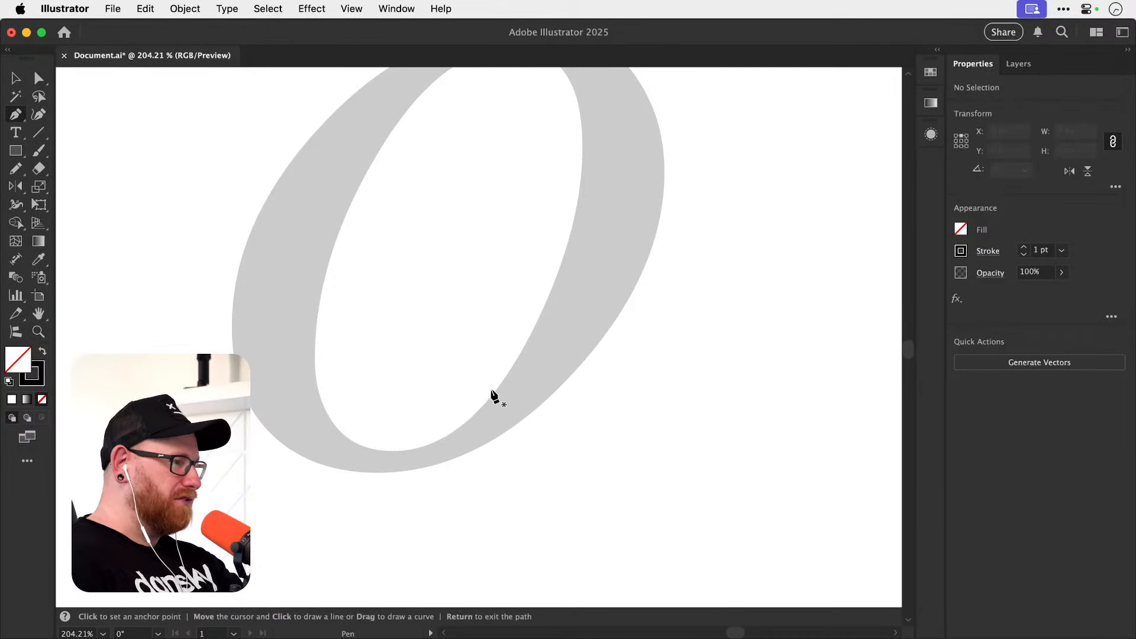
pyautogui.press('z')
pyautogui.moveTo(397, 485); pyautogui.dragTo(487, 444)
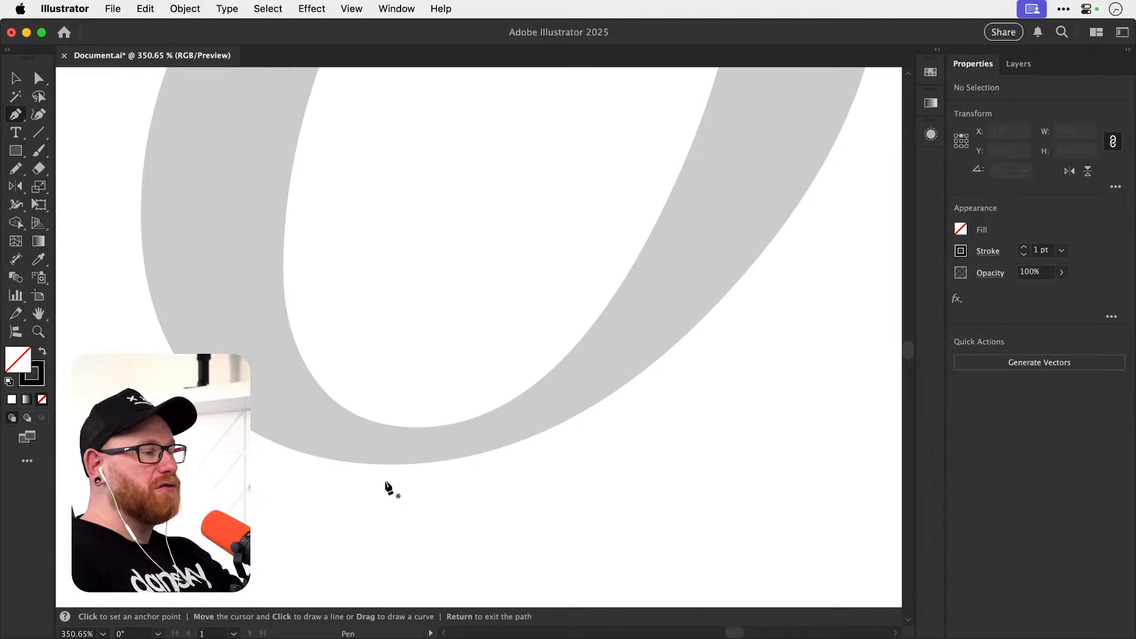
# Sketch a diagonal S-shaped Pencil curve below the grey o and scribble a dot about 4 px wide at its middle.
pyautogui.press('n')
pyautogui.scroll(-5, 459, 335)
pyautogui.hscroll(2, 459, 335)
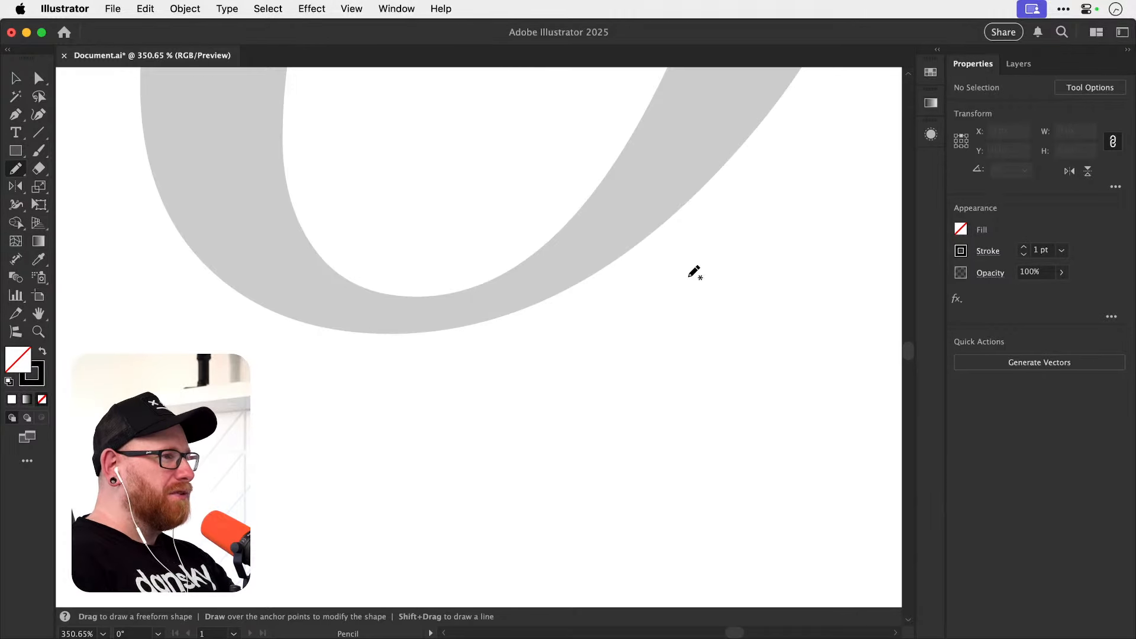
pyautogui.moveTo(692, 286)
pyautogui.mouseDown()
pyautogui.moveTo(676, 306)
pyautogui.moveTo(543, 379)
pyautogui.moveTo(415, 402)
pyautogui.moveTo(298, 482)
pyautogui.mouseUp()
pyautogui.press('v')
pyautogui.click(481, 424)
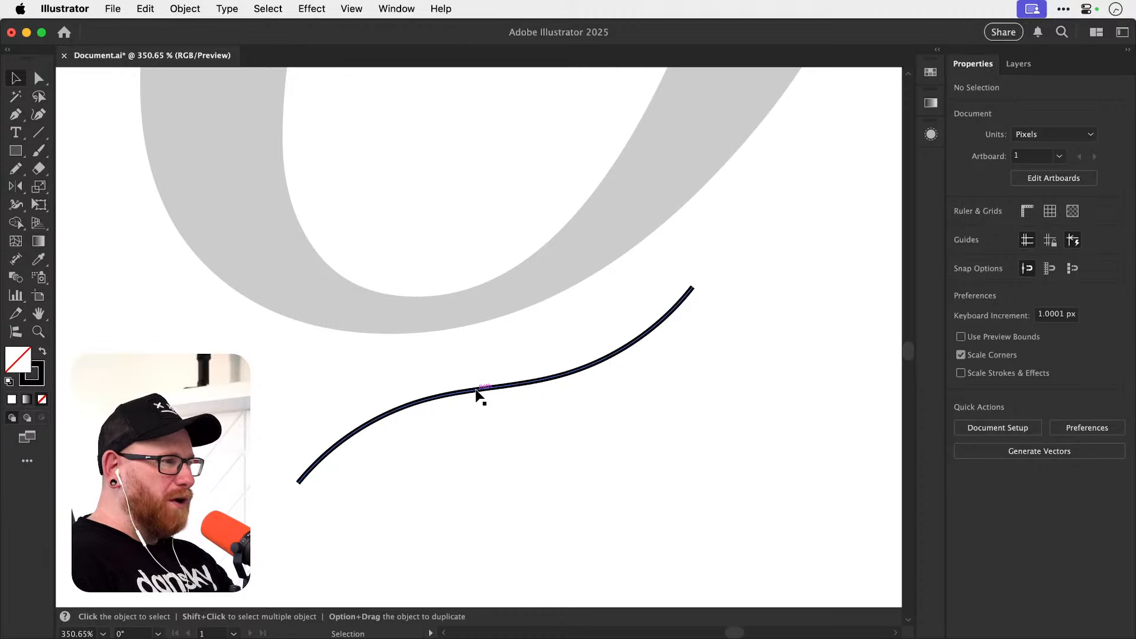
pyautogui.press('n')
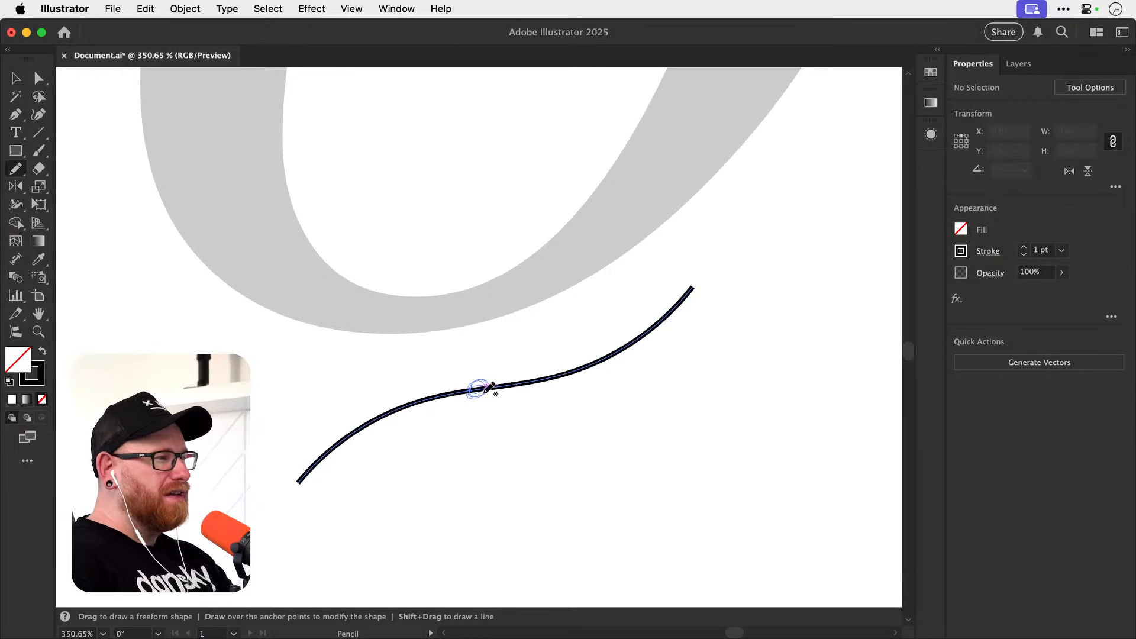
pyautogui.moveTo(485, 392); pyautogui.dragTo(488, 390)
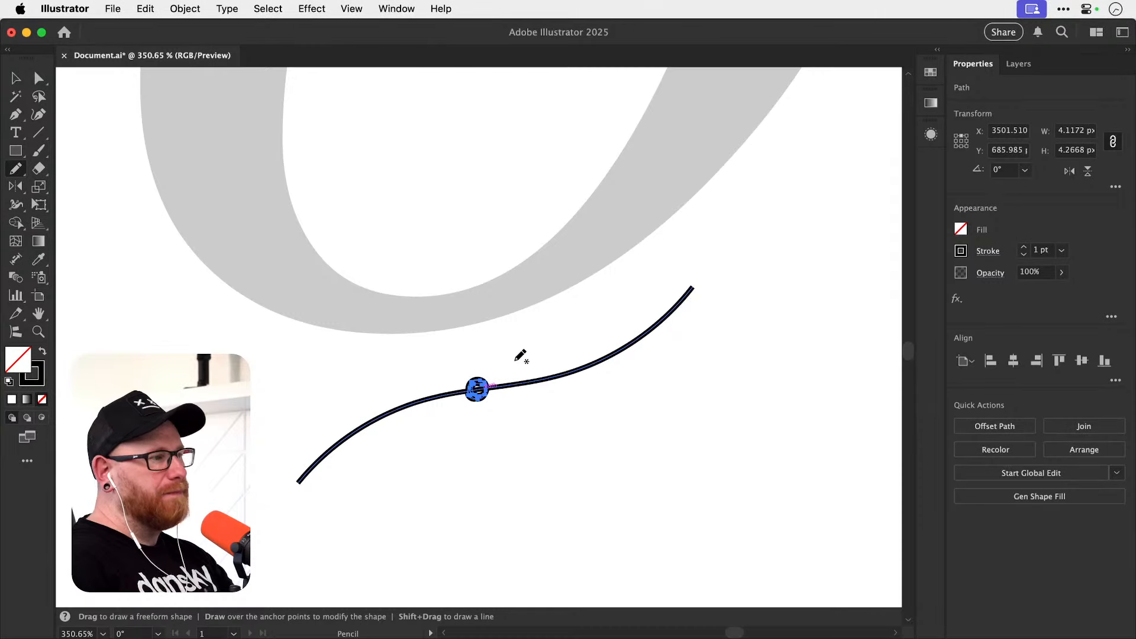
# Delete the freehand S-curve and the scribbled dot below the grey o.
pyautogui.press('v')
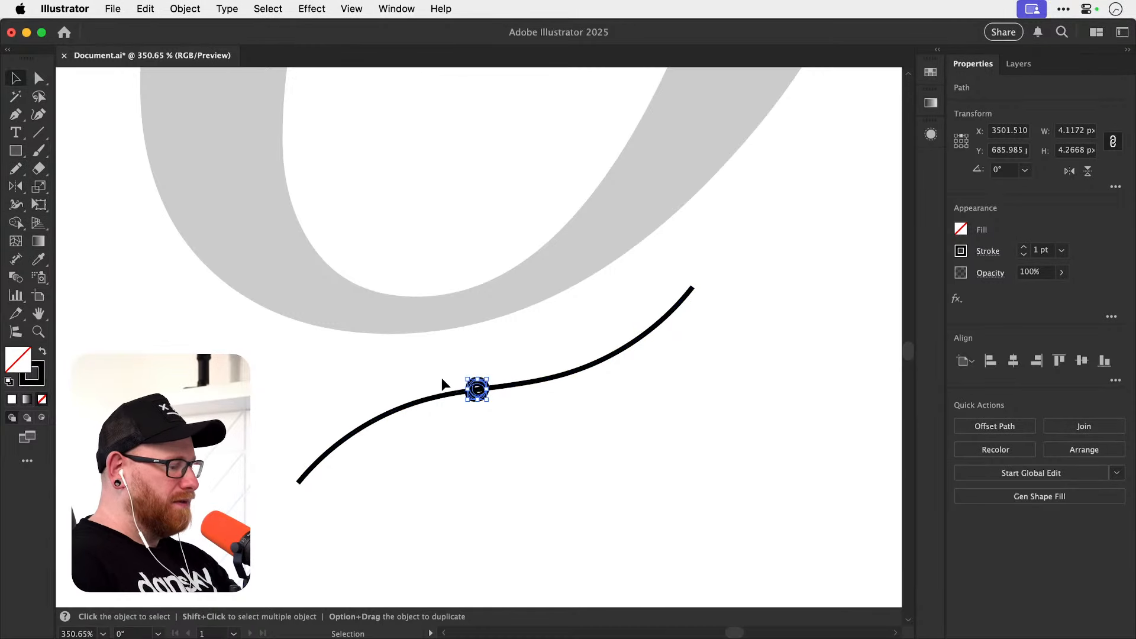
pyautogui.moveTo(441, 380)
pyautogui.mouseDown()
pyautogui.moveTo(524, 428)
pyautogui.moveTo(487, 406)
pyautogui.moveTo(493, 459)
pyautogui.mouseUp()
pyautogui.press('Delete')
# Mark the lowest point of the grey o's outer edge with a Pencil cross about 5 px tall.
pyautogui.press('n')
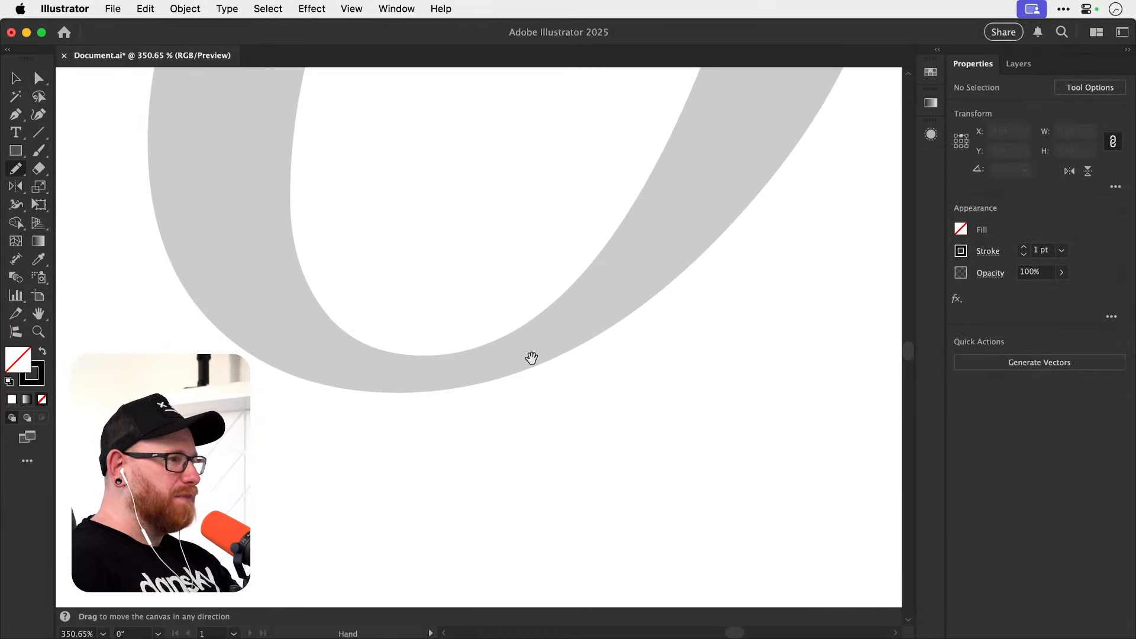
pyautogui.scroll(2, 556, 362)
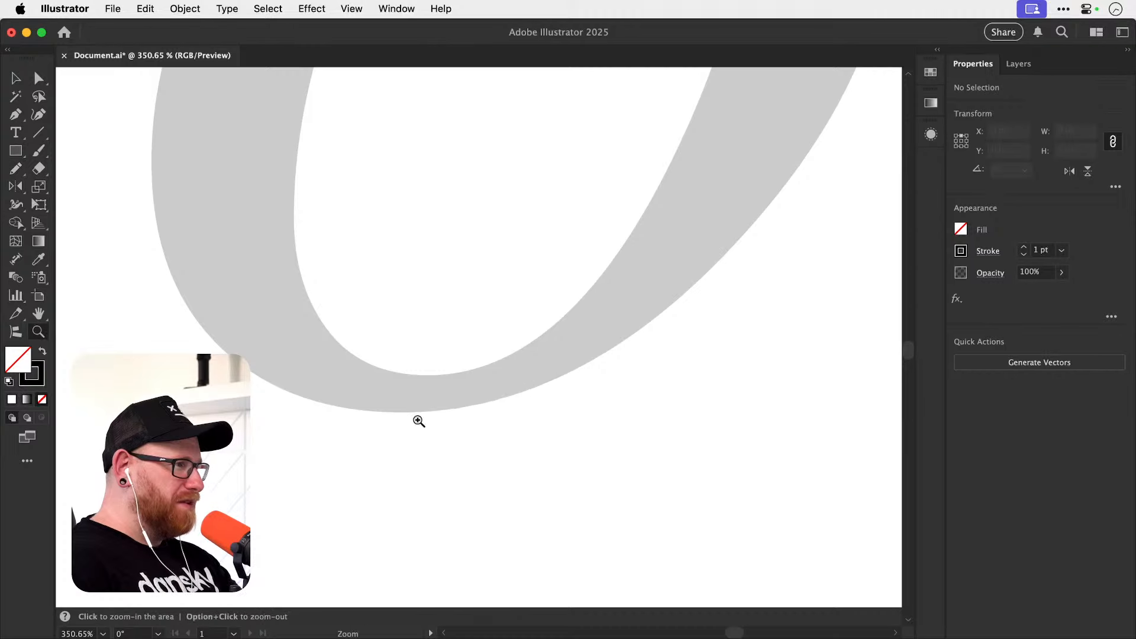
pyautogui.scroll(5, 479, 413)
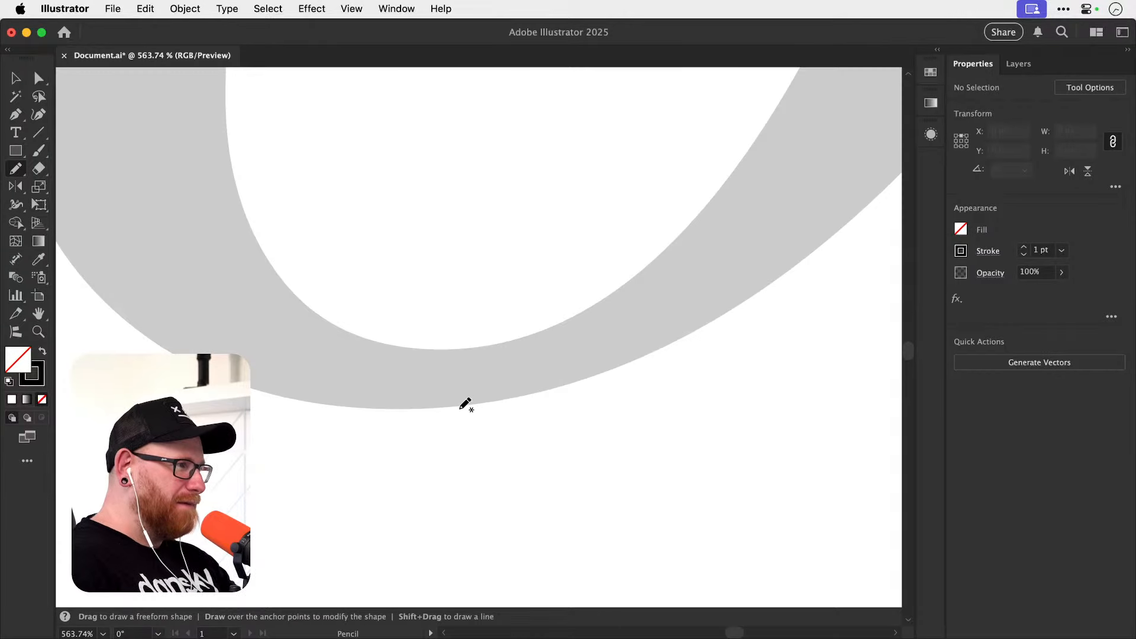
pyautogui.moveTo(420, 412); pyautogui.dragTo(415, 413)
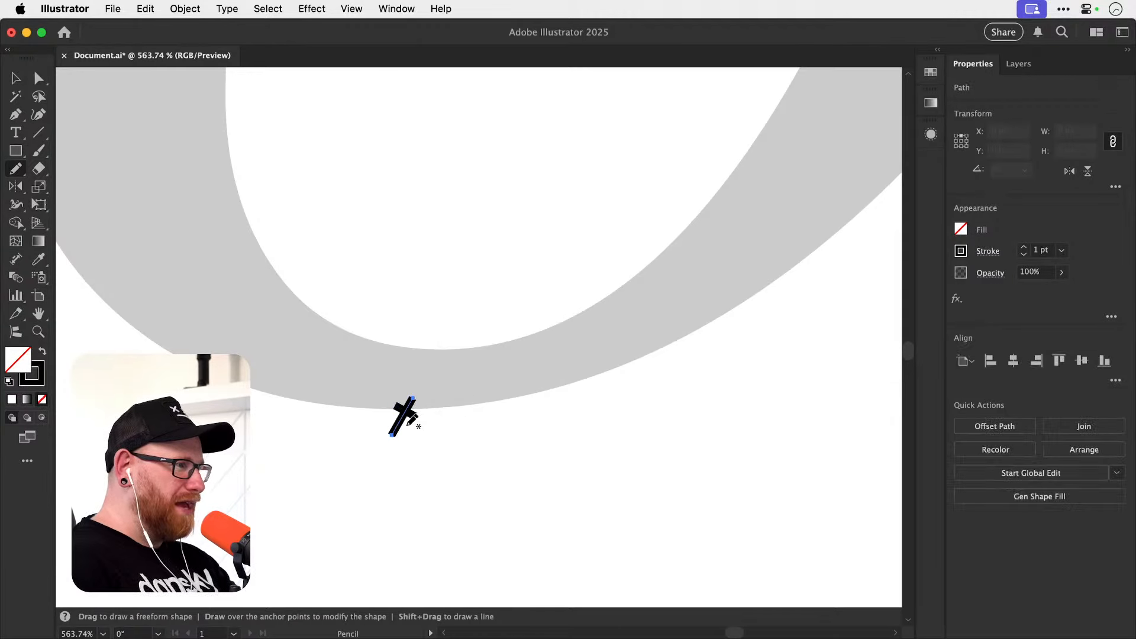
# Mark the leftmost point of the grey o's outer edge with a Pencil cross about 5 px tall.
pyautogui.press('super+minus')
pyautogui.press('super+minus')
pyautogui.press('super+minus')
pyautogui.press('super+minus')
pyautogui.moveTo(437, 313); pyautogui.dragTo(446, 412)
pyautogui.moveTo(374, 331); pyautogui.dragTo(523, 337)
pyautogui.moveTo(370, 343); pyautogui.dragTo(441, 350)
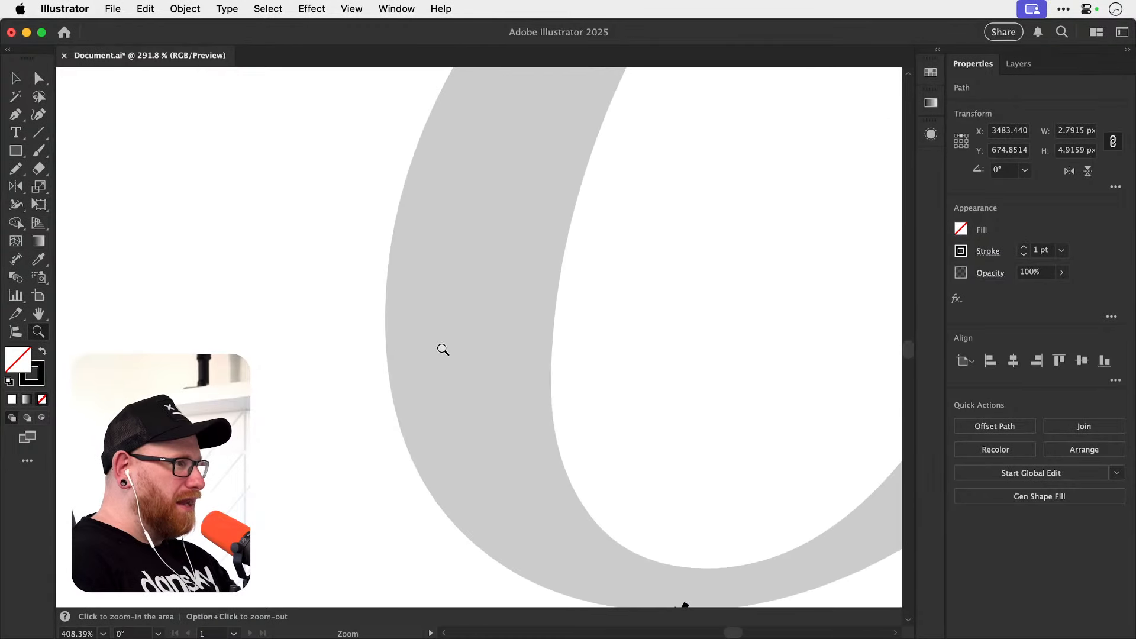
pyautogui.press('n')
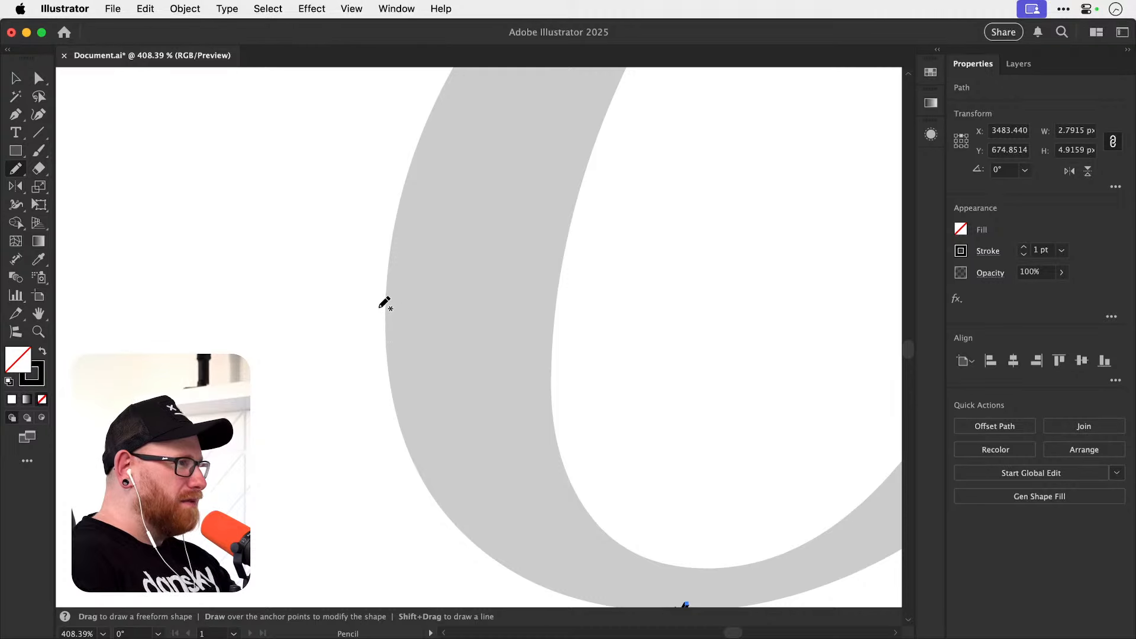
pyautogui.moveTo(387, 310); pyautogui.dragTo(383, 324)
# Mark the topmost point of the grey o's outer edge with a Pencil cross about 5 px wide.
pyautogui.moveTo(513, 292); pyautogui.dragTo(318, 410)
pyautogui.moveTo(468, 252); pyautogui.dragTo(276, 516)
pyautogui.moveTo(403, 313); pyautogui.dragTo(279, 496)
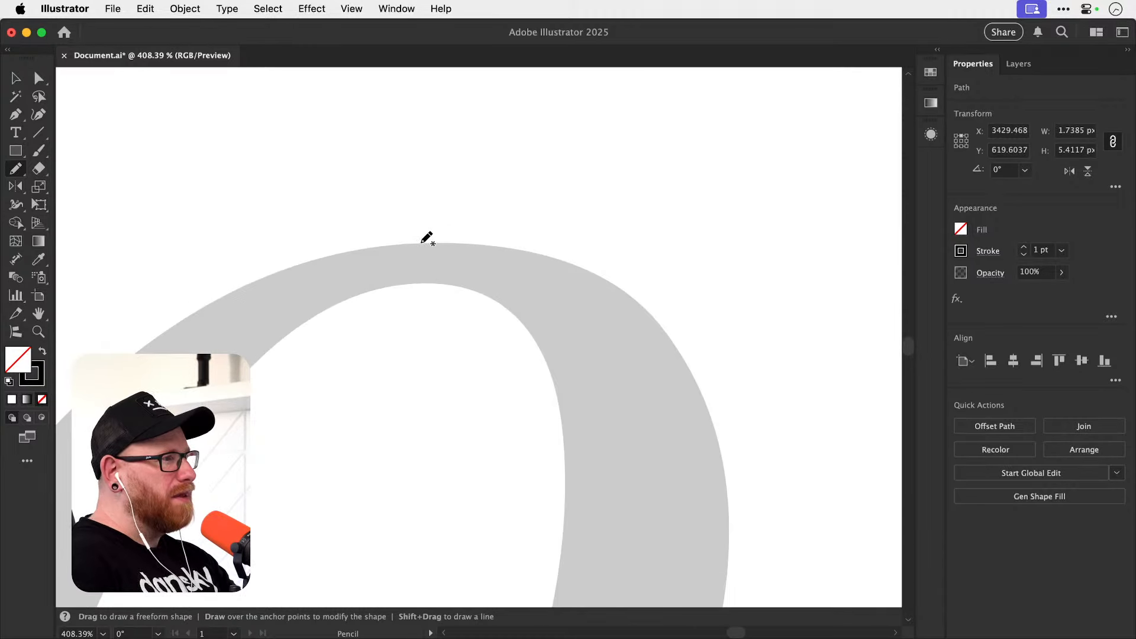
pyautogui.moveTo(451, 248); pyautogui.dragTo(453, 255)
pyautogui.moveTo(454, 235); pyautogui.dragTo(431, 256)
# Mark the rightmost point of the grey o's outer edge with a small Pencil cross and deselect everything.
pyautogui.moveTo(588, 436); pyautogui.dragTo(477, 277)
pyautogui.moveTo(556, 466); pyautogui.dragTo(533, 261)
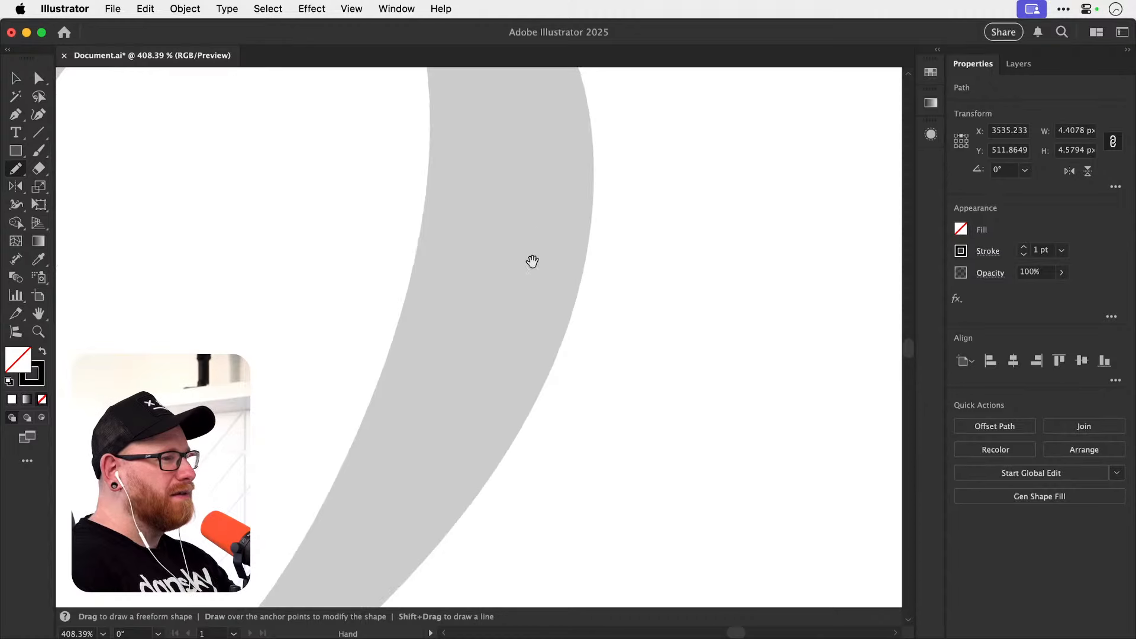
pyautogui.moveTo(571, 401); pyautogui.dragTo(549, 489)
pyautogui.moveTo(559, 297); pyautogui.dragTo(558, 431)
pyautogui.moveTo(555, 369)
pyautogui.mouseDown()
pyautogui.moveTo(603, 442)
pyautogui.moveTo(599, 419)
pyautogui.mouseUp()
pyautogui.press('v')
pyautogui.press('super+shift+a')
pyautogui.press('super+minus')
pyautogui.press('super+minus')
pyautogui.press('super+minus')
pyautogui.press('super+minus')
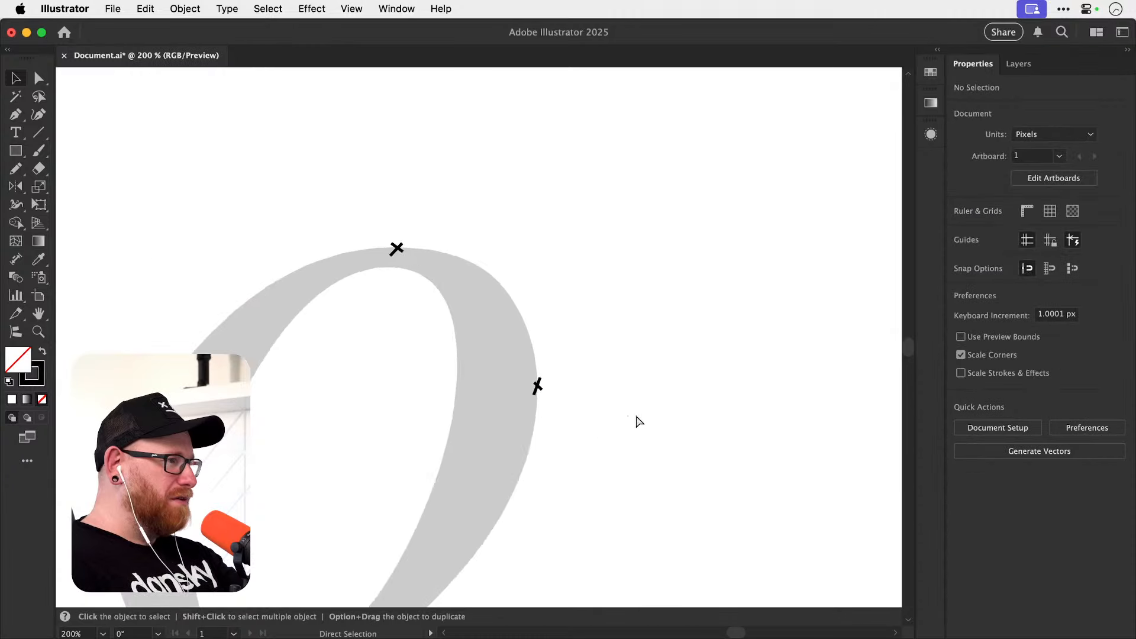
# Select the cross marks at the o's leftmost and lowest points to point them out, and clear the selection.
pyautogui.scroll(-5, 592, 414)
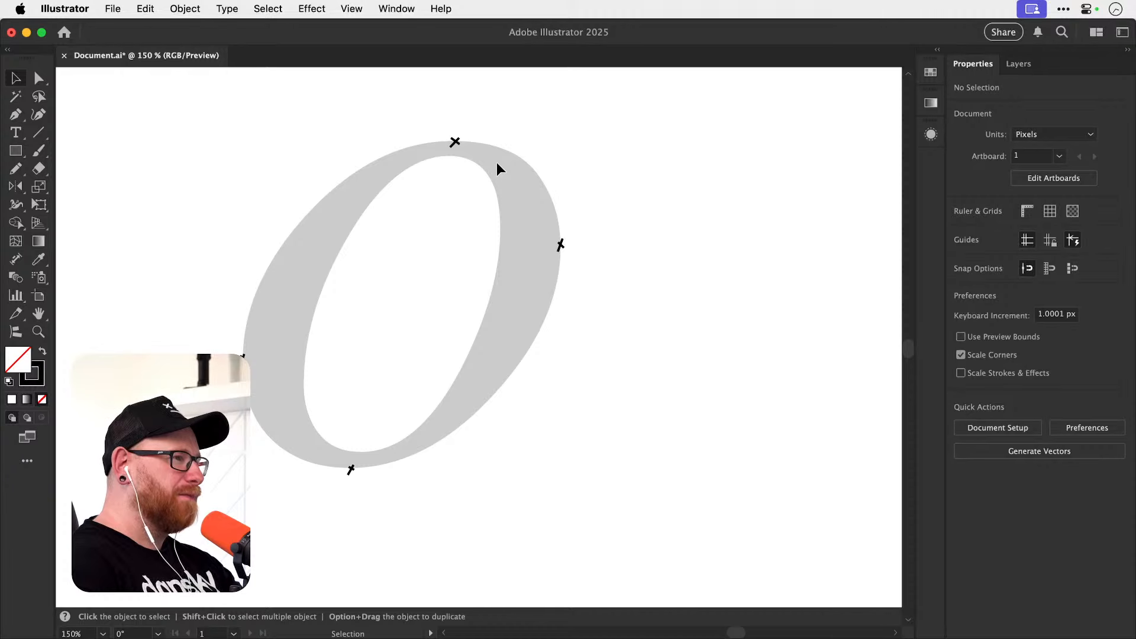
pyautogui.moveTo(203, 332); pyautogui.dragTo(429, 491)
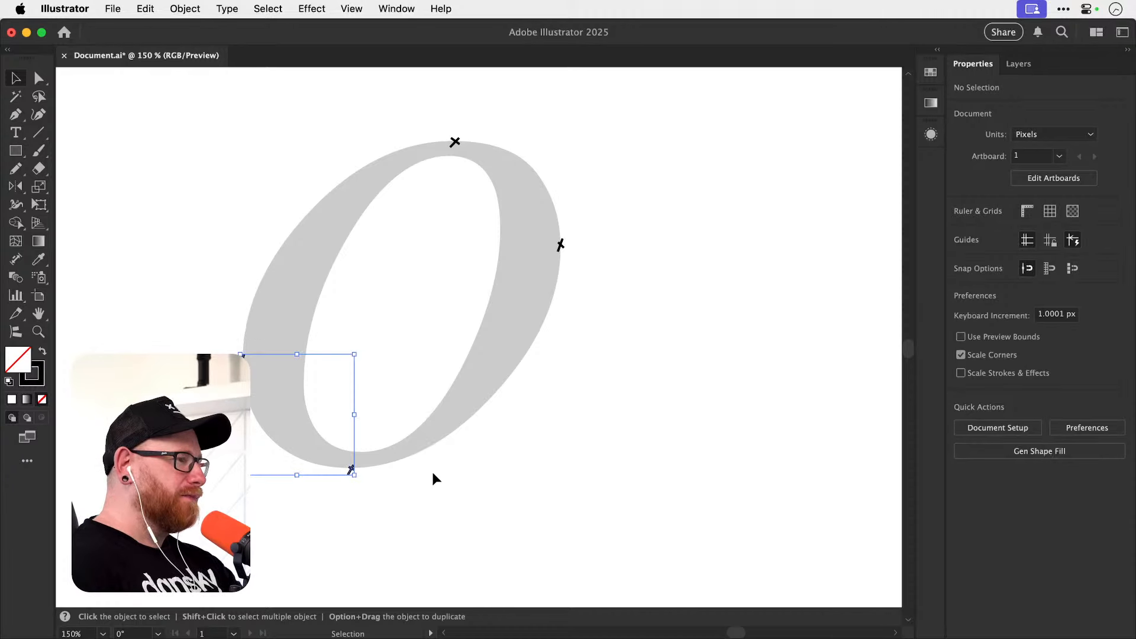
pyautogui.click(571, 364)
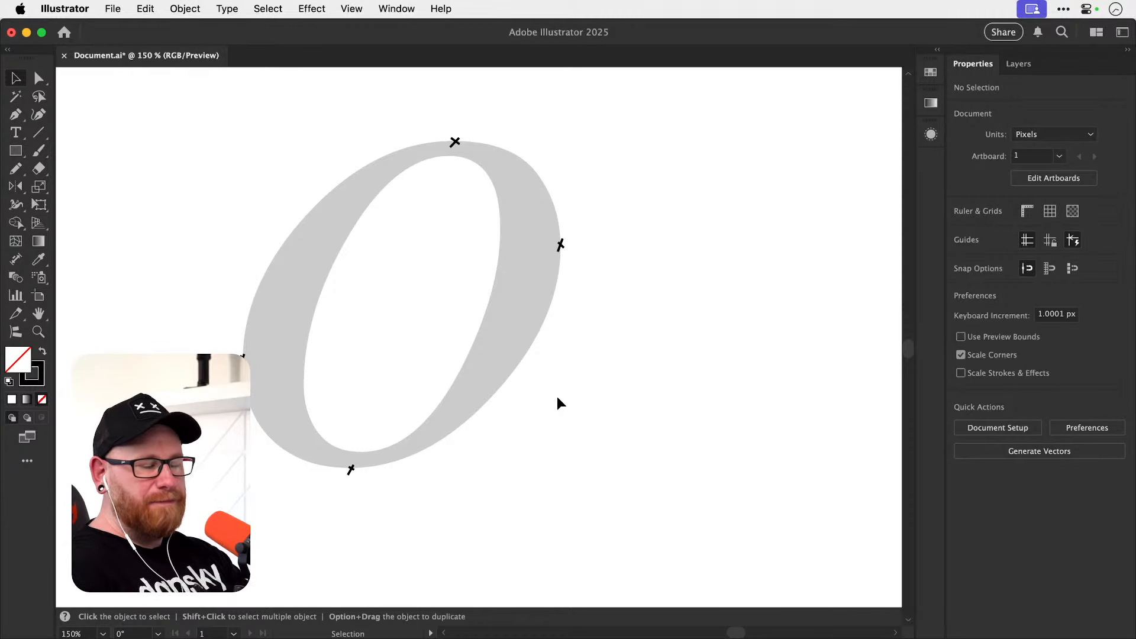
# Look over the two grey k templates, examine the serif k up close, and return to the marked o.
pyautogui.press('super+minus')
pyautogui.press('super+minus')
pyautogui.press('super+minus')
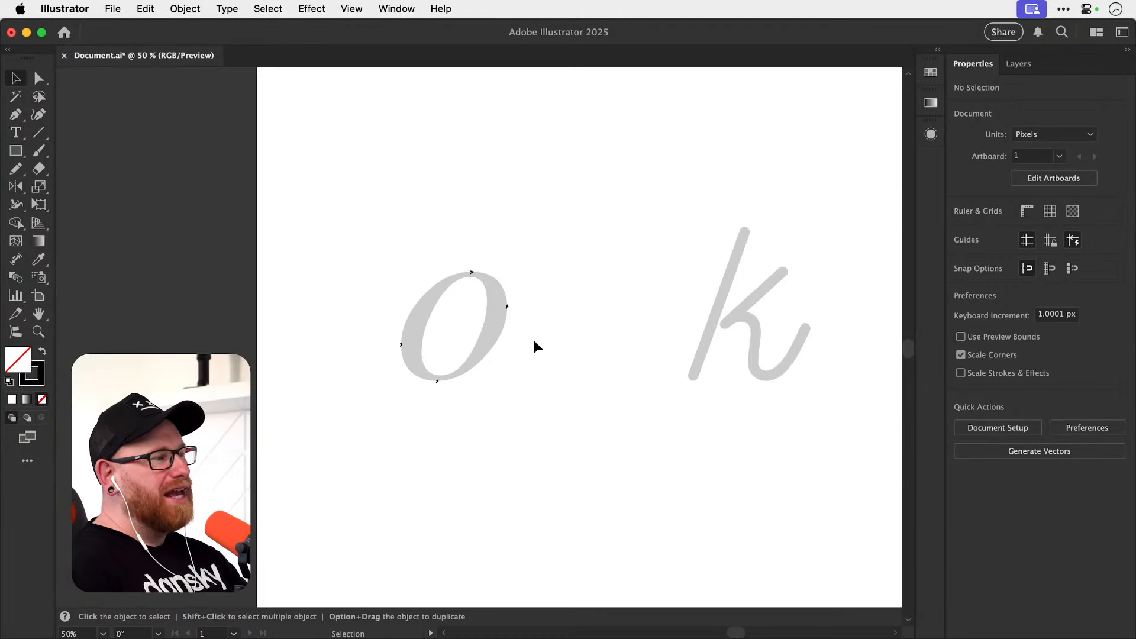
pyautogui.moveTo(516, 319); pyautogui.dragTo(430, 349)
pyautogui.moveTo(532, 380); pyautogui.dragTo(290, 380)
pyautogui.moveTo(551, 368); pyautogui.dragTo(447, 361)
pyautogui.press('z')
pyautogui.moveTo(644, 333); pyautogui.dragTo(793, 345)
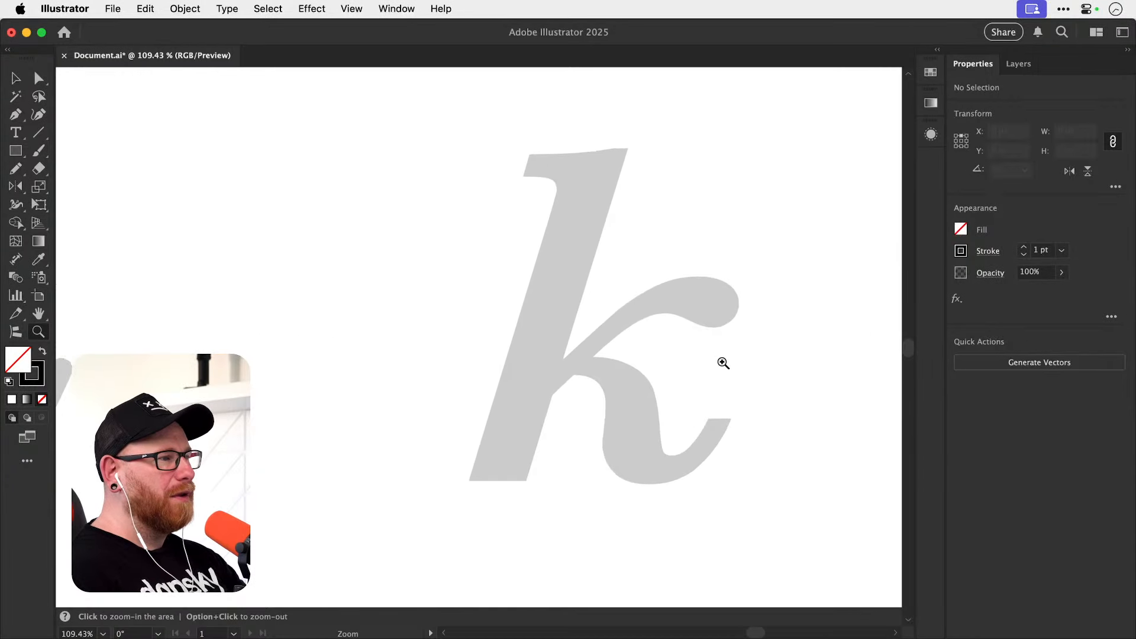
pyautogui.moveTo(723, 363); pyautogui.dragTo(634, 355)
pyautogui.press('v')
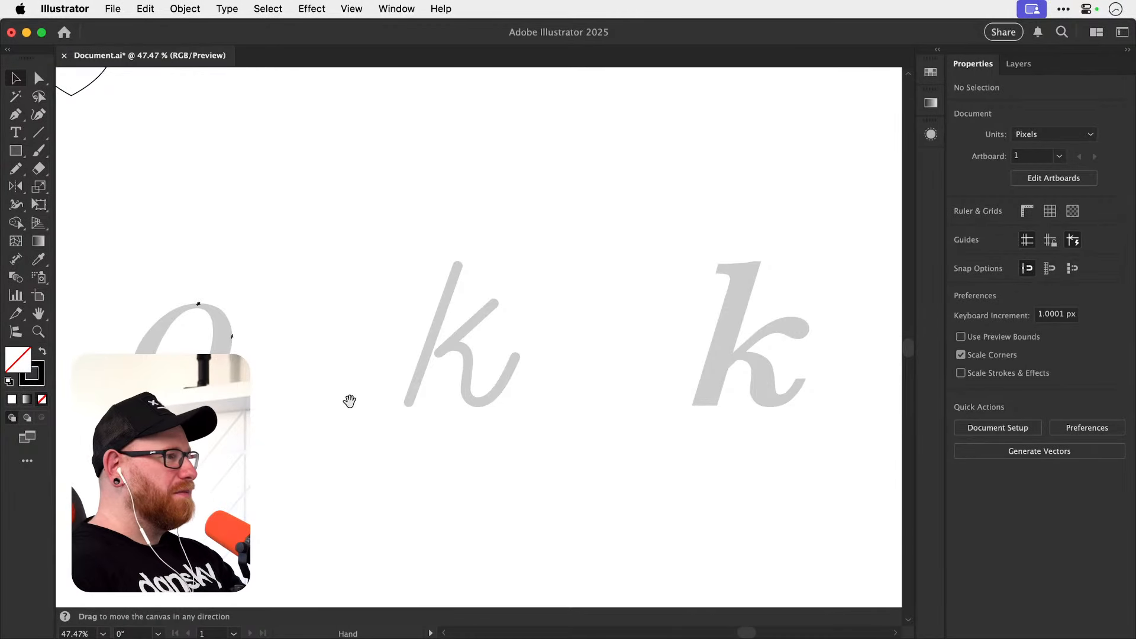
pyautogui.moveTo(349, 398); pyautogui.dragTo(489, 395)
pyautogui.press('z')
pyautogui.moveTo(337, 335); pyautogui.dragTo(490, 409)
pyautogui.press('v')
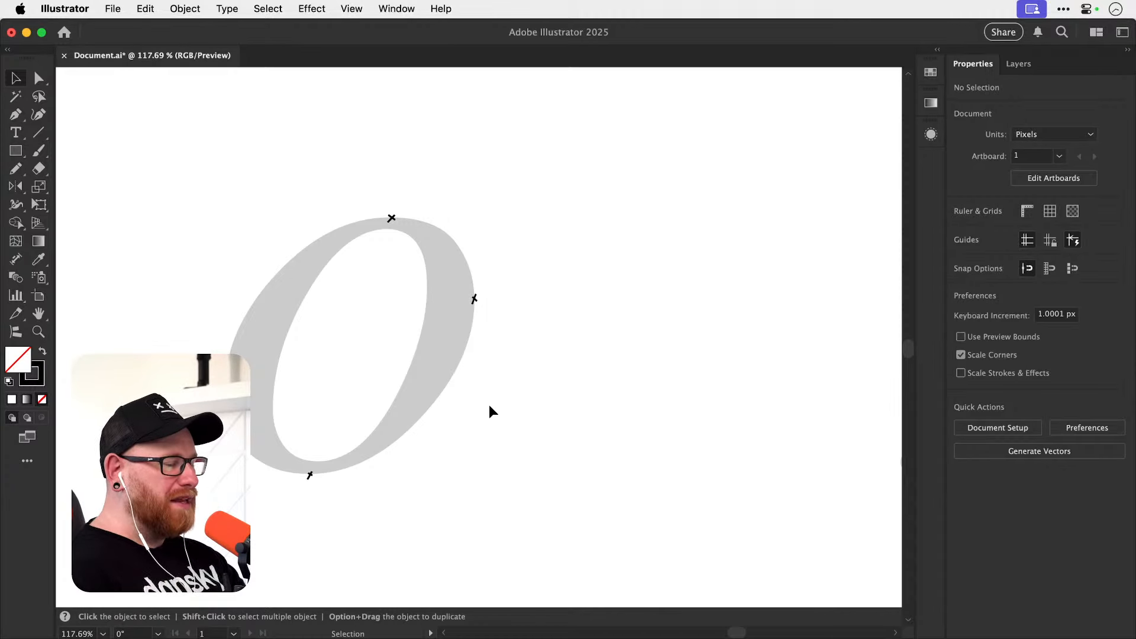
# Delete all four Pencil cross marks around the grey o.
pyautogui.press('z')
pyautogui.moveTo(248, 394); pyautogui.dragTo(331, 389)
pyautogui.press('v')
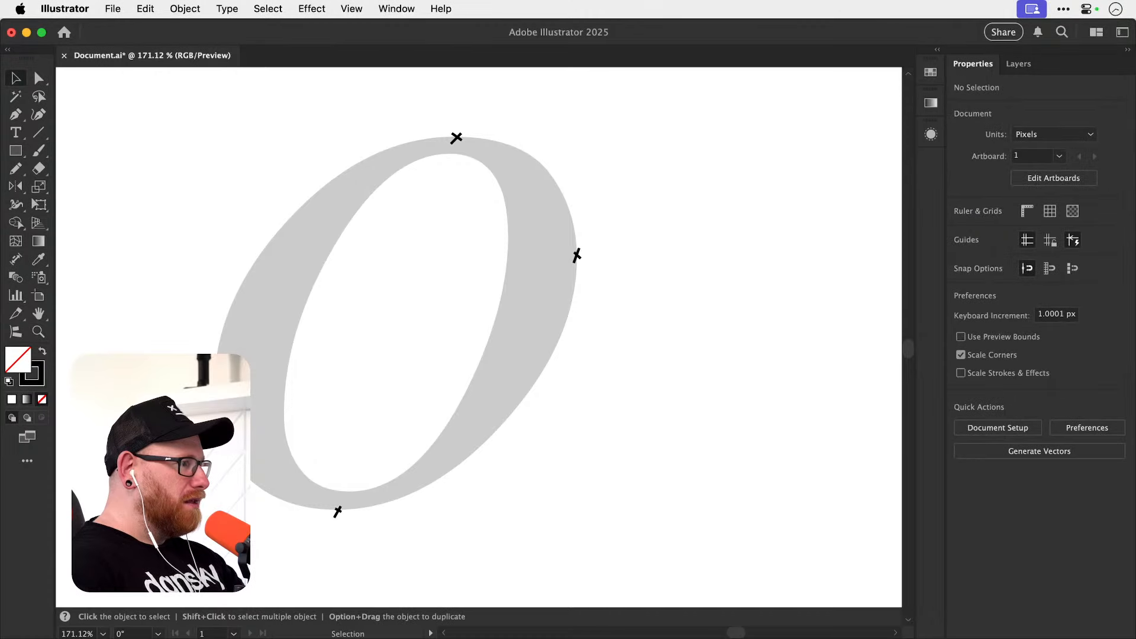
pyautogui.moveTo(205, 549)
pyautogui.mouseDown()
pyautogui.moveTo(549, 168)
pyautogui.moveTo(595, 100)
pyautogui.mouseUp()
pyautogui.press('Delete')
# Show the rulers and place guides along the left, top, bottom and right extremes of the grey o.
pyautogui.press('super+r')
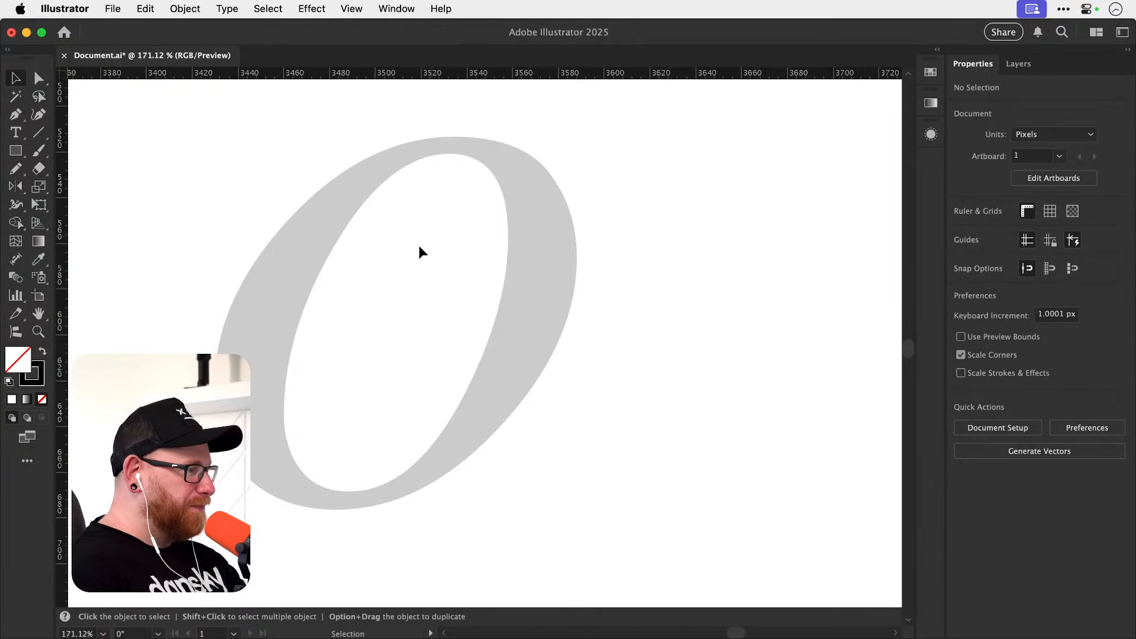
pyautogui.moveTo(61, 414); pyautogui.dragTo(214, 414)
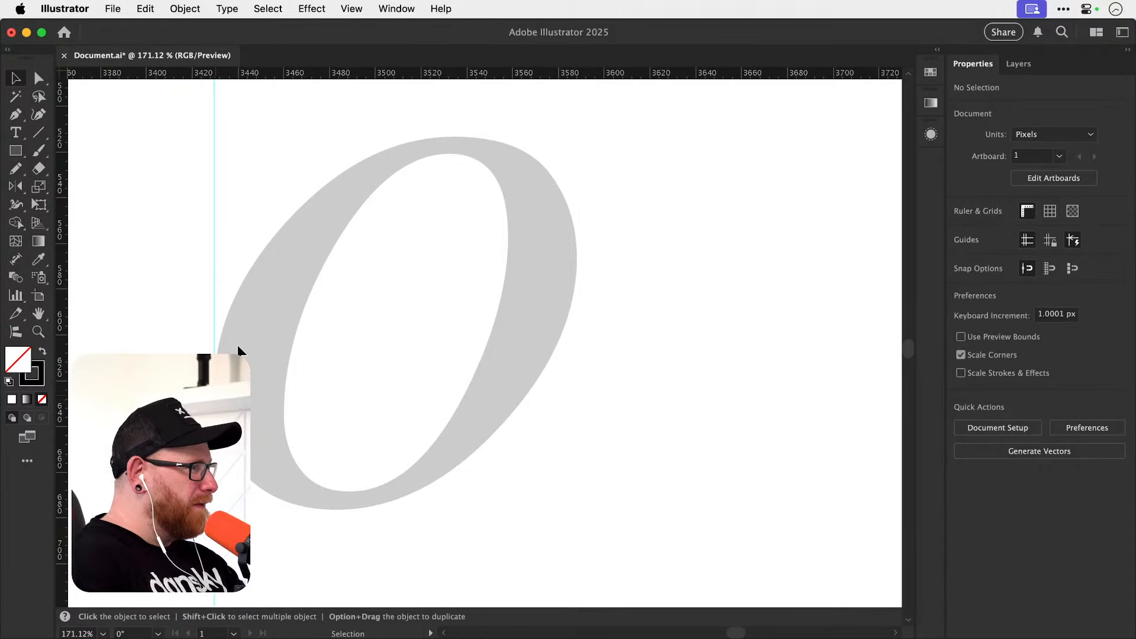
pyautogui.moveTo(368, 73); pyautogui.dragTo(396, 140)
pyautogui.moveTo(414, 73); pyautogui.dragTo(439, 509)
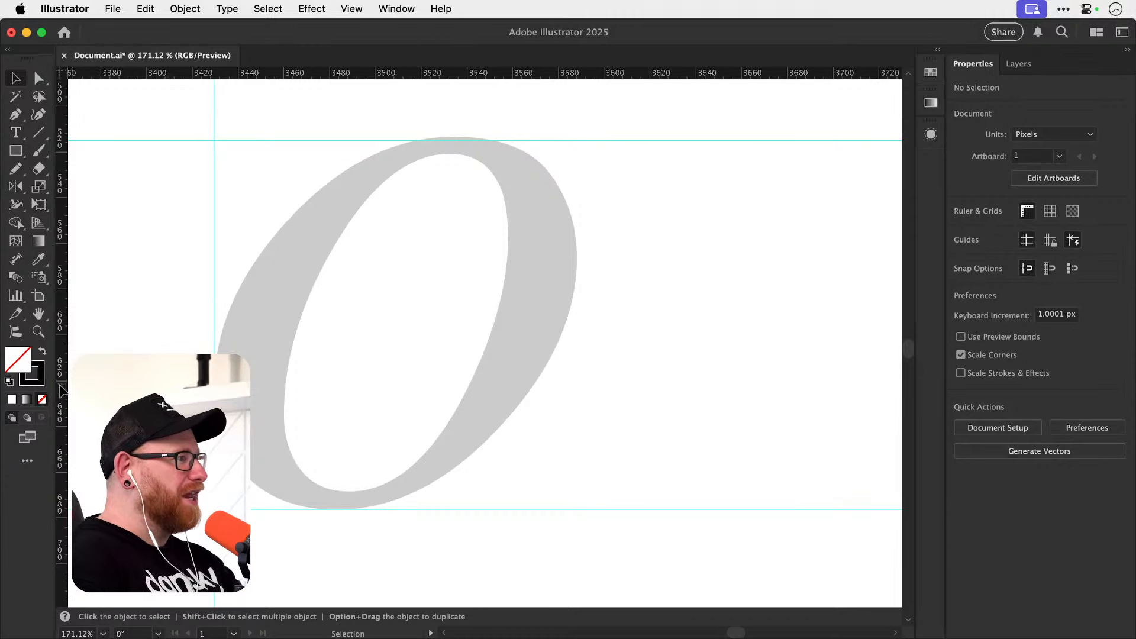
pyautogui.moveTo(62, 387); pyautogui.dragTo(577, 307)
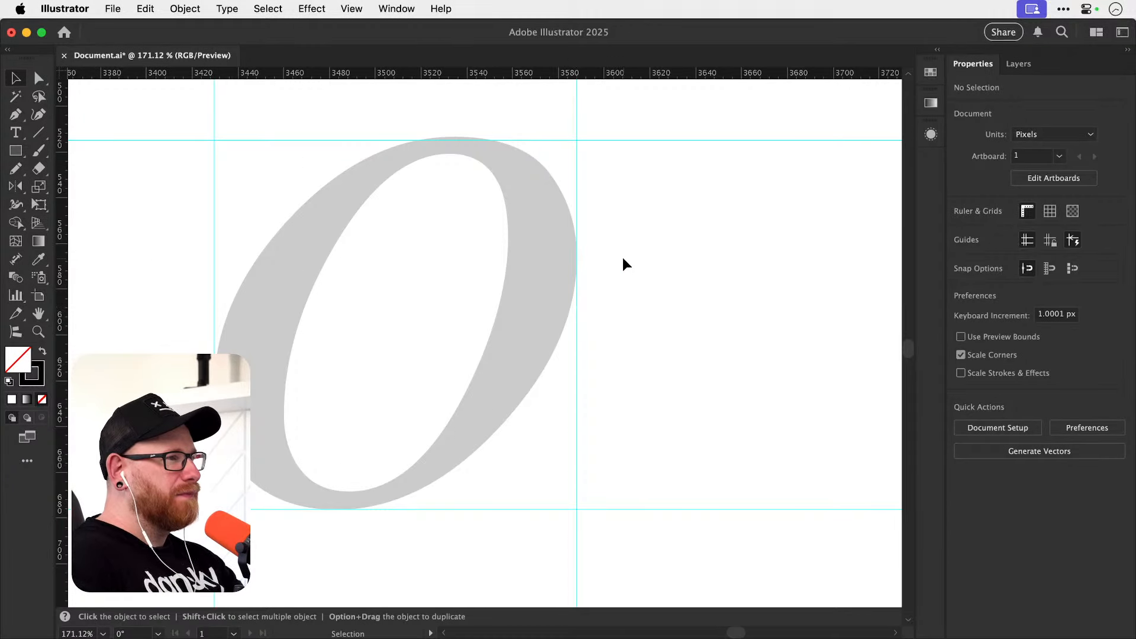
# Try a Pencil mark where the left guide touches the grey o's outer edge, and delete it.
pyautogui.press('z')
pyautogui.moveTo(217, 398); pyautogui.dragTo(424, 372)
pyautogui.moveTo(185, 375); pyautogui.dragTo(276, 383)
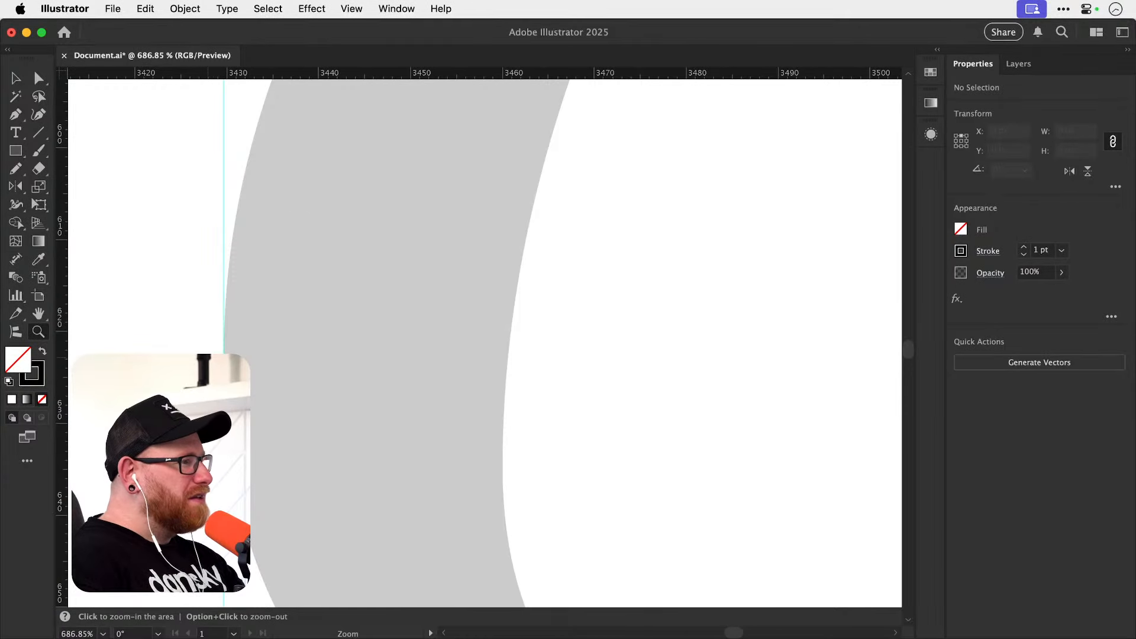
pyautogui.press('n')
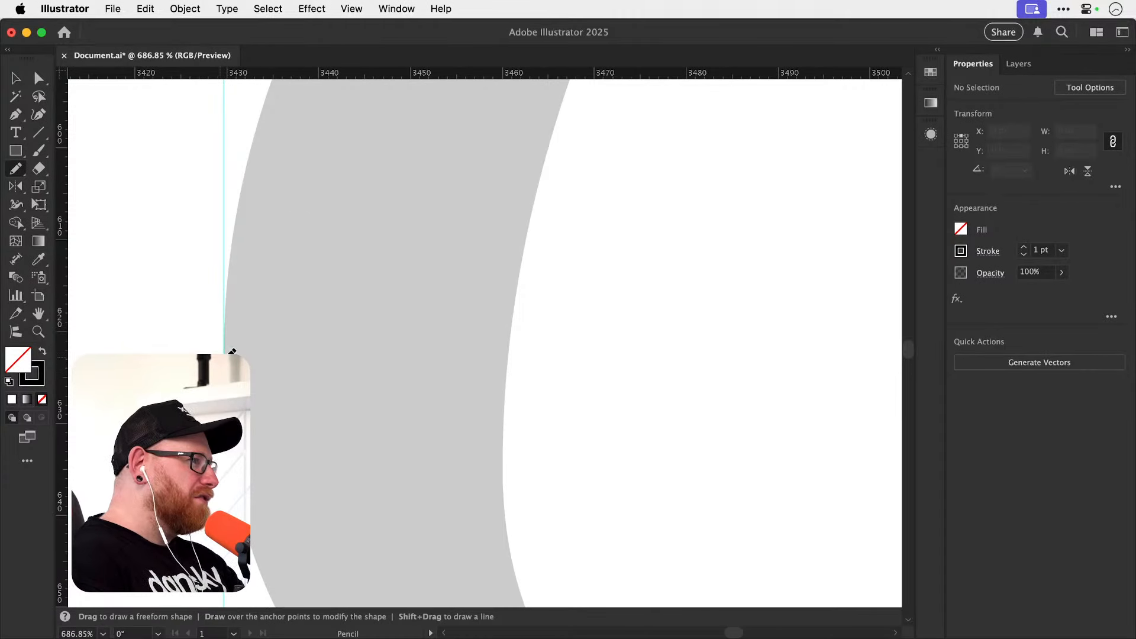
pyautogui.moveTo(225, 344)
pyautogui.mouseDown()
pyautogui.moveTo(218, 352)
pyautogui.moveTo(244, 349)
pyautogui.mouseUp()
pyautogui.press('super+z')
pyautogui.press('v')
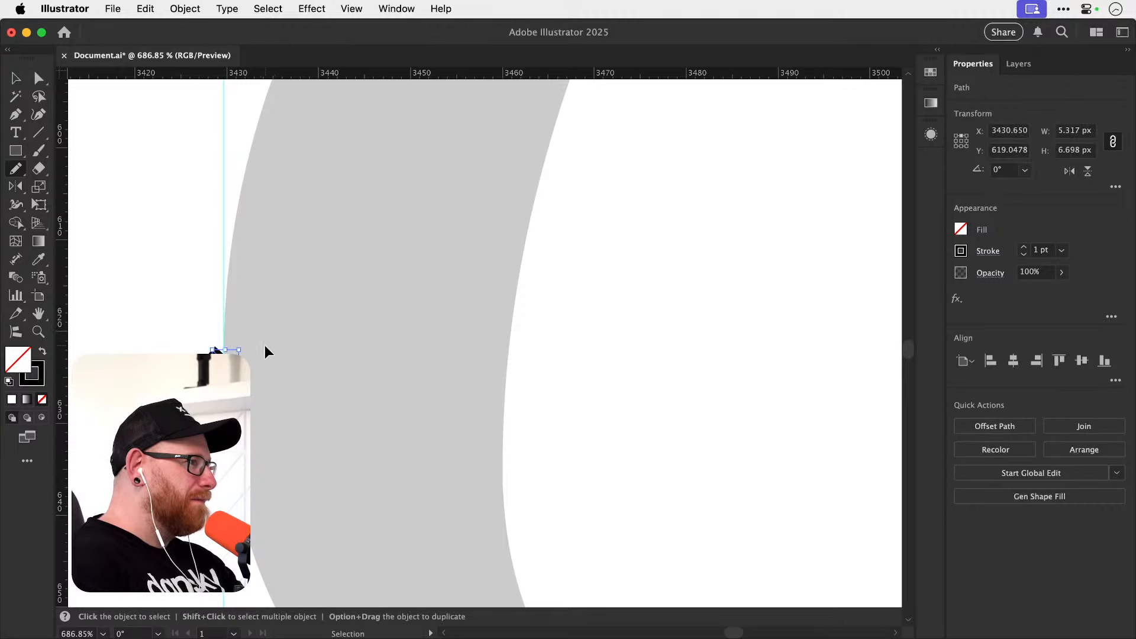
pyautogui.press('Delete')
# Hide the rulers and activate the Pencil tool with the whole grey o and its guides in view.
pyautogui.press('super+minus')
pyautogui.press('super+minus')
pyautogui.press('super+minus')
pyautogui.press('super+minus')
pyautogui.press('super+minus')
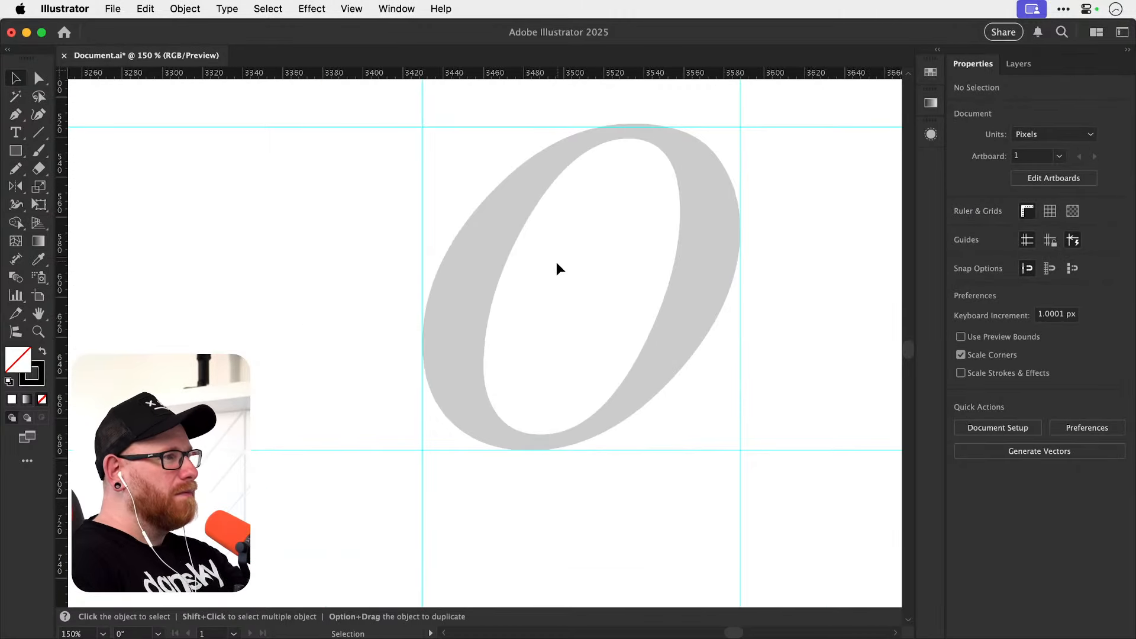
pyautogui.moveTo(537, 259); pyautogui.dragTo(512, 282)
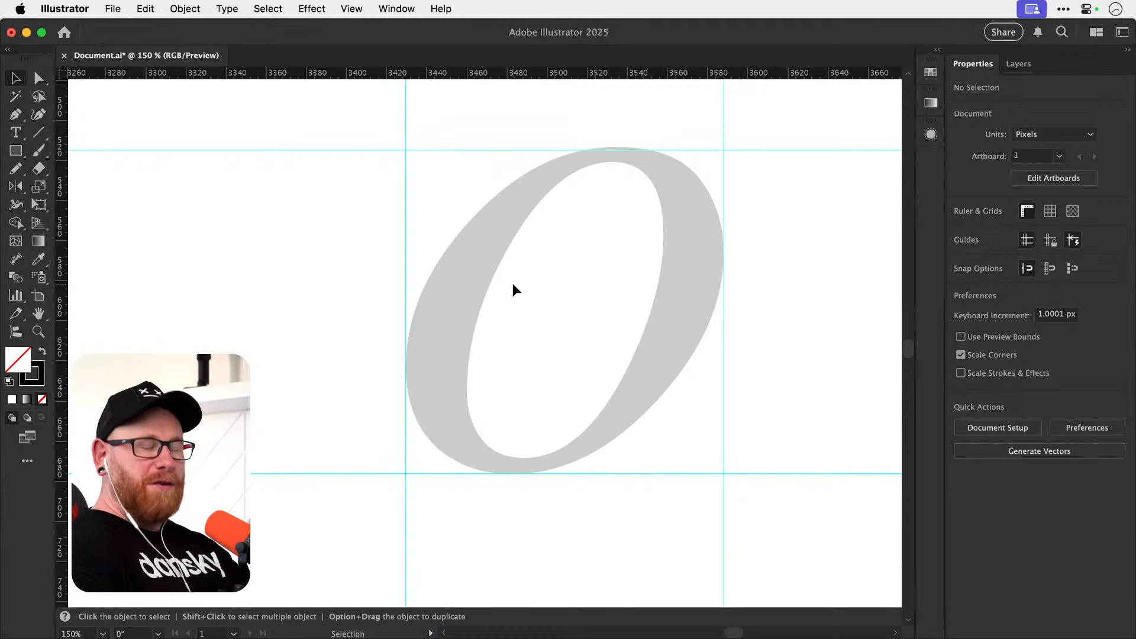
pyautogui.press('space')
pyautogui.moveTo(609, 262); pyautogui.dragTo(492, 302)
pyautogui.press('super+r')
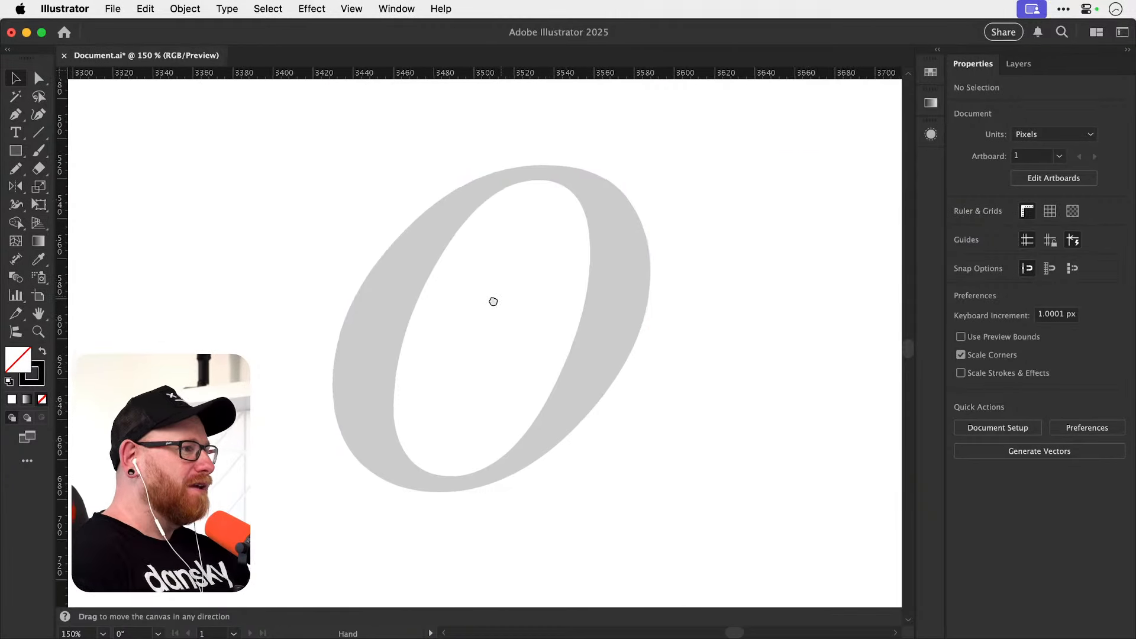
pyautogui.press('super+space')
pyautogui.moveTo(466, 353); pyautogui.dragTo(500, 346)
pyautogui.press('n')
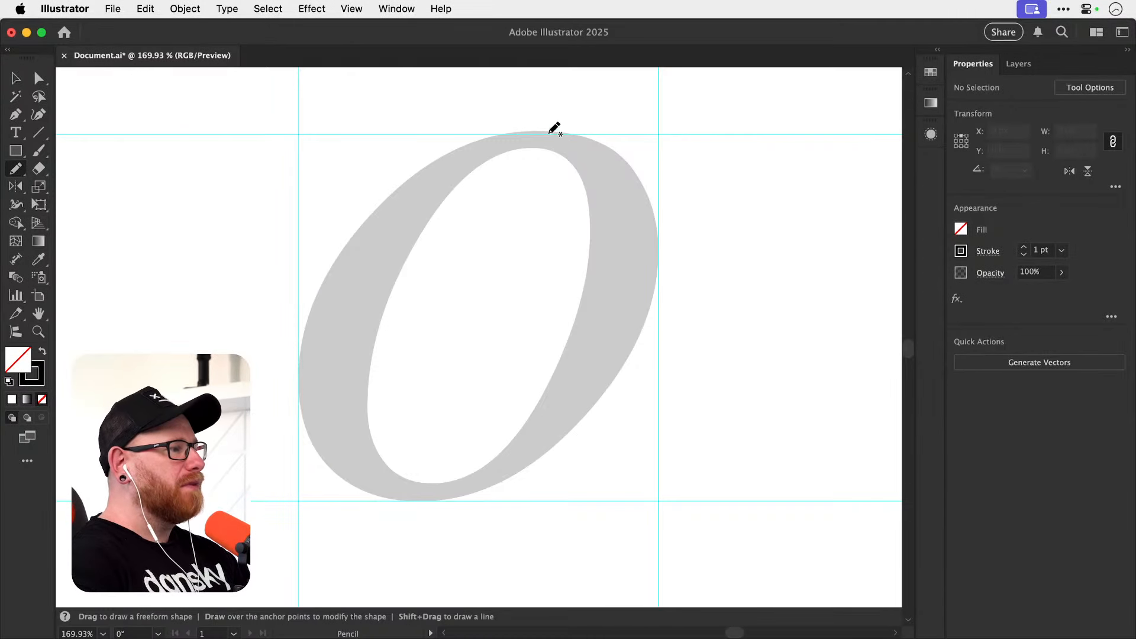
# Undo the top, bottom and right guides, and place new guides on the o's topmost and rightmost edges.
pyautogui.press('v')
pyautogui.press('super+z')
pyautogui.press('super+z')
pyautogui.press('super+z')
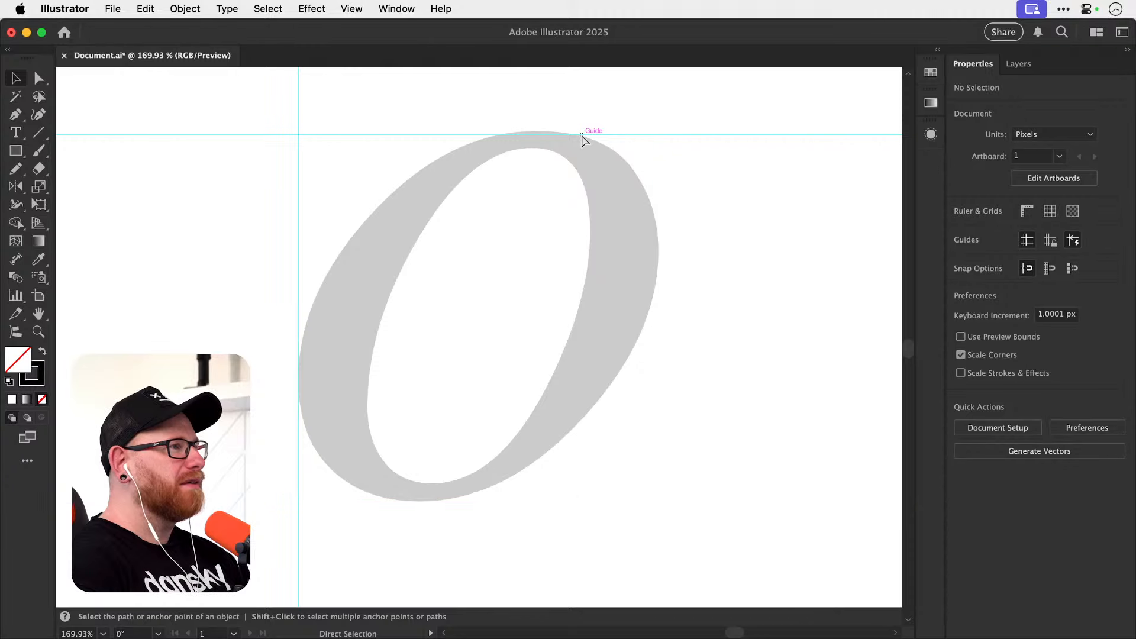
pyautogui.press('super+r')
pyautogui.moveTo(532, 75); pyautogui.dragTo(539, 130)
pyautogui.moveTo(62, 339); pyautogui.dragTo(654, 271)
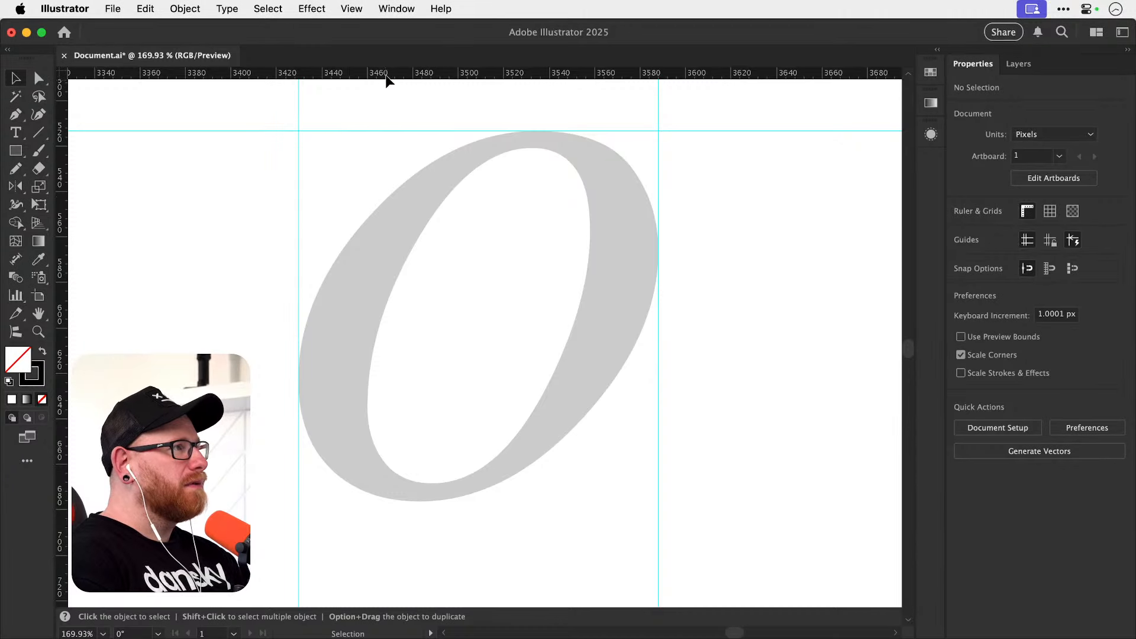
# Place a horizontal guide exactly on the o's lowest edge, undoing the placements that miss the curve.
pyautogui.moveTo(385, 74); pyautogui.dragTo(462, 505)
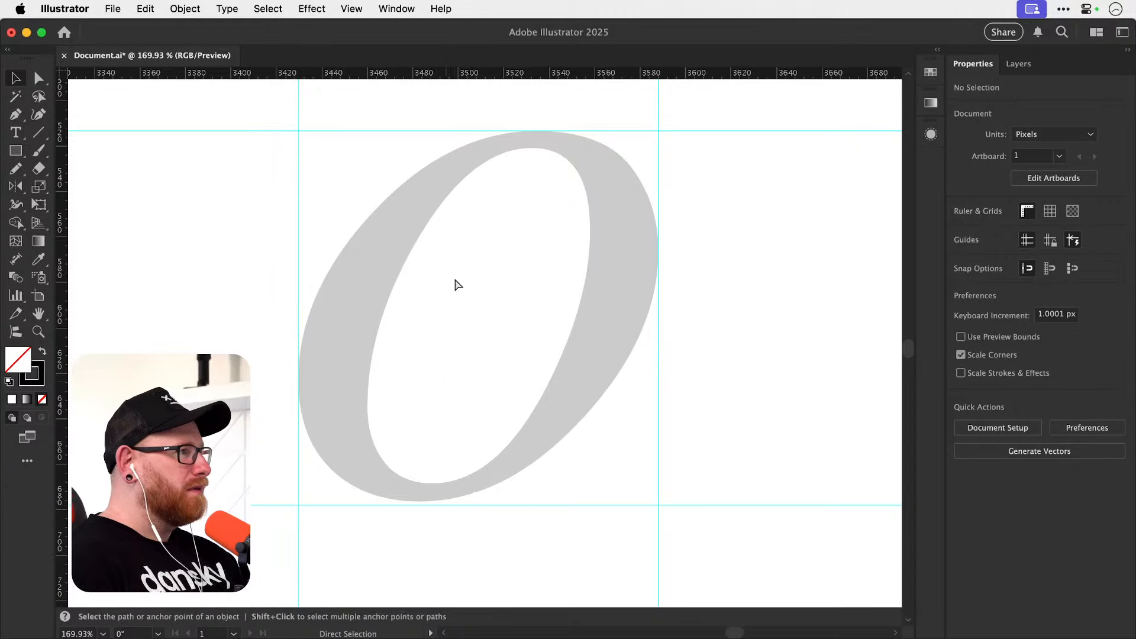
pyautogui.press('super+z')
pyautogui.moveTo(472, 74); pyautogui.dragTo(501, 504)
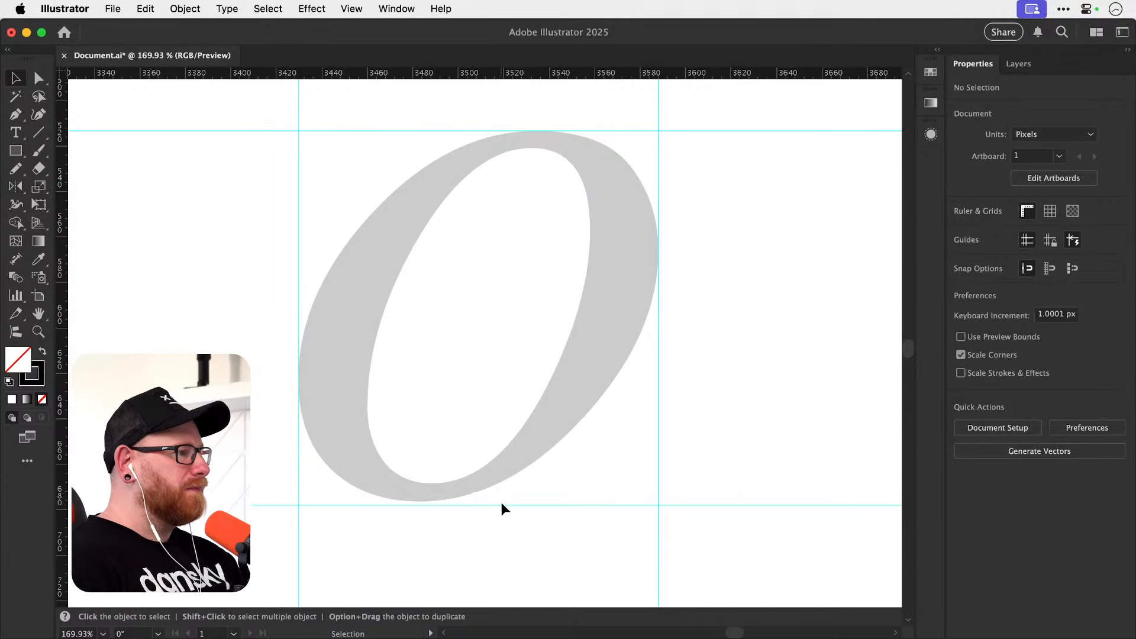
pyautogui.press('super+z')
pyautogui.moveTo(491, 73); pyautogui.dragTo(505, 501)
# Hide the rulers and draw a Pencil cross about 9 px wide where the top guide touches the o.
pyautogui.press('super+r')
pyautogui.press('n')
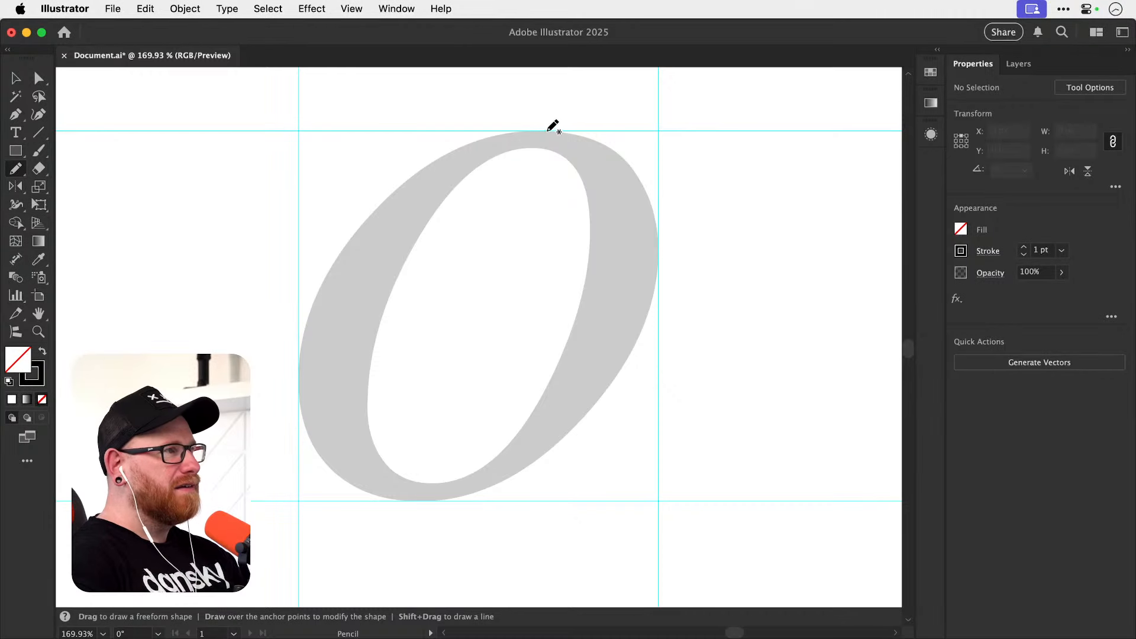
pyautogui.moveTo(546, 129); pyautogui.dragTo(559, 123)
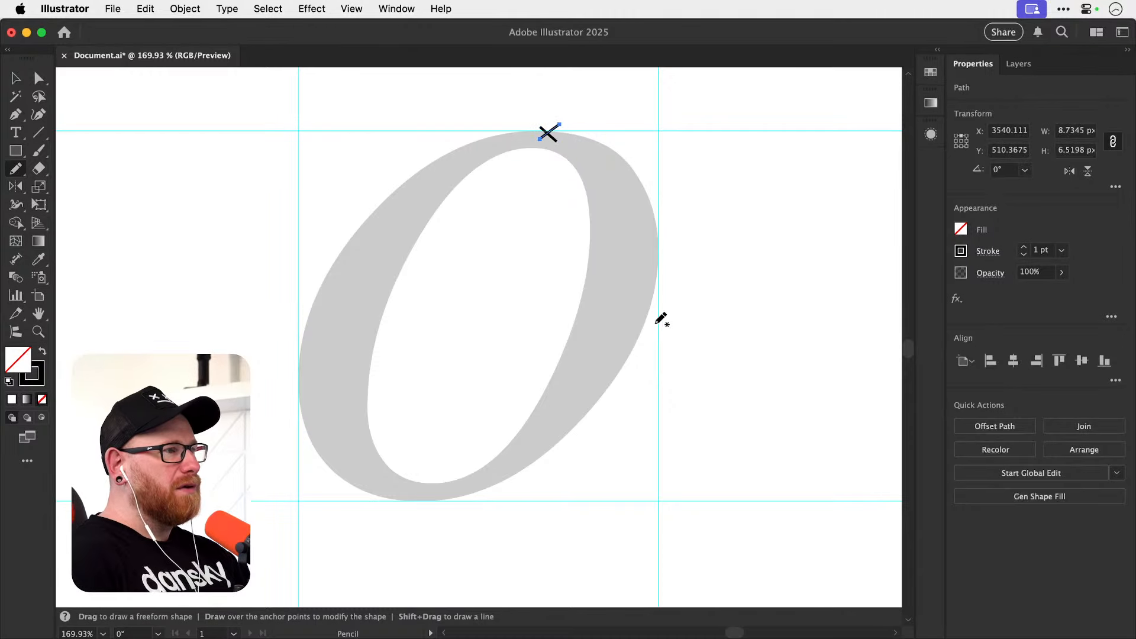
# Draw Pencil crosses about 12 px wide where the right, bottom and left guides touch the o.
pyautogui.moveTo(650, 246); pyautogui.dragTo(665, 261)
pyautogui.moveTo(649, 265); pyautogui.dragTo(676, 245)
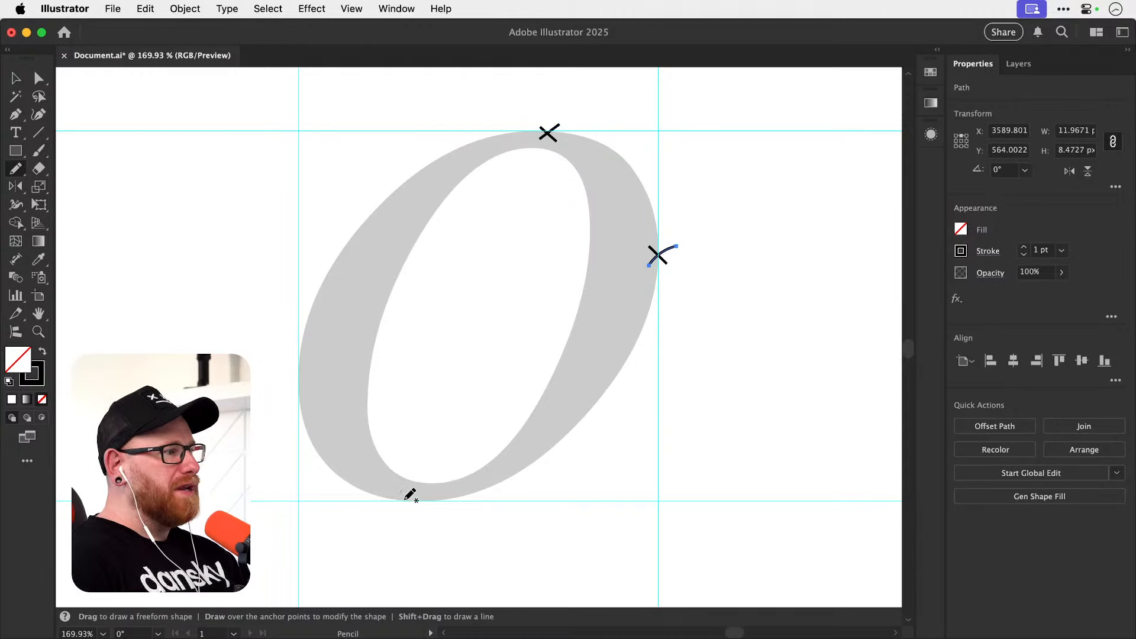
pyautogui.moveTo(401, 491); pyautogui.dragTo(430, 522)
pyautogui.moveTo(405, 518); pyautogui.dragTo(433, 485)
pyautogui.moveTo(283, 363)
pyautogui.mouseDown()
pyautogui.moveTo(314, 385)
pyautogui.moveTo(317, 358)
pyautogui.mouseUp()
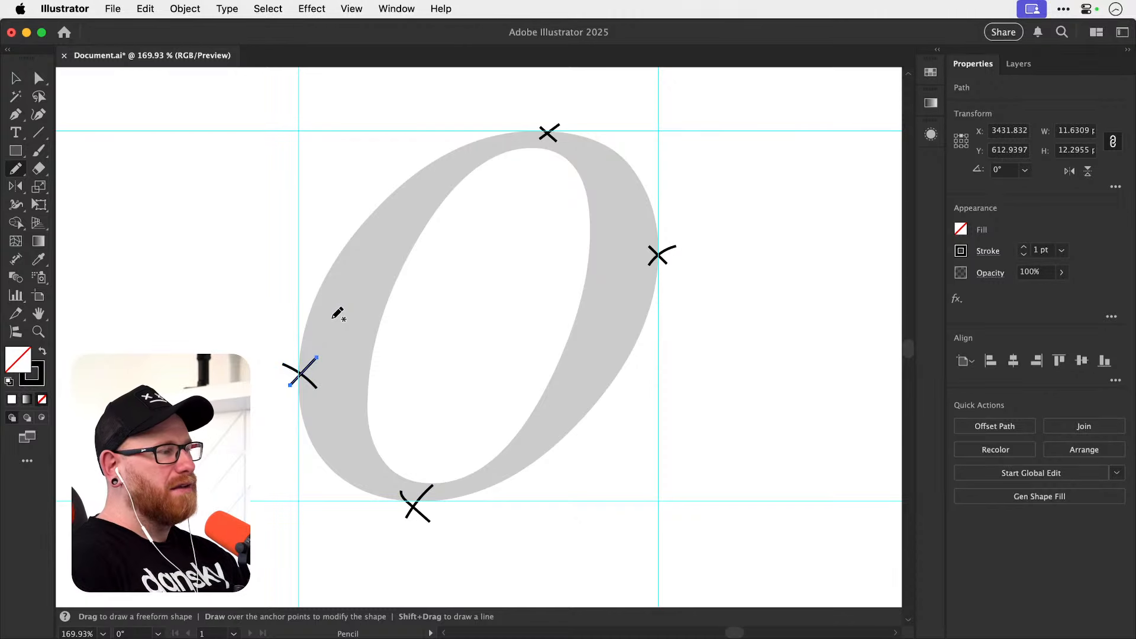
pyautogui.press('v')
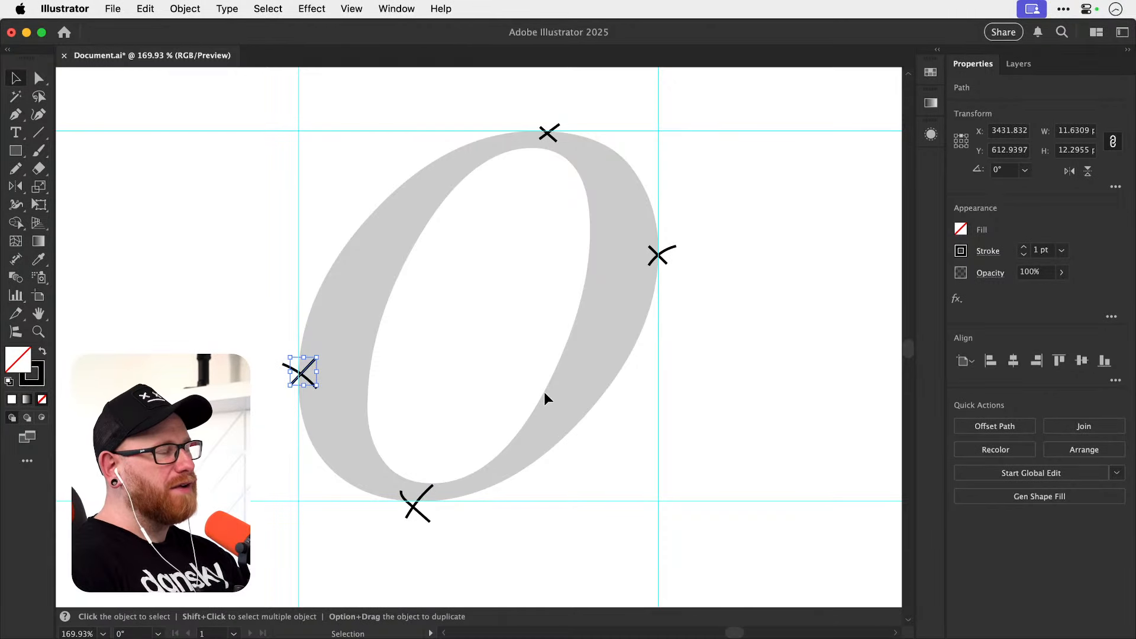
# Scribble Pencil strokes along the guides at two crosses: about 46 px tall on the right edge and 54 px wide on top.
pyautogui.press('space')
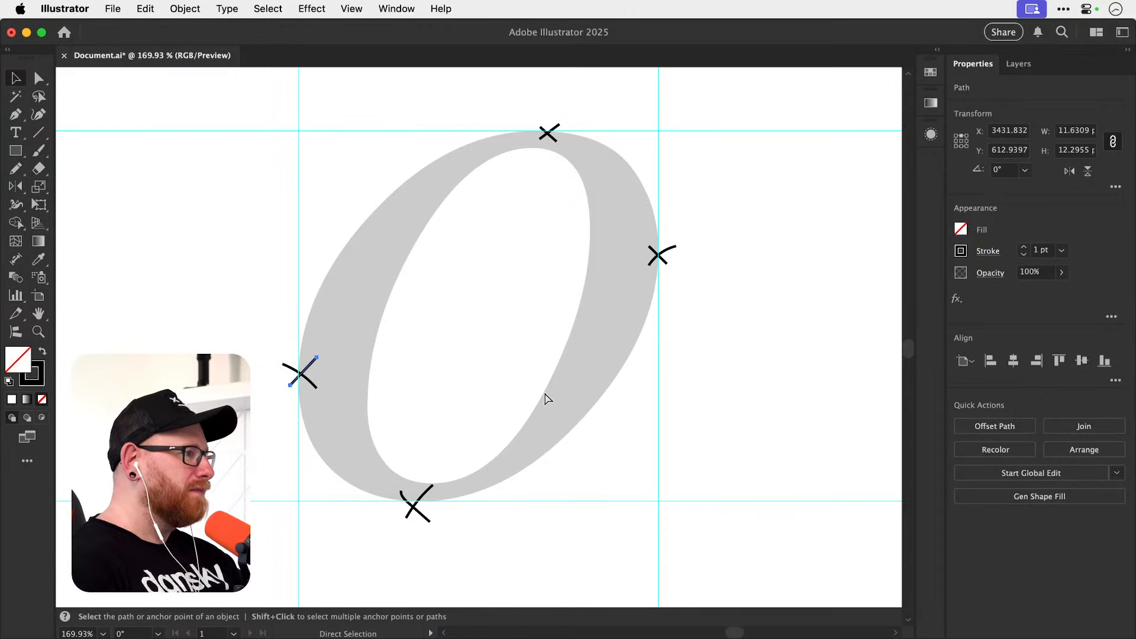
pyautogui.press('space')
pyautogui.moveTo(506, 369); pyautogui.dragTo(489, 371)
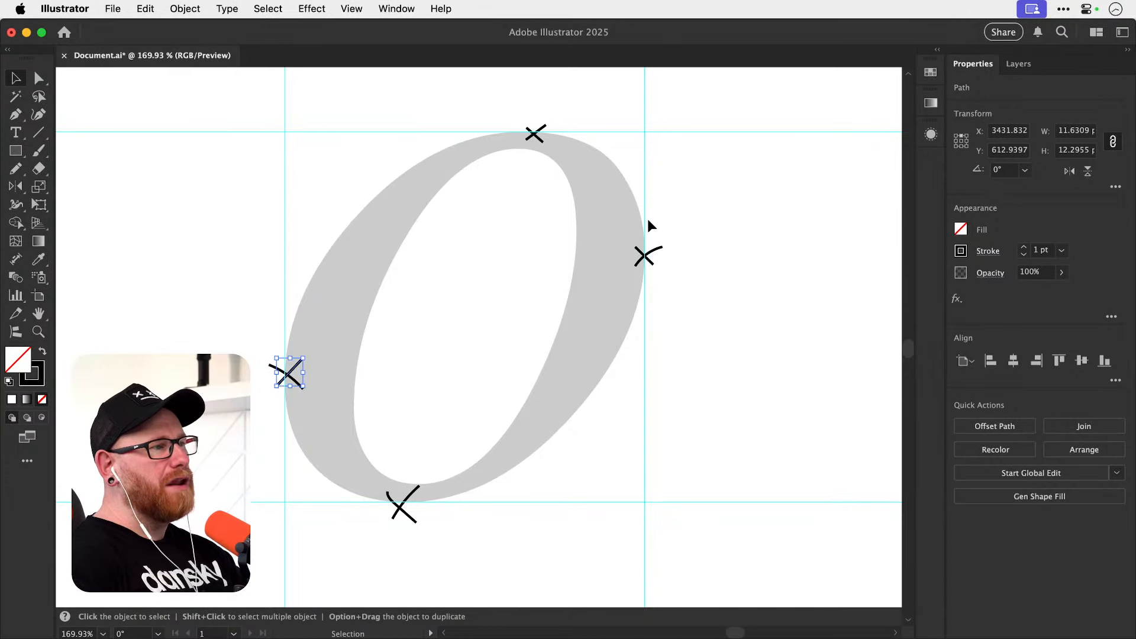
pyautogui.press('n')
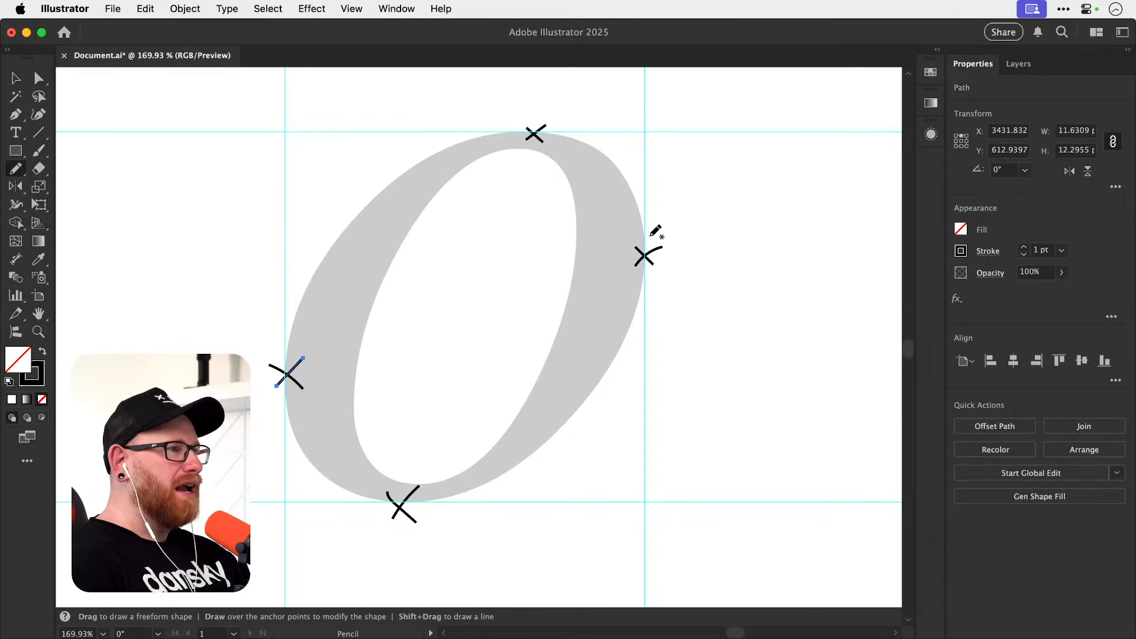
pyautogui.moveTo(648, 255)
pyautogui.mouseDown()
pyautogui.moveTo(642, 227)
pyautogui.moveTo(647, 306)
pyautogui.moveTo(651, 208)
pyautogui.mouseUp()
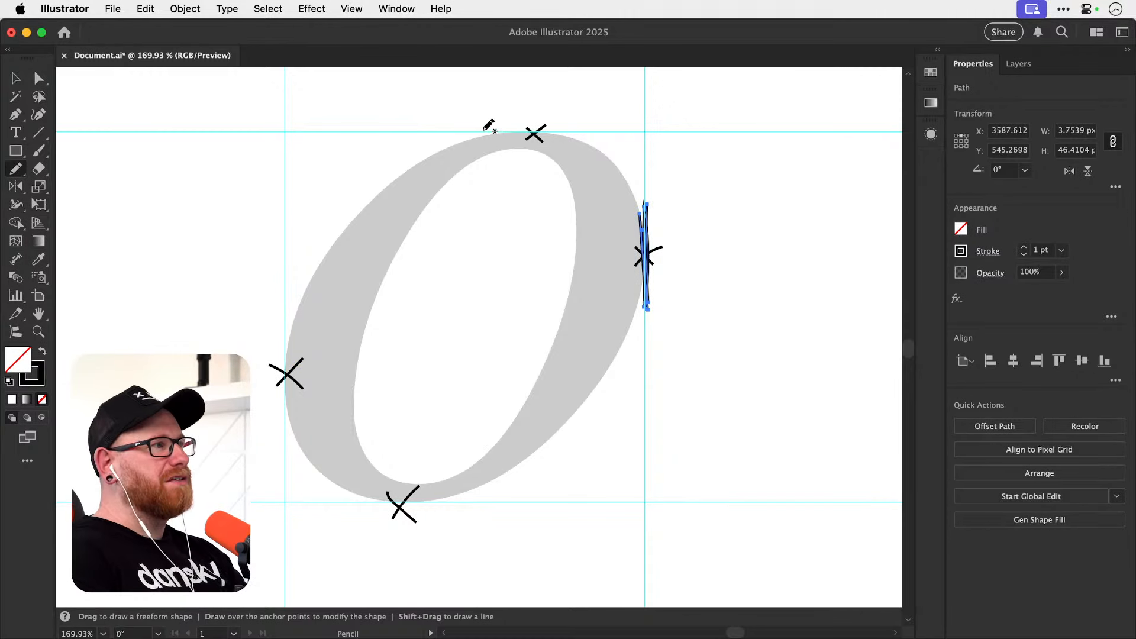
pyautogui.moveTo(488, 127)
pyautogui.mouseDown()
pyautogui.moveTo(586, 127)
pyautogui.moveTo(538, 132)
pyautogui.mouseUp()
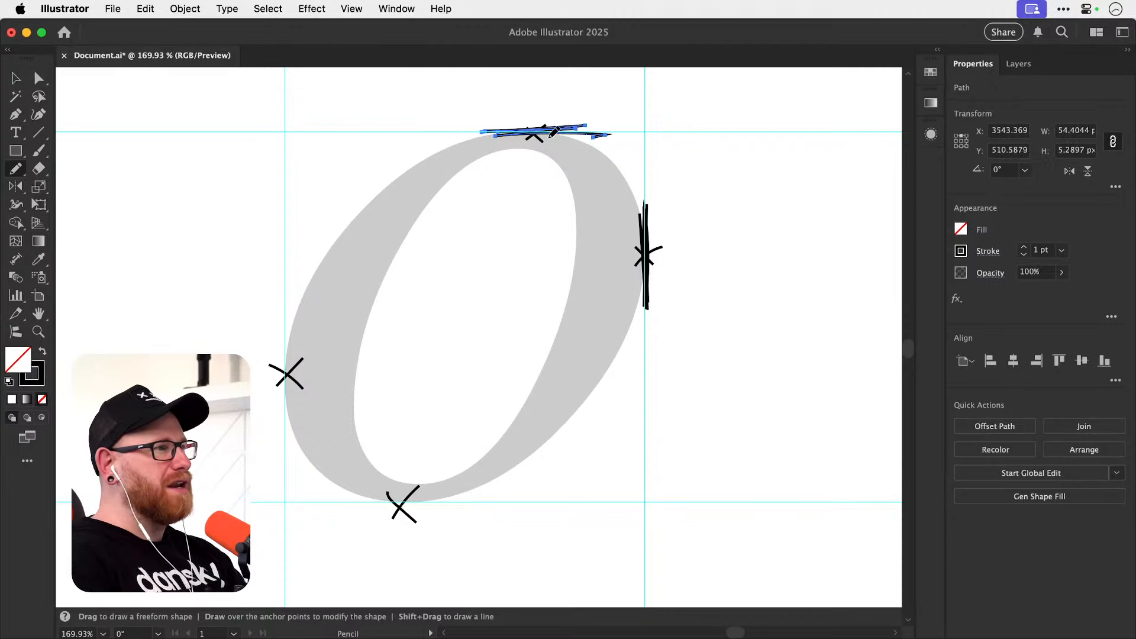
# Delete the Pencil scribbles along the right and top guides, leaving isolation mode first.
pyautogui.press('v')
pyautogui.click(649, 237)
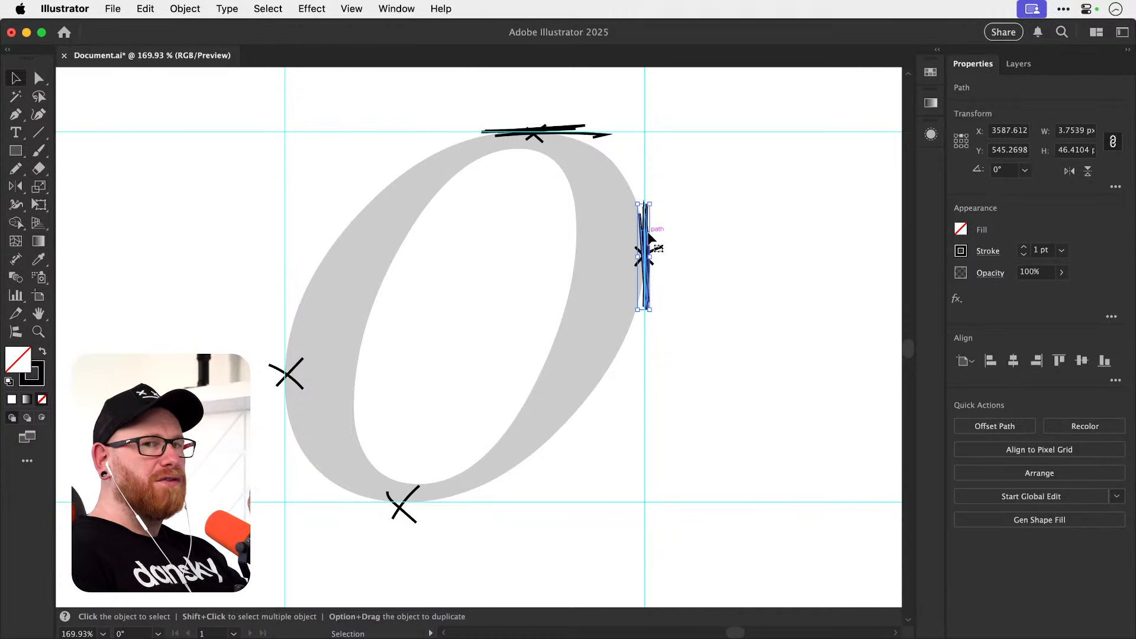
pyautogui.doubleClick(566, 129)
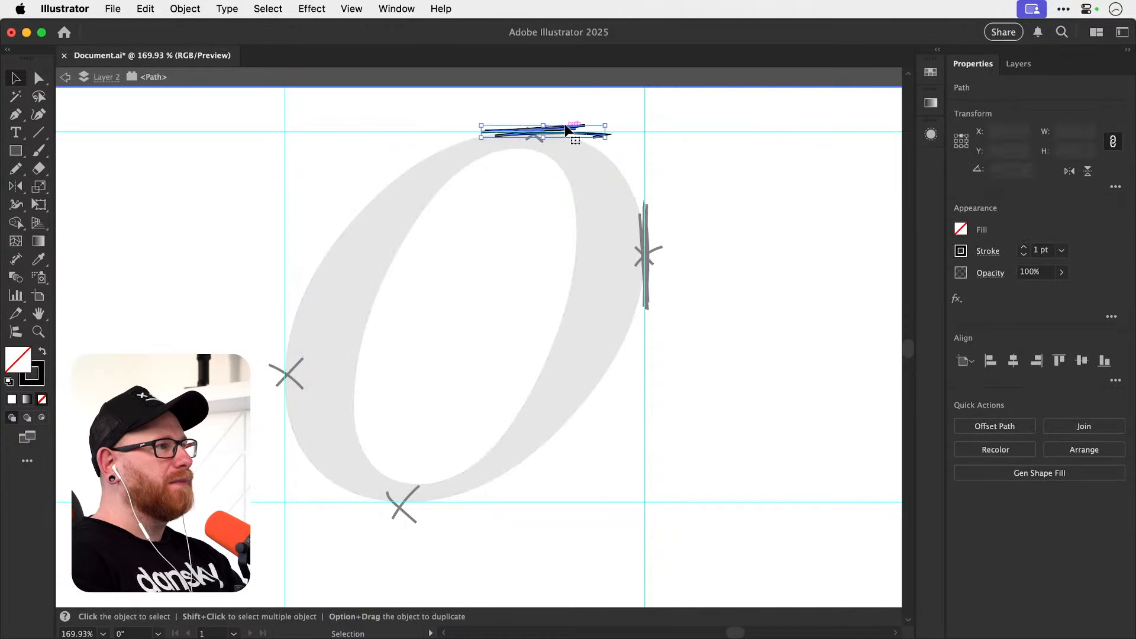
pyautogui.doubleClick(651, 203)
pyautogui.click(651, 205)
pyautogui.press('Delete')
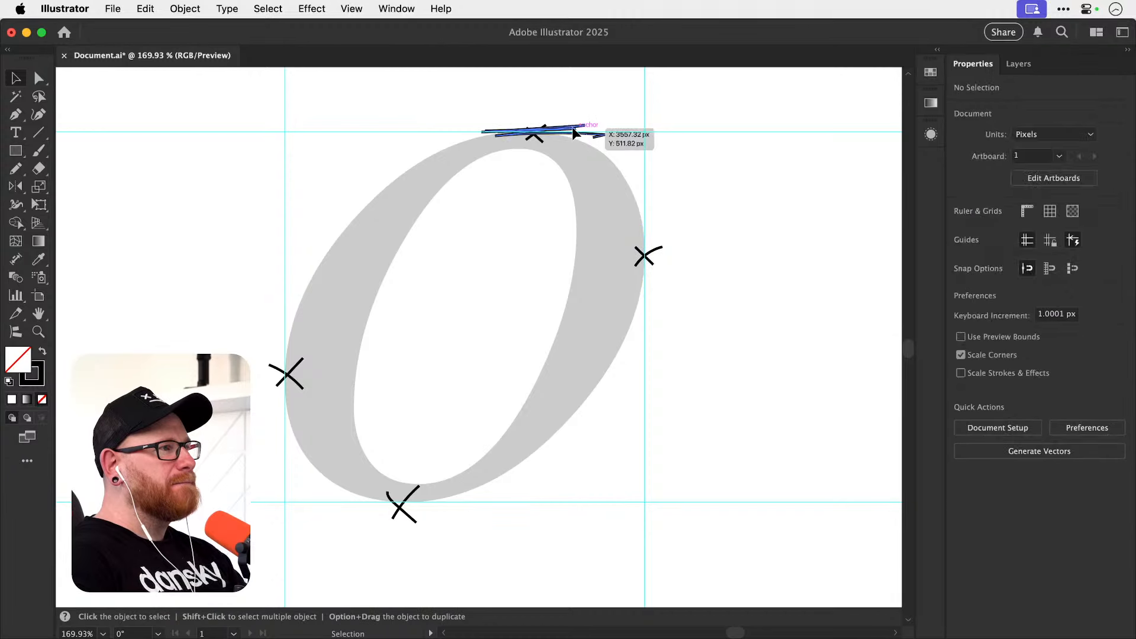
pyautogui.click(573, 128)
pyautogui.press('Delete')
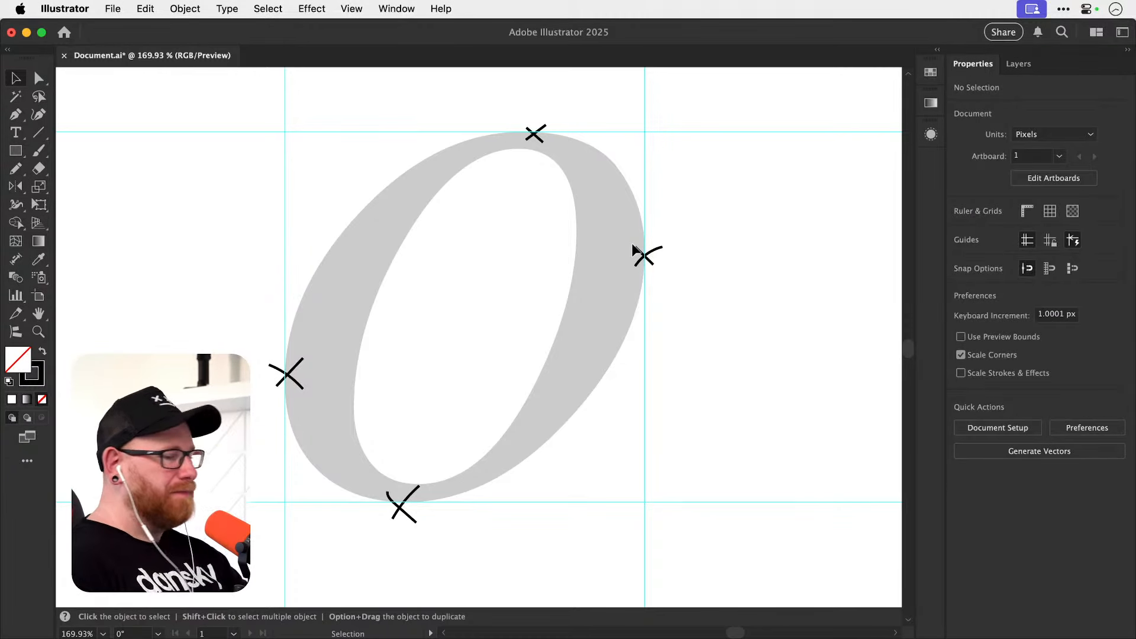
# Delete all the Pencil crosses around the o, keeping the guides and the grey letter.
pyautogui.moveTo(505, 117); pyautogui.dragTo(651, 334)
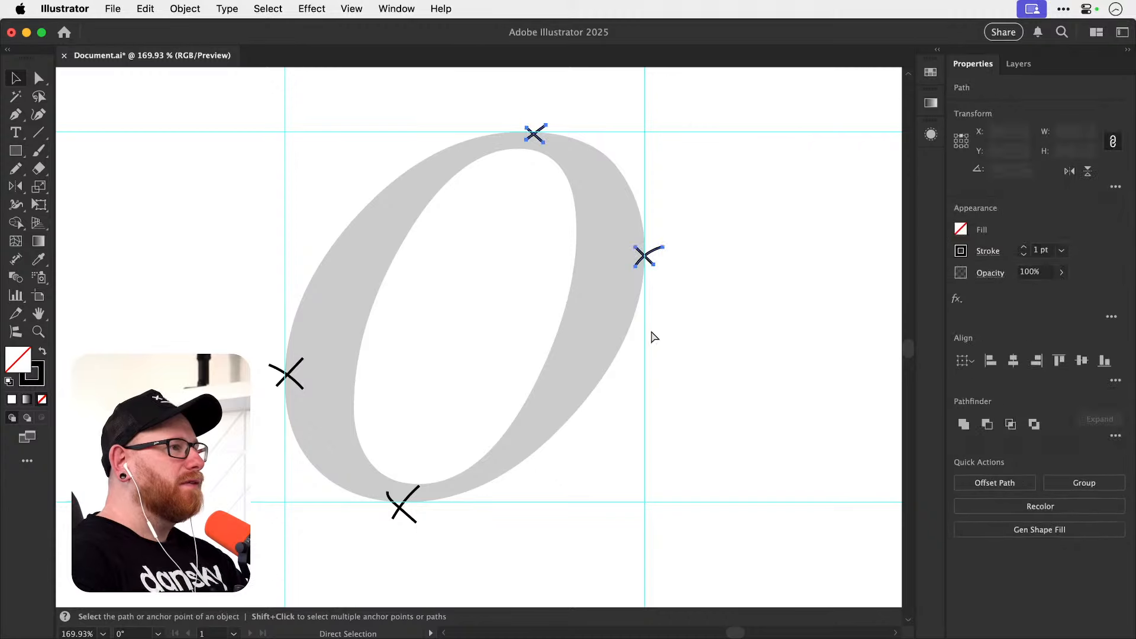
pyautogui.press('Delete')
pyautogui.moveTo(219, 333)
pyautogui.mouseDown()
pyautogui.moveTo(378, 451)
pyautogui.moveTo(440, 530)
pyautogui.mouseUp()
pyautogui.press('Delete')
# Place the first Pen anchor where the top guide touches the o, with horizontal handles extended along the guide.
pyautogui.press('n')
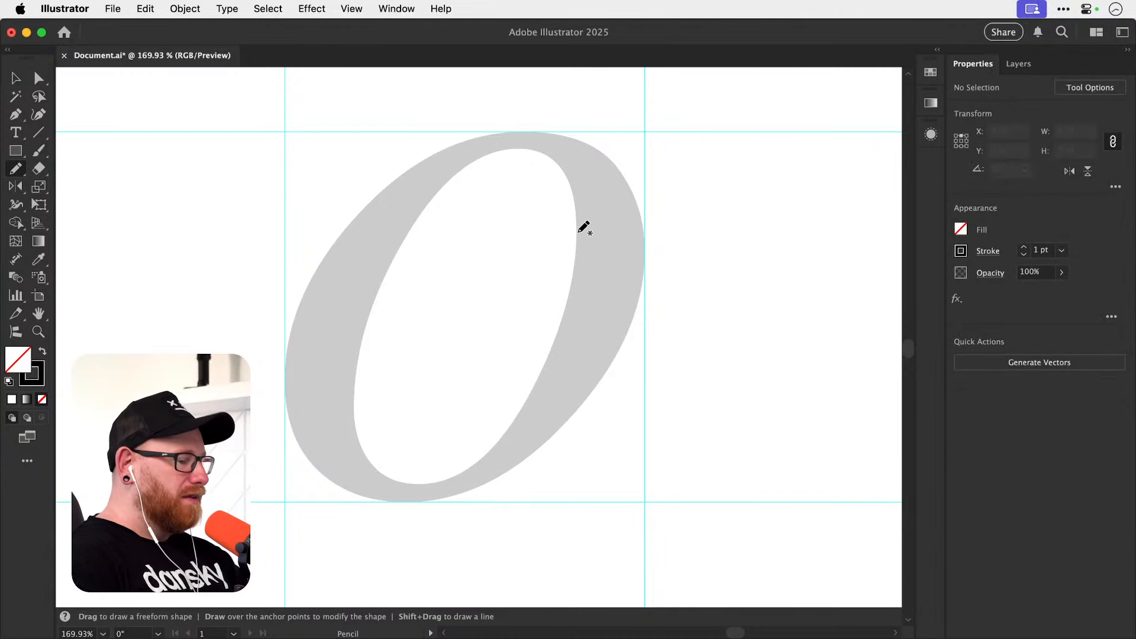
pyautogui.press('p')
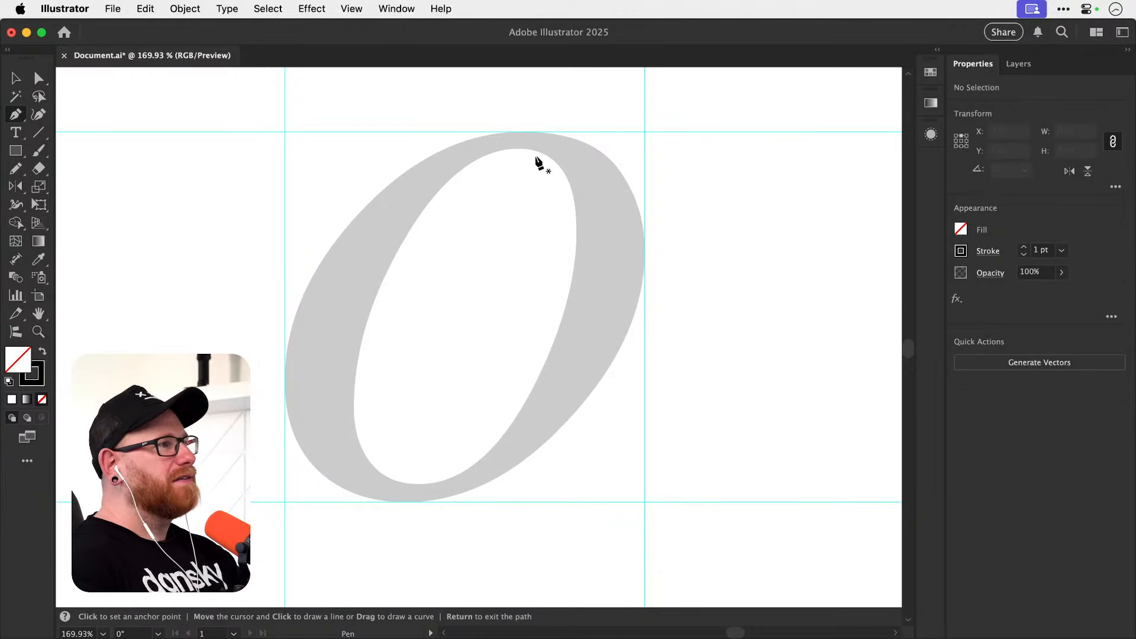
pyautogui.press('z')
pyautogui.moveTo(545, 145); pyautogui.dragTo(606, 169)
pyautogui.press('space')
pyautogui.moveTo(614, 249); pyautogui.dragTo(599, 275)
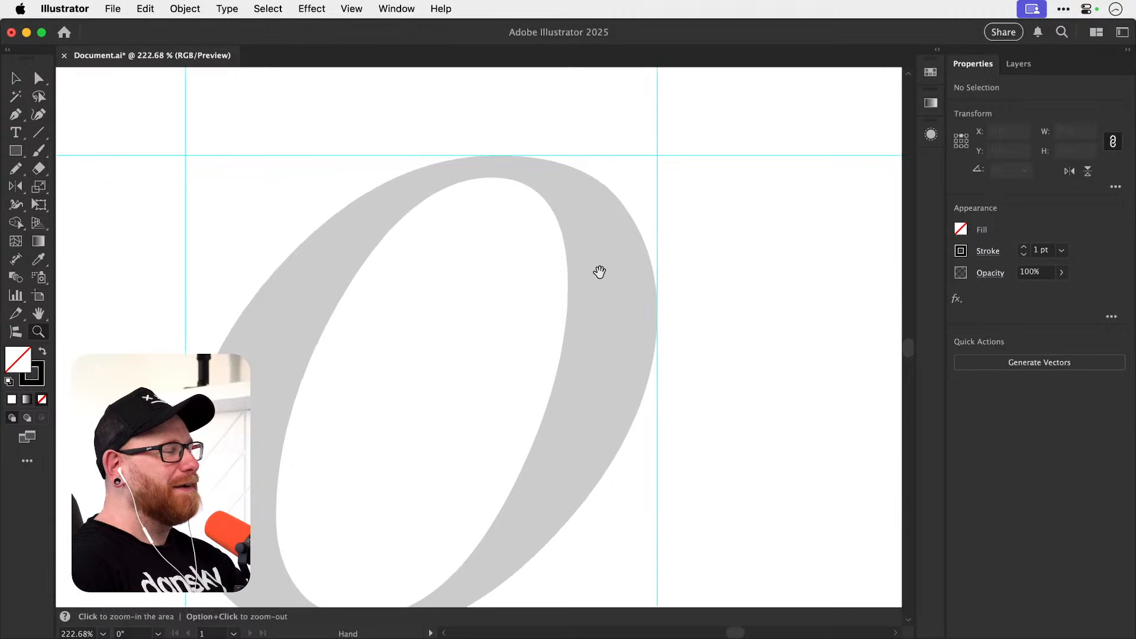
pyautogui.moveTo(604, 313); pyautogui.dragTo(606, 324)
pyautogui.click(516, 177)
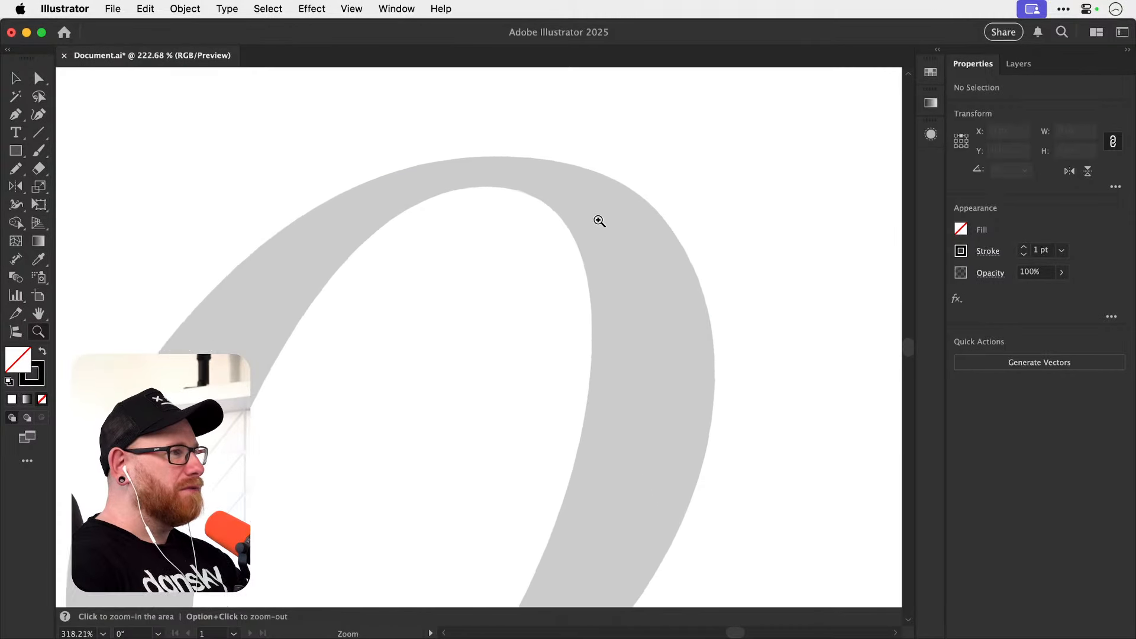
pyautogui.press('p')
pyautogui.press('super+semicolon')
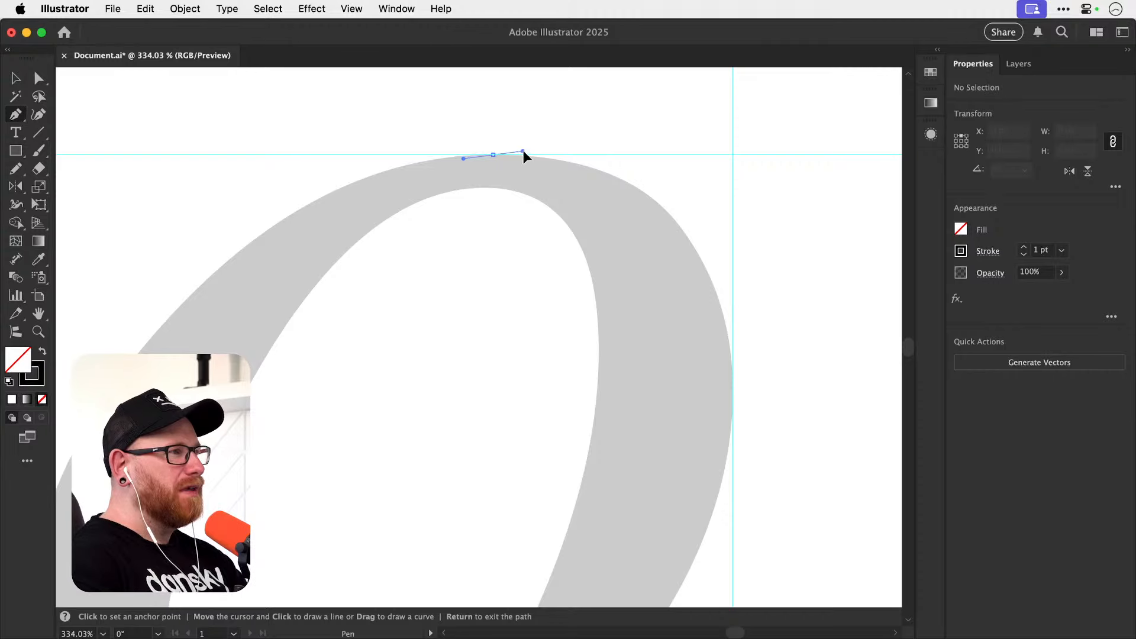
pyautogui.moveTo(523, 152); pyautogui.dragTo(555, 155)
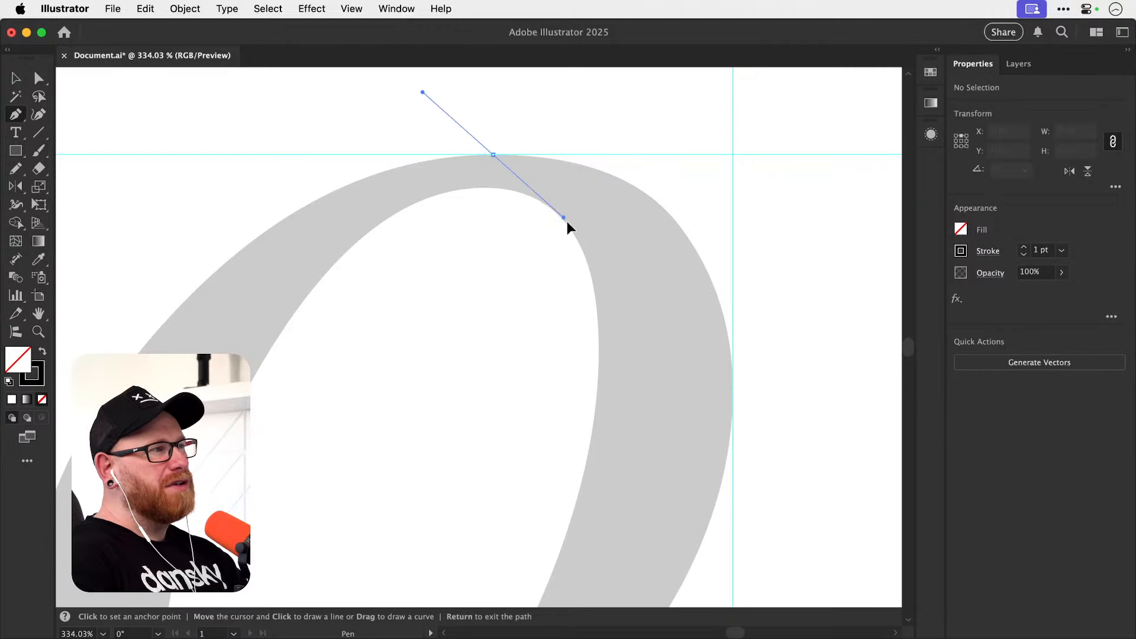
pyautogui.moveTo(556, 165); pyautogui.dragTo(634, 156)
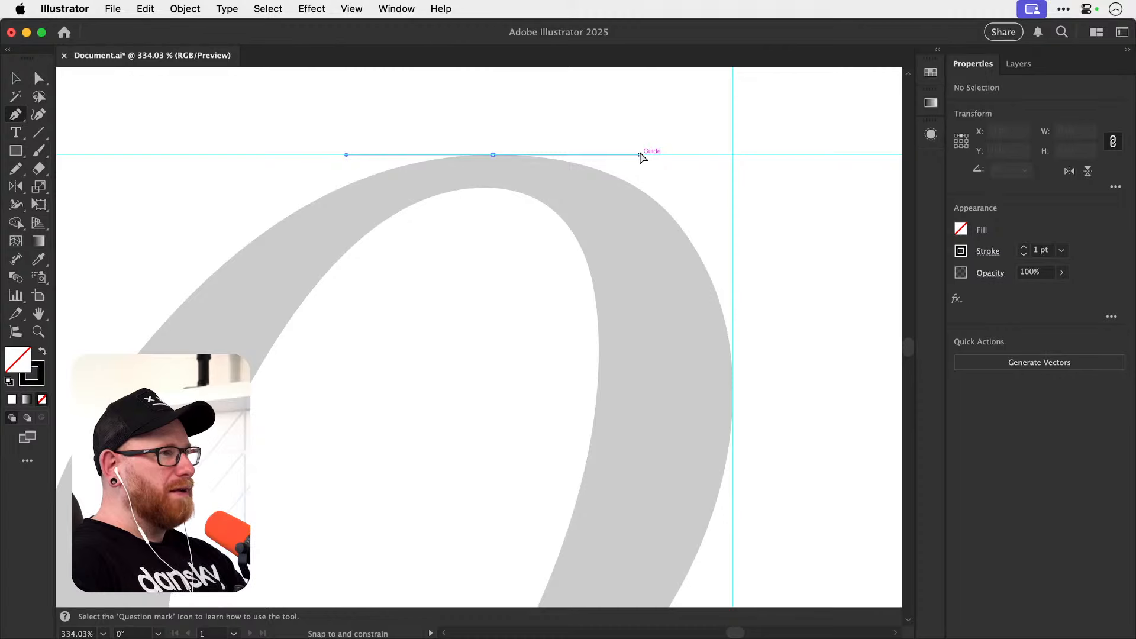
pyautogui.moveTo(640, 157); pyautogui.dragTo(640, 155)
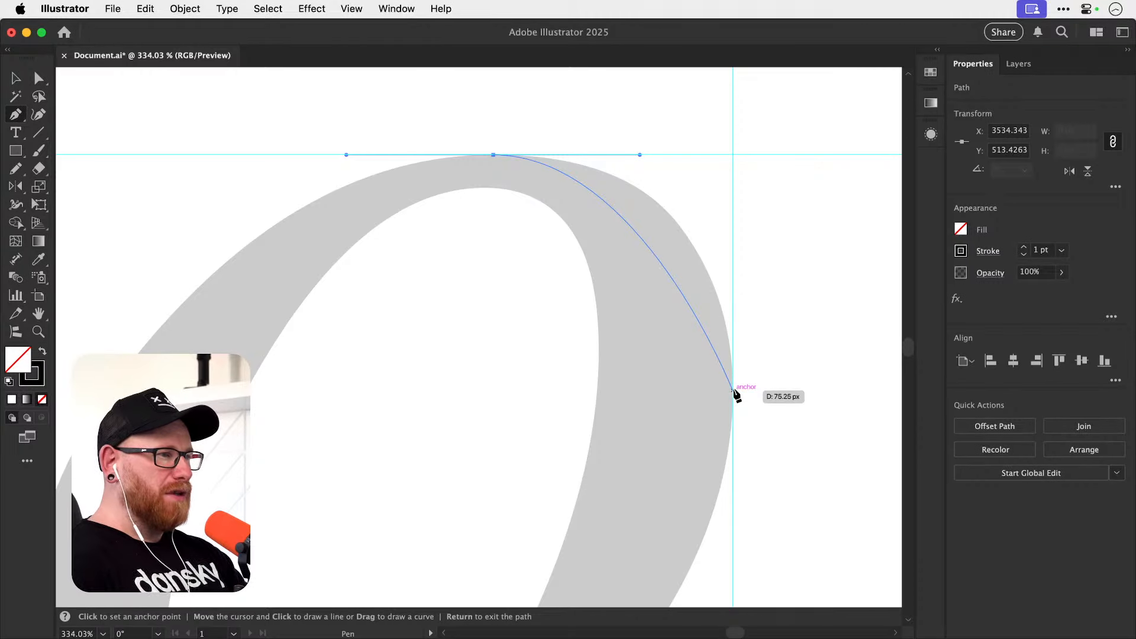
# Place a second Pen anchor on the o's rightmost edge with vertical handles, and reduce the path's stroke to 0.25 pt.
pyautogui.moveTo(733, 389); pyautogui.dragTo(736, 541)
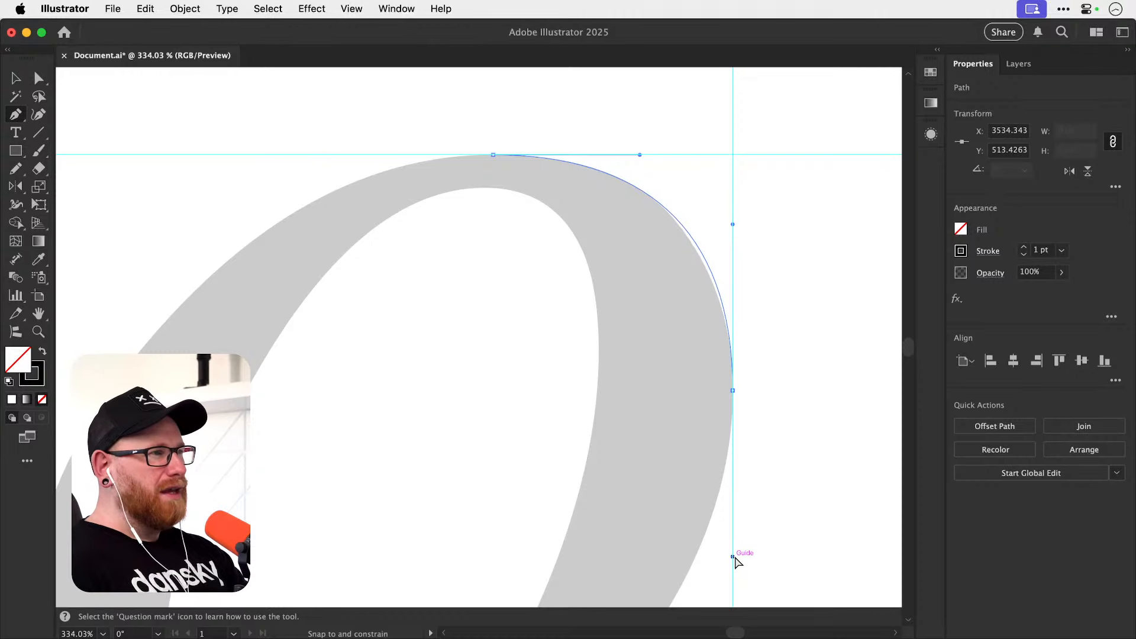
pyautogui.moveTo(736, 558); pyautogui.dragTo(735, 558)
pyautogui.press('space')
pyautogui.moveTo(713, 271); pyautogui.dragTo(655, 296)
pyautogui.click(1024, 256)
pyautogui.click(1024, 256)
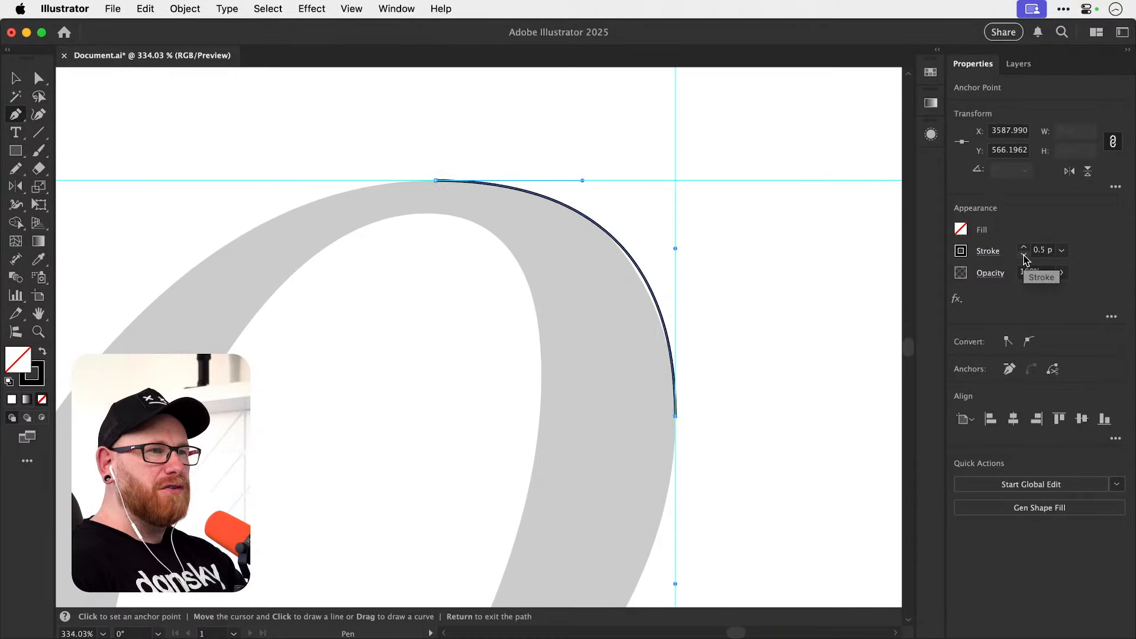
pyautogui.click(1024, 256)
# Fit the curve to the o by lengthening the top anchor's handle to the vertical guide and shortening the right anchor's upper handle.
pyautogui.press('z')
pyautogui.moveTo(610, 283); pyautogui.dragTo(689, 324)
pyautogui.press('space')
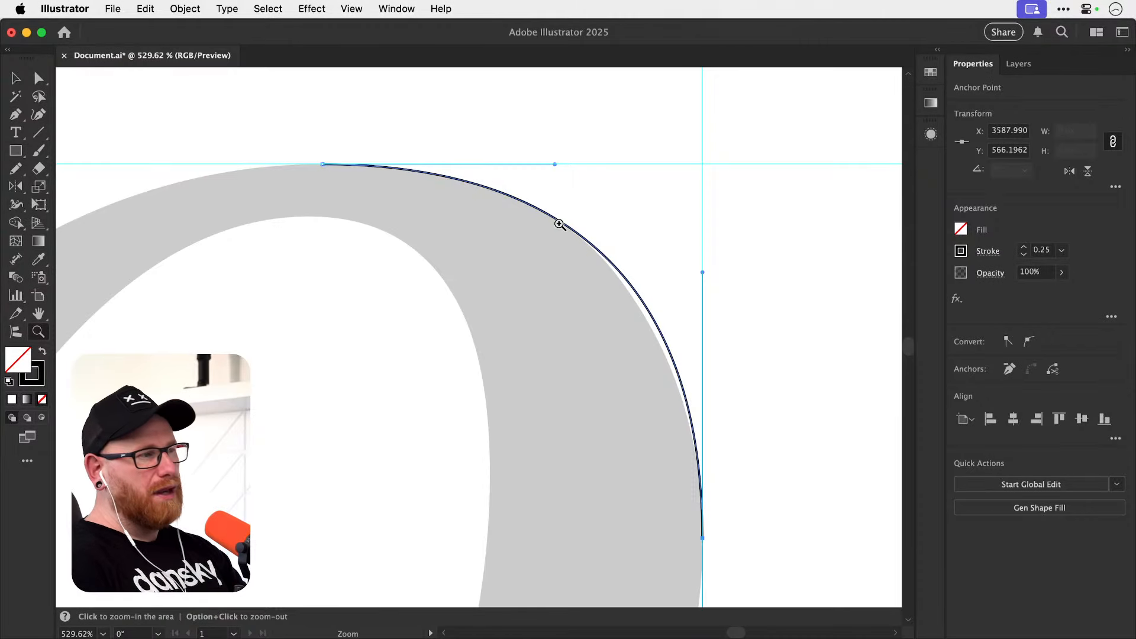
pyautogui.press('a')
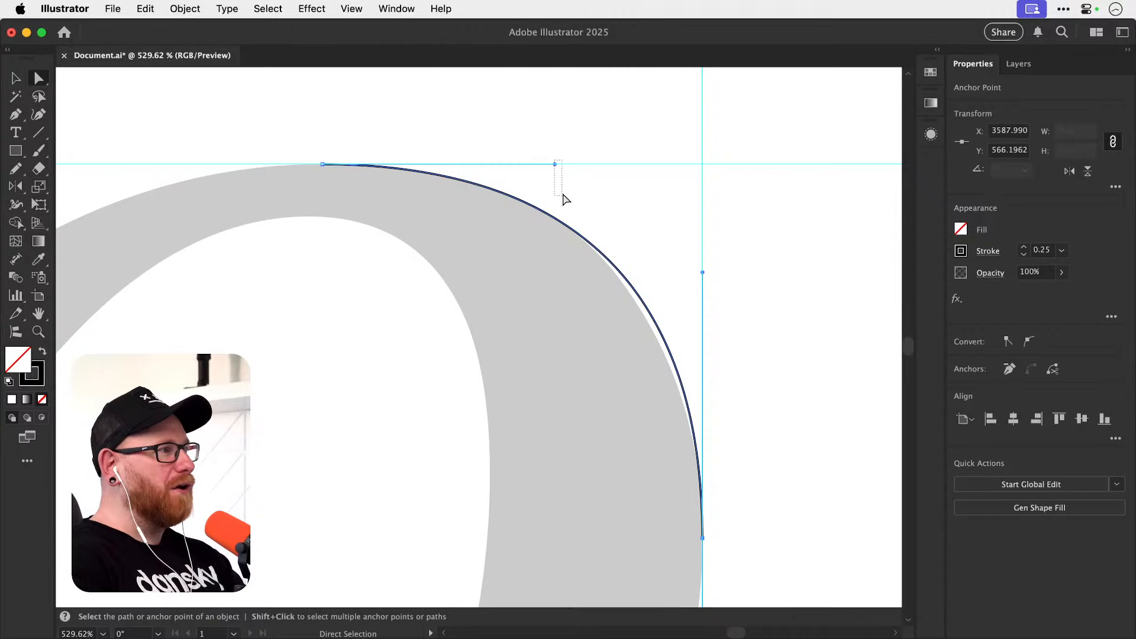
pyautogui.moveTo(564, 195); pyautogui.dragTo(573, 167)
pyautogui.click(470, 185)
pyautogui.press('super+z')
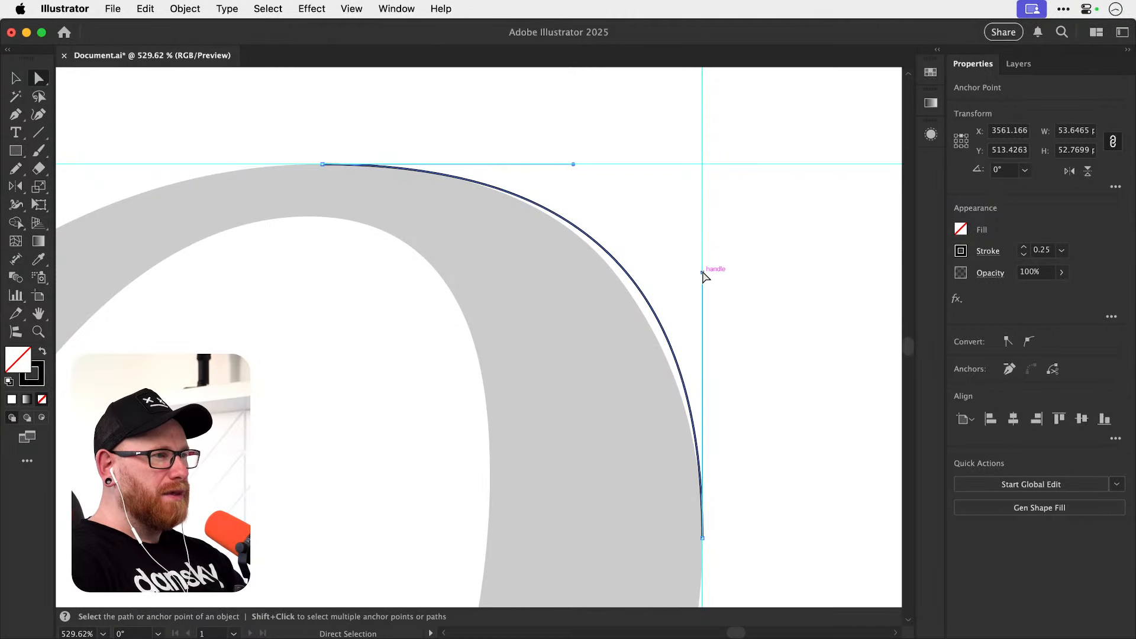
pyautogui.moveTo(704, 271); pyautogui.dragTo(704, 308)
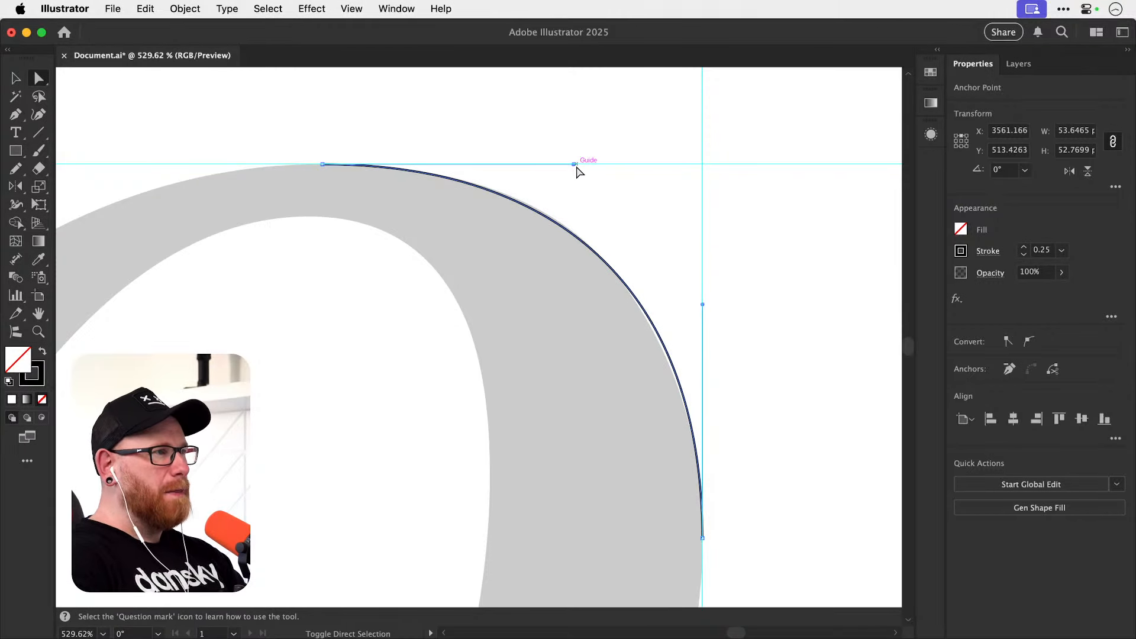
pyautogui.moveTo(576, 167); pyautogui.dragTo(612, 163)
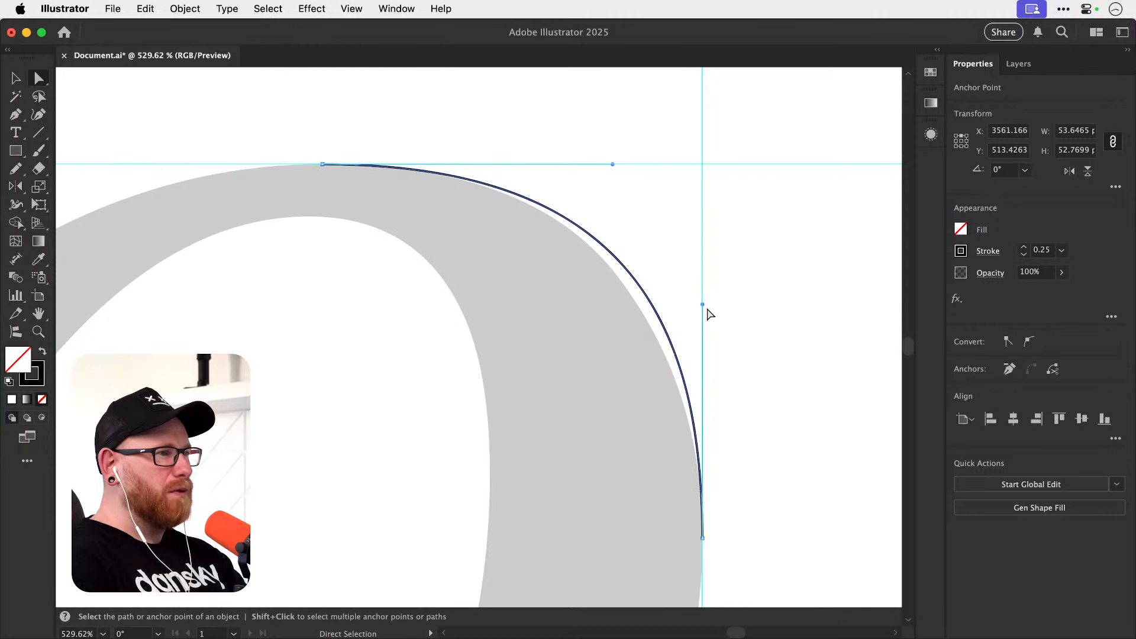
pyautogui.moveTo(702, 304); pyautogui.dragTo(702, 351)
pyautogui.moveTo(612, 165); pyautogui.dragTo(667, 164)
pyautogui.moveTo(702, 352); pyautogui.dragTo(695, 427)
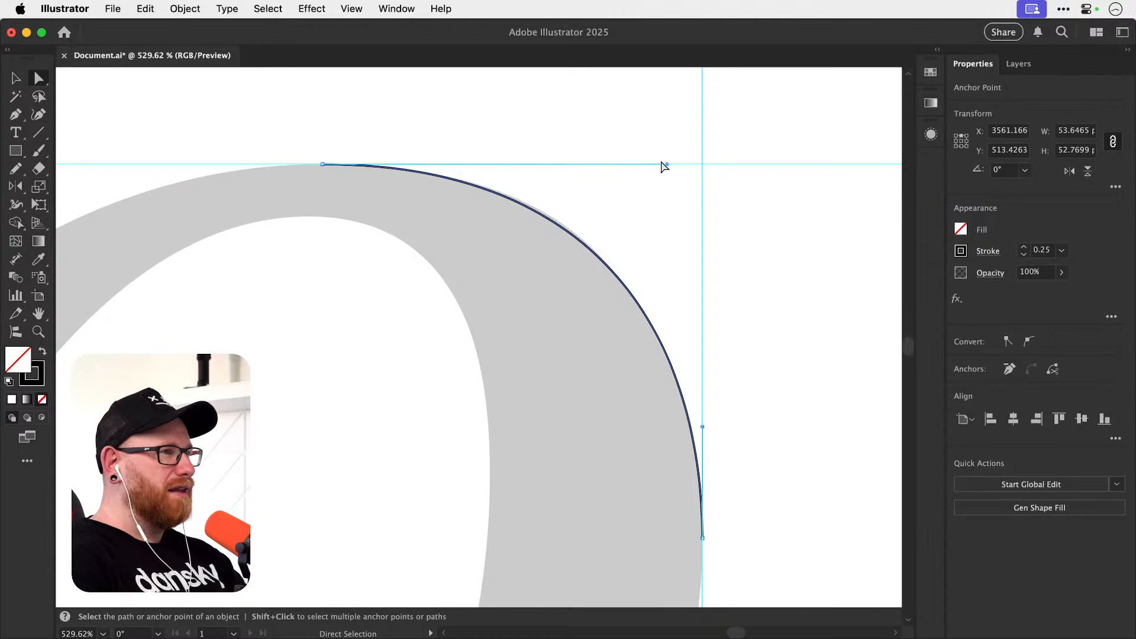
pyautogui.moveTo(667, 164); pyautogui.dragTo(690, 165)
pyautogui.moveTo(702, 426); pyautogui.dragTo(702, 476)
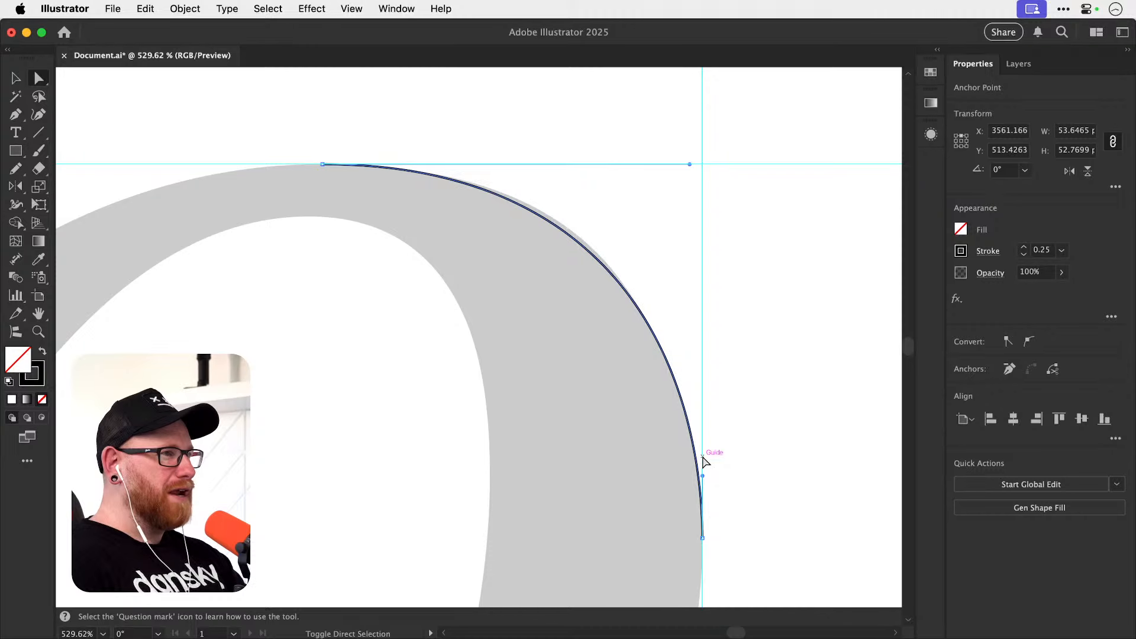
pyautogui.moveTo(689, 164)
pyautogui.mouseDown()
pyautogui.moveTo(723, 165)
pyautogui.moveTo(660, 165)
pyautogui.moveTo(704, 164)
pyautogui.mouseUp()
# Slide the right anchor down its guide to Y about 567.54 px and the top anchor right to X about 3535.34 px, then deselect.
pyautogui.moveTo(712, 398); pyautogui.dragTo(689, 337)
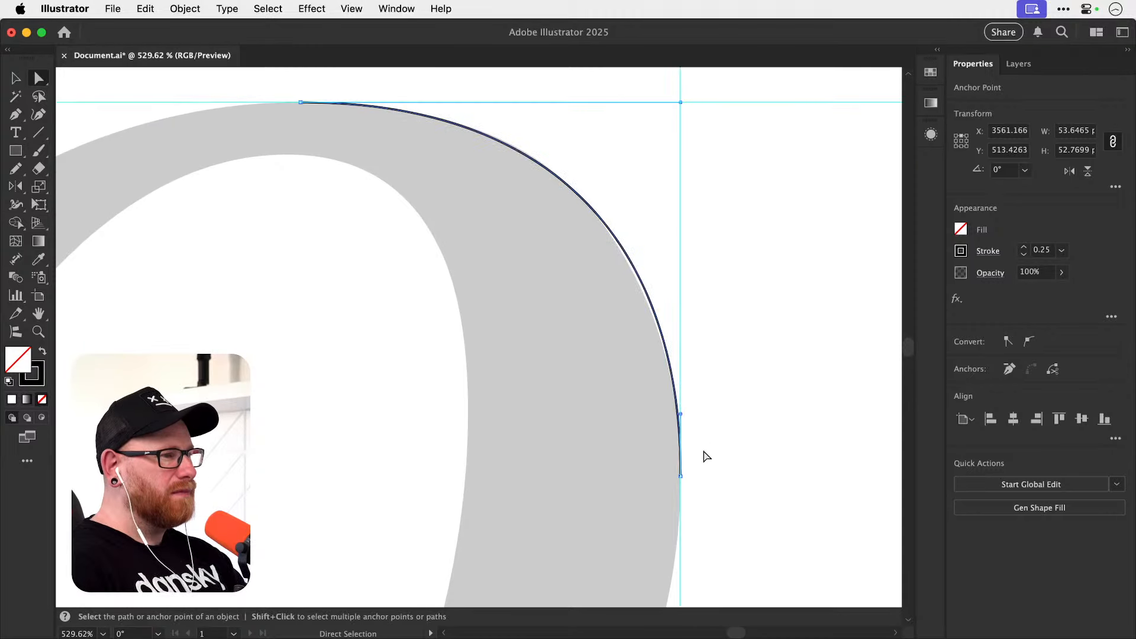
pyautogui.moveTo(682, 478)
pyautogui.mouseDown()
pyautogui.moveTo(698, 471)
pyautogui.moveTo(680, 469)
pyautogui.moveTo(680, 482)
pyautogui.mouseUp()
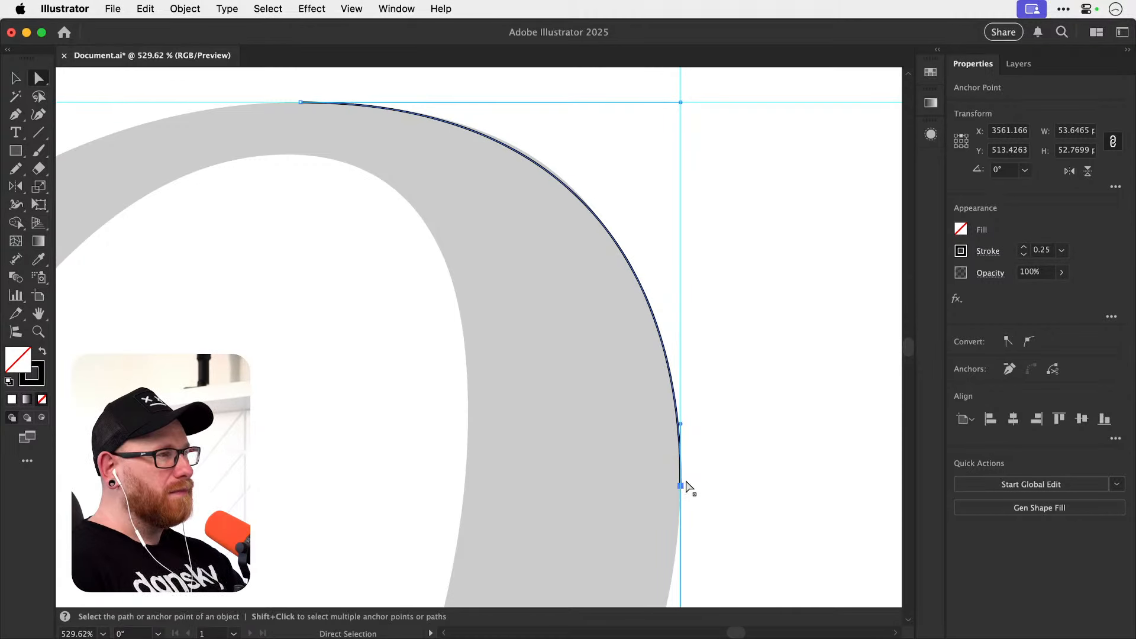
pyautogui.moveTo(416, 223); pyautogui.dragTo(489, 229)
pyautogui.click(421, 167)
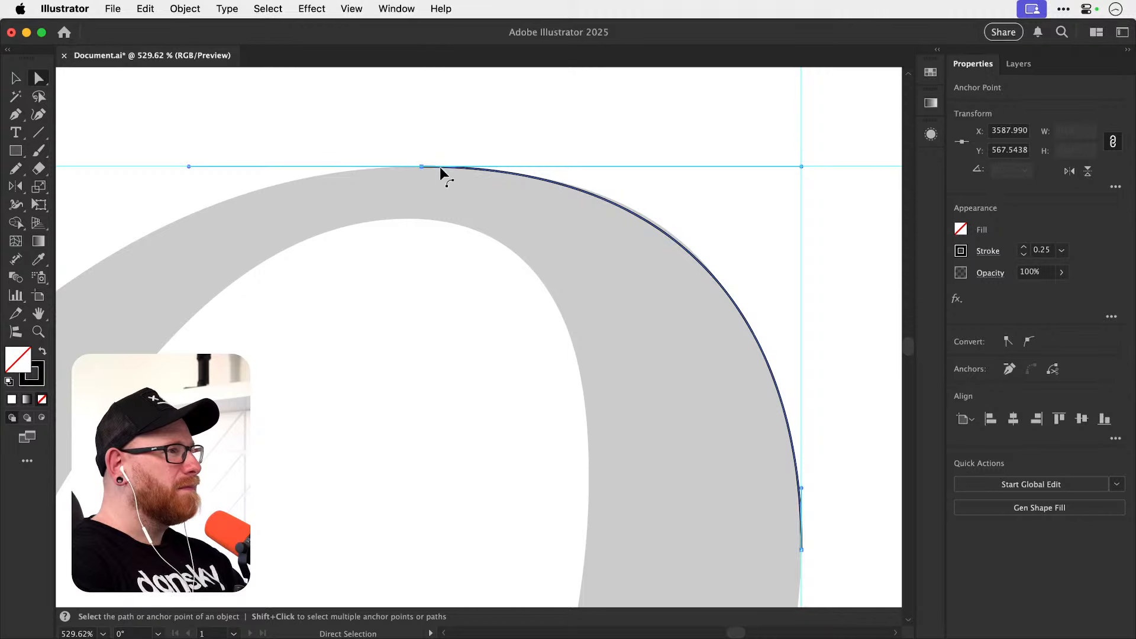
pyautogui.moveTo(420, 167); pyautogui.dragTo(616, 190)
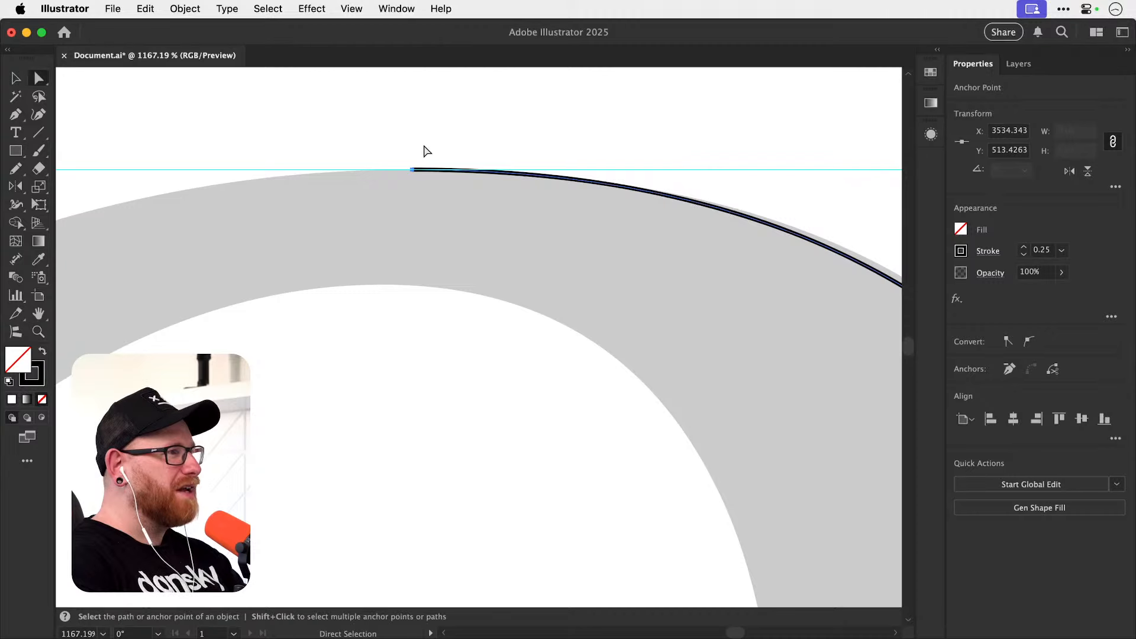
pyautogui.click(426, 151)
pyautogui.moveTo(413, 169); pyautogui.dragTo(427, 166)
pyautogui.press('super+shift+a')
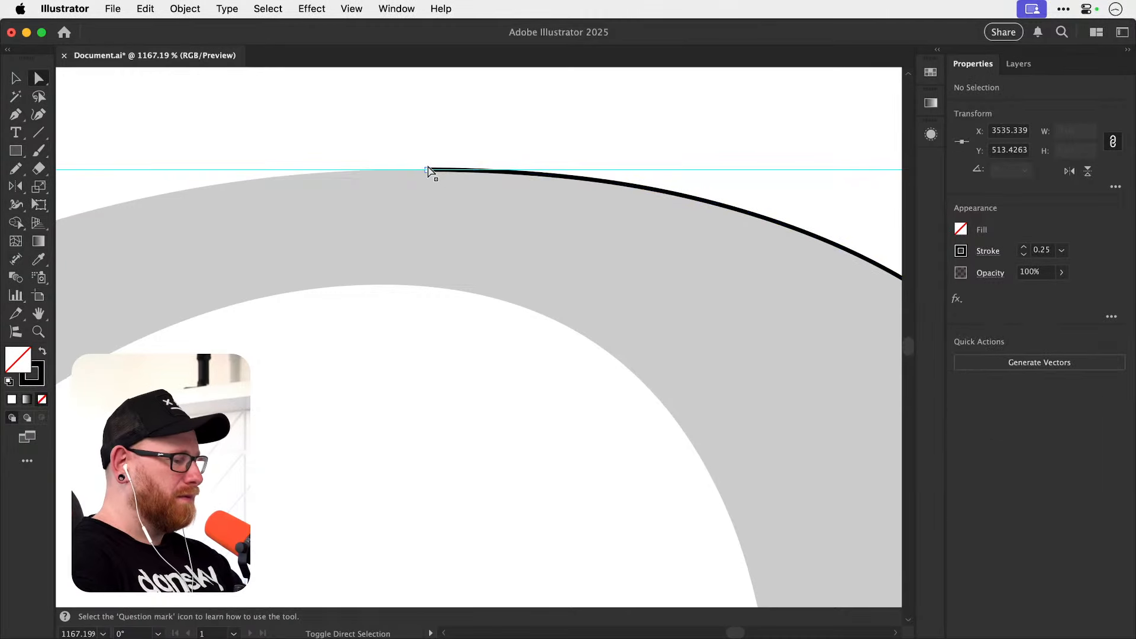
# Shorten the right anchor's upper handle slightly until the curve follows the o's upper-right edge, then deselect the path.
pyautogui.press('super+minus')
pyautogui.press('super+minus')
pyautogui.press('super+minus')
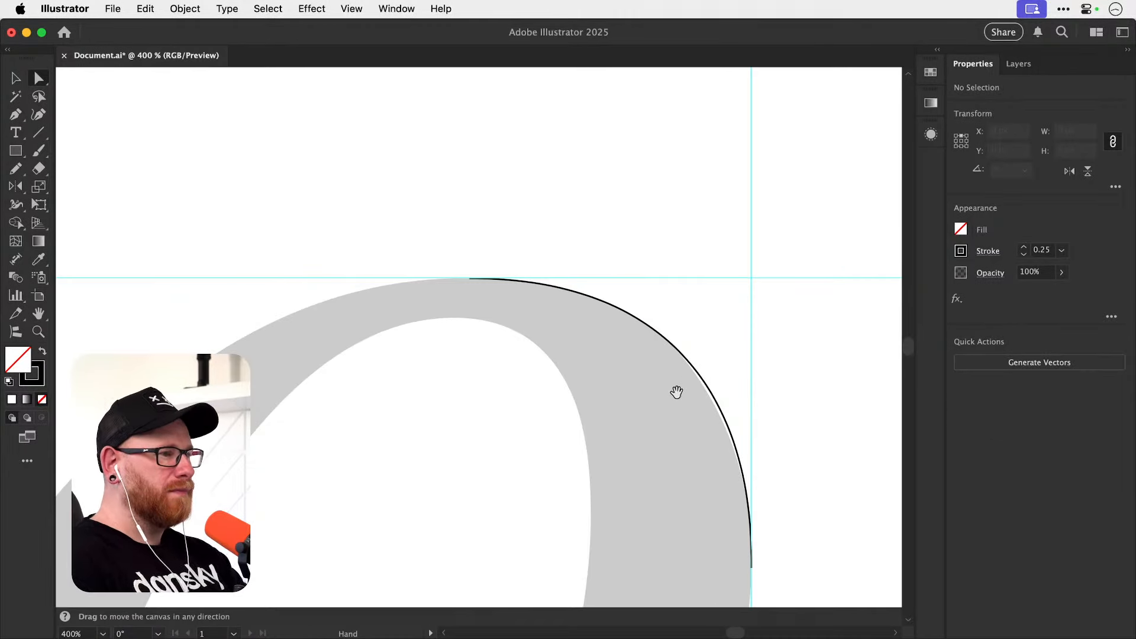
pyautogui.moveTo(676, 392); pyautogui.dragTo(551, 306)
pyautogui.click(595, 328)
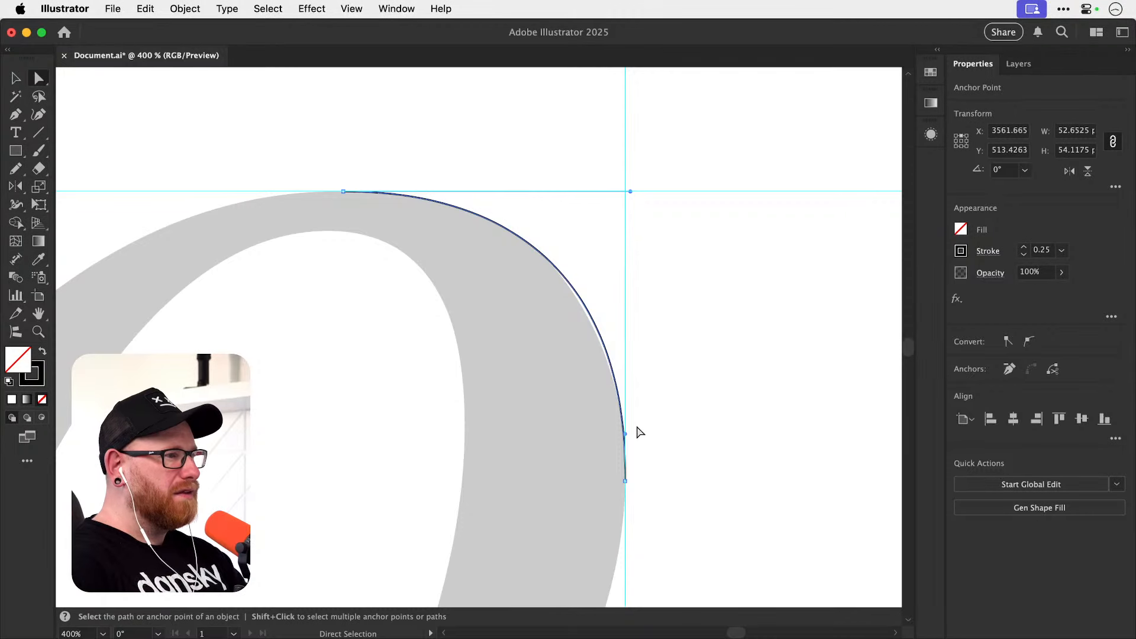
pyautogui.moveTo(629, 437); pyautogui.dragTo(629, 444)
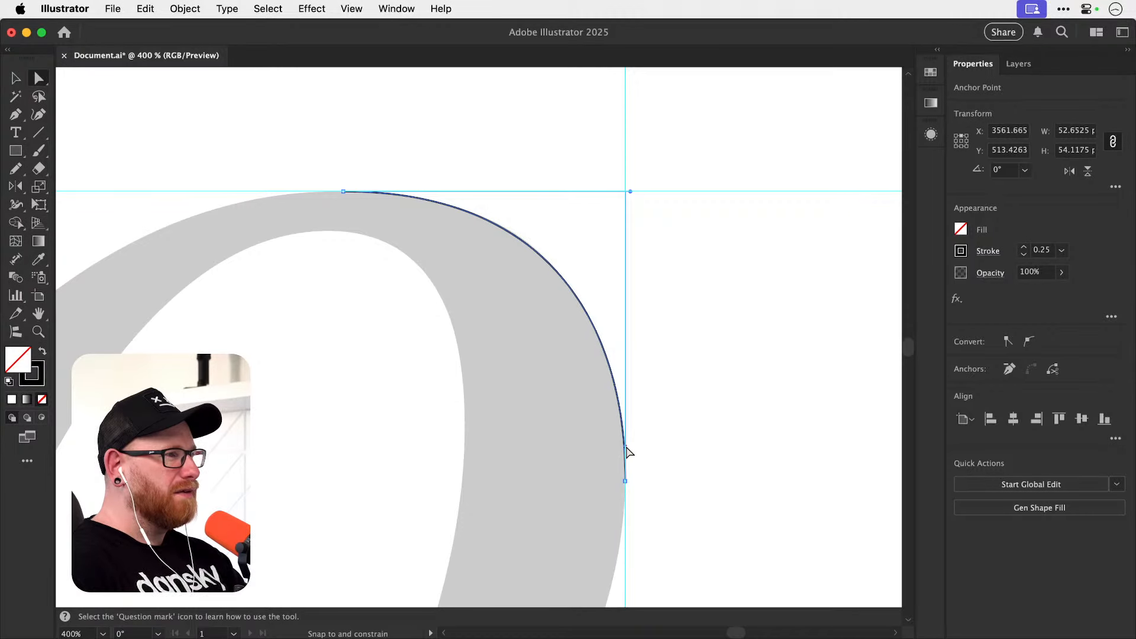
pyautogui.moveTo(626, 447); pyautogui.dragTo(626, 446)
pyautogui.moveTo(652, 356); pyautogui.dragTo(659, 288)
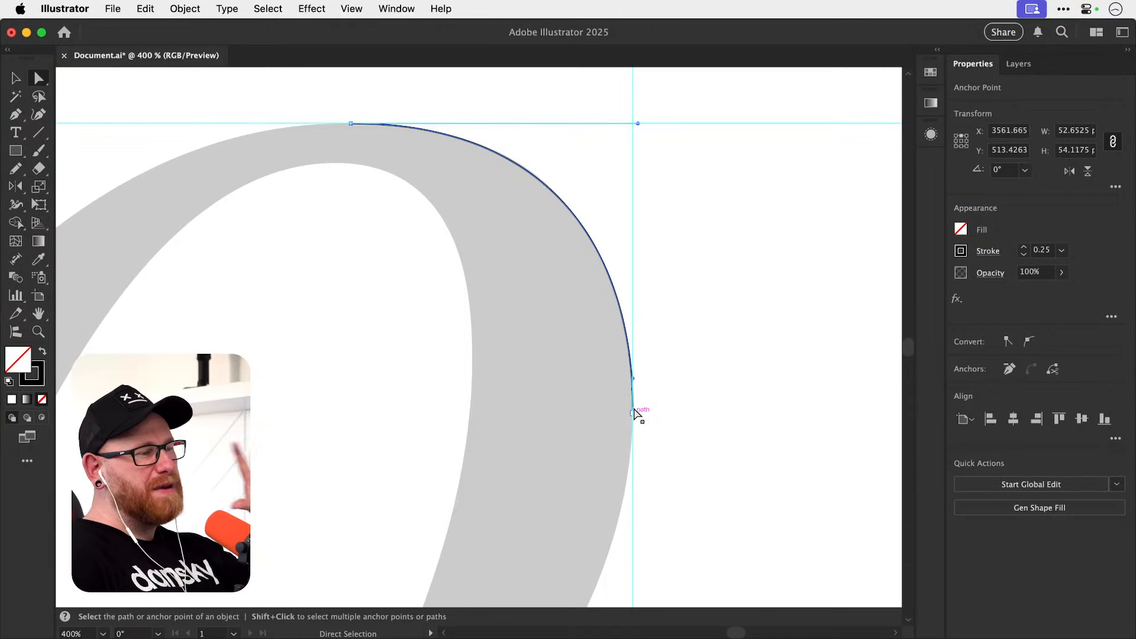
pyautogui.click(698, 335)
pyautogui.moveTo(672, 418)
pyautogui.mouseDown()
pyautogui.moveTo(698, 284)
pyautogui.moveTo(672, 421)
pyautogui.mouseUp()
# Check the curve against the o with the guides hidden and shown, and select the right anchor.
pyautogui.press('super+semicolon')
pyautogui.press('super+semicolon')
pyautogui.press('super+semicolon')
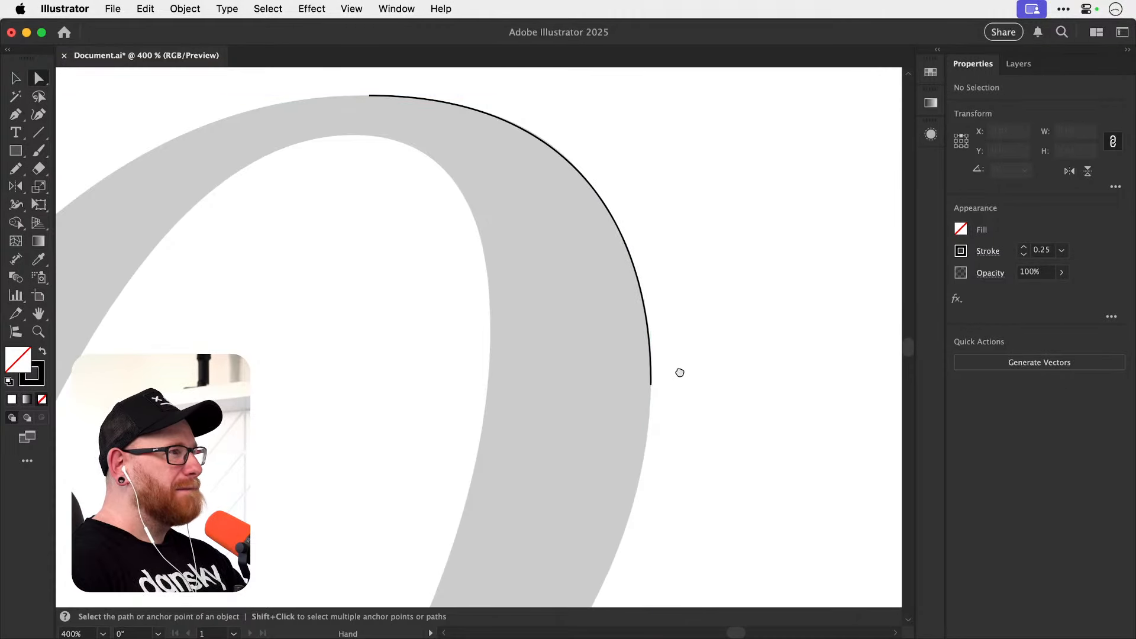
pyautogui.moveTo(679, 372); pyautogui.dragTo(688, 375)
pyautogui.moveTo(651, 439); pyautogui.dragTo(654, 348)
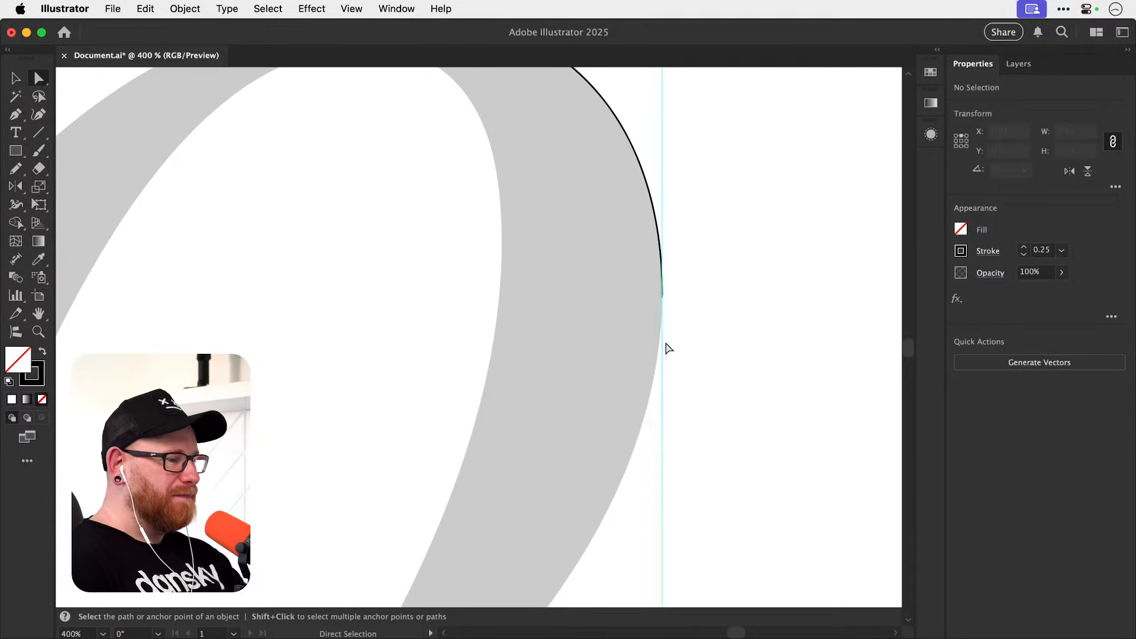
pyautogui.moveTo(677, 388)
pyautogui.mouseDown()
pyautogui.moveTo(684, 353)
pyautogui.moveTo(649, 433)
pyautogui.moveTo(675, 383)
pyautogui.mouseUp()
pyautogui.click(699, 191)
pyautogui.moveTo(720, 195); pyautogui.dragTo(676, 247)
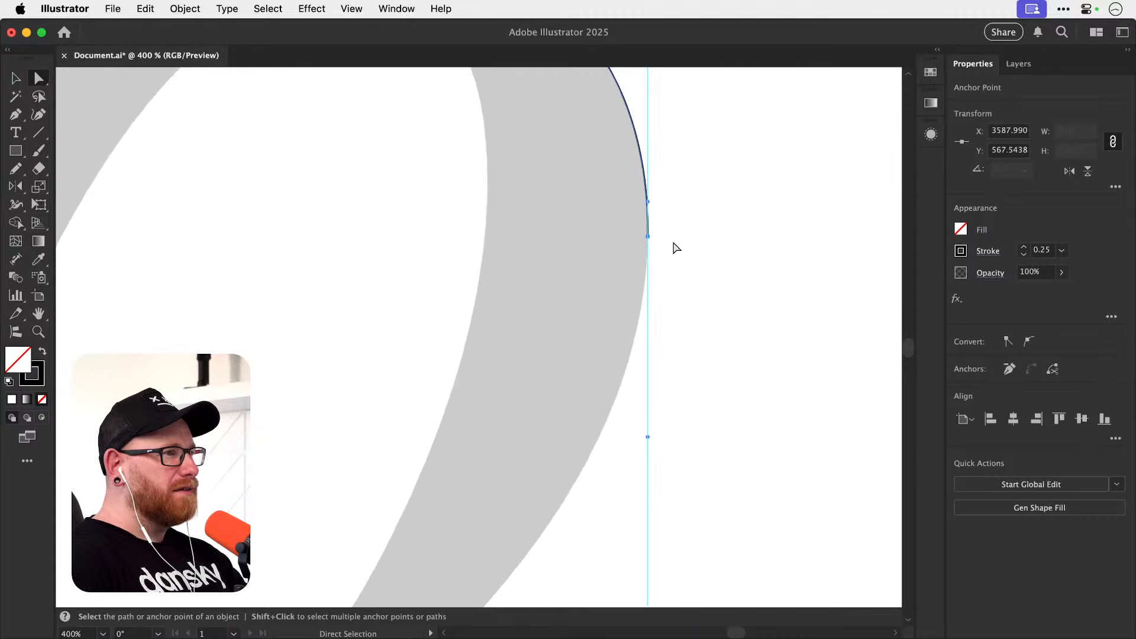
pyautogui.press('super+minus')
pyautogui.press('super+minus')
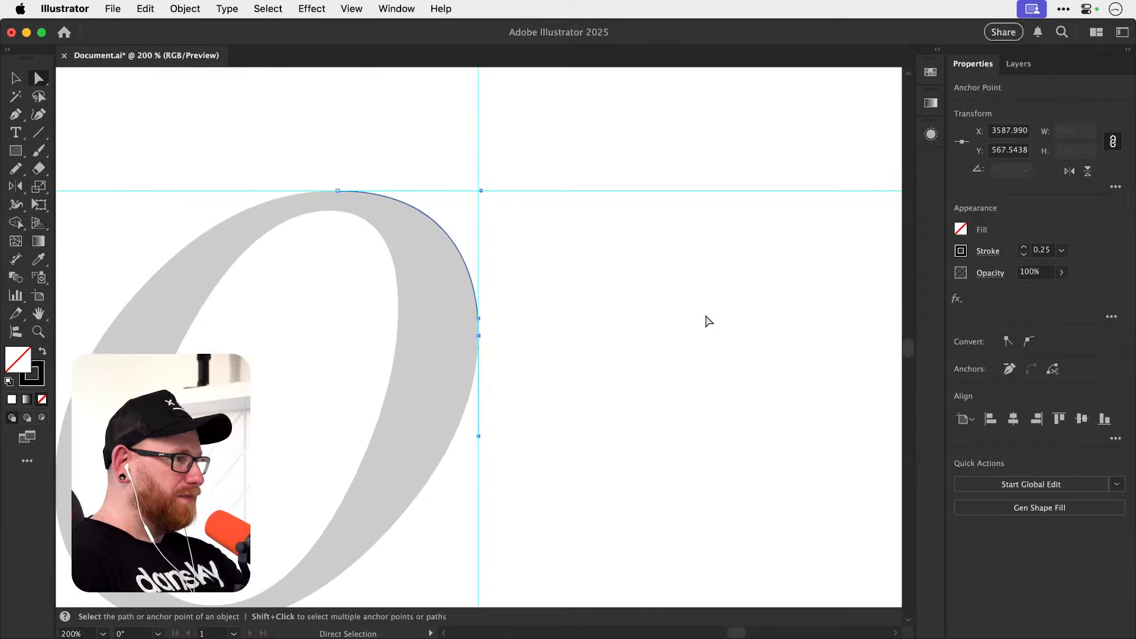
pyautogui.moveTo(521, 379); pyautogui.dragTo(661, 308)
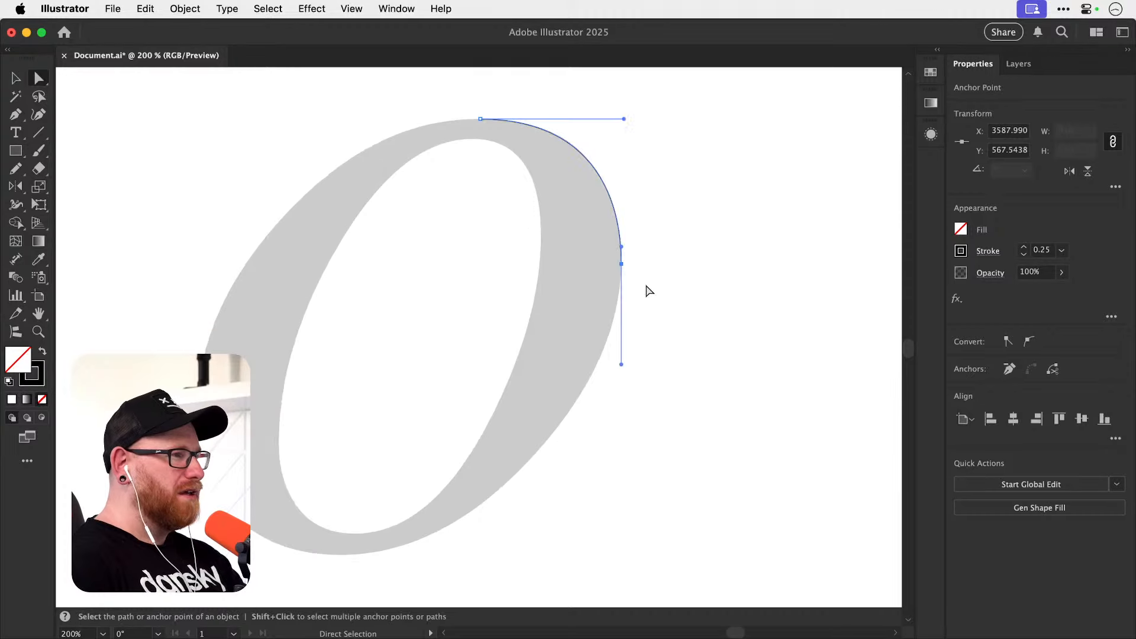
# Try to pull a new outgoing handle from the right anchor with the Pen tool.
pyautogui.press('p')
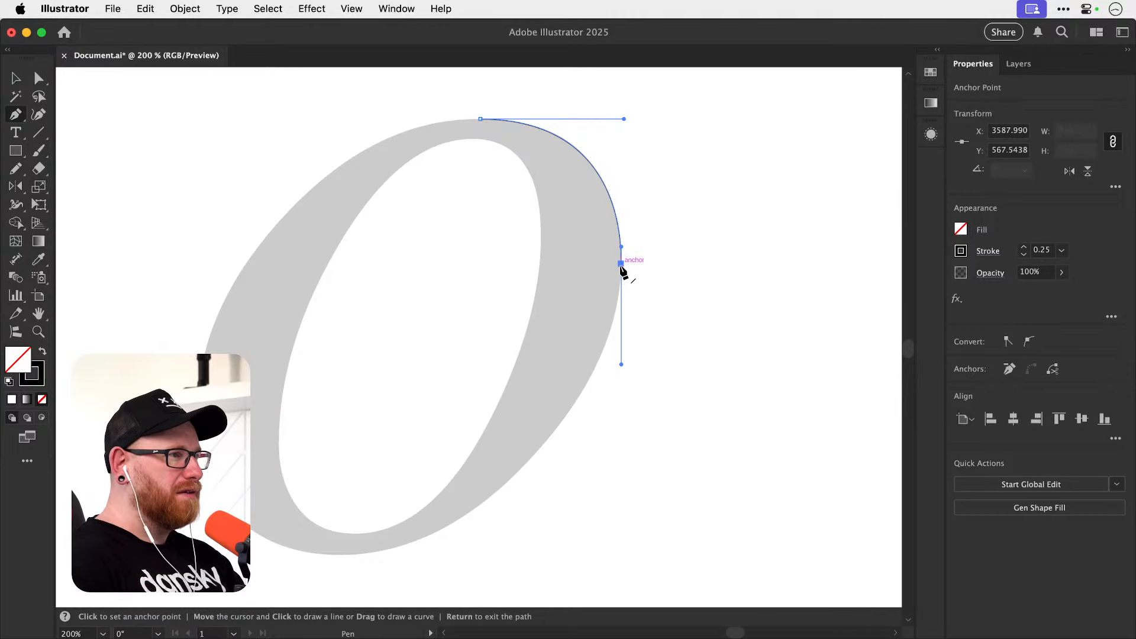
pyautogui.moveTo(627, 264); pyautogui.dragTo(621, 263)
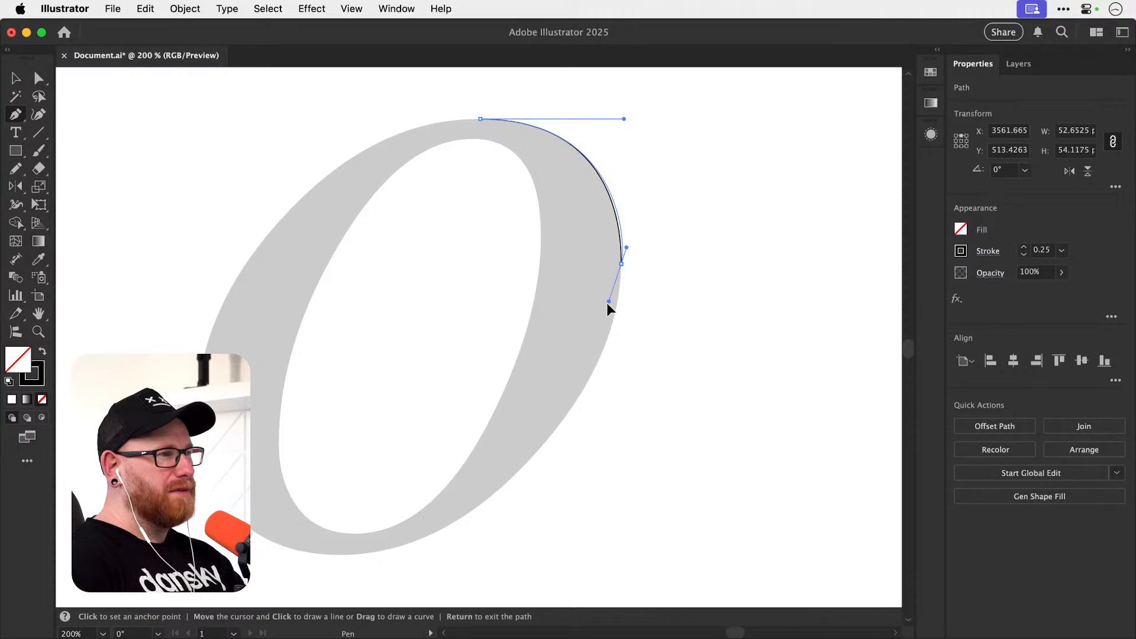
pyautogui.moveTo(607, 304); pyautogui.dragTo(620, 270)
pyautogui.press('super+a')
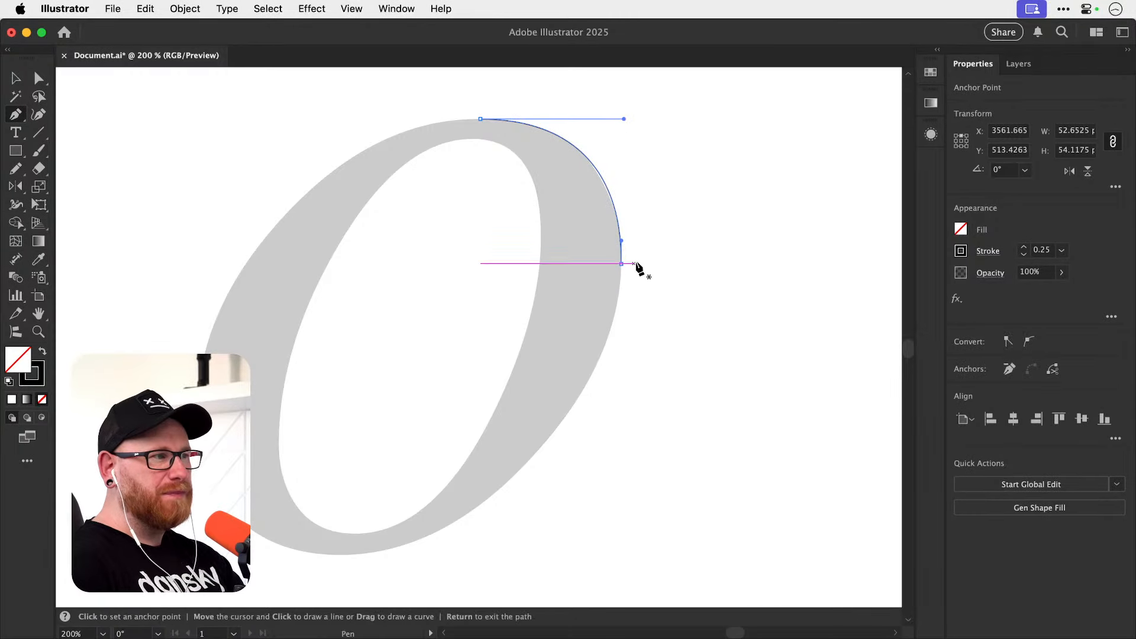
# Redraw the right anchor's lower handle straight down, and place a Pen anchor at the o's bottom extreme with horizontal handles.
pyautogui.click(621, 263)
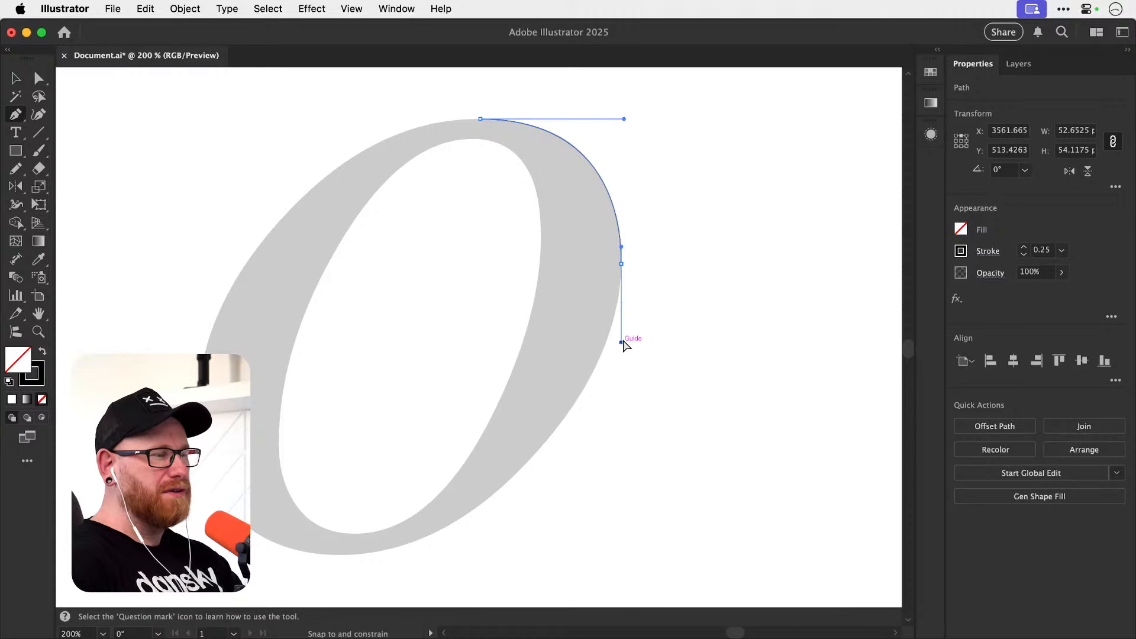
pyautogui.moveTo(622, 340); pyautogui.dragTo(565, 426)
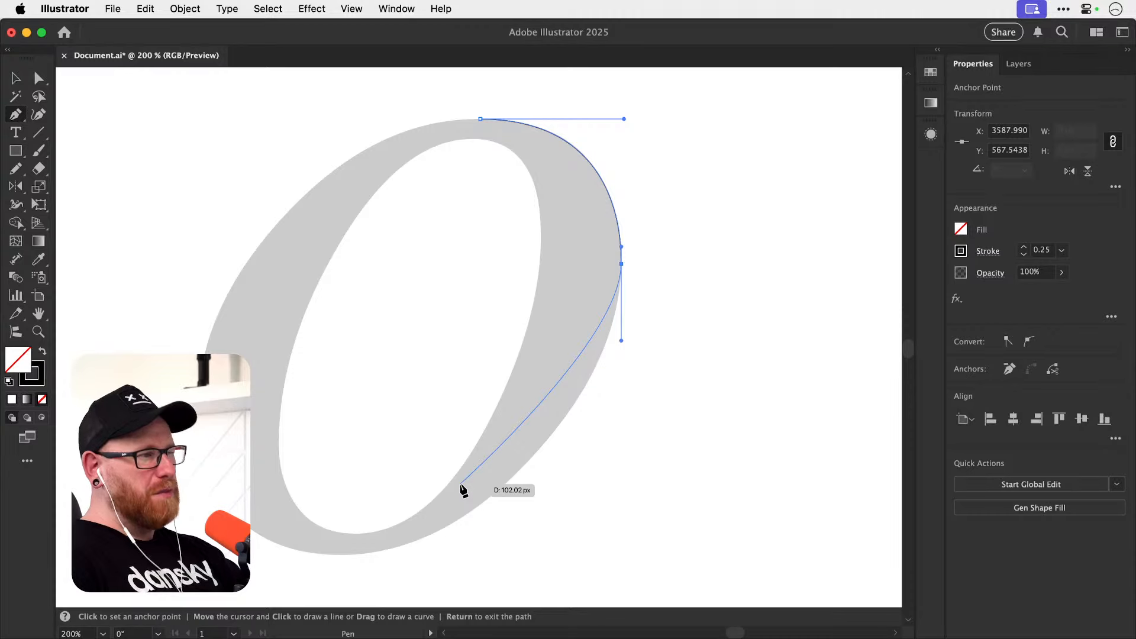
pyautogui.press('space')
pyautogui.moveTo(388, 514); pyautogui.dragTo(439, 442)
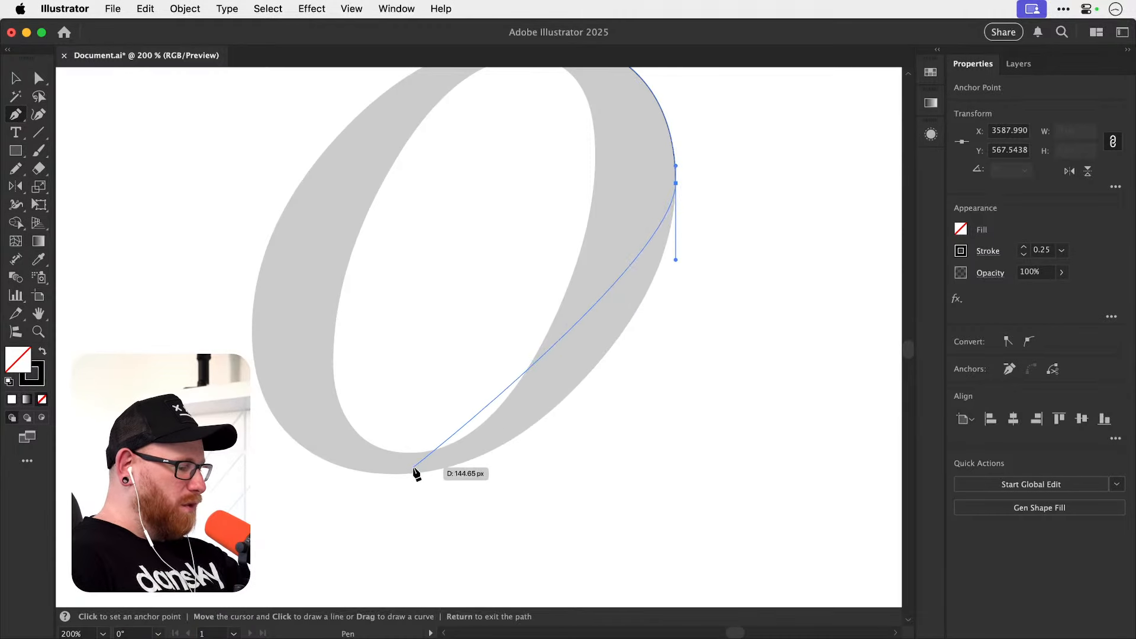
pyautogui.press('super+;')
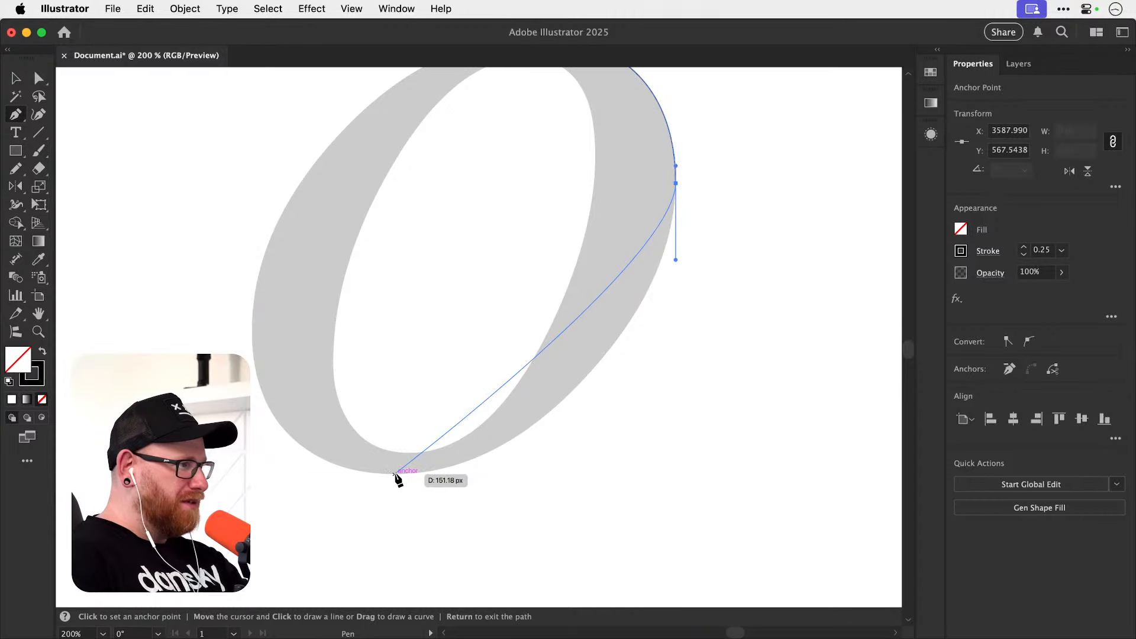
pyautogui.moveTo(395, 474); pyautogui.dragTo(223, 491)
# Fit the lower-right curve to the o by lengthening the right anchor's lower handle and shortening the bottom anchor's right handle.
pyautogui.moveTo(621, 288); pyautogui.dragTo(578, 314)
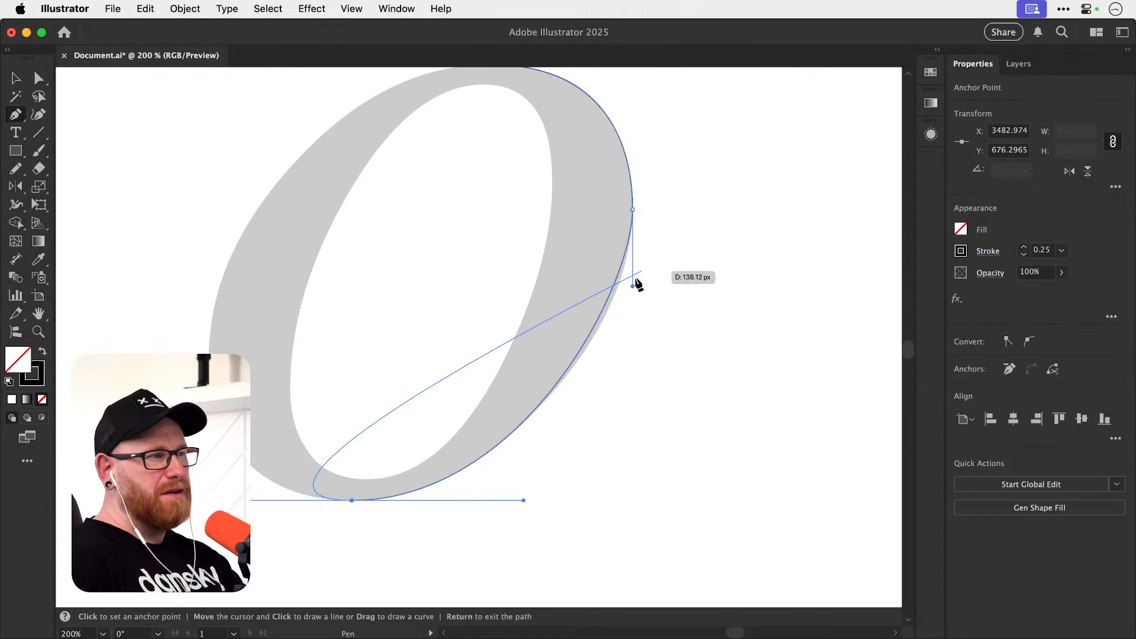
pyautogui.press('a')
pyautogui.moveTo(633, 288); pyautogui.dragTo(638, 329)
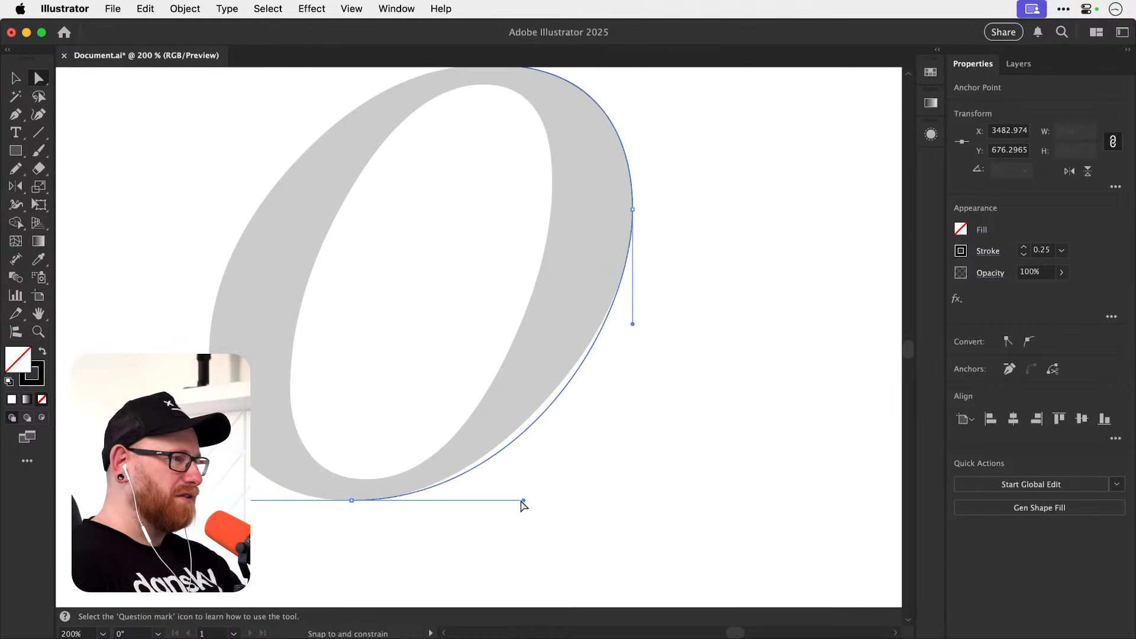
pyautogui.moveTo(523, 501); pyautogui.dragTo(500, 500)
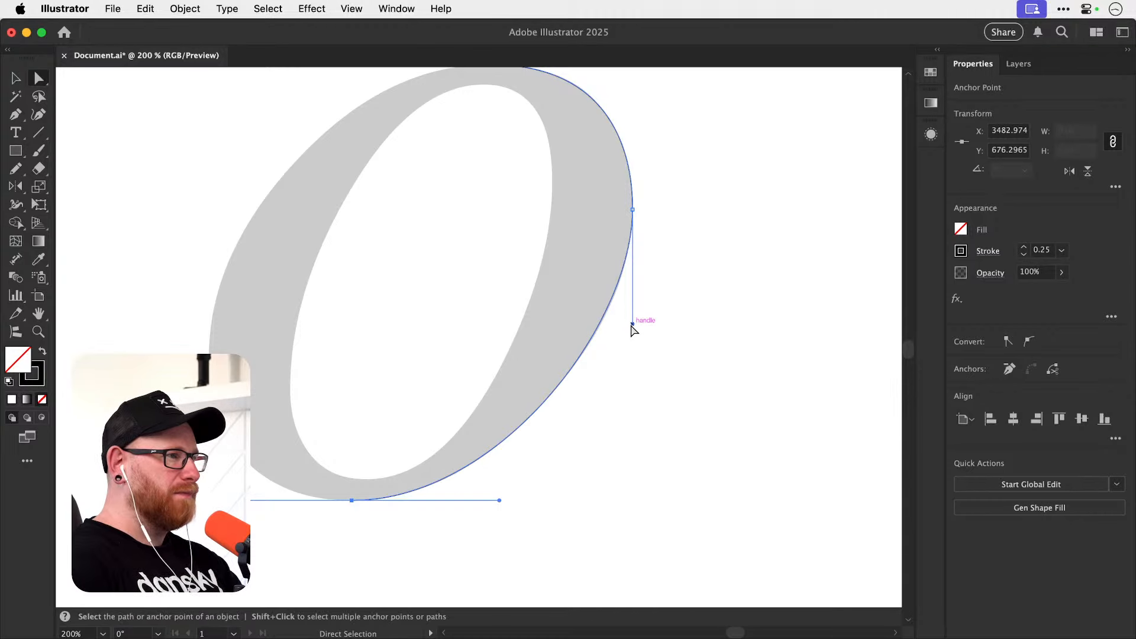
pyautogui.moveTo(633, 324); pyautogui.dragTo(634, 332)
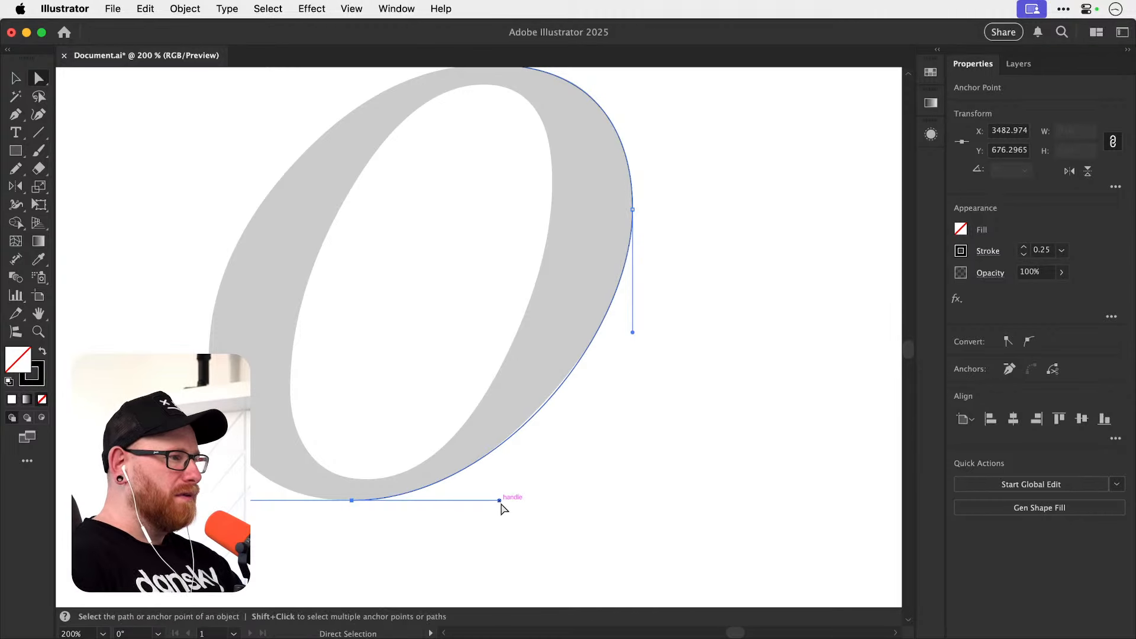
pyautogui.moveTo(499, 500); pyautogui.dragTo(491, 500)
# Shorten the bottom anchor's outgoing handle and place a Pen anchor on the o's leftmost edge with vertical handles.
pyautogui.hscroll(-3, 616, 439)
pyautogui.scroll(2, 615, 439)
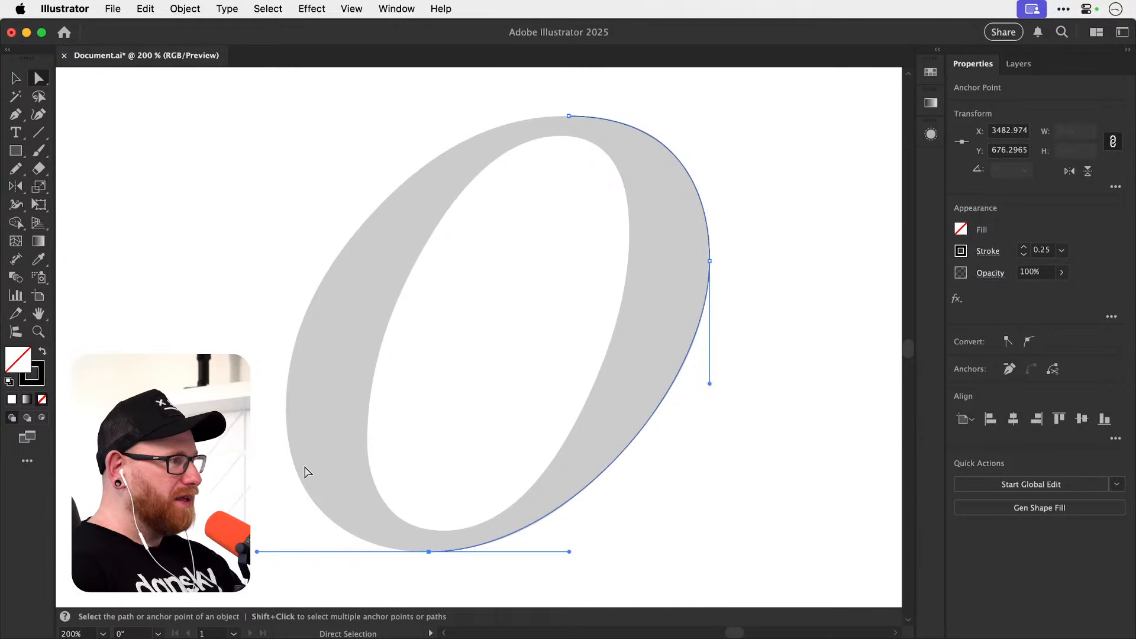
pyautogui.press('p')
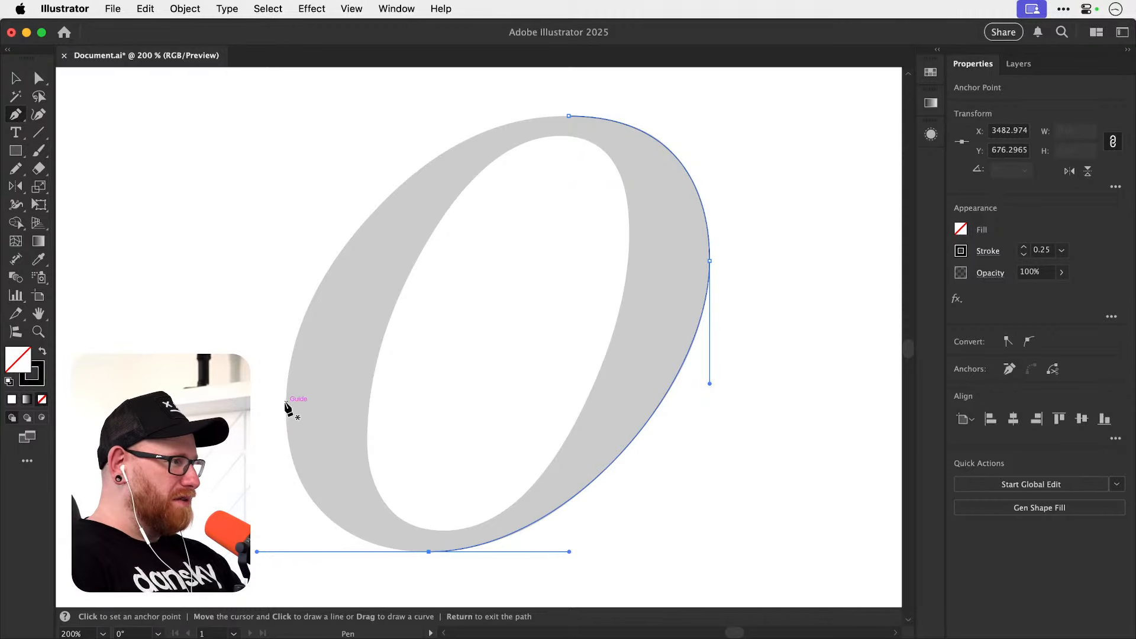
pyautogui.moveTo(286, 401); pyautogui.dragTo(286, 372)
pyautogui.press('super+z')
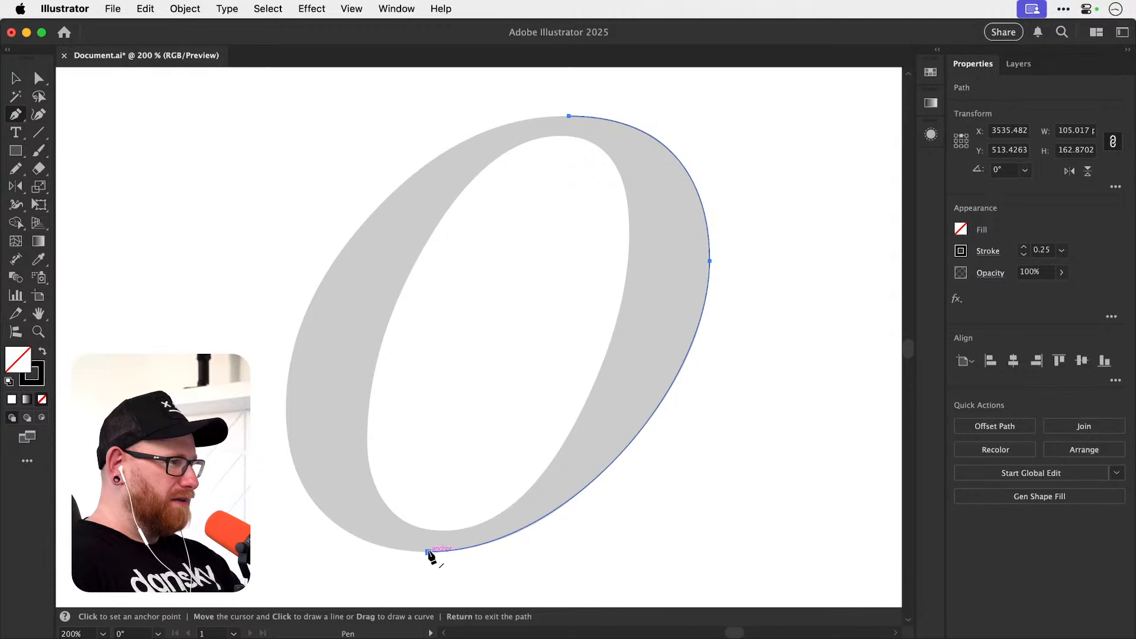
pyautogui.moveTo(428, 552); pyautogui.dragTo(386, 556)
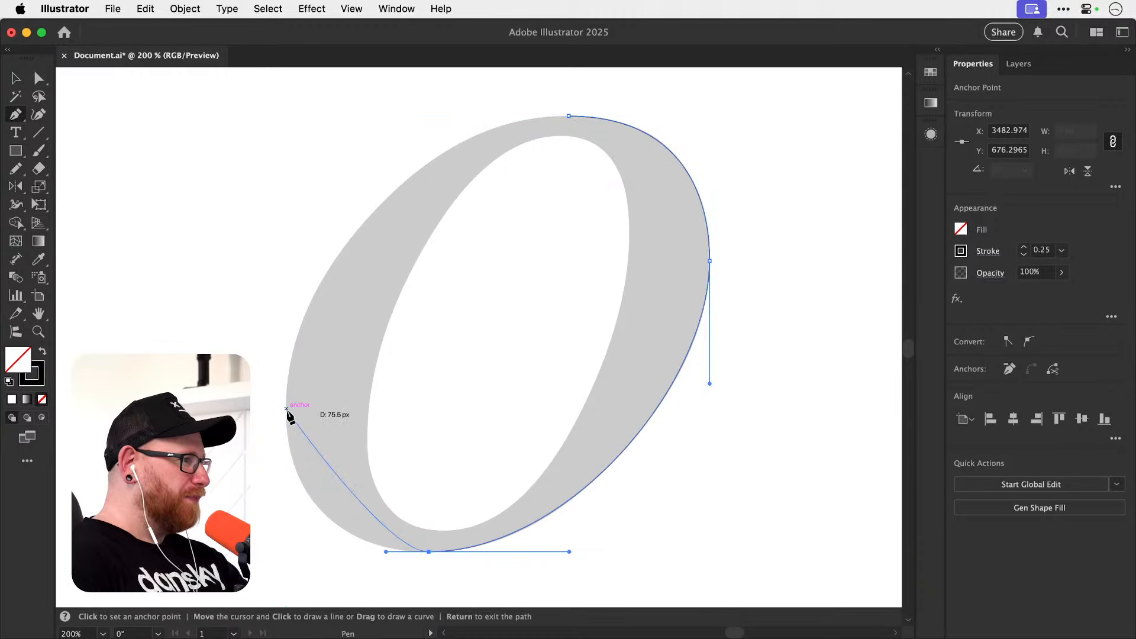
pyautogui.moveTo(286, 408); pyautogui.dragTo(291, 286)
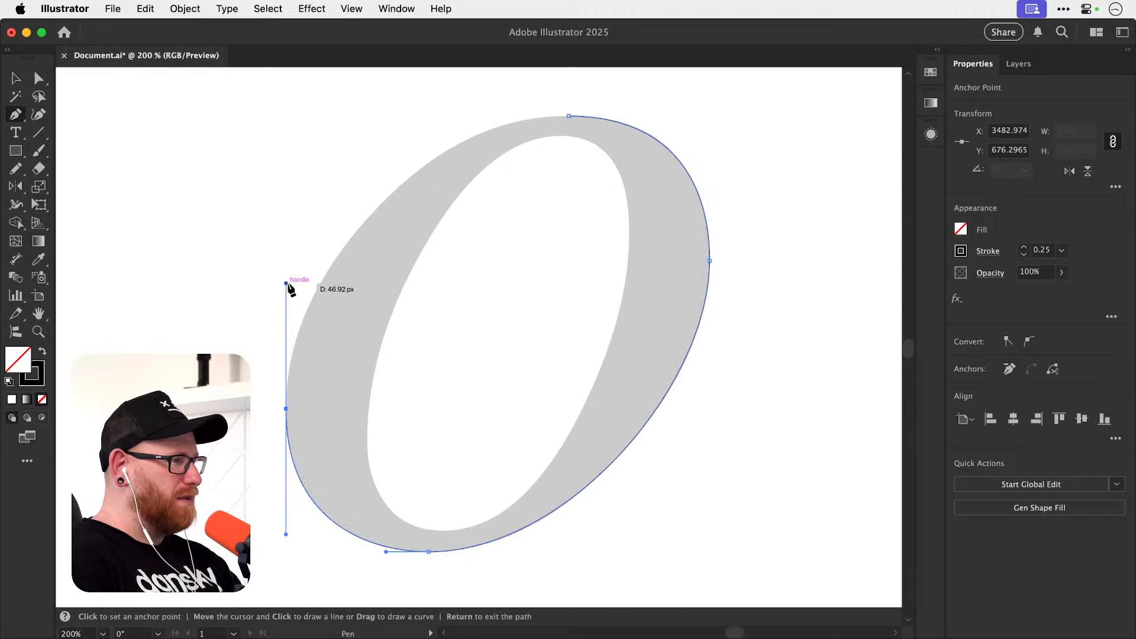
# Close the path at the top anchor with horizontal handles, and lengthen the left anchor's upper handle.
pyautogui.scroll(3, 357, 312)
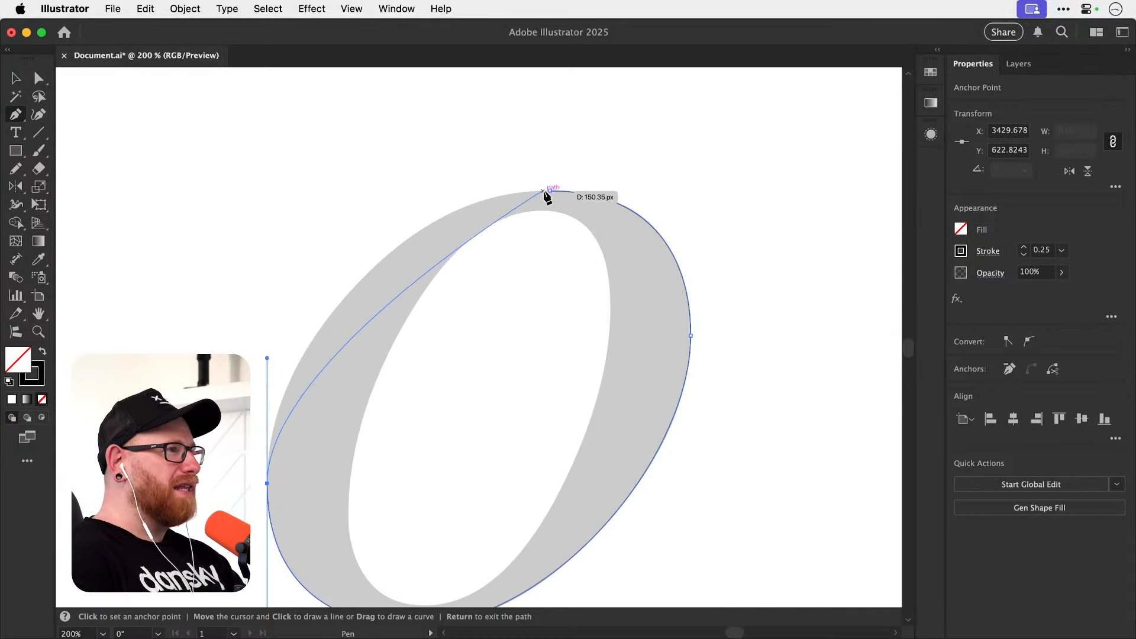
pyautogui.moveTo(550, 191); pyautogui.dragTo(696, 191)
pyautogui.press('z')
pyautogui.moveTo(284, 410); pyautogui.dragTo(324, 407)
pyautogui.press('space')
pyautogui.press('a')
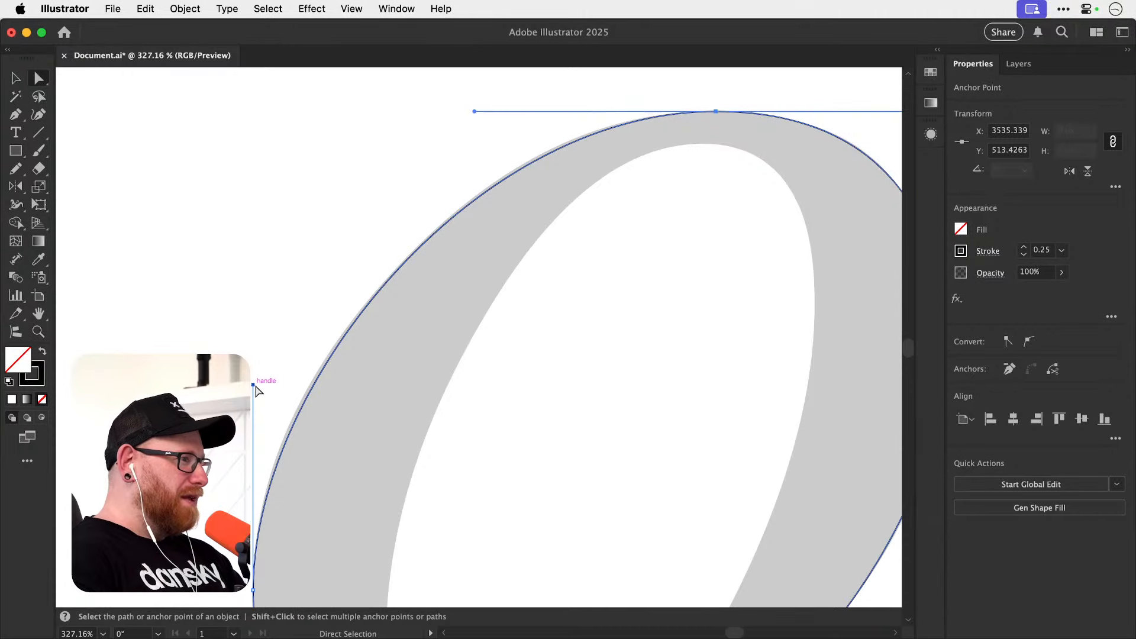
pyautogui.moveTo(254, 384); pyautogui.dragTo(253, 368)
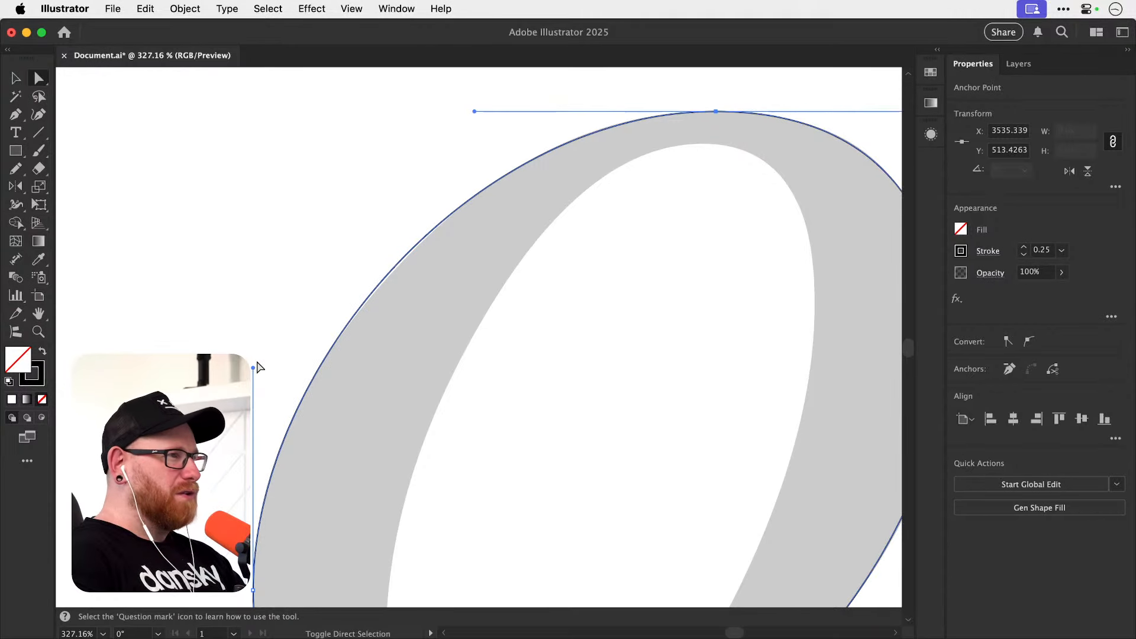
# Shorten the left anchor's upper handle slightly to match the o's upper-left edge, then deselect the path.
pyautogui.press('space')
pyautogui.moveTo(479, 234); pyautogui.dragTo(456, 293)
pyautogui.moveTo(452, 173)
pyautogui.mouseDown()
pyautogui.moveTo(466, 172)
pyautogui.moveTo(450, 171)
pyautogui.mouseUp()
pyautogui.scroll(-4, 355, 261)
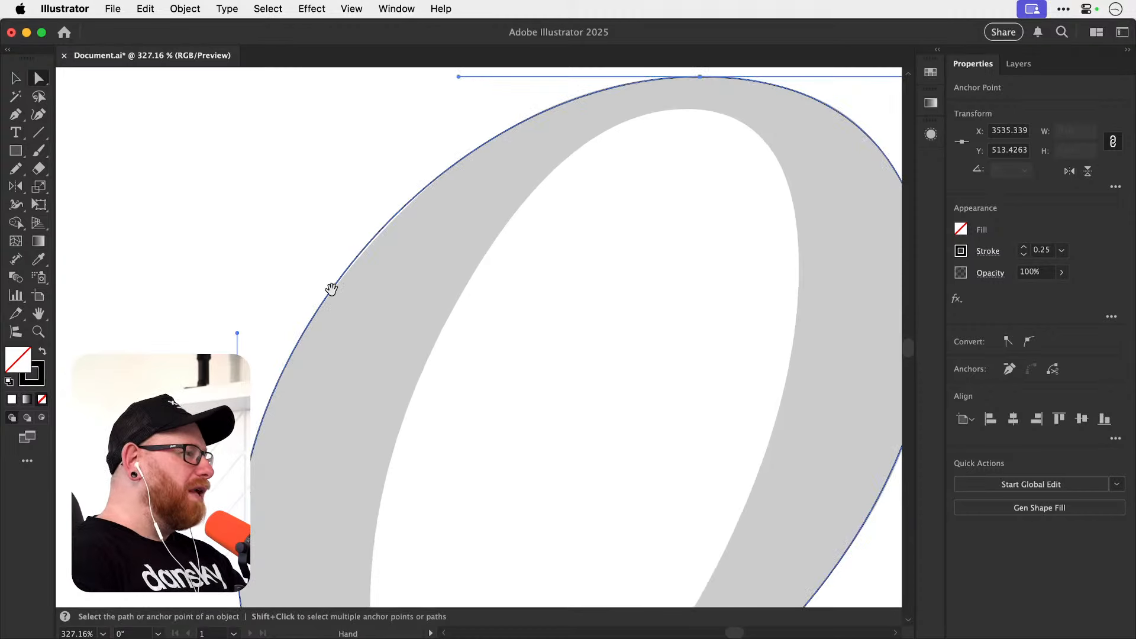
pyautogui.moveTo(237, 335); pyautogui.dragTo(239, 337)
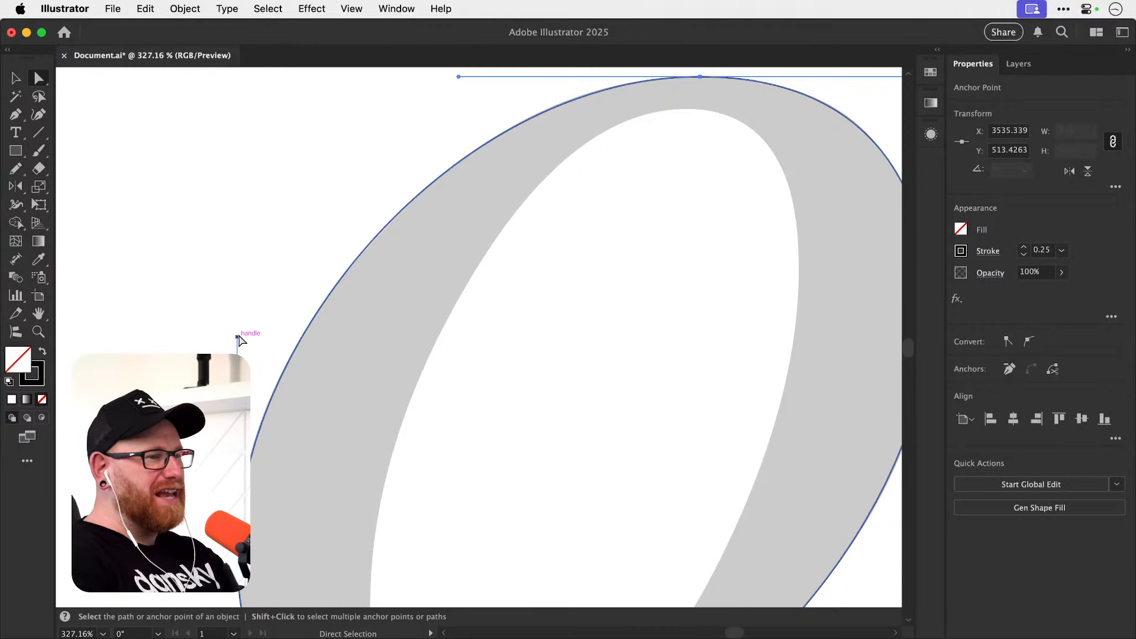
pyautogui.click(296, 261)
pyautogui.press('super+minus')
pyautogui.press('super+minus')
pyautogui.press('super+minus')
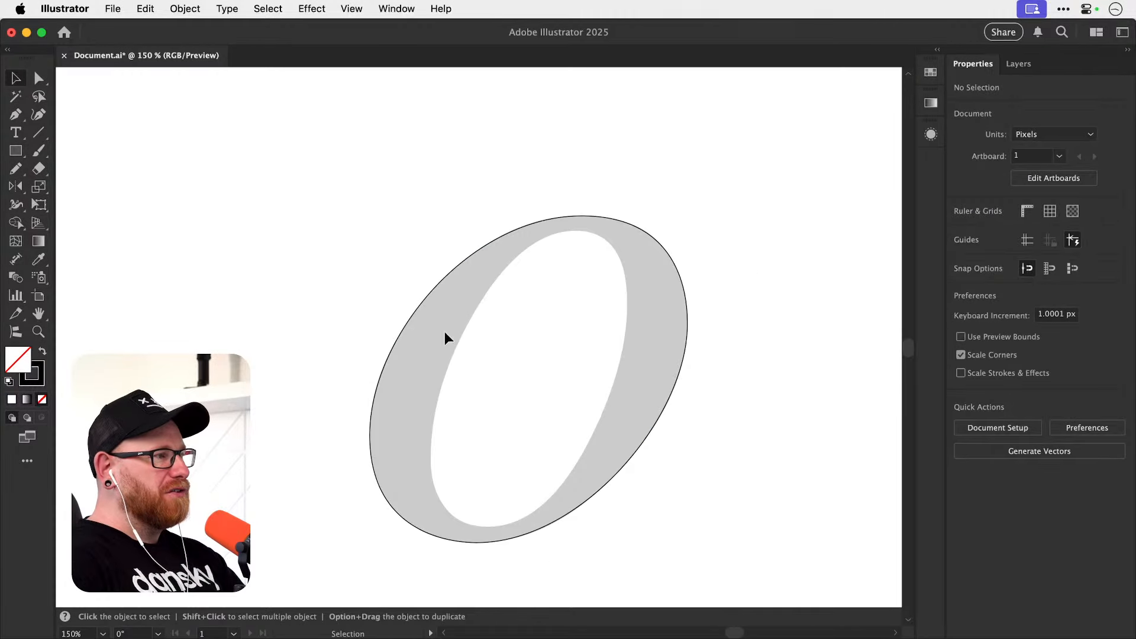
# Hide Layer 1 to examine the traced outline on its own, then show the layer again.
pyautogui.click(1018, 63)
pyautogui.click(959, 131)
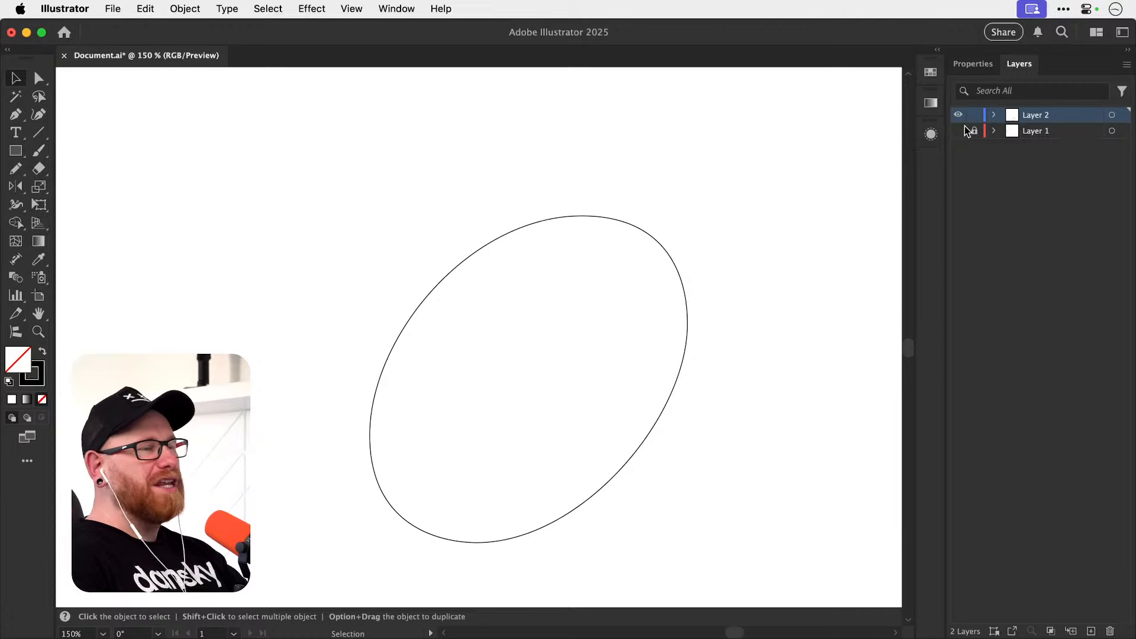
pyautogui.click(970, 131)
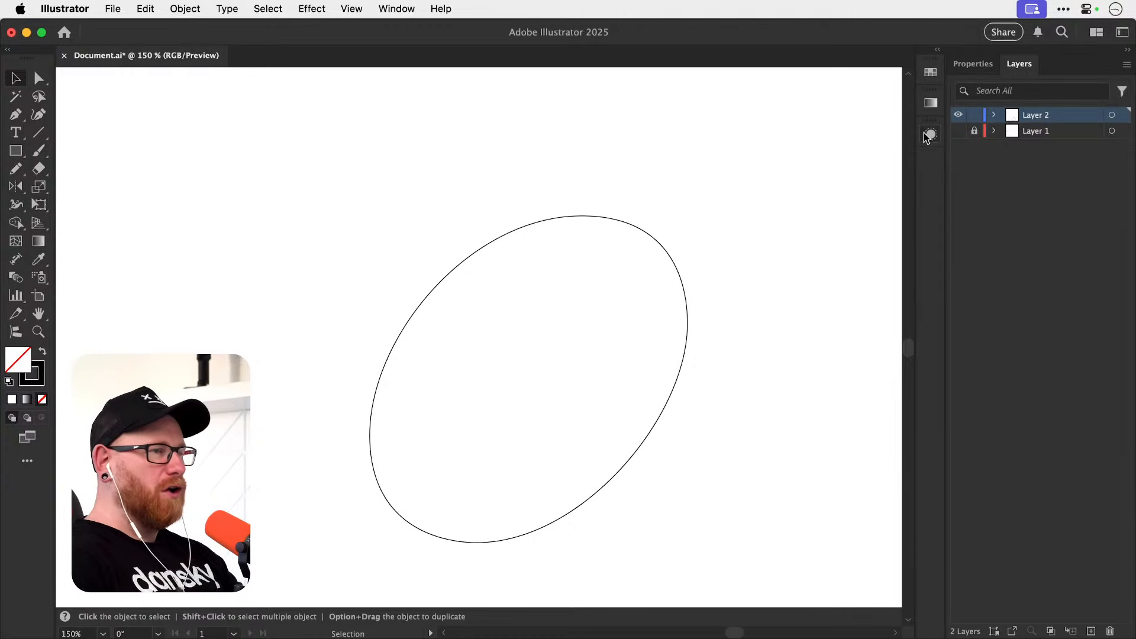
pyautogui.click(959, 132)
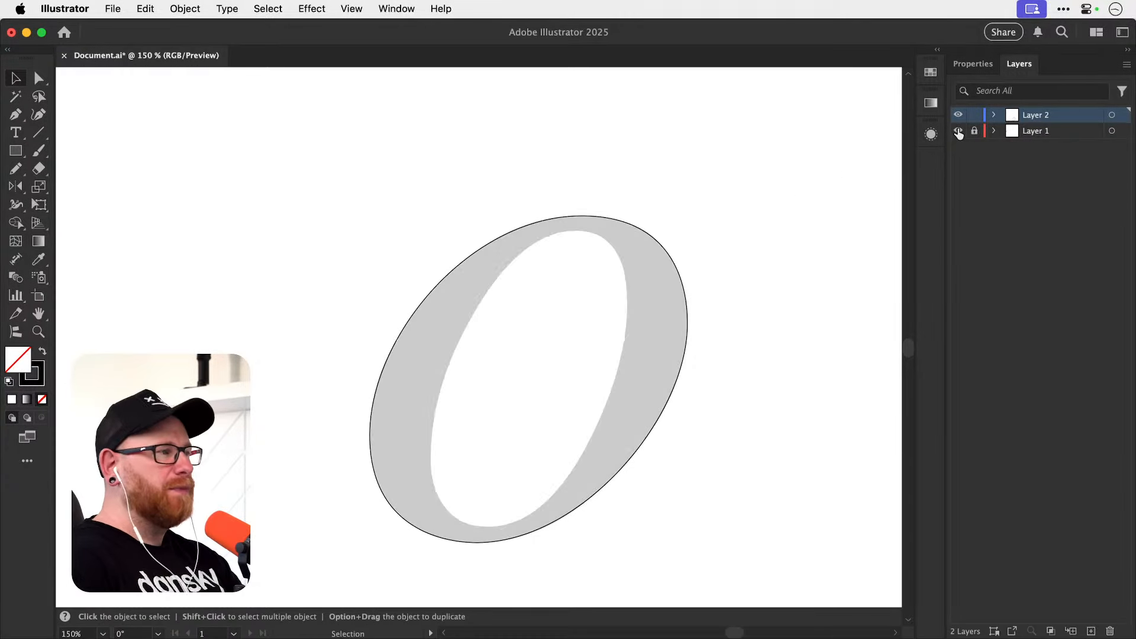
pyautogui.press('super+space')
pyautogui.moveTo(433, 324); pyautogui.dragTo(500, 319)
pyautogui.press('super+minus')
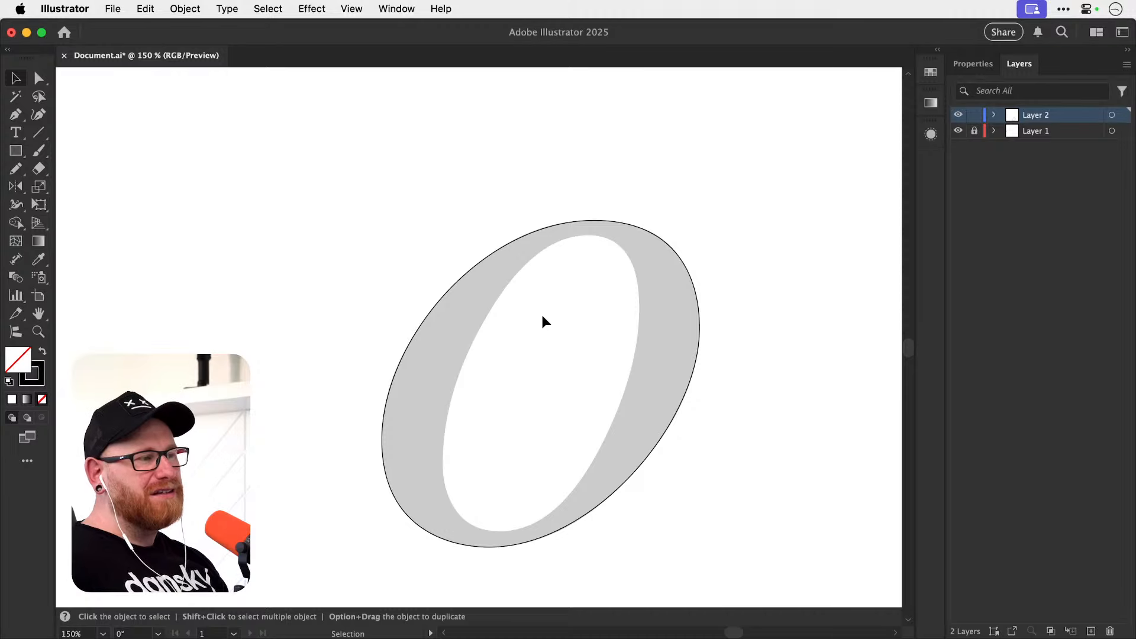
# Examine the grey letter k beyond the o, then return to the traced o for a closer view.
pyautogui.press('space')
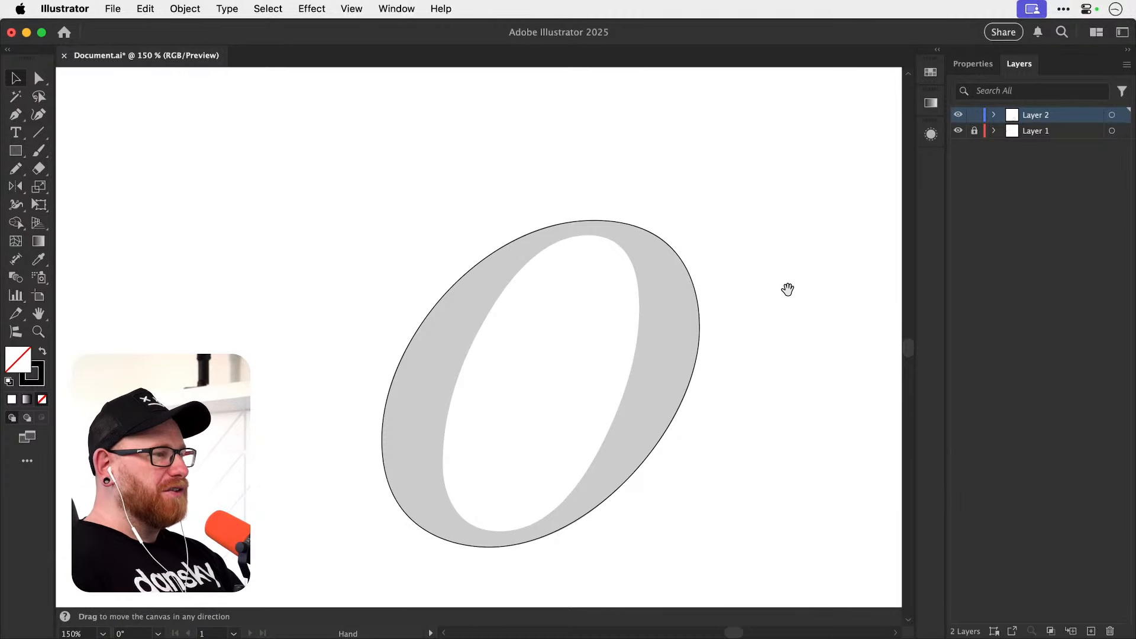
pyautogui.moveTo(787, 286); pyautogui.dragTo(407, 337)
pyautogui.moveTo(490, 366); pyautogui.dragTo(445, 334)
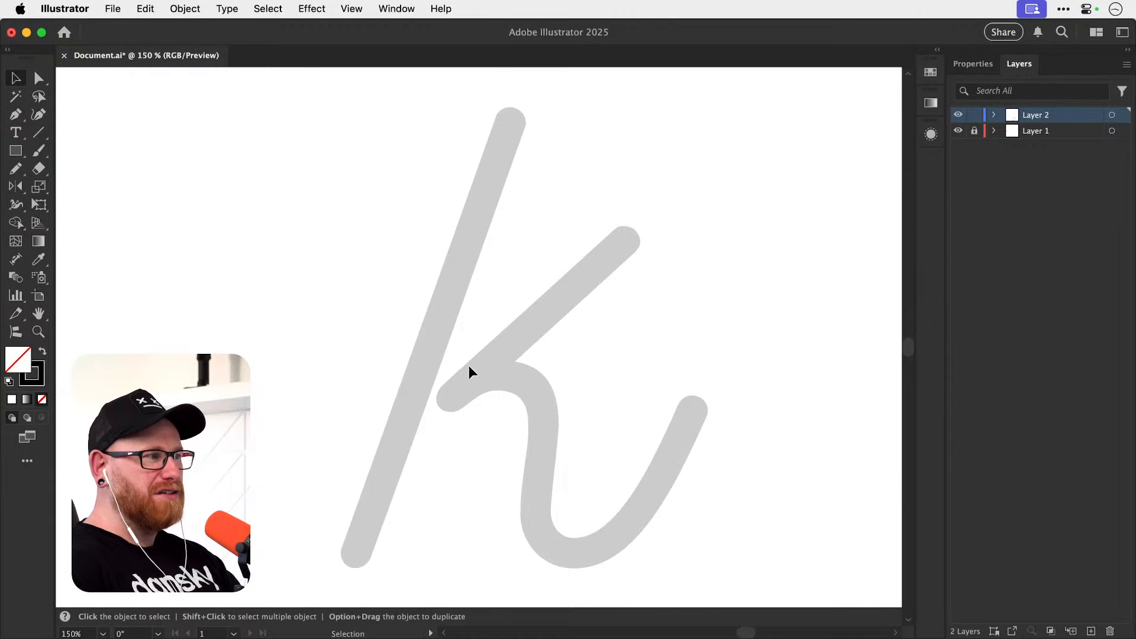
pyautogui.press('space')
pyautogui.moveTo(426, 358); pyautogui.dragTo(630, 322)
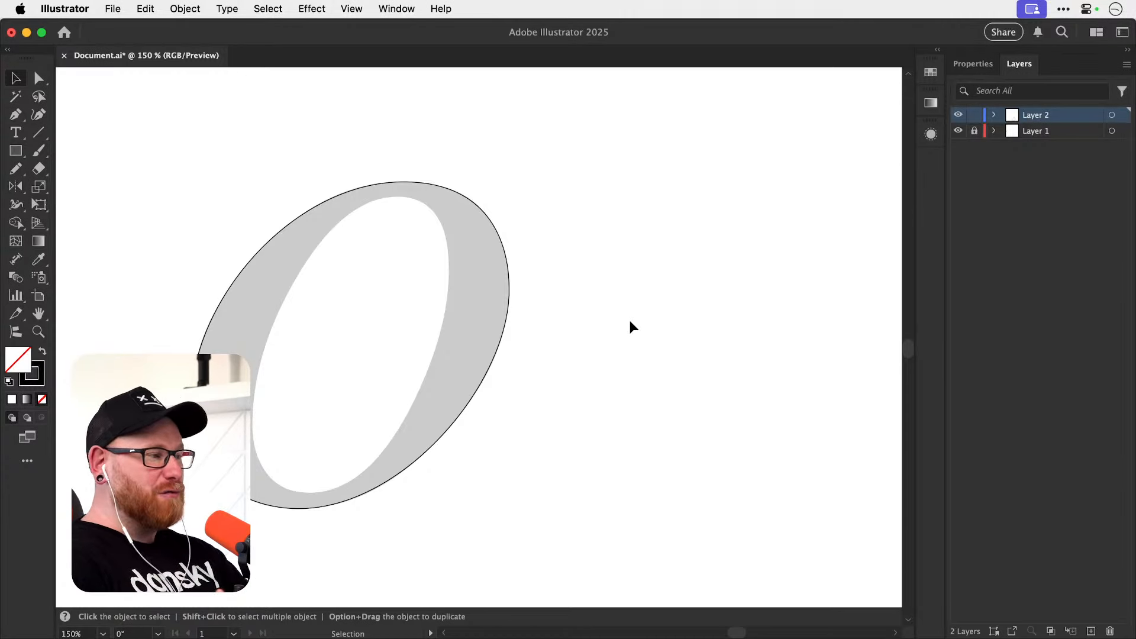
pyautogui.press('super+space')
pyautogui.moveTo(378, 356); pyautogui.dragTo(430, 352)
pyautogui.press('space')
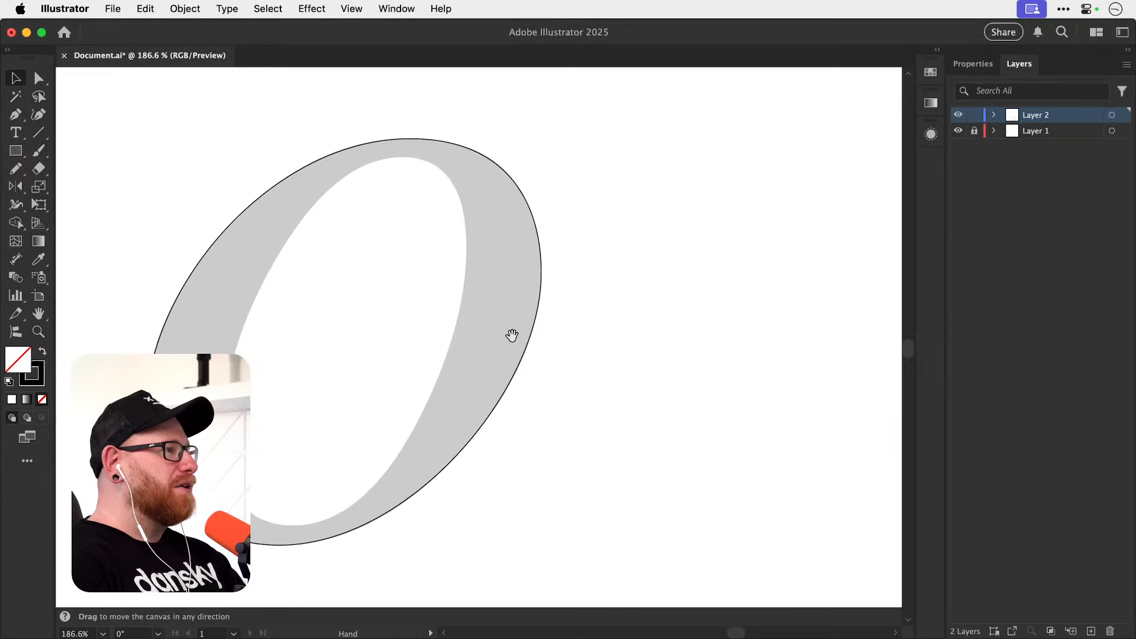
pyautogui.moveTo(512, 335); pyautogui.dragTo(569, 328)
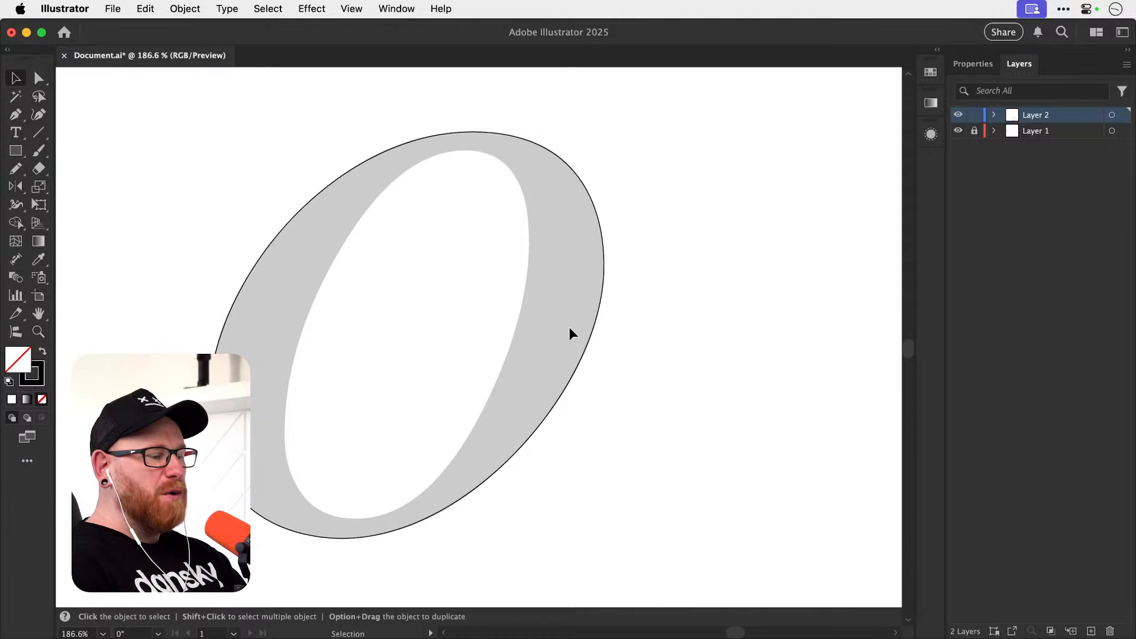
# Shorten the top anchor's right handle slightly so it ends in line with the o's rightmost edge, then deselect the path.
pyautogui.click(606, 272)
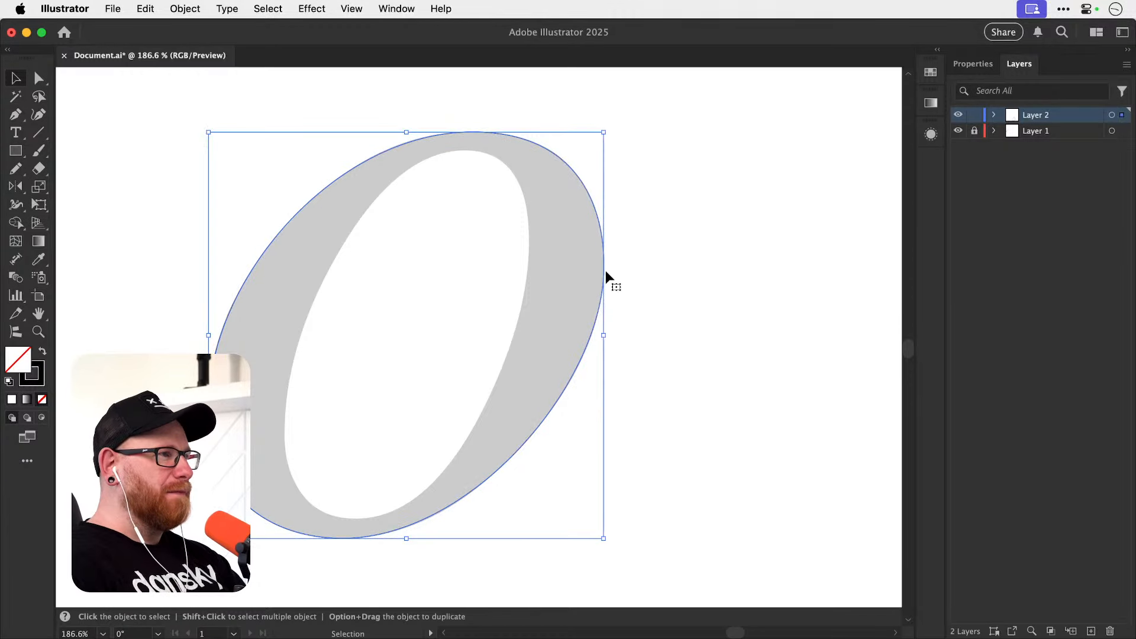
pyautogui.press('a')
pyautogui.click(486, 123)
pyautogui.click(471, 131)
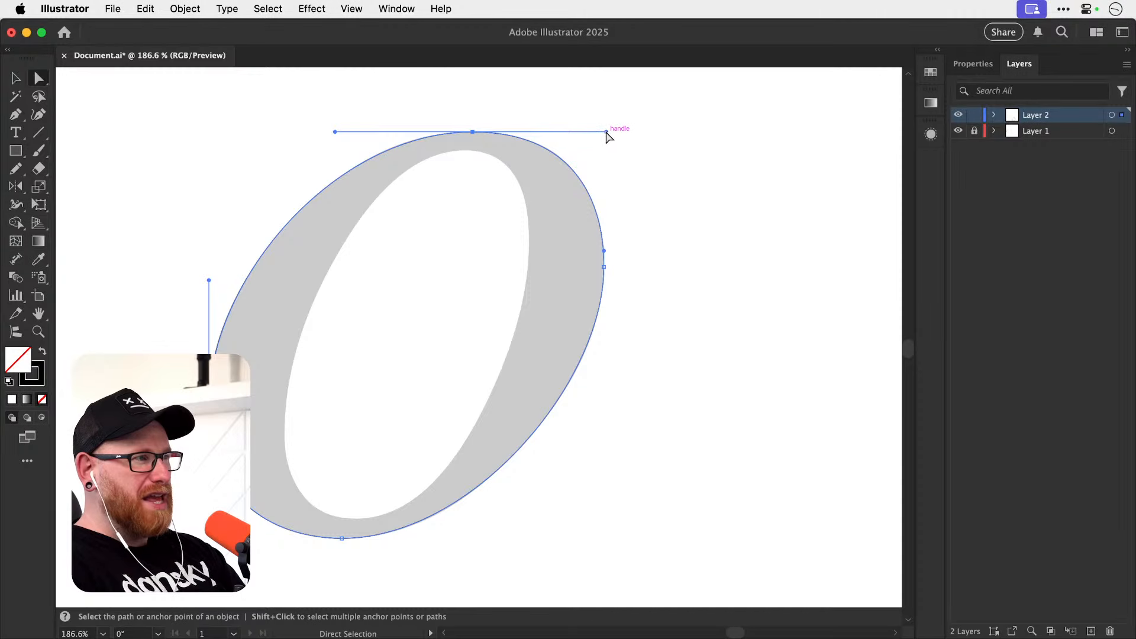
pyautogui.moveTo(606, 132); pyautogui.dragTo(604, 132)
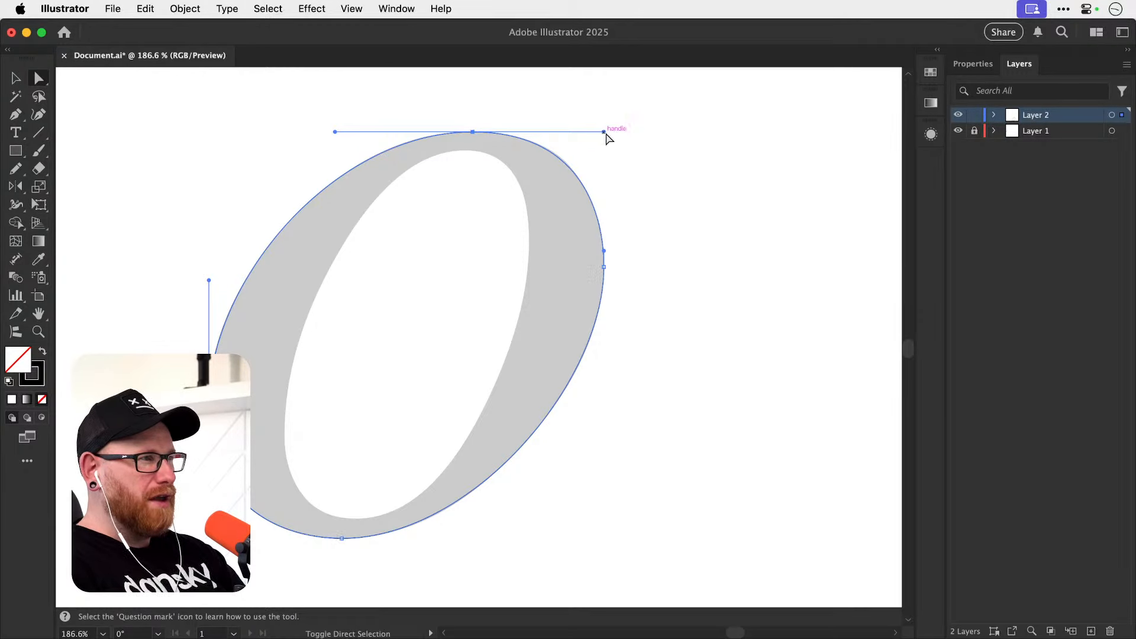
pyautogui.click(664, 173)
pyautogui.press('space')
pyautogui.moveTo(621, 265); pyautogui.dragTo(625, 300)
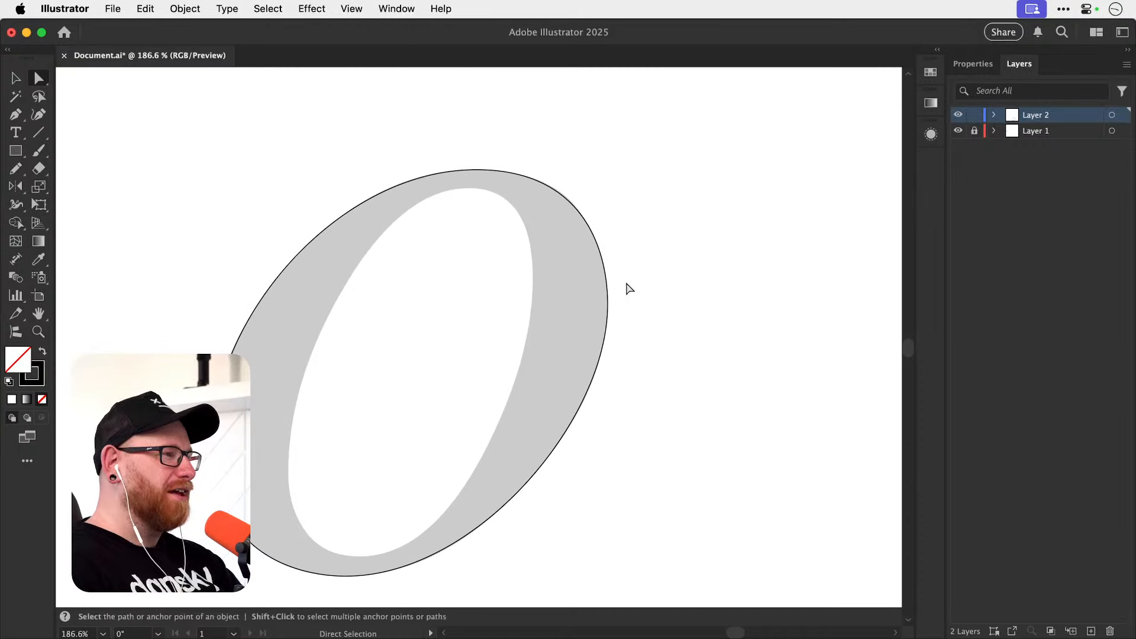
# Select the outer path's left, bottom and top anchors in turn to examine their handles.
pyautogui.press('a')
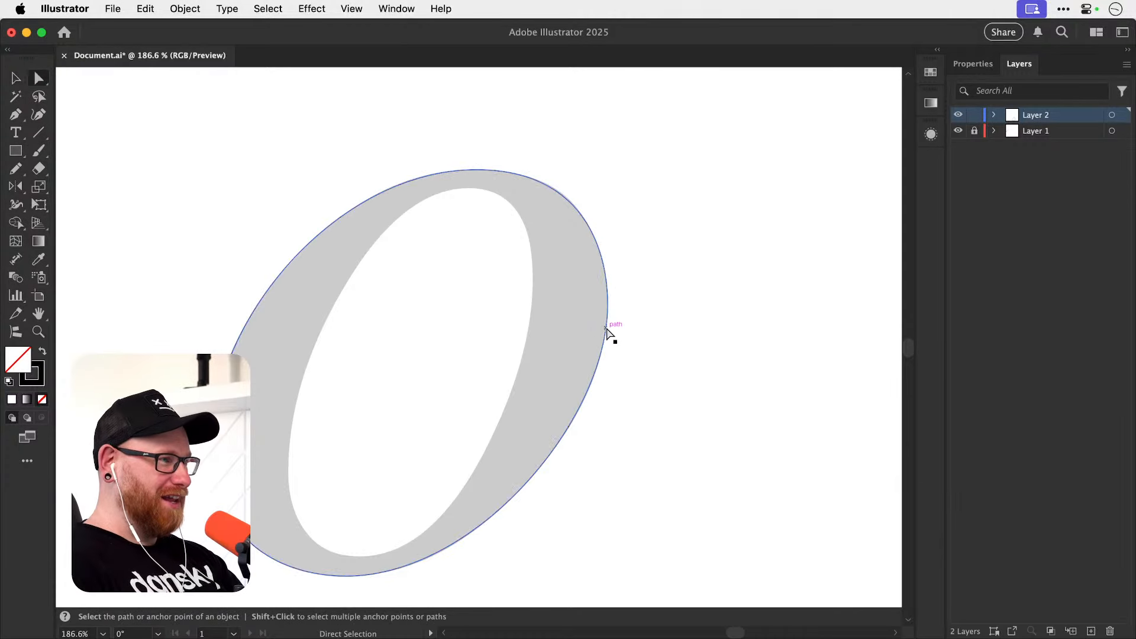
pyautogui.click(607, 326)
pyautogui.click(215, 441)
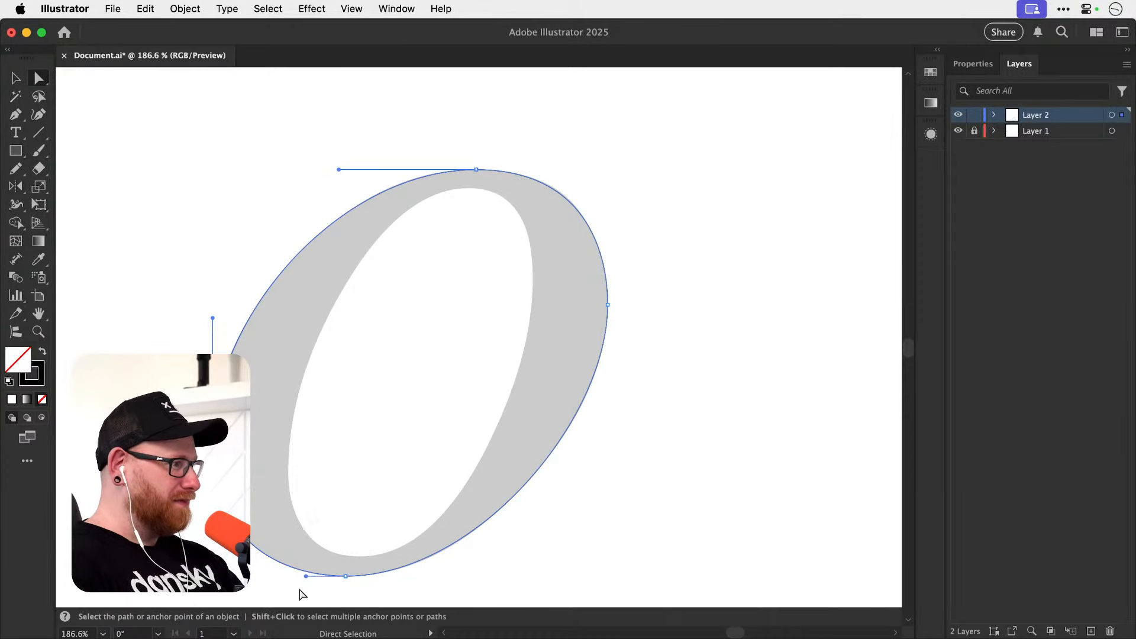
pyautogui.moveTo(328, 586); pyautogui.dragTo(374, 548)
pyautogui.moveTo(441, 154); pyautogui.dragTo(512, 212)
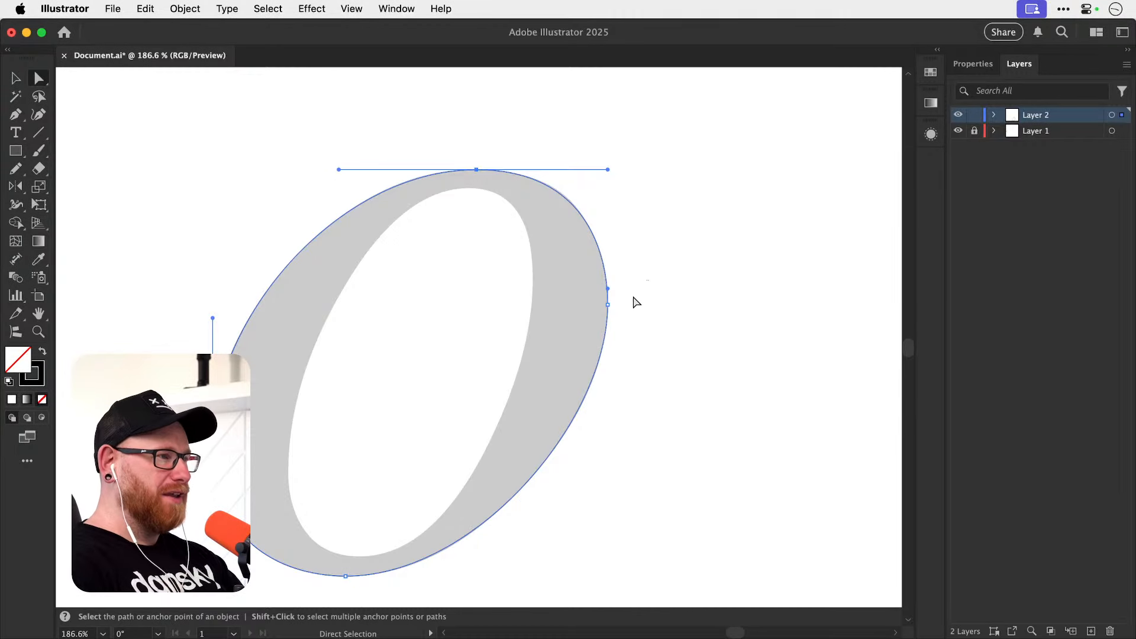
# Try pulling the outer path's top-right handle outward and slightly upward, then undo the change and deselect the path.
pyautogui.click(608, 302)
pyautogui.click(608, 169)
pyautogui.moveTo(614, 172); pyautogui.dragTo(664, 158)
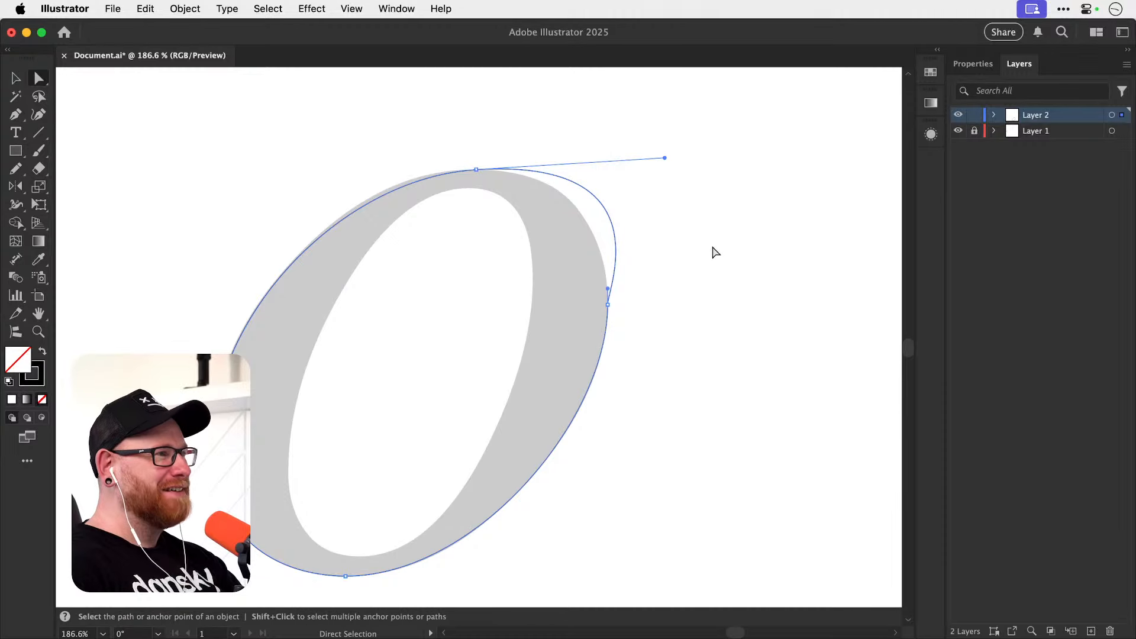
pyautogui.press('super+z')
pyautogui.press('v')
pyautogui.click(674, 217)
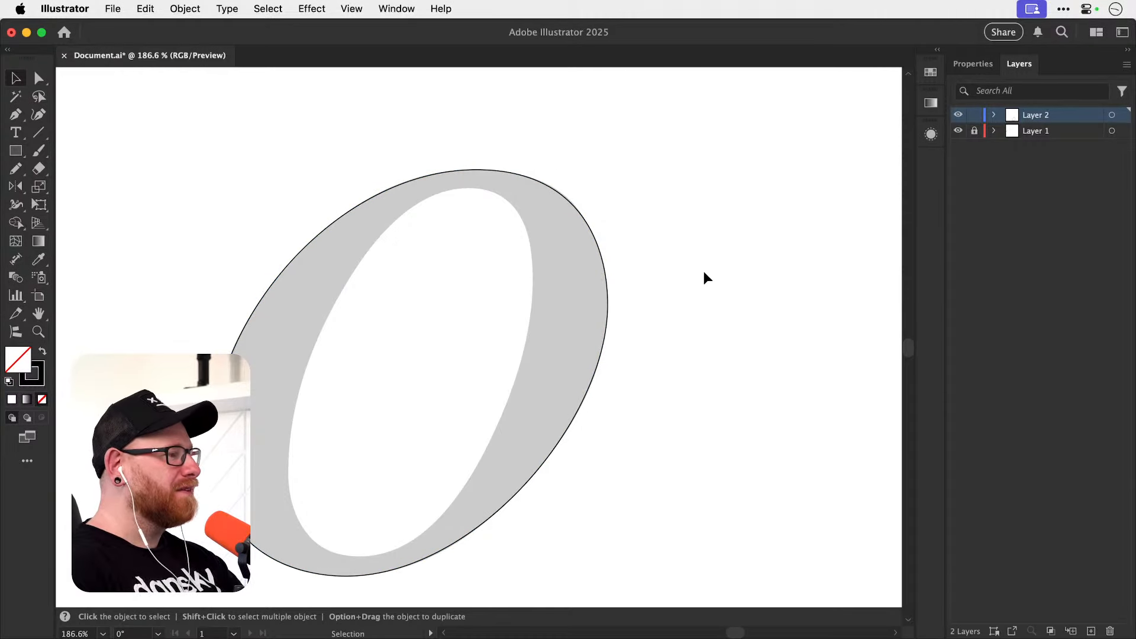
# Start a Pen path at the top of the o's inner counter and add an anchor at its lowest point with diagonal handles.
pyautogui.moveTo(547, 315); pyautogui.dragTo(557, 304)
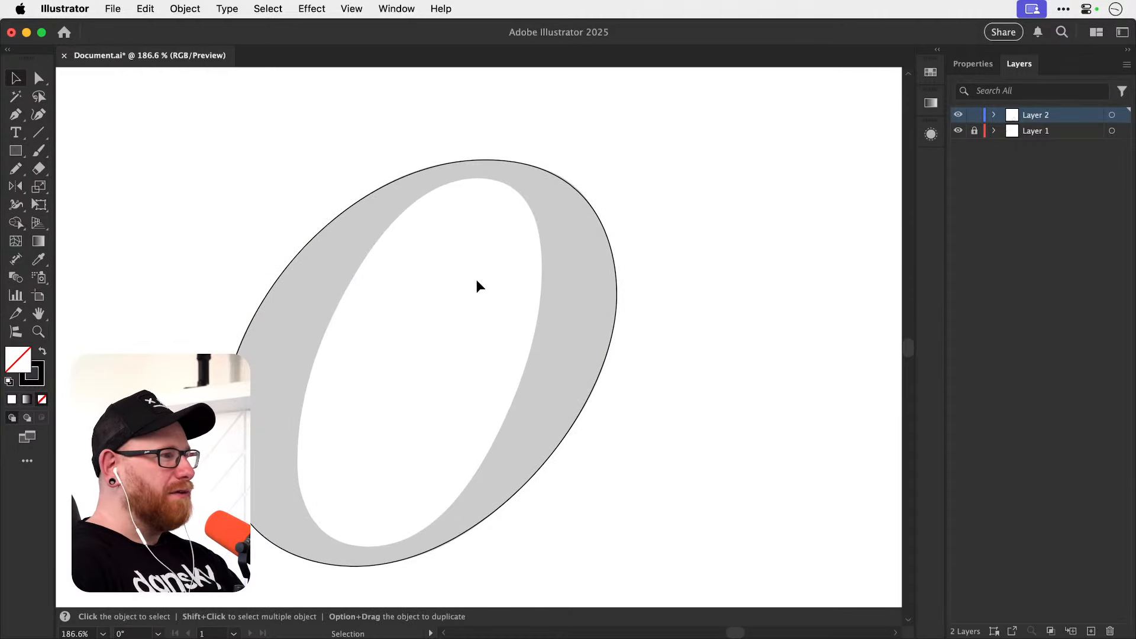
pyautogui.click(17, 119)
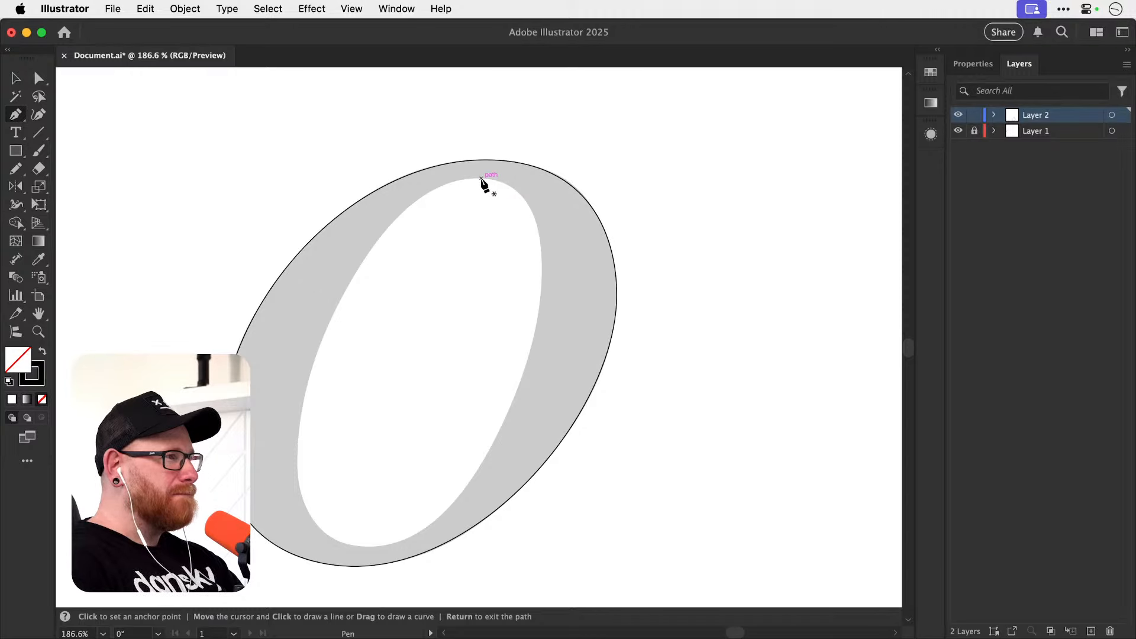
pyautogui.scroll(5, 520, 198)
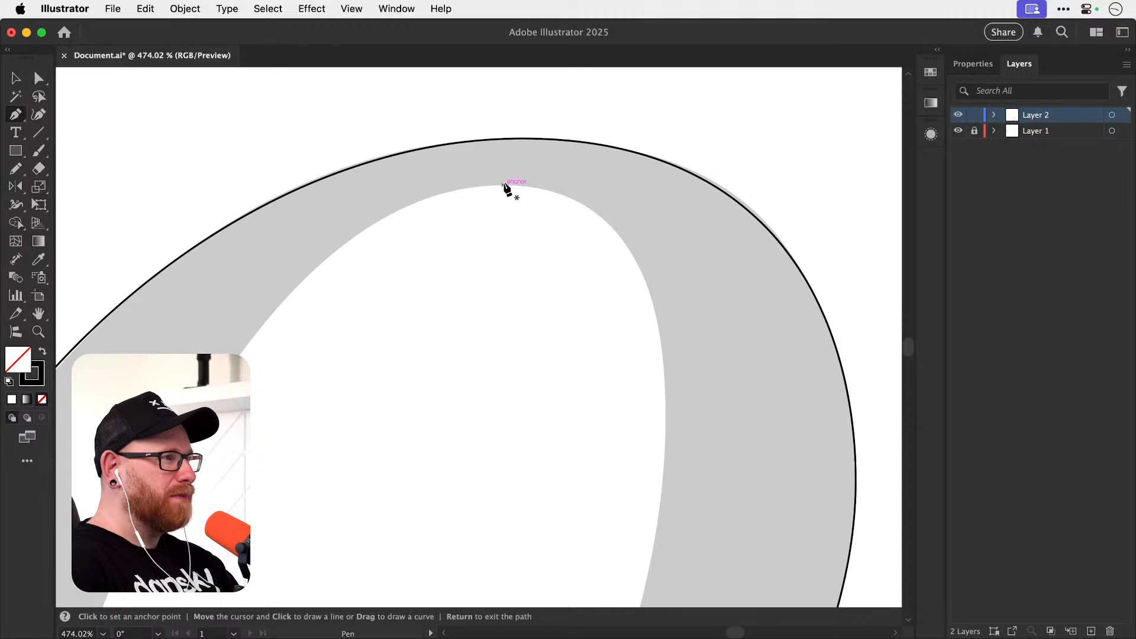
pyautogui.click(504, 185)
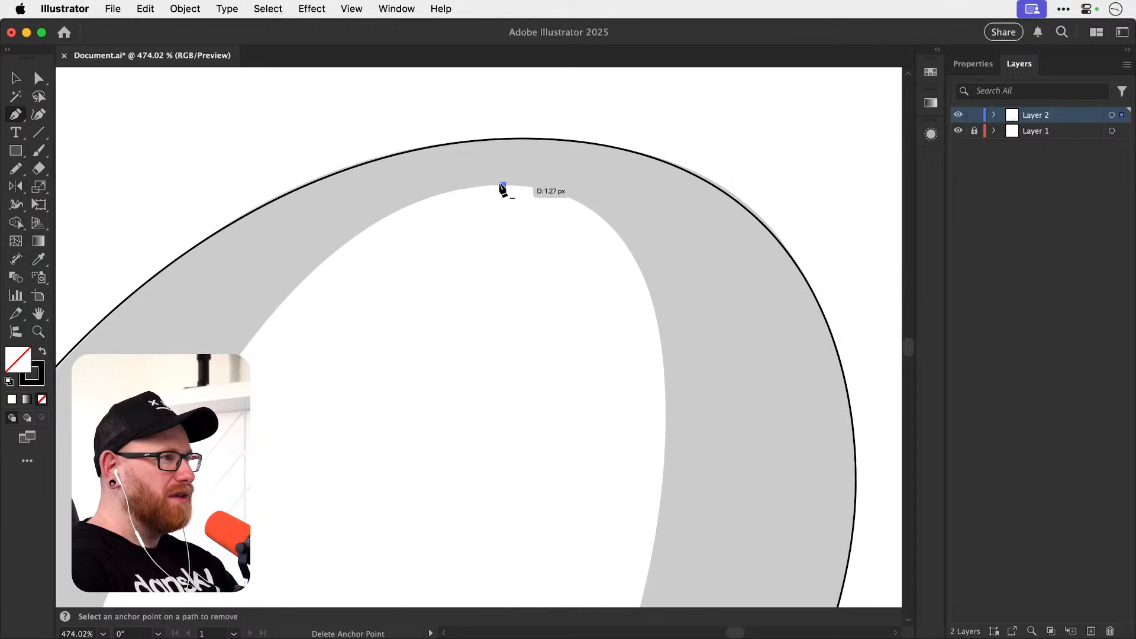
pyautogui.moveTo(520, 349); pyautogui.dragTo(525, 218)
pyautogui.moveTo(517, 307); pyautogui.dragTo(542, 145)
pyautogui.moveTo(503, 402); pyautogui.dragTo(533, 201)
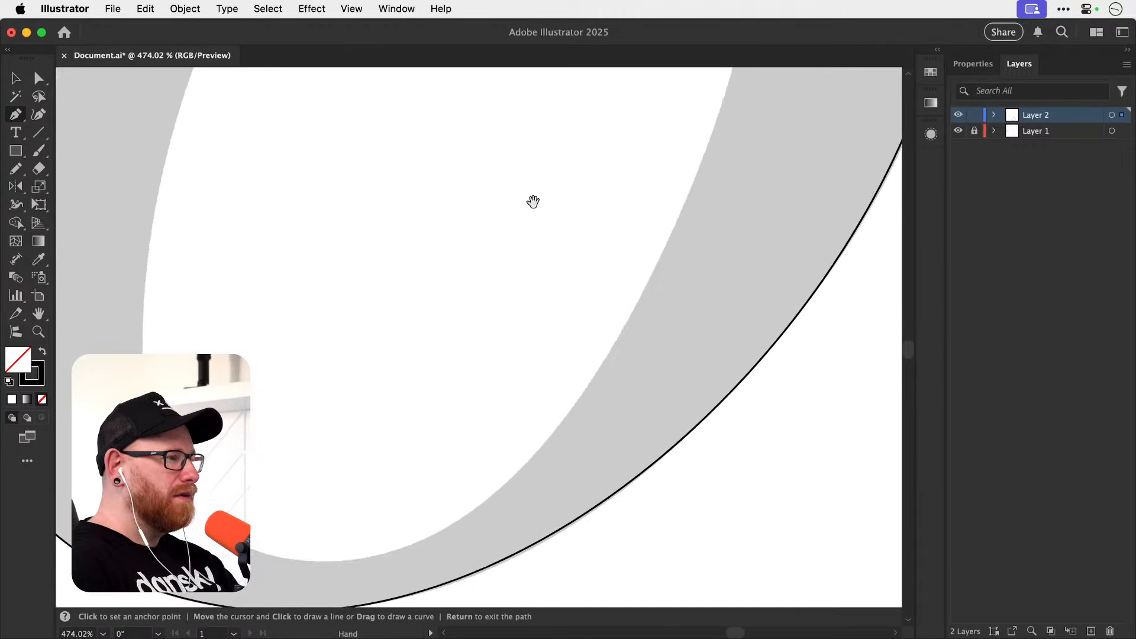
pyautogui.moveTo(474, 366); pyautogui.dragTo(536, 187)
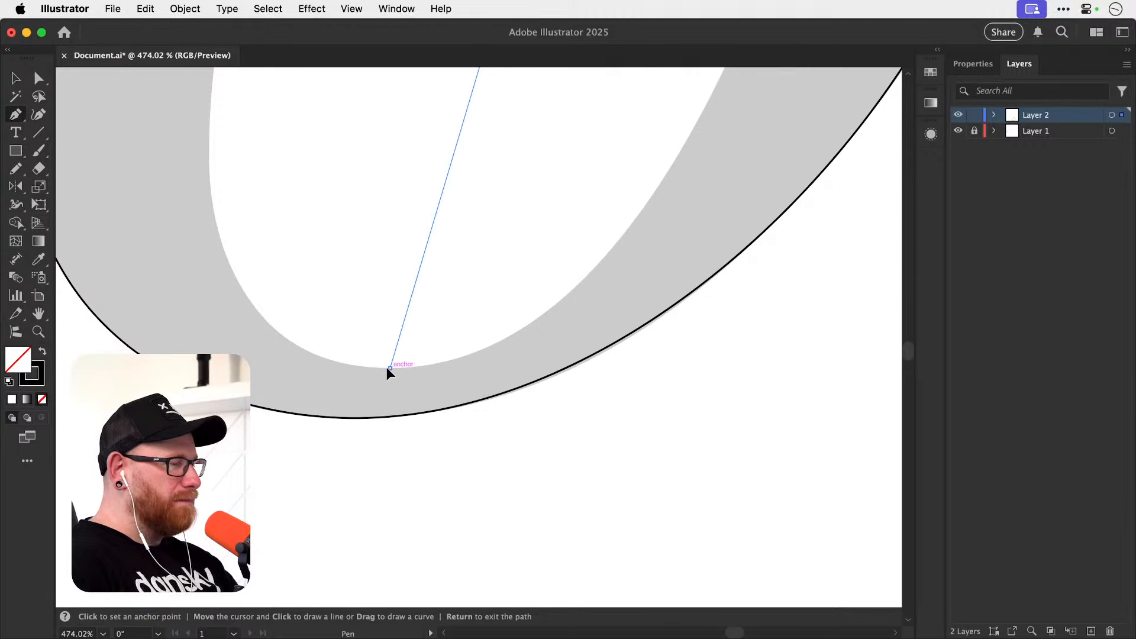
pyautogui.moveTo(388, 367)
pyautogui.mouseDown()
pyautogui.moveTo(320, 440)
pyautogui.moveTo(200, 531)
pyautogui.mouseUp()
# Extend the inner path's bottom anchor handle up and outward to bow the segment toward the counter's right edge.
pyautogui.press('super+minus')
pyautogui.press('super+minus')
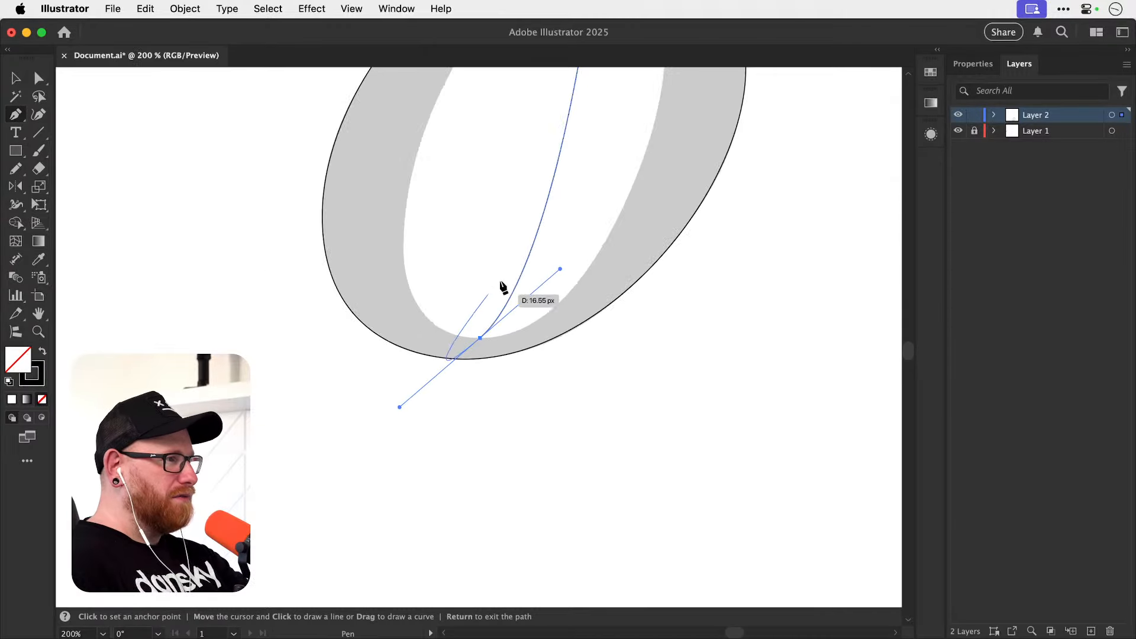
pyautogui.press('super+minus')
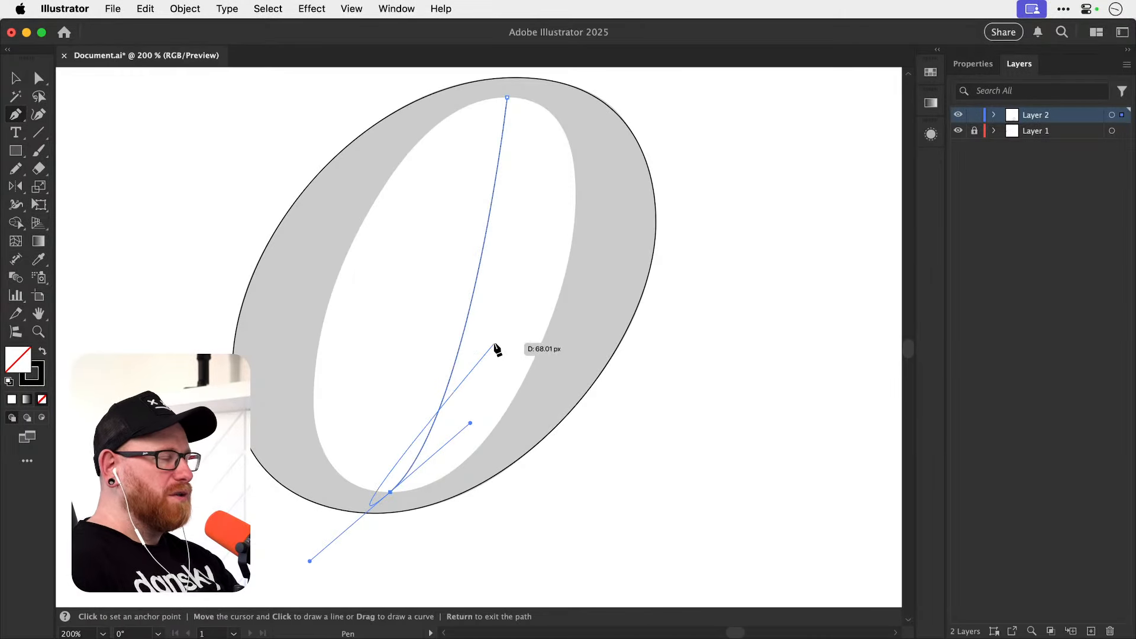
pyautogui.press('a')
pyautogui.moveTo(471, 423); pyautogui.dragTo(666, 326)
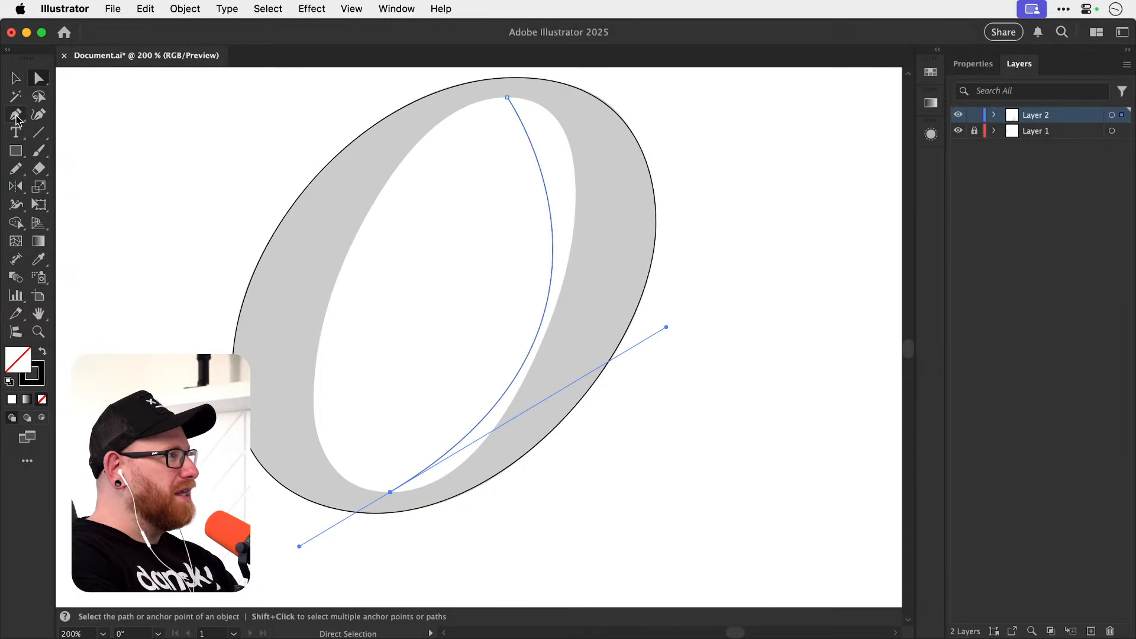
# Bend the inner segment outward with the Anchor Point tool, then swing the bottom anchor's handle down to nearly horizontal.
pyautogui.moveTo(16, 118); pyautogui.dragTo(65, 165)
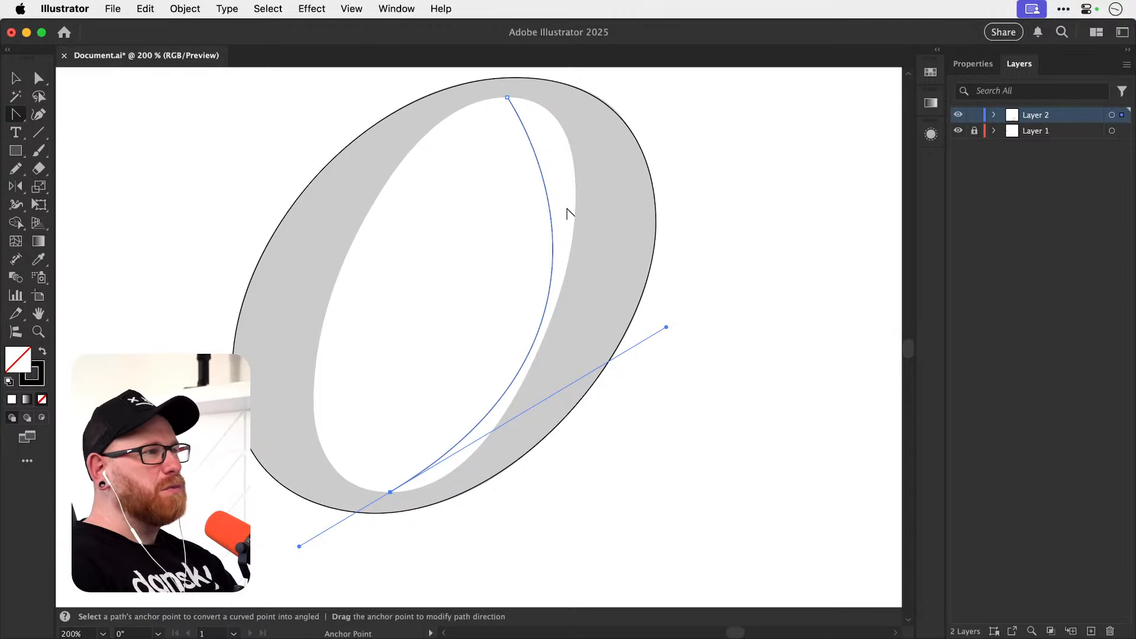
pyautogui.moveTo(548, 211); pyautogui.dragTo(579, 200)
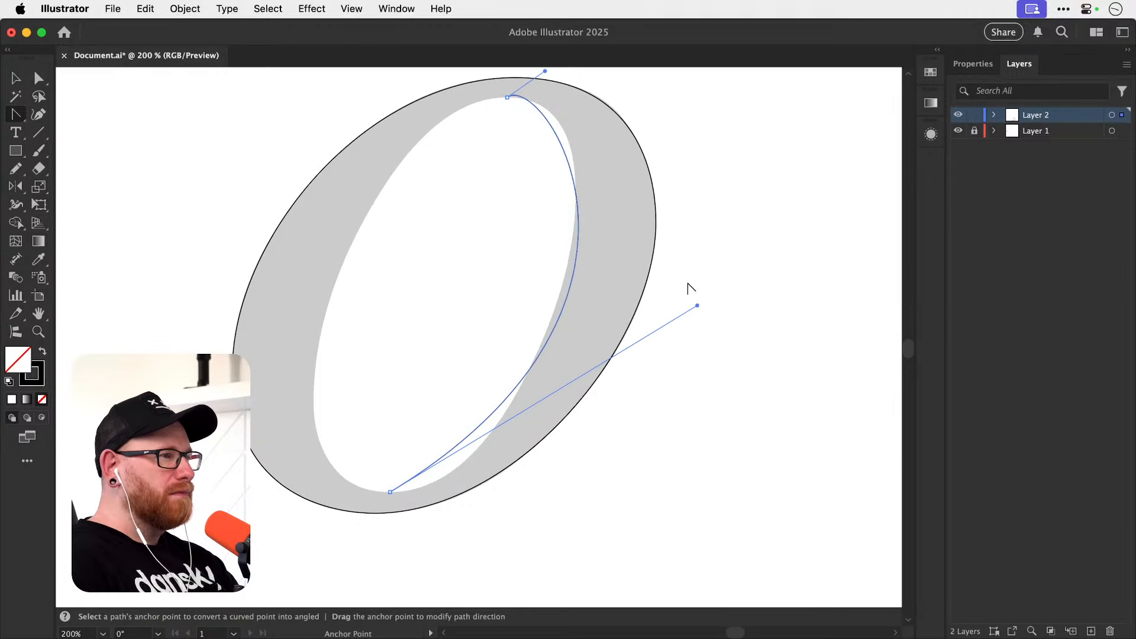
pyautogui.moveTo(697, 305); pyautogui.dragTo(591, 473)
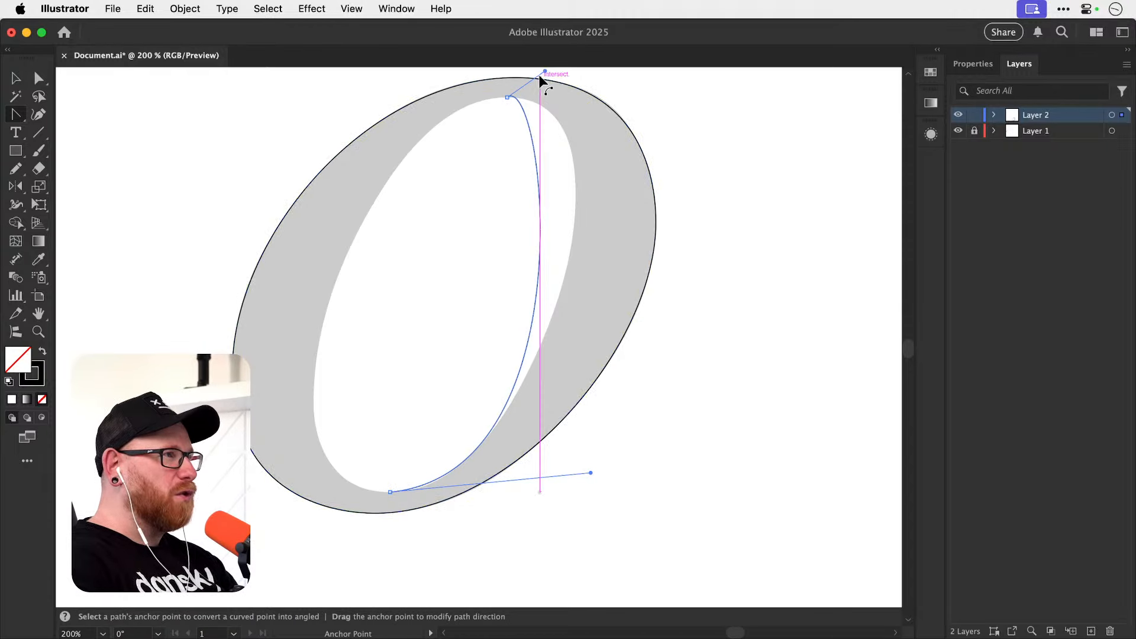
# Try lowering the inner path's top anchor handle and extending it slightly outward, then undo the change.
pyautogui.moveTo(544, 71); pyautogui.dragTo(552, 89)
pyautogui.press('space')
pyautogui.moveTo(607, 291); pyautogui.dragTo(569, 192)
pyautogui.press('super+z')
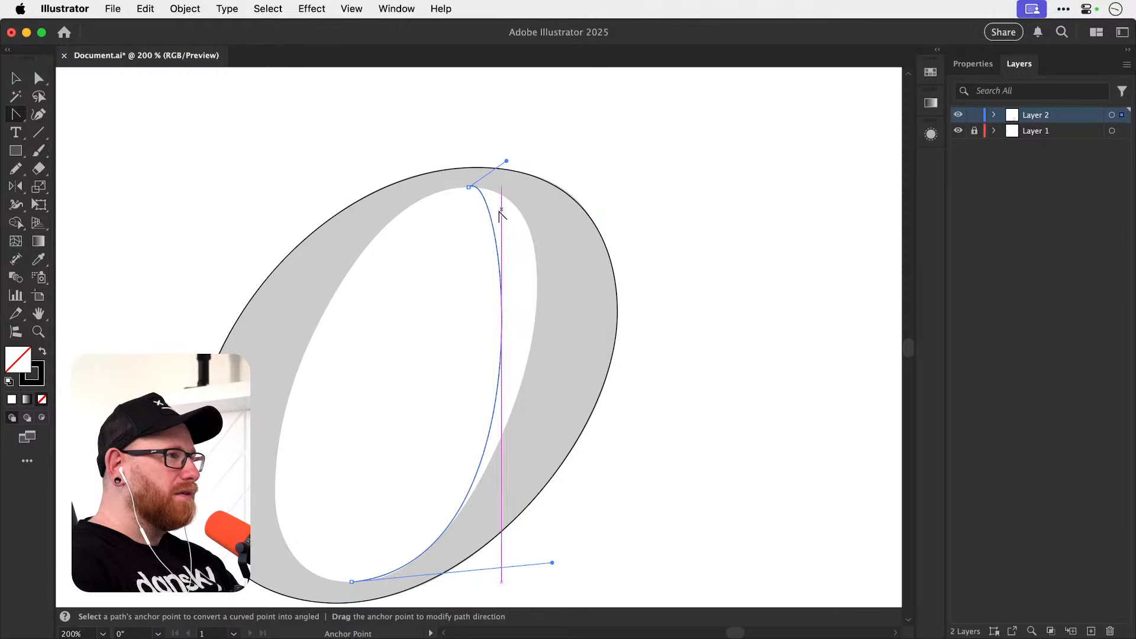
# Bend the upper part of the inner segment outward to the counter's edge, then shorten the bottom anchor's handle.
pyautogui.moveTo(500, 207); pyautogui.dragTo(525, 224)
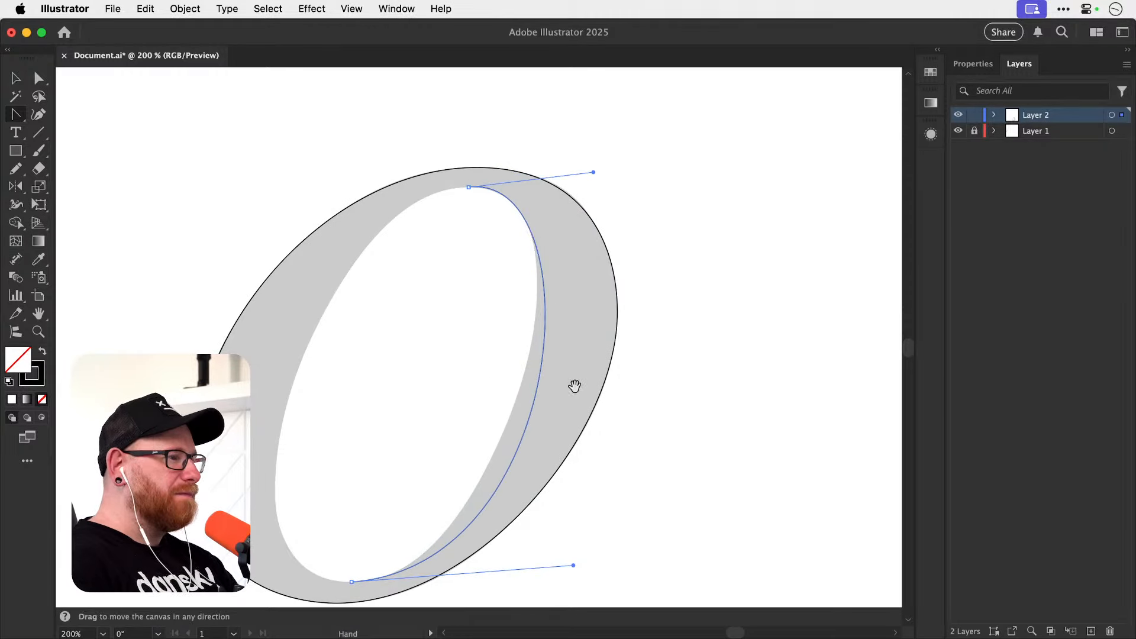
pyautogui.scroll(-3, 591, 426)
pyautogui.press('a')
pyautogui.moveTo(562, 490); pyautogui.dragTo(510, 500)
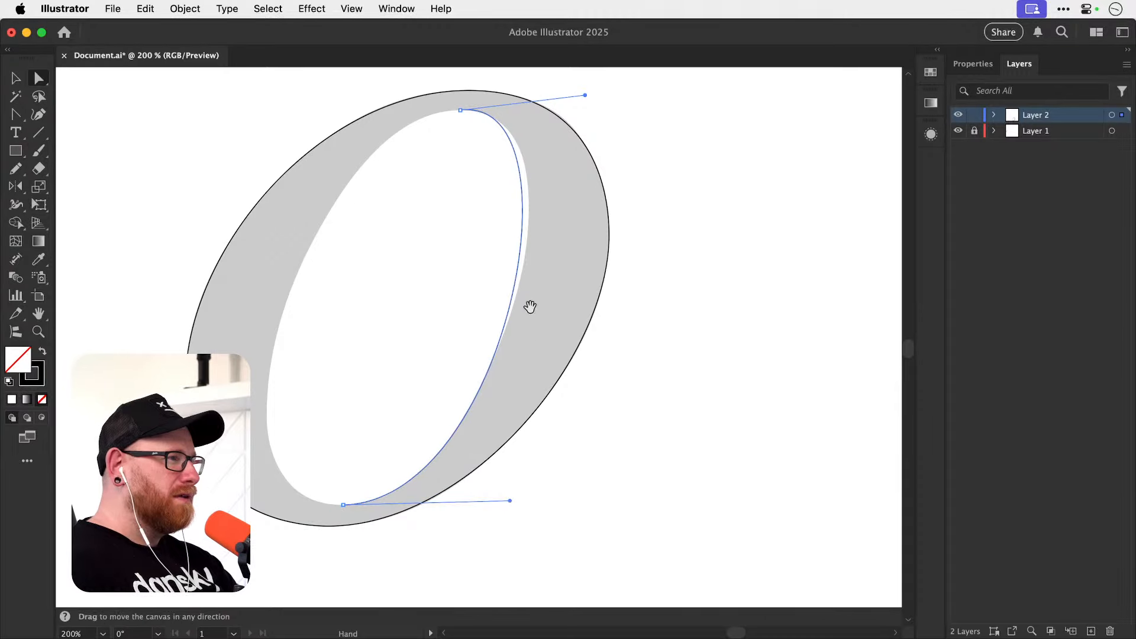
# Lengthen and lower the inner path's top handle, and level the bottom handle to follow the counter's right edge.
pyautogui.scroll(2, 525, 278)
pyautogui.moveTo(584, 133); pyautogui.dragTo(598, 134)
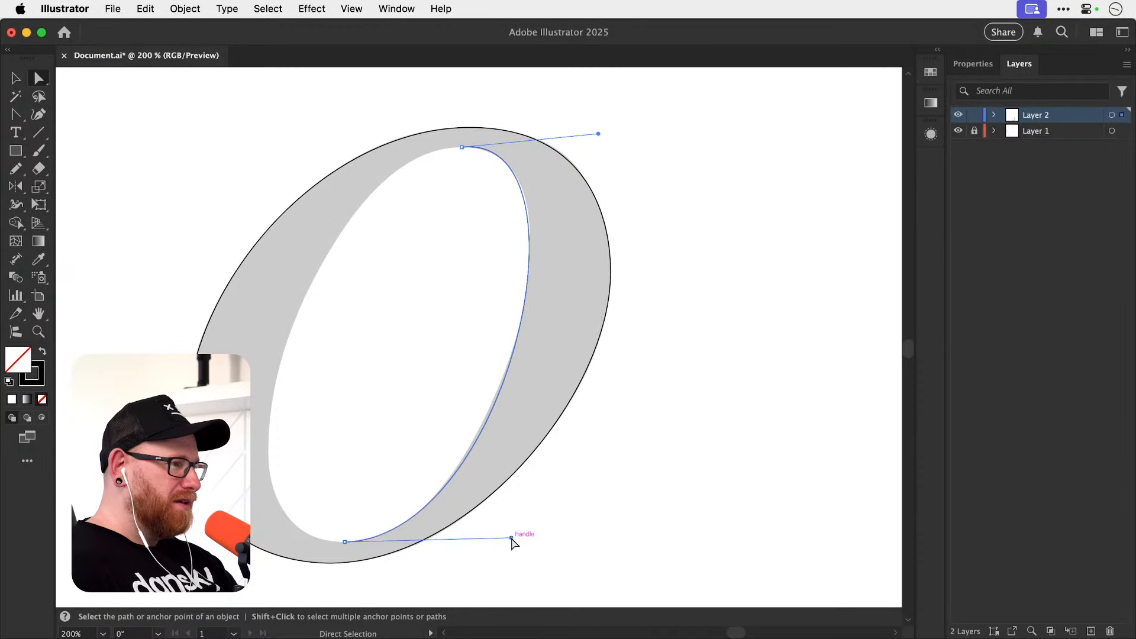
pyautogui.moveTo(512, 539); pyautogui.dragTo(508, 534)
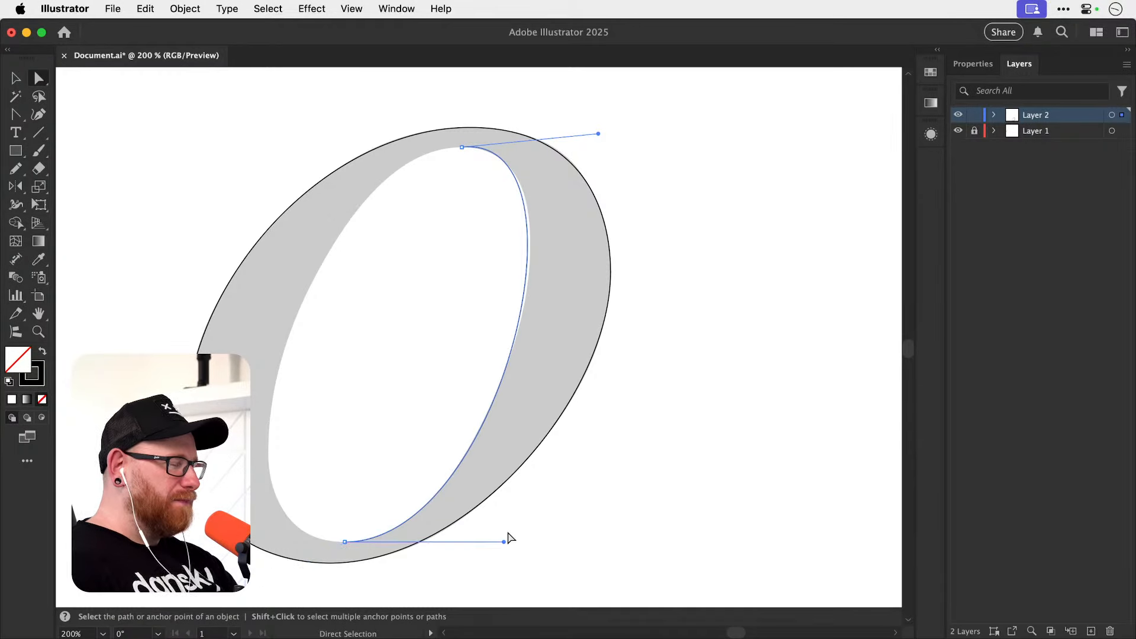
pyautogui.moveTo(598, 133); pyautogui.dragTo(603, 138)
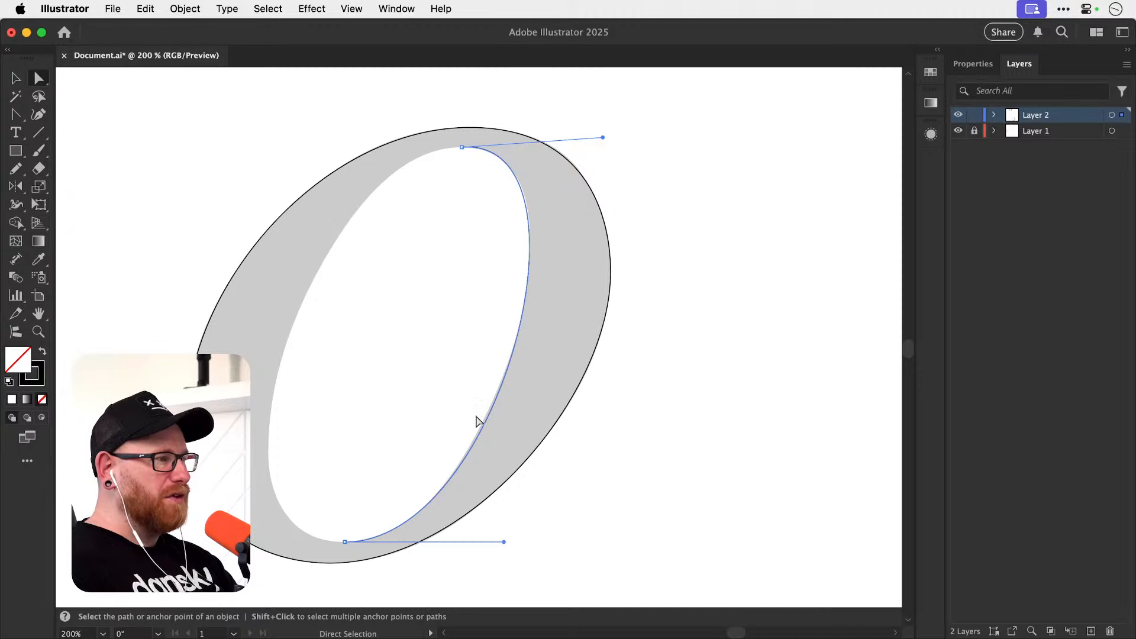
# Bend the lower inner segment slightly inward with the Anchor Point tool, then make both the top and bottom handles horizontal.
pyautogui.hotkey('shift', 'c')
pyautogui.moveTo(489, 413); pyautogui.dragTo(485, 417)
pyautogui.press('a')
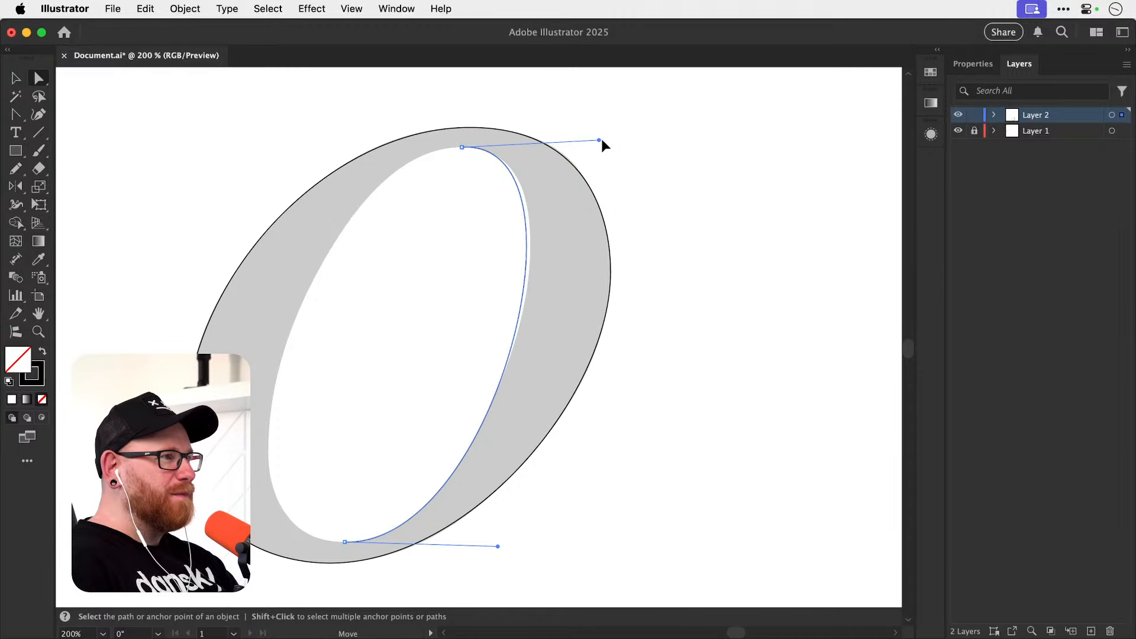
pyautogui.moveTo(601, 140); pyautogui.dragTo(605, 147)
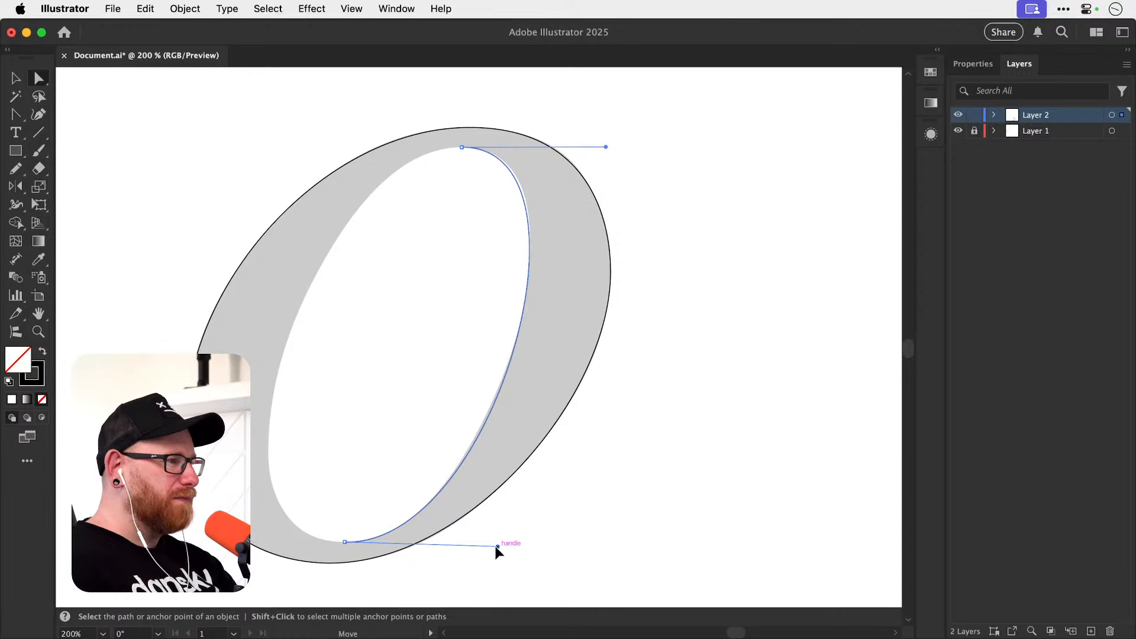
pyautogui.moveTo(496, 546); pyautogui.dragTo(494, 542)
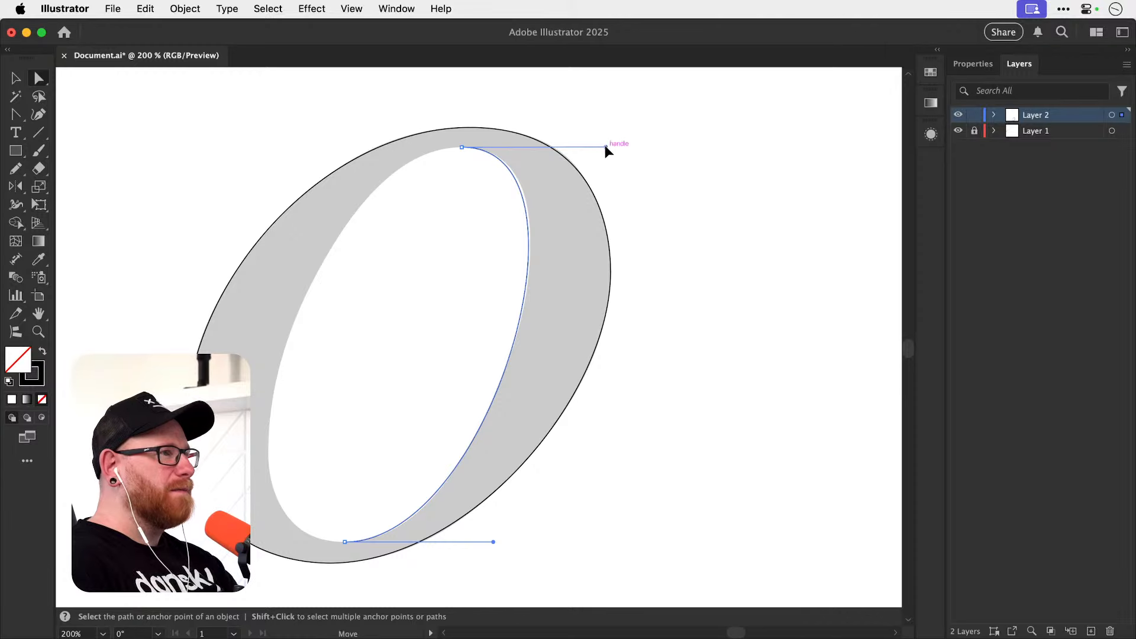
# Lengthen the inner path's top handle slightly, then continue the path from its bottom anchor and close it at the top anchor.
pyautogui.moveTo(606, 147); pyautogui.dragTo(610, 146)
pyautogui.moveTo(523, 321); pyautogui.dragTo(569, 310)
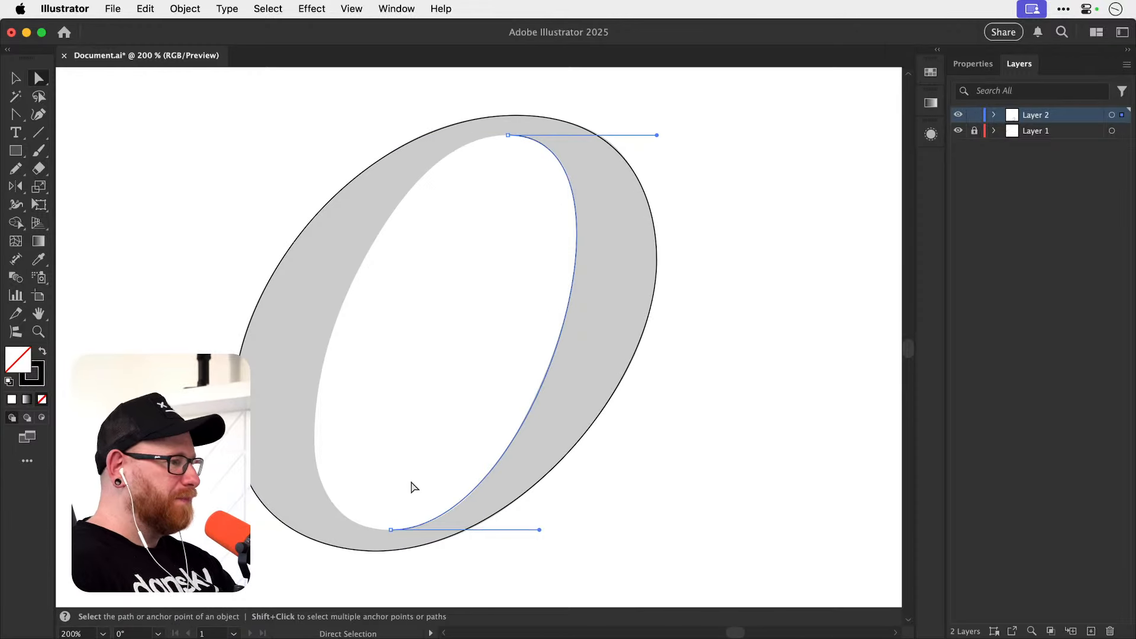
pyautogui.press('p')
pyautogui.moveTo(390, 529); pyautogui.dragTo(354, 530)
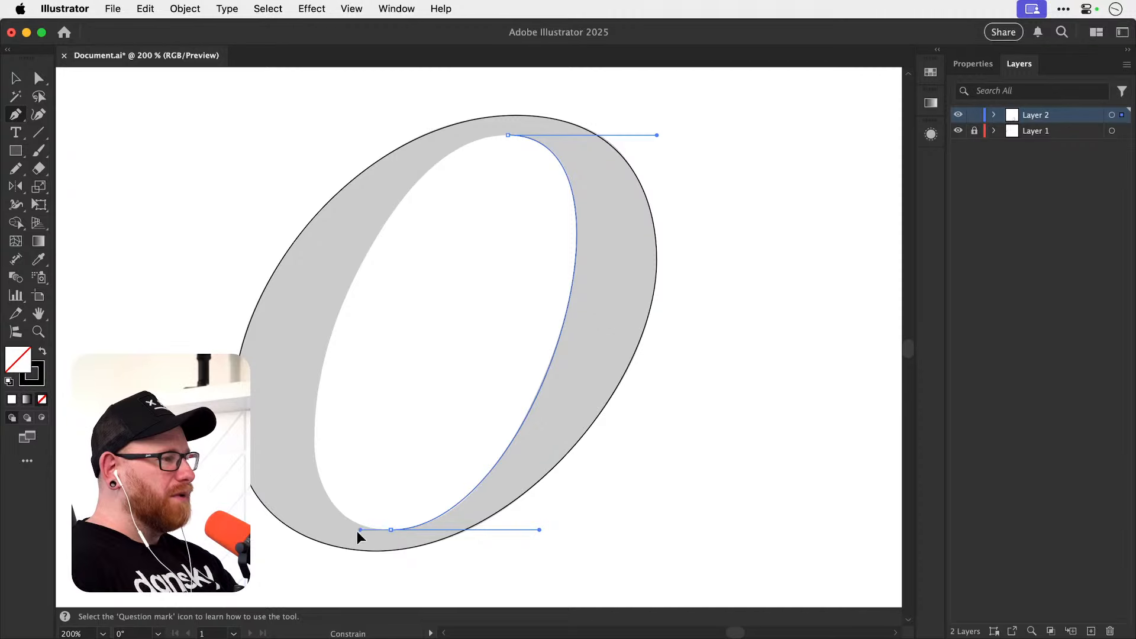
pyautogui.moveTo(507, 135); pyautogui.dragTo(651, 118)
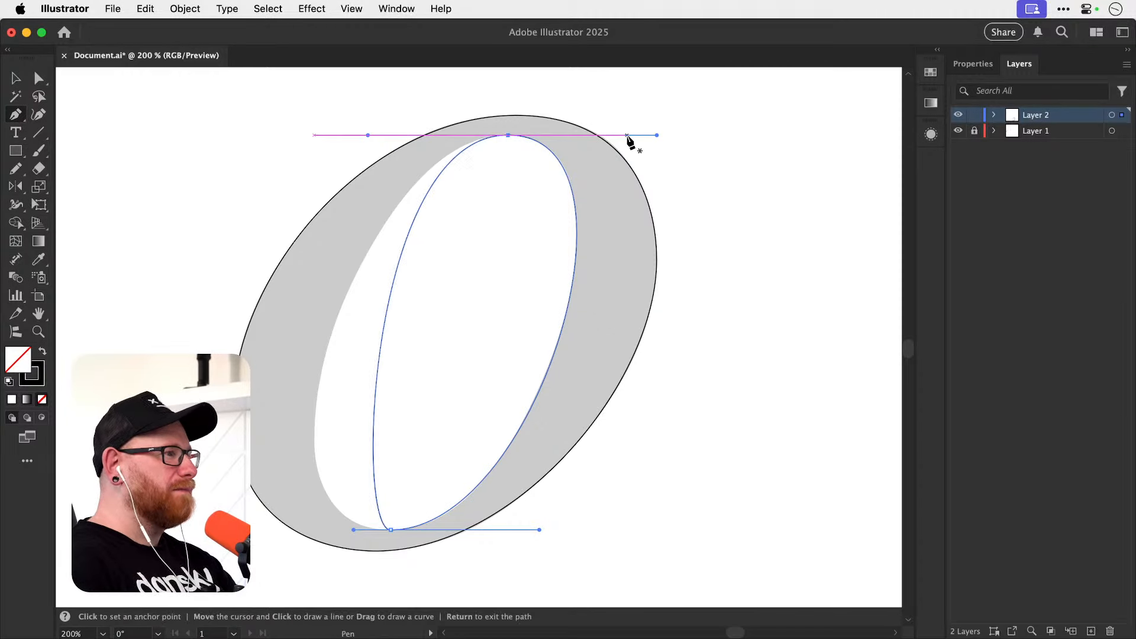
# Extend the bottom anchor's new handle and bend the closing segment outward to the counter's left edge with the Anchor Point tool.
pyautogui.press('a')
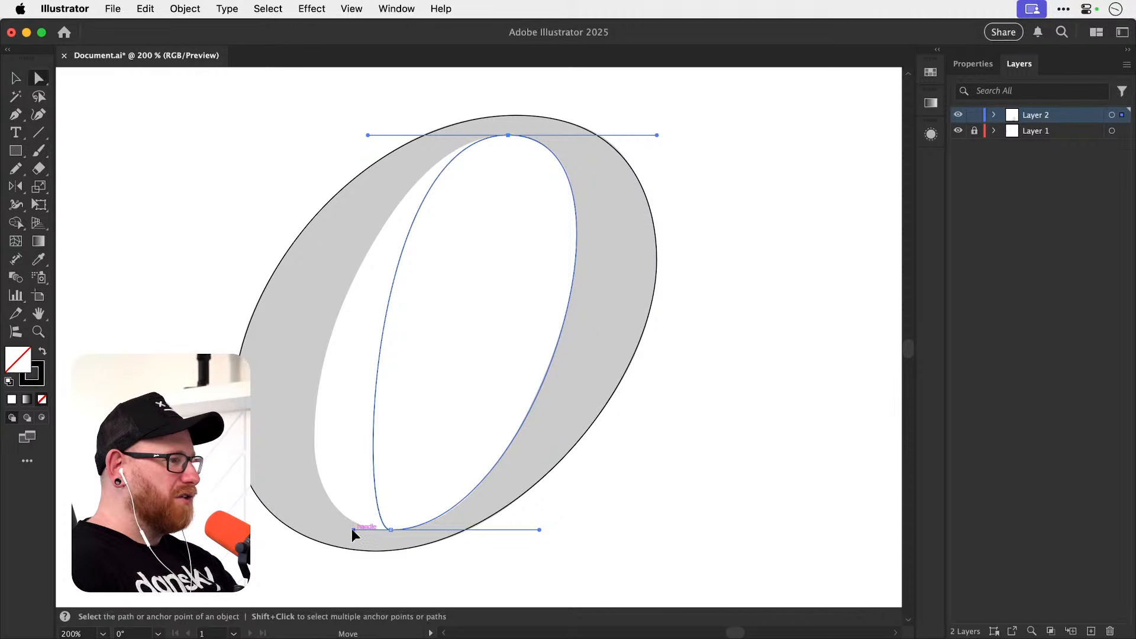
pyautogui.moveTo(353, 529); pyautogui.dragTo(308, 529)
pyautogui.hotkey('shift', 'c')
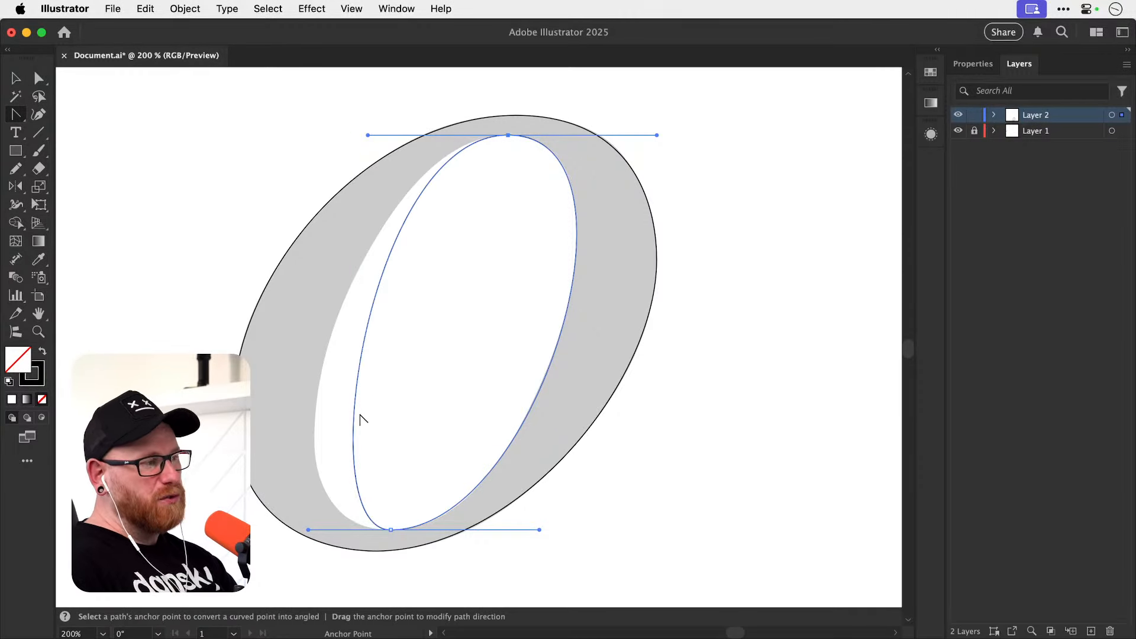
pyautogui.moveTo(354, 422); pyautogui.dragTo(320, 418)
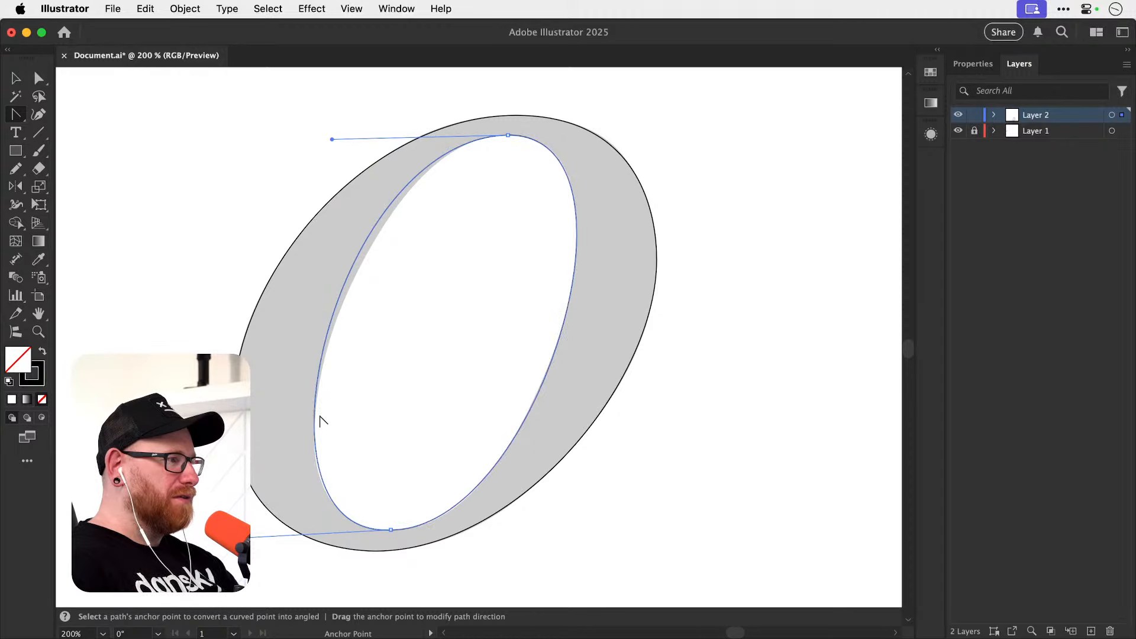
# Shorten and level the top anchor's left handle, extend the bottom one, and bend the left segment slightly to fit the counter.
pyautogui.press('a')
pyautogui.moveTo(332, 139); pyautogui.dragTo(351, 135)
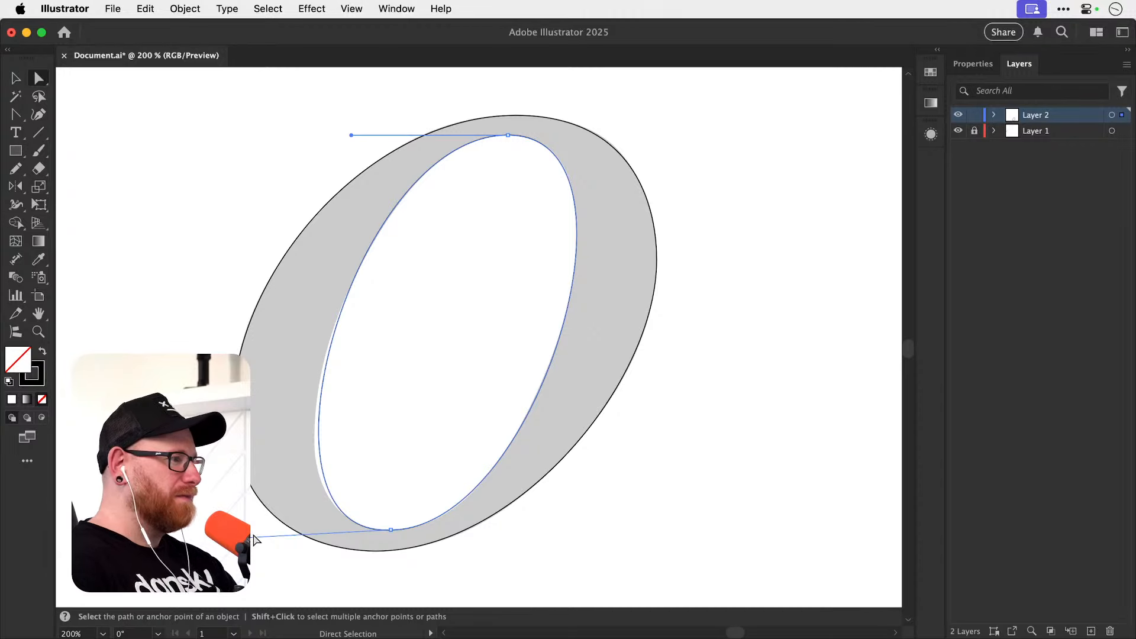
pyautogui.moveTo(238, 538); pyautogui.dragTo(228, 533)
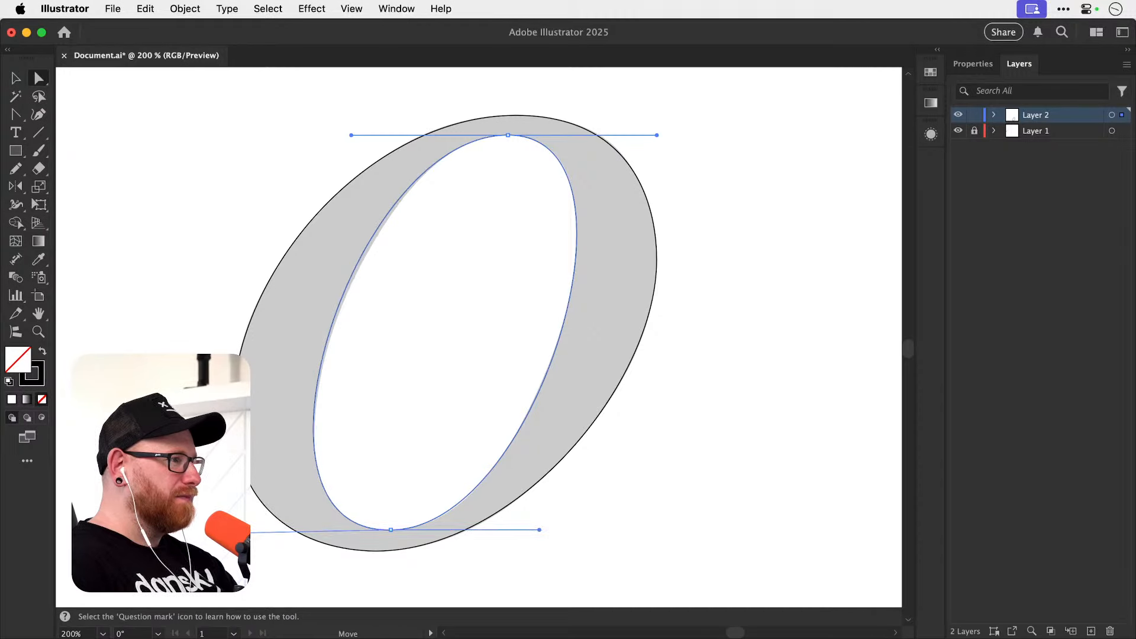
pyautogui.hotkey('shift', 'c')
pyautogui.click(347, 289)
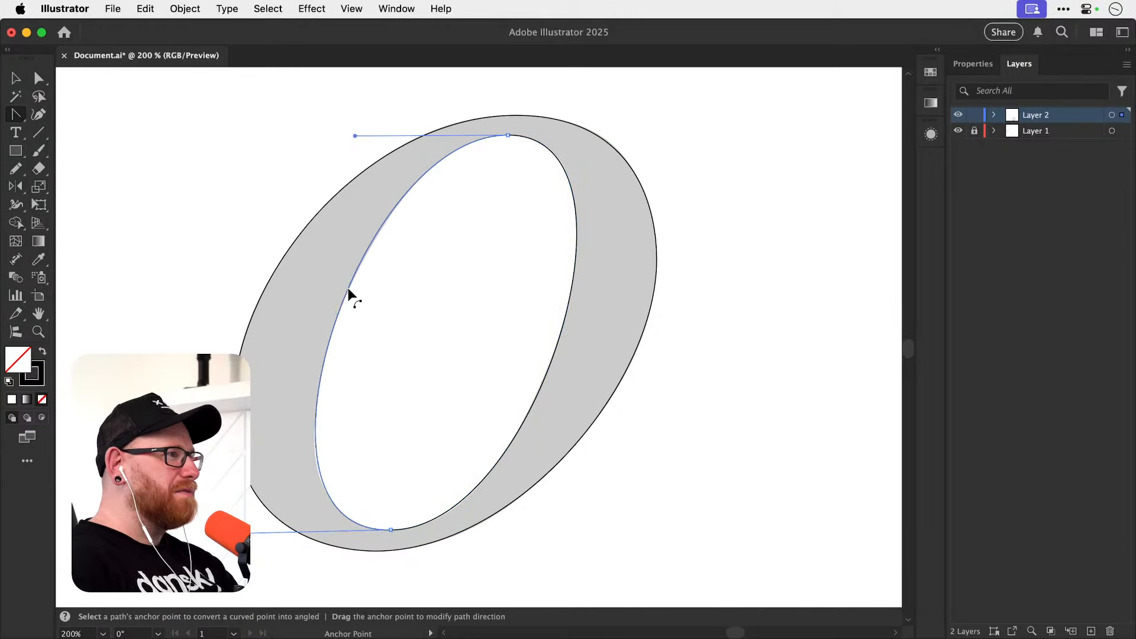
pyautogui.moveTo(349, 289); pyautogui.dragTo(348, 287)
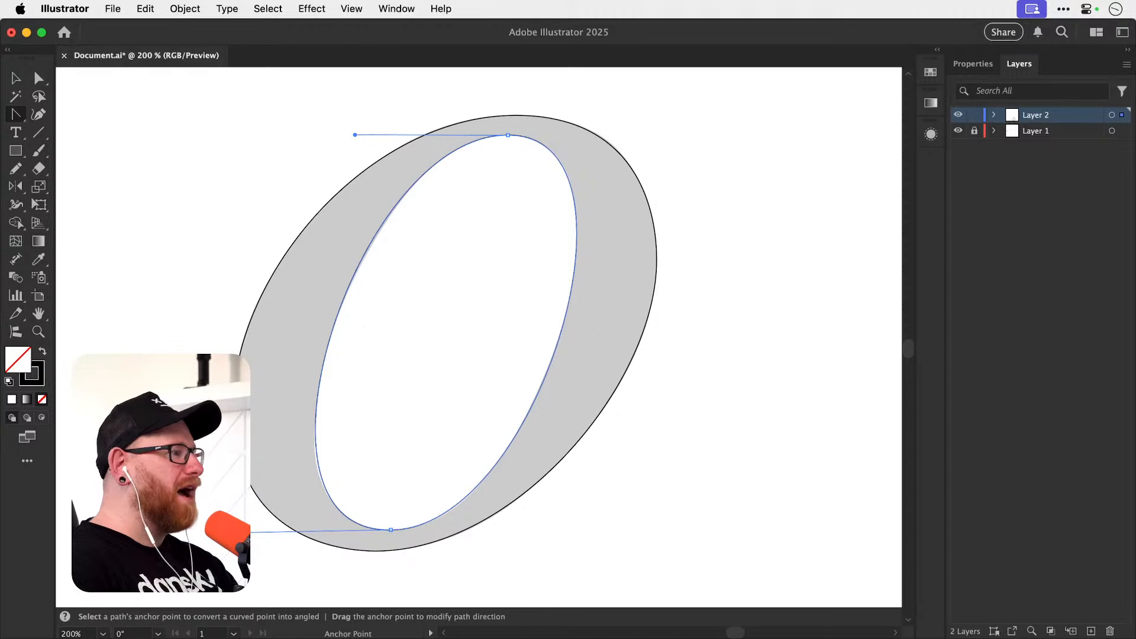
# Make the bottom anchor's left handle horizontal and shorten the top anchor's left handle slightly.
pyautogui.press('a')
pyautogui.moveTo(229, 532); pyautogui.dragTo(226, 530)
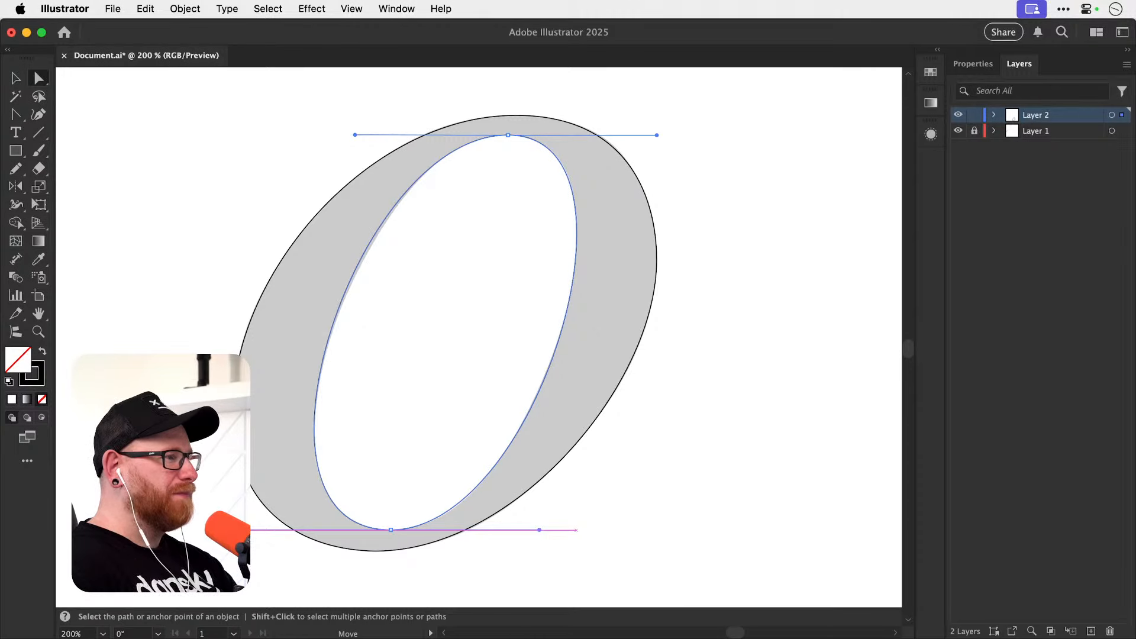
pyautogui.hotkey('shift', 'c')
pyautogui.press('a')
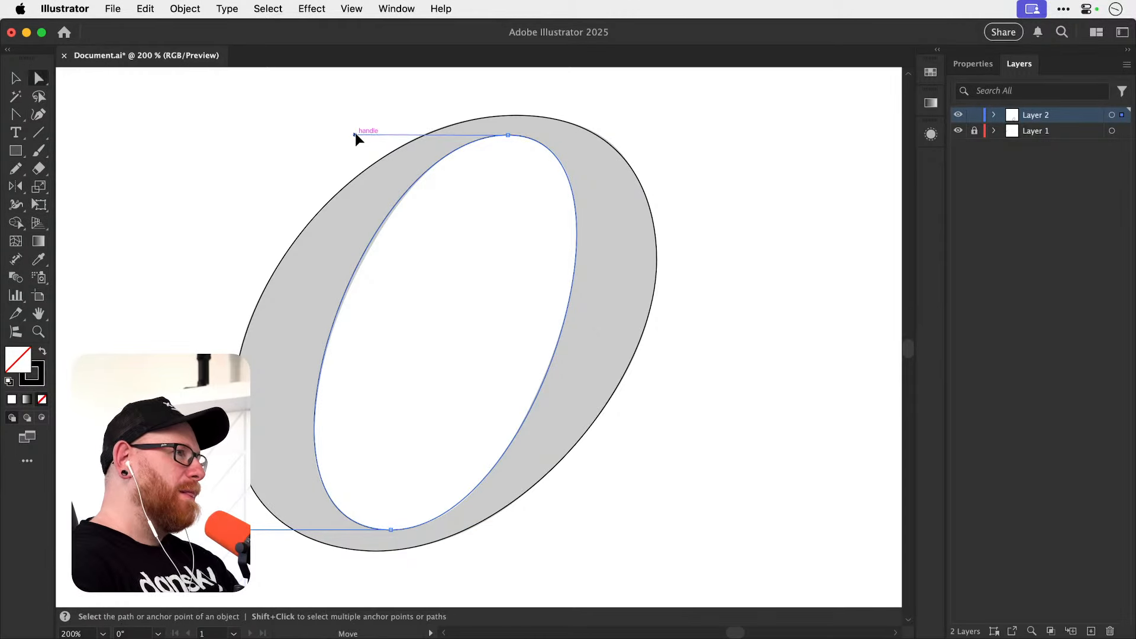
pyautogui.moveTo(355, 135); pyautogui.dragTo(359, 136)
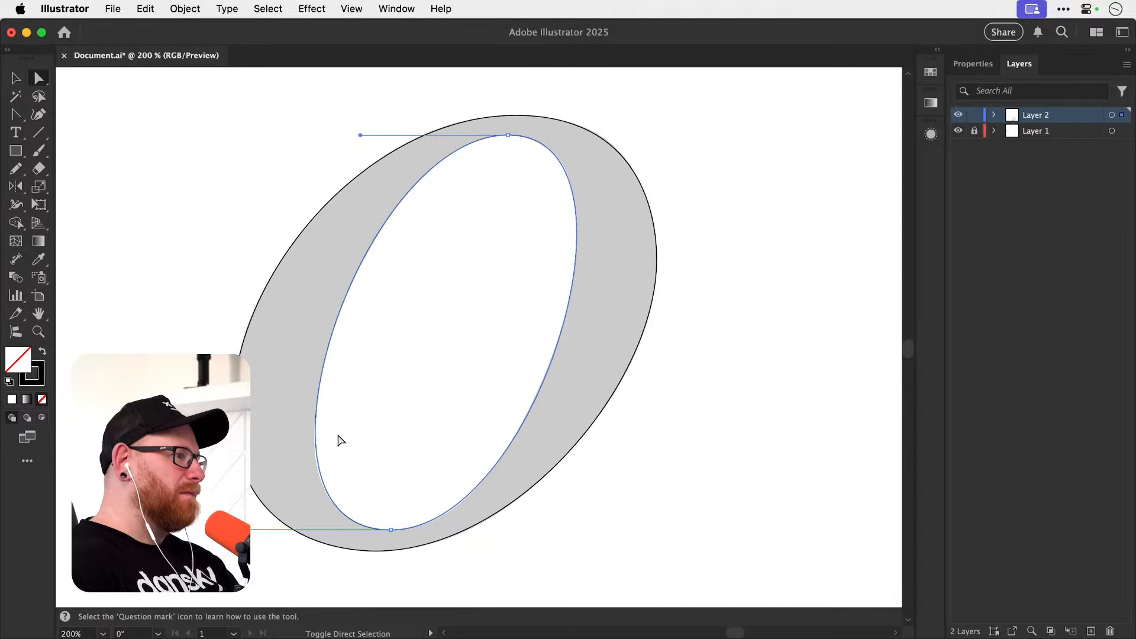
# Bend the lower left inner segment slightly outward to the counter's edge, then level the top handle and deselect the path.
pyautogui.hotkey('shift', 'c')
pyautogui.moveTo(317, 441); pyautogui.dragTo(314, 445)
pyautogui.press('a')
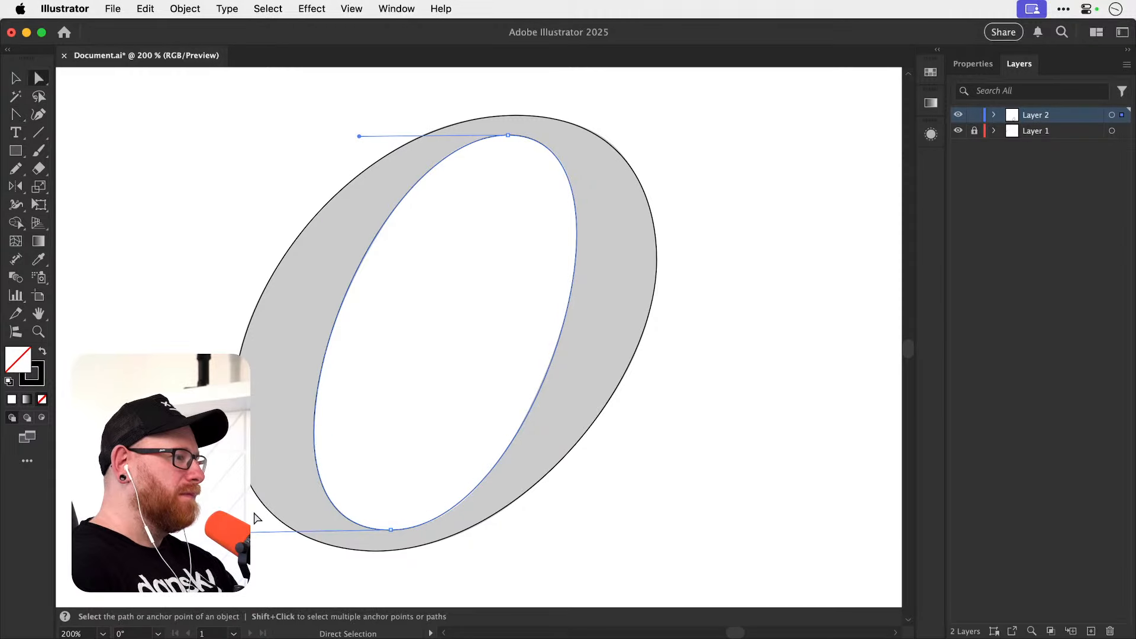
pyautogui.moveTo(359, 137); pyautogui.dragTo(361, 136)
pyautogui.press('v')
pyautogui.click(735, 197)
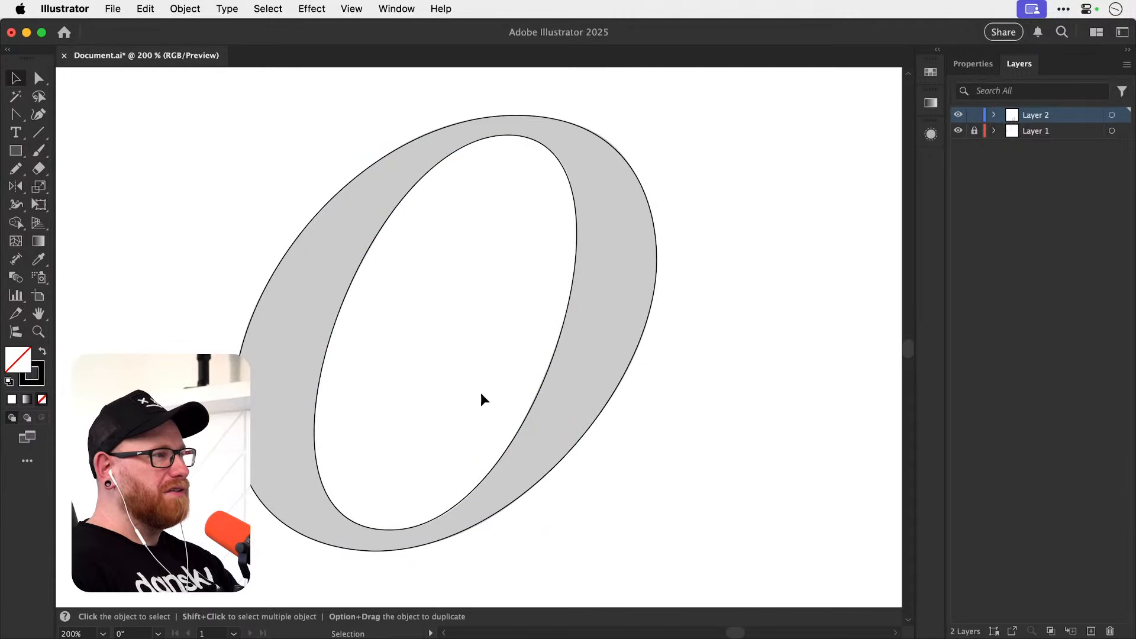
pyautogui.click(562, 321)
pyautogui.press('a')
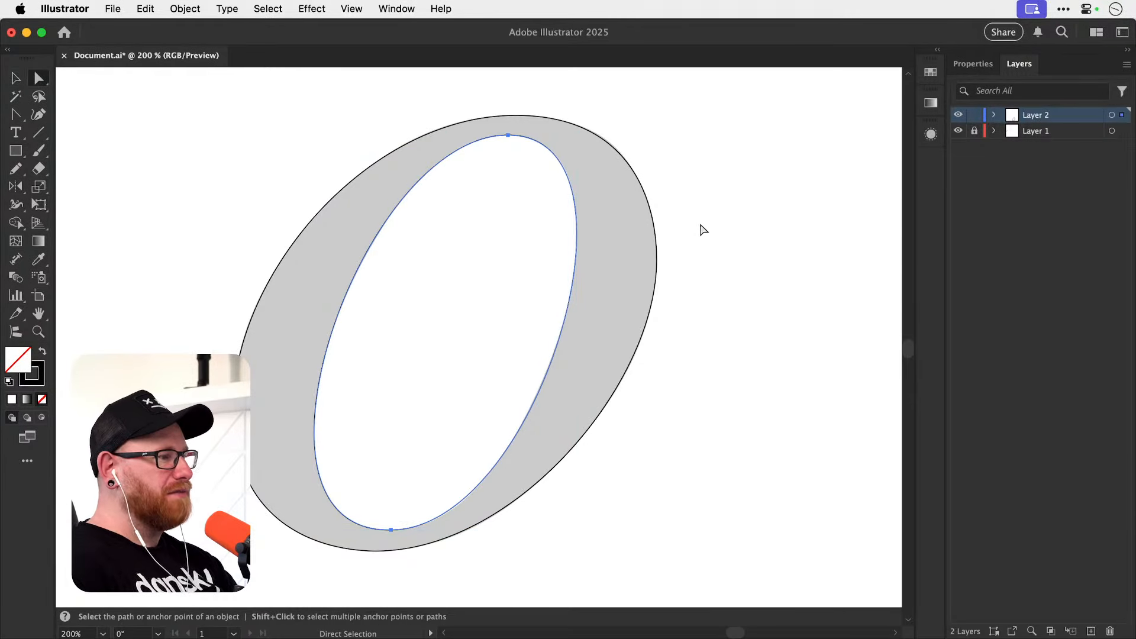
pyautogui.press('v')
pyautogui.click(725, 217)
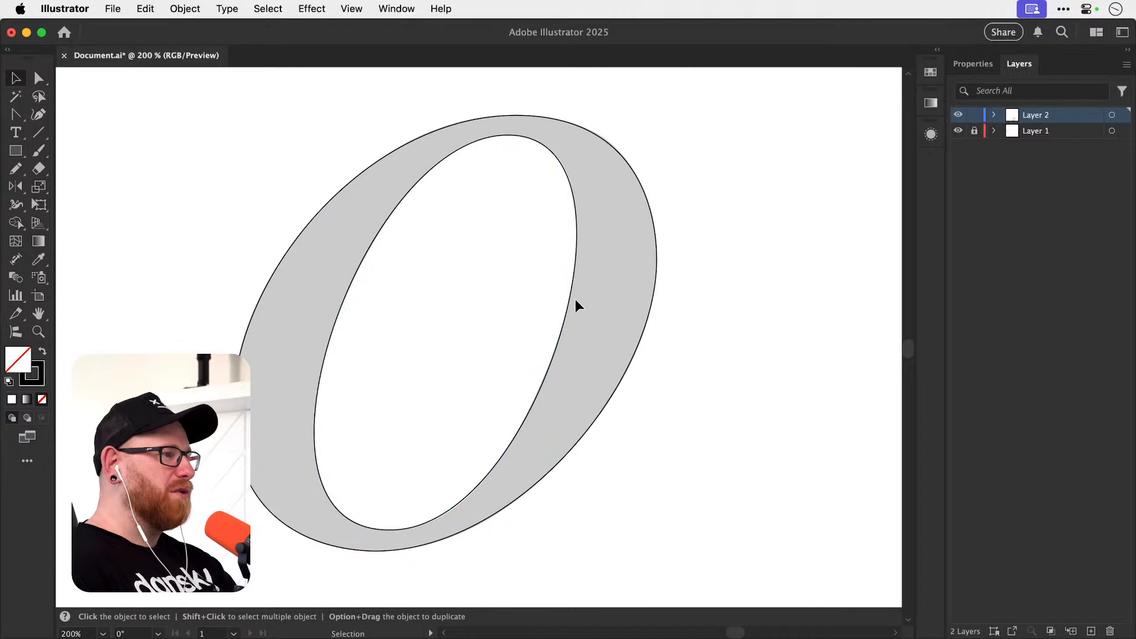
# Select both the inner and outer outlines of the traced o.
pyautogui.click(571, 305)
pyautogui.keyDown('shift'); pyautogui.click(654, 278); pyautogui.keyUp('shift')
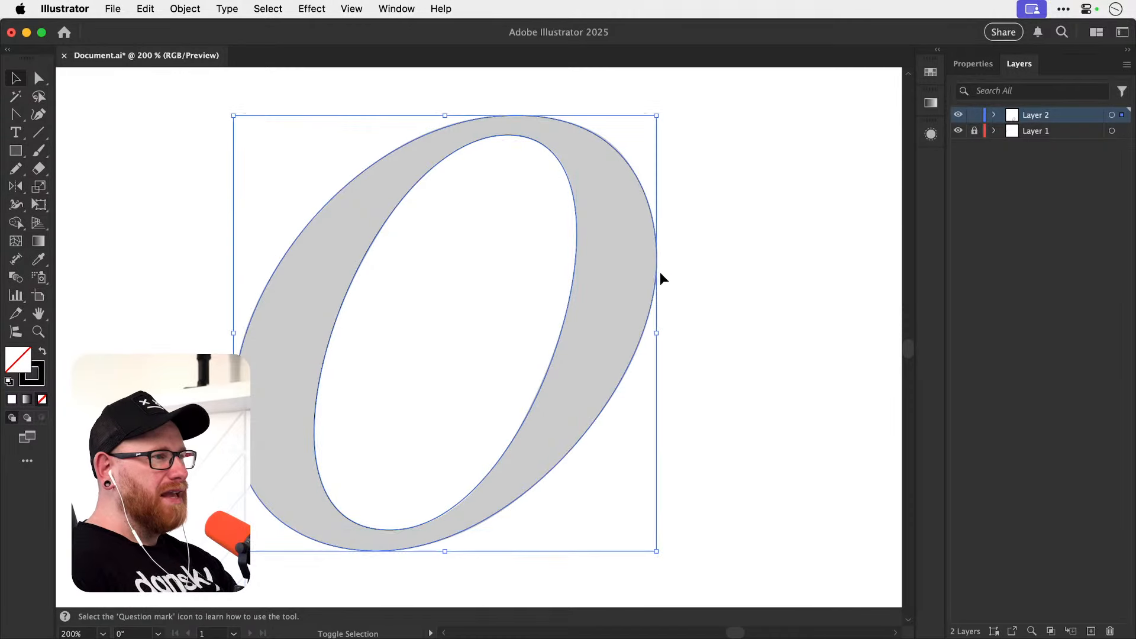
pyautogui.press('a')
pyautogui.press('super+minus')
pyautogui.press('v')
pyautogui.press('super+minus')
pyautogui.press('super+minus')
pyautogui.press('super+minus')
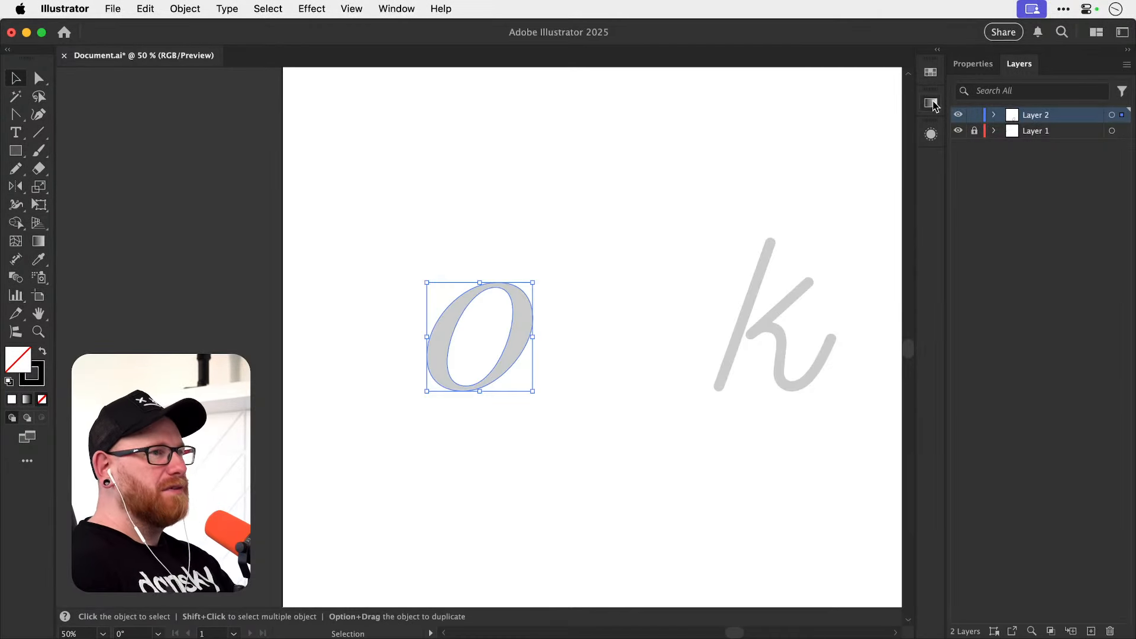
# Try a thicker stroke on both outlines, then set the stroke weight back to 1 pt.
pyautogui.click(974, 65)
pyautogui.click(1024, 246)
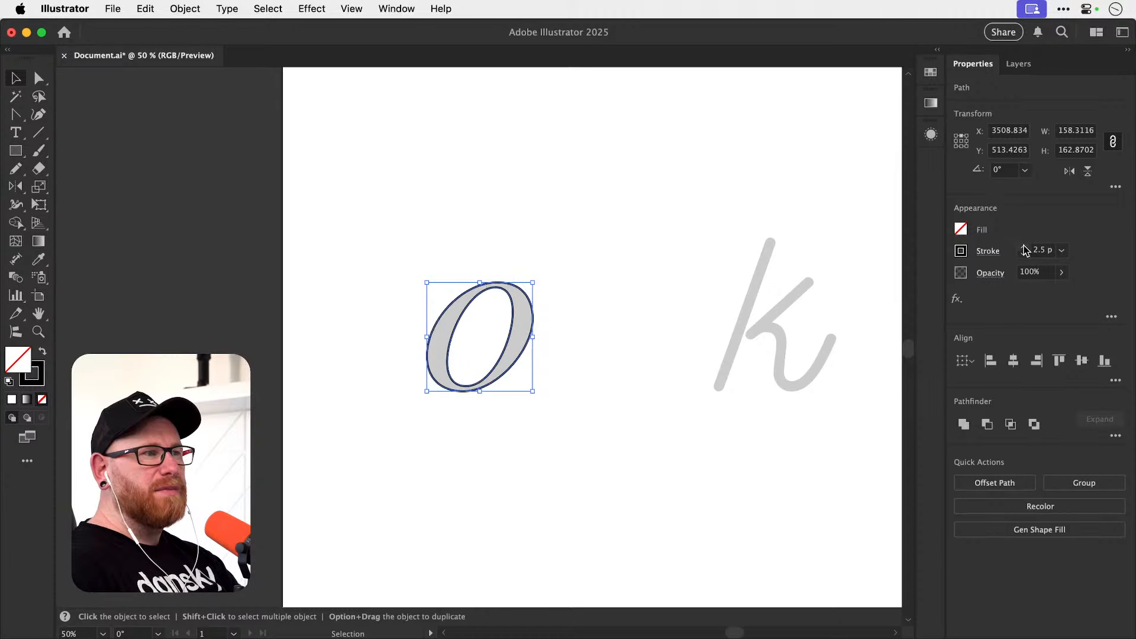
pyautogui.click(1023, 257)
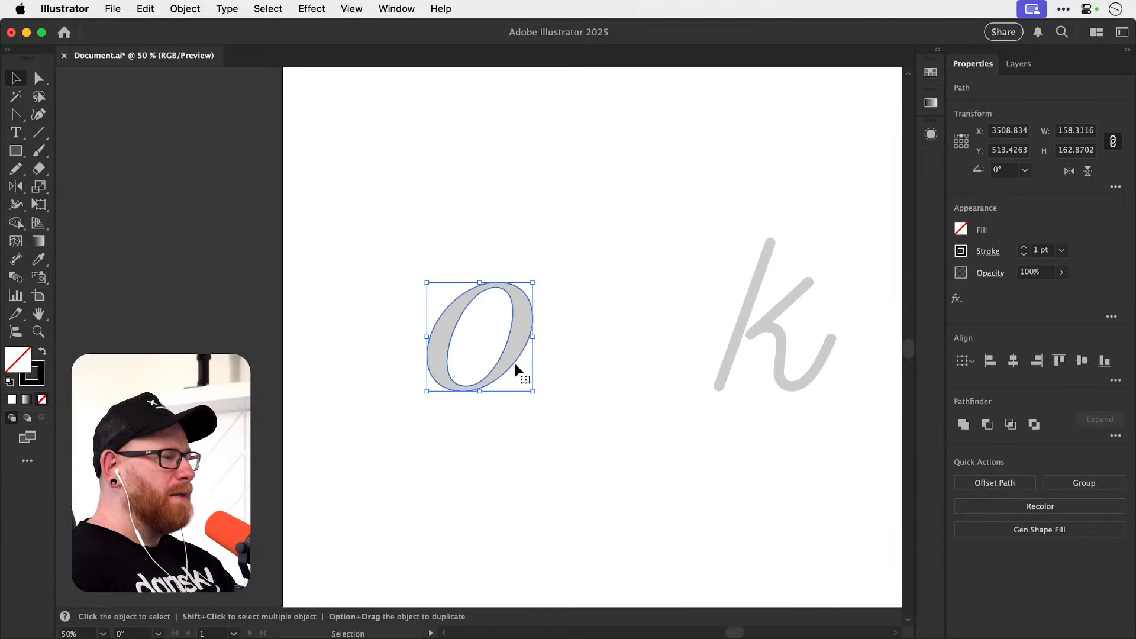
# Duplicate both outlines below the original o and turn the copy into a solid black letter by subtracting the inner shape.
pyautogui.moveTo(515, 363); pyautogui.dragTo(515, 545)
pyautogui.moveTo(573, 479); pyautogui.dragTo(531, 359)
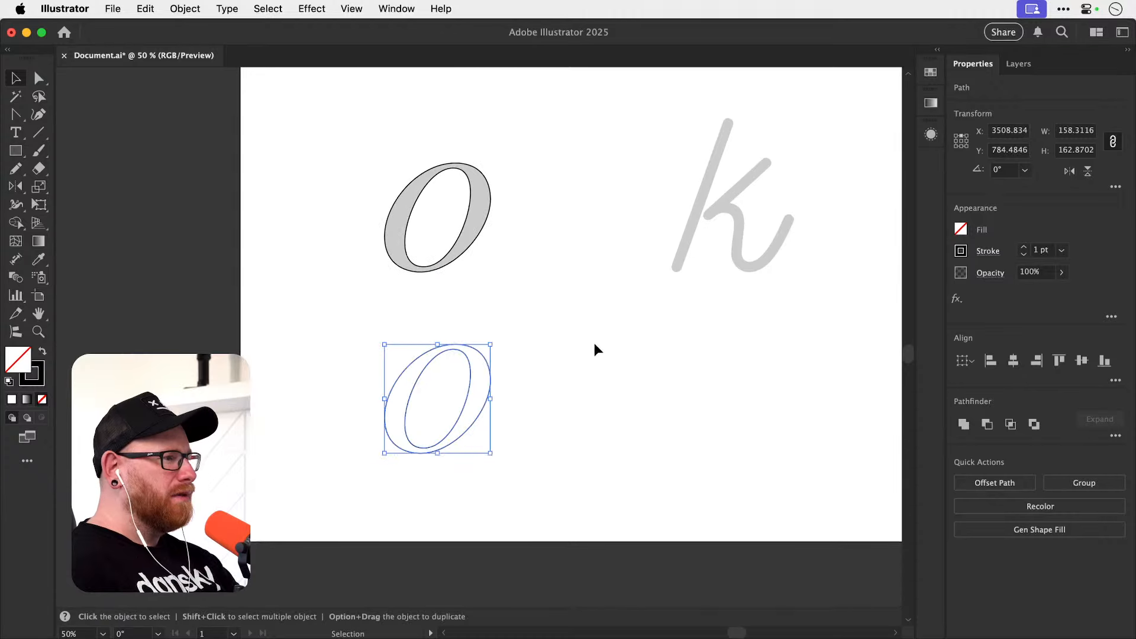
pyautogui.click(986, 426)
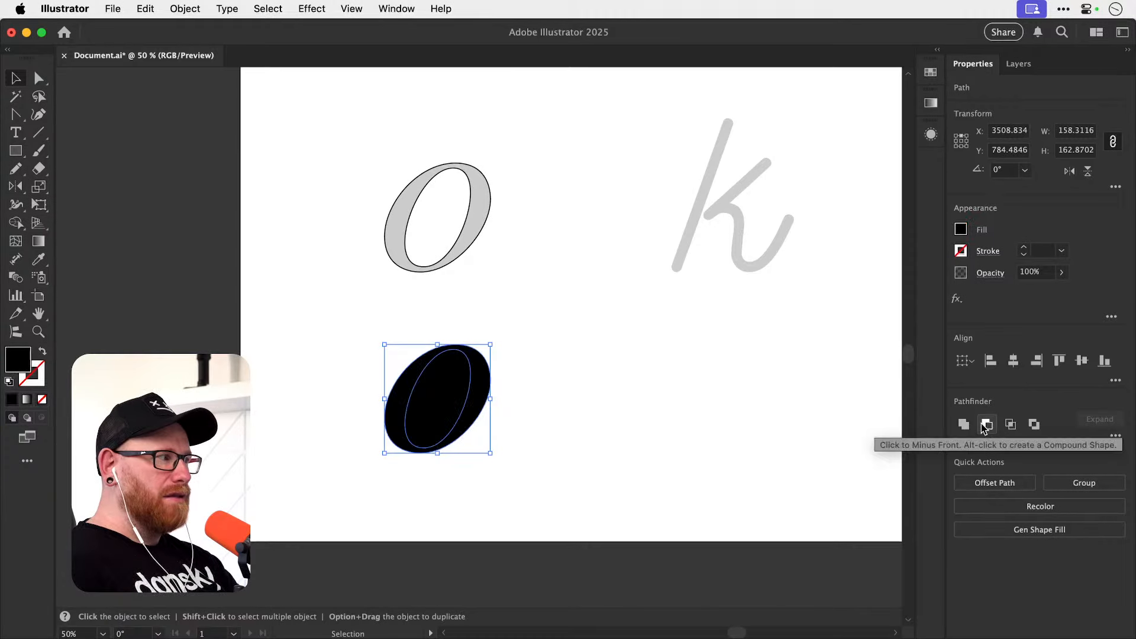
pyautogui.click(707, 414)
pyautogui.press('z')
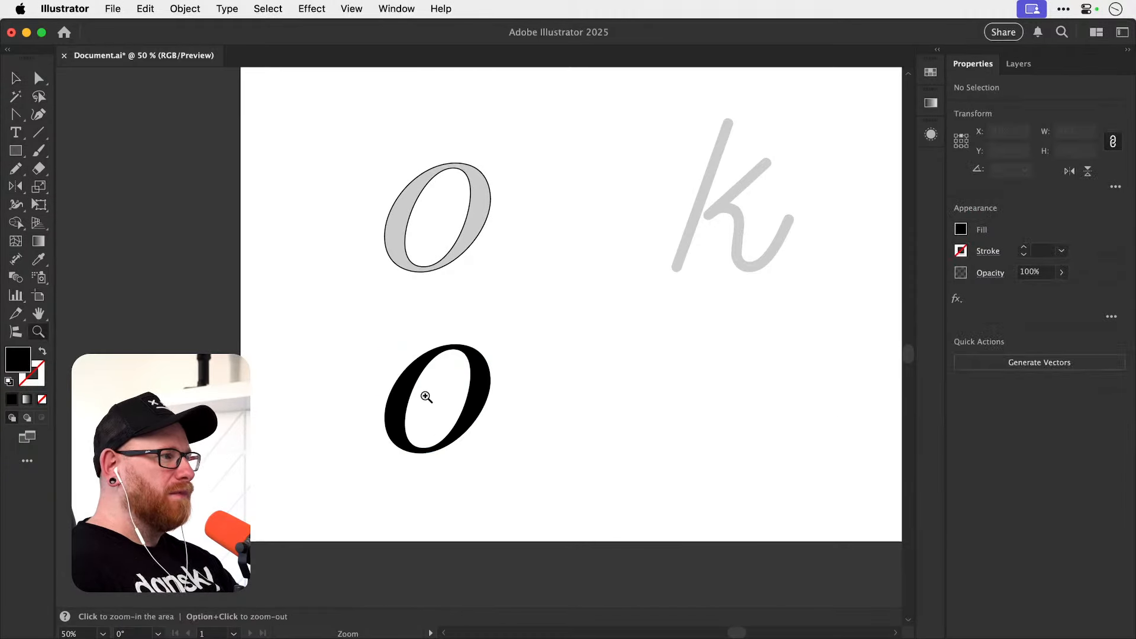
pyautogui.moveTo(423, 393); pyautogui.dragTo(619, 393)
pyautogui.press('v')
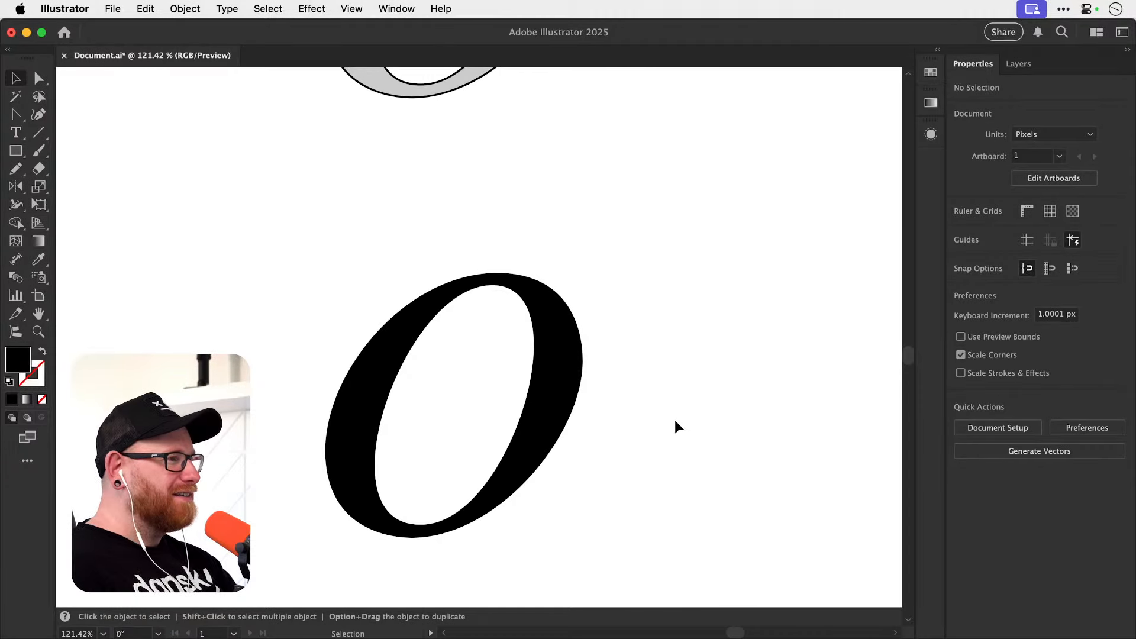
pyautogui.moveTo(698, 290); pyautogui.dragTo(655, 378)
# Draw a straight Pen tool path through the centre of the monoline k's stem, from its bottom end to its top end.
pyautogui.press('super+minus')
pyautogui.press('super+minus')
pyautogui.press('super+minus')
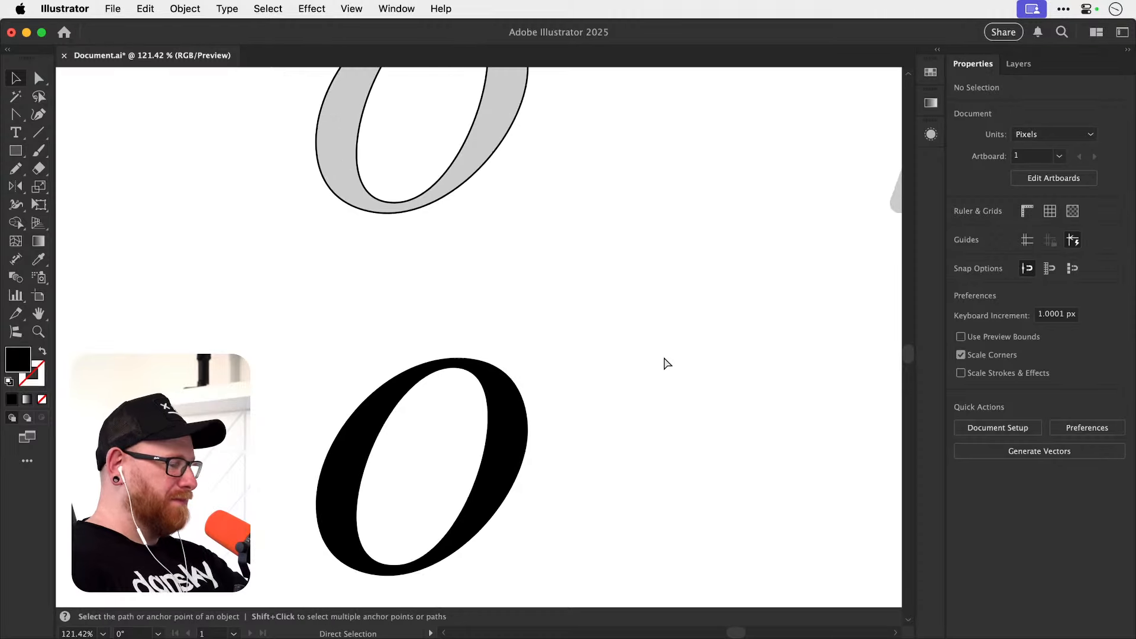
pyautogui.moveTo(573, 297); pyautogui.dragTo(434, 370)
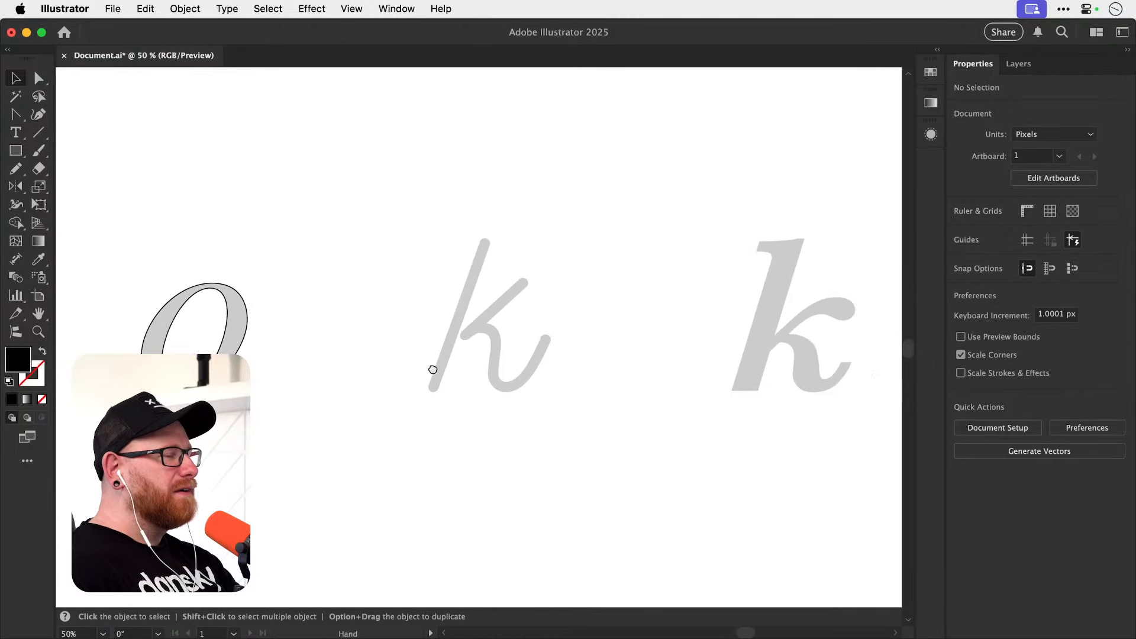
pyautogui.press('z')
pyautogui.moveTo(434, 324); pyautogui.dragTo(571, 316)
pyautogui.press('v')
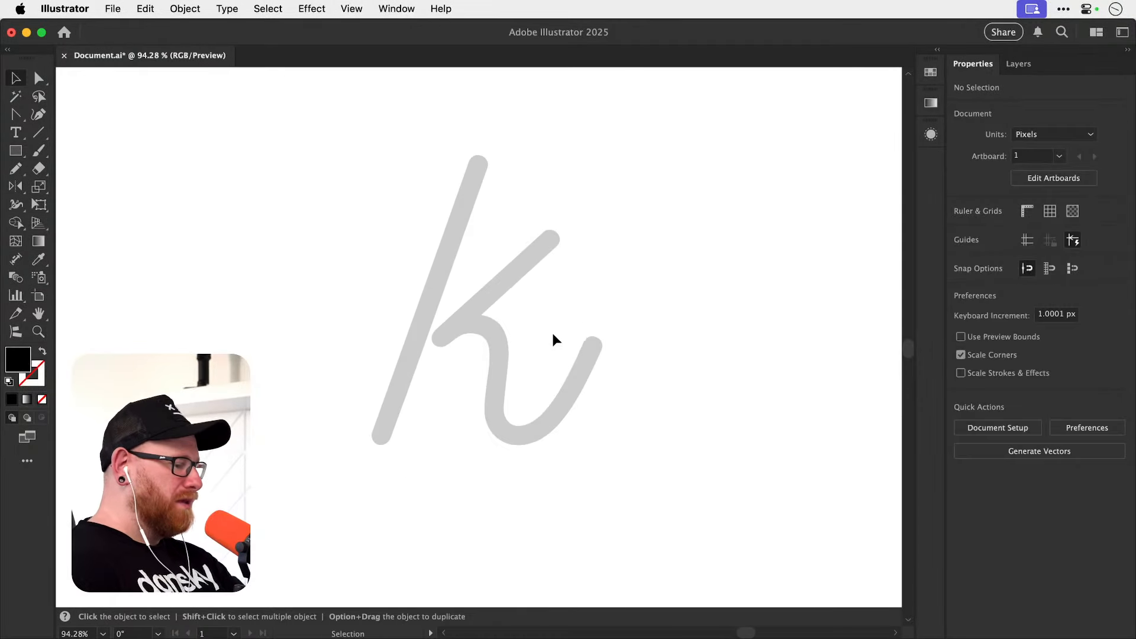
pyautogui.press('p')
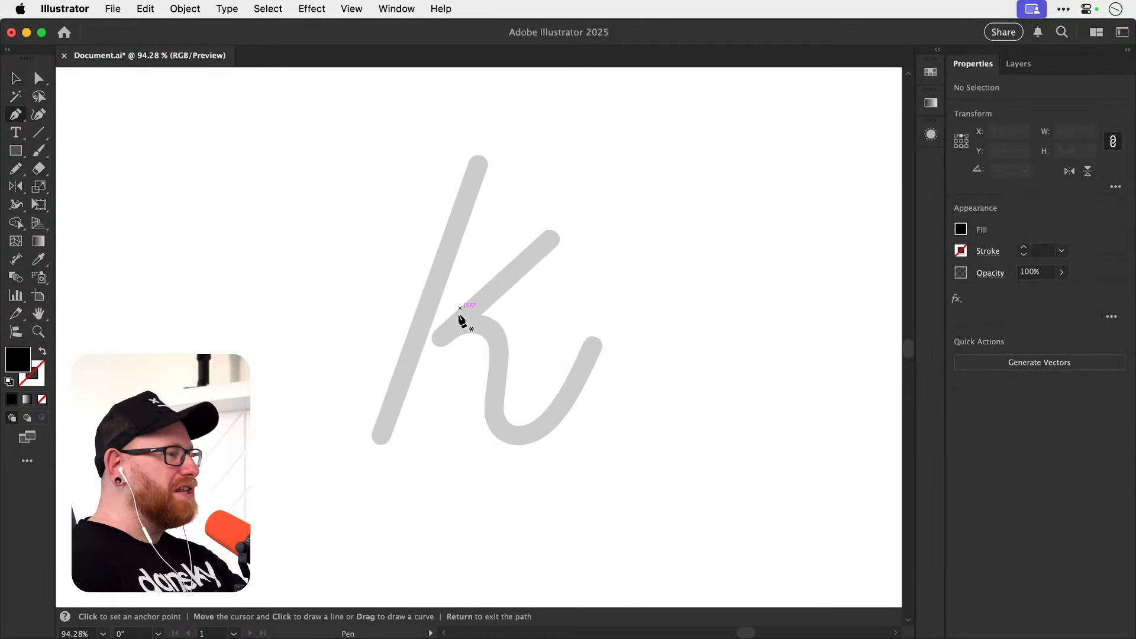
pyautogui.click(381, 433)
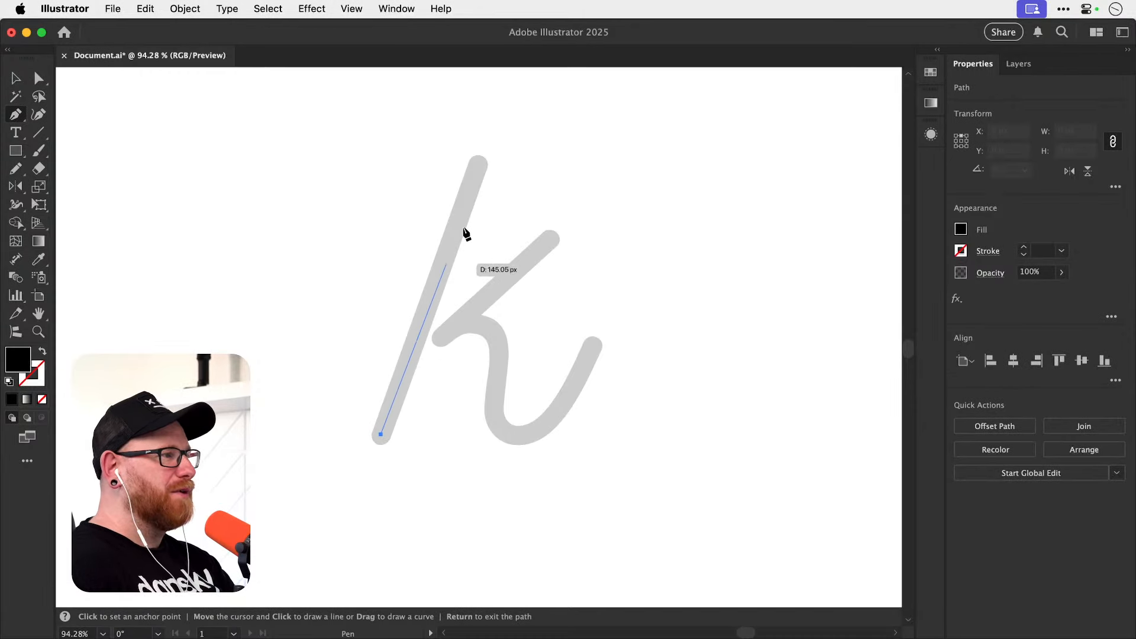
pyautogui.click(478, 162)
pyautogui.press('v')
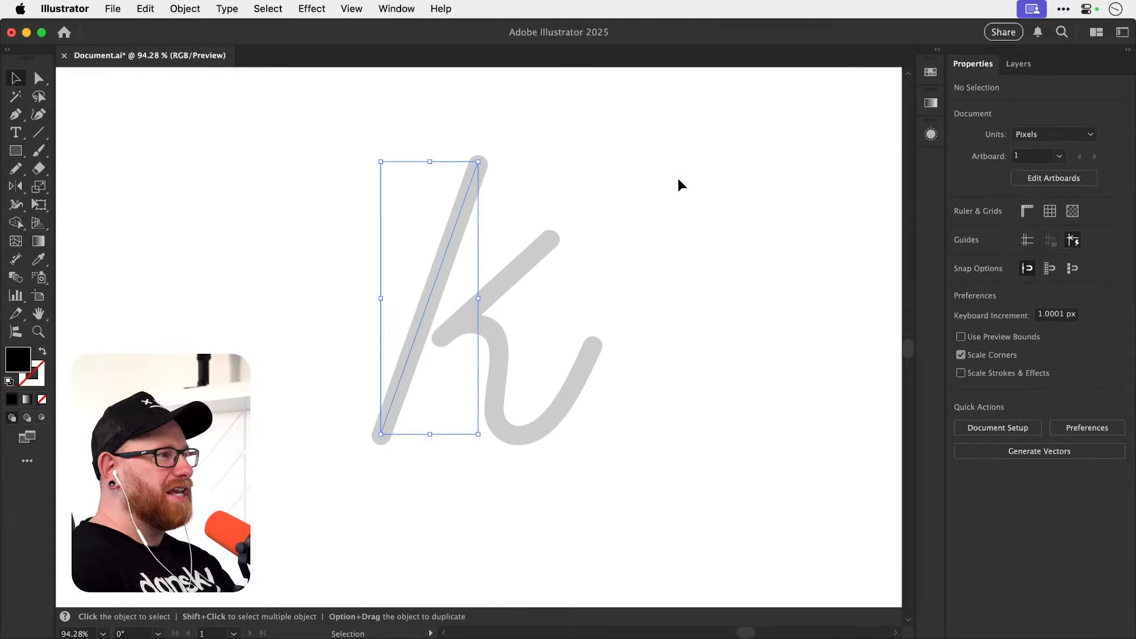
# Give the k's stem path a 15 pt stroke with round caps, then deselect it.
pyautogui.click(1024, 248)
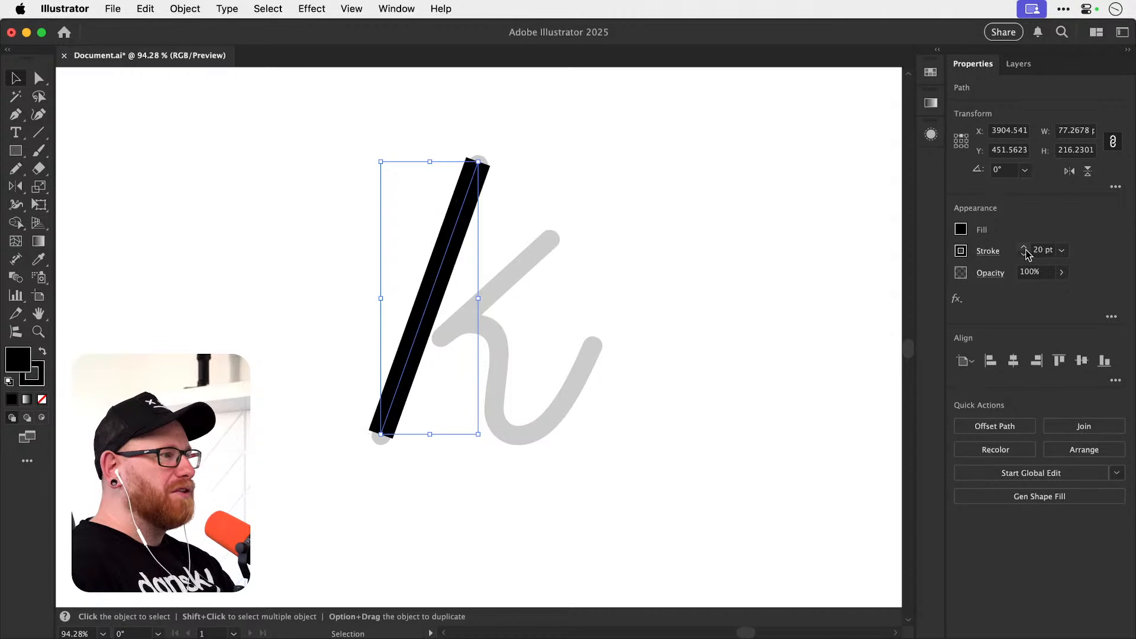
pyautogui.click(1024, 254)
pyautogui.click(1024, 253)
pyautogui.click(1024, 254)
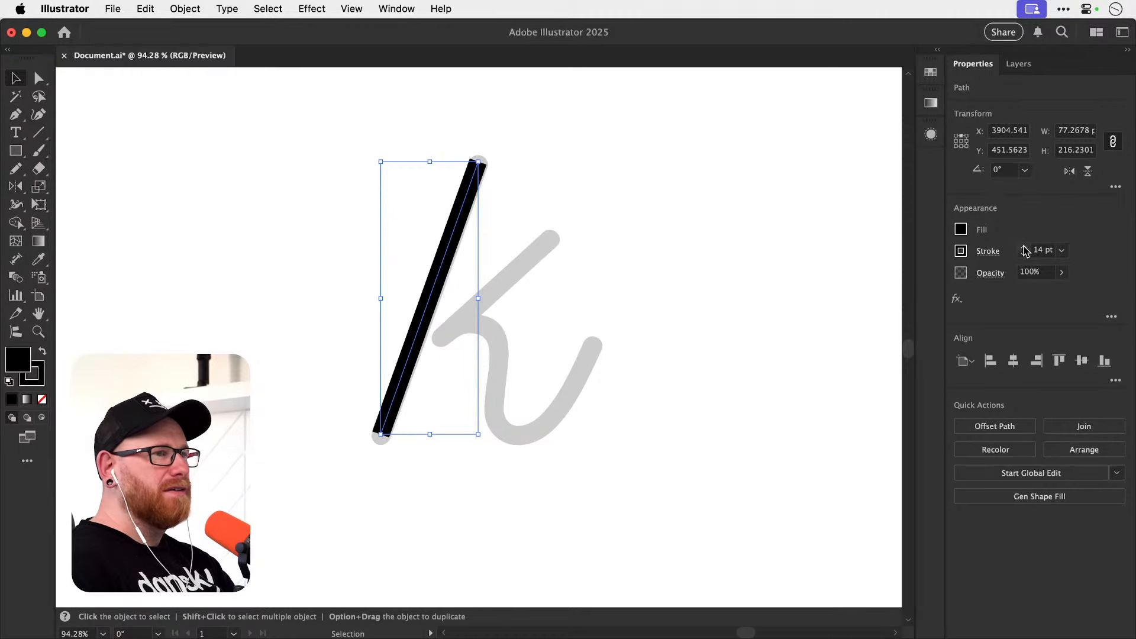
pyautogui.click(987, 251)
pyautogui.click(907, 293)
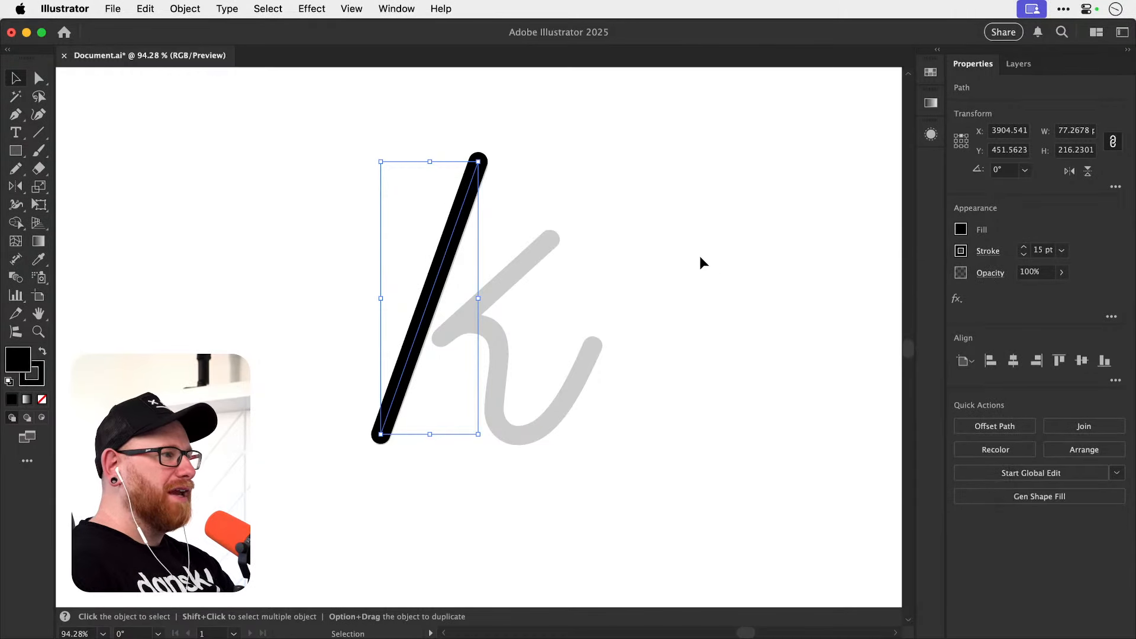
pyautogui.click(628, 323)
# Draw a straight Pen tool path along the k's diagonal arm, from its upper end down to the stem, and end the path.
pyautogui.press('p')
pyautogui.click(554, 231)
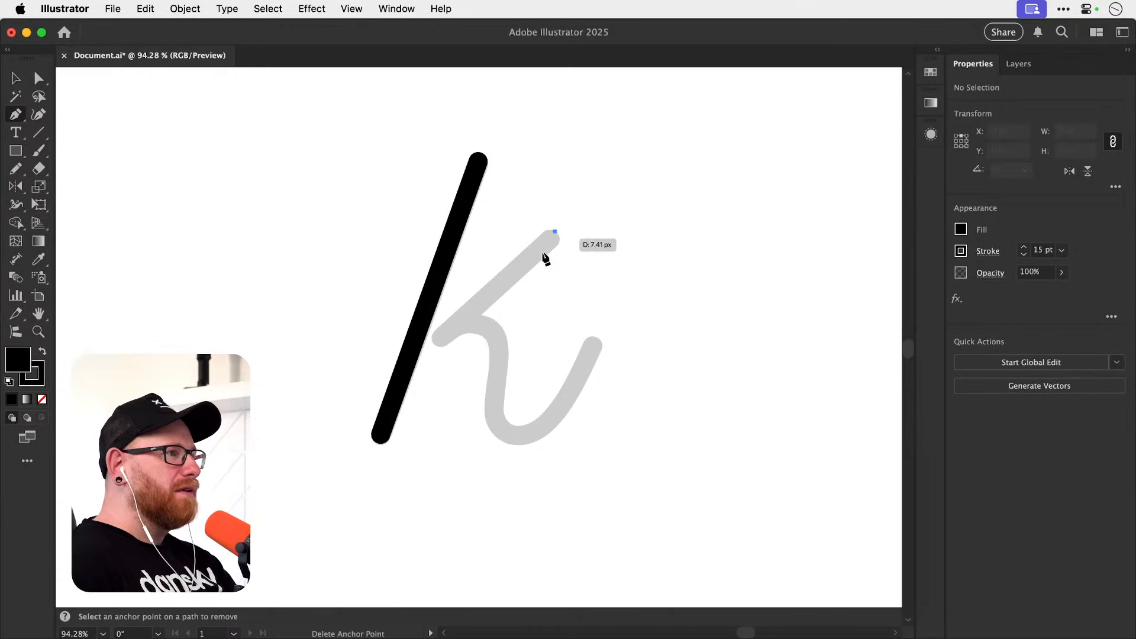
pyautogui.click(437, 337)
pyautogui.press('Escape')
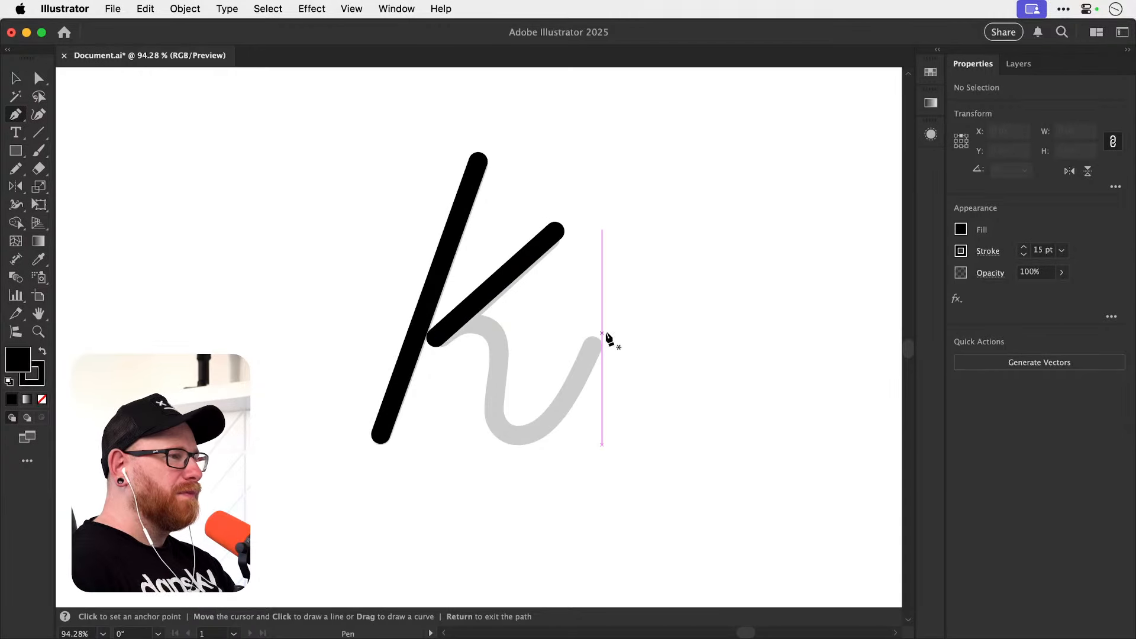
# Trace the k's curved leg freehand with the Pencil tool, from its outer tip back to where it meets the arm.
pyautogui.press('n')
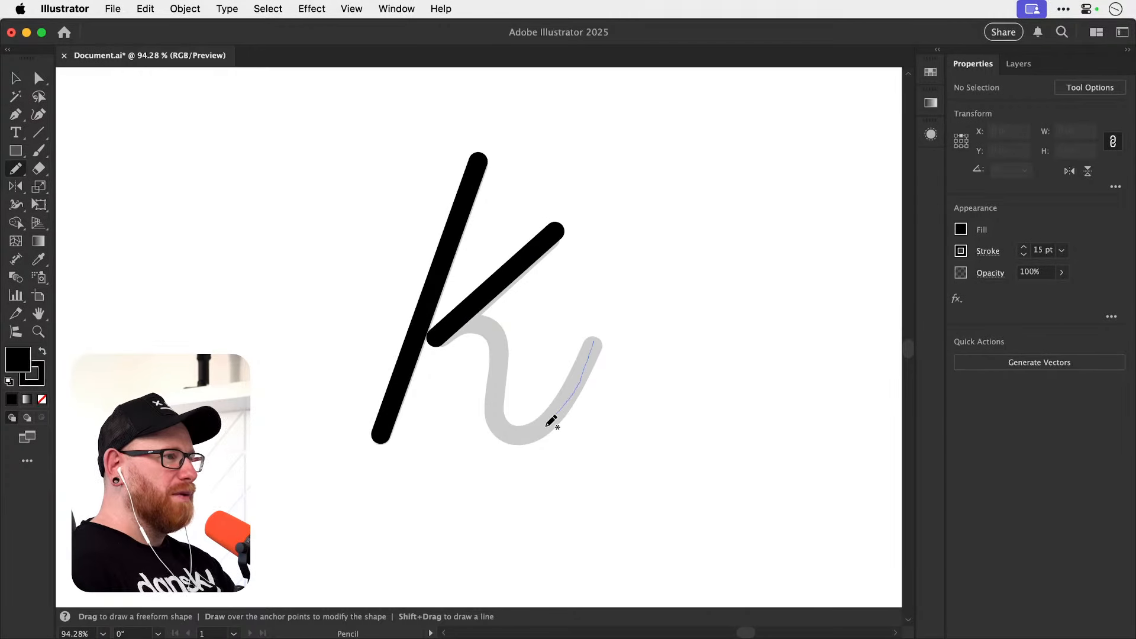
pyautogui.moveTo(462, 322); pyautogui.dragTo(451, 324)
pyautogui.press('v')
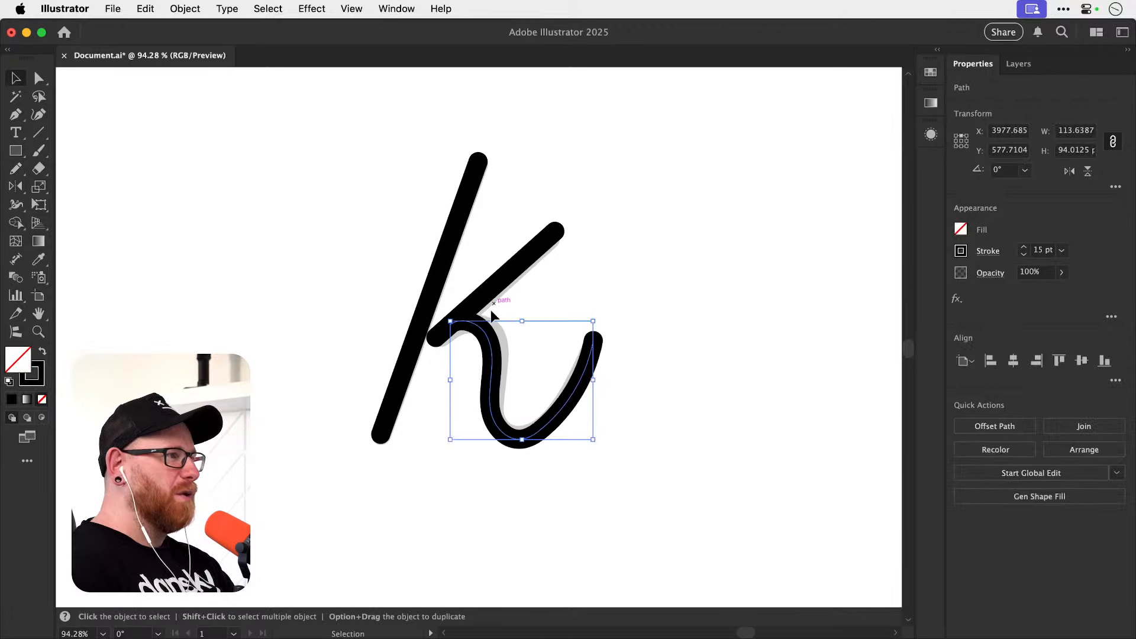
# Select the three black stroke paths over the grey k and delete them.
pyautogui.click(374, 307)
pyautogui.moveTo(318, 223); pyautogui.dragTo(680, 398)
pyautogui.press('Delete')
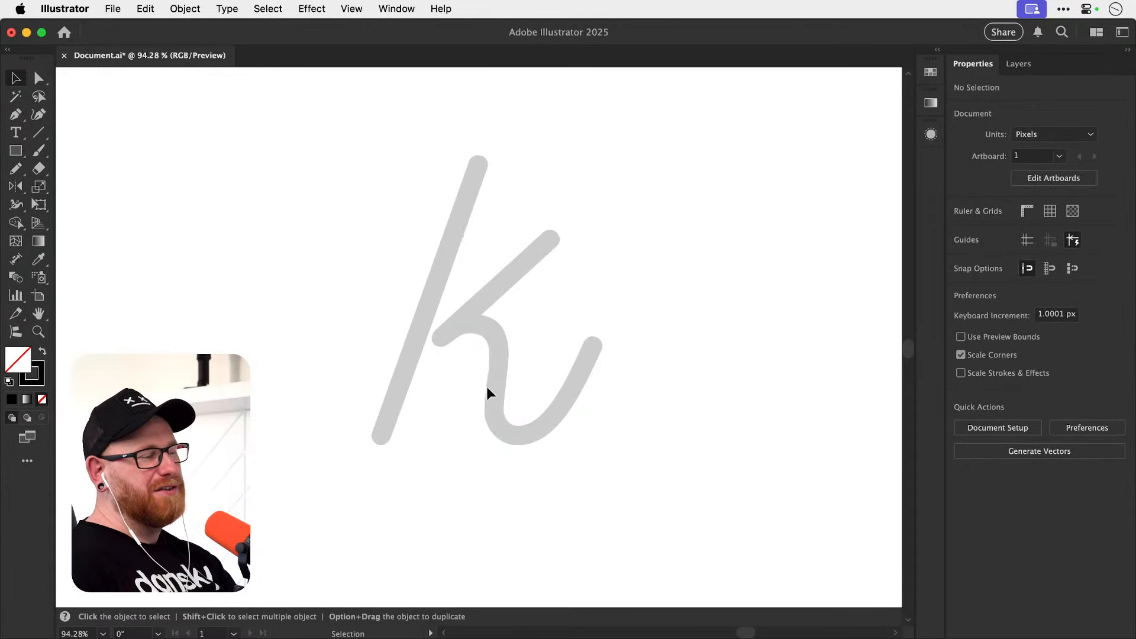
# Zoom in on the lower part of the grey k and save the document.
pyautogui.press('z')
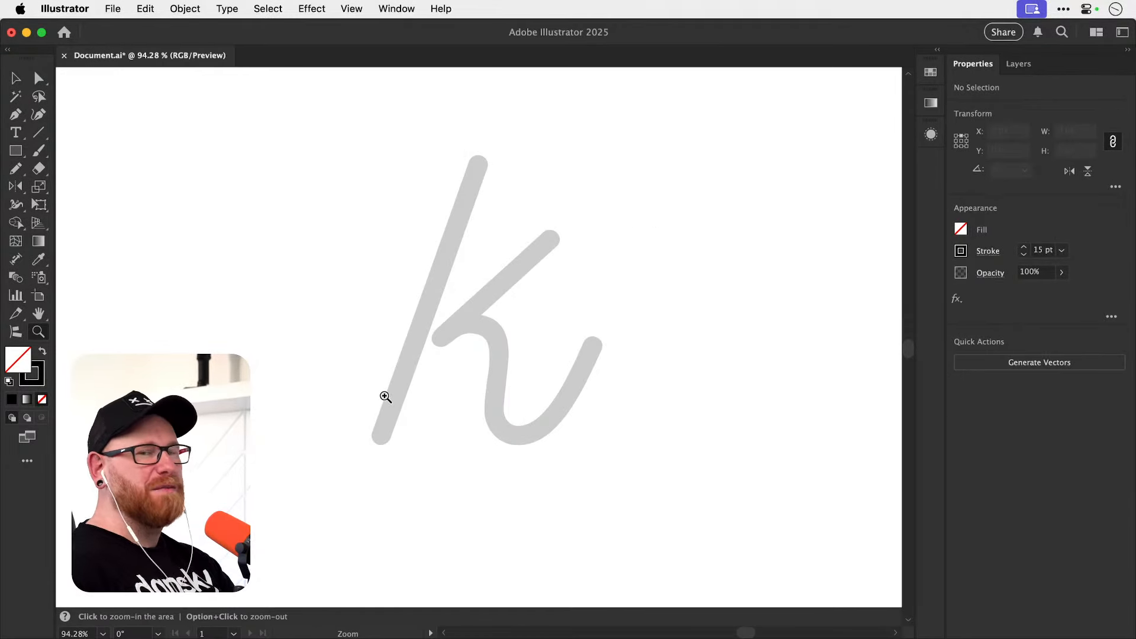
pyautogui.moveTo(375, 448); pyautogui.dragTo(453, 405)
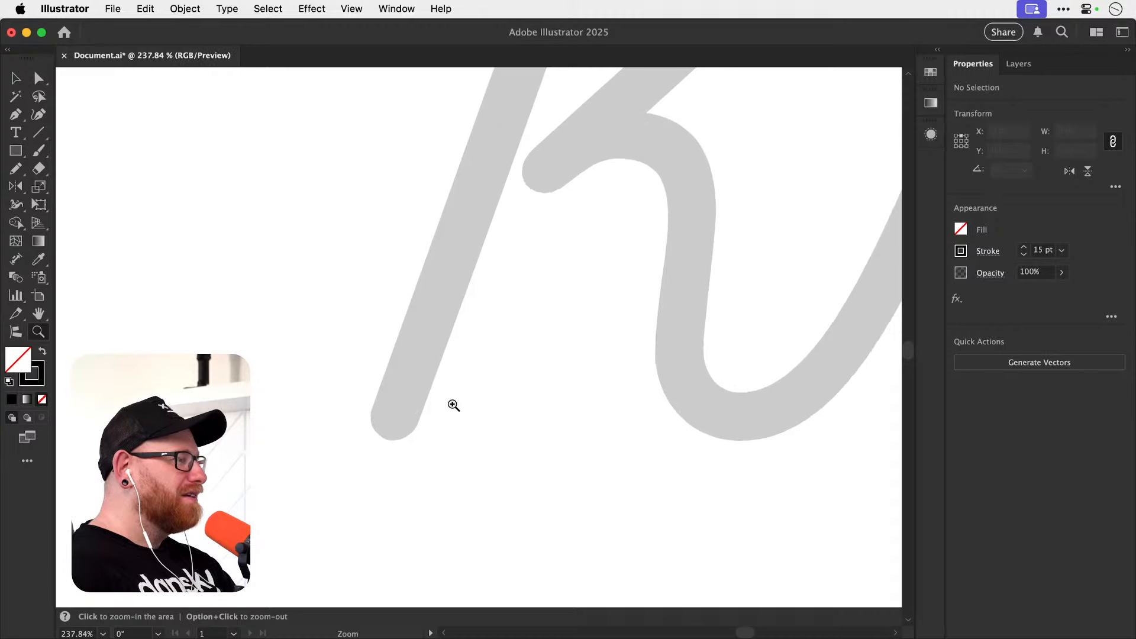
pyautogui.press('super+s')
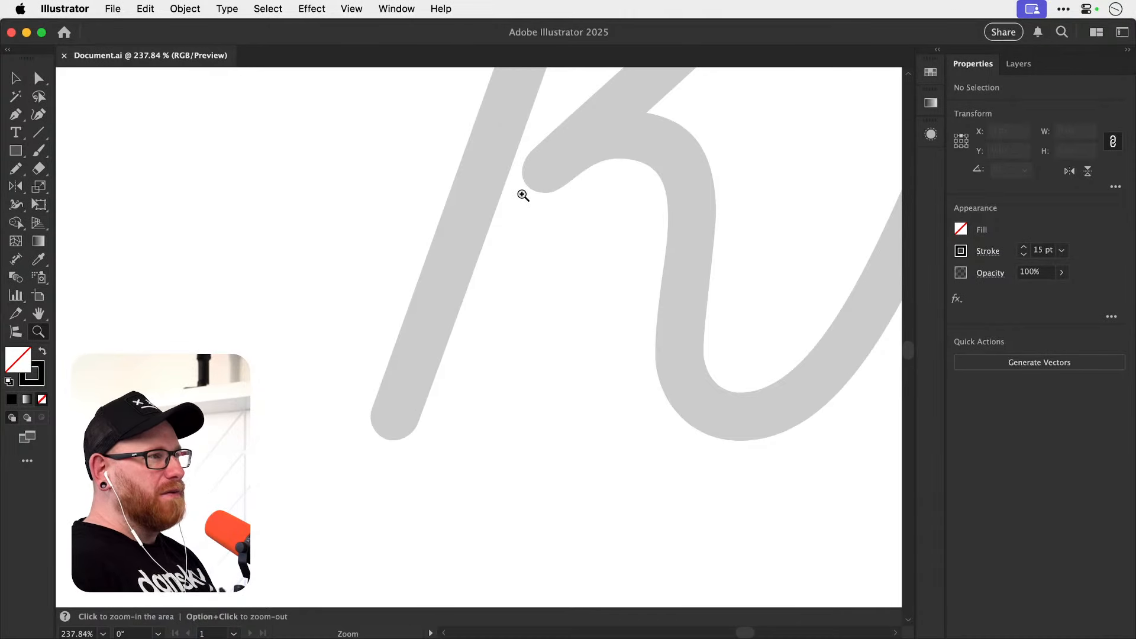
pyautogui.moveTo(509, 251); pyautogui.dragTo(483, 374)
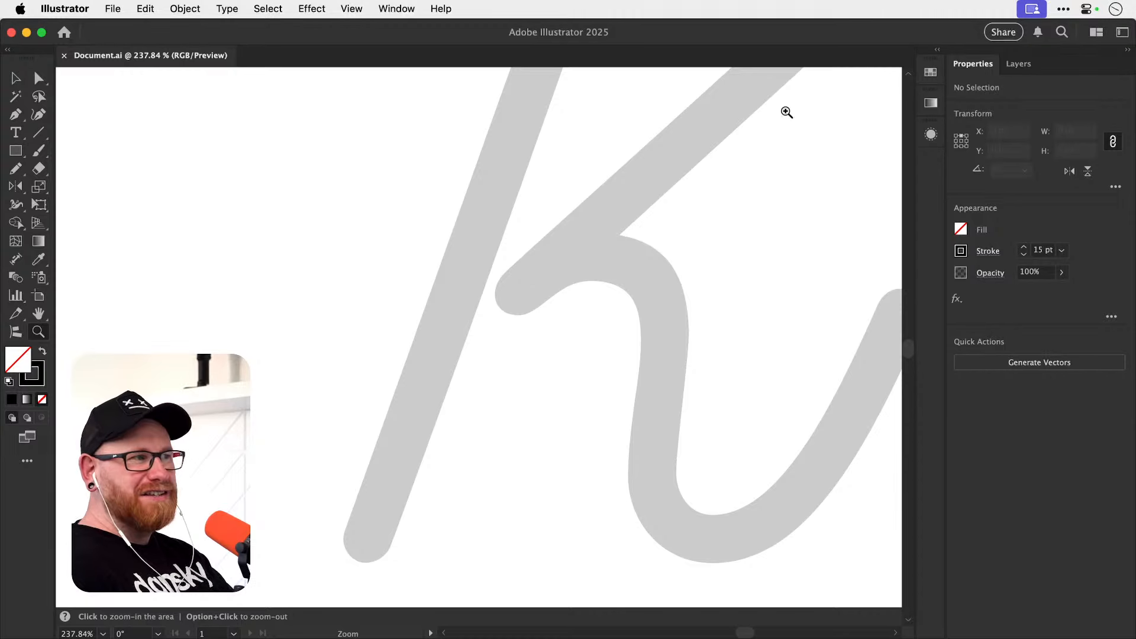
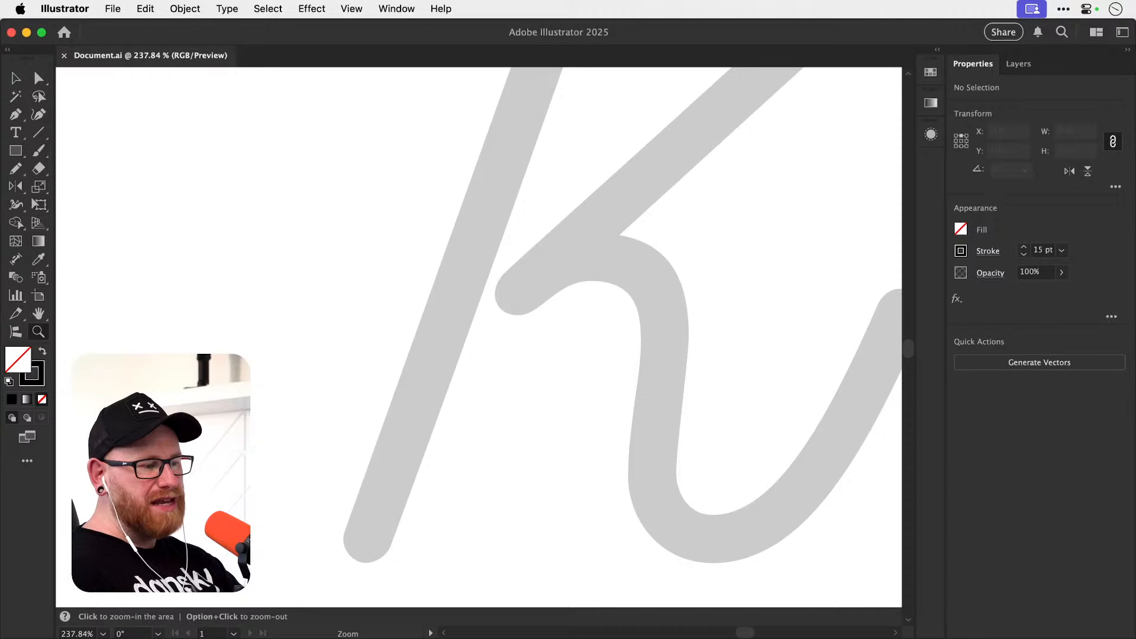
# Draw a curved Pen tool segment around the rounded lower end of the k's stem, from its lowest point to its outermost left edge.
pyautogui.press('space')
pyautogui.moveTo(446, 492); pyautogui.dragTo(448, 348)
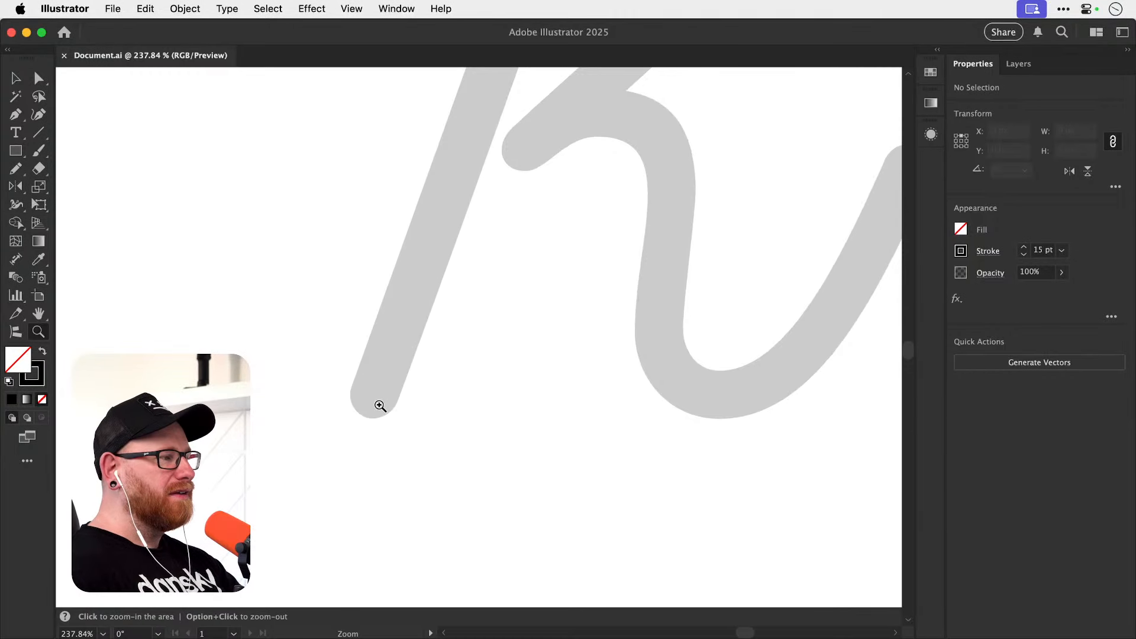
pyautogui.moveTo(379, 406); pyautogui.dragTo(442, 406)
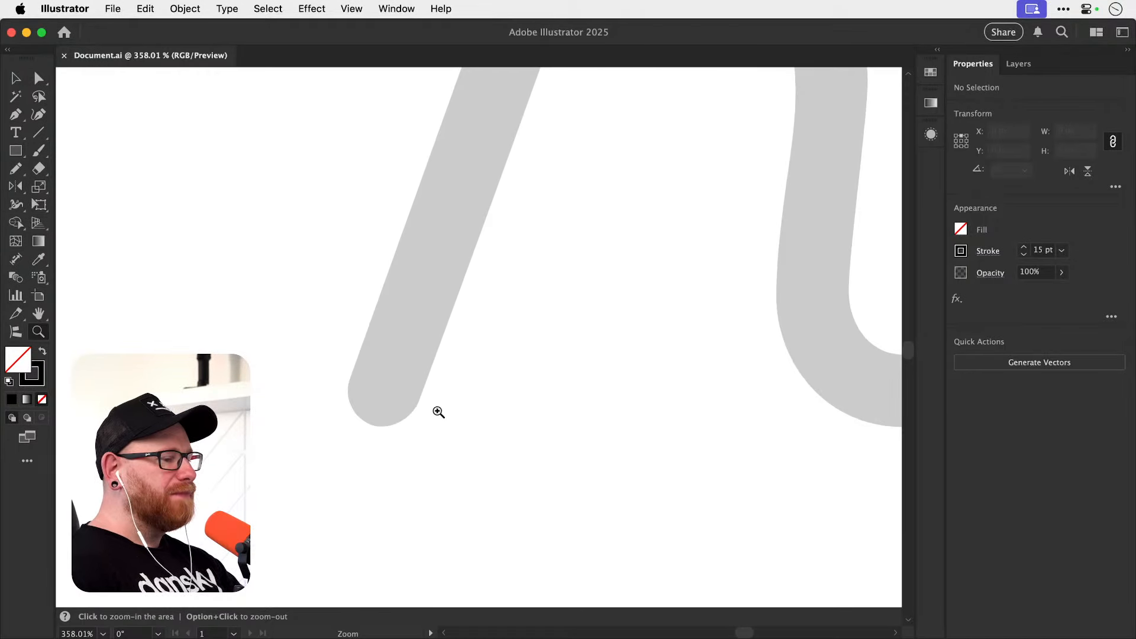
pyautogui.press('space')
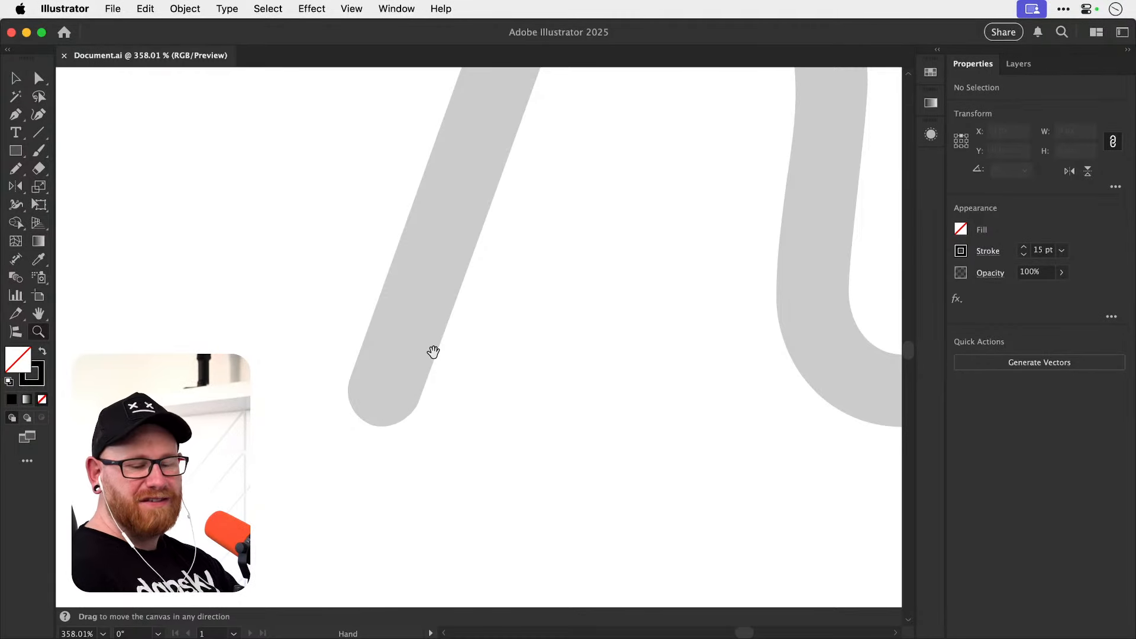
pyautogui.press('space')
pyautogui.moveTo(399, 401)
pyautogui.mouseDown()
pyautogui.moveTo(433, 426)
pyautogui.moveTo(432, 417)
pyautogui.mouseUp()
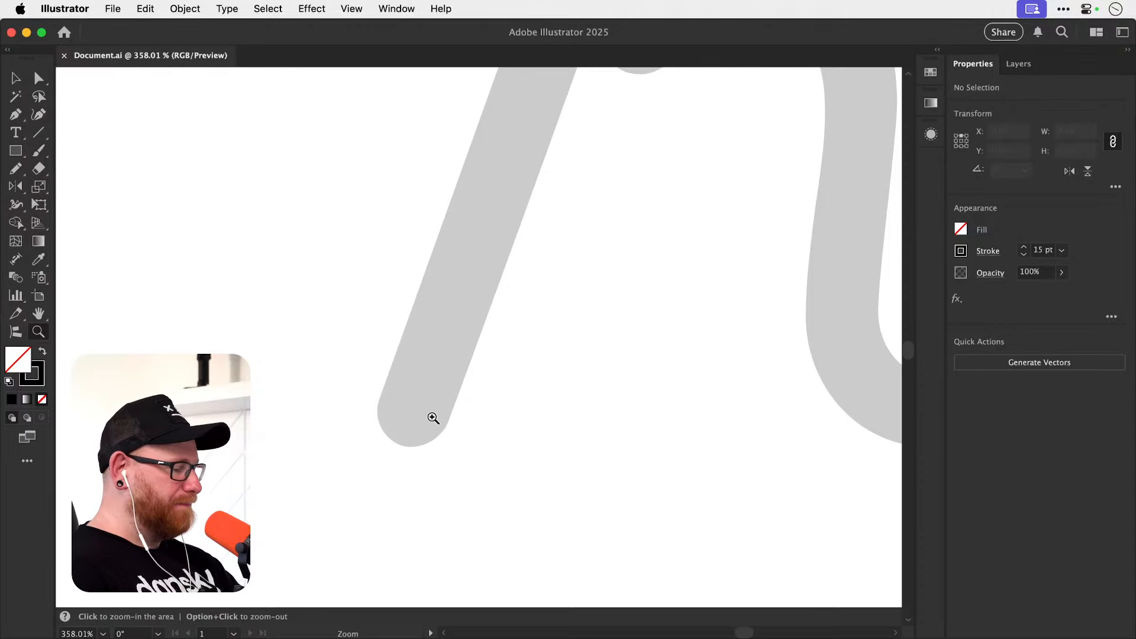
pyautogui.press('n')
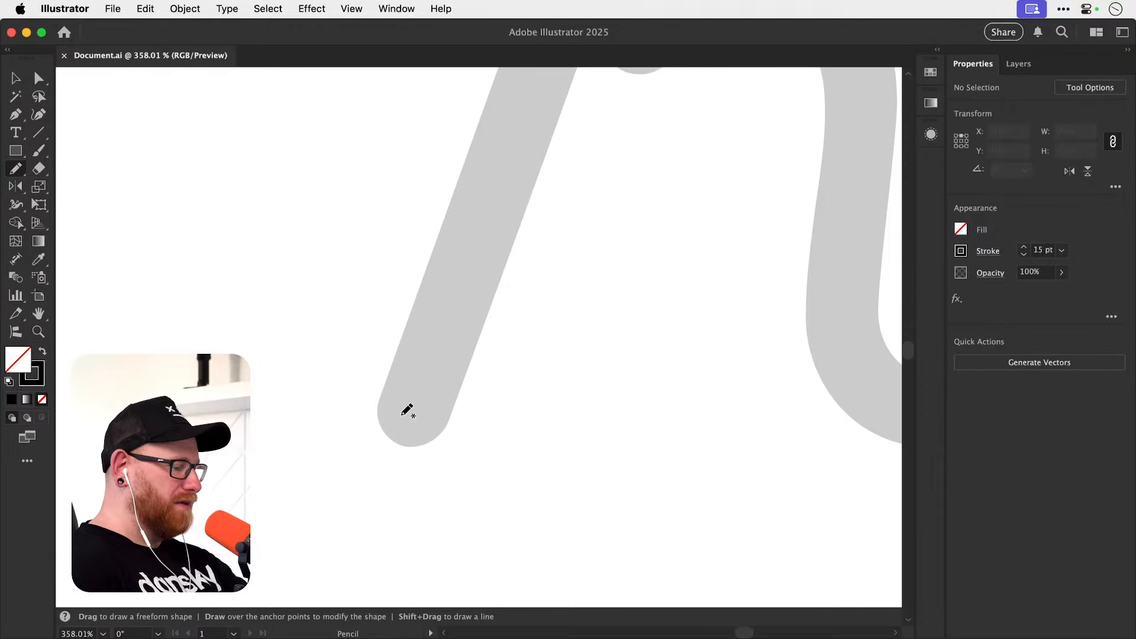
pyautogui.press('p')
pyautogui.press('super+equal')
pyautogui.press('super+equal')
pyautogui.press('space')
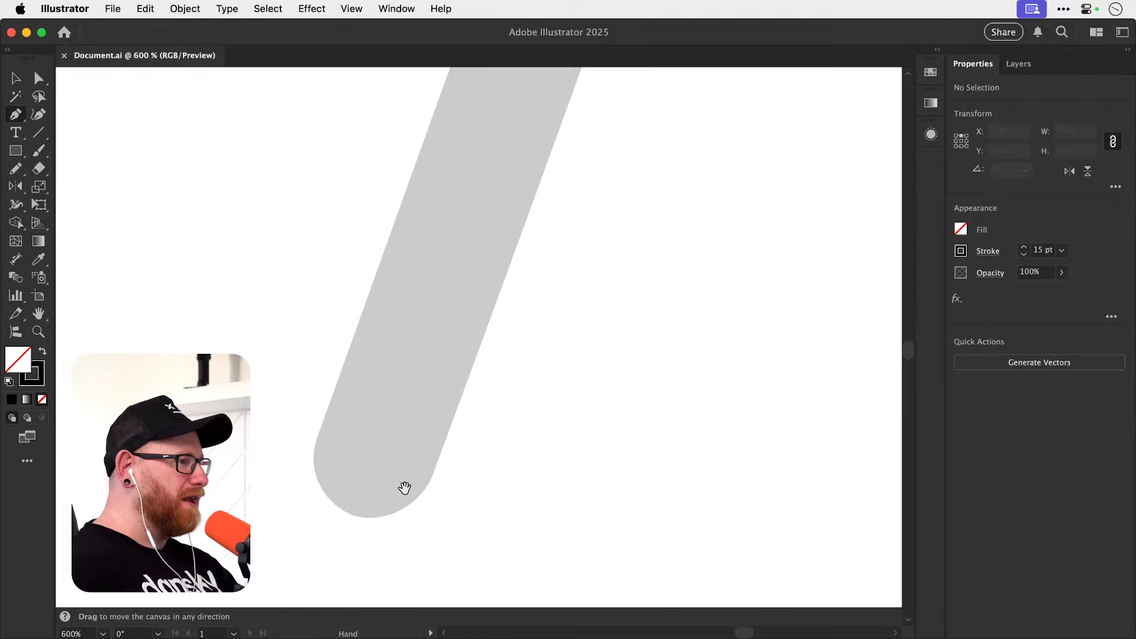
pyautogui.press('super+space')
pyautogui.moveTo(404, 488); pyautogui.dragTo(444, 476)
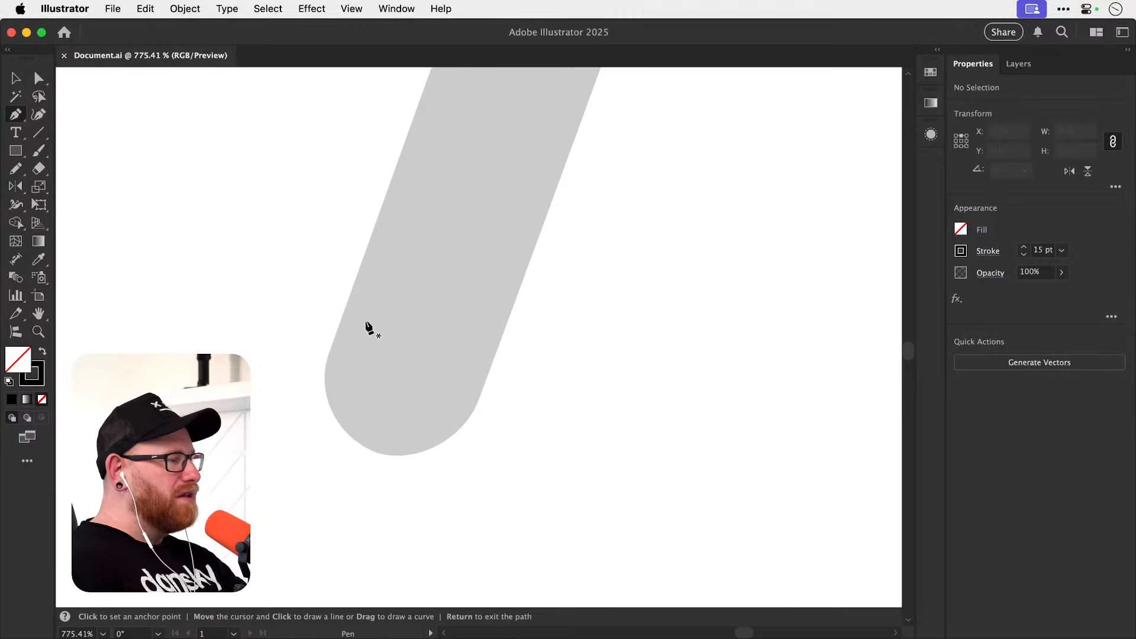
pyautogui.click(395, 456)
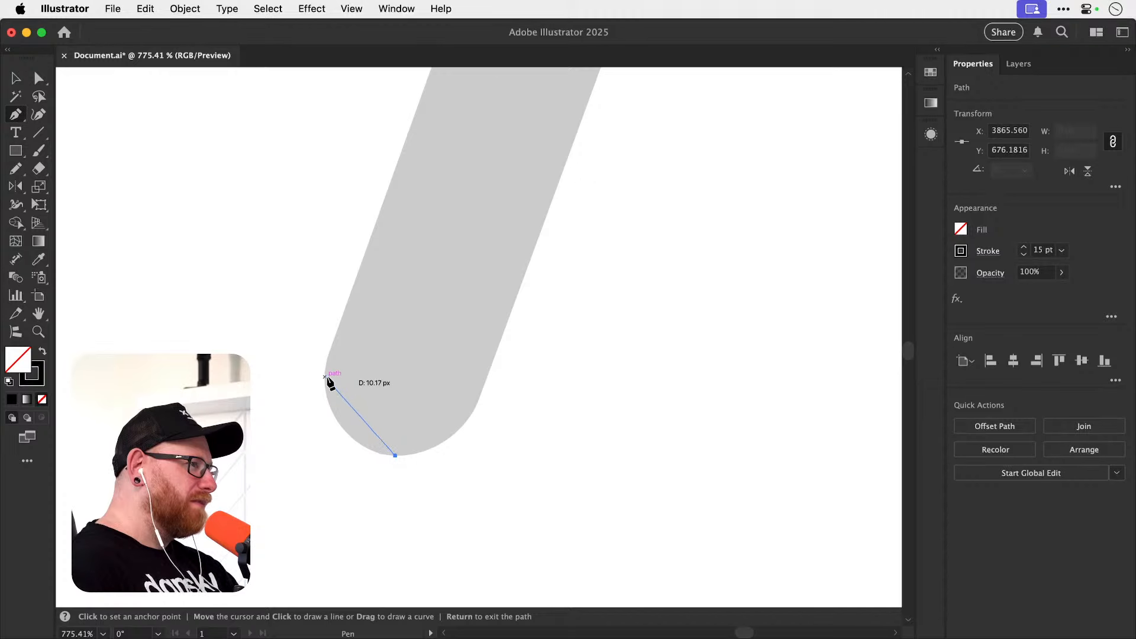
pyautogui.moveTo(325, 373)
pyautogui.mouseDown()
pyautogui.moveTo(313, 280)
pyautogui.moveTo(324, 311)
pyautogui.moveTo(327, 296)
pyautogui.mouseUp()
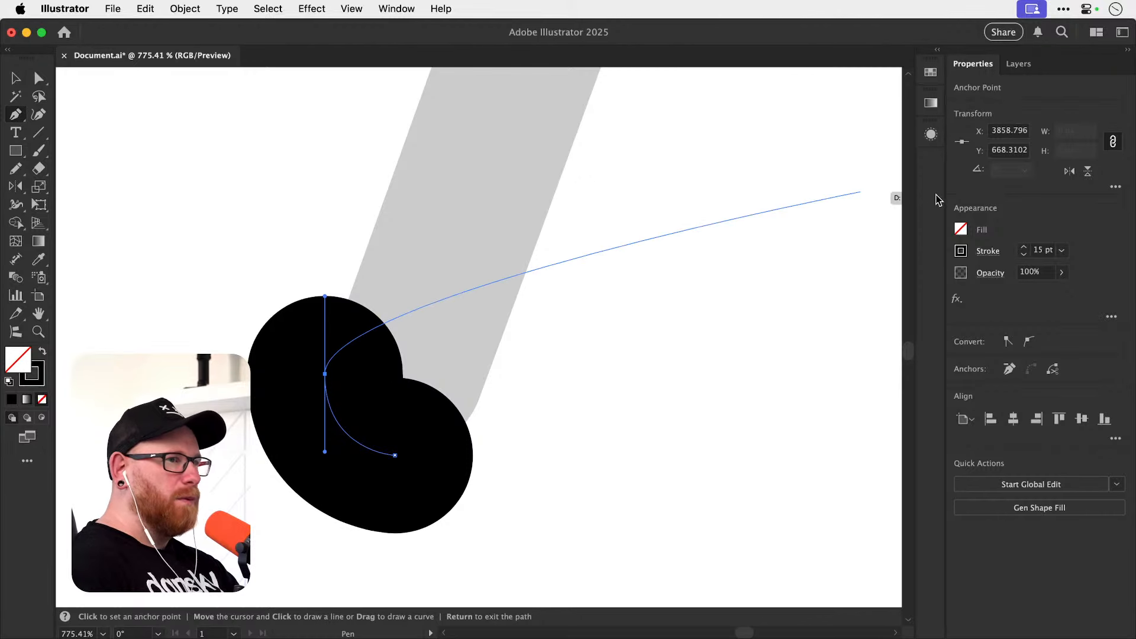
# Reduce the stroke weight of the curve at the stem's lower end to 0.25 pt.
pyautogui.click(1024, 254)
pyautogui.click(1024, 255)
pyautogui.click(1024, 254)
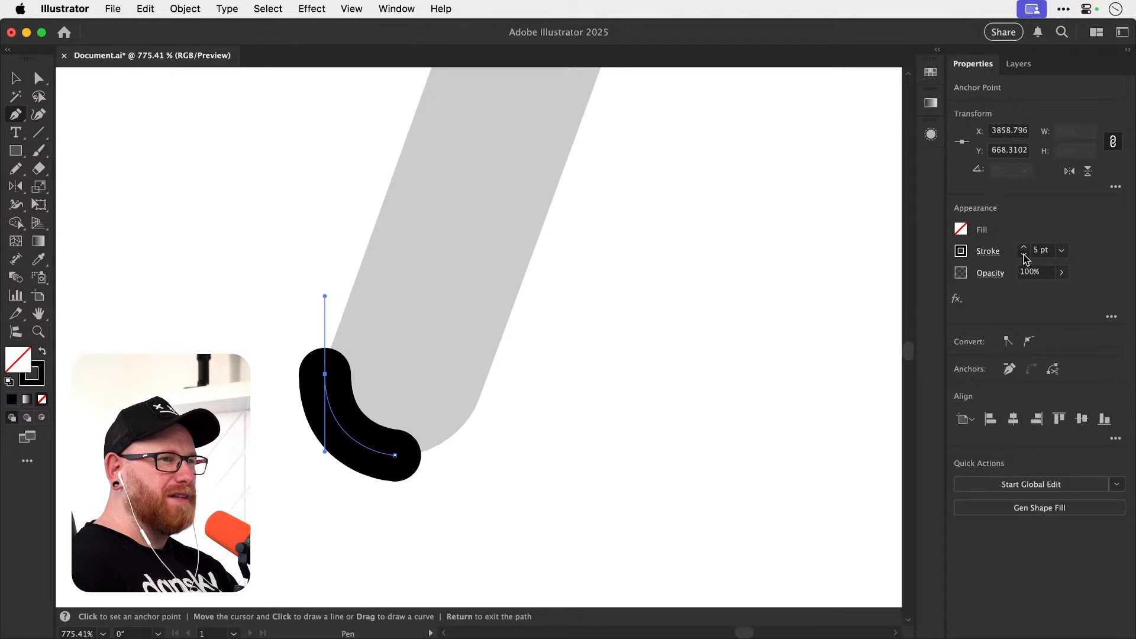
pyautogui.click(1023, 255)
pyautogui.click(1024, 255)
pyautogui.click(1024, 254)
pyautogui.click(1024, 254)
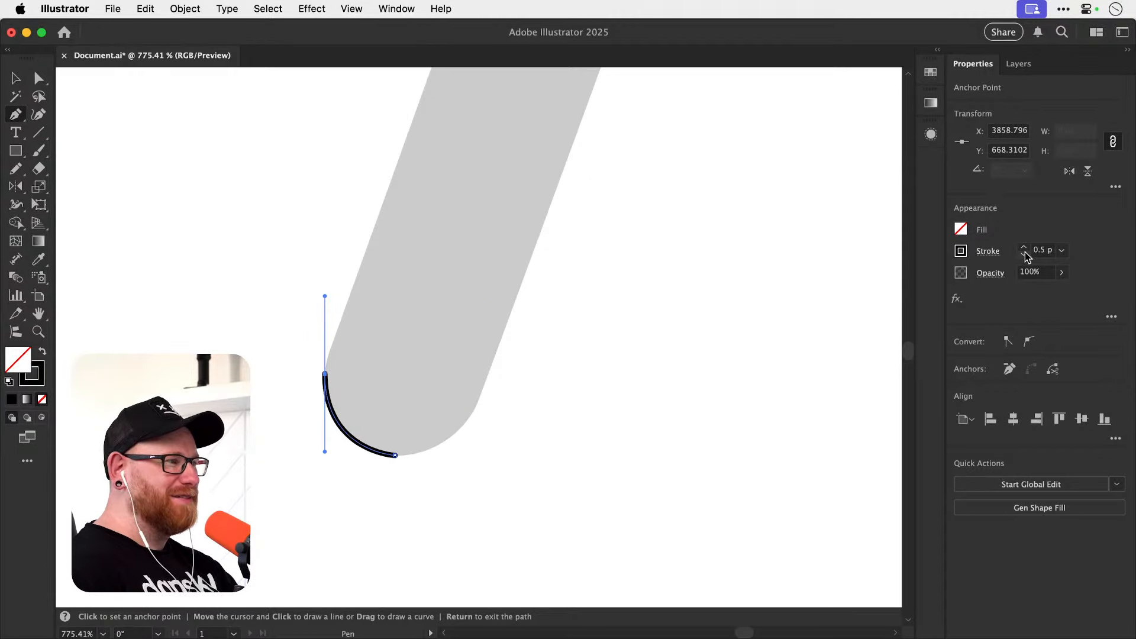
pyautogui.click(1024, 254)
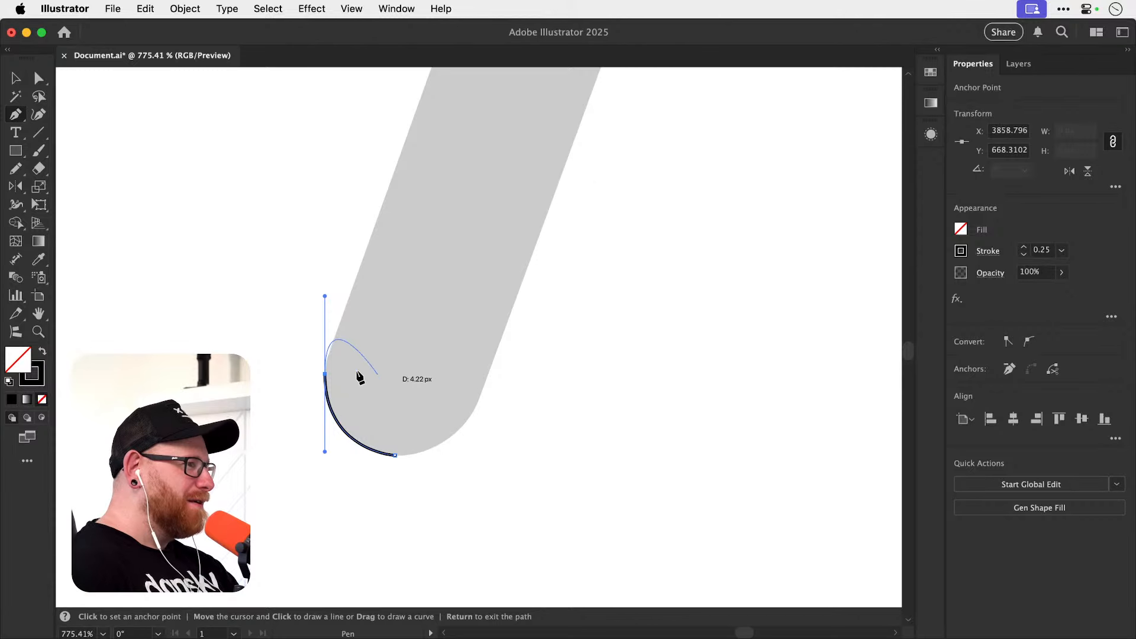
# Retract the outgoing handle of the curve's upper anchor, and undo back through the recent changes.
pyautogui.click(325, 374)
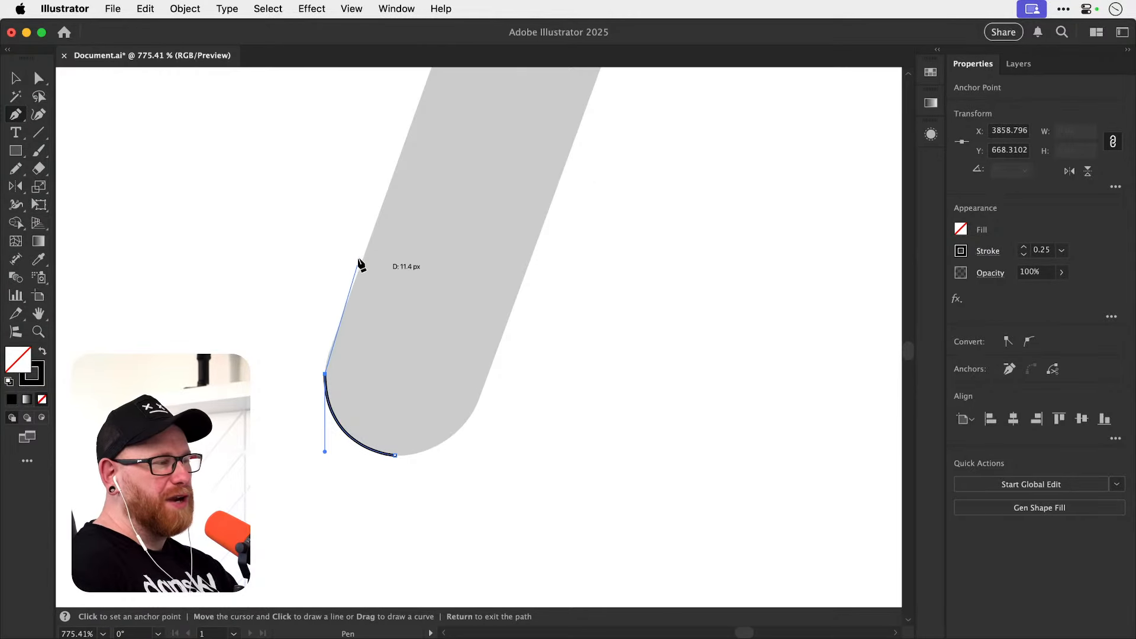
pyautogui.press('super+z')
pyautogui.press('super+z')
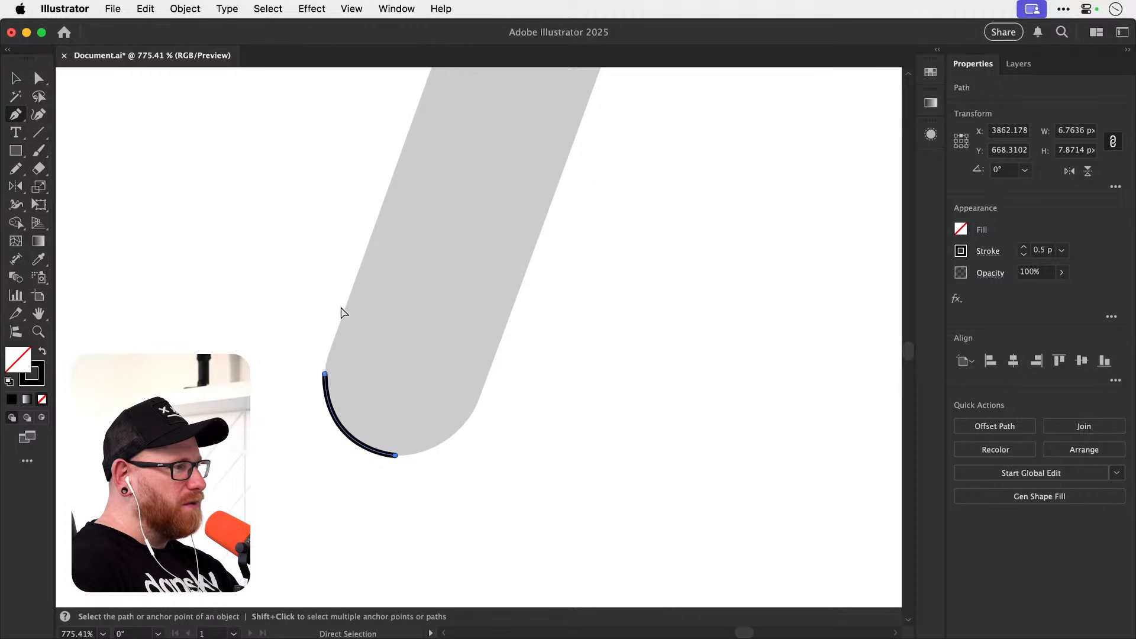
pyautogui.press('super+shift+z')
pyautogui.press('super+z')
pyautogui.press('super+z')
pyautogui.press('super+z')
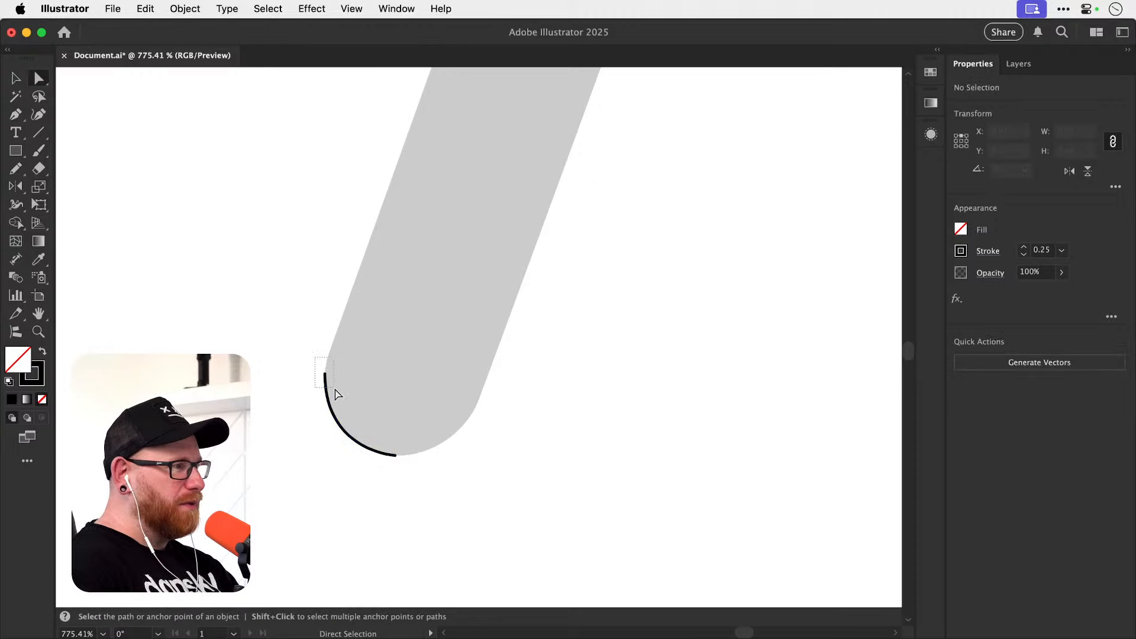
# Draw a Pen tool curve from the stem's lowest point to where its left edge turns straight, with the handle aligned along that edge.
pyautogui.click(396, 456)
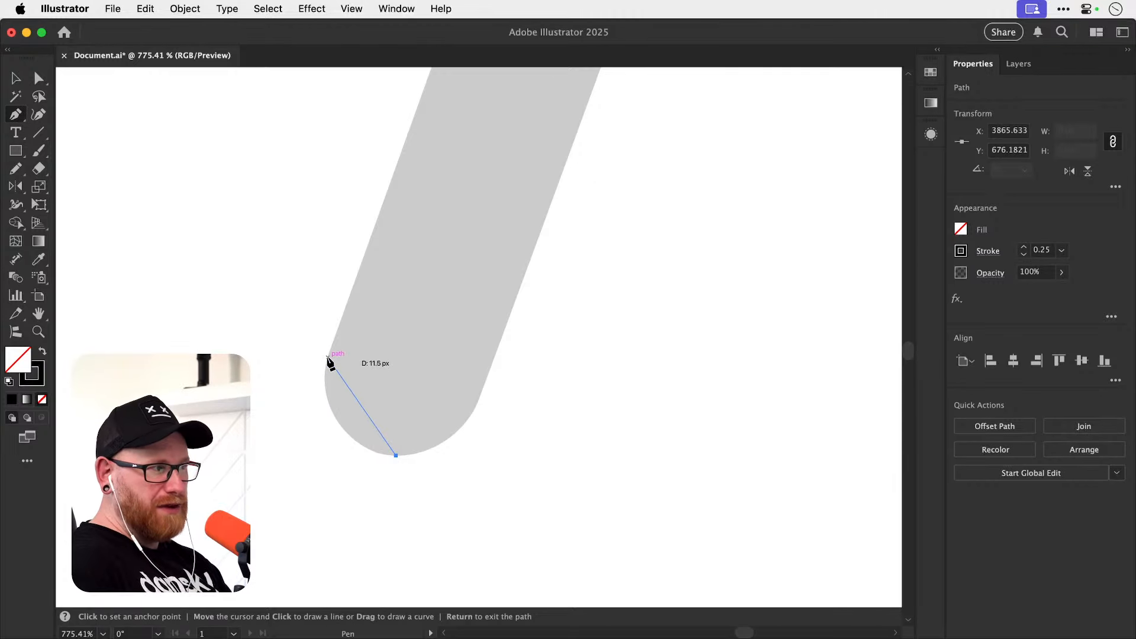
pyautogui.moveTo(328, 357); pyautogui.dragTo(355, 277)
pyautogui.press('z')
pyautogui.moveTo(352, 419); pyautogui.dragTo(390, 395)
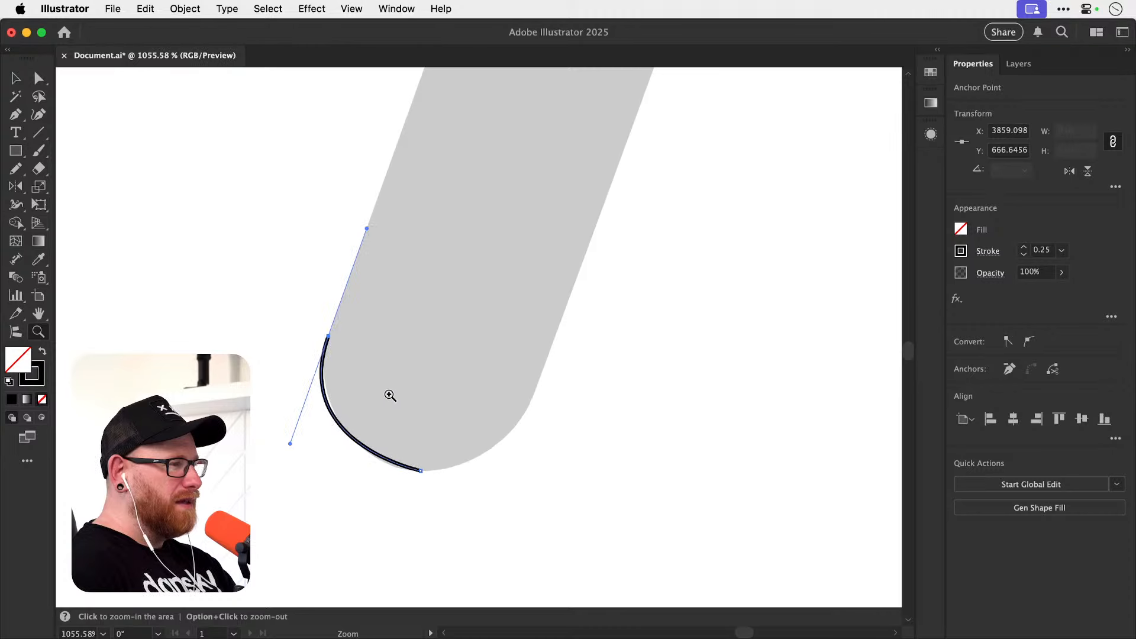
# Continue the path from its bottom anchor with a horizontal handle, curving to the stem's right edge with the end handle along that edge.
pyautogui.press('p')
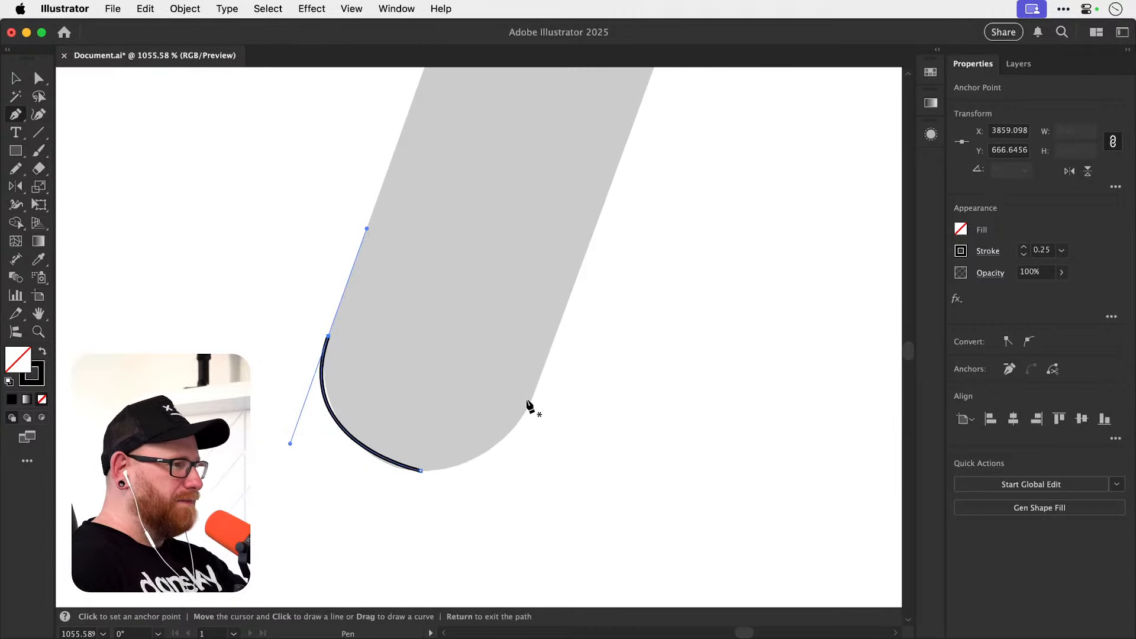
pyautogui.click(422, 471)
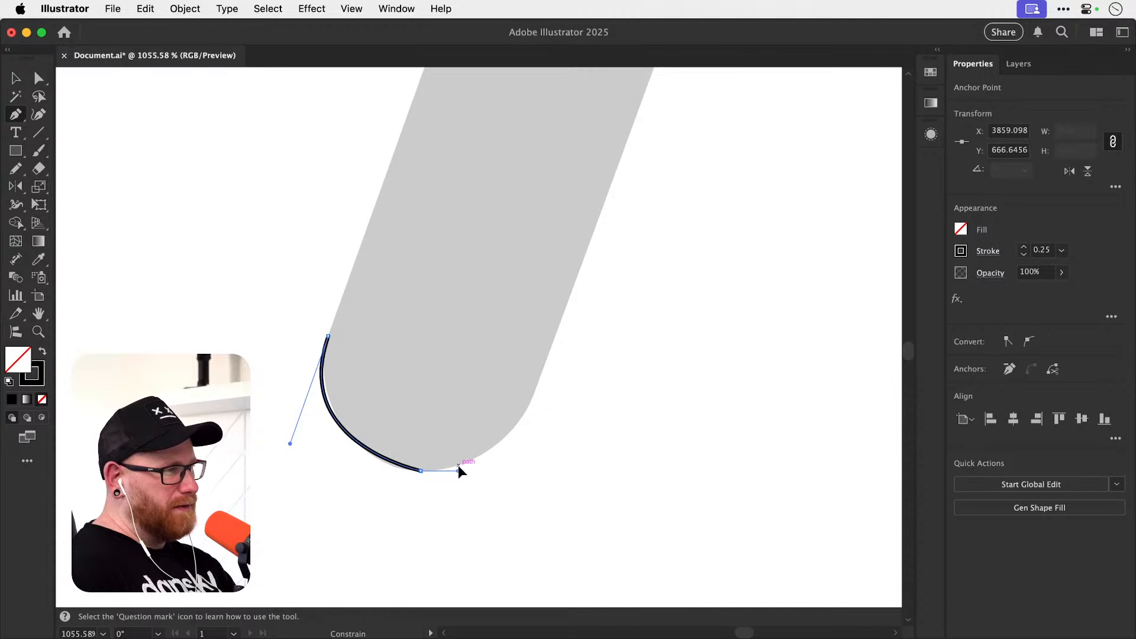
pyautogui.press('Return')
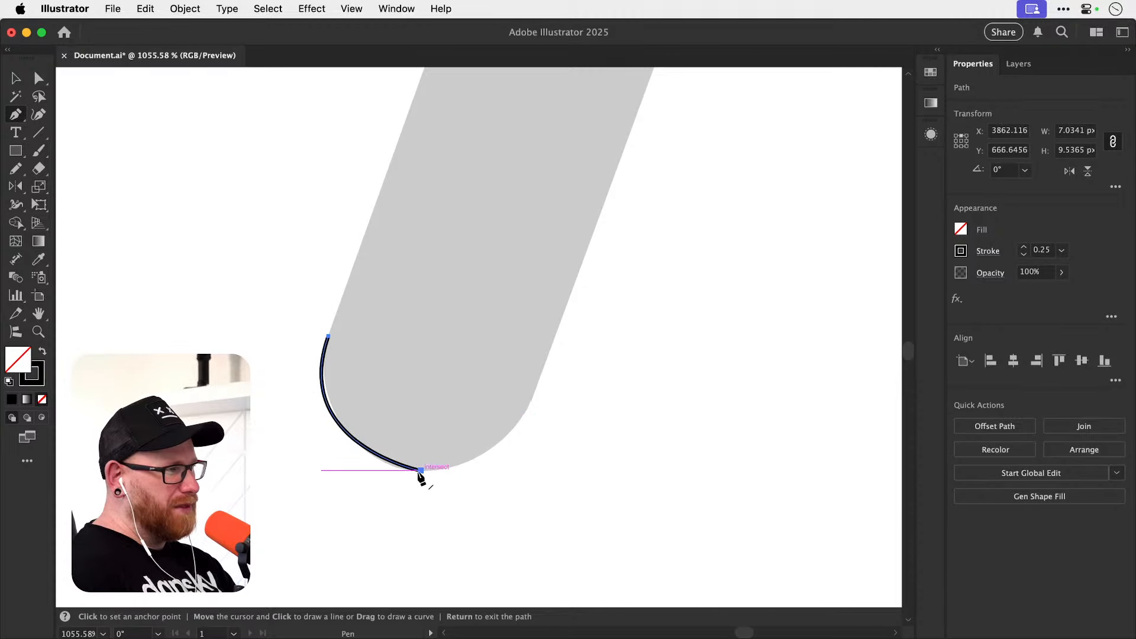
pyautogui.moveTo(422, 471); pyautogui.dragTo(464, 471)
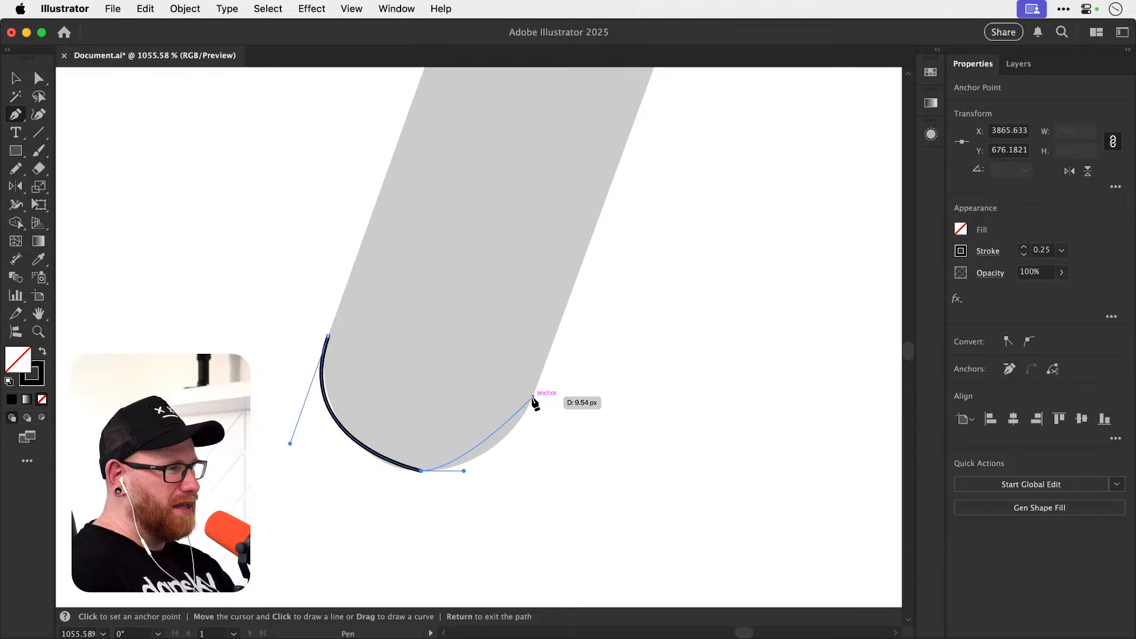
pyautogui.moveTo(533, 396); pyautogui.dragTo(551, 346)
# Slightly lengthen the left anchor's lower handle and convert the path's bottom anchor to a smooth point.
pyautogui.press('a')
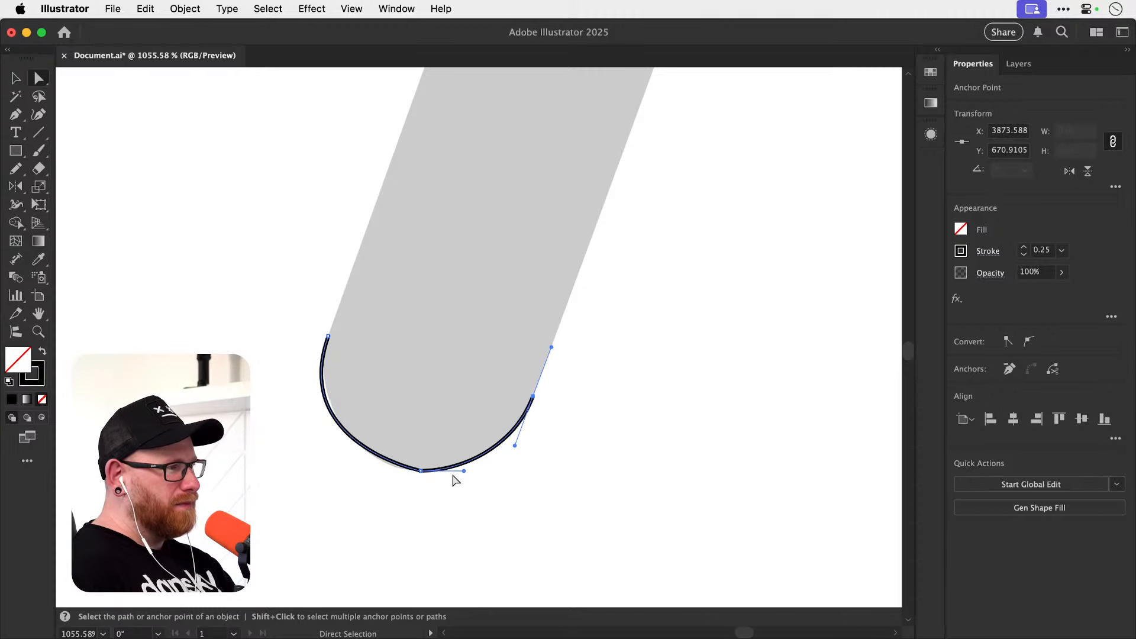
pyautogui.click(368, 450)
pyautogui.click(421, 471)
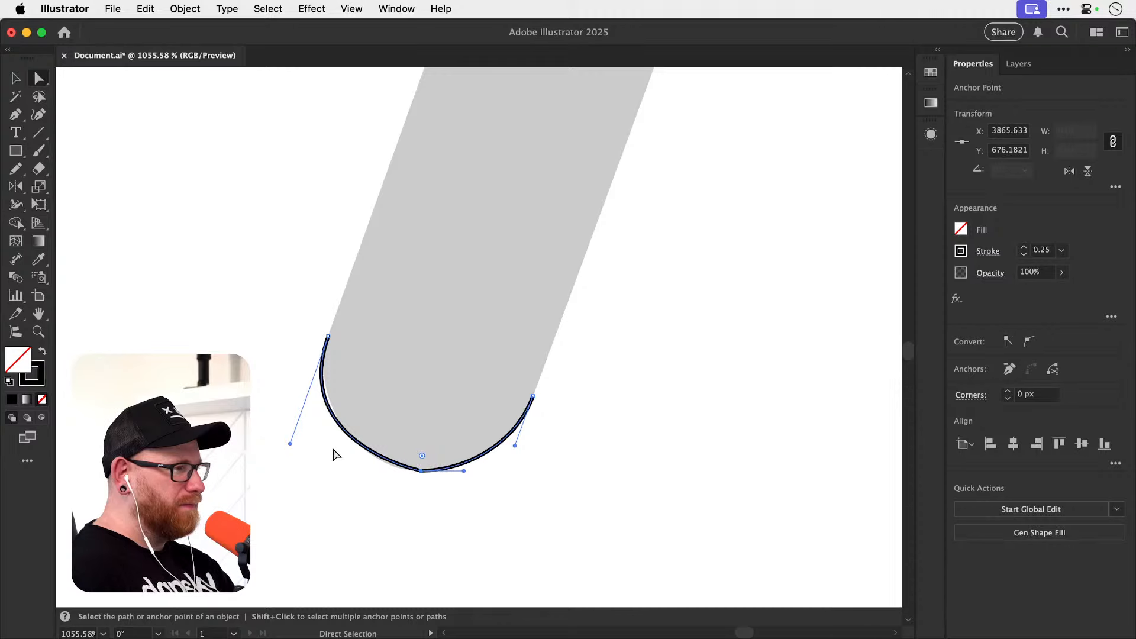
pyautogui.moveTo(289, 443); pyautogui.dragTo(286, 452)
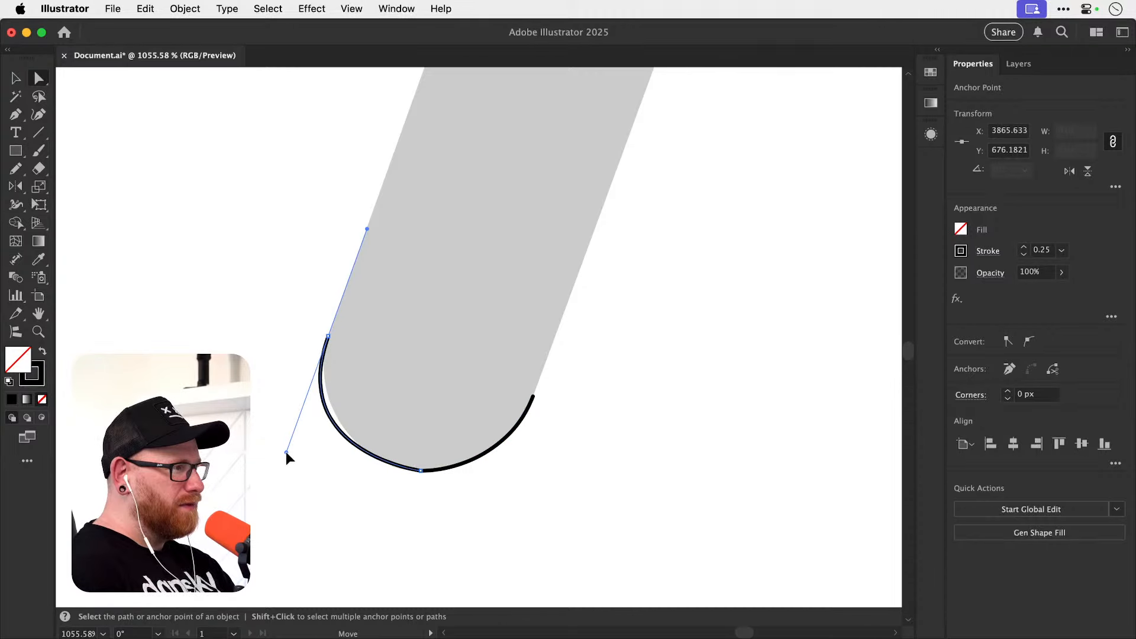
pyautogui.press('z')
pyautogui.click(408, 473)
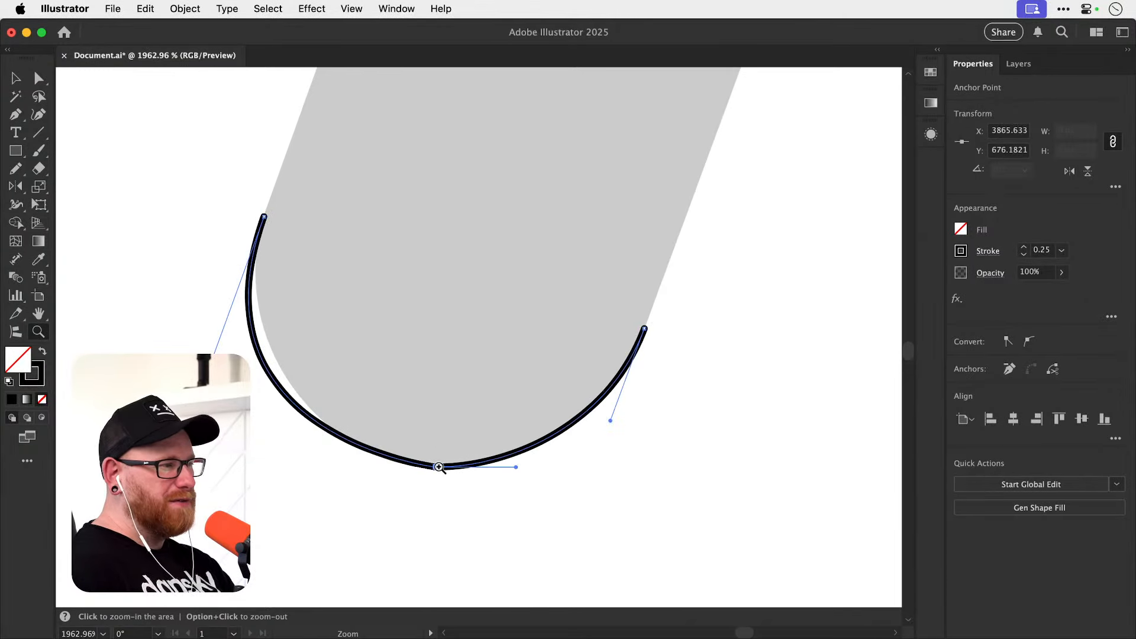
pyautogui.press('a')
pyautogui.click(433, 490)
pyautogui.click(436, 468)
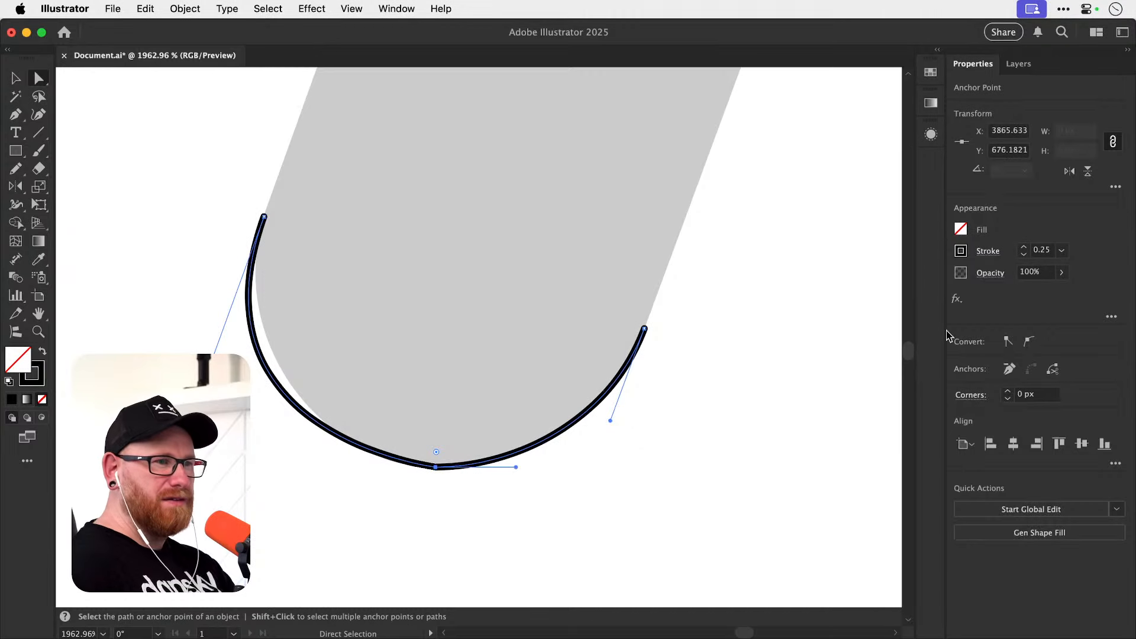
pyautogui.click(1029, 341)
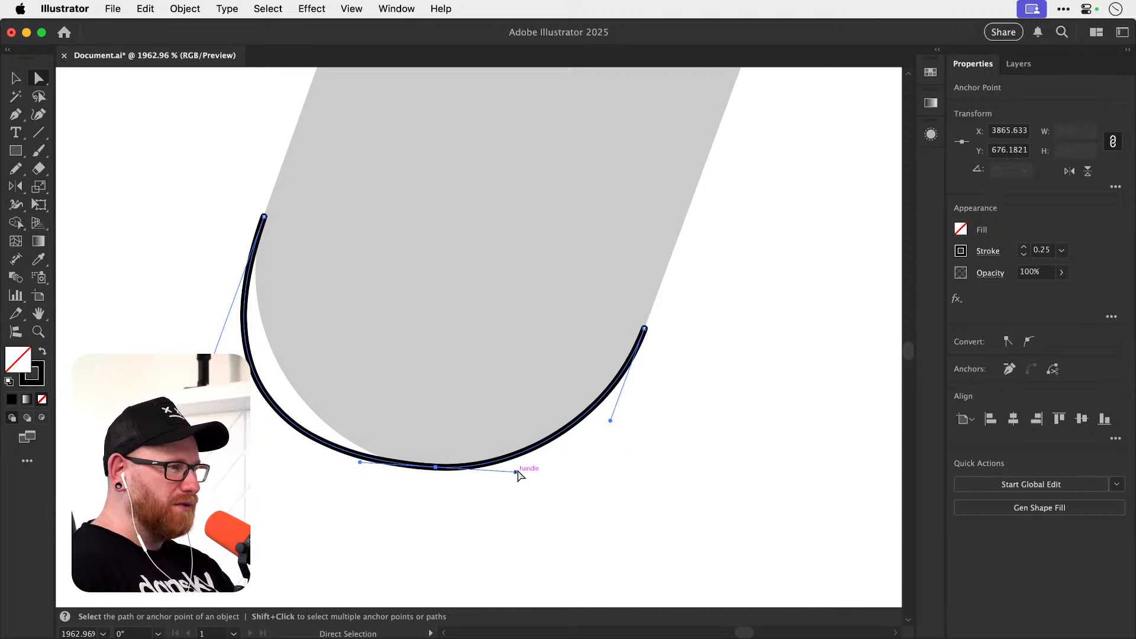
# Level the smooth bottom anchor's handles so they run horizontally beneath the stem's rounded end.
pyautogui.moveTo(515, 471); pyautogui.dragTo(520, 465)
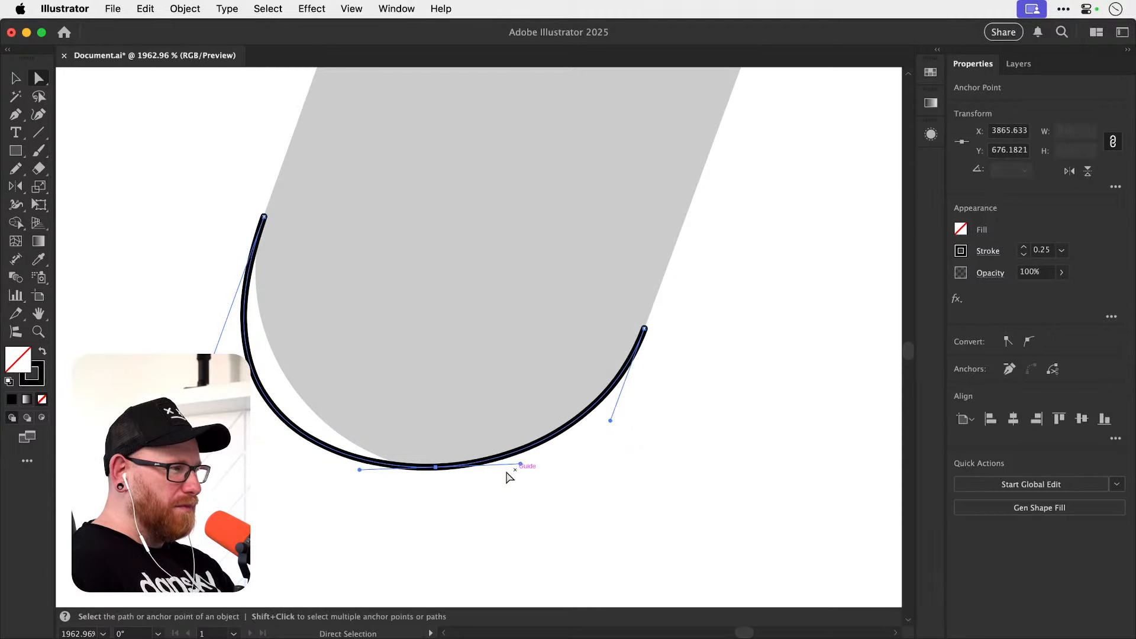
pyautogui.press('super+space')
pyautogui.moveTo(433, 474); pyautogui.dragTo(595, 461)
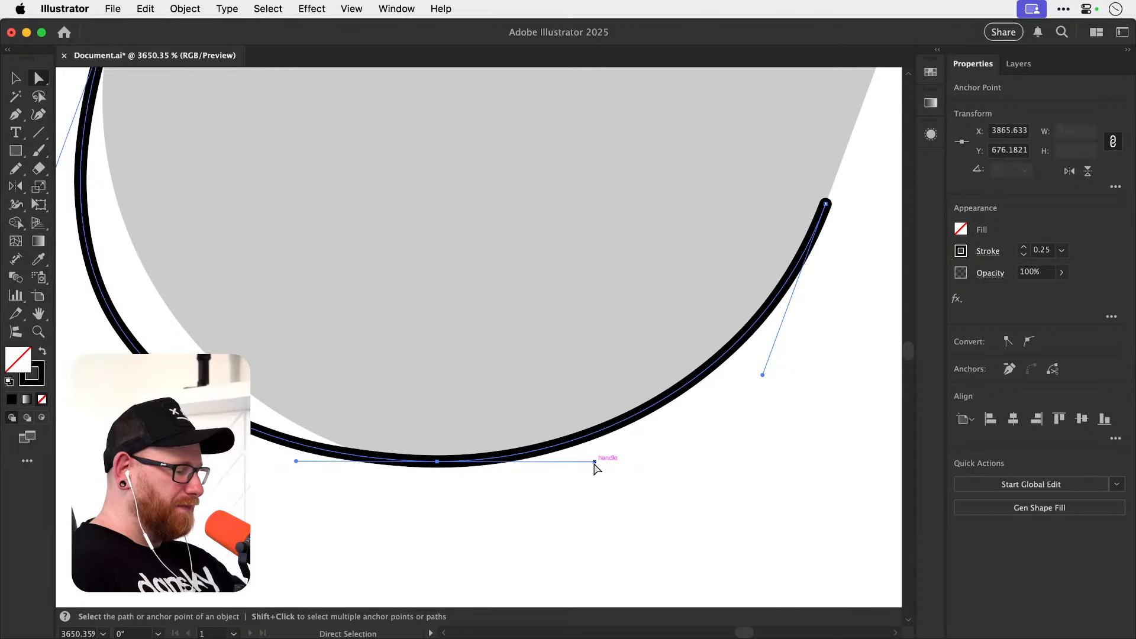
# Shorten the bottom anchor's left handle and the left anchor's lower handle to fit the curve to the grey edge.
pyautogui.press('super+minus')
pyautogui.press('super+minus')
pyautogui.press('super+minus')
pyautogui.press('super+minus')
pyautogui.press('space')
pyautogui.moveTo(485, 332); pyautogui.dragTo(480, 442)
pyautogui.press('super+space')
pyautogui.press('space')
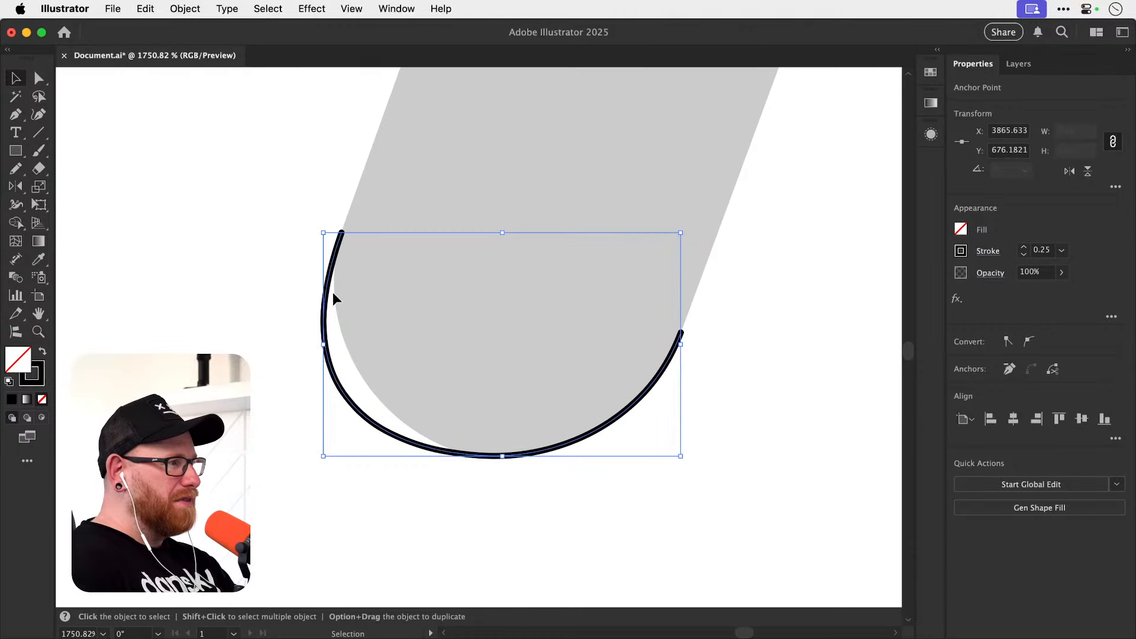
pyautogui.press('a')
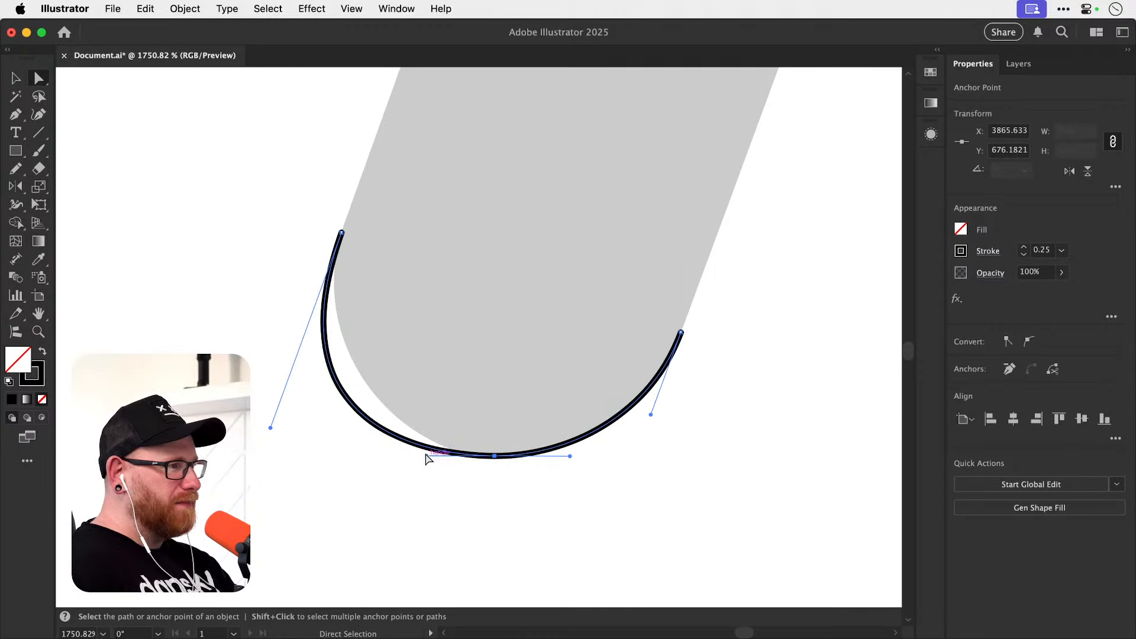
pyautogui.moveTo(426, 455); pyautogui.dragTo(440, 456)
pyautogui.moveTo(271, 427); pyautogui.dragTo(289, 371)
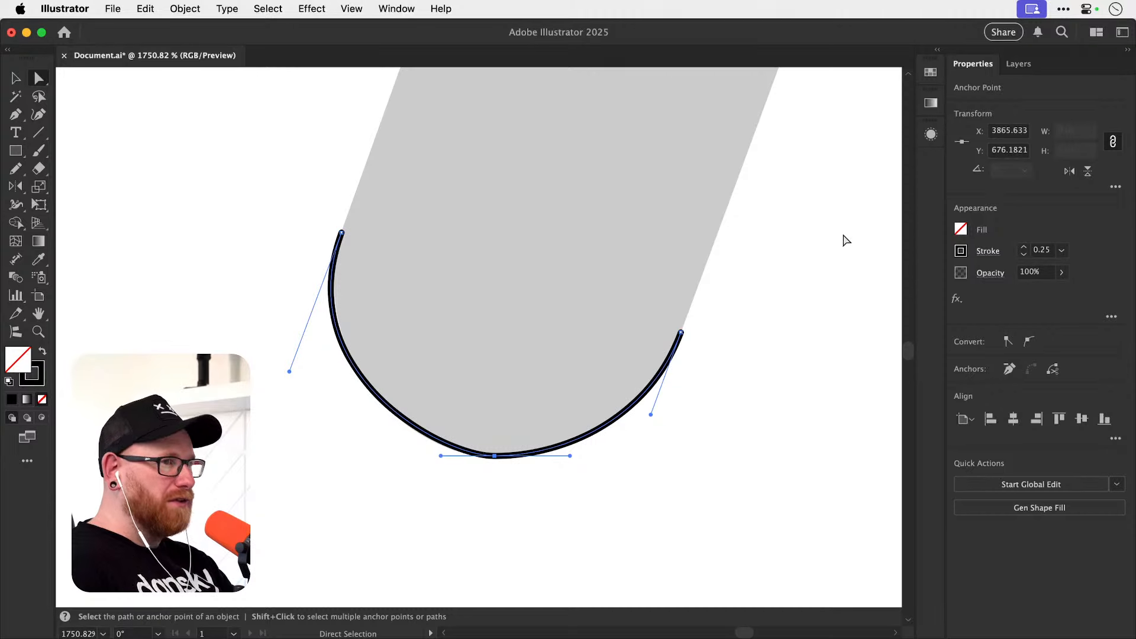
# Set the path's stroke weight to 0.1 pt and slightly lengthen the bottom anchor's left handle along the horizontal.
pyautogui.click(1024, 255)
pyautogui.click(1024, 255)
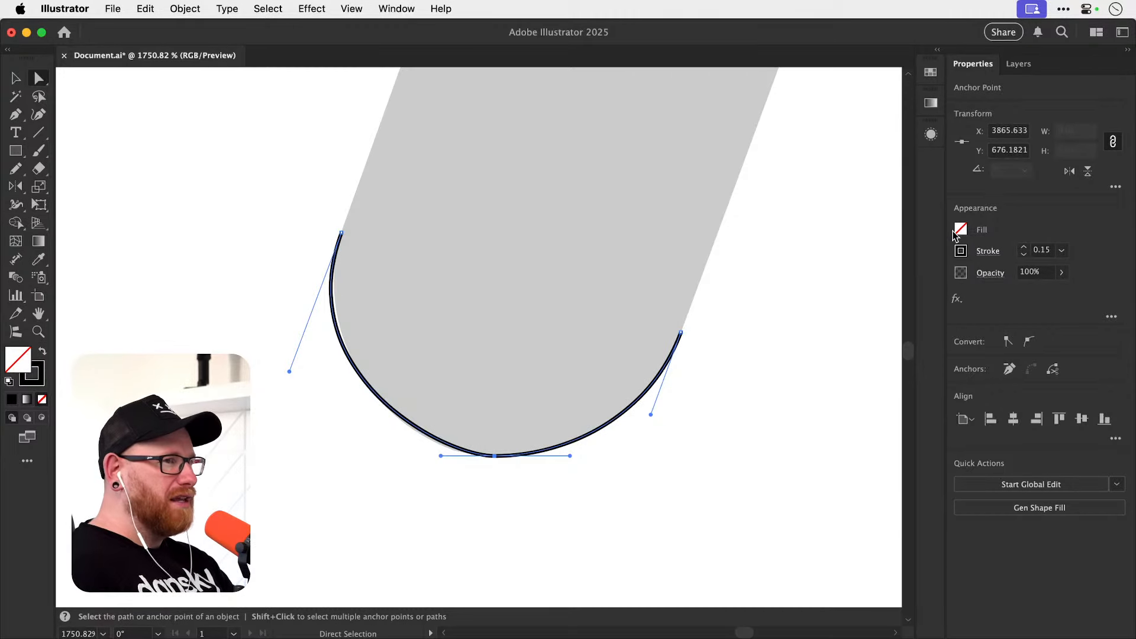
pyautogui.click(1023, 254)
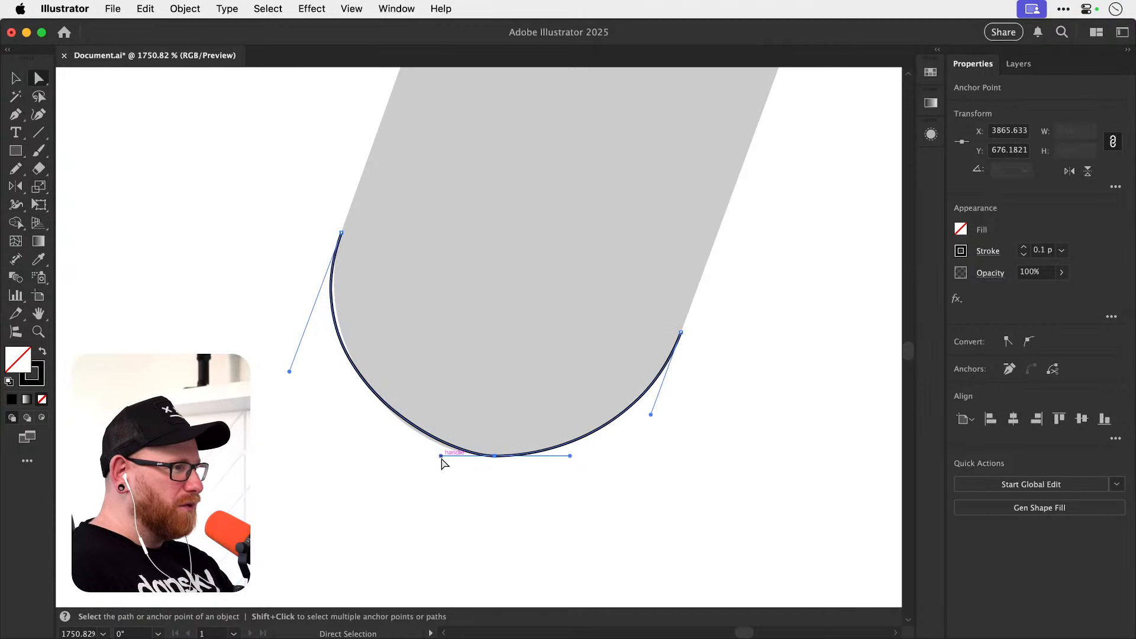
pyautogui.moveTo(442, 456); pyautogui.dragTo(430, 461)
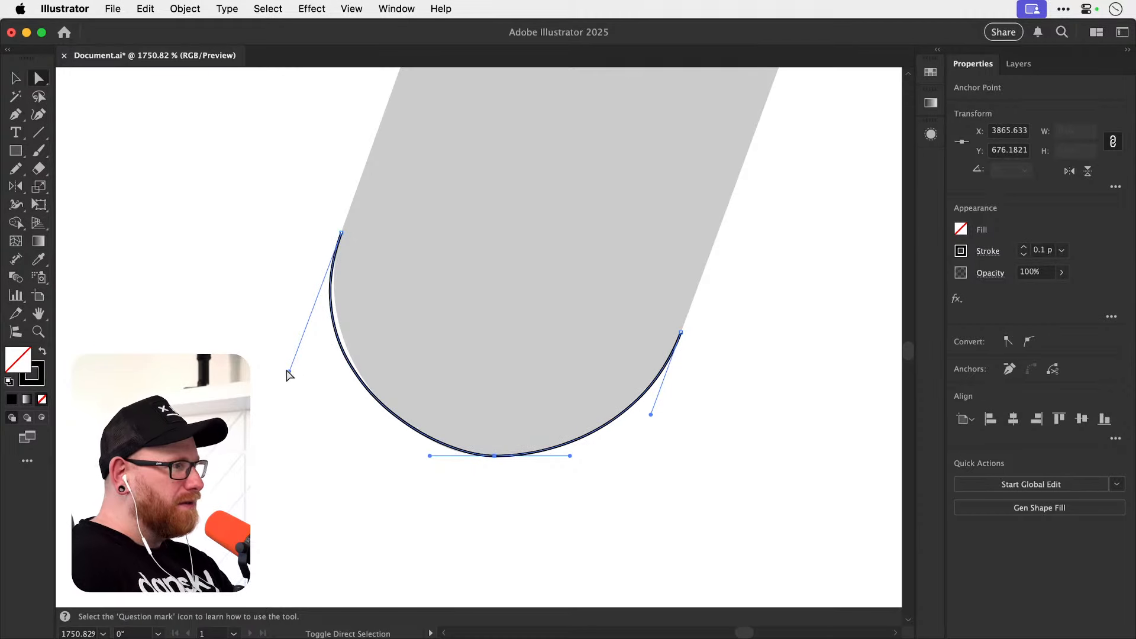
# Shorten the left anchor's lower handle and lengthen the bottom anchor's left handle to follow the rounded end's left side.
pyautogui.moveTo(290, 371); pyautogui.dragTo(297, 342)
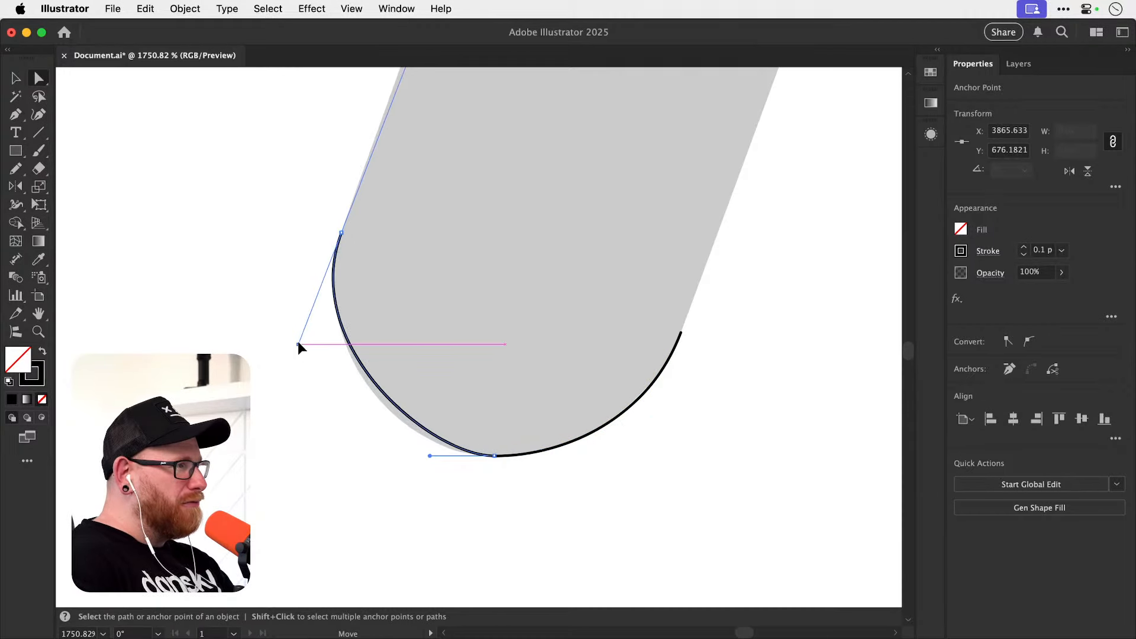
pyautogui.click(431, 456)
pyautogui.moveTo(430, 455); pyautogui.dragTo(401, 459)
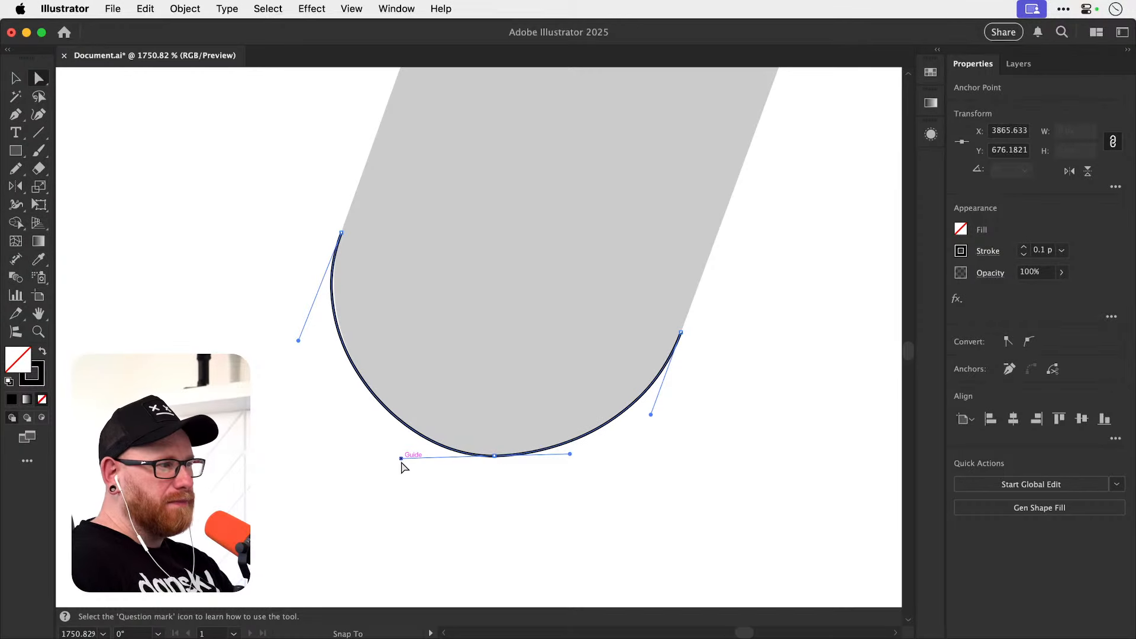
# Level and slightly lengthen the bottom anchor's right handle, and shorten the right anchor's handle to fit the grey edge.
pyautogui.moveTo(571, 455)
pyautogui.mouseDown()
pyautogui.moveTo(588, 455)
pyautogui.moveTo(578, 455)
pyautogui.mouseUp()
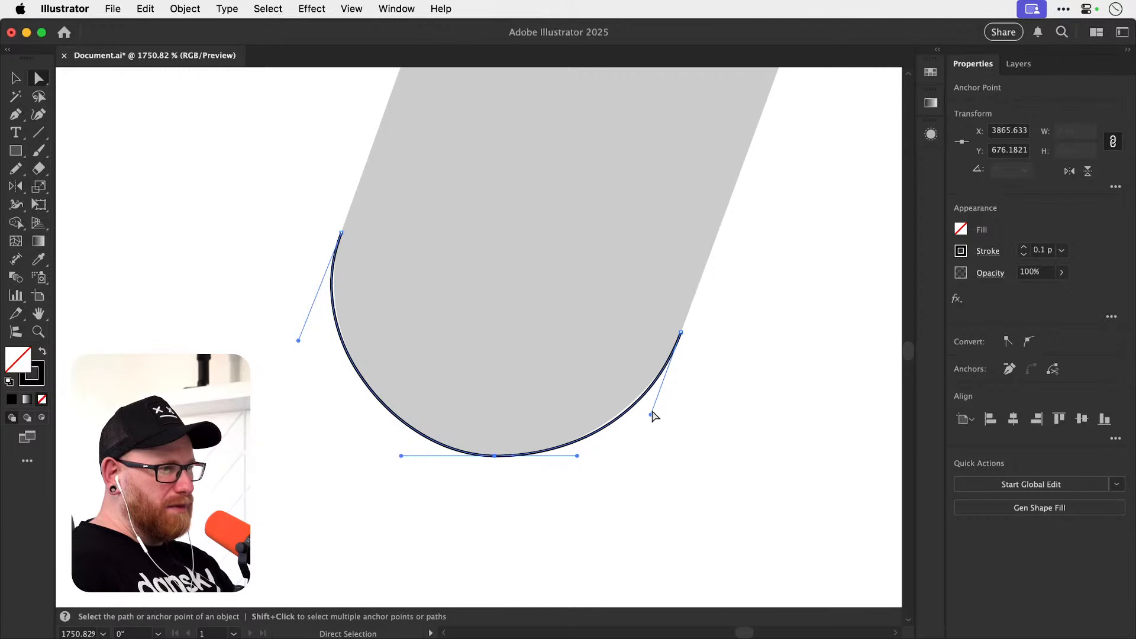
pyautogui.moveTo(652, 412); pyautogui.dragTo(656, 403)
pyautogui.press('v')
pyautogui.click(578, 489)
pyautogui.moveTo(578, 489); pyautogui.dragTo(529, 526)
# Refine the left side of the rounded end by slightly shortening the left anchor's handle and lengthening the bottom anchor's left handle horizontally.
pyautogui.press('z')
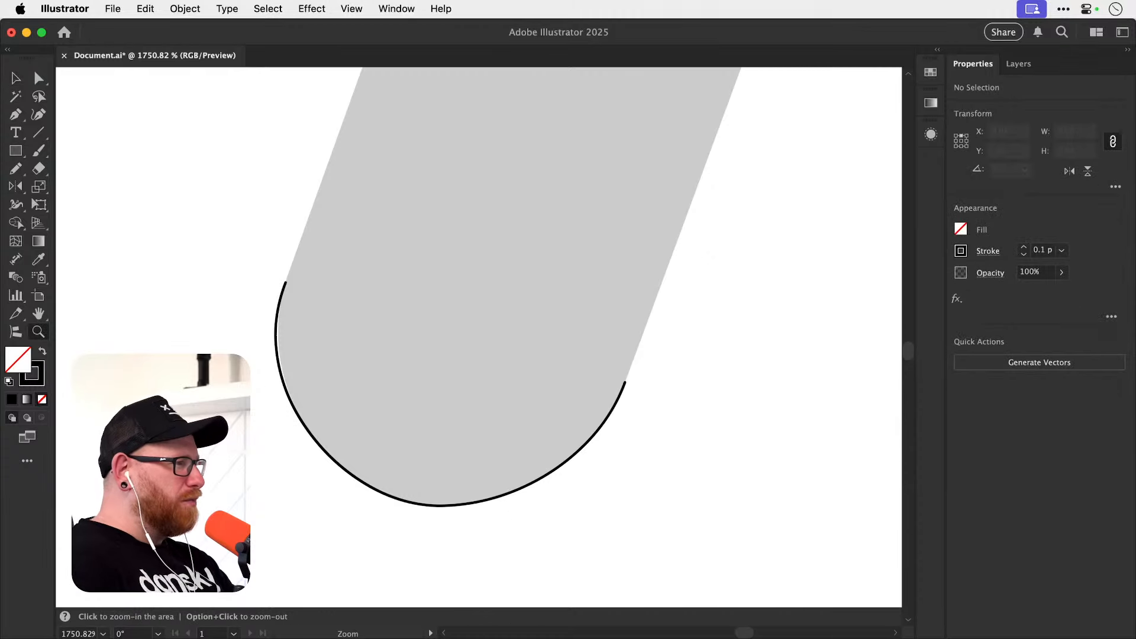
pyautogui.moveTo(254, 359); pyautogui.dragTo(378, 376)
pyautogui.press('a')
pyautogui.click(313, 384)
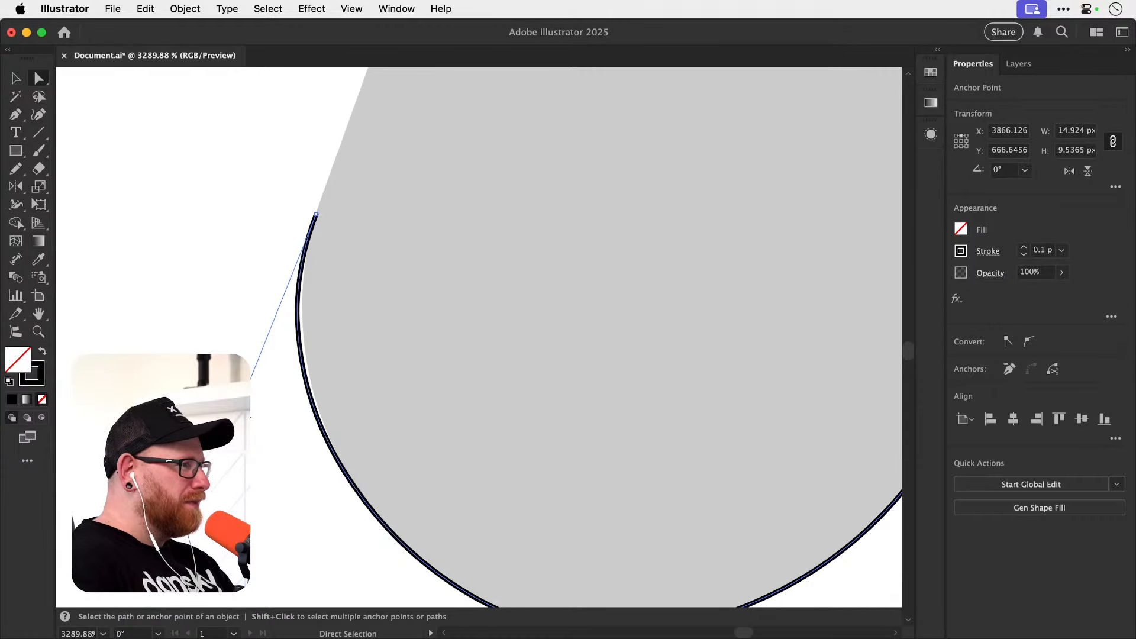
pyautogui.moveTo(239, 410); pyautogui.dragTo(239, 409)
pyautogui.press('super+shift+a')
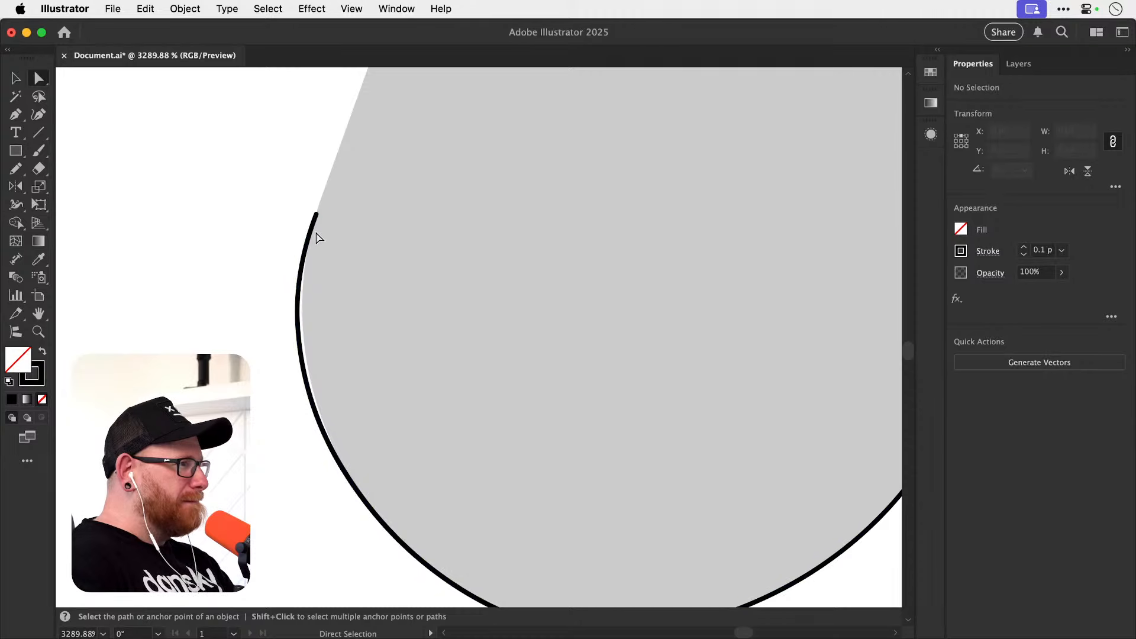
pyautogui.click(317, 214)
pyautogui.moveTo(239, 409); pyautogui.dragTo(240, 406)
pyautogui.press('space')
pyautogui.moveTo(307, 442); pyautogui.dragTo(244, 295)
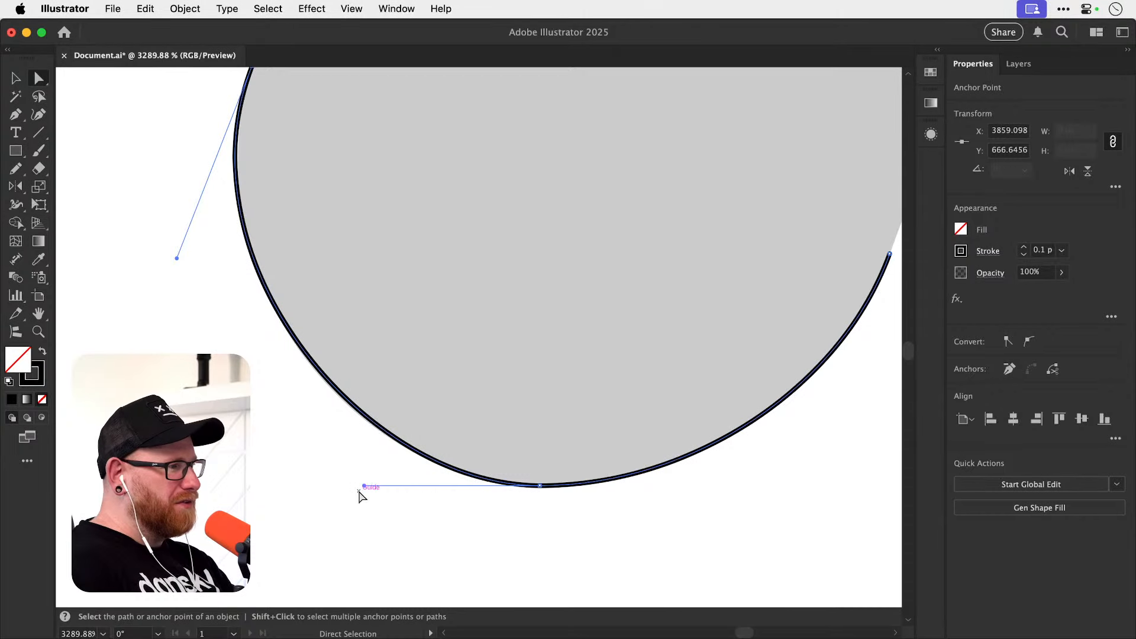
pyautogui.moveTo(363, 485); pyautogui.dragTo(357, 485)
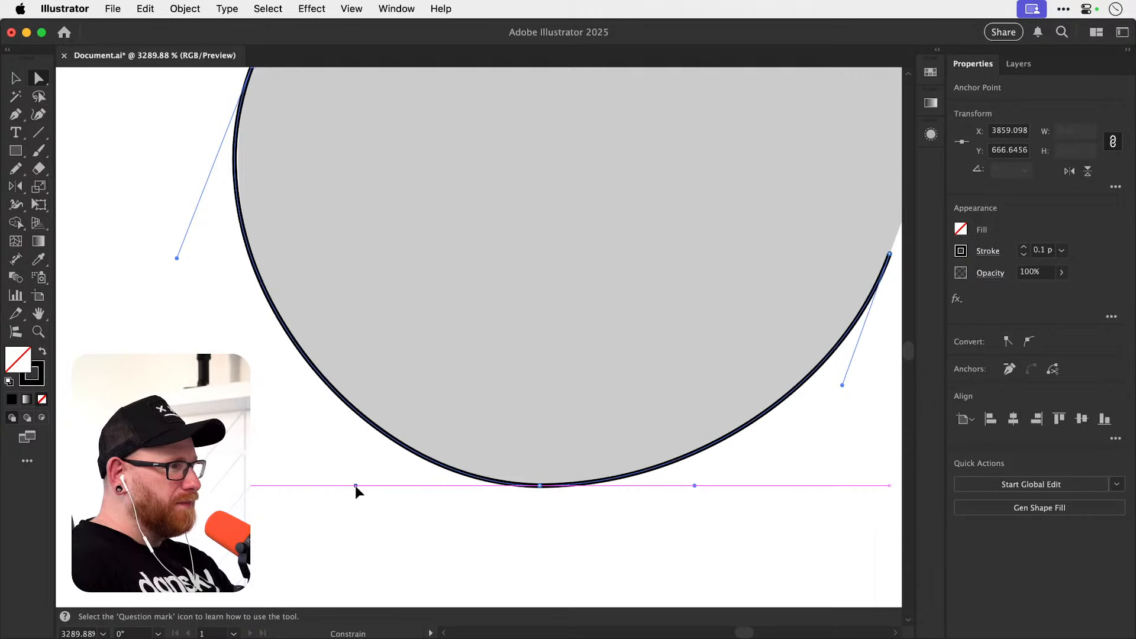
pyautogui.click(360, 481)
# Continue the path with the Pen tool from its left endpoint, adding a straight segment up the stem's left edge to the start of the upper cap.
pyautogui.press('super+minus')
pyautogui.press('super+minus')
pyautogui.press('super+minus')
pyautogui.press('super+minus')
pyautogui.press('super+minus')
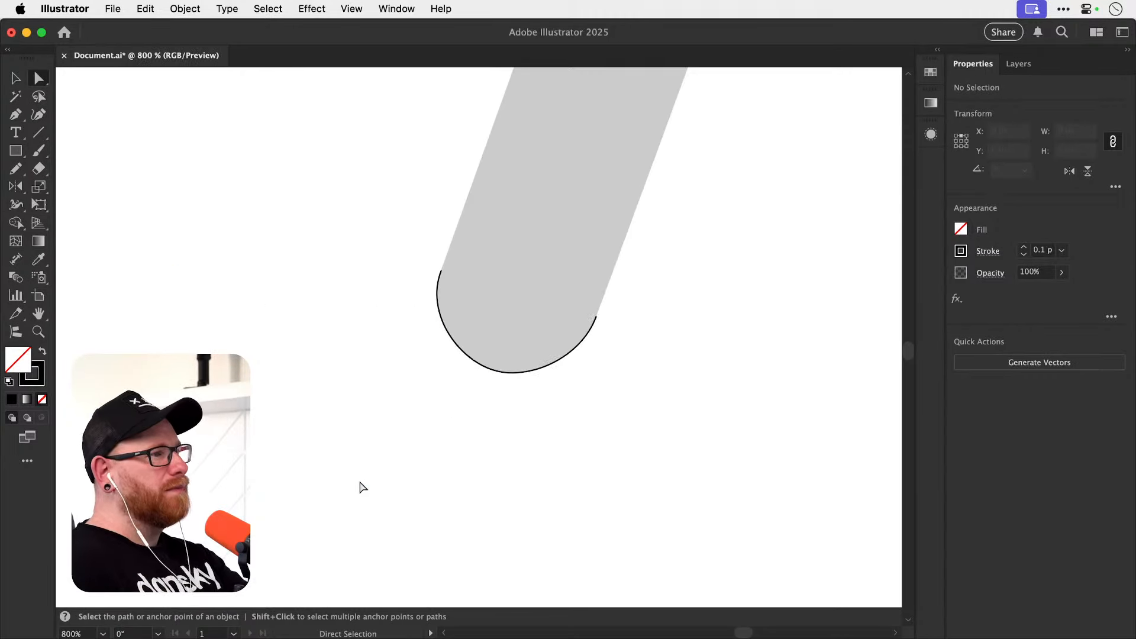
pyautogui.moveTo(507, 325); pyautogui.dragTo(436, 474)
pyautogui.press('p')
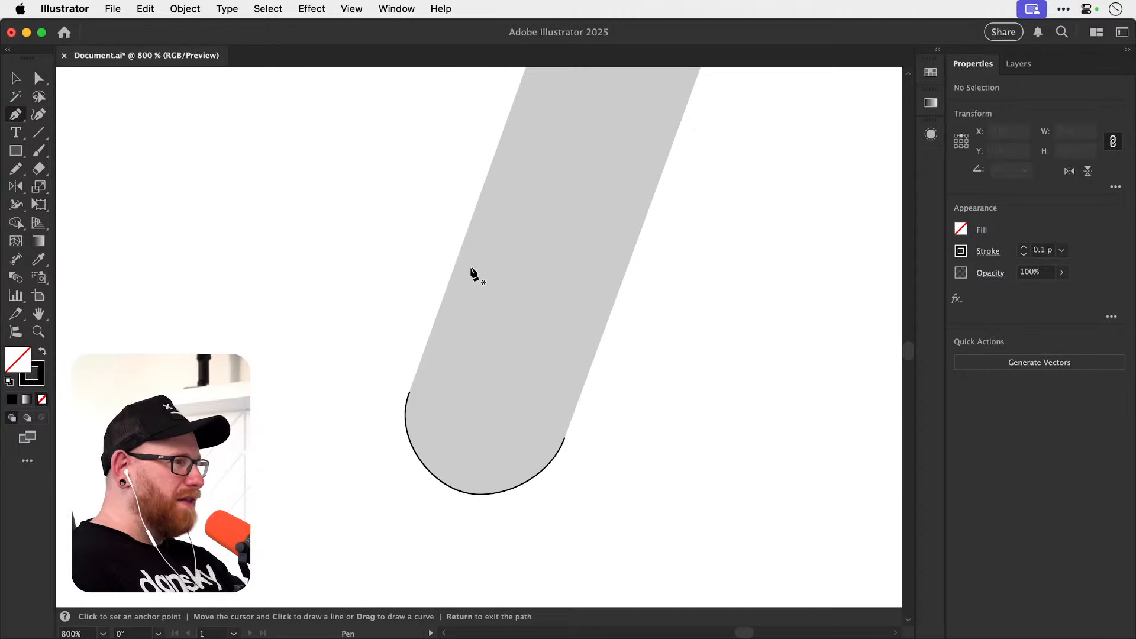
pyautogui.click(413, 392)
pyautogui.scroll(10, 436, 341)
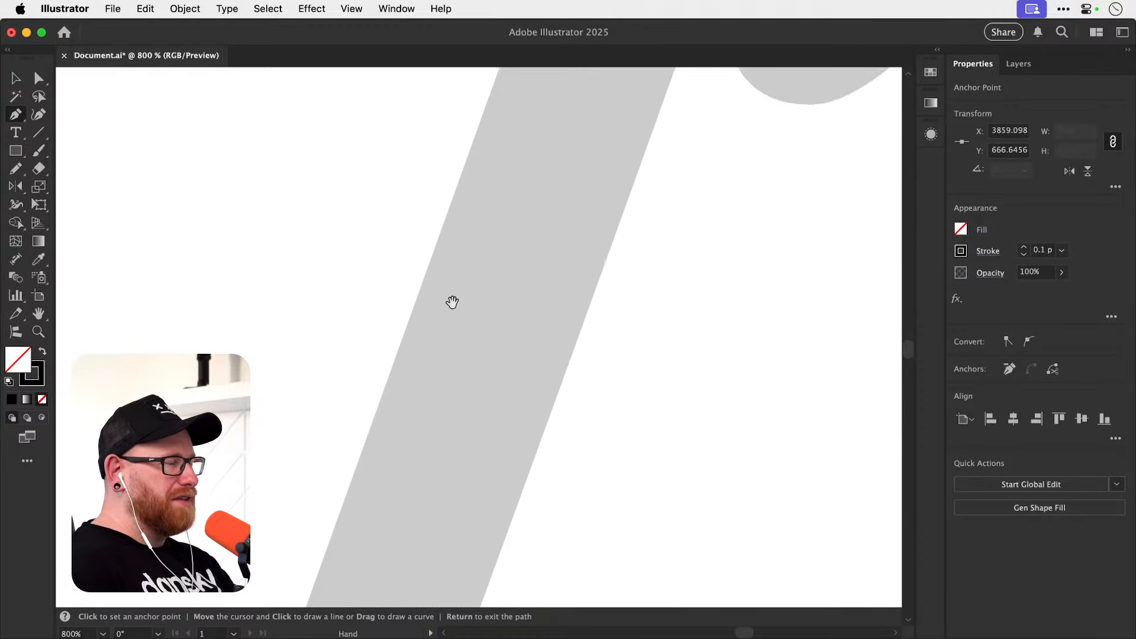
pyautogui.moveTo(430, 365); pyautogui.dragTo(355, 577)
pyautogui.moveTo(417, 392); pyautogui.dragTo(360, 568)
pyautogui.moveTo(455, 301)
pyautogui.mouseDown()
pyautogui.moveTo(406, 487)
pyautogui.moveTo(340, 600)
pyautogui.mouseUp()
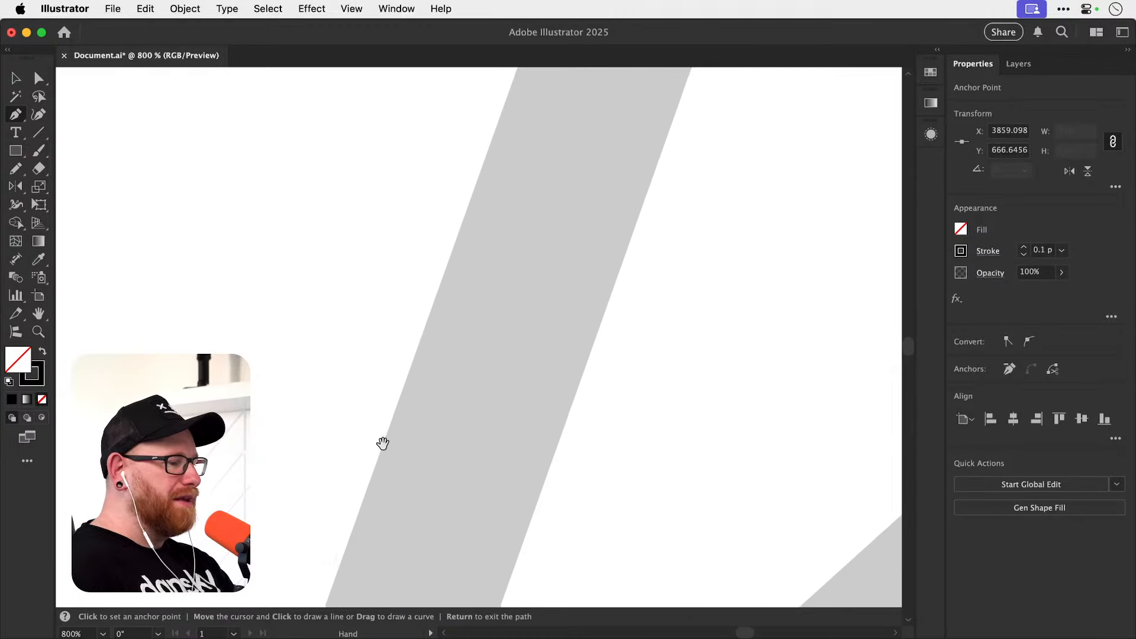
pyautogui.moveTo(450, 359); pyautogui.dragTo(377, 536)
pyautogui.moveTo(453, 340)
pyautogui.mouseDown()
pyautogui.moveTo(421, 456)
pyautogui.moveTo(417, 447)
pyautogui.mouseUp()
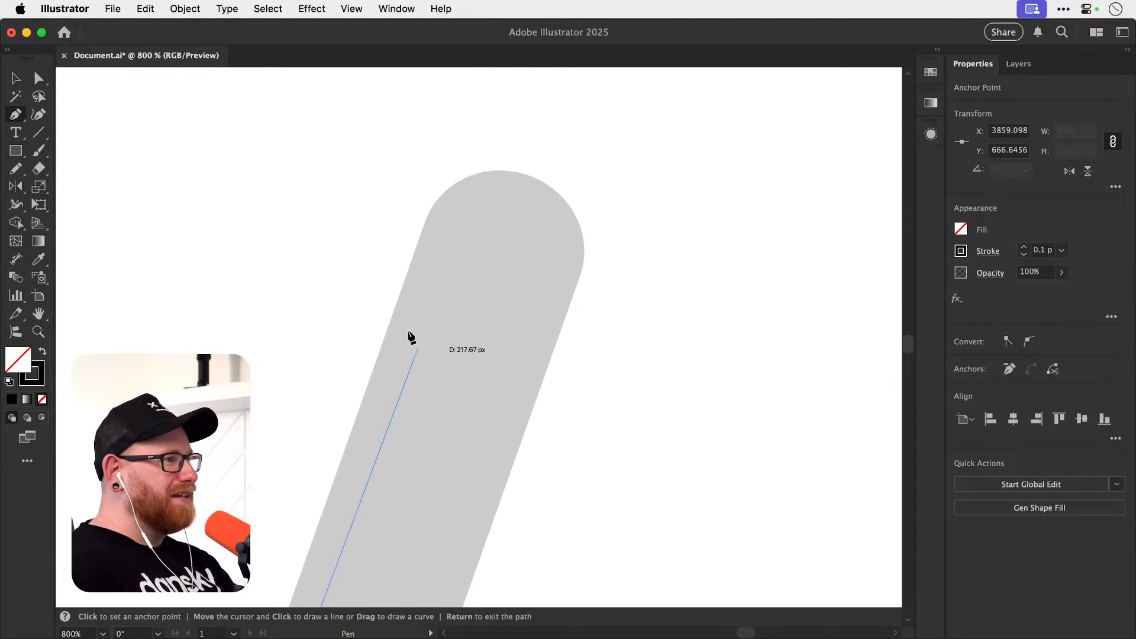
pyautogui.click(425, 220)
# Pull a short handle out of the path's upper endpoint, in line with the stem's left edge.
pyautogui.moveTo(451, 242); pyautogui.dragTo(428, 336)
pyautogui.moveTo(437, 308); pyautogui.dragTo(439, 307)
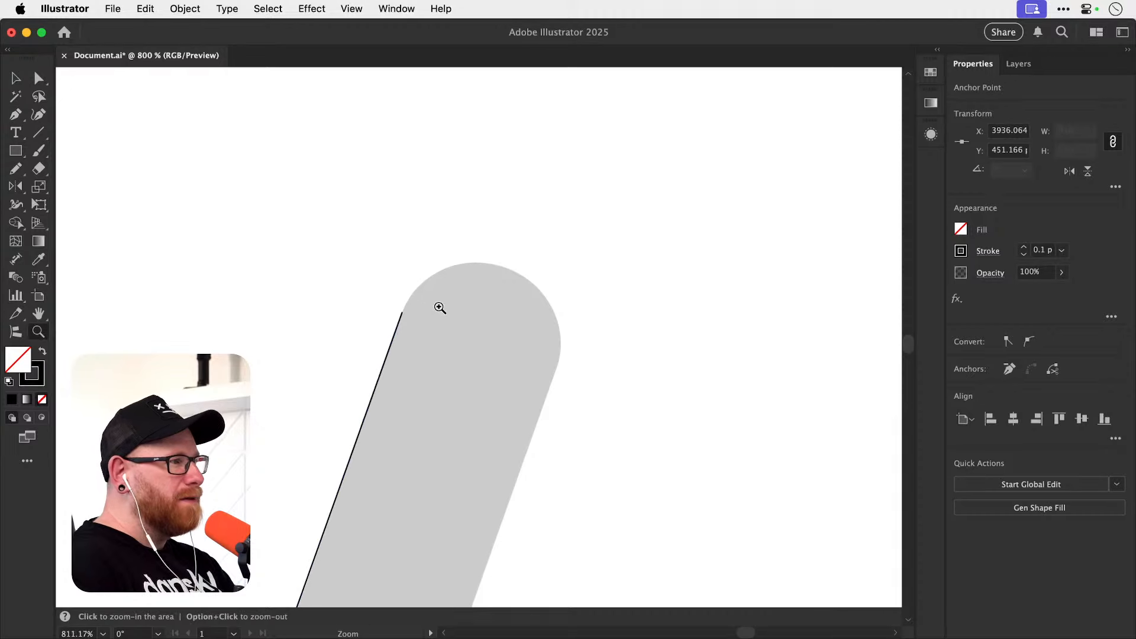
pyautogui.click(439, 308)
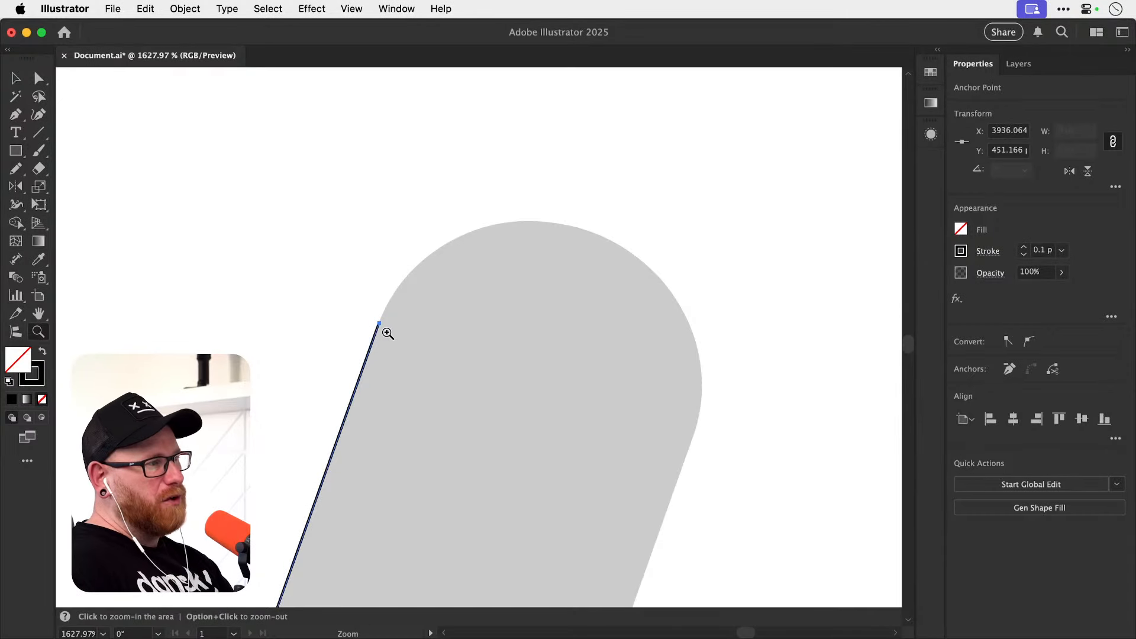
pyautogui.press('p')
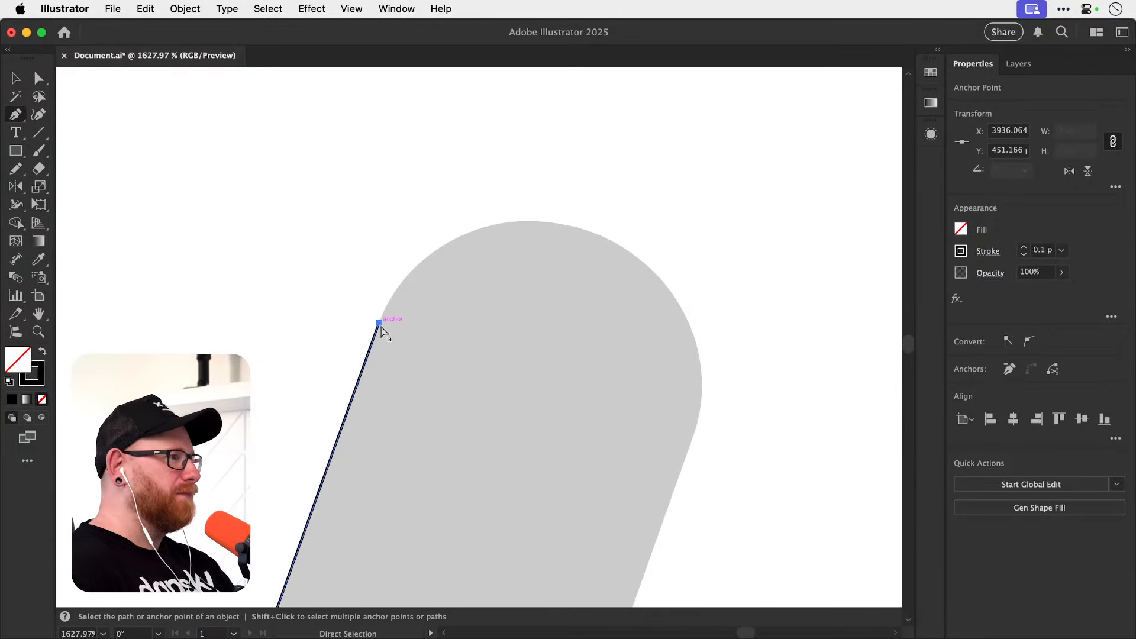
pyautogui.click(379, 323)
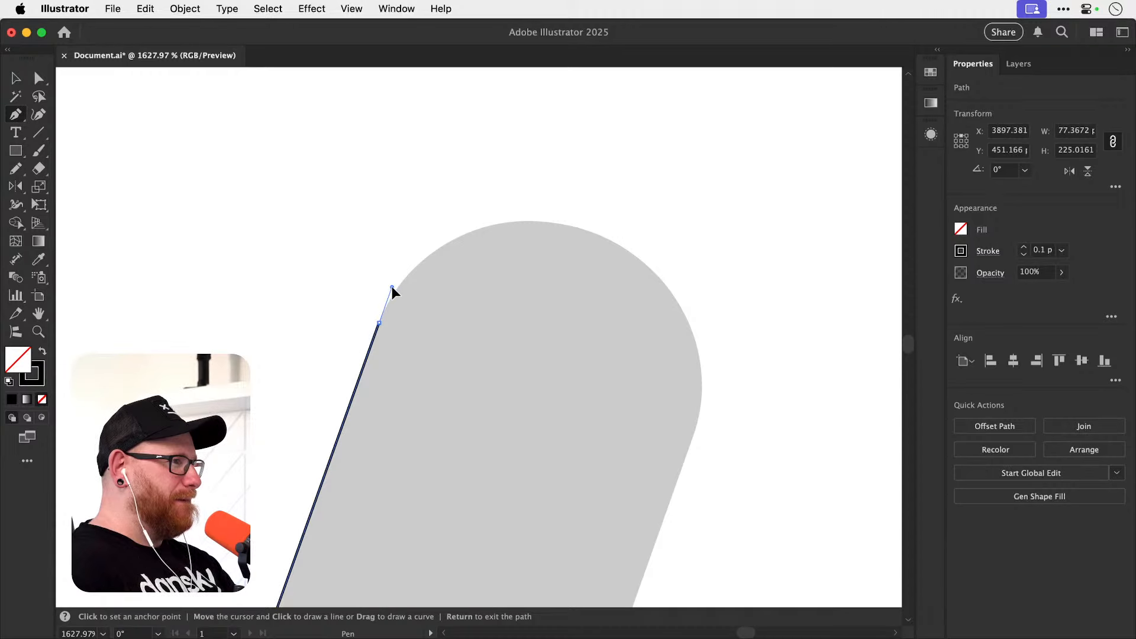
pyautogui.moveTo(379, 323); pyautogui.dragTo(393, 286)
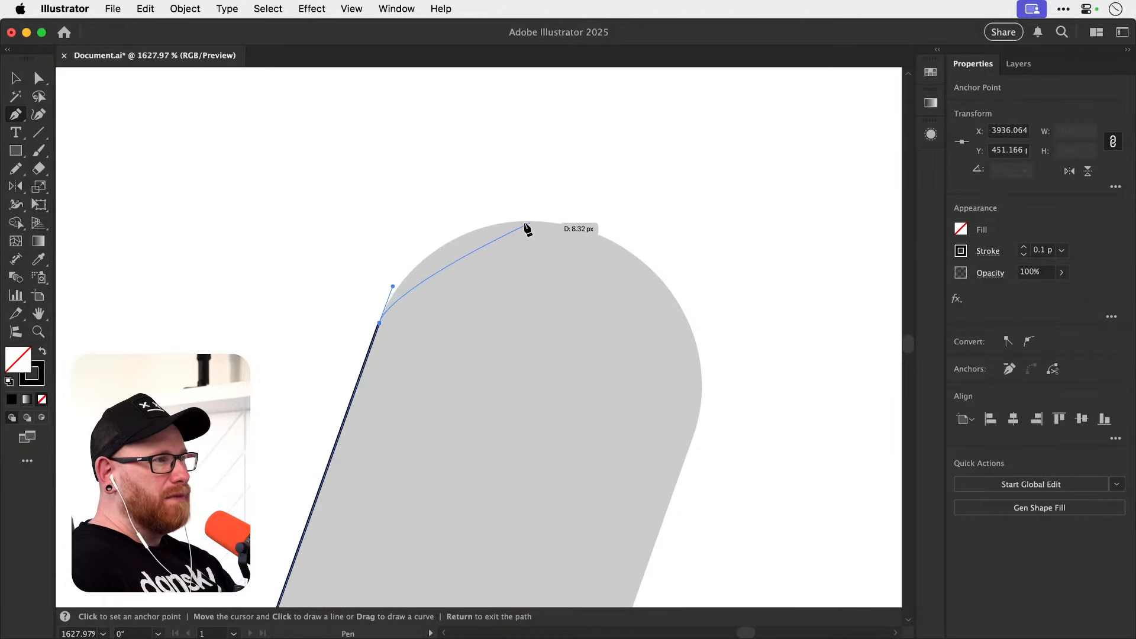
# Curve the path over the upper cap with a smooth anchor at its apex and another where the cap meets the stem's right edge.
pyautogui.moveTo(524, 221); pyautogui.dragTo(607, 212)
pyautogui.moveTo(673, 358); pyautogui.dragTo(553, 320)
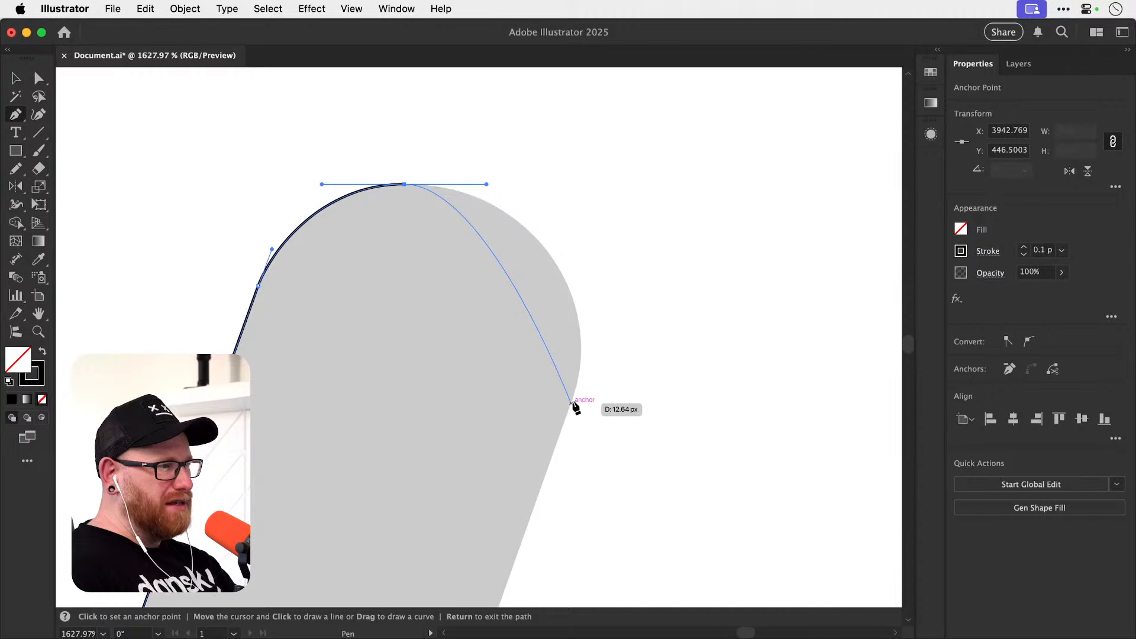
pyautogui.moveTo(572, 400)
pyautogui.mouseDown()
pyautogui.moveTo(538, 508)
pyautogui.moveTo(571, 509)
pyautogui.moveTo(537, 514)
pyautogui.moveTo(522, 541)
pyautogui.mouseUp()
# Lengthen the apex anchor's right handle horizontally and shorten the right anchor's upper handle until the curve follows the upper cap.
pyautogui.press('a')
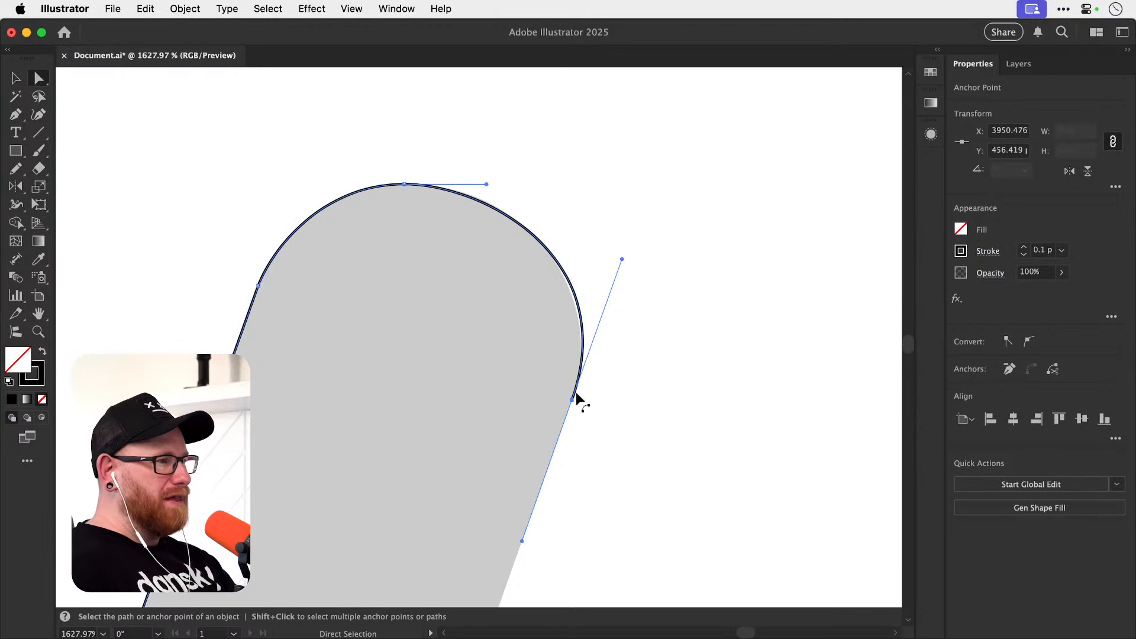
pyautogui.scroll(4, 463, 195)
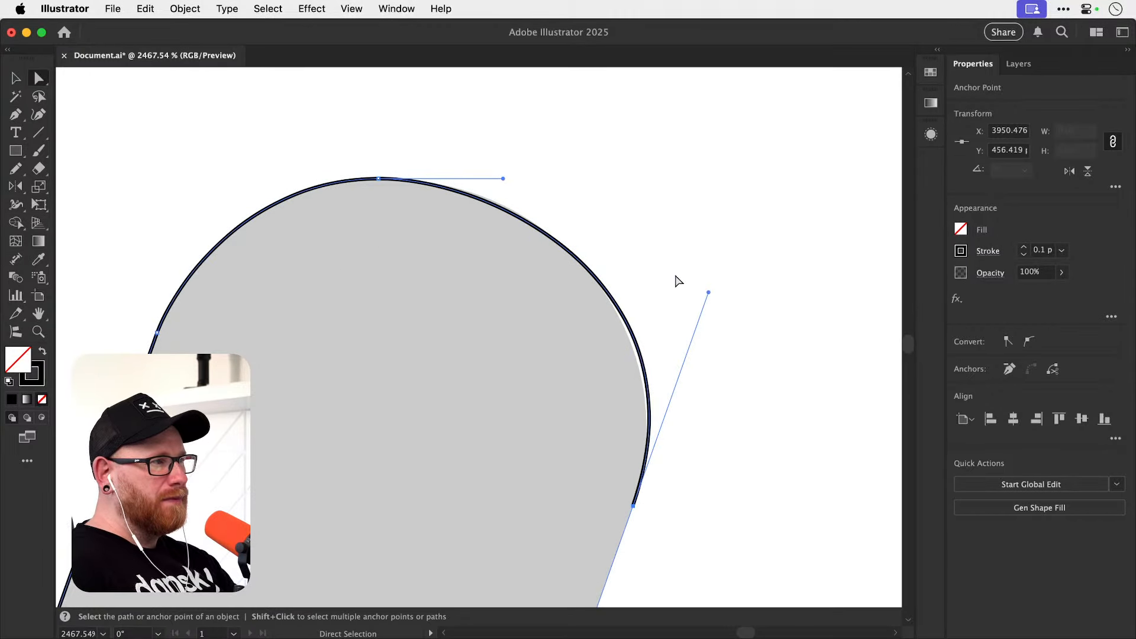
pyautogui.moveTo(504, 178); pyautogui.dragTo(521, 178)
pyautogui.moveTo(709, 293); pyautogui.dragTo(702, 312)
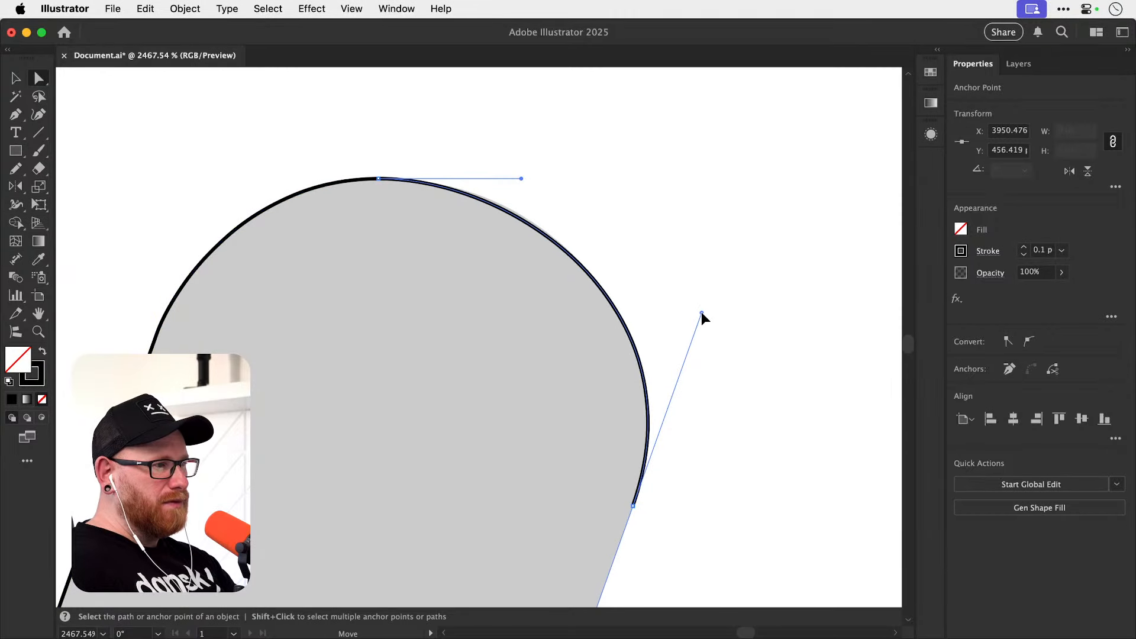
pyautogui.moveTo(522, 178); pyautogui.dragTo(558, 178)
pyautogui.moveTo(699, 316); pyautogui.dragTo(691, 332)
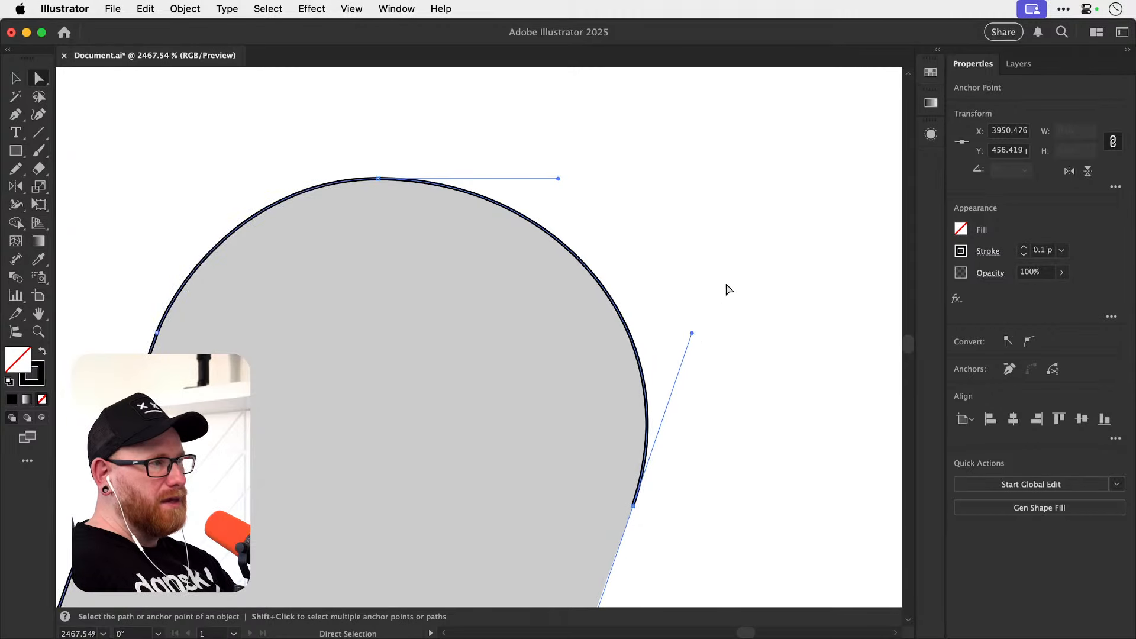
pyautogui.click(734, 268)
pyautogui.press('v')
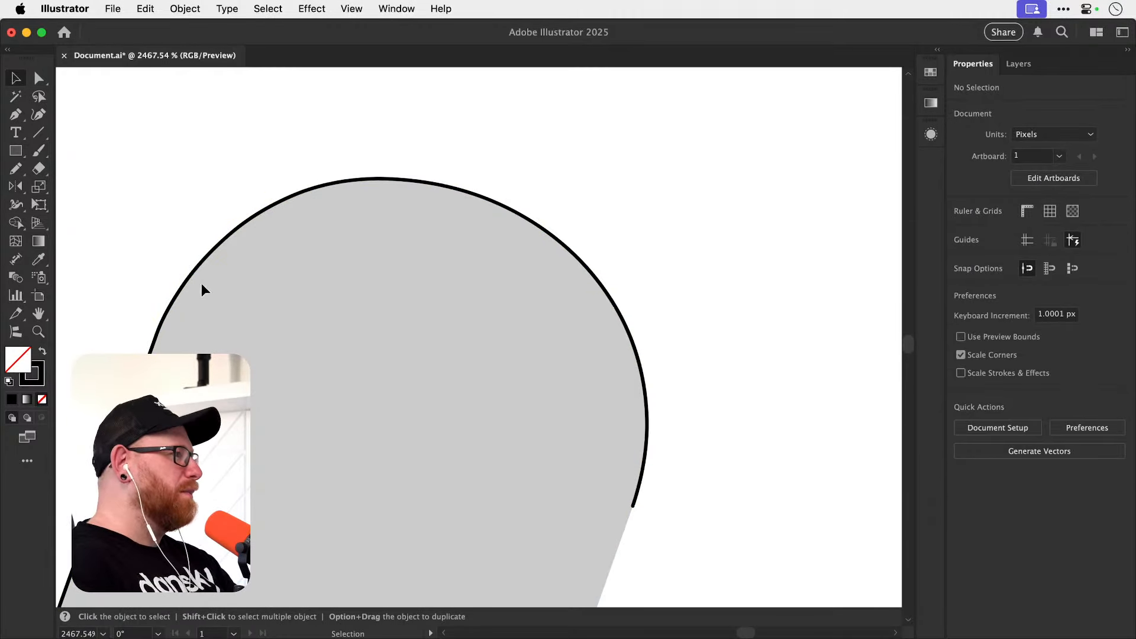
pyautogui.press('a')
pyautogui.click(378, 178)
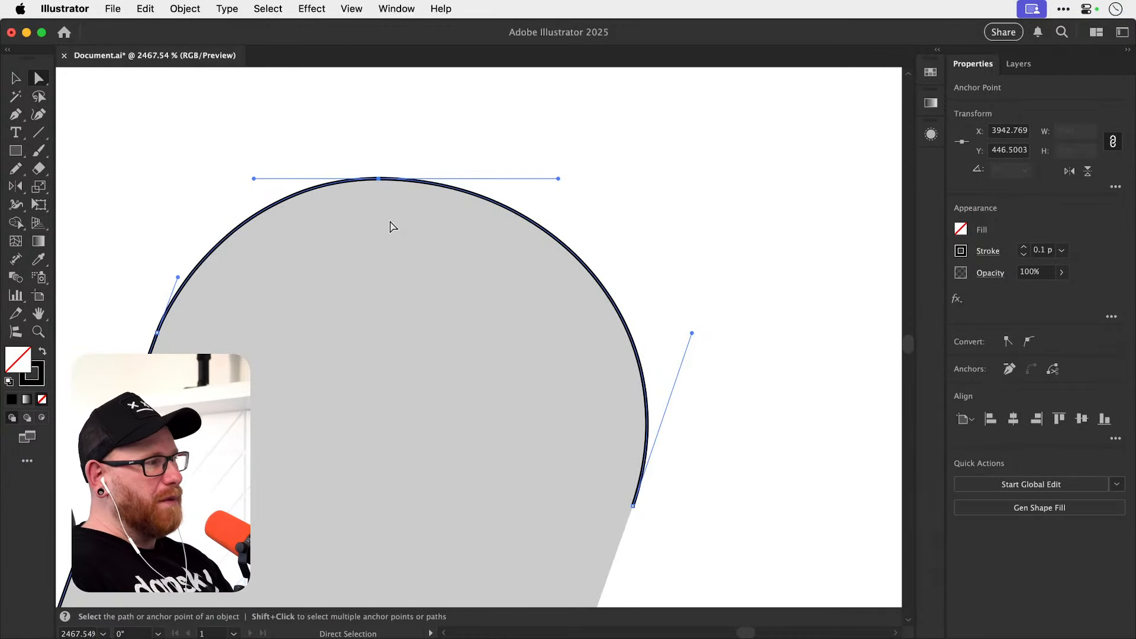
pyautogui.click(735, 274)
# Close the stem outline with a straight segment down the right edge, from the upper cap to the lower end's right anchor.
pyautogui.scroll(-10, 713, 285)
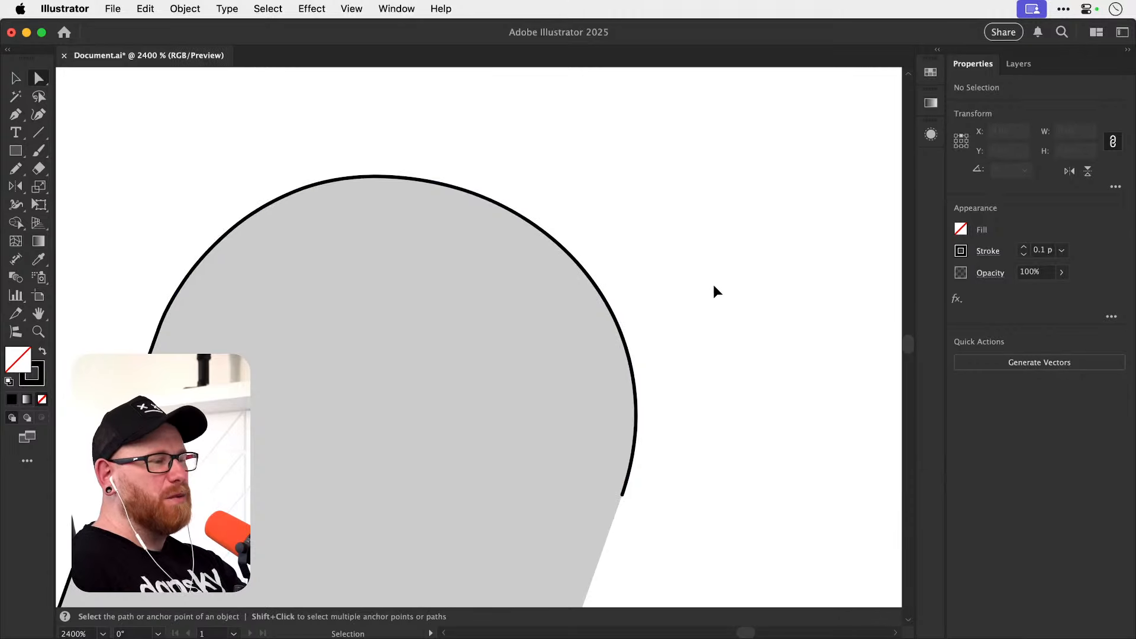
pyautogui.moveTo(520, 453); pyautogui.dragTo(523, 289)
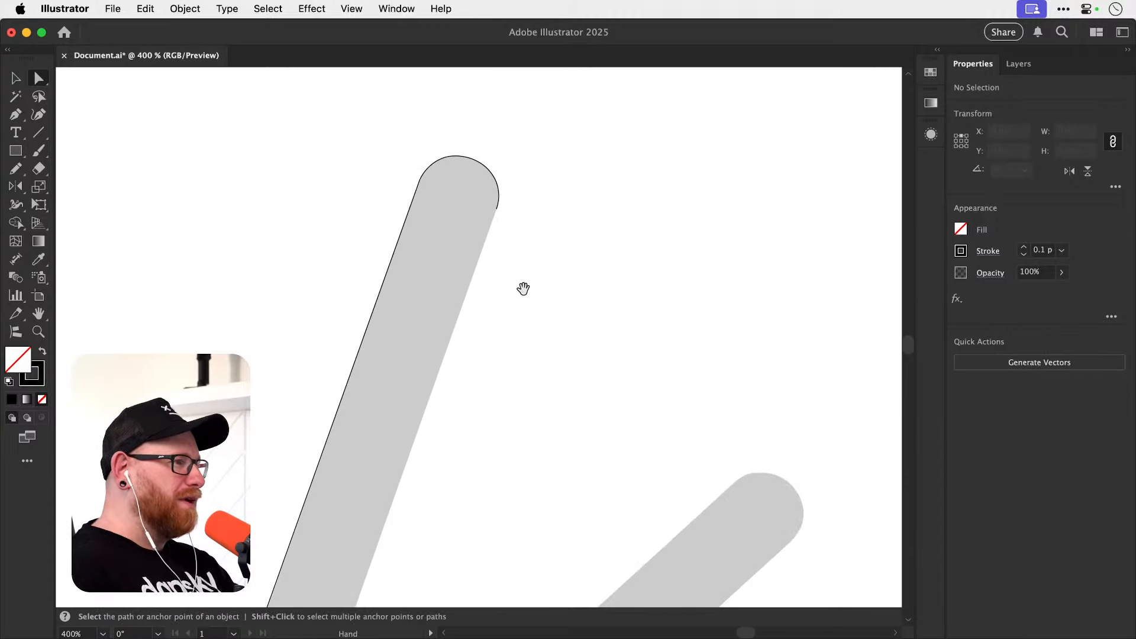
pyautogui.press('p')
pyautogui.click(495, 207)
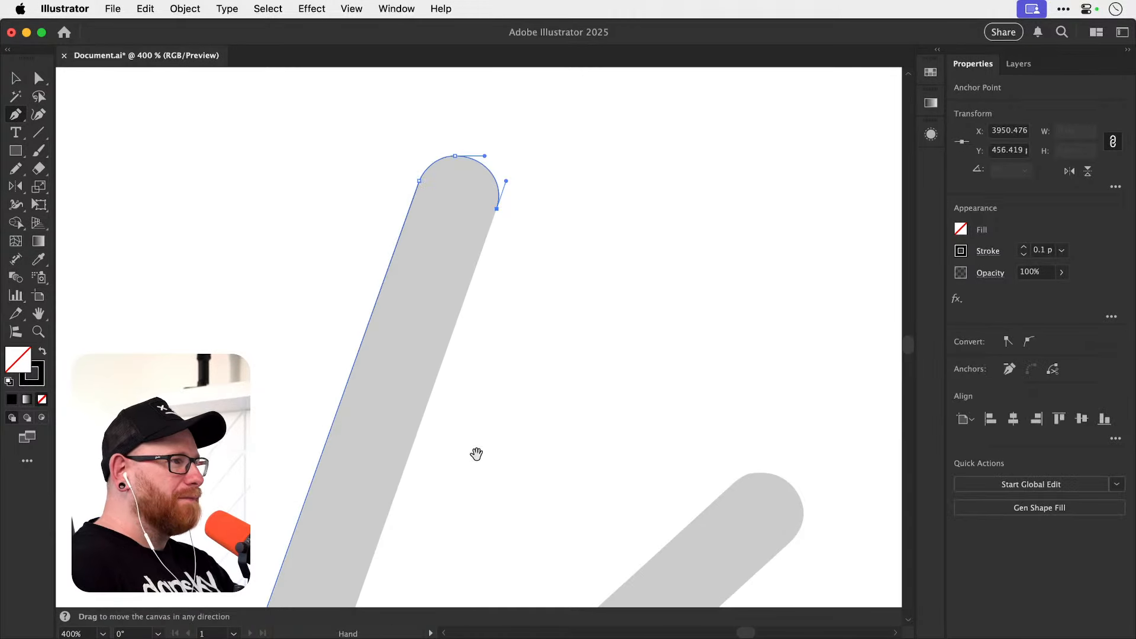
pyautogui.moveTo(477, 454); pyautogui.dragTo(548, 251)
pyautogui.moveTo(464, 456)
pyautogui.mouseDown()
pyautogui.moveTo(477, 352)
pyautogui.moveTo(560, 249)
pyautogui.mouseUp()
pyautogui.click(425, 503)
pyautogui.press('super+shift+a')
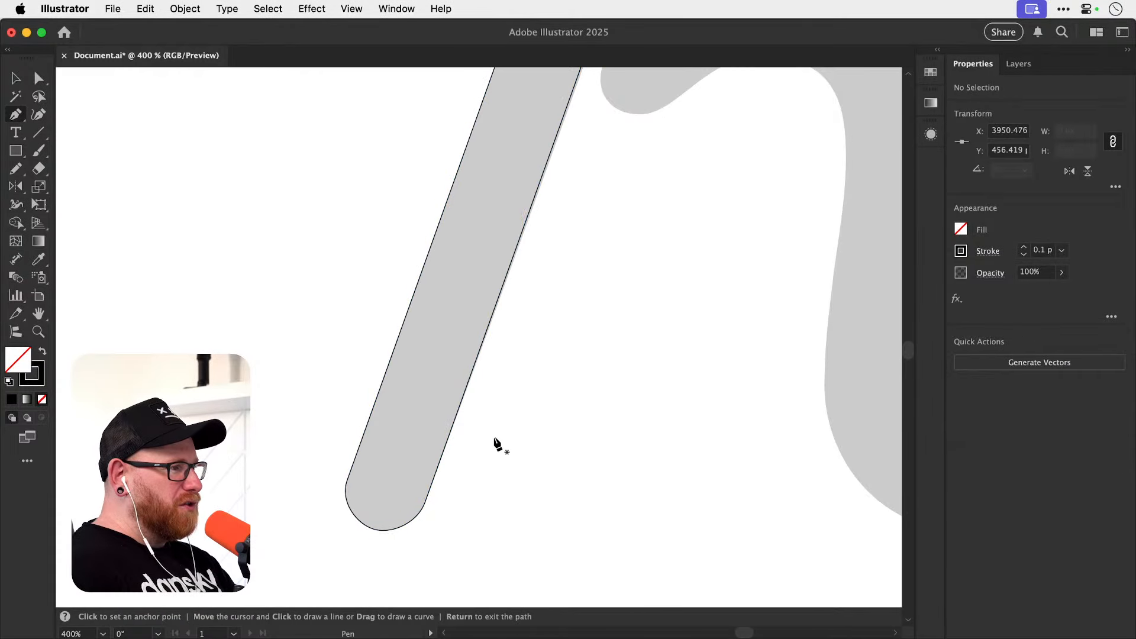
# Duplicate the finished stem outline to the left of the grey k and set the copy's stroke weight to 2.5 pt.
pyautogui.press('v')
pyautogui.press('super+minus')
pyautogui.press('super+minus')
pyautogui.press('super+minus')
pyautogui.press('super+minus')
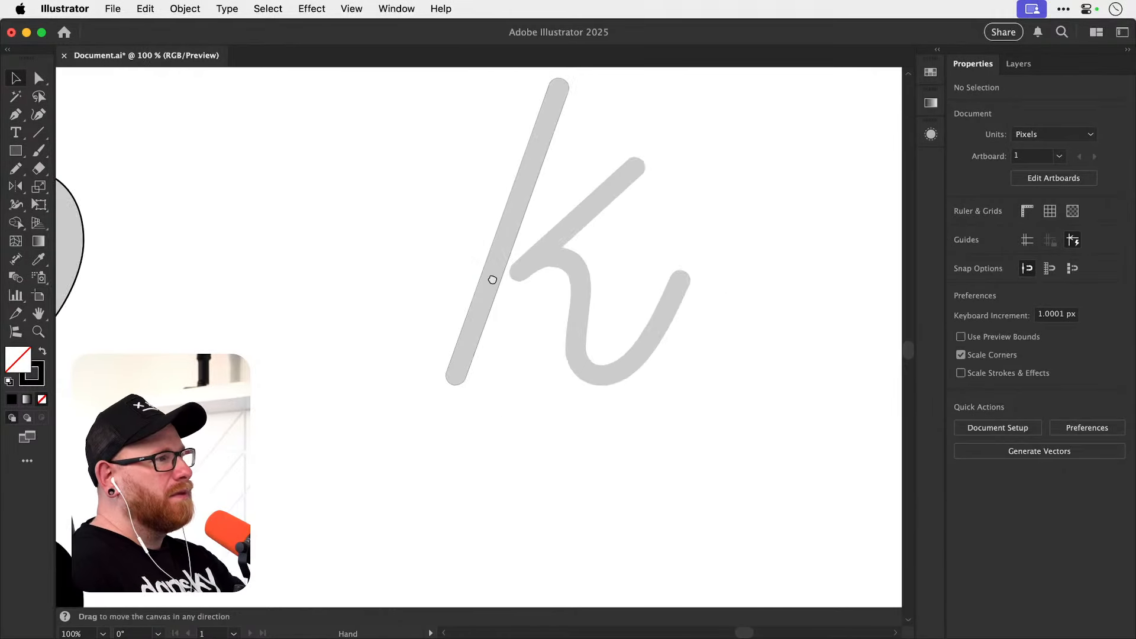
pyautogui.moveTo(490, 276)
pyautogui.mouseDown()
pyautogui.moveTo(477, 384)
pyautogui.moveTo(359, 383)
pyautogui.mouseUp()
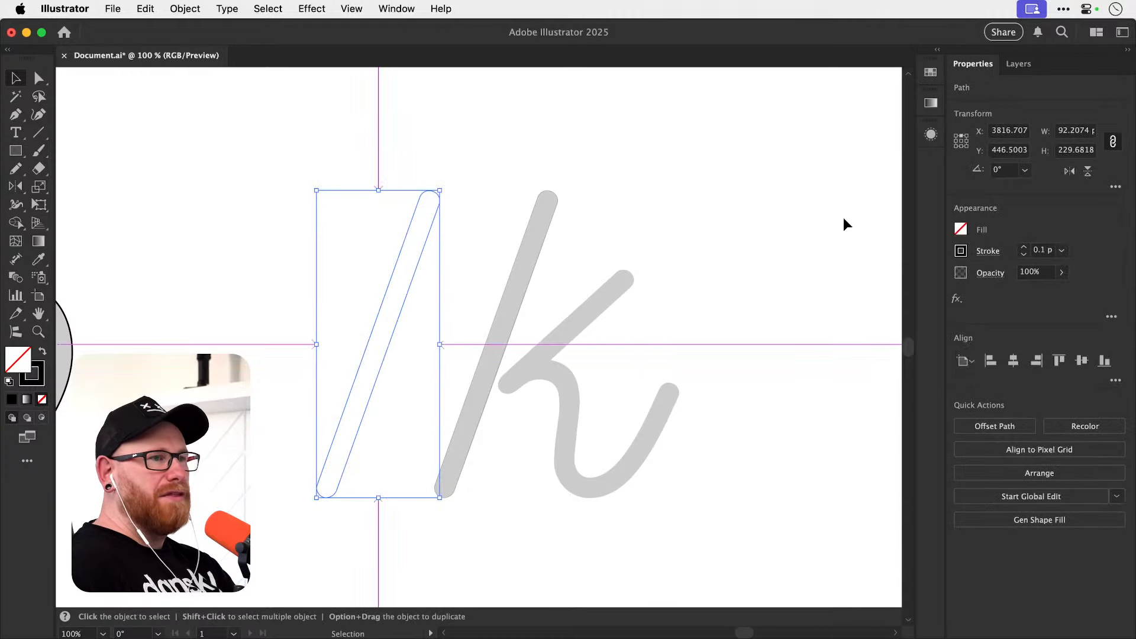
pyautogui.press('super+shift+a')
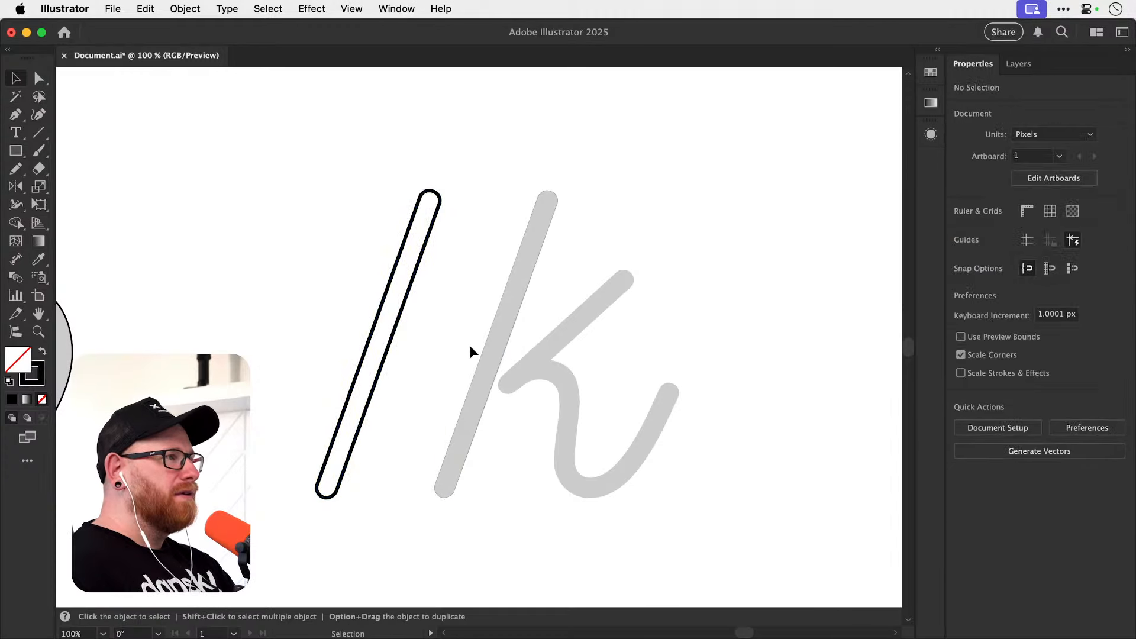
# Examine the rounded ends of the copied stem outline and select the whole path to inspect its anchor points.
pyautogui.press('z')
pyautogui.moveTo(321, 504); pyautogui.dragTo(552, 401)
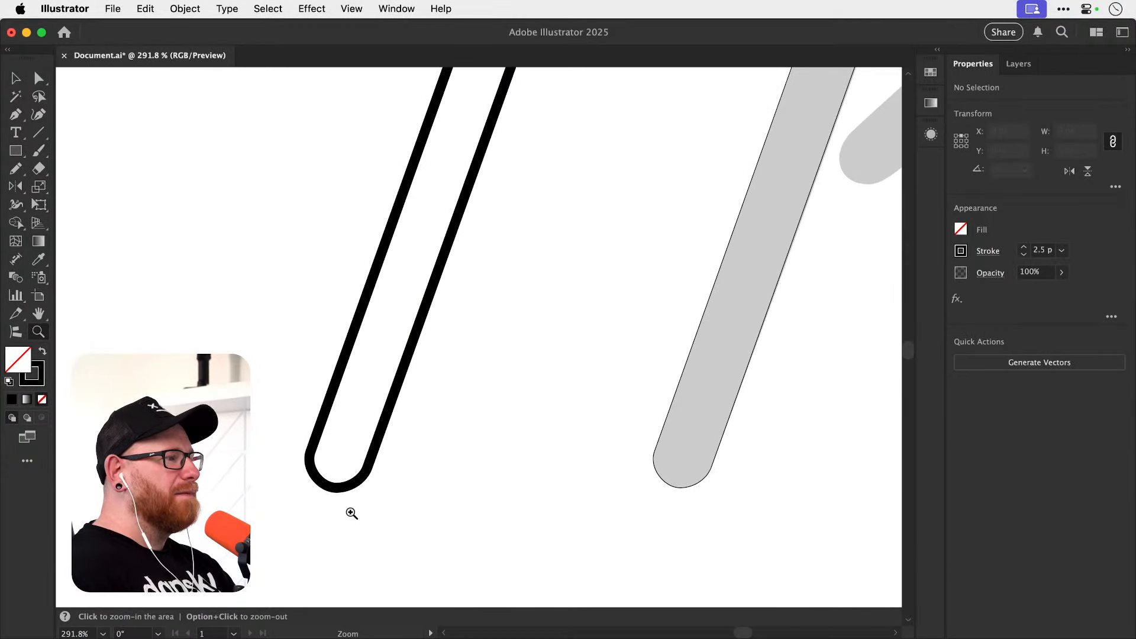
pyautogui.moveTo(349, 513); pyautogui.dragTo(281, 484)
pyautogui.moveTo(485, 224); pyautogui.dragTo(414, 521)
pyautogui.moveTo(439, 269); pyautogui.dragTo(379, 312)
pyautogui.press('a')
pyautogui.moveTo(404, 237); pyautogui.dragTo(494, 372)
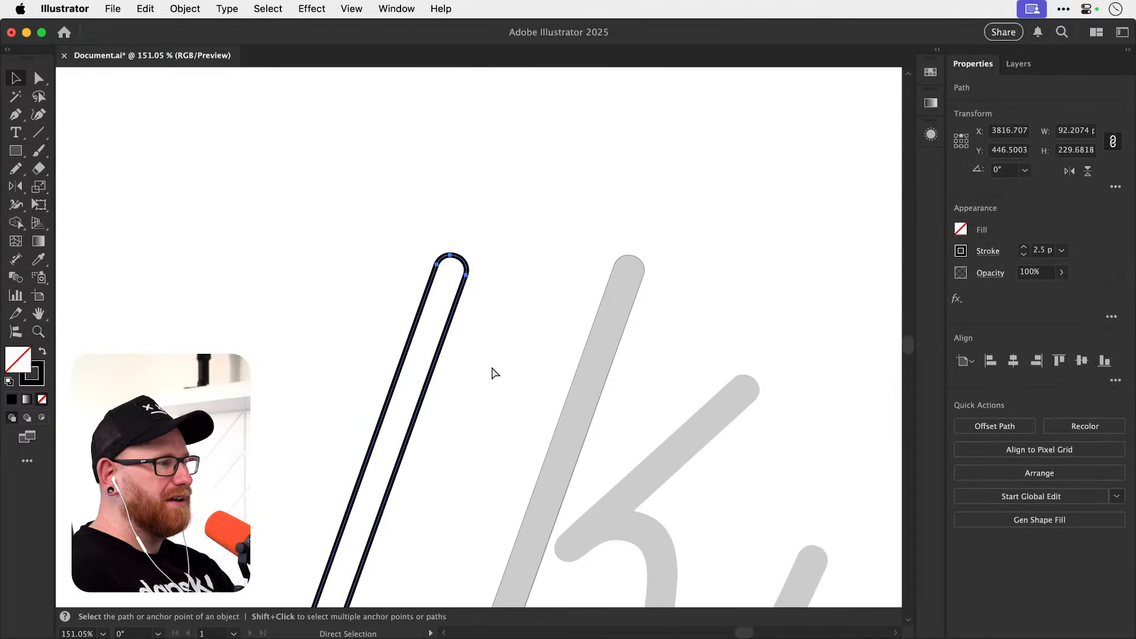
pyautogui.press('v')
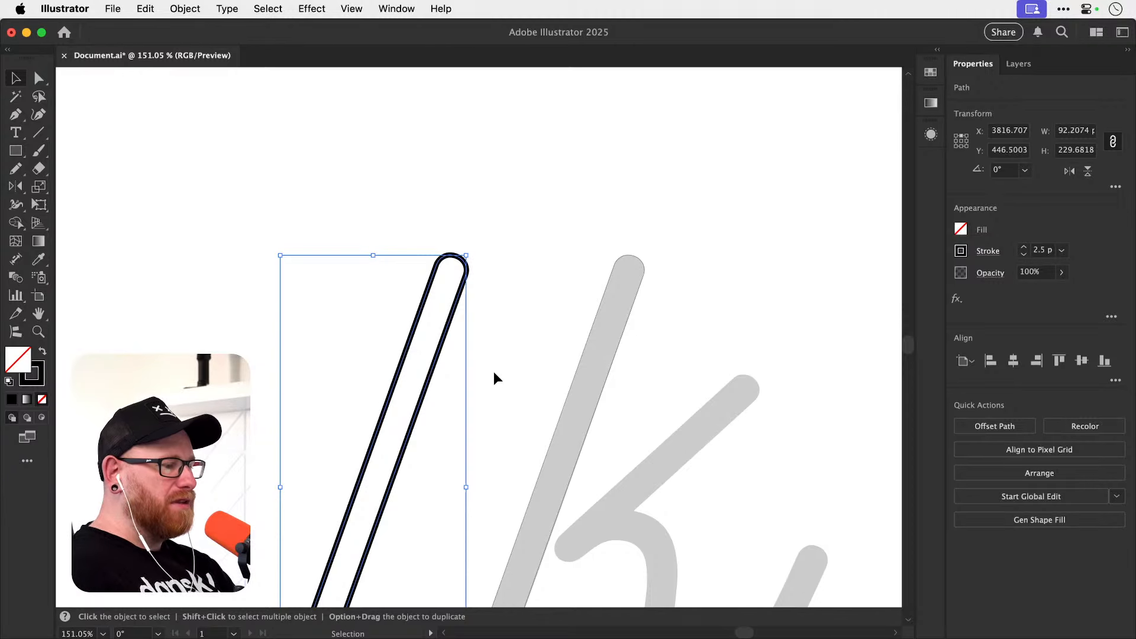
# Delete the copied stem outline beside the grey k.
pyautogui.press('a')
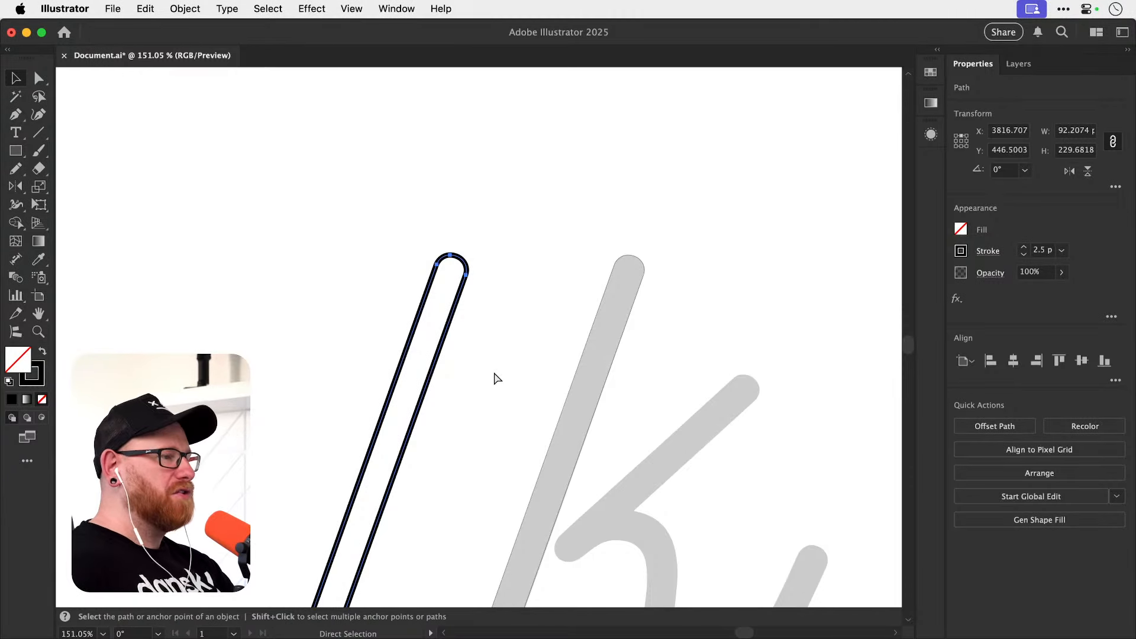
pyautogui.press('BackSpace')
pyautogui.press('v')
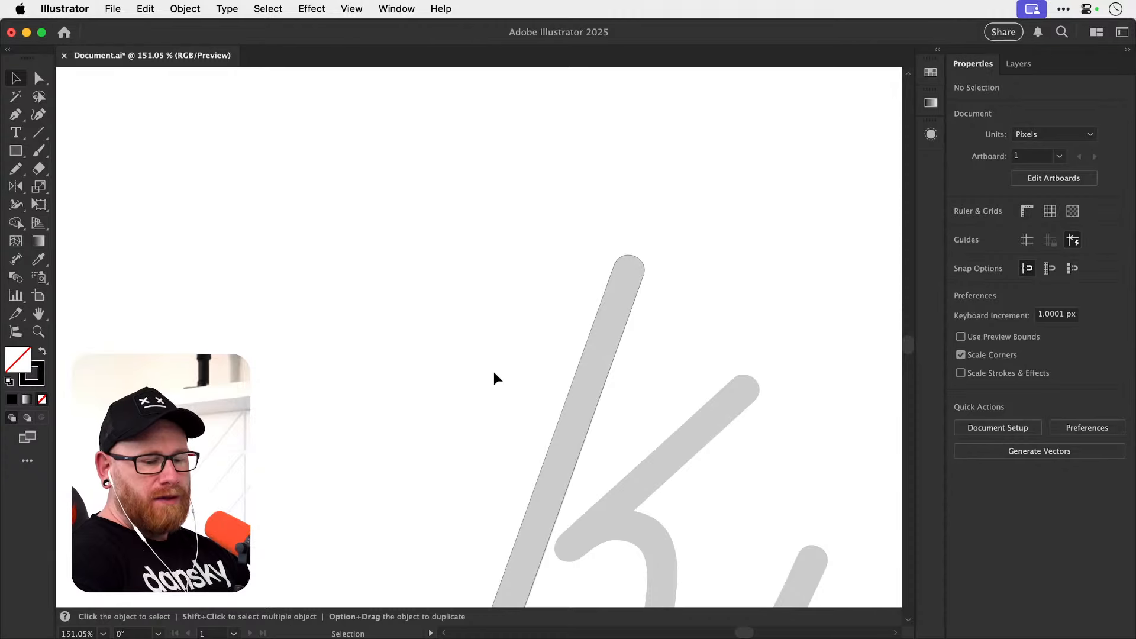
# Select the left anchor at the lower end of the k's stem outline to inspect its handle.
pyautogui.press('space')
pyautogui.moveTo(524, 437); pyautogui.dragTo(430, 288)
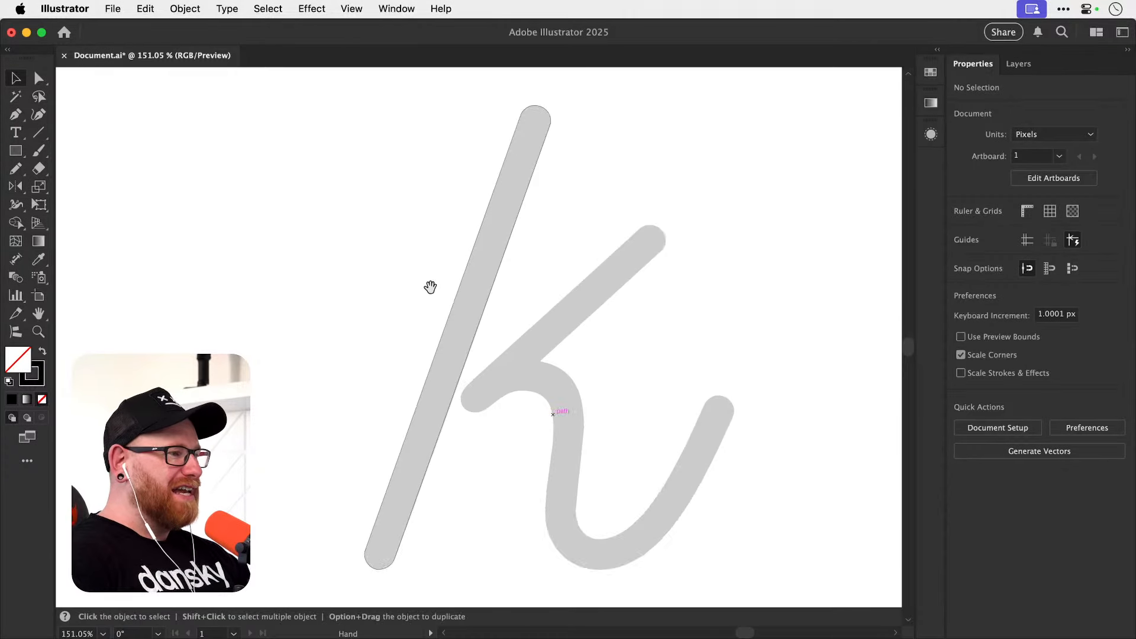
pyautogui.moveTo(473, 466); pyautogui.dragTo(475, 353)
pyautogui.press('z')
pyautogui.moveTo(386, 436); pyautogui.dragTo(466, 433)
pyautogui.press('a')
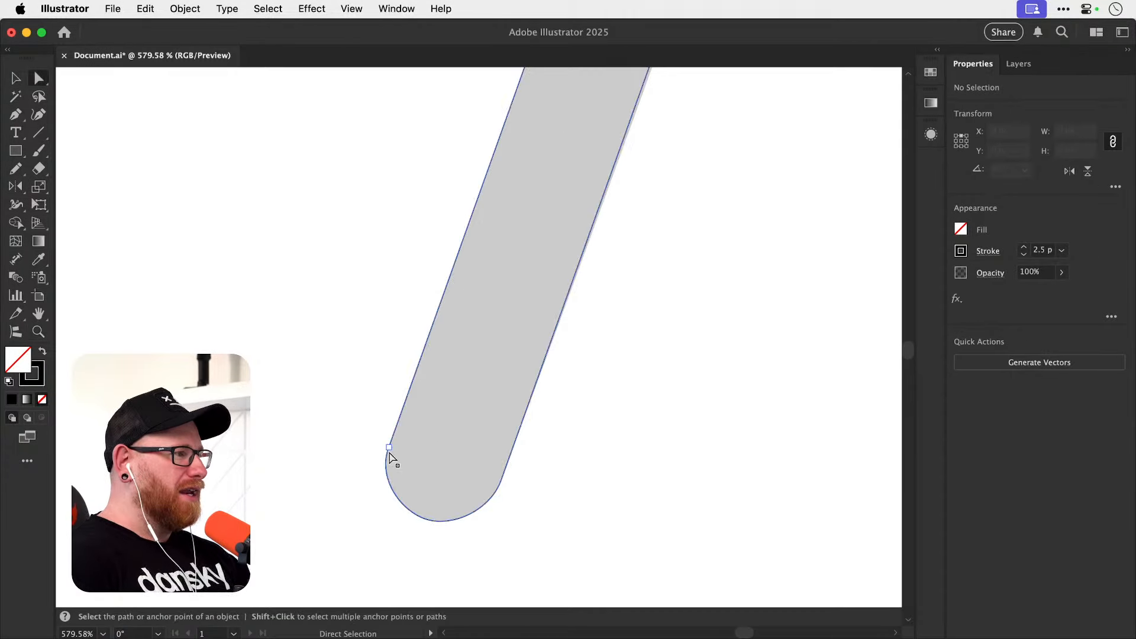
pyautogui.click(388, 450)
pyautogui.press('z')
pyautogui.moveTo(388, 450); pyautogui.dragTo(509, 417)
pyautogui.press('a')
pyautogui.click(373, 441)
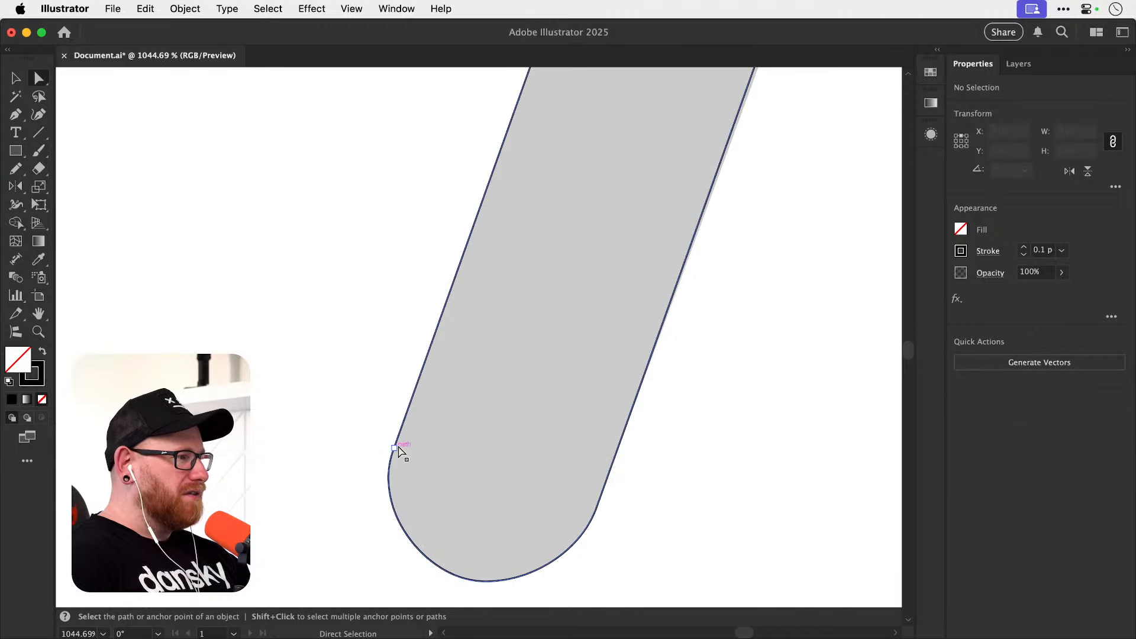
pyautogui.click(394, 447)
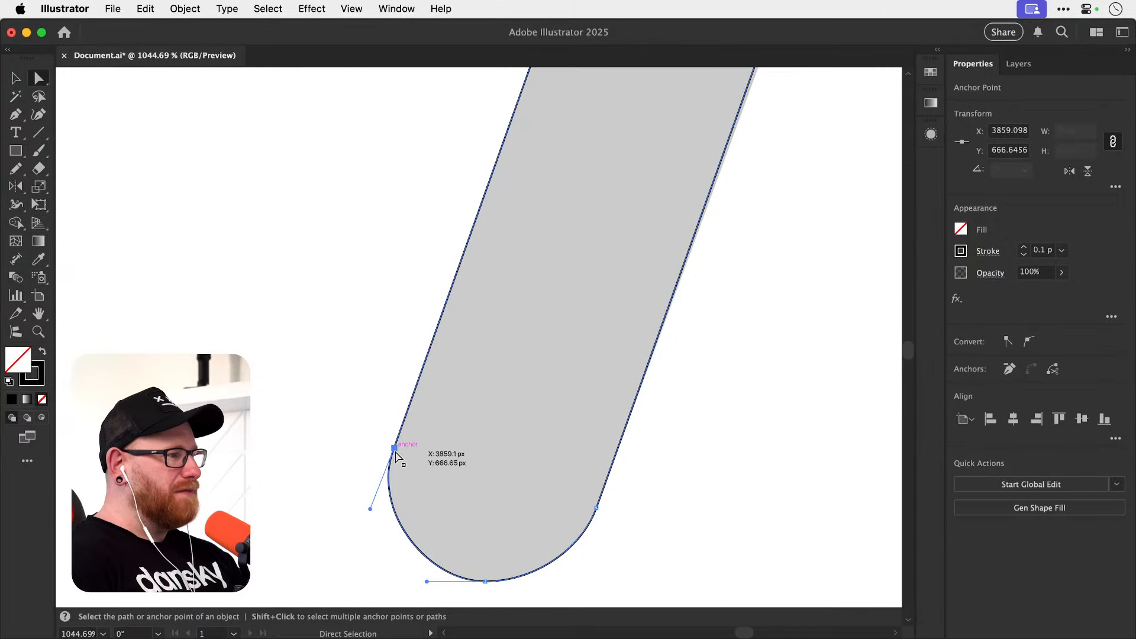
# Try to move the left anchor at the stem's lower end, undo the changes and deselect the path.
pyautogui.moveTo(395, 449); pyautogui.dragTo(385, 400)
pyautogui.click(370, 425)
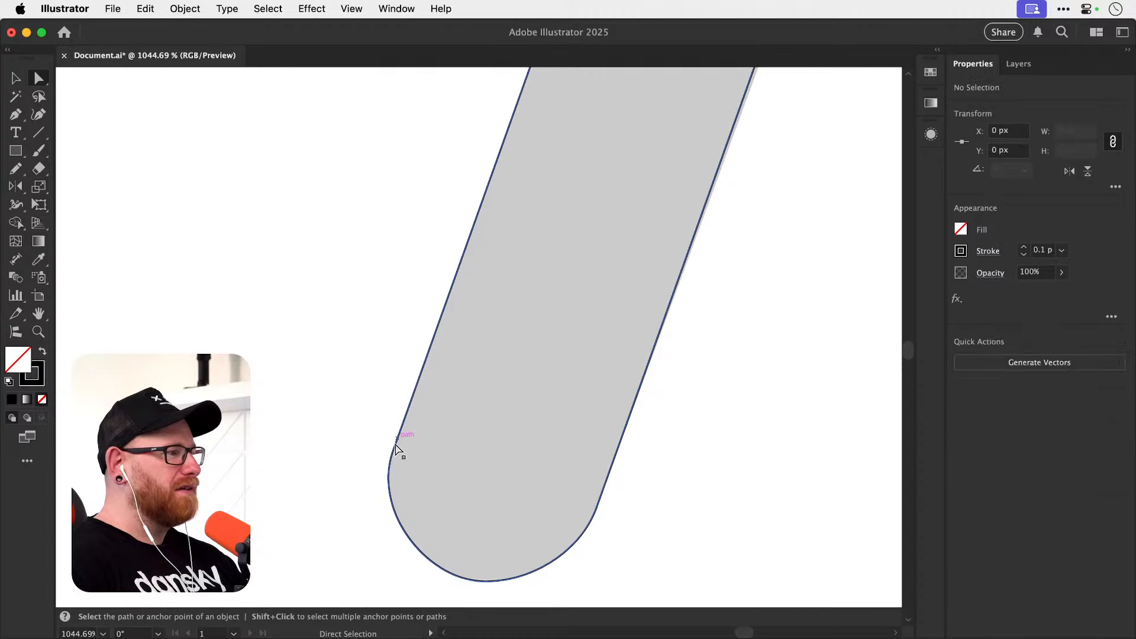
pyautogui.moveTo(395, 444); pyautogui.dragTo(343, 372)
pyautogui.click(307, 400)
pyautogui.press('super+y')
pyautogui.click(307, 398)
pyautogui.press('super+z')
pyautogui.press('super+z')
pyautogui.press('super+y')
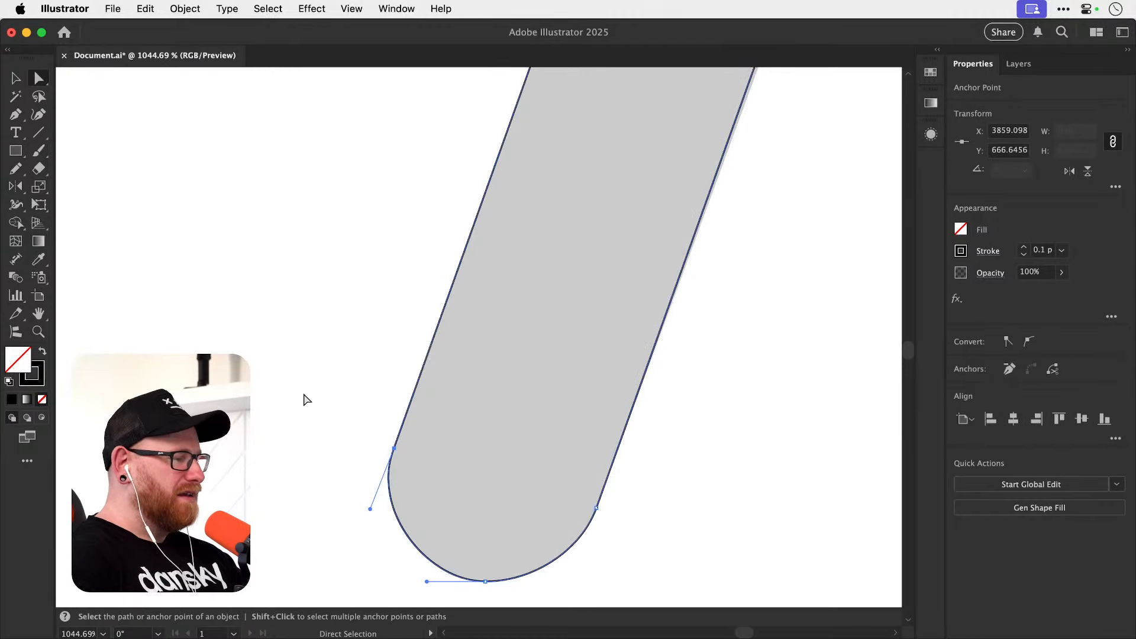
pyautogui.click(309, 392)
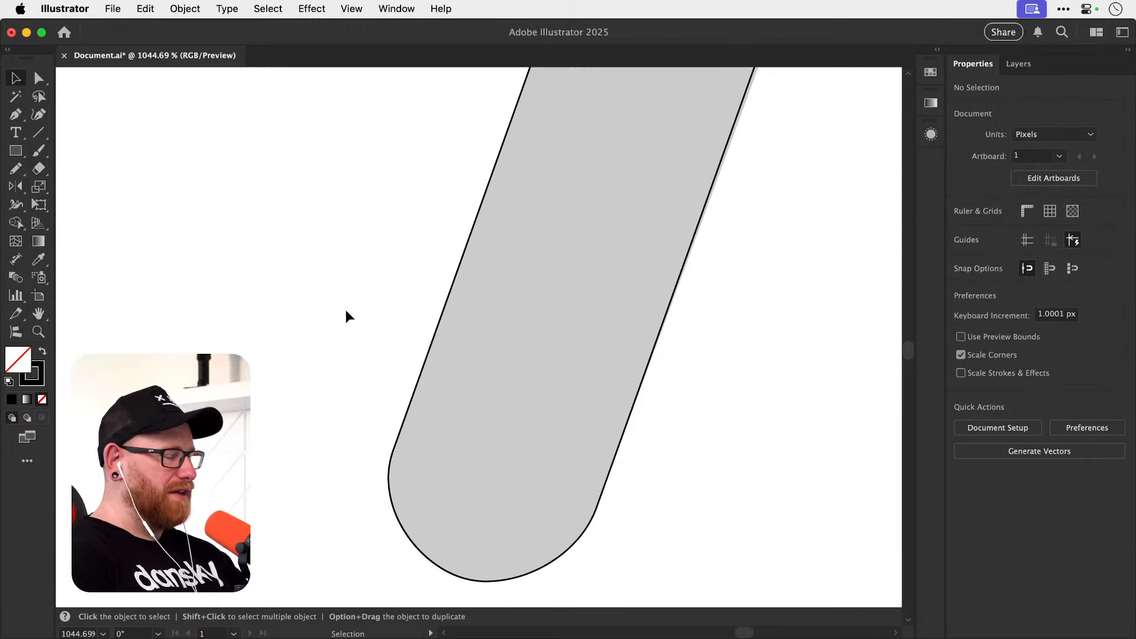
# Compare the traced stem outline with the grey letter's edges in outline view, from the lower end to the upper cap, and return to preview.
pyautogui.press('super+minus')
pyautogui.press('super+minus')
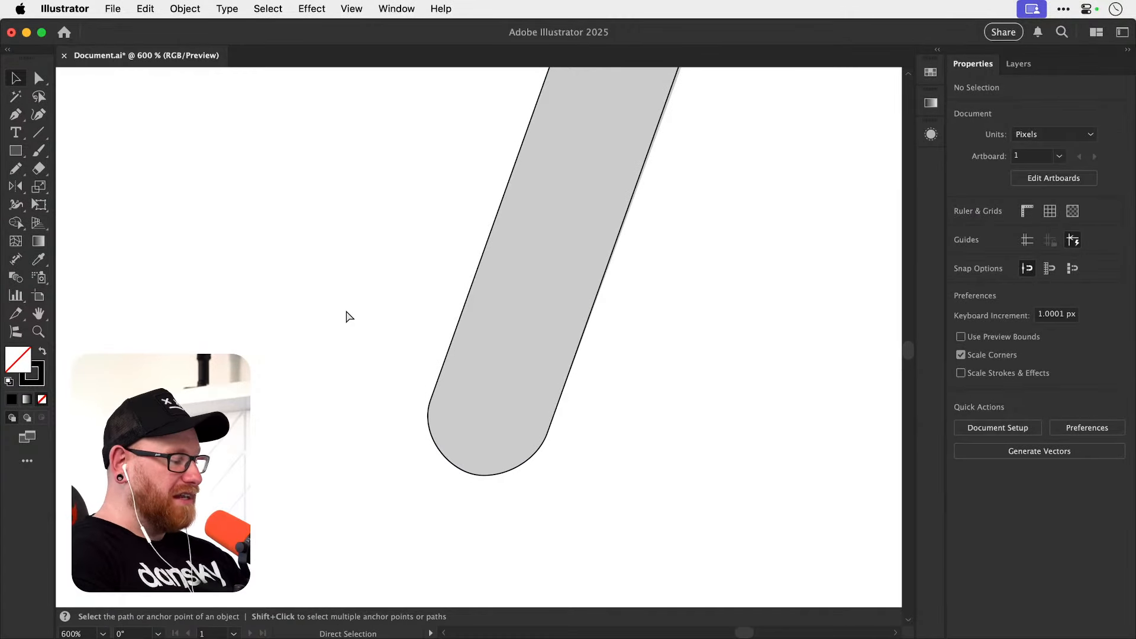
pyautogui.press('super+y')
pyautogui.press('z')
pyautogui.moveTo(431, 408); pyautogui.dragTo(525, 325)
pyautogui.press('space')
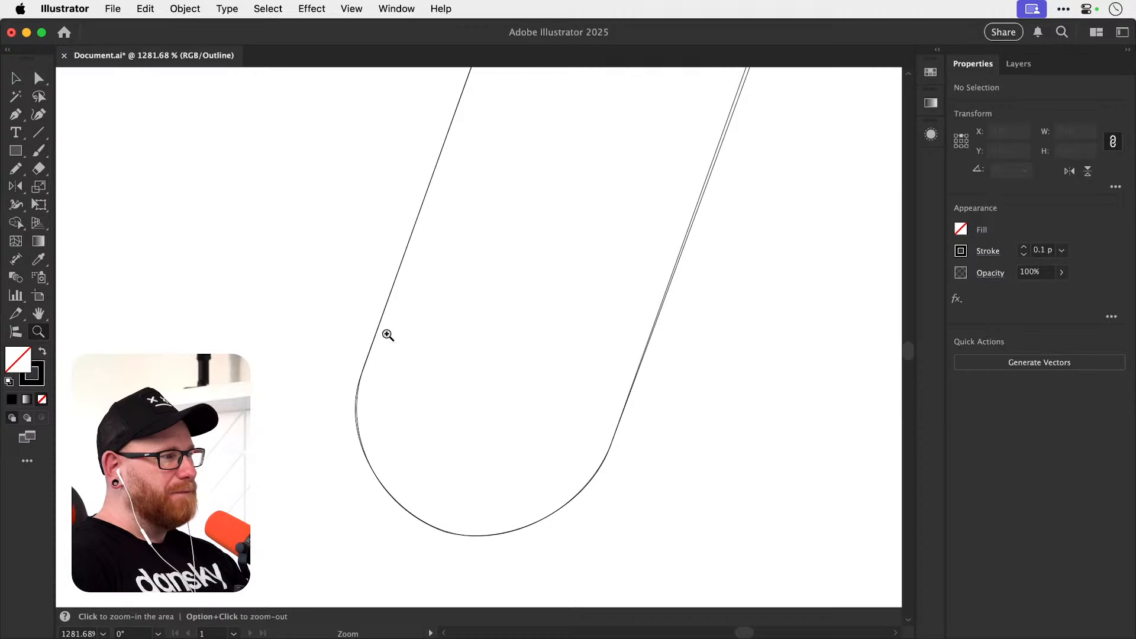
pyautogui.moveTo(413, 330); pyautogui.dragTo(525, 286)
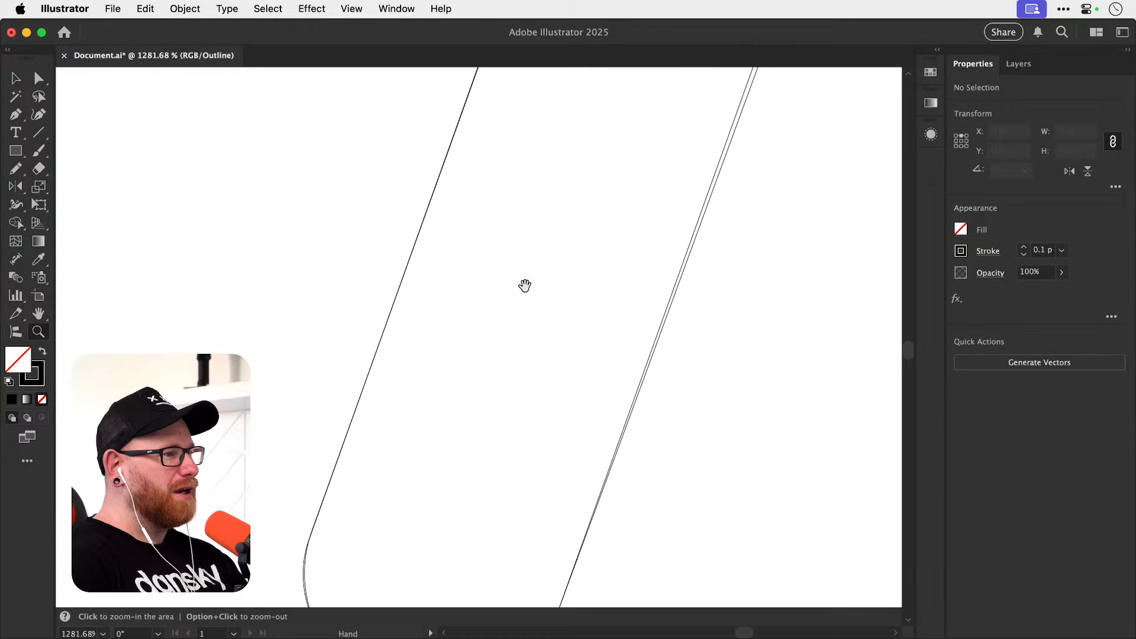
pyautogui.moveTo(610, 298); pyautogui.dragTo(422, 466)
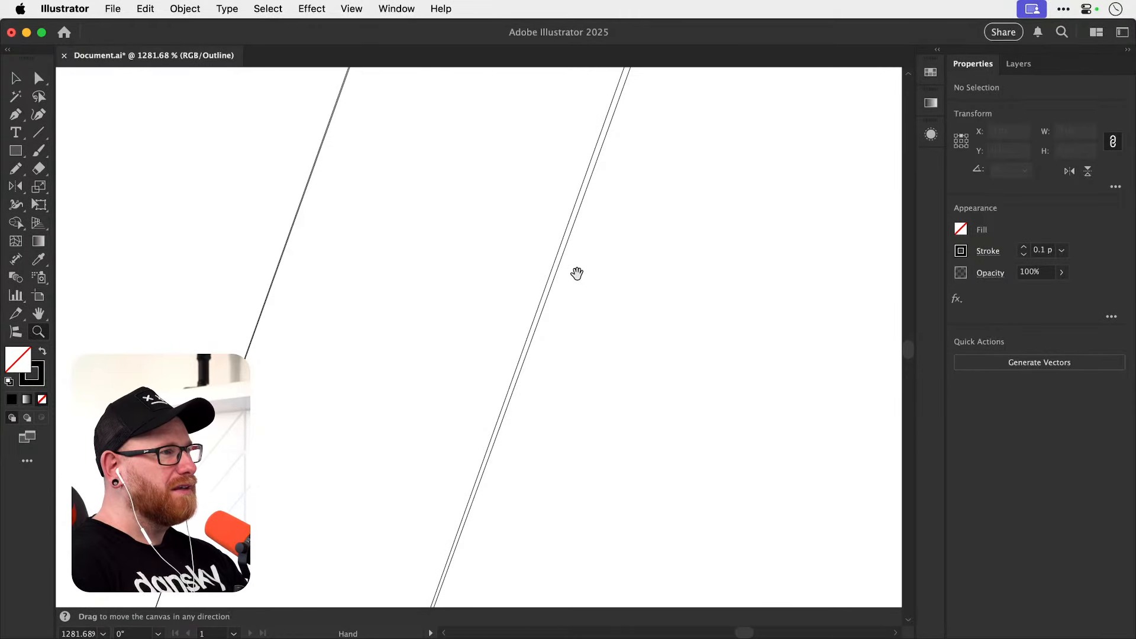
pyautogui.moveTo(577, 273); pyautogui.dragTo(514, 390)
pyautogui.moveTo(516, 282); pyautogui.dragTo(391, 601)
pyautogui.moveTo(506, 222); pyautogui.dragTo(387, 538)
pyautogui.moveTo(512, 257); pyautogui.dragTo(436, 479)
pyautogui.moveTo(471, 302); pyautogui.dragTo(390, 421)
pyautogui.moveTo(456, 339); pyautogui.dragTo(426, 512)
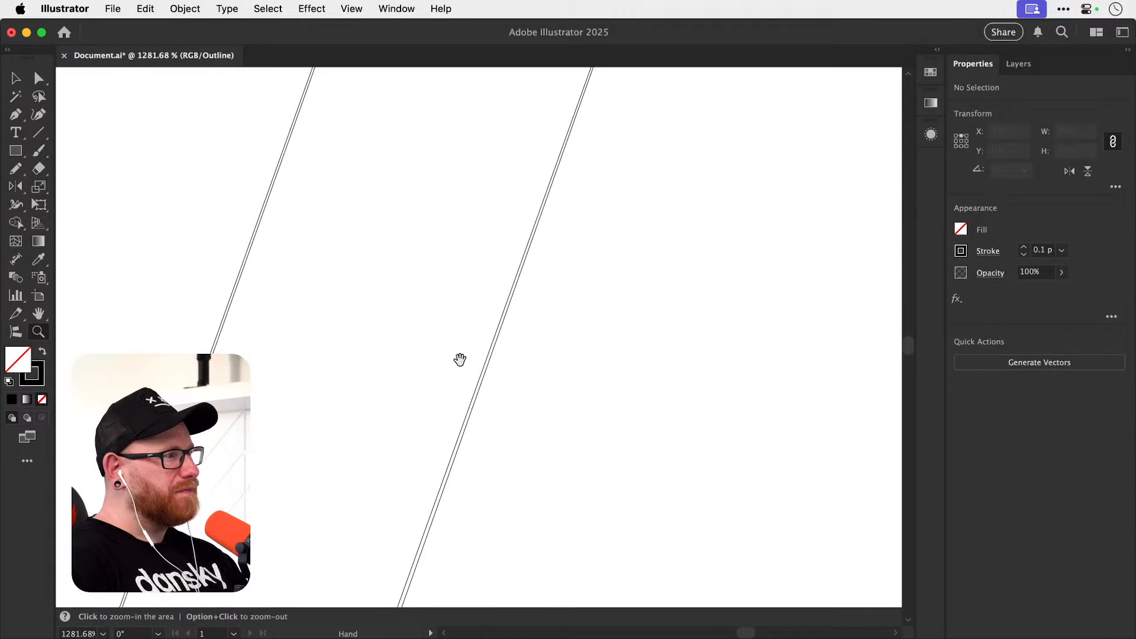
pyautogui.moveTo(459, 359); pyautogui.dragTo(426, 523)
pyautogui.moveTo(482, 378); pyautogui.dragTo(414, 499)
pyautogui.moveTo(473, 409); pyautogui.dragTo(431, 537)
pyautogui.moveTo(473, 289); pyautogui.dragTo(476, 421)
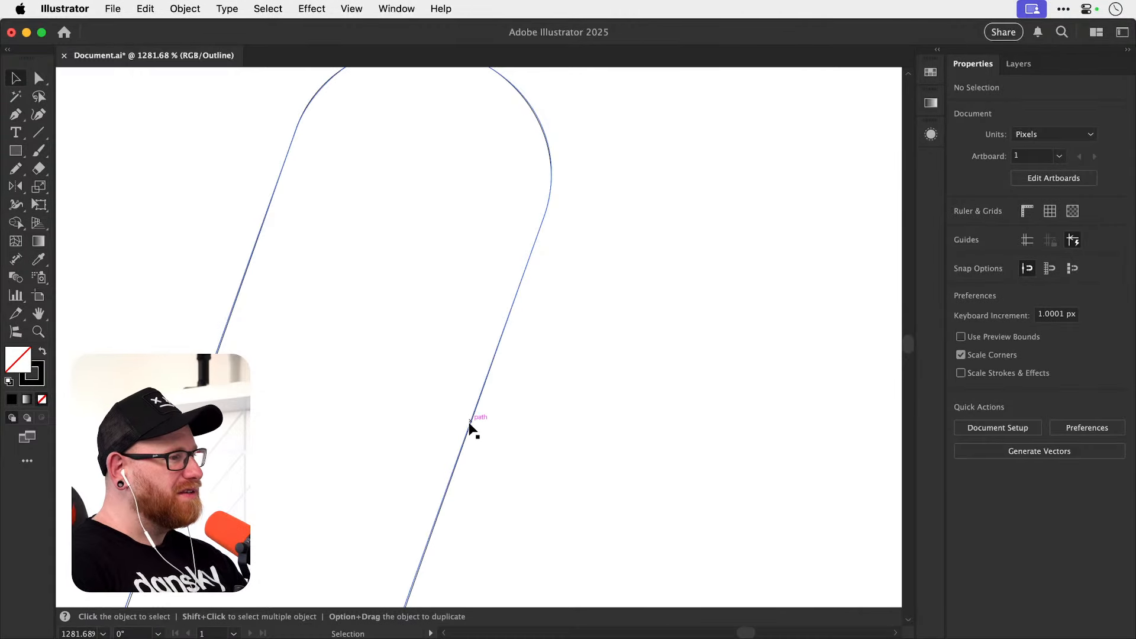
pyautogui.press('super+y')
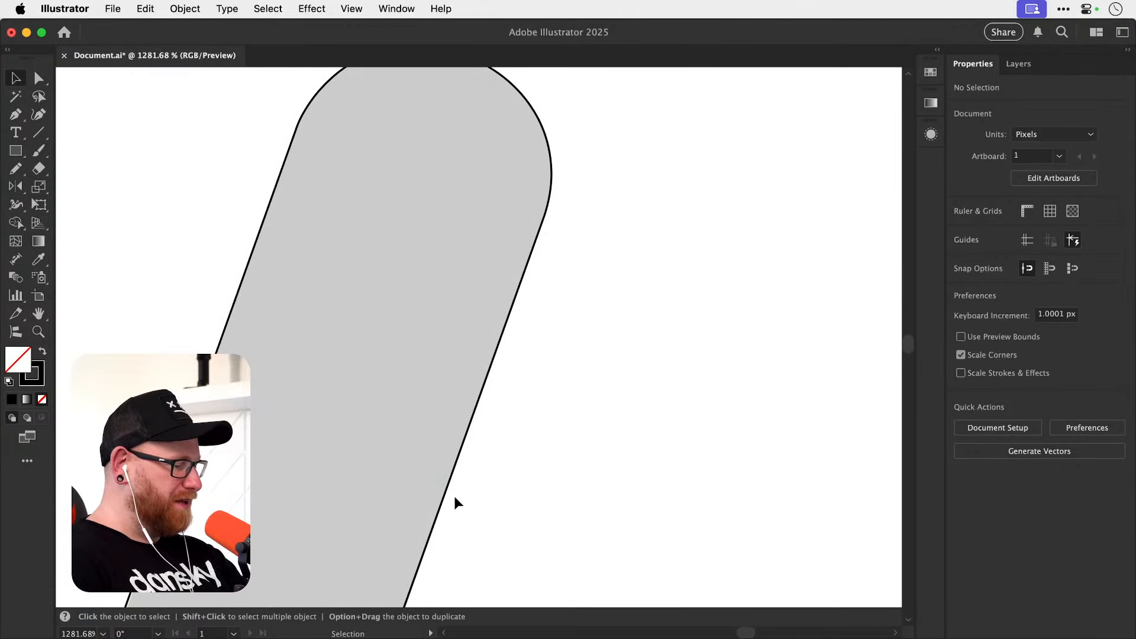
# Draw a straight Pen segment about 114 px long along the upper edge of the k's diagonal arm, ending where its rounded tip begins.
pyautogui.press('super+0')
pyautogui.press('z')
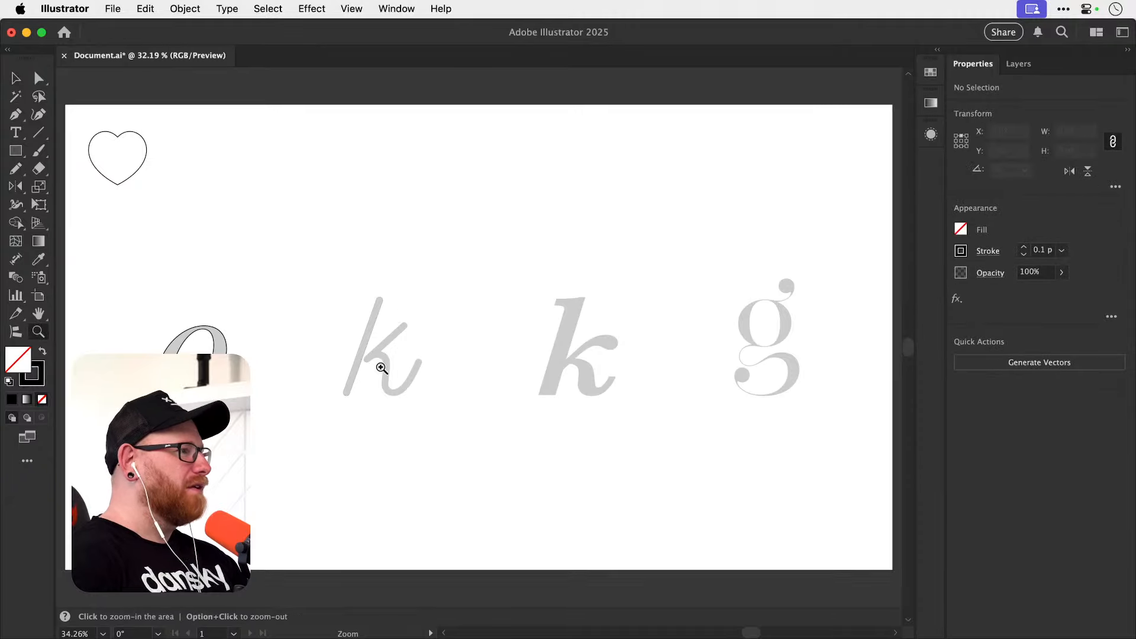
pyautogui.moveTo(378, 364); pyautogui.dragTo(445, 417)
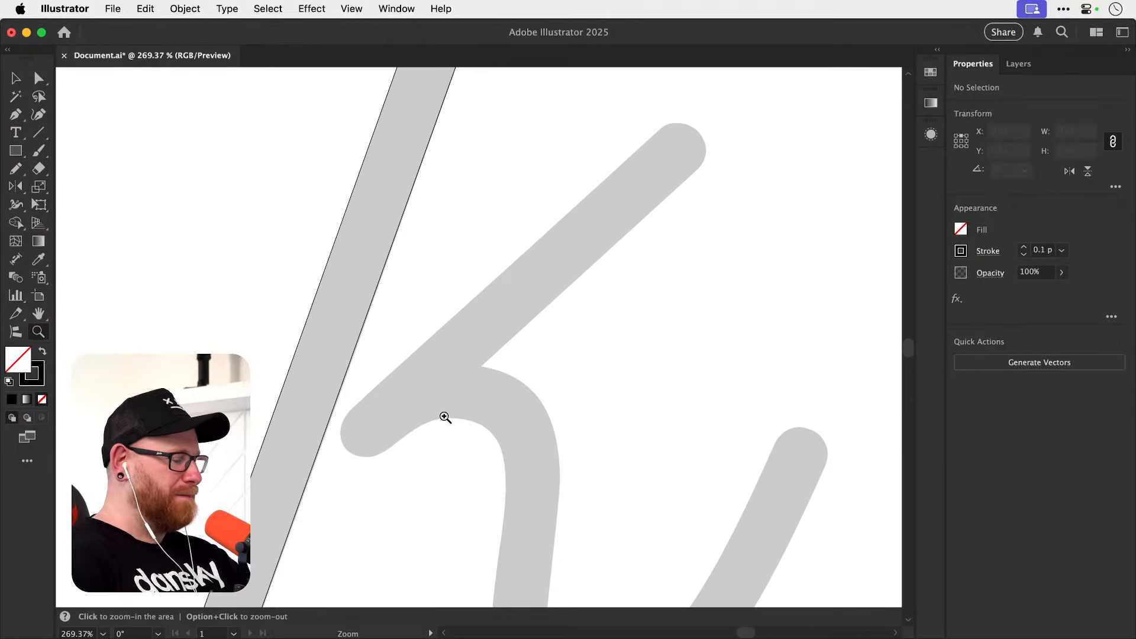
pyautogui.press('p')
pyautogui.click(355, 405)
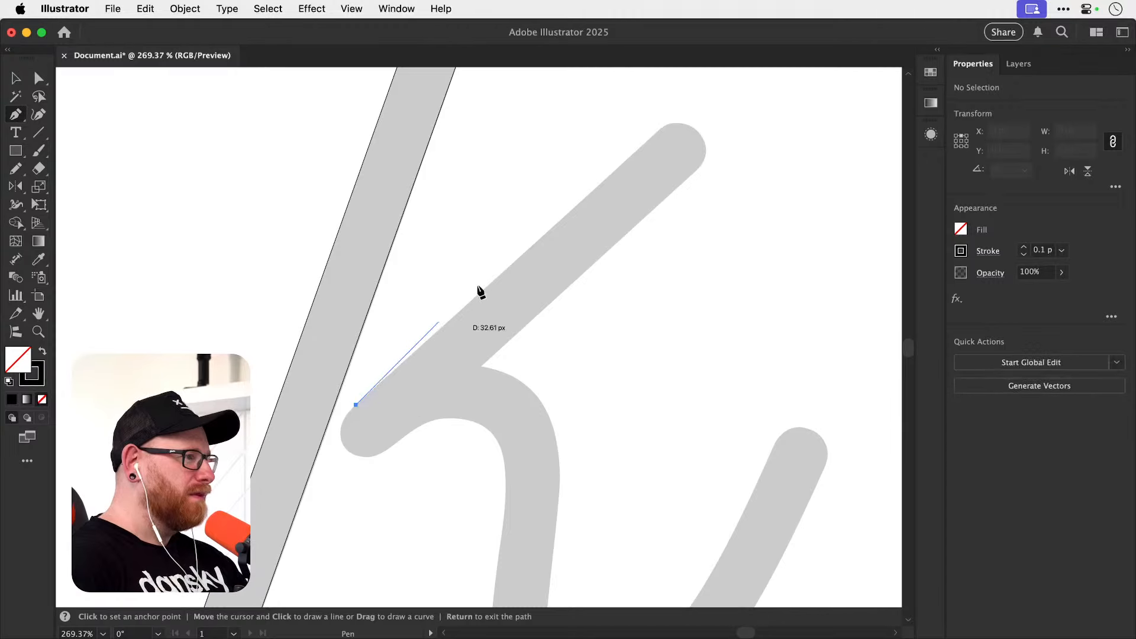
pyautogui.scroll(5, 479, 290)
pyautogui.hscroll(3, 479, 290)
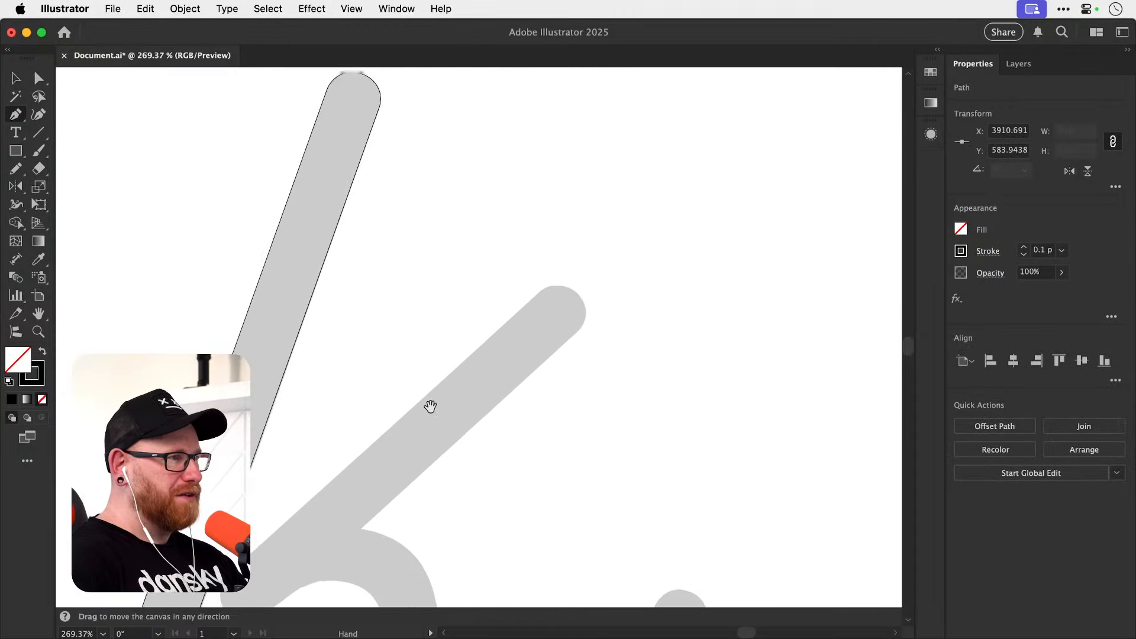
pyautogui.click(534, 295)
# Nudge the anchor where the arm's rounded tip begins further along the edge and pull out a short handle in the arm's direction.
pyautogui.press('super+equal')
pyautogui.press('super+equal')
pyautogui.press('super+equal')
pyautogui.press('super+equal')
pyautogui.press('super+equal')
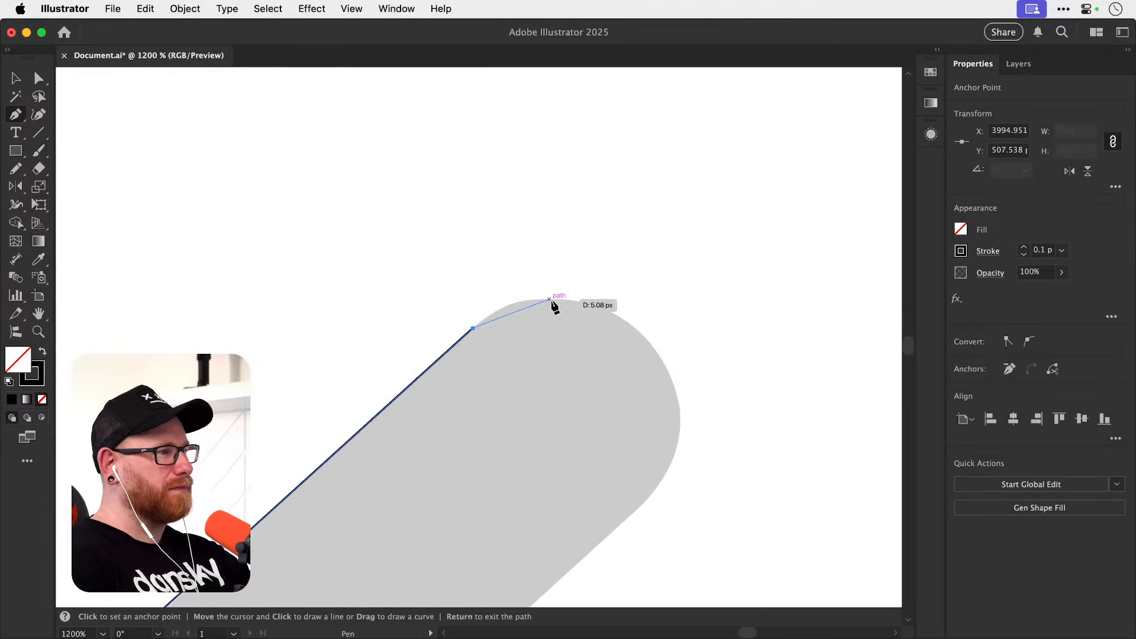
pyautogui.moveTo(499, 354); pyautogui.dragTo(395, 345)
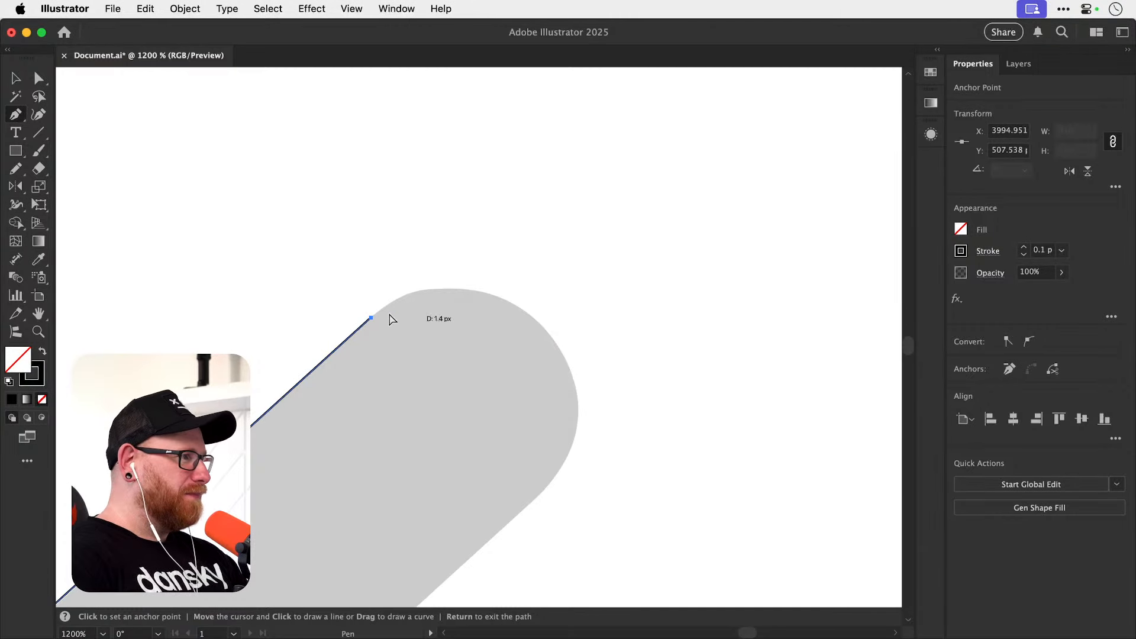
pyautogui.press('Return')
pyautogui.press('a')
pyautogui.moveTo(375, 316); pyautogui.dragTo(399, 293)
# Draw two curved segments around the arm's rounded tip, with a diagonal-handled anchor at its apex and an anchor where the lower edge begins.
pyautogui.press('p')
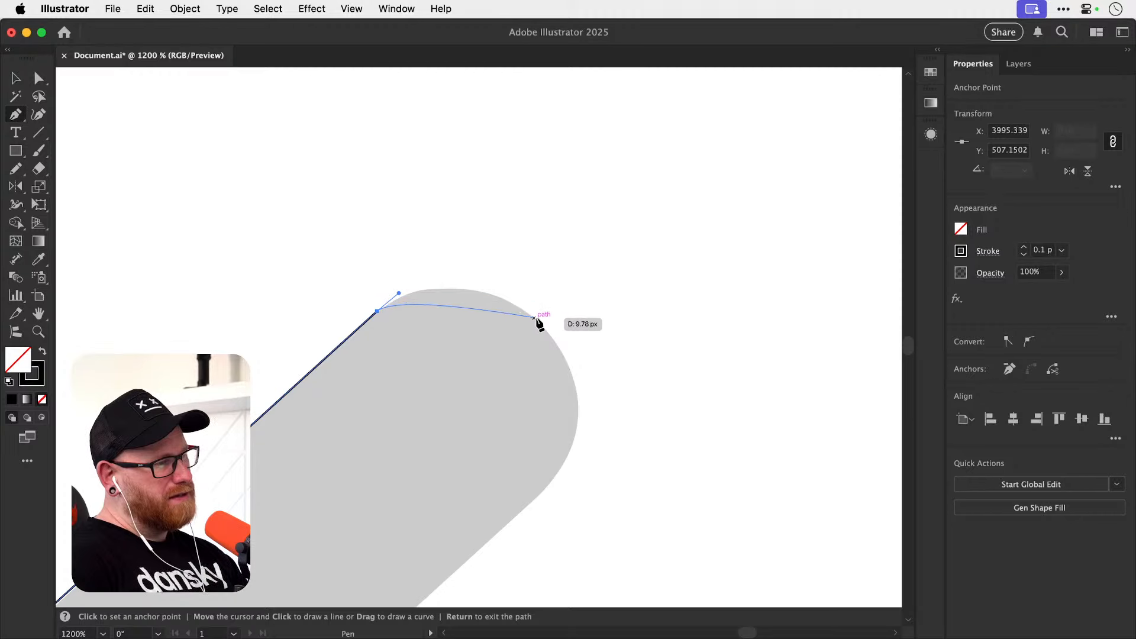
pyautogui.press('space')
pyautogui.moveTo(542, 340); pyautogui.dragTo(542, 332)
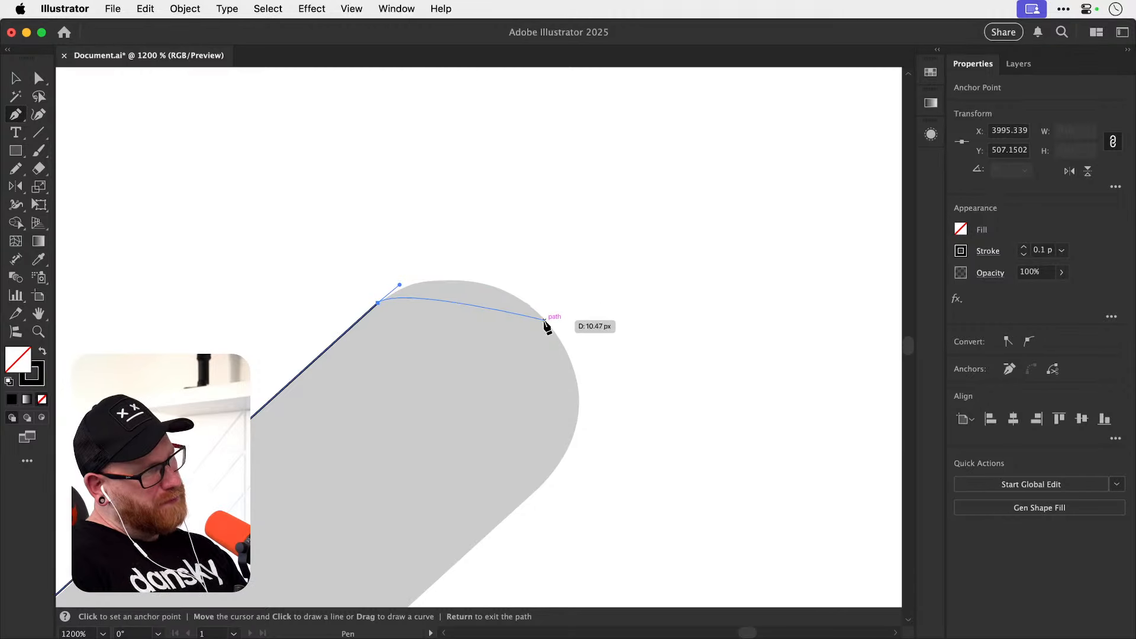
pyautogui.moveTo(544, 319); pyautogui.dragTo(585, 367)
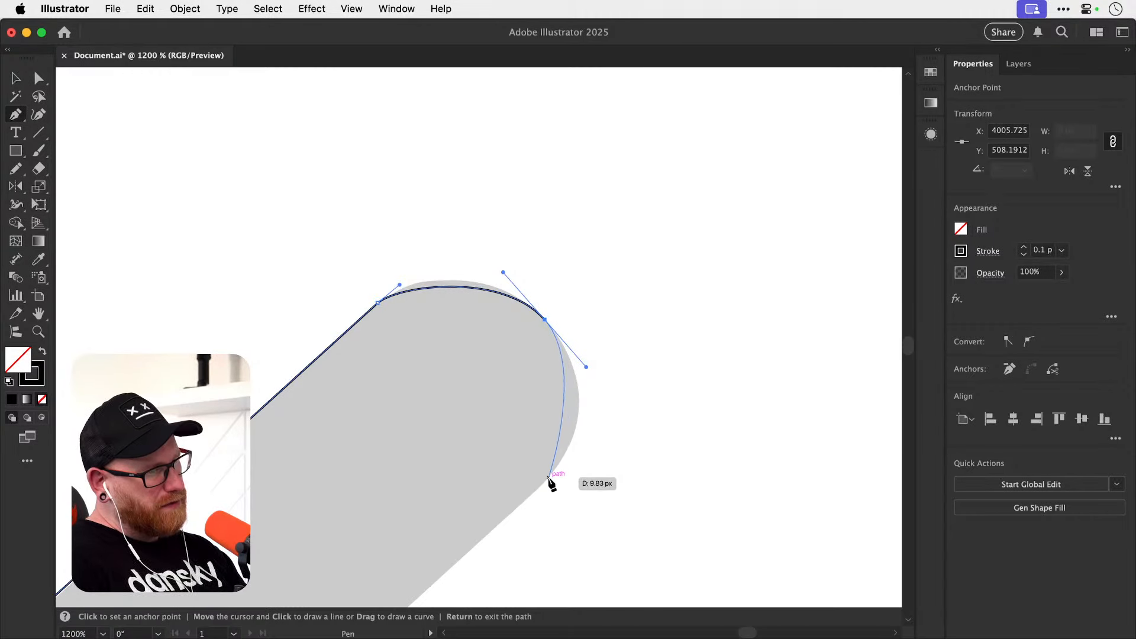
pyautogui.moveTo(545, 481); pyautogui.dragTo(531, 495)
# Lengthen the lower anchor's upper handle and both handles of the apex anchor until the curves follow the arm's rounded tip.
pyautogui.press('a')
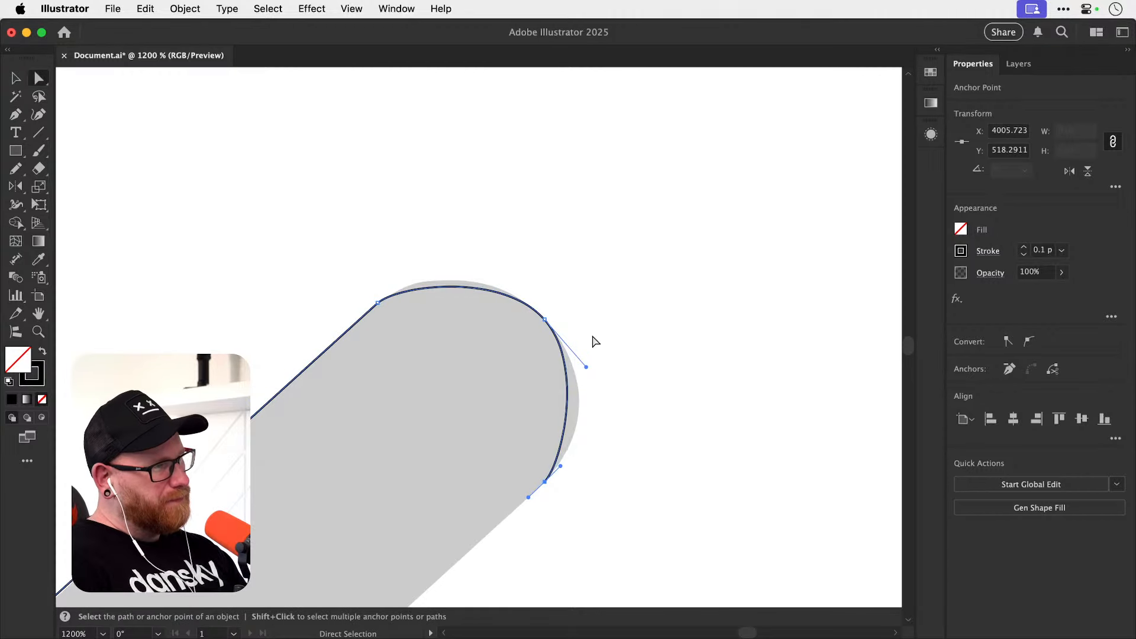
pyautogui.moveTo(560, 465); pyautogui.dragTo(587, 440)
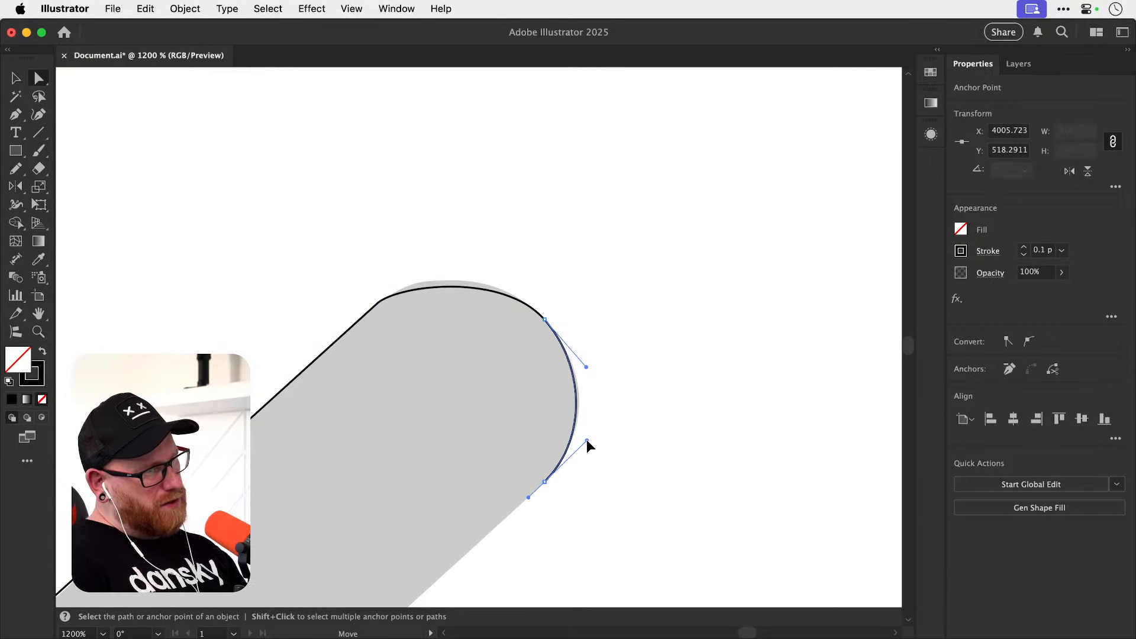
pyautogui.click(544, 319)
pyautogui.moveTo(503, 272); pyautogui.dragTo(488, 254)
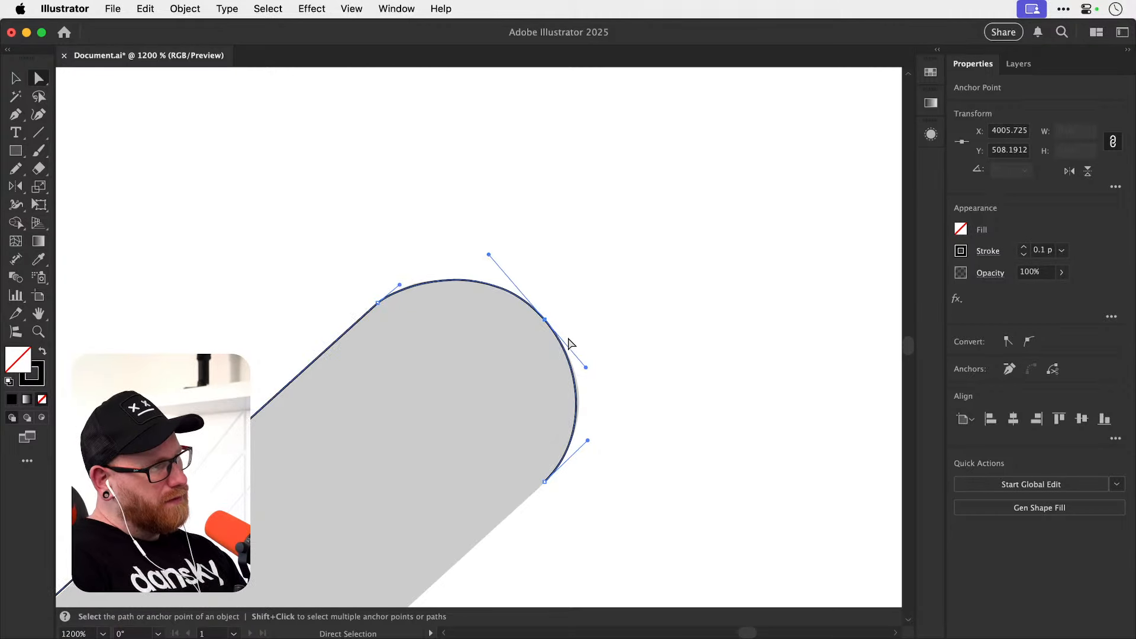
pyautogui.moveTo(585, 368); pyautogui.dragTo(590, 372)
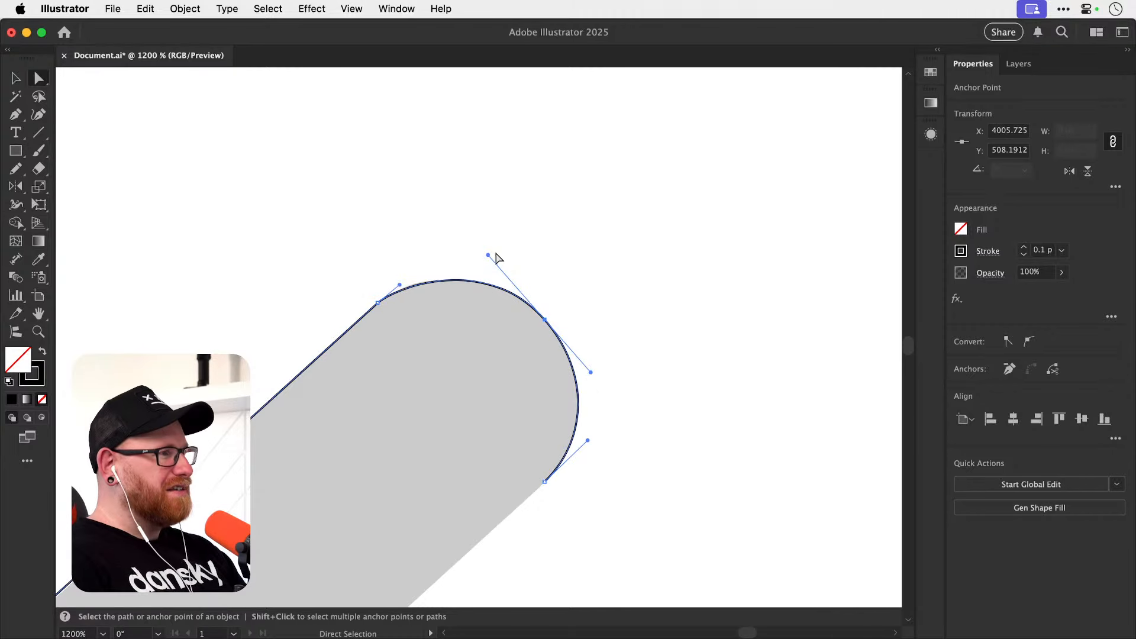
# Sketch an upright arch with the Pencil tool in the empty area beside the arm, topped by a horizontal tangent line with circled ends.
pyautogui.click(17, 170)
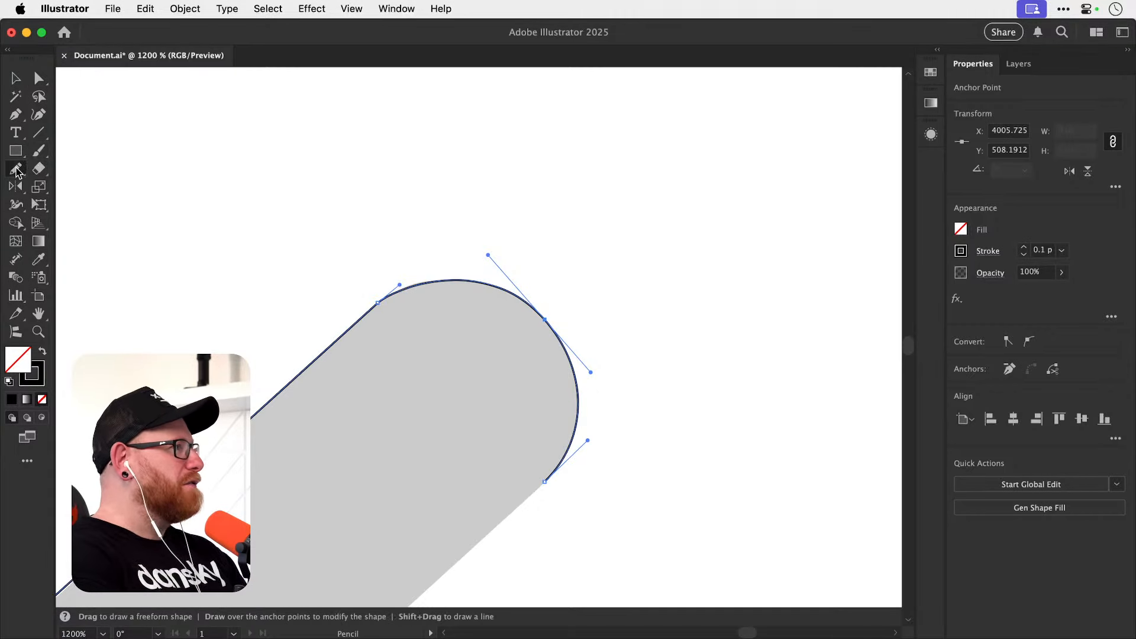
pyautogui.moveTo(649, 276)
pyautogui.mouseDown()
pyautogui.moveTo(685, 171)
pyautogui.moveTo(733, 278)
pyautogui.mouseUp()
pyautogui.moveTo(605, 169); pyautogui.dragTo(768, 169)
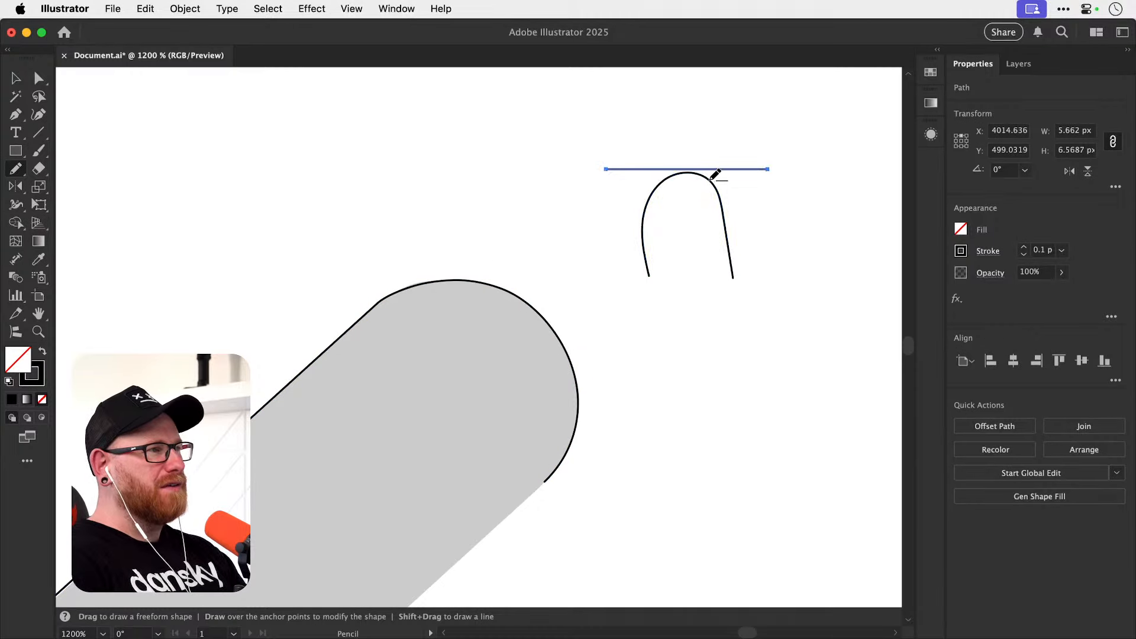
pyautogui.moveTo(611, 171); pyautogui.dragTo(608, 166)
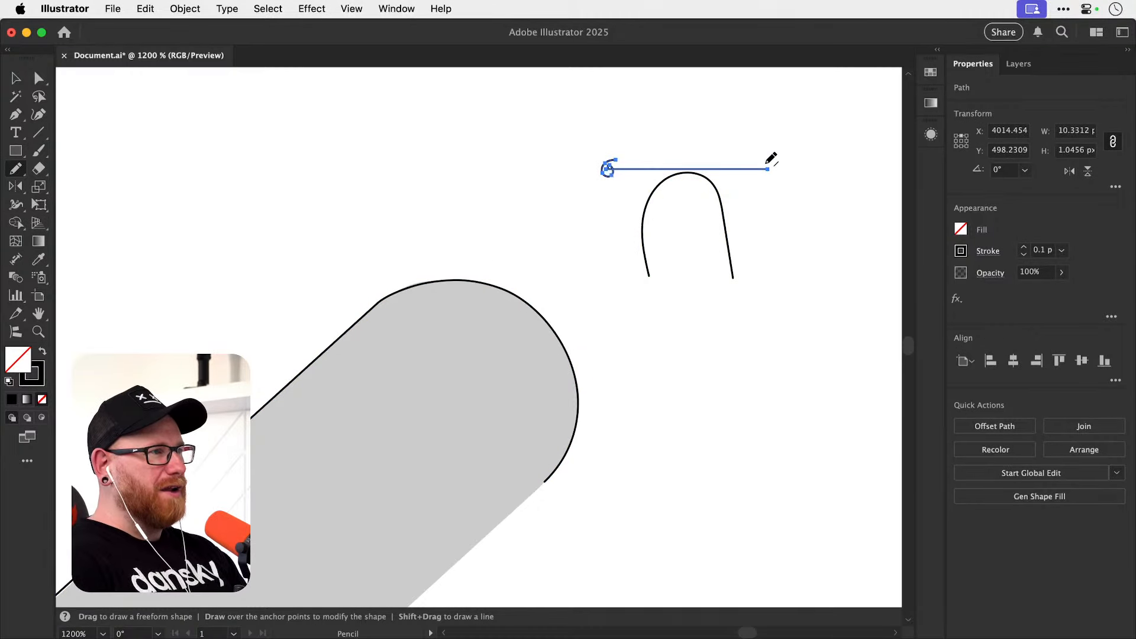
pyautogui.moveTo(768, 168); pyautogui.dragTo(768, 173)
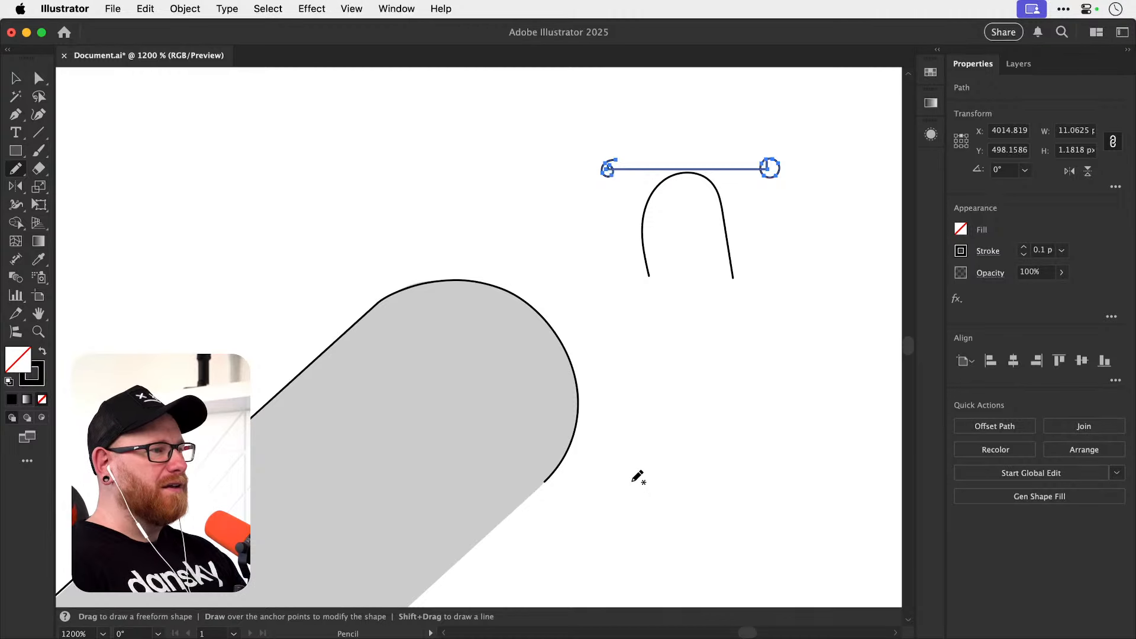
# Sketch a tilted arch with the Pencil tool beside the arm, with a diagonal tangent line and circled ends at its apex.
pyautogui.moveTo(639, 475)
pyautogui.mouseDown()
pyautogui.moveTo(677, 421)
pyautogui.moveTo(738, 395)
pyautogui.moveTo(761, 443)
pyautogui.moveTo(711, 520)
pyautogui.mouseUp()
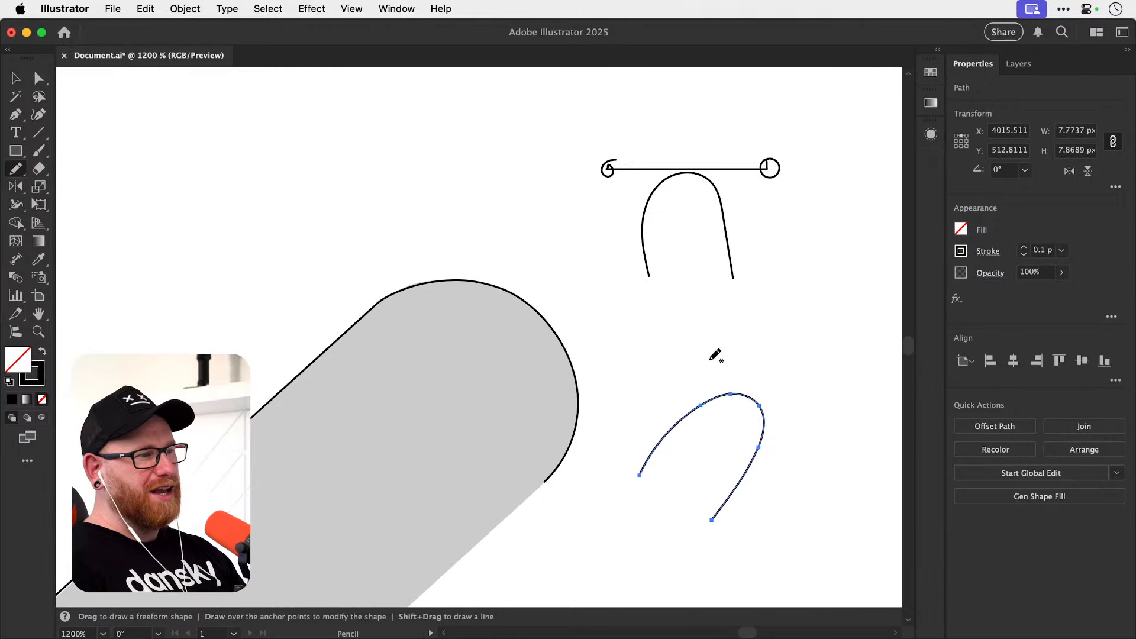
pyautogui.moveTo(695, 352); pyautogui.dragTo(822, 466)
pyautogui.moveTo(694, 349); pyautogui.dragTo(691, 353)
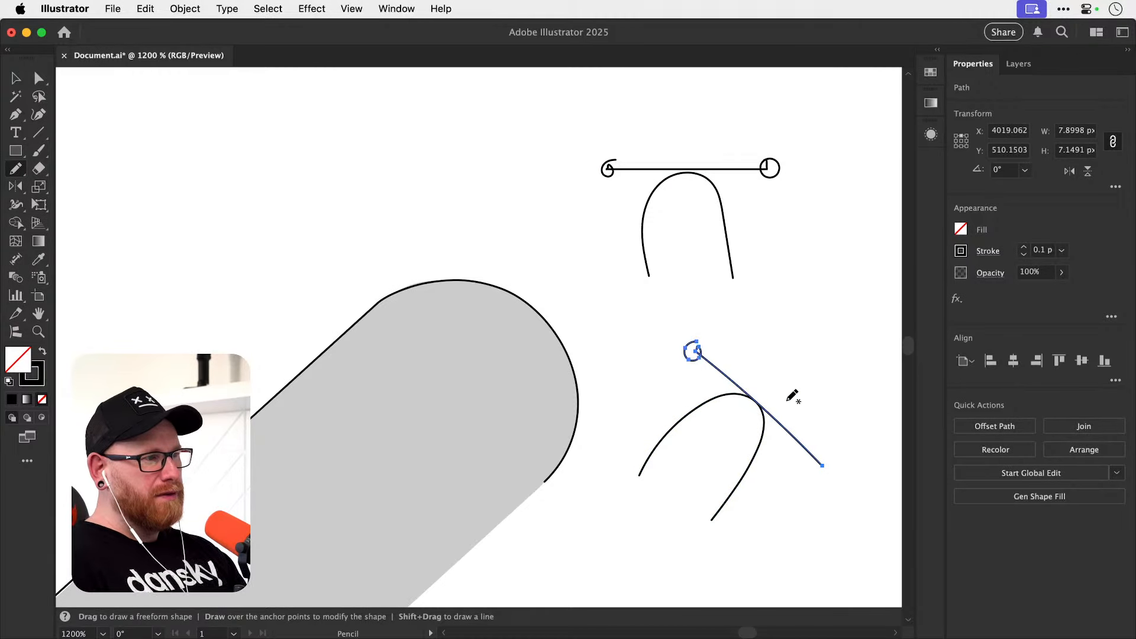
pyautogui.moveTo(822, 466); pyautogui.dragTo(824, 470)
# Select both arch sketches with their tangent lines and delete them.
pyautogui.press('v')
pyautogui.click(791, 428)
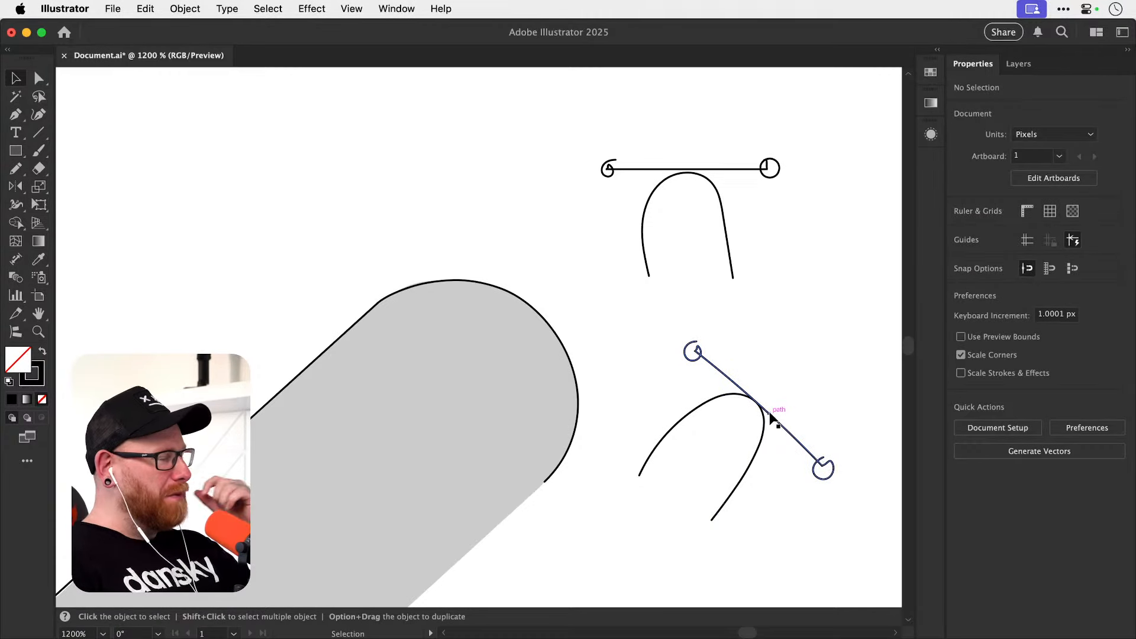
pyautogui.moveTo(595, 130); pyautogui.dragTo(827, 522)
pyautogui.press('a')
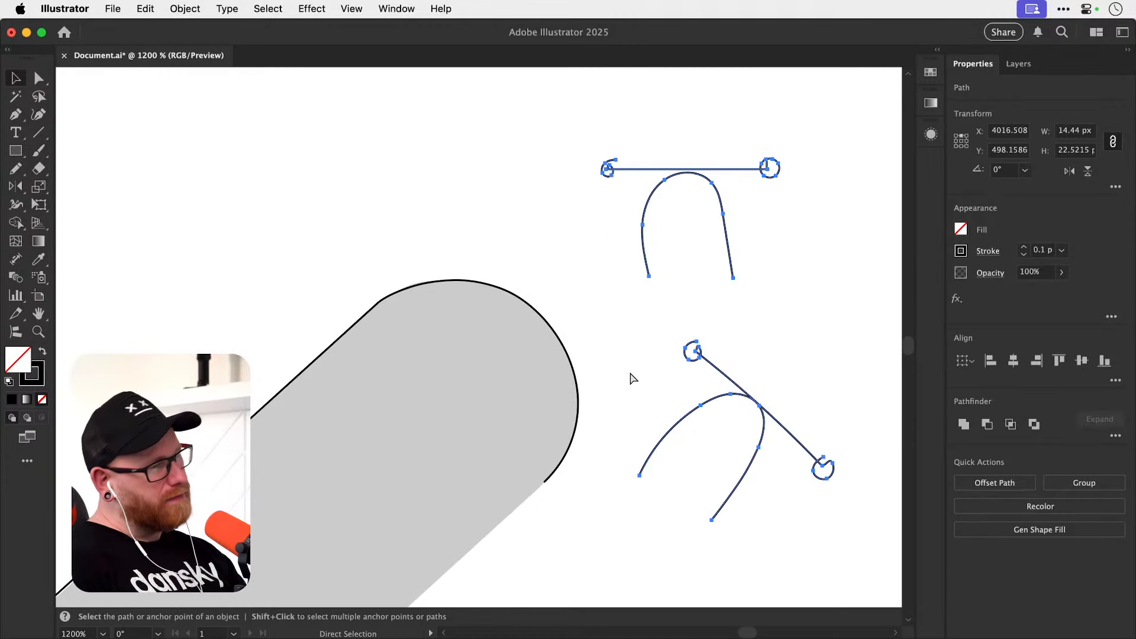
pyautogui.press('Delete')
# Try moving the upper handle of the apex anchor on the arm's rounded tip.
pyautogui.click(450, 281)
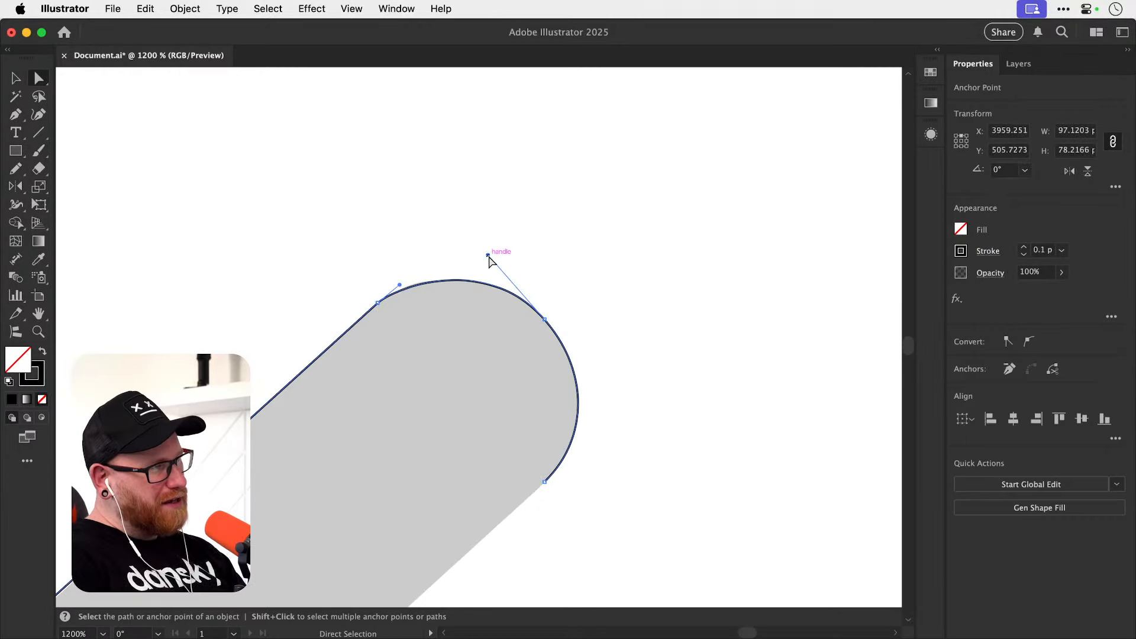
pyautogui.moveTo(488, 255); pyautogui.dragTo(478, 248)
pyautogui.press('super+z')
pyautogui.press('super+z')
# Align the short handle at the start of the arm's rounded tip with the arm's straight edge and nudge the apex anchor's upper handle.
pyautogui.scroll(5, 386, 286)
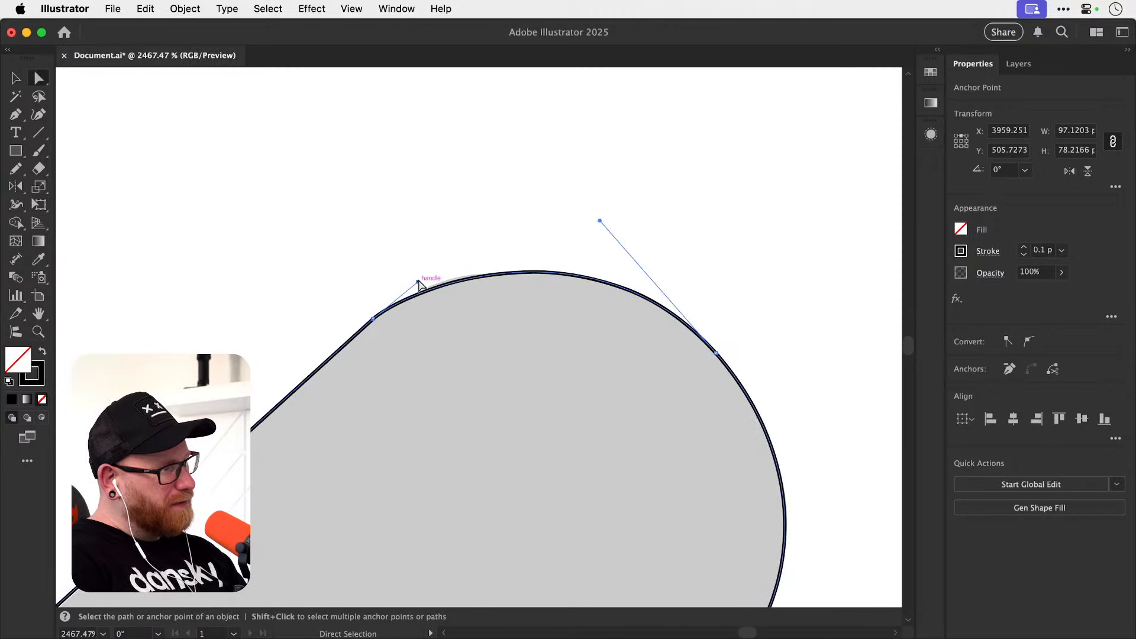
pyautogui.moveTo(420, 277); pyautogui.dragTo(422, 271)
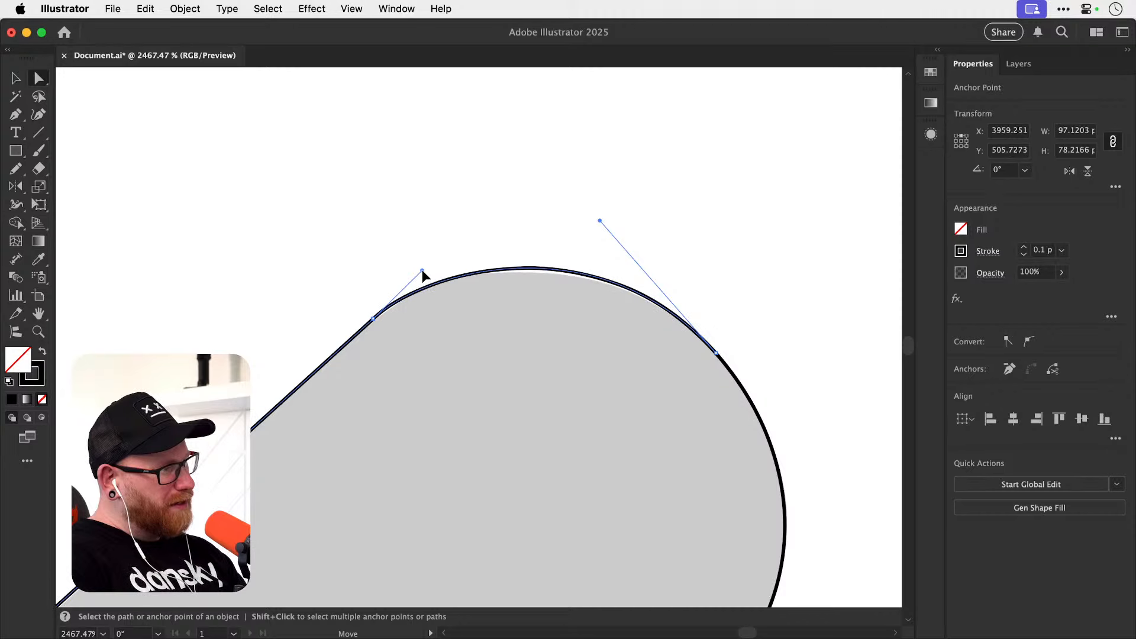
pyautogui.moveTo(600, 221); pyautogui.dragTo(602, 222)
pyautogui.moveTo(669, 388); pyautogui.dragTo(567, 189)
pyautogui.moveTo(644, 417); pyautogui.dragTo(641, 343)
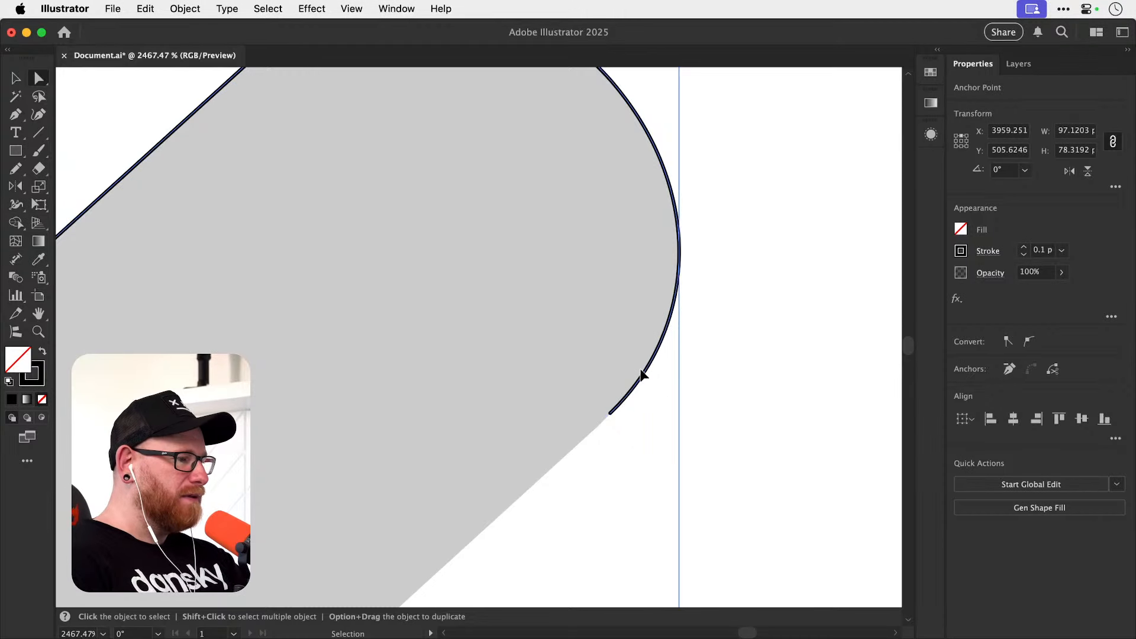
pyautogui.click(739, 374)
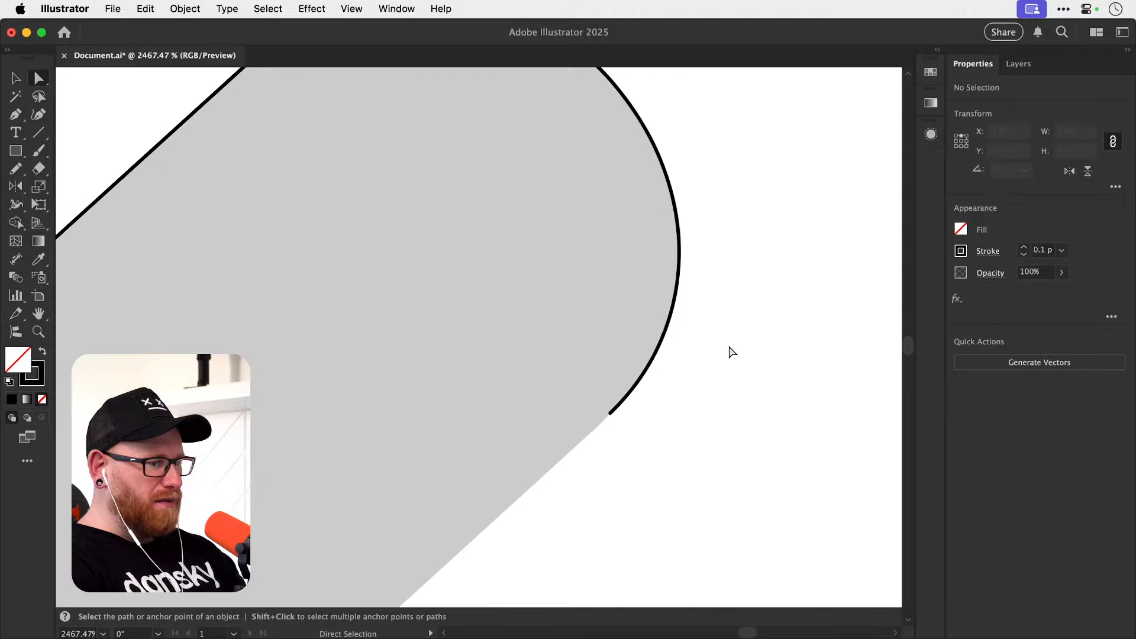
# Try removing the apex anchor from the arm's rounded tip with the Delete Anchor Point tool.
pyautogui.press('super+minus')
pyautogui.press('super+minus')
pyautogui.press('super+minus')
pyautogui.press('space')
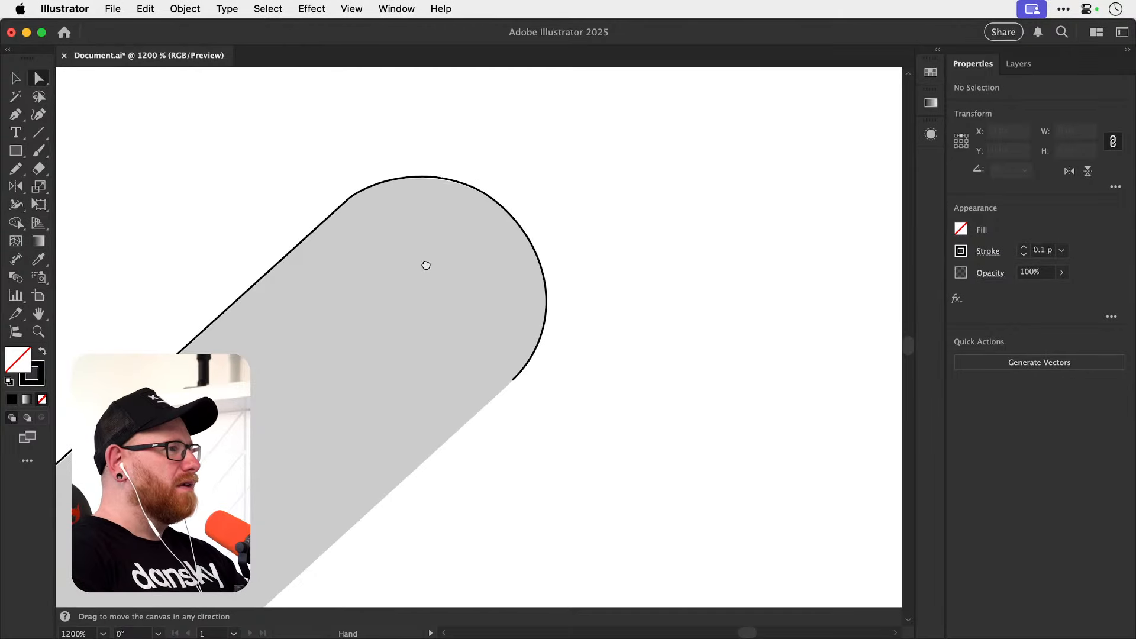
pyautogui.moveTo(426, 265); pyautogui.dragTo(445, 335)
pyautogui.press('v')
pyautogui.click(426, 269)
pyautogui.moveTo(15, 115); pyautogui.dragTo(106, 148)
pyautogui.press('+')
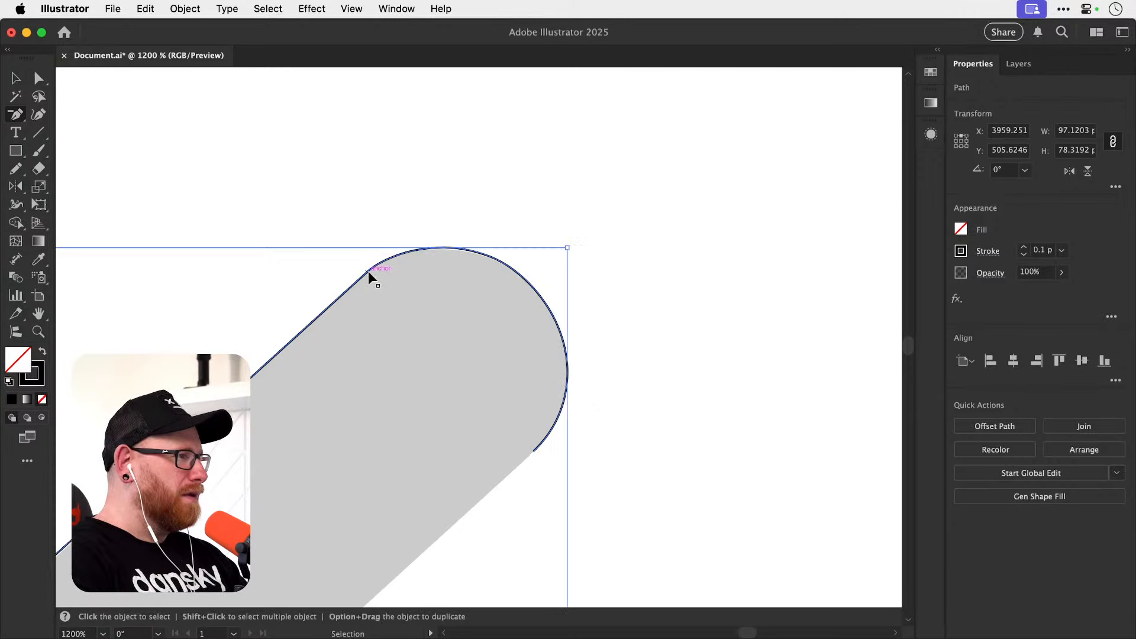
pyautogui.press('-')
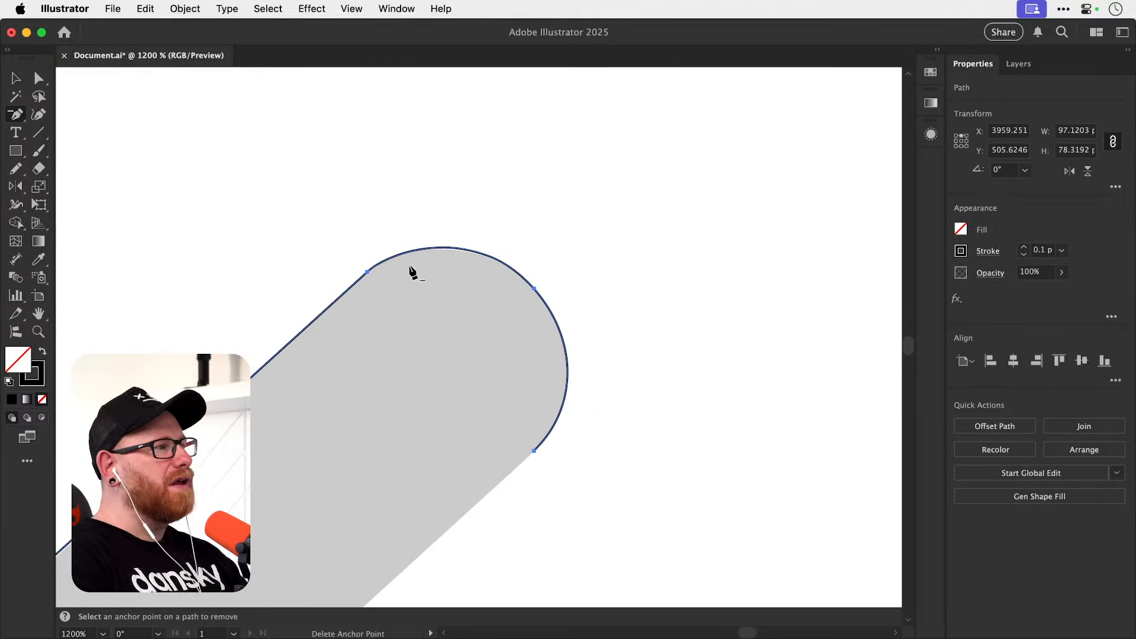
pyautogui.click(535, 291)
pyautogui.press('super+z')
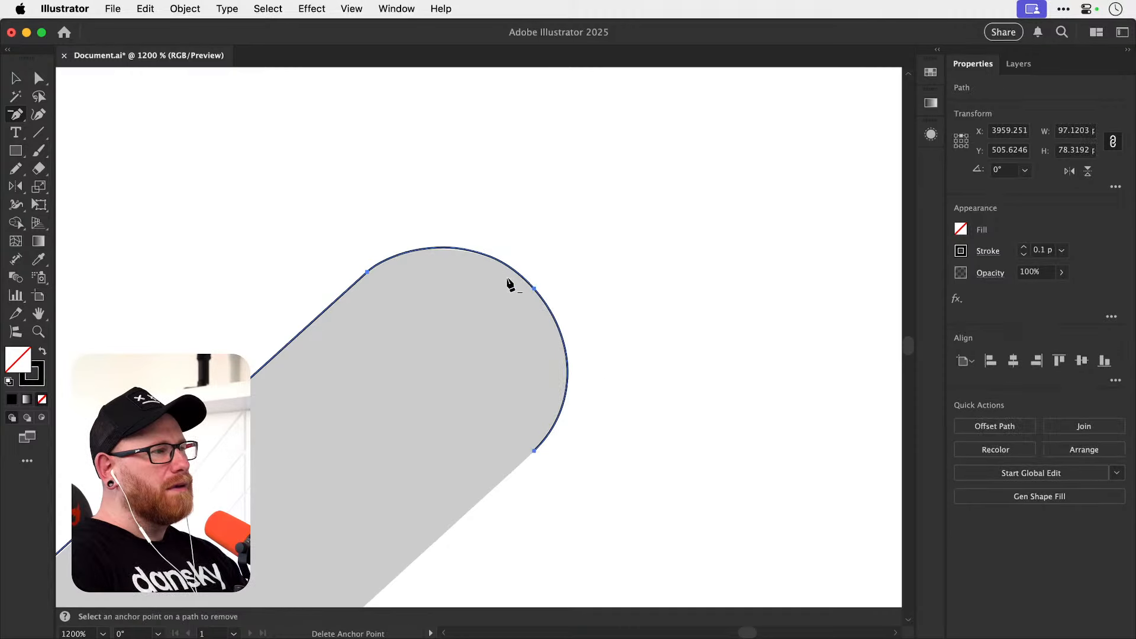
# Try removing the anchor where the arm's rounded tip begins, then the apex anchor, undoing each removal.
pyautogui.click(368, 273)
pyautogui.press('super+z')
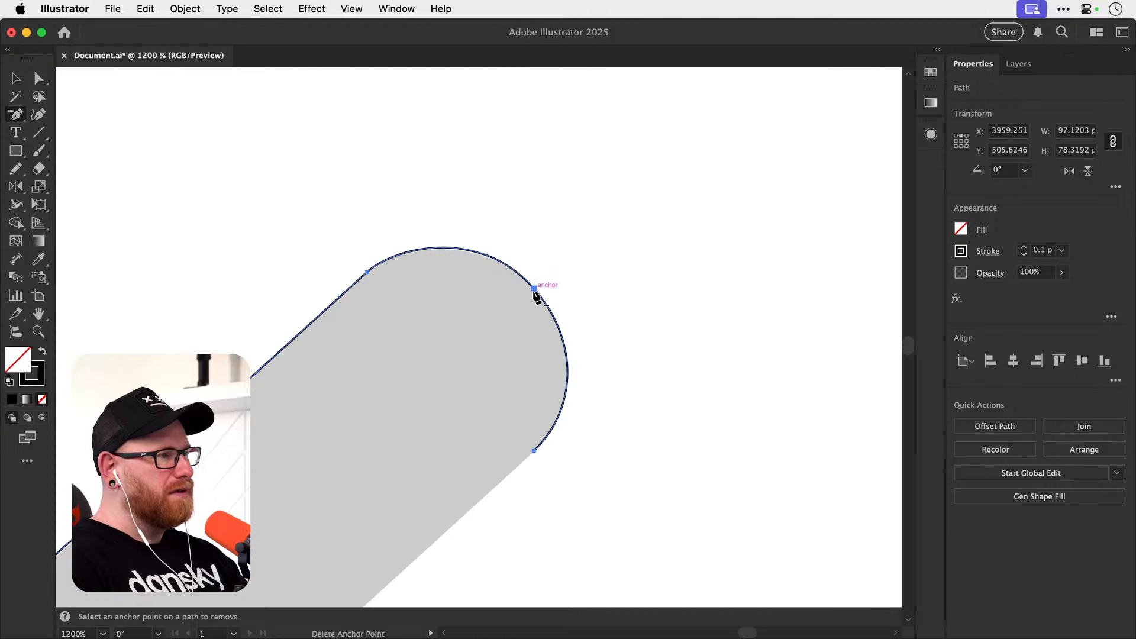
pyautogui.click(535, 290)
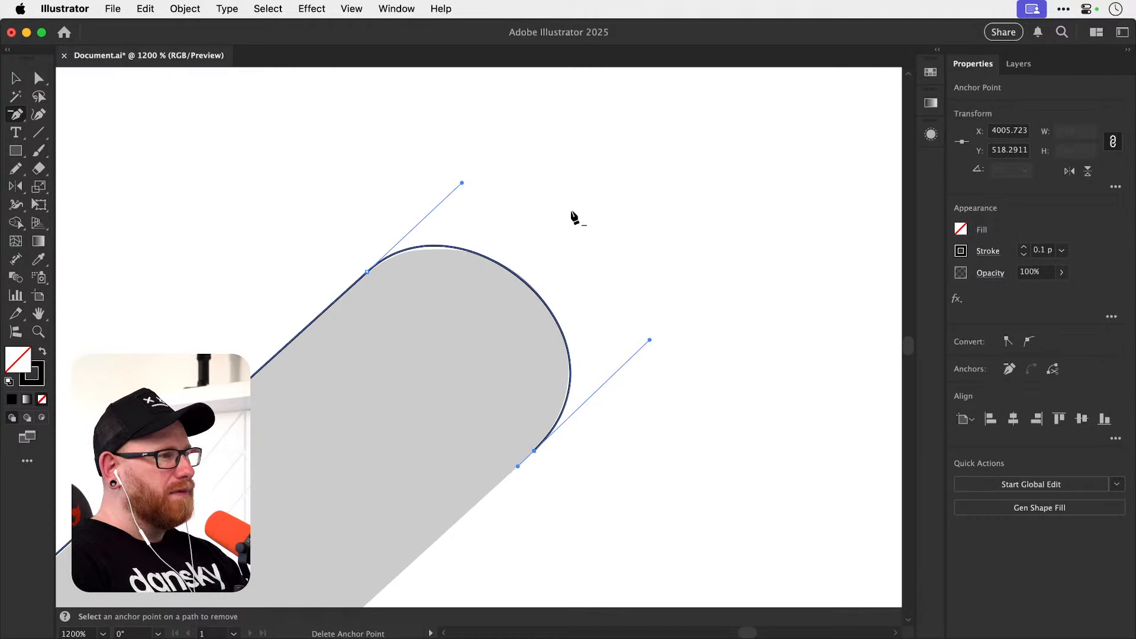
pyautogui.press('super+z')
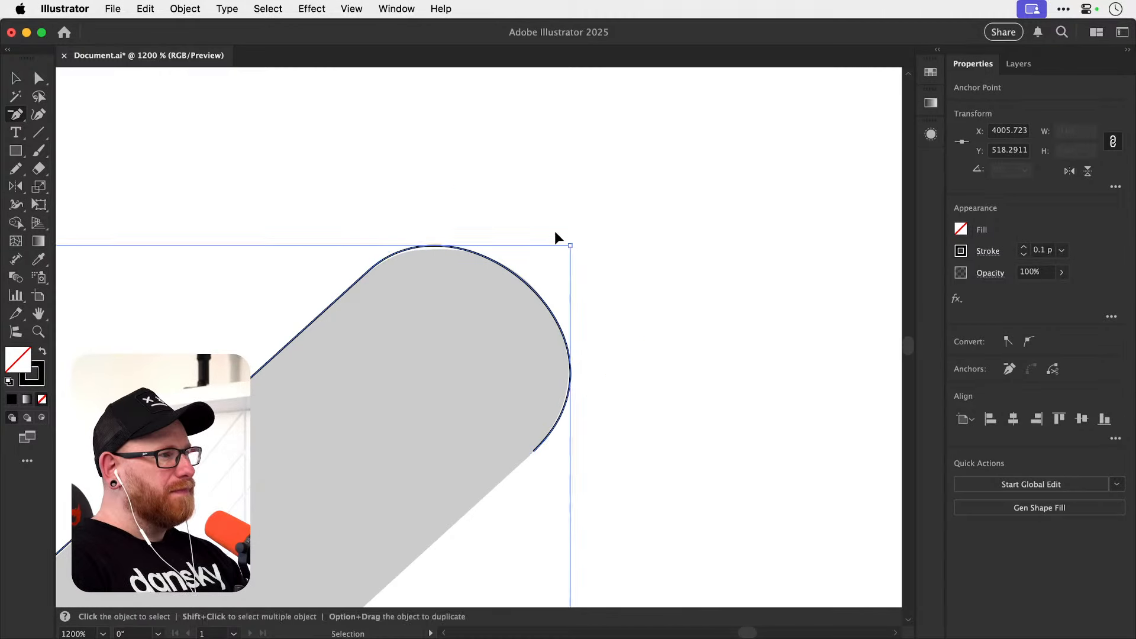
# Try fitting the rounded tip without its apex anchor by adjusting the two remaining outer handles, and undo the changes.
pyautogui.click(535, 289)
pyautogui.press('a')
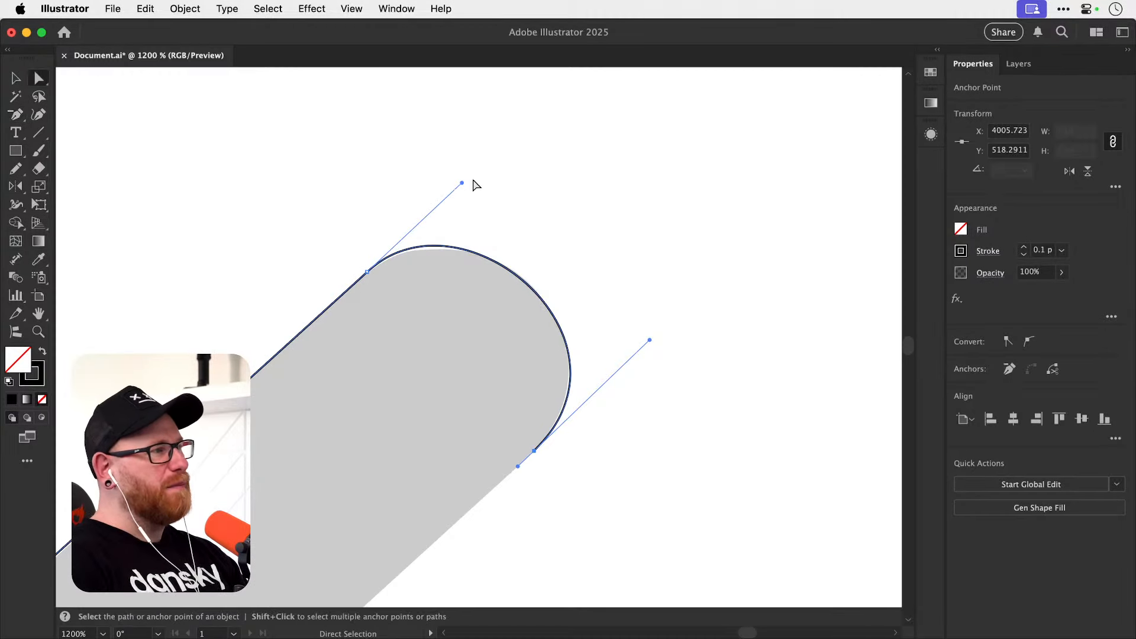
pyautogui.moveTo(461, 183); pyautogui.dragTo(473, 187)
pyautogui.moveTo(649, 340); pyautogui.dragTo(645, 337)
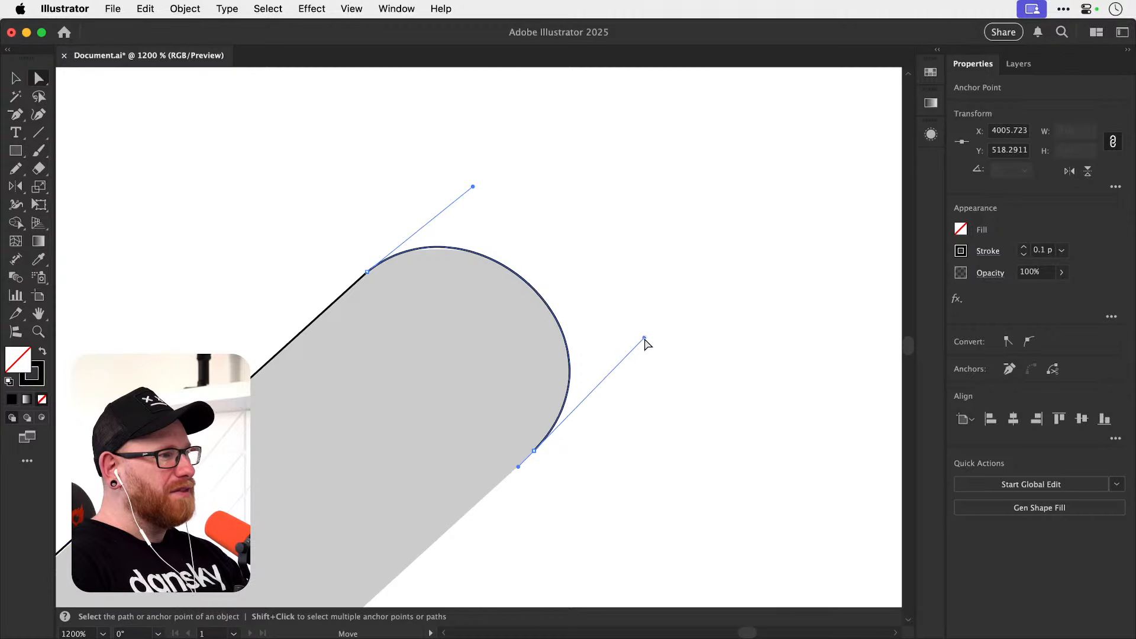
pyautogui.click(705, 257)
pyautogui.press('v')
pyautogui.click(427, 313)
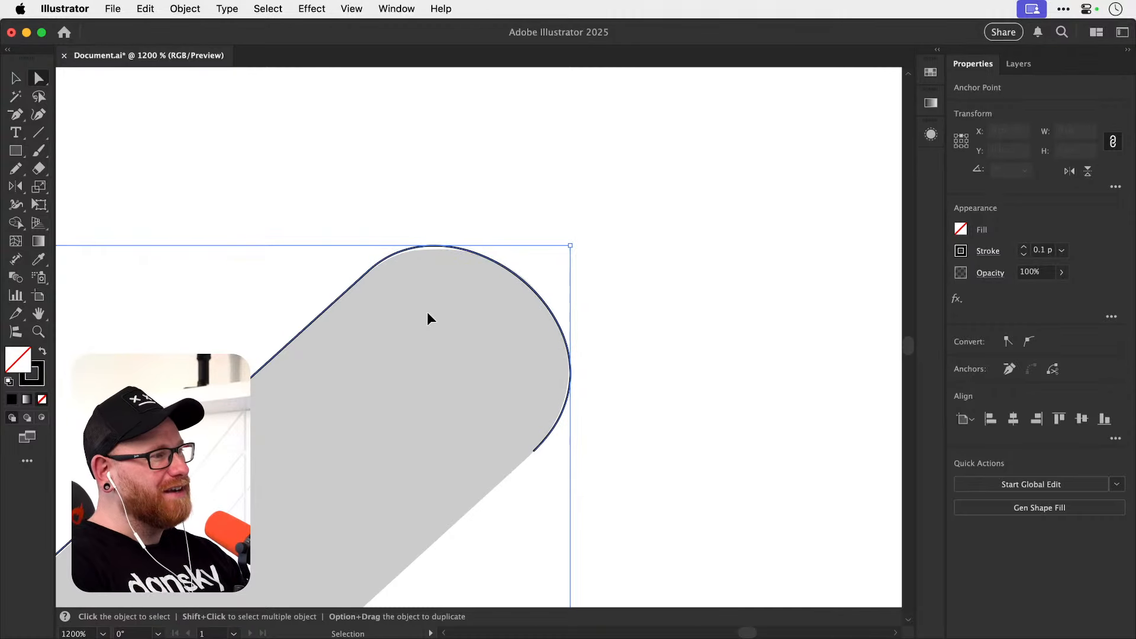
pyautogui.press('super+z')
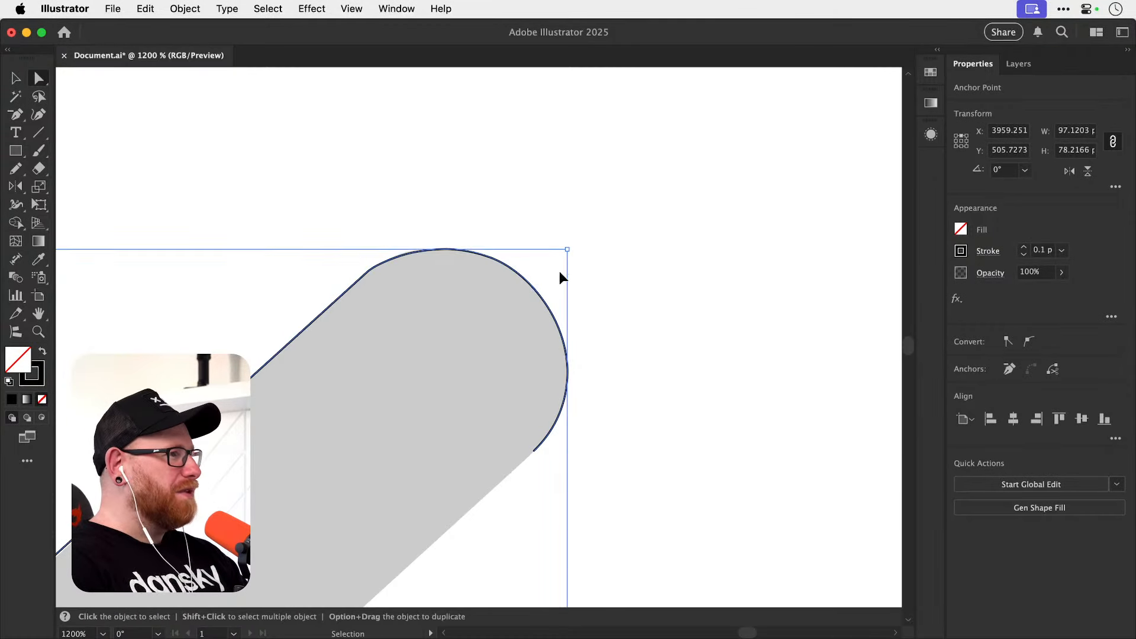
pyautogui.press('super+shift+z')
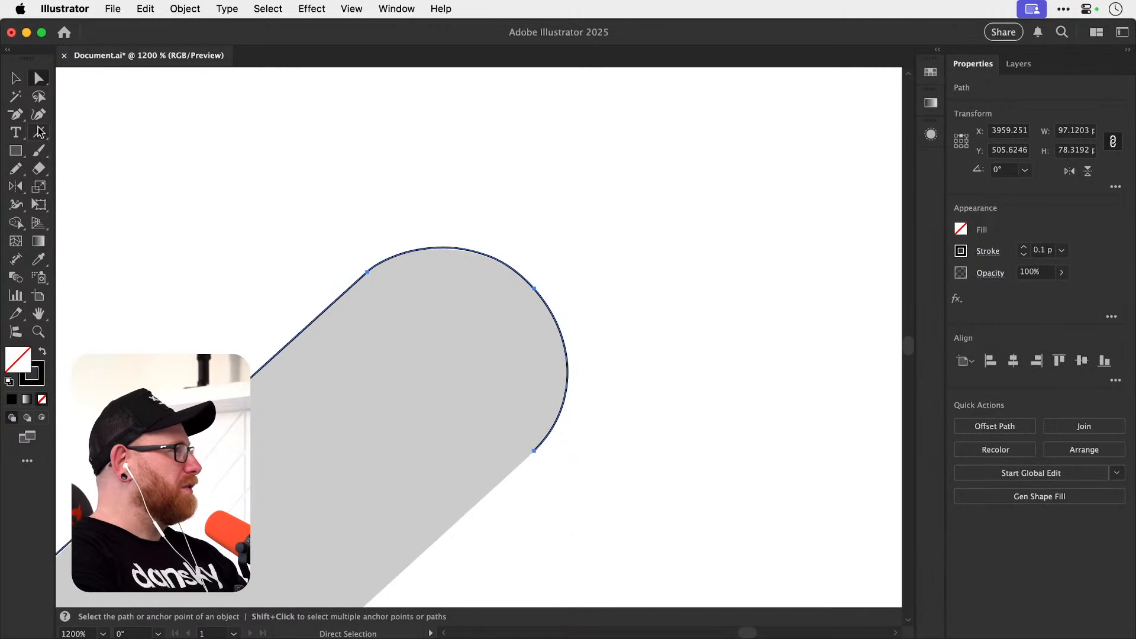
# Remove the apex anchor from the rounded tip once more and undo the removal.
pyautogui.click(16, 115)
pyautogui.moveTo(18, 121); pyautogui.dragTo(68, 153)
pyautogui.click(536, 290)
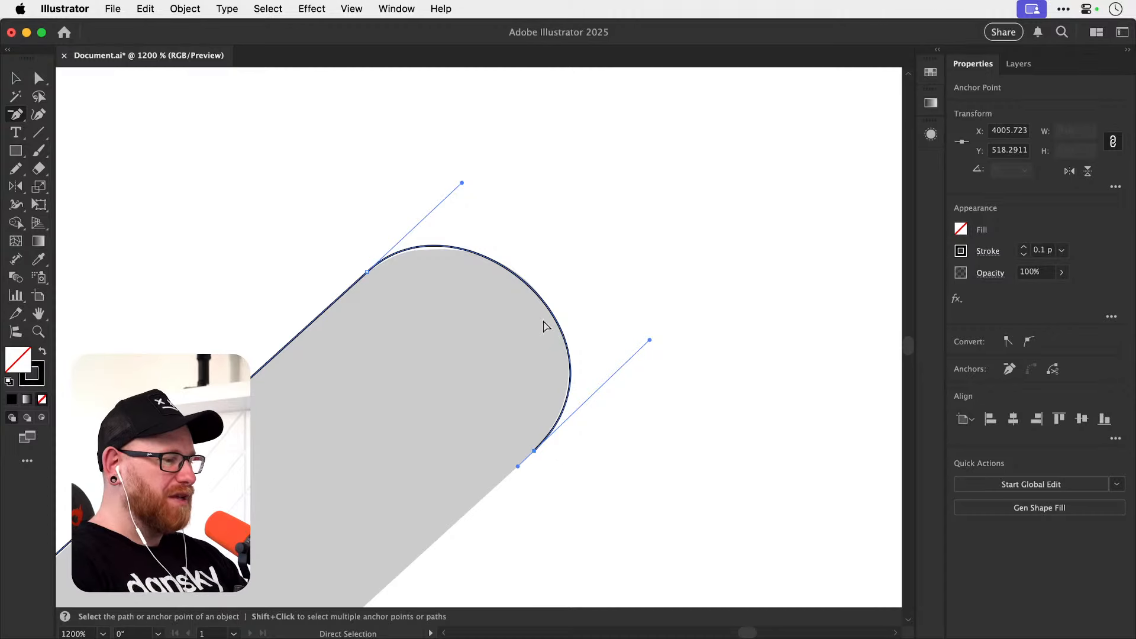
pyautogui.press('super+z')
pyautogui.press('v')
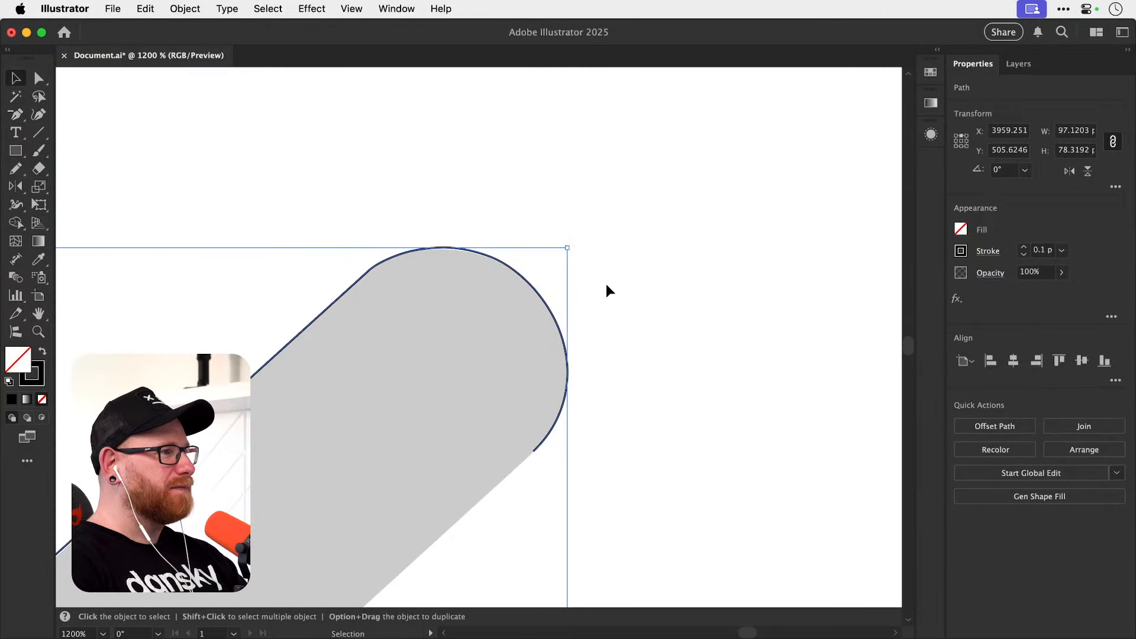
pyautogui.click(578, 348)
# Lengthen the handle of the anchor where the arm's rounded tip begins, keeping it in line with the arm's straight edge.
pyautogui.press('z')
pyautogui.moveTo(370, 261); pyautogui.dragTo(475, 284)
pyautogui.press('a')
pyautogui.click(419, 265)
pyautogui.press('space')
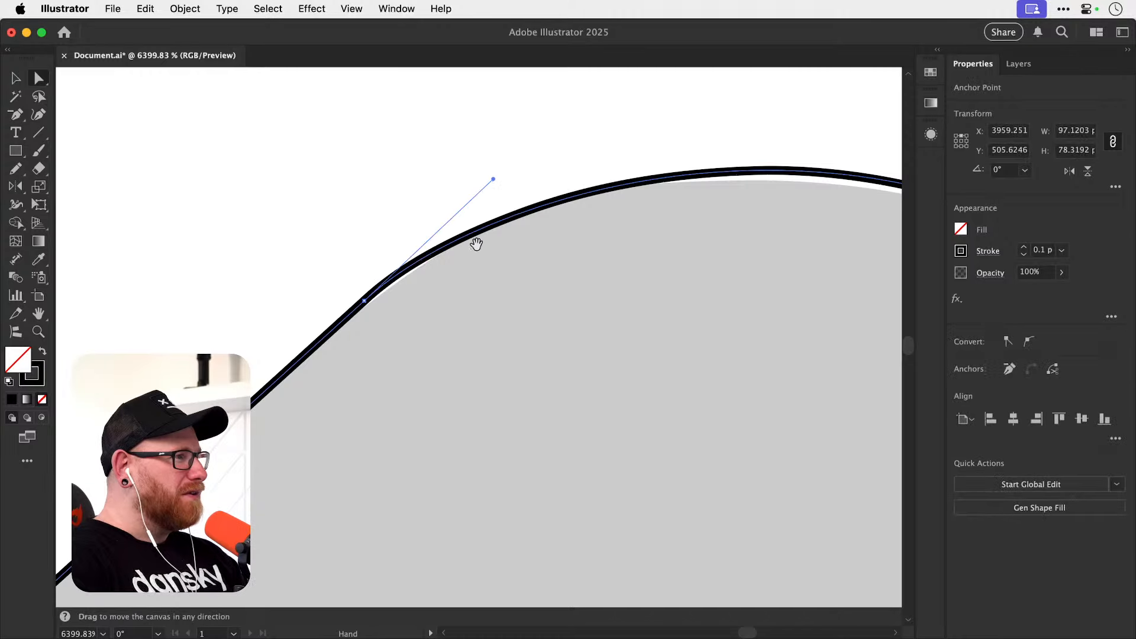
pyautogui.moveTo(477, 243); pyautogui.dragTo(395, 274)
pyautogui.press('z')
pyautogui.press('a')
pyautogui.moveTo(269, 336); pyautogui.dragTo(295, 333)
pyautogui.click(295, 335)
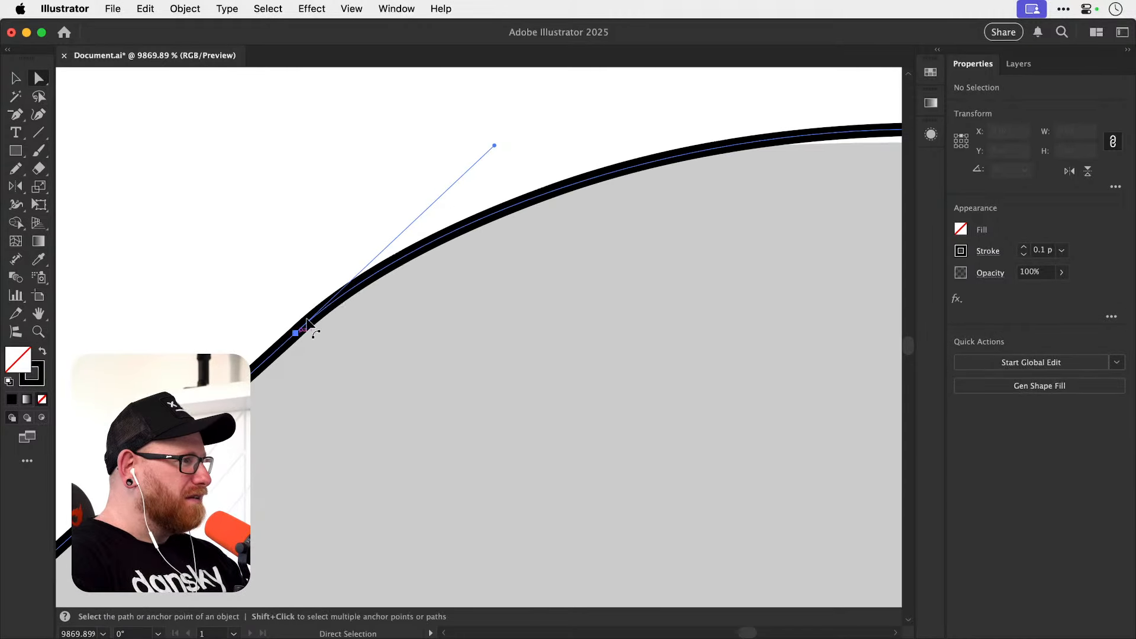
pyautogui.press('space')
pyautogui.moveTo(402, 264); pyautogui.dragTo(330, 323)
pyautogui.press('super+minus')
pyautogui.press('super+minus')
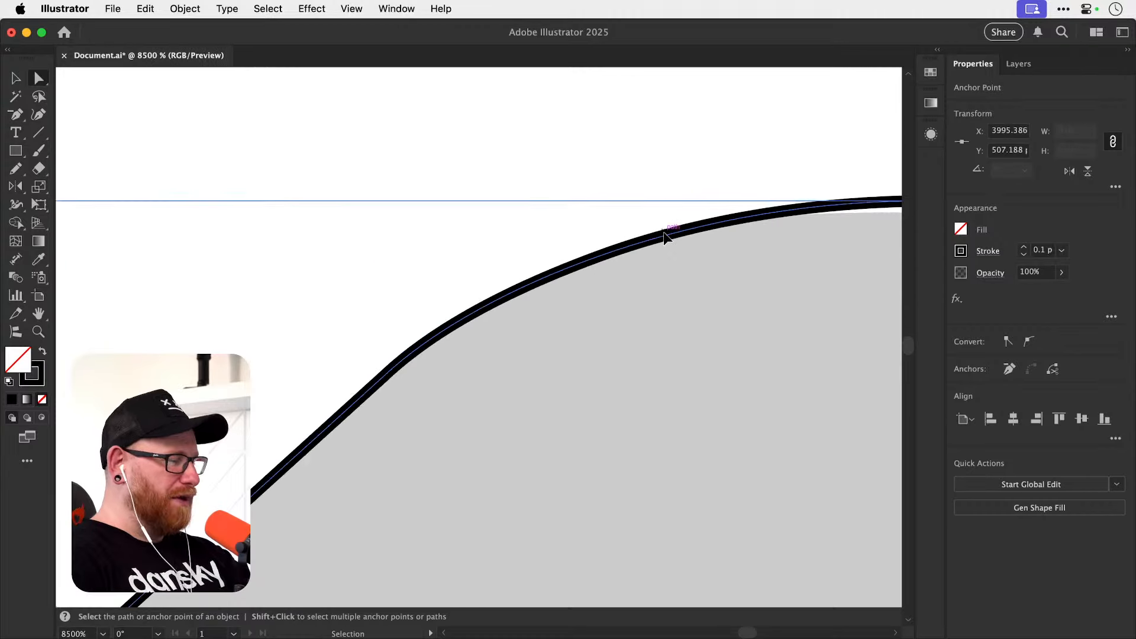
pyautogui.moveTo(532, 268); pyautogui.dragTo(552, 250)
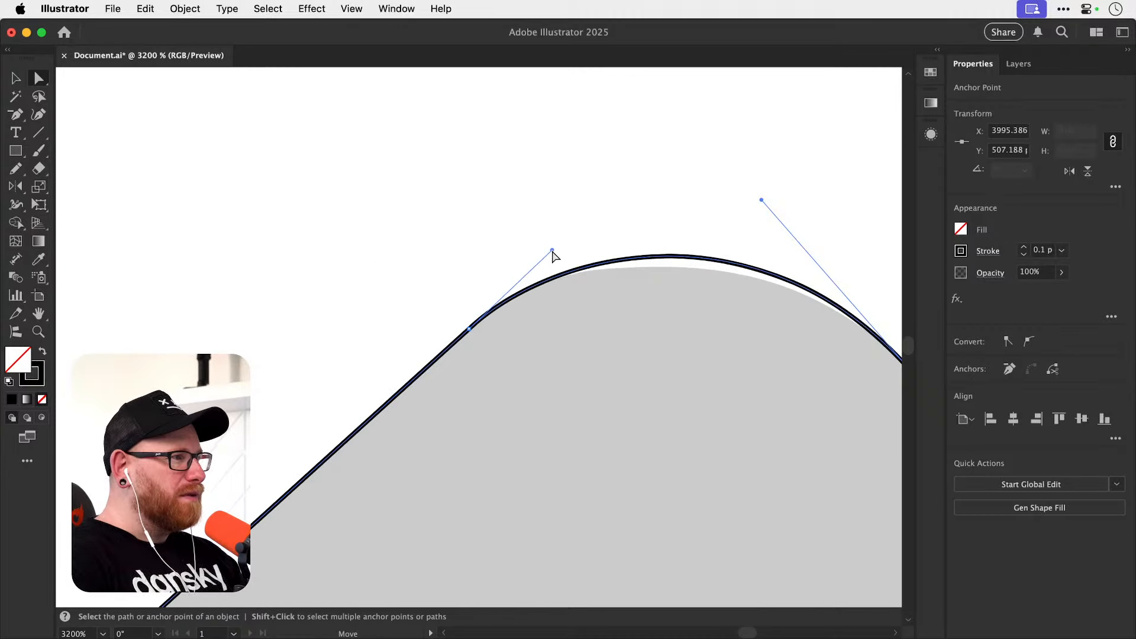
# Adjust the apex anchor's upper handle until the curve follows the grey rounded tip, and deselect the path.
pyautogui.press('space')
pyautogui.moveTo(762, 209); pyautogui.dragTo(542, 237)
pyautogui.click(649, 386)
pyautogui.press('super+minus')
pyautogui.press('super+minus')
pyautogui.press('super+minus')
pyautogui.press('super+minus')
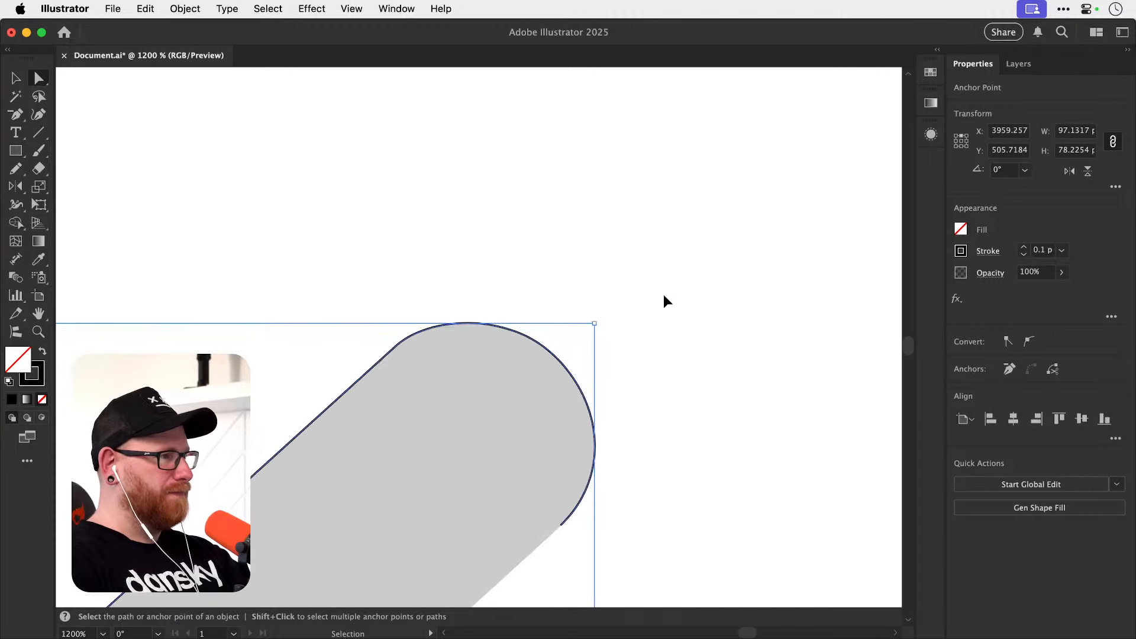
pyautogui.click(621, 402)
# Continue the open path with the Pen tool in a straight segment along the arm's lower edge to its junction with the leg.
pyautogui.moveTo(616, 423); pyautogui.dragTo(647, 276)
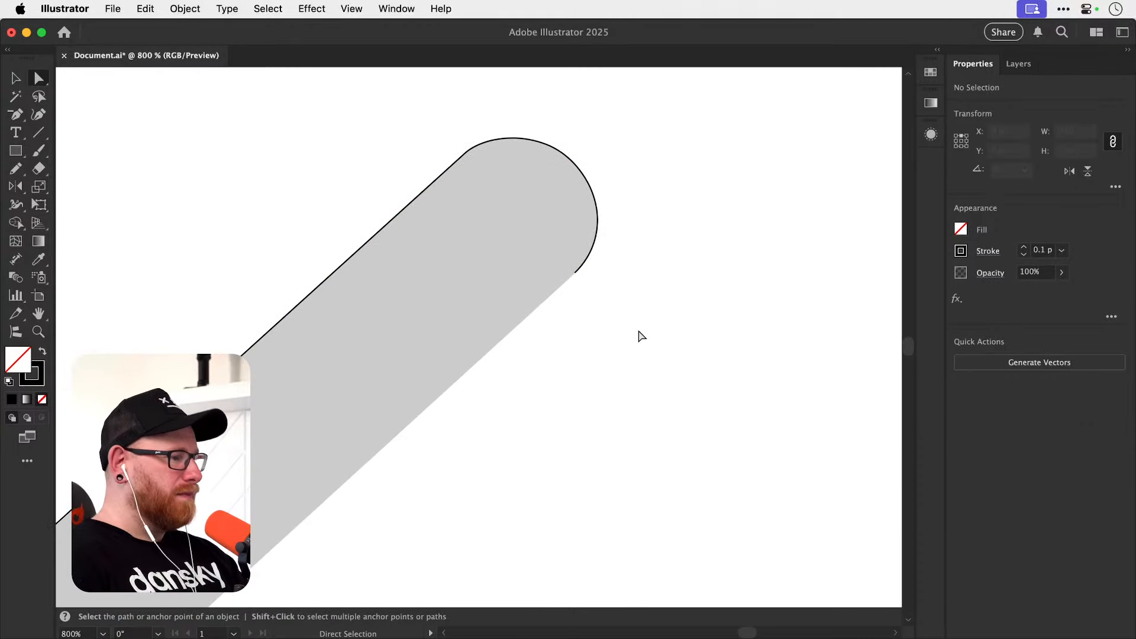
pyautogui.press('p')
pyautogui.click(575, 273)
pyautogui.scroll(-10, 659, 228)
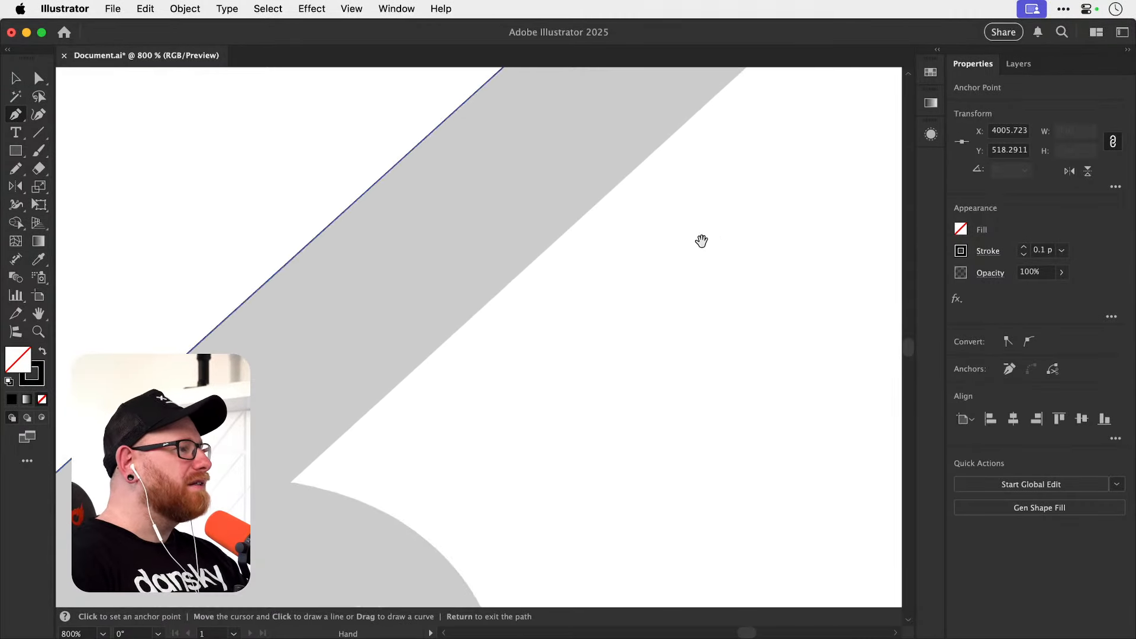
pyautogui.click(438, 342)
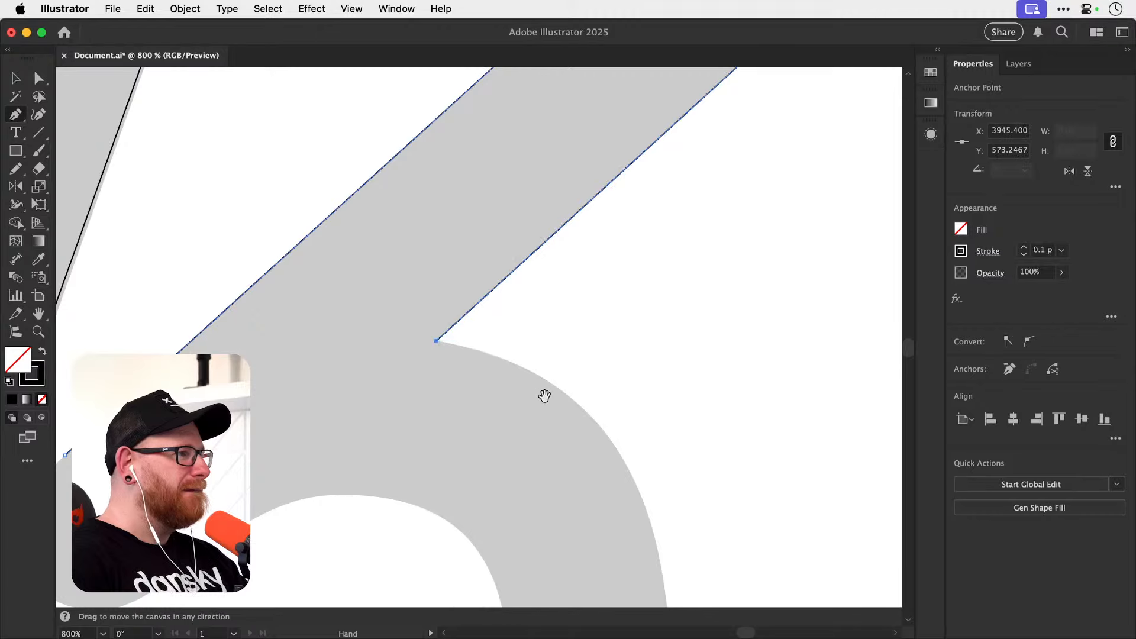
# Draw a curved segment down the leg's outer edge to an anchor with vertical handles at its outermost point.
pyautogui.scroll(-4, 532, 378)
pyautogui.hscroll(5, 533, 379)
pyautogui.moveTo(523, 396); pyautogui.dragTo(485, 353)
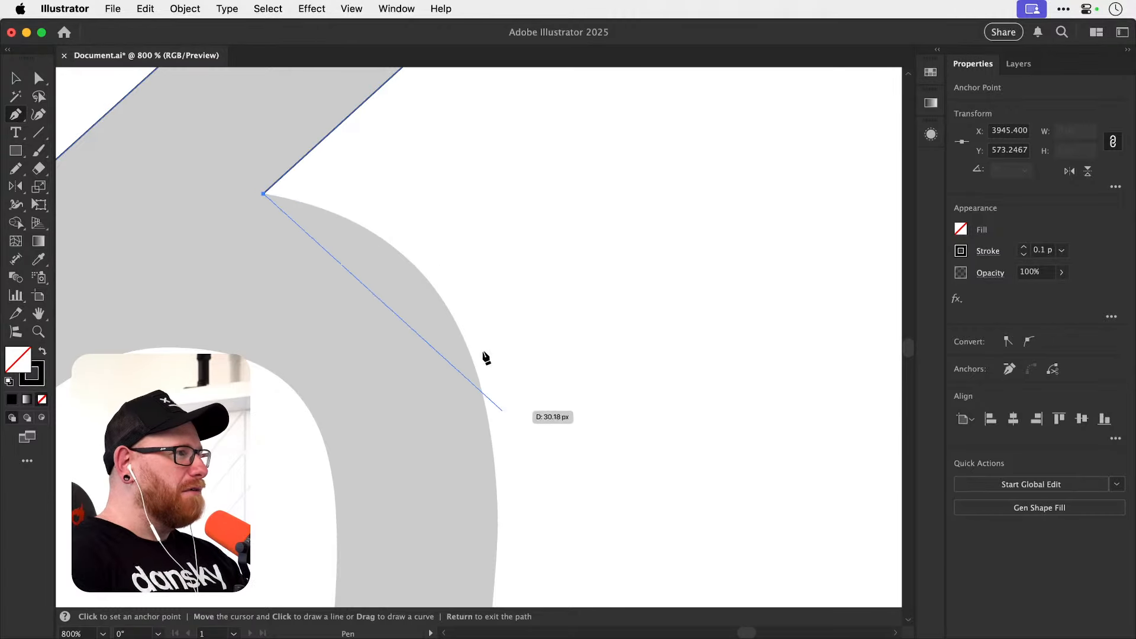
pyautogui.moveTo(505, 410); pyautogui.dragTo(502, 261)
pyautogui.moveTo(507, 370)
pyautogui.mouseDown()
pyautogui.moveTo(514, 276)
pyautogui.moveTo(507, 357)
pyautogui.mouseUp()
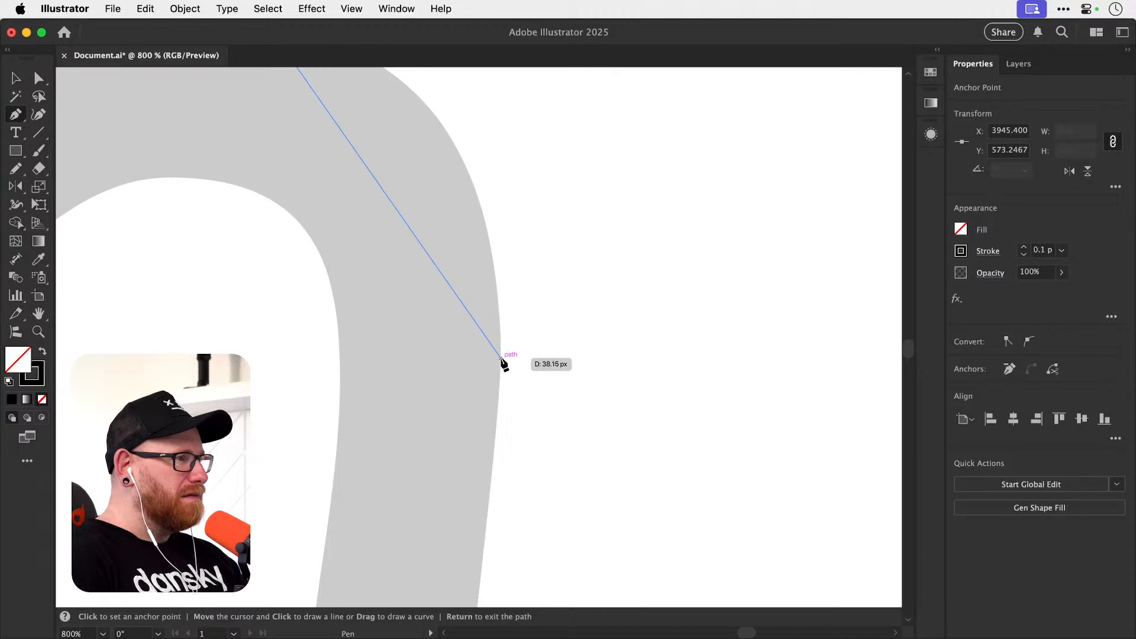
pyautogui.moveTo(501, 352); pyautogui.dragTo(503, 541)
pyautogui.moveTo(532, 467); pyautogui.dragTo(464, 327)
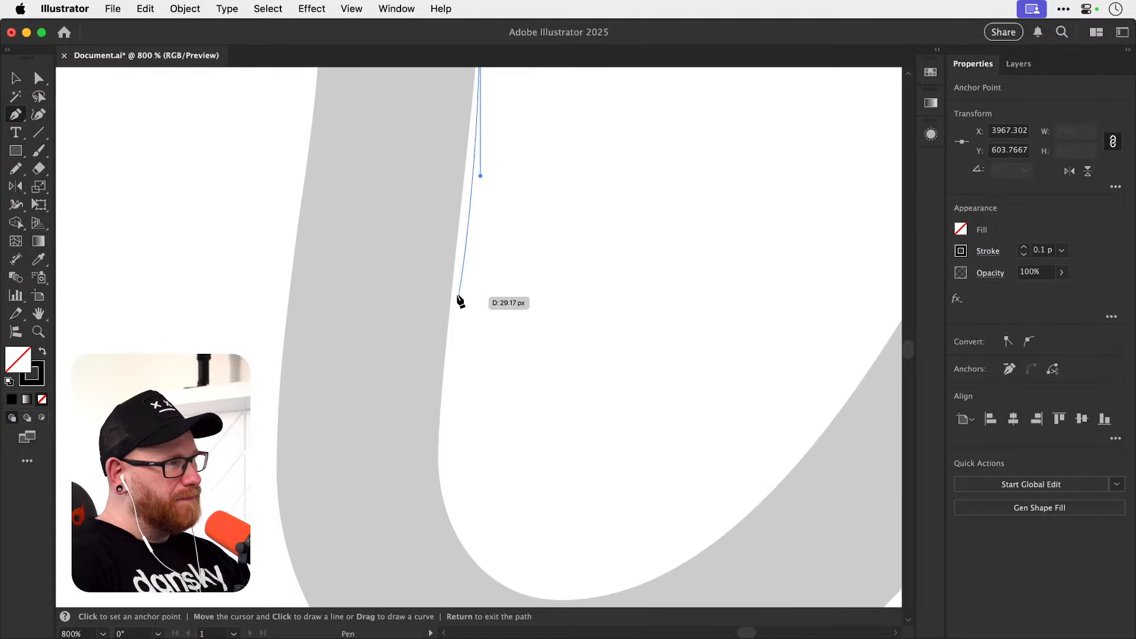
pyautogui.moveTo(495, 248); pyautogui.dragTo(465, 407)
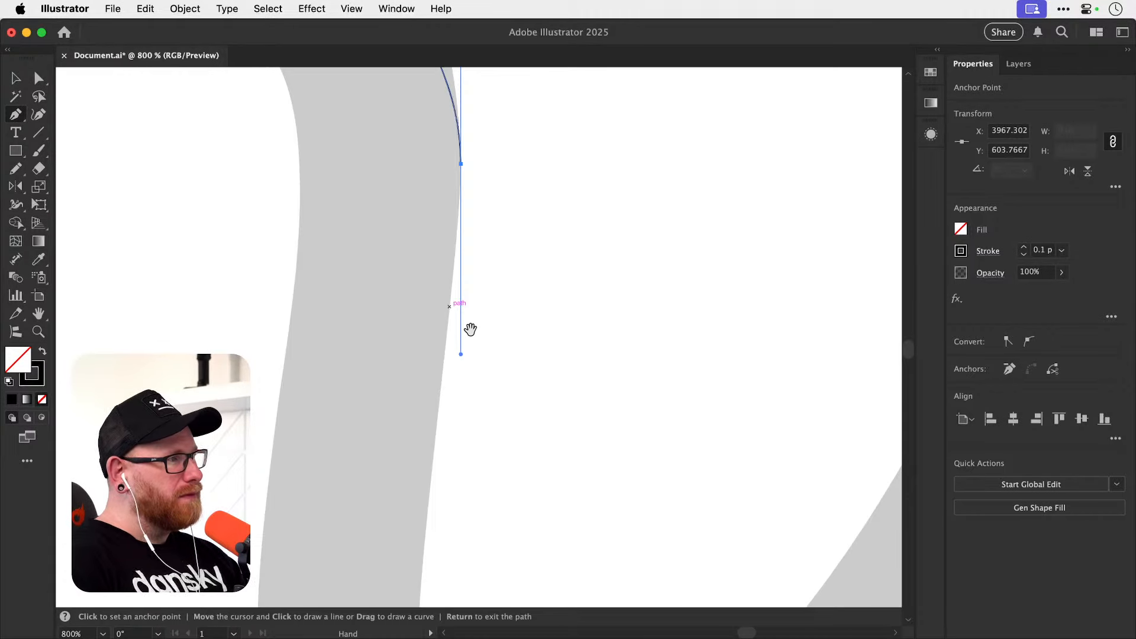
# Draw a curved segment further down the leg's edge to an anchor with vertical handles where the inner bend begins.
pyautogui.moveTo(461, 169); pyautogui.dragTo(459, 287)
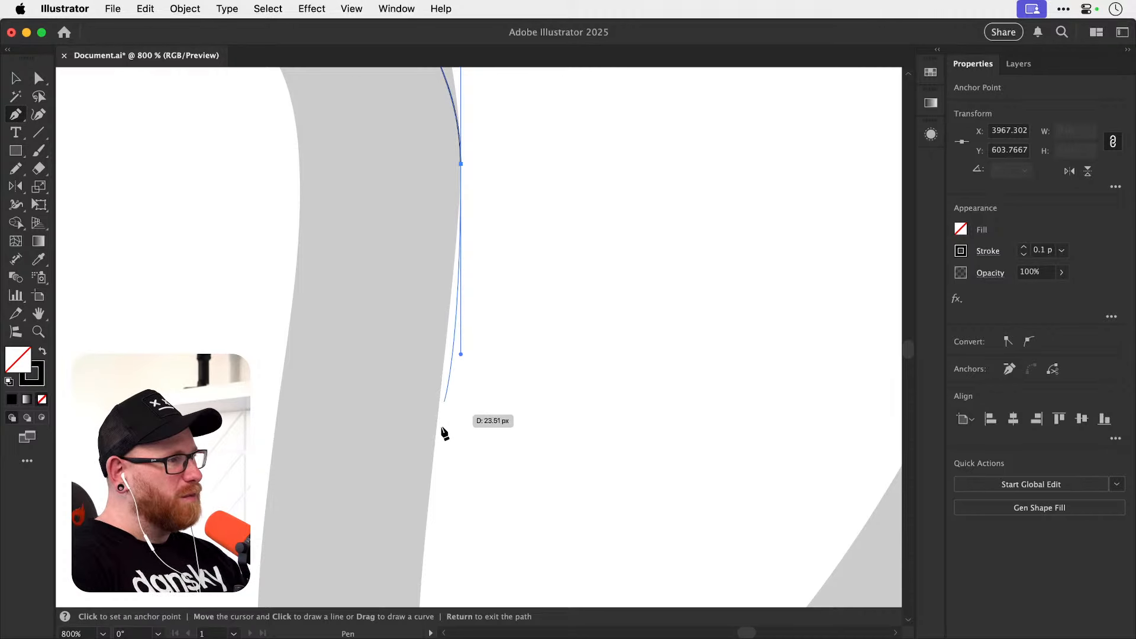
pyautogui.moveTo(450, 478); pyautogui.dragTo(447, 313)
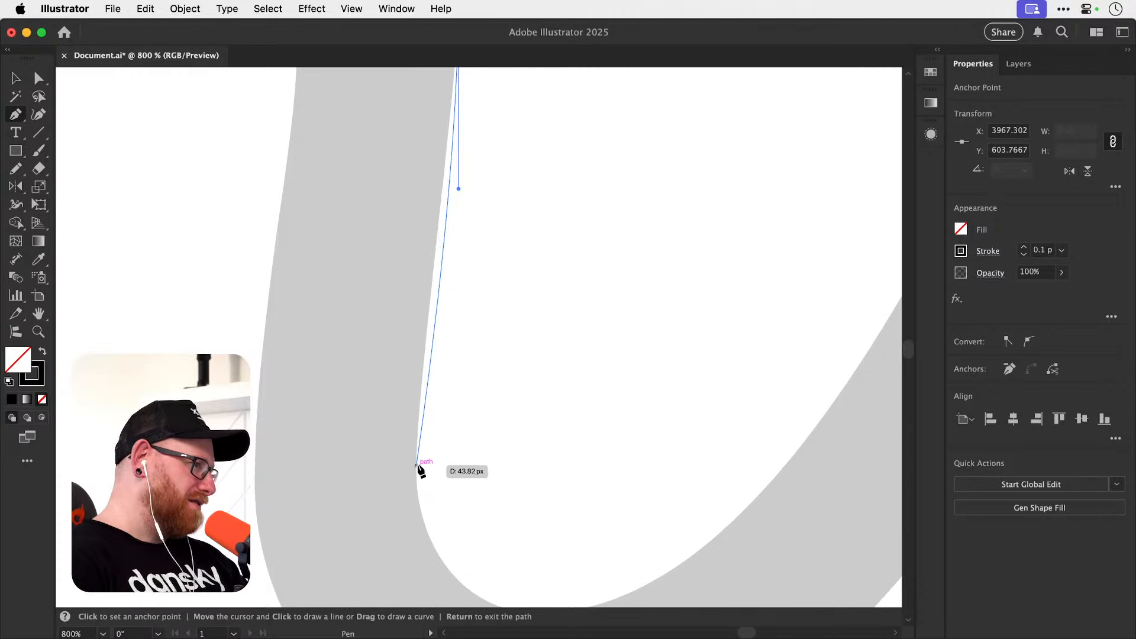
pyautogui.moveTo(416, 460); pyautogui.dragTo(416, 523)
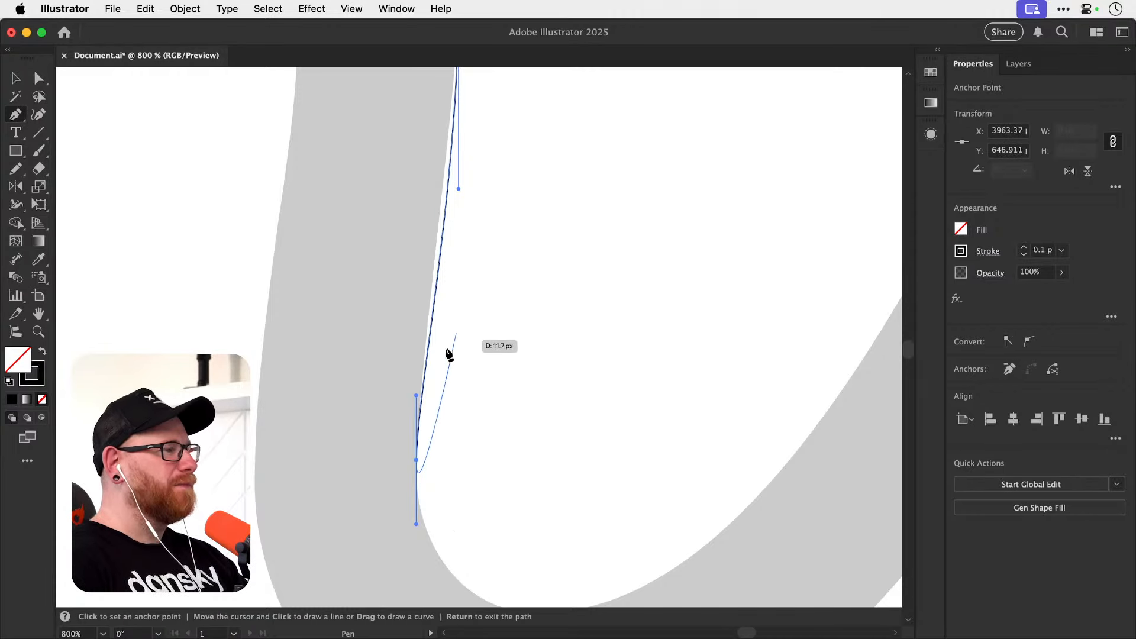
# Lengthen the upper handle of the leg's outermost anchor vertically until the curve follows the grey shoulder, and deselect the path.
pyautogui.press('a')
pyautogui.moveTo(438, 317); pyautogui.dragTo(434, 498)
pyautogui.moveTo(436, 281); pyautogui.dragTo(444, 470)
pyautogui.moveTo(376, 267); pyautogui.dragTo(486, 432)
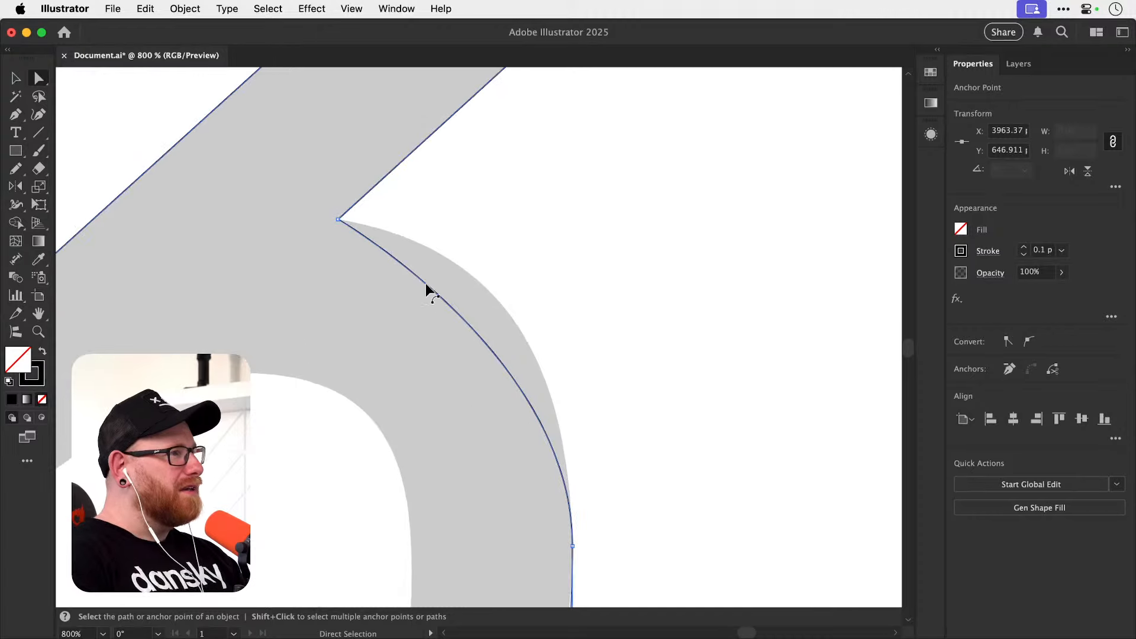
pyautogui.click(573, 544)
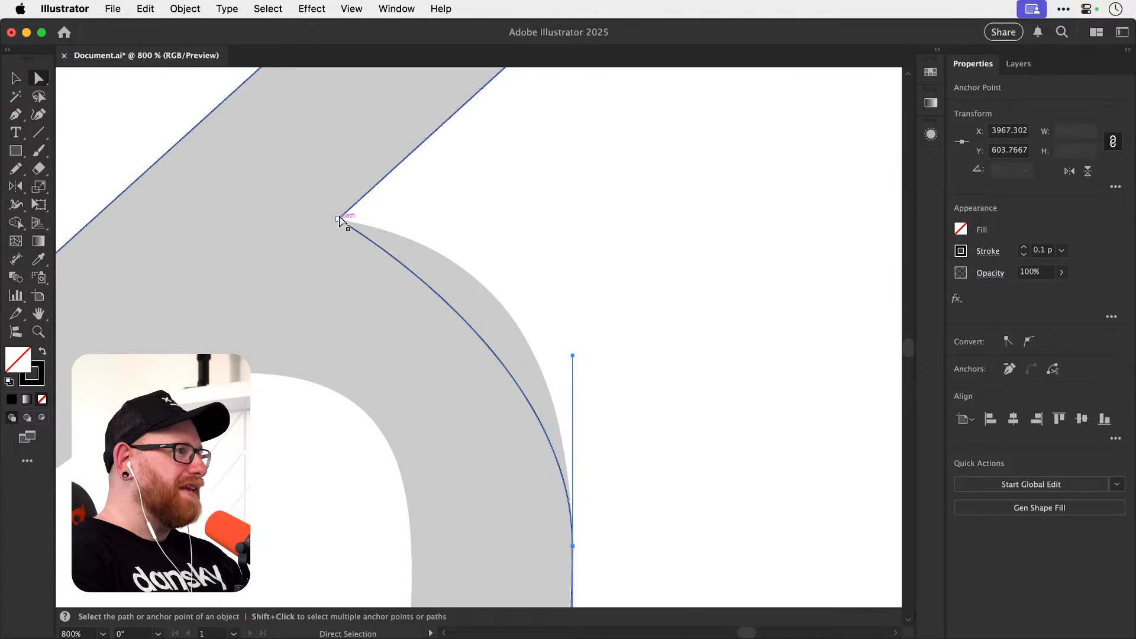
pyautogui.moveTo(573, 355); pyautogui.dragTo(597, 229)
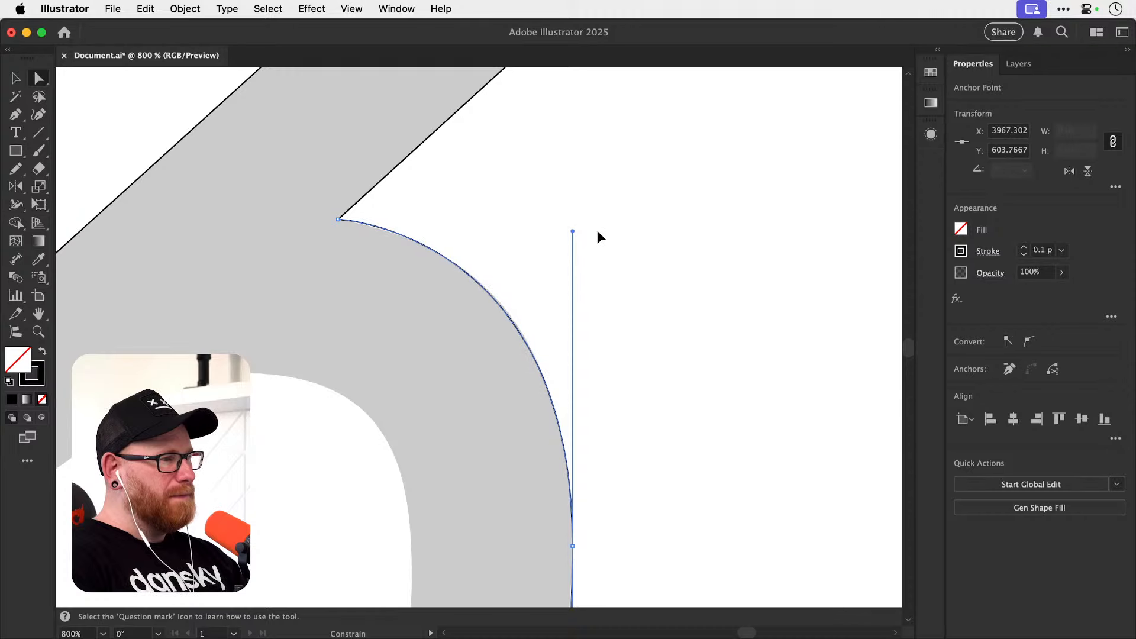
pyautogui.click(629, 362)
# Tilt the lower handle of the leg's outermost anchor inward to fit the grey edge below it, and deselect the path.
pyautogui.scroll(-10, 628, 362)
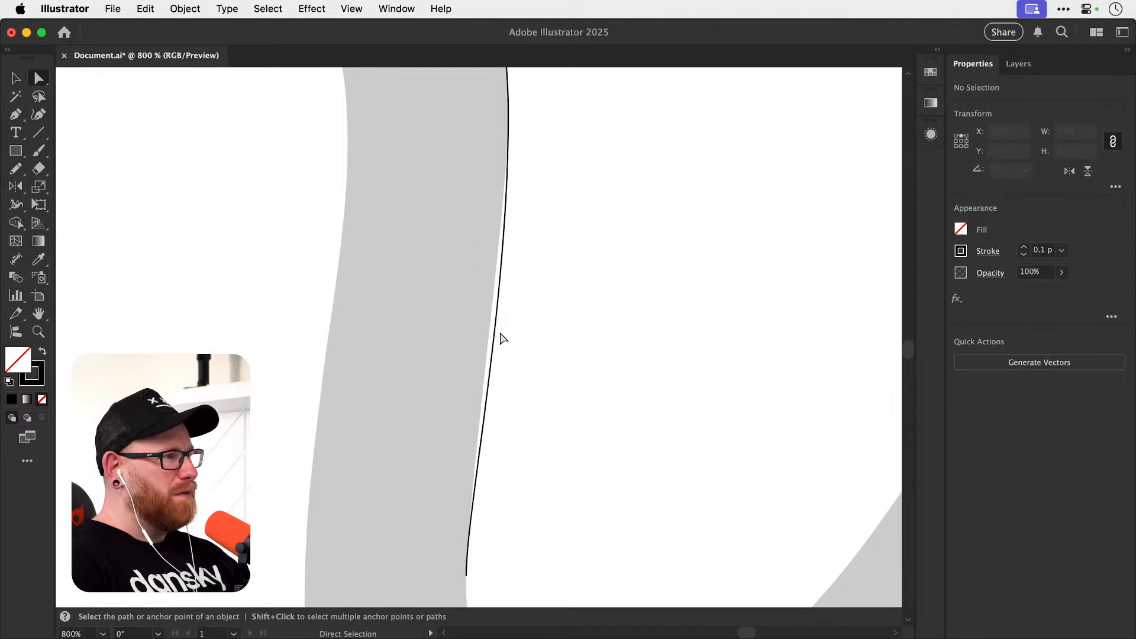
pyautogui.scroll(3, 500, 349)
pyautogui.click(498, 355)
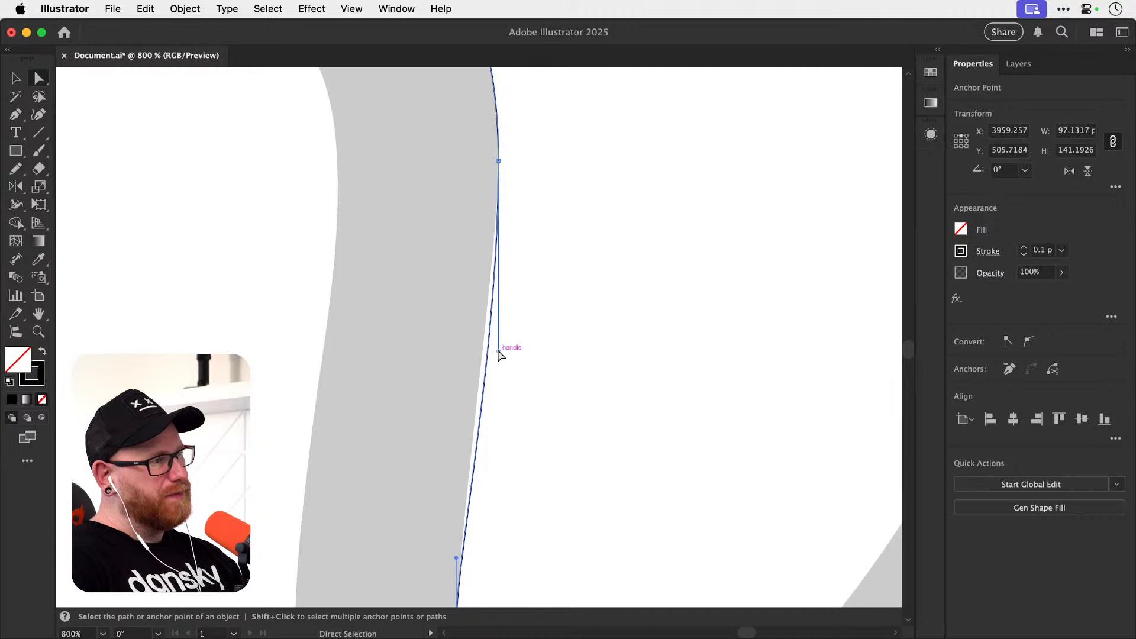
pyautogui.moveTo(498, 350); pyautogui.dragTo(496, 347)
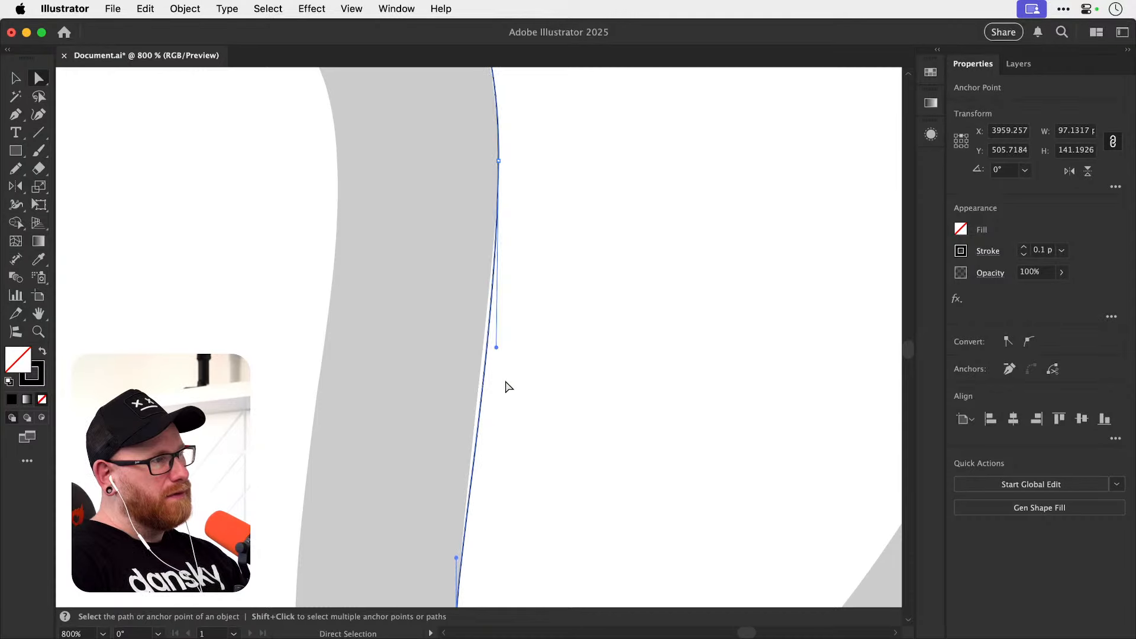
pyautogui.scroll(-3, 507, 386)
pyautogui.moveTo(450, 476); pyautogui.dragTo(467, 256)
pyautogui.press('super+z')
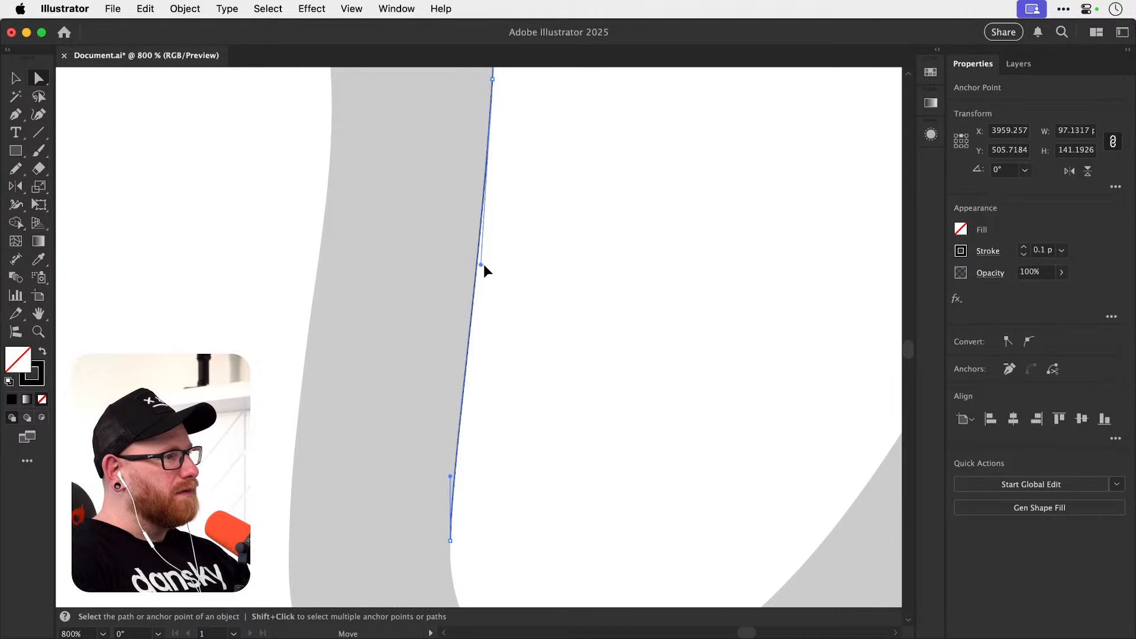
pyautogui.click(527, 193)
pyautogui.moveTo(527, 193); pyautogui.dragTo(497, 402)
pyautogui.moveTo(490, 304); pyautogui.dragTo(491, 403)
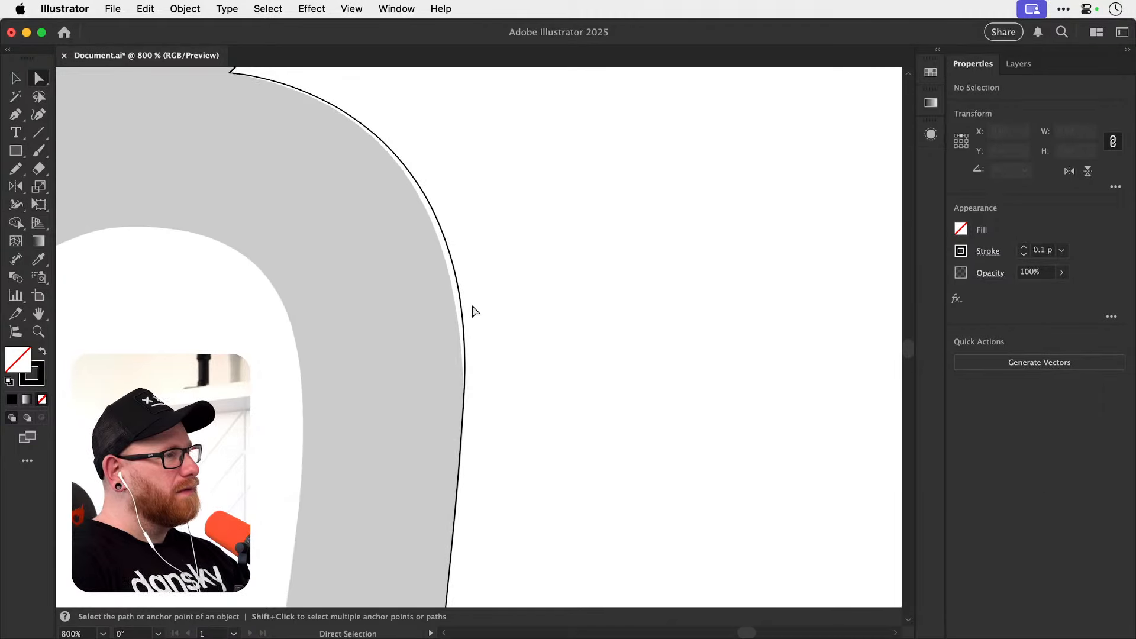
# Bring the outermost anchor's upper handle back towards vertical so the shoulder curve fits the grey edge.
pyautogui.click(463, 300)
pyautogui.moveTo(476, 238); pyautogui.dragTo(495, 319)
pyautogui.moveTo(504, 167)
pyautogui.mouseDown()
pyautogui.moveTo(502, 195)
pyautogui.moveTo(488, 163)
pyautogui.mouseUp()
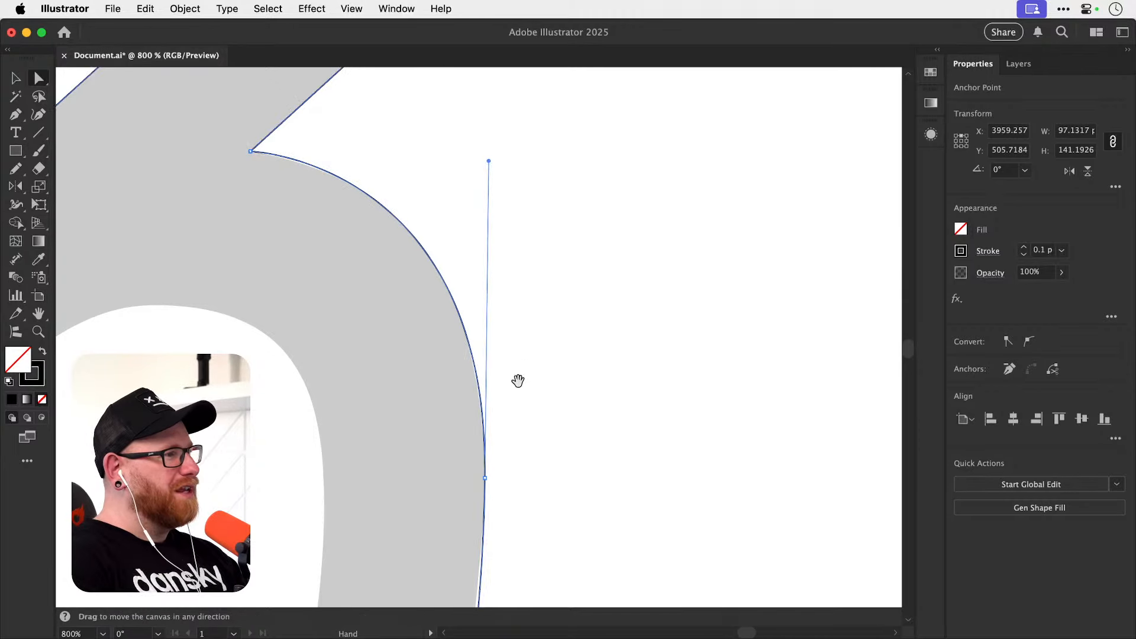
pyautogui.scroll(-5, 509, 355)
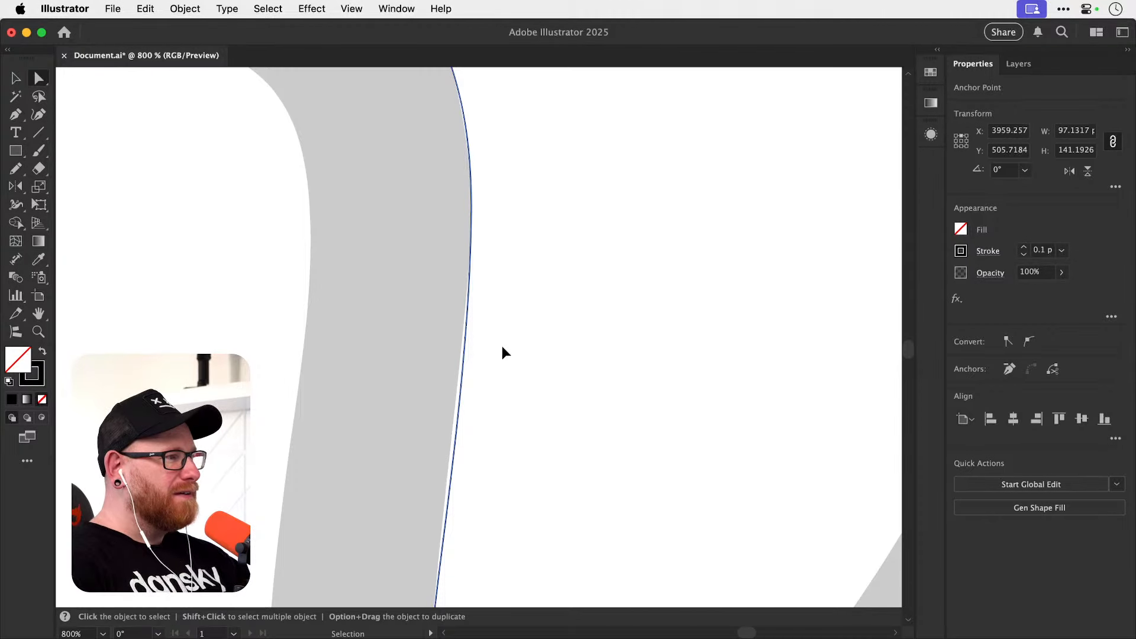
pyautogui.press('super+z')
pyautogui.moveTo(503, 466); pyautogui.dragTo(497, 399)
pyautogui.click(497, 398)
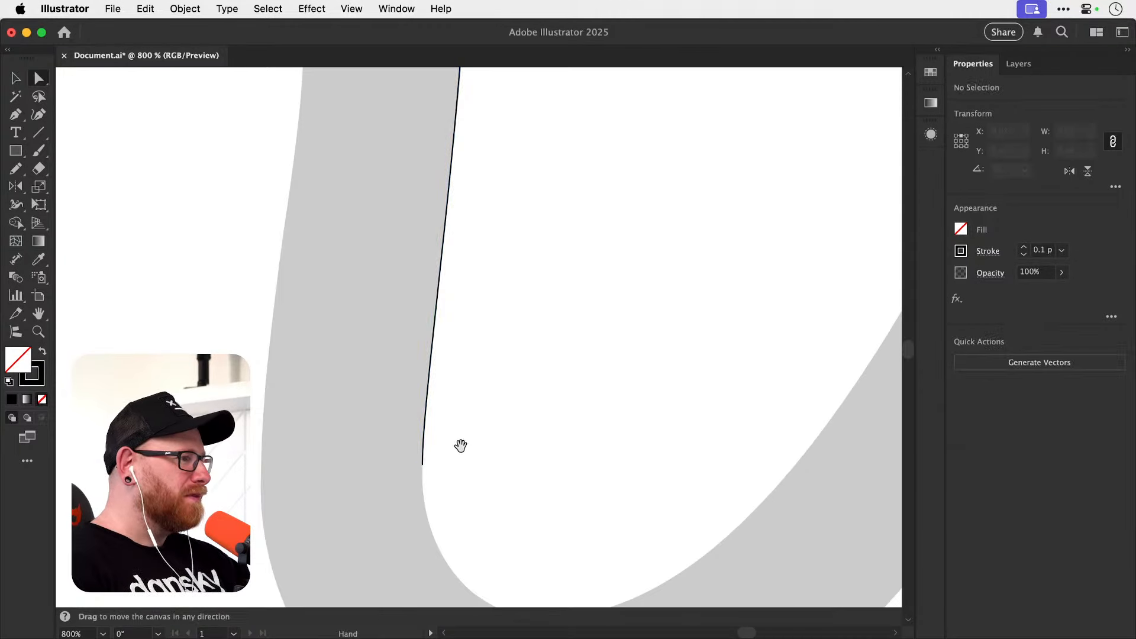
pyautogui.moveTo(467, 308); pyautogui.dragTo(487, 341)
pyautogui.click(473, 419)
pyautogui.hotkey('shift', 'c')
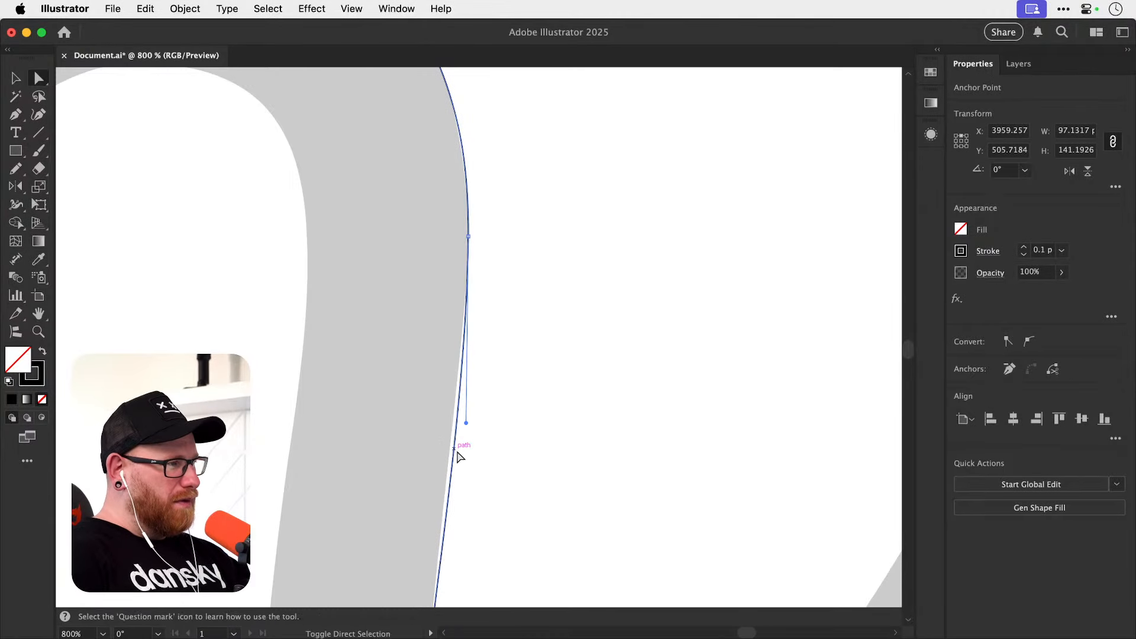
pyautogui.moveTo(454, 465); pyautogui.dragTo(446, 436)
pyautogui.press('super+z')
pyautogui.press('a')
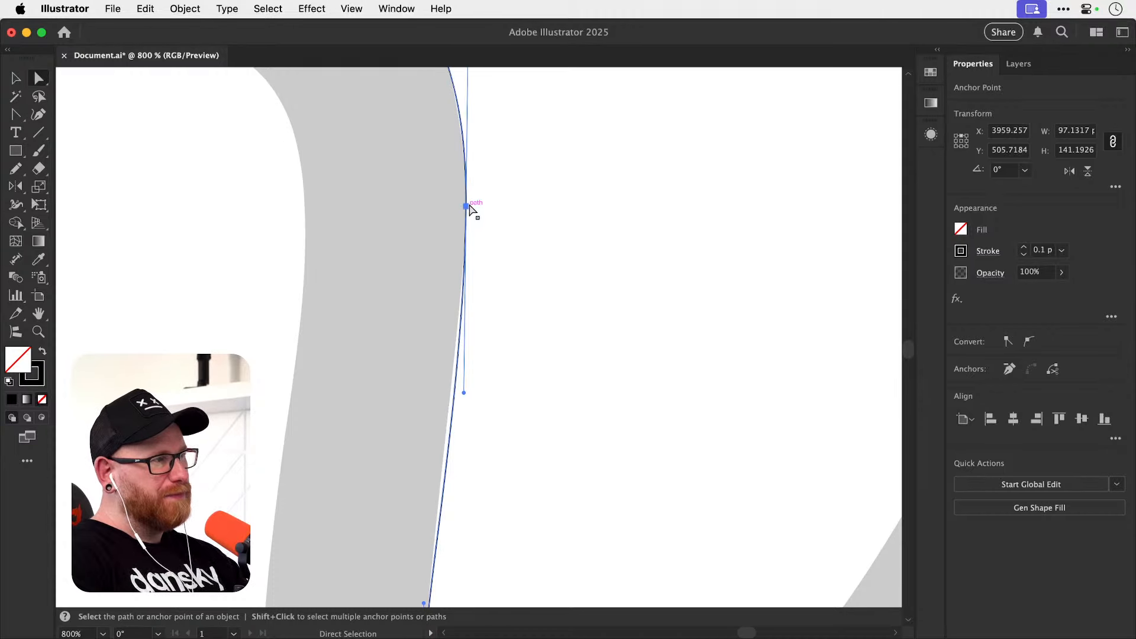
# Shorten the lower handle of the leg's outermost anchor until the segment below it follows the grey edge.
pyautogui.click(458, 392)
pyautogui.moveTo(462, 391); pyautogui.dragTo(476, 451)
pyautogui.moveTo(466, 273); pyautogui.dragTo(470, 452)
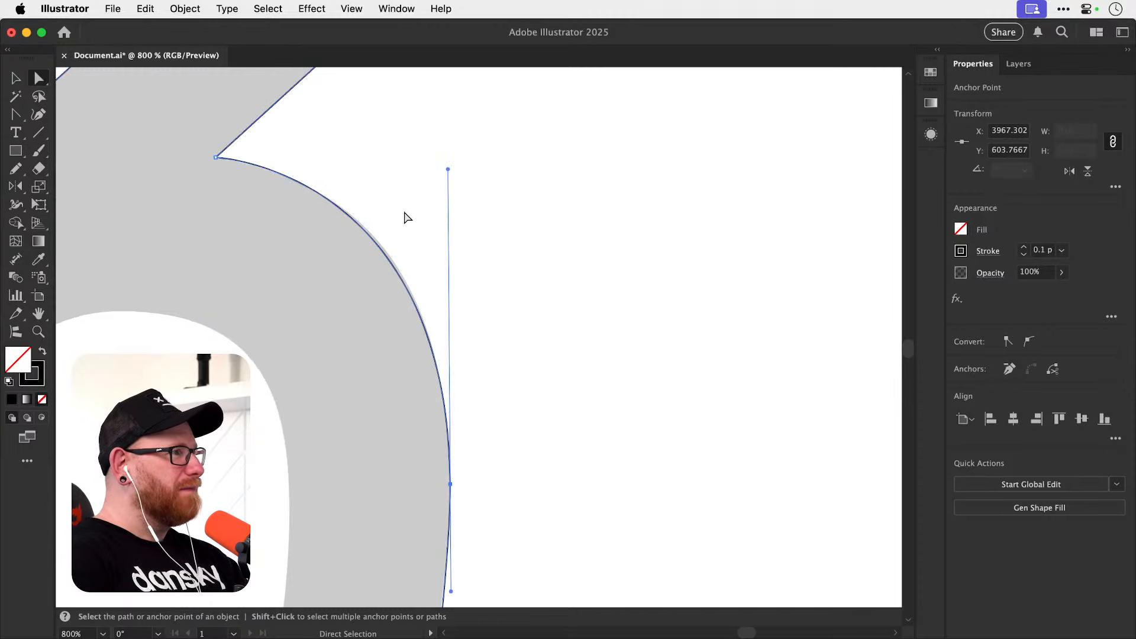
# Straighten the outermost anchor's upper handle to vertical so the shoulder curve matches the grey shape, and deselect the path.
pyautogui.click(459, 164)
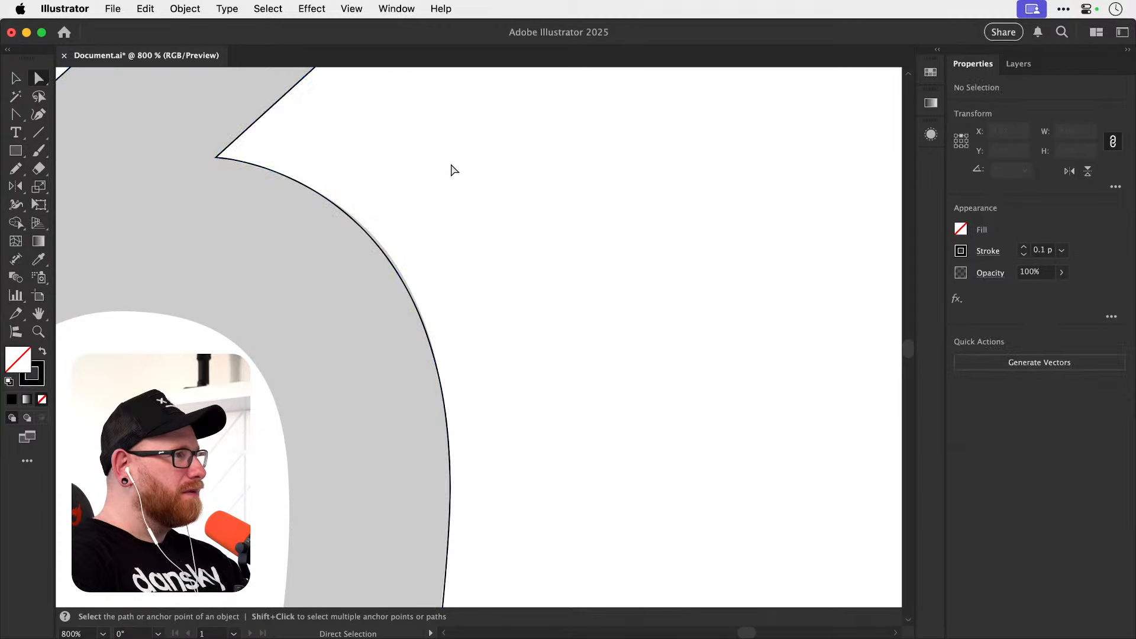
pyautogui.click(449, 169)
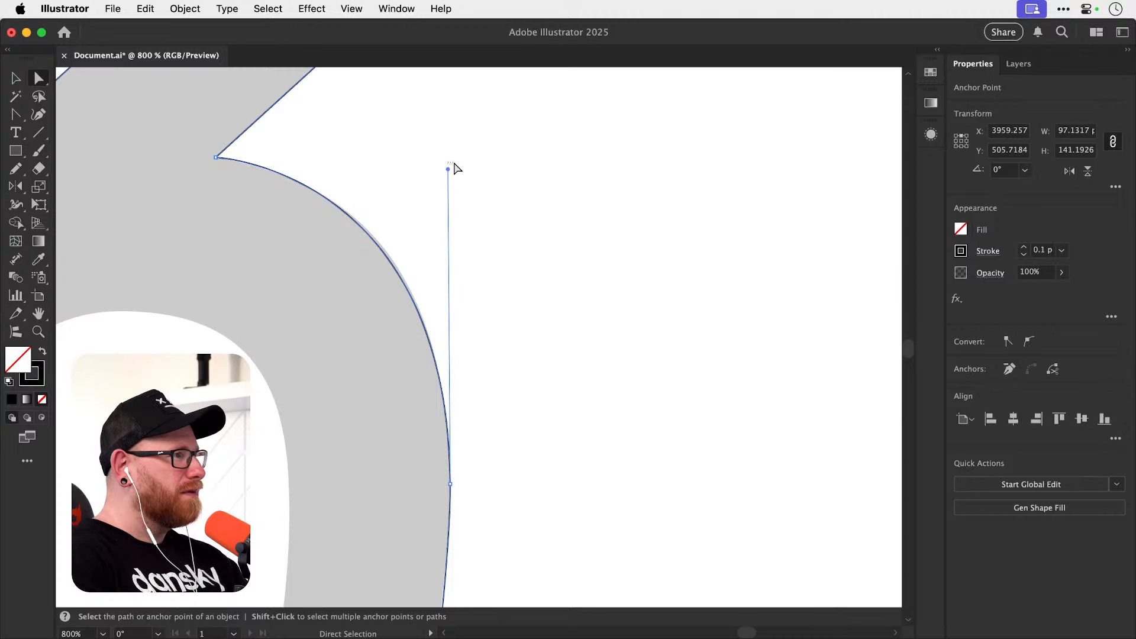
pyautogui.click(455, 169)
pyautogui.moveTo(418, 223); pyautogui.dragTo(390, 294)
pyautogui.moveTo(448, 170); pyautogui.dragTo(455, 169)
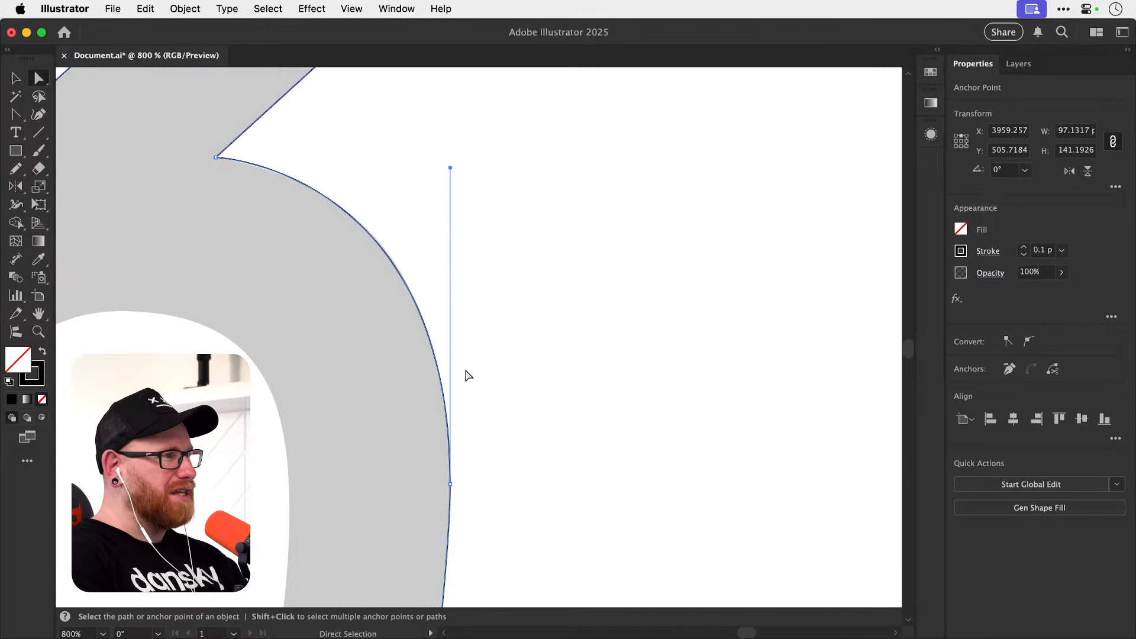
pyautogui.scroll(-10, 465, 376)
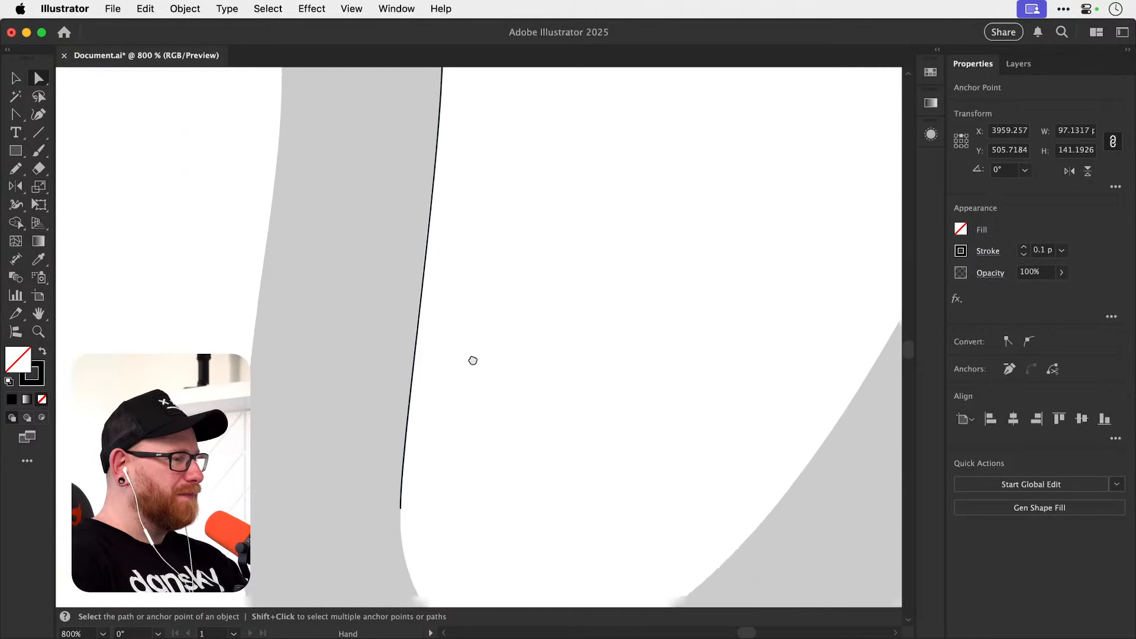
pyautogui.moveTo(472, 360); pyautogui.dragTo(462, 313)
pyautogui.click(472, 309)
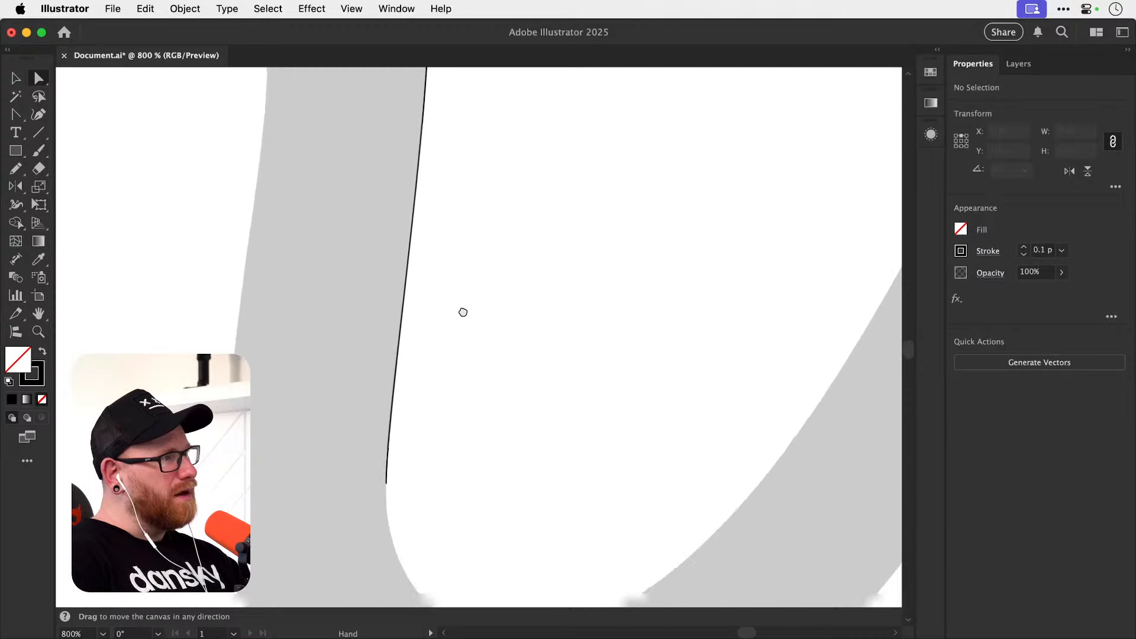
# Continue the open path with the Pen tool around the inner bend to an anchor with horizontal handles at its lowest point.
pyautogui.scroll(-3, 459, 335)
pyautogui.press('p')
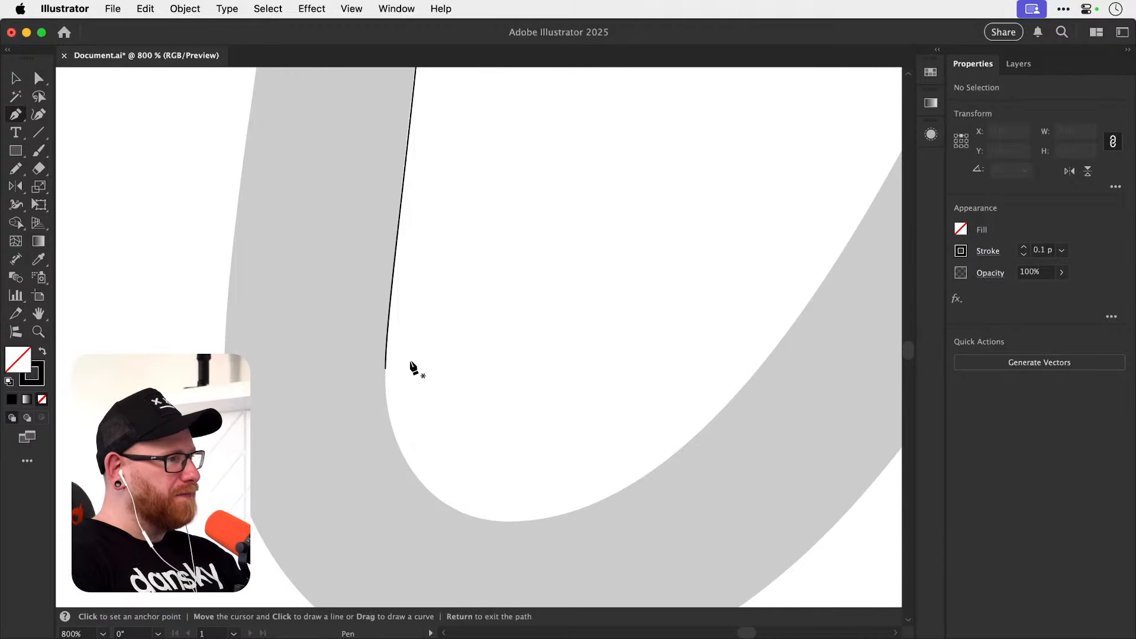
pyautogui.click(385, 368)
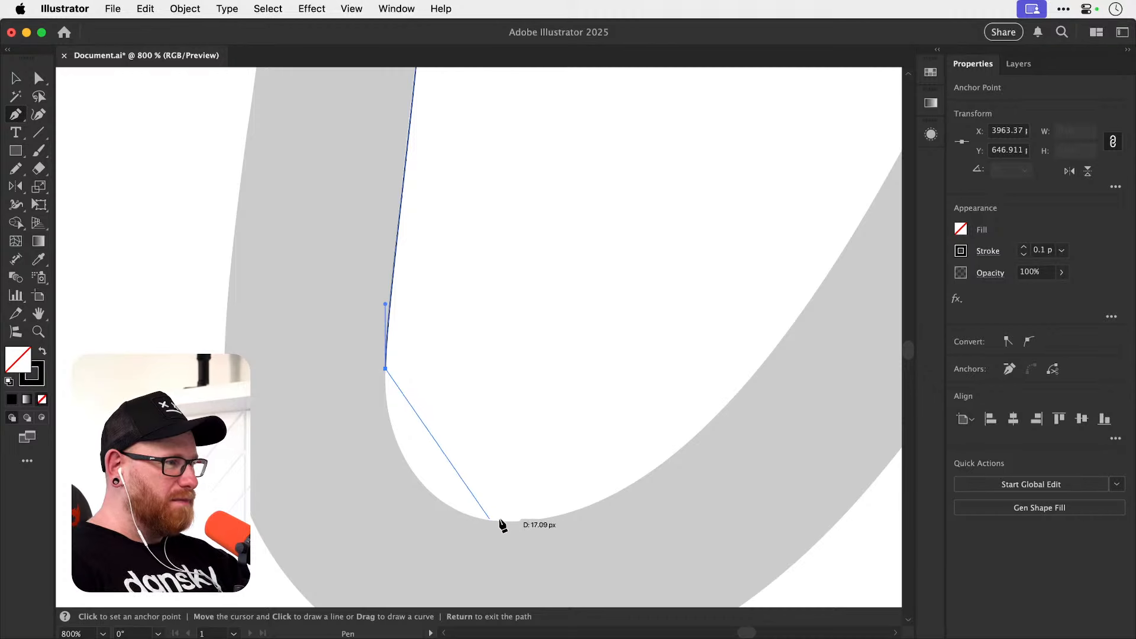
pyautogui.moveTo(503, 521); pyautogui.dragTo(628, 504)
# Draw a curved segment up the tail's inner edge to an anchor where the rounded tip begins, with handles in line with that edge.
pyautogui.press('space')
pyautogui.moveTo(685, 410); pyautogui.dragTo(550, 462)
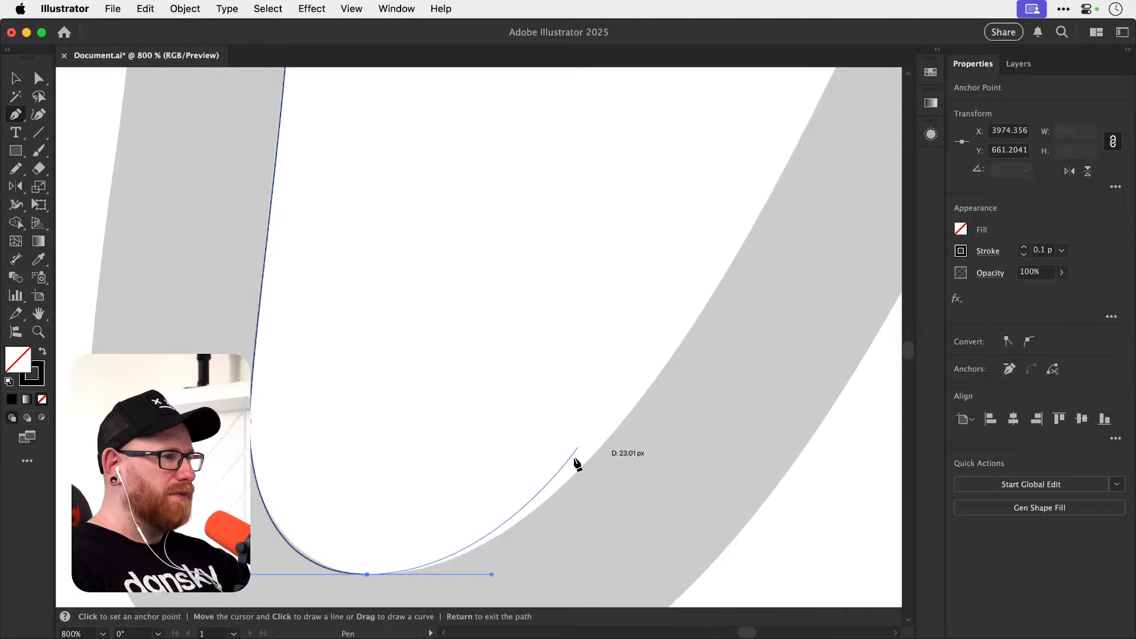
pyautogui.press('space')
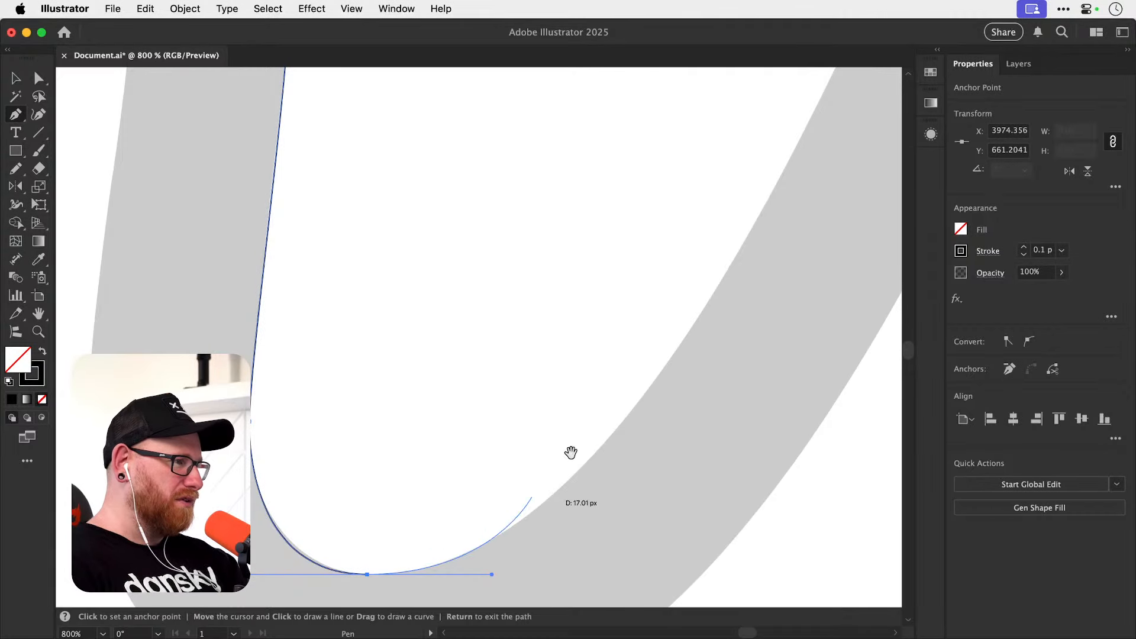
pyautogui.moveTo(608, 373); pyautogui.dragTo(444, 579)
pyautogui.moveTo(609, 417); pyautogui.dragTo(462, 606)
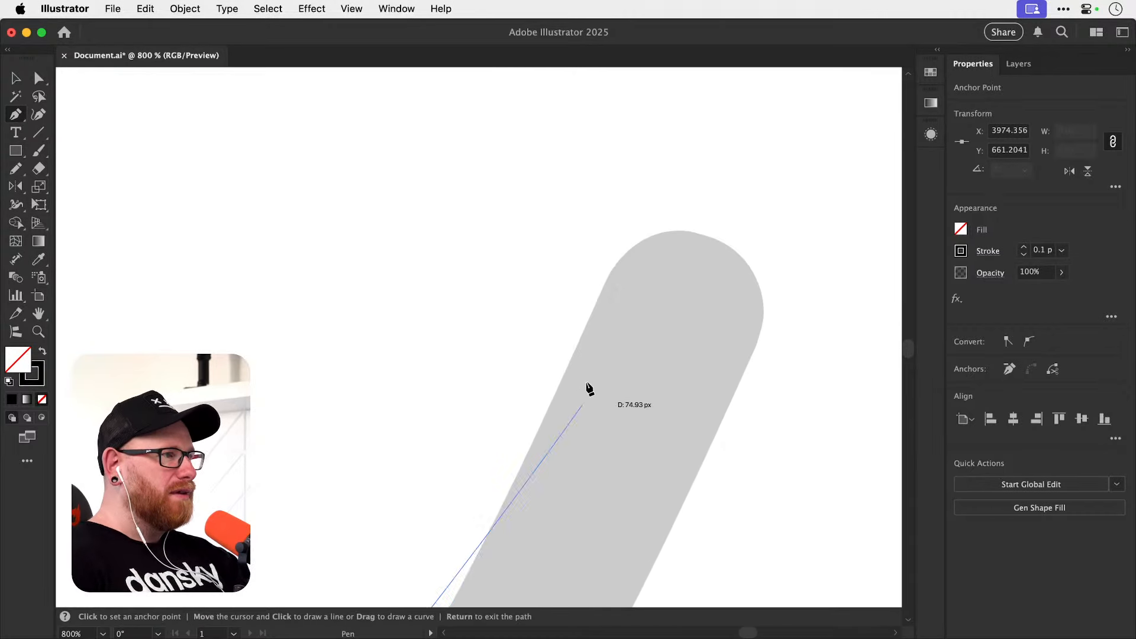
pyautogui.press('super+minus')
pyautogui.press('space')
pyautogui.moveTo(580, 293); pyautogui.dragTo(433, 563)
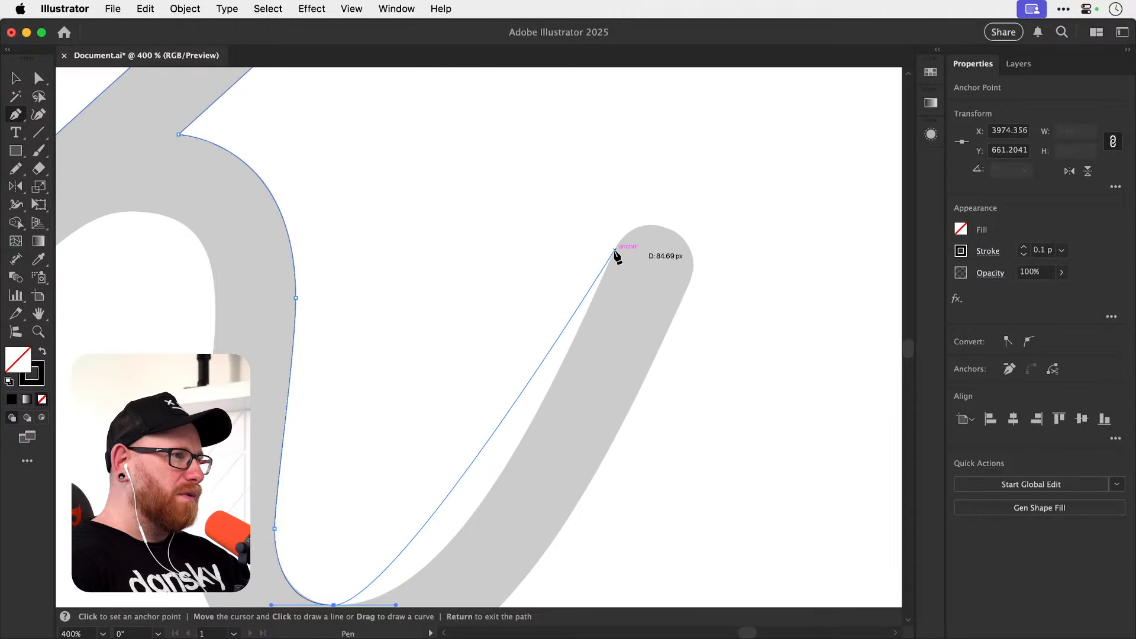
pyautogui.moveTo(614, 250); pyautogui.dragTo(667, 136)
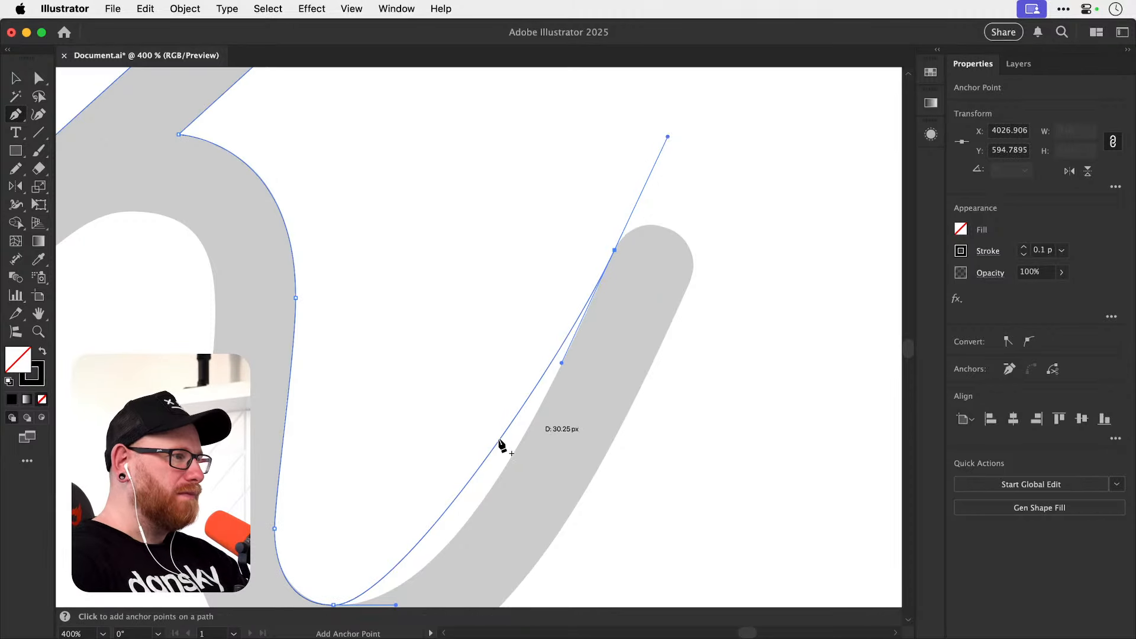
# Lengthen the lowest anchor's horizontal handle towards the tail until the curve follows the tail's inner edge, and deselect the path.
pyautogui.press('a')
pyautogui.scroll(-5, 561, 365)
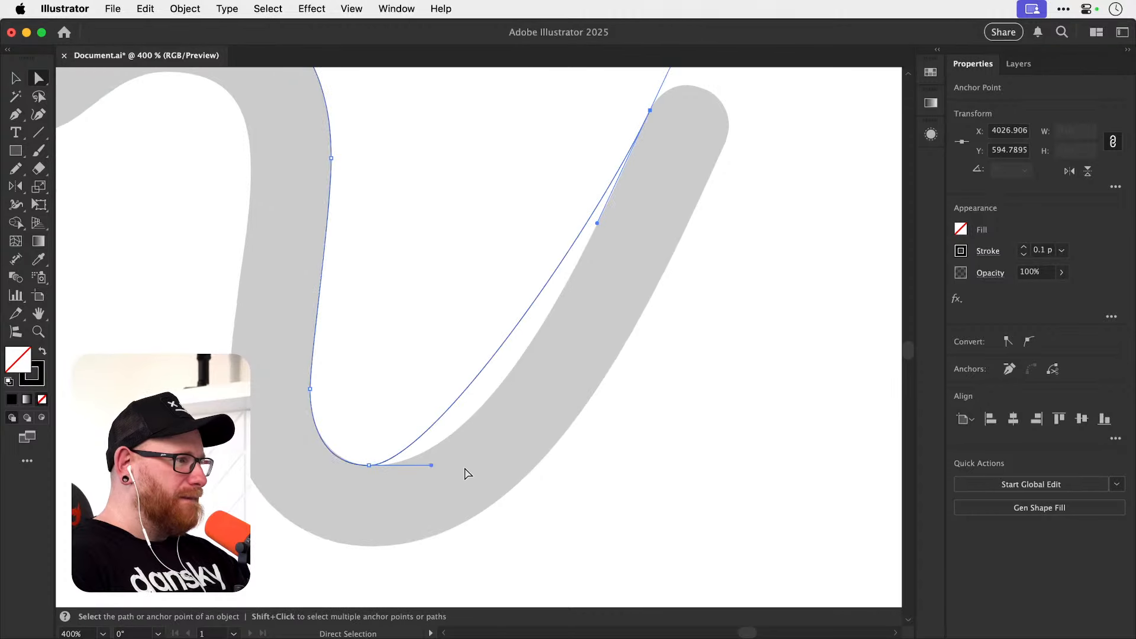
pyautogui.moveTo(431, 466); pyautogui.dragTo(501, 465)
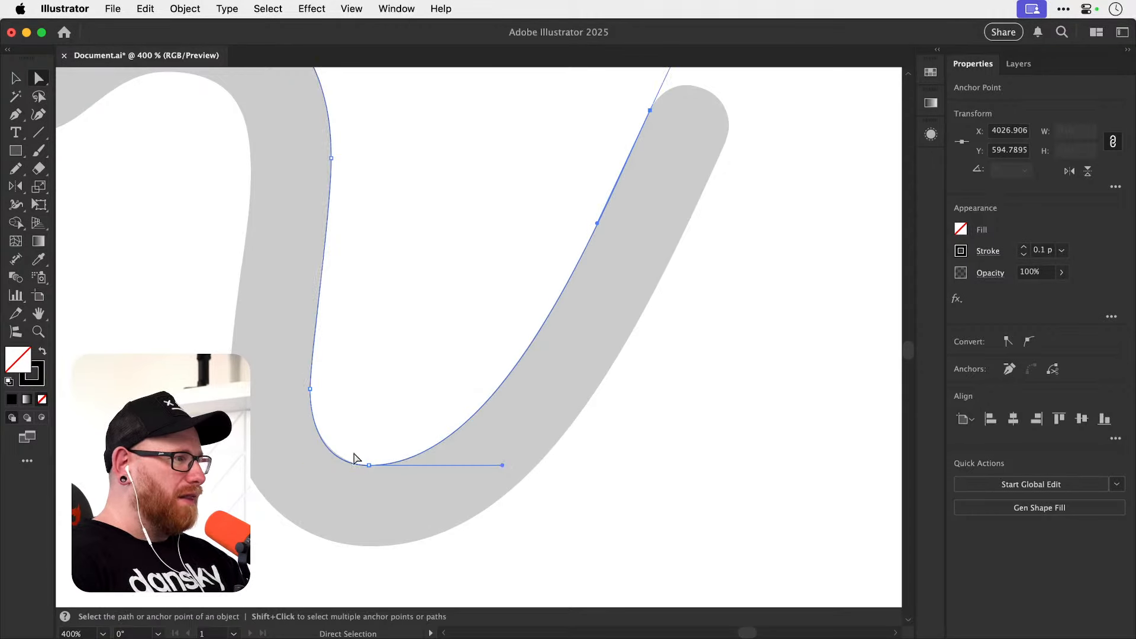
pyautogui.scroll(5, 355, 459)
pyautogui.click(452, 496)
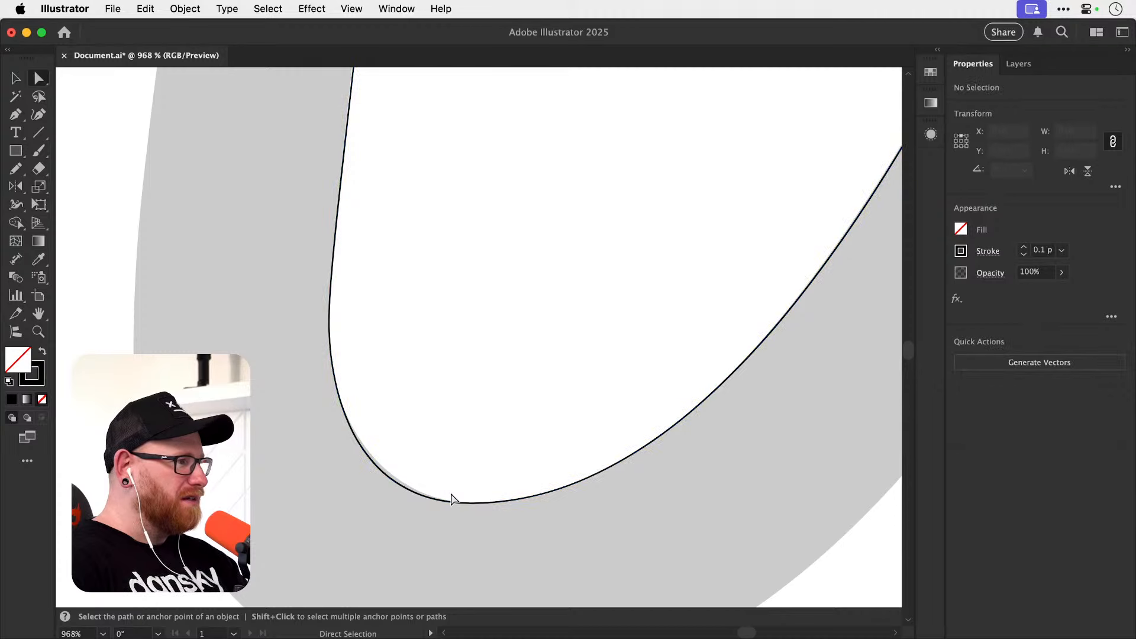
# Pull new symmetrical vertical handles out of the anchor where the inner bend begins, using the Anchor Point tool.
pyautogui.moveTo(496, 540); pyautogui.dragTo(495, 539)
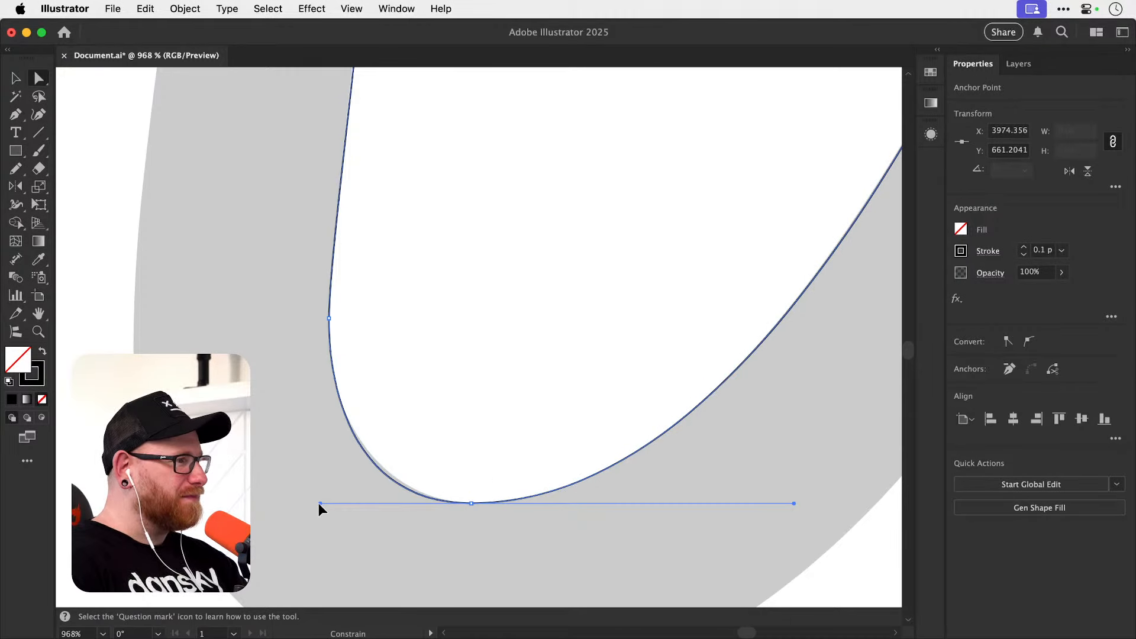
pyautogui.click(330, 318)
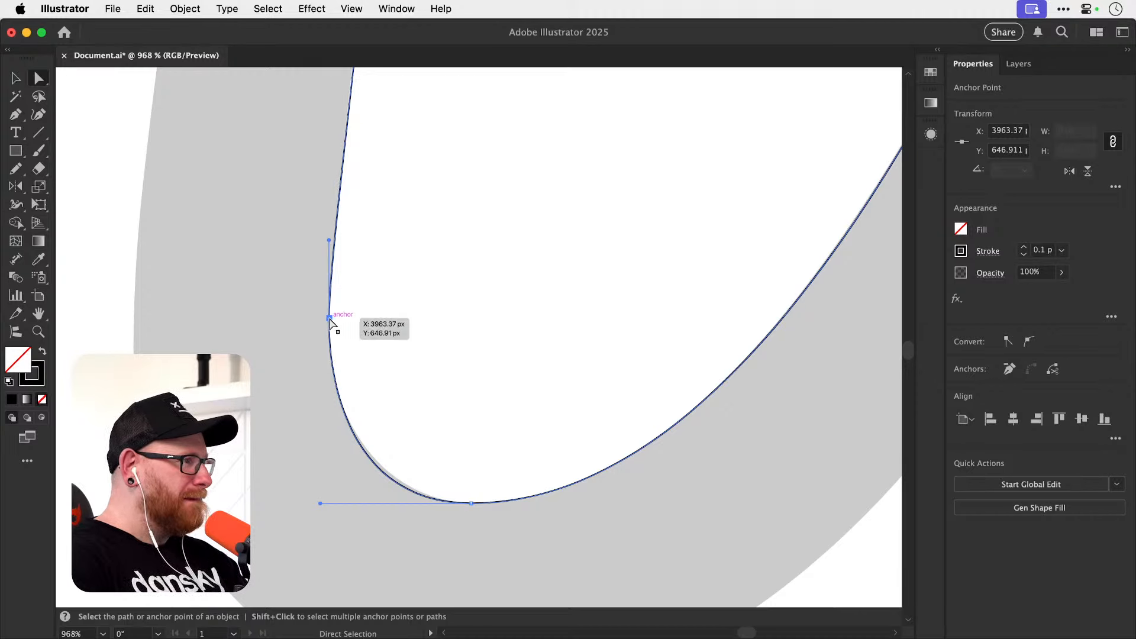
pyautogui.hotkey('shift', 'c')
pyautogui.moveTo(330, 318); pyautogui.dragTo(329, 359)
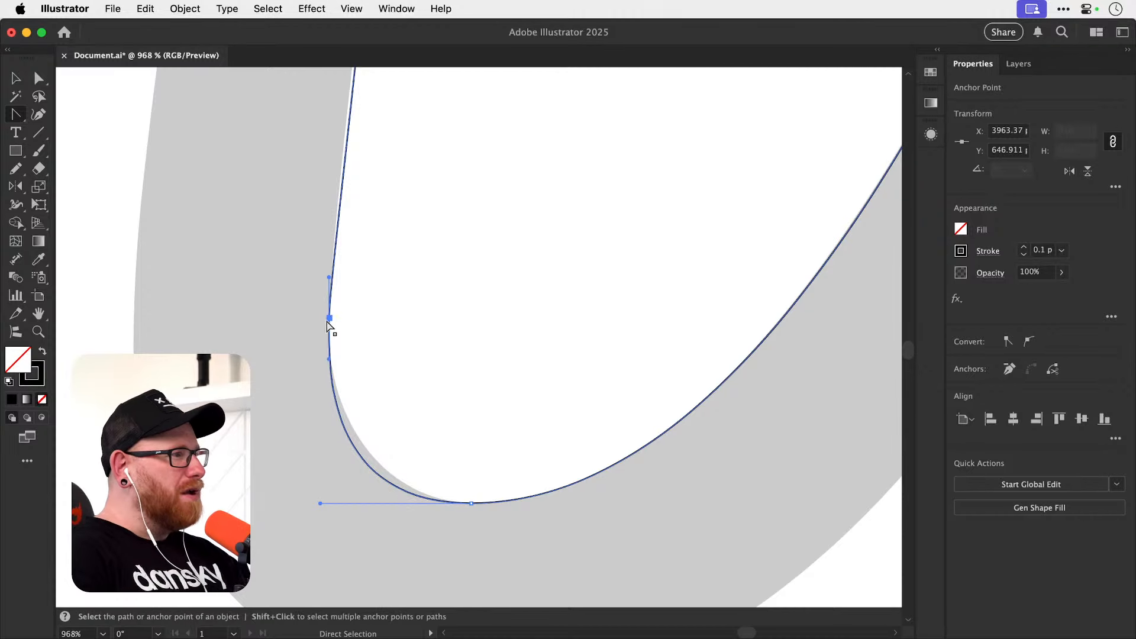
# Redo the vertical handles at the anchor where the inner bend begins and shorten the lowest anchor's horizontal handle towards the bend.
pyautogui.press('super+z')
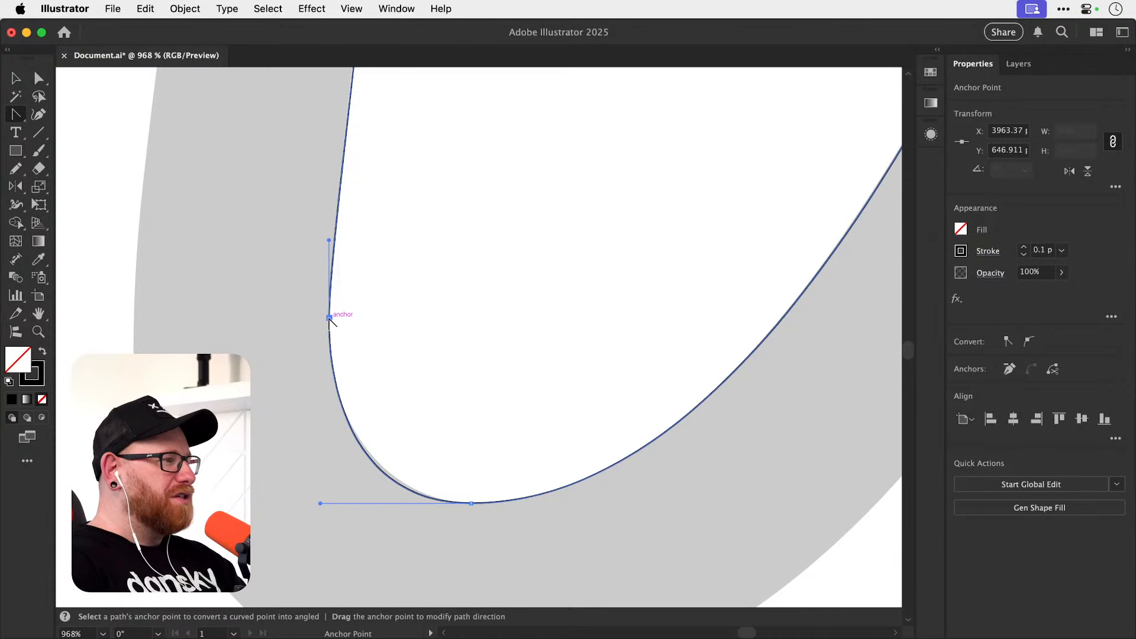
pyautogui.moveTo(329, 318); pyautogui.dragTo(328, 339)
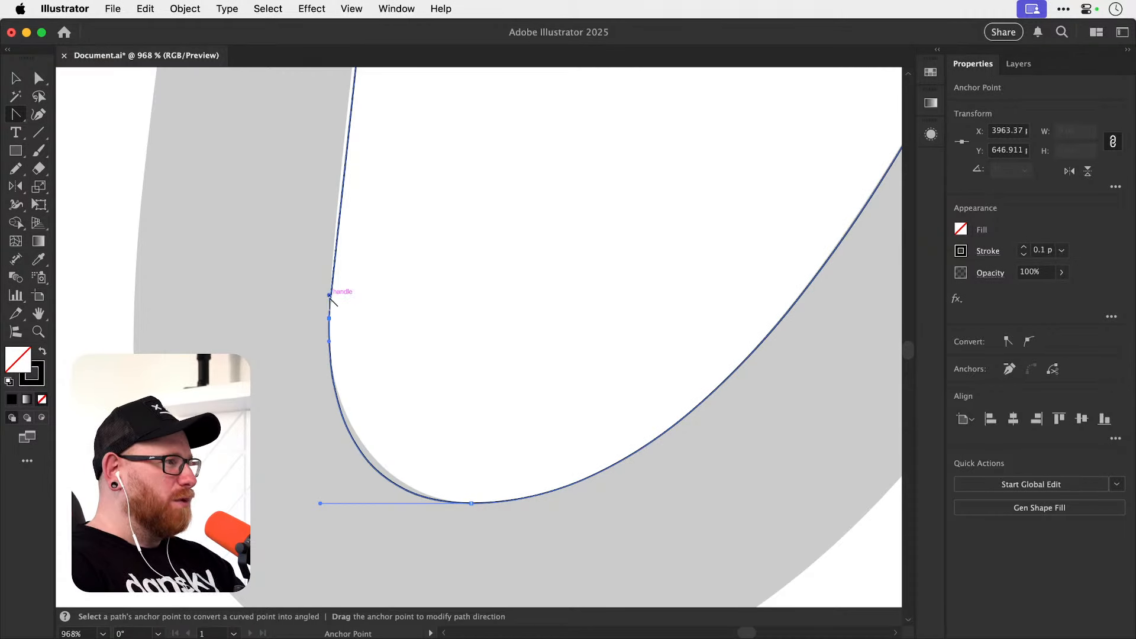
pyautogui.press('a')
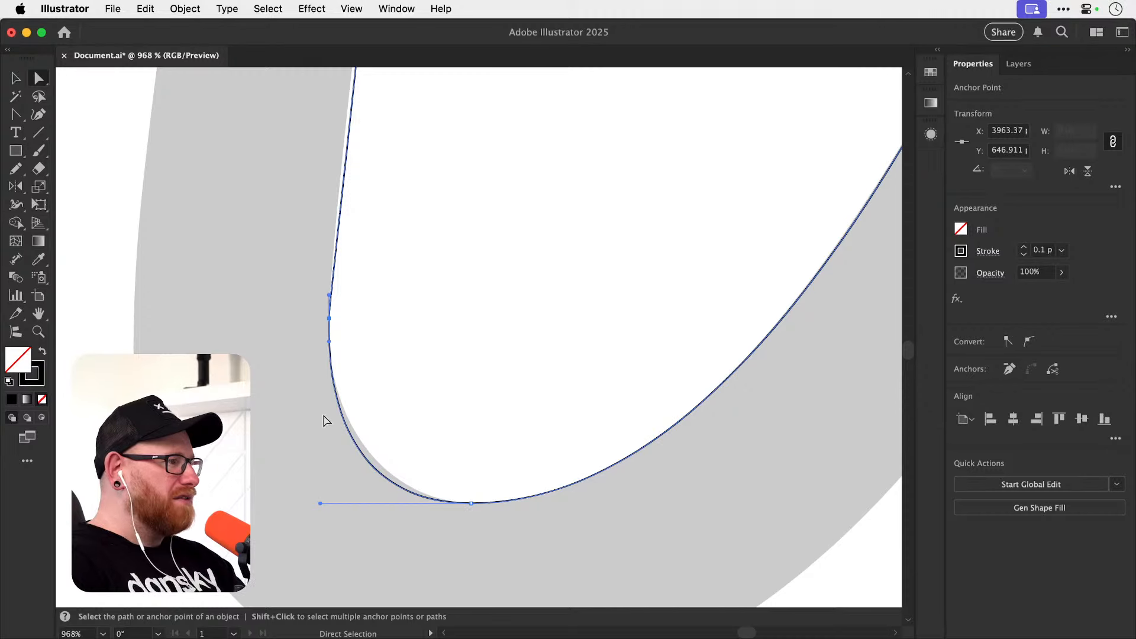
pyautogui.moveTo(321, 504); pyautogui.dragTo(334, 502)
pyautogui.moveTo(329, 296); pyautogui.dragTo(329, 278)
pyautogui.moveTo(328, 338); pyautogui.dragTo(328, 359)
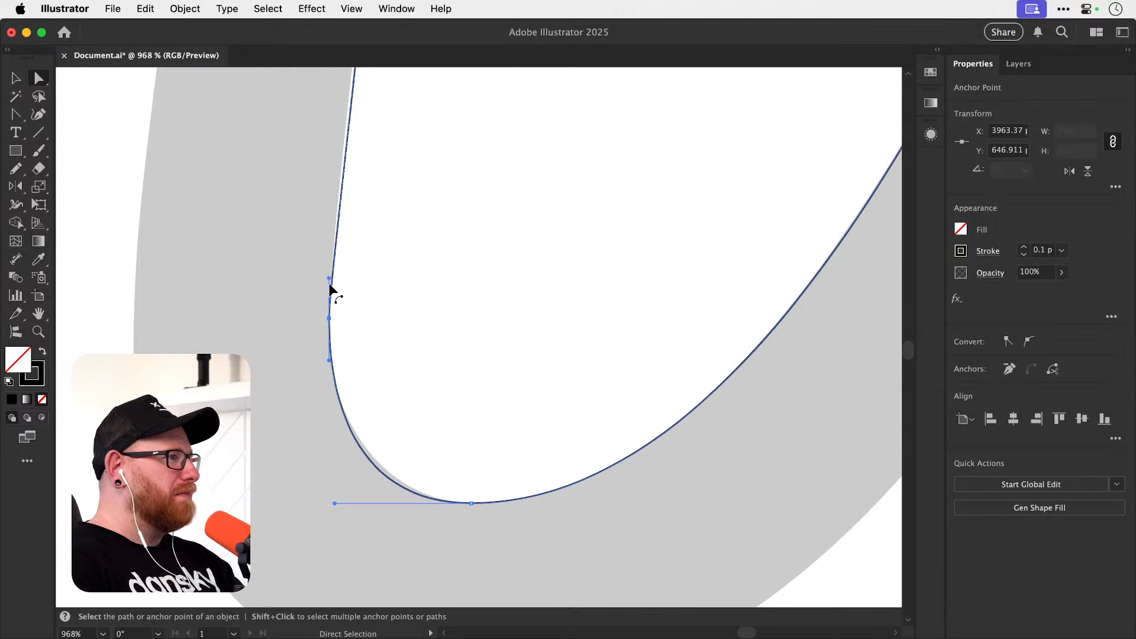
# Shorten the downward handle of the anchor at the top of the leg's inner edge until the segment follows the grey shape.
pyautogui.moveTo(342, 213); pyautogui.dragTo(345, 328)
pyautogui.moveTo(378, 256); pyautogui.dragTo(380, 317)
pyautogui.moveTo(396, 398); pyautogui.dragTo(396, 391)
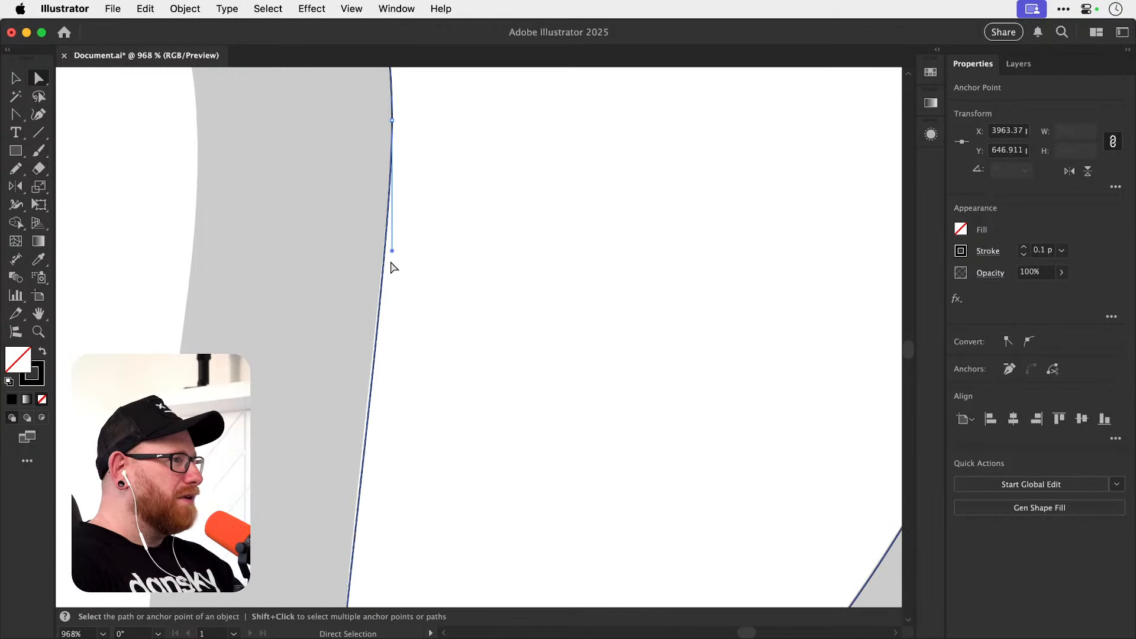
pyautogui.moveTo(390, 252); pyautogui.dragTo(393, 223)
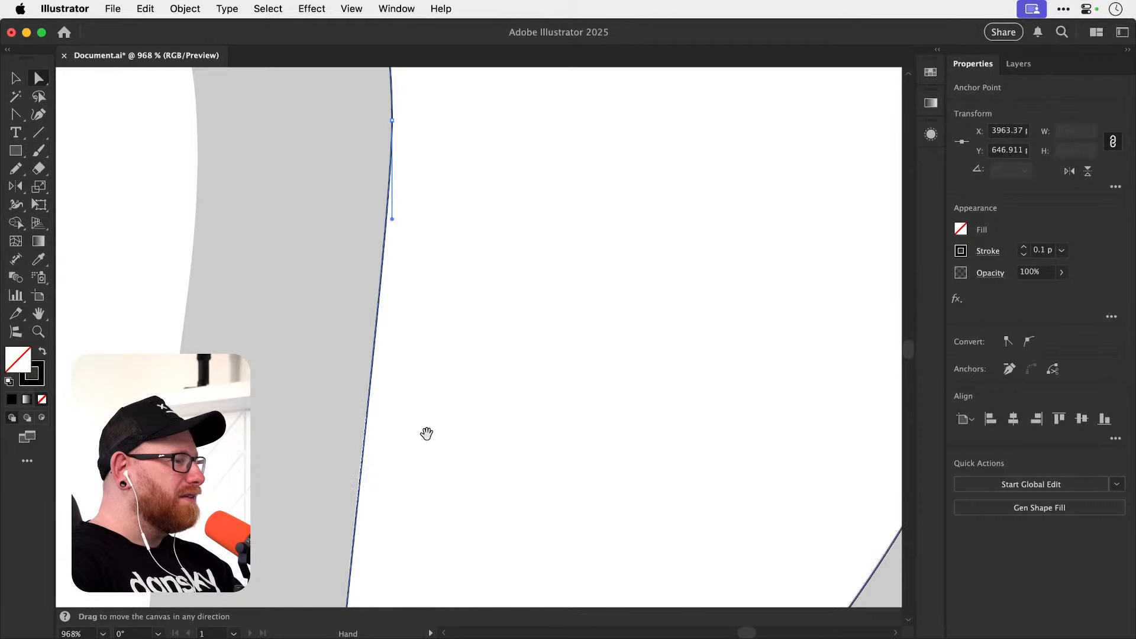
# Lengthen the inner bend's downward vertical handle, shorten the lowest anchor's horizontal handle to fit the grey curve, and deselect the path.
pyautogui.moveTo(426, 433); pyautogui.dragTo(409, 238)
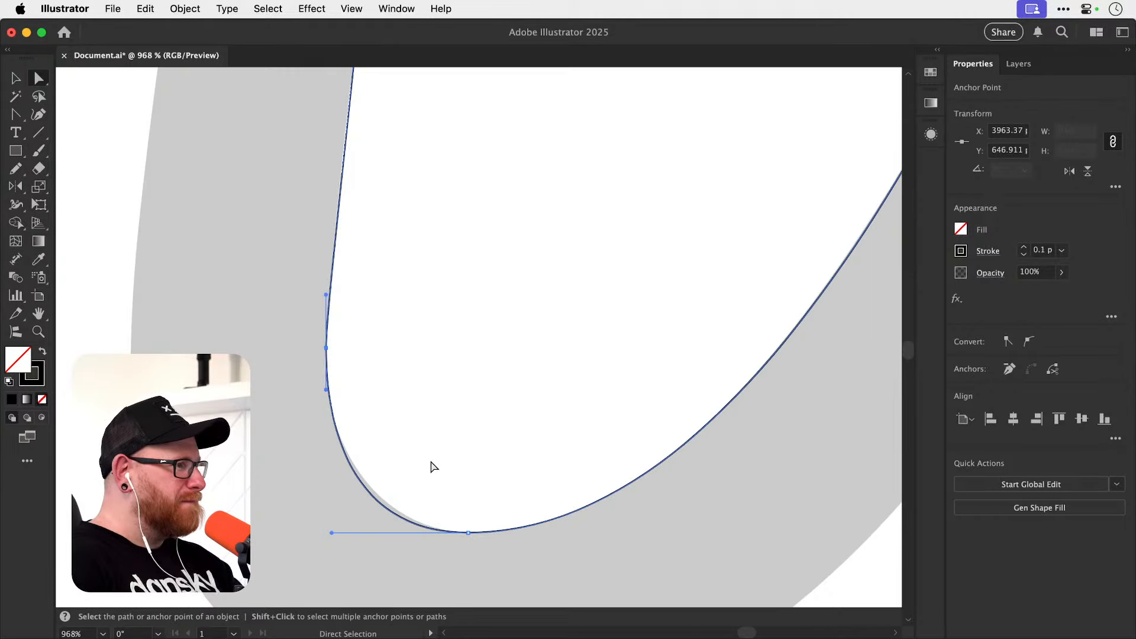
pyautogui.moveTo(337, 533); pyautogui.dragTo(343, 531)
pyautogui.moveTo(327, 392); pyautogui.dragTo(320, 427)
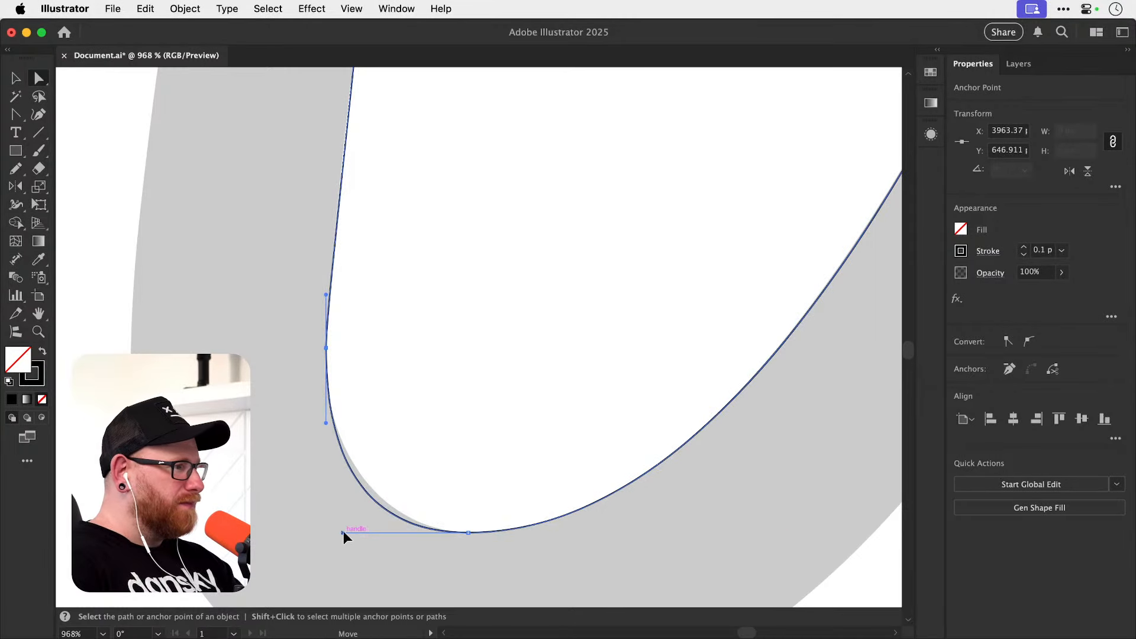
pyautogui.moveTo(343, 532); pyautogui.dragTo(362, 533)
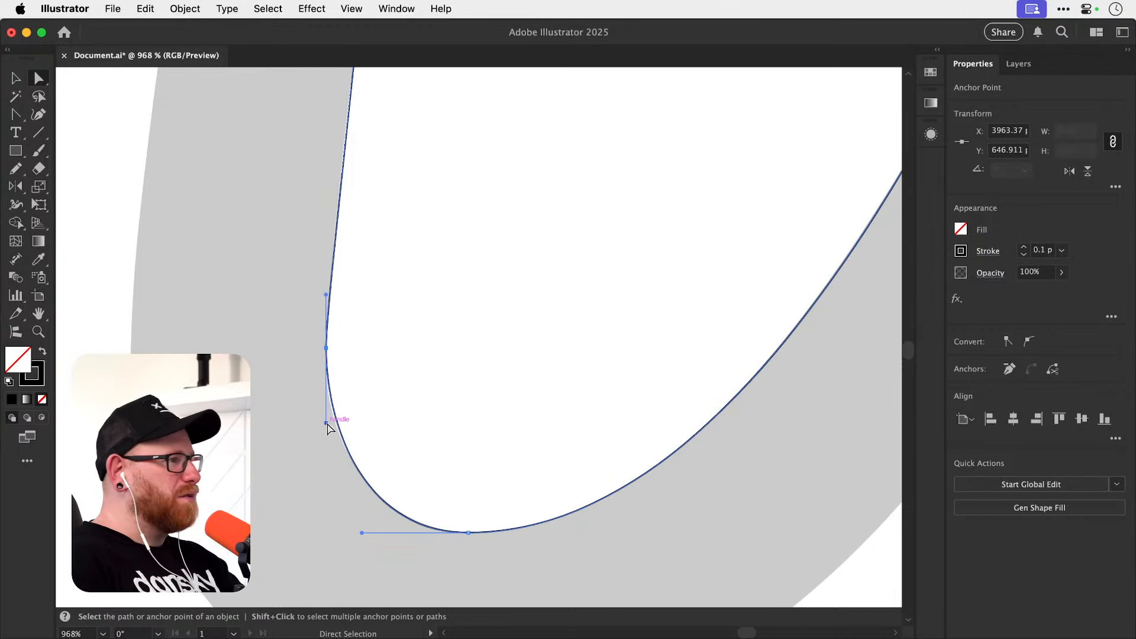
pyautogui.moveTo(326, 422); pyautogui.dragTo(327, 448)
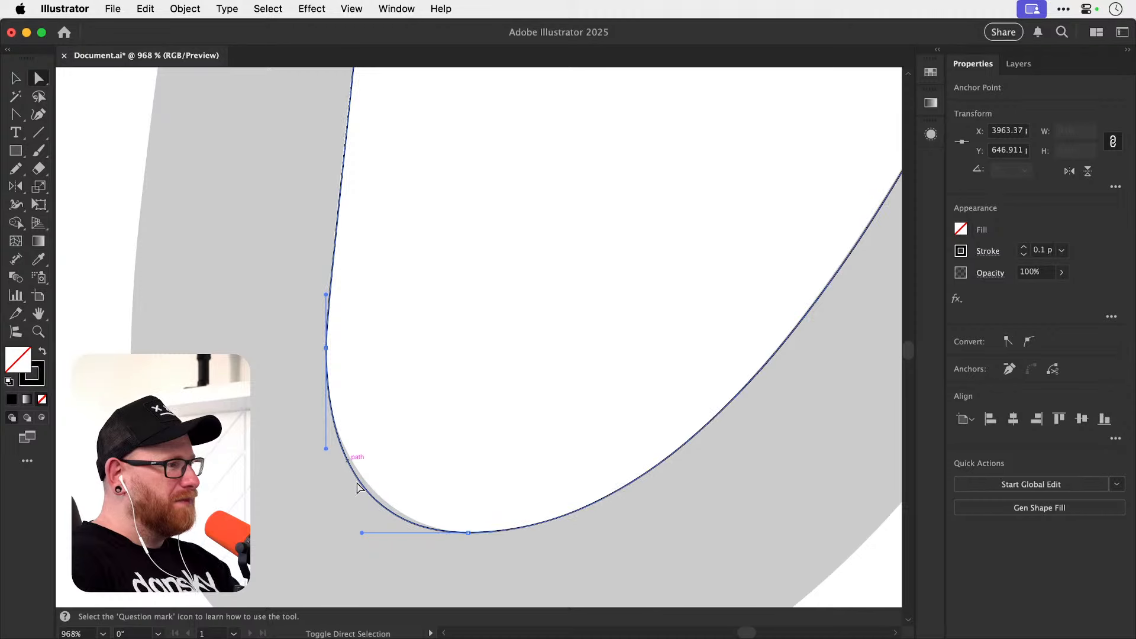
pyautogui.moveTo(361, 532); pyautogui.dragTo(378, 533)
pyautogui.click(366, 405)
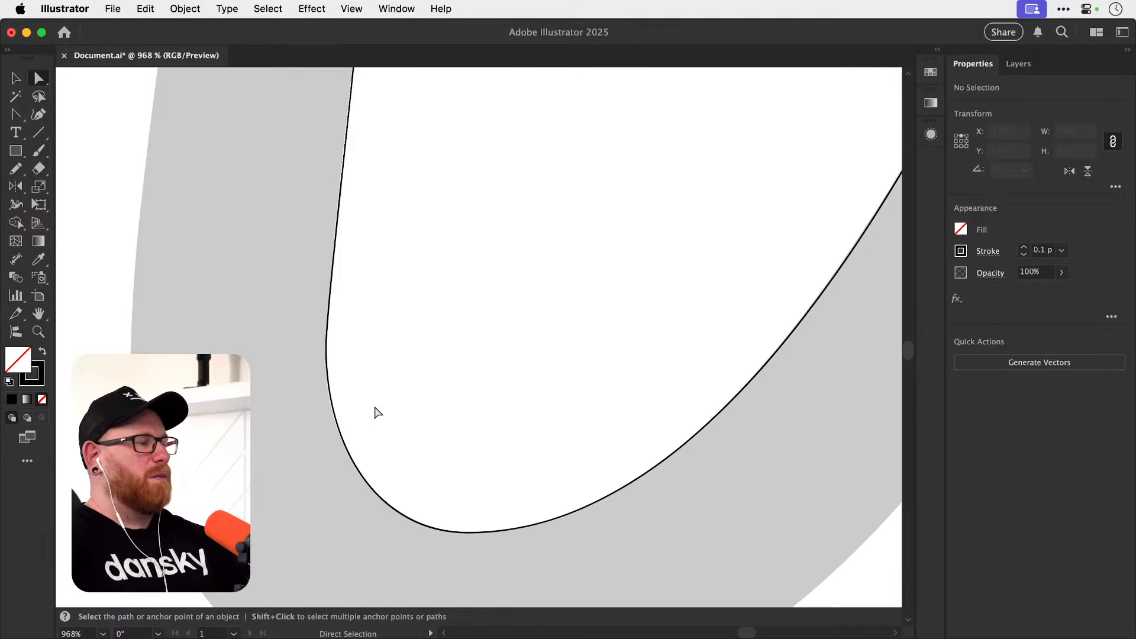
pyautogui.click(355, 466)
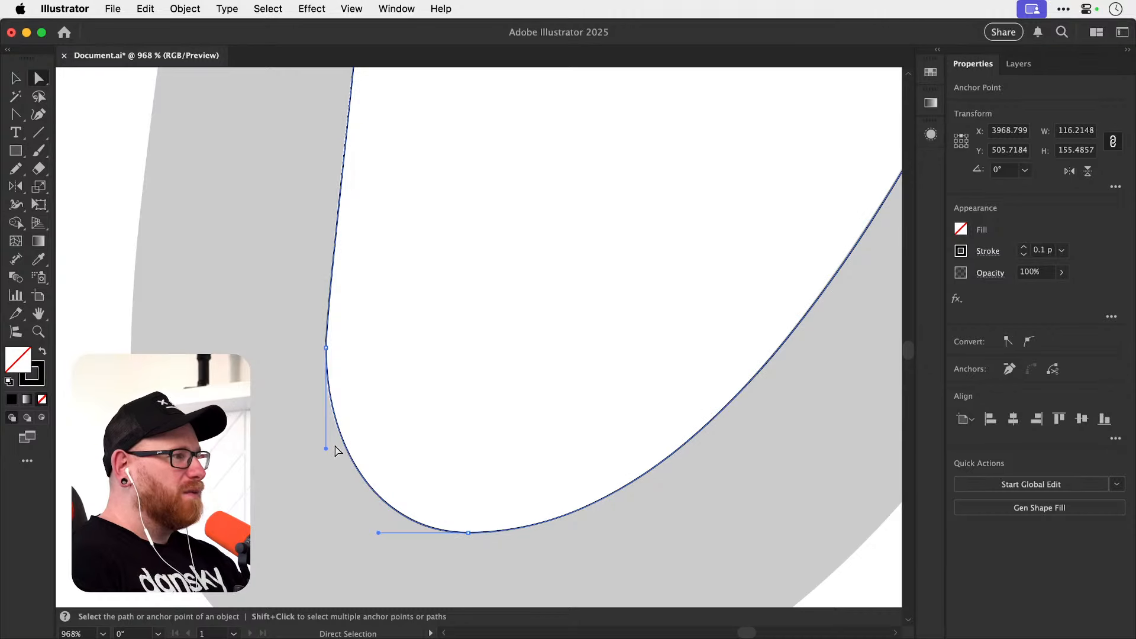
pyautogui.moveTo(326, 448); pyautogui.dragTo(327, 459)
pyautogui.press('super+shift+a')
# Continue the path with the Pen tool from the end of the tail's inner edge to a topmost tip anchor with horizontal handles.
pyautogui.press('super+minus')
pyautogui.press('super+minus')
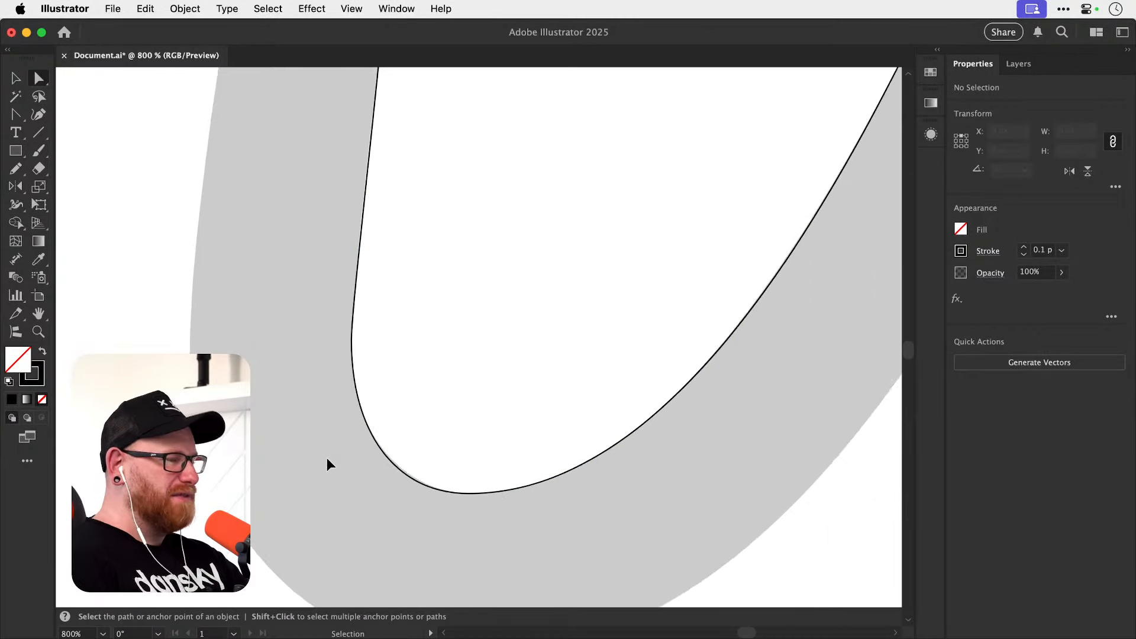
pyautogui.moveTo(638, 304); pyautogui.dragTo(513, 387)
pyautogui.moveTo(704, 195)
pyautogui.mouseDown()
pyautogui.moveTo(492, 449)
pyautogui.moveTo(510, 467)
pyautogui.mouseUp()
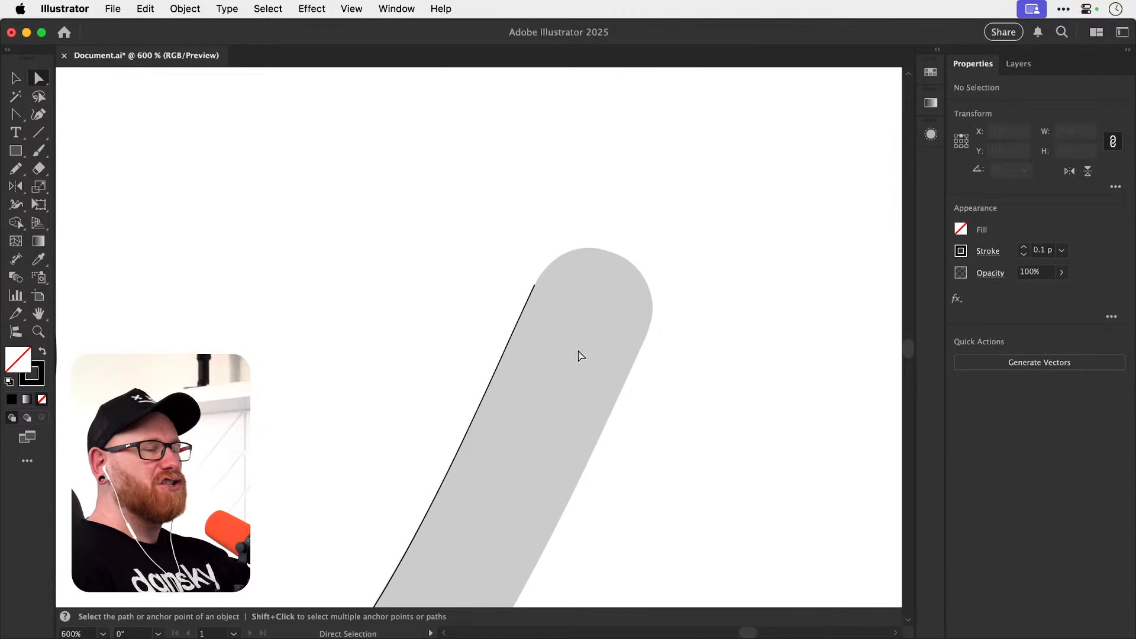
pyautogui.press('z')
pyautogui.moveTo(602, 271); pyautogui.dragTo(571, 299)
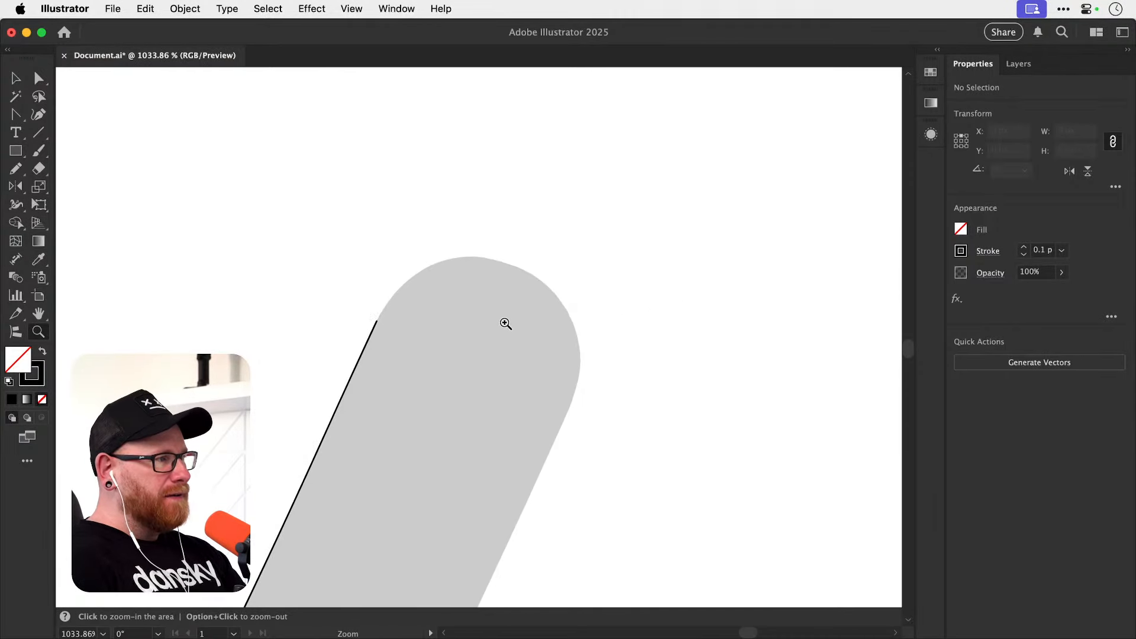
pyautogui.moveTo(506, 320); pyautogui.dragTo(549, 323)
pyautogui.press('p')
pyautogui.click(348, 320)
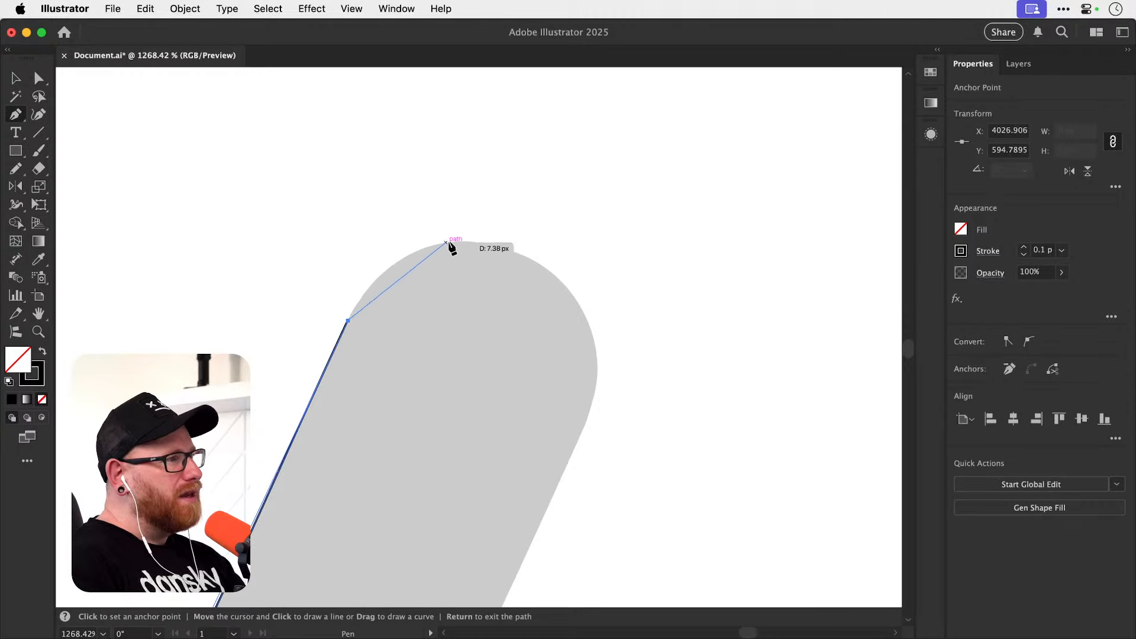
pyautogui.moveTo(460, 241); pyautogui.dragTo(531, 229)
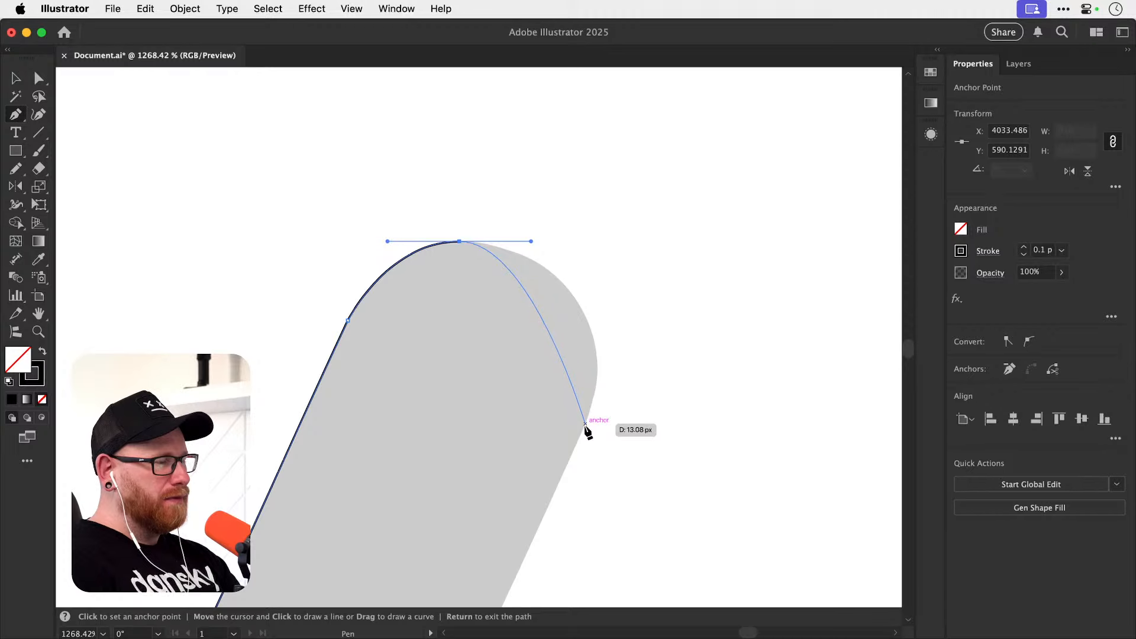
# Curve the path round the tip to the tail's outer edge, lengthen both handles of that segment to fit, and deselect the path.
pyautogui.moveTo(586, 424); pyautogui.dragTo(560, 485)
pyautogui.press('a')
pyautogui.moveTo(612, 364); pyautogui.dragTo(630, 327)
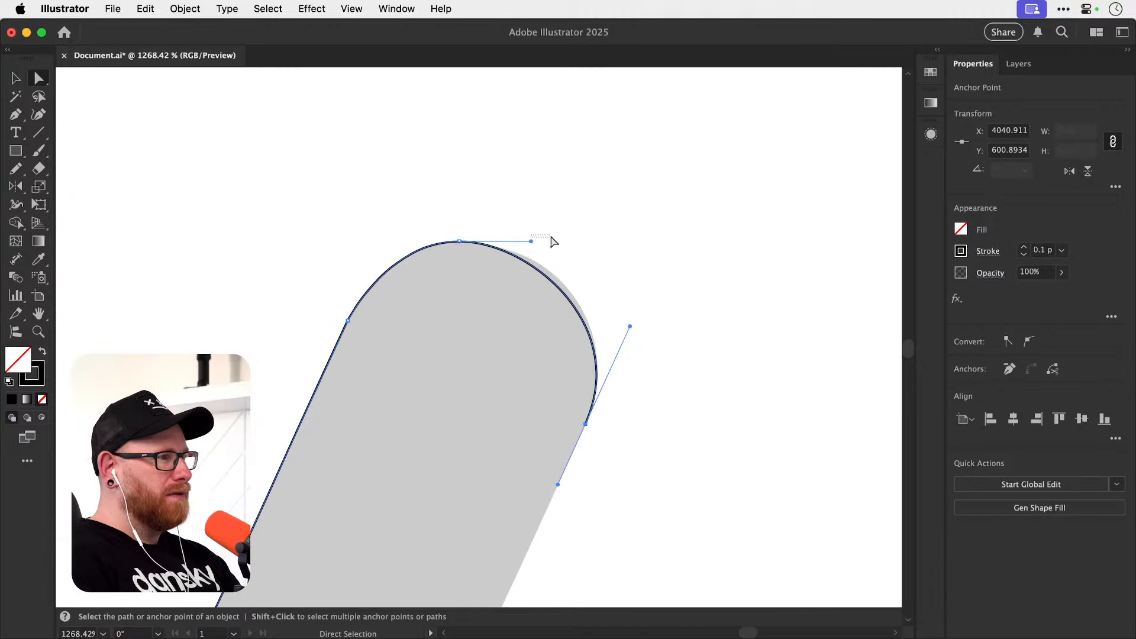
pyautogui.moveTo(530, 242); pyautogui.dragTo(554, 242)
pyautogui.press('super+shift+a')
# Resume the path at the outer end of the rounded tip and draw a straight segment down the tail's outer edge.
pyautogui.press('space')
pyautogui.moveTo(623, 499); pyautogui.dragTo(623, 400)
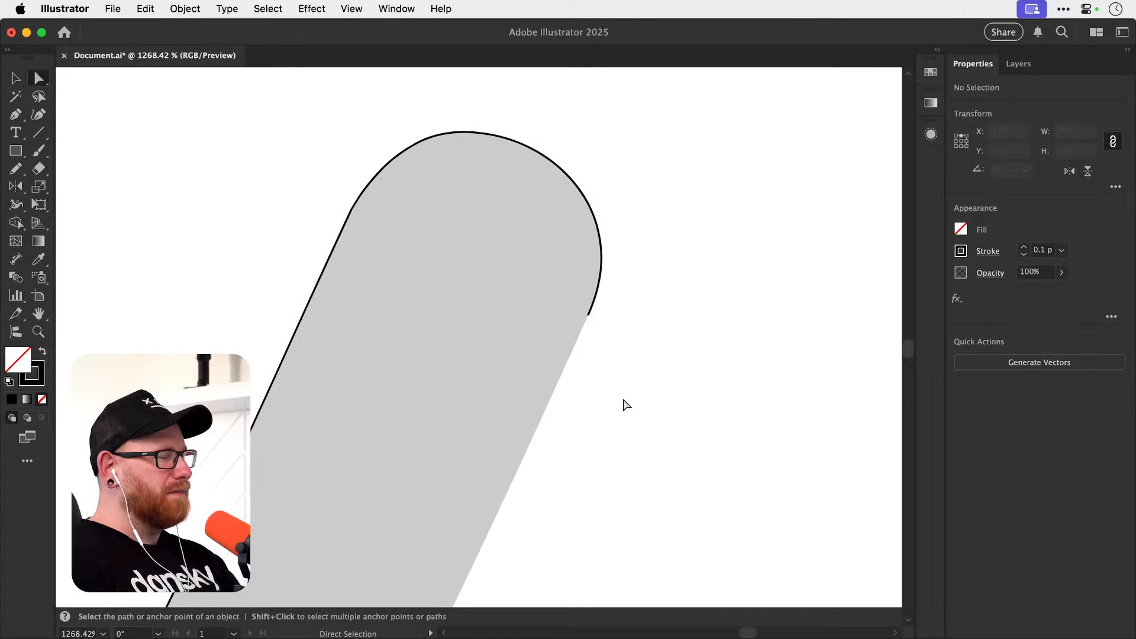
pyautogui.press('super+minus')
pyautogui.press('super+minus')
pyautogui.press('super+minus')
pyautogui.press('p')
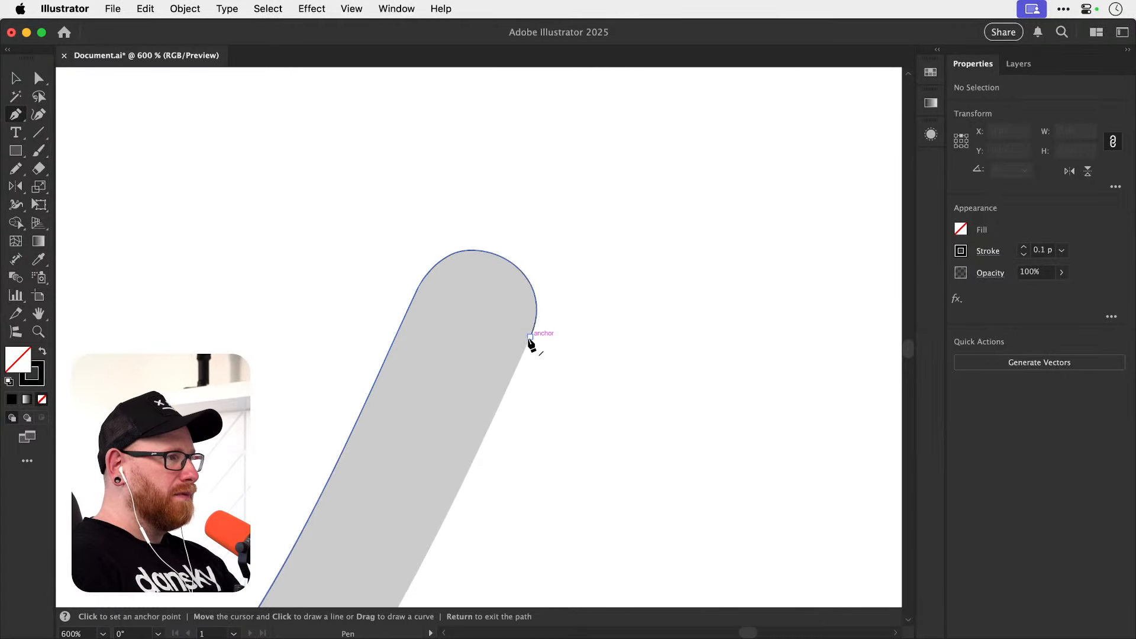
pyautogui.click(530, 336)
pyautogui.press('space')
pyautogui.moveTo(469, 502); pyautogui.dragTo(549, 290)
pyautogui.press('super+minus')
pyautogui.press('super+minus')
pyautogui.press('super+minus')
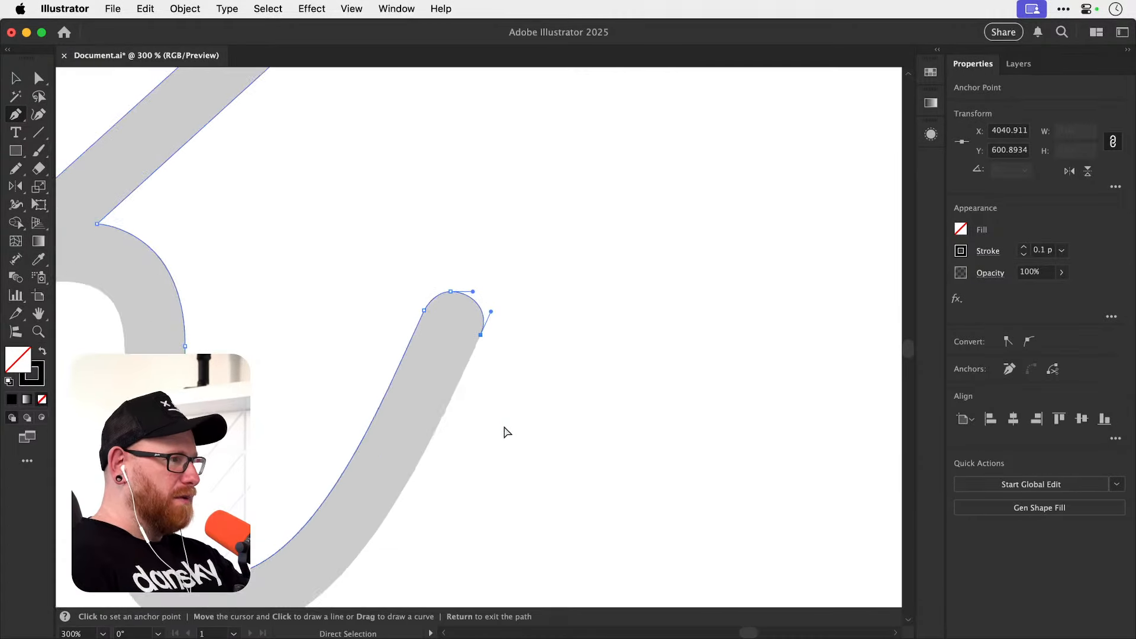
pyautogui.press('space')
pyautogui.moveTo(456, 459); pyautogui.dragTo(558, 387)
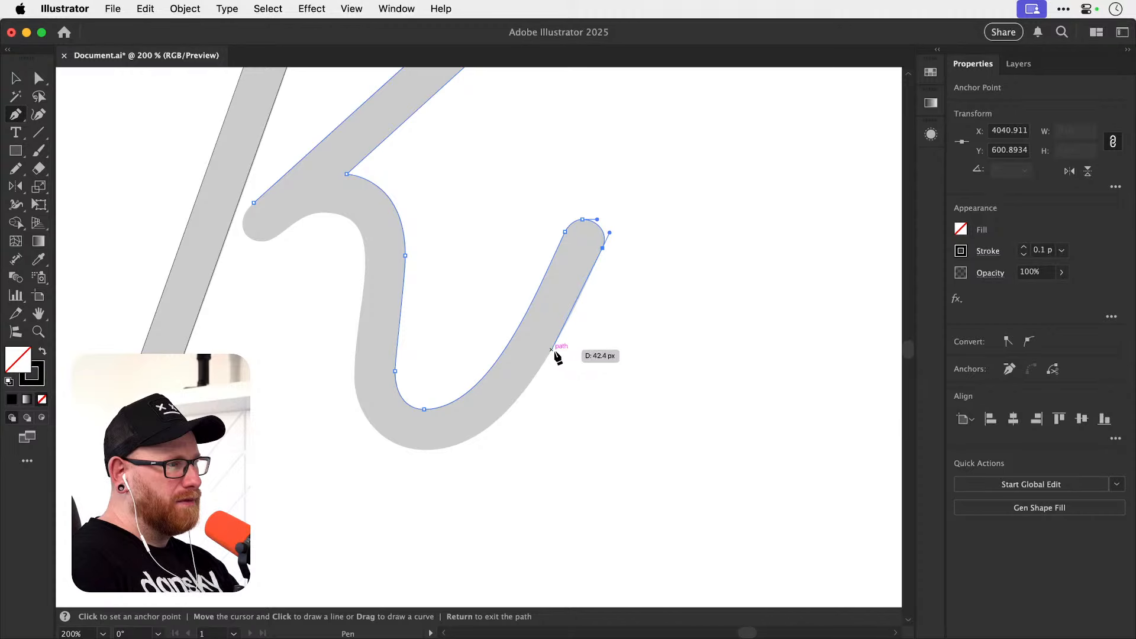
pyautogui.click(566, 324)
pyautogui.moveTo(567, 324); pyautogui.dragTo(603, 313)
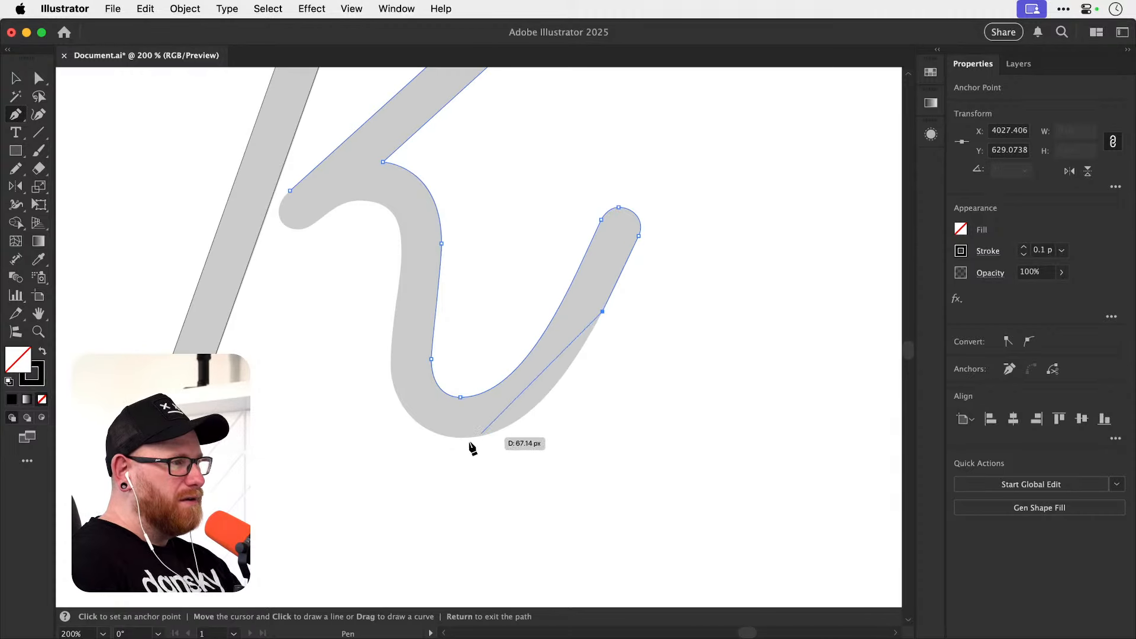
# Try to draw a segment straight from the outer-edge anchor to the bend's lowest outer point with horizontal handles.
pyautogui.press('z')
pyautogui.moveTo(464, 441); pyautogui.dragTo(548, 424)
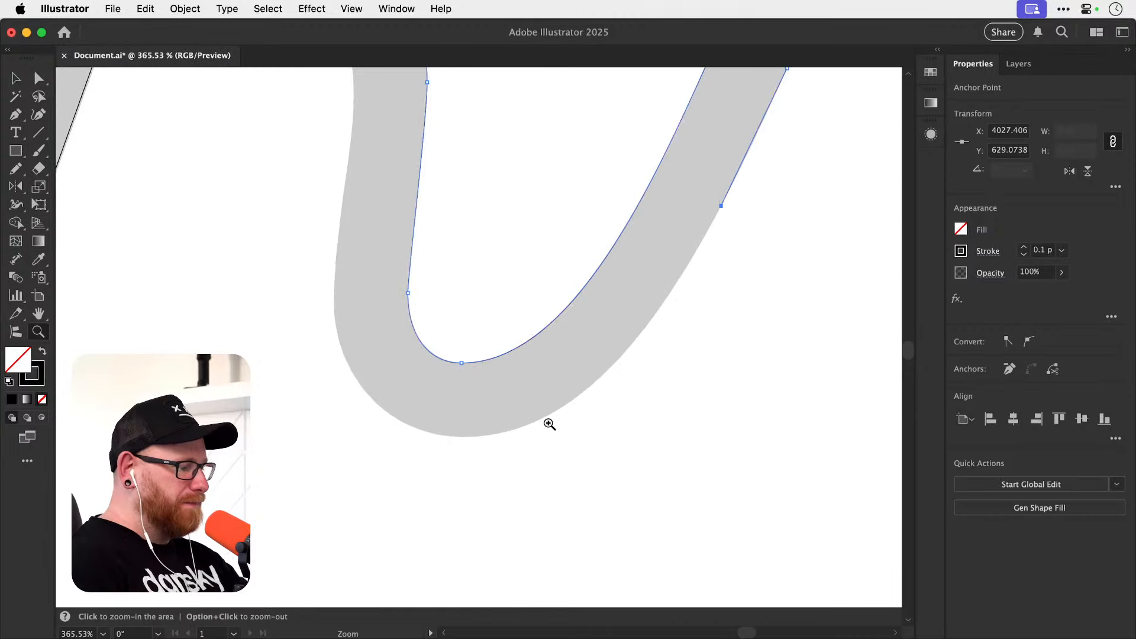
pyautogui.press('p')
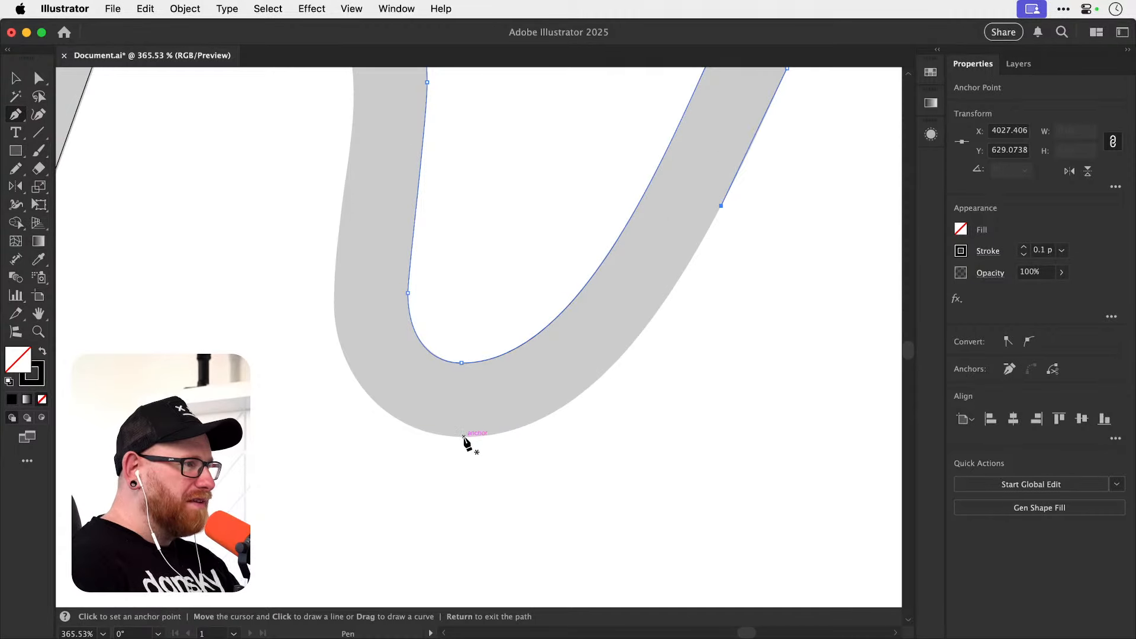
pyautogui.moveTo(464, 436); pyautogui.dragTo(392, 436)
pyautogui.press('super+z')
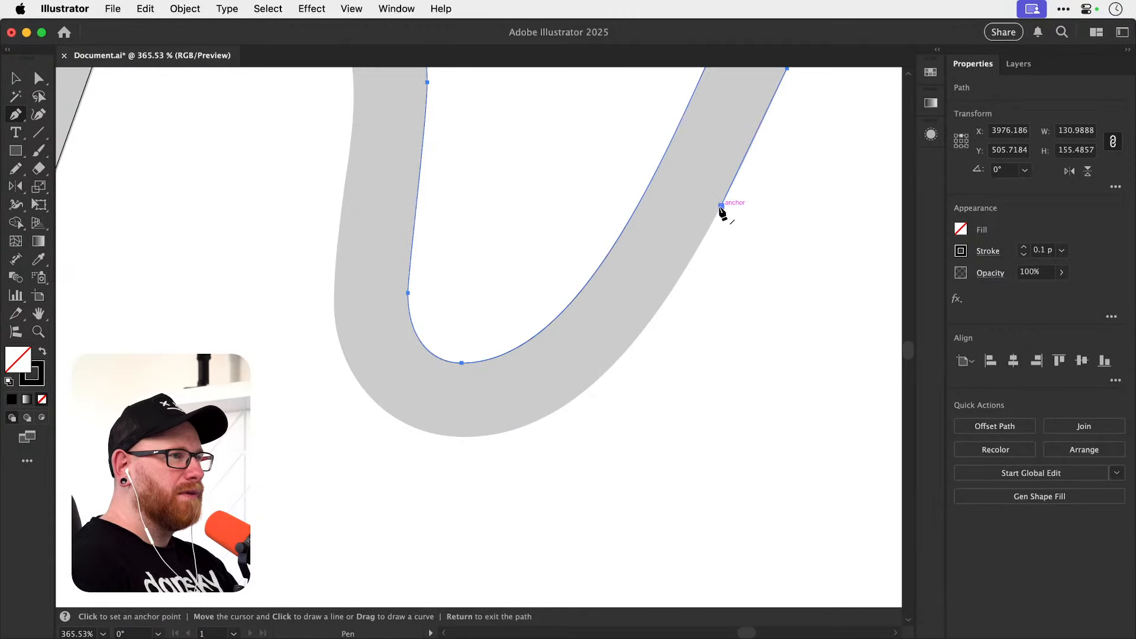
# Pull a short handle from the outer-edge anchor in line with the tail and curve to a lowest outer anchor with horizontal handles.
pyautogui.moveTo(721, 206); pyautogui.dragTo(714, 218)
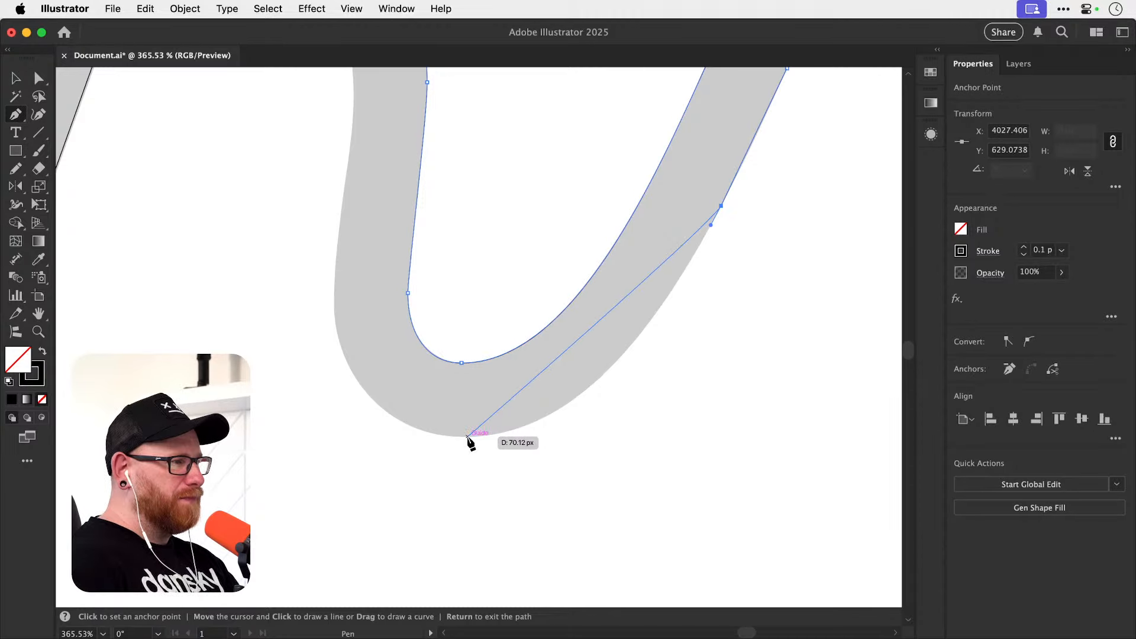
pyautogui.click(466, 437)
pyautogui.moveTo(466, 438); pyautogui.dragTo(316, 433)
pyautogui.press('super+z')
pyautogui.press('space')
pyautogui.moveTo(376, 336); pyautogui.dragTo(408, 422)
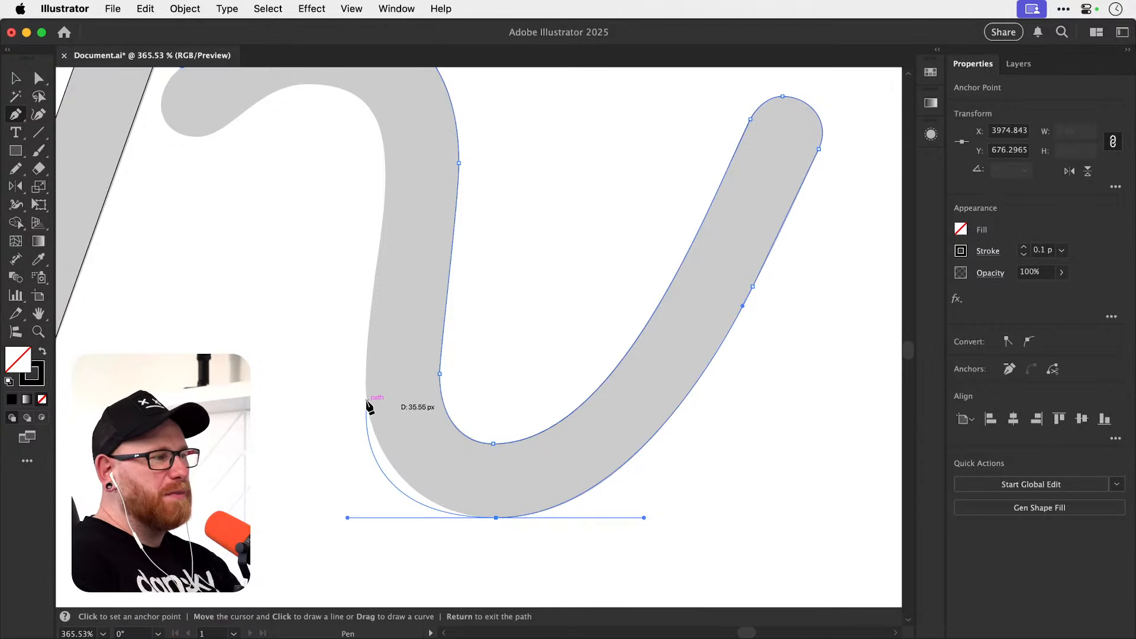
# Shorten the lowest outer anchor's outgoing handle and curve the path up to an anchor with vertical handles at the bend's outer extreme.
pyautogui.scroll(3, 374, 414)
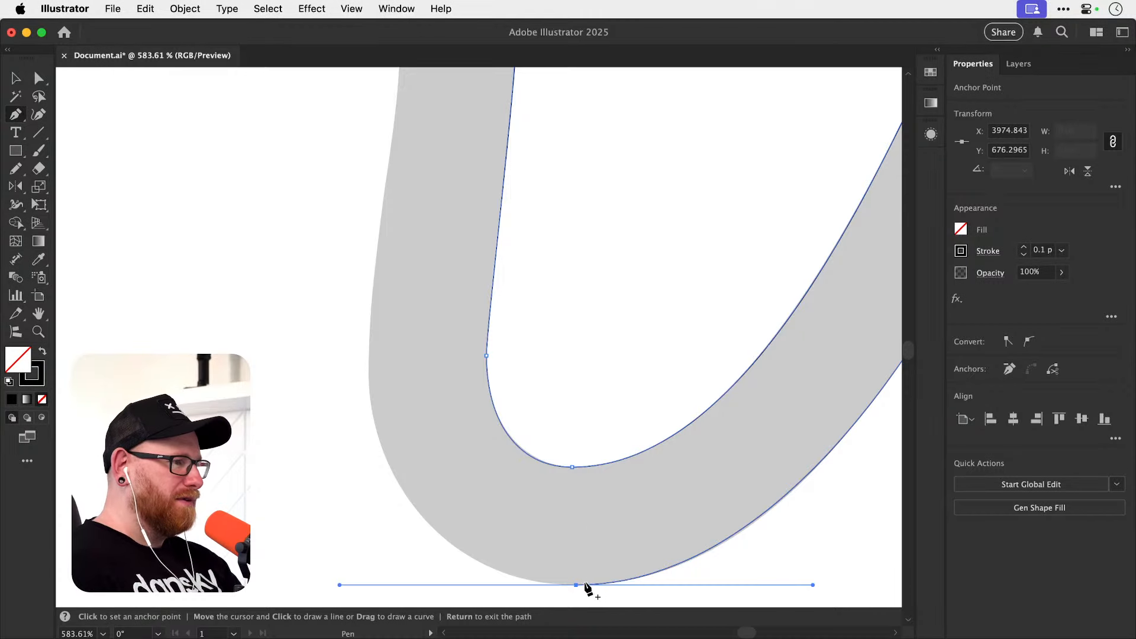
pyautogui.moveTo(576, 586); pyautogui.dragTo(503, 585)
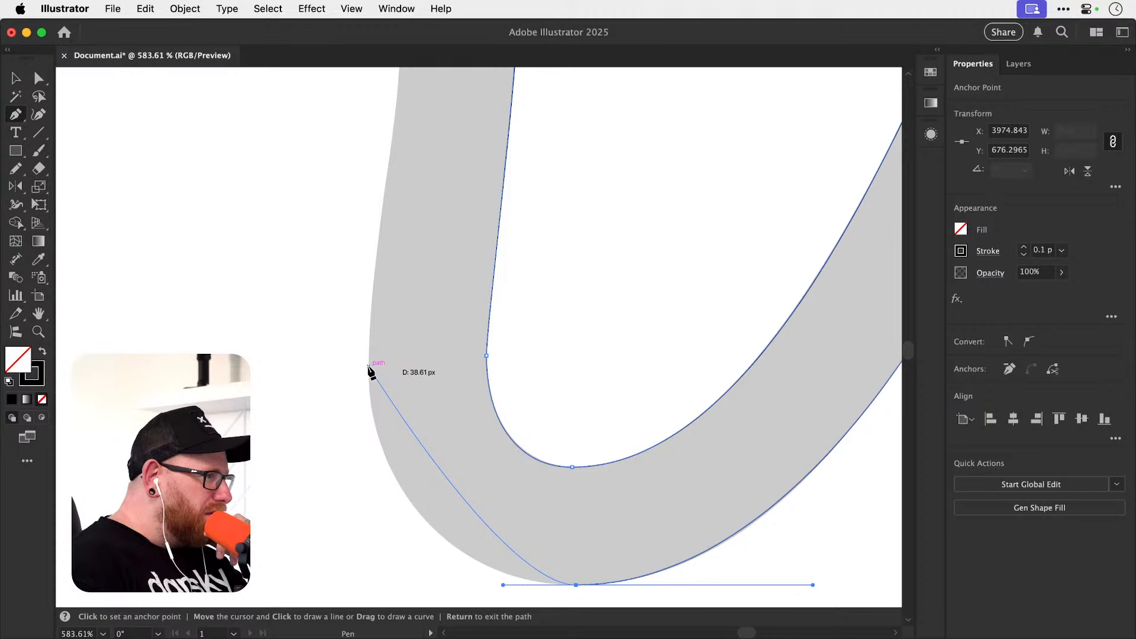
pyautogui.moveTo(368, 368); pyautogui.dragTo(352, 258)
pyautogui.moveTo(432, 475)
pyautogui.mouseDown()
pyautogui.moveTo(394, 429)
pyautogui.moveTo(332, 439)
pyautogui.moveTo(335, 467)
pyautogui.mouseUp()
# Lengthen the lowest outer anchor's horizontal handle until the curve fits the outer bend, and deselect the path.
pyautogui.press('a')
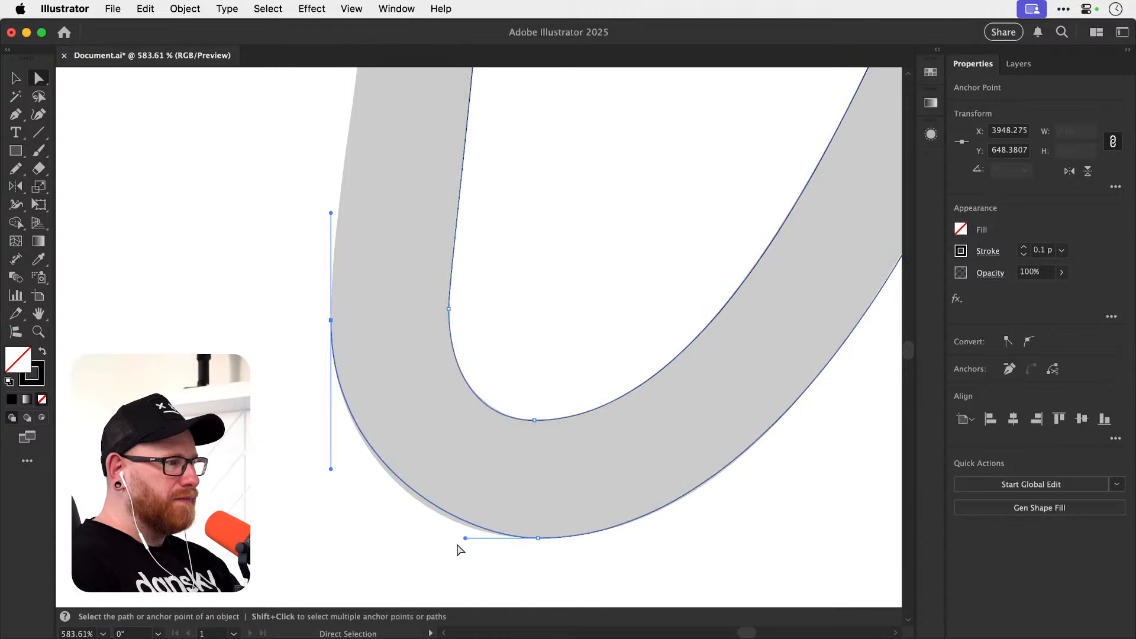
pyautogui.moveTo(465, 538); pyautogui.dragTo(446, 542)
pyautogui.press('super+shift+a')
pyautogui.press('v')
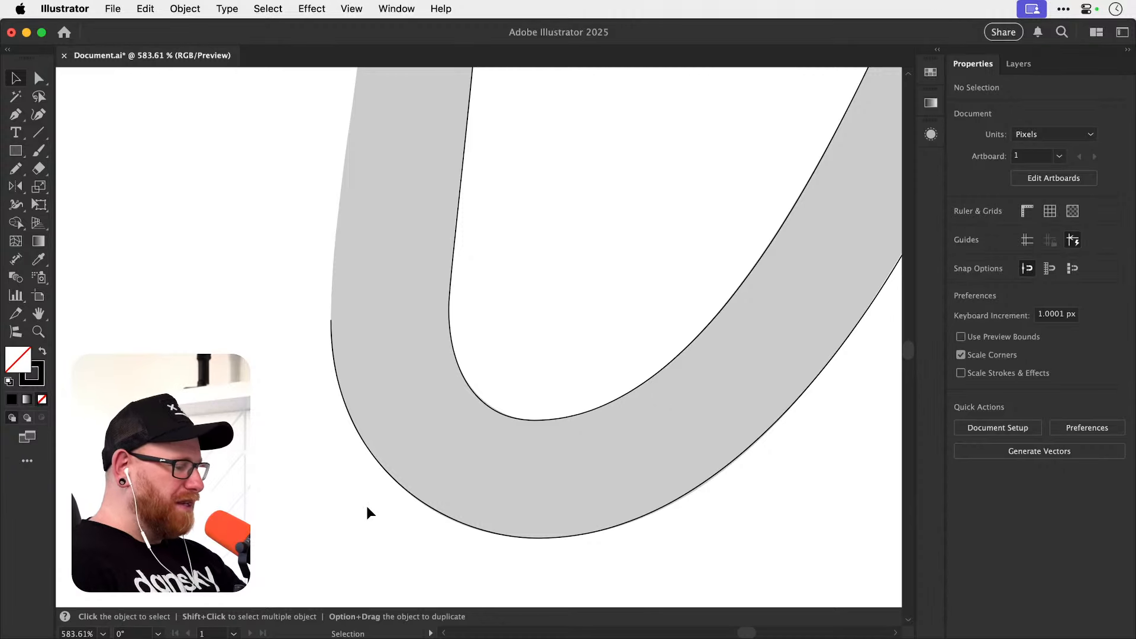
pyautogui.press('a')
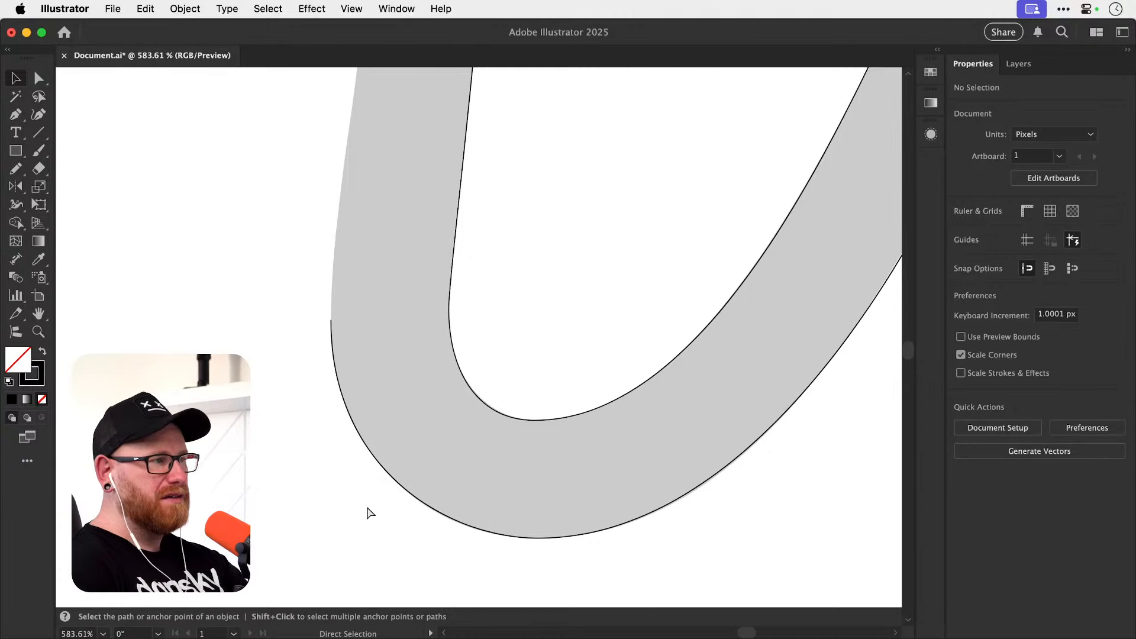
# Show the whole k in Outline view to compare the traced path with the underlying letter shape.
pyautogui.press('super+minus')
pyautogui.press('super+minus')
pyautogui.press('super+minus')
pyautogui.press('super+minus')
pyautogui.press('space')
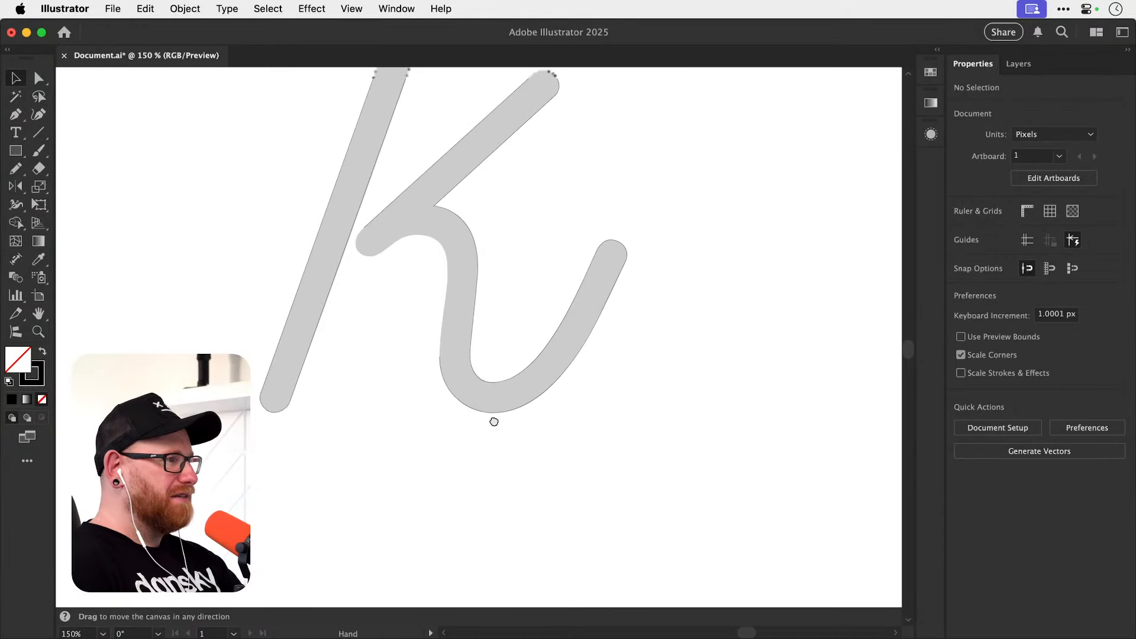
pyautogui.moveTo(494, 421); pyautogui.dragTo(494, 474)
pyautogui.press('super+y')
pyautogui.press('a')
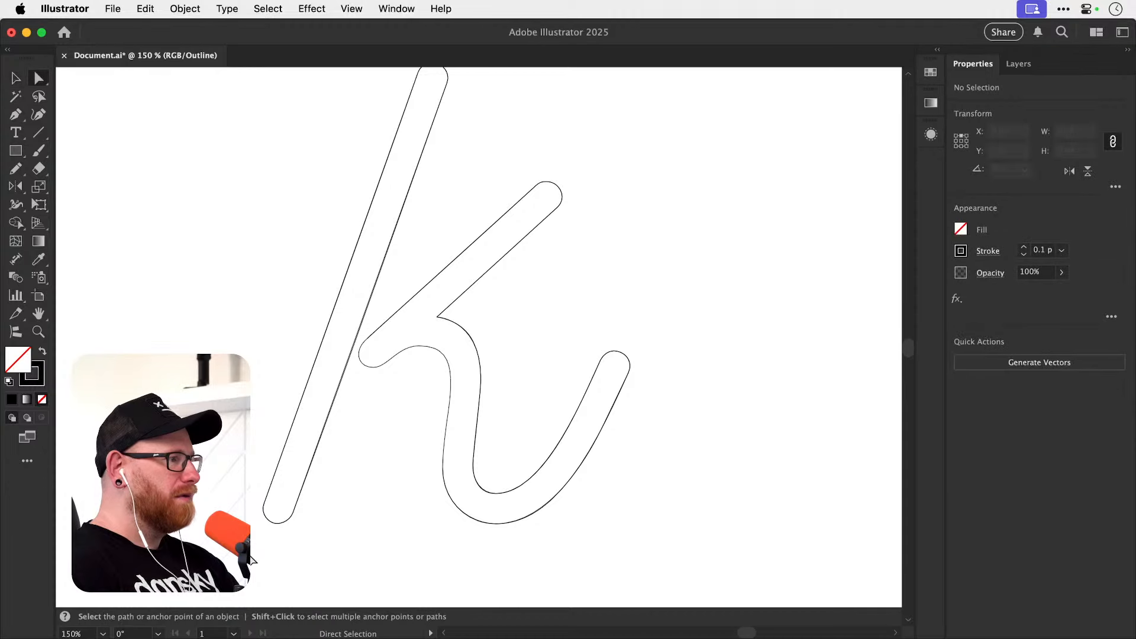
# Examine the k's anchor placement in Outline view at the stem's rounded foot and around the lower bend's outer and inner curves.
pyautogui.moveTo(239, 556); pyautogui.dragTo(668, 142)
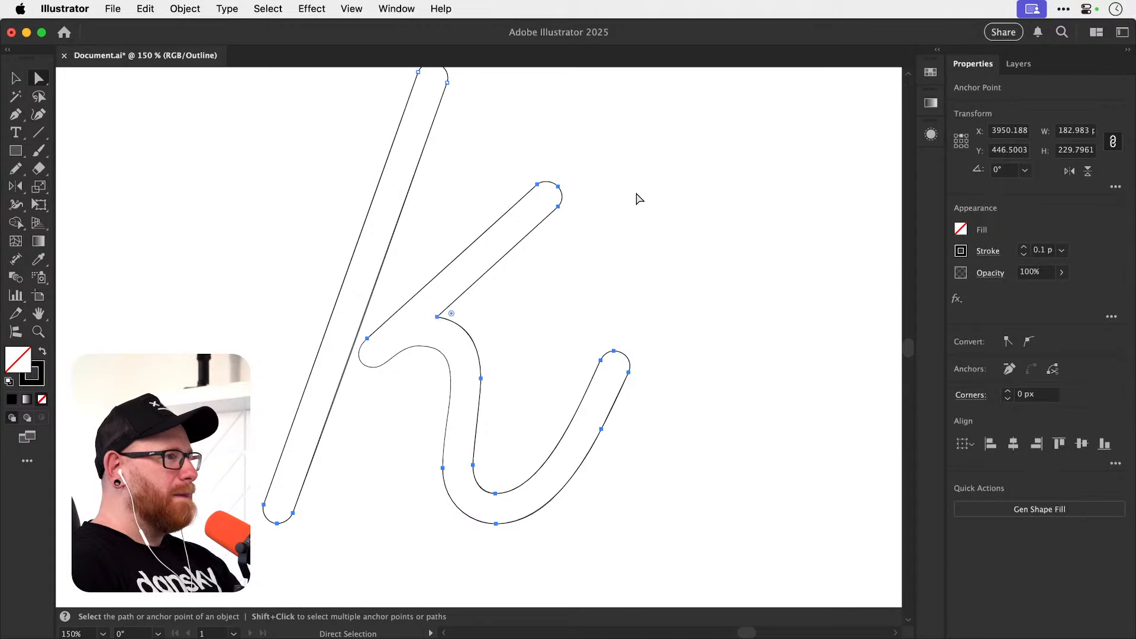
pyautogui.click(351, 499)
pyautogui.click(277, 524)
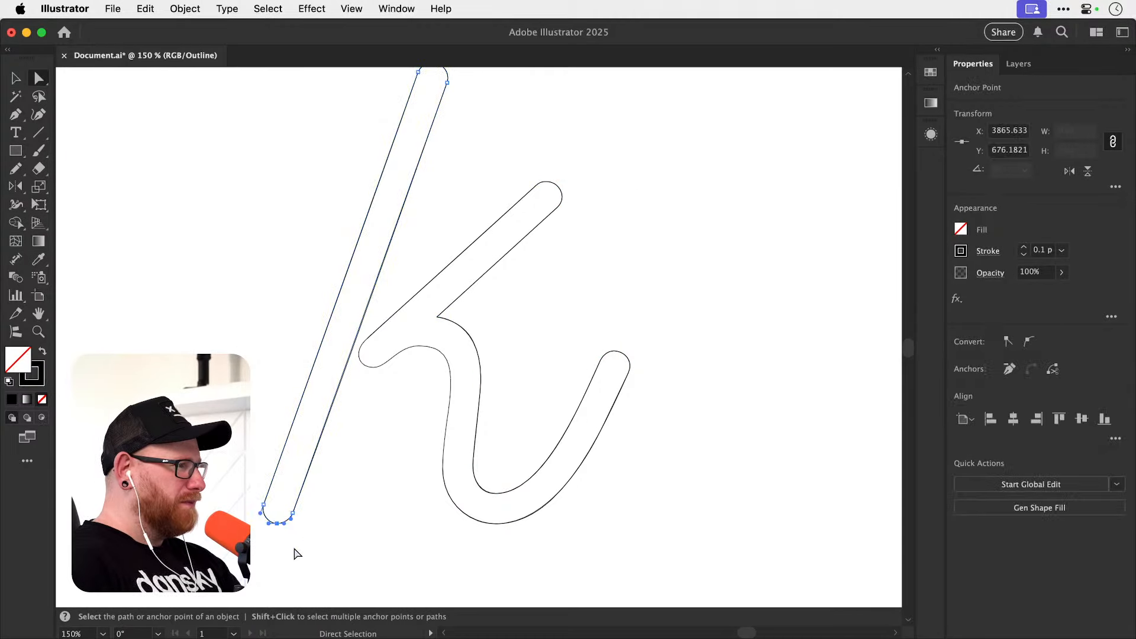
pyautogui.scroll(5, 295, 553)
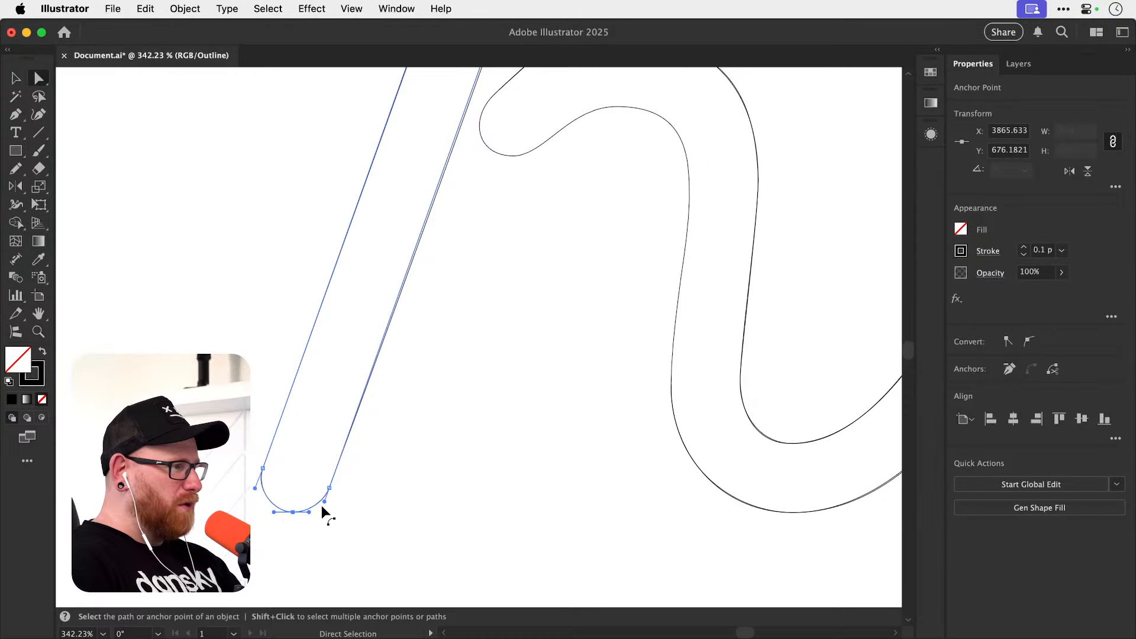
pyautogui.moveTo(584, 477); pyautogui.dragTo(431, 461)
pyautogui.moveTo(608, 533); pyautogui.dragTo(666, 477)
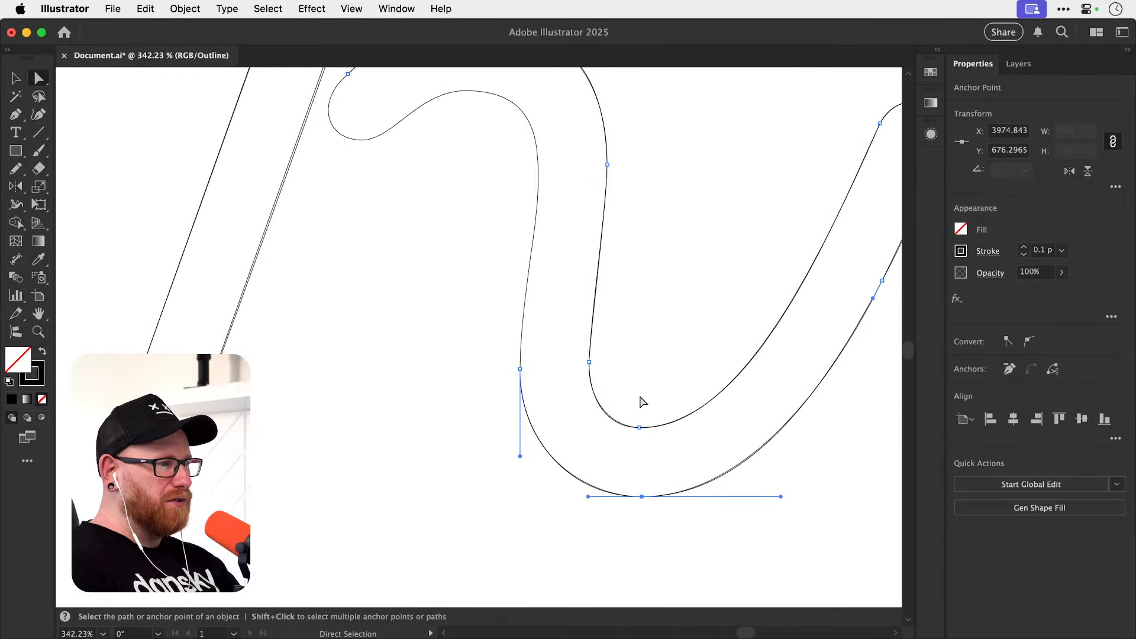
pyautogui.click(639, 427)
pyautogui.click(520, 369)
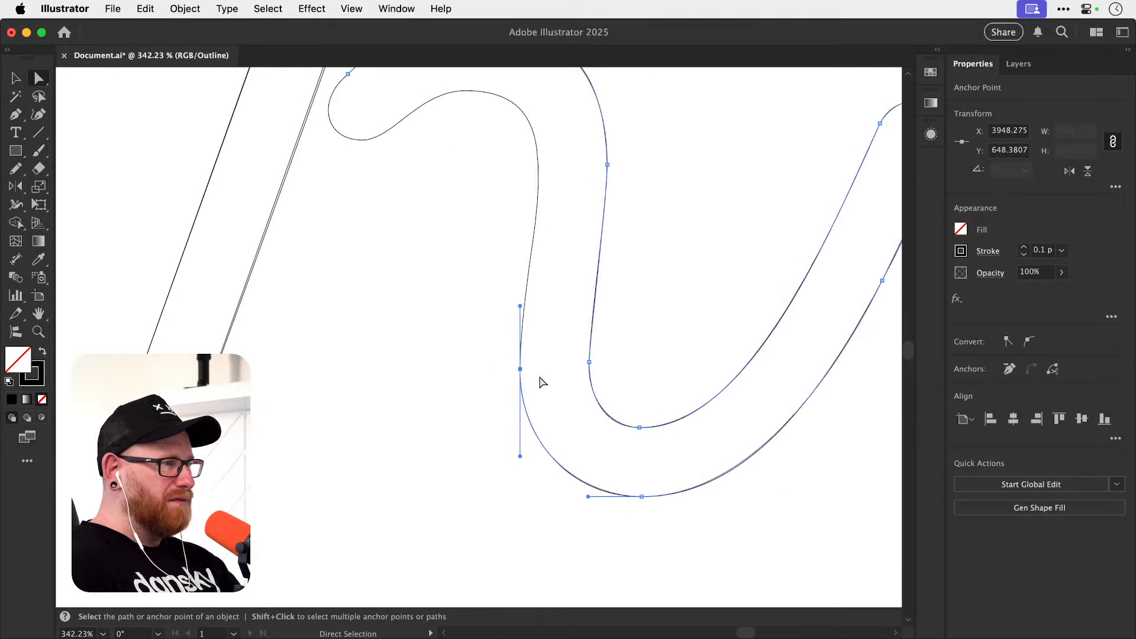
# Inspect the anchors and handles on the k's inner curve and rounded tail tip, and deselect the path.
pyautogui.moveTo(598, 357); pyautogui.dragTo(578, 372)
pyautogui.moveTo(684, 257); pyautogui.dragTo(434, 446)
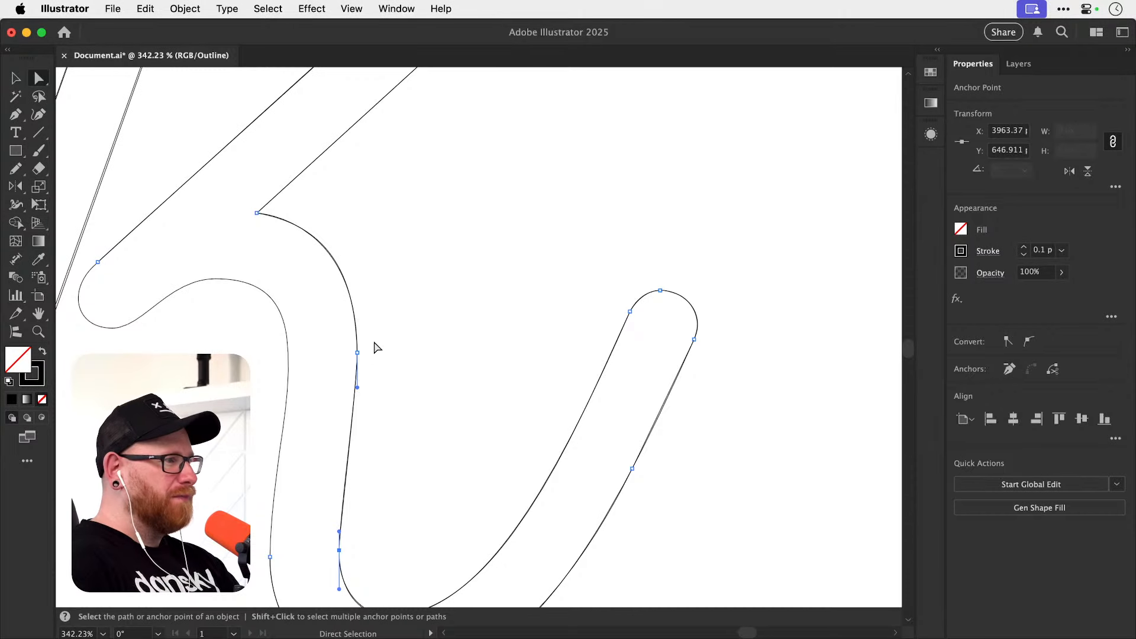
pyautogui.moveTo(374, 342); pyautogui.dragTo(340, 380)
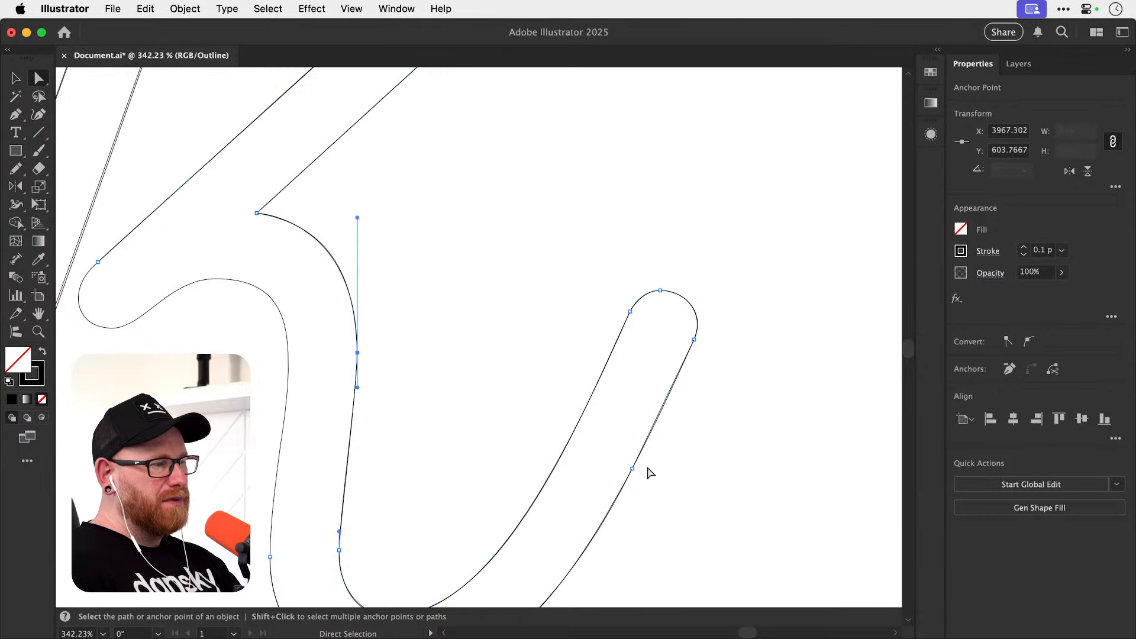
pyautogui.moveTo(655, 281); pyautogui.dragTo(786, 337)
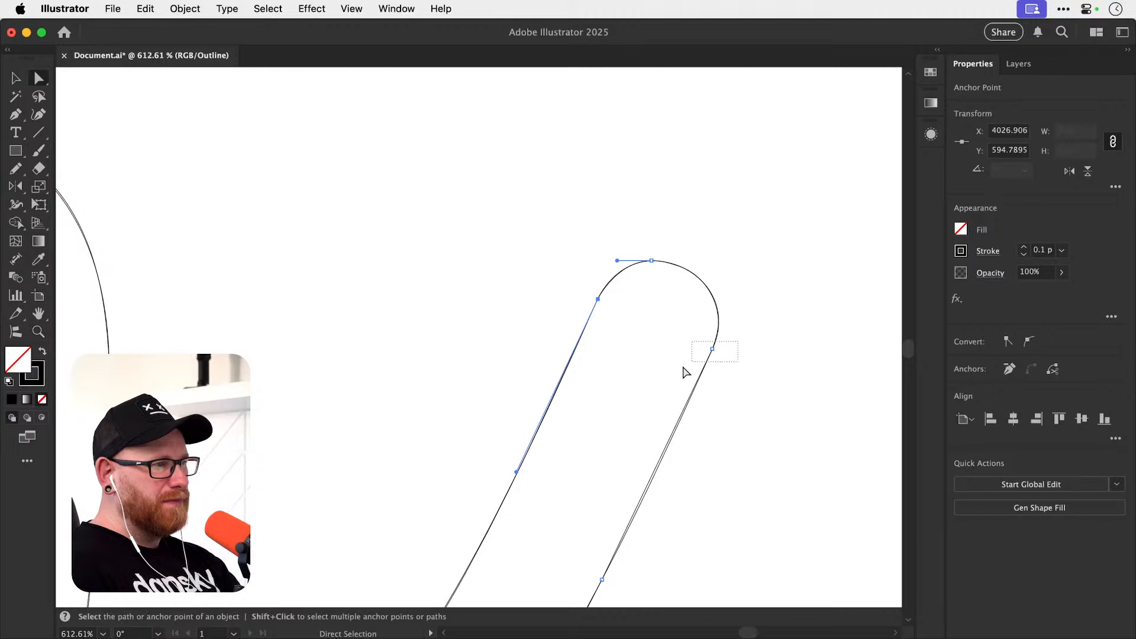
pyautogui.click(711, 353)
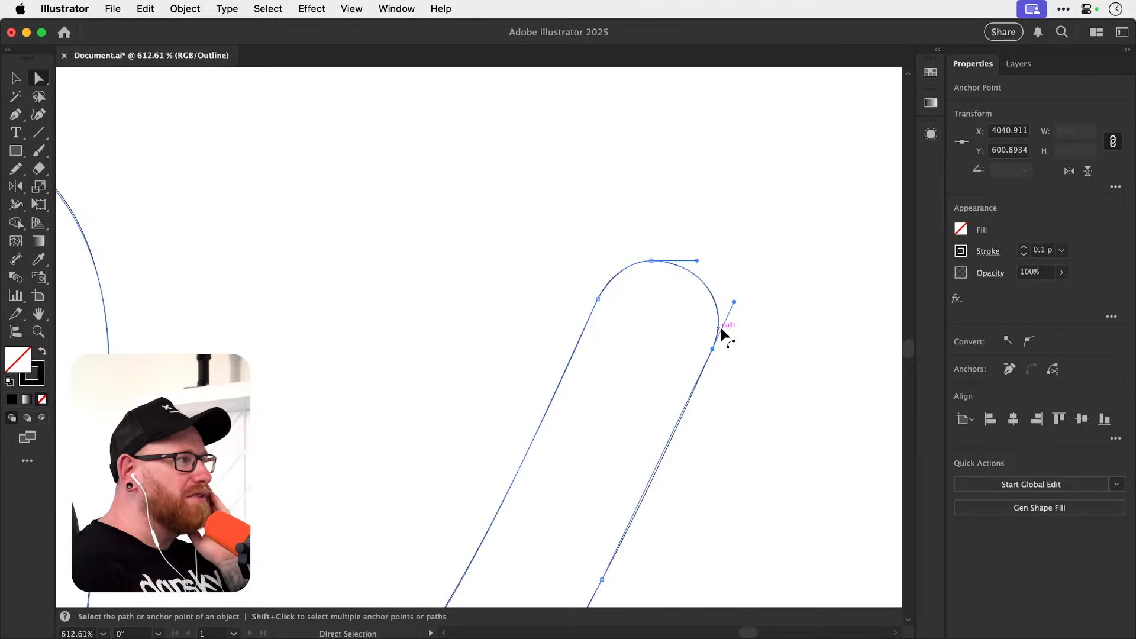
pyautogui.click(375, 324)
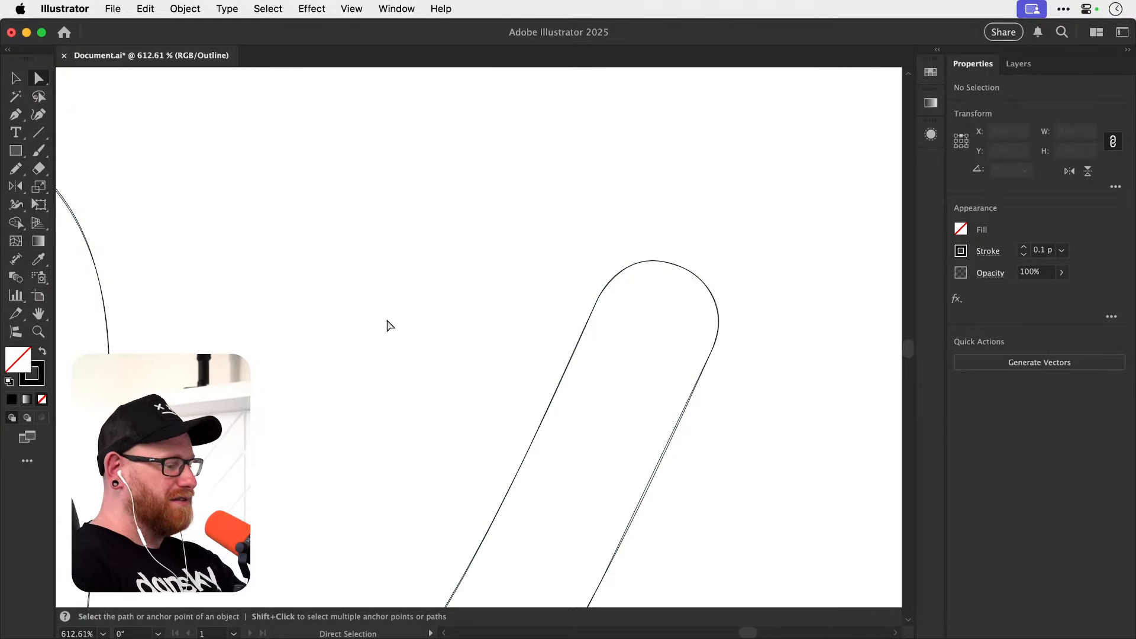
# Zoom out from the tail tip to the k's leg and return the artwork to Preview mode.
pyautogui.press('super+minus')
pyautogui.press('super+minus')
pyautogui.press('super+minus')
pyautogui.press('super+minus')
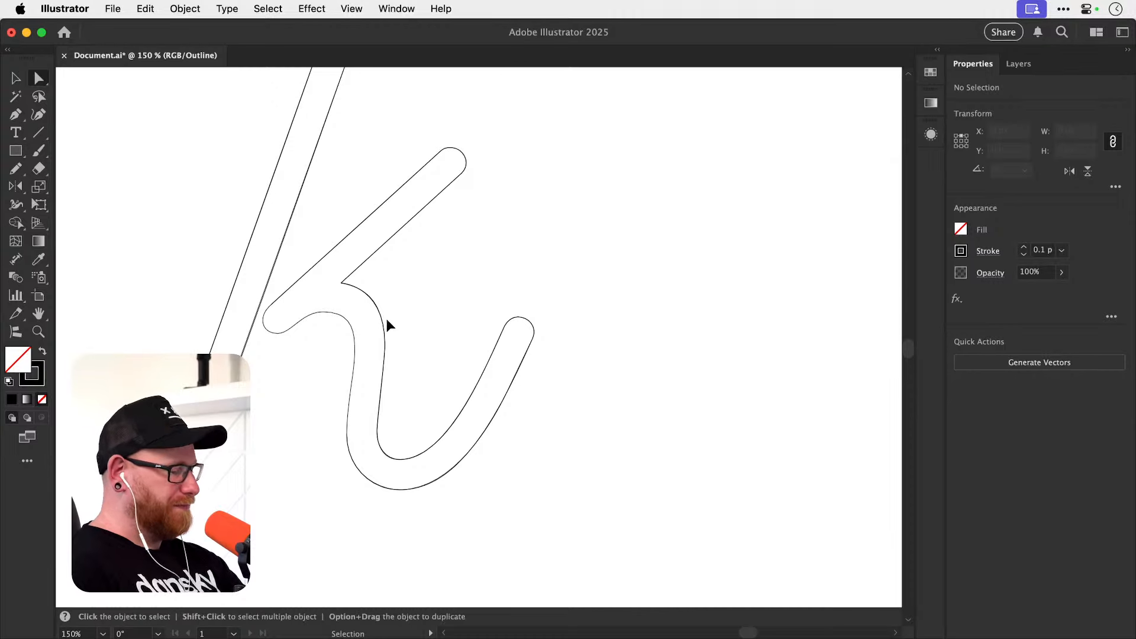
pyautogui.press('super+y')
pyautogui.press('v')
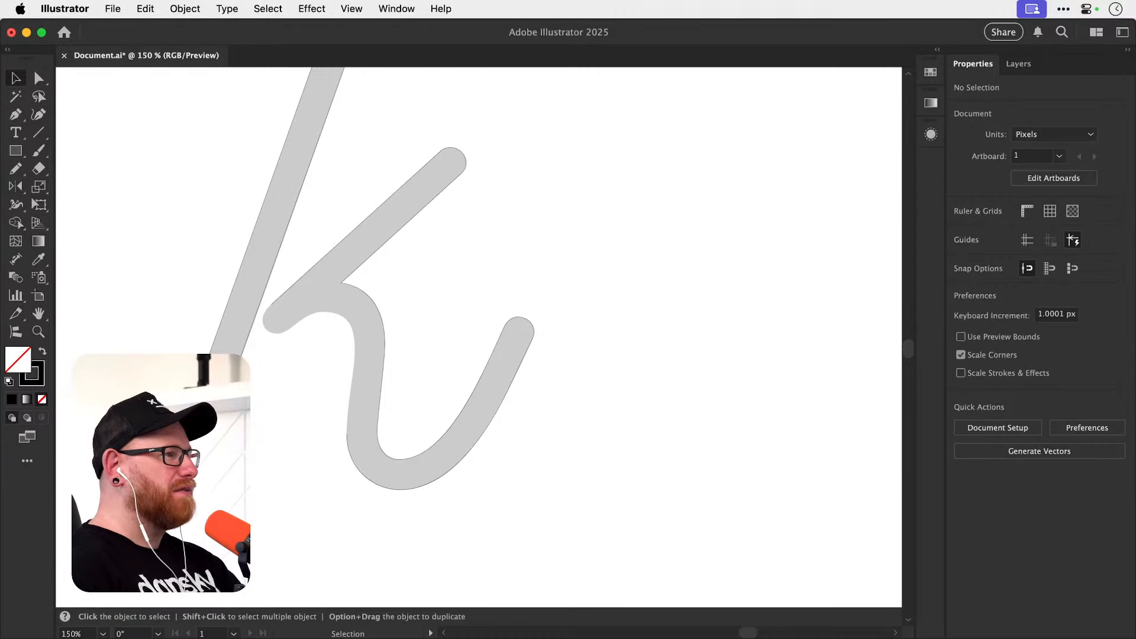
# Continue the path from the diagonal arm's open end around the rounded end near the stem, finishing with a short handle along the lower edge.
pyautogui.press('z')
pyautogui.moveTo(327, 416); pyautogui.dragTo(456, 385)
pyautogui.press('p')
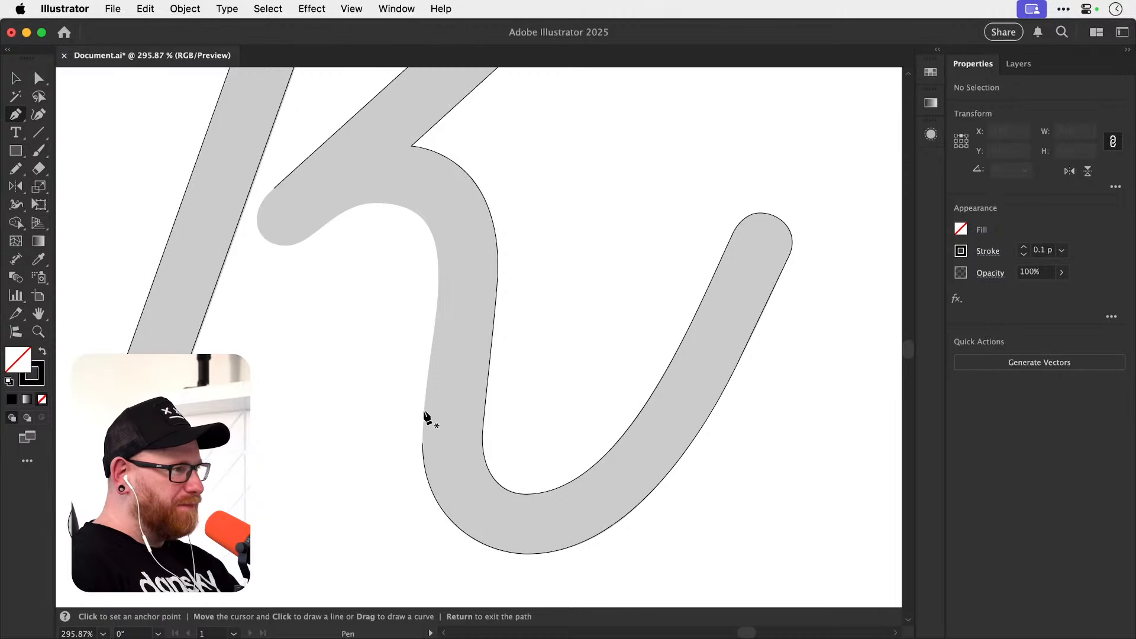
pyautogui.scroll(5, 426, 417)
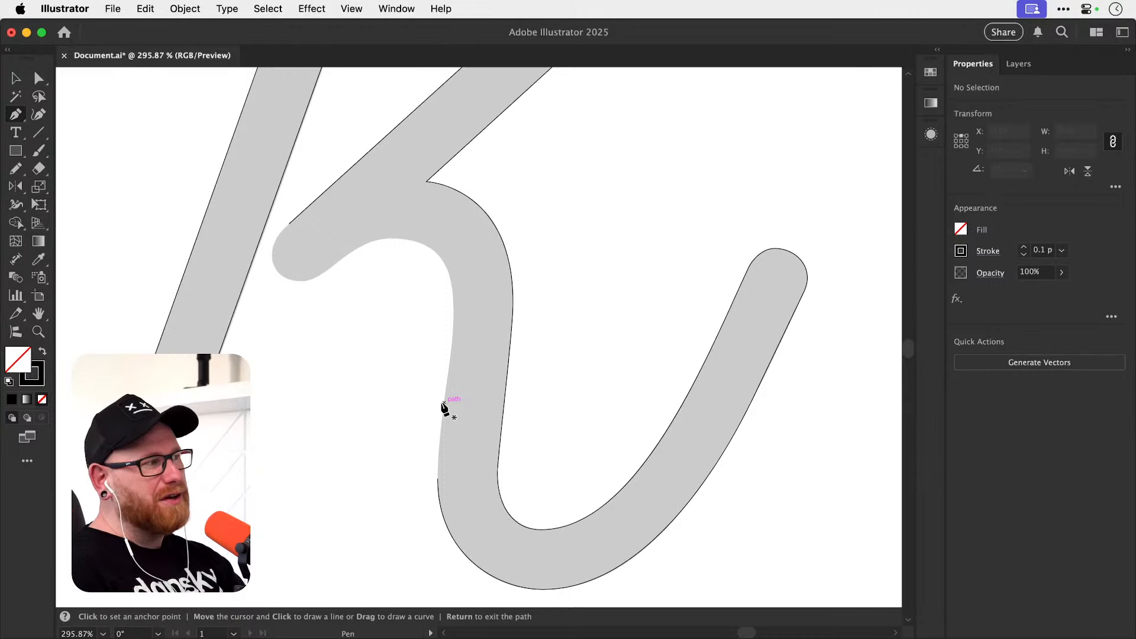
pyautogui.press('z')
pyautogui.moveTo(271, 276); pyautogui.dragTo(444, 249)
pyautogui.press('space')
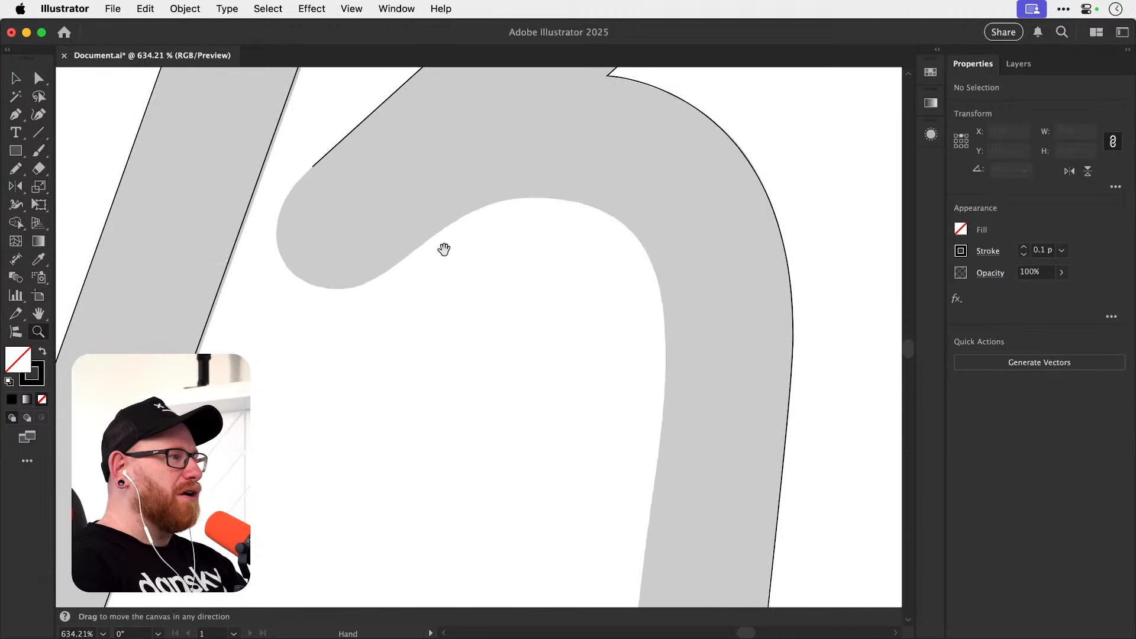
pyautogui.moveTo(366, 312); pyautogui.dragTo(414, 378)
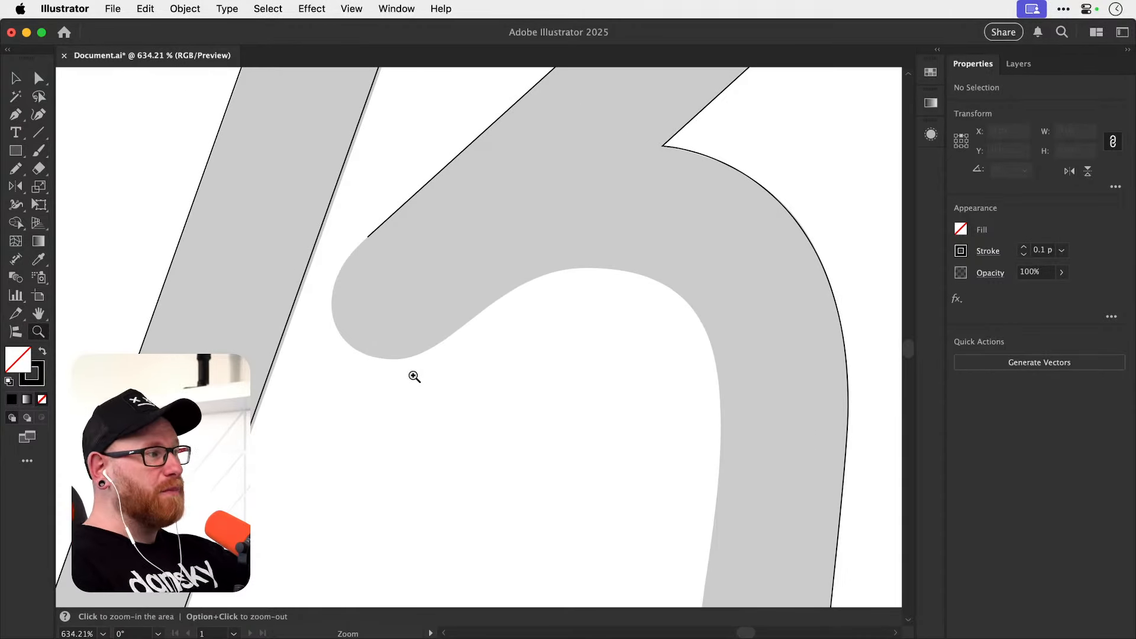
pyautogui.press('p')
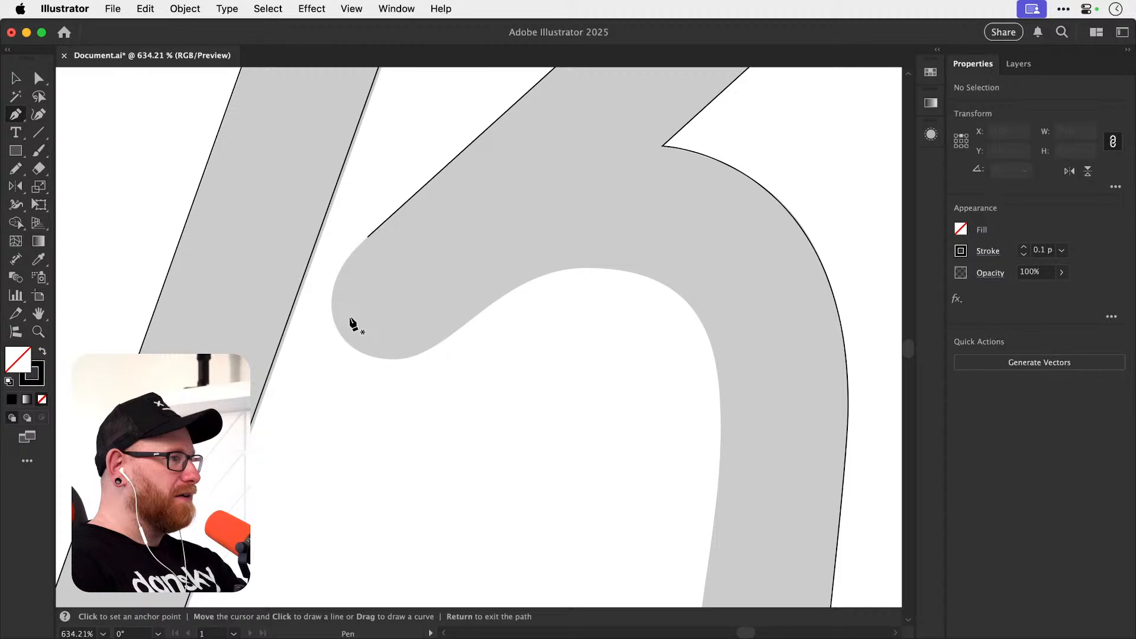
pyautogui.click(367, 237)
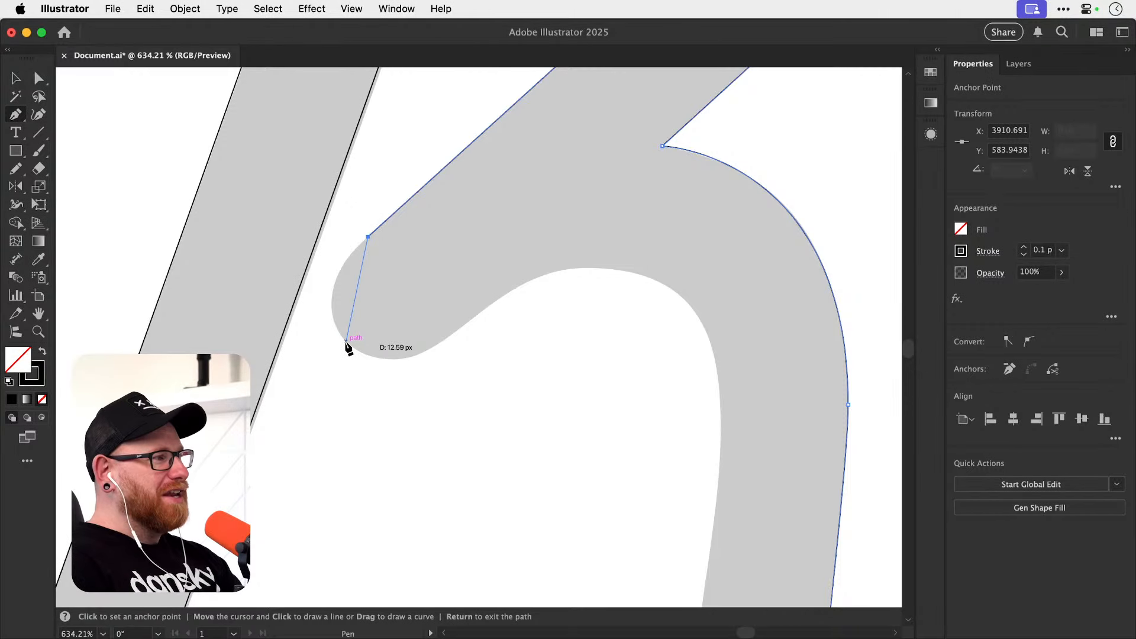
pyautogui.moveTo(346, 341); pyautogui.dragTo(388, 382)
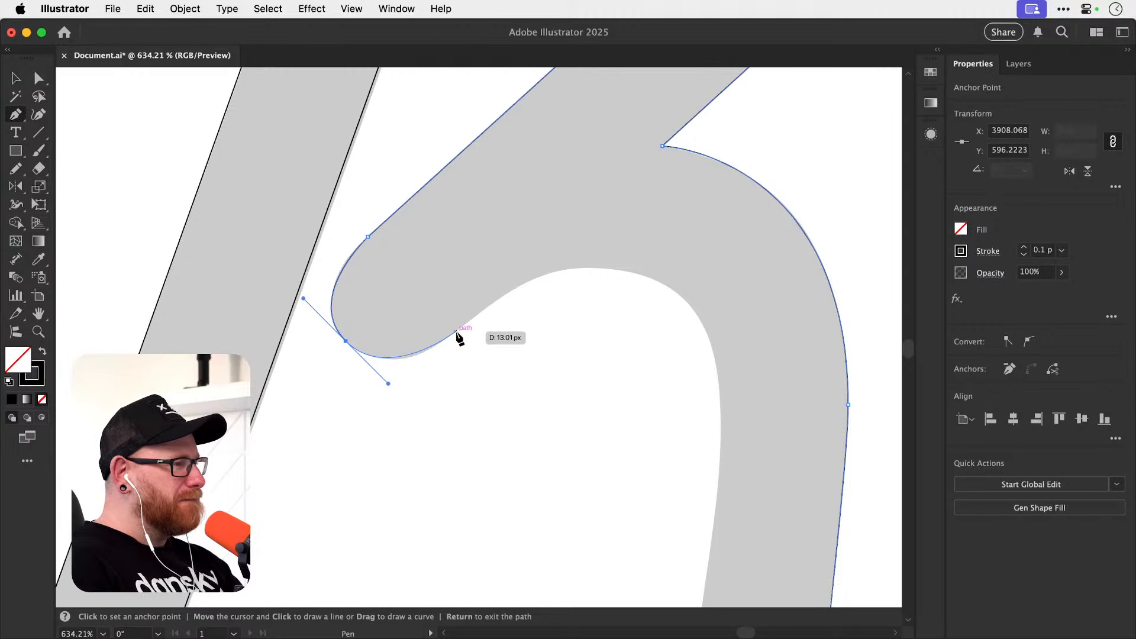
pyautogui.click(456, 331)
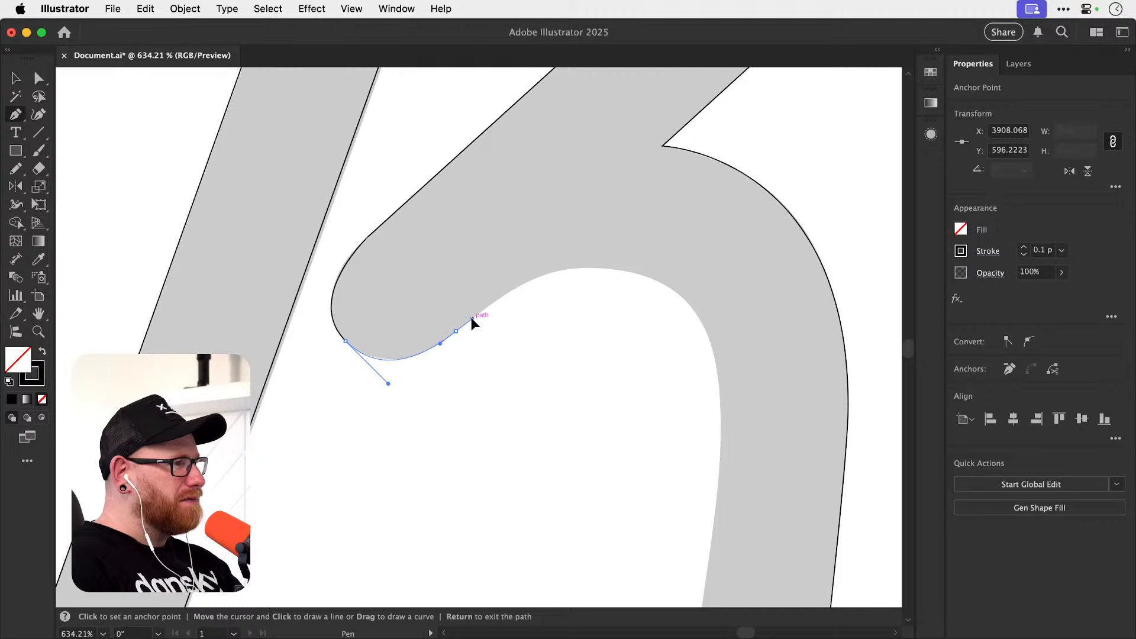
pyautogui.moveTo(470, 320); pyautogui.dragTo(467, 321)
# Adjust the rounded end's diagonal handle on the stem side so the curve fits the grey shape's upper side.
pyautogui.press('z')
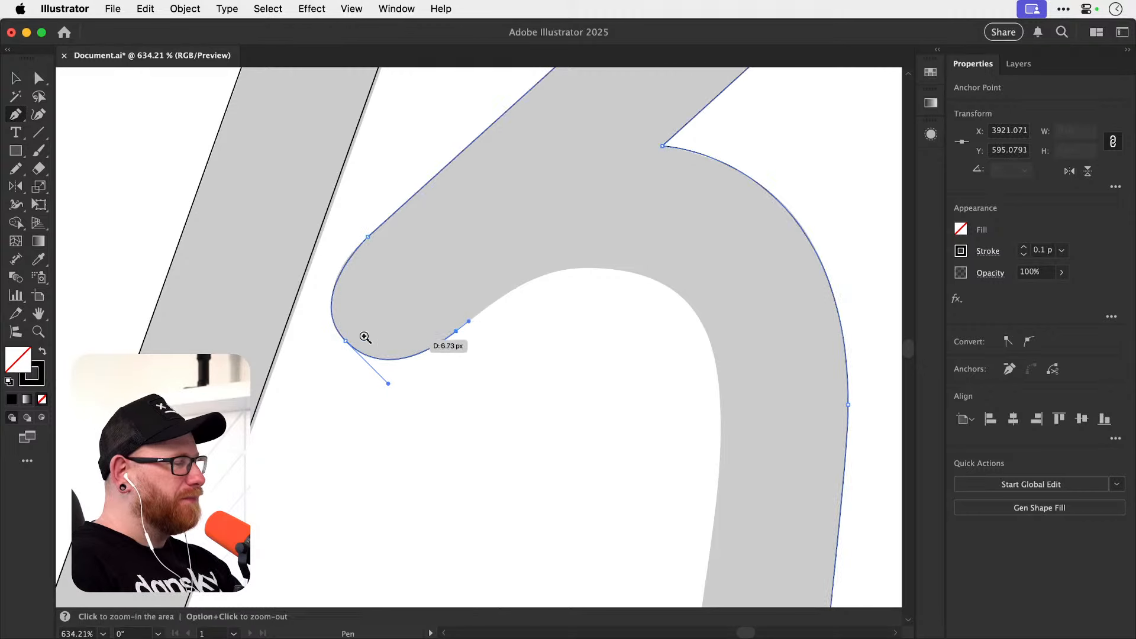
pyautogui.moveTo(338, 325); pyautogui.dragTo(525, 338)
pyautogui.press('space')
pyautogui.moveTo(395, 356); pyautogui.dragTo(400, 446)
pyautogui.press('a')
pyautogui.click(338, 332)
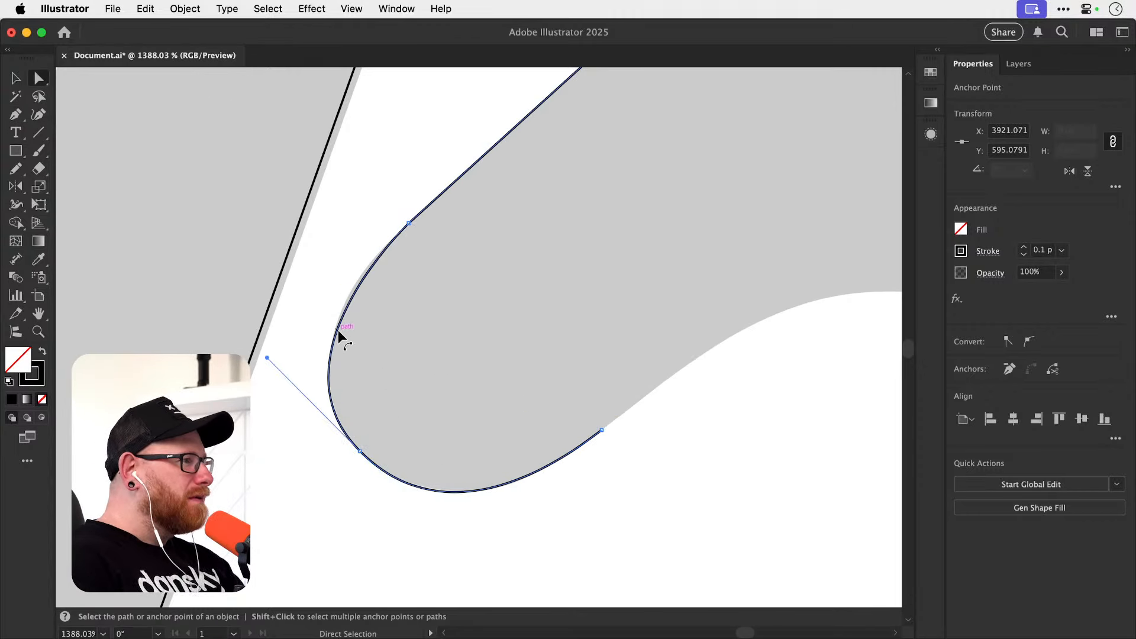
pyautogui.moveTo(267, 358)
pyautogui.mouseDown()
pyautogui.moveTo(278, 336)
pyautogui.moveTo(265, 348)
pyautogui.mouseUp()
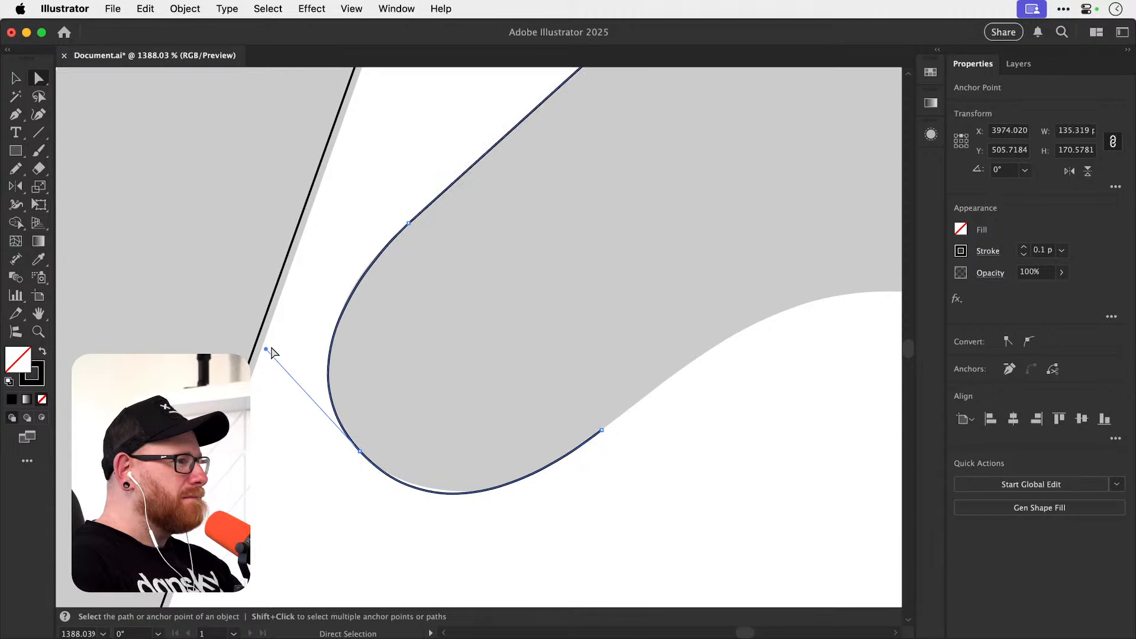
# Shorten the rounded end anchor's lower handle and lengthen the facing handle of the lower-edge anchor to fit the underside.
pyautogui.click(359, 456)
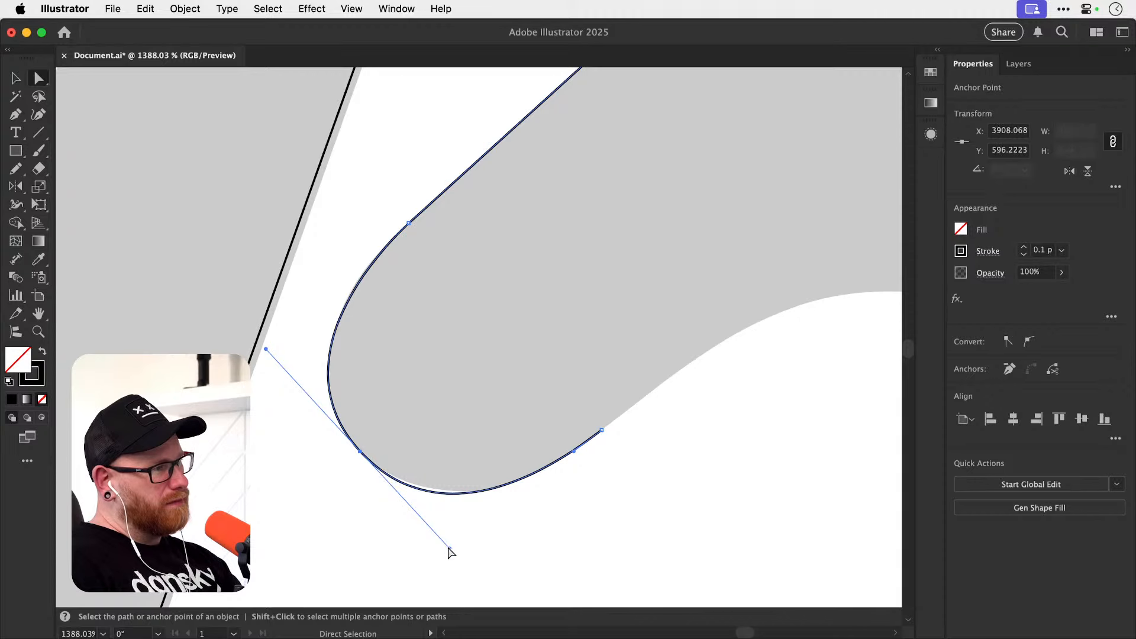
pyautogui.moveTo(449, 548); pyautogui.dragTo(441, 541)
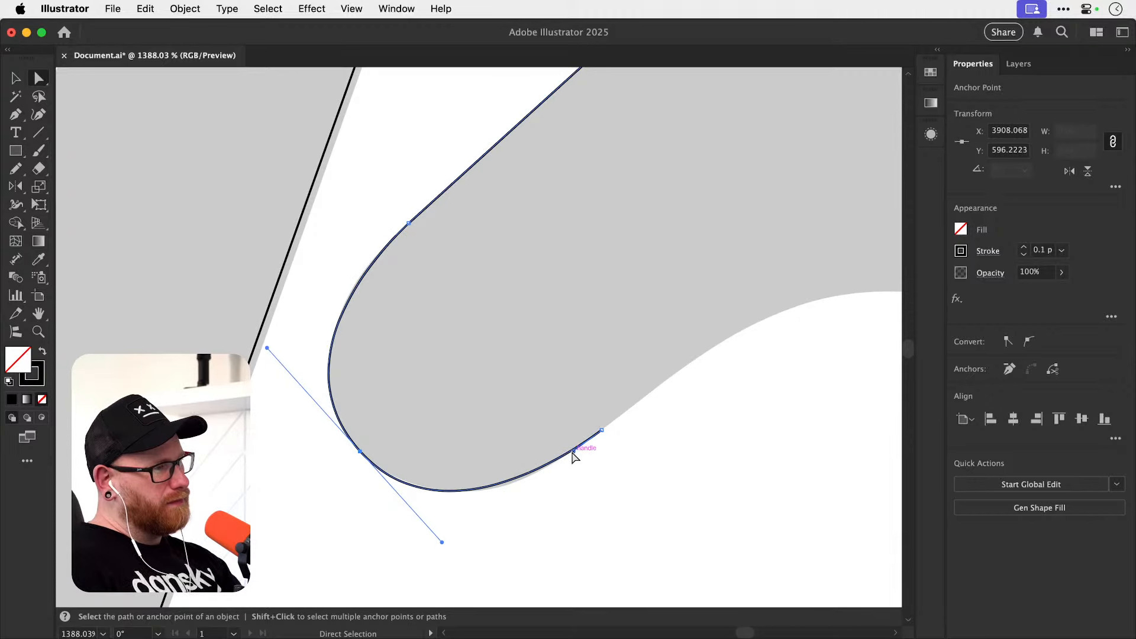
pyautogui.moveTo(573, 451); pyautogui.dragTo(552, 471)
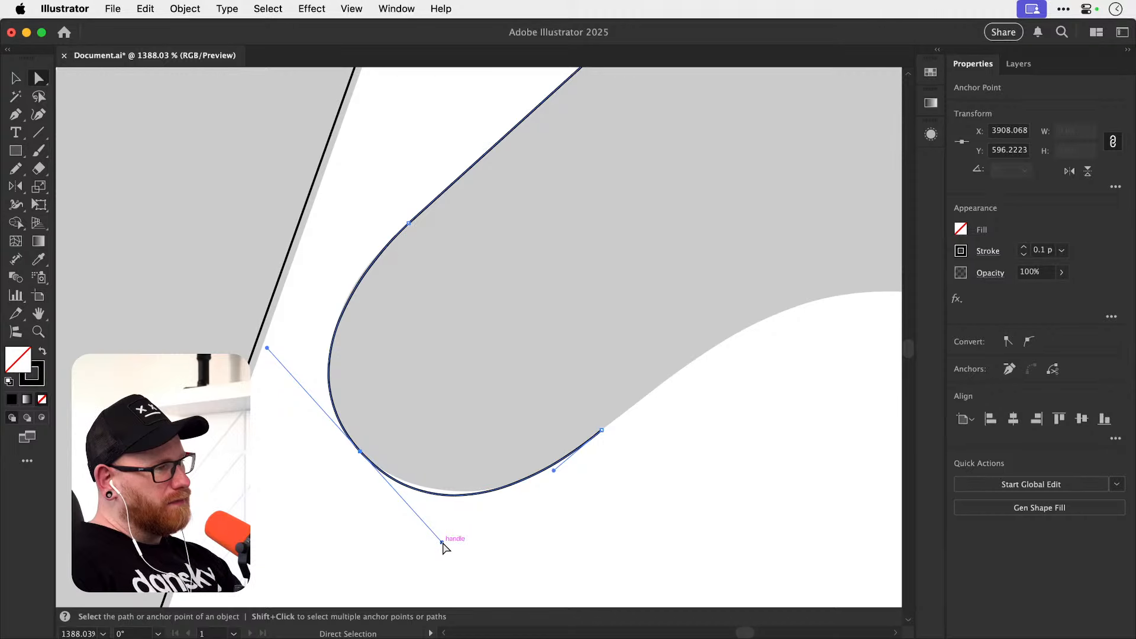
pyautogui.moveTo(442, 543); pyautogui.dragTo(435, 530)
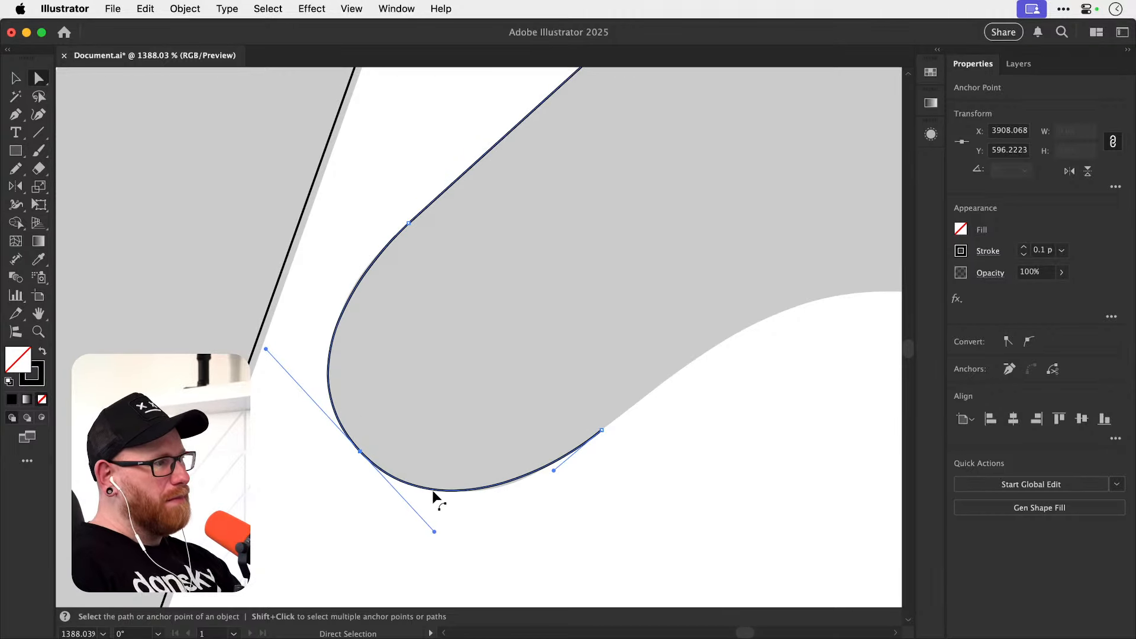
# Refine the rounded end's underside by further lengthening the lower-edge anchor's handle and shortening the handle opposite it.
pyautogui.moveTo(515, 507); pyautogui.dragTo(435, 461)
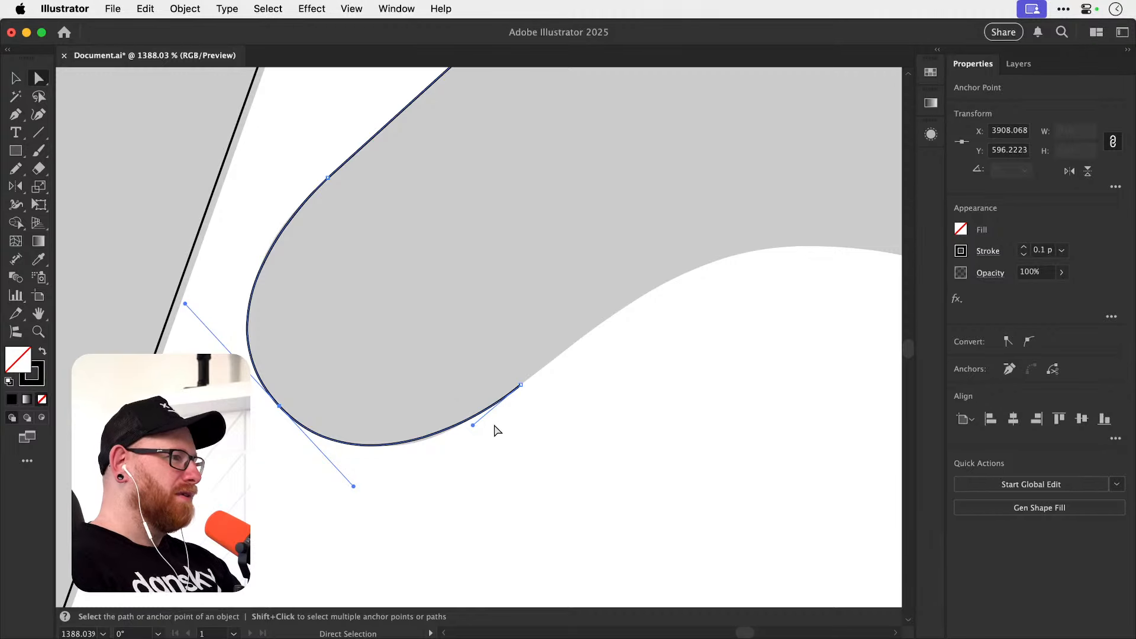
pyautogui.moveTo(473, 426)
pyautogui.mouseDown()
pyautogui.moveTo(480, 478)
pyautogui.moveTo(448, 404)
pyautogui.moveTo(467, 479)
pyautogui.moveTo(473, 424)
pyautogui.mouseUp()
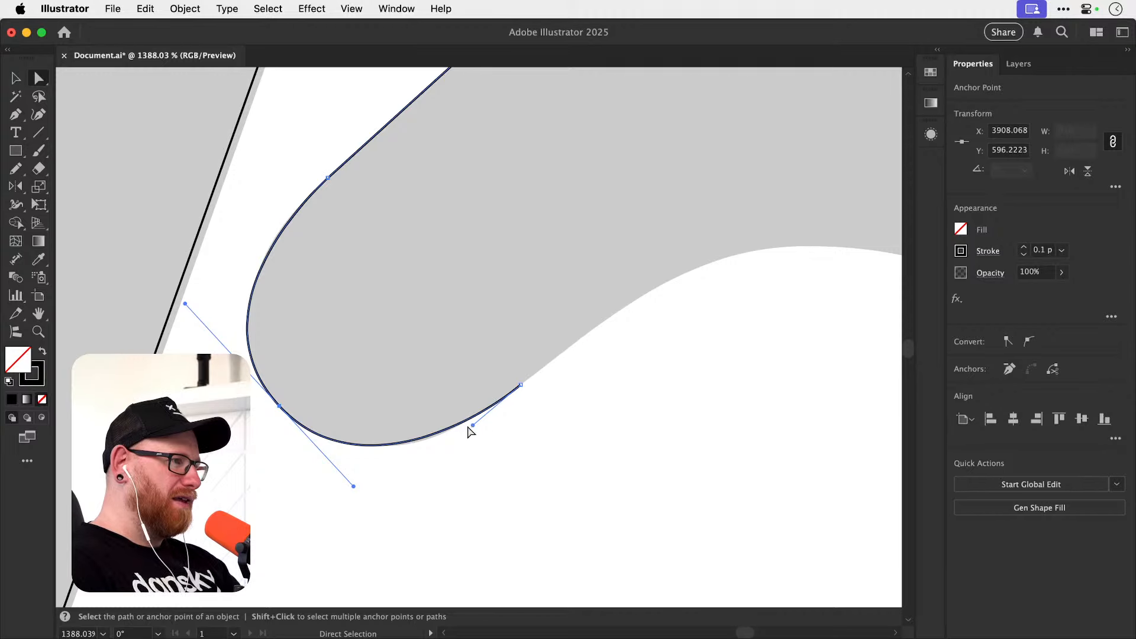
pyautogui.moveTo(473, 426); pyautogui.dragTo(465, 426)
pyautogui.moveTo(352, 485); pyautogui.dragTo(353, 486)
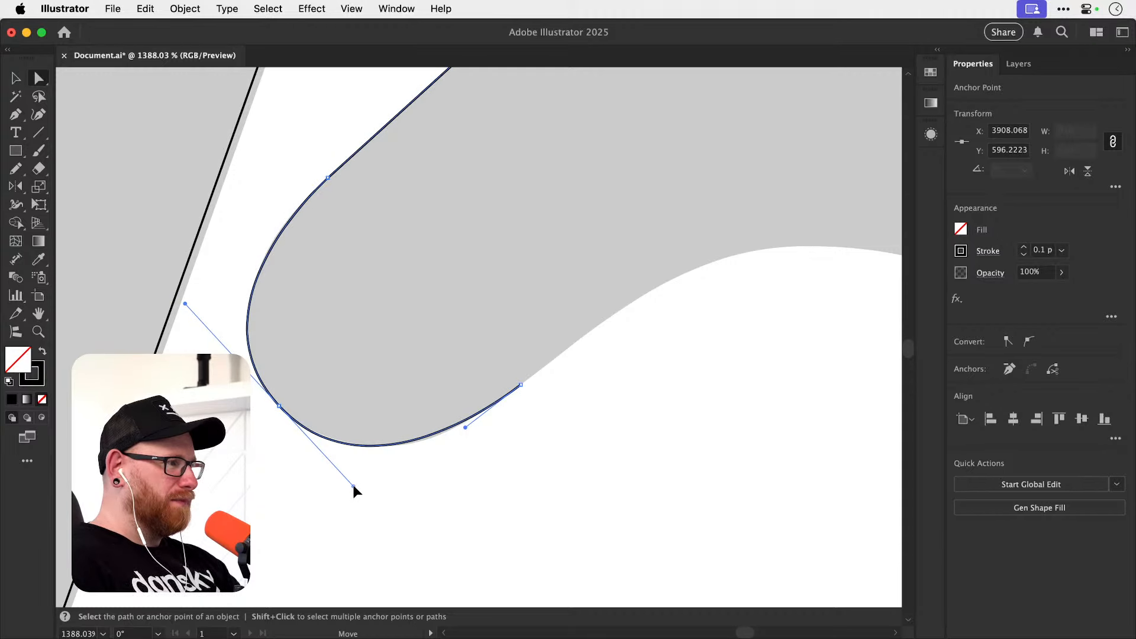
pyautogui.moveTo(464, 427); pyautogui.dragTo(456, 435)
pyautogui.moveTo(353, 486); pyautogui.dragTo(344, 480)
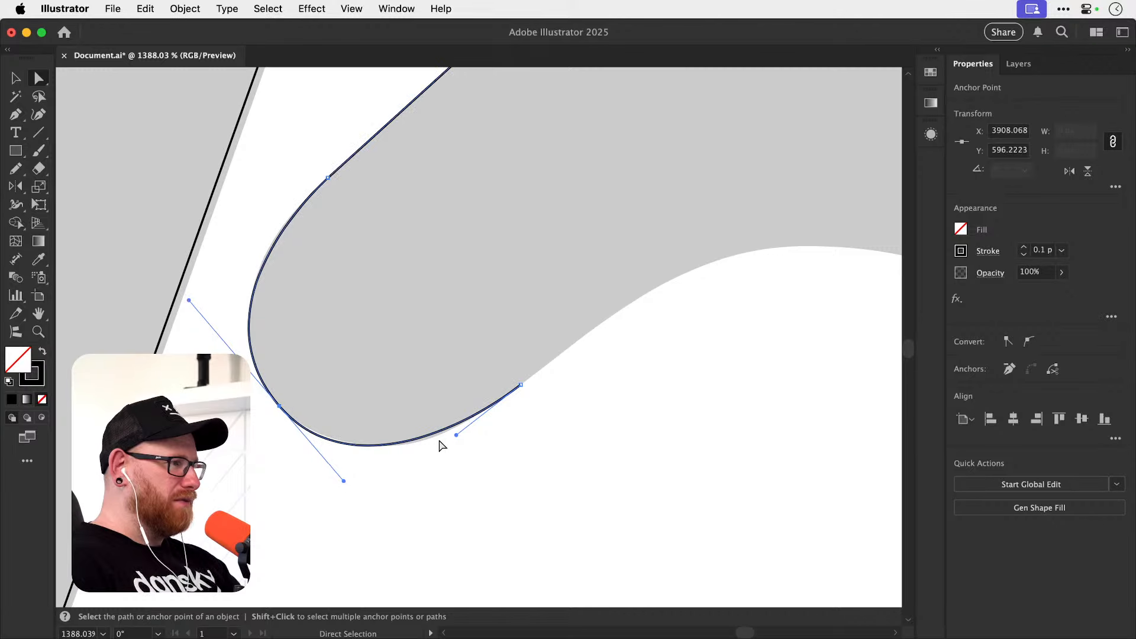
pyautogui.moveTo(456, 435); pyautogui.dragTo(452, 440)
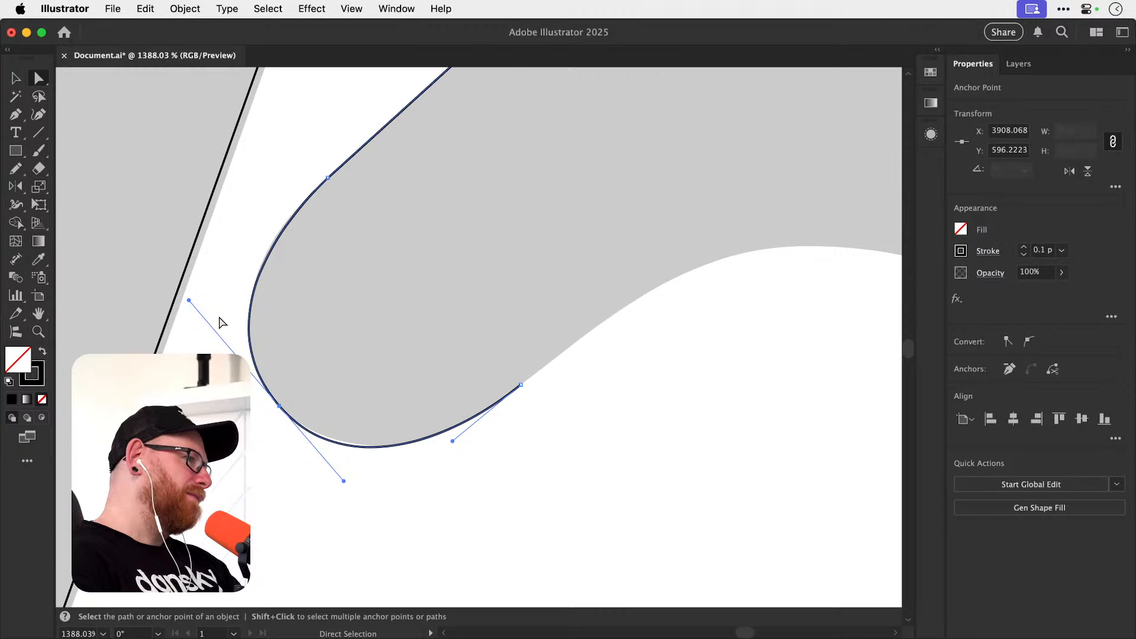
# Nudge the rounded end's middle anchor slightly up toward the stem and shorten its upper handle to match the grey edge.
pyautogui.scroll(5, 280, 382)
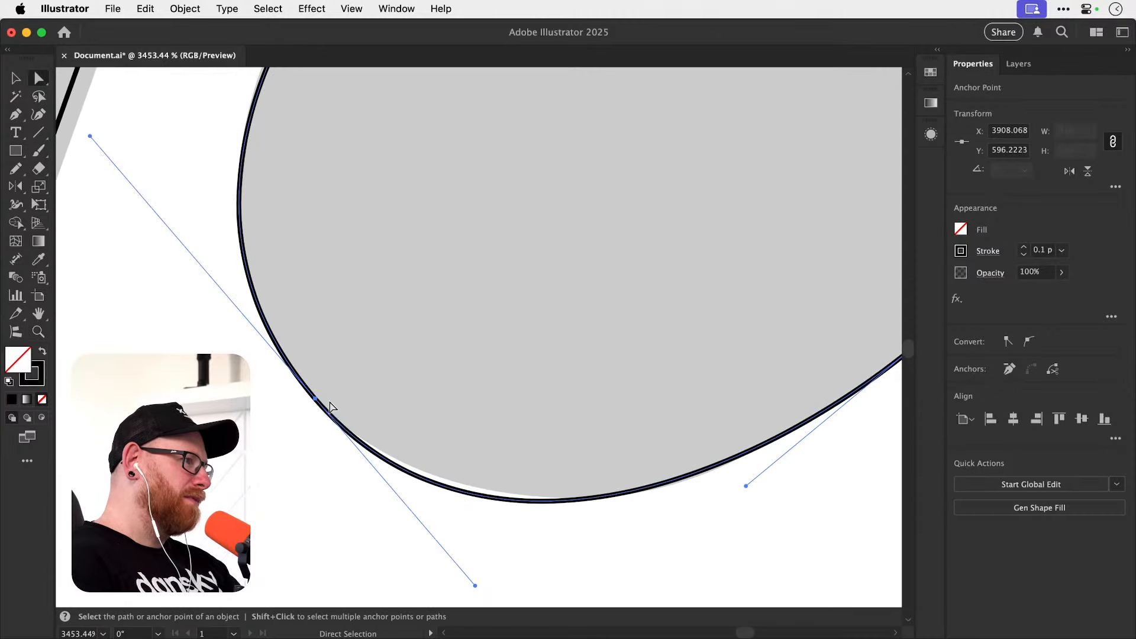
pyautogui.moveTo(316, 401)
pyautogui.mouseDown()
pyautogui.moveTo(290, 420)
pyautogui.moveTo(307, 391)
pyautogui.mouseUp()
pyautogui.scroll(3, 406, 350)
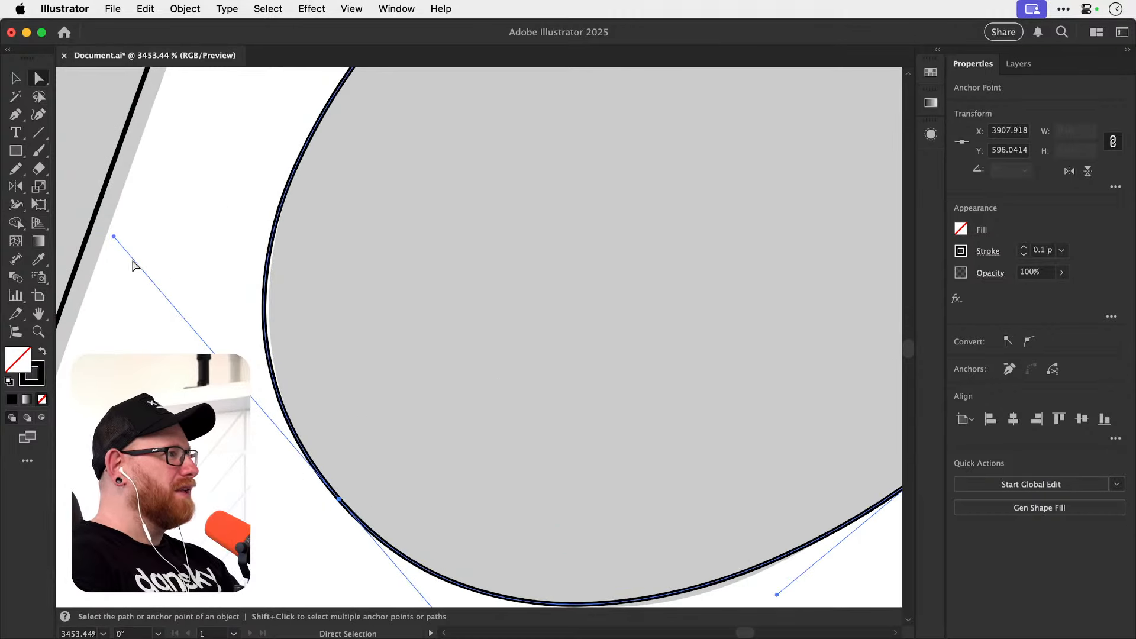
pyautogui.moveTo(114, 237); pyautogui.dragTo(119, 243)
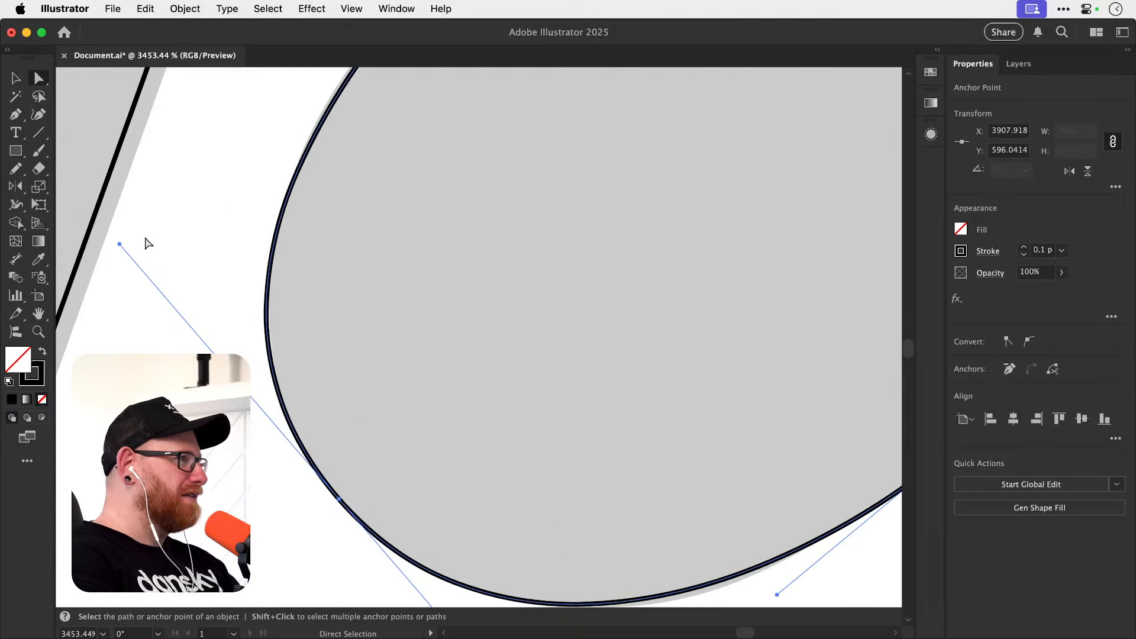
# Pull a handle out of the rounded end's upper anchor along the stroke direction with the Anchor Point tool to fit the grey edge.
pyautogui.moveTo(357, 214); pyautogui.dragTo(469, 152)
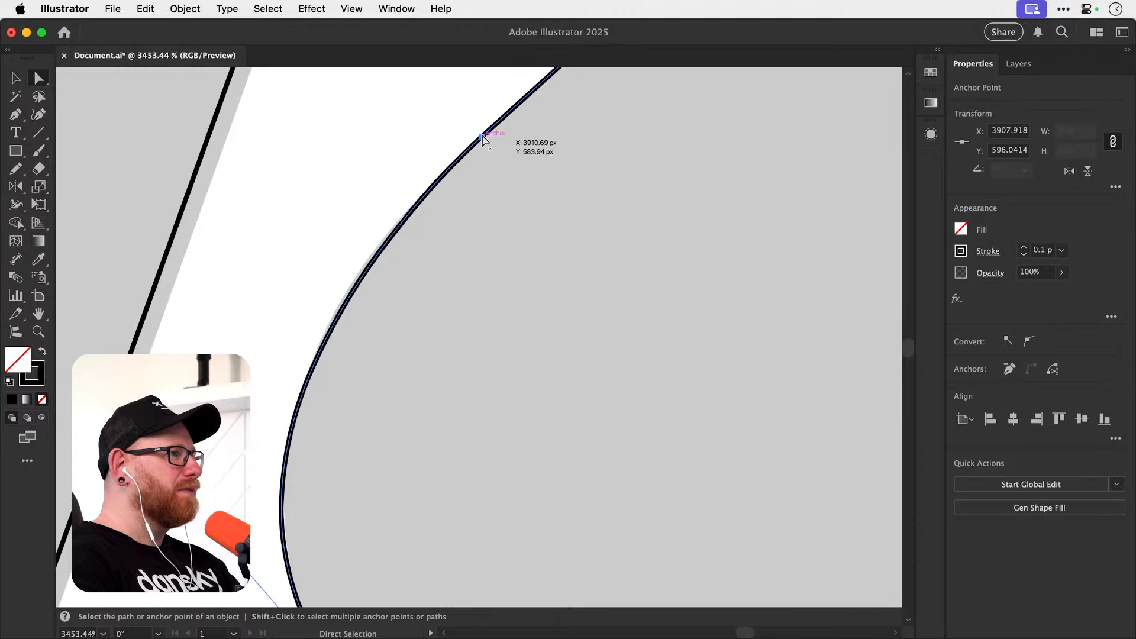
pyautogui.click(482, 135)
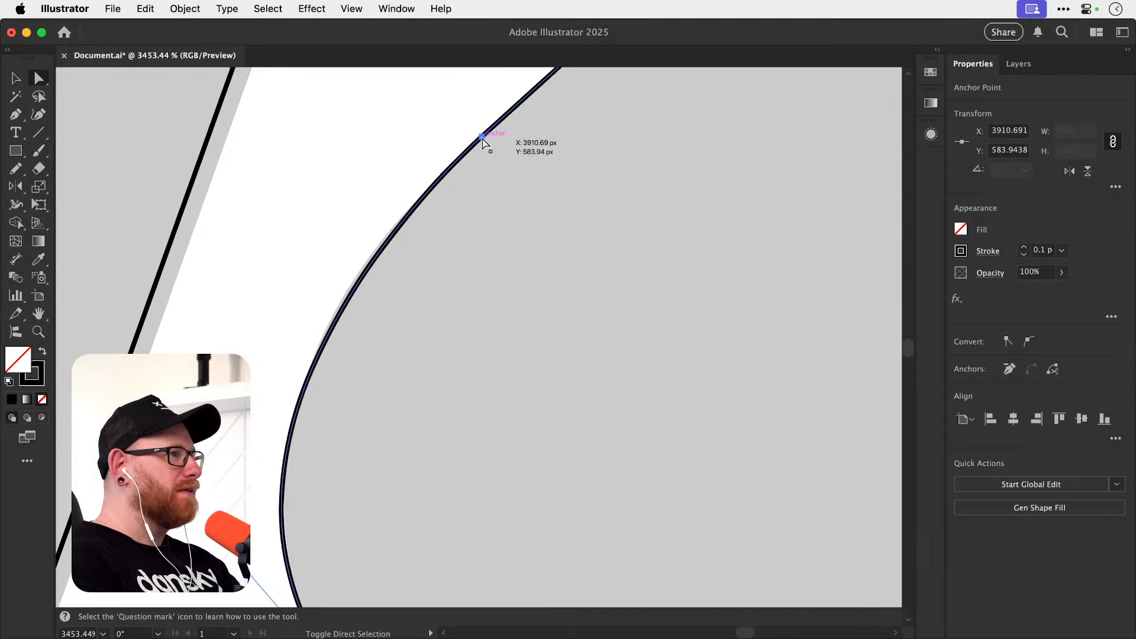
pyautogui.hotkey('shift', 'c')
pyautogui.moveTo(482, 136); pyautogui.dragTo(454, 164)
pyautogui.press('a')
# Lengthen the lower-edge anchor's handle and the facing handle of the rounded end's middle anchor slightly so the underside fits the grey shape.
pyautogui.moveTo(406, 221); pyautogui.dragTo(147, 288)
pyautogui.moveTo(481, 403); pyautogui.dragTo(416, 317)
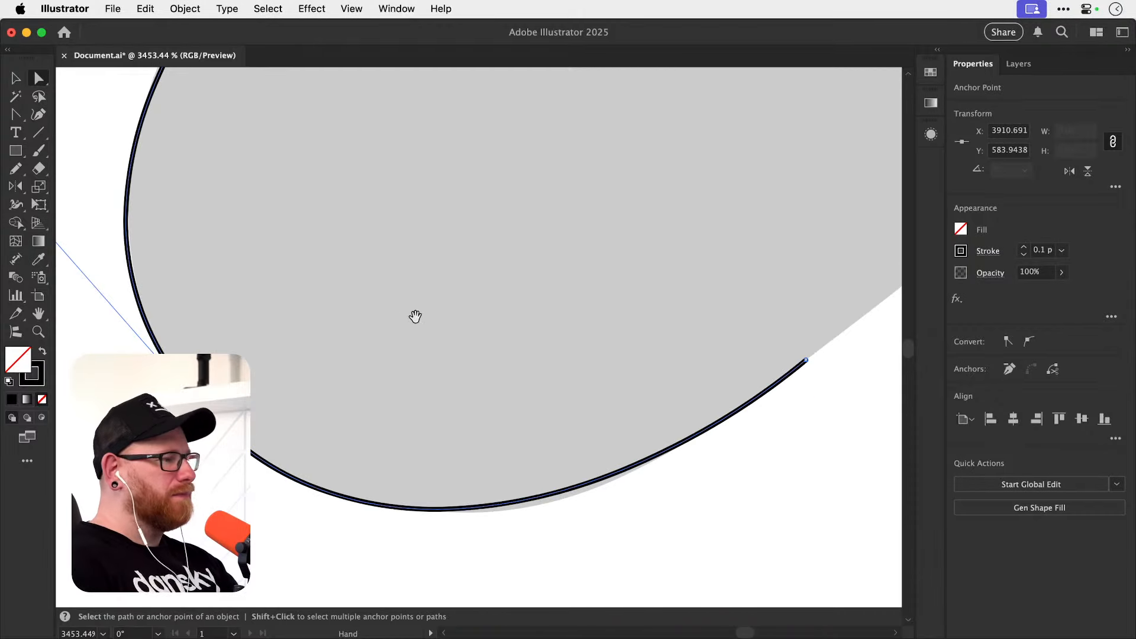
pyautogui.hscroll(1, 686, 421)
pyautogui.click(668, 442)
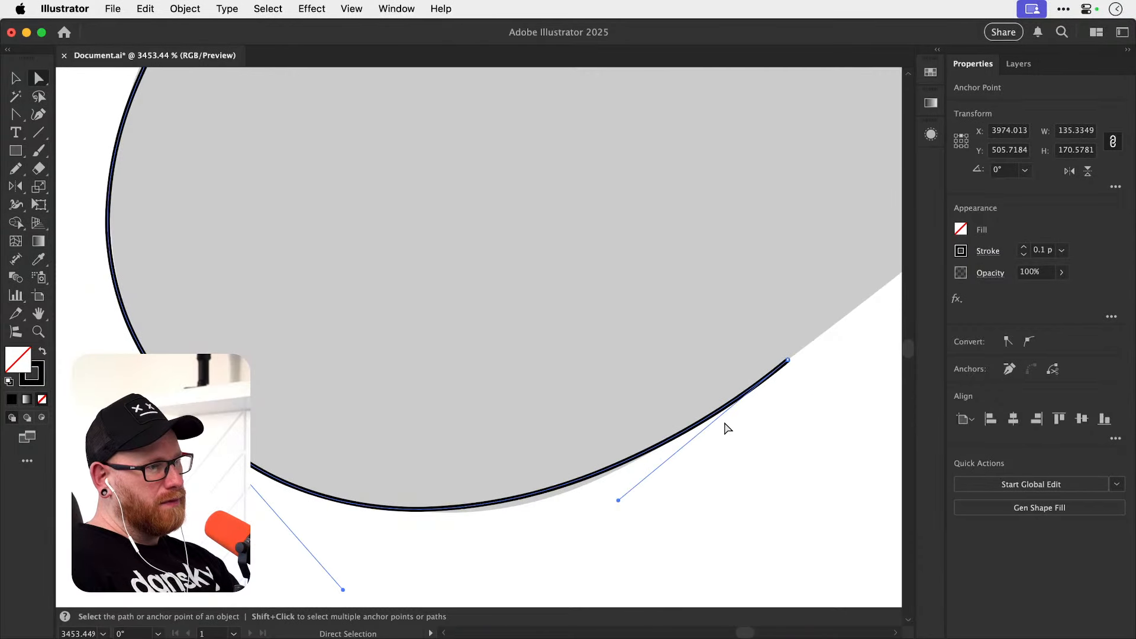
pyautogui.moveTo(619, 501); pyautogui.dragTo(602, 505)
pyautogui.scroll(-2, 379, 562)
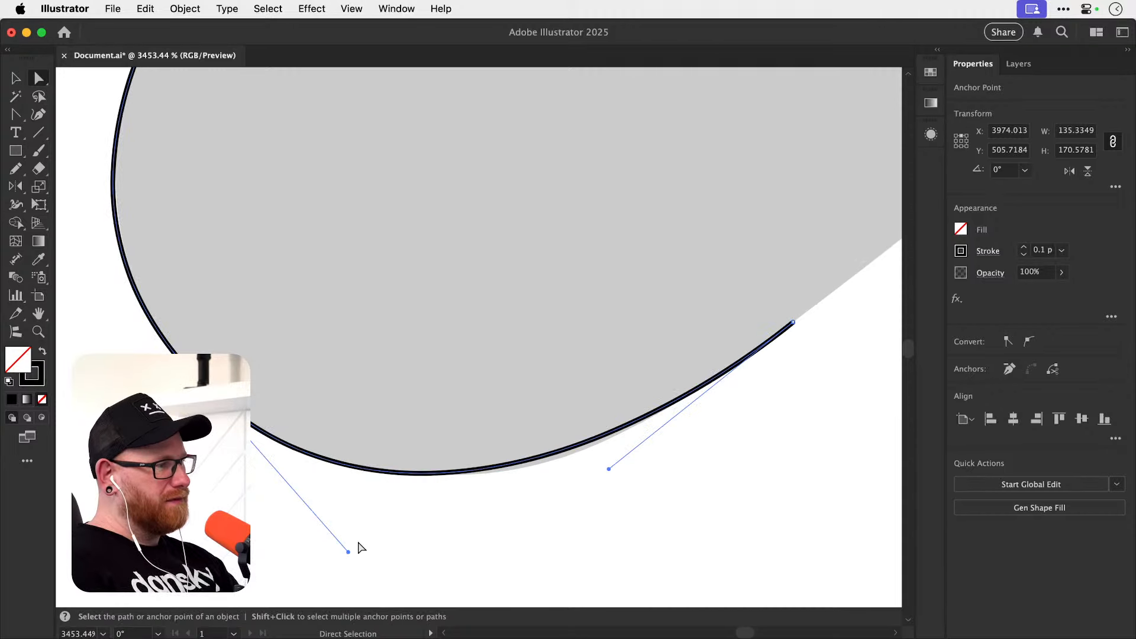
pyautogui.moveTo(348, 554); pyautogui.dragTo(359, 561)
pyautogui.click(543, 475)
# Continue the path with the Pen tool from the rounded end's lower-edge endpoint, adding a straight segment about 5 px long toward the inner arch.
pyautogui.scroll(-6, 616, 417)
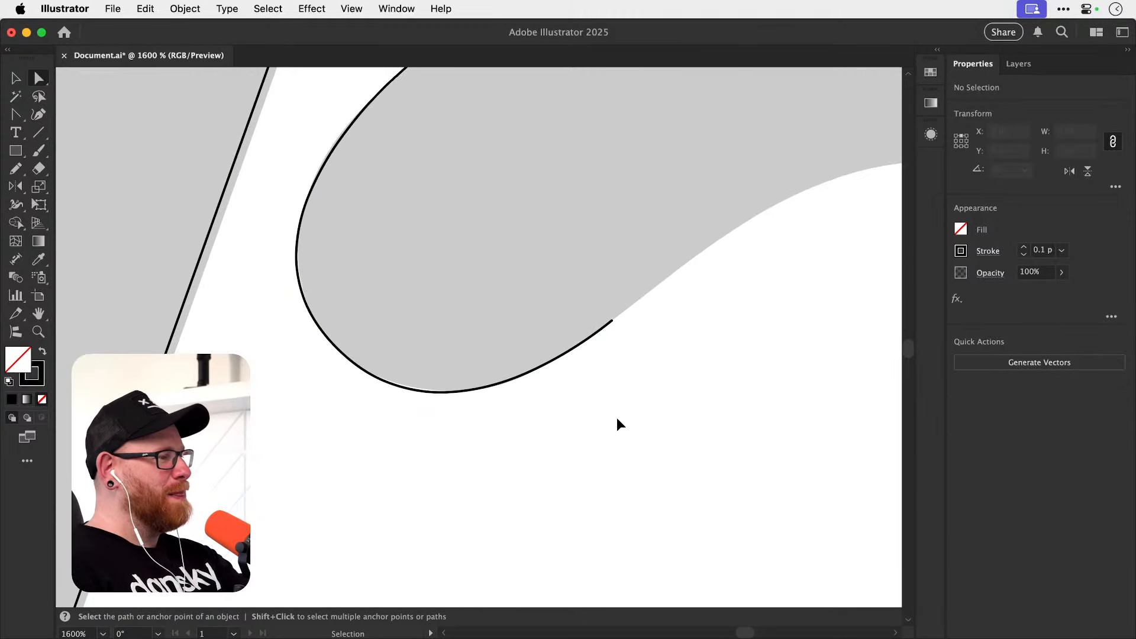
pyautogui.moveTo(652, 343); pyautogui.dragTo(472, 431)
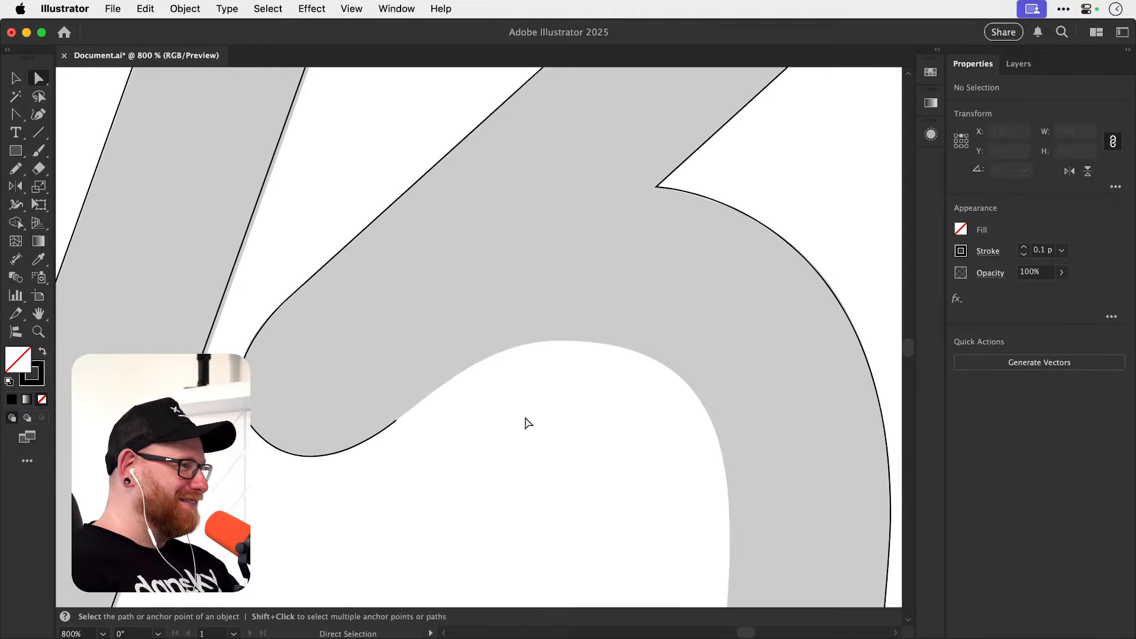
pyautogui.press('p')
pyautogui.moveTo(562, 431); pyautogui.dragTo(493, 373)
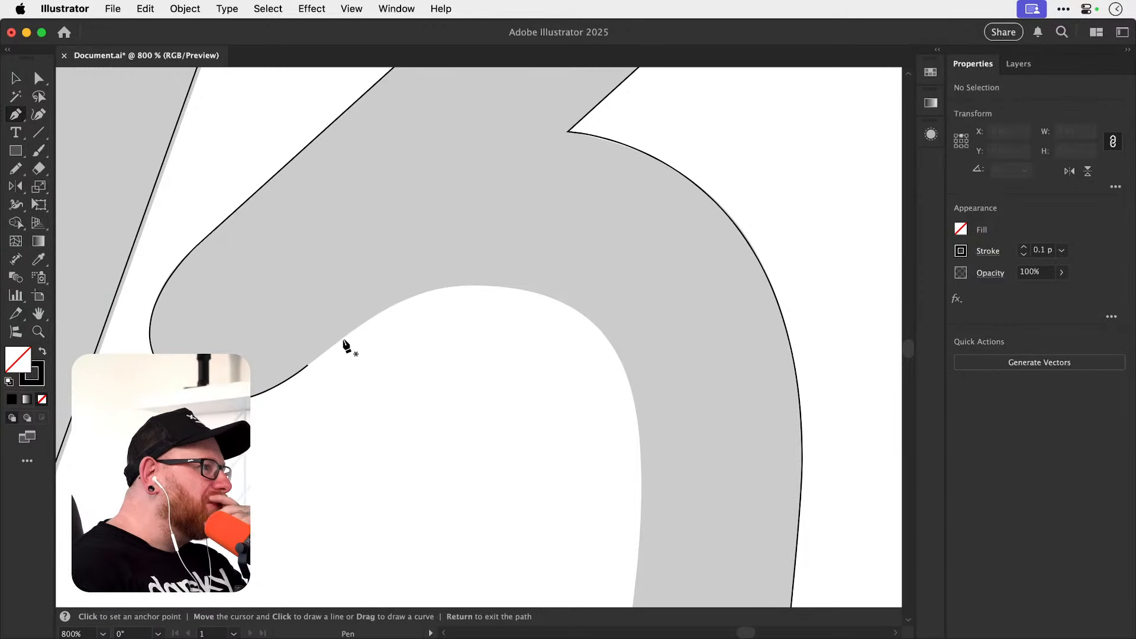
pyautogui.moveTo(308, 364); pyautogui.dragTo(350, 336)
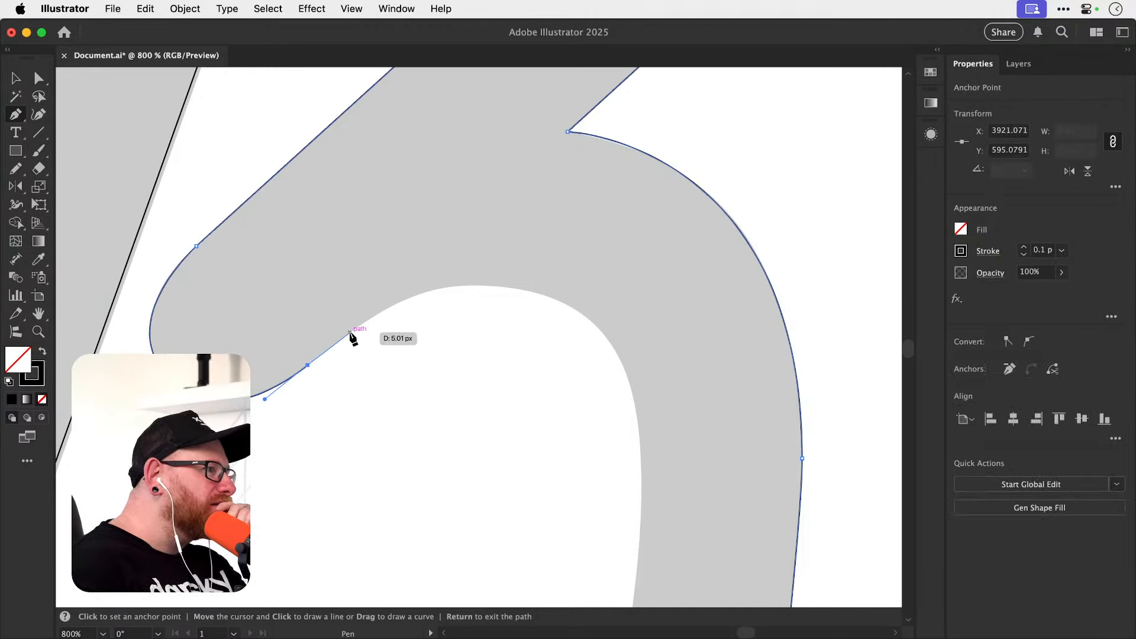
pyautogui.click(348, 335)
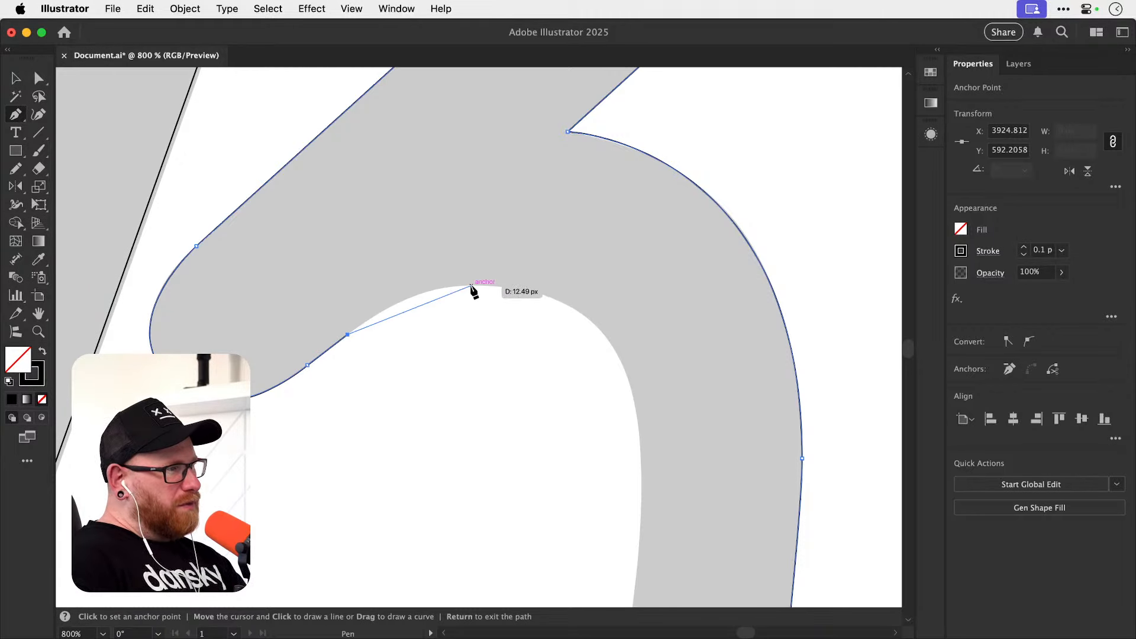
# Draw the k's inner arch with a smooth horizontal anchor at its crest and a smooth vertical one on the leg, and end the path.
pyautogui.moveTo(483, 286); pyautogui.dragTo(565, 293)
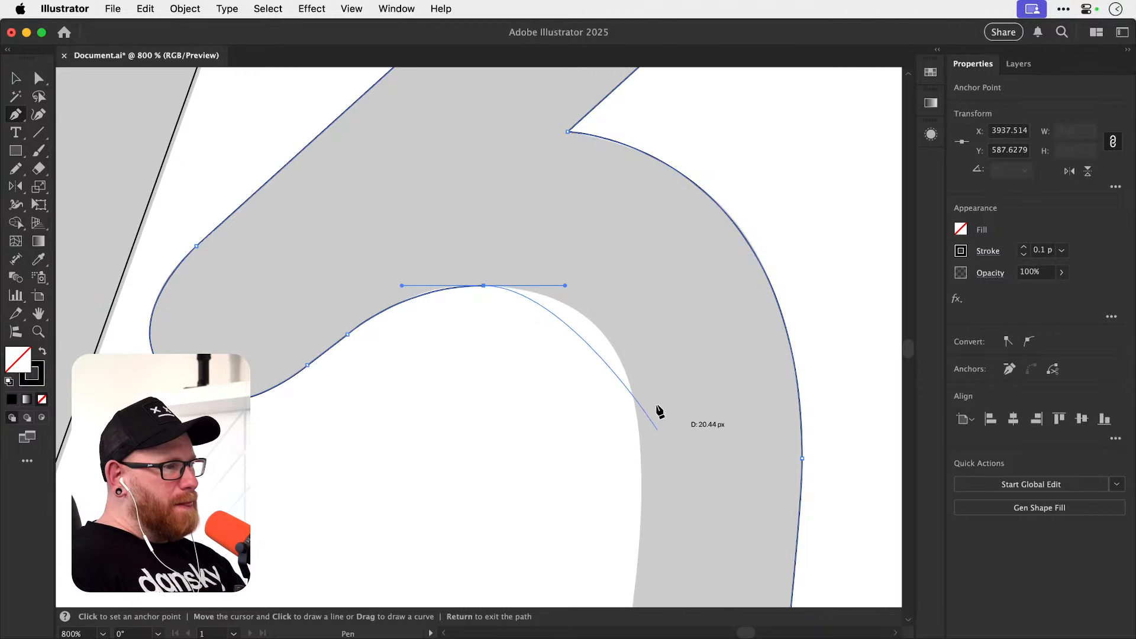
pyautogui.moveTo(600, 398); pyautogui.dragTo(511, 344)
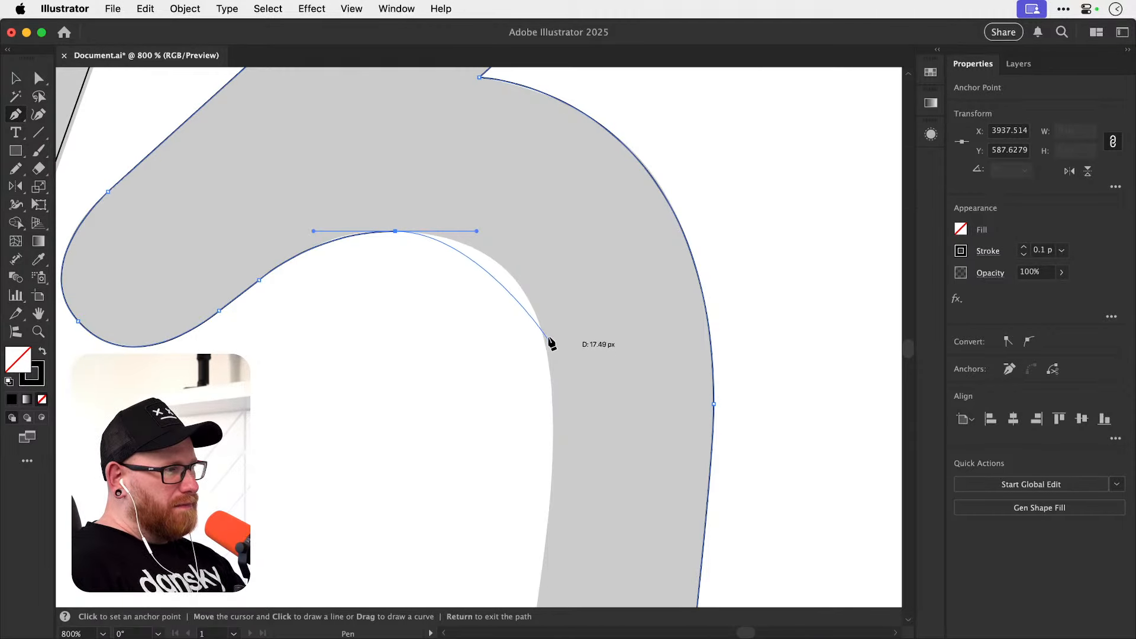
pyautogui.moveTo(552, 401); pyautogui.dragTo(545, 523)
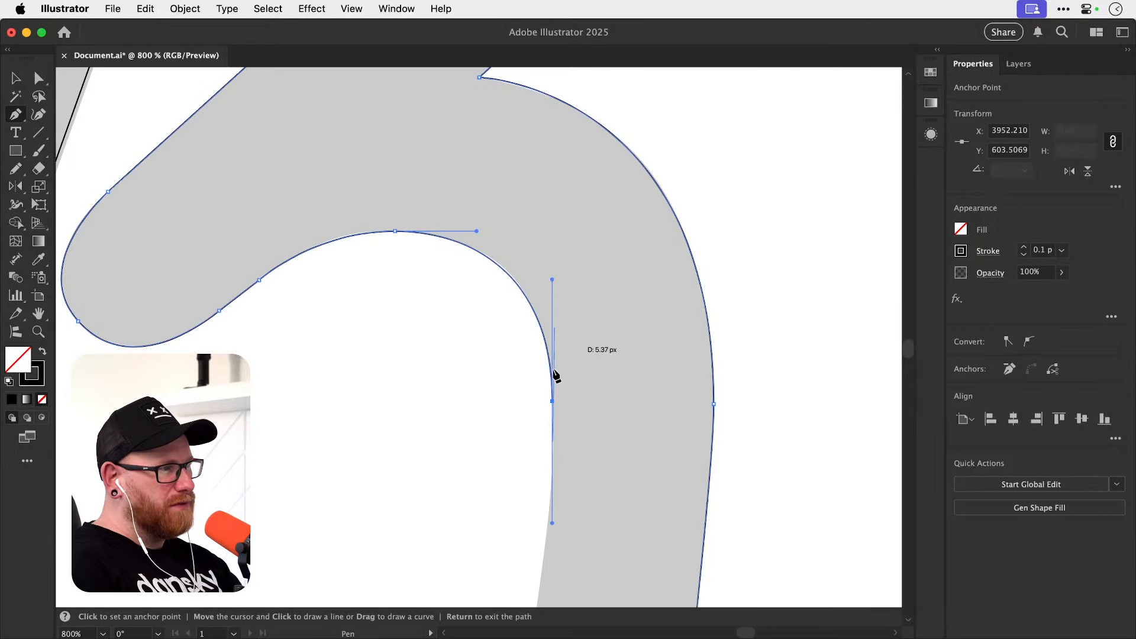
pyautogui.press('Return')
# Move the inner arch's open endpoint further down the leg and tilt its lengthened upper handle to follow the leg's slant.
pyautogui.moveTo(588, 508); pyautogui.dragTo(573, 284)
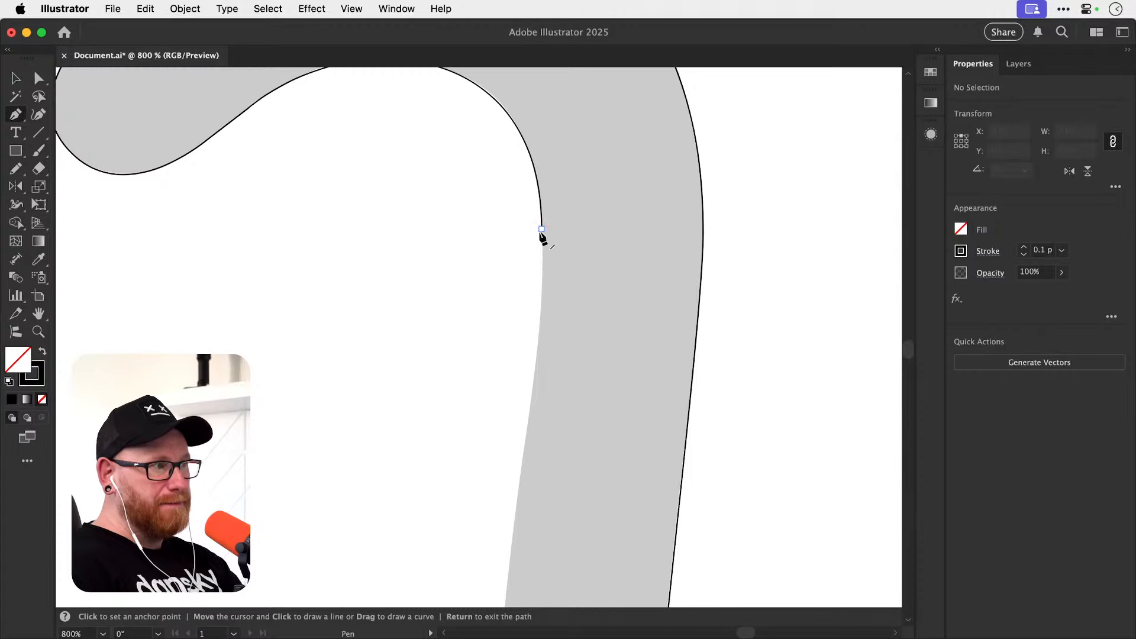
pyautogui.scroll(-3, 565, 342)
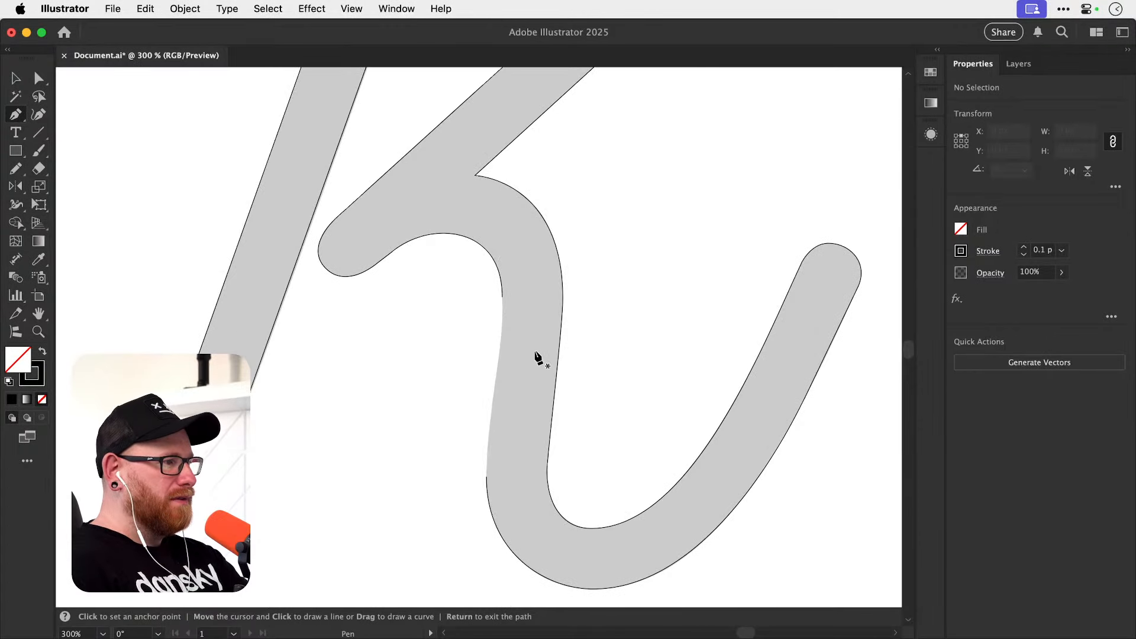
pyautogui.press('z')
pyautogui.moveTo(488, 358); pyautogui.dragTo(563, 385)
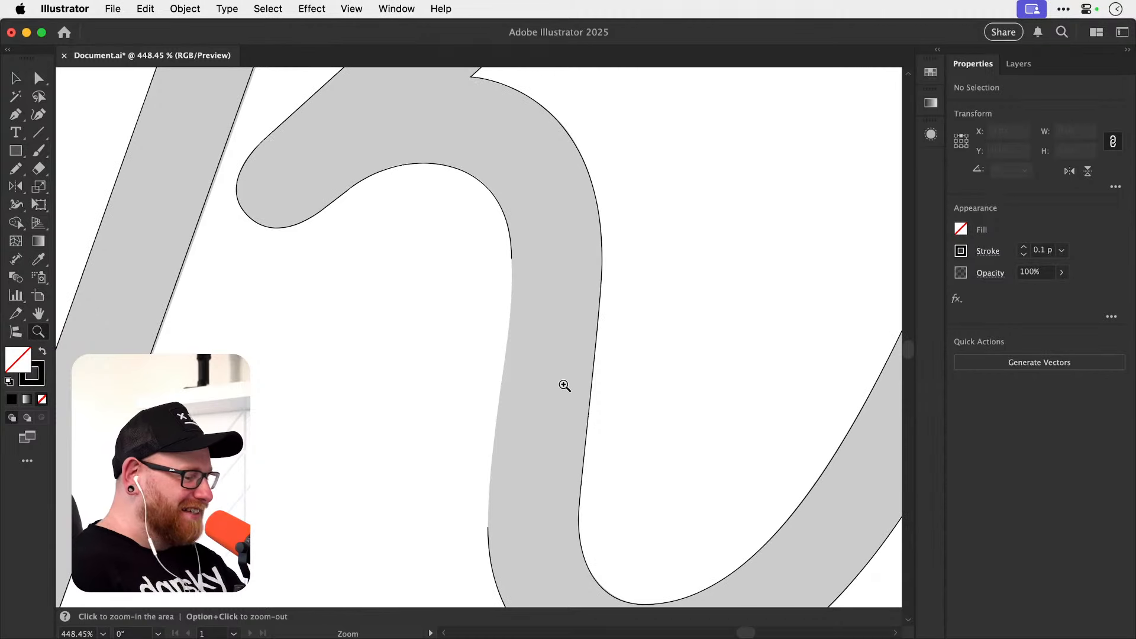
pyautogui.press('p')
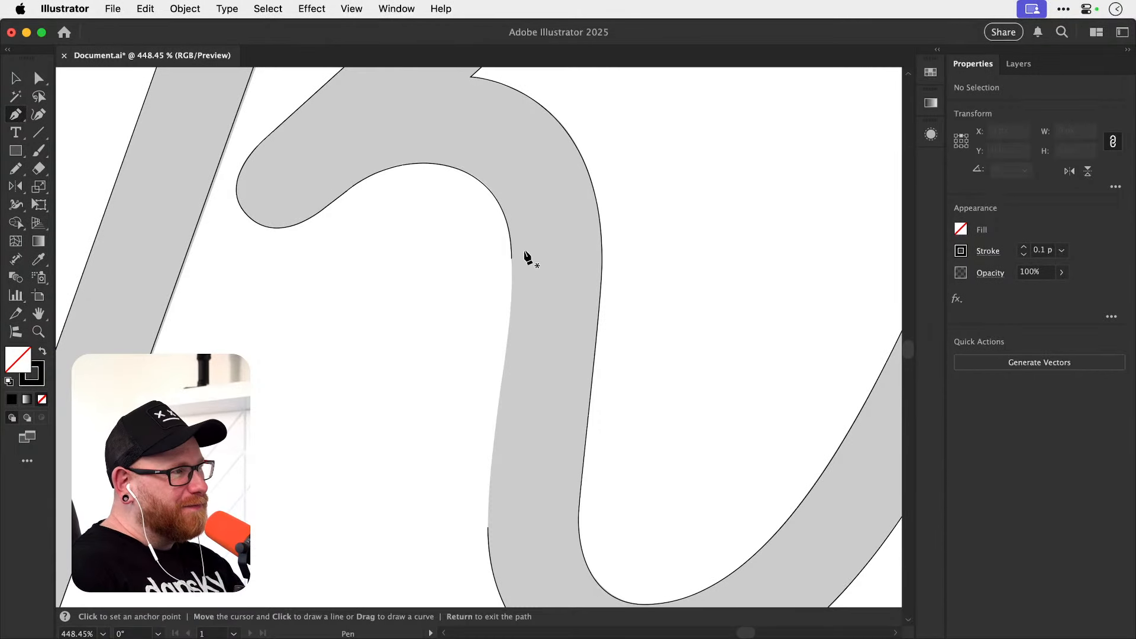
pyautogui.press('a')
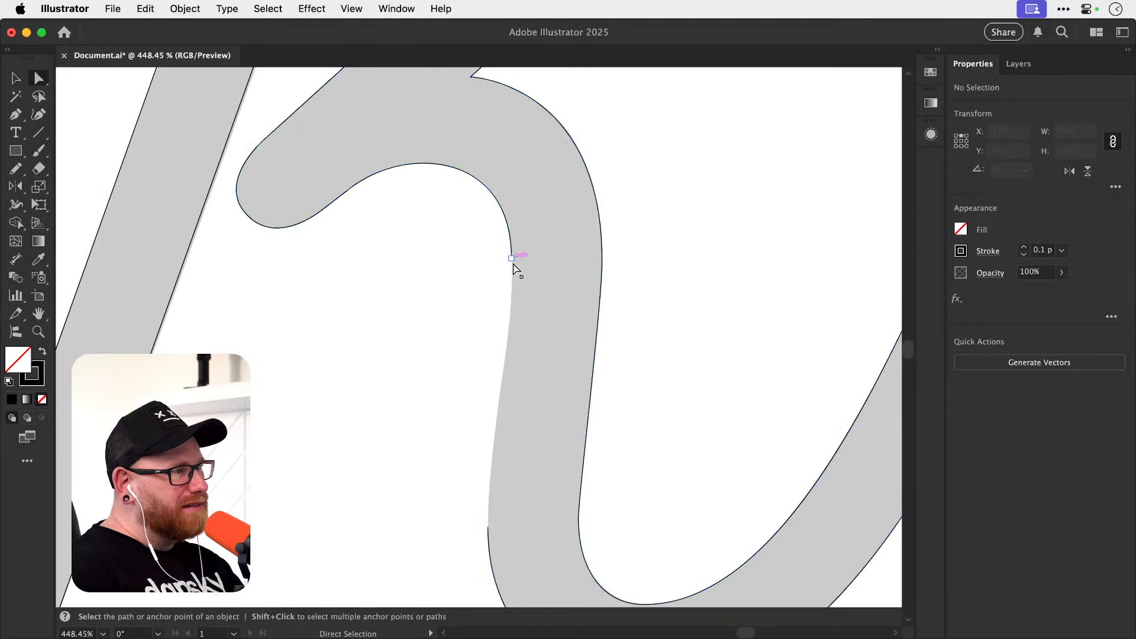
pyautogui.moveTo(514, 266); pyautogui.dragTo(512, 301)
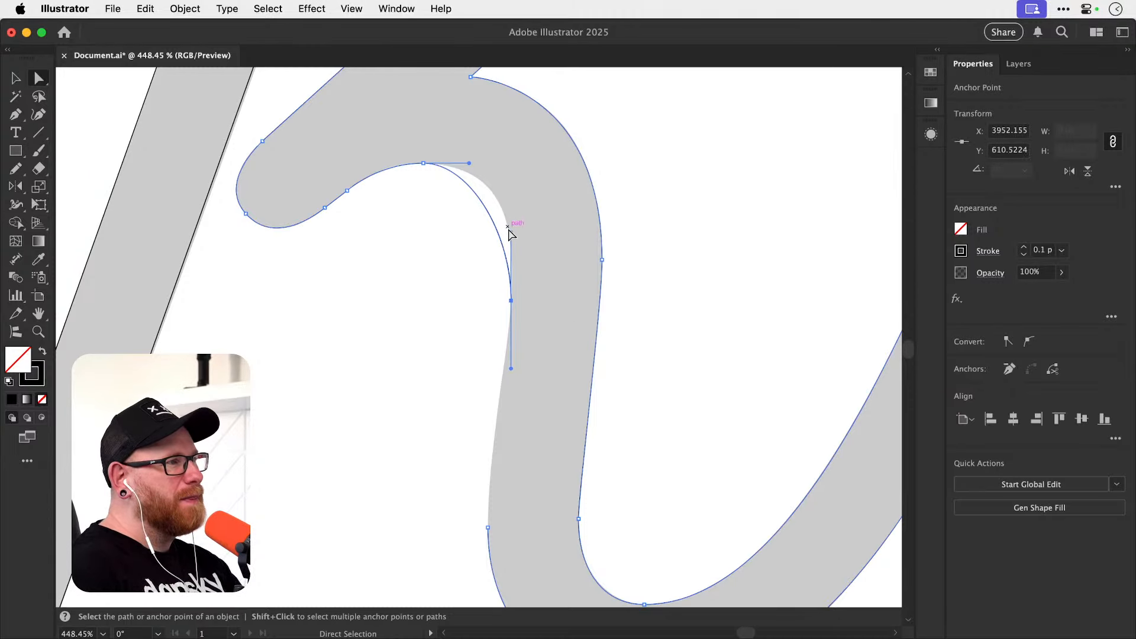
pyautogui.moveTo(511, 232); pyautogui.dragTo(522, 204)
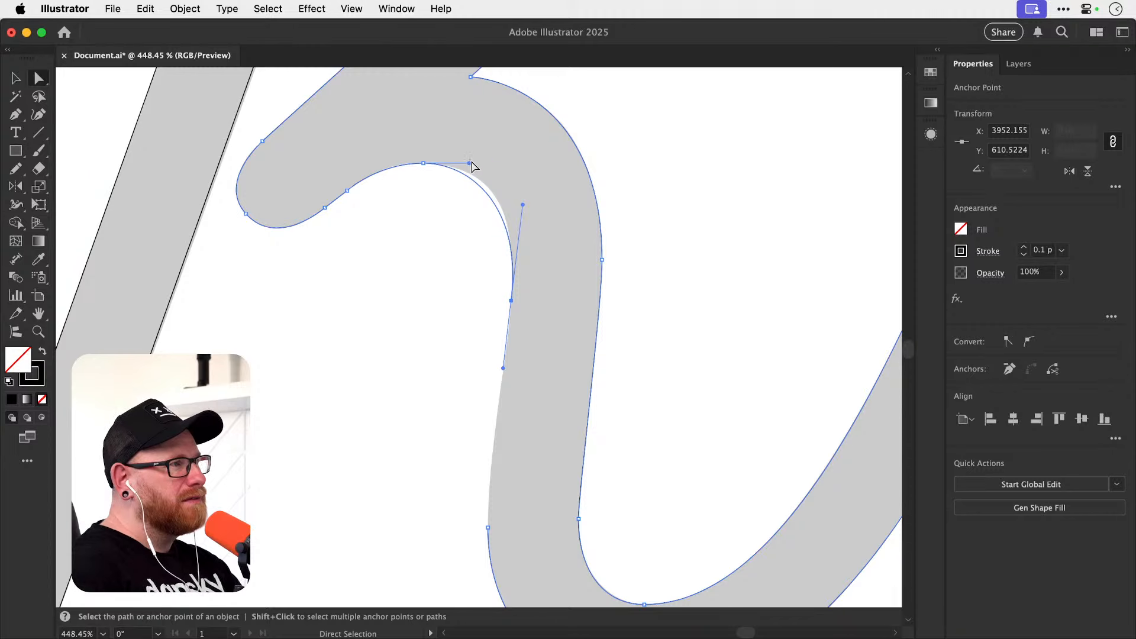
# Lengthen the arch crest anchor's leg-side handle horizontally so the inner curve follows the grey shape, and deselect the path.
pyautogui.moveTo(456, 187); pyautogui.dragTo(453, 189)
pyautogui.click(423, 163)
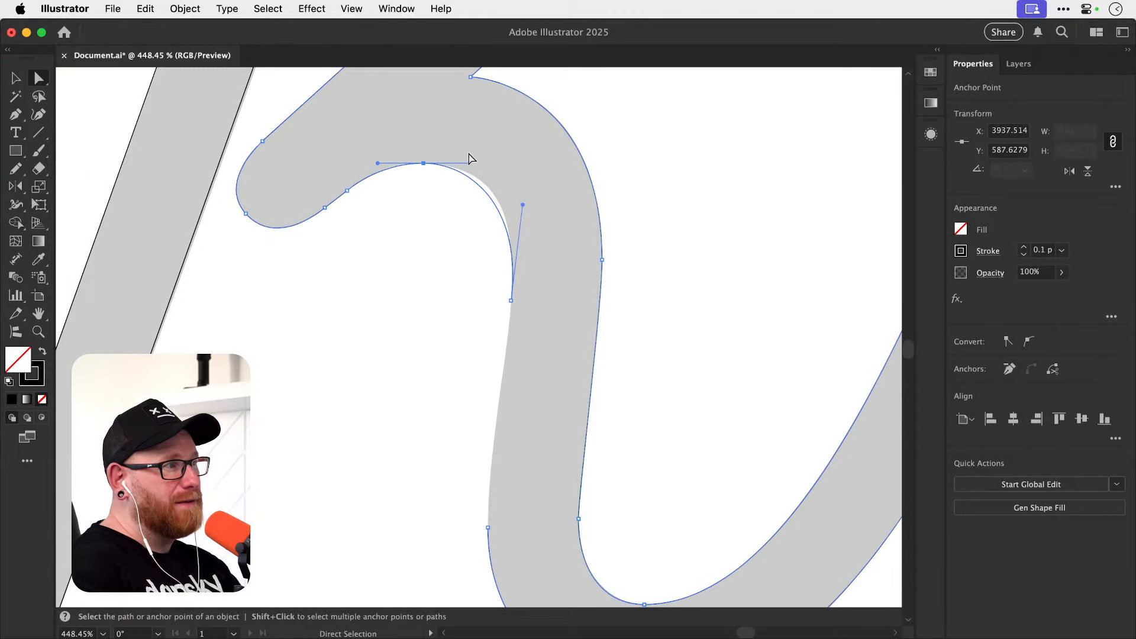
pyautogui.moveTo(469, 163); pyautogui.dragTo(485, 166)
pyautogui.click(532, 323)
pyautogui.press('space')
pyautogui.moveTo(466, 398); pyautogui.dragTo(467, 380)
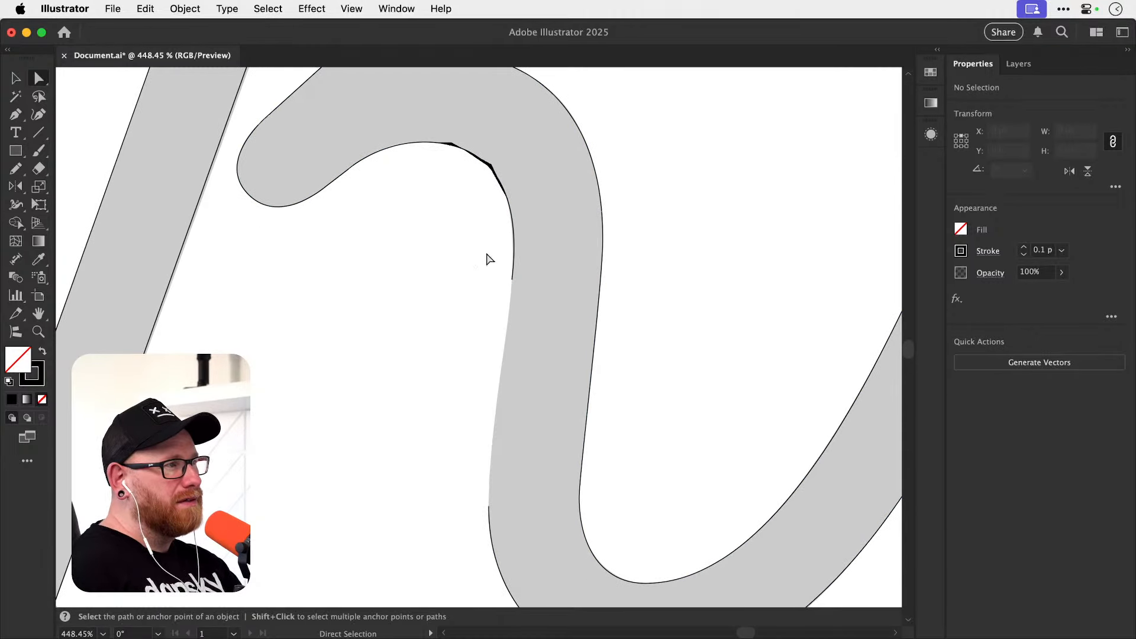
# Try extending the arch crest anchor's leg-side handle slightly further, and undo that change.
pyautogui.press('z')
pyautogui.moveTo(480, 155); pyautogui.dragTo(570, 188)
pyautogui.keyDown('super'); pyautogui.click(493, 188); pyautogui.keyUp('super')
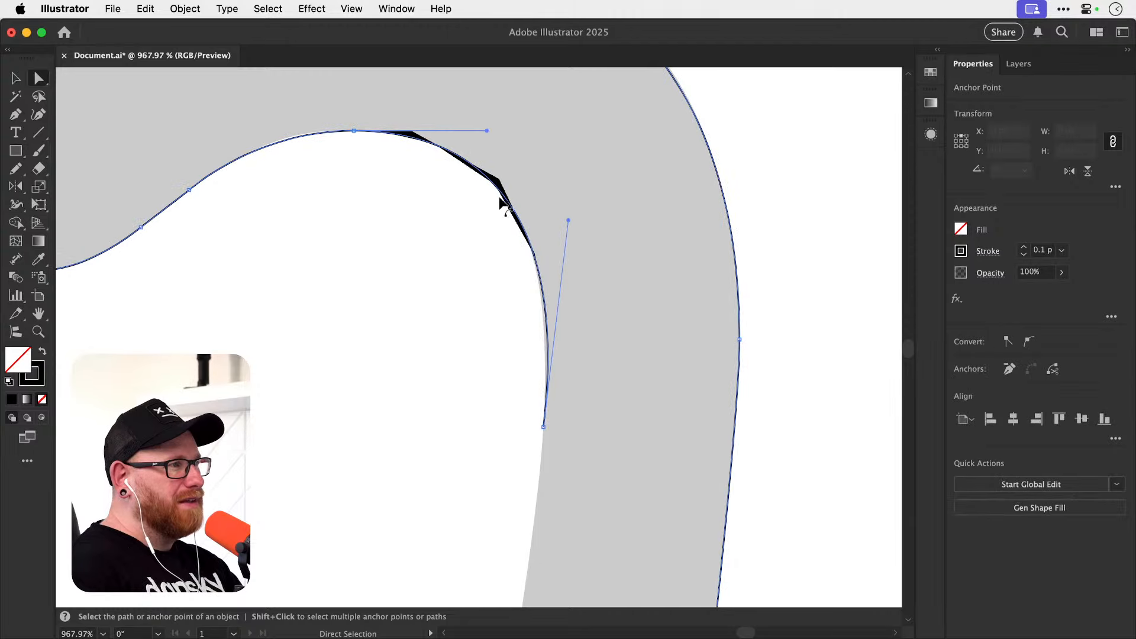
pyautogui.moveTo(491, 190); pyautogui.dragTo(558, 230)
pyautogui.press('a')
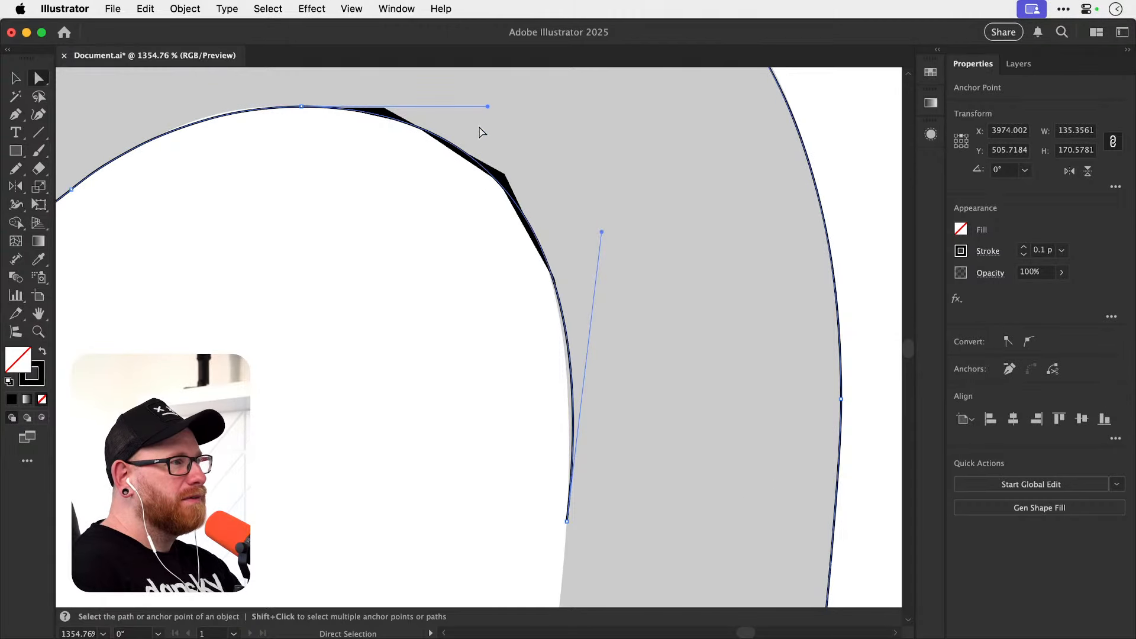
pyautogui.moveTo(488, 106); pyautogui.dragTo(497, 104)
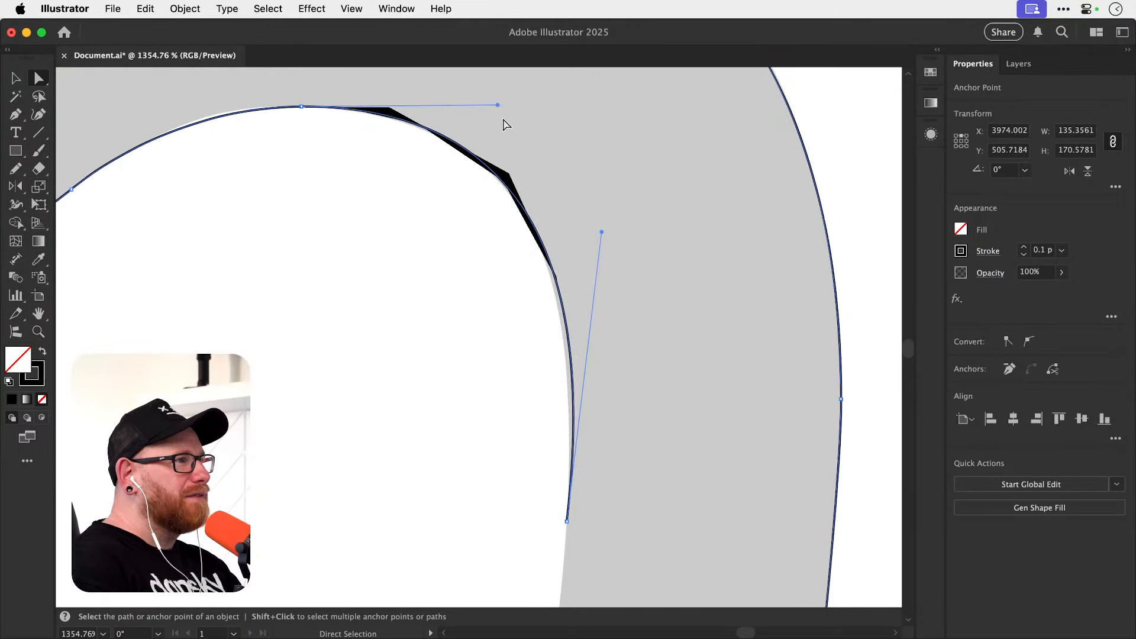
pyautogui.press('super+z')
# Move the other open endpoint, on the outer edge of the k's lower bend, up along the leg to where the edge straightens.
pyautogui.press('space')
pyautogui.moveTo(463, 465); pyautogui.dragTo(433, 295)
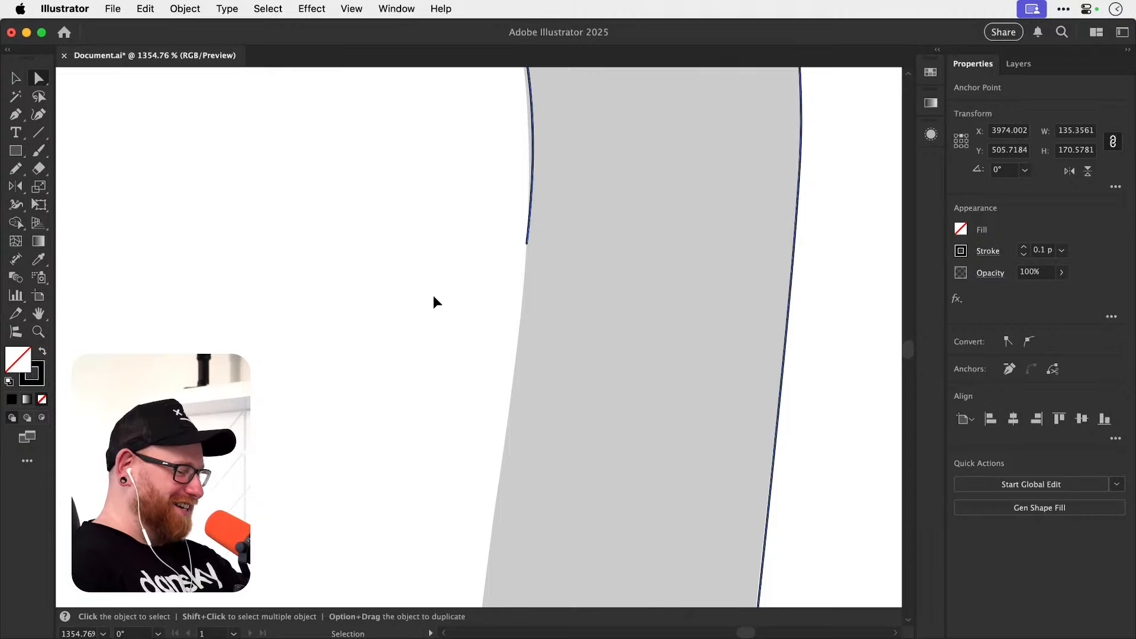
pyautogui.press('super+minus')
pyautogui.press('super+minus')
pyautogui.press('super+minus')
pyautogui.press('space')
pyautogui.moveTo(516, 486); pyautogui.dragTo(473, 331)
pyautogui.moveTo(499, 436); pyautogui.dragTo(484, 351)
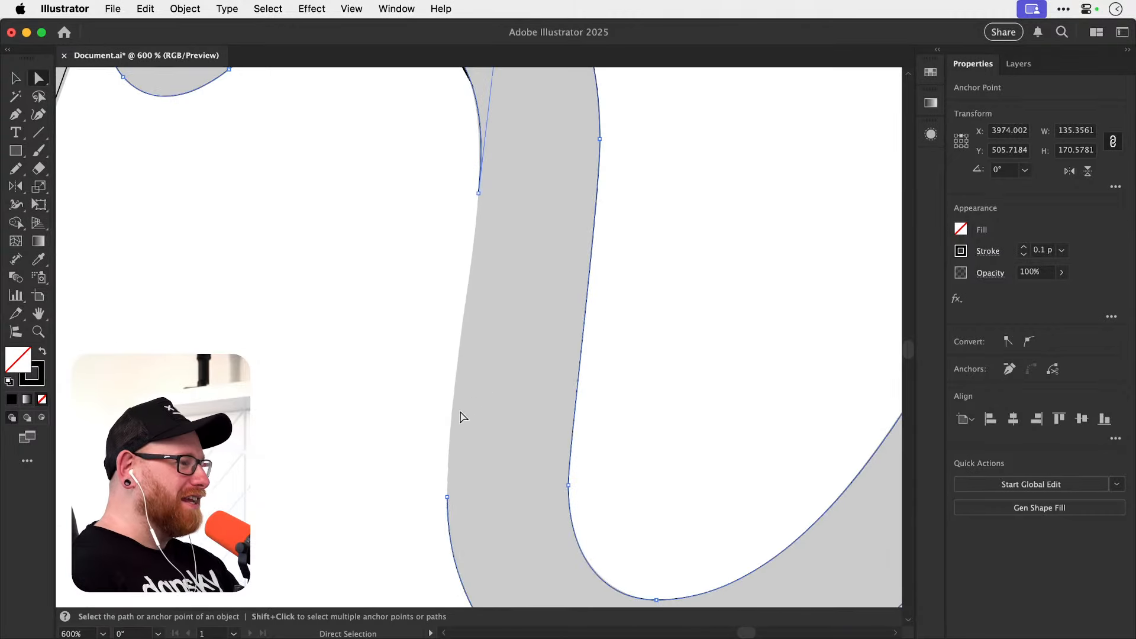
pyautogui.press('space')
pyautogui.moveTo(446, 487); pyautogui.dragTo(545, 432)
pyautogui.press('super+space')
pyautogui.click(423, 410)
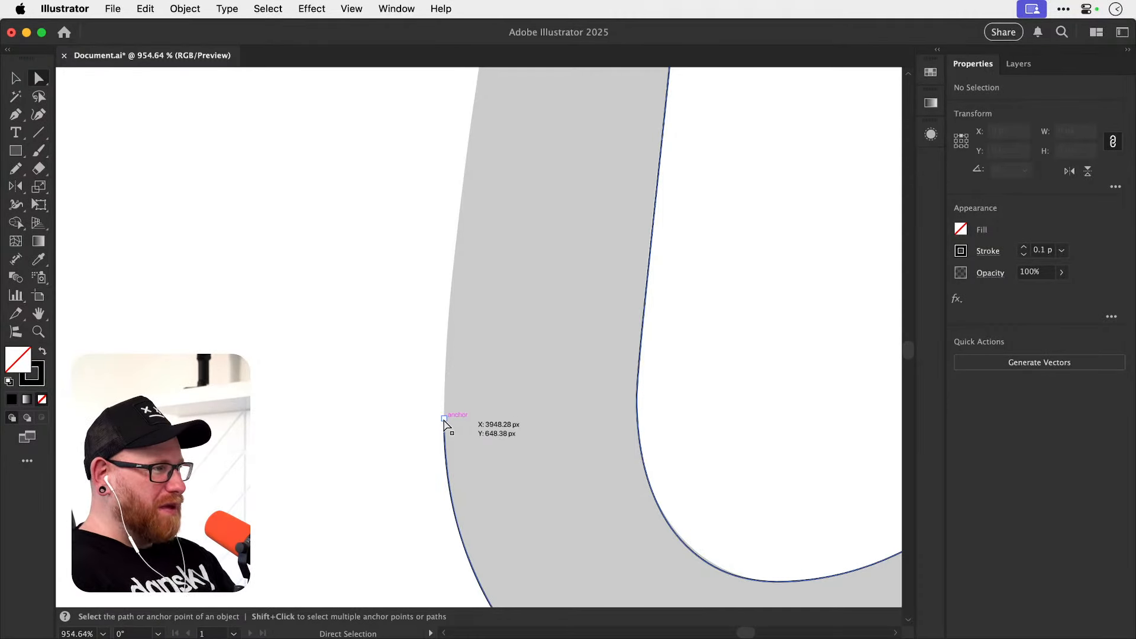
pyautogui.moveTo(444, 421); pyautogui.dragTo(448, 337)
pyautogui.moveTo(449, 309); pyautogui.dragTo(449, 315)
# Tilt the moved lower endpoint's handles to line up with the slanted edge of the leg, and deselect the path.
pyautogui.press('space')
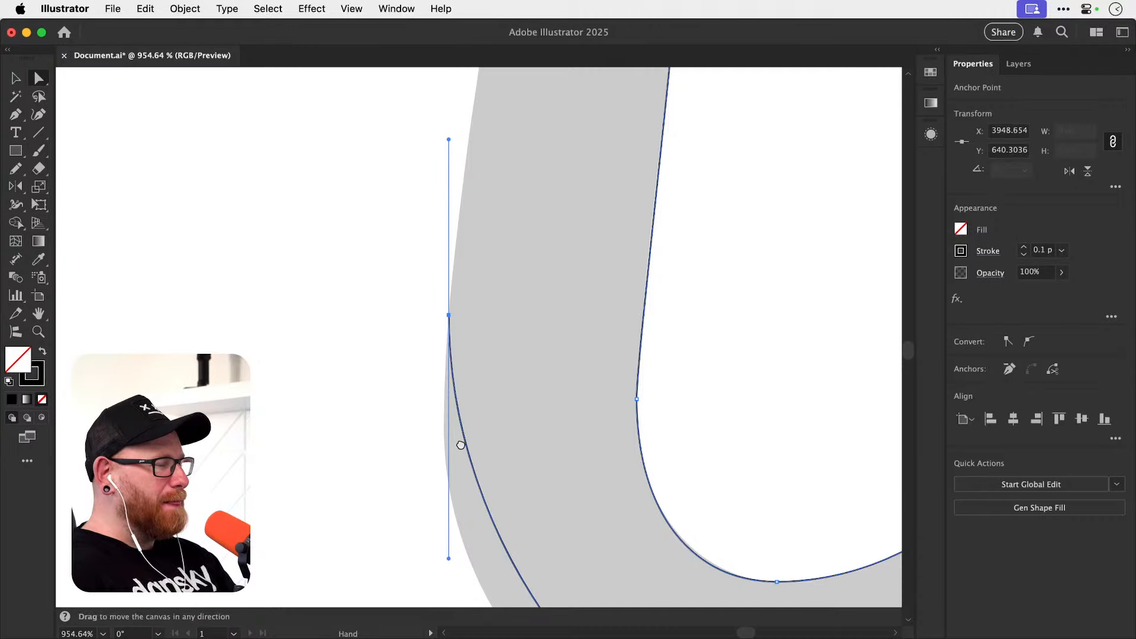
pyautogui.moveTo(460, 444); pyautogui.dragTo(434, 333)
pyautogui.moveTo(423, 449); pyautogui.dragTo(396, 446)
pyautogui.press('space')
pyautogui.moveTo(427, 349); pyautogui.dragTo(423, 477)
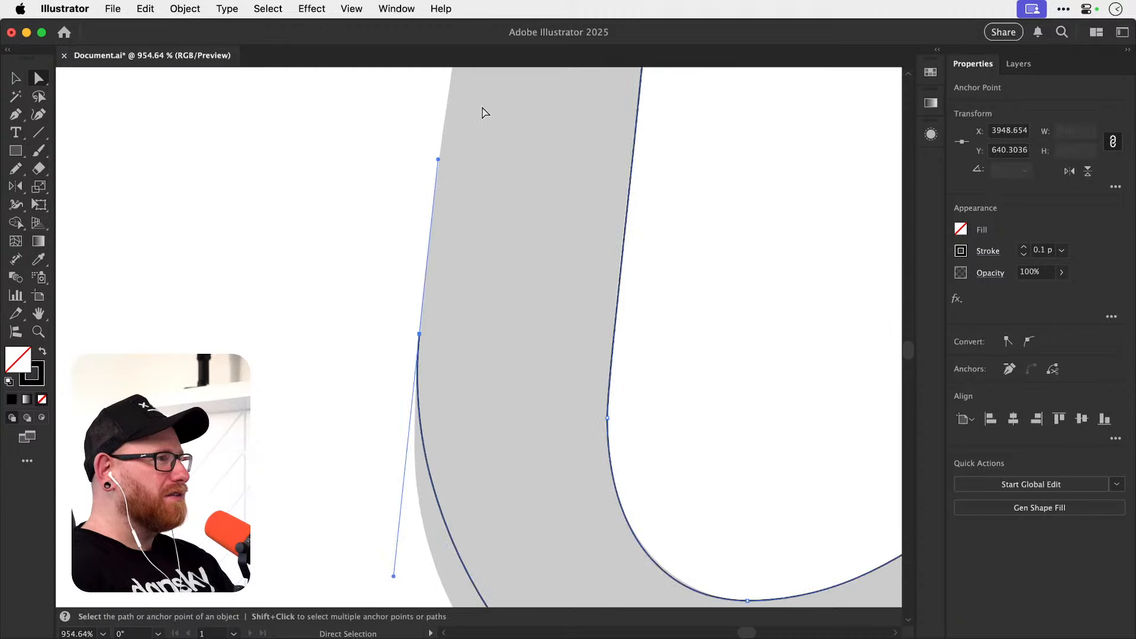
pyautogui.moveTo(393, 574); pyautogui.dragTo(391, 571)
pyautogui.click(373, 386)
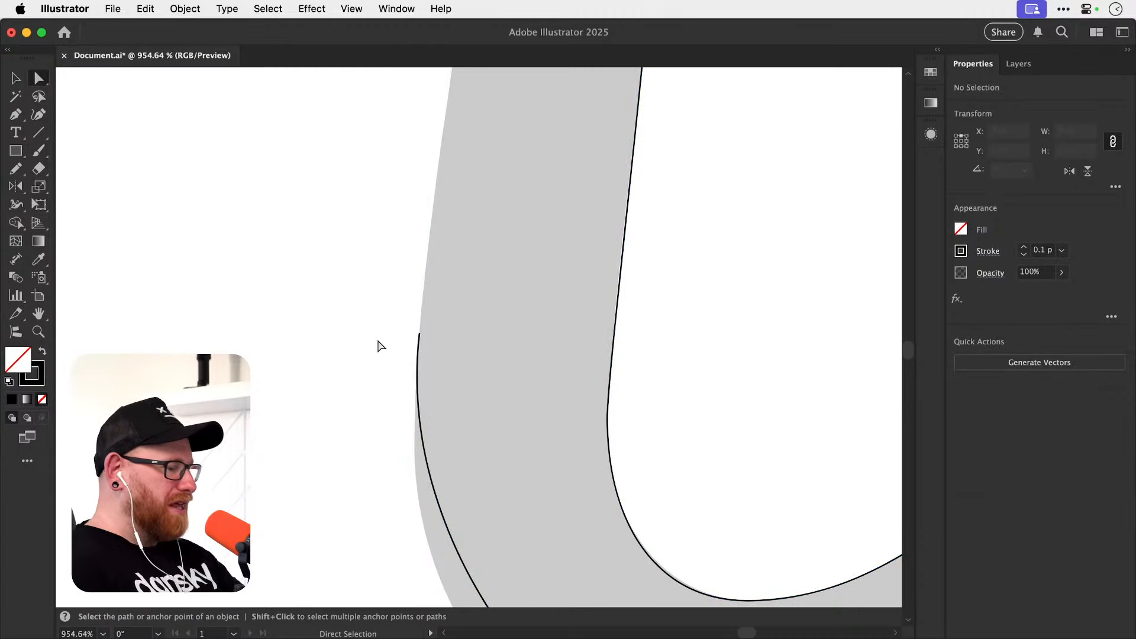
# Lengthen the leg-side handle of the lower bend's bottom anchor horizontally so the outer curve swells out to the grey edge.
pyautogui.press('super+minus')
pyautogui.press('super+minus')
pyautogui.press('super+minus')
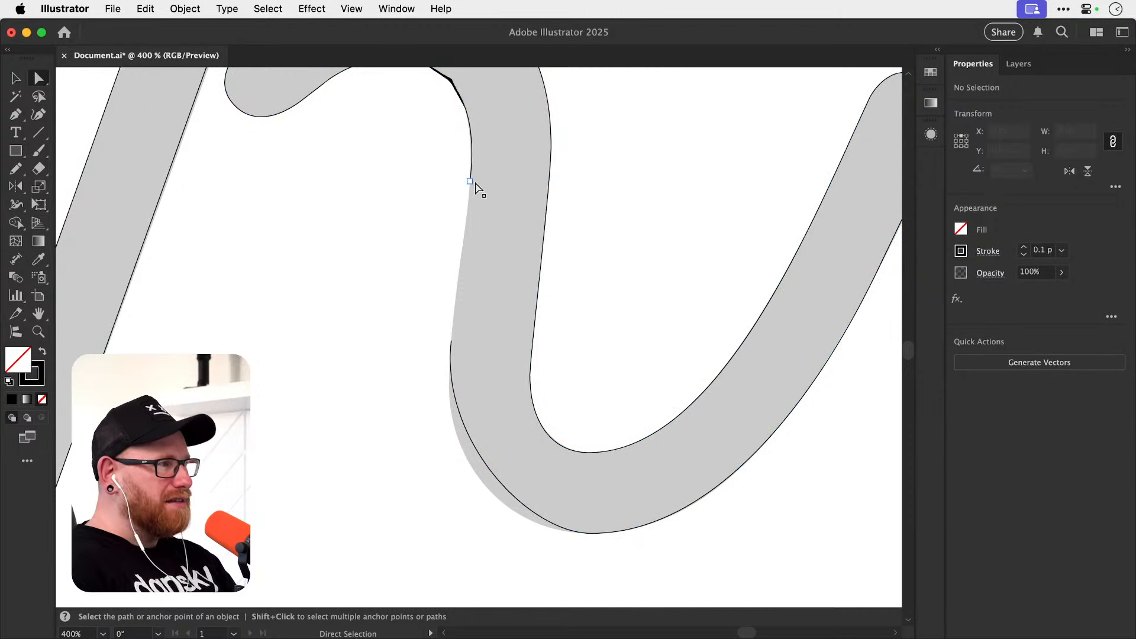
pyautogui.moveTo(458, 406); pyautogui.dragTo(370, 360)
pyautogui.moveTo(406, 453); pyautogui.dragTo(433, 454)
pyautogui.press('a')
pyautogui.click(433, 454)
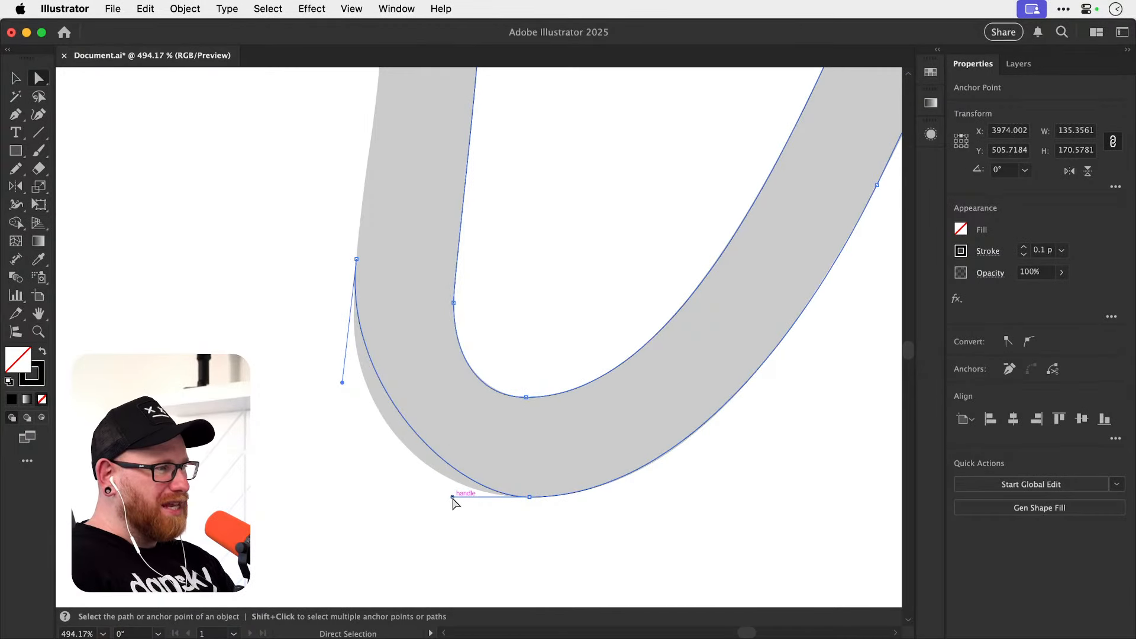
pyautogui.moveTo(453, 497); pyautogui.dragTo(388, 499)
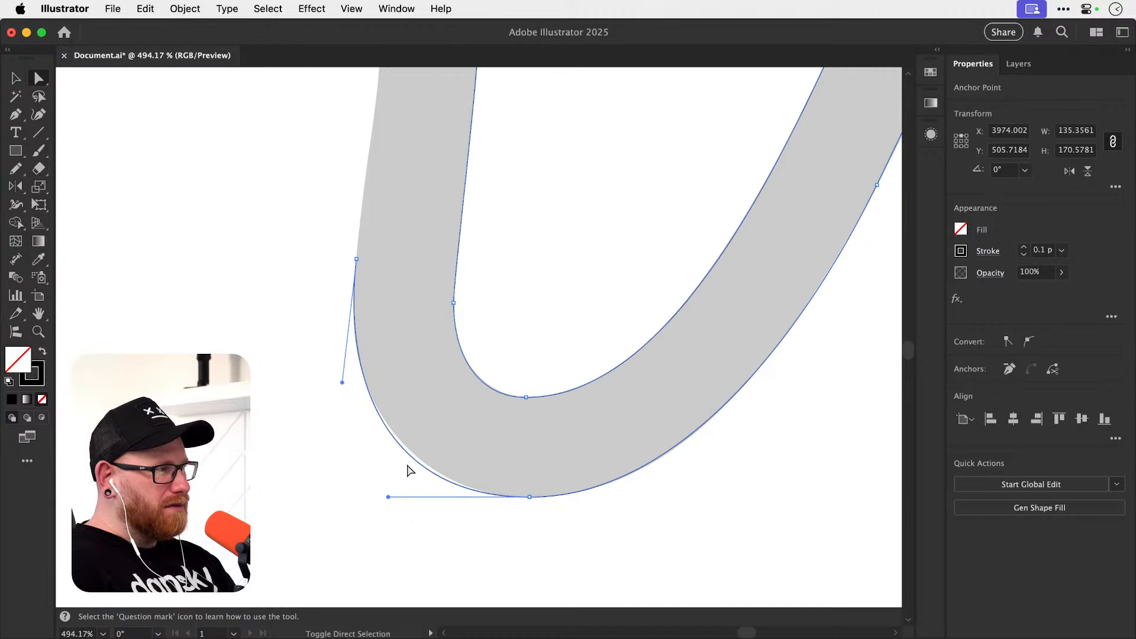
# Shorten the leg endpoint's downward handle and adjust the bottom anchor's leg-side handle to fit the outer bend.
pyautogui.click(342, 382)
pyautogui.moveTo(339, 378); pyautogui.dragTo(344, 369)
pyautogui.click(389, 495)
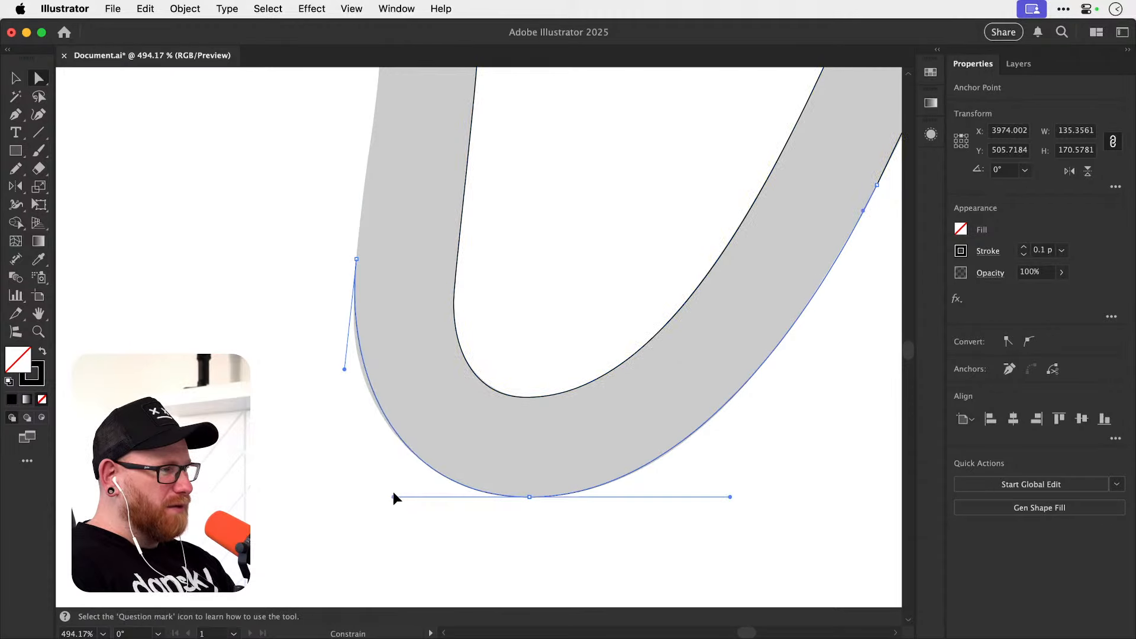
pyautogui.moveTo(390, 494)
pyautogui.mouseDown()
pyautogui.moveTo(380, 493)
pyautogui.moveTo(392, 492)
pyautogui.mouseUp()
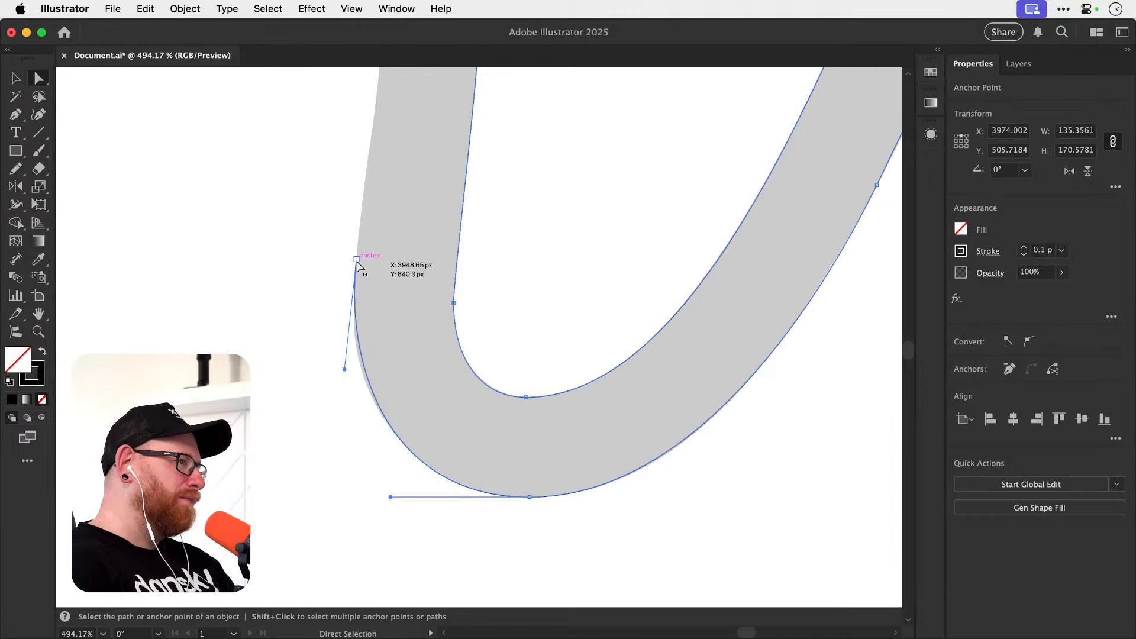
# Shift the open leg endpoint slightly down the grey edge, refine both handles of the outer bend, and deselect the path.
pyautogui.moveTo(357, 263); pyautogui.dragTo(355, 268)
pyautogui.moveTo(391, 497); pyautogui.dragTo(397, 497)
pyautogui.moveTo(343, 381); pyautogui.dragTo(343, 382)
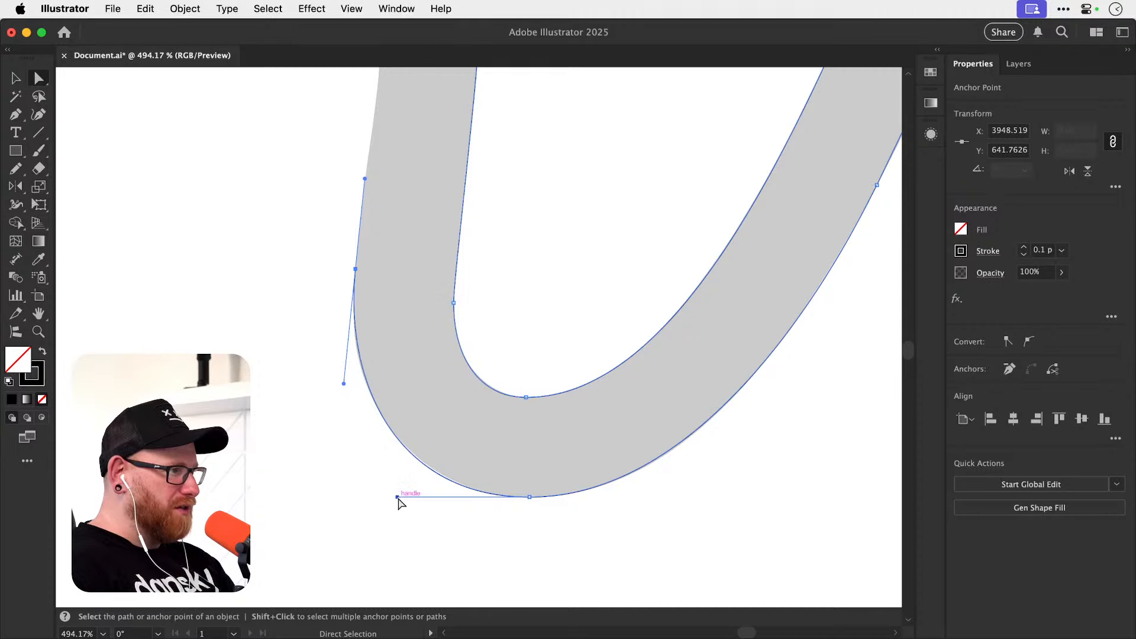
pyautogui.moveTo(398, 497); pyautogui.dragTo(401, 498)
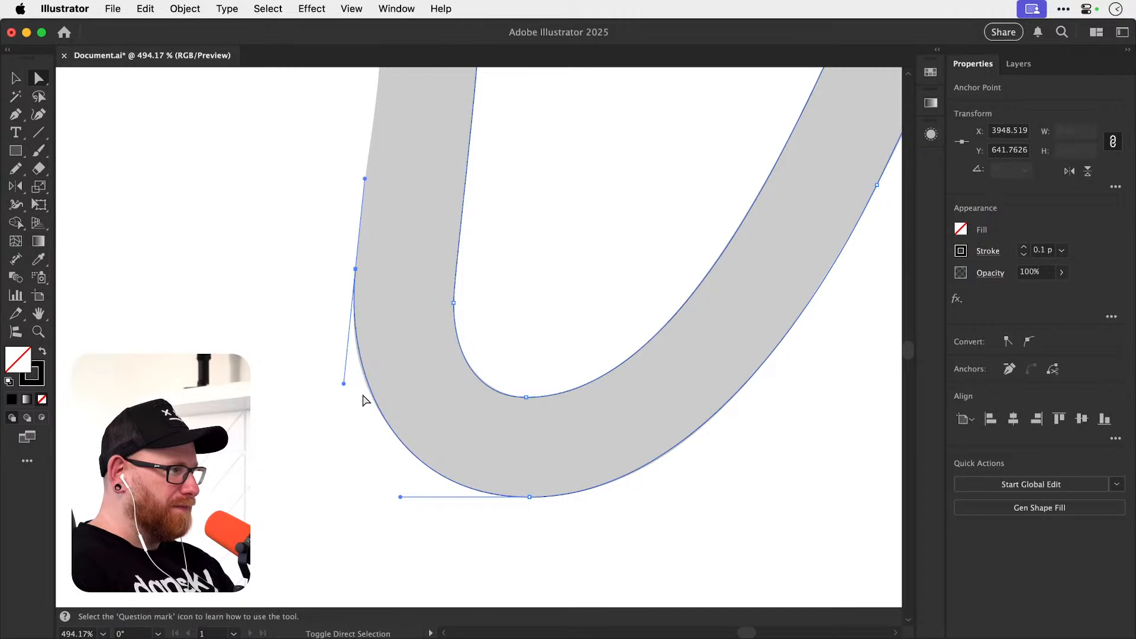
pyautogui.click(322, 291)
# Join the two open endpoints on the outer edge of the k's leg with a straight segment, and deselect the path.
pyautogui.moveTo(329, 267); pyautogui.dragTo(342, 441)
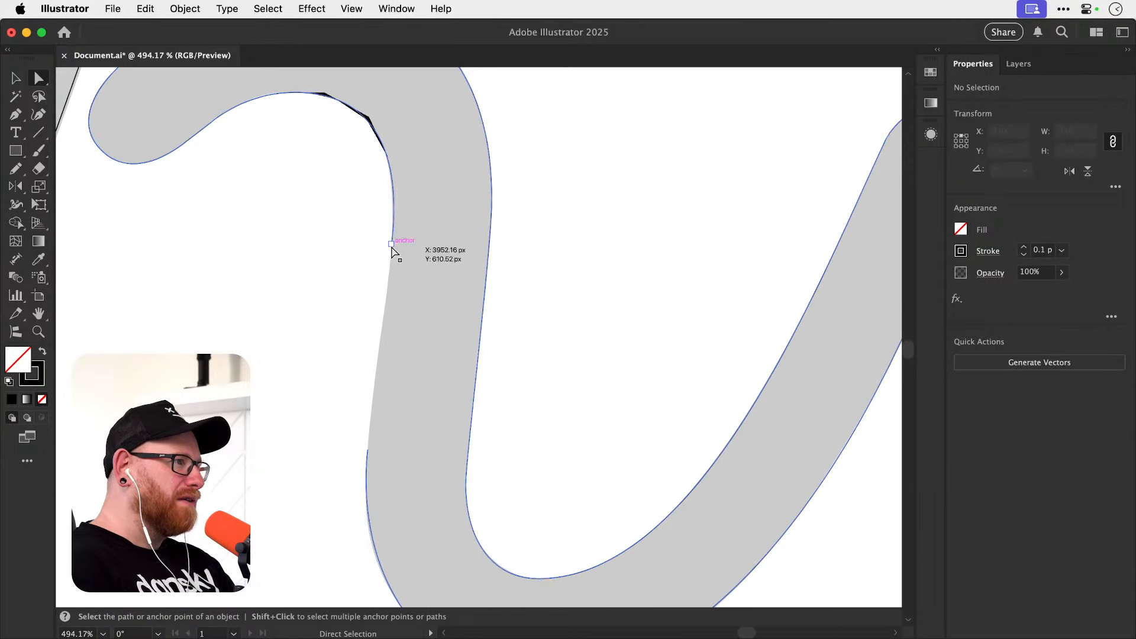
pyautogui.click(392, 243)
pyautogui.keyDown('shift'); pyautogui.click(368, 450); pyautogui.keyUp('shift')
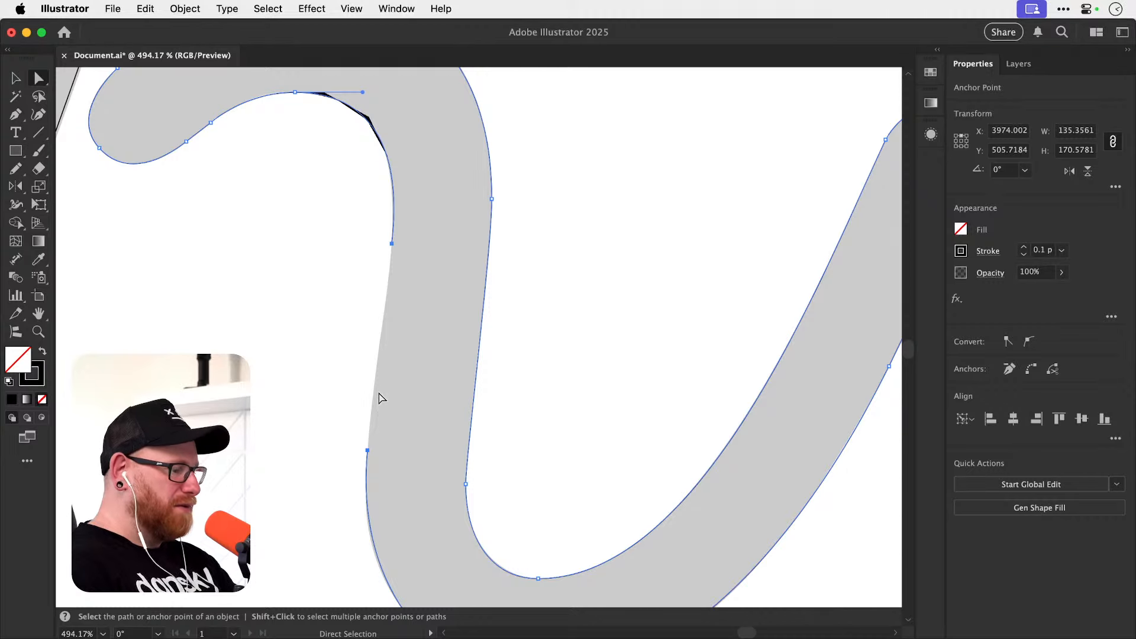
pyautogui.click(359, 378)
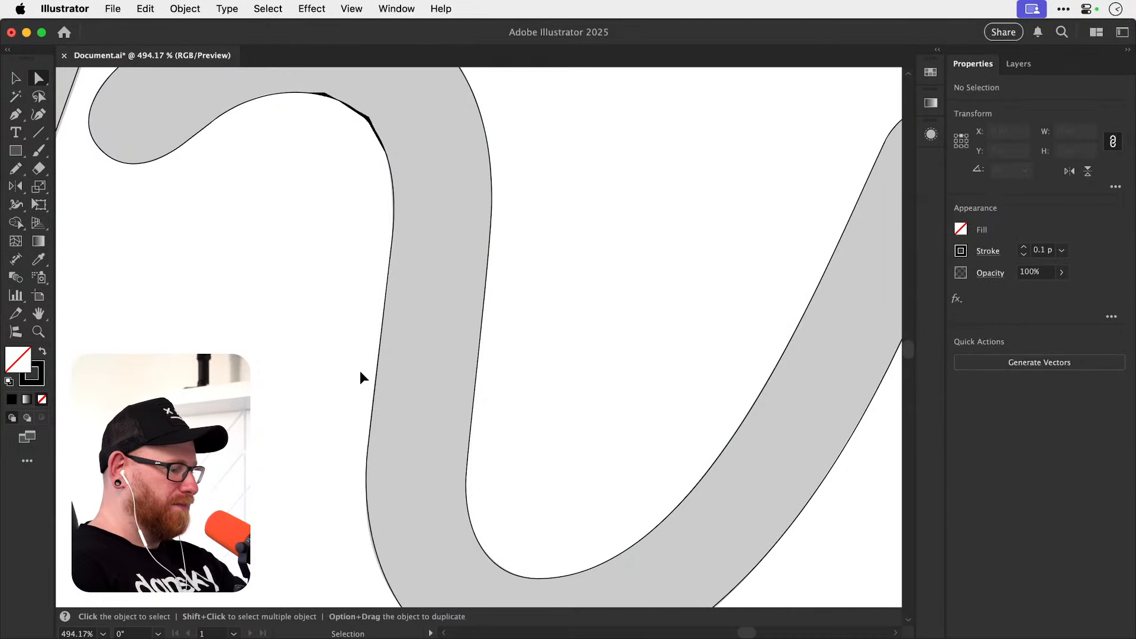
# Select both outlined pieces of the k and move them straight down, off the grey template.
pyautogui.press('super+1')
pyautogui.press('v')
pyautogui.moveTo(319, 198); pyautogui.dragTo(591, 346)
pyautogui.moveTo(483, 354); pyautogui.dragTo(483, 517)
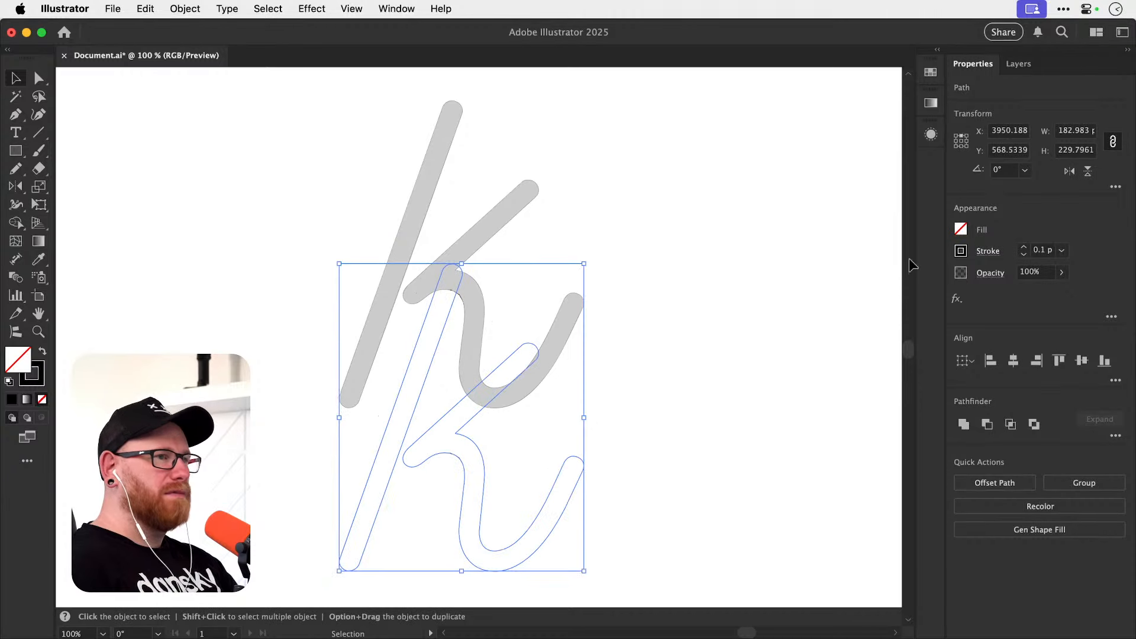
# Set the stroke weight of the k outlines to 1 pt, deselect them, and frame the finished letter for viewing.
pyautogui.click(1024, 247)
pyautogui.click(1023, 249)
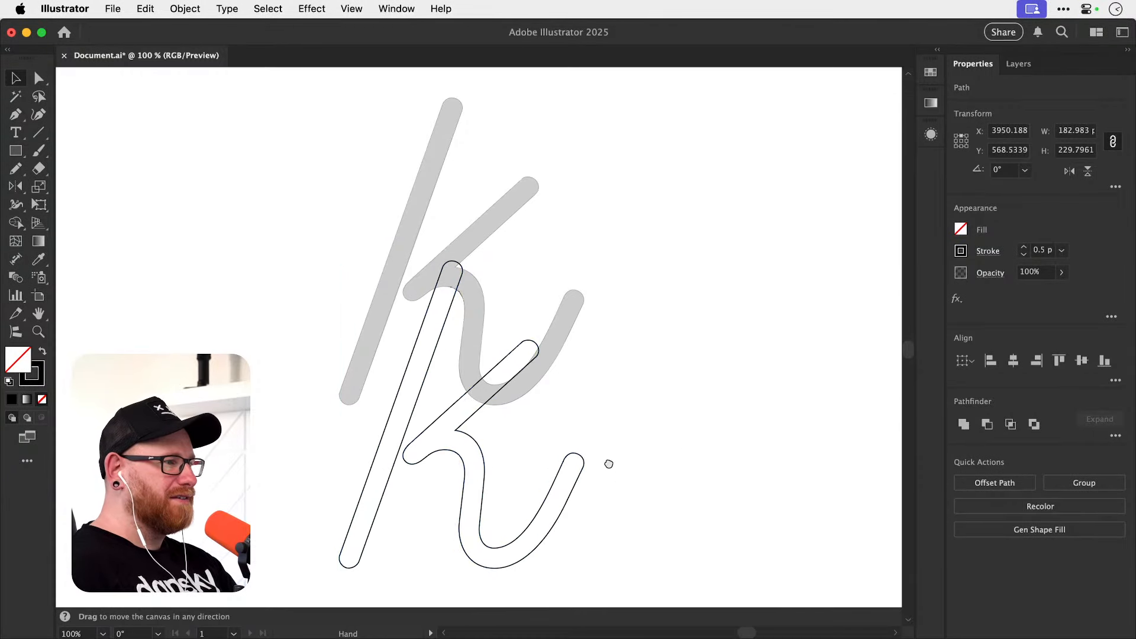
pyautogui.moveTo(674, 448); pyautogui.dragTo(680, 276)
pyautogui.click(1023, 249)
pyautogui.click(1023, 249)
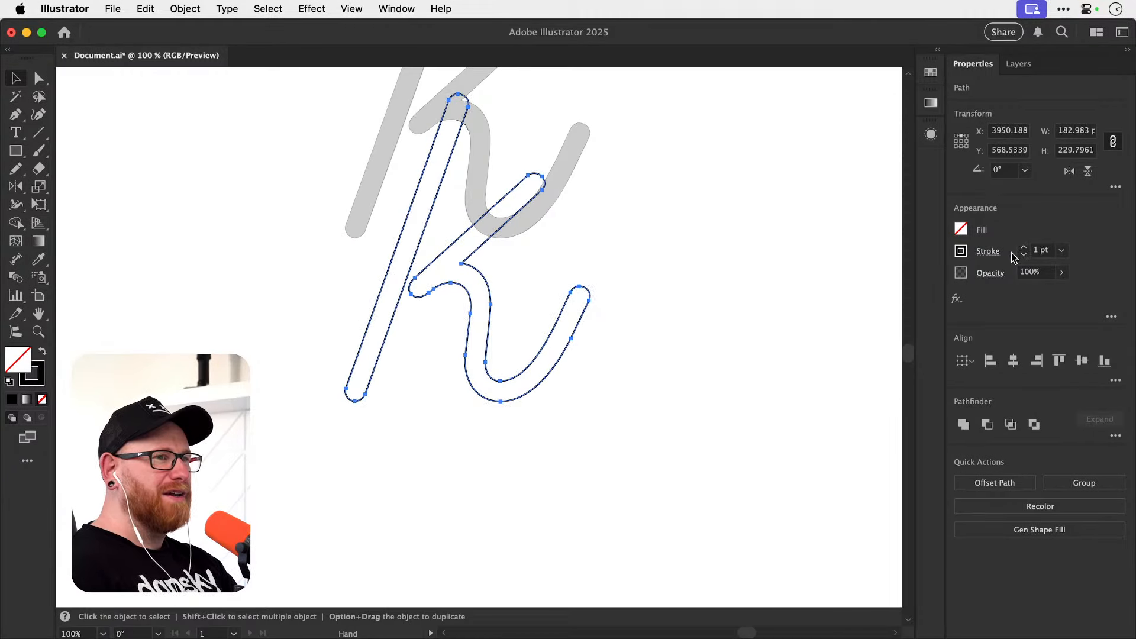
pyautogui.moveTo(526, 372); pyautogui.dragTo(556, 437)
pyautogui.click(694, 336)
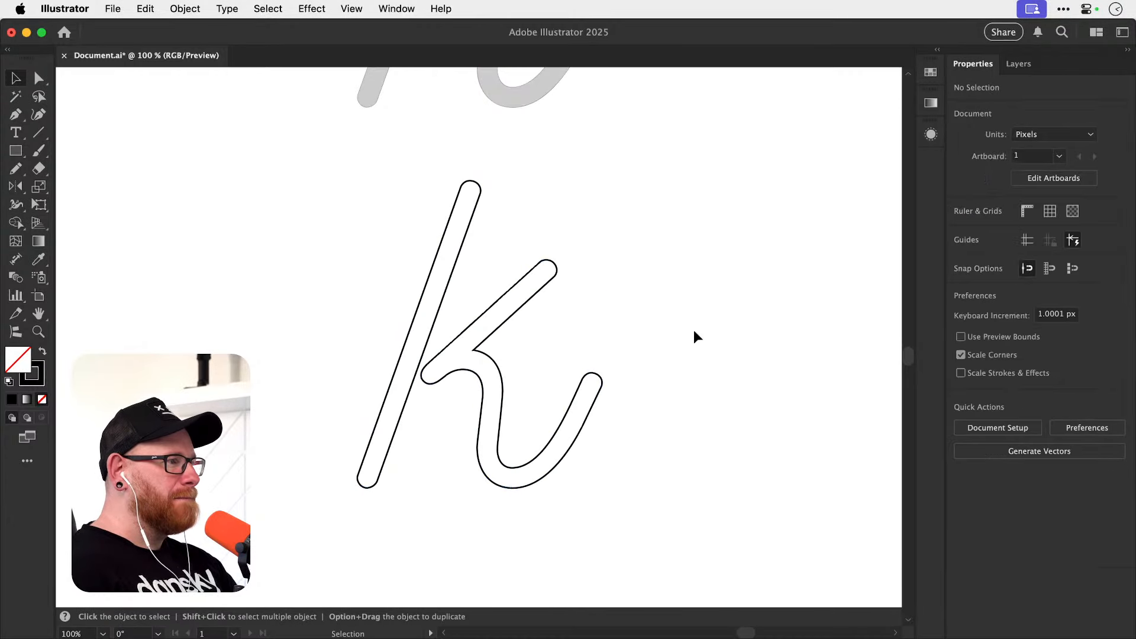
pyautogui.moveTo(483, 405); pyautogui.dragTo(577, 414)
pyautogui.moveTo(667, 336); pyautogui.dragTo(671, 367)
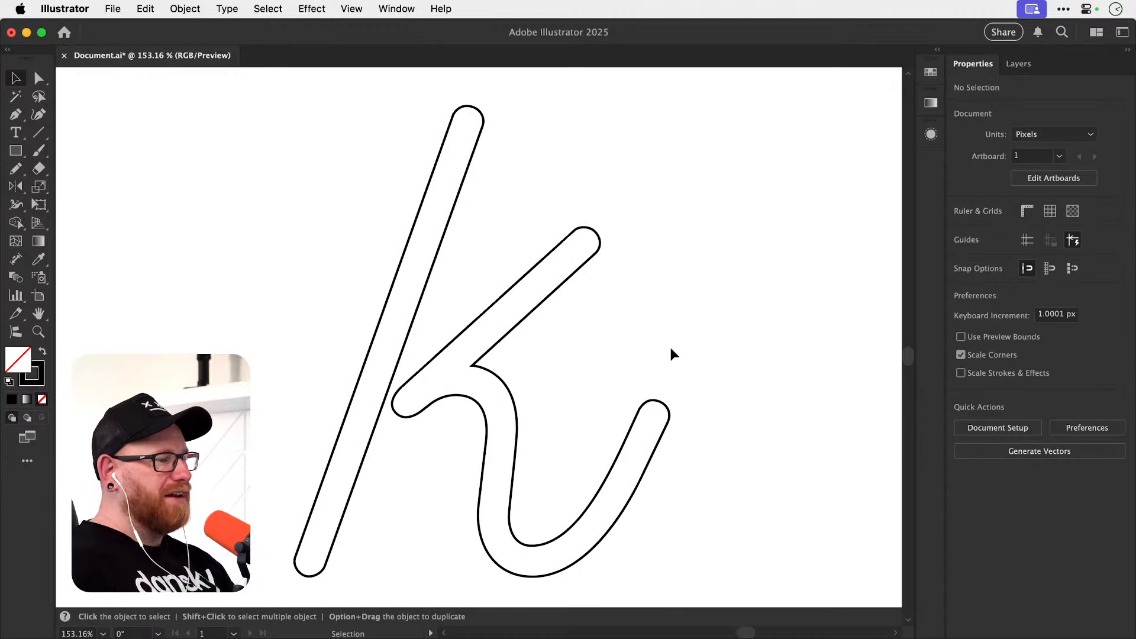
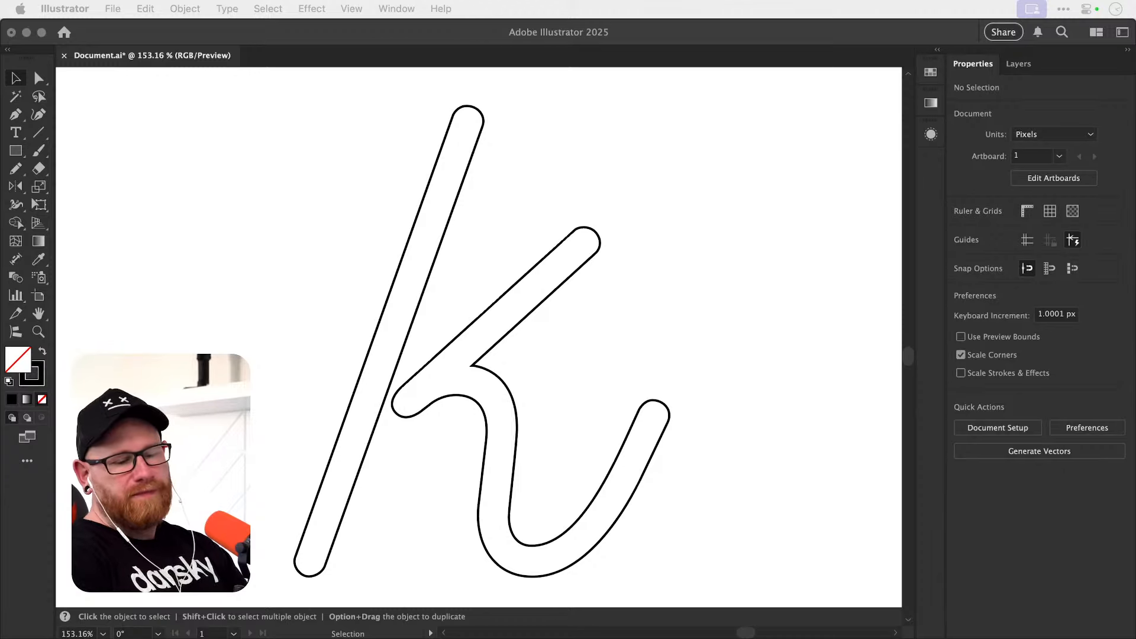
# Draw a closed, wavy freeform shape of about seven anchor points with the Pen tool in the empty area beside the k.
pyautogui.click(484, 402)
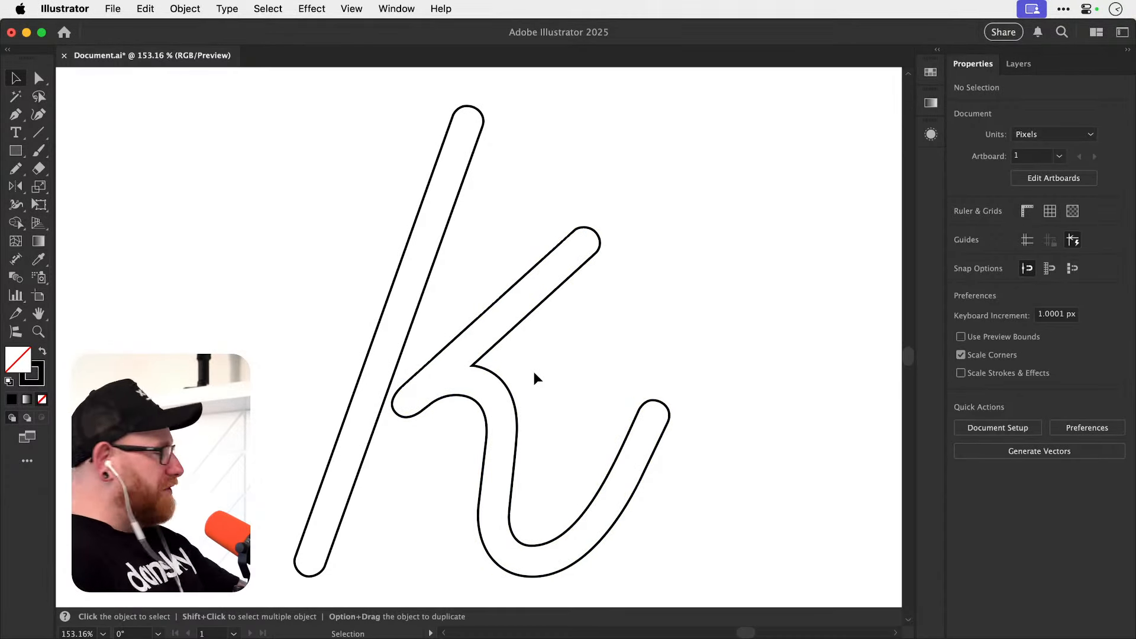
pyautogui.moveTo(534, 408); pyautogui.dragTo(736, 410)
pyautogui.moveTo(508, 407); pyautogui.dragTo(574, 517)
pyautogui.press('p')
pyautogui.click(217, 354)
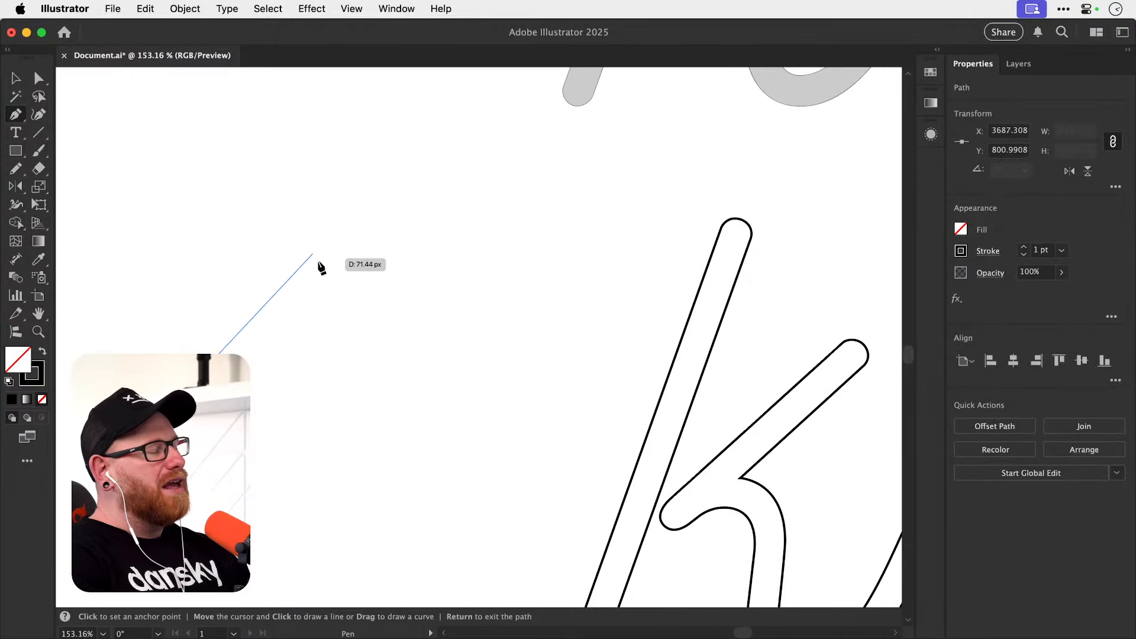
pyautogui.moveTo(327, 254); pyautogui.dragTo(392, 268)
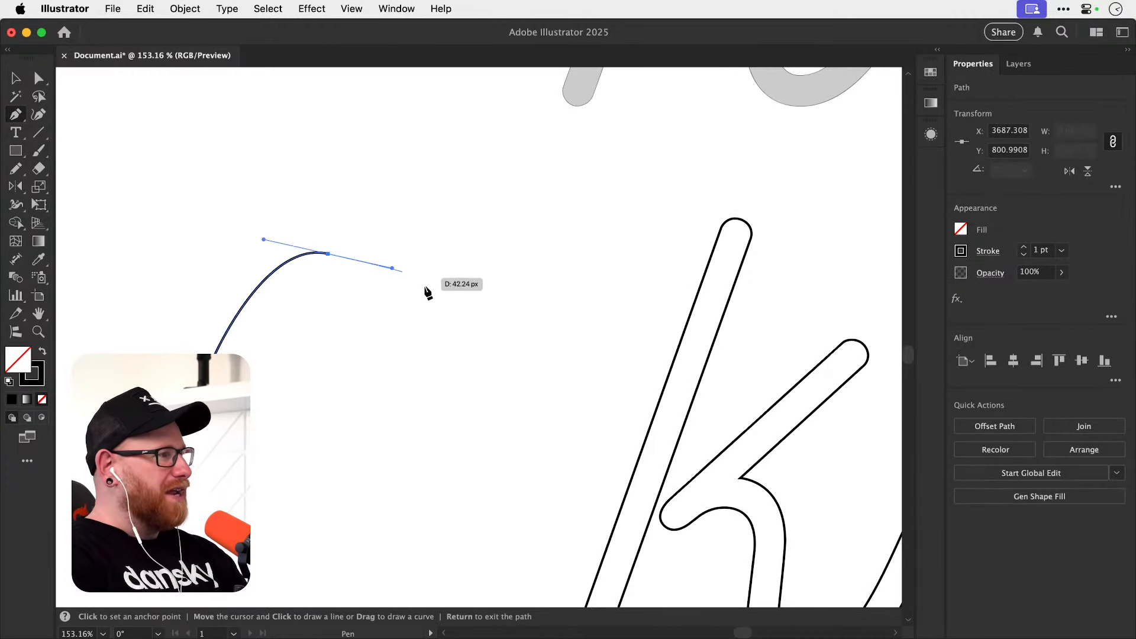
pyautogui.moveTo(432, 340); pyautogui.dragTo(462, 320)
pyautogui.moveTo(493, 391)
pyautogui.mouseDown()
pyautogui.moveTo(469, 473)
pyautogui.moveTo(390, 501)
pyautogui.mouseUp()
pyautogui.moveTo(346, 469); pyautogui.dragTo(317, 458)
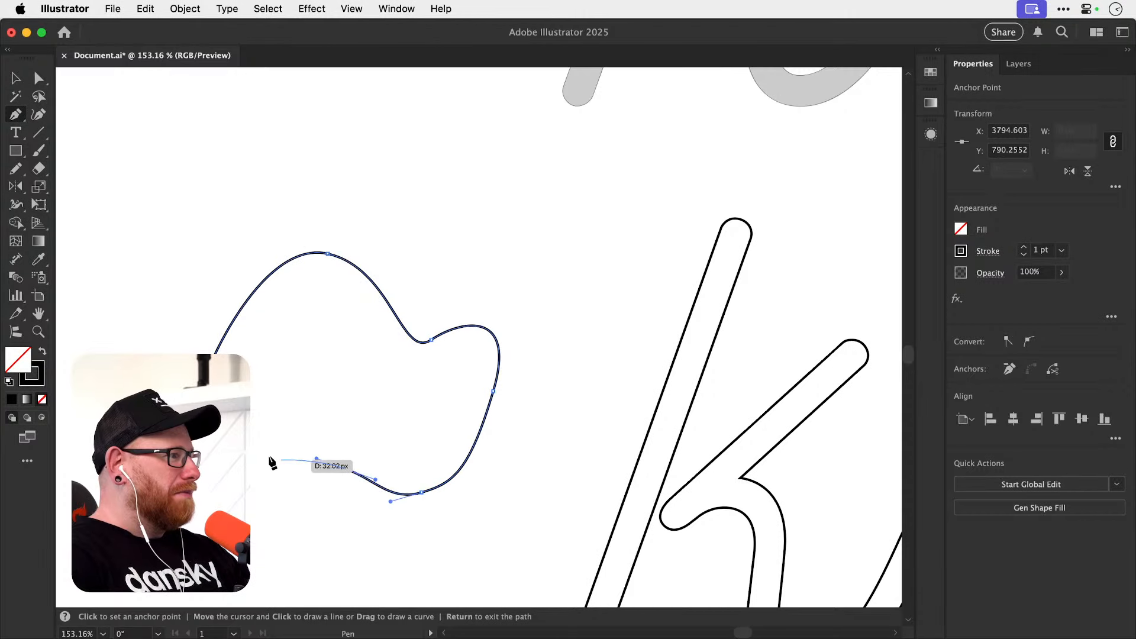
pyautogui.click(276, 459)
pyautogui.moveTo(212, 362); pyautogui.dragTo(241, 321)
# Reshape the practice curve by rotating the handle at its peak and moving three anchors on its right and lower edges.
pyautogui.press('a')
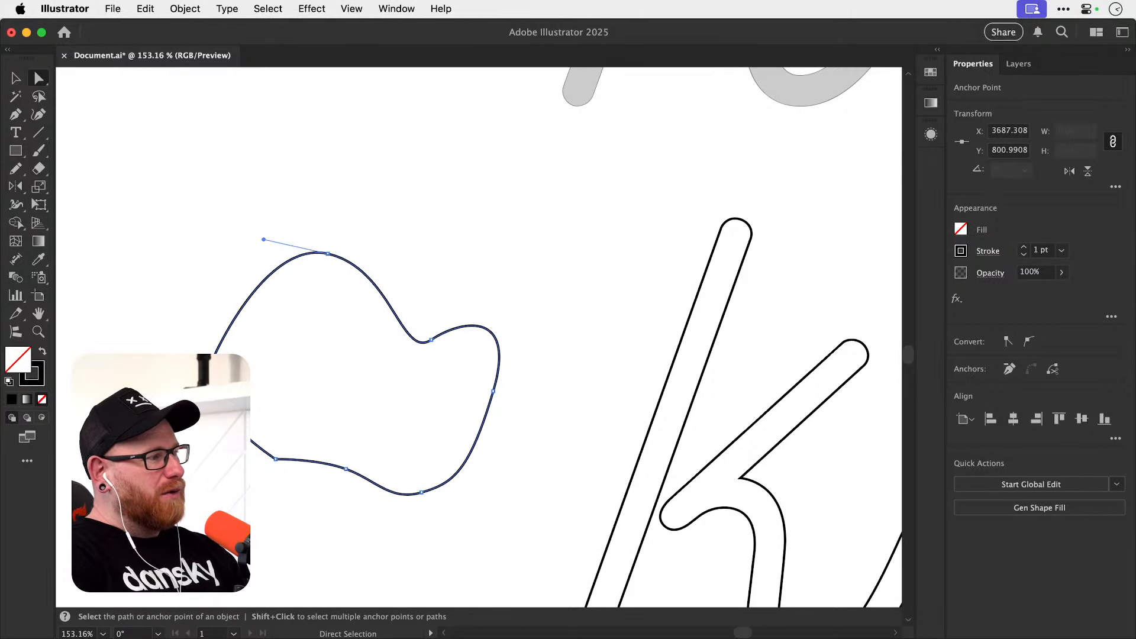
pyautogui.moveTo(264, 239); pyautogui.dragTo(278, 209)
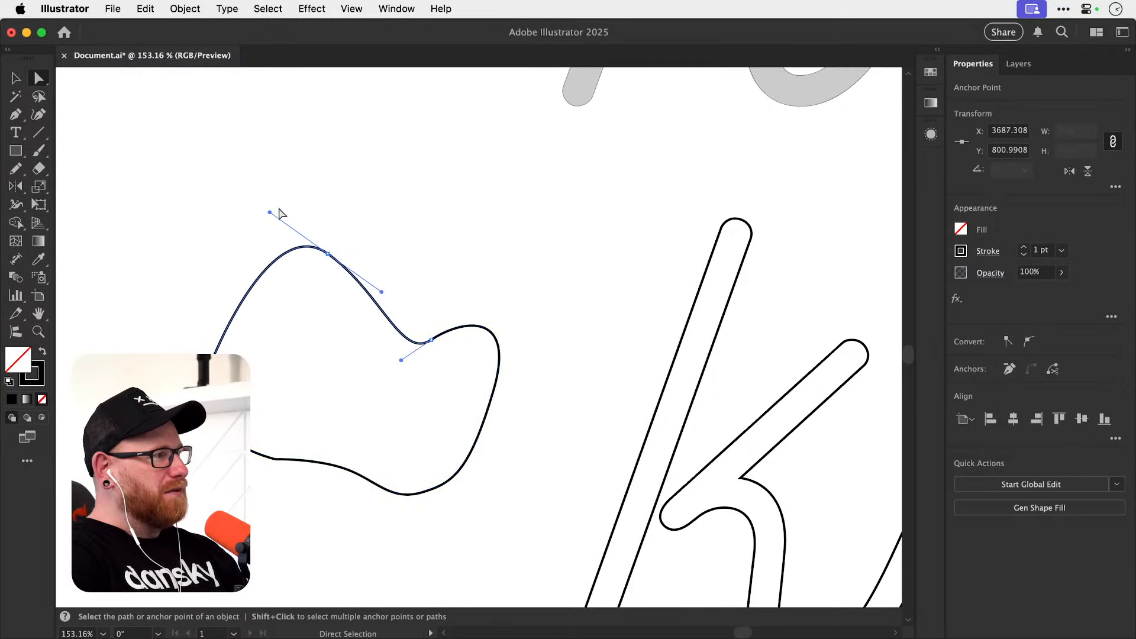
pyautogui.moveTo(431, 340); pyautogui.dragTo(443, 276)
pyautogui.moveTo(494, 391); pyautogui.dragTo(377, 370)
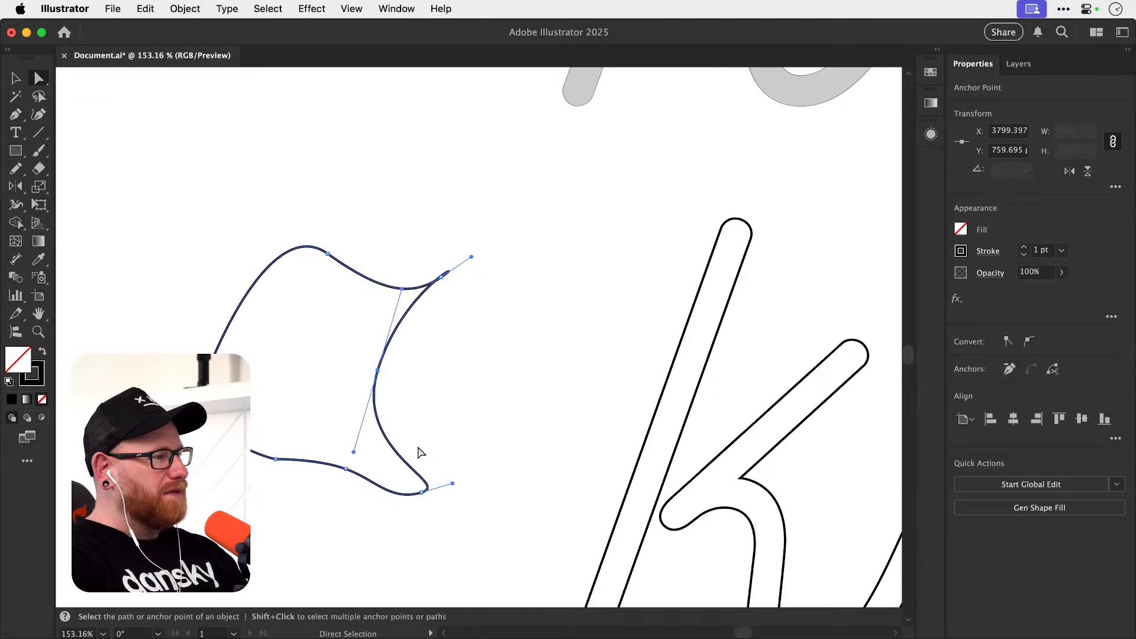
pyautogui.moveTo(422, 491); pyautogui.dragTo(444, 439)
# Select the whole practice shape and delete it.
pyautogui.press('v')
pyautogui.moveTo(231, 535); pyautogui.dragTo(391, 278)
pyautogui.press('Delete')
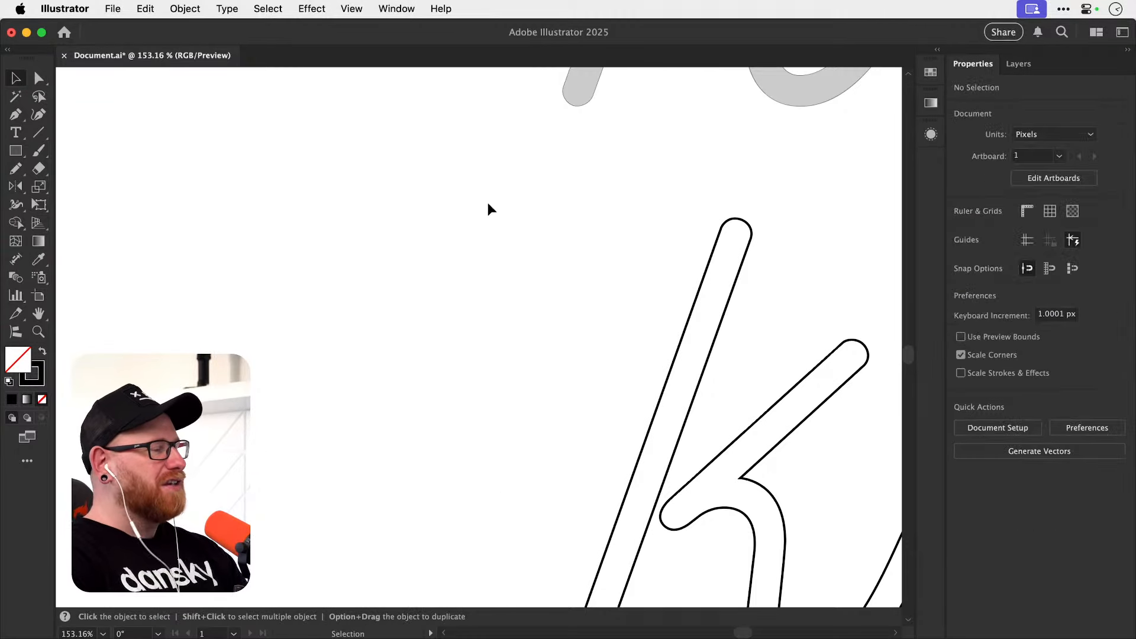
# Frame the finished k outline and save the document.
pyautogui.moveTo(474, 368); pyautogui.dragTo(336, 319)
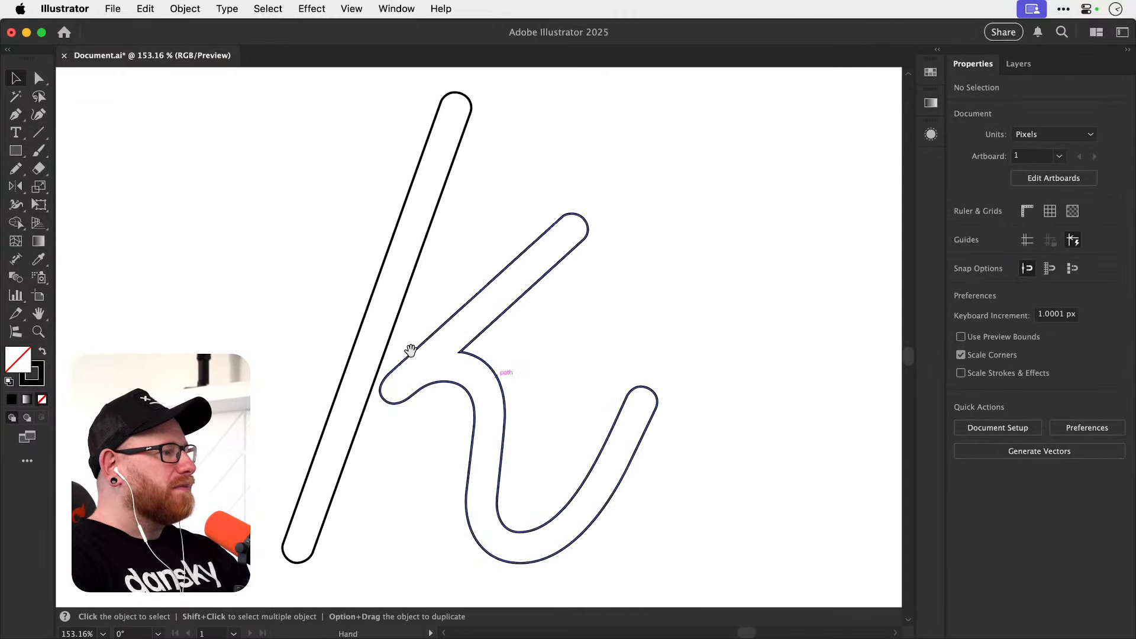
pyautogui.moveTo(411, 350); pyautogui.dragTo(448, 383)
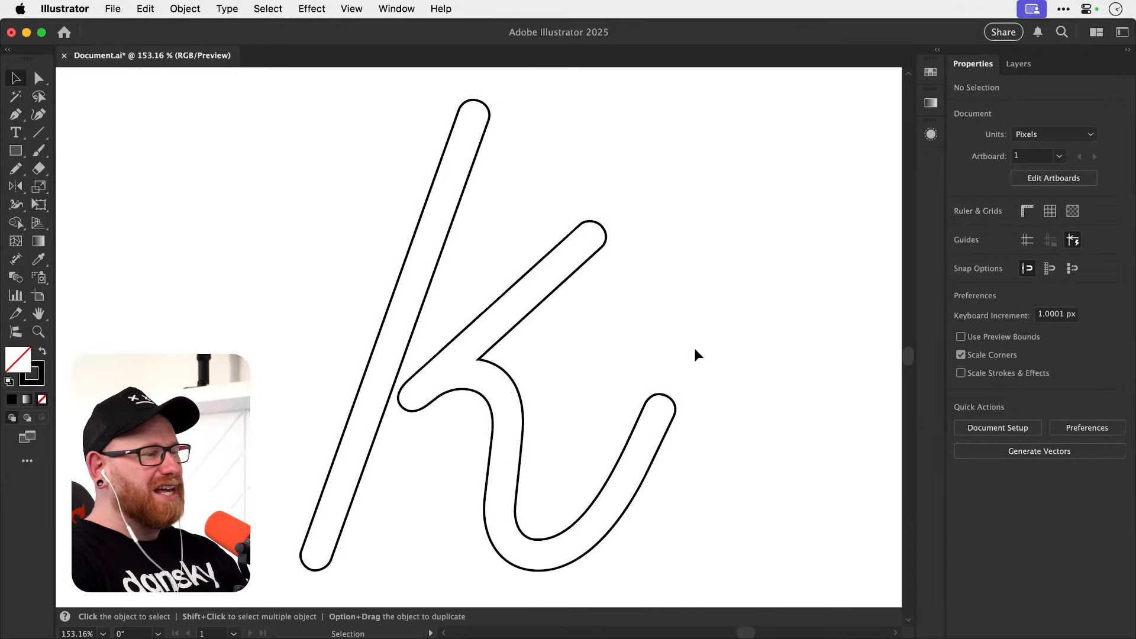
pyautogui.press('super+s')
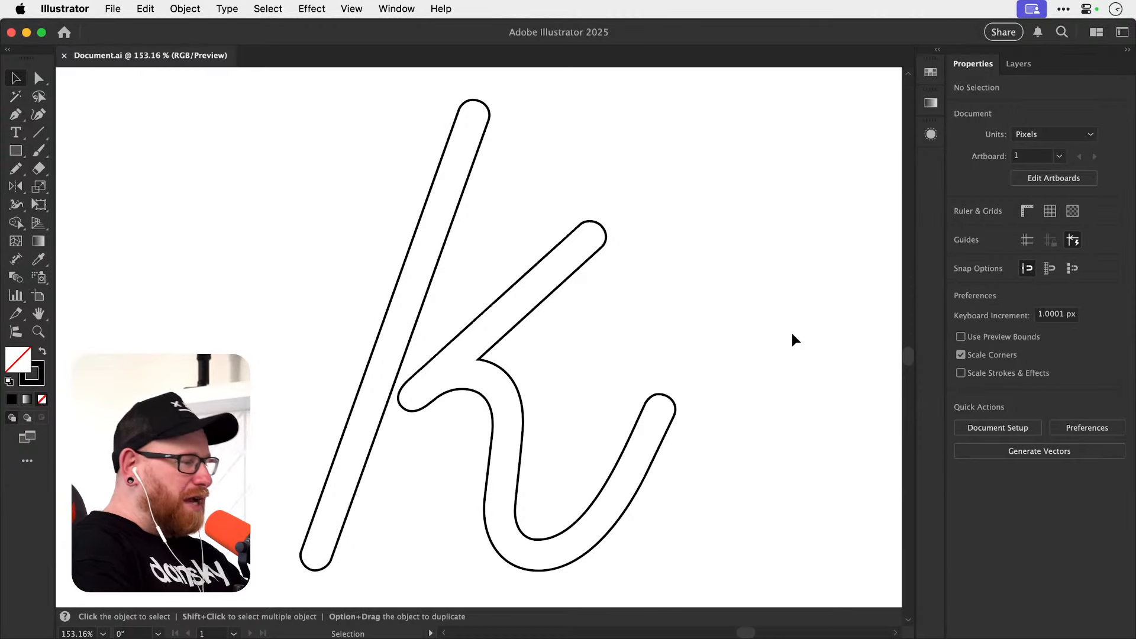
# Select both outlined pieces of the k, duplicate them horizontally to the right, and deselect the copy.
pyautogui.moveTo(406, 351); pyautogui.dragTo(474, 426)
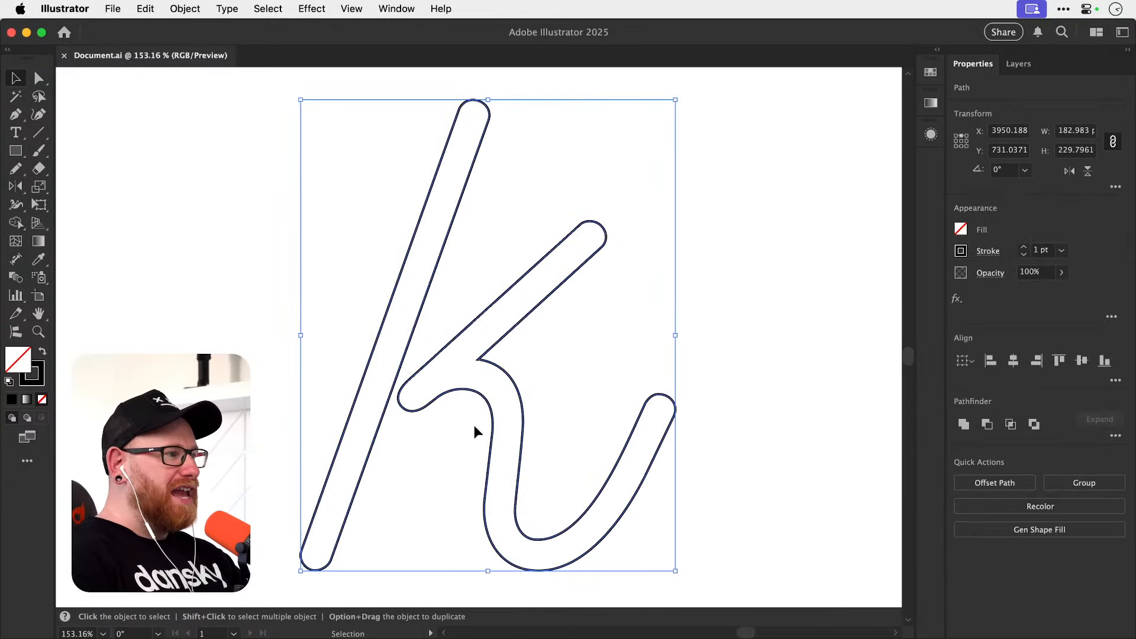
pyautogui.press('super+minus')
pyautogui.press('super+minus')
pyautogui.press('super+minus')
pyautogui.press('super+minus')
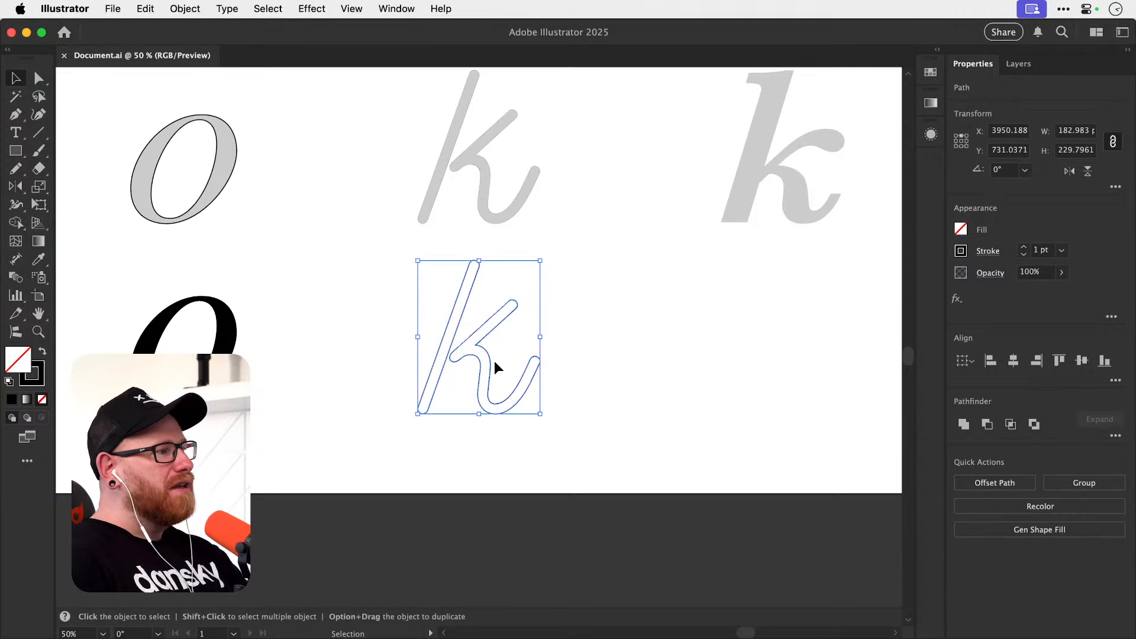
pyautogui.moveTo(509, 367); pyautogui.dragTo(690, 367)
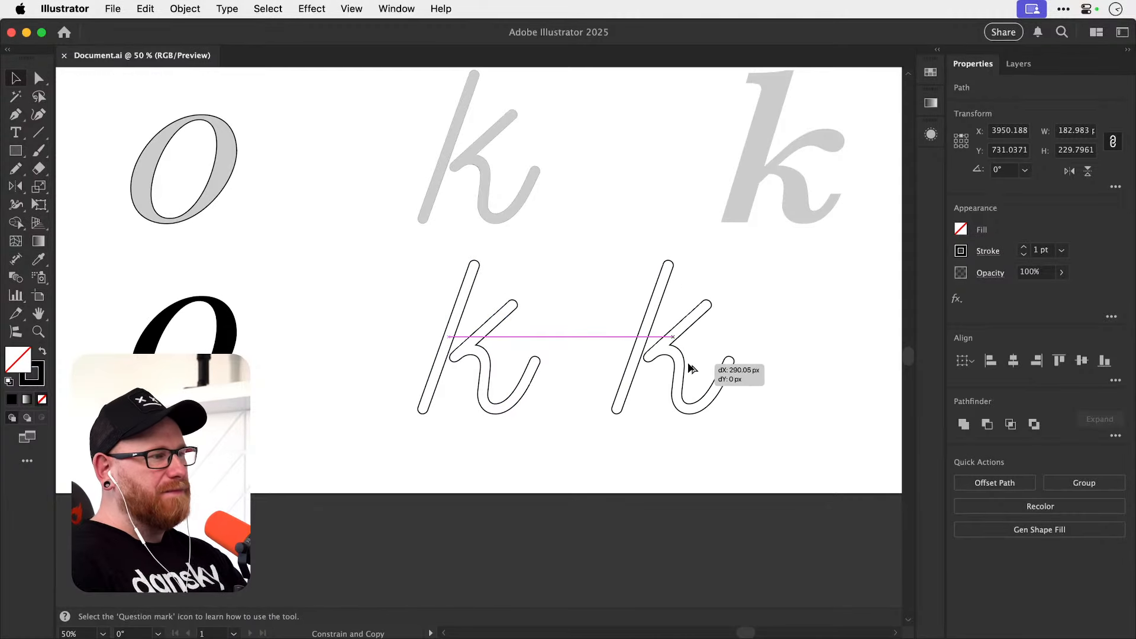
pyautogui.click(778, 339)
# Swap fill and stroke on the copied k and apply the blue linear gradient swatch as its fill.
pyautogui.scroll(5, 743, 358)
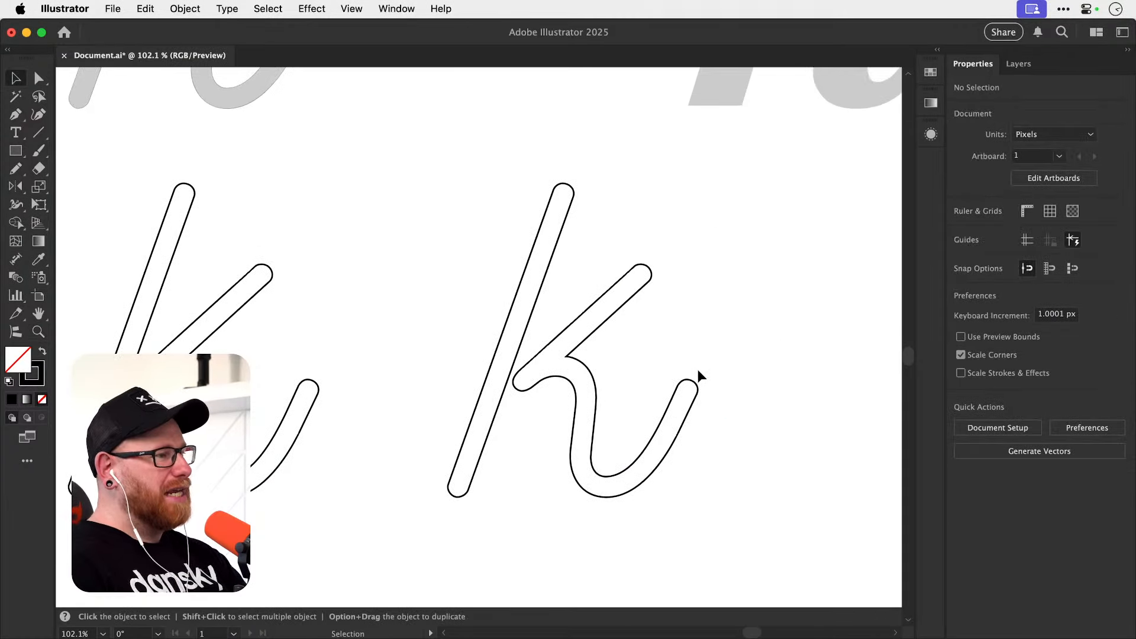
pyautogui.click(651, 422)
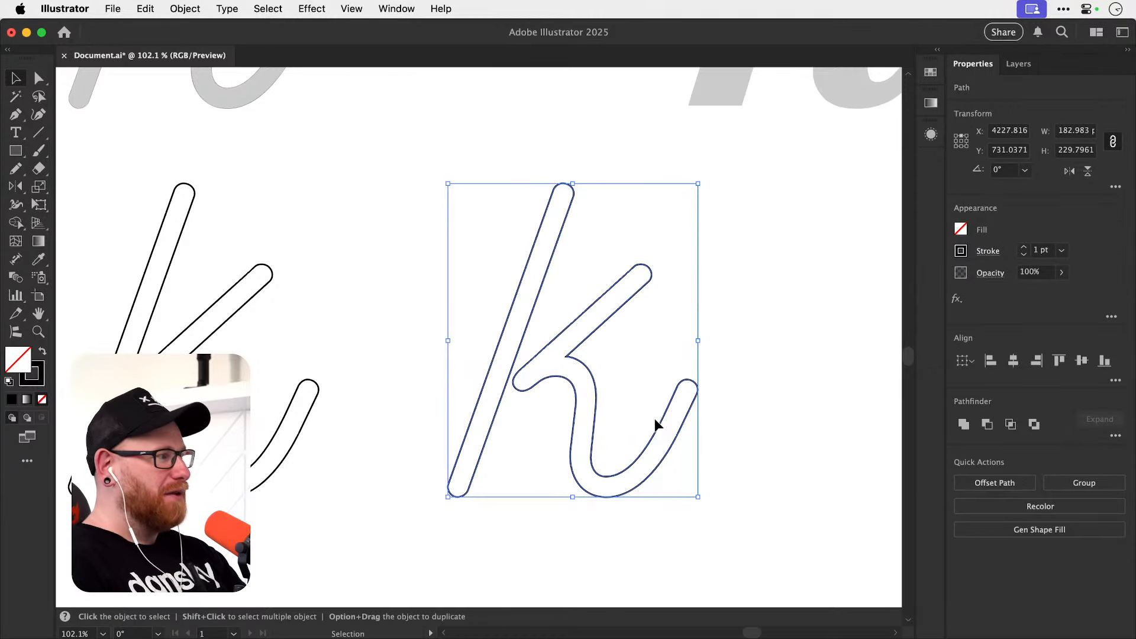
pyautogui.hotkey('shift', 'x')
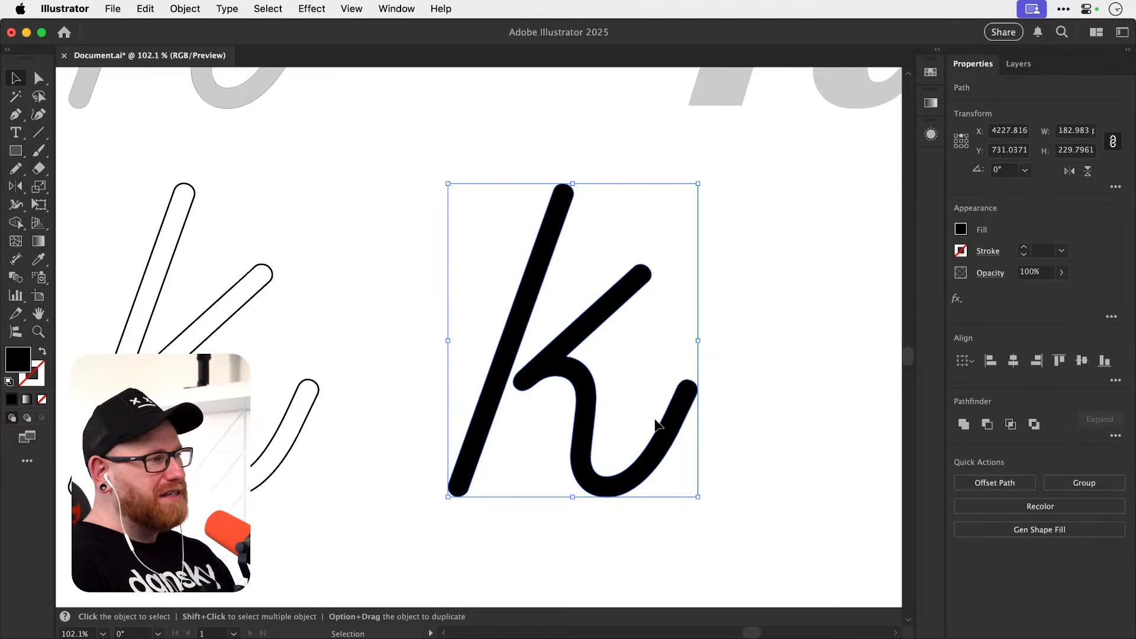
pyautogui.click(918, 75)
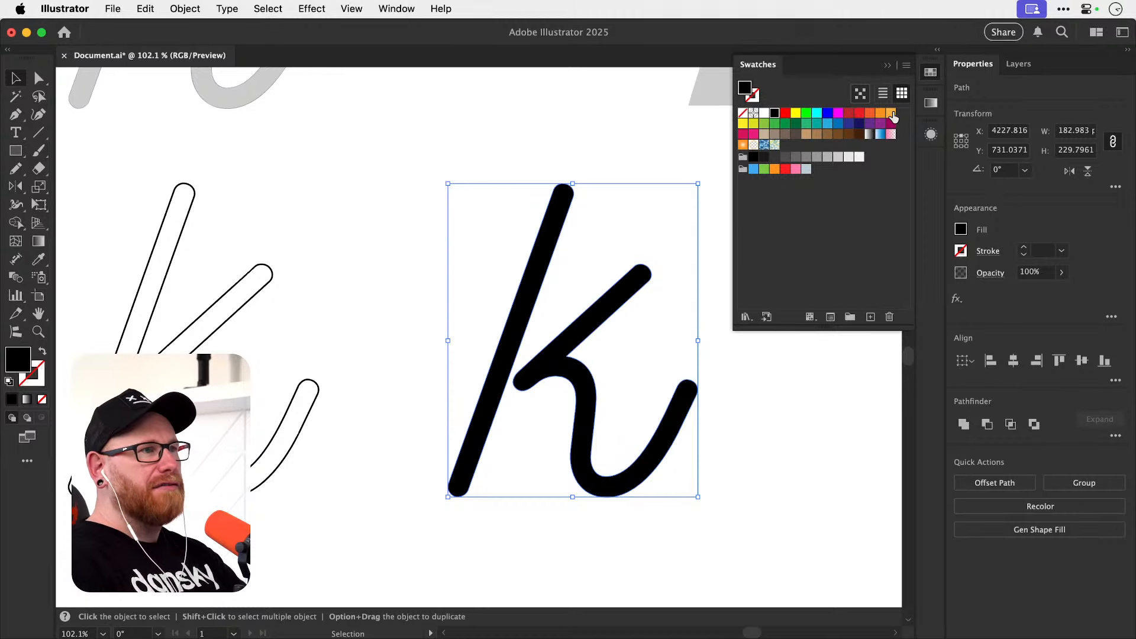
pyautogui.click(879, 135)
pyautogui.click(930, 72)
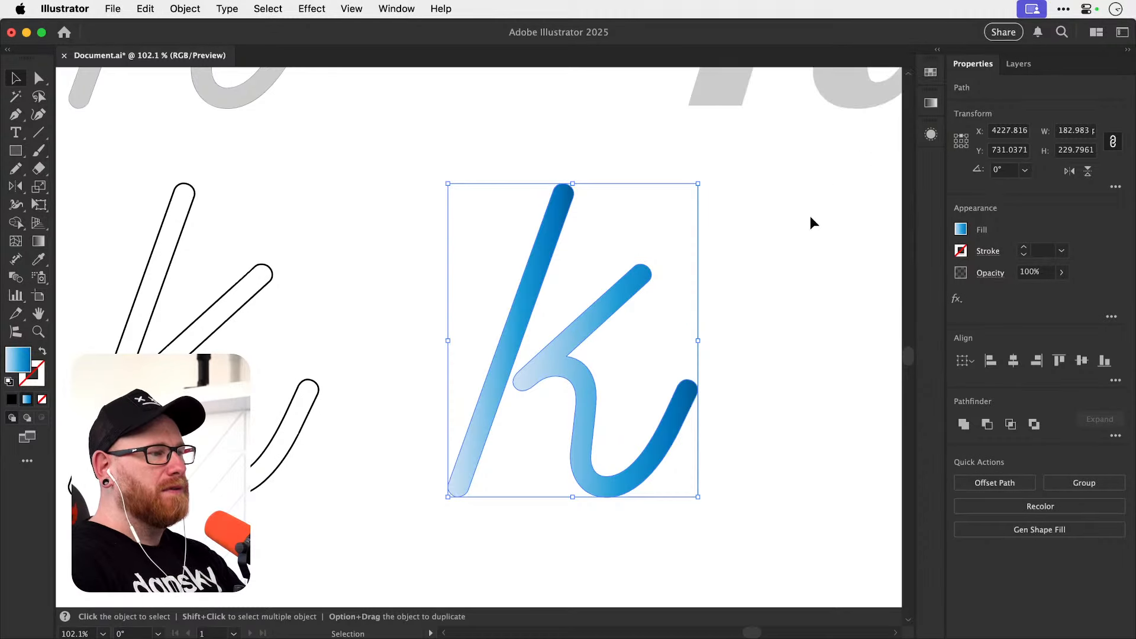
# Group the two gradient-filled pieces of the copied k, then try moving the group and undo the move.
pyautogui.click(666, 355)
pyautogui.scroll(3, 666, 351)
pyautogui.click(587, 385)
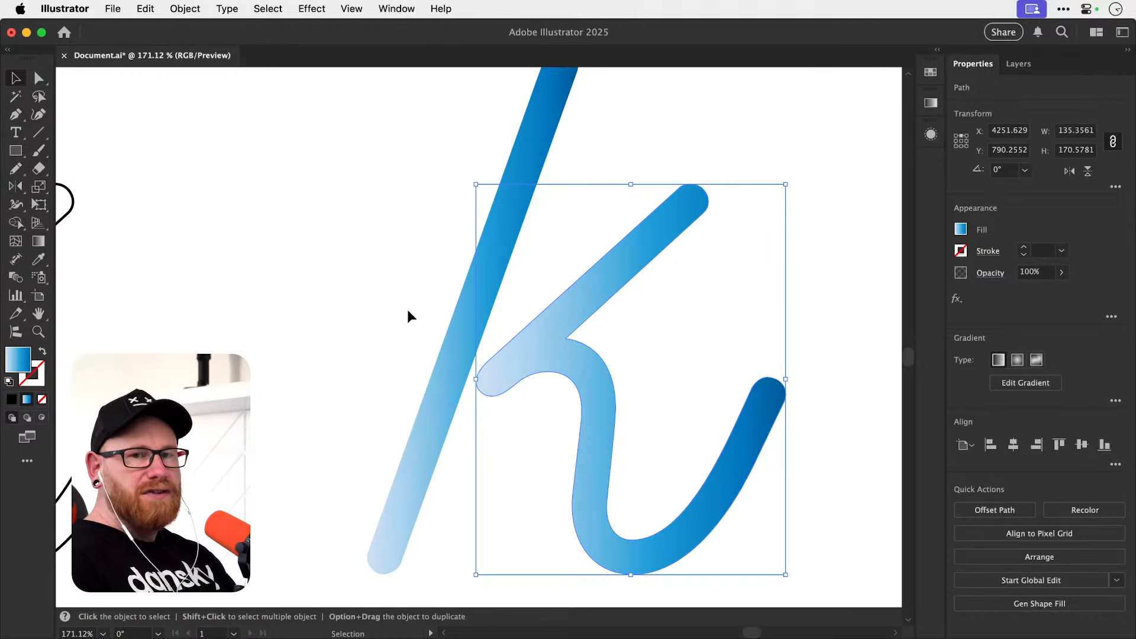
pyautogui.moveTo(409, 310); pyautogui.dragTo(591, 404)
pyautogui.press('super+g')
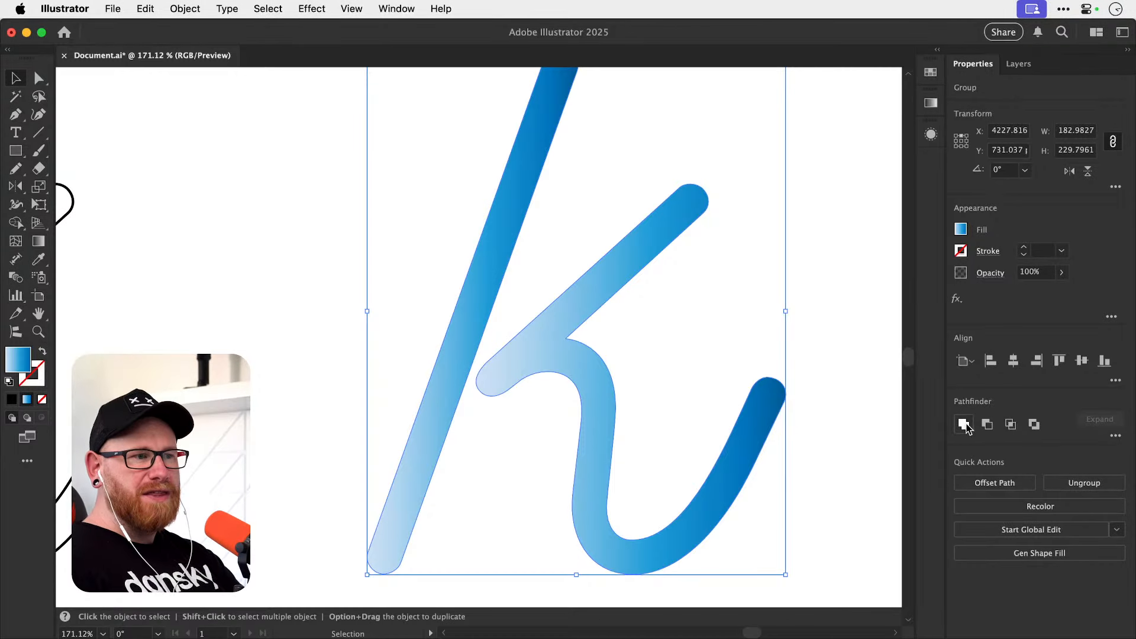
pyautogui.click(690, 365)
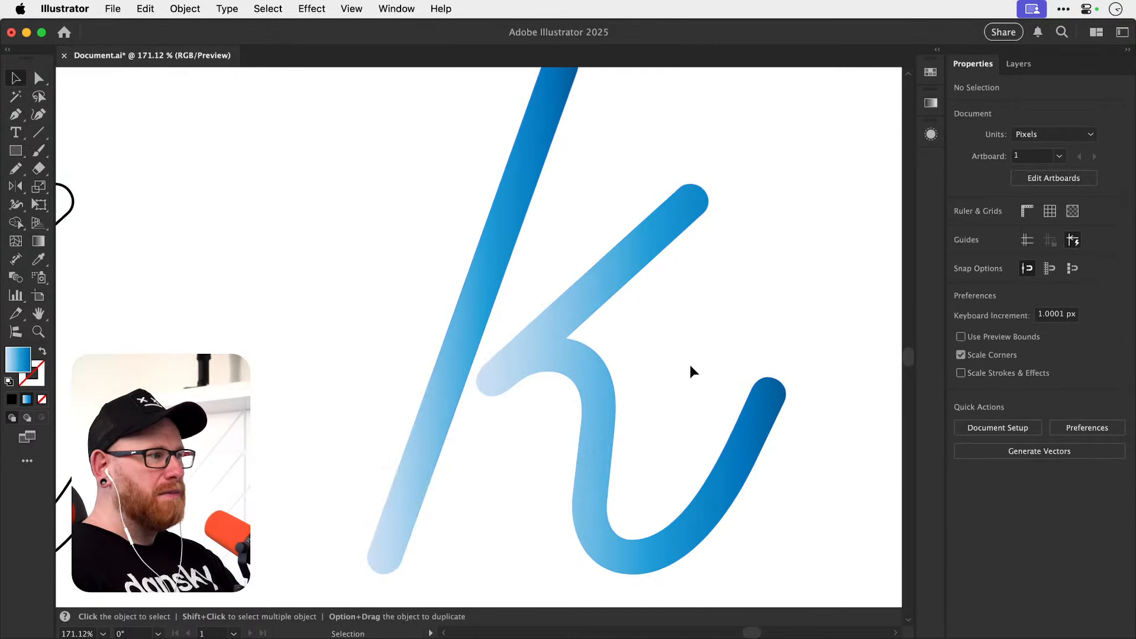
pyautogui.moveTo(459, 369)
pyautogui.mouseDown()
pyautogui.moveTo(449, 384)
pyautogui.moveTo(461, 385)
pyautogui.mouseUp()
pyautogui.press('super+z')
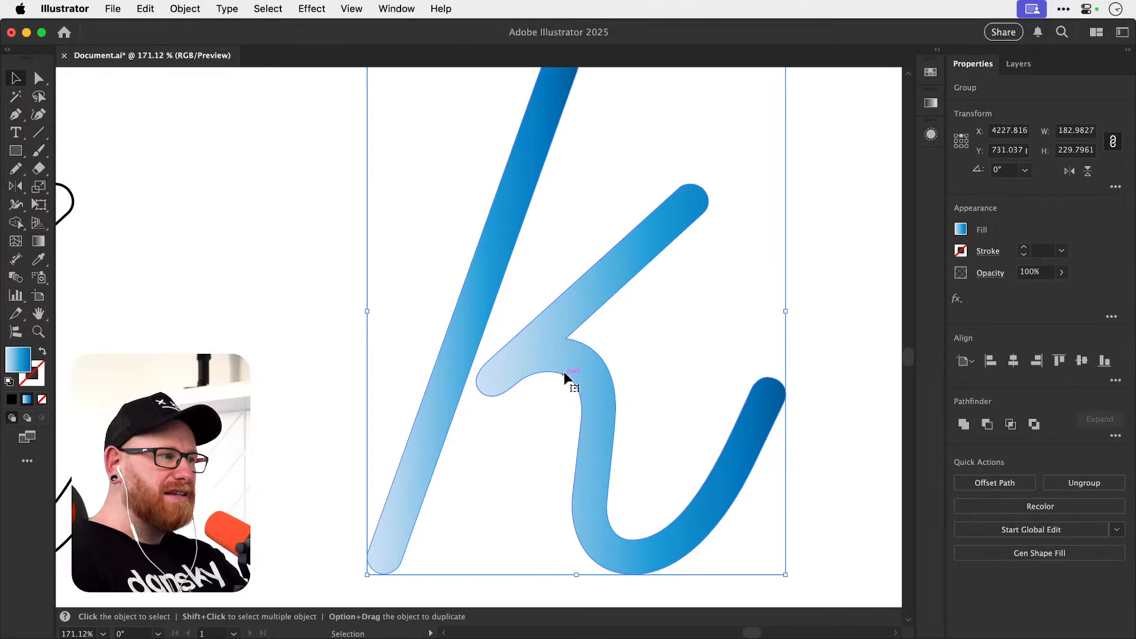
# Isolate the k group, draw a gradient rectangle of about 20 by 24 px between the stem and curved leg, and exit isolation.
pyautogui.doubleClick(528, 360)
pyautogui.press('m')
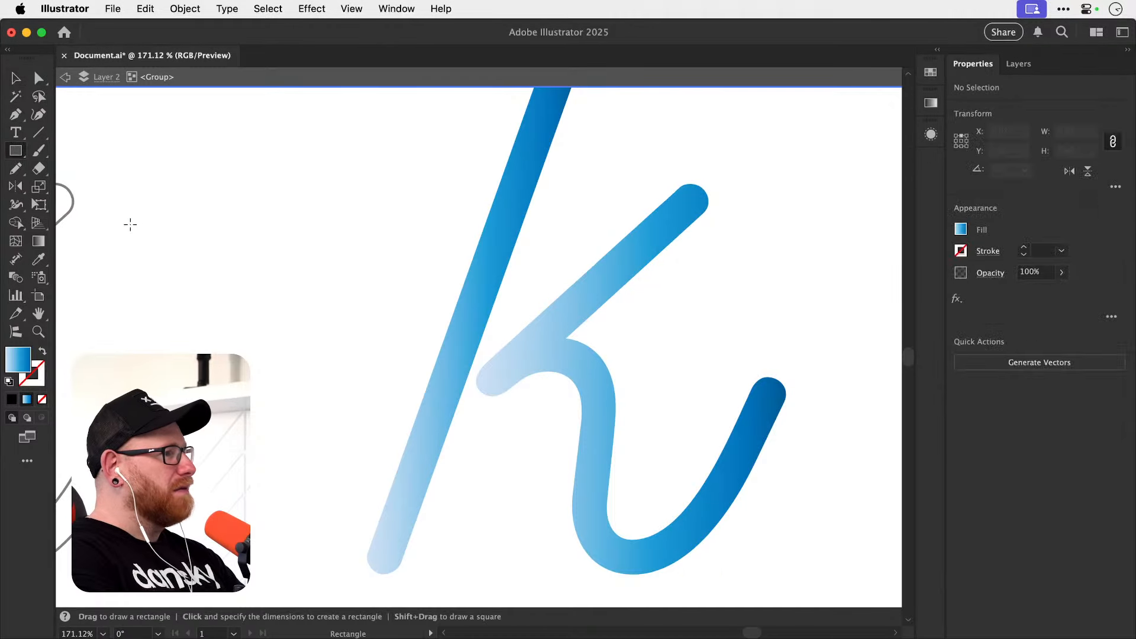
pyautogui.moveTo(488, 437); pyautogui.dragTo(535, 492)
pyautogui.press('v')
pyautogui.doubleClick(378, 401)
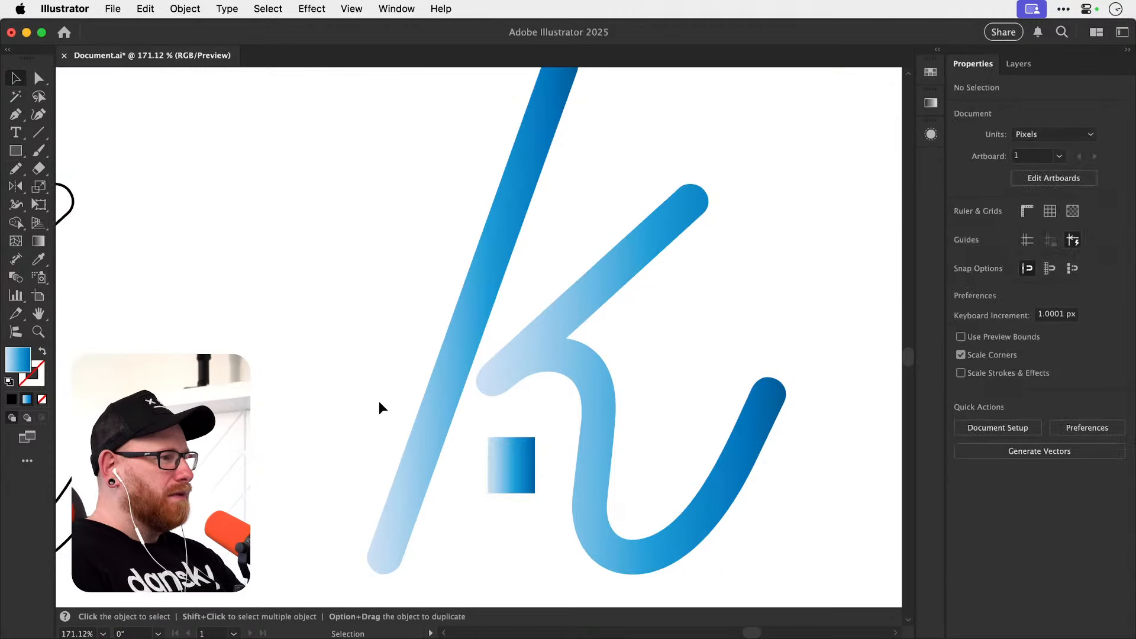
# Move the gradient k group slightly up and left, convert it to a compound path, and deselect it.
pyautogui.moveTo(532, 367)
pyautogui.mouseDown()
pyautogui.moveTo(519, 346)
pyautogui.moveTo(520, 355)
pyautogui.mouseUp()
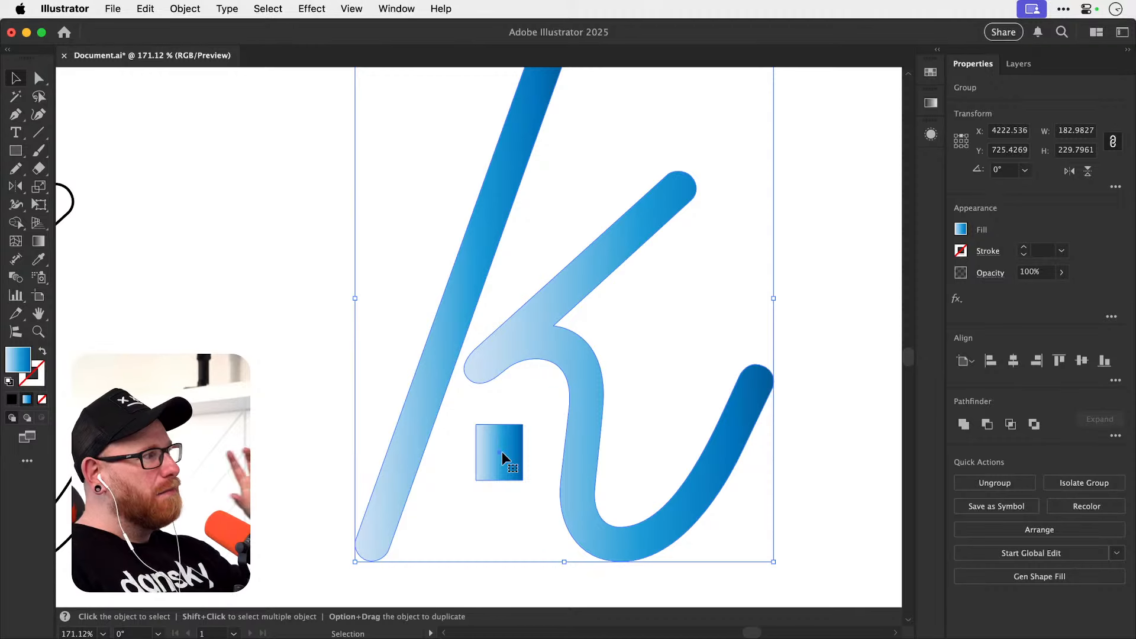
pyautogui.click(184, 9)
pyautogui.moveTo(312, 8)
pyautogui.moveTo(185, 9)
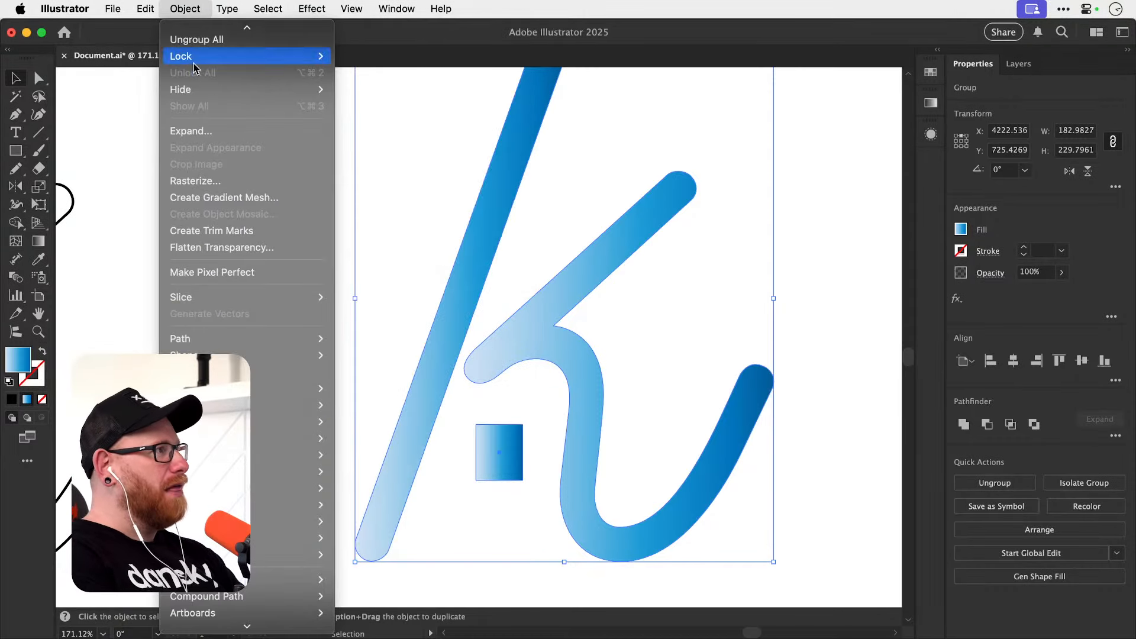
pyautogui.moveTo(264, 622)
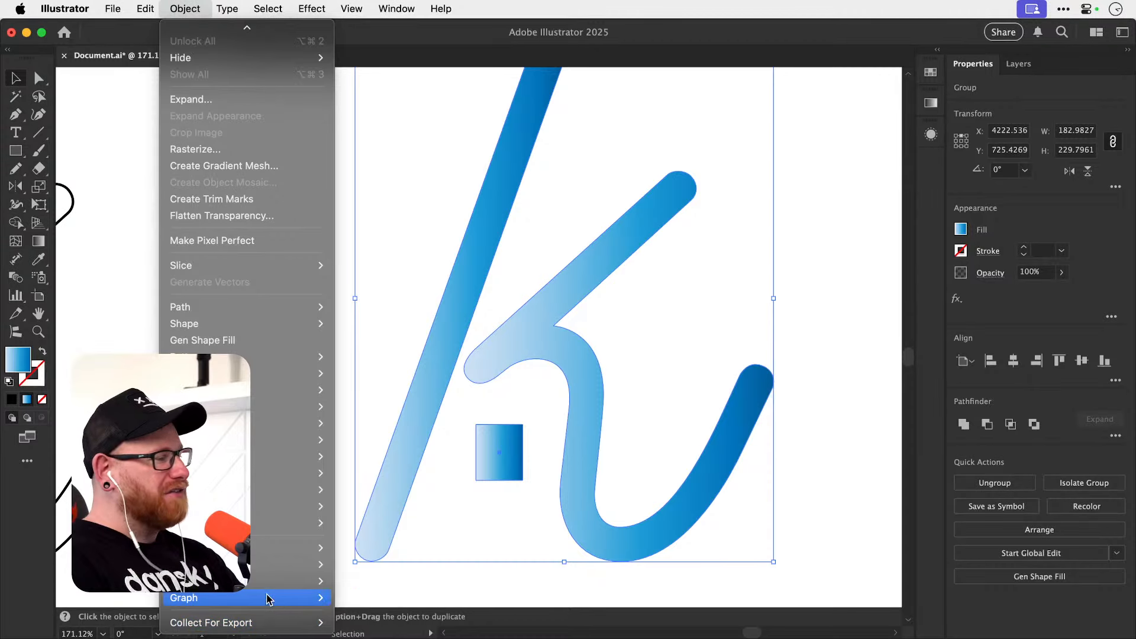
pyautogui.moveTo(265, 564)
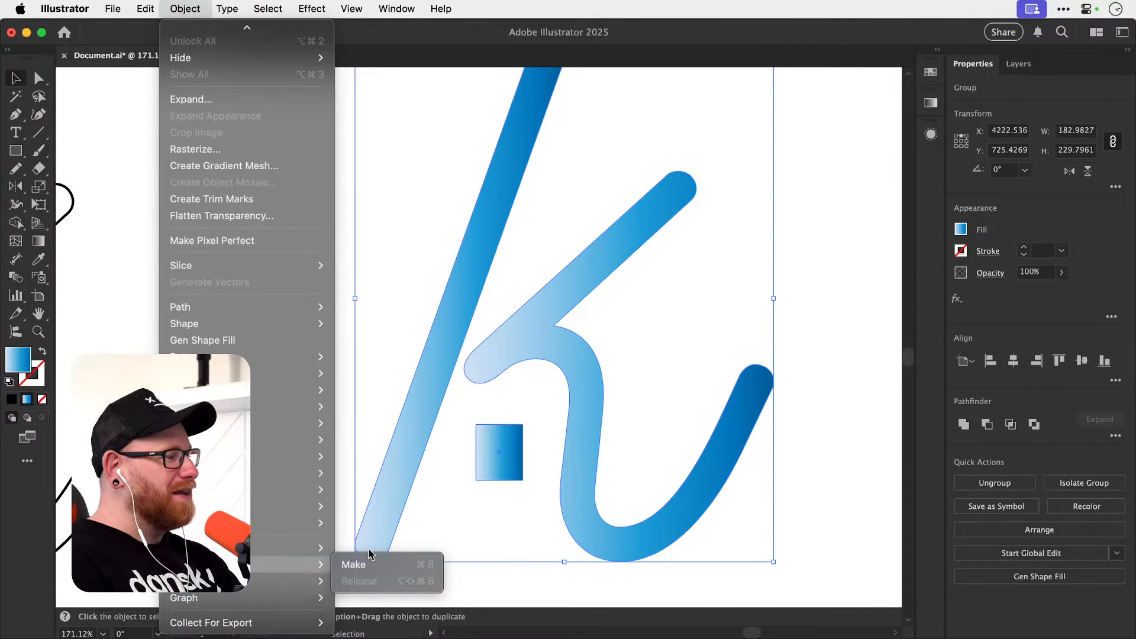
pyautogui.click(404, 568)
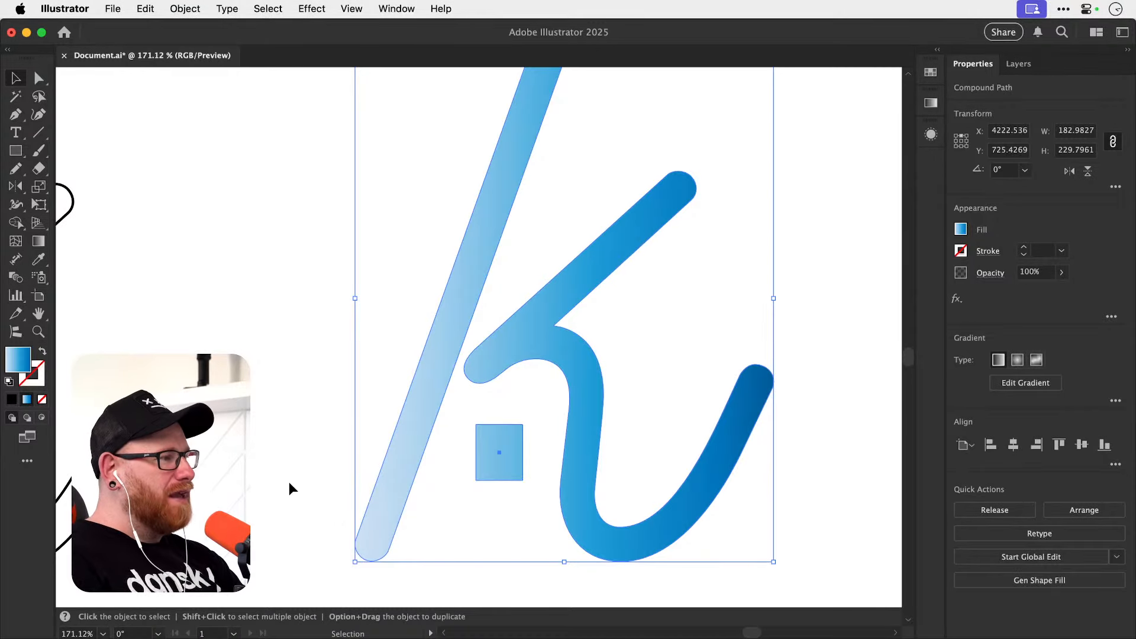
pyautogui.click(304, 474)
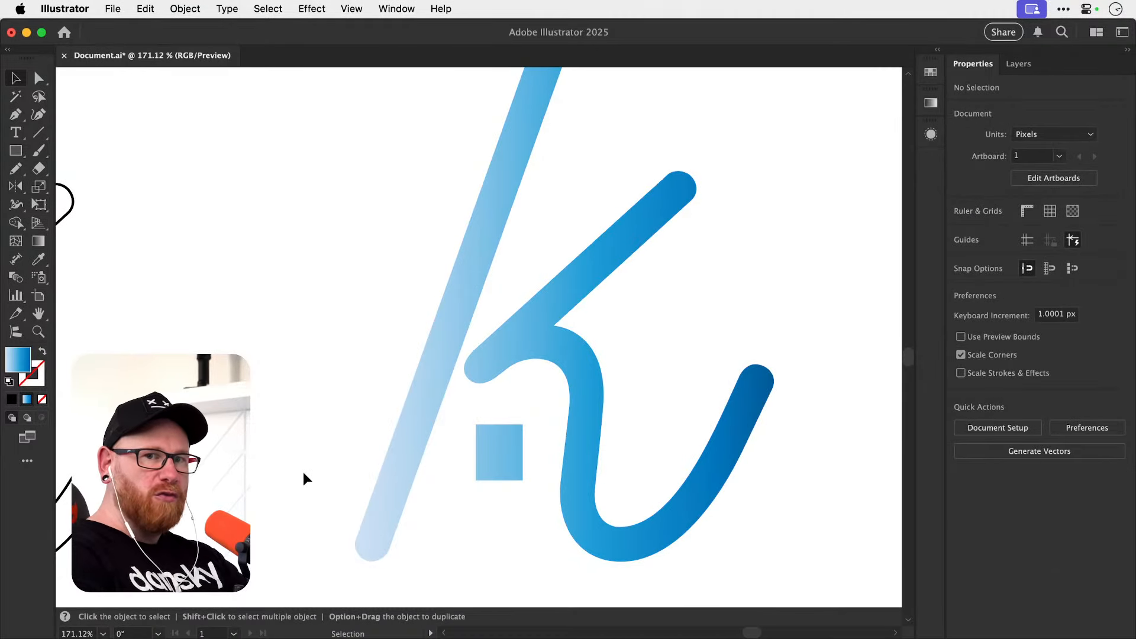
# Isolate the gradient k's compound path and move the small rectangle inside it slightly down.
pyautogui.press('a')
pyautogui.press('super+minus')
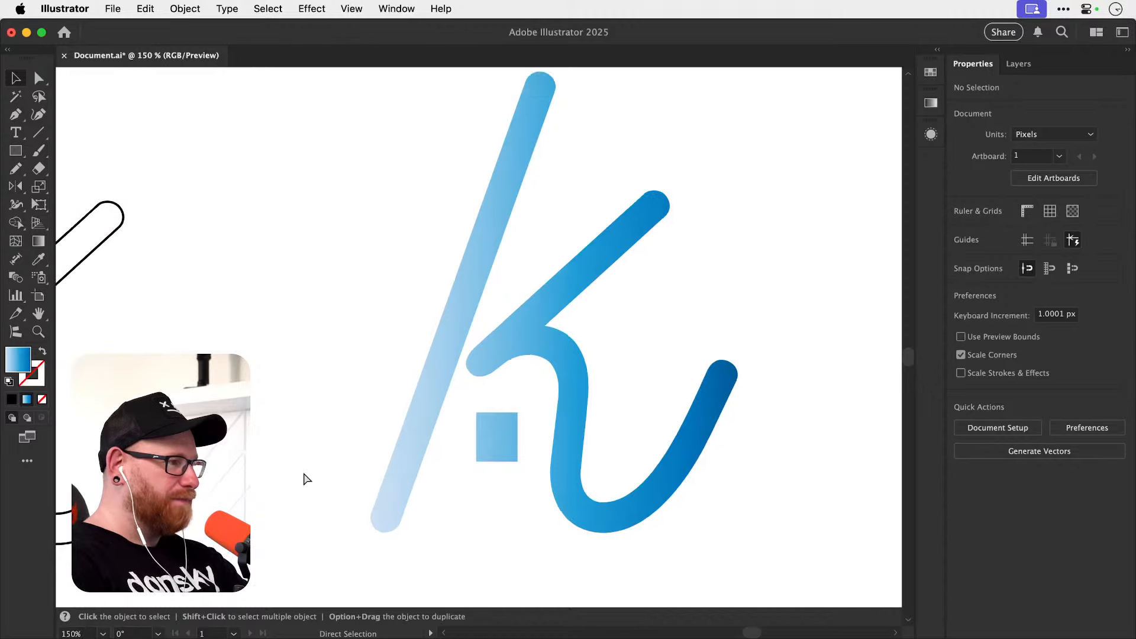
pyautogui.press('super+minus')
pyautogui.press('super+minus')
pyautogui.press('v')
pyautogui.doubleClick(486, 393)
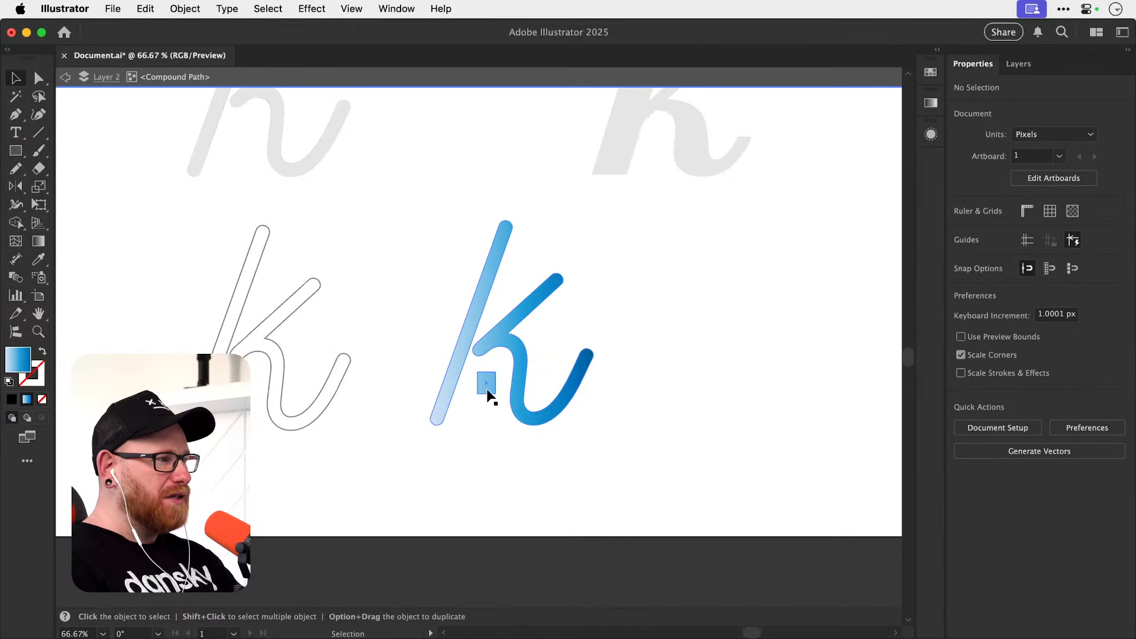
pyautogui.click(488, 389)
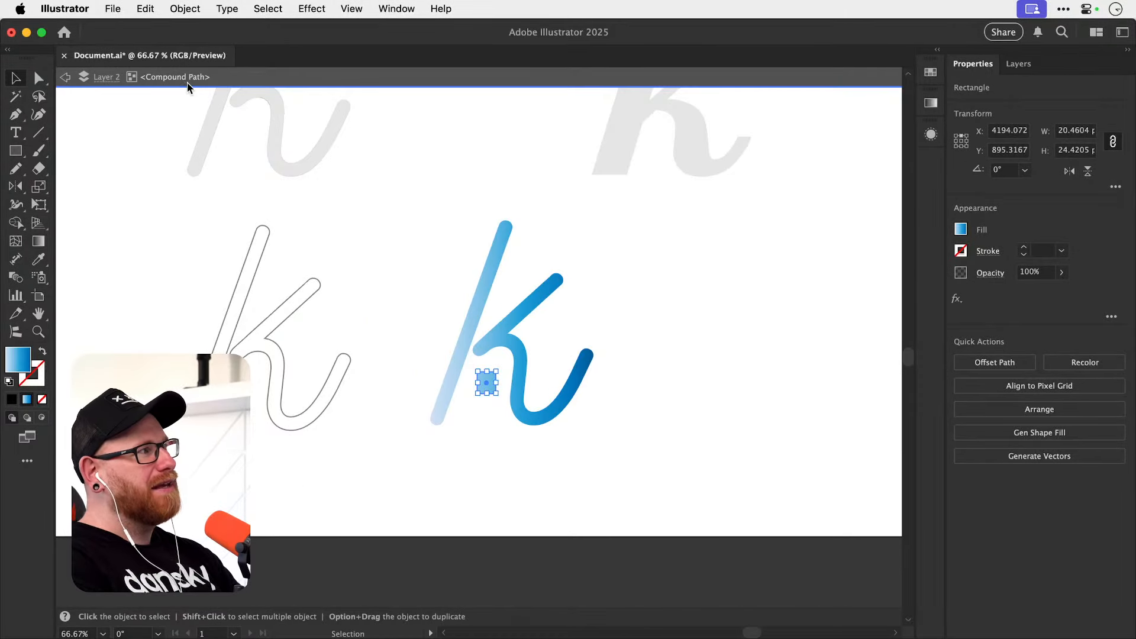
pyautogui.moveTo(504, 388); pyautogui.dragTo(486, 435)
# Rotate the small rectangle about 23° inside the compound path.
pyautogui.scroll(3, 491, 384)
pyautogui.press('super+space')
pyautogui.moveTo(485, 387); pyautogui.dragTo(543, 410)
pyautogui.press('s')
pyautogui.press('v')
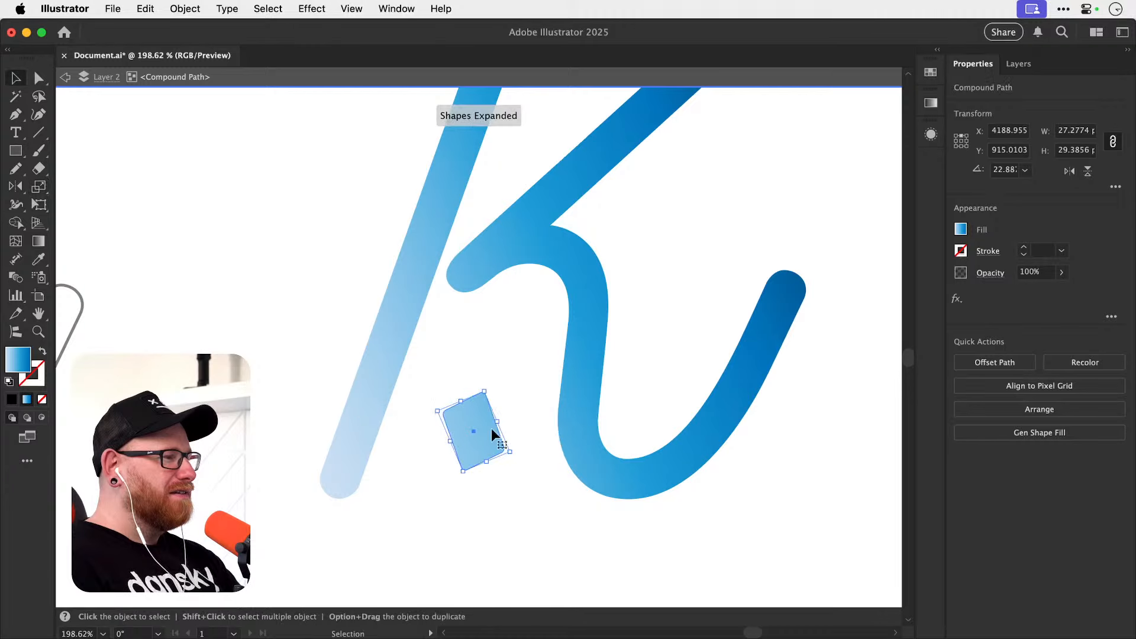
# Move the rotated rectangle into the space between the k's upper arm and curved leg, deselect it, and exit isolation.
pyautogui.moveTo(491, 435); pyautogui.dragTo(688, 230)
pyautogui.click(697, 282)
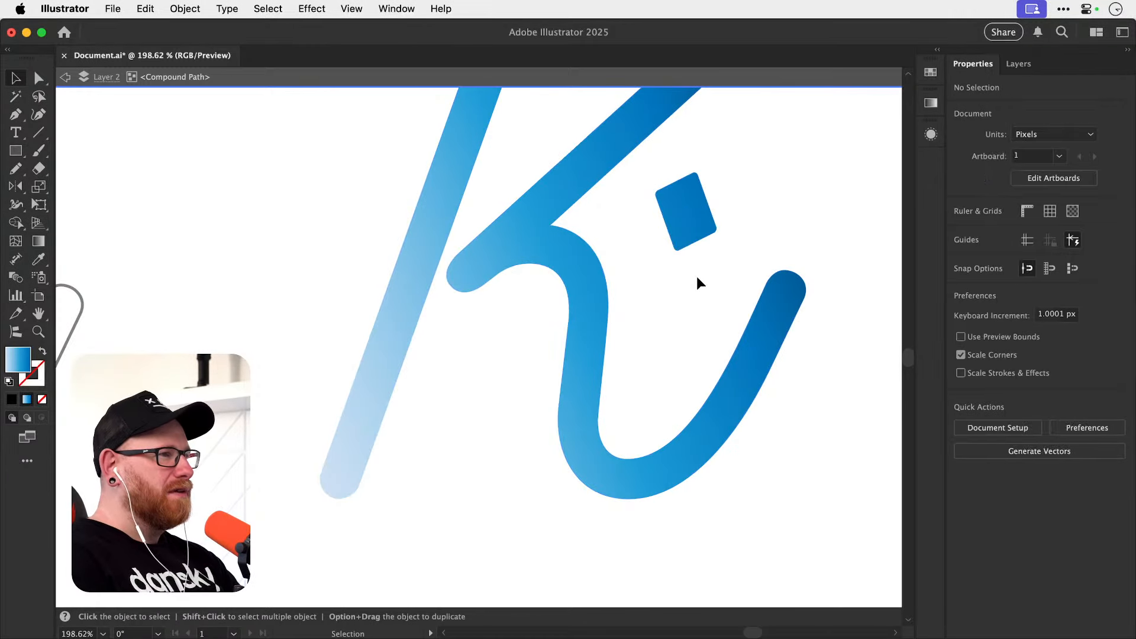
pyautogui.press('super+minus')
pyautogui.press('super+minus')
pyautogui.press('super+minus')
pyautogui.press('super+minus')
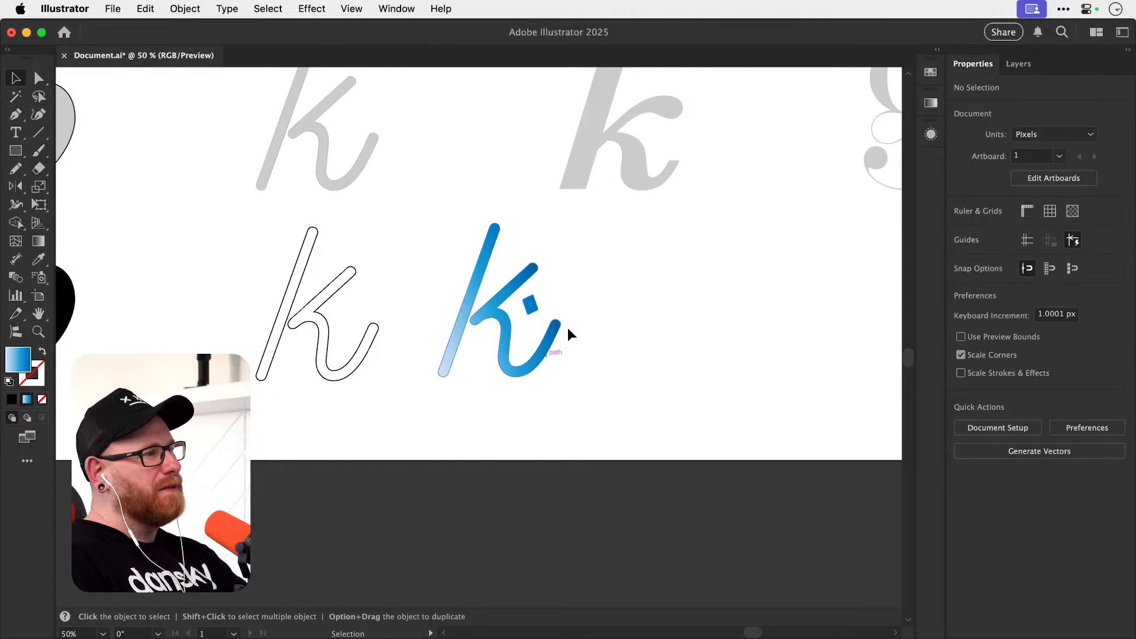
pyautogui.moveTo(514, 347); pyautogui.dragTo(542, 402)
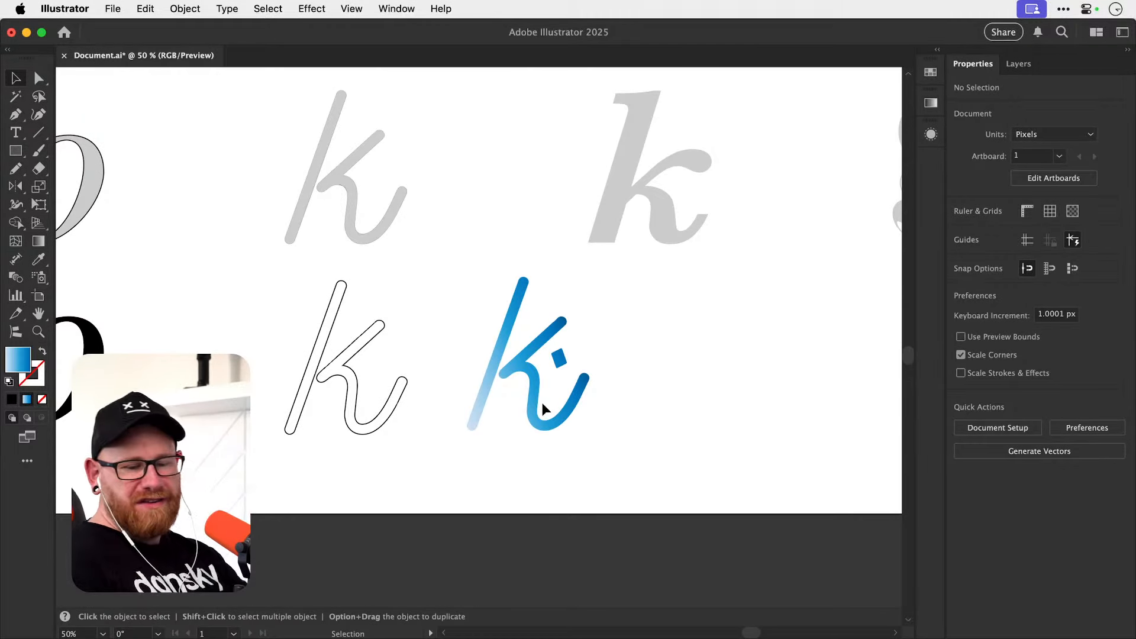
# Cut the gradient k compound path from the artboard.
pyautogui.click(527, 356)
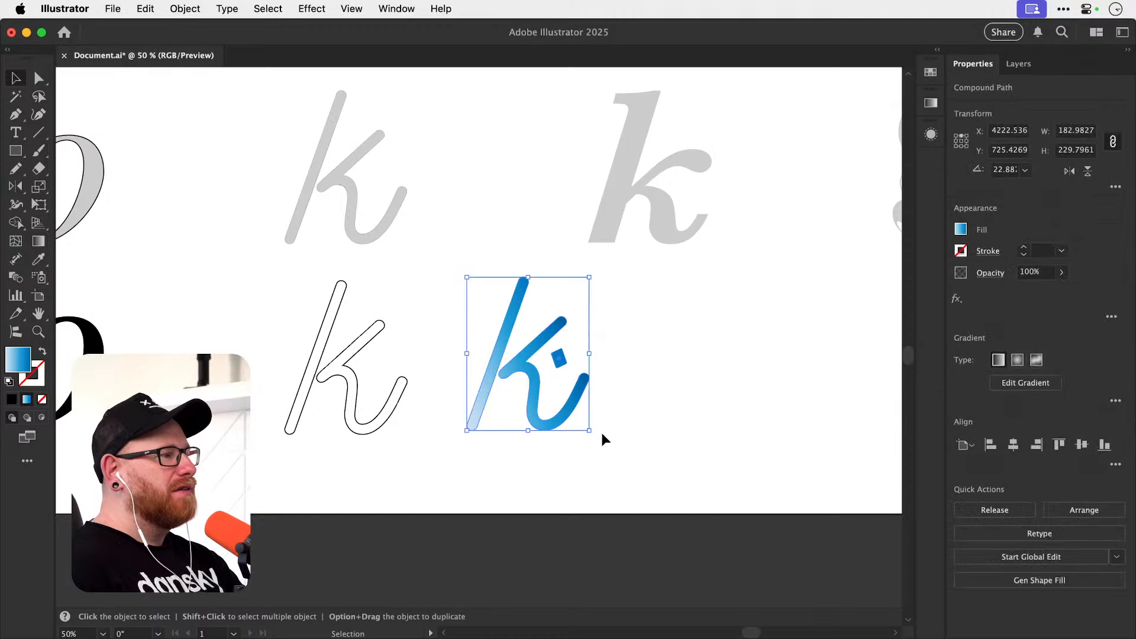
pyautogui.press('a')
pyautogui.press('v')
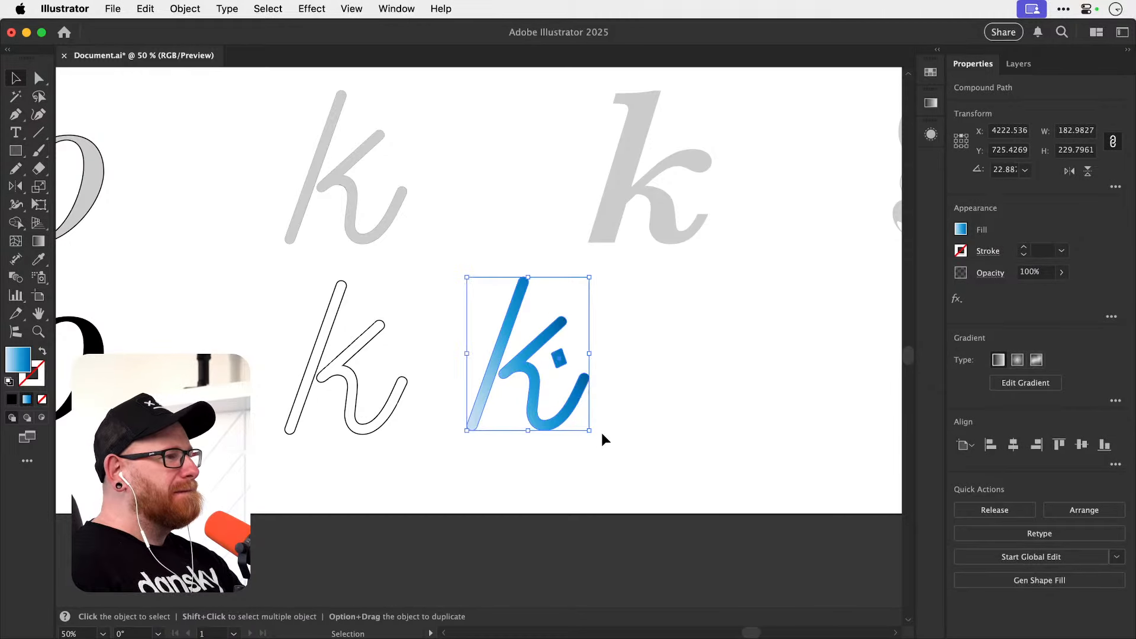
pyautogui.press('super+x')
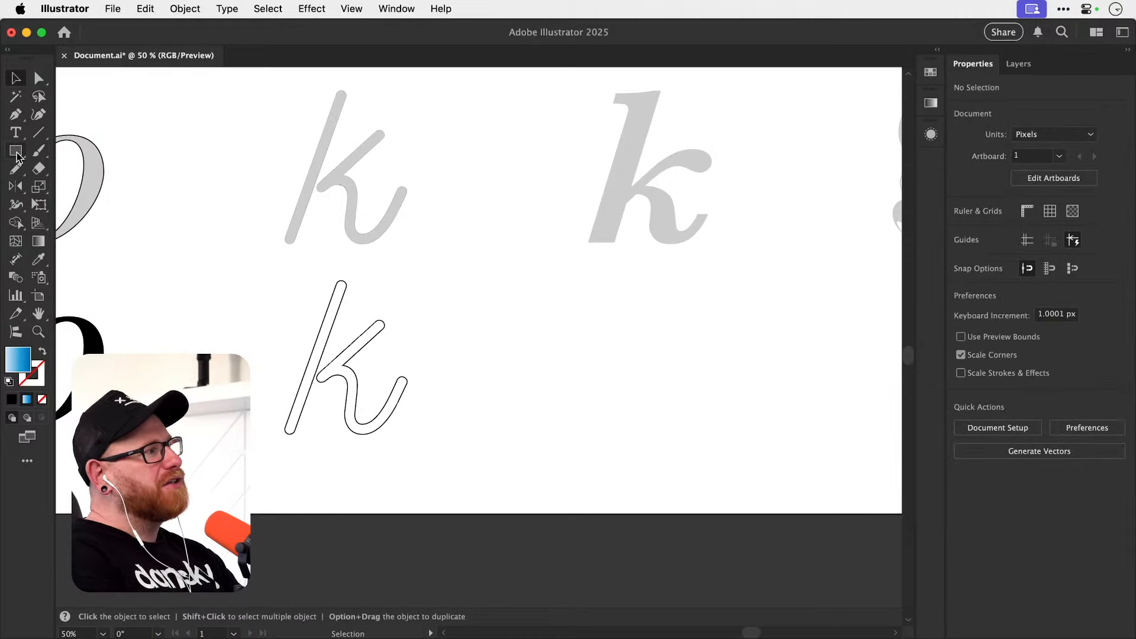
# Draw a rectangle about 227 by 171 px beside the outlined k and fill it with black.
pyautogui.click(16, 154)
pyautogui.moveTo(551, 319)
pyautogui.mouseDown()
pyautogui.moveTo(661, 416)
pyautogui.moveTo(703, 433)
pyautogui.mouseUp()
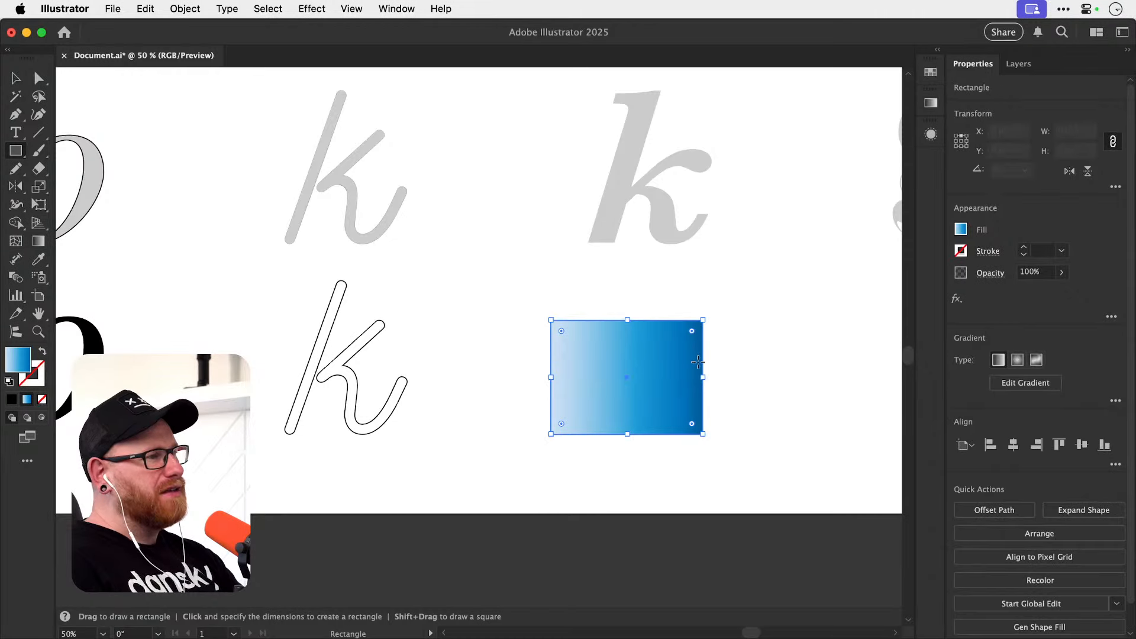
pyautogui.press('v')
pyautogui.click(930, 71)
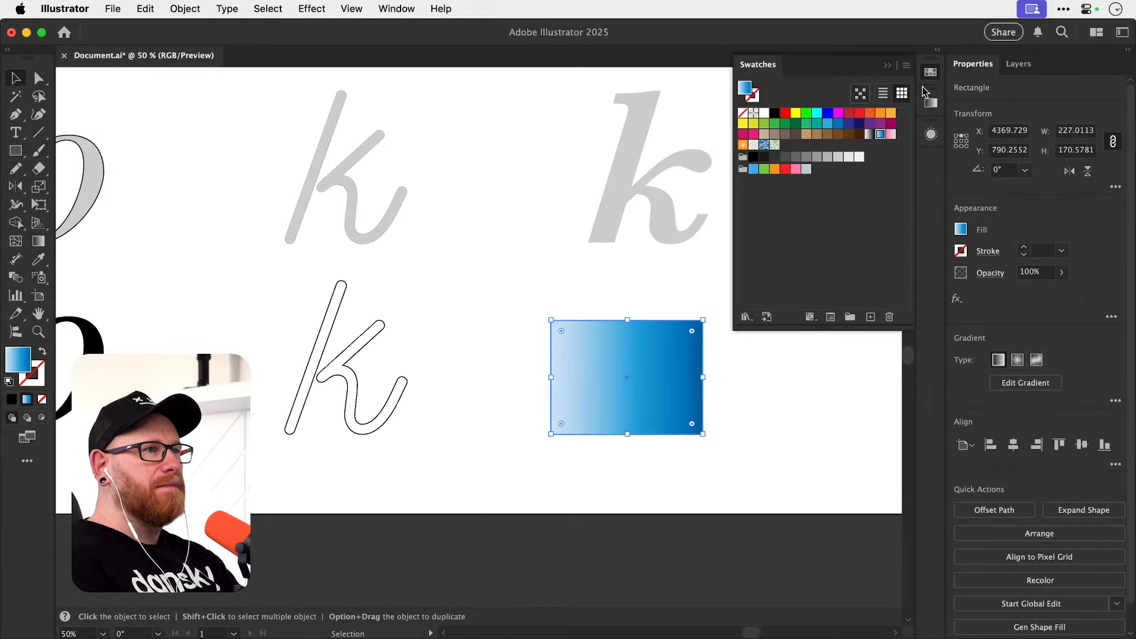
pyautogui.click(774, 112)
pyautogui.click(930, 72)
pyautogui.click(754, 285)
# Move the black rectangle slightly down and left, and paste a copy in front, scaled about its centre to about 81 by 61 px.
pyautogui.moveTo(658, 341); pyautogui.dragTo(539, 341)
pyautogui.press('z')
pyautogui.moveTo(526, 368); pyautogui.dragTo(582, 368)
pyautogui.press('v')
pyautogui.moveTo(465, 360); pyautogui.dragTo(460, 365)
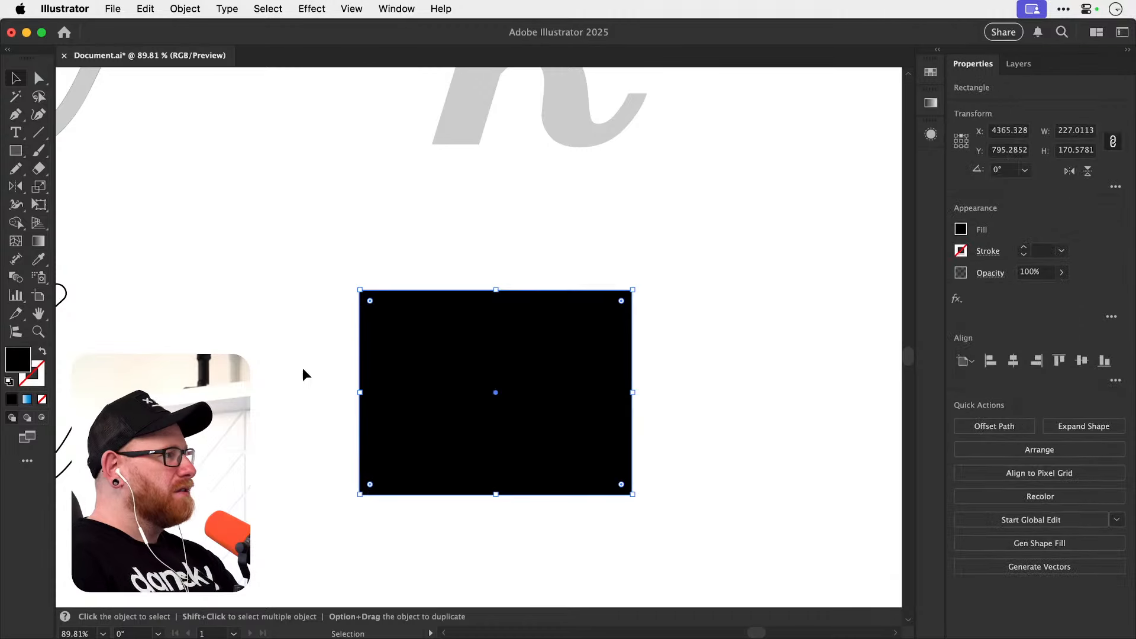
pyautogui.press('super+c')
pyautogui.press('super+f')
pyautogui.press('s')
pyautogui.moveTo(662, 277); pyautogui.dragTo(556, 350)
pyautogui.press('v')
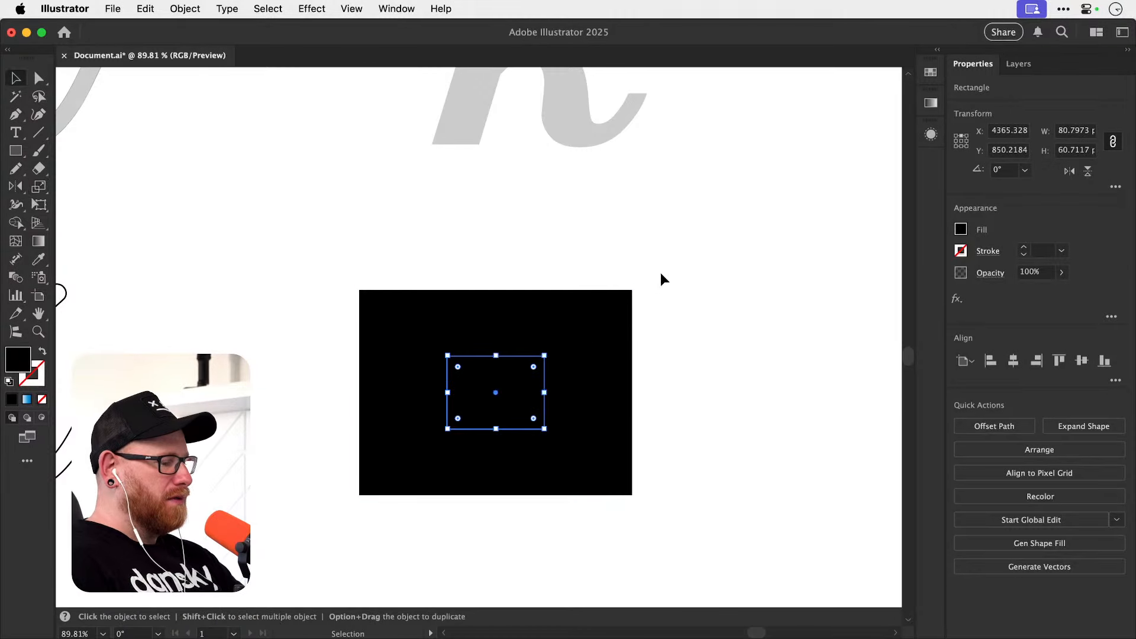
# Fill the small copy with white sampled from the artboard and move it into the upper left part of the black rectangle.
pyautogui.press('i')
pyautogui.click(662, 284)
pyautogui.press('v')
pyautogui.moveTo(497, 397); pyautogui.dragTo(445, 383)
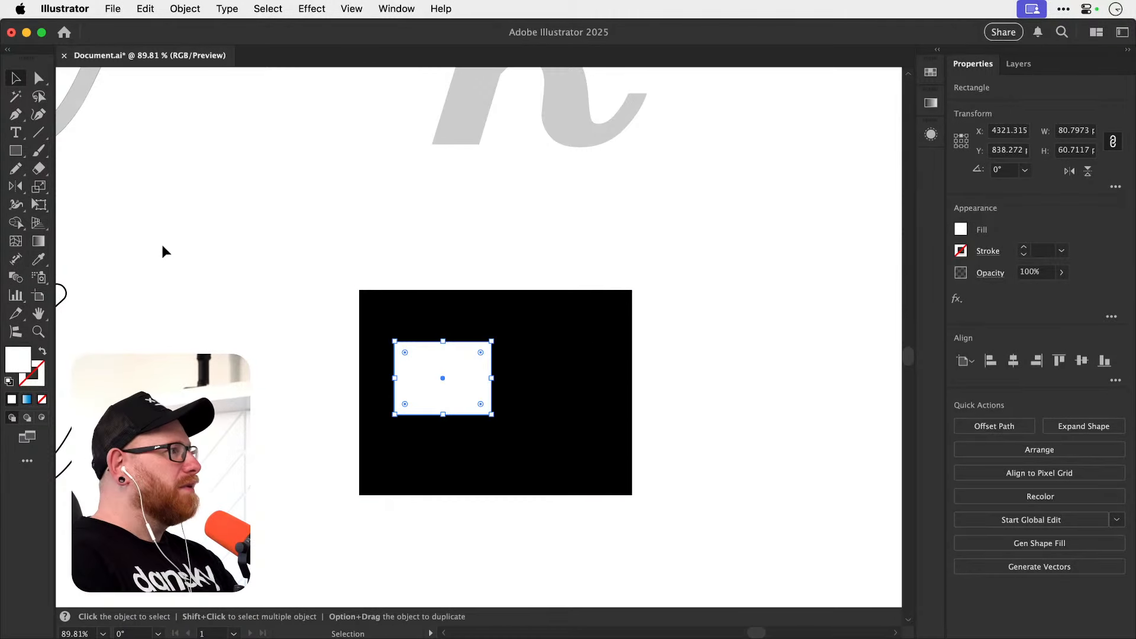
# Draw a white circle about 60 px wide inside the black rectangle, beside the white rectangle, and deselect it.
pyautogui.click(16, 150)
pyautogui.moveTo(15, 159); pyautogui.dragTo(89, 185)
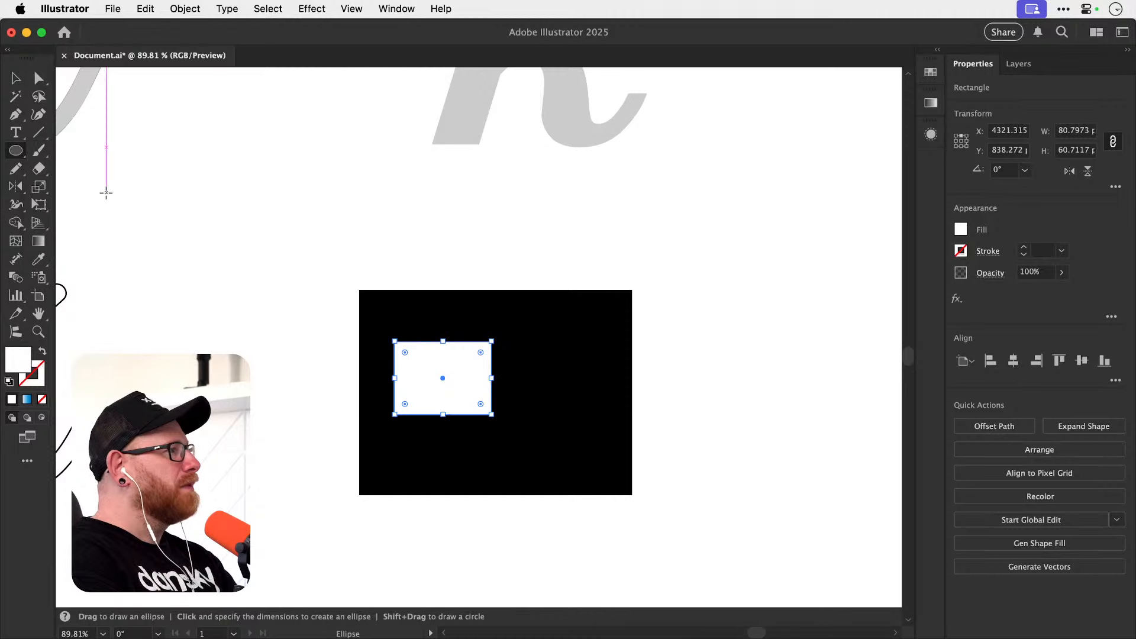
pyautogui.moveTo(556, 350); pyautogui.dragTo(576, 413)
pyautogui.press('v')
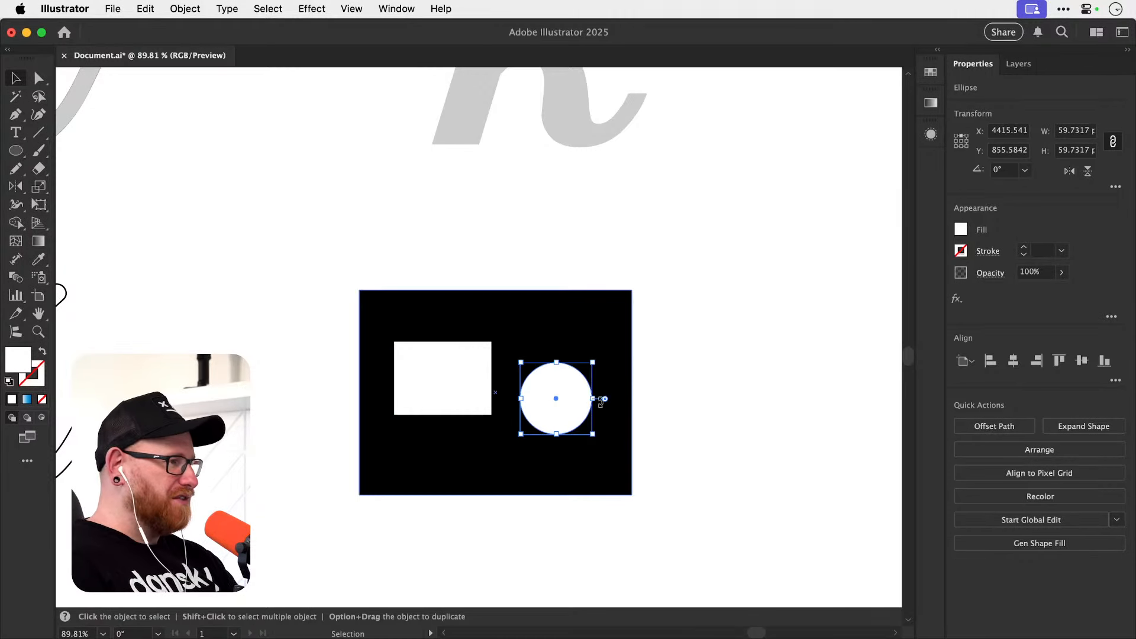
pyautogui.click(380, 233)
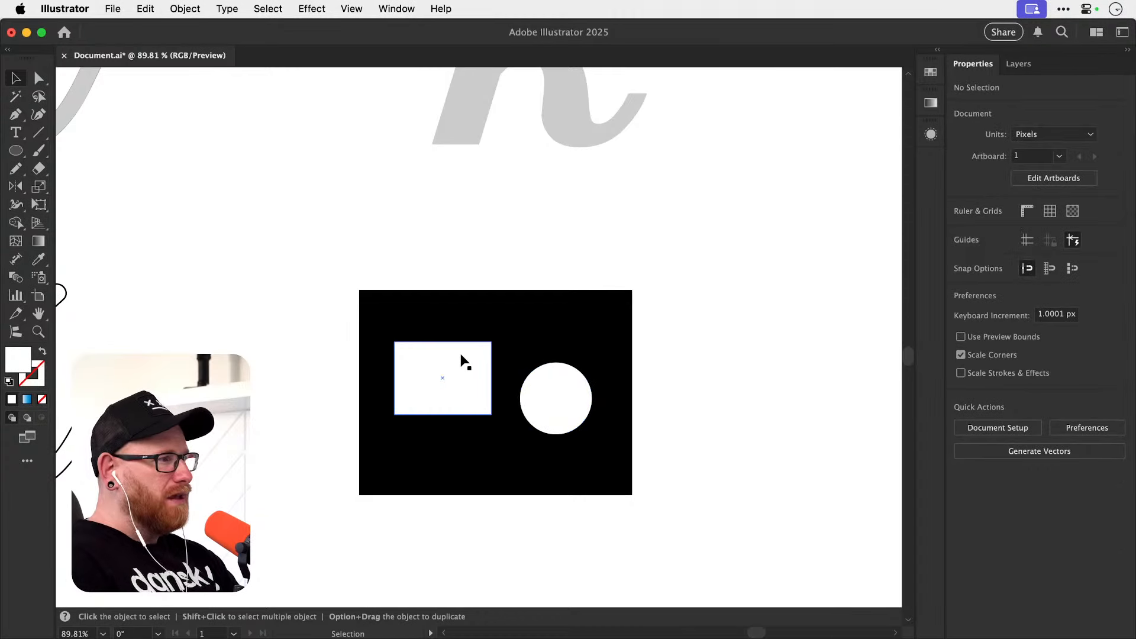
# Draw an ellipse about 391 by 262 px over the black rectangle and fill it with red.
pyautogui.click(15, 153)
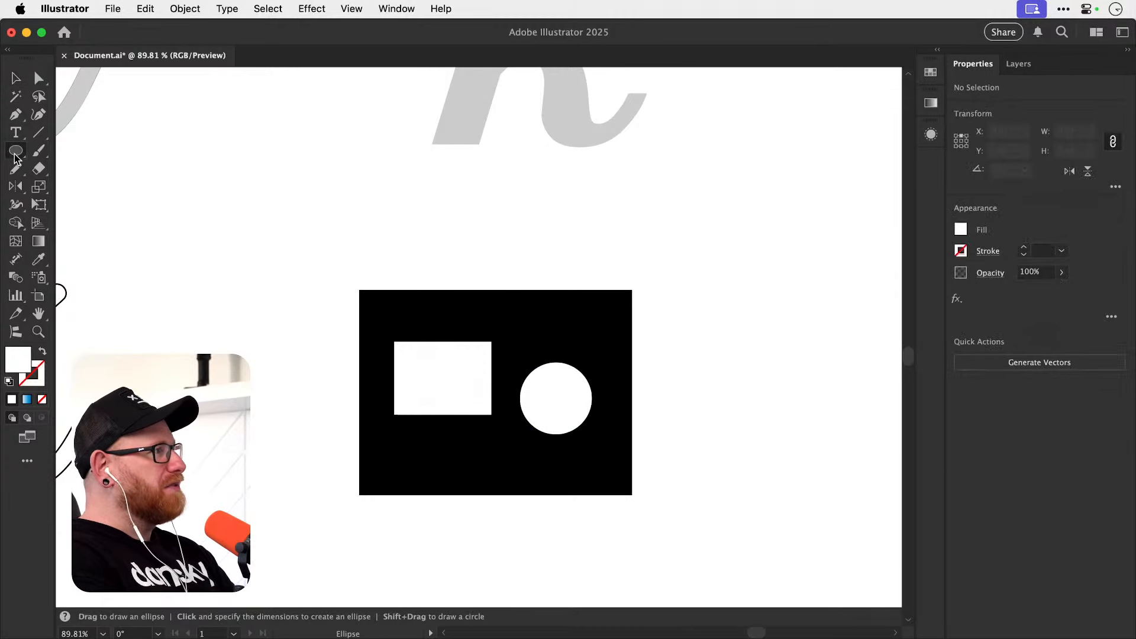
pyautogui.moveTo(291, 242); pyautogui.dragTo(762, 556)
pyautogui.press('v')
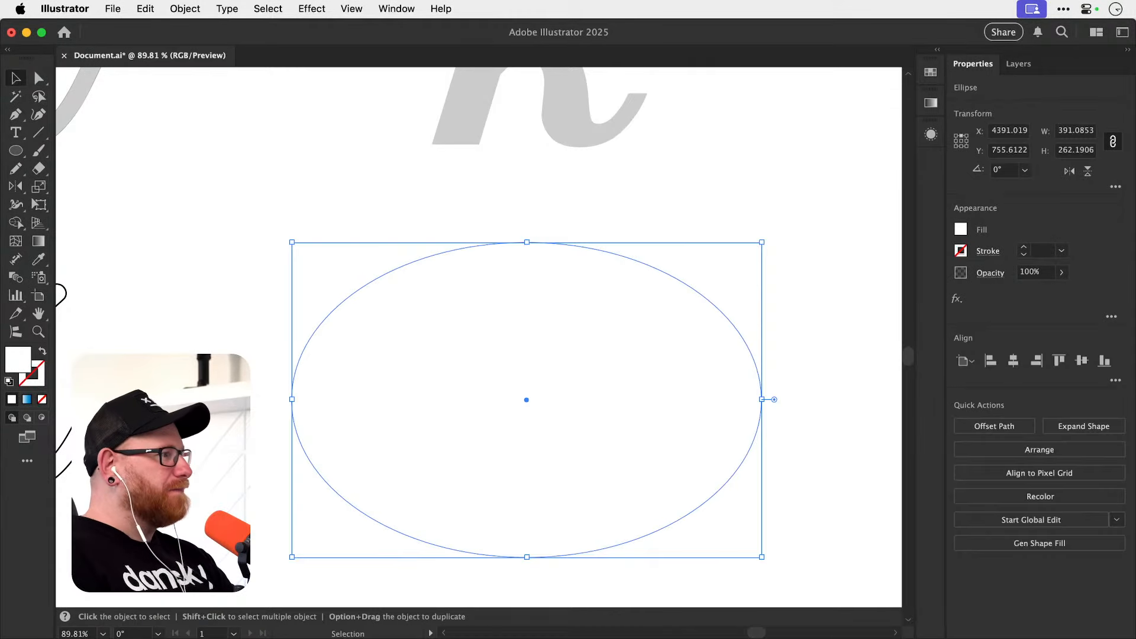
pyautogui.doubleClick(27, 356)
pyautogui.click(535, 263)
pyautogui.click(540, 260)
pyautogui.click(728, 243)
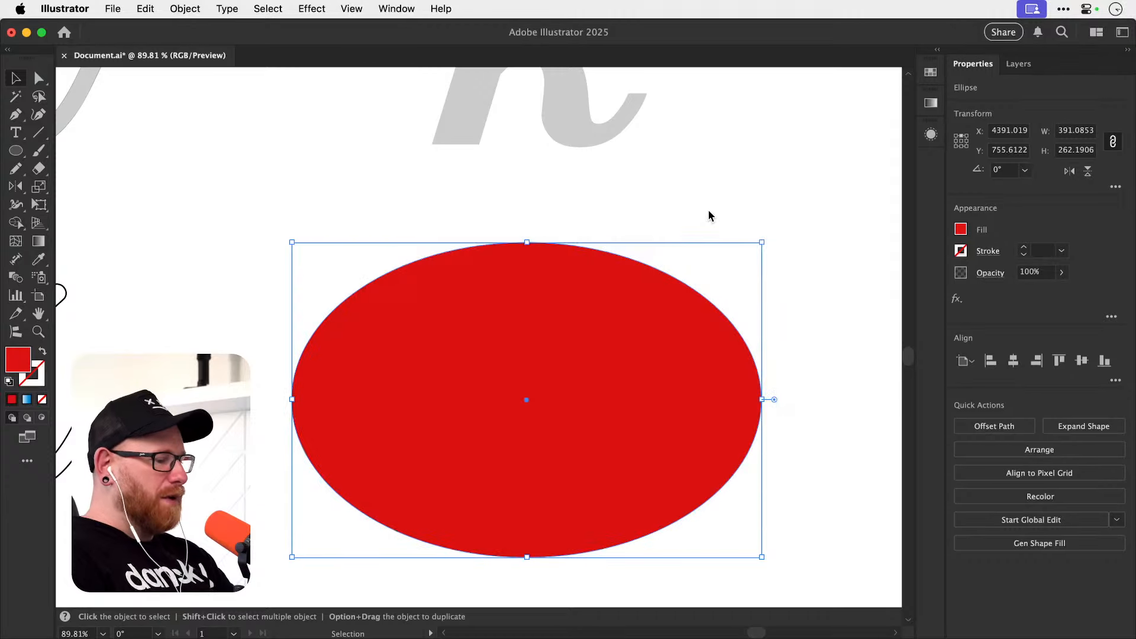
# Send the red ellipse to the back, centred on the black rectangle, and lock it.
pyautogui.press('super+shift+[')
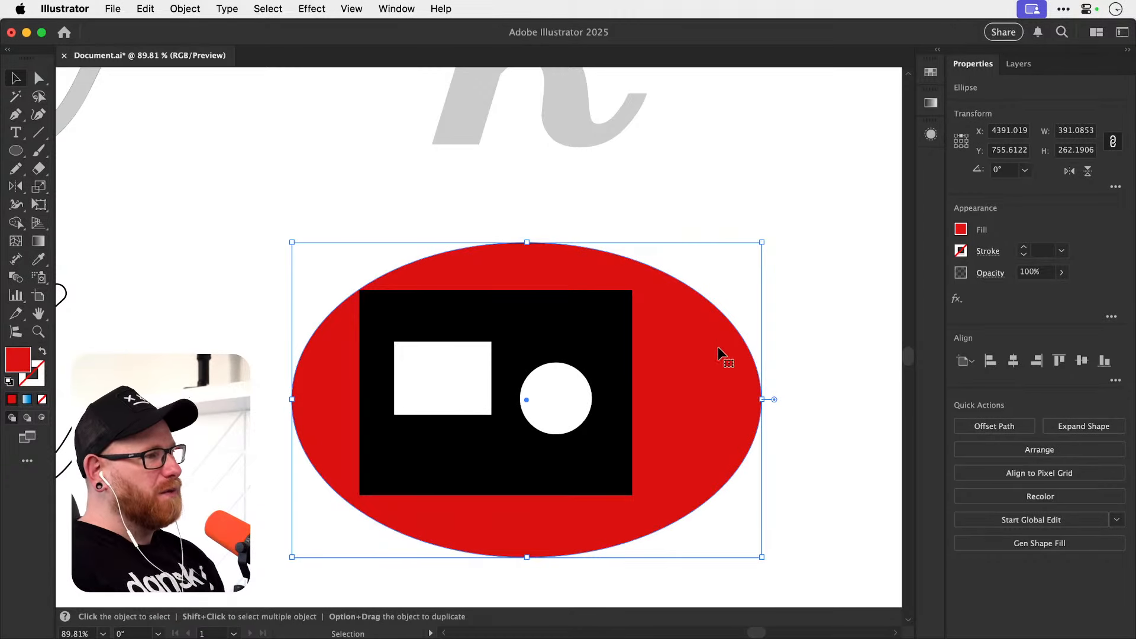
pyautogui.moveTo(719, 346); pyautogui.dragTo(687, 340)
pyautogui.press('super+shift+a')
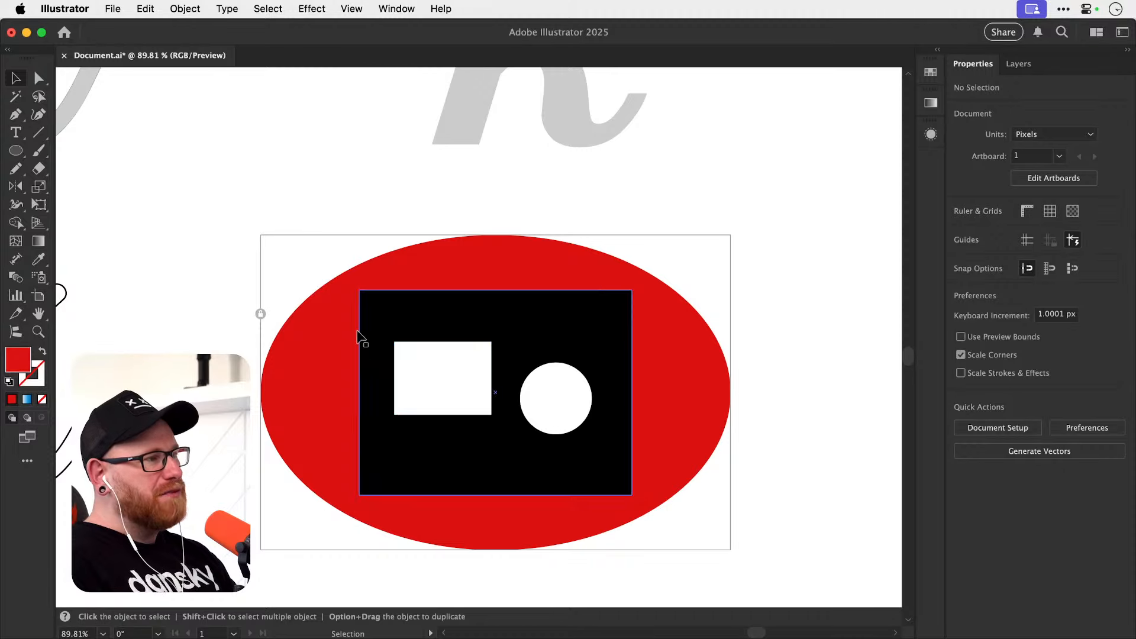
# Try cutting the white rectangle and circle out of the black rectangle with Minus Front, and undo the cuts.
pyautogui.moveTo(325, 261); pyautogui.dragTo(619, 452)
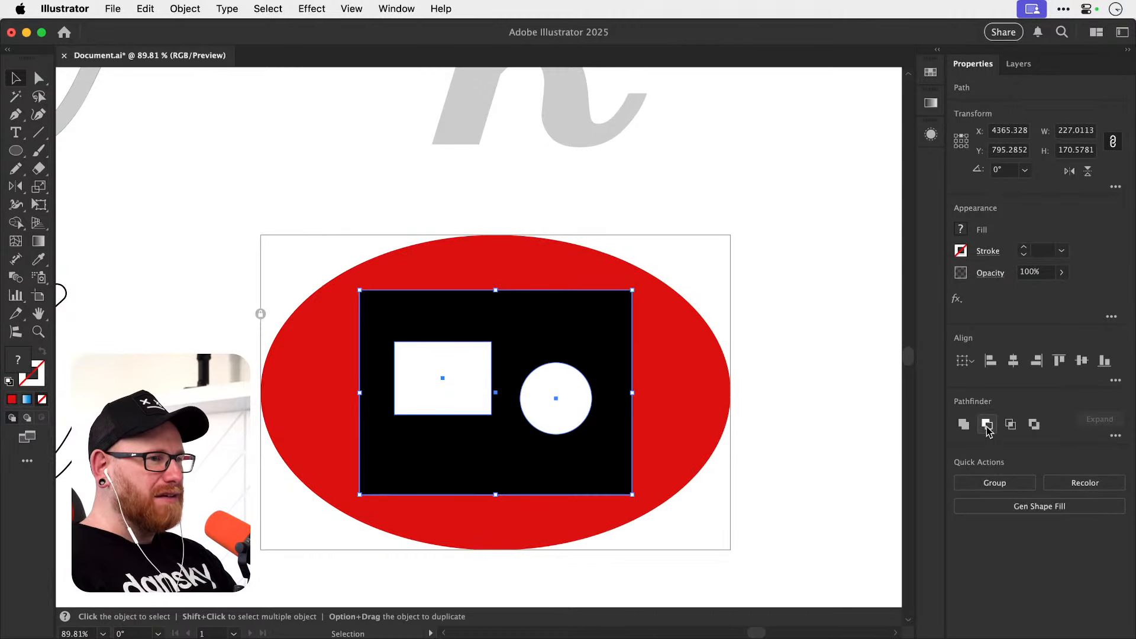
pyautogui.click(987, 425)
pyautogui.click(819, 411)
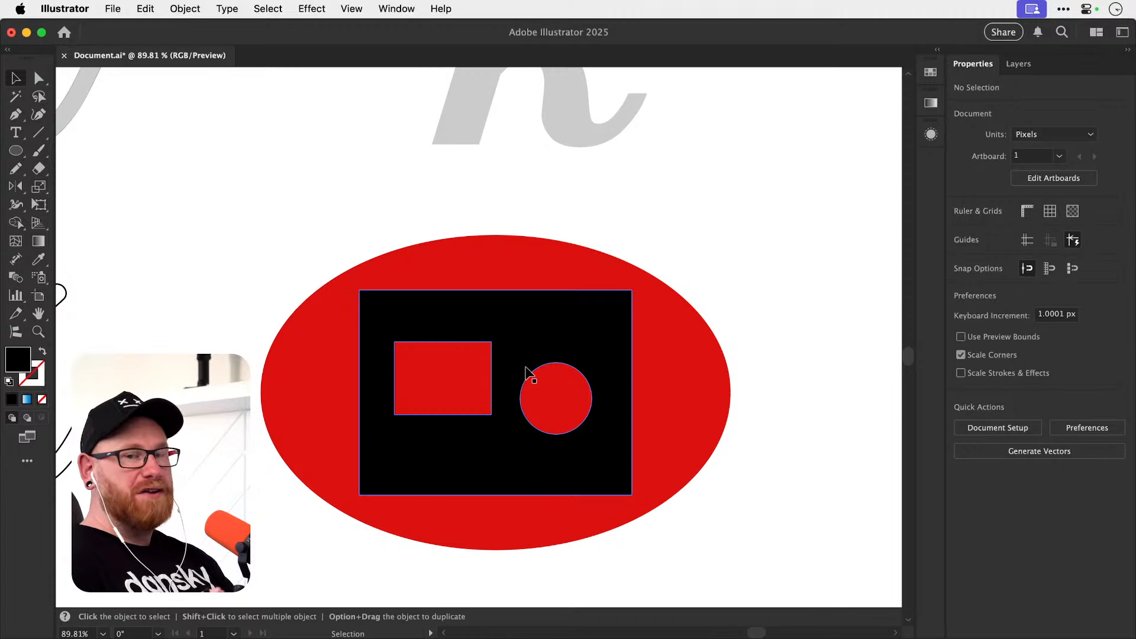
pyautogui.press('super+z')
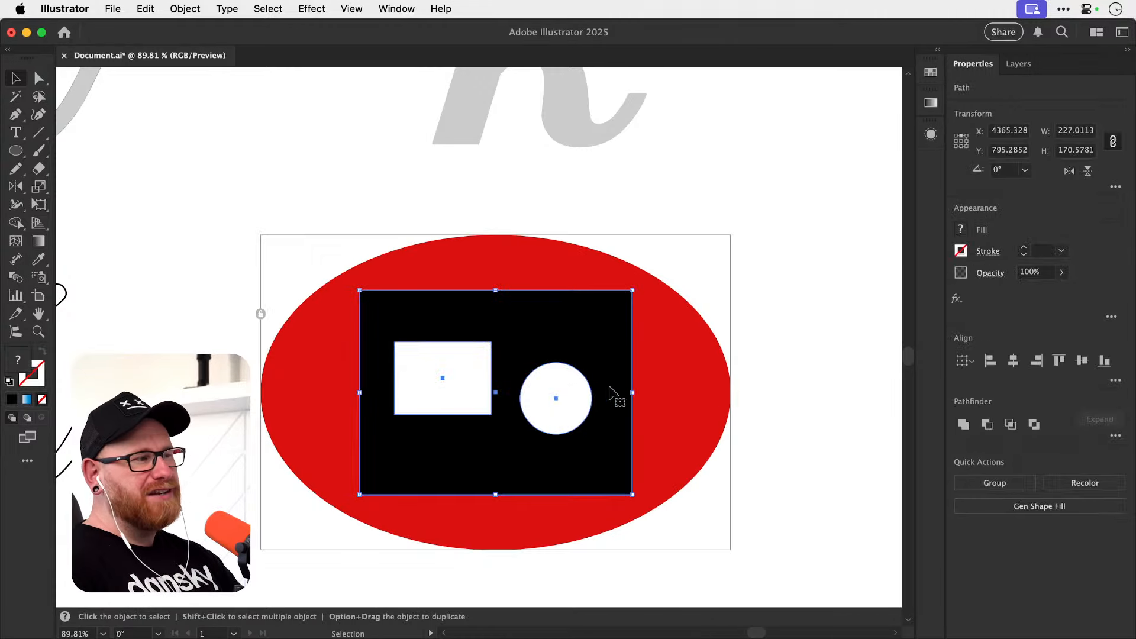
pyautogui.click(987, 424)
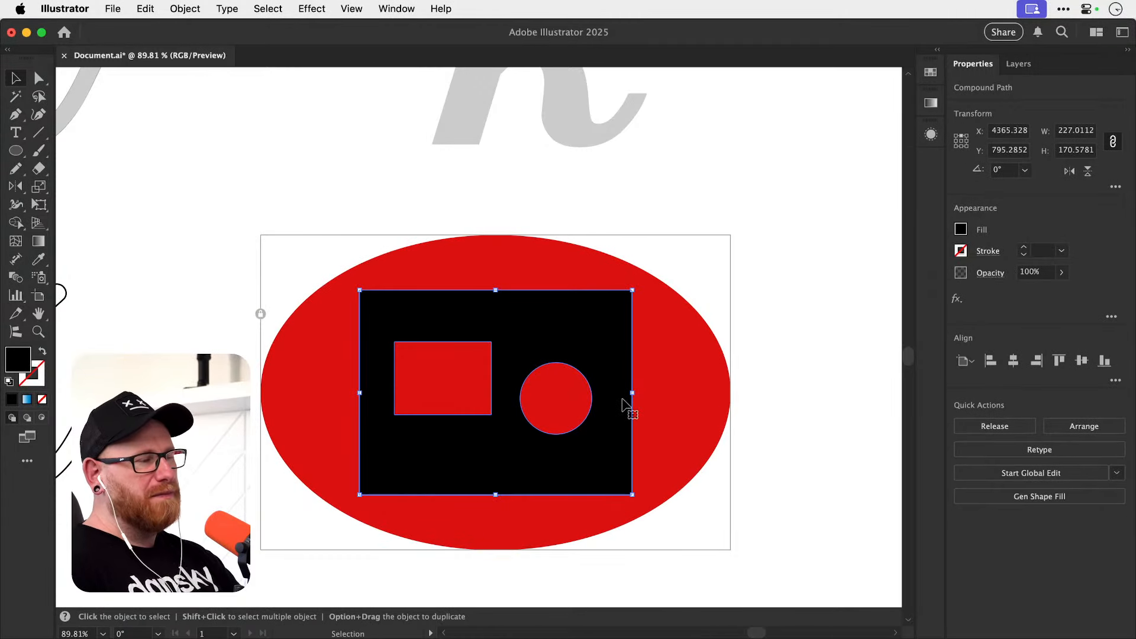
pyautogui.moveTo(596, 481); pyautogui.dragTo(582, 460)
pyautogui.press('super+z')
pyautogui.press('super+z')
pyautogui.click(471, 400)
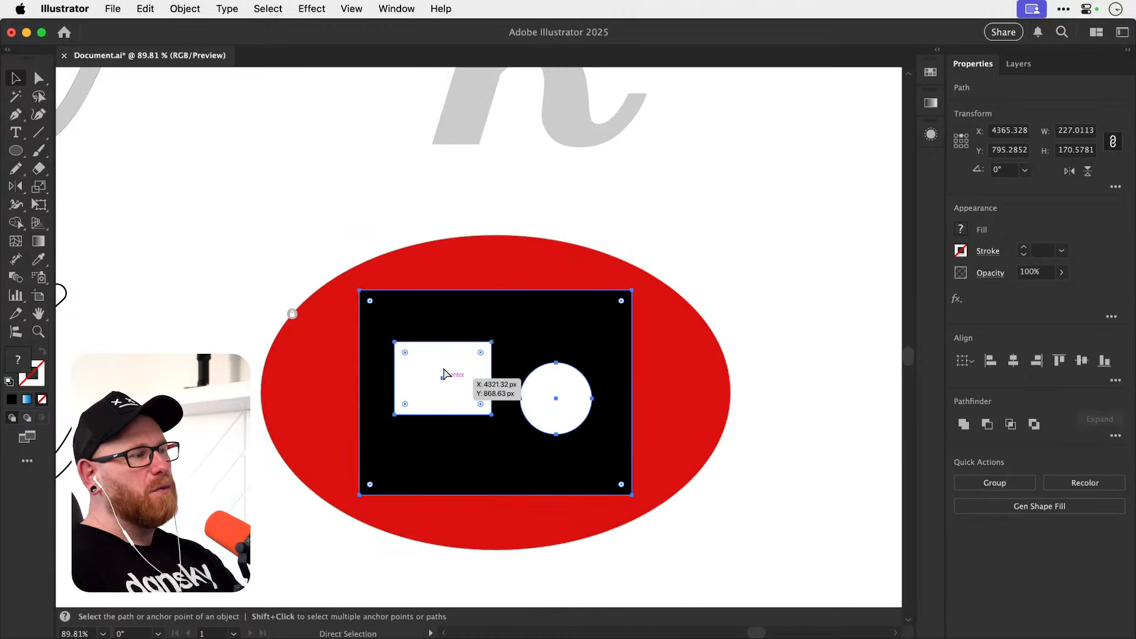
pyautogui.moveTo(471, 401); pyautogui.dragTo(478, 381)
pyautogui.keyDown('shift'); pyautogui.click(549, 417); pyautogui.keyUp('shift')
pyautogui.doubleClick(548, 418)
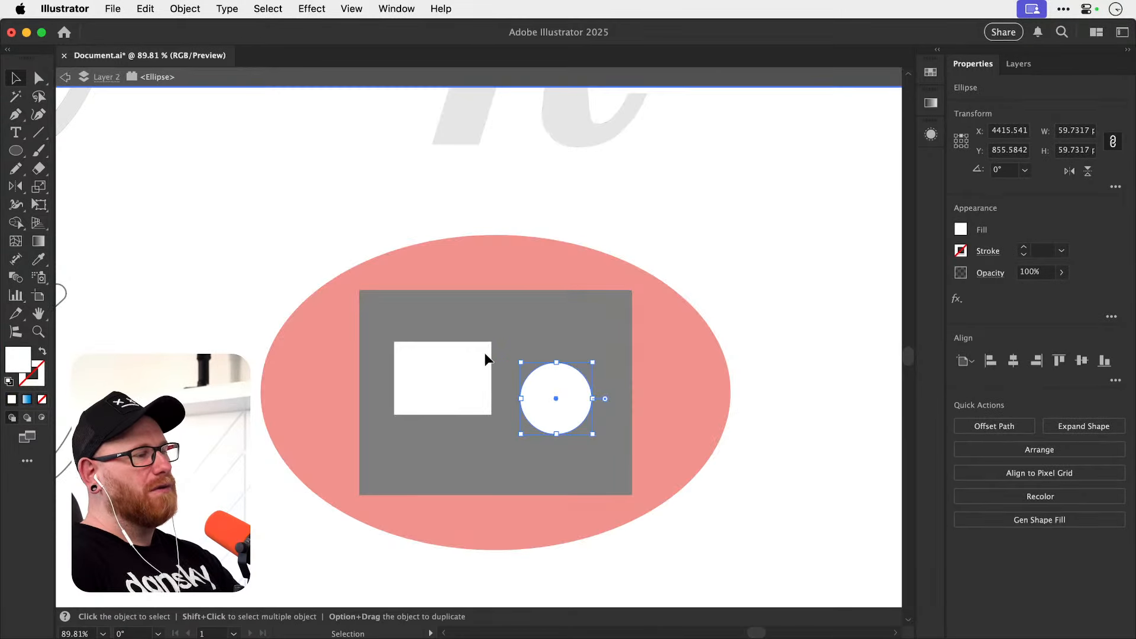
pyautogui.doubleClick(453, 272)
# Unlock the red ellipse, and combine the white rectangle and white circle into one compound path.
pyautogui.keyDown('shift'); pyautogui.click(447, 369); pyautogui.keyUp('shift')
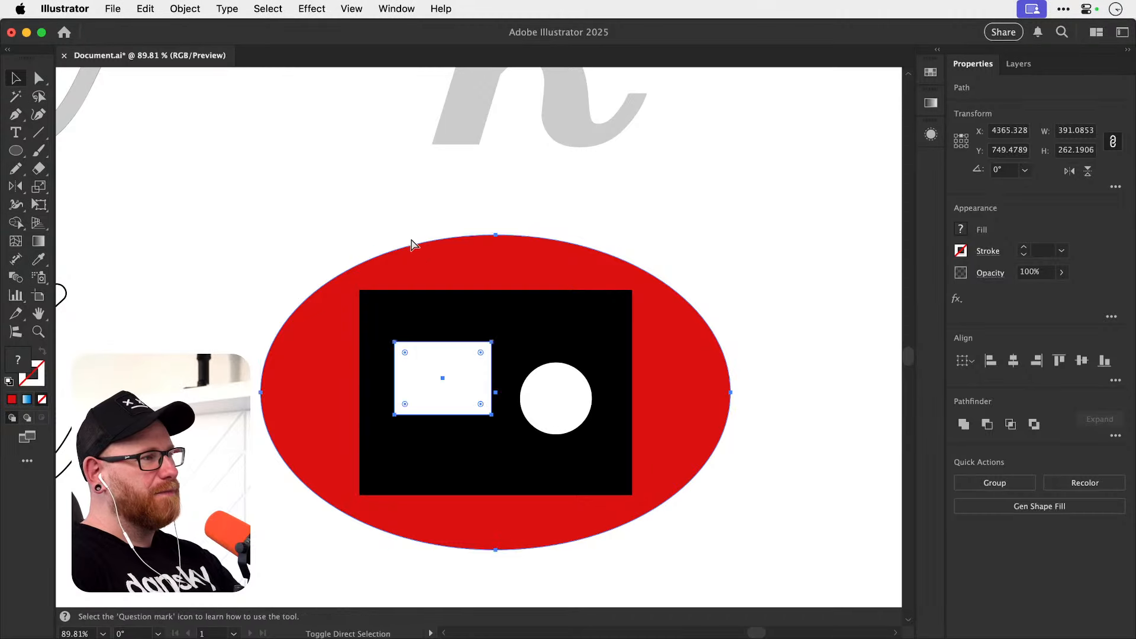
pyautogui.press('super+shift+a')
pyautogui.click(452, 370)
pyautogui.keyDown('shift'); pyautogui.click(541, 398); pyautogui.keyUp('shift')
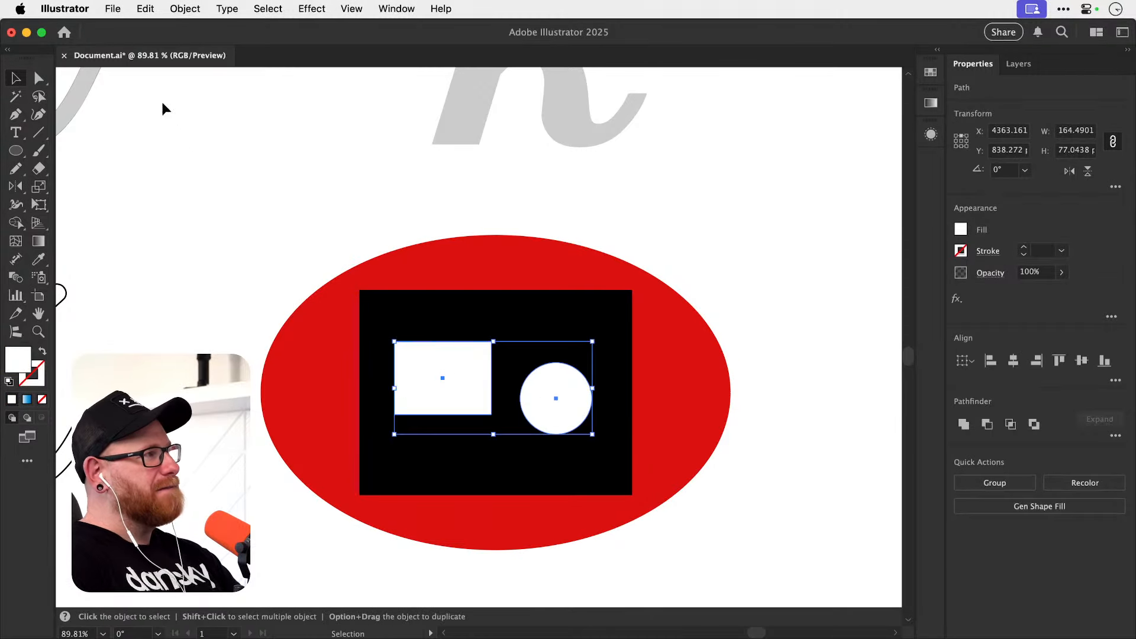
pyautogui.click(175, 7)
pyautogui.scroll(-3, 296, 568)
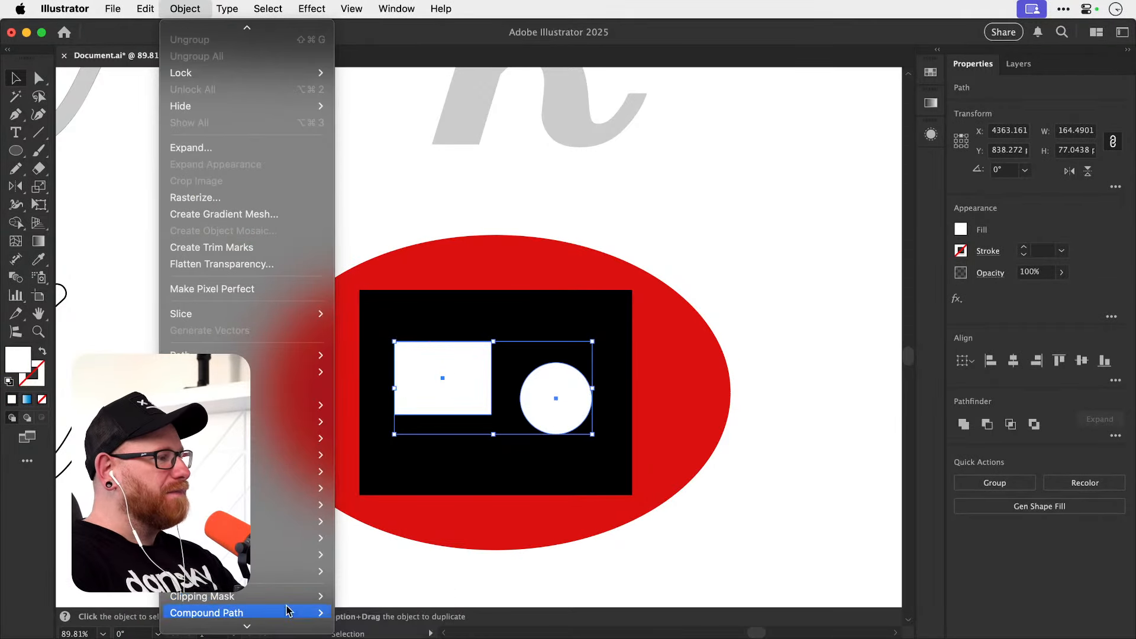
pyautogui.moveTo(314, 613)
pyautogui.click(355, 606)
# Subtract the white compound path from the black rectangle with Minus Front and deselect the result.
pyautogui.keyDown('shift'); pyautogui.click(370, 406); pyautogui.keyUp('shift')
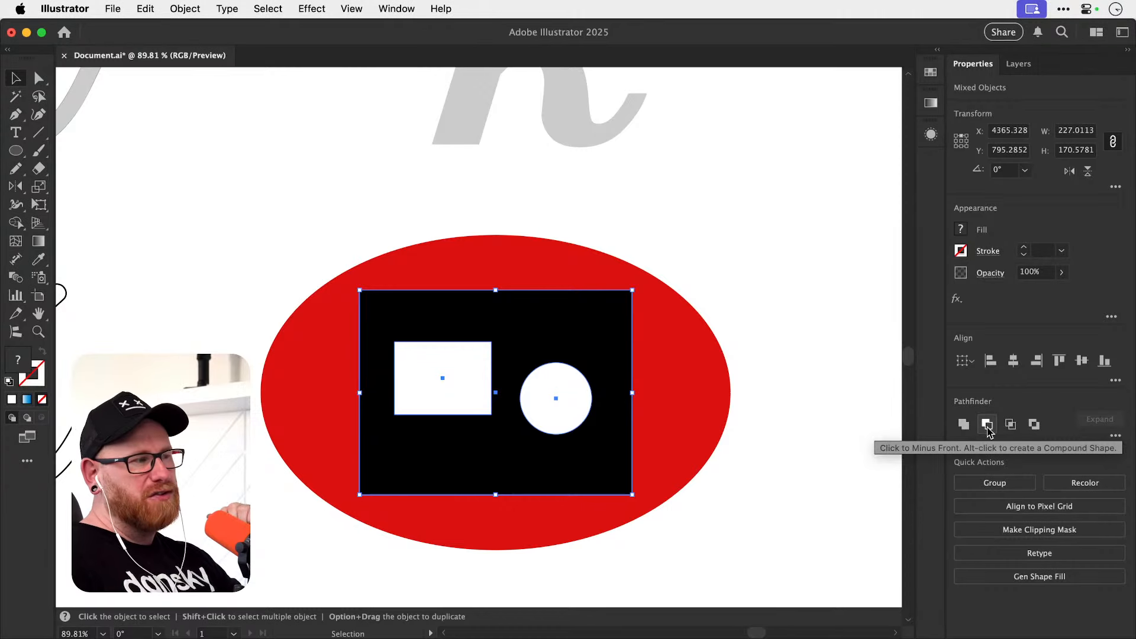
pyautogui.click(988, 426)
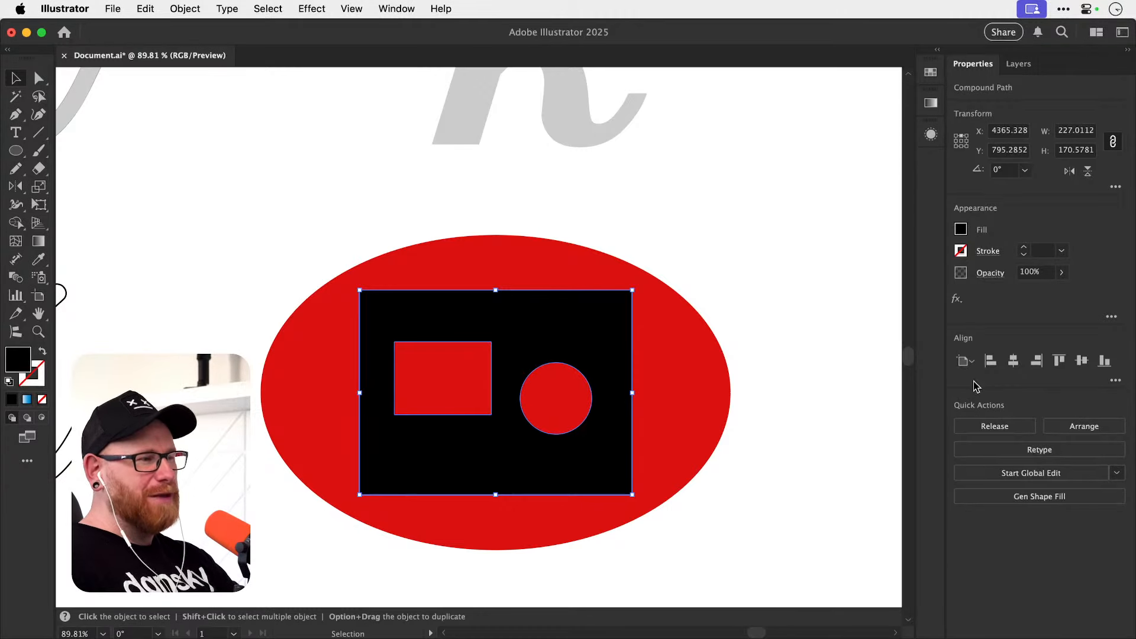
pyautogui.click(754, 283)
# Cut the red ellipse and the black rectangle with its two holes from the artboard.
pyautogui.click(287, 381)
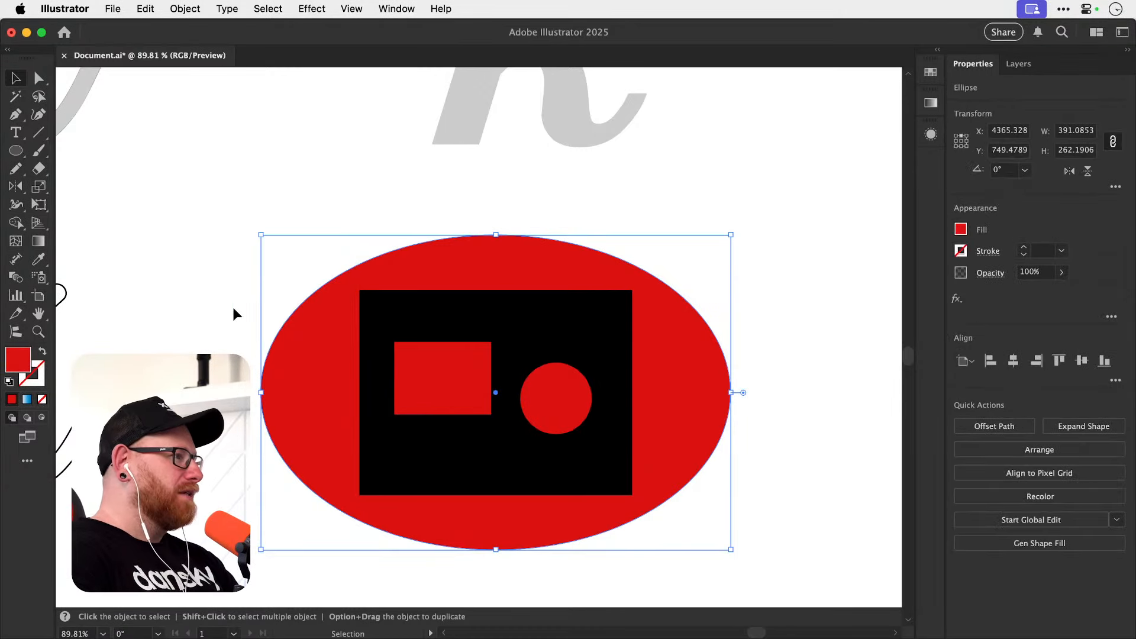
pyautogui.moveTo(233, 307); pyautogui.dragTo(734, 503)
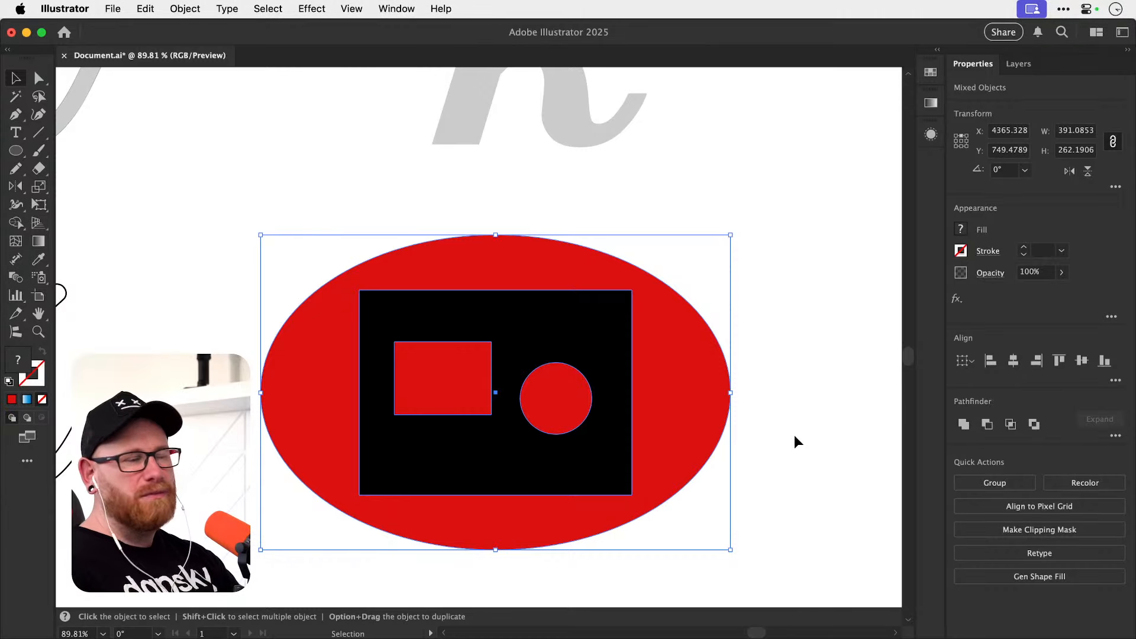
pyautogui.press('super+x')
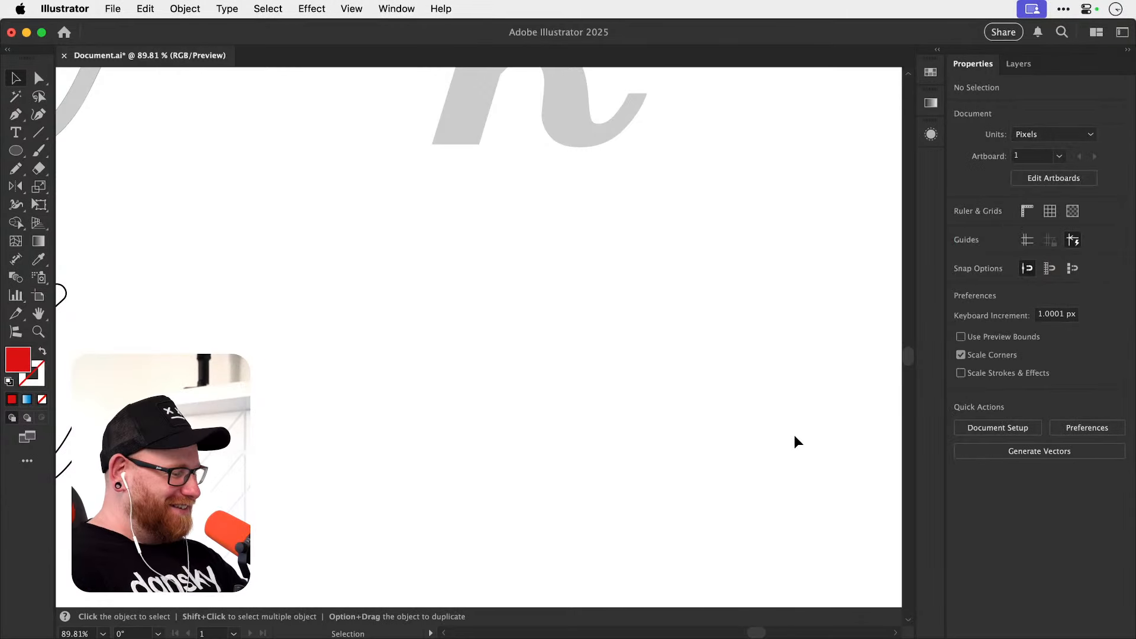
# Swap the fill and stroke of the outlined k's two pieces, giving them a solid black fill and no stroke.
pyautogui.press('super+0')
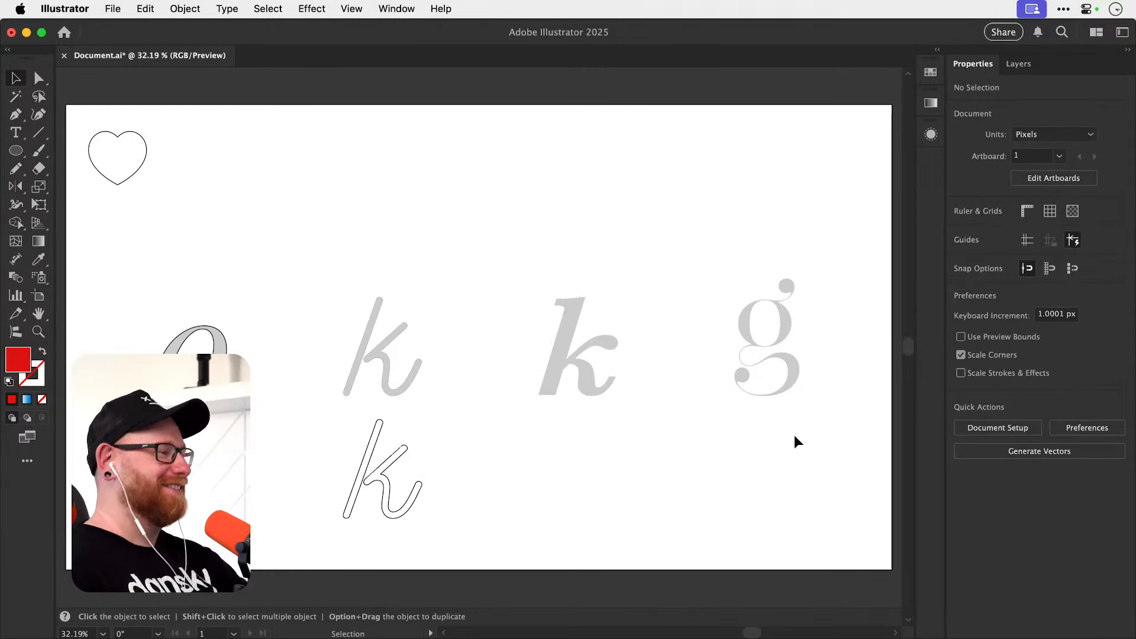
pyautogui.moveTo(498, 368); pyautogui.dragTo(507, 339)
pyautogui.moveTo(347, 441); pyautogui.dragTo(481, 463)
pyautogui.hotkey('shift', 'x')
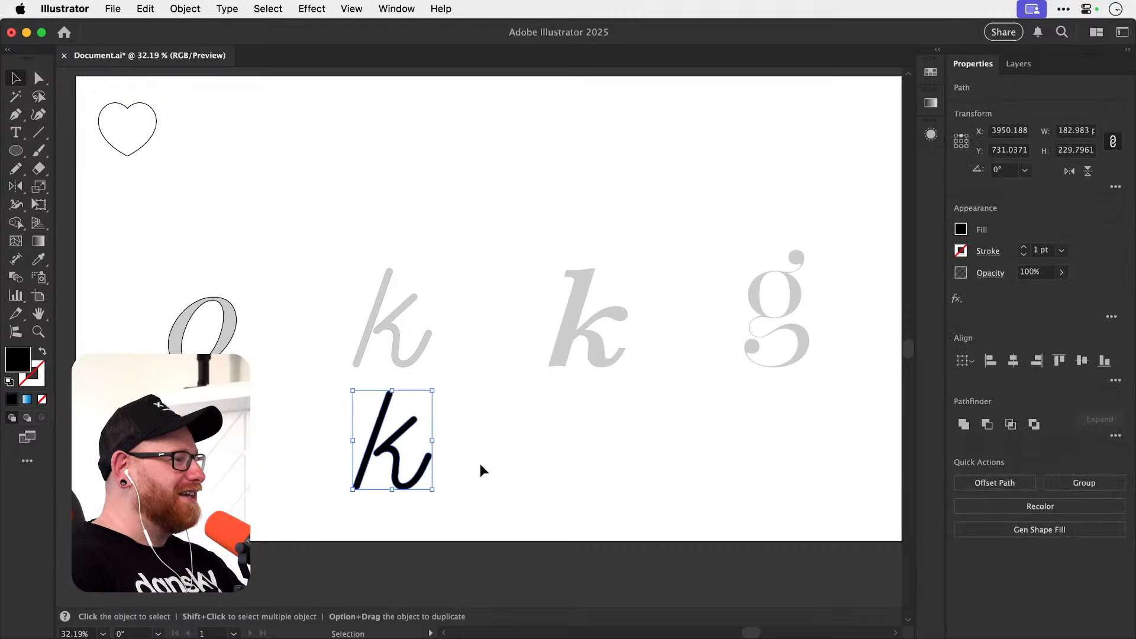
# Try moving the monoline k's arm and leg piece, undo the move and deselect it.
pyautogui.click(486, 499)
pyautogui.moveTo(395, 470); pyautogui.dragTo(418, 458)
pyautogui.press('super+z')
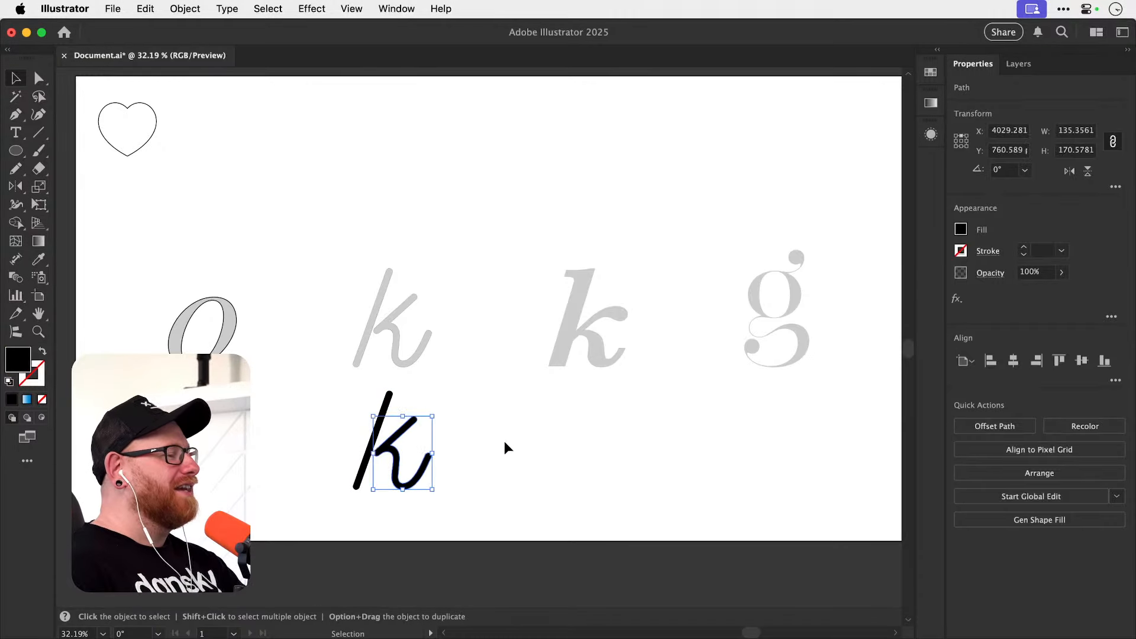
pyautogui.click(506, 443)
# Compare the gray bold k template with the finished black monoline k.
pyautogui.moveTo(588, 460); pyautogui.dragTo(471, 443)
pyautogui.press('z')
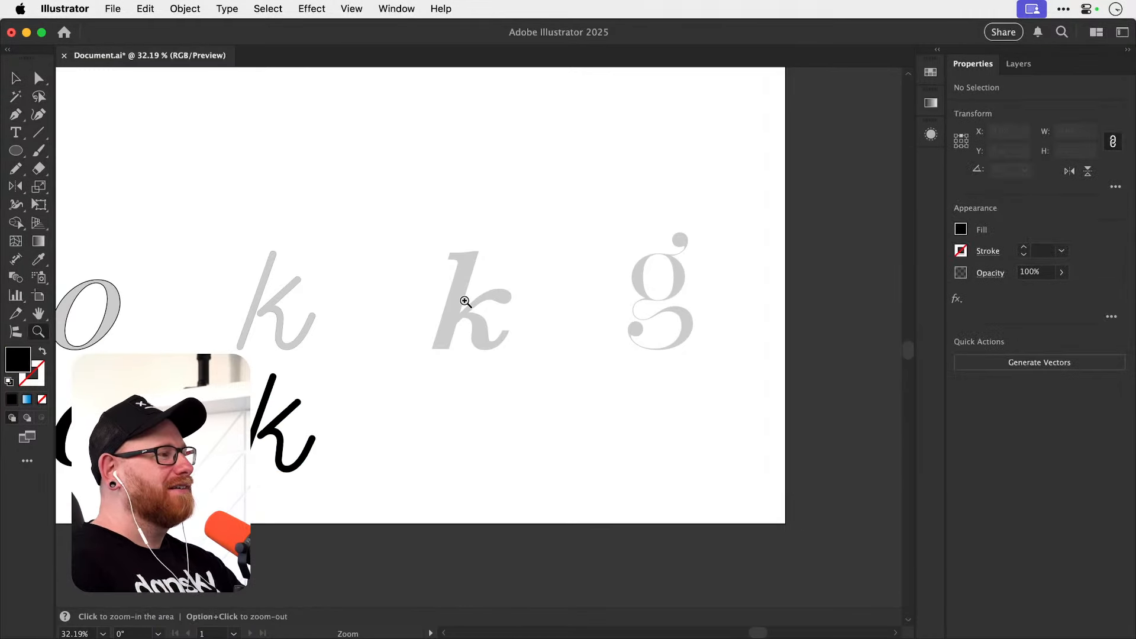
pyautogui.moveTo(463, 300); pyautogui.dragTo(520, 299)
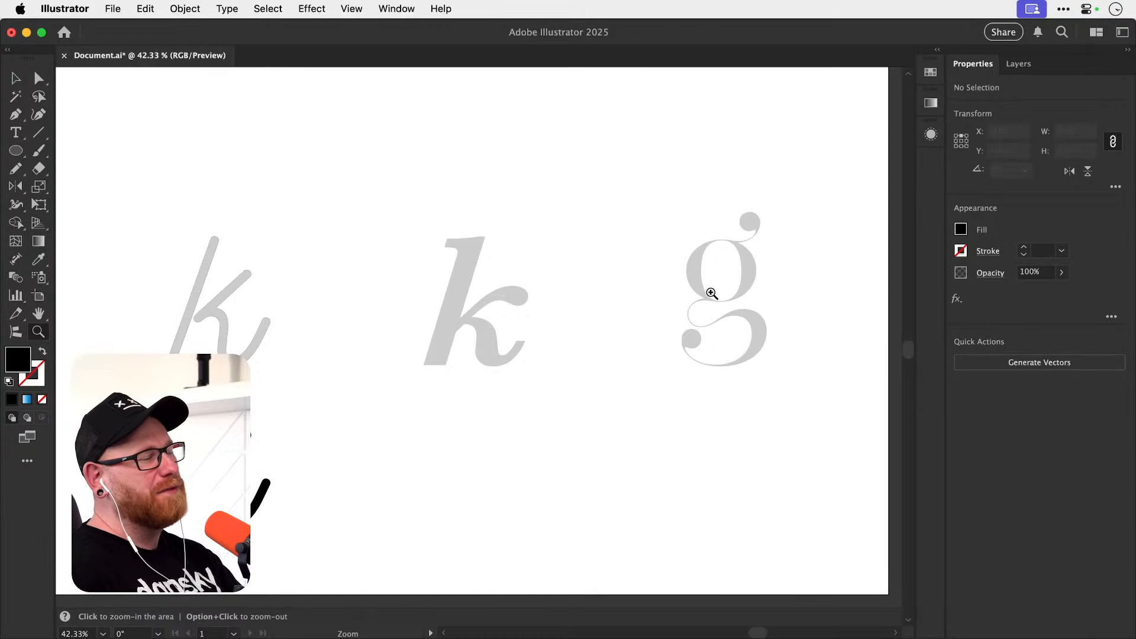
pyautogui.click(461, 312)
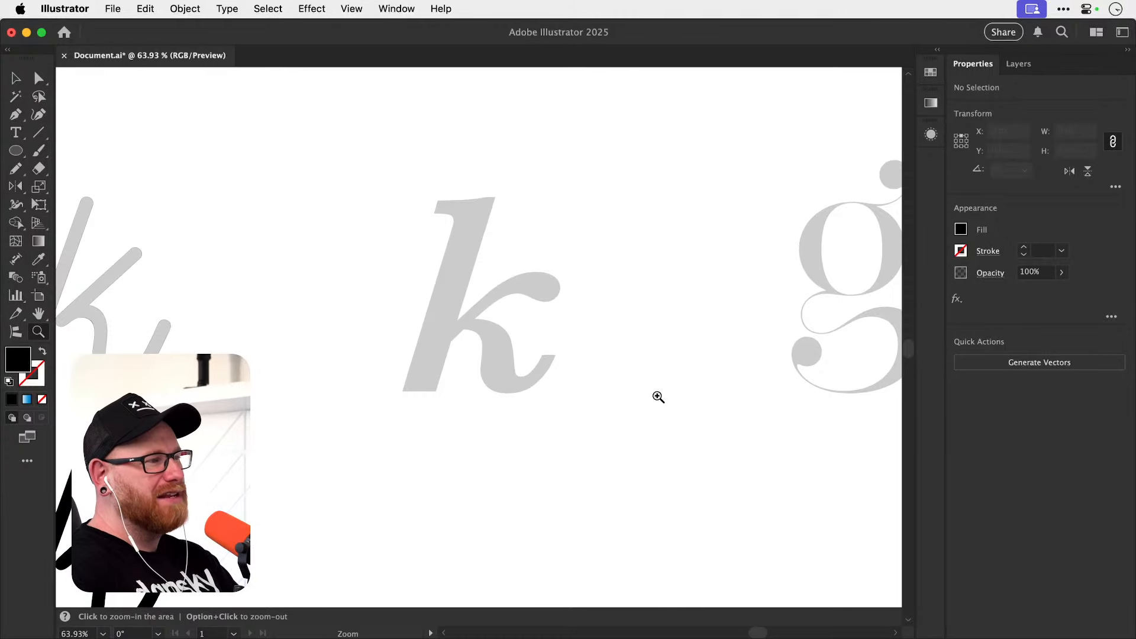
pyautogui.press('v')
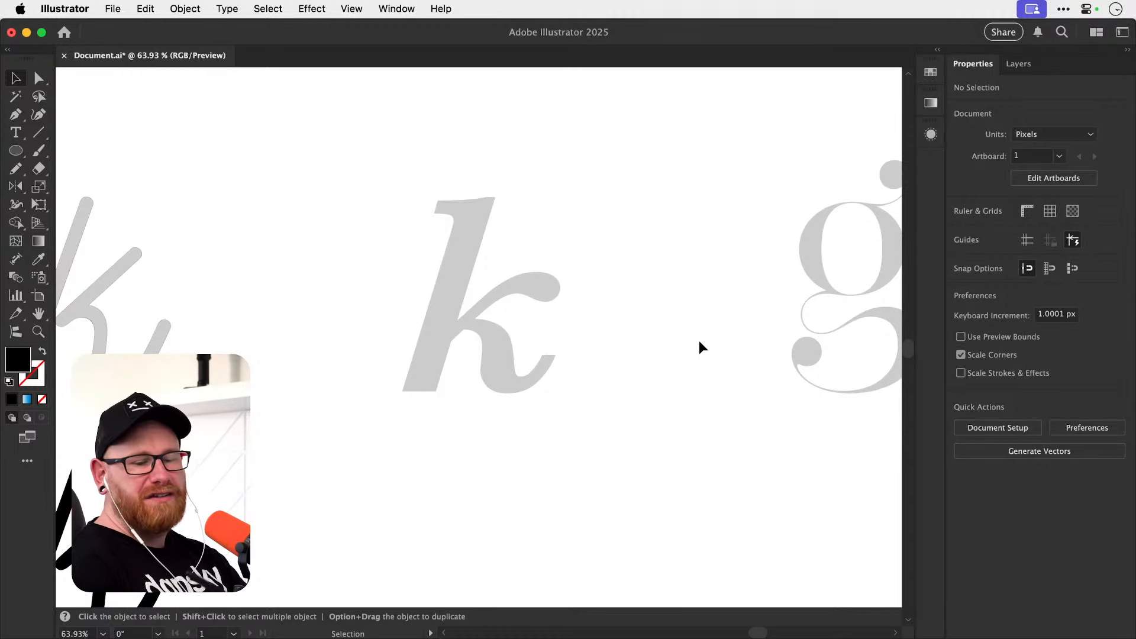
pyautogui.hscroll(-5, 348, 388)
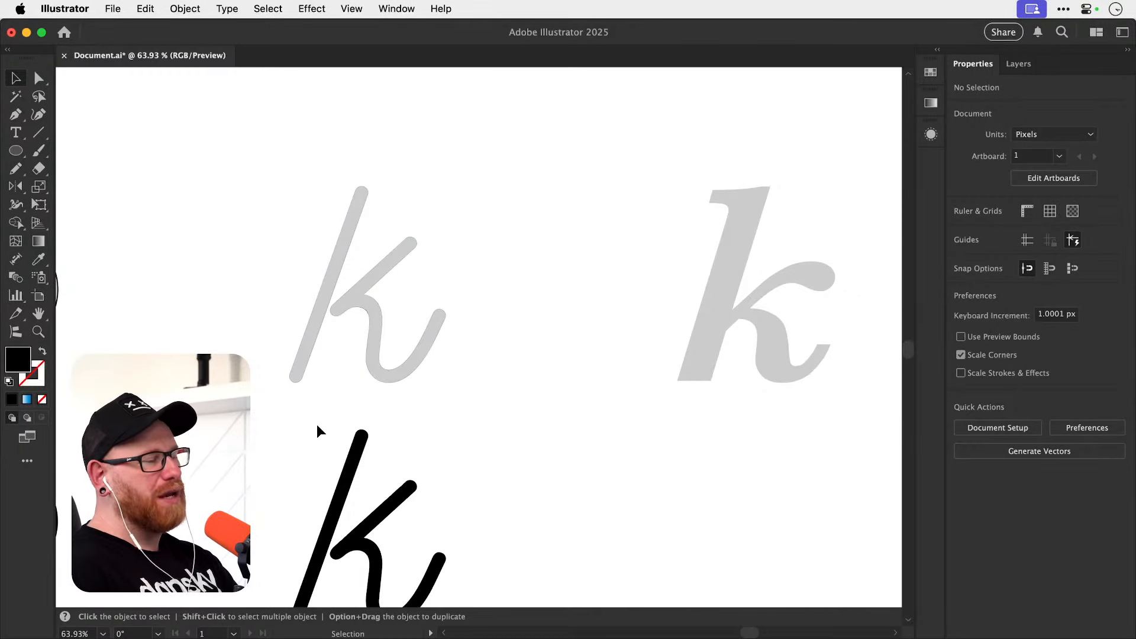
pyautogui.scroll(-4, 502, 372)
pyautogui.hscroll(-2, 502, 373)
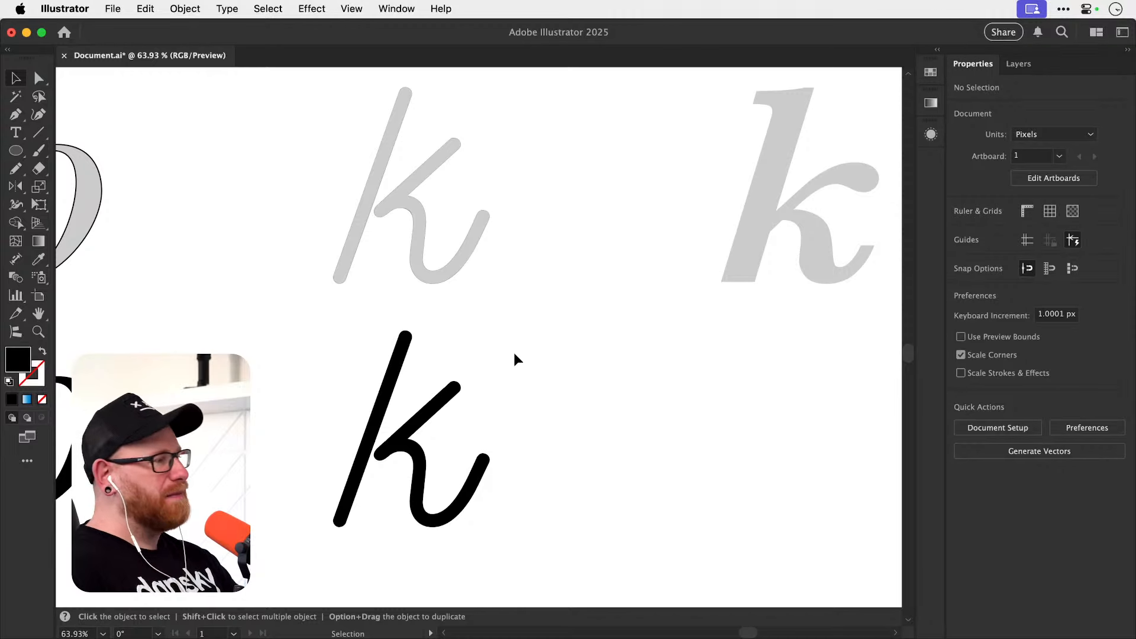
pyautogui.scroll(-1, 494, 406)
pyautogui.hscroll(-2, 494, 406)
# Check the black monoline k's two pieces in Outline view and return to Preview.
pyautogui.press('a')
pyautogui.press('super+y')
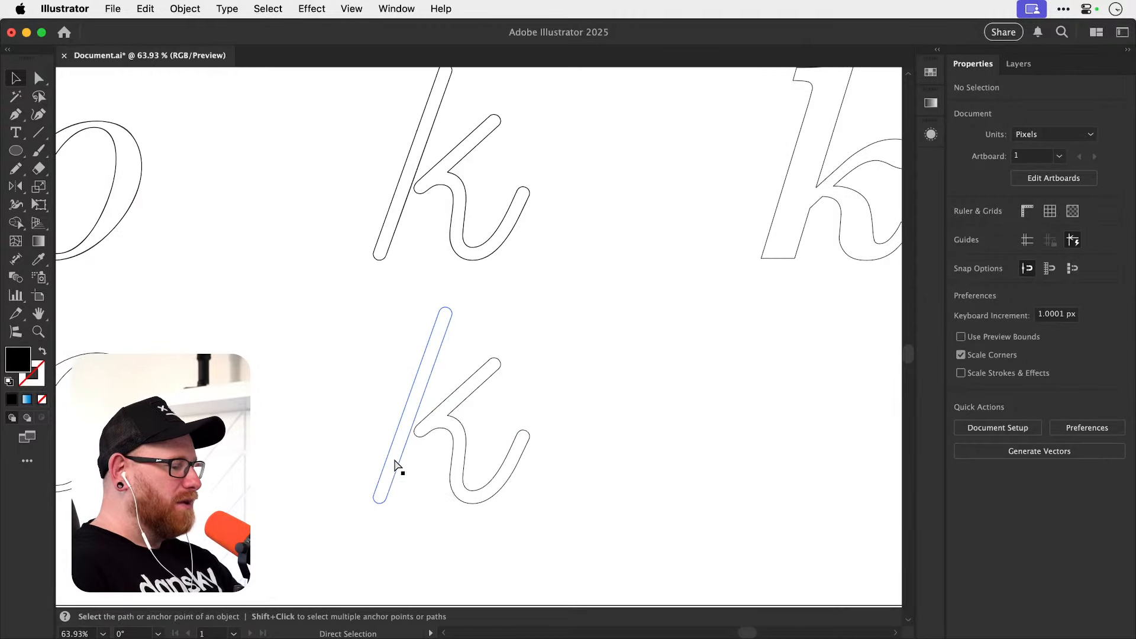
pyautogui.press('v')
pyautogui.press('super+y')
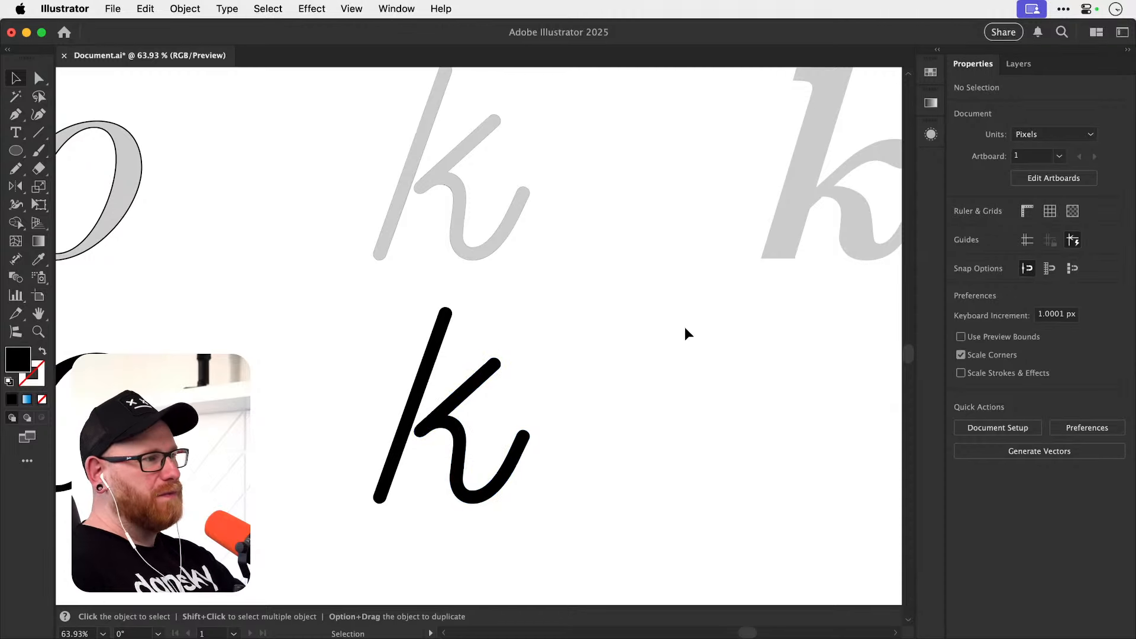
# Examine the stem, arm and leg shapes of the gray bold k template beside the double-story g.
pyautogui.hscroll(-4, 646, 337)
pyautogui.hscroll(10, 624, 366)
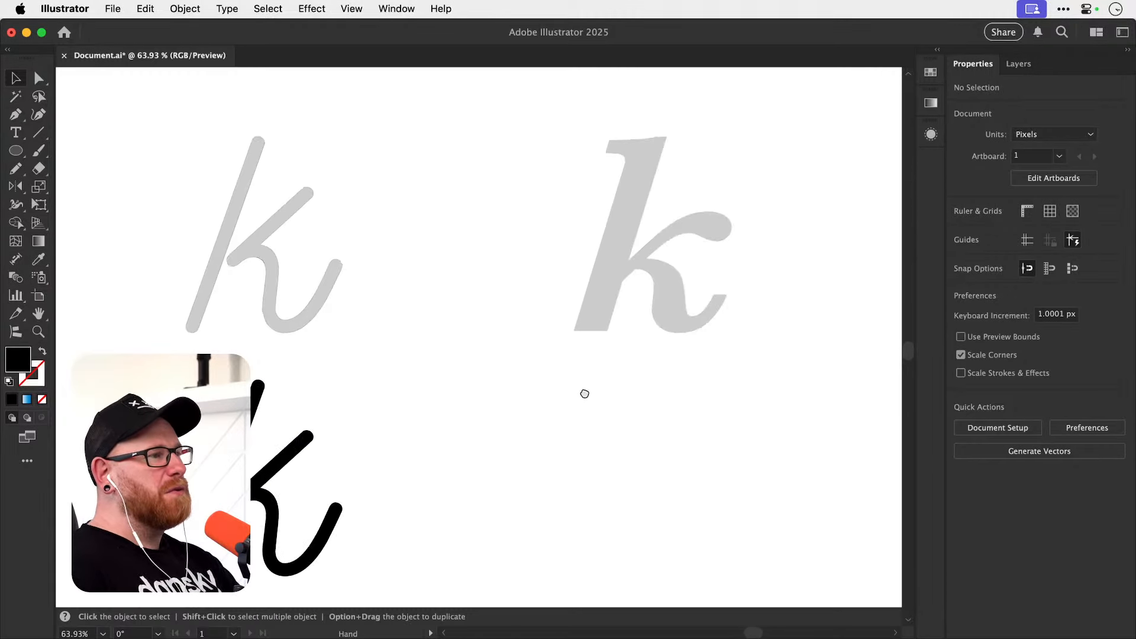
pyautogui.press('z')
pyautogui.moveTo(560, 368); pyautogui.dragTo(497, 409)
pyautogui.press('space')
pyautogui.moveTo(388, 422); pyautogui.dragTo(575, 395)
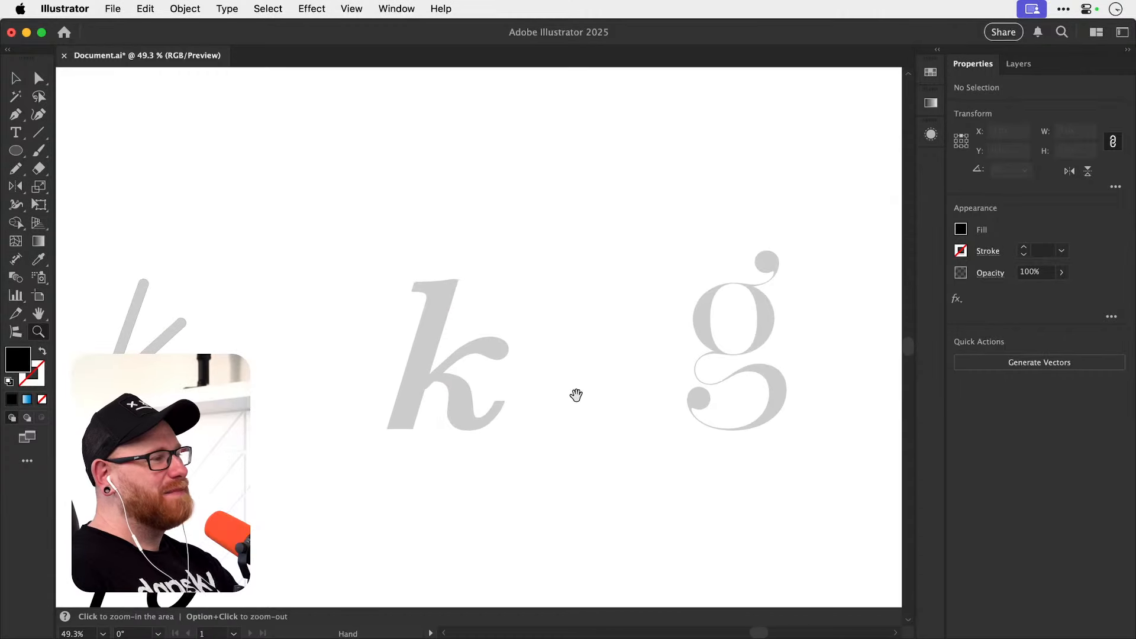
pyautogui.moveTo(458, 439); pyautogui.dragTo(519, 433)
pyautogui.press('v')
pyautogui.press('space')
pyautogui.moveTo(509, 489); pyautogui.dragTo(536, 484)
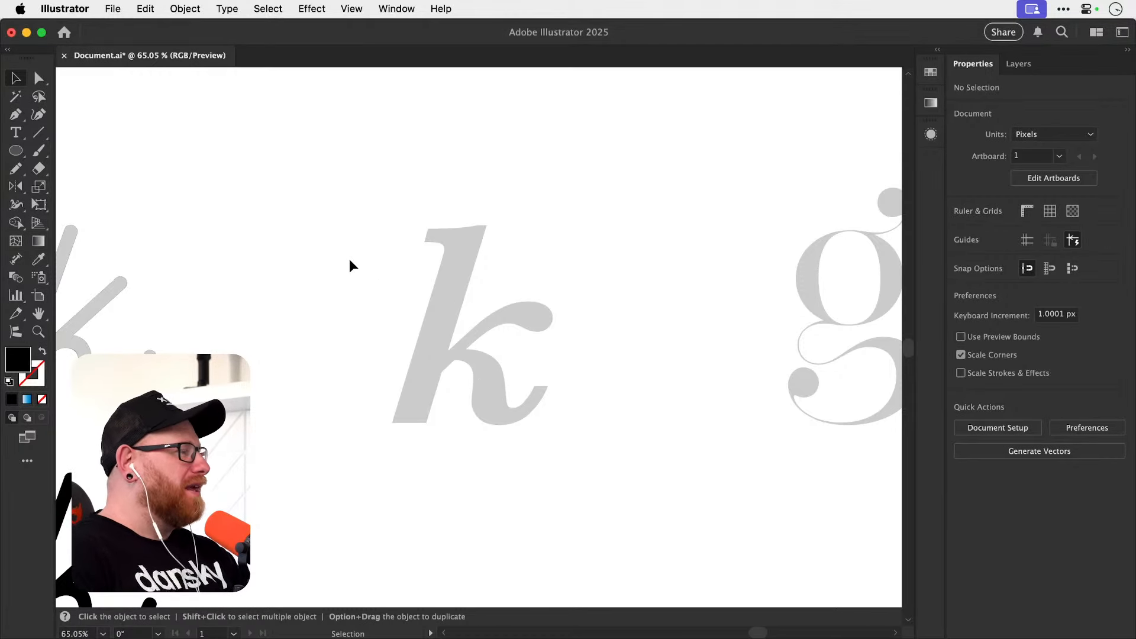
# Draw a black rectangle over the bold k's stem and slant it by shifting its top edge to follow the template.
pyautogui.click(15, 152)
pyautogui.moveTo(16, 155); pyautogui.dragTo(57, 147)
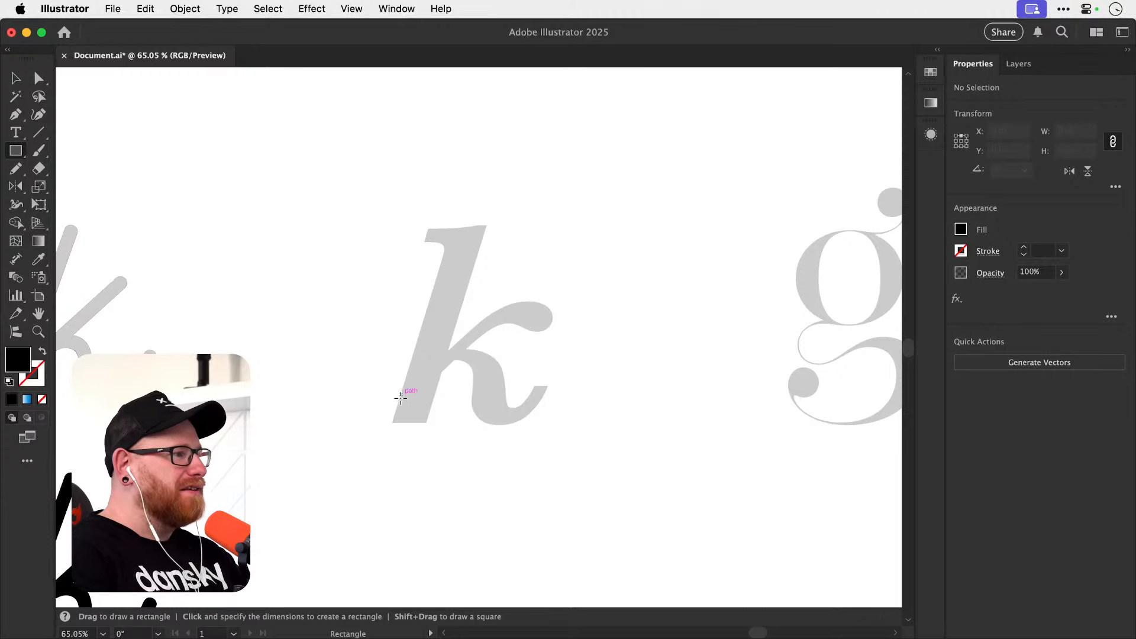
pyautogui.moveTo(391, 422)
pyautogui.mouseDown()
pyautogui.moveTo(464, 254)
pyautogui.moveTo(417, 234)
pyautogui.moveTo(638, 237)
pyautogui.mouseUp()
pyautogui.press('a')
pyautogui.press('z')
pyautogui.press('p')
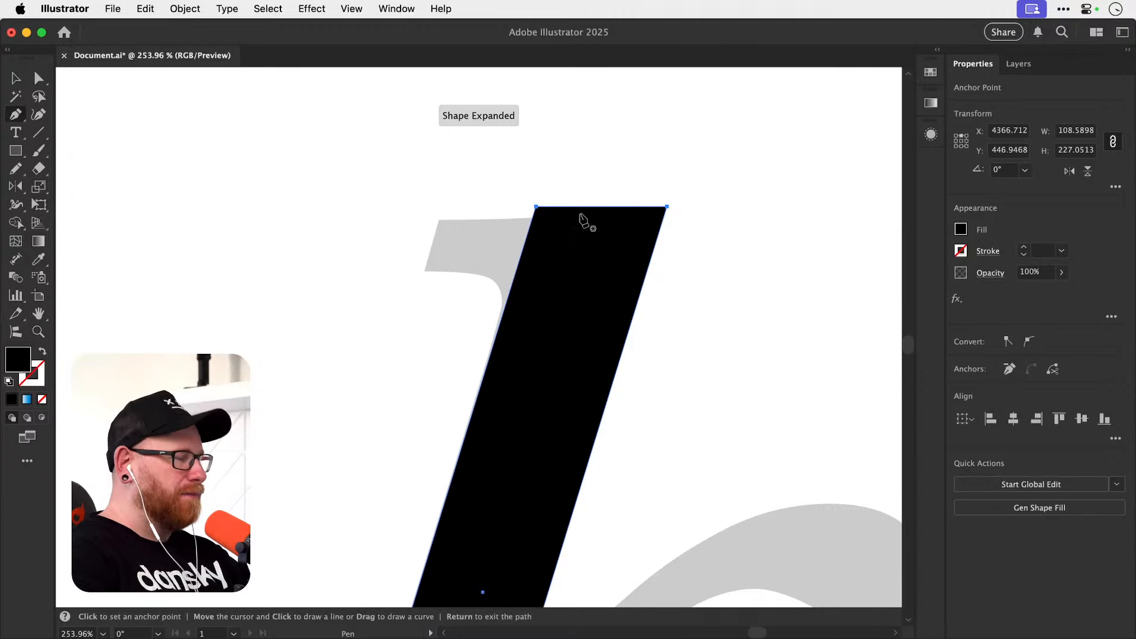
# Add the curved serif at the top of the black stem with the Pen tool and deselect it.
pyautogui.click(536, 207)
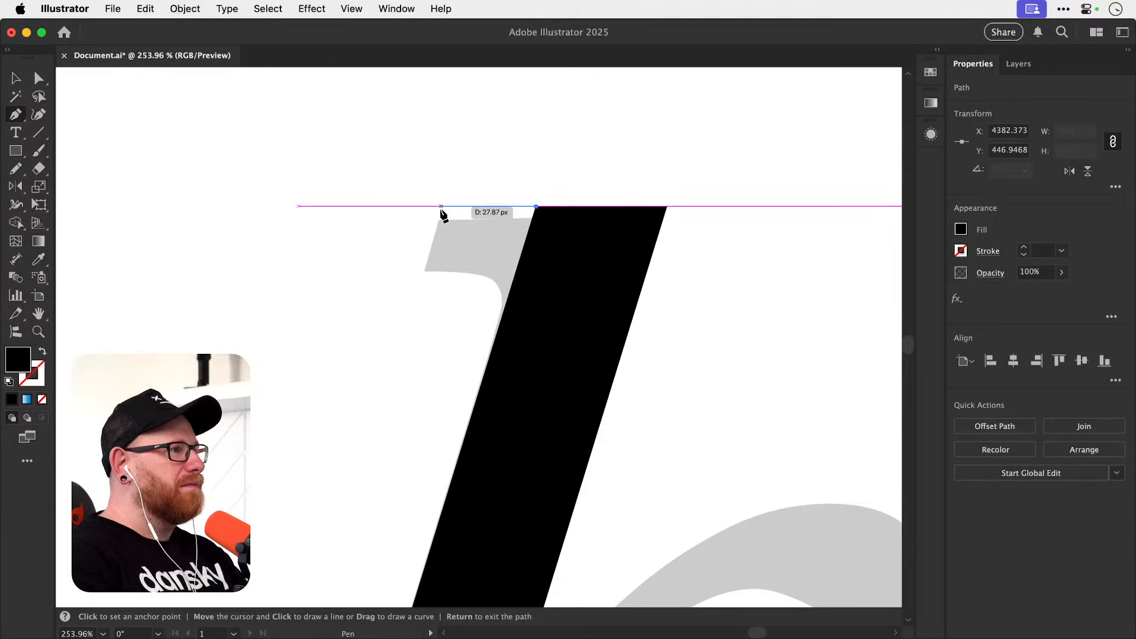
pyautogui.click(439, 207)
pyautogui.click(424, 271)
pyautogui.moveTo(499, 327); pyautogui.dragTo(477, 396)
pyautogui.press('super+shift+a')
pyautogui.press('v')
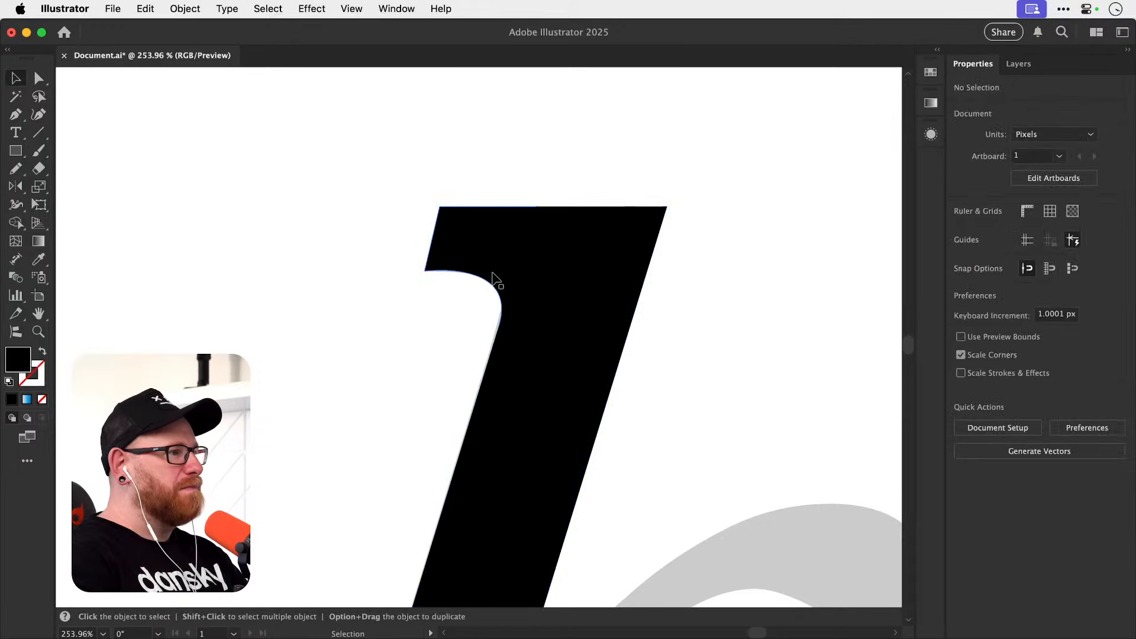
# Delete the black serif and the slanted stem shape from the bold k template.
pyautogui.press('a')
pyautogui.press('super+minus')
pyautogui.press('super+minus')
pyautogui.press('super+minus')
pyautogui.press('super+minus')
pyautogui.moveTo(482, 416); pyautogui.dragTo(419, 317)
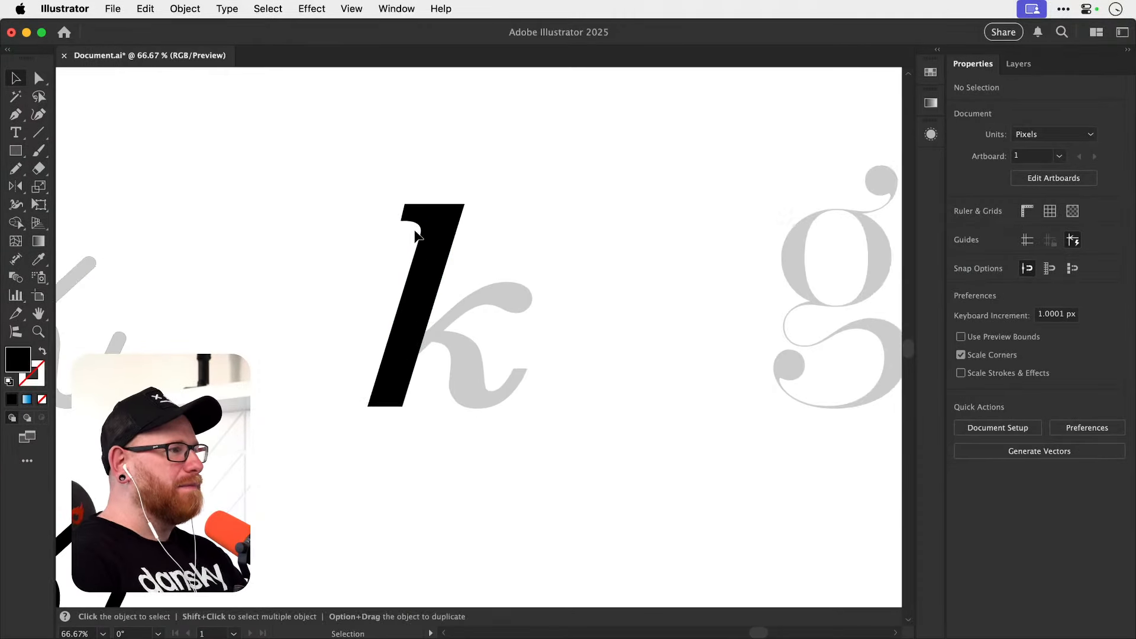
pyautogui.click(415, 220)
pyautogui.press('Delete')
pyautogui.keyDown('super'); pyautogui.click(441, 253); pyautogui.keyUp('super')
pyautogui.press('Delete')
# Examine the bare bold k template against the neighbouring monoline k and g.
pyautogui.moveTo(531, 318); pyautogui.dragTo(507, 332)
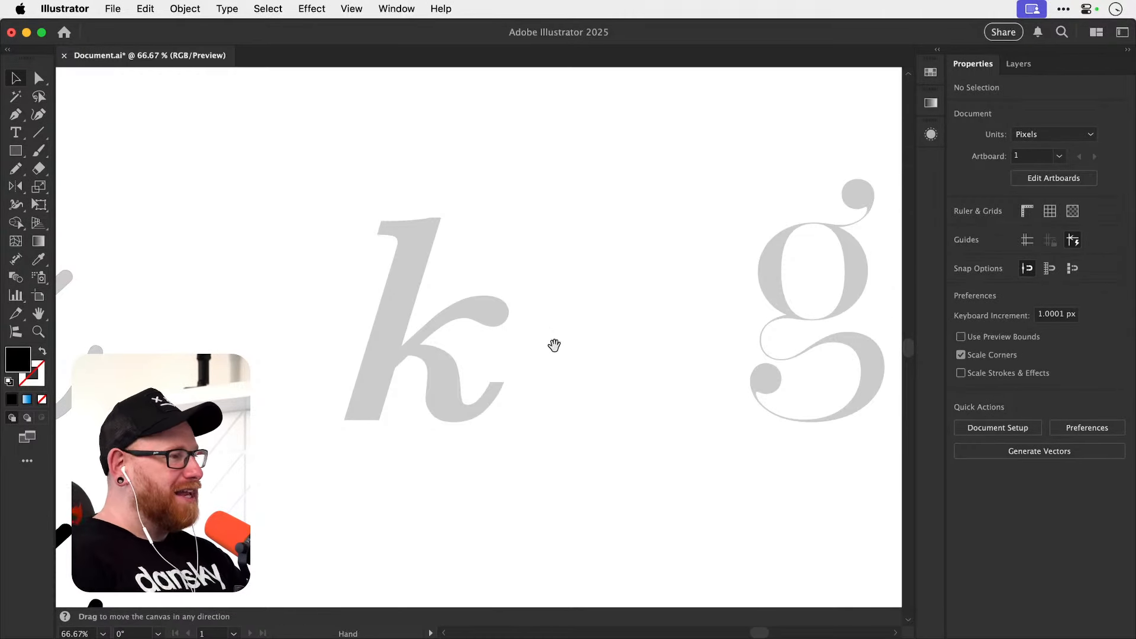
pyautogui.moveTo(553, 342); pyautogui.dragTo(632, 337)
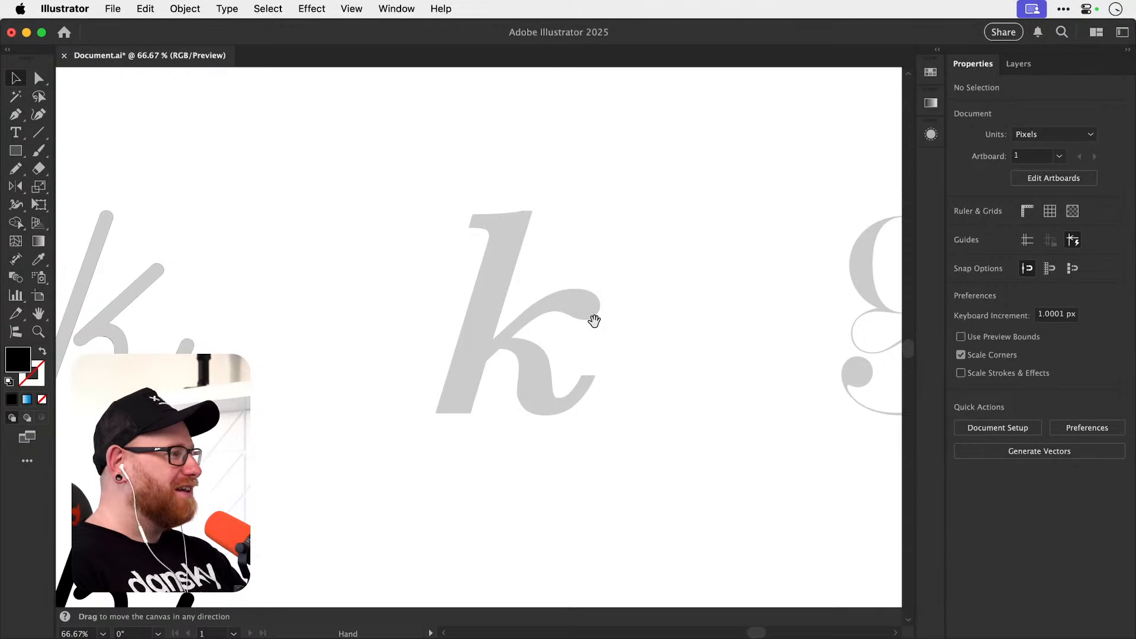
pyautogui.scroll(-5, 594, 325)
pyautogui.hscroll(-4, 595, 324)
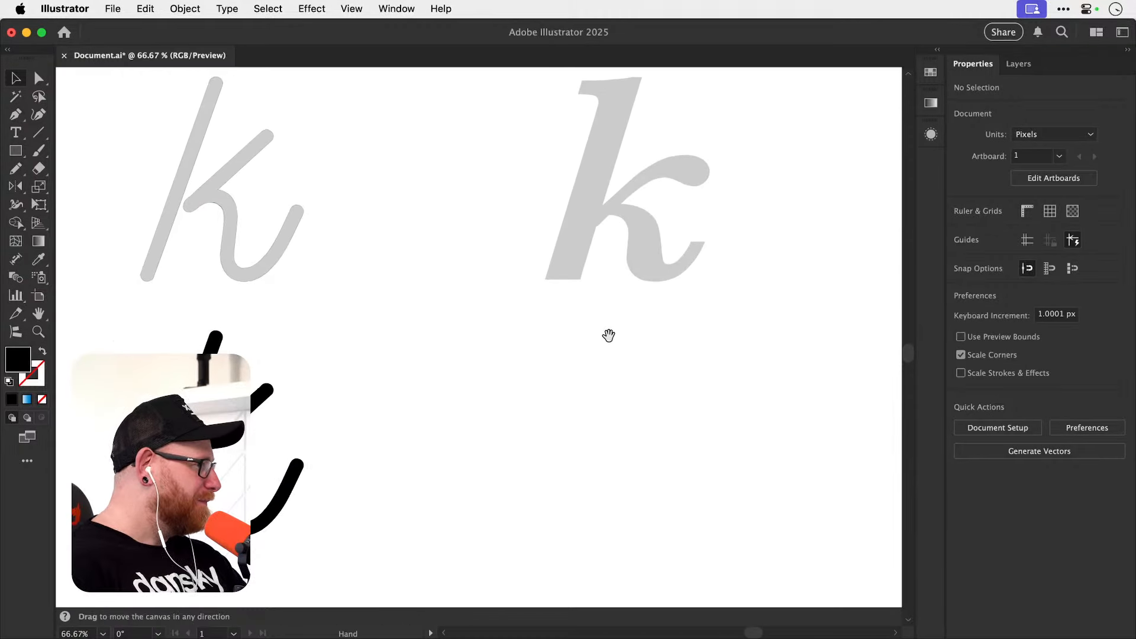
pyautogui.scroll(6, 600, 321)
pyautogui.hscroll(-10, 600, 321)
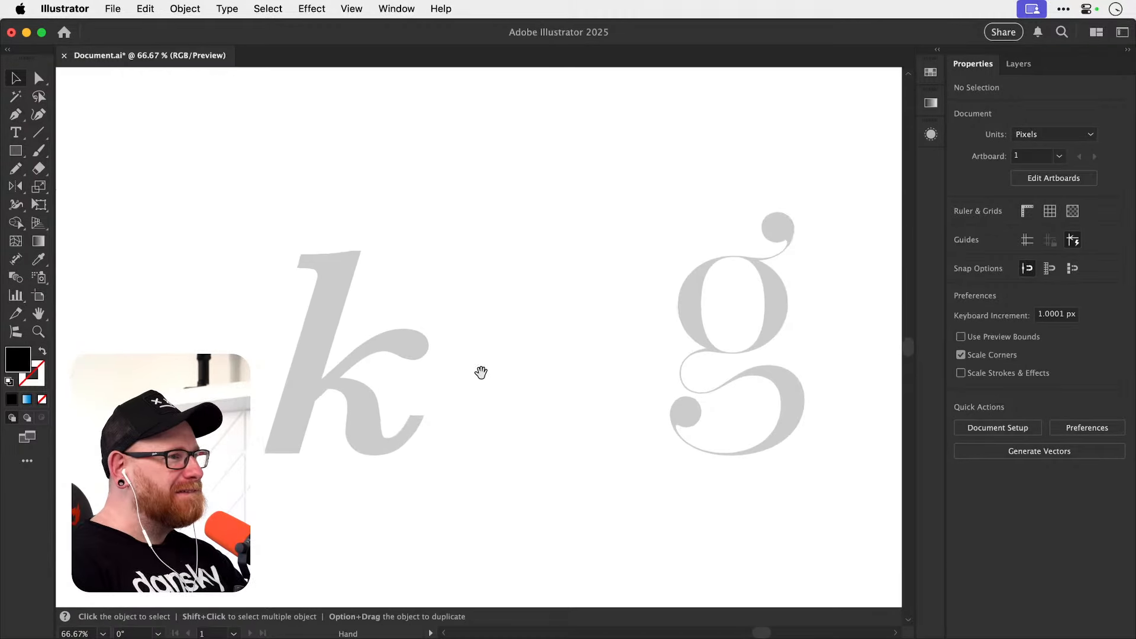
pyautogui.scroll(-1, 465, 373)
pyautogui.hscroll(2, 465, 373)
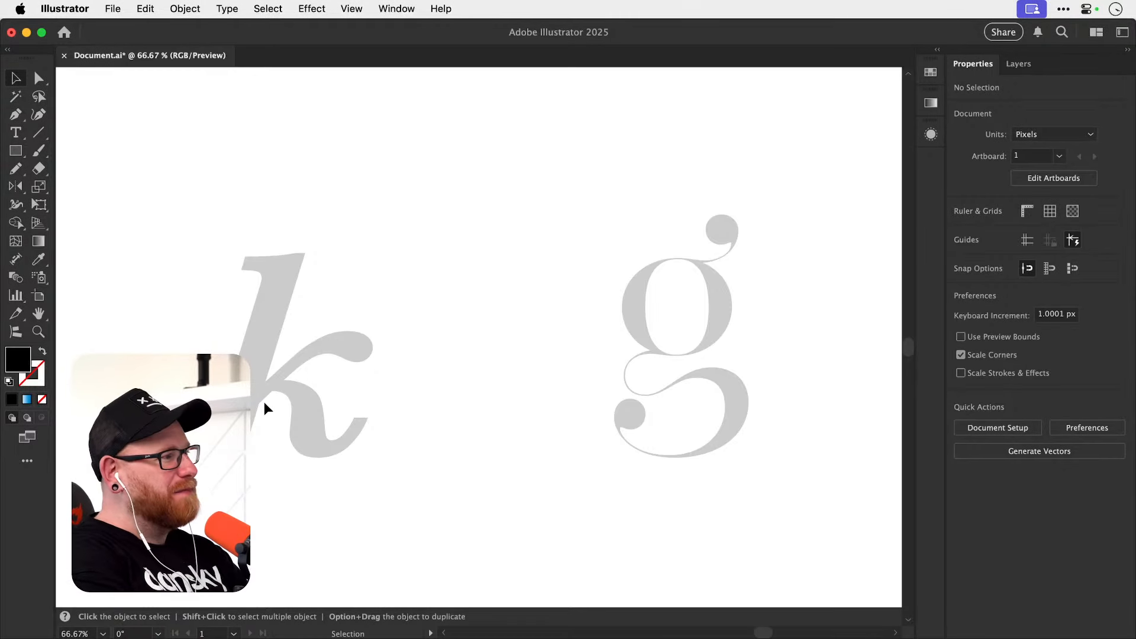
pyautogui.press('space')
pyautogui.moveTo(295, 412); pyautogui.dragTo(601, 410)
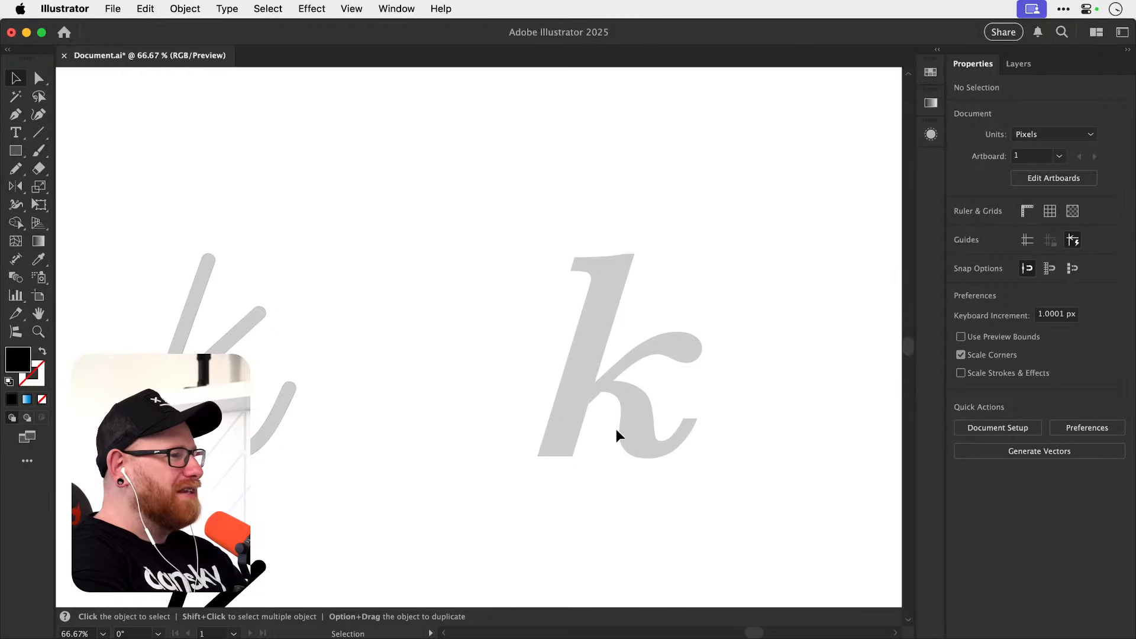
# Inspect the bold k's top serif up close and the full outline of the double-story g.
pyautogui.press('z')
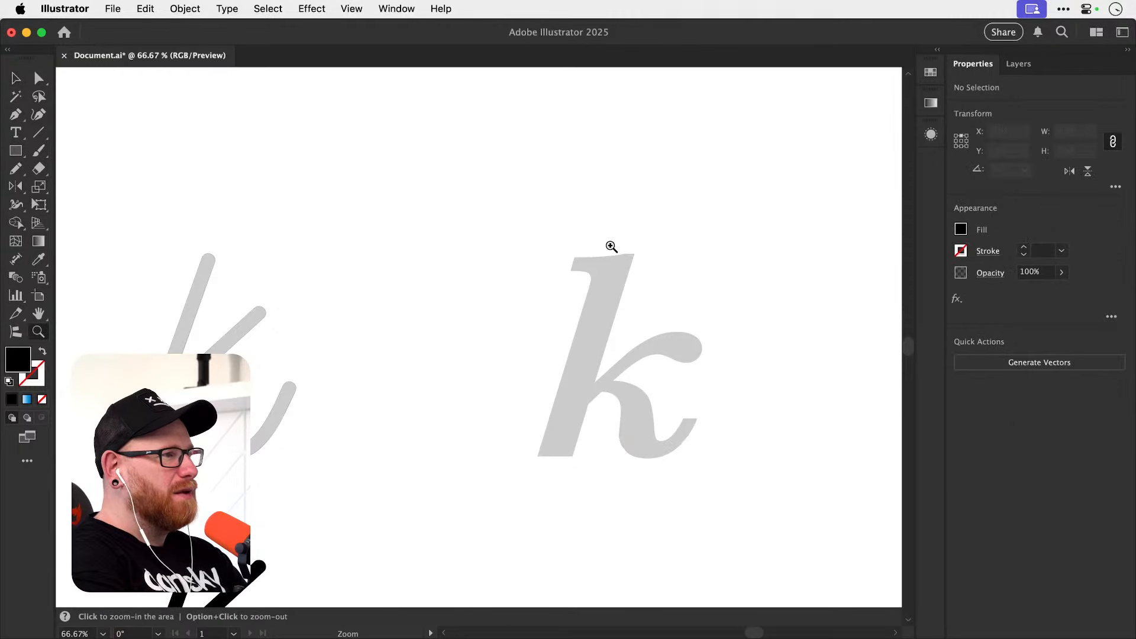
pyautogui.moveTo(609, 246); pyautogui.dragTo(796, 253)
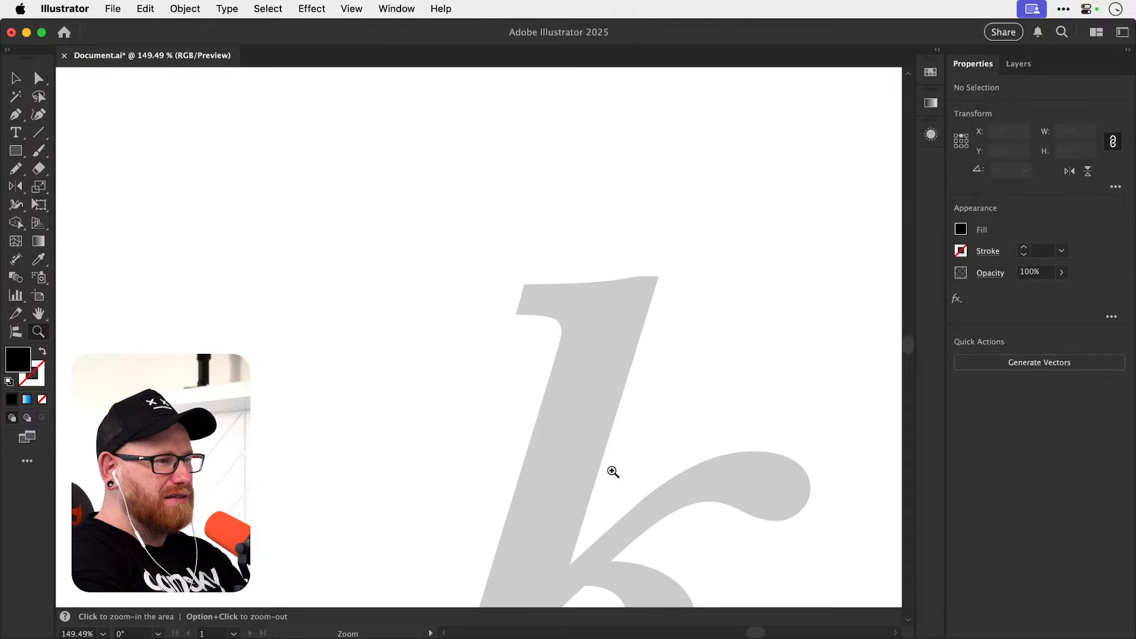
pyautogui.hscroll(7, 612, 472)
pyautogui.hscroll(5, 612, 471)
pyautogui.scroll(-3, 611, 469)
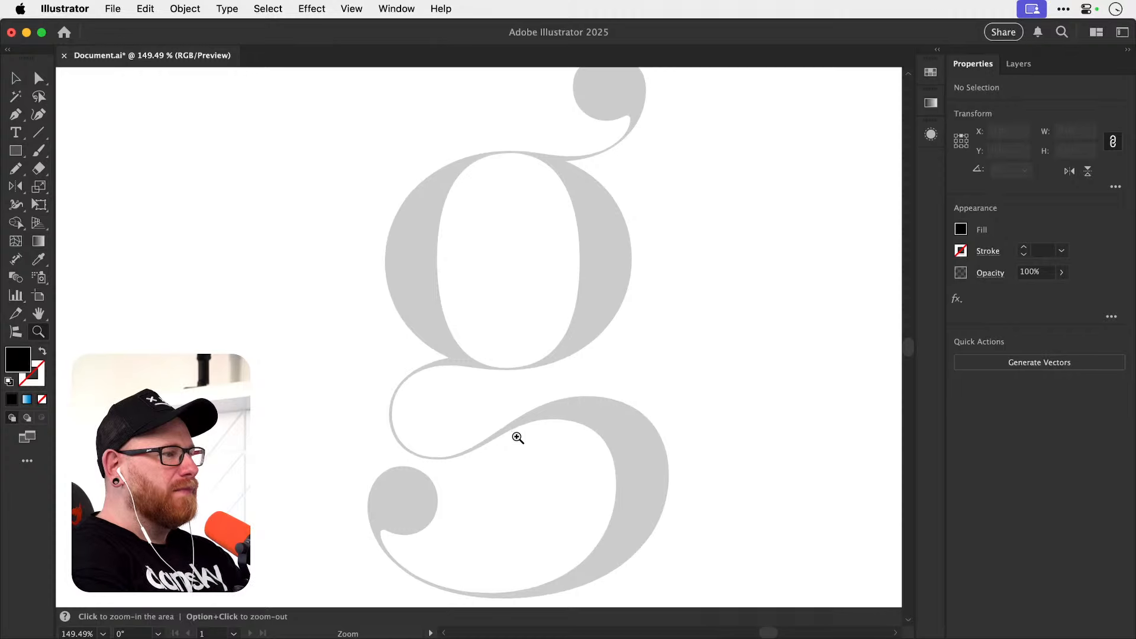
pyautogui.press('v')
pyautogui.press('super+1')
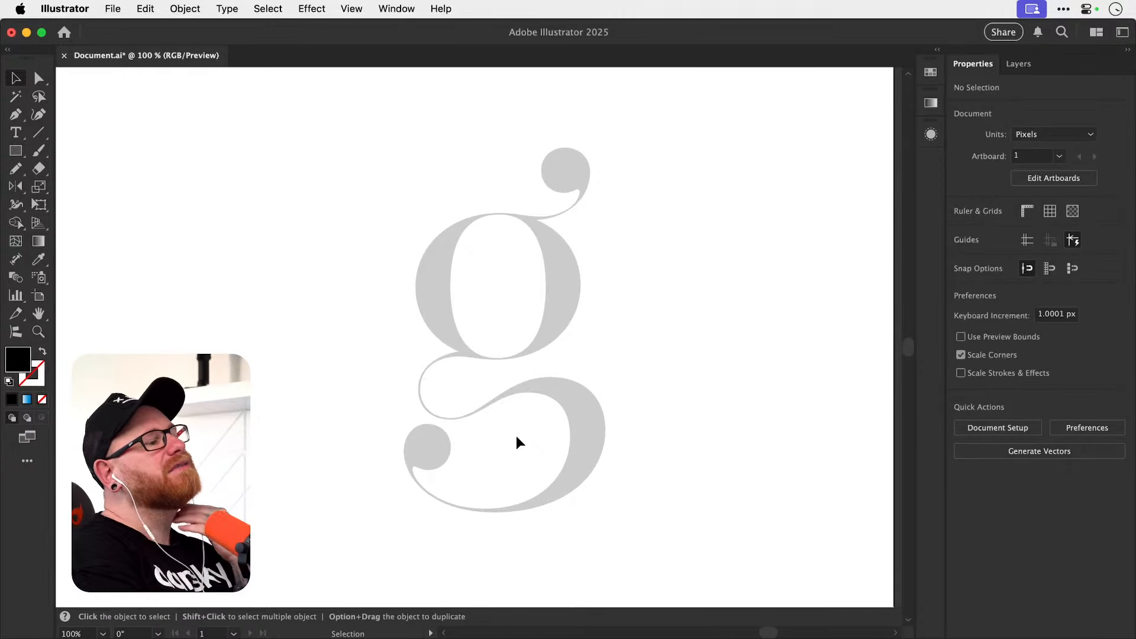
pyautogui.press('super+Tab')
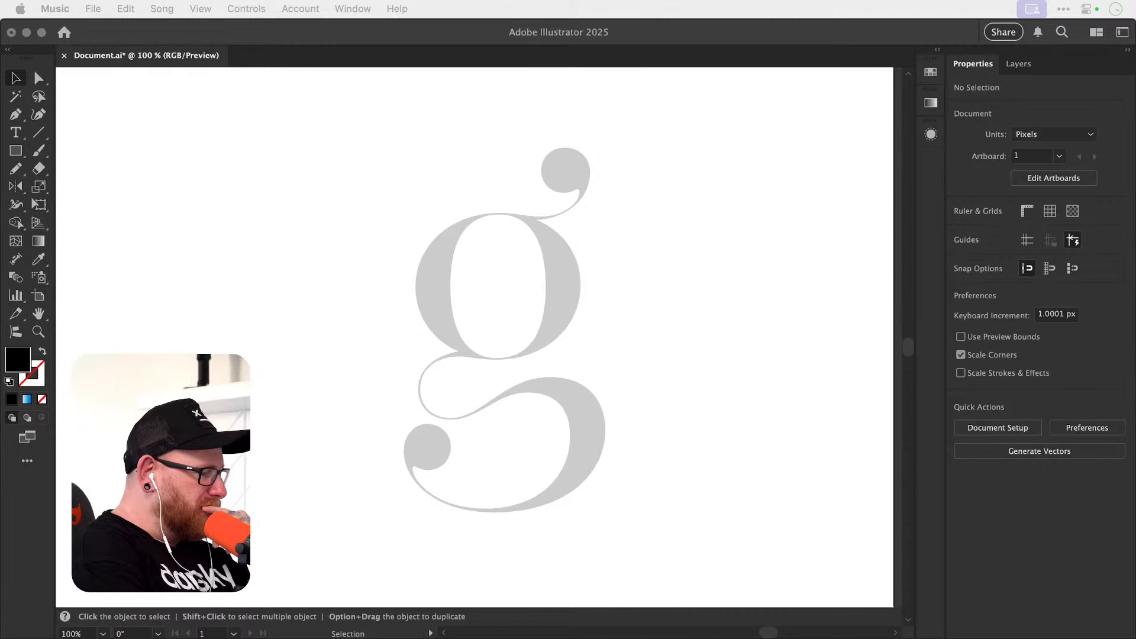
pyautogui.press('super+Tab')
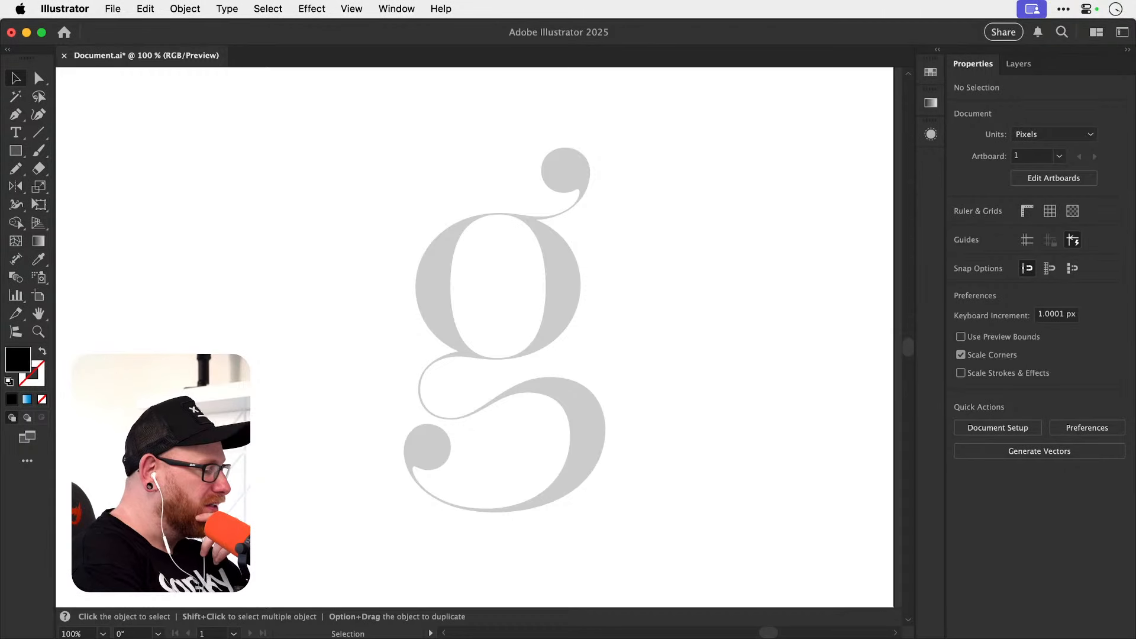
pyautogui.press('super+Tab')
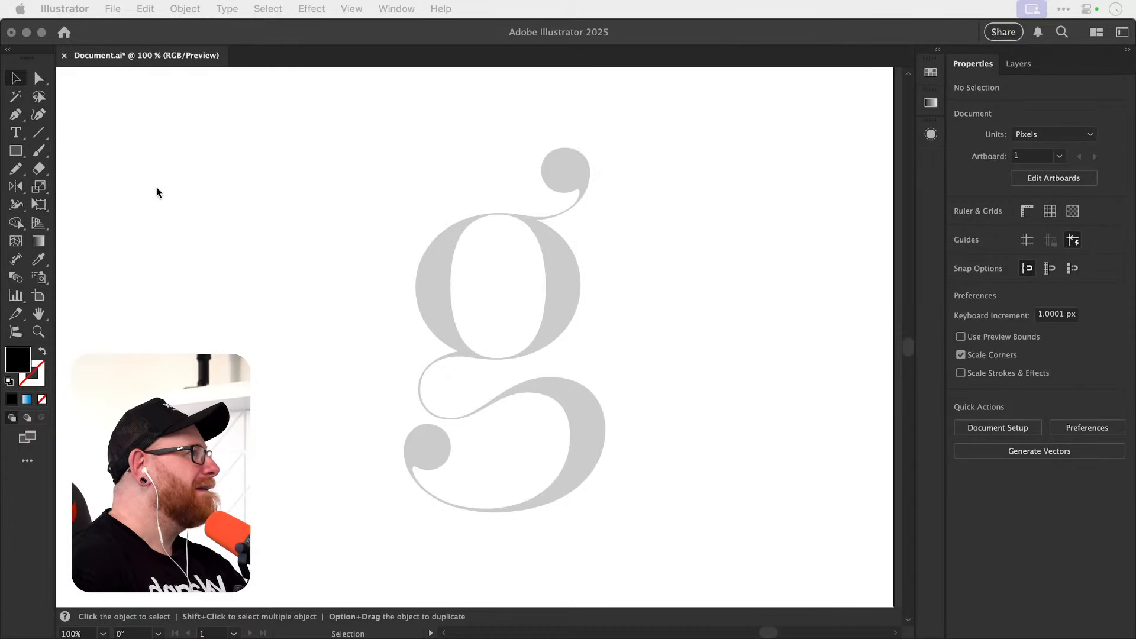
pyautogui.click(244, 160)
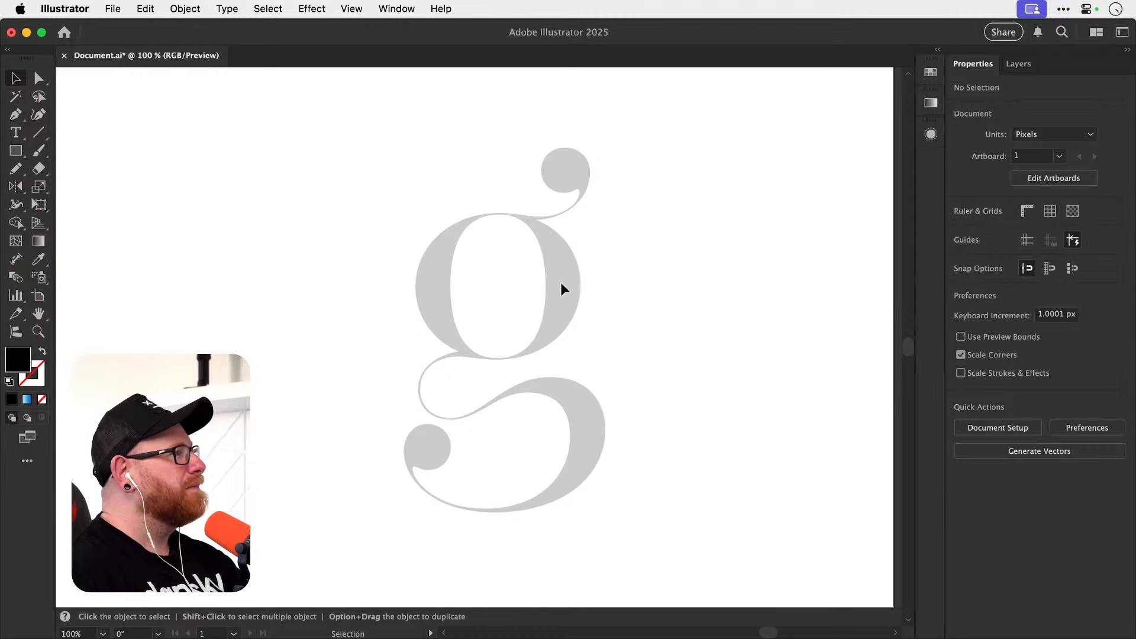
# Inspect the upper part of the double-story g and the Anchor Point tool among the Pen tool variants.
pyautogui.press('super+space')
pyautogui.moveTo(510, 284); pyautogui.dragTo(579, 318)
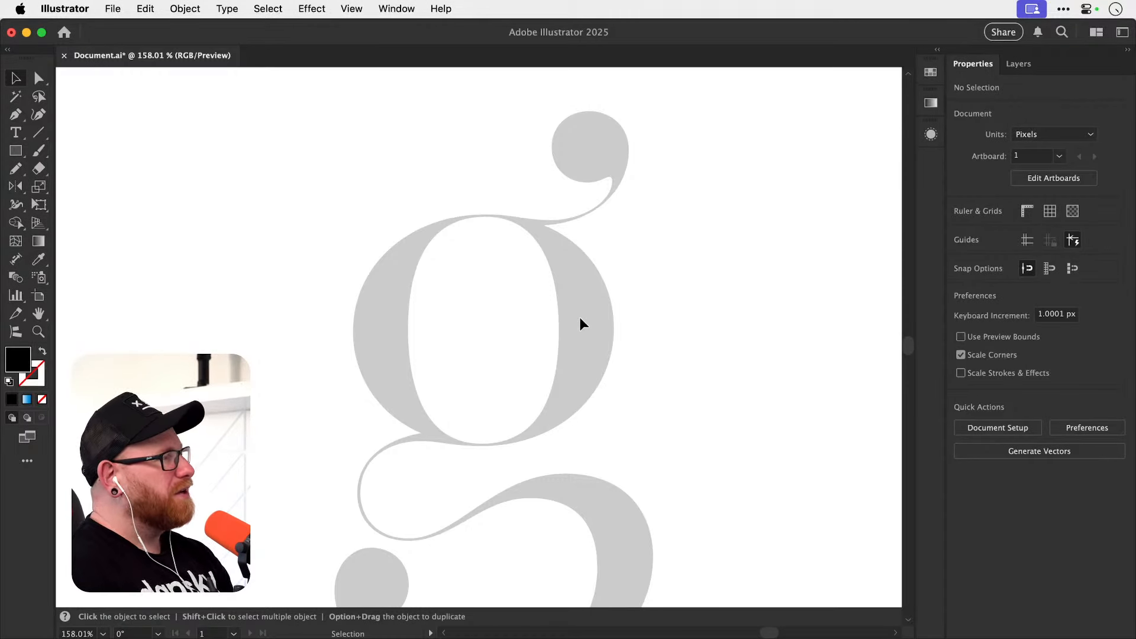
pyautogui.moveTo(15, 115); pyautogui.dragTo(52, 171)
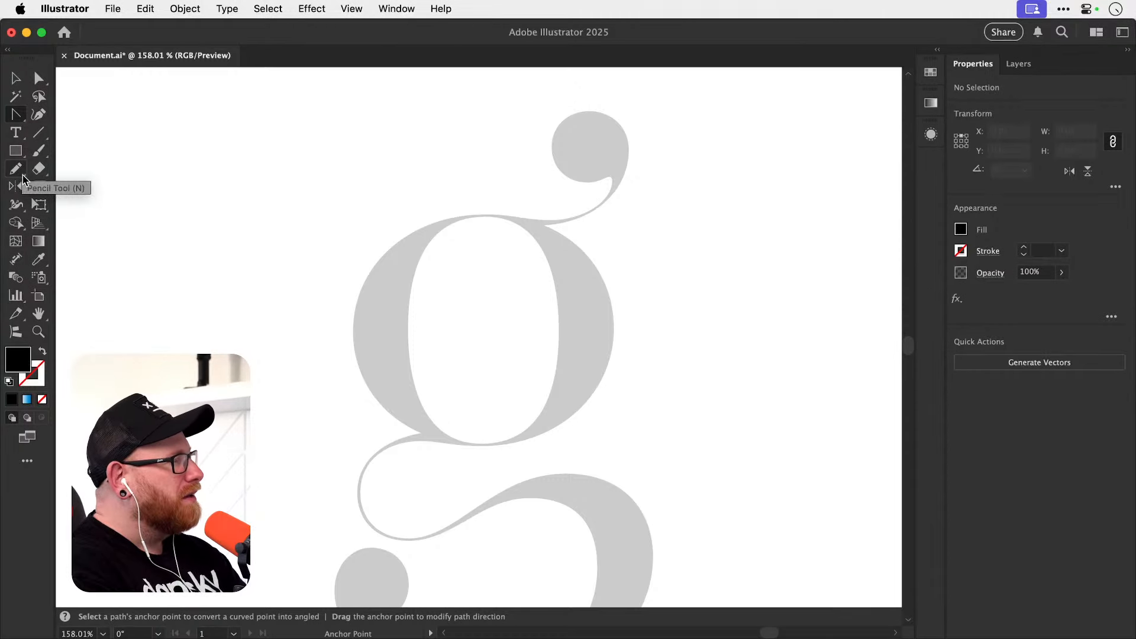
pyautogui.click(16, 78)
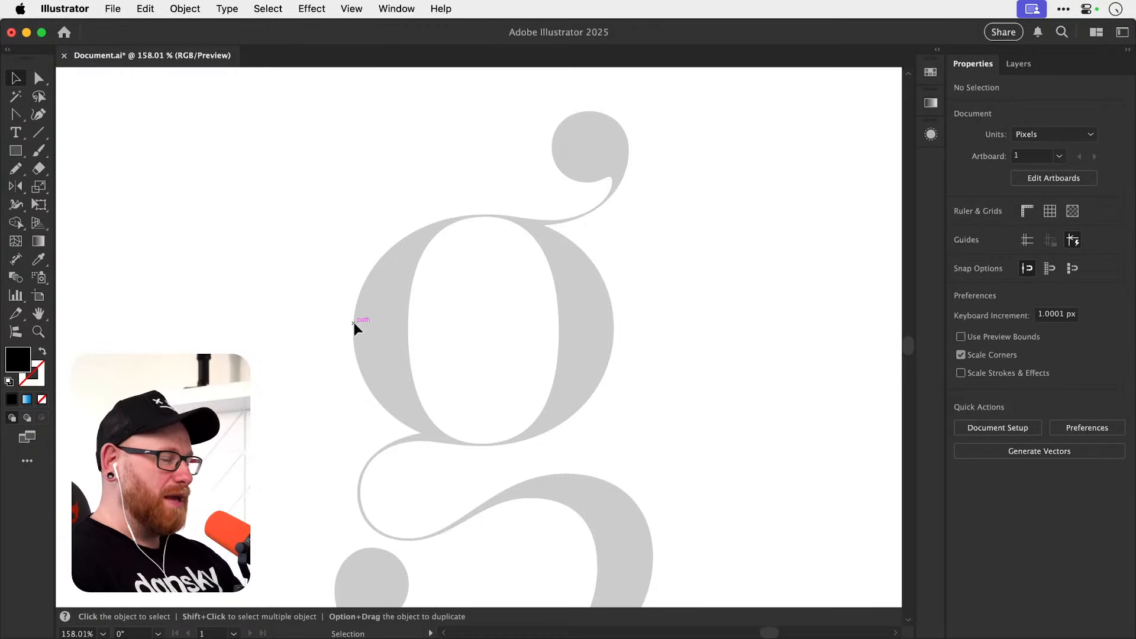
# Draw a curved practice arch beside the g with the Pen tool and undo it.
pyautogui.press('p')
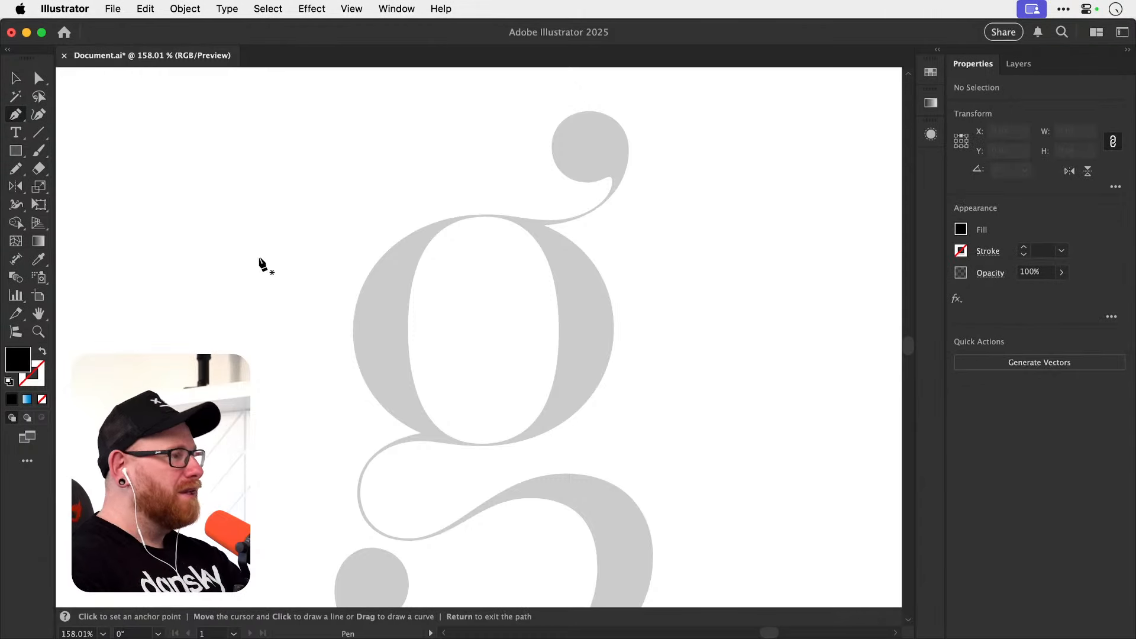
pyautogui.click(163, 347)
pyautogui.moveTo(256, 264); pyautogui.dragTo(327, 264)
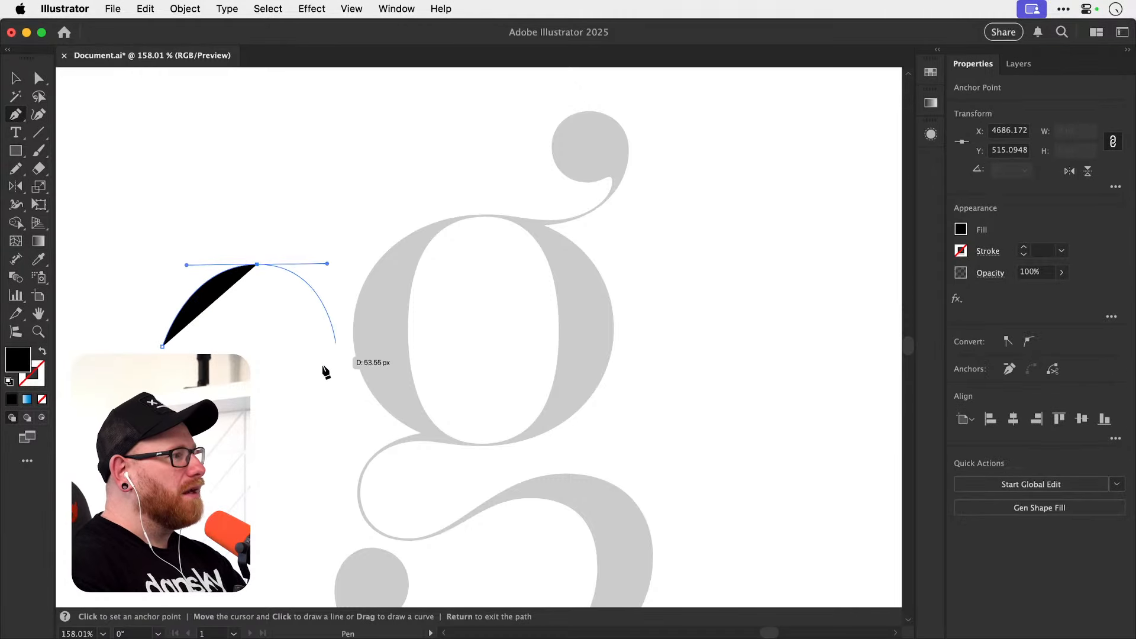
pyautogui.click(335, 343)
pyautogui.press('v')
pyautogui.press('super+z')
pyautogui.press('super+z')
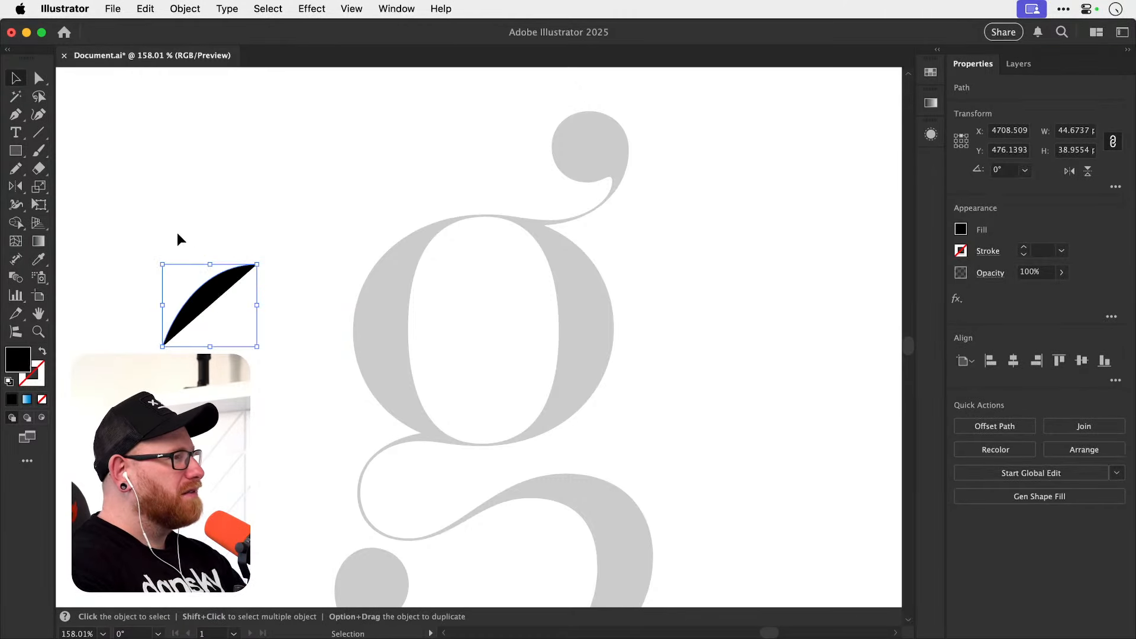
# Draw a three-point triangular practice shape beside the g with straight Pen tool segments and deselect it.
pyautogui.press('p')
pyautogui.click(143, 318)
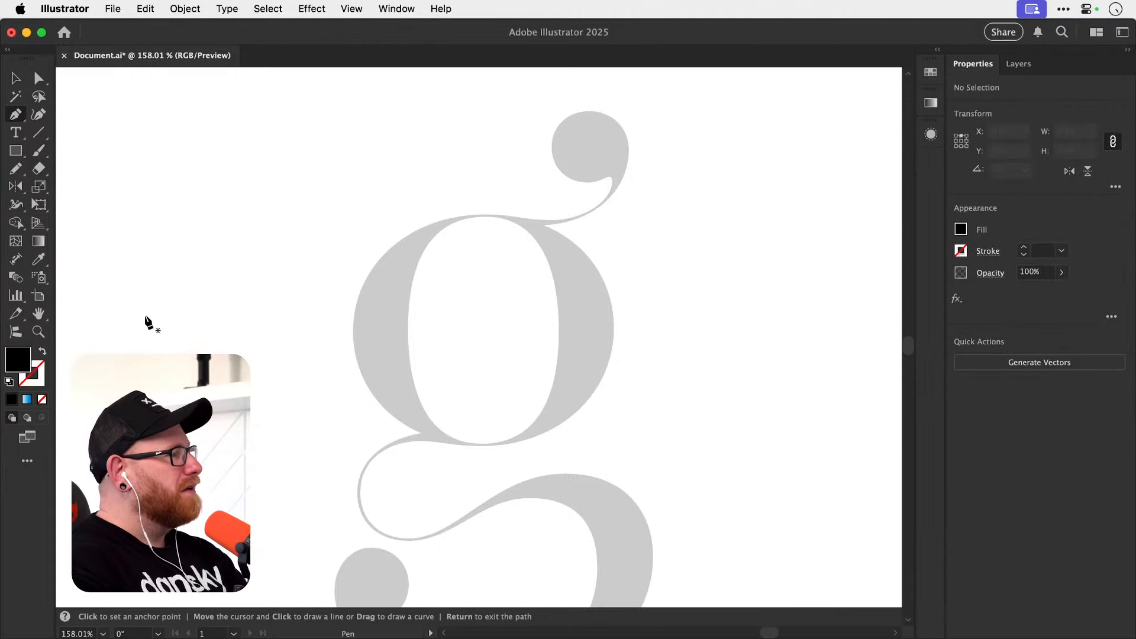
pyautogui.click(229, 234)
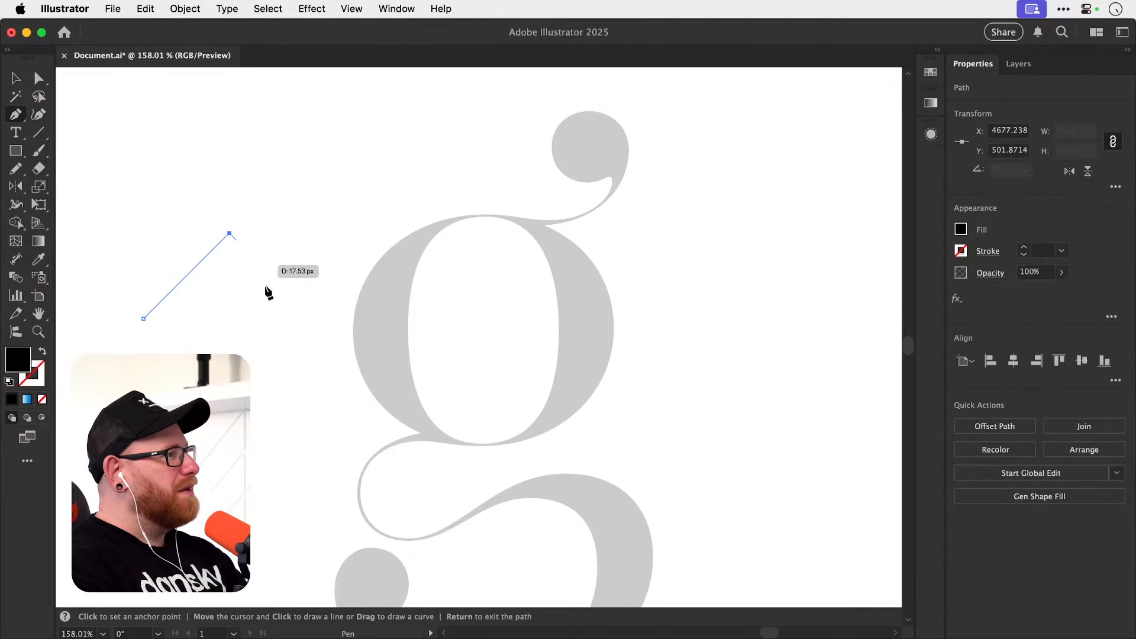
pyautogui.click(314, 319)
pyautogui.press('v')
pyautogui.click(311, 298)
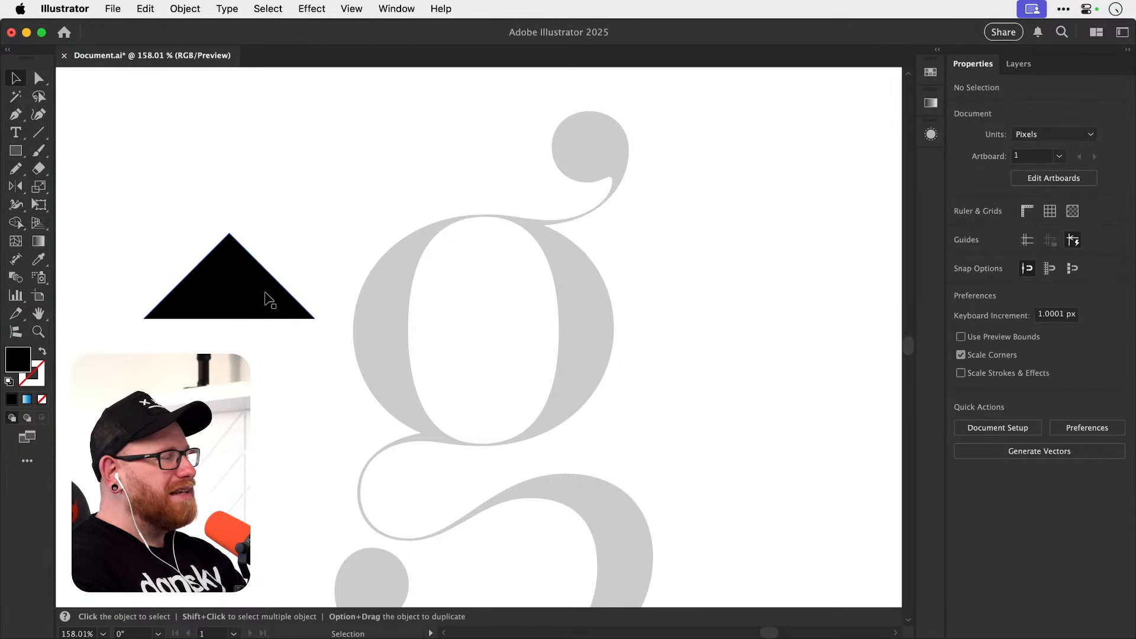
# Round the practice triangle's apex into a smooth horizontal curve with the Anchor Point tool and delete the shape.
pyautogui.click(244, 260)
pyautogui.hotkey('shift', 'c')
pyautogui.moveTo(229, 234)
pyautogui.mouseDown()
pyautogui.moveTo(210, 234)
pyautogui.moveTo(301, 222)
pyautogui.mouseUp()
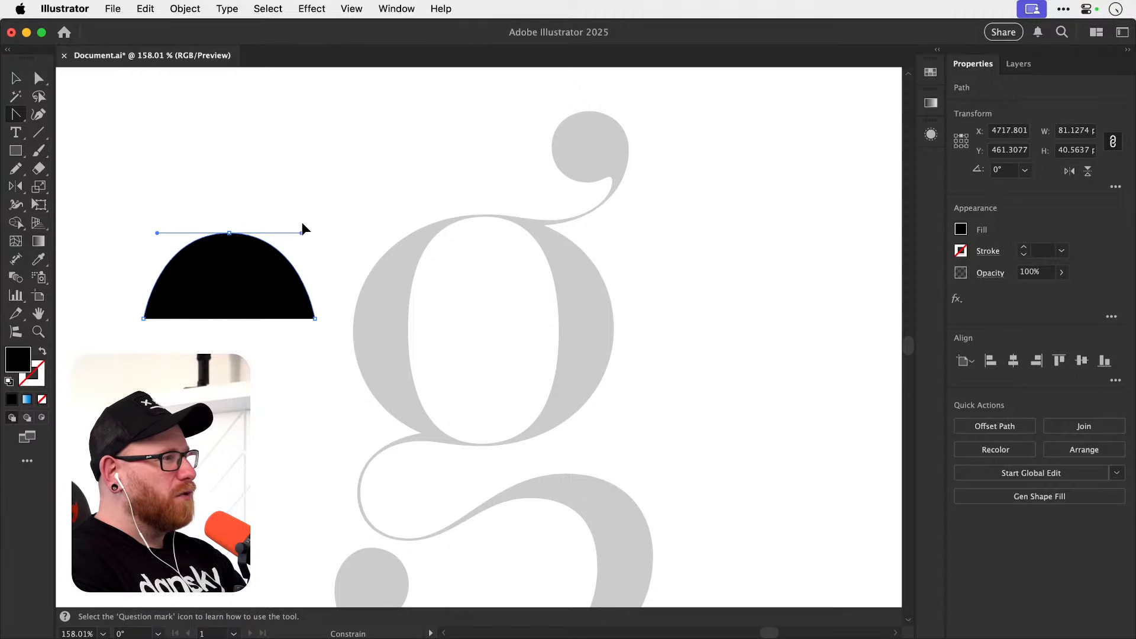
pyautogui.hotkey('ctrl', 'shift', 'a')
pyautogui.press('b')
pyautogui.press('v')
pyautogui.moveTo(229, 208); pyautogui.dragTo(210, 325)
pyautogui.press('Delete')
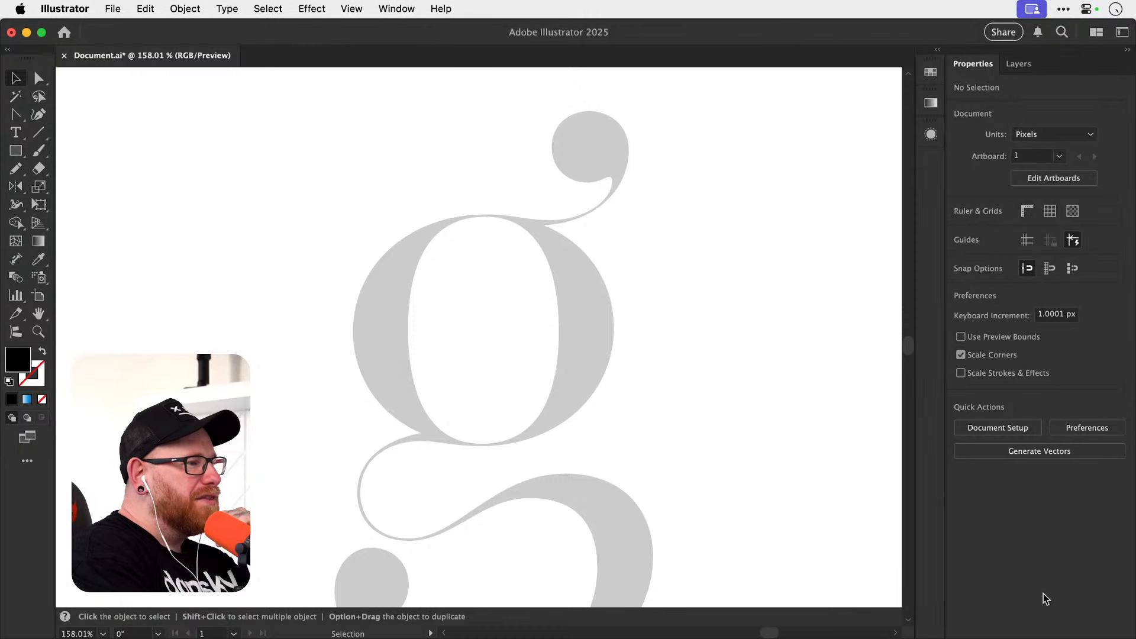
# Examine the whole double-story g template and the thin link between its bowl and lower loop up close.
pyautogui.scroll(-5, 636, 405)
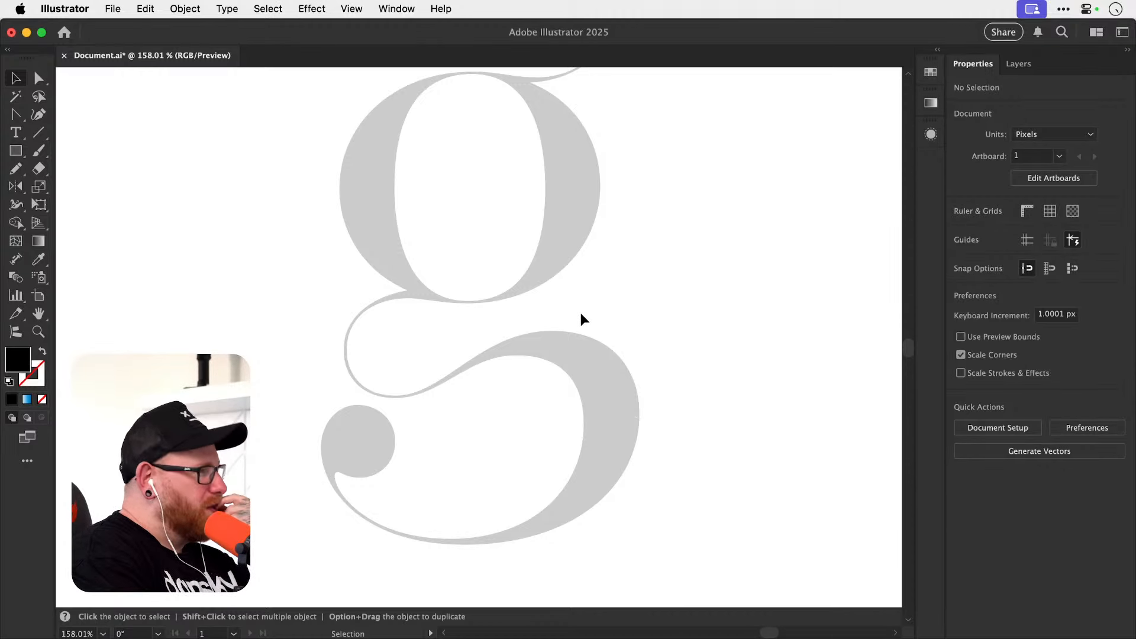
pyautogui.scroll(1, 581, 314)
pyautogui.scroll(5, 580, 320)
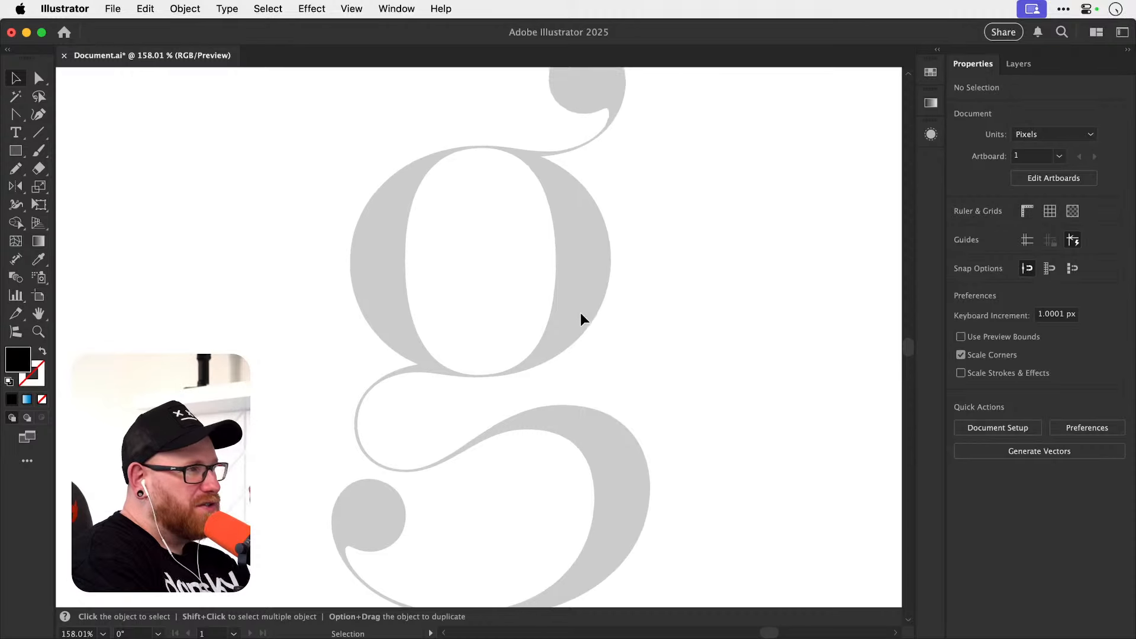
pyautogui.scroll(-4, 581, 319)
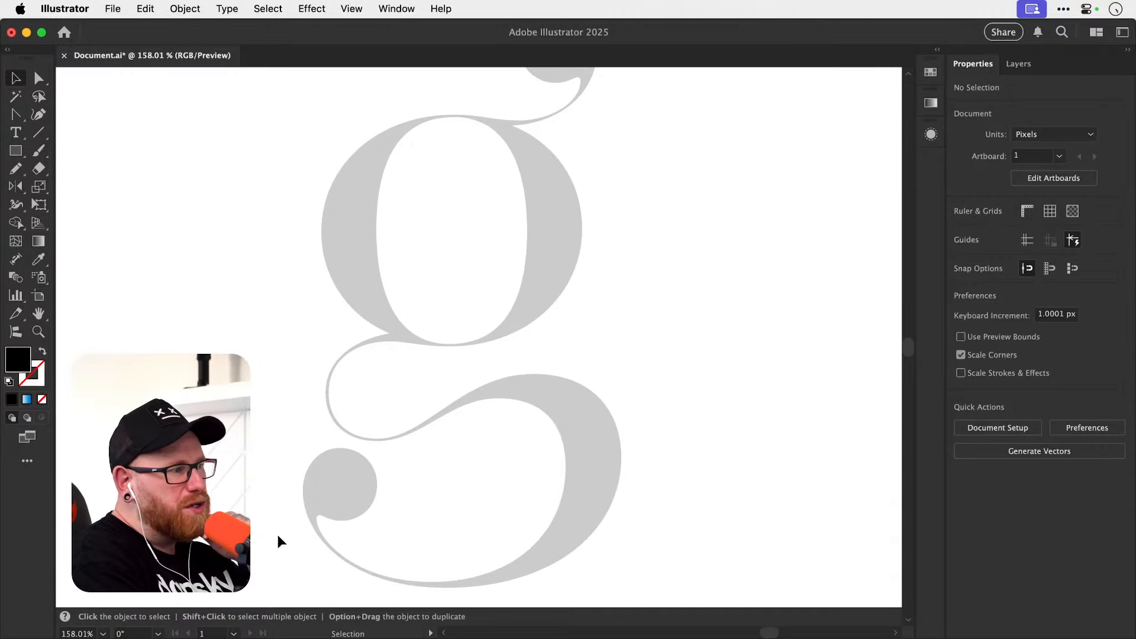
pyautogui.scroll(8, 358, 502)
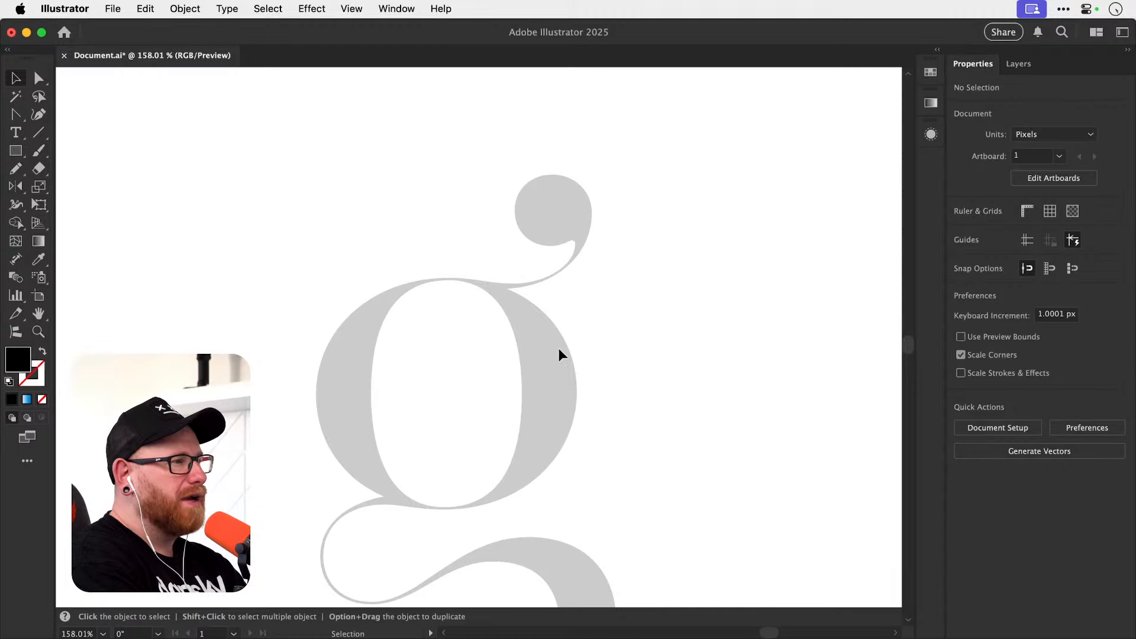
pyautogui.scroll(-5, 559, 348)
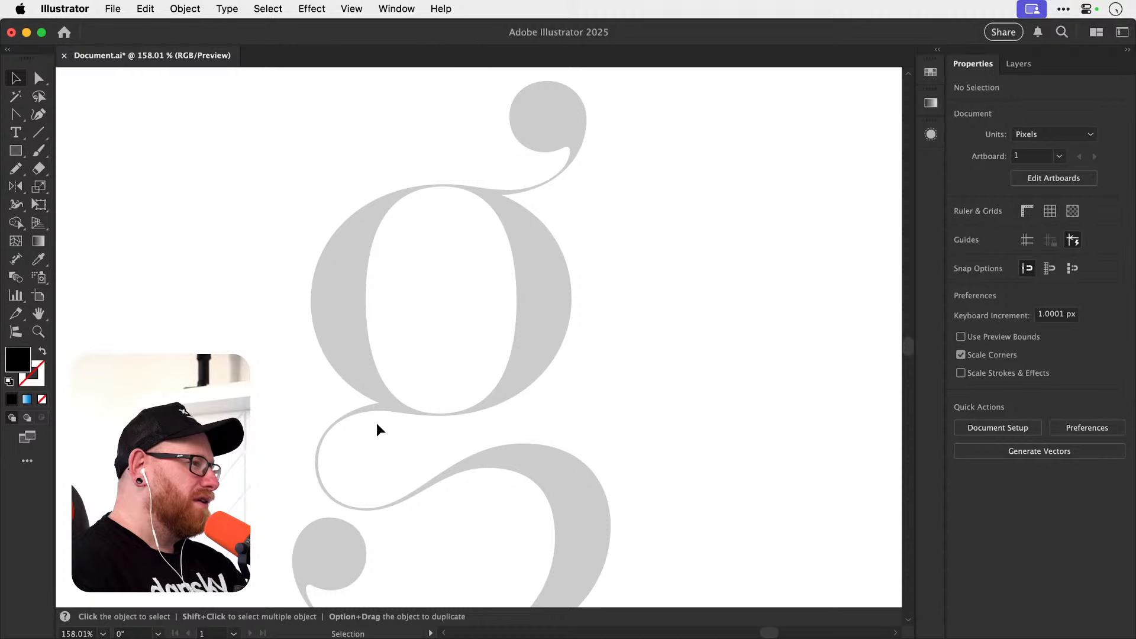
pyautogui.press('z')
pyautogui.moveTo(370, 421); pyautogui.dragTo(431, 399)
pyautogui.press('space')
pyautogui.moveTo(374, 449); pyautogui.dragTo(372, 407)
pyautogui.moveTo(295, 461); pyautogui.dragTo(393, 432)
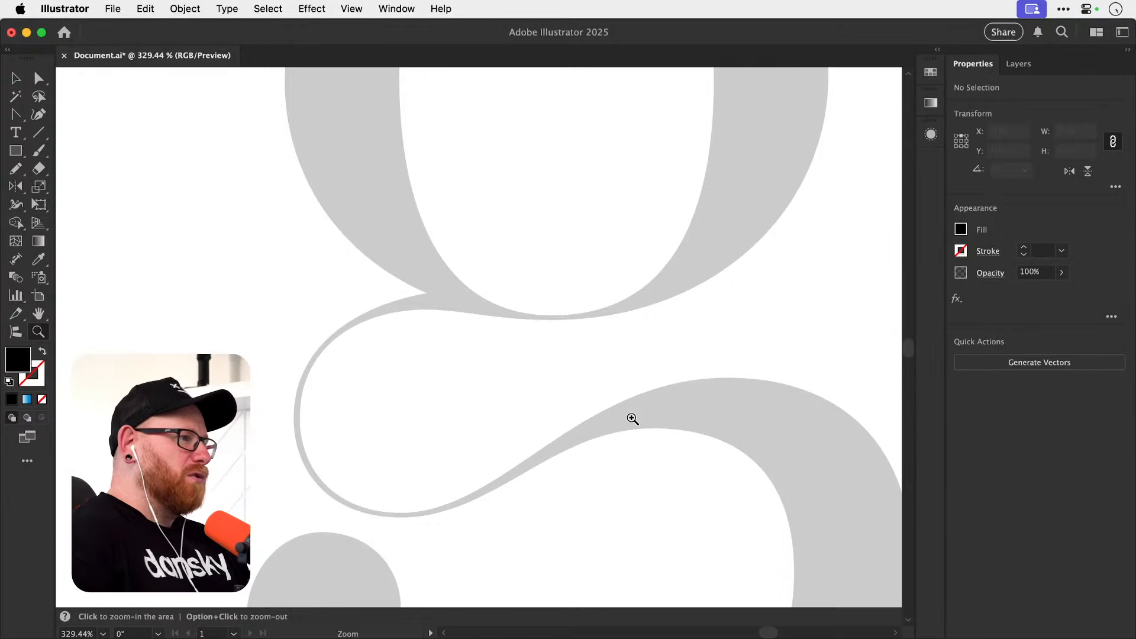
pyautogui.press('super+minus')
pyautogui.press('super+minus')
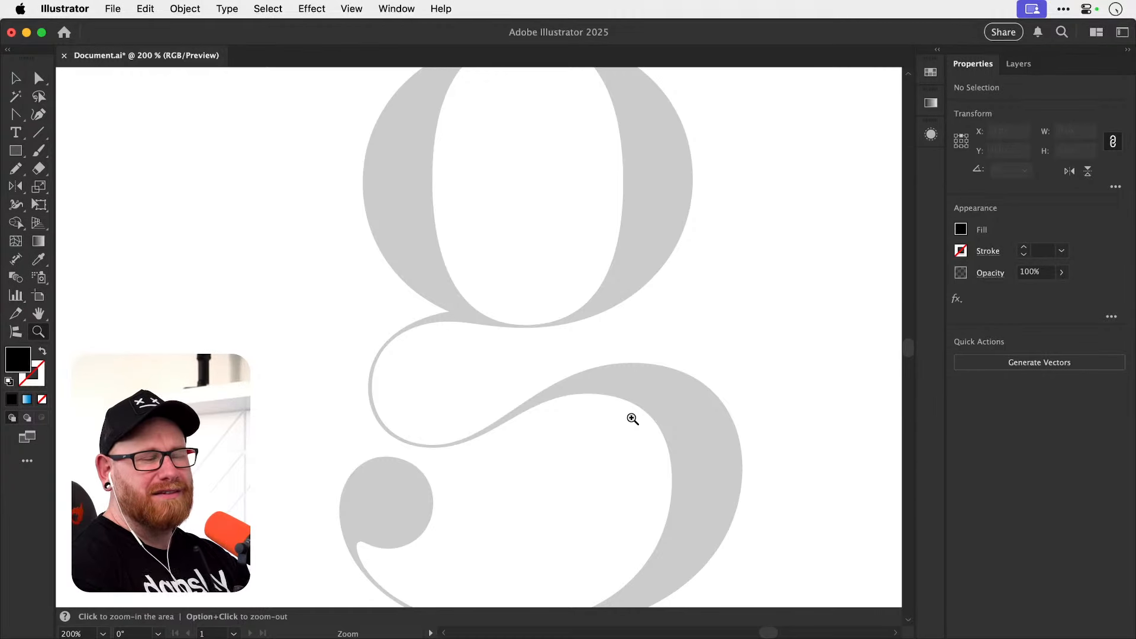
# Start tracing the g's inner bowl with the Pen tool from its topmost point to a smooth anchor at its right extreme.
pyautogui.press('space')
pyautogui.moveTo(481, 223); pyautogui.dragTo(446, 312)
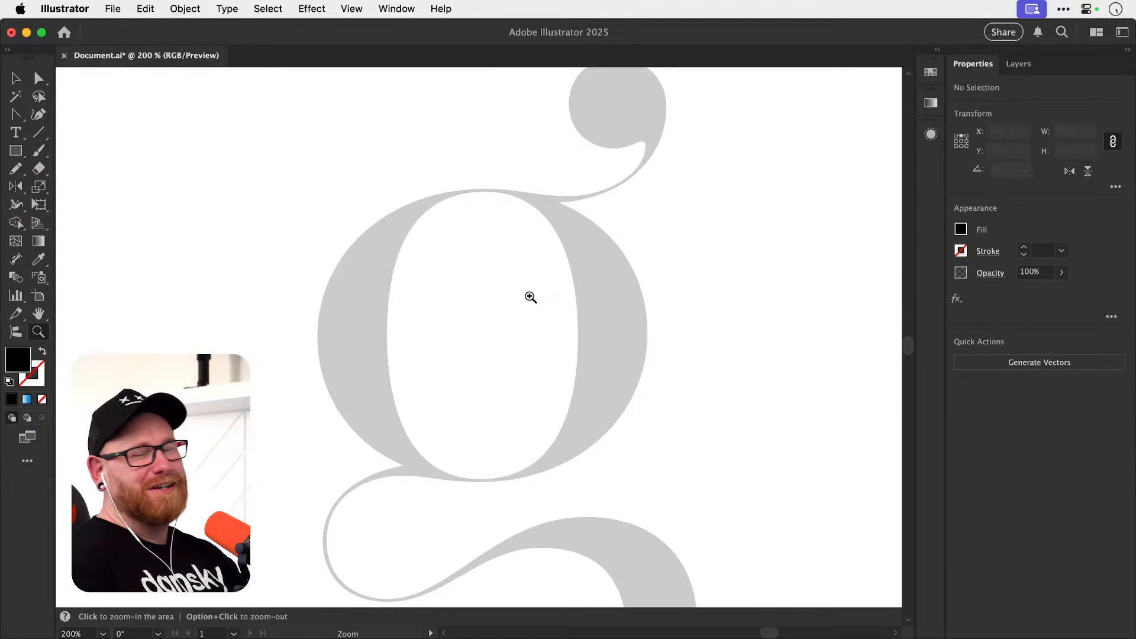
pyautogui.moveTo(506, 288); pyautogui.dragTo(529, 305)
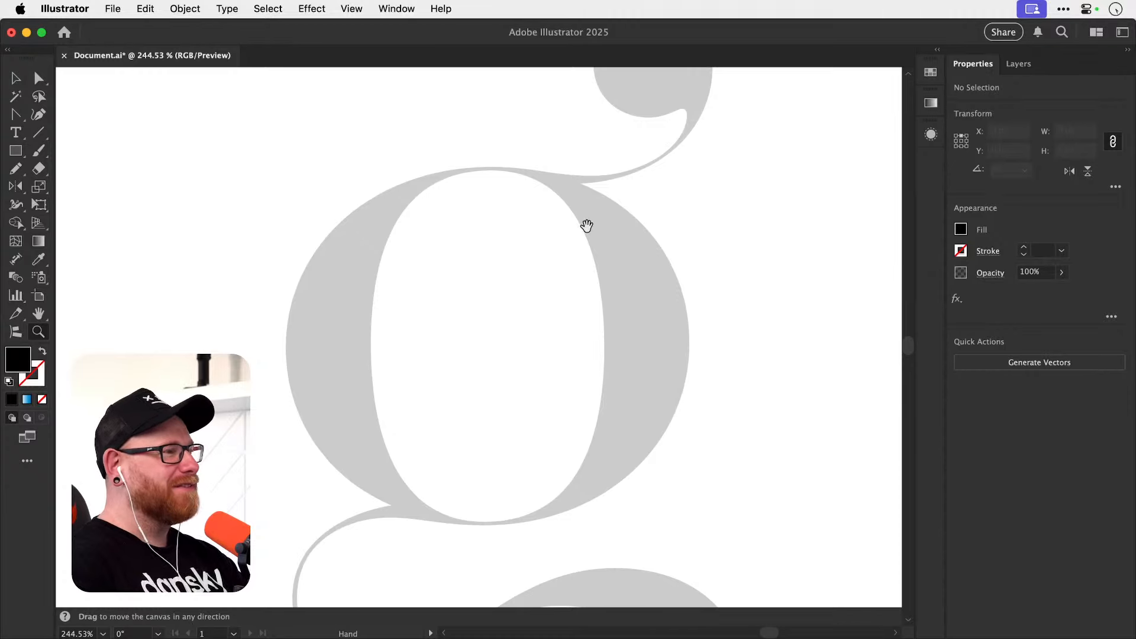
pyautogui.moveTo(575, 225); pyautogui.dragTo(550, 353)
pyautogui.moveTo(615, 272); pyautogui.dragTo(662, 275)
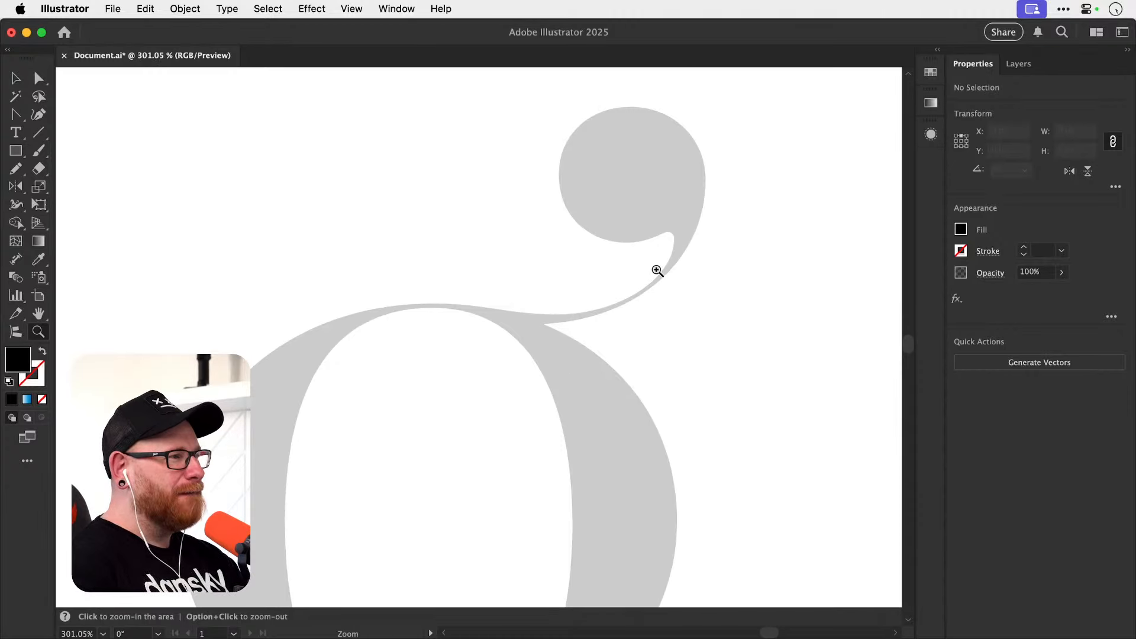
pyautogui.moveTo(583, 401); pyautogui.dragTo(591, 259)
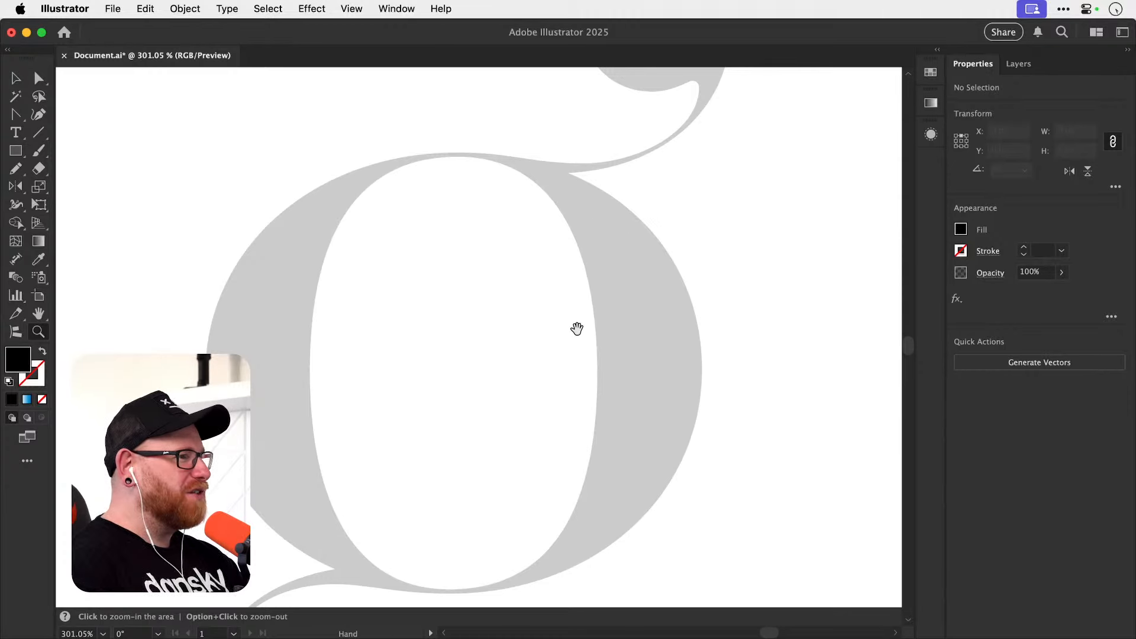
pyautogui.press('p')
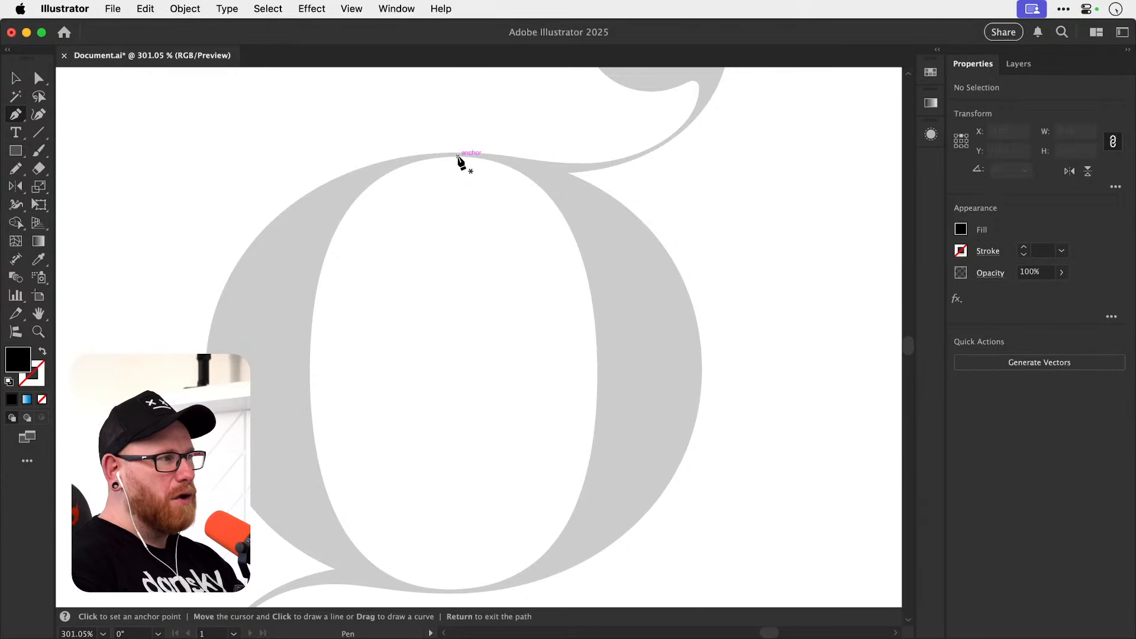
pyautogui.click(457, 157)
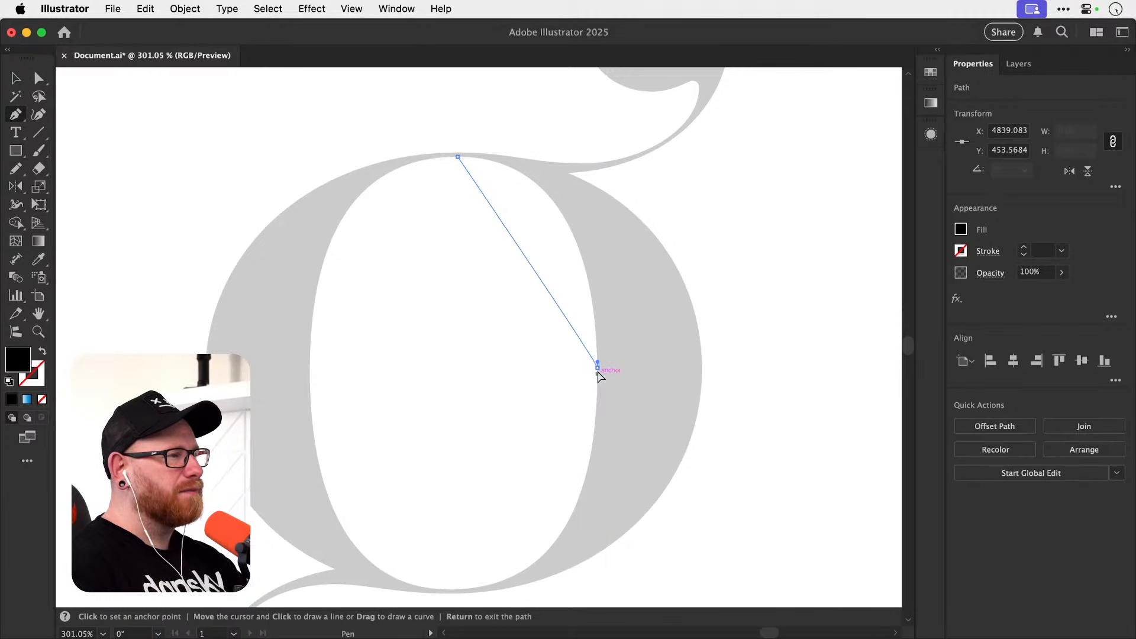
pyautogui.moveTo(597, 368); pyautogui.dragTo(598, 552)
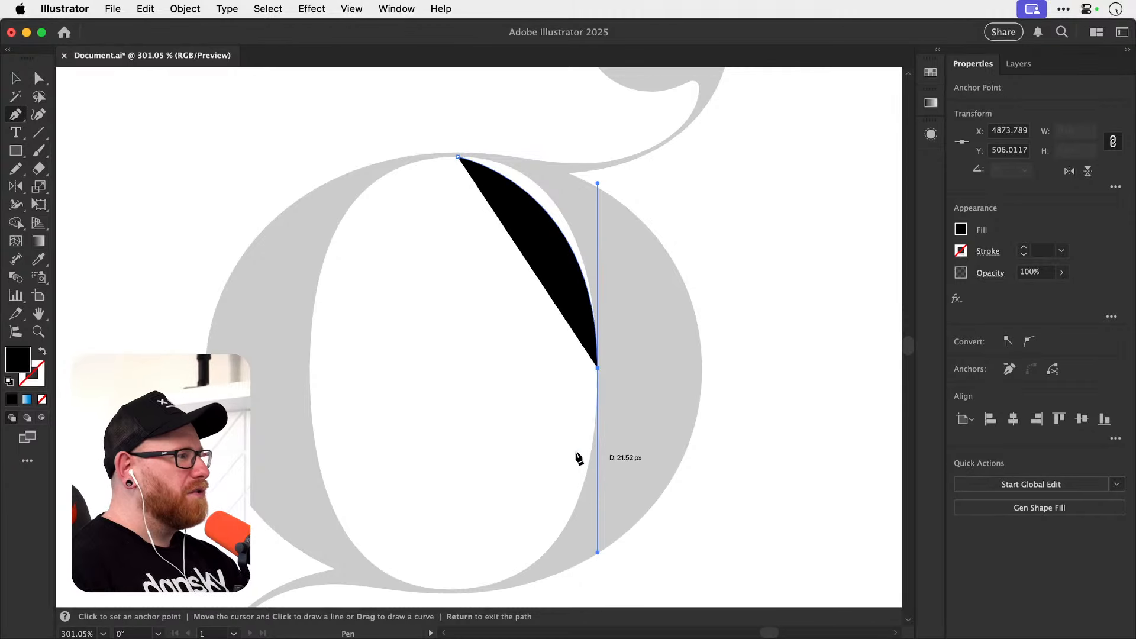
# Swap the path's fill and stroke and shorten the outgoing vertical handle at the inner bowl's right anchor.
pyautogui.hotkey('shift', 'x')
pyautogui.scroll(-2, 524, 480)
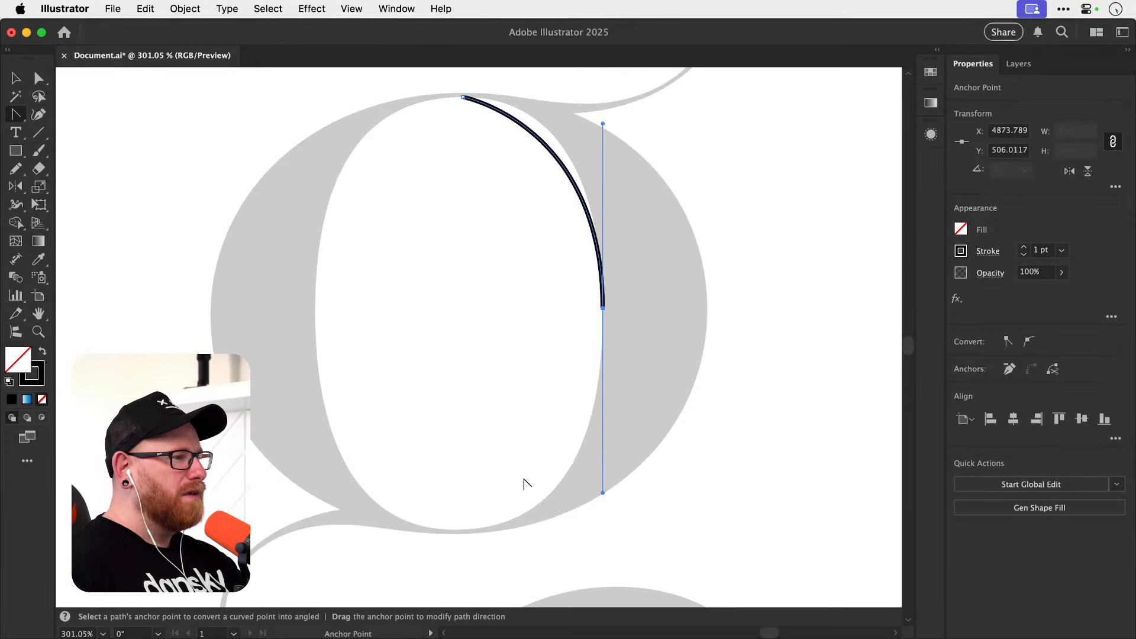
pyautogui.press('p')
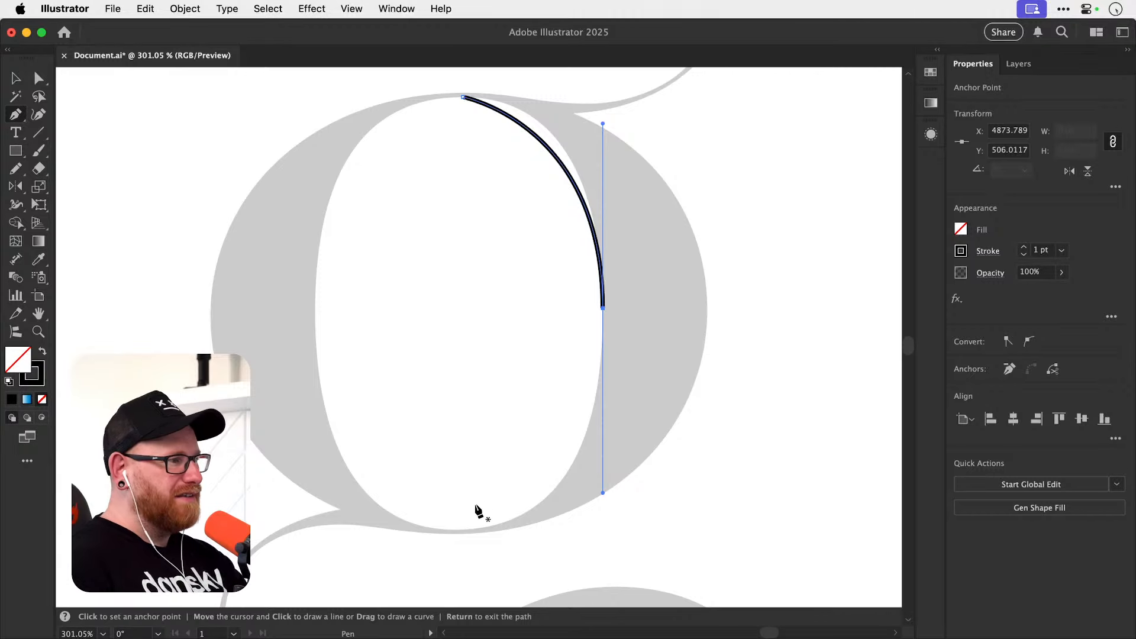
pyautogui.moveTo(601, 309); pyautogui.dragTo(601, 341)
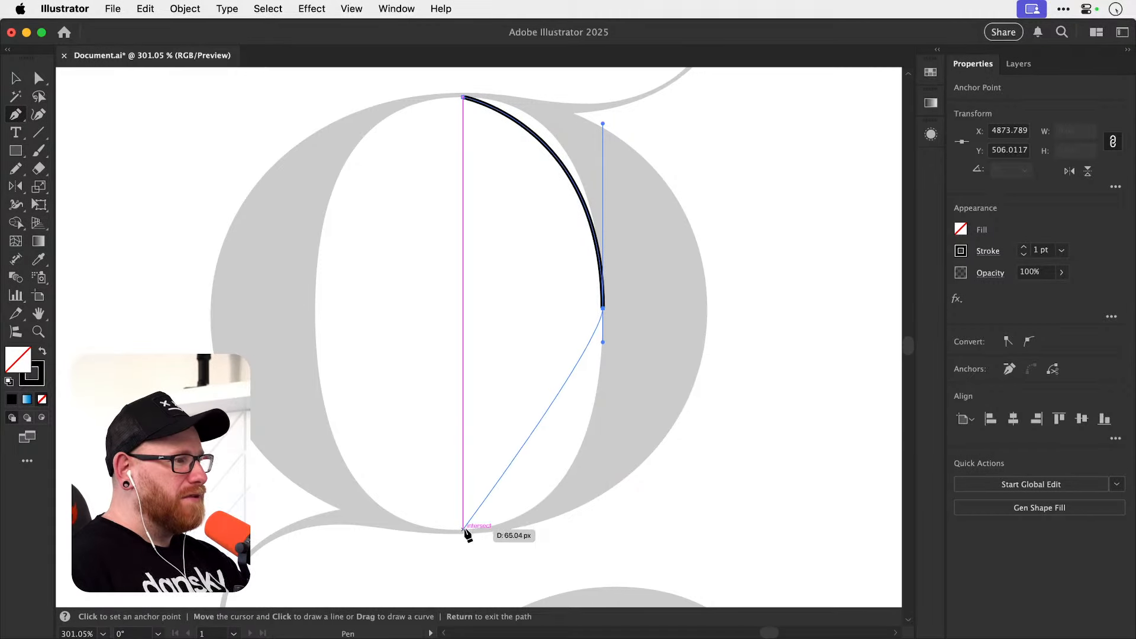
# Complete the inner bowl outline through its bottom and left extremes, closing it at the top anchor with horizontal handles.
pyautogui.moveTo(463, 529)
pyautogui.mouseDown()
pyautogui.moveTo(378, 540)
pyautogui.moveTo(364, 525)
pyautogui.moveTo(388, 523)
pyautogui.moveTo(369, 529)
pyautogui.mouseUp()
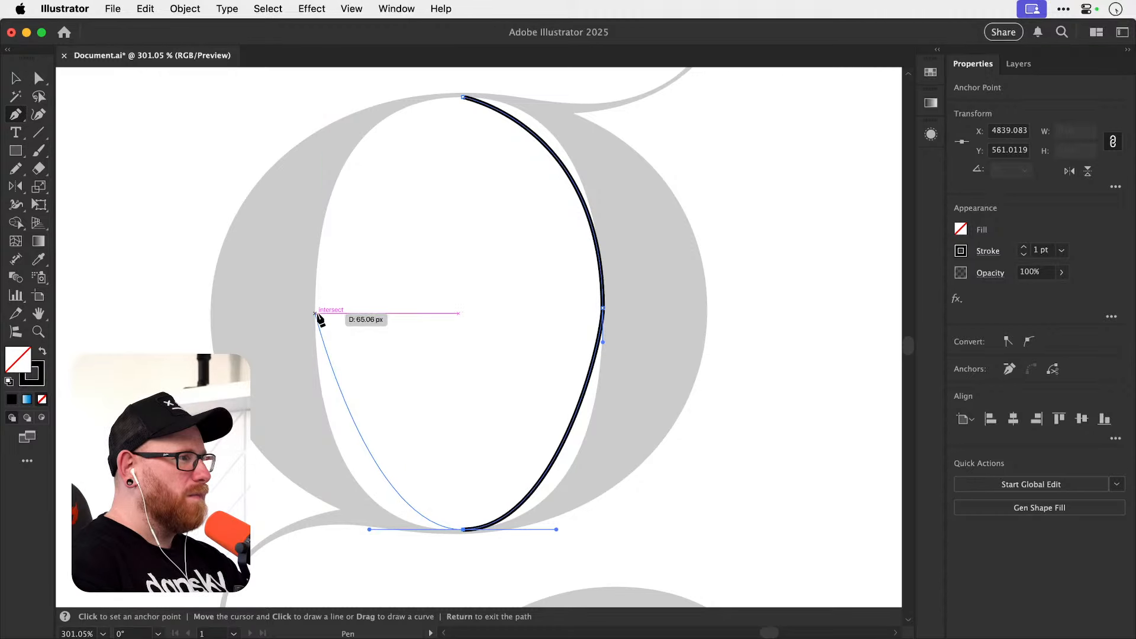
pyautogui.moveTo(316, 313); pyautogui.dragTo(315, 217)
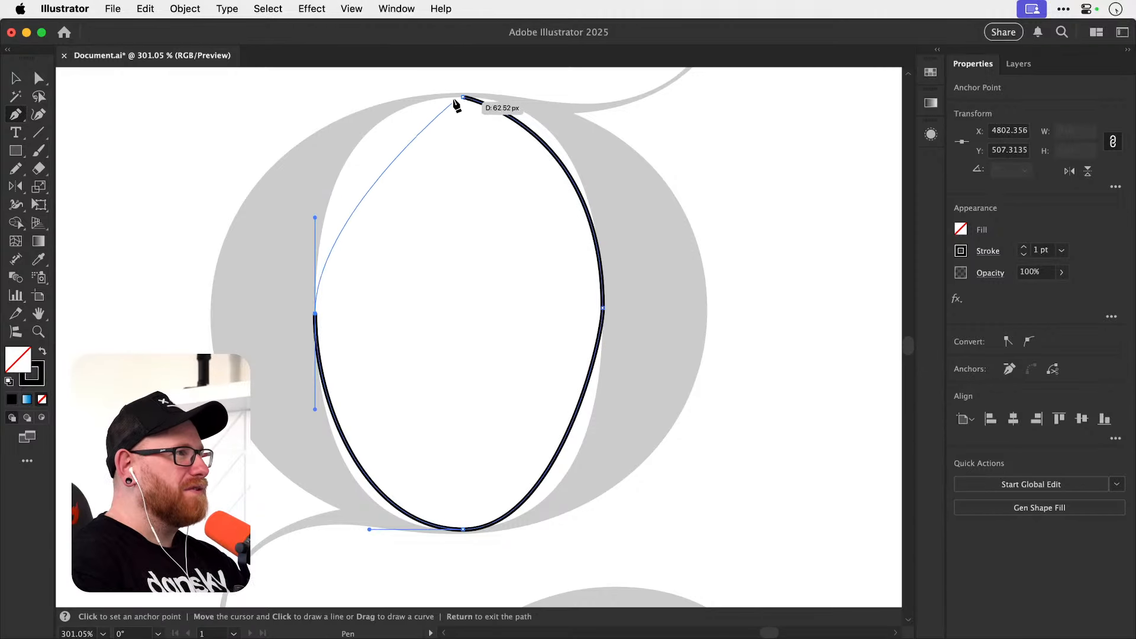
pyautogui.moveTo(463, 96); pyautogui.dragTo(546, 87)
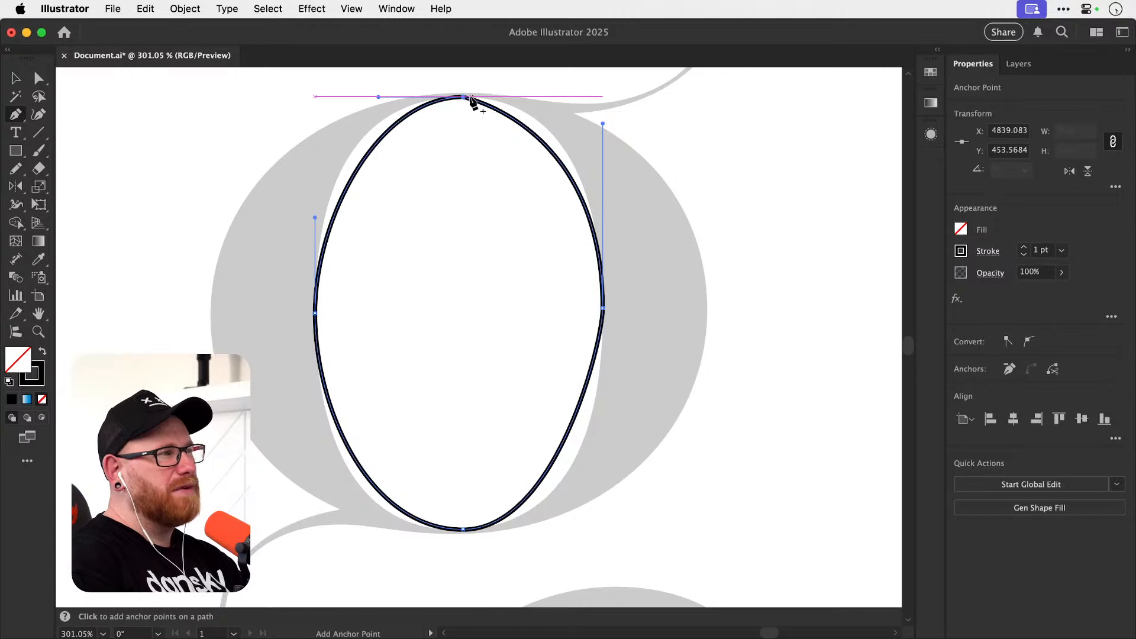
pyautogui.moveTo(463, 97); pyautogui.dragTo(539, 97)
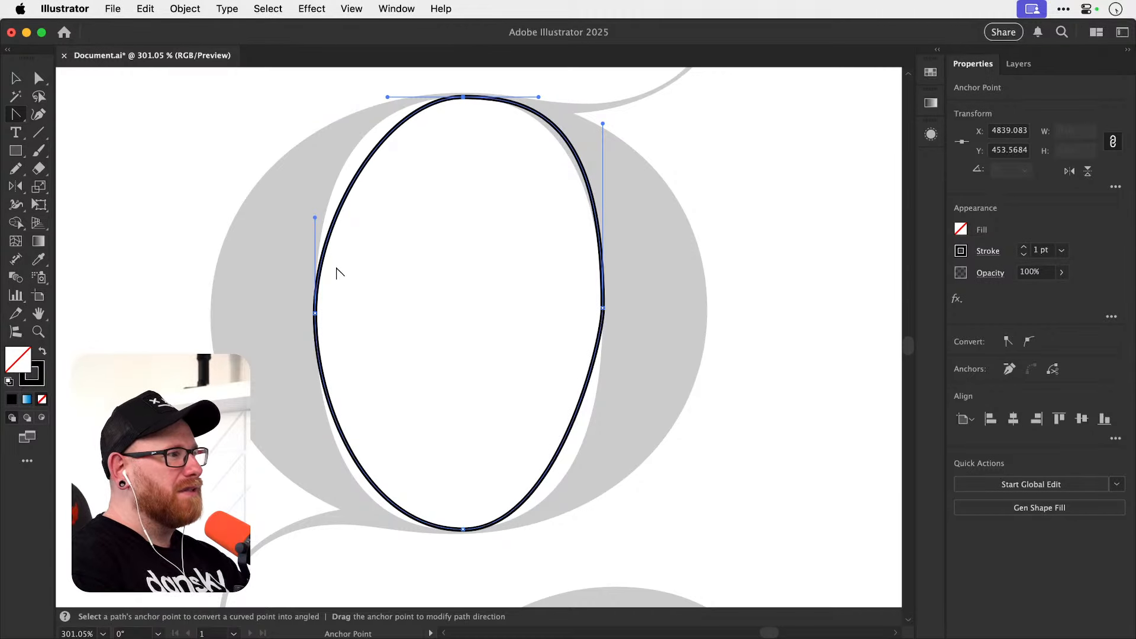
# Align the left and right anchors of the inner bowl path to their common vertical center.
pyautogui.press('a')
pyautogui.click(315, 313)
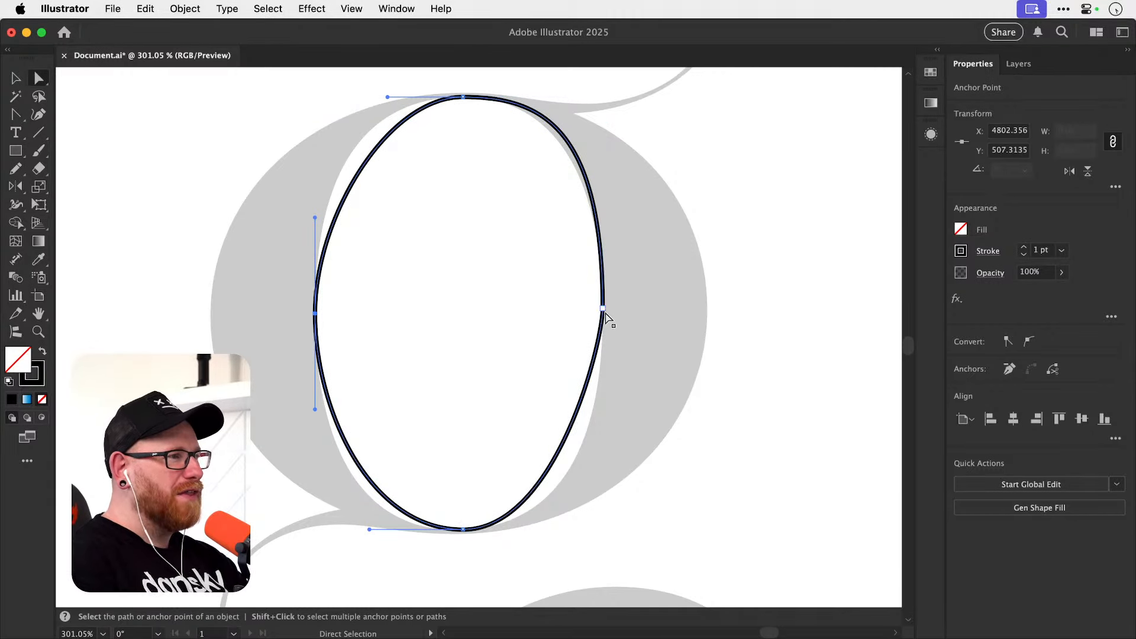
pyautogui.click(603, 308)
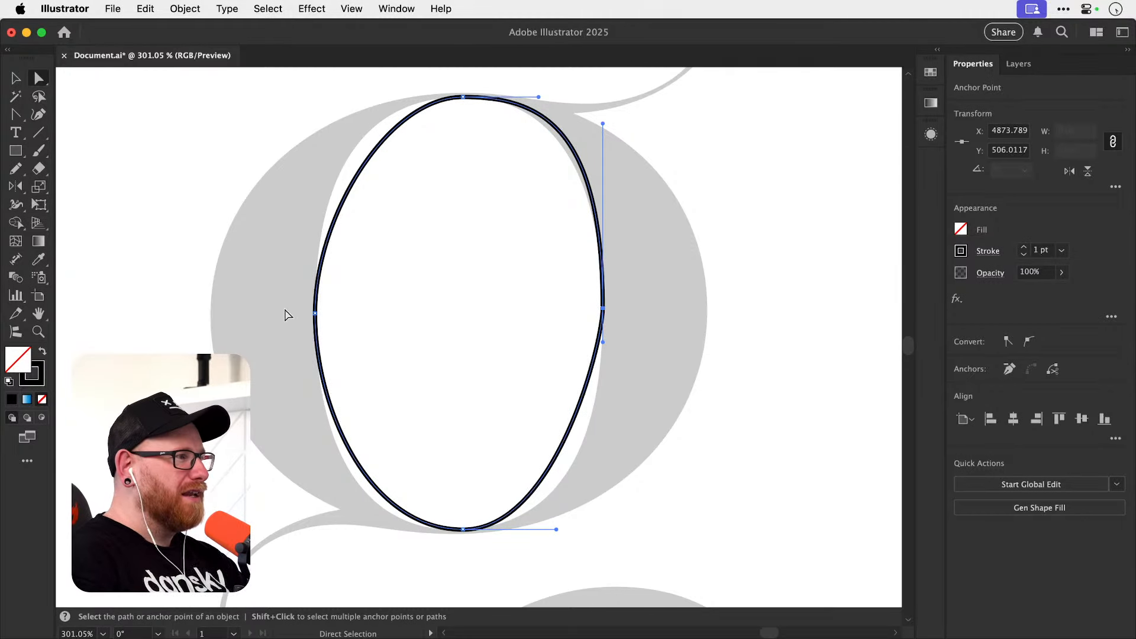
pyautogui.moveTo(285, 313); pyautogui.dragTo(641, 338)
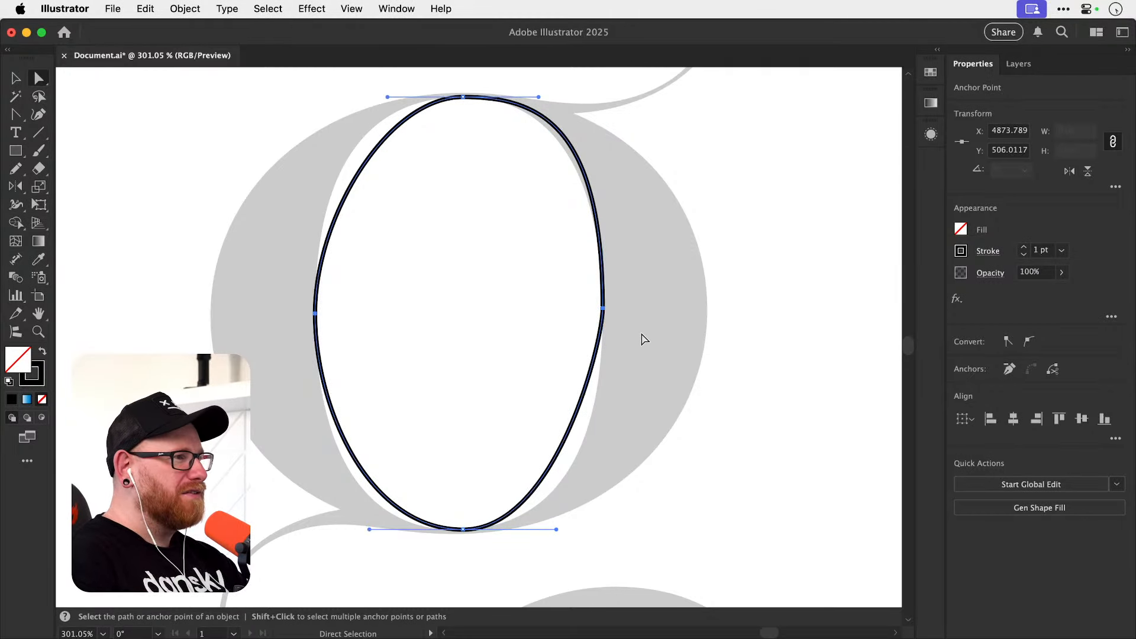
pyautogui.click(1083, 423)
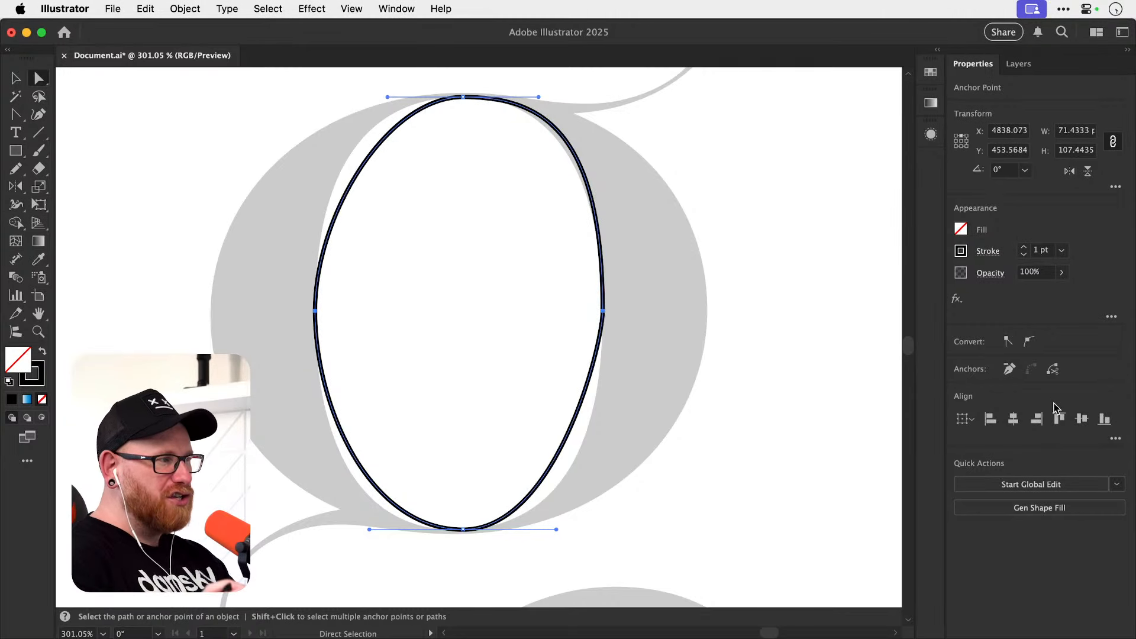
# Draw a narrow rectangle about 12.6 by 109.6 px spanning the full height of the inner bowl as a measuring aid.
pyautogui.moveTo(743, 276); pyautogui.dragTo(708, 337)
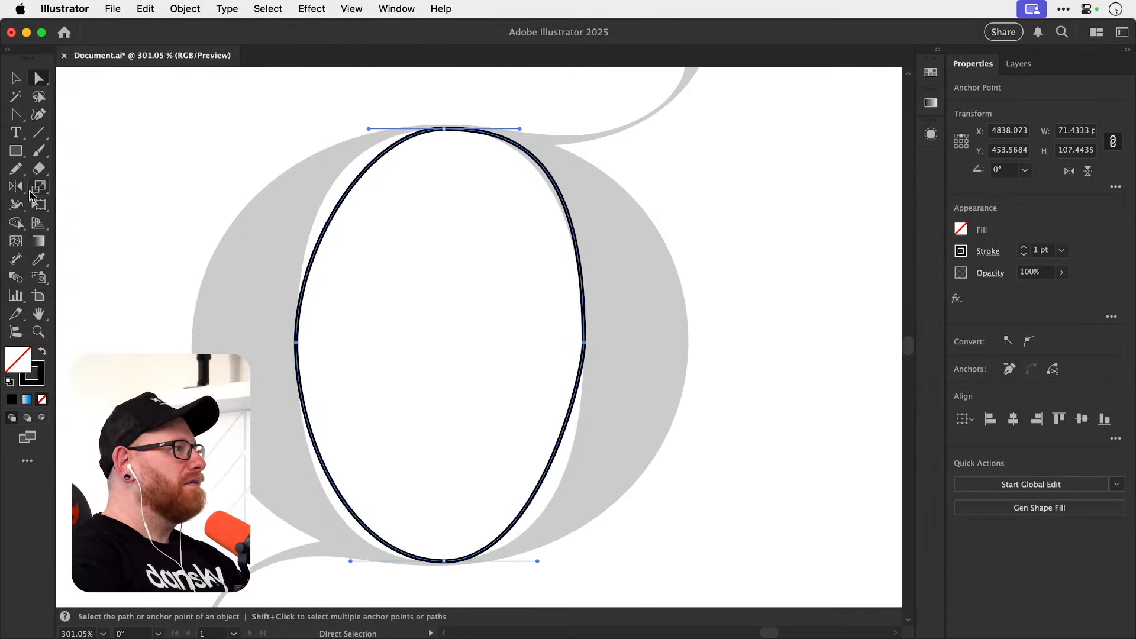
pyautogui.click(27, 151)
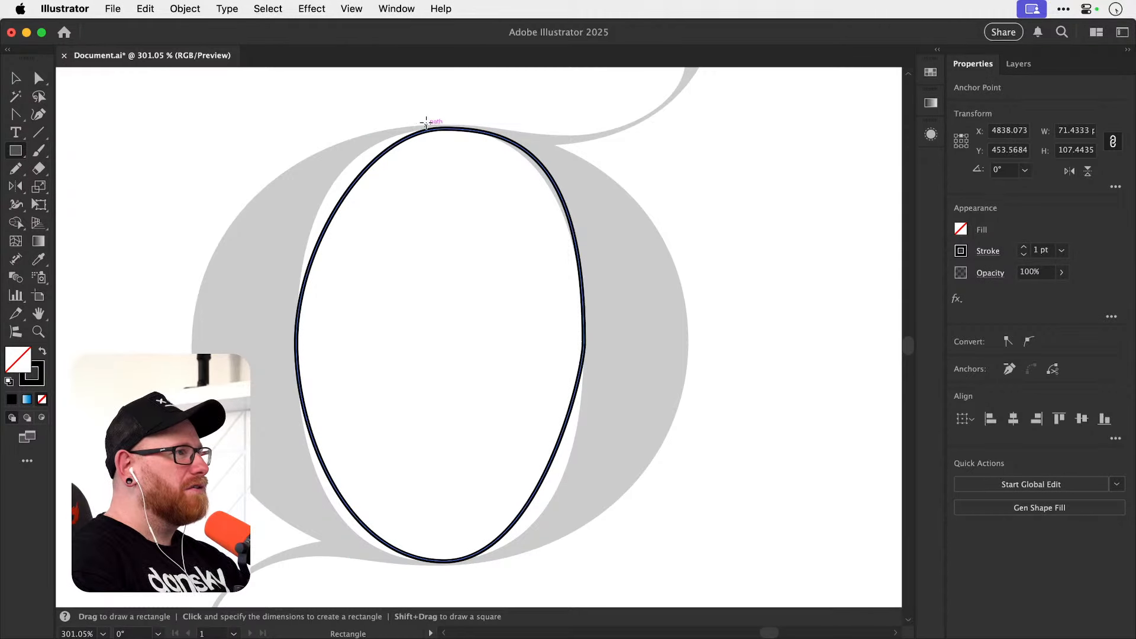
pyautogui.moveTo(426, 123); pyautogui.dragTo(374, 568)
pyautogui.press('a')
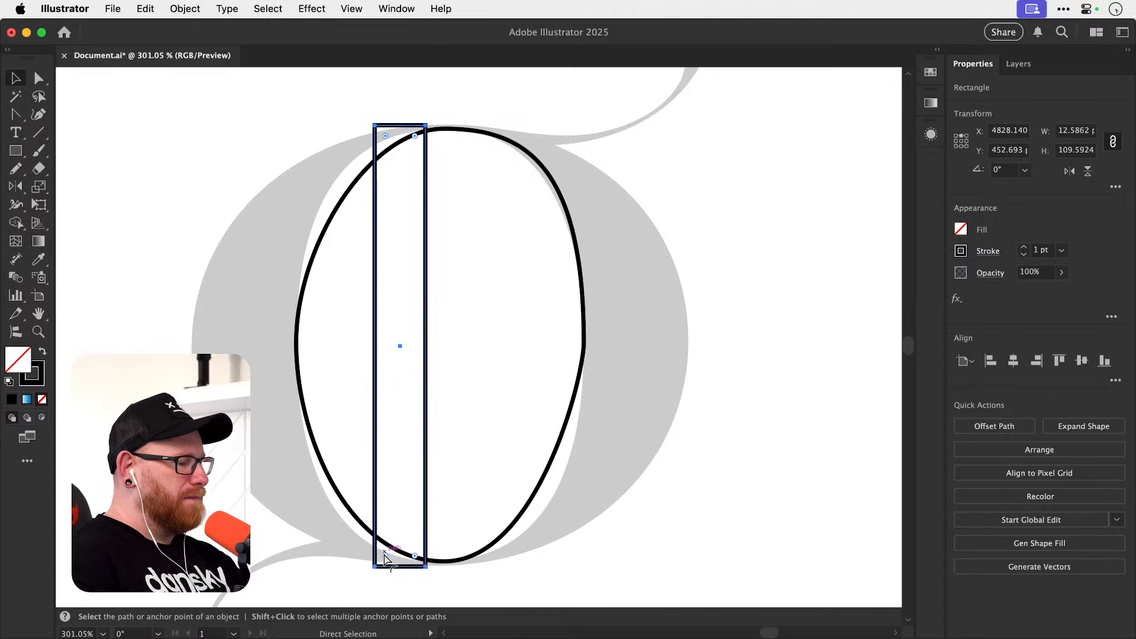
pyautogui.press('v')
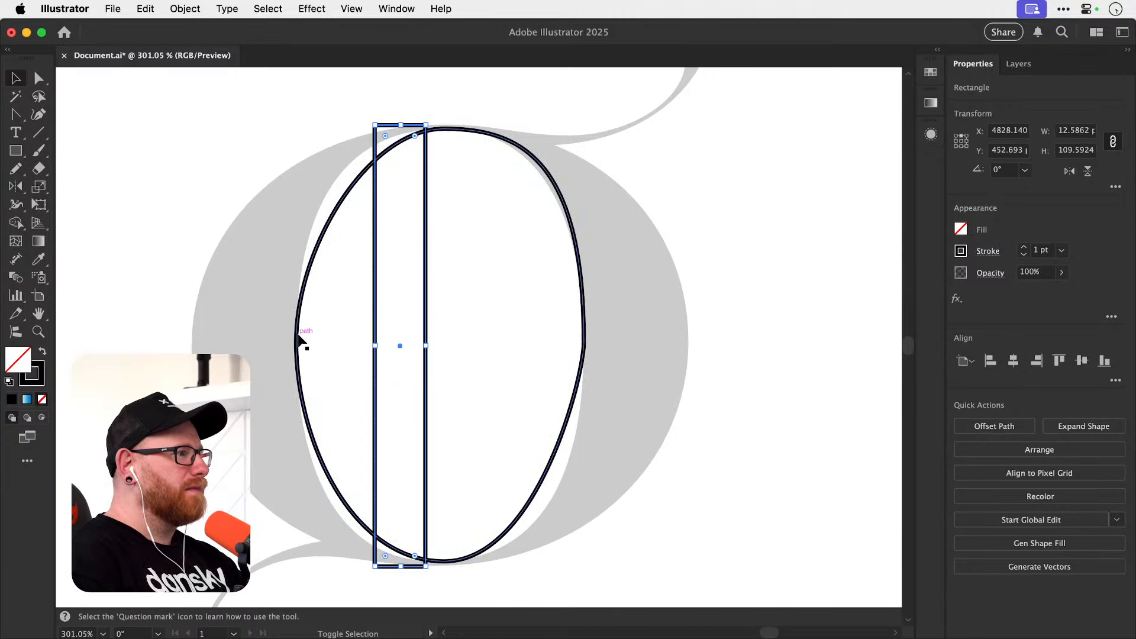
# Scale the measuring rectangle proportionally to half its height, keeping its top edge fixed.
pyautogui.press('a')
pyautogui.moveTo(325, 367); pyautogui.dragTo(264, 338)
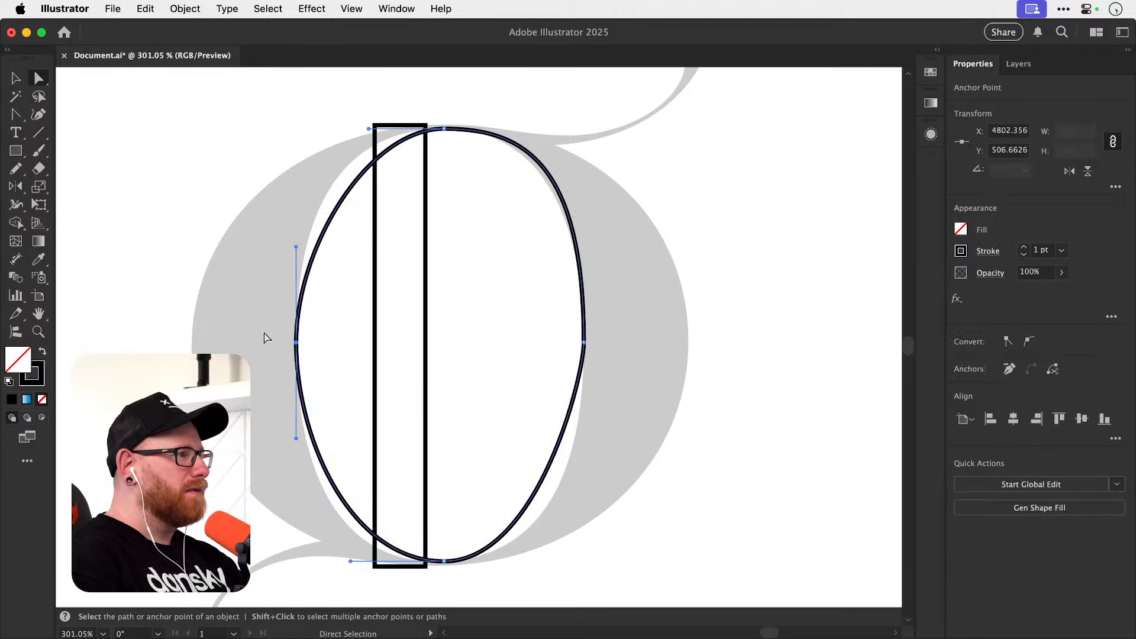
pyautogui.press('v')
pyautogui.click(377, 342)
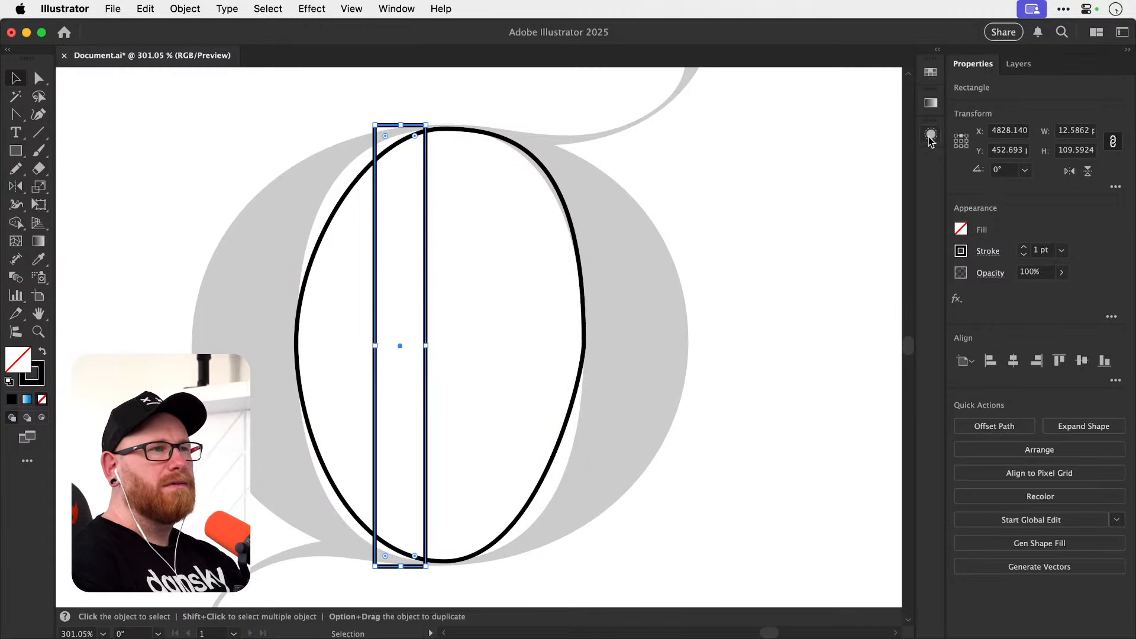
pyautogui.click(1075, 153)
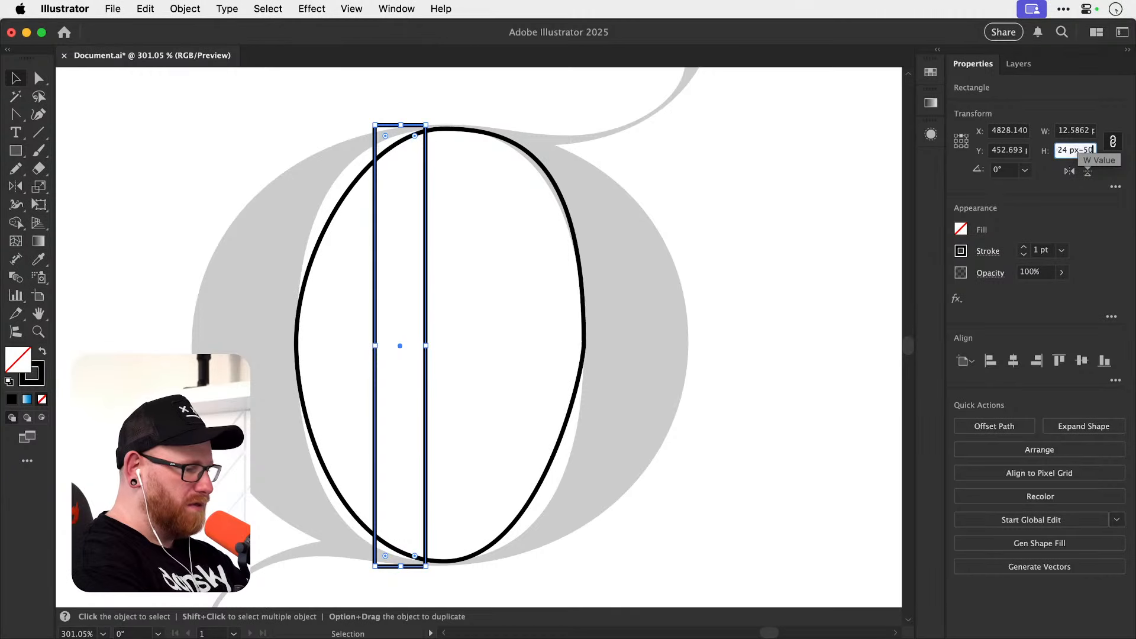
pyautogui.press('Return')
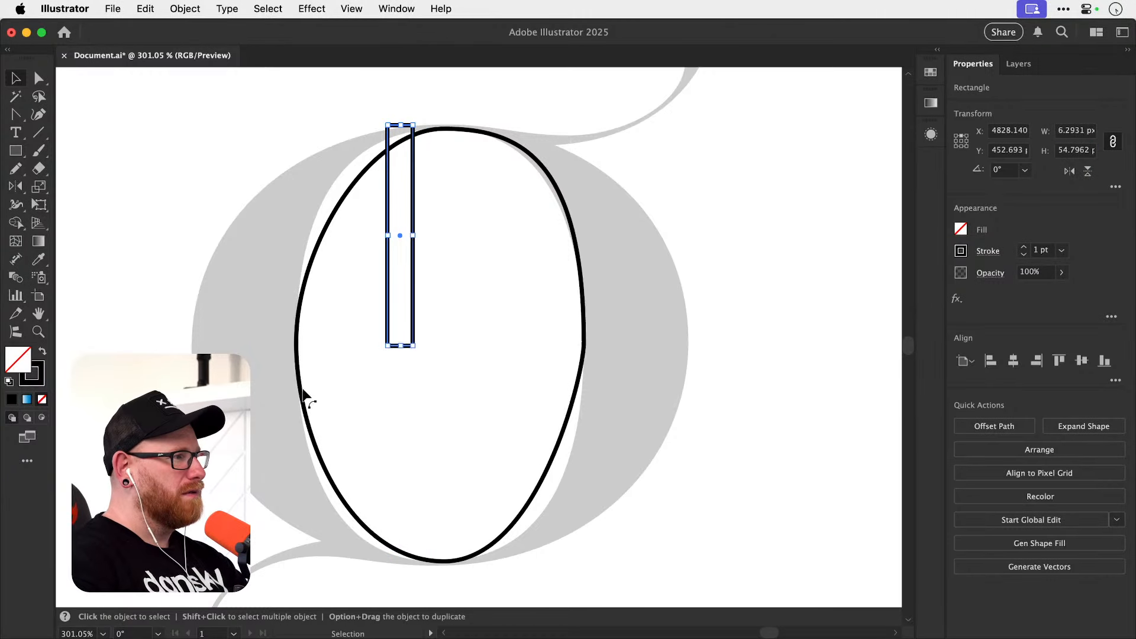
# Align the inner bowl's left and right anchors to the rectangle's bottom edge and delete the rectangle.
pyautogui.press('a')
pyautogui.moveTo(299, 325); pyautogui.dragTo(634, 373)
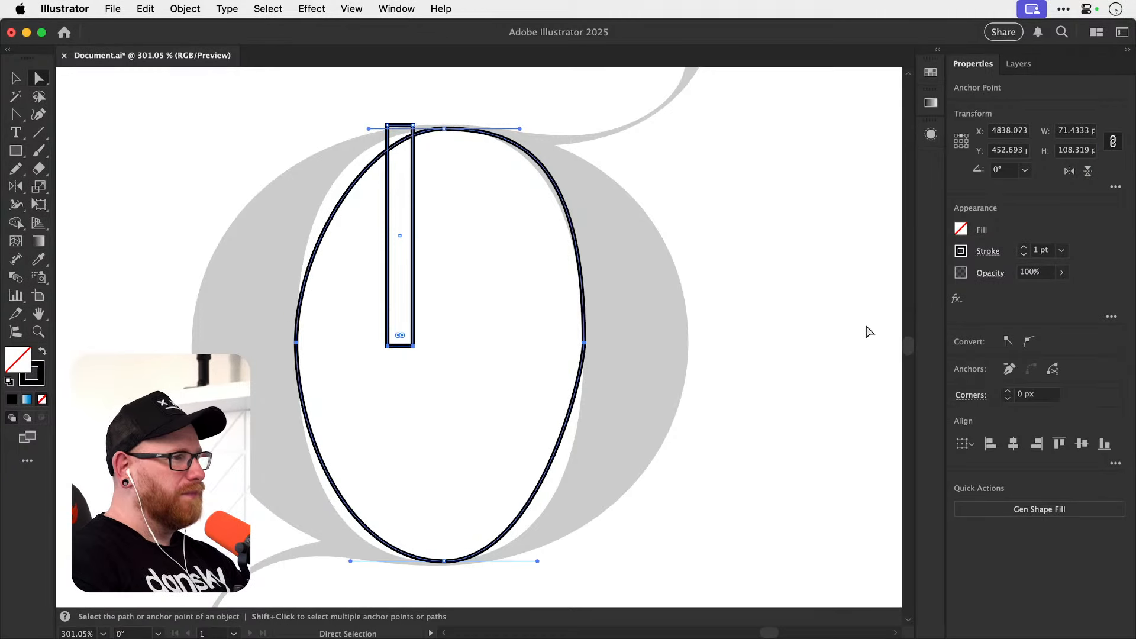
pyautogui.click(1104, 444)
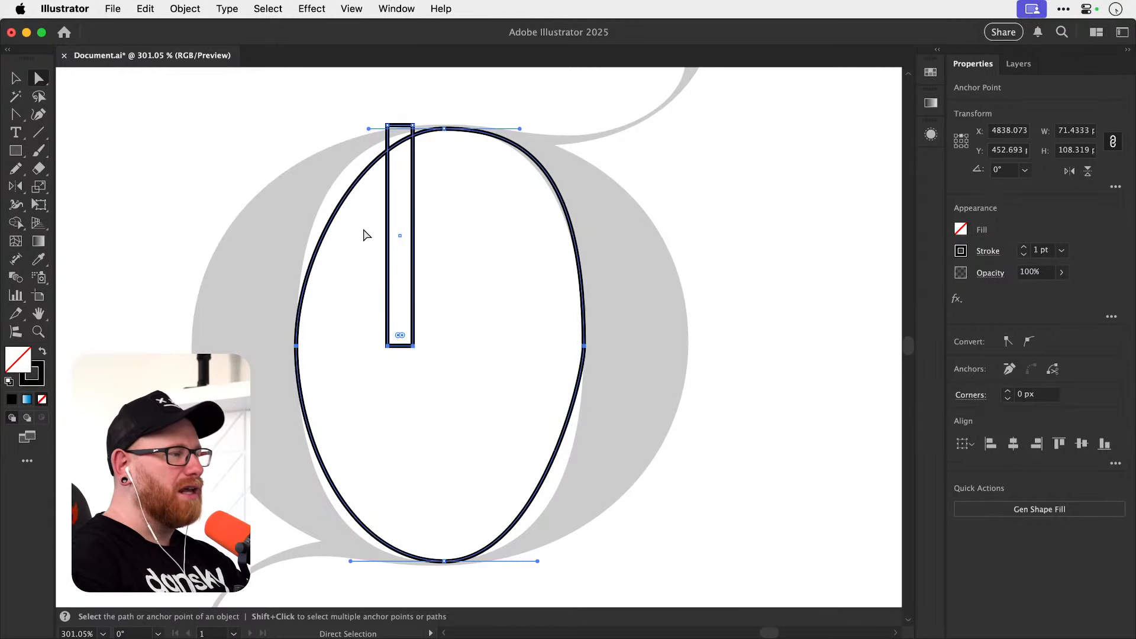
pyautogui.click(313, 444)
pyautogui.press('v')
pyautogui.click(388, 297)
pyautogui.press('Delete')
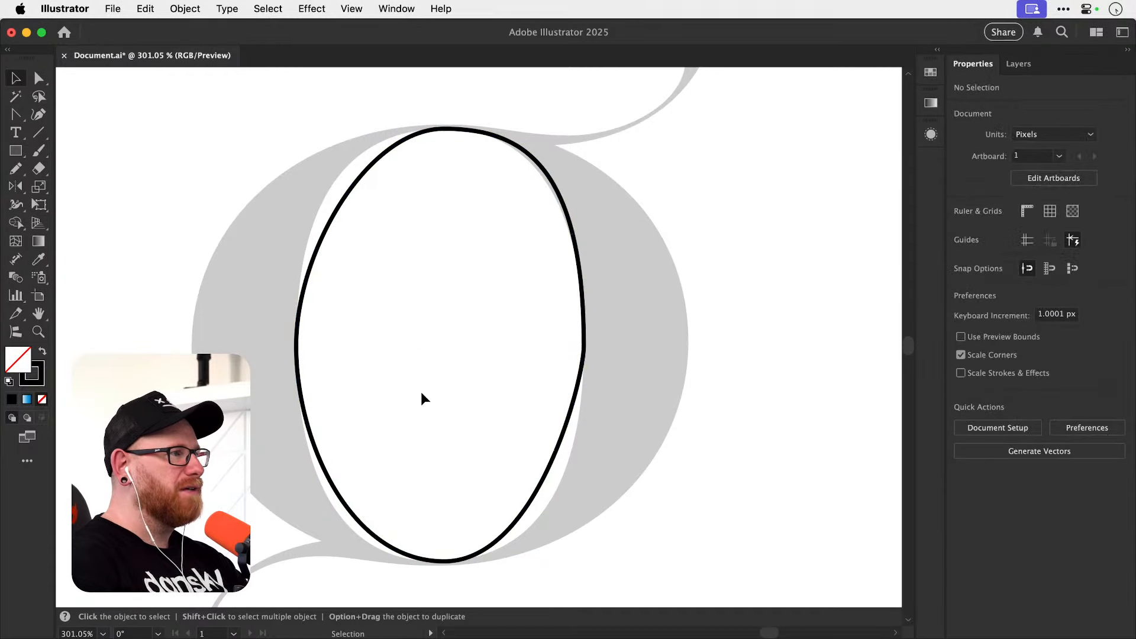
# Lengthen the top anchor's left handle to follow the template and set the path's stroke weight to 0.25 pt.
pyautogui.press('space')
pyautogui.moveTo(373, 369); pyautogui.dragTo(372, 386)
pyautogui.press('a')
pyautogui.click(346, 232)
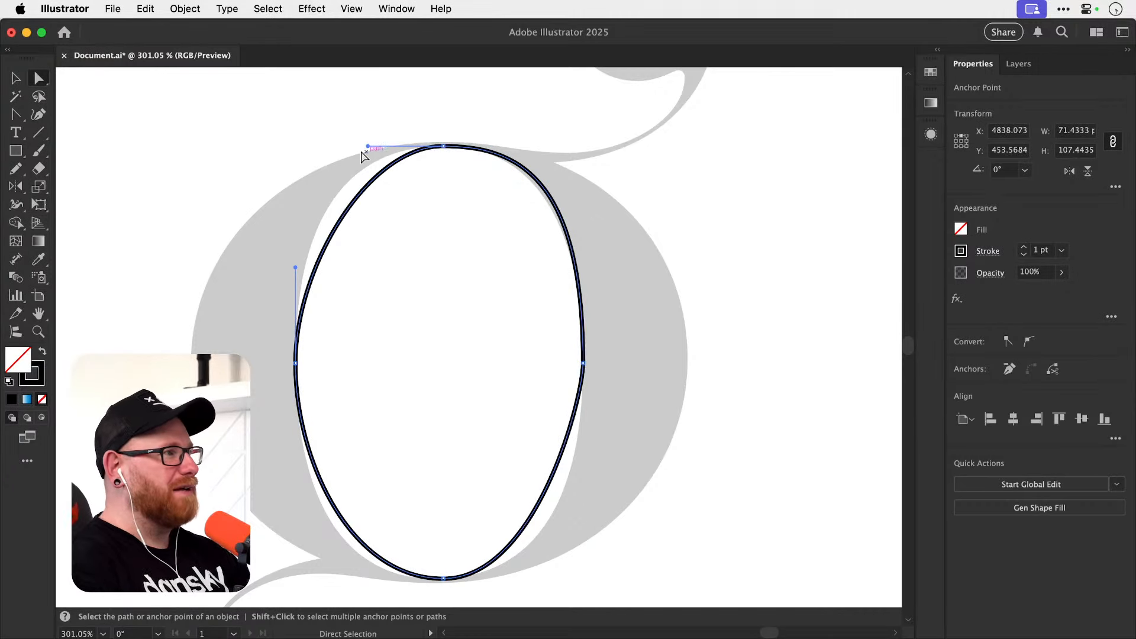
pyautogui.moveTo(367, 145); pyautogui.dragTo(330, 146)
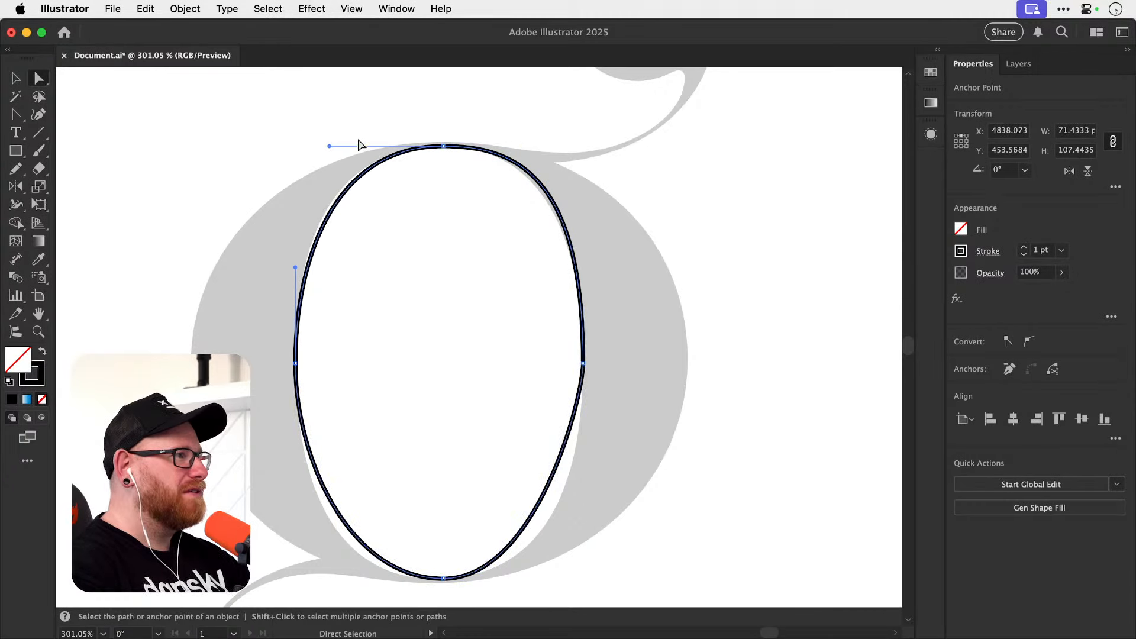
pyautogui.click(1023, 255)
pyautogui.click(1024, 255)
pyautogui.click(1024, 255)
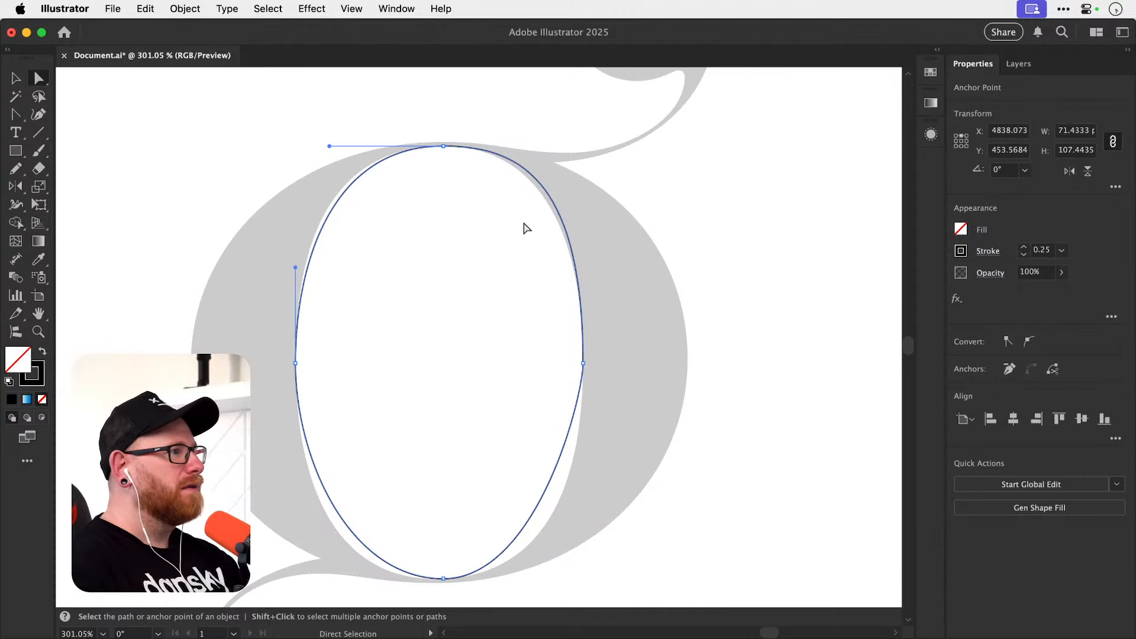
# Fit the bowl's upper half by lengthening the handles of its upper-left curve and shortening the top anchor's right handle.
pyautogui.press('z')
pyautogui.moveTo(349, 226); pyautogui.dragTo(465, 231)
pyautogui.press('a')
pyautogui.moveTo(254, 300); pyautogui.dragTo(251, 270)
pyautogui.moveTo(312, 91); pyautogui.dragTo(307, 90)
pyautogui.hscroll(3, 568, 145)
pyautogui.scroll(1, 568, 145)
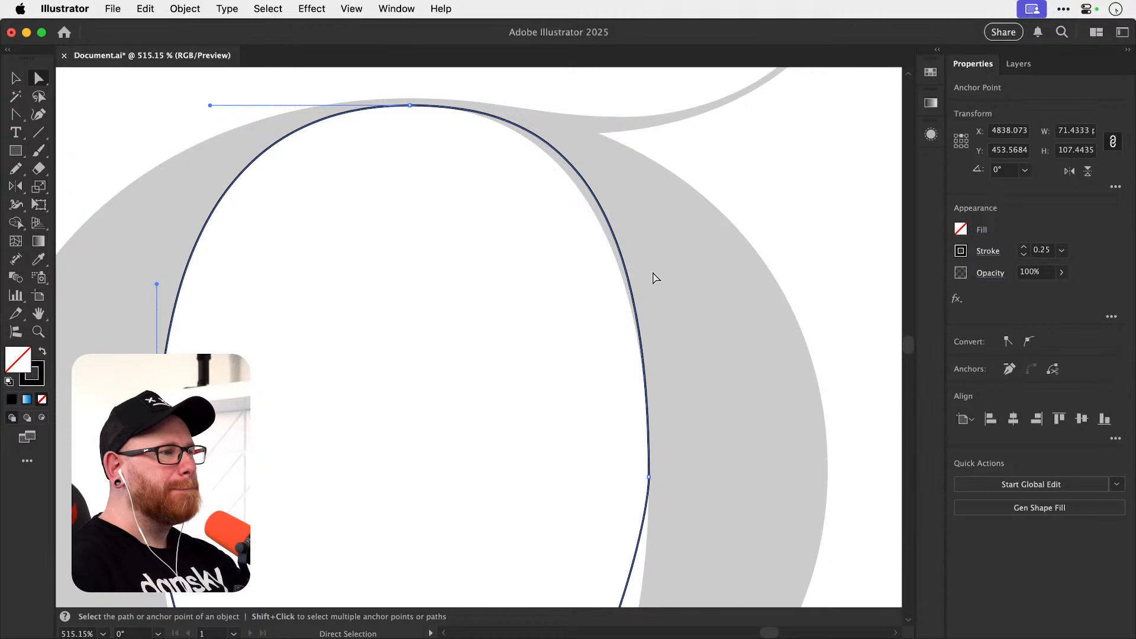
pyautogui.click(649, 380)
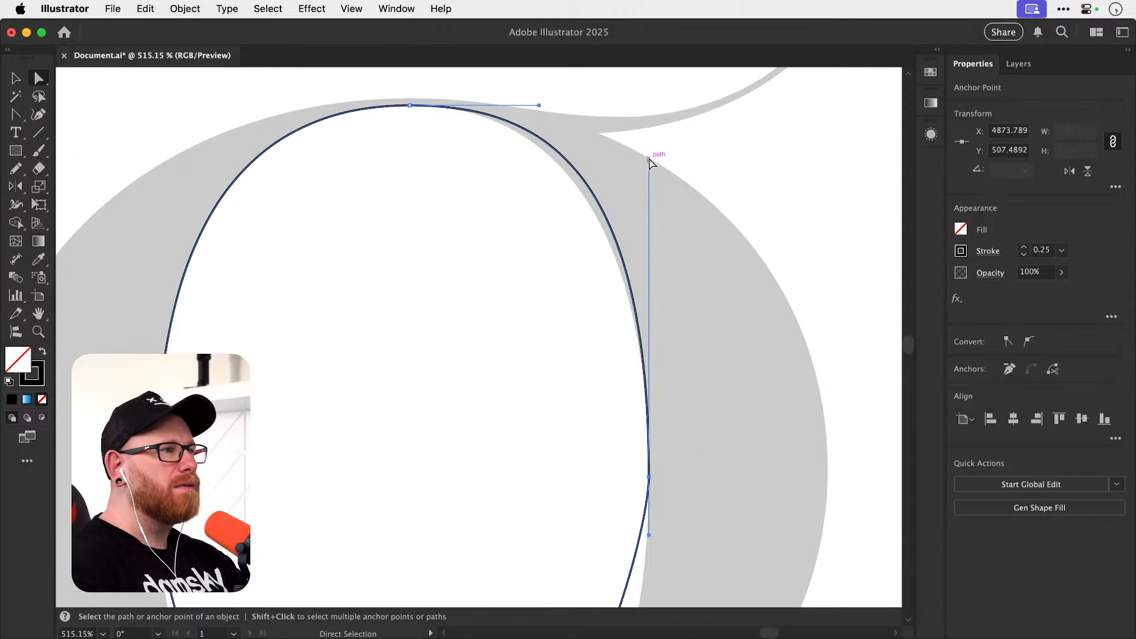
pyautogui.moveTo(537, 103); pyautogui.dragTo(512, 105)
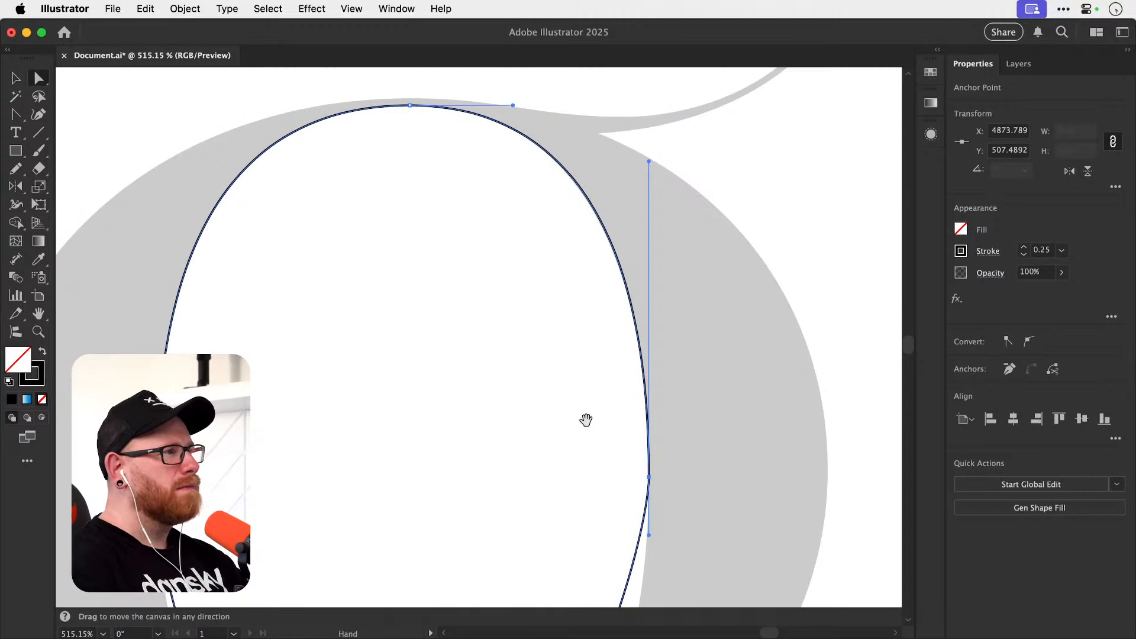
# Lengthen both horizontal handles of the inner bowl's bottom anchor toward the template's curve and deselect the path.
pyautogui.scroll(-6, 563, 271)
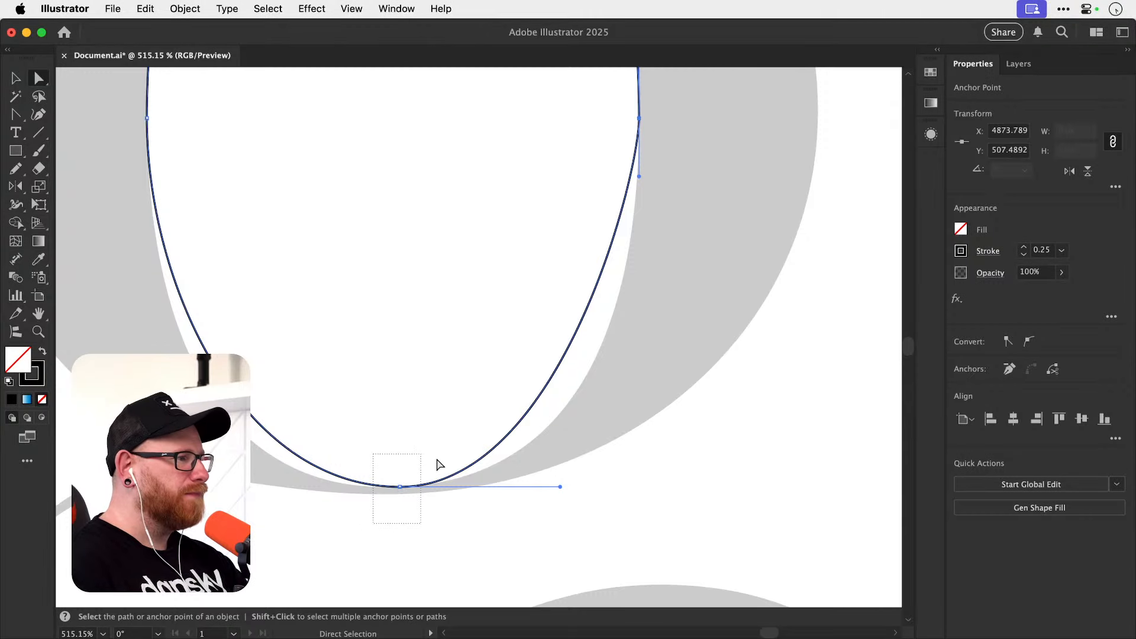
pyautogui.moveTo(560, 487); pyautogui.dragTo(584, 486)
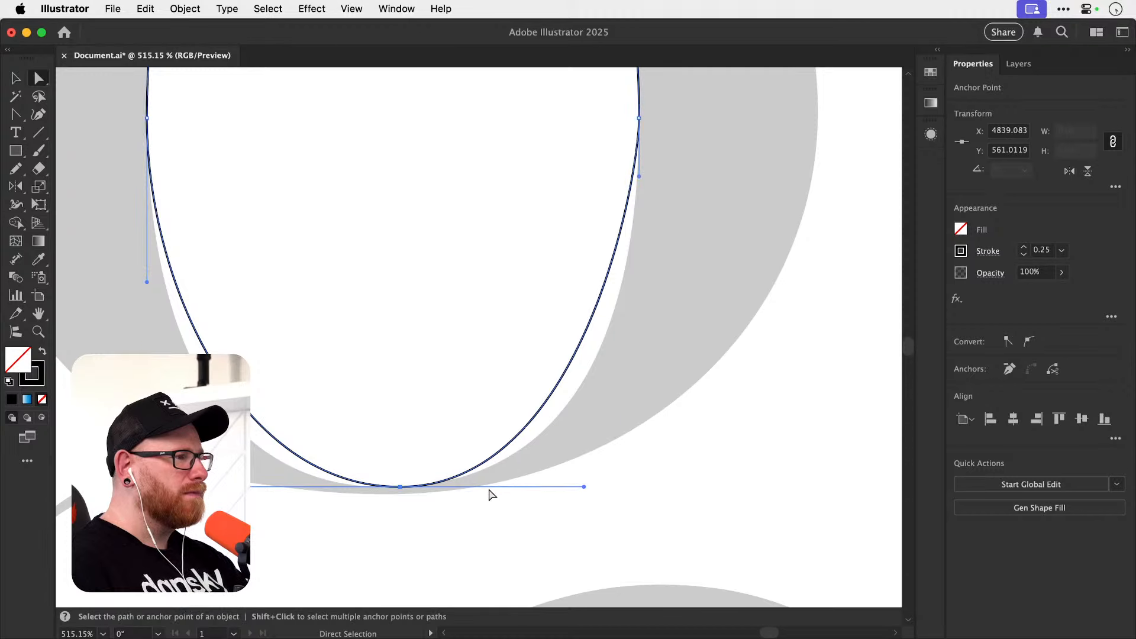
pyautogui.moveTo(239, 487); pyautogui.dragTo(192, 487)
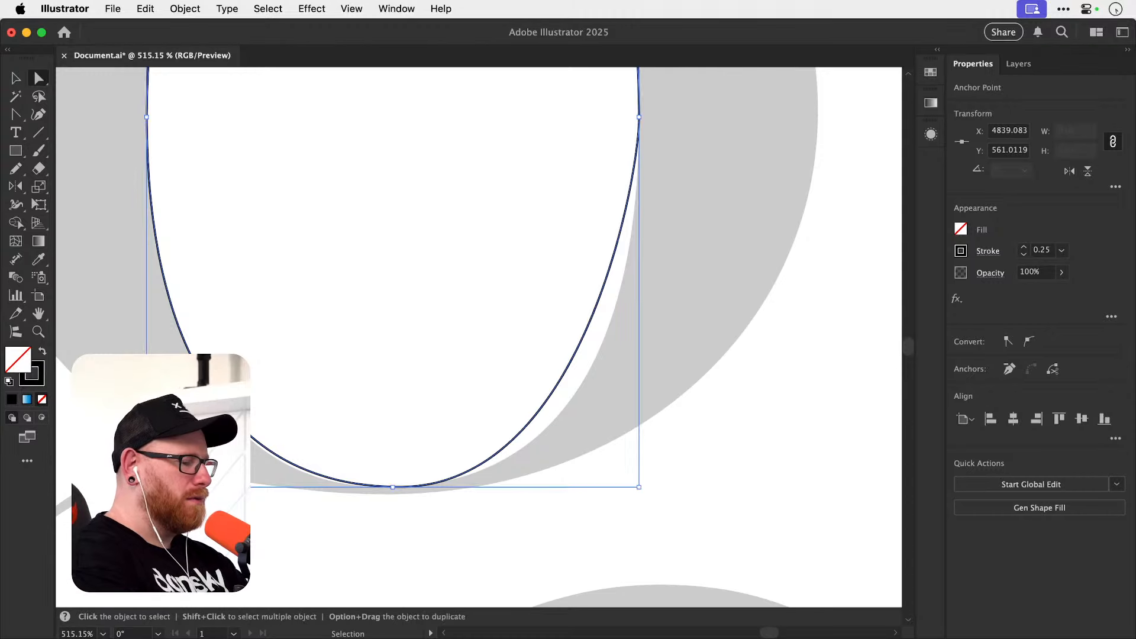
pyautogui.press('super+minus')
pyautogui.press('super+minus')
pyautogui.press('super+minus')
pyautogui.press('super+shift+a')
pyautogui.moveTo(570, 335); pyautogui.dragTo(532, 468)
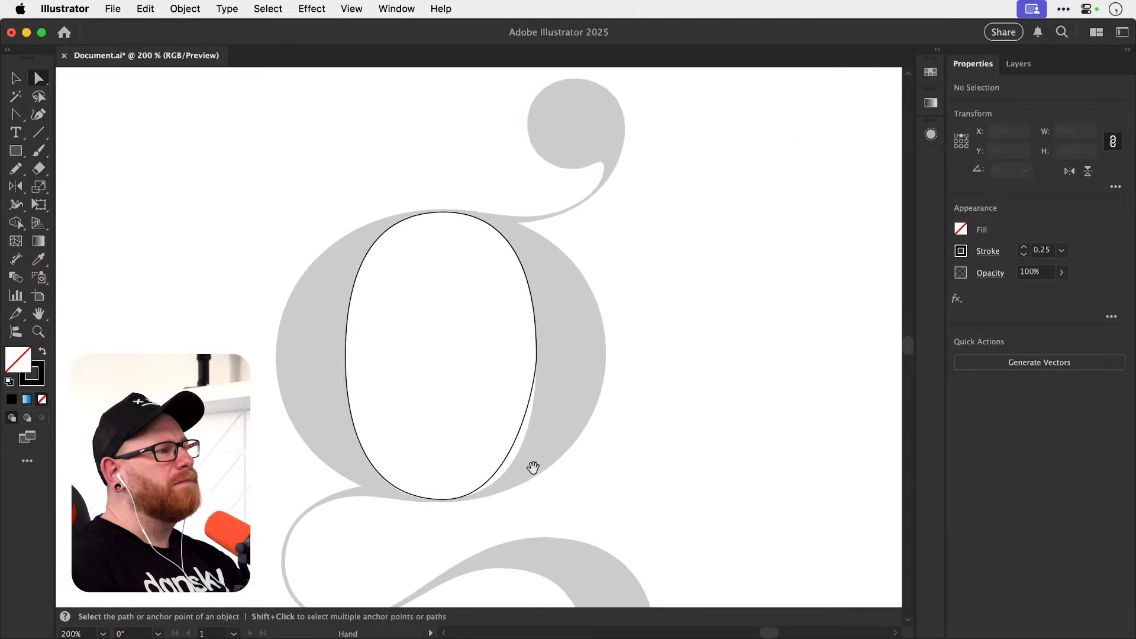
# Move the whole inner bowl path about 110 px to the right, clear of the g template's bowl.
pyautogui.press('v')
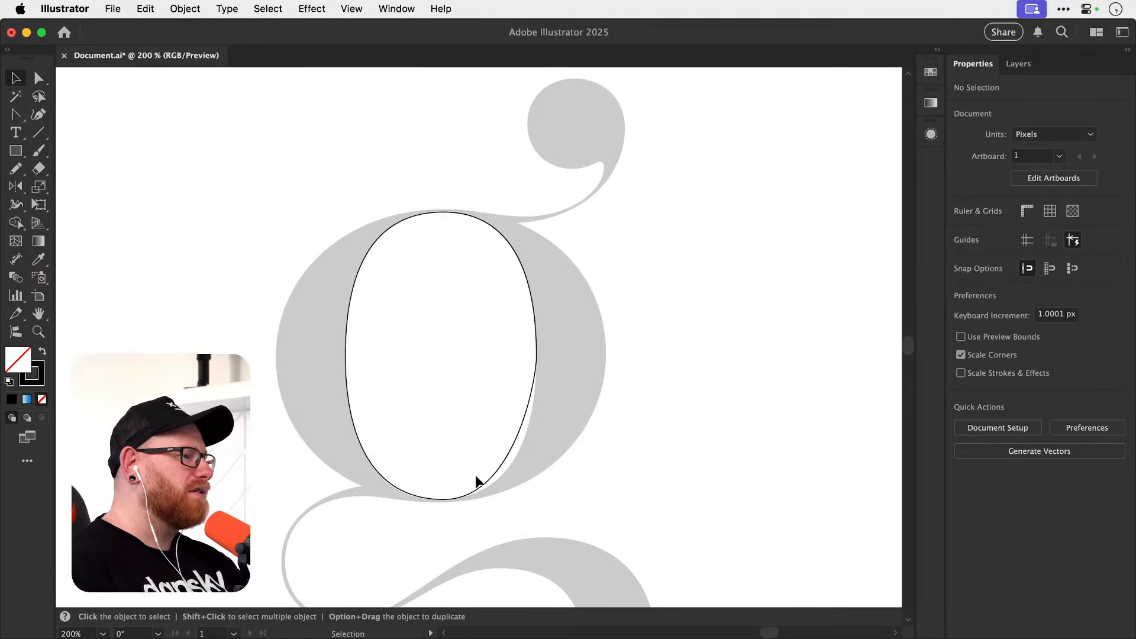
pyautogui.click(476, 476)
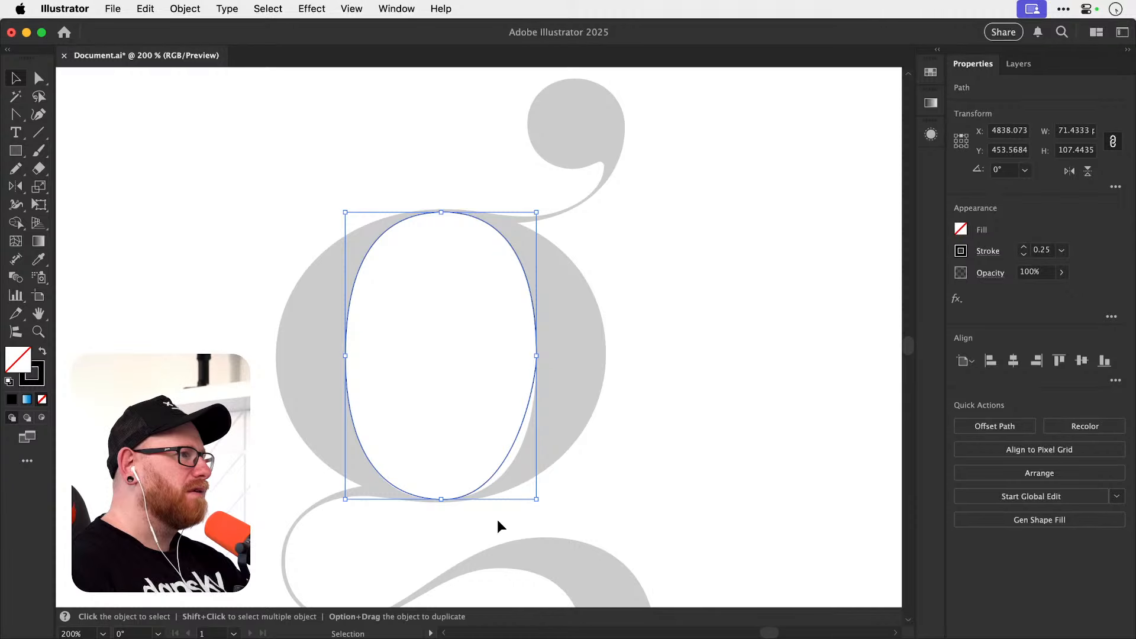
pyautogui.click(592, 390)
pyautogui.click(527, 401)
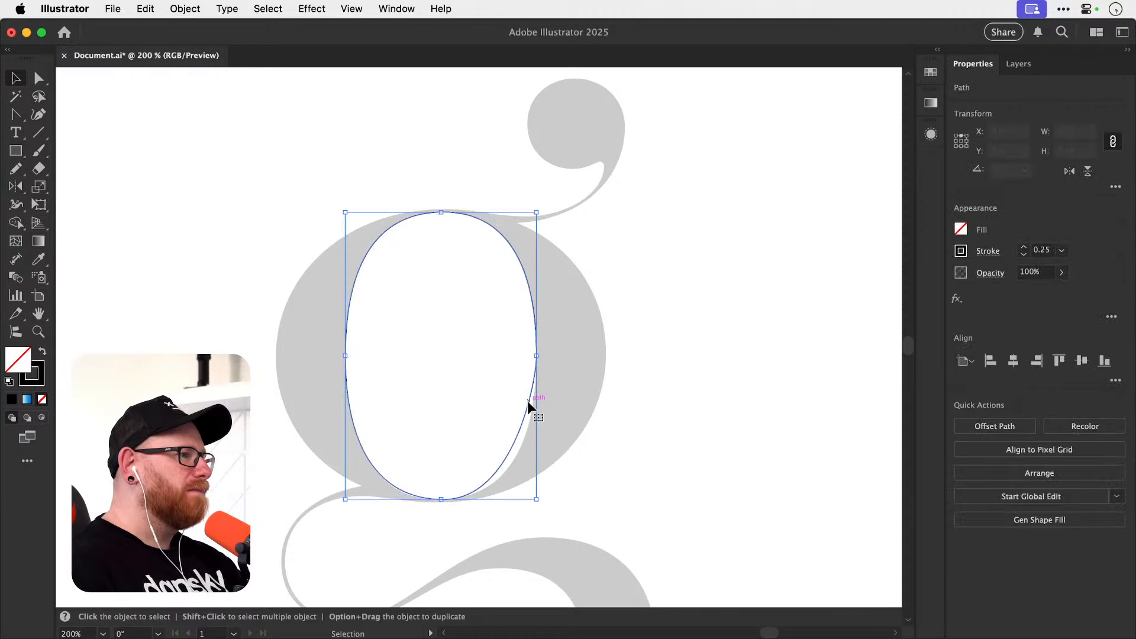
pyautogui.hotkey('shift', 'Right')
pyautogui.hotkey('shift', 'Right')
pyautogui.hotkey('shift', 'Right')
pyautogui.hotkey('shift', 'Right')
pyautogui.hotkey('shift', 'Right')
pyautogui.hotkey('shift', 'Right')
pyautogui.hotkey('shift', 'Right')
pyautogui.hotkey('shift', 'Right')
pyautogui.hotkey('shift', 'Right')
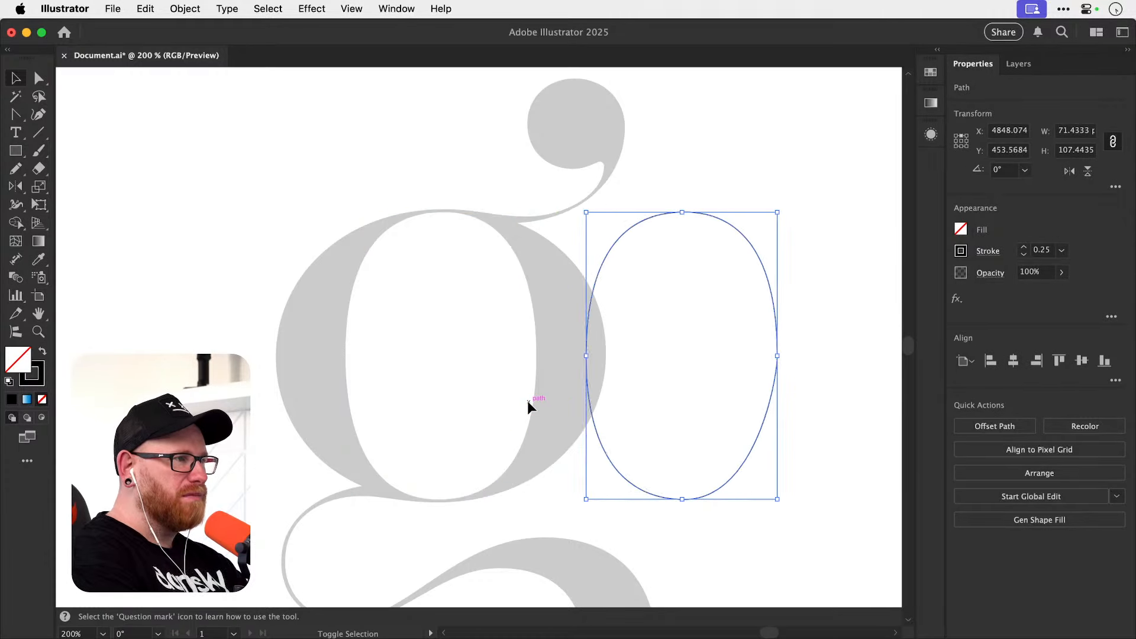
pyautogui.hotkey('shift', 'Right')
pyautogui.hotkey('shift', 'Right')
# Show the rulers and place a horizontal guide across the template bowl's middle and a vertical guide through its center.
pyautogui.press('super+r')
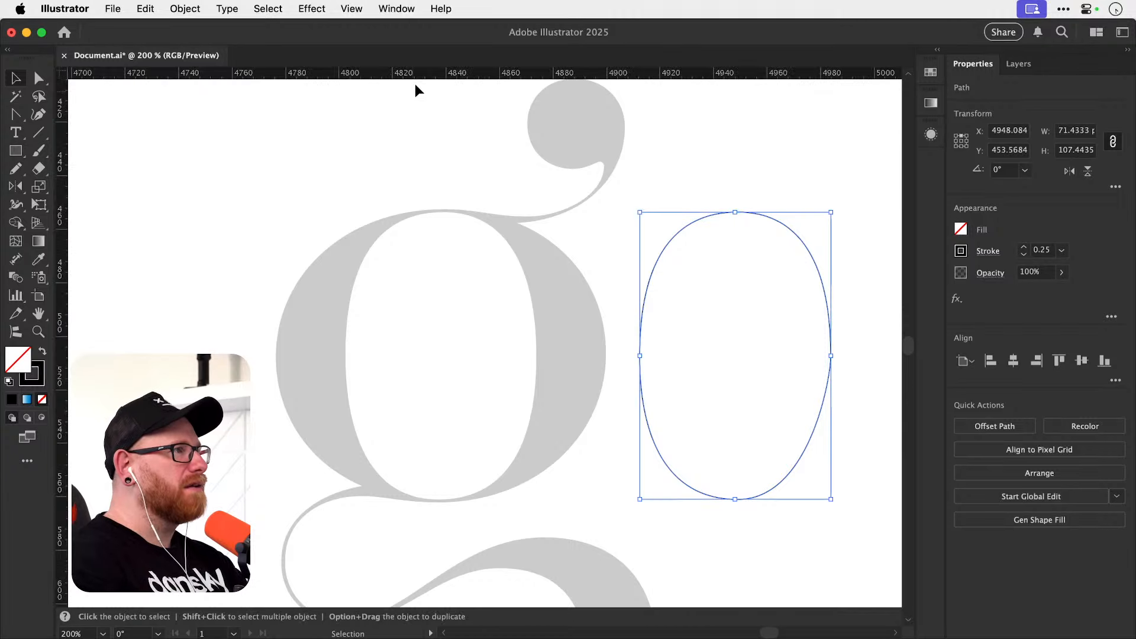
pyautogui.moveTo(416, 74); pyautogui.dragTo(489, 355)
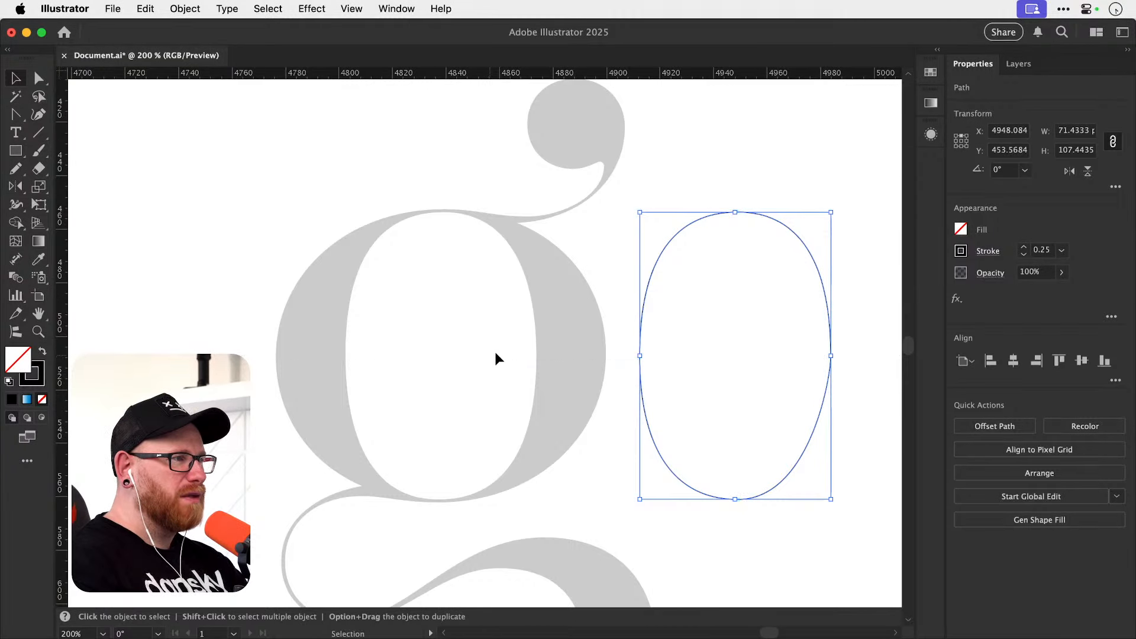
pyautogui.press('a')
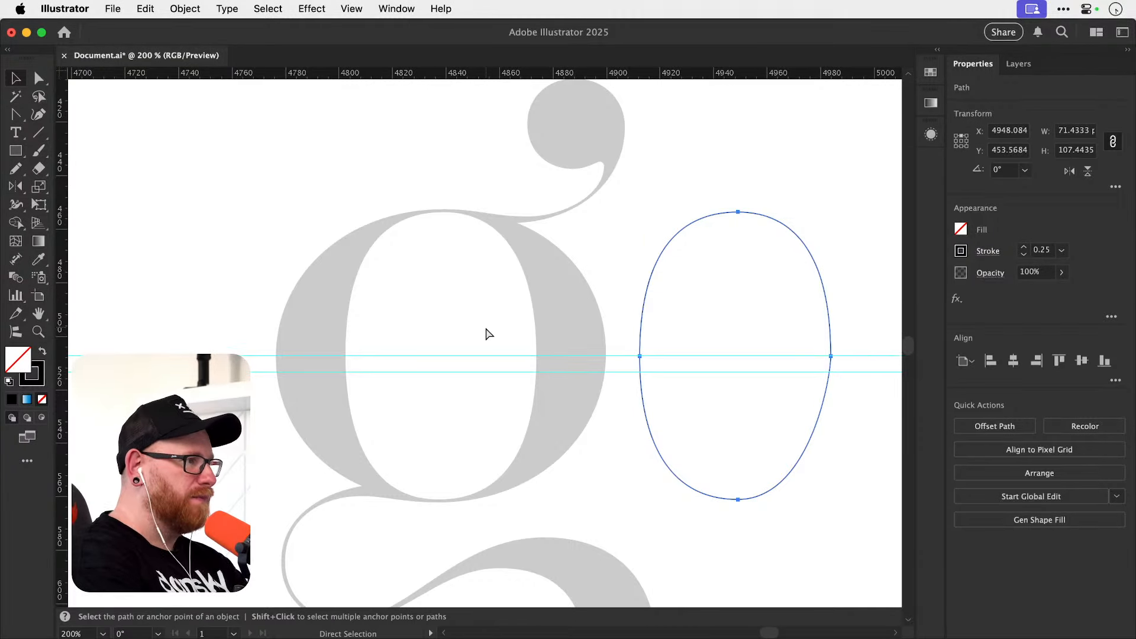
pyautogui.press('v')
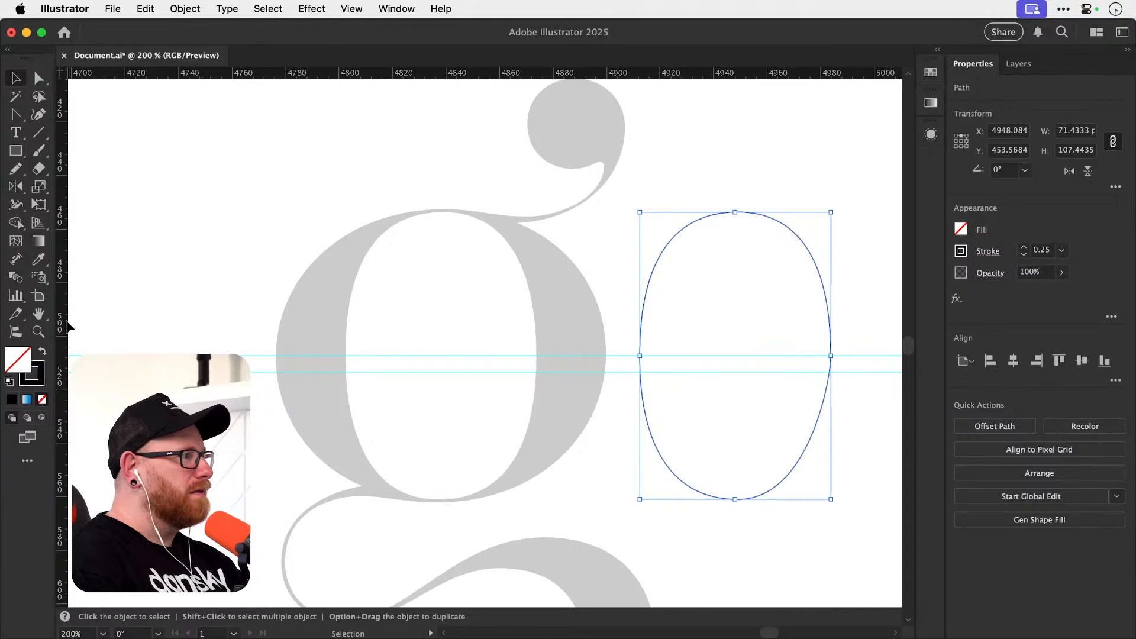
pyautogui.moveTo(67, 325); pyautogui.dragTo(489, 304)
# Trace a straight-sided closed diamond with the Pen tool through the template bowl's top, right, bottom and left extremes, and deselect it.
pyautogui.press('z')
pyautogui.press('p')
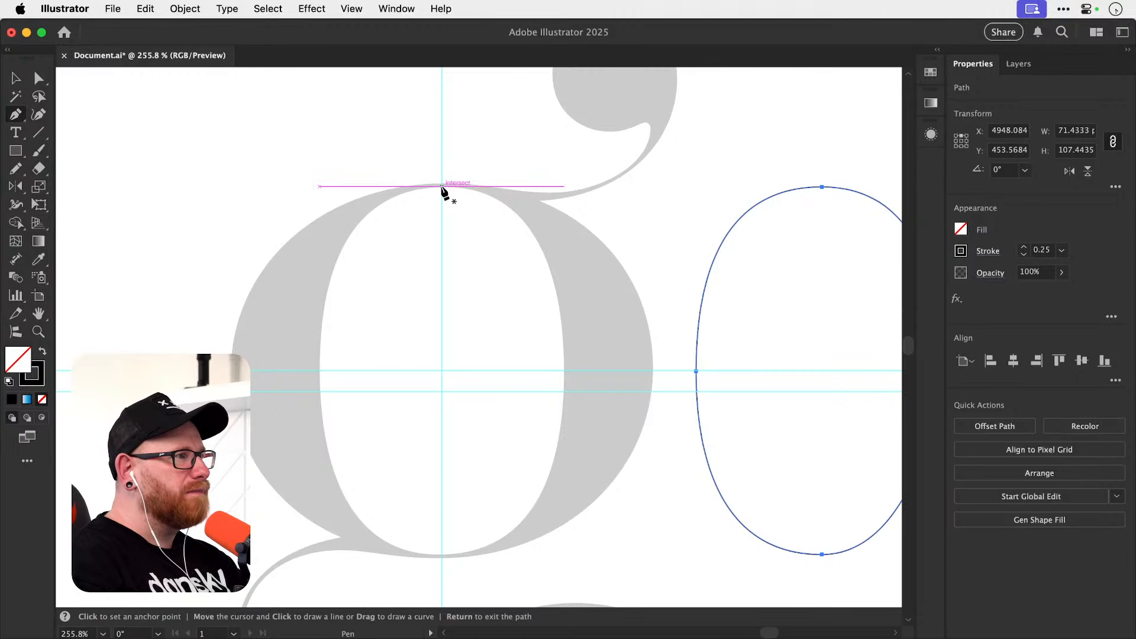
pyautogui.moveTo(446, 187)
pyautogui.mouseDown()
pyautogui.moveTo(455, 195)
pyautogui.moveTo(443, 190)
pyautogui.mouseUp()
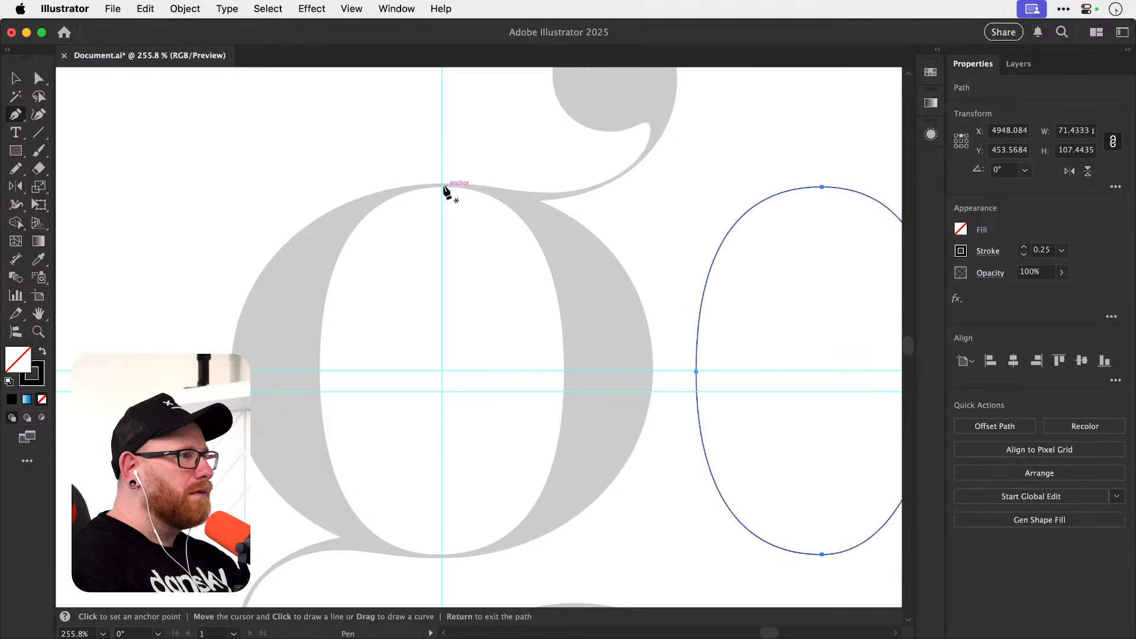
pyautogui.click(564, 372)
pyautogui.click(439, 555)
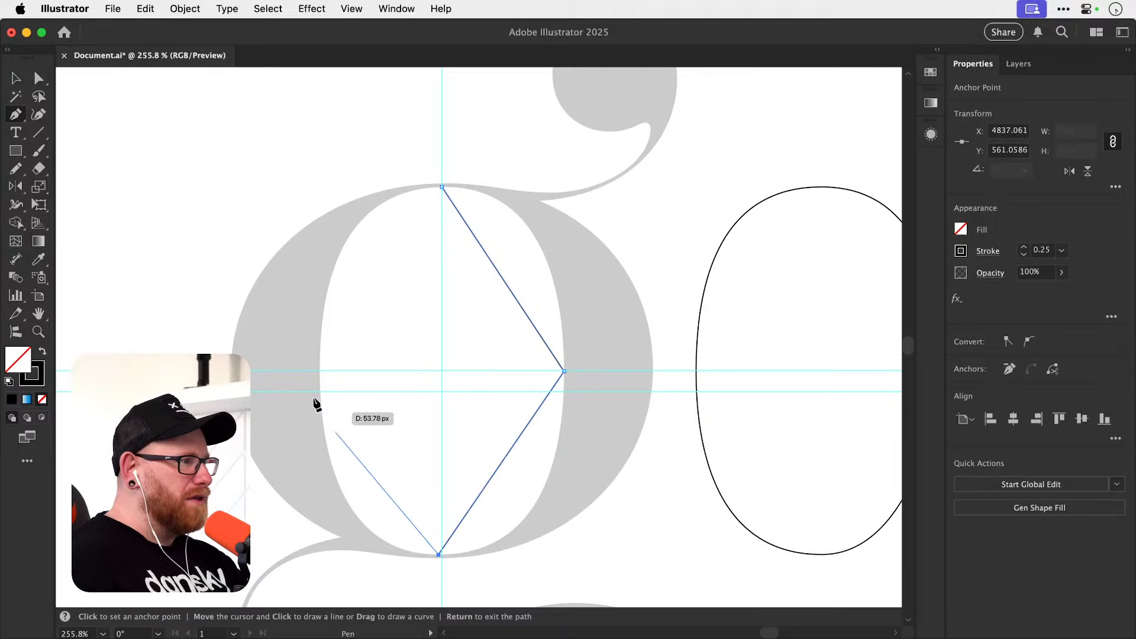
pyautogui.click(320, 373)
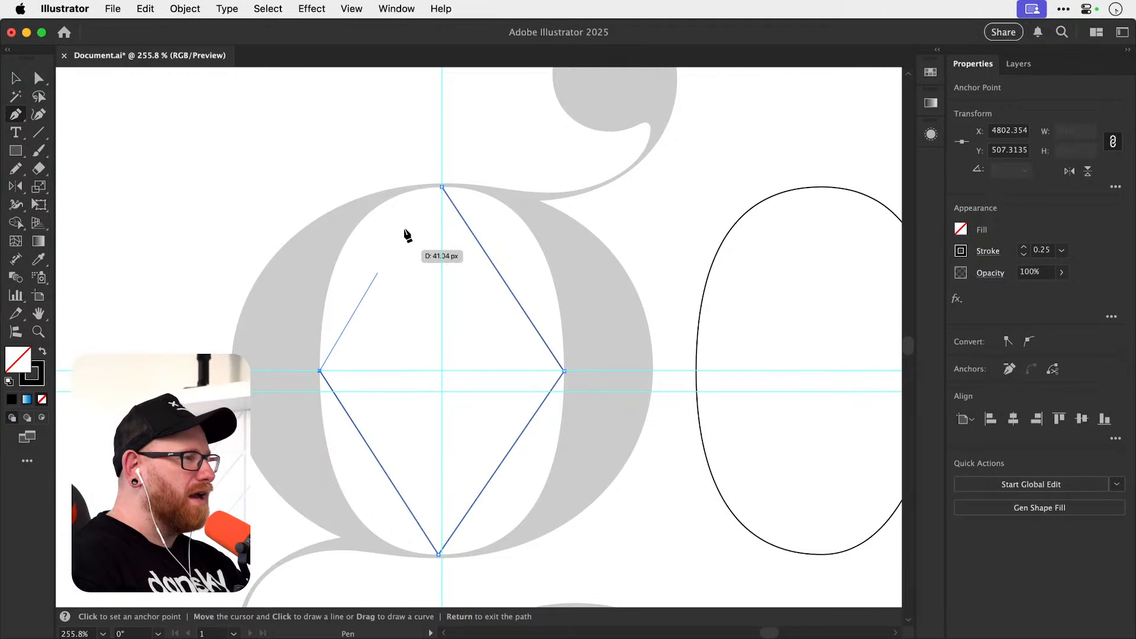
pyautogui.click(443, 188)
pyautogui.press('v')
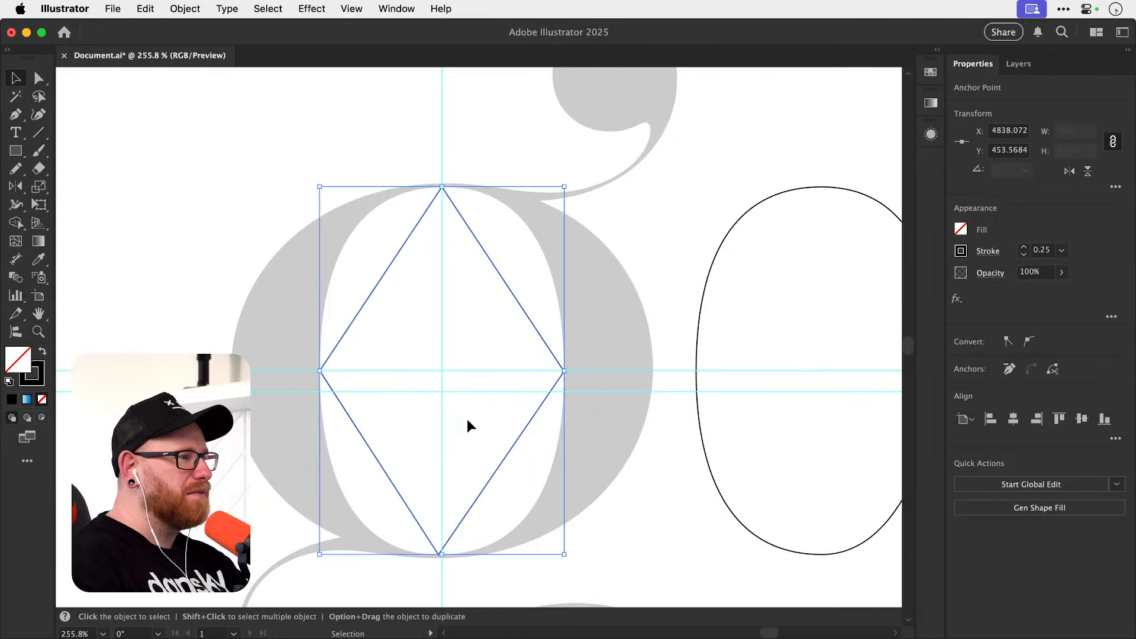
pyautogui.click(391, 459)
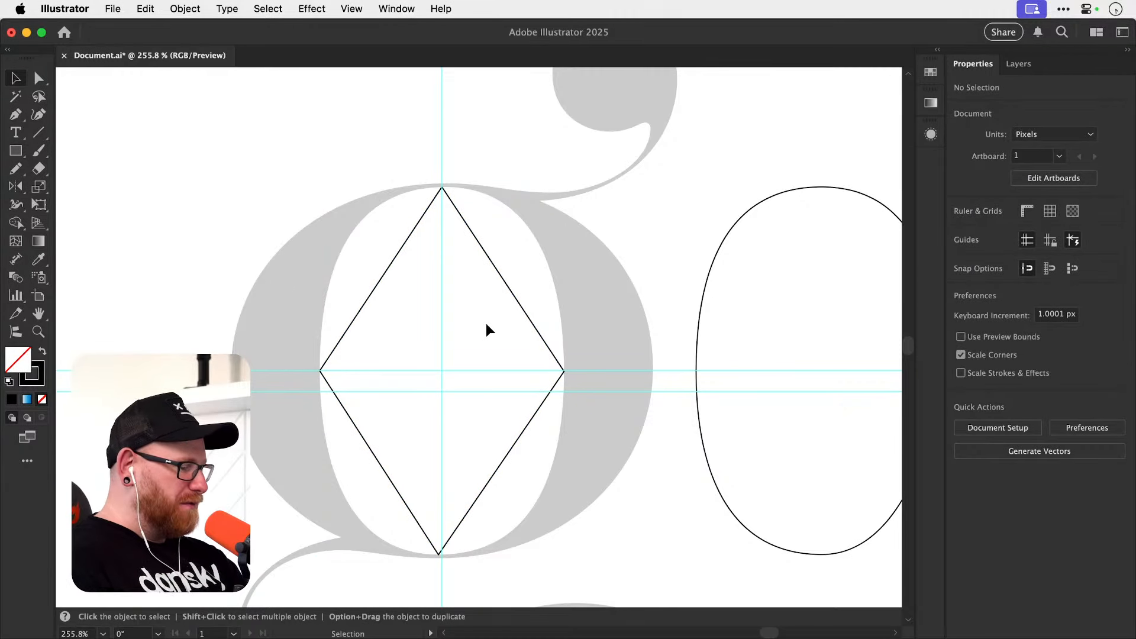
# Hide the guides and convert the diamond's top and bottom anchors to smooth points with horizontal handles fitting the template bowl.
pyautogui.press('super+semicolon')
pyautogui.hotkey('shift', 'c')
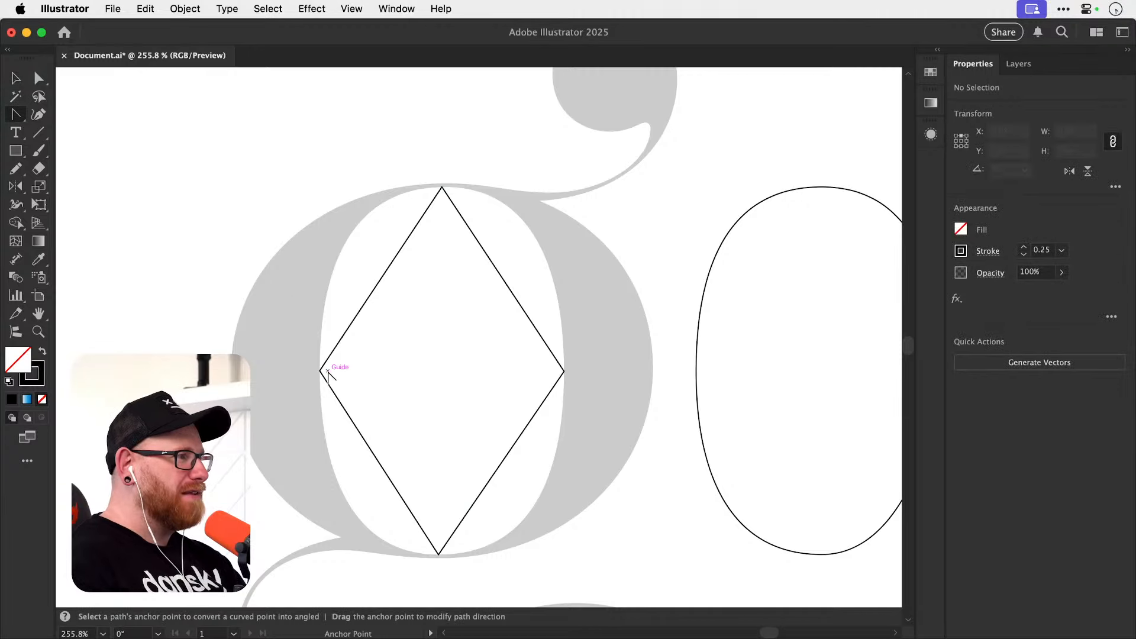
pyautogui.moveTo(443, 187); pyautogui.dragTo(574, 173)
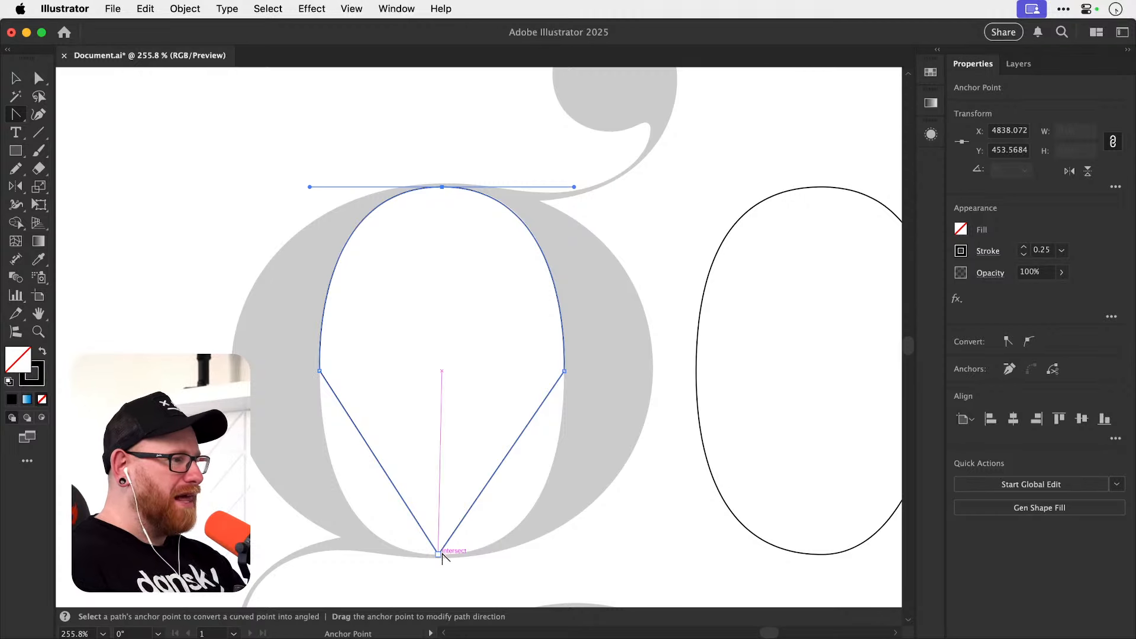
pyautogui.moveTo(438, 554); pyautogui.dragTo(314, 570)
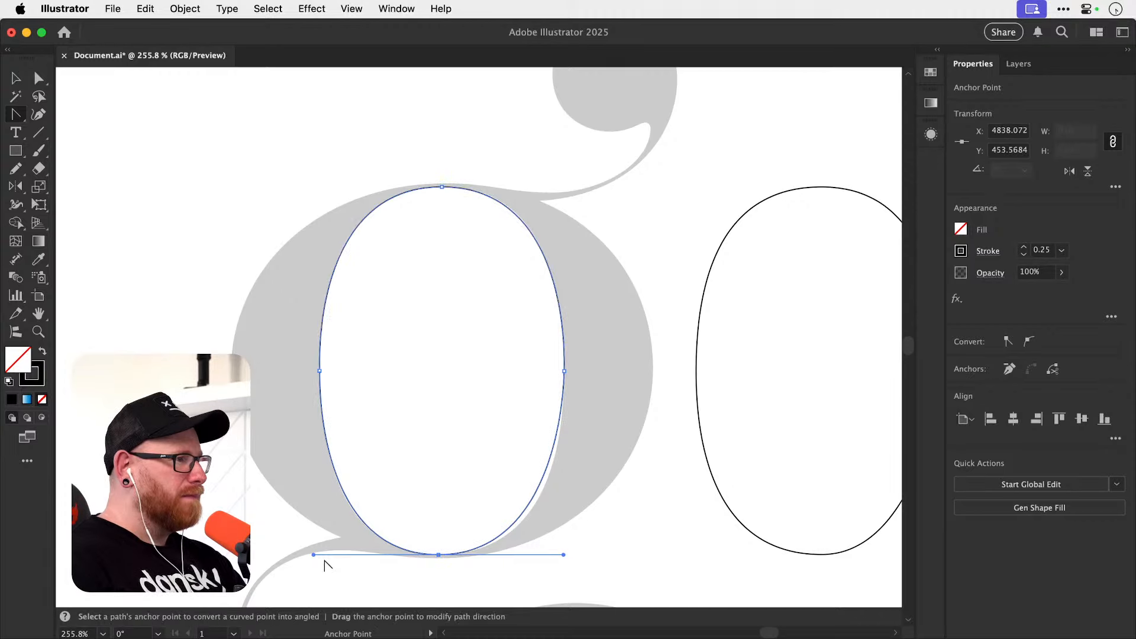
# Lengthen the right handles of the retraced bowl's bottom and top anchors slightly to match the template's right-hand curves.
pyautogui.press('space')
pyautogui.moveTo(565, 426); pyautogui.dragTo(551, 393)
pyautogui.press('a')
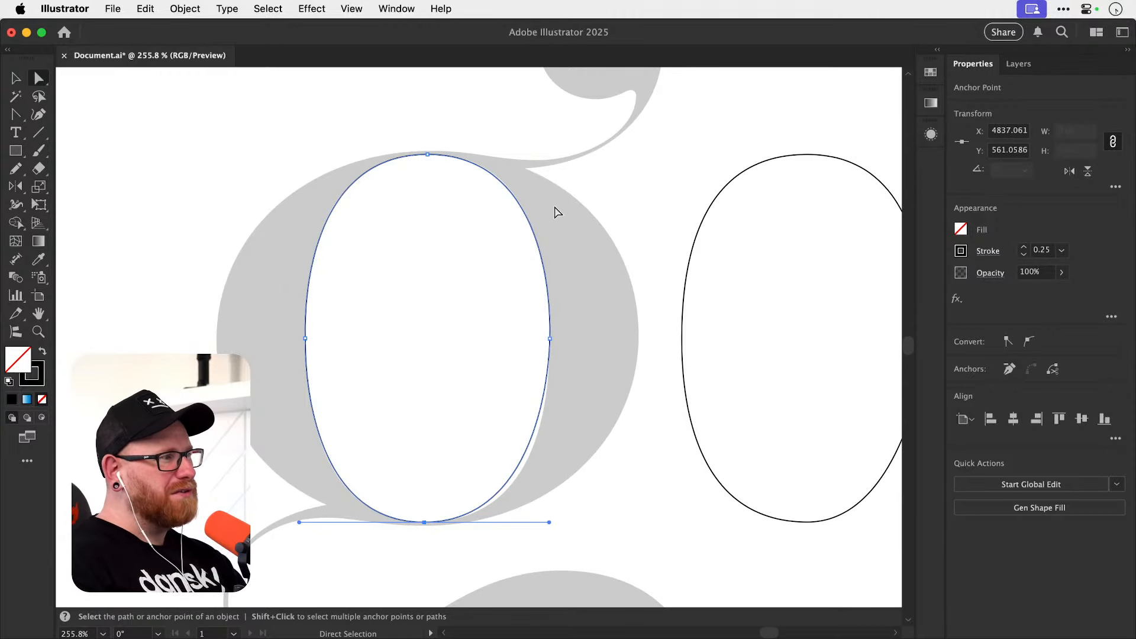
pyautogui.moveTo(550, 522); pyautogui.dragTo(559, 522)
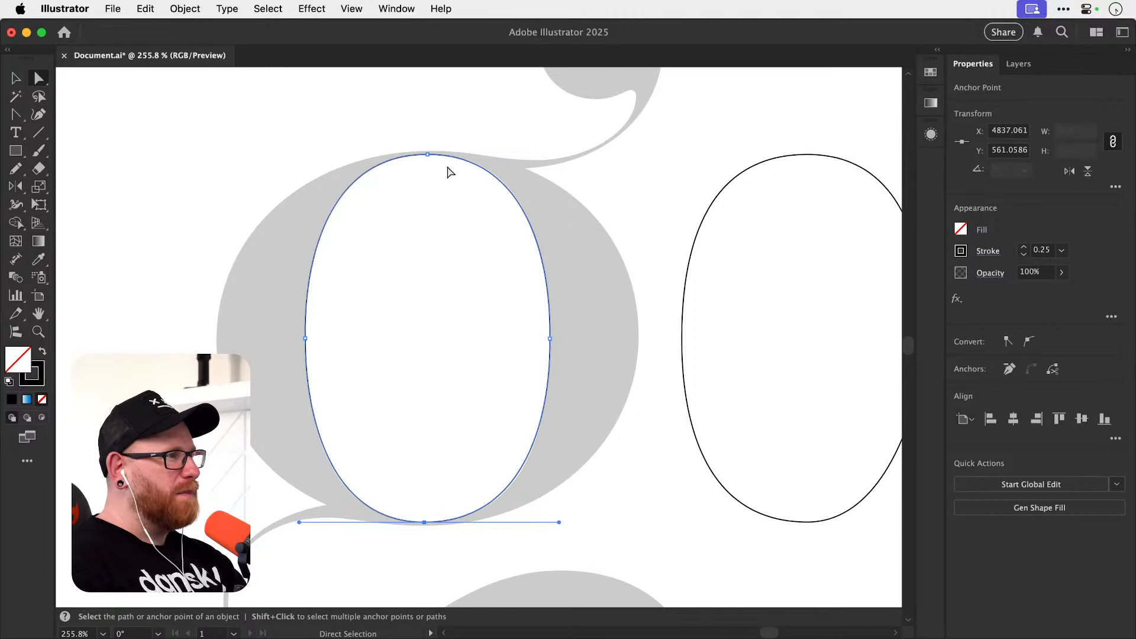
pyautogui.click(427, 154)
pyautogui.scroll(3, 489, 150)
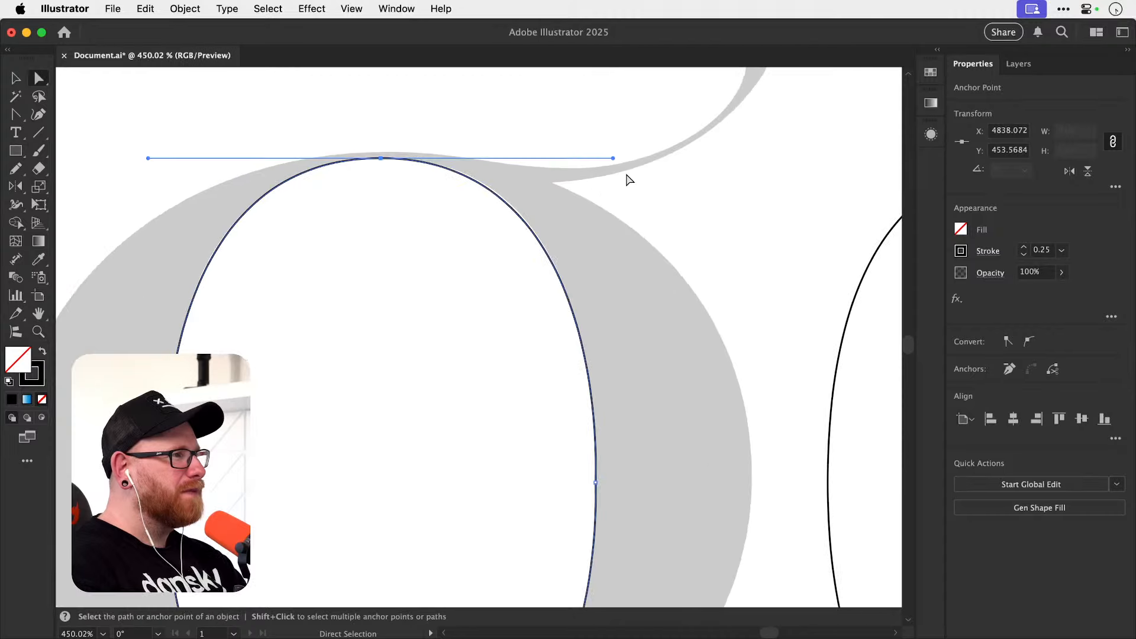
pyautogui.moveTo(612, 158); pyautogui.dragTo(616, 158)
pyautogui.press('space')
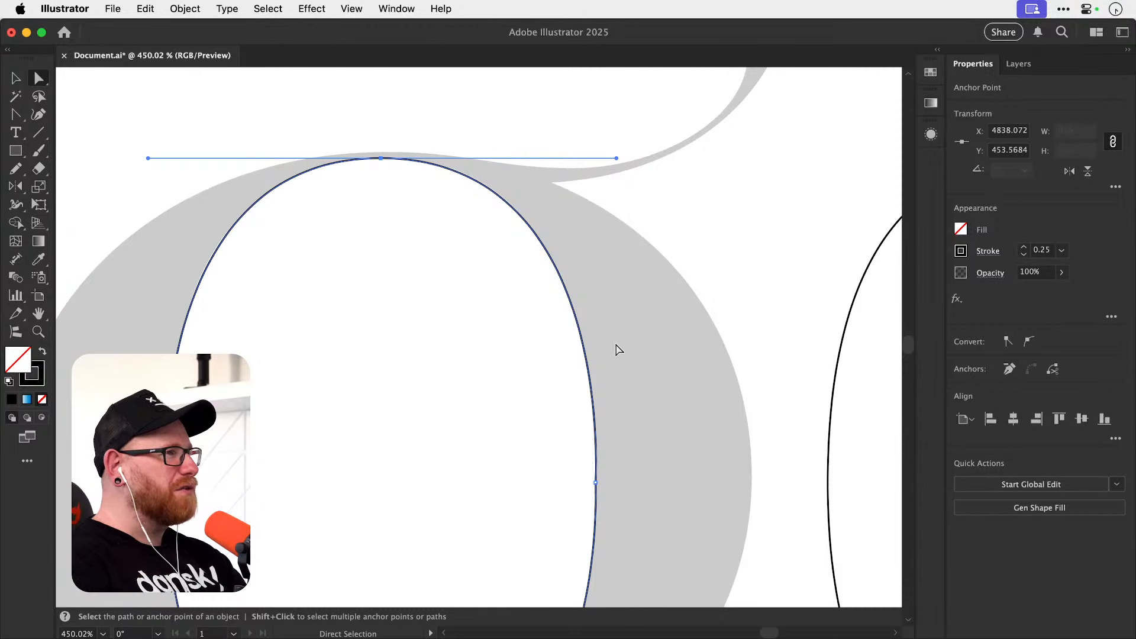
pyautogui.click(693, 250)
# Try reshaping the retraced bowl's lower-right curve through its segment and the bottom anchor's right handle, and undo the changes.
pyautogui.press('space')
pyautogui.moveTo(576, 494); pyautogui.dragTo(594, 293)
pyautogui.moveTo(585, 374); pyautogui.dragTo(596, 310)
pyautogui.click(503, 525)
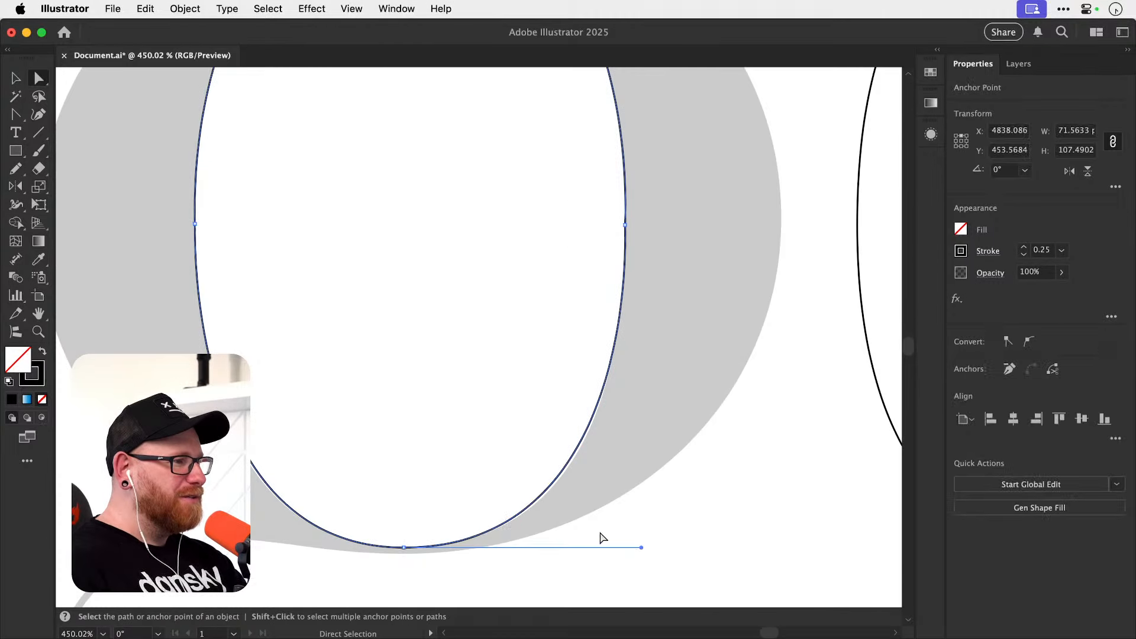
pyautogui.moveTo(640, 548); pyautogui.dragTo(646, 549)
pyautogui.moveTo(645, 545); pyautogui.dragTo(641, 547)
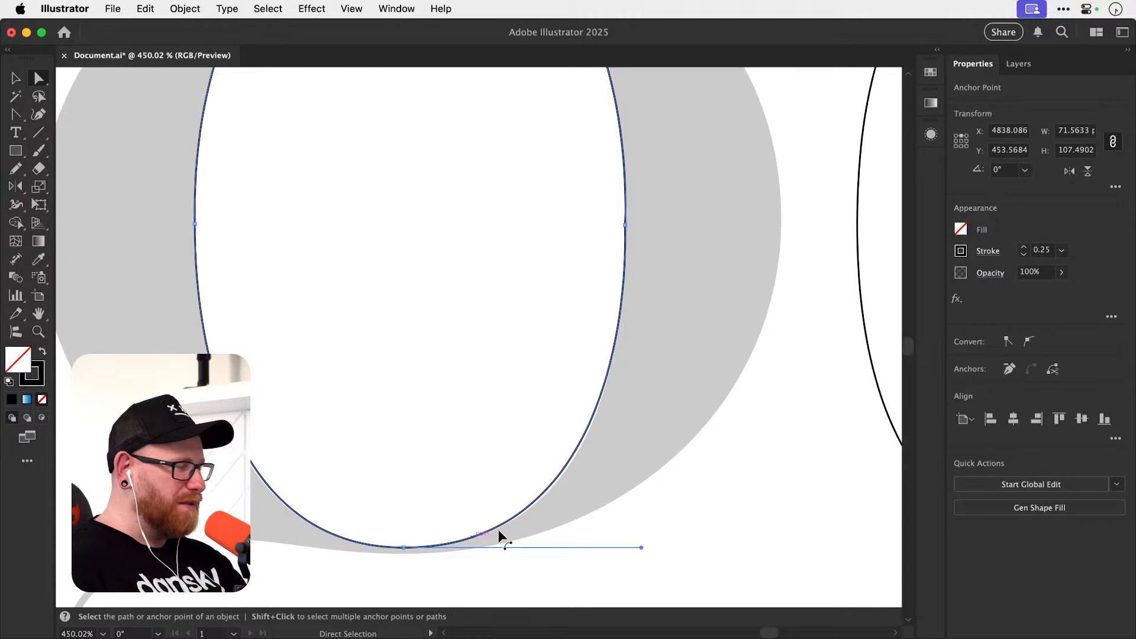
pyautogui.press('super+z')
pyautogui.press('super+z')
pyautogui.press('super+z')
pyautogui.press('super+z')
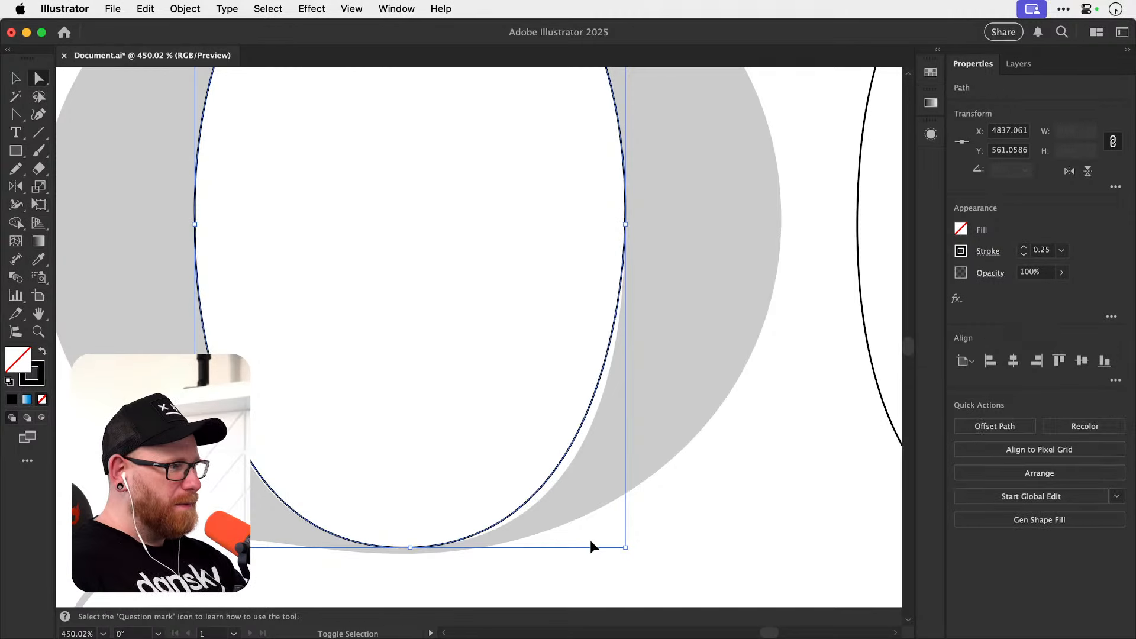
# Bend the retraced bowl's lower-right segment outward until it follows the template's inner edge.
pyautogui.moveTo(545, 278); pyautogui.dragTo(551, 333)
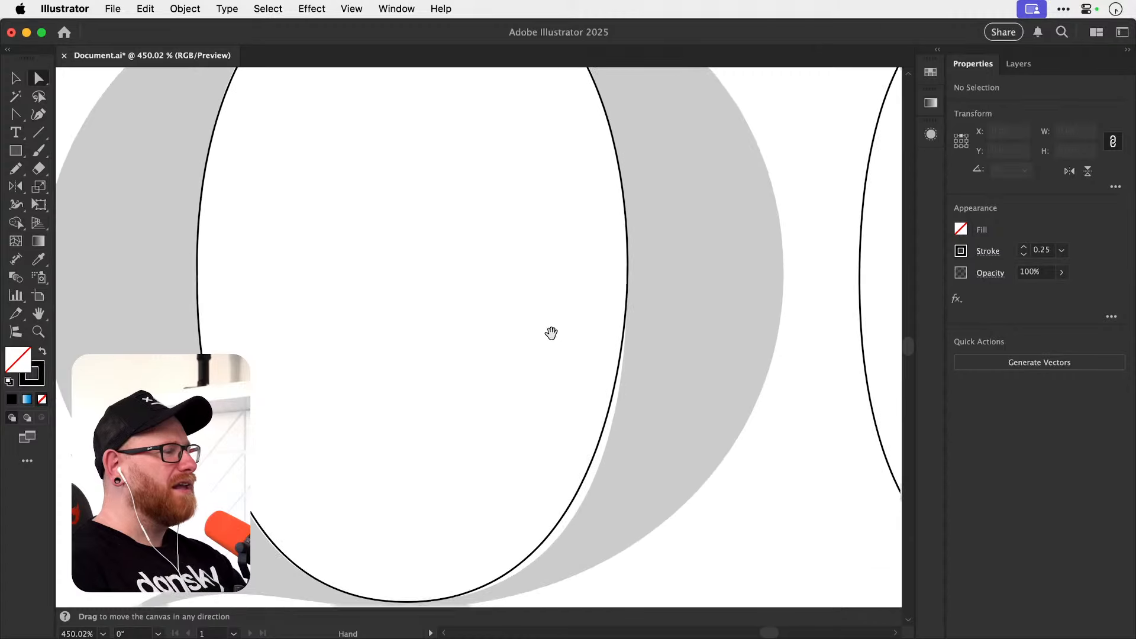
pyautogui.moveTo(562, 410); pyautogui.dragTo(561, 371)
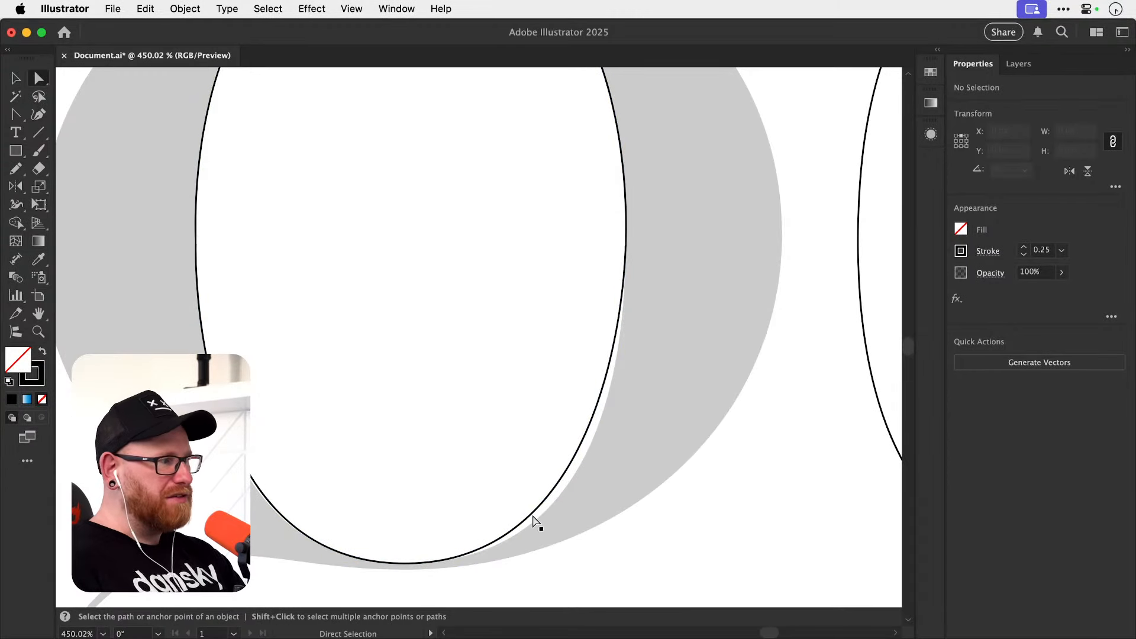
pyautogui.click(571, 473)
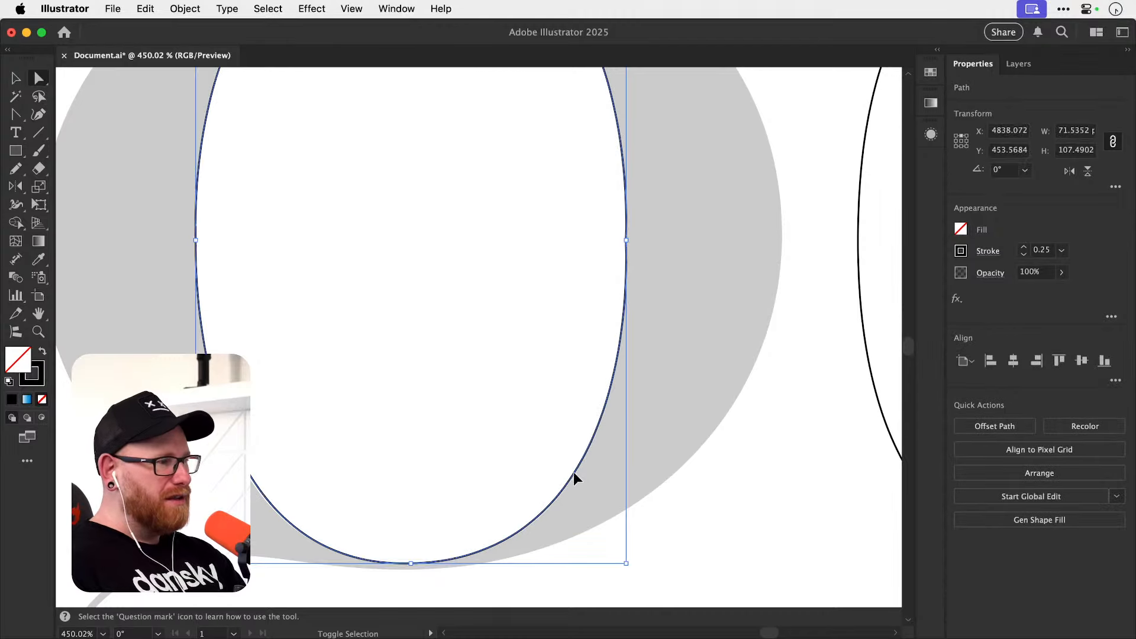
pyautogui.click(562, 482)
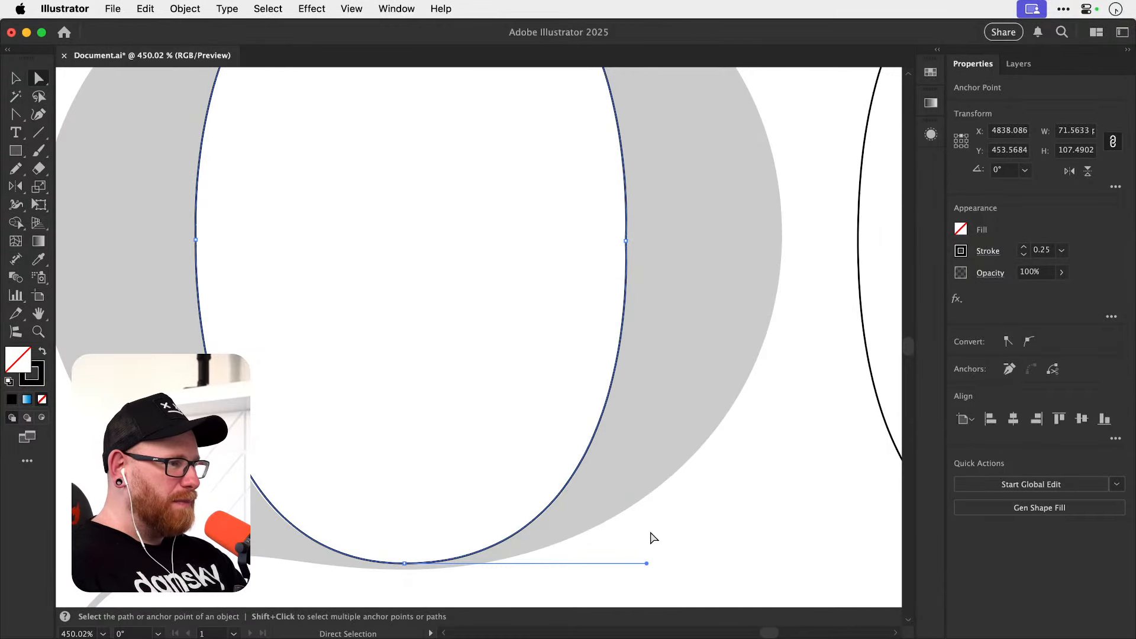
# Select the retraced bowl's right anchor and readjust the top anchor's right handle for the upper-right curve.
pyautogui.moveTo(642, 394); pyautogui.dragTo(619, 507)
pyautogui.click(604, 354)
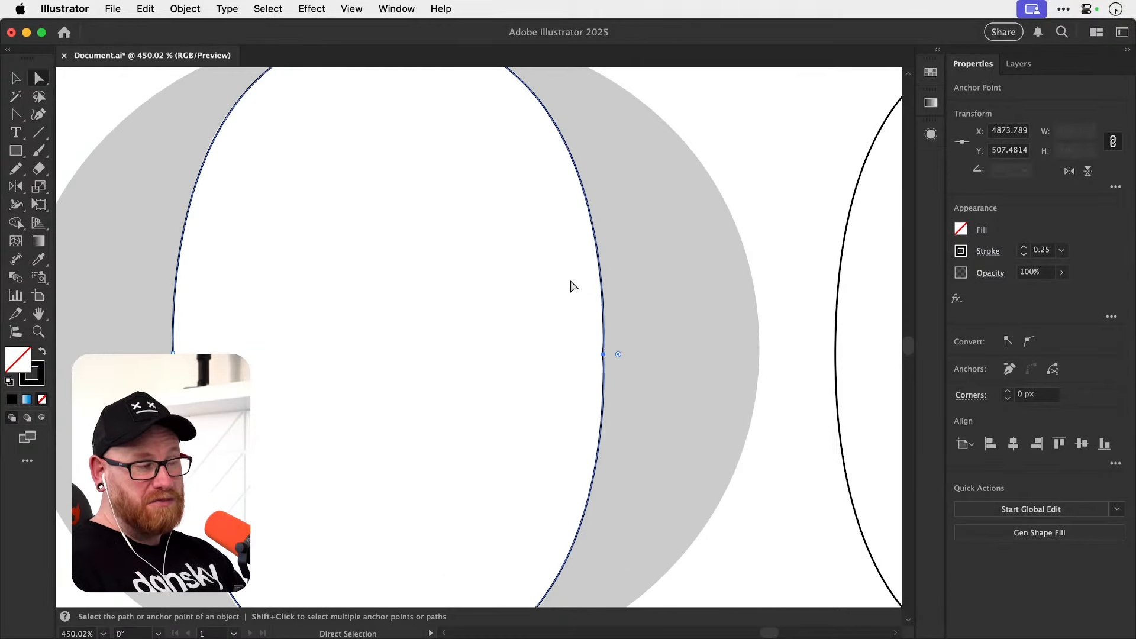
pyautogui.moveTo(543, 287); pyautogui.dragTo(551, 439)
pyautogui.moveTo(631, 183)
pyautogui.mouseDown()
pyautogui.moveTo(609, 182)
pyautogui.moveTo(621, 182)
pyautogui.mouseUp()
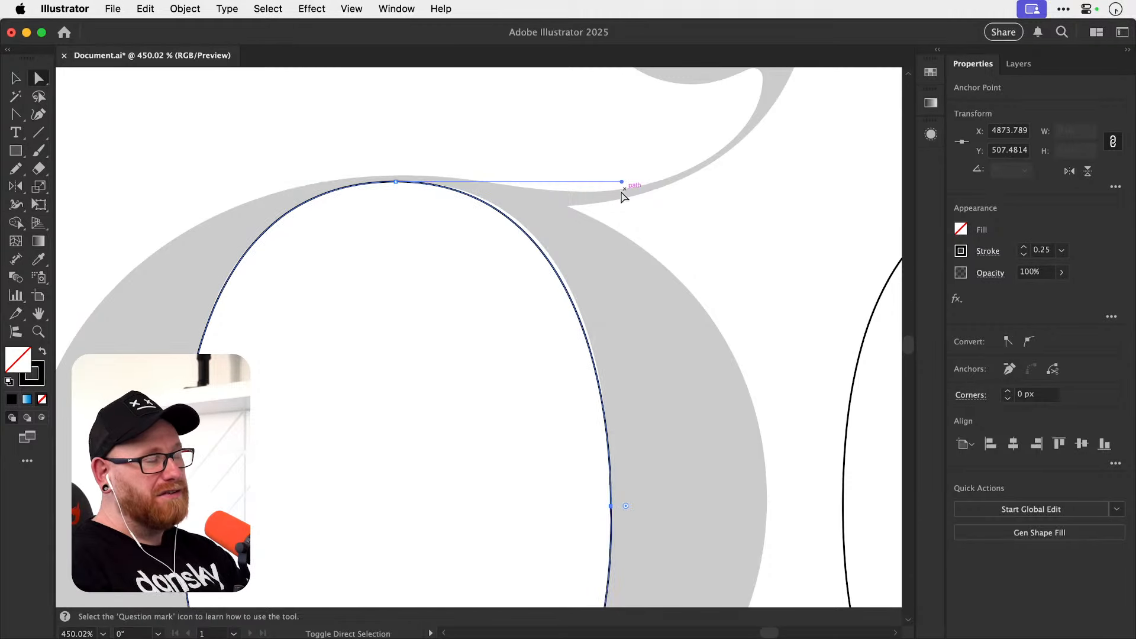
pyautogui.keyDown('shift'); pyautogui.click(618, 507); pyautogui.keyUp('shift')
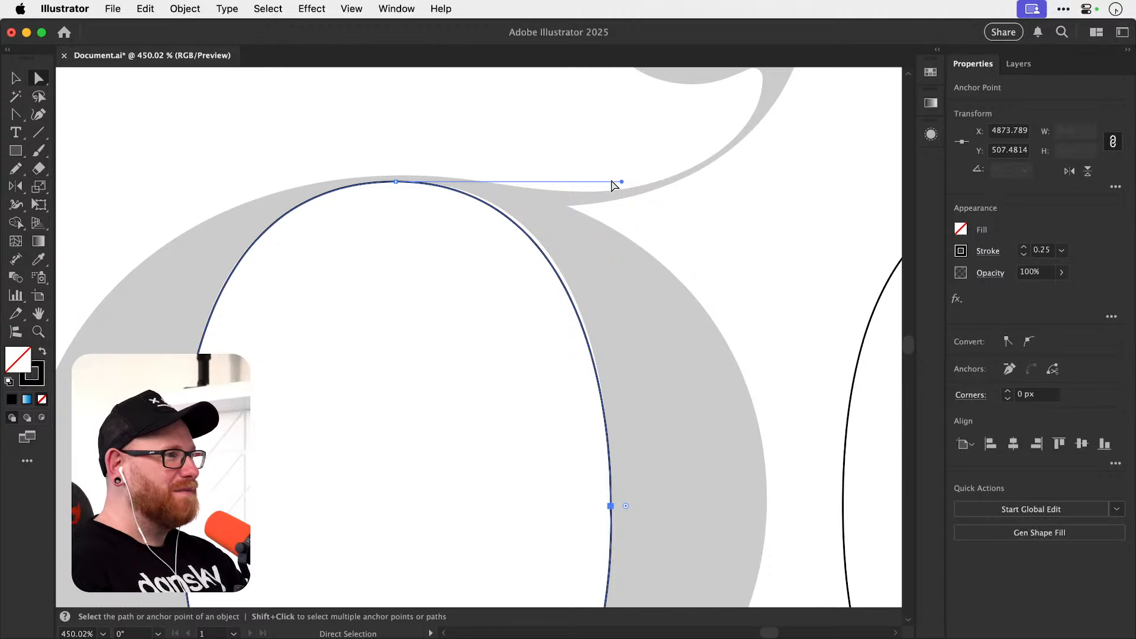
pyautogui.moveTo(620, 182); pyautogui.dragTo(627, 178)
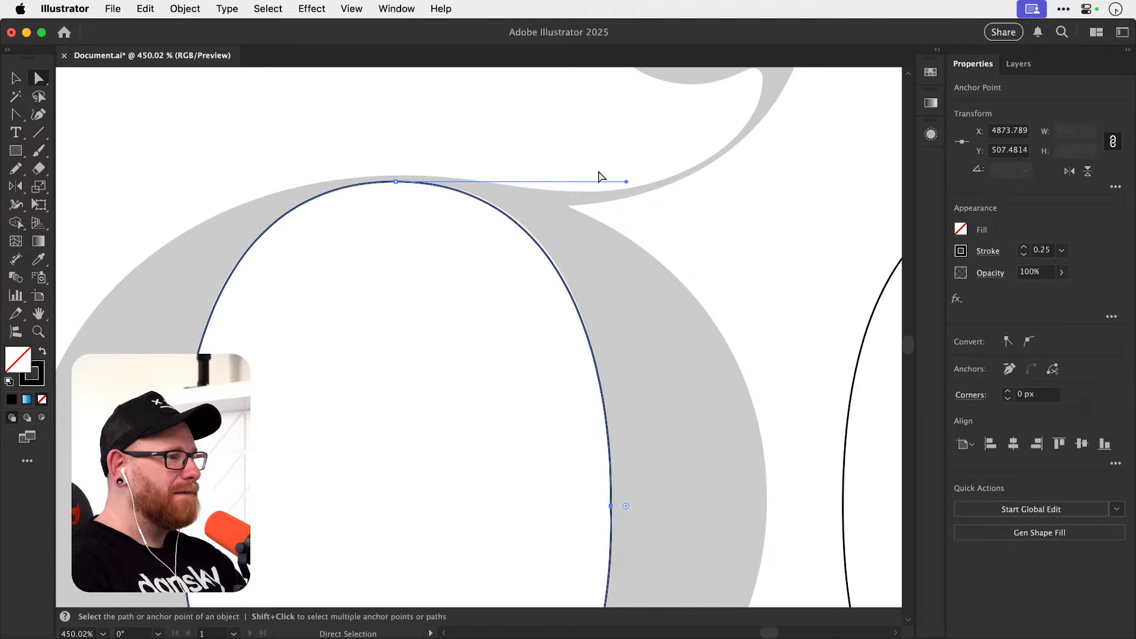
# Delete the retraced bowl path from the g template.
pyautogui.press('super+minus')
pyautogui.press('super+minus')
pyautogui.press('super+minus')
pyautogui.press('v')
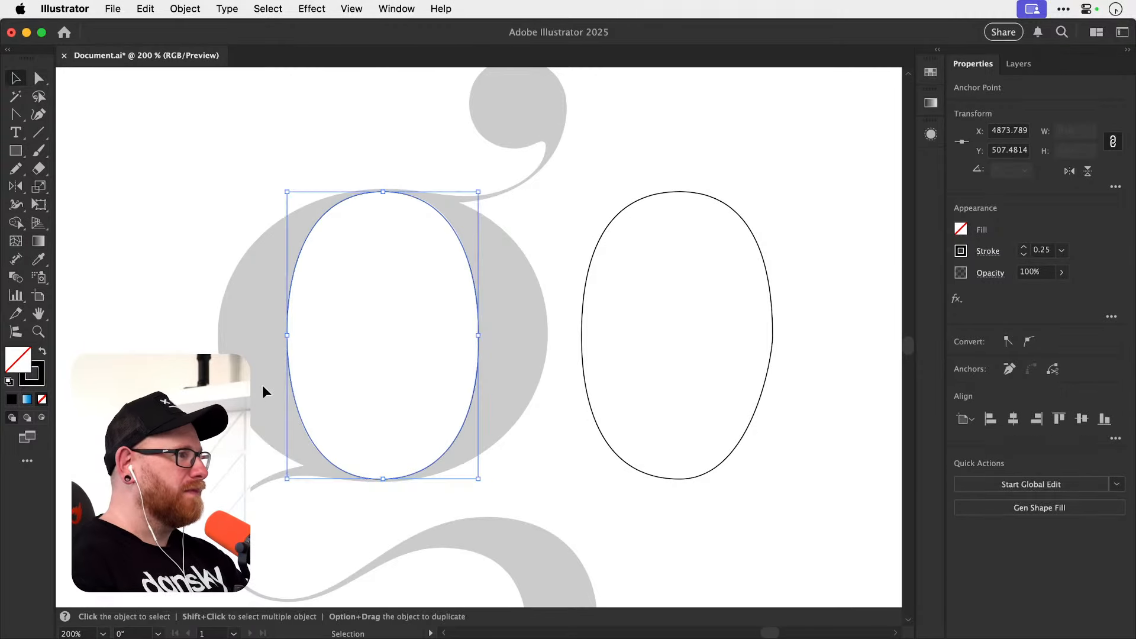
pyautogui.click(262, 387)
pyautogui.moveTo(266, 406); pyautogui.dragTo(284, 473)
pyautogui.moveTo(256, 381); pyautogui.dragTo(459, 456)
pyautogui.press('Delete')
# Move the original inner bowl path about 110 px left, back onto the g template's bowl, and deselect it.
pyautogui.moveTo(584, 225); pyautogui.dragTo(745, 431)
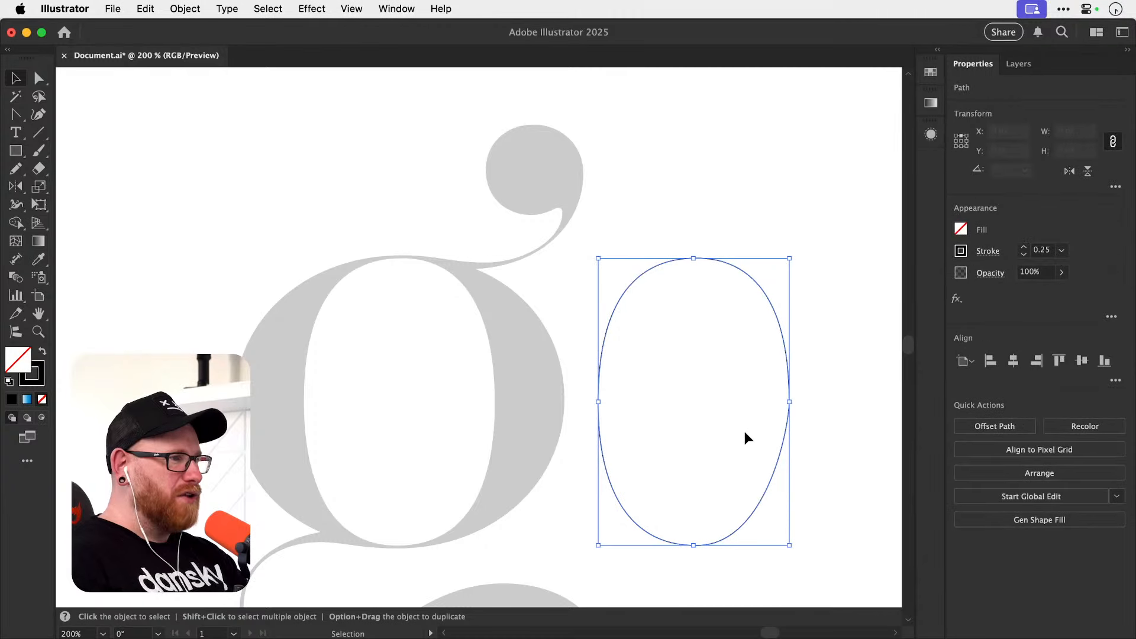
pyautogui.hotkey('shift', 'Left')
pyautogui.hotkey('shift', 'Left')
pyautogui.hotkey('shift', 'Left')
pyautogui.hotkey('shift', 'Left')
pyautogui.hotkey('shift', 'Left')
pyautogui.hotkey('shift', 'Left')
pyautogui.hotkey('shift', 'Left')
pyautogui.hotkey('shift', 'Left')
pyautogui.hotkey('shift', 'Left')
pyautogui.hotkey('shift', 'Left')
pyautogui.hotkey('shift', 'Left')
pyautogui.hotkey('shift', 'Left')
pyautogui.hotkey('shift', 'Left')
pyautogui.hotkey('shift', 'Left')
pyautogui.hotkey('shift', 'Left')
pyautogui.hotkey('shift', 'Left')
pyautogui.hotkey('shift', 'Left')
pyautogui.hotkey('shift', 'Left')
pyautogui.hotkey('shift', 'Left')
pyautogui.hotkey('shift', 'Left')
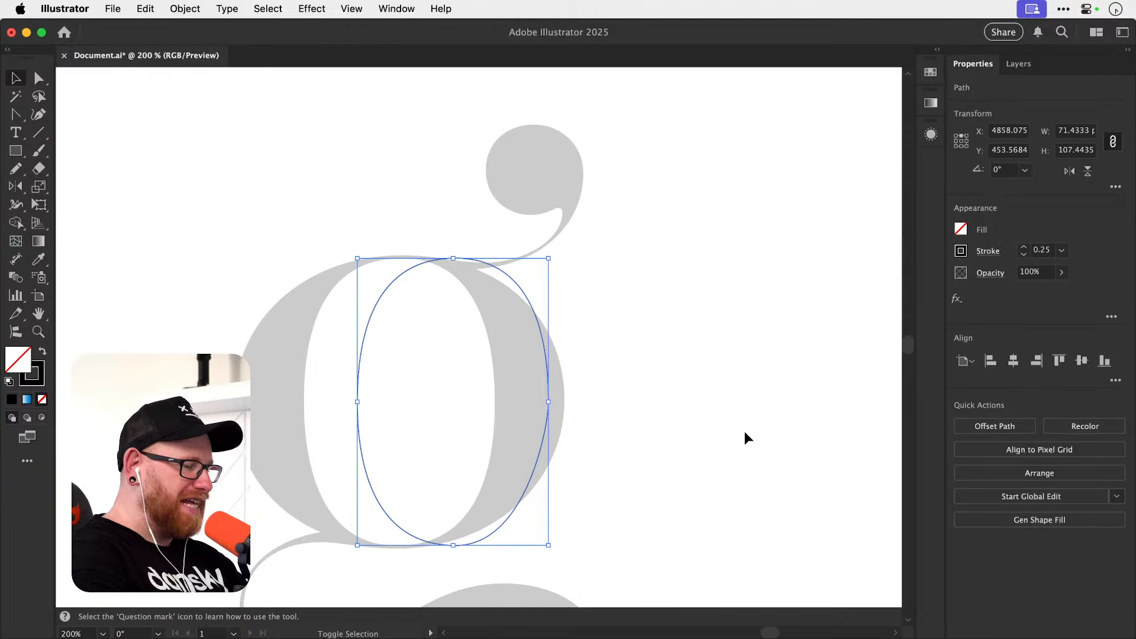
pyautogui.hotkey('shift', 'Left')
pyautogui.hotkey('shift', 'Left')
pyautogui.hotkey('shift', 'Left')
pyautogui.hotkey('shift', 'Left')
pyautogui.click(744, 432)
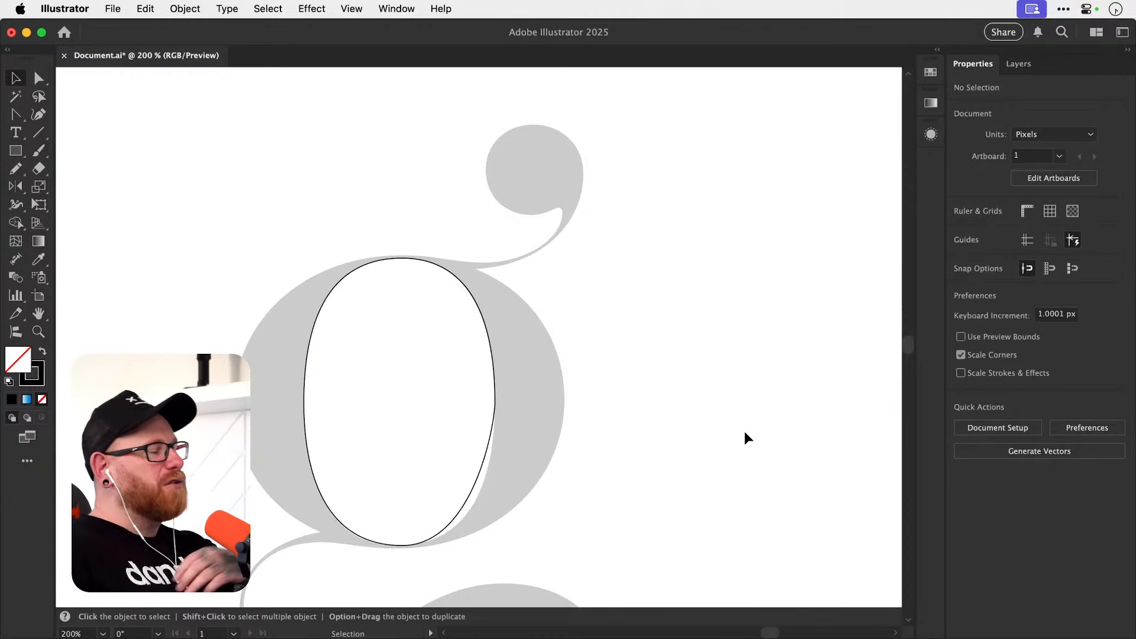
# Lengthen both horizontal handles of the original bowl's bottom anchor so its lower curves meet the template's inner edge.
pyautogui.press('z')
pyautogui.moveTo(396, 532); pyautogui.dragTo(488, 521)
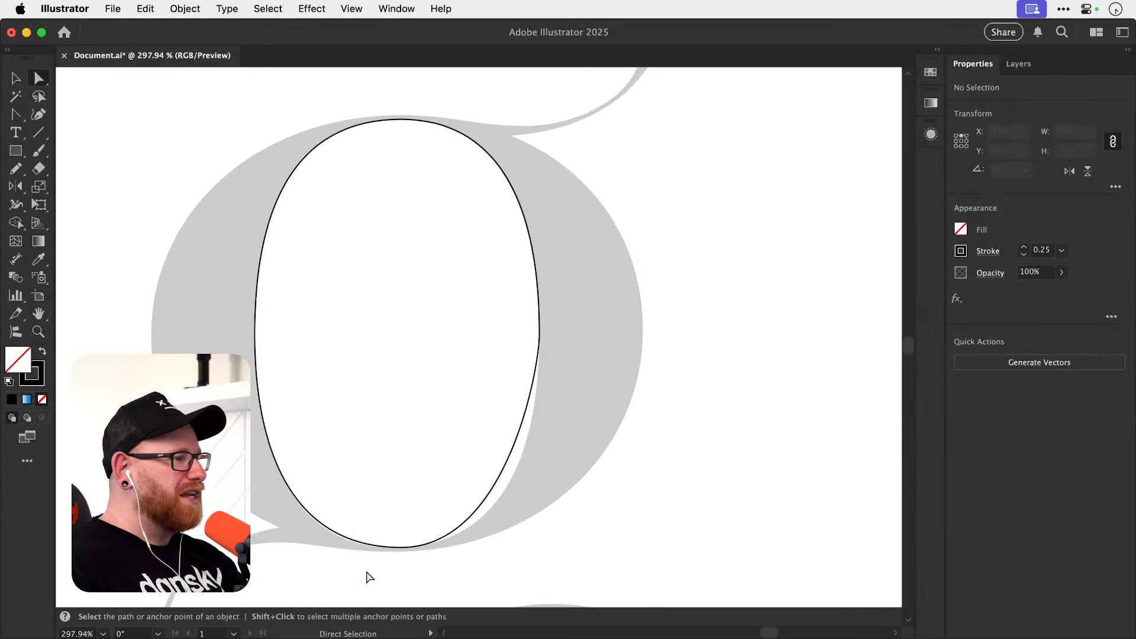
pyautogui.moveTo(368, 578); pyautogui.dragTo(476, 526)
pyautogui.press('a')
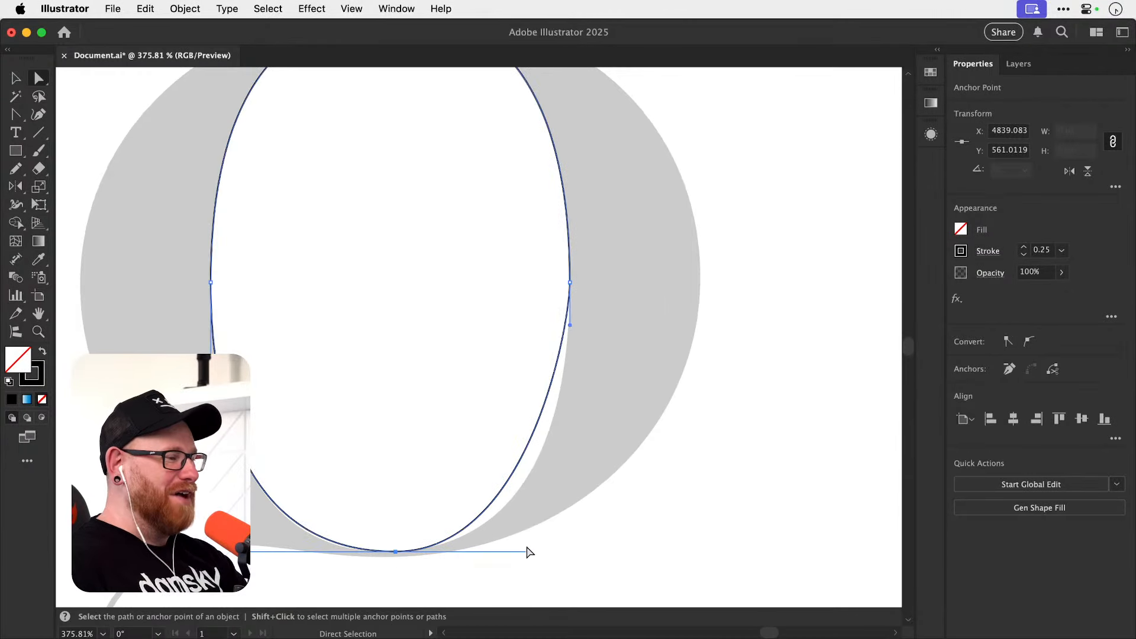
pyautogui.moveTo(530, 551); pyautogui.dragTo(565, 552)
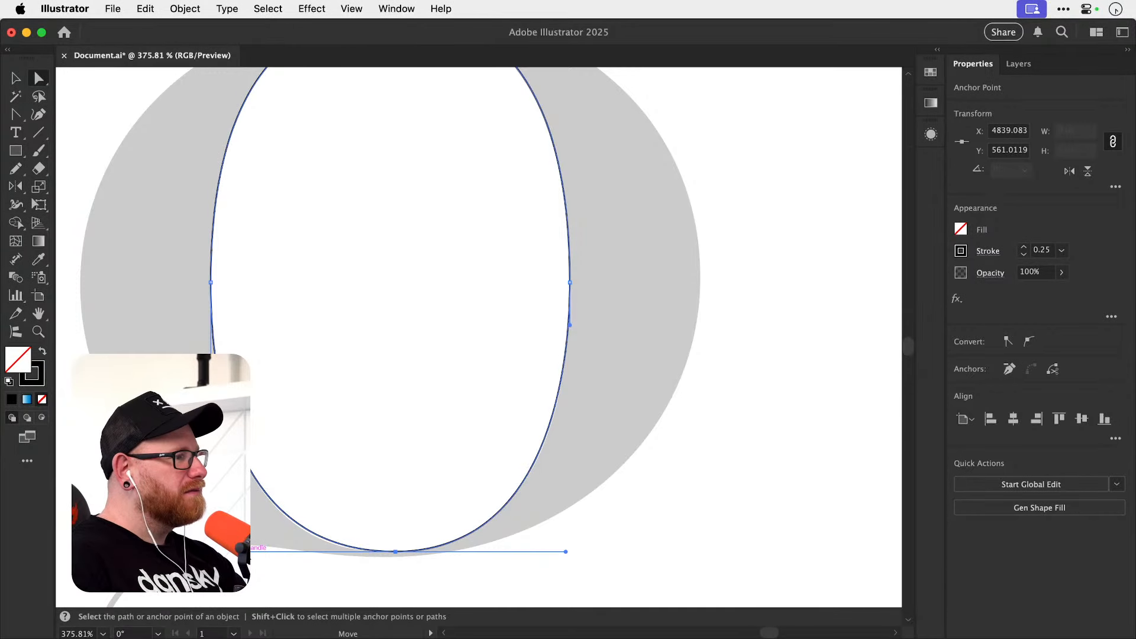
pyautogui.moveTo(241, 552); pyautogui.dragTo(233, 551)
# Try shifting the bowl's bottom anchor slightly downward at high magnification and undo the move.
pyautogui.press('z')
pyautogui.moveTo(405, 553); pyautogui.dragTo(668, 513)
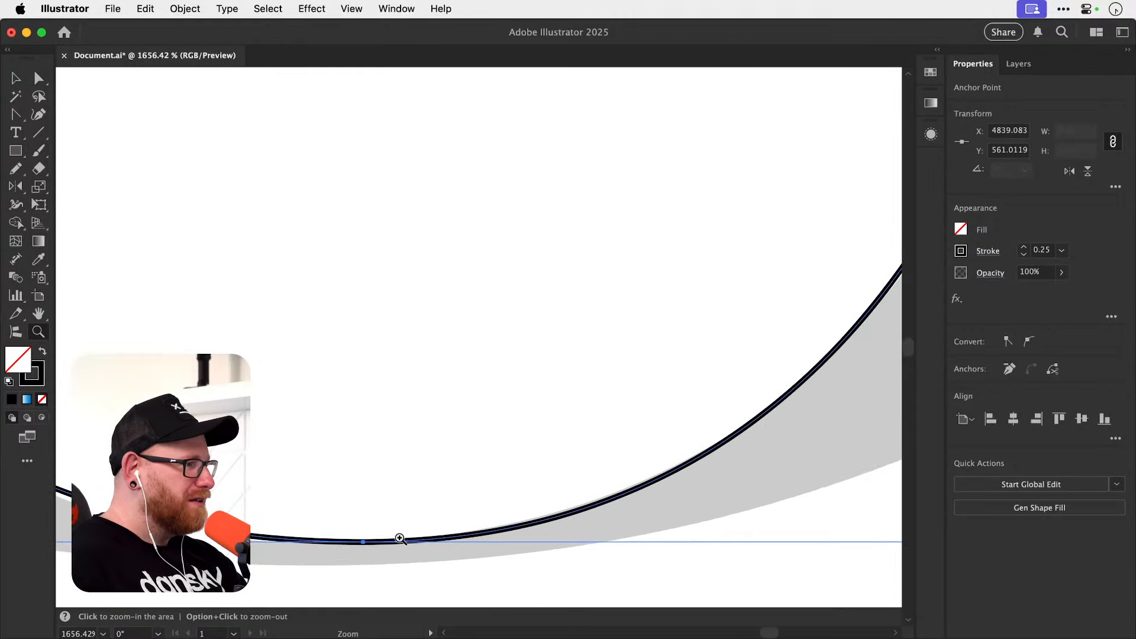
pyautogui.press('a')
pyautogui.moveTo(364, 541); pyautogui.dragTo(368, 549)
pyautogui.press('super+z')
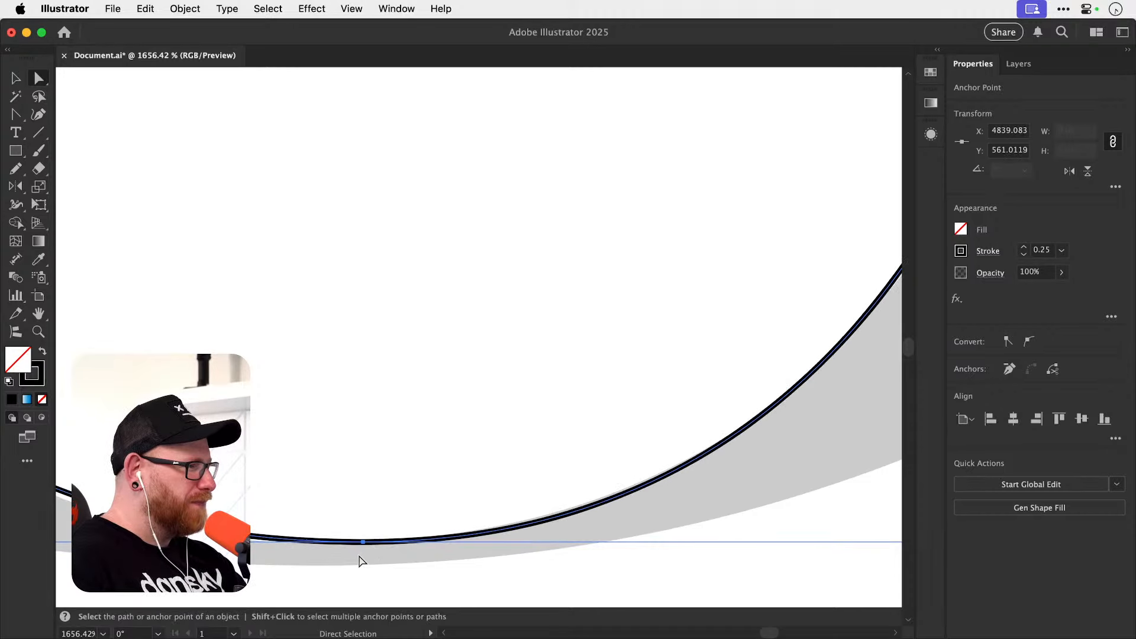
pyautogui.press('super+y')
pyautogui.press('super+y')
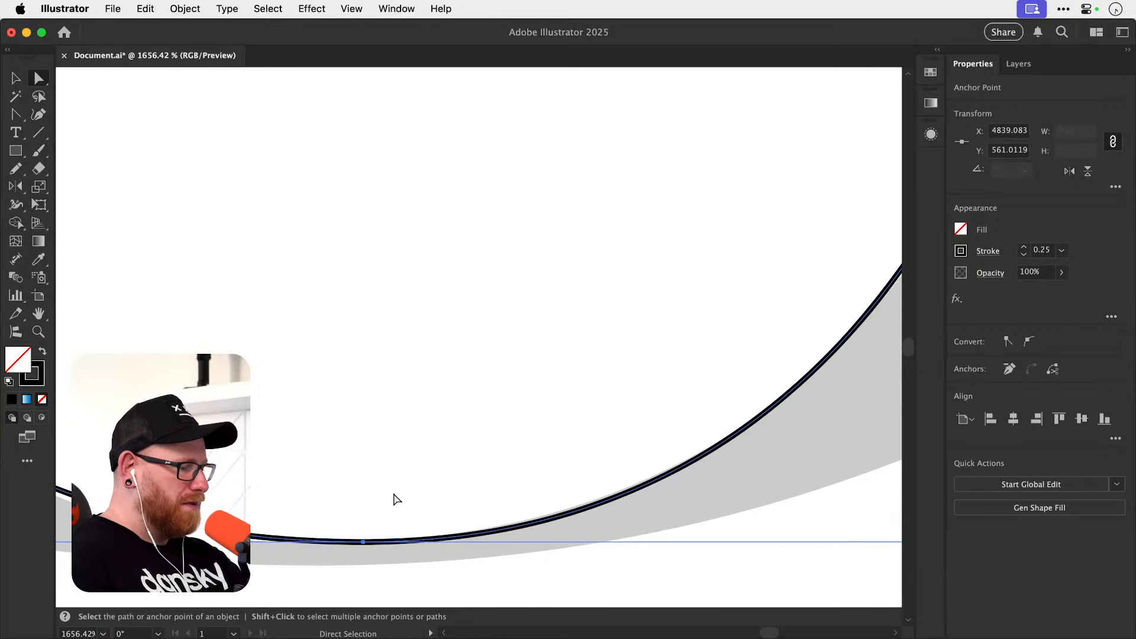
# Check the whole inner bowl path's fit against the g template's bowl.
pyautogui.press('super+minus')
pyautogui.press('super+minus')
pyautogui.press('super+minus')
pyautogui.press('super+minus')
pyautogui.press('super+minus')
pyautogui.press('super+minus')
pyautogui.moveTo(392, 372); pyautogui.dragTo(326, 523)
pyautogui.scroll(3, 317, 457)
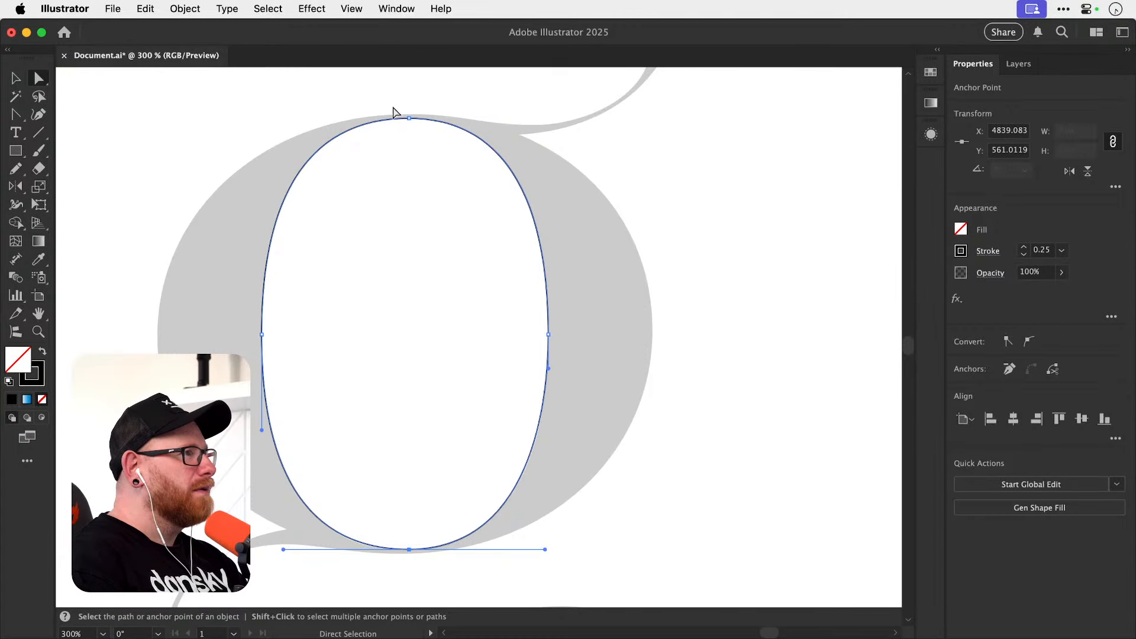
# Shorten the left anchor's lower handle slightly and adjust the bottom anchor's left handle so the inner bowl's lower-left curve follows the template.
pyautogui.moveTo(393, 110); pyautogui.dragTo(440, 557)
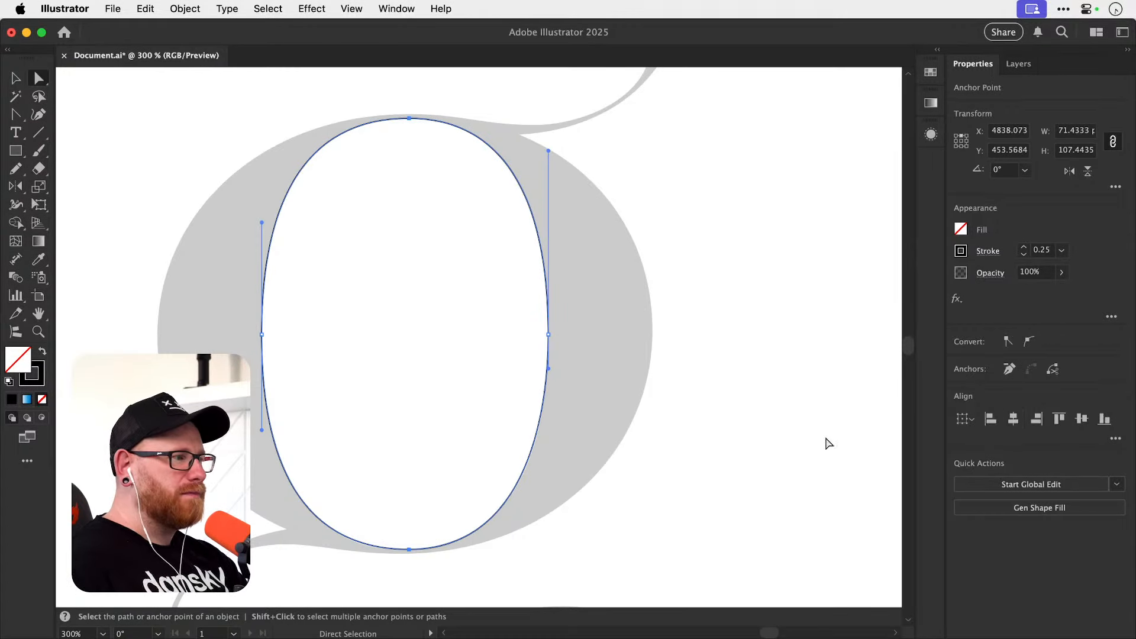
pyautogui.click(314, 480)
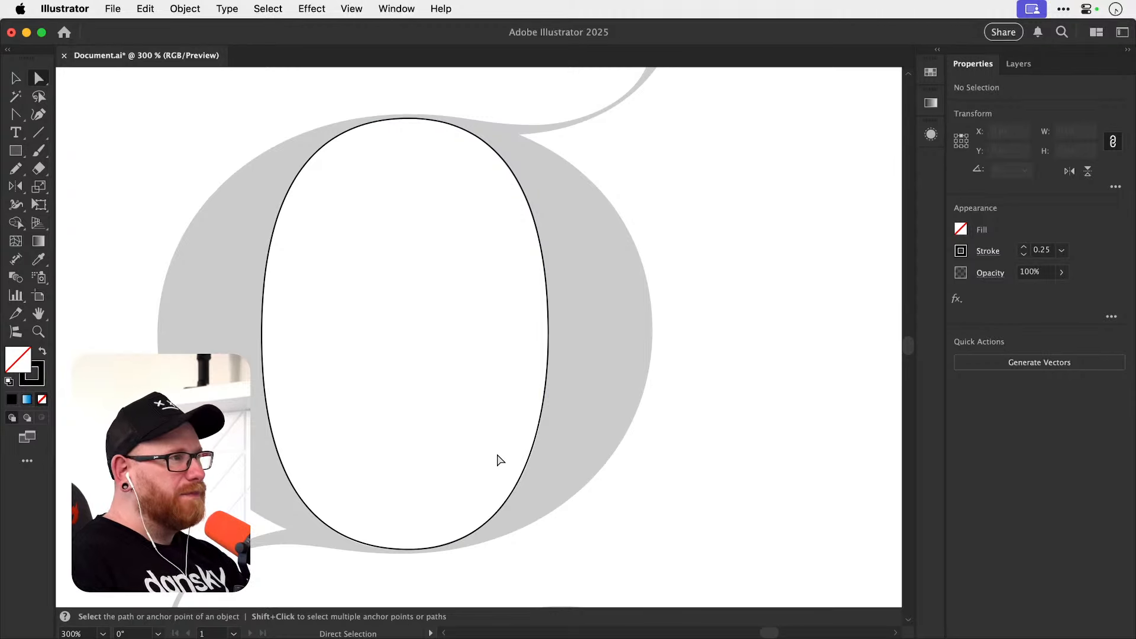
pyautogui.moveTo(275, 548); pyautogui.dragTo(384, 545)
pyautogui.moveTo(382, 548); pyautogui.dragTo(383, 491)
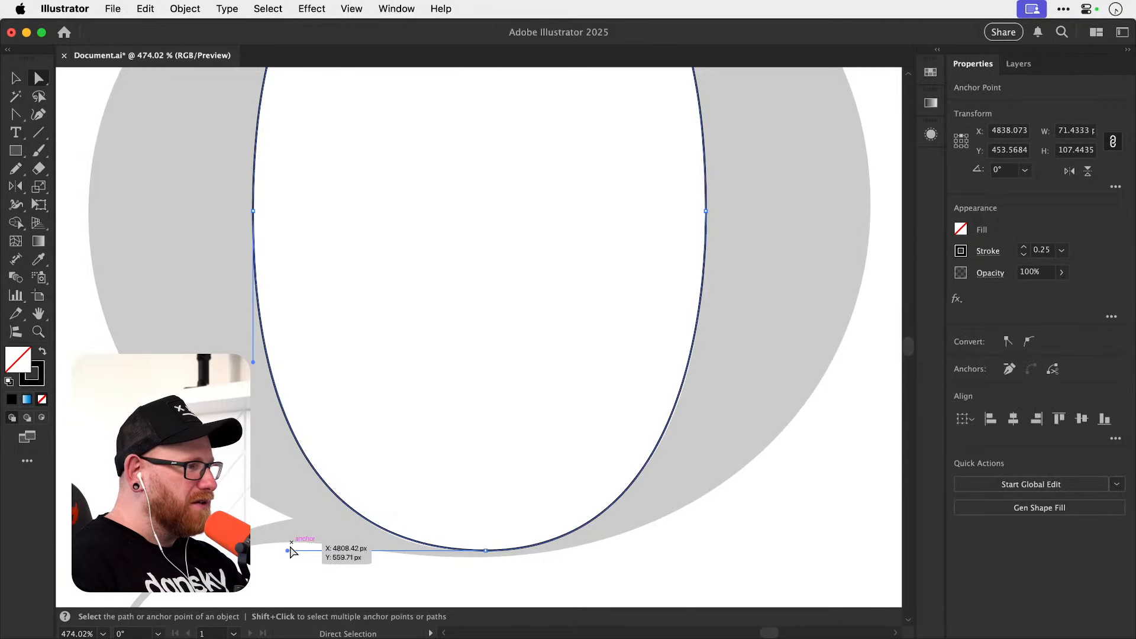
pyautogui.moveTo(253, 361); pyautogui.dragTo(253, 359)
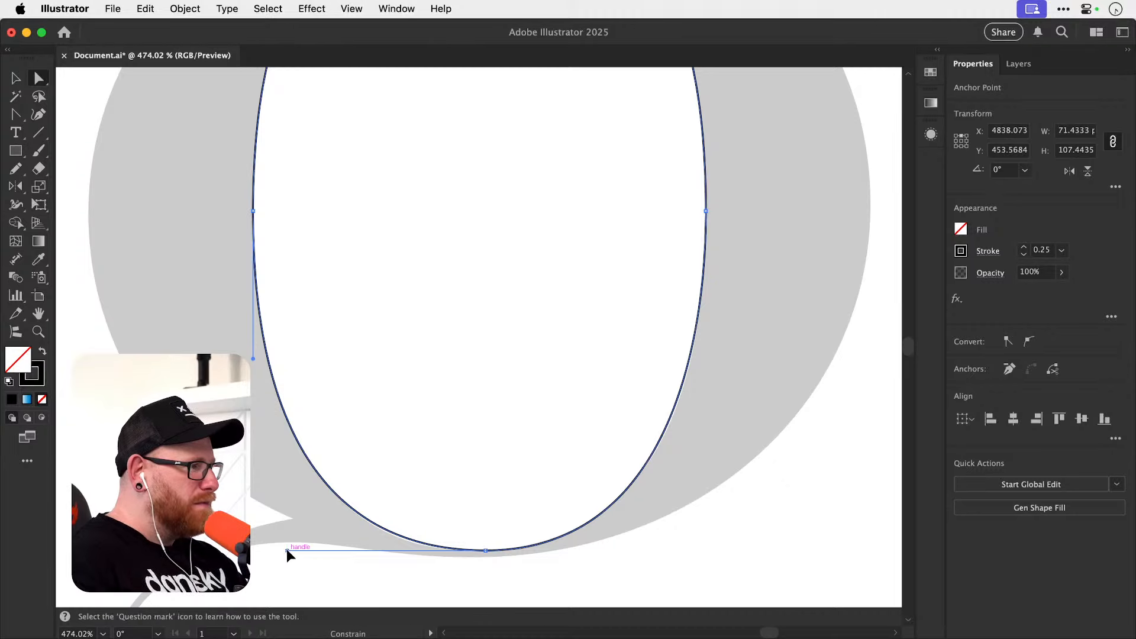
pyautogui.moveTo(287, 550); pyautogui.dragTo(286, 551)
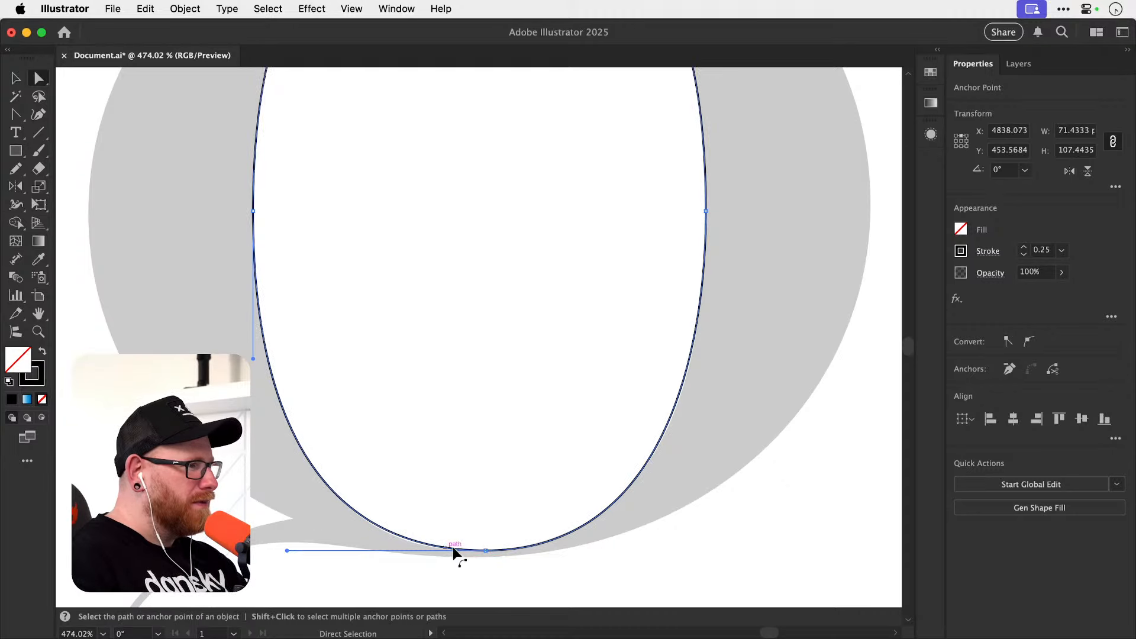
# Lengthen the bottom anchor's right handle so the inner bowl's lower-right curve meets the template's edge, and deselect the path.
pyautogui.scroll(5, 473, 560)
pyautogui.moveTo(496, 541); pyautogui.dragTo(488, 542)
pyautogui.moveTo(647, 480); pyautogui.dragTo(481, 497)
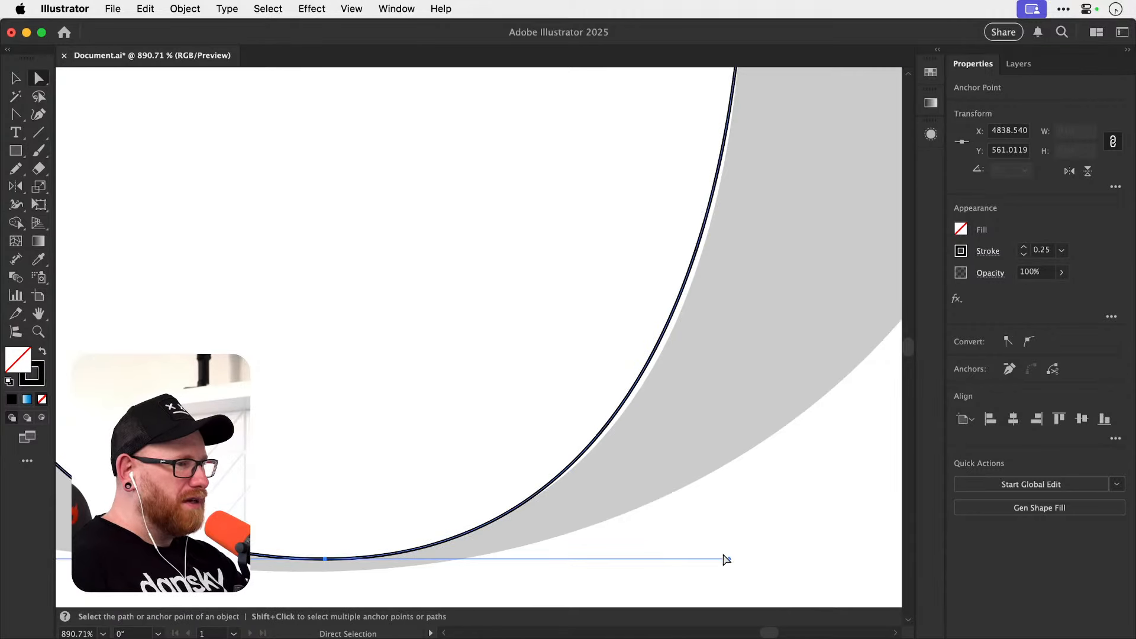
pyautogui.moveTo(728, 556); pyautogui.dragTo(743, 555)
pyautogui.keyDown('super'); pyautogui.click(746, 552); pyautogui.keyUp('super')
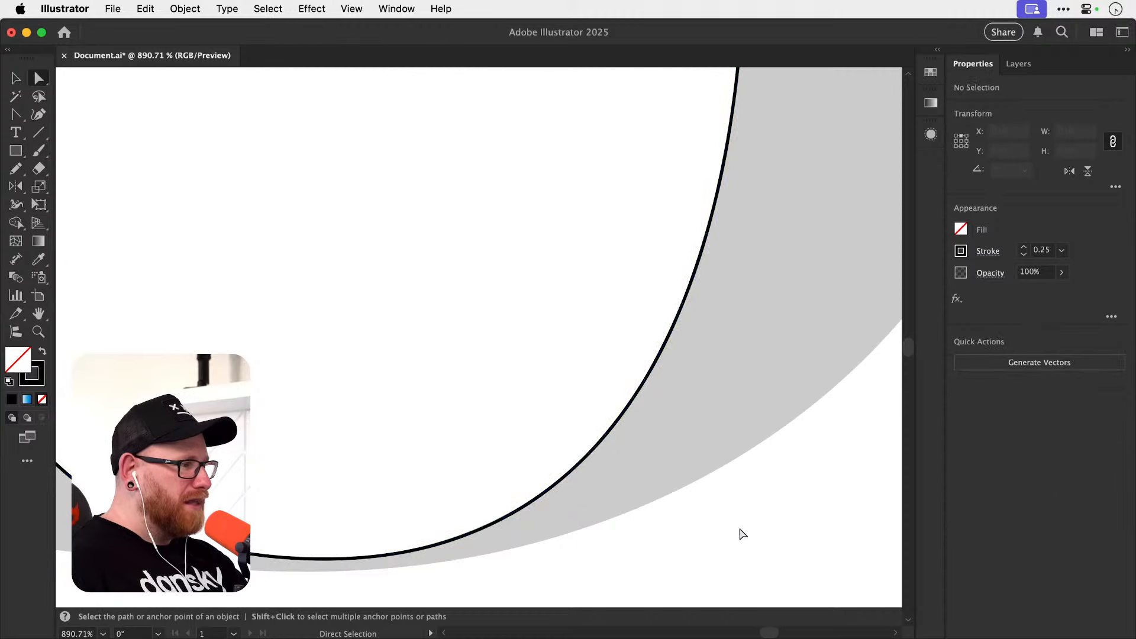
# Align the inner bowl's top and bottom anchors horizontally with each other, and deselect the path.
pyautogui.press('super+minus')
pyautogui.press('super+minus')
pyautogui.press('super+minus')
pyautogui.press('super+minus')
pyautogui.press('super+minus')
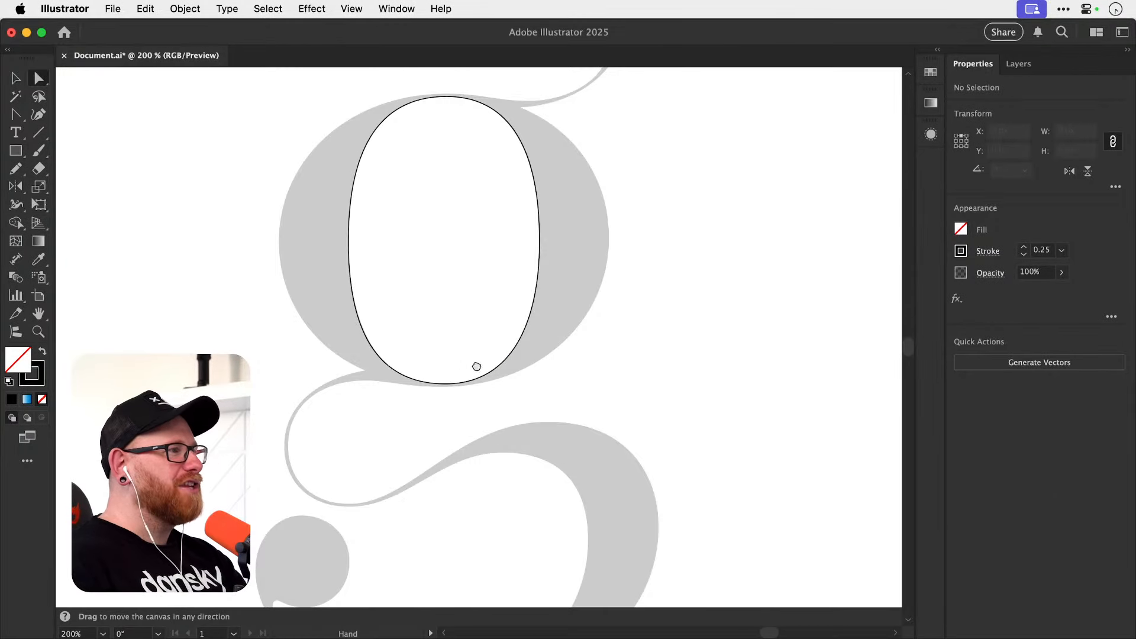
pyautogui.moveTo(477, 367); pyautogui.dragTo(488, 478)
pyautogui.moveTo(468, 393); pyautogui.dragTo(485, 519)
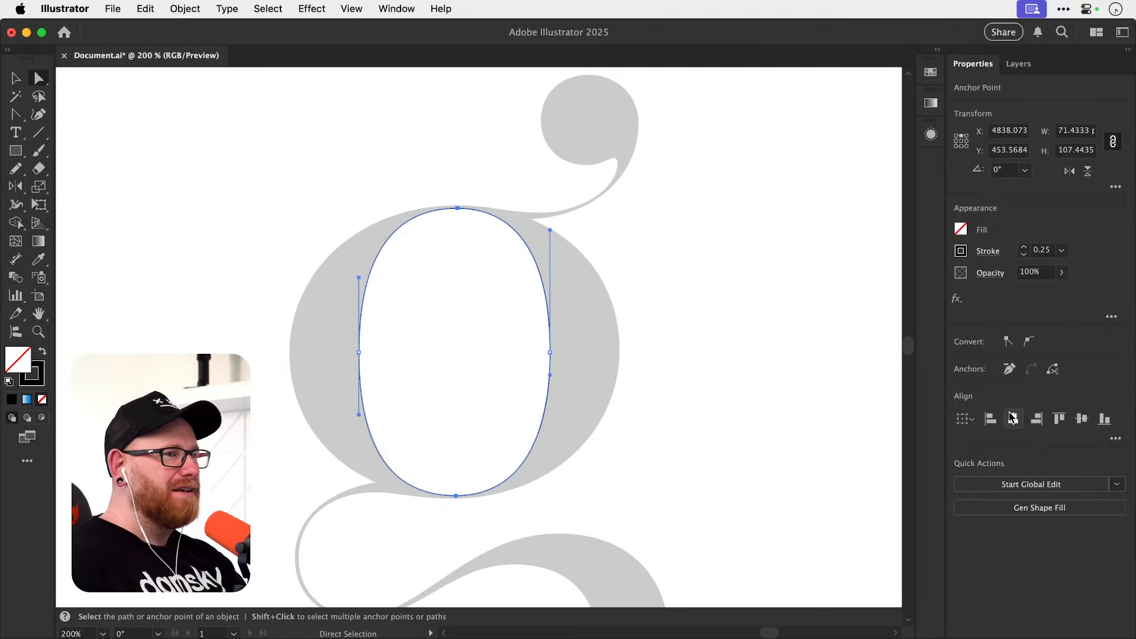
pyautogui.click(990, 418)
pyautogui.click(726, 393)
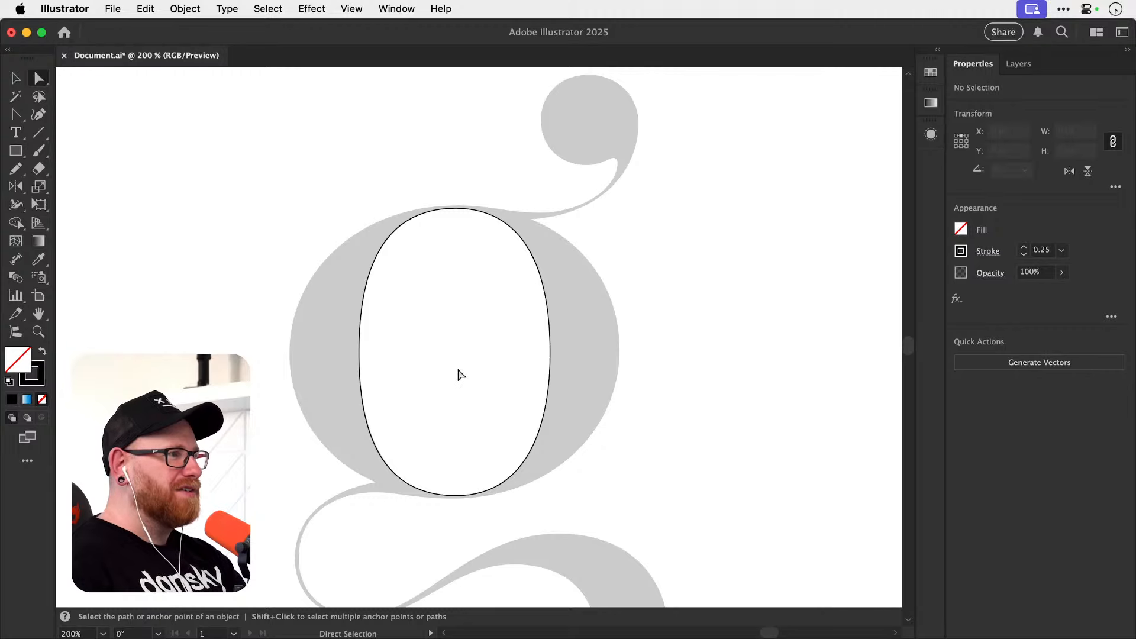
# Check the inner bowl's fit against the g template up close and save the document.
pyautogui.press('z')
pyautogui.moveTo(459, 374); pyautogui.dragTo(562, 375)
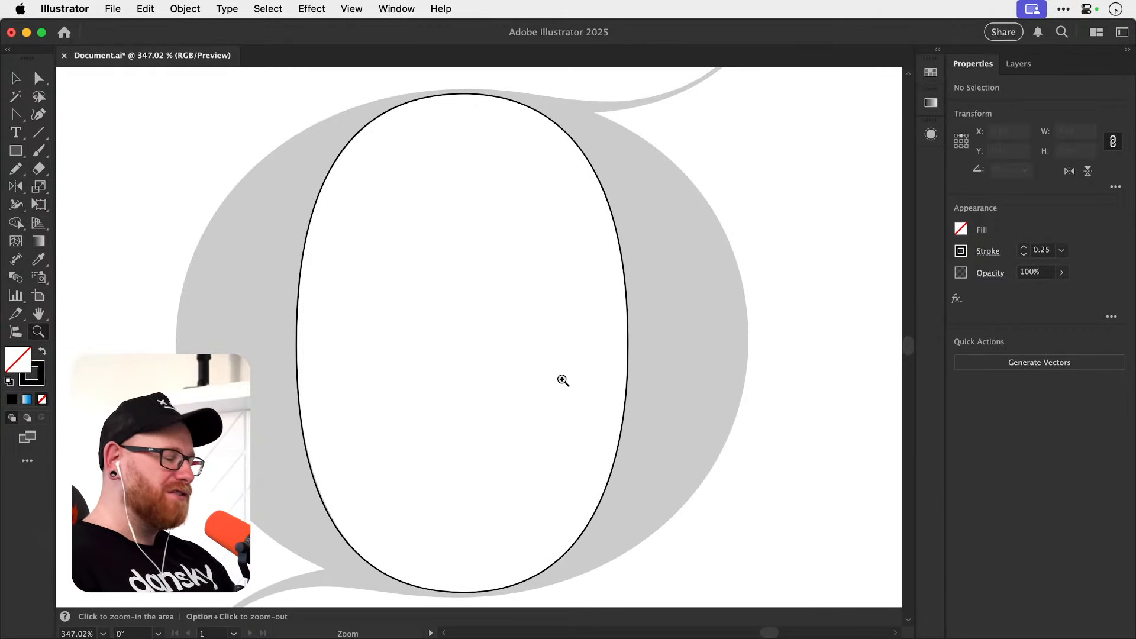
pyautogui.press('v')
pyautogui.press('cmd+s')
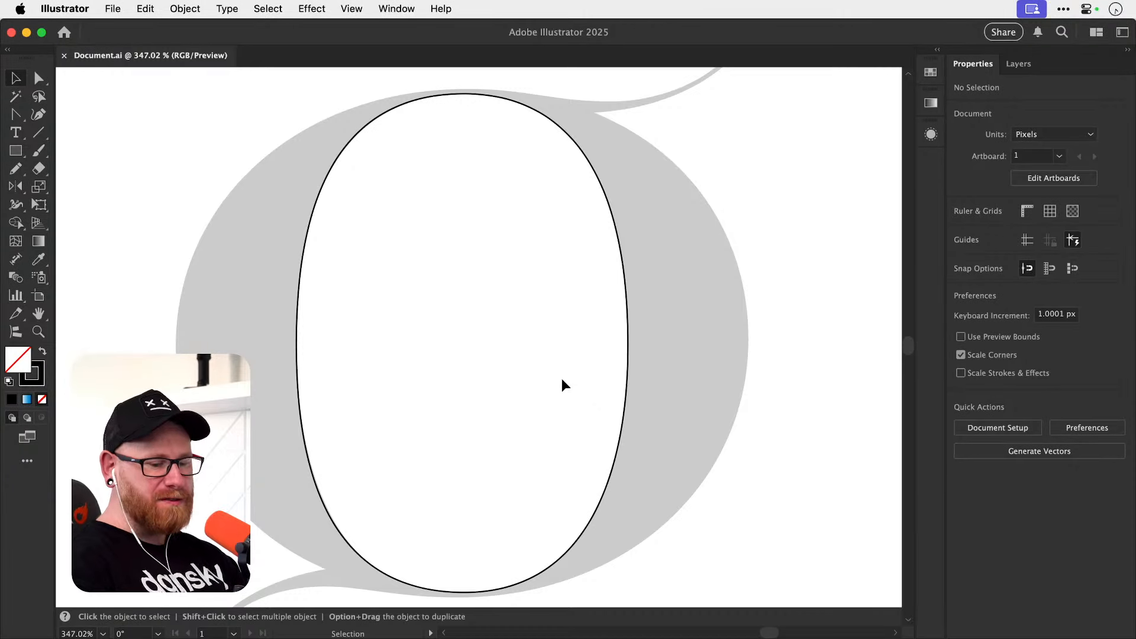
# Start the g's outer path with a corner anchor below the ear's junction and a smooth anchor with vertical handles at the bowl's right extreme.
pyautogui.press('space')
pyautogui.moveTo(551, 344); pyautogui.dragTo(545, 390)
pyautogui.moveTo(540, 444); pyautogui.dragTo(557, 348)
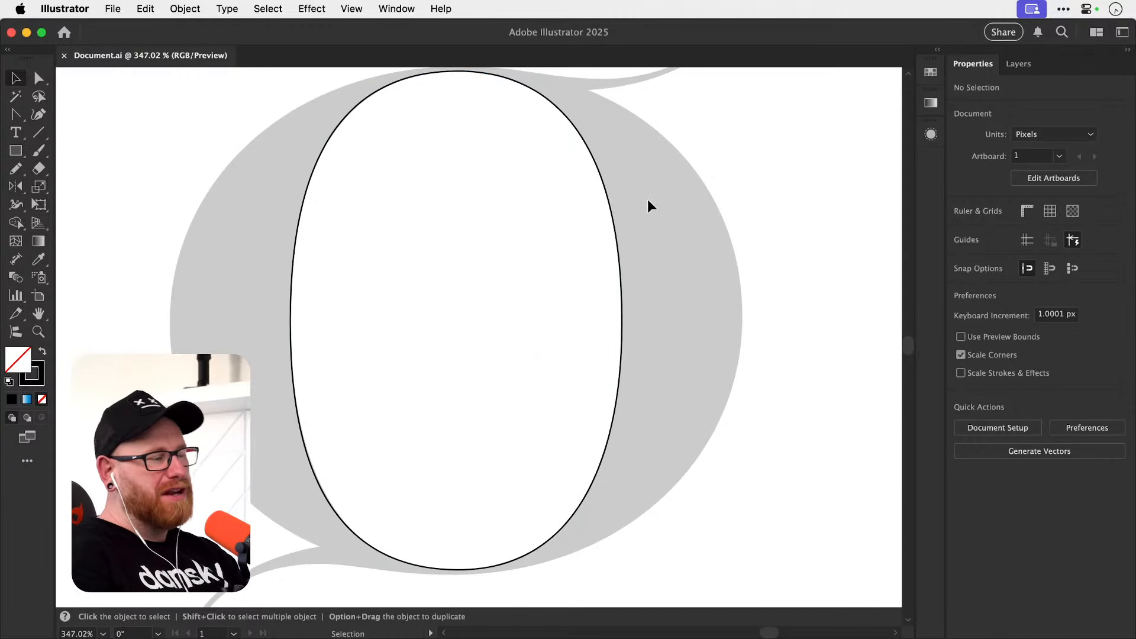
pyautogui.moveTo(477, 346); pyautogui.dragTo(467, 434)
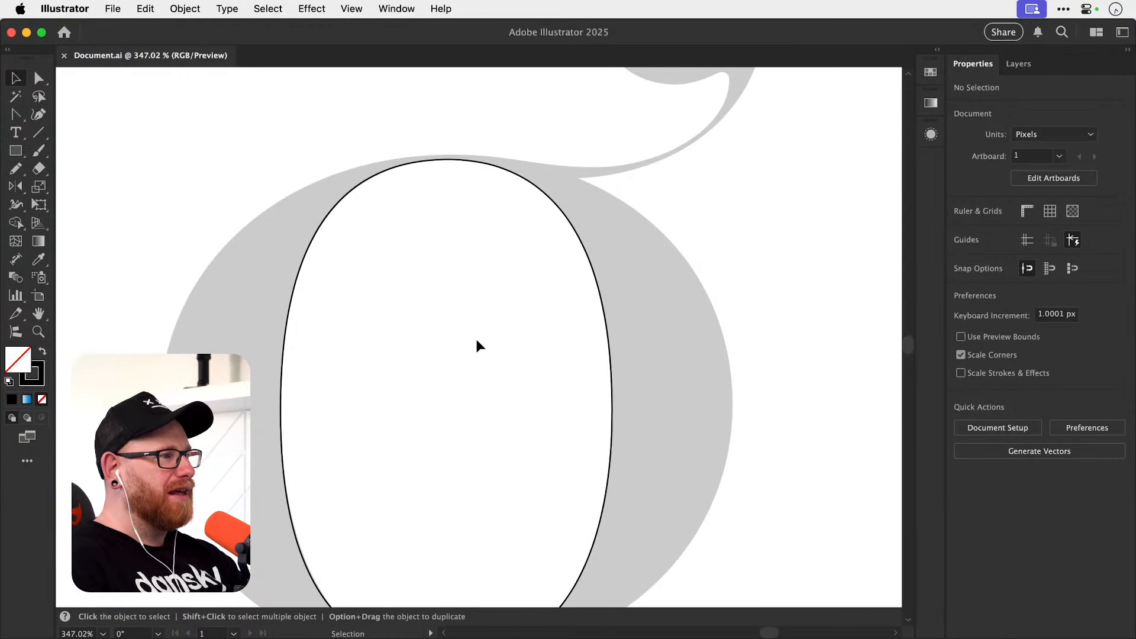
pyautogui.moveTo(444, 355); pyautogui.dragTo(442, 469)
pyautogui.moveTo(435, 396); pyautogui.dragTo(410, 430)
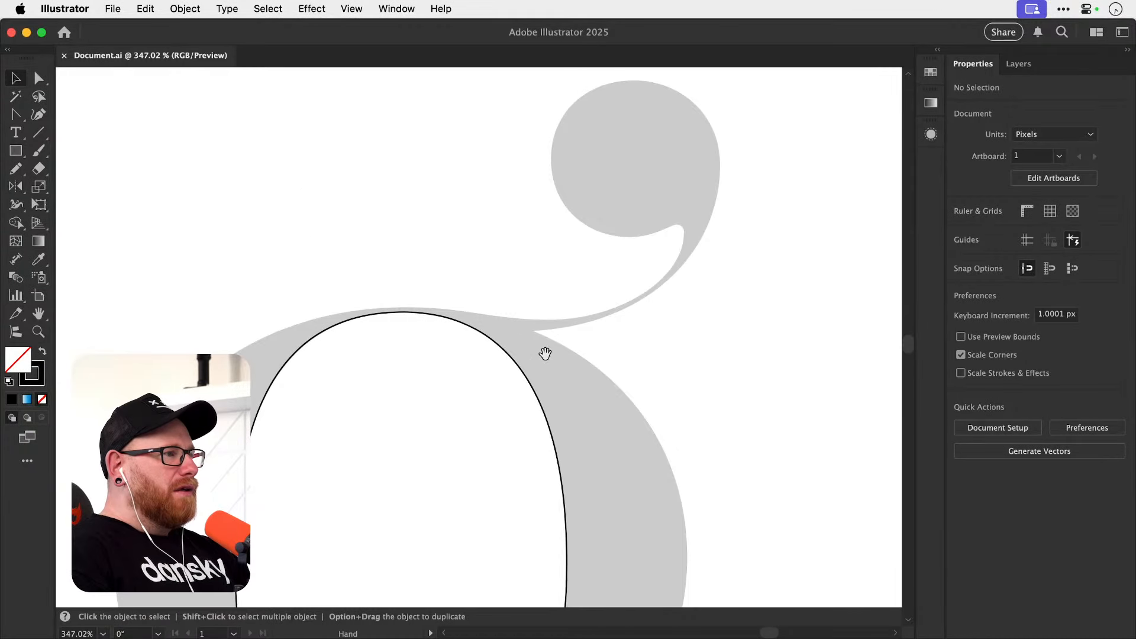
pyautogui.scroll(3, 461, 335)
pyautogui.press('p')
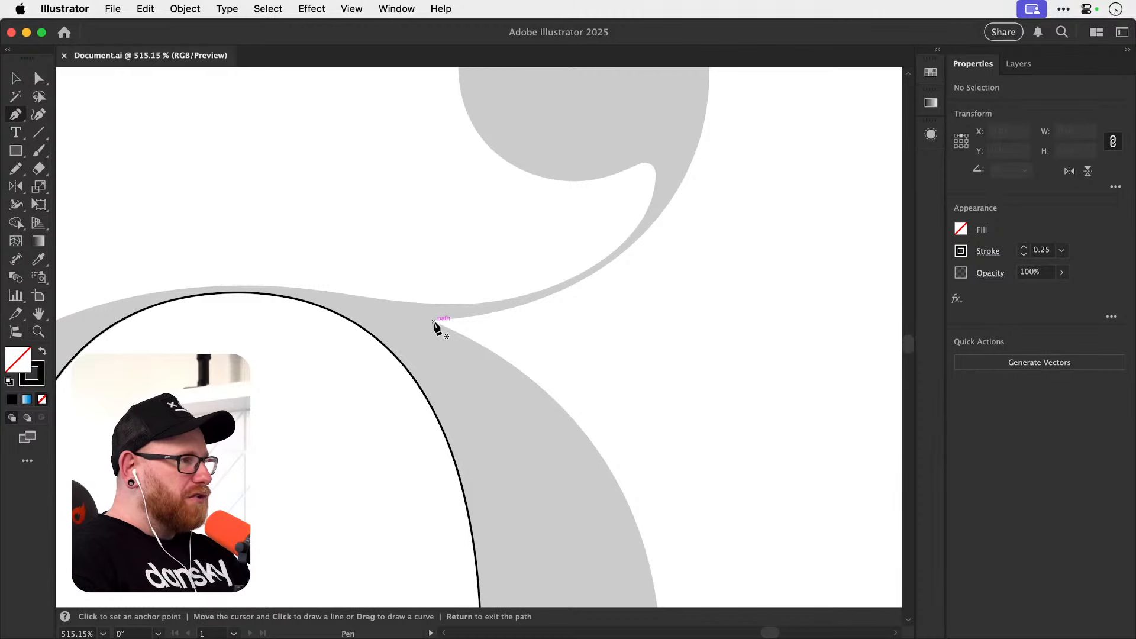
pyautogui.click(435, 322)
pyautogui.moveTo(601, 474); pyautogui.dragTo(550, 400)
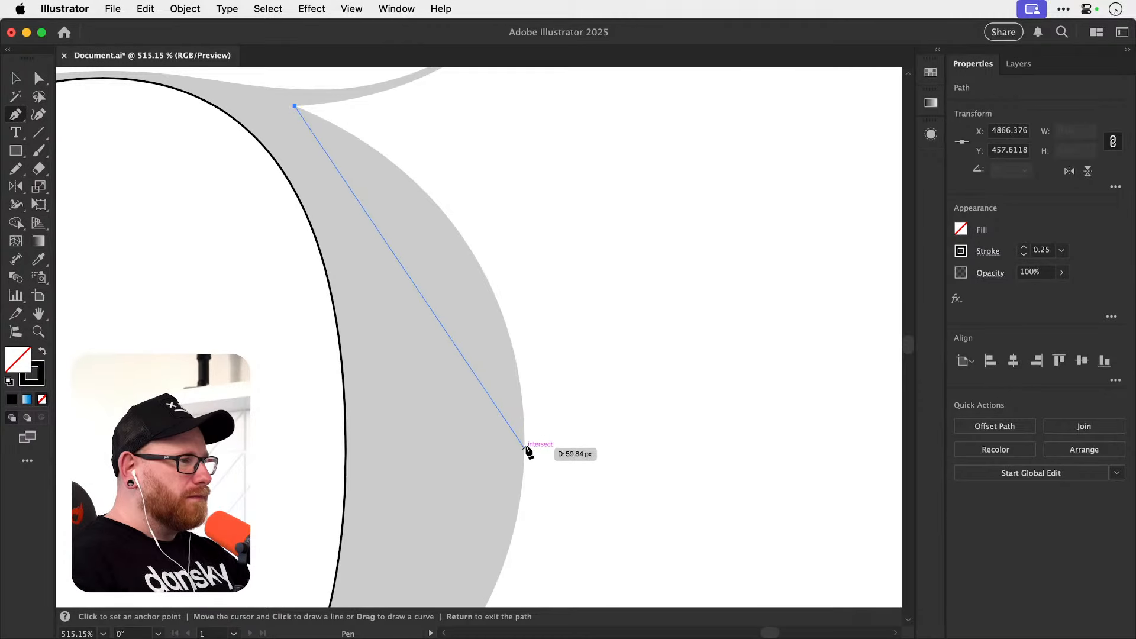
pyautogui.moveTo(528, 438); pyautogui.dragTo(525, 580)
# Continue the outer path with a smooth anchor with horizontal handles at the bowl's lowest point, and end the path there.
pyautogui.press('space')
pyautogui.moveTo(545, 458); pyautogui.dragTo(595, 186)
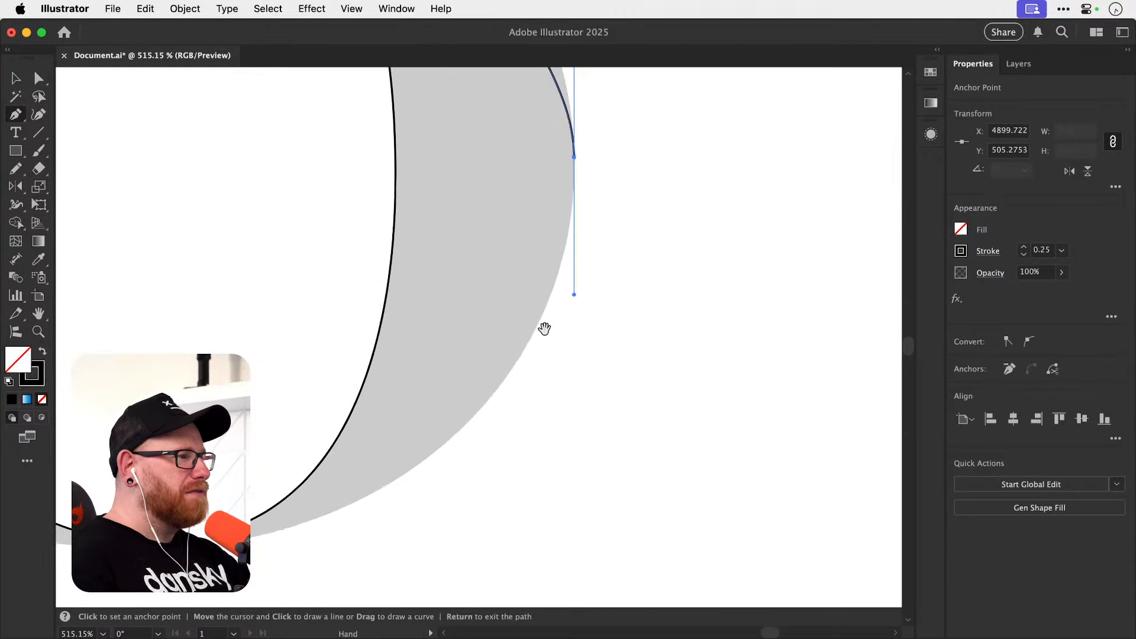
pyautogui.moveTo(509, 402); pyautogui.dragTo(771, 256)
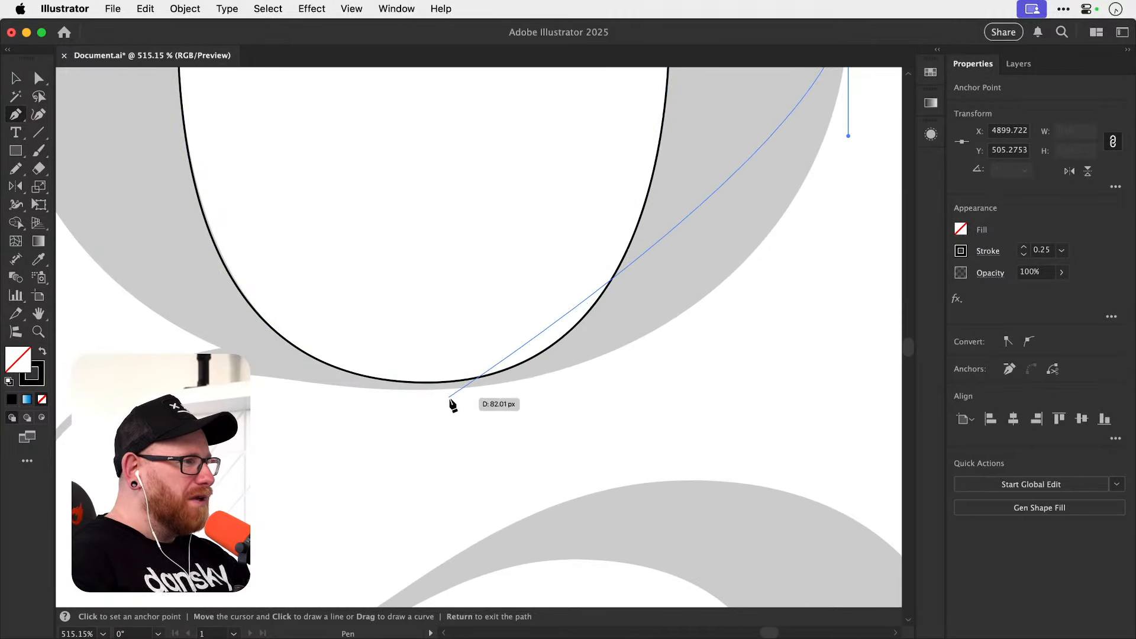
pyautogui.press('space')
pyautogui.moveTo(450, 405); pyautogui.dragTo(479, 441)
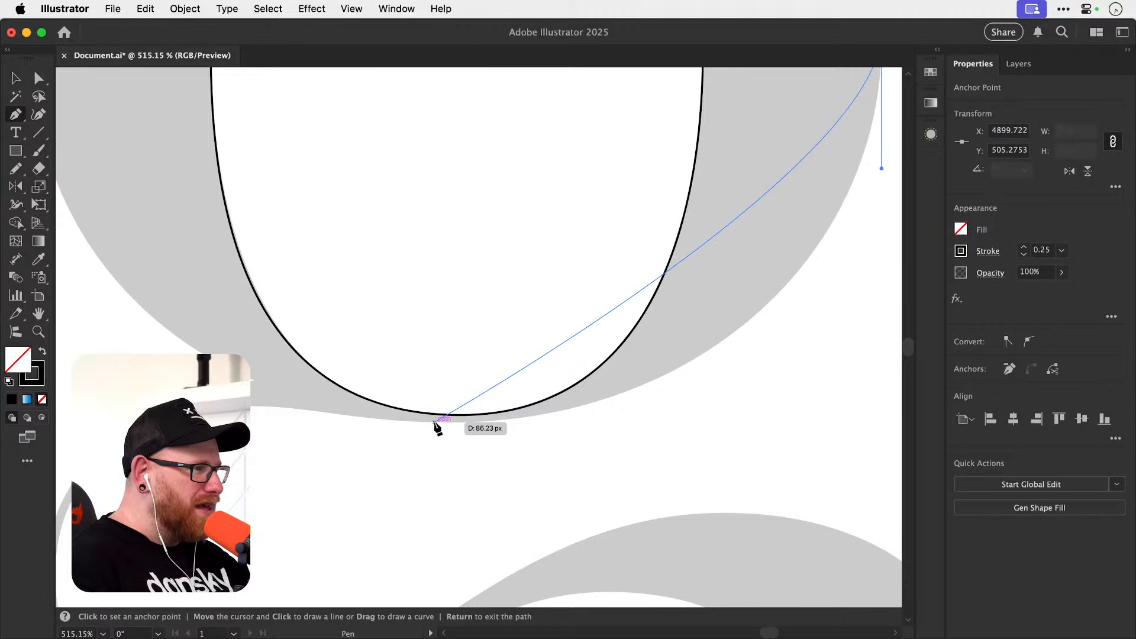
pyautogui.moveTo(435, 422); pyautogui.dragTo(220, 442)
pyautogui.press('Return')
# Try starting a new path with an anchor on the bowl's lower-right outer edge and undo it.
pyautogui.scroll(5, 437, 461)
pyautogui.press('z')
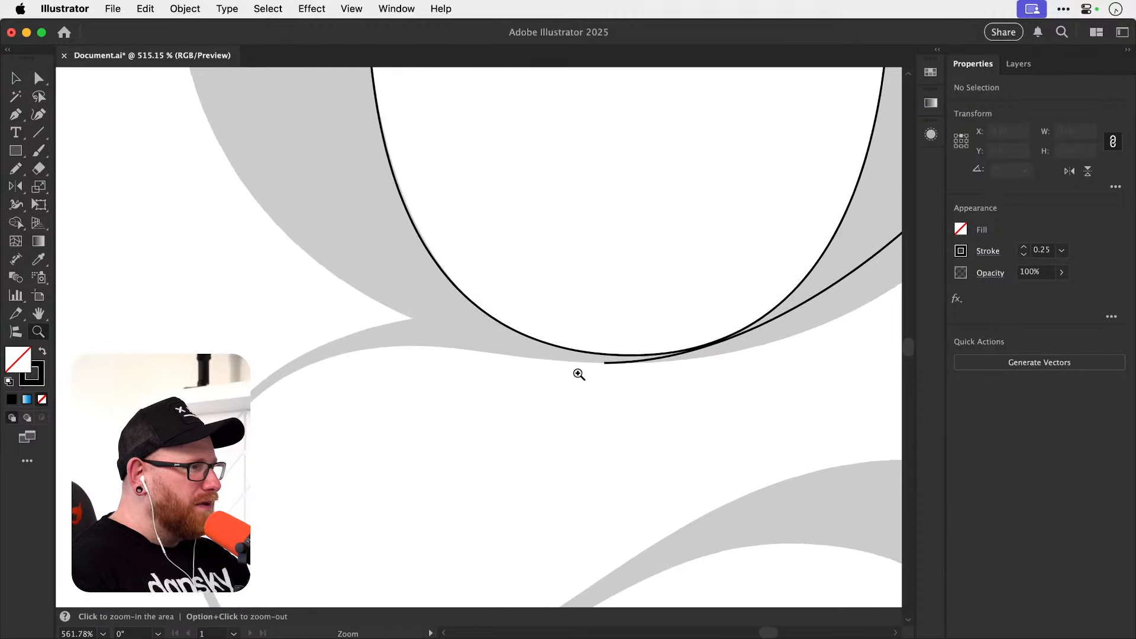
pyautogui.press('p')
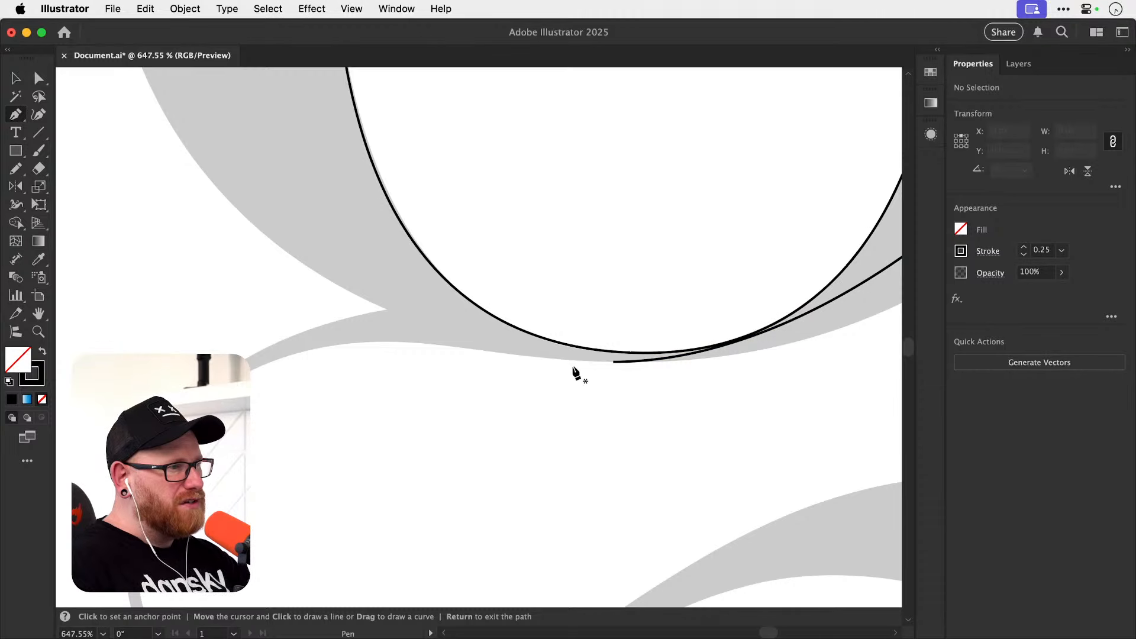
pyautogui.moveTo(736, 355); pyautogui.dragTo(720, 354)
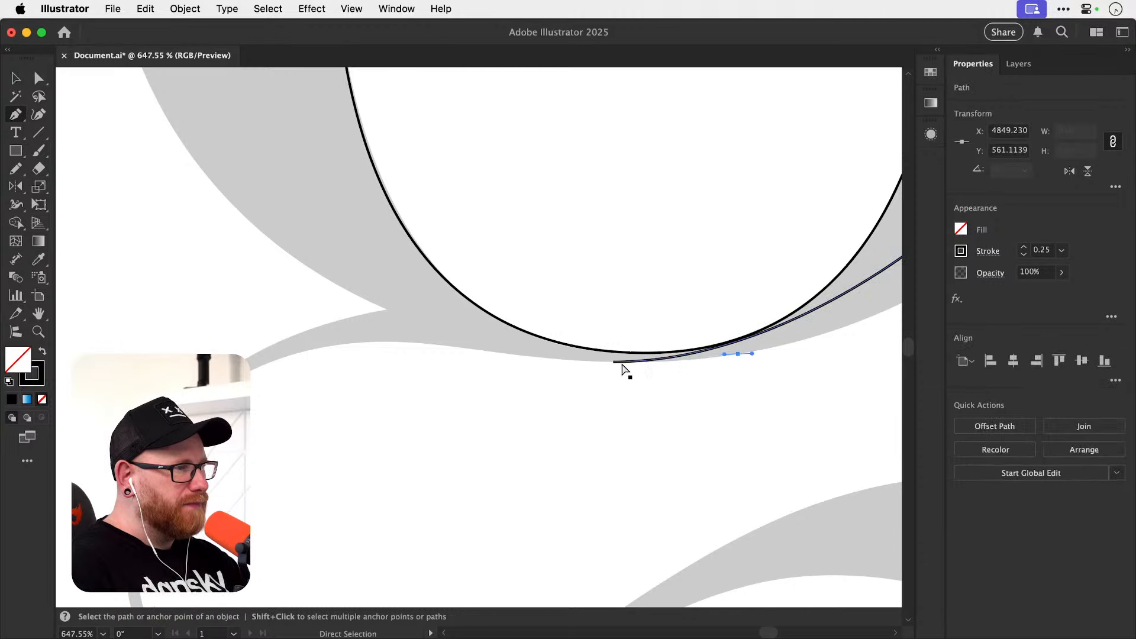
pyautogui.press('super+z')
# Resume the path from the bowl's bottom anchor to a smooth anchor where the link begins, and lengthen the bottom anchor's left handle.
pyautogui.moveTo(613, 362); pyautogui.dragTo(381, 353)
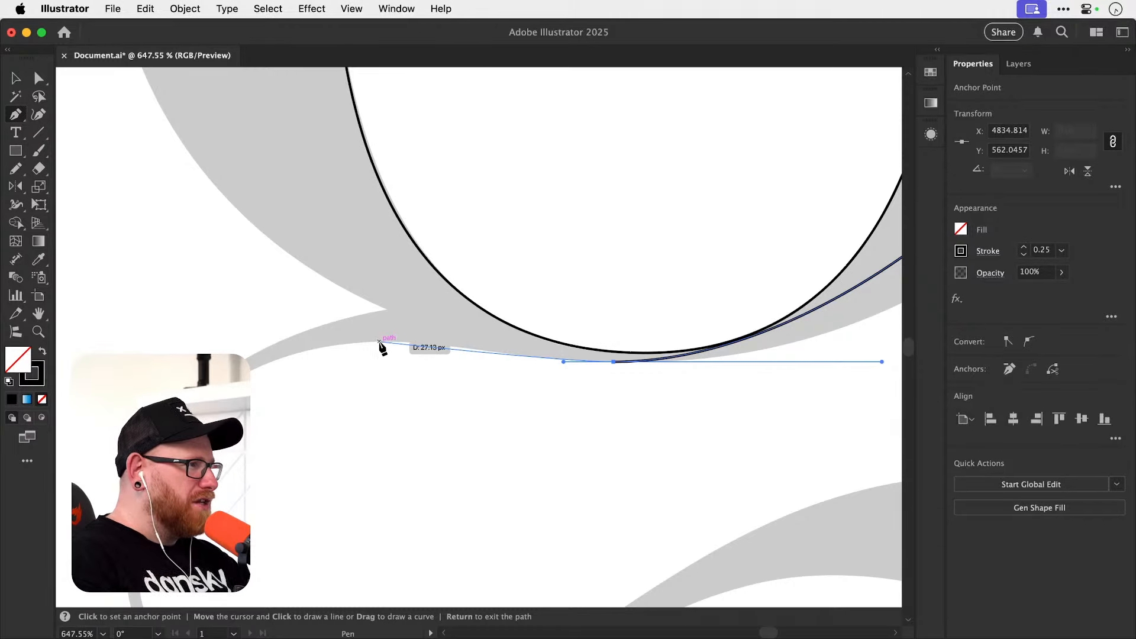
pyautogui.moveTo(340, 346); pyautogui.dragTo(314, 350)
pyautogui.press('a')
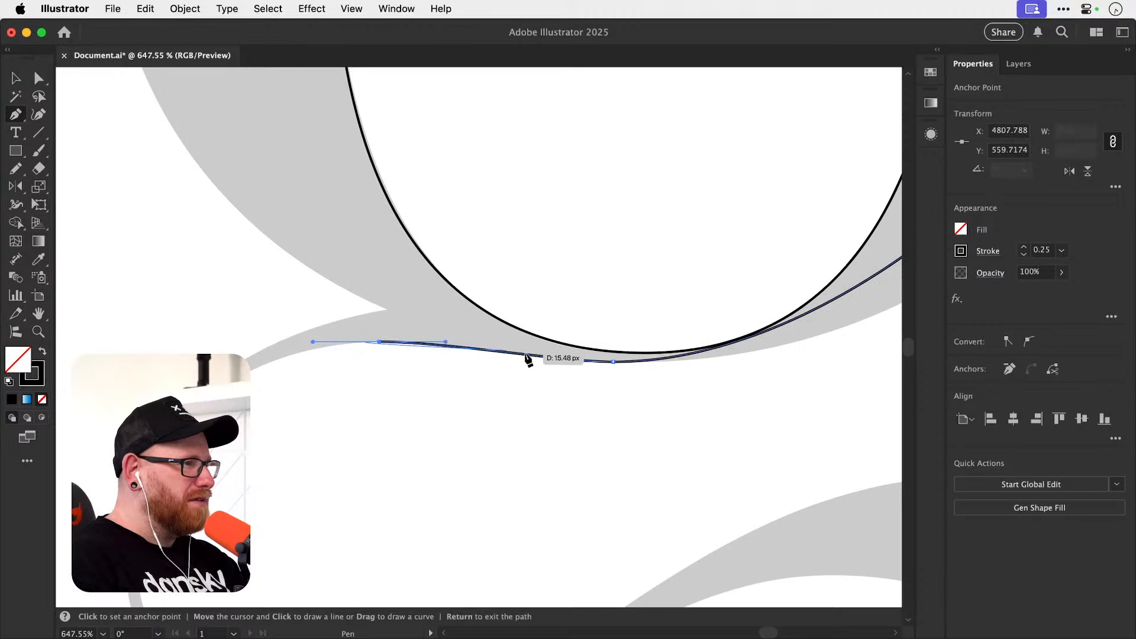
pyautogui.moveTo(562, 362)
pyautogui.mouseDown()
pyautogui.moveTo(533, 362)
pyautogui.moveTo(544, 362)
pyautogui.mouseUp()
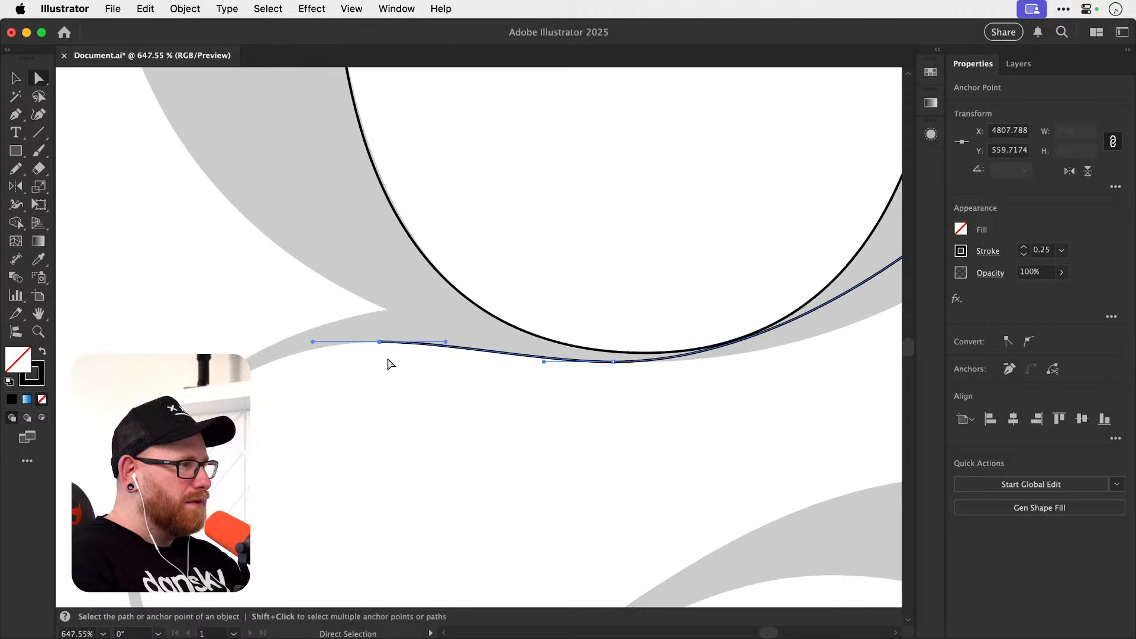
# Continue along the link's inner edge with smooth anchors at its left extreme, using vertical handles, and its lowest point, using horizontal handles.
pyautogui.press('p')
pyautogui.moveTo(380, 349); pyautogui.dragTo(394, 288)
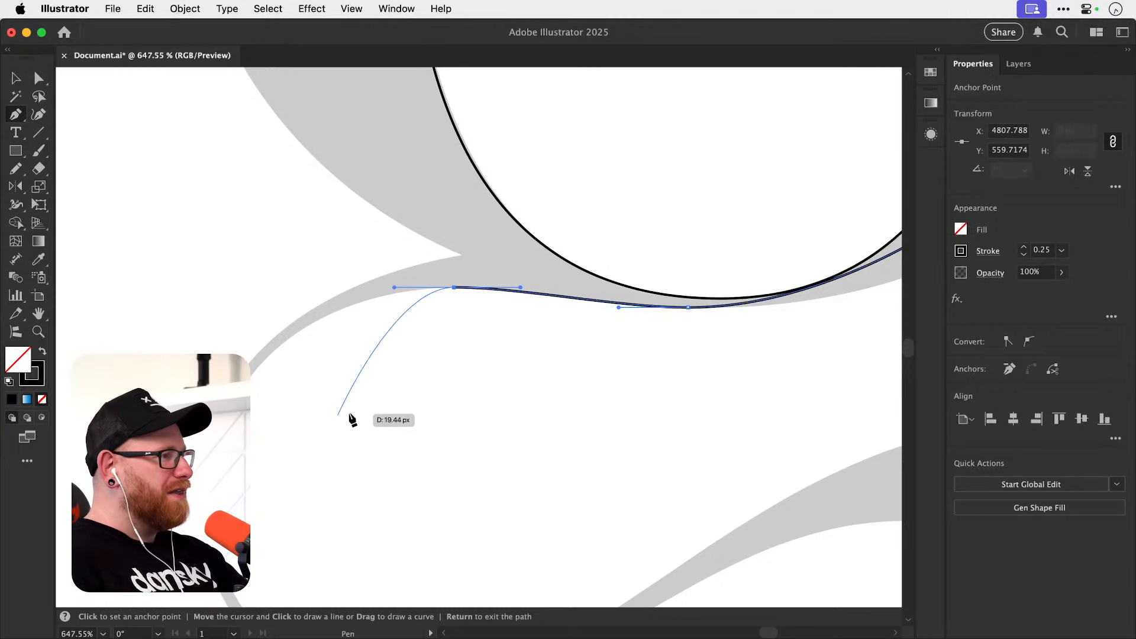
pyautogui.moveTo(337, 454); pyautogui.dragTo(384, 352)
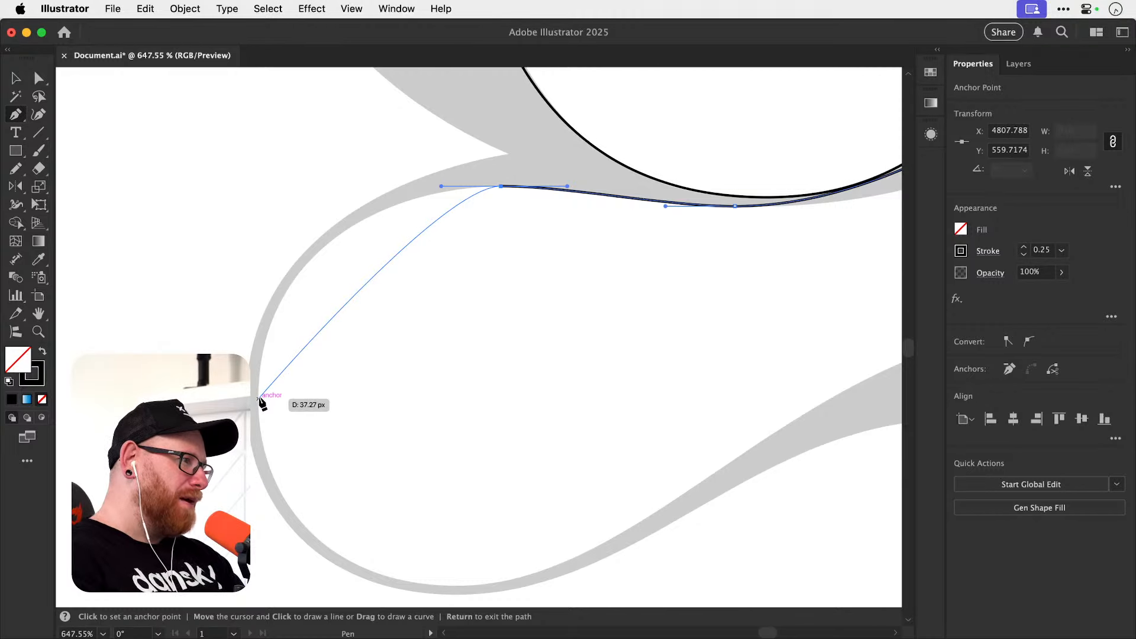
pyautogui.moveTo(259, 401); pyautogui.dragTo(275, 562)
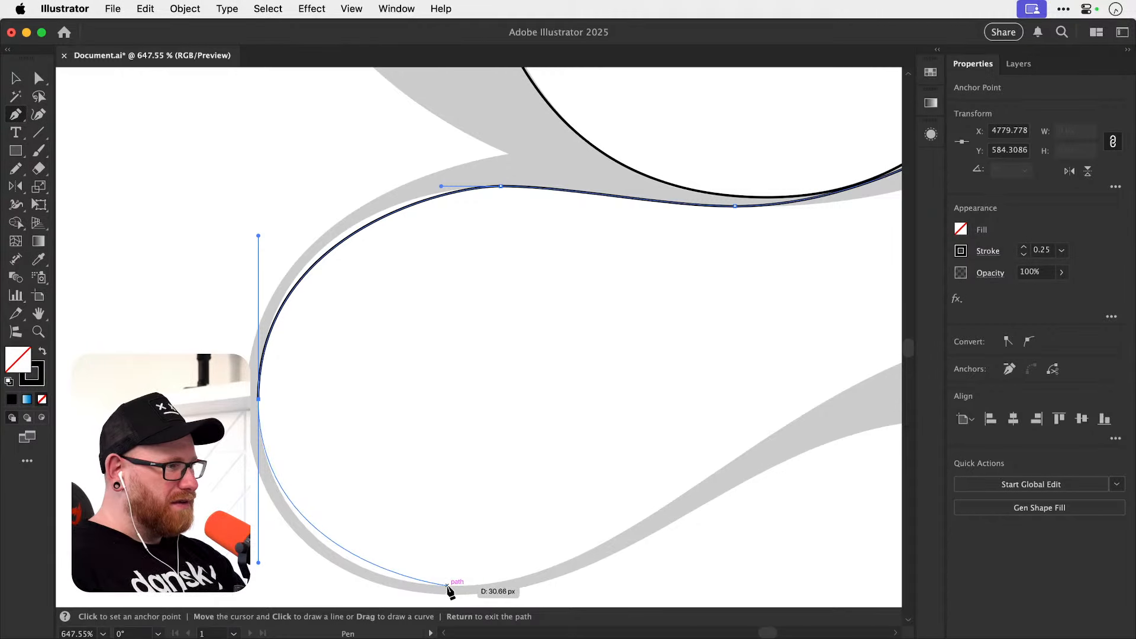
pyautogui.moveTo(451, 585); pyautogui.dragTo(503, 583)
# Add a smooth anchor with diagonal handles on the link's rising upper edge and a corner anchor about 16 px farther up the slope.
pyautogui.press('space')
pyautogui.moveTo(523, 520); pyautogui.dragTo(434, 510)
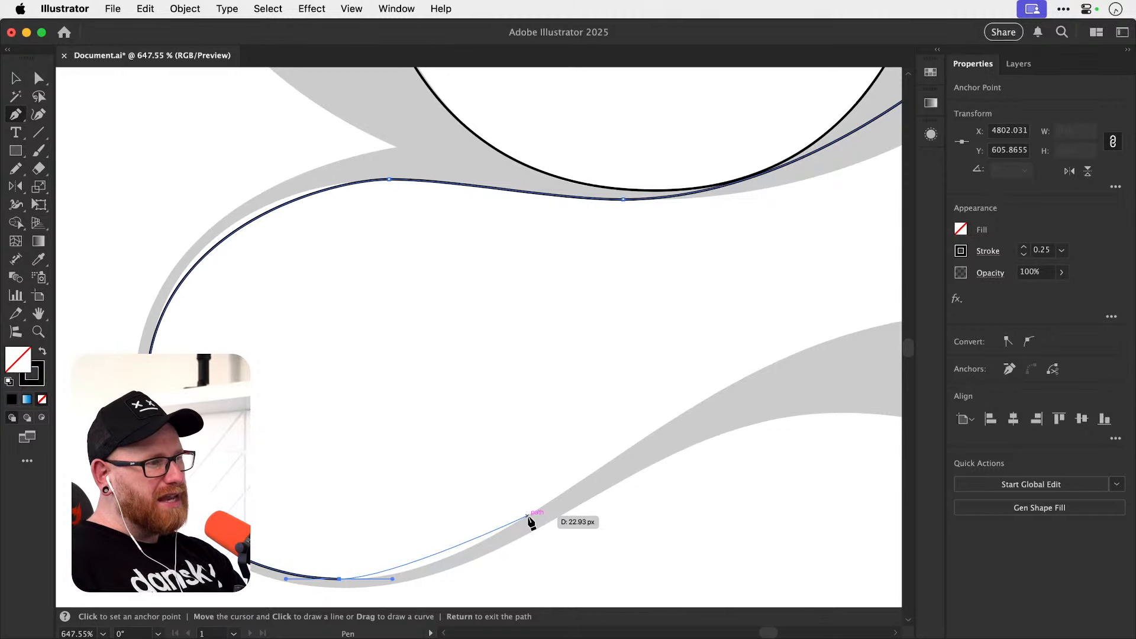
pyautogui.moveTo(527, 516); pyautogui.dragTo(427, 505)
pyautogui.press('space')
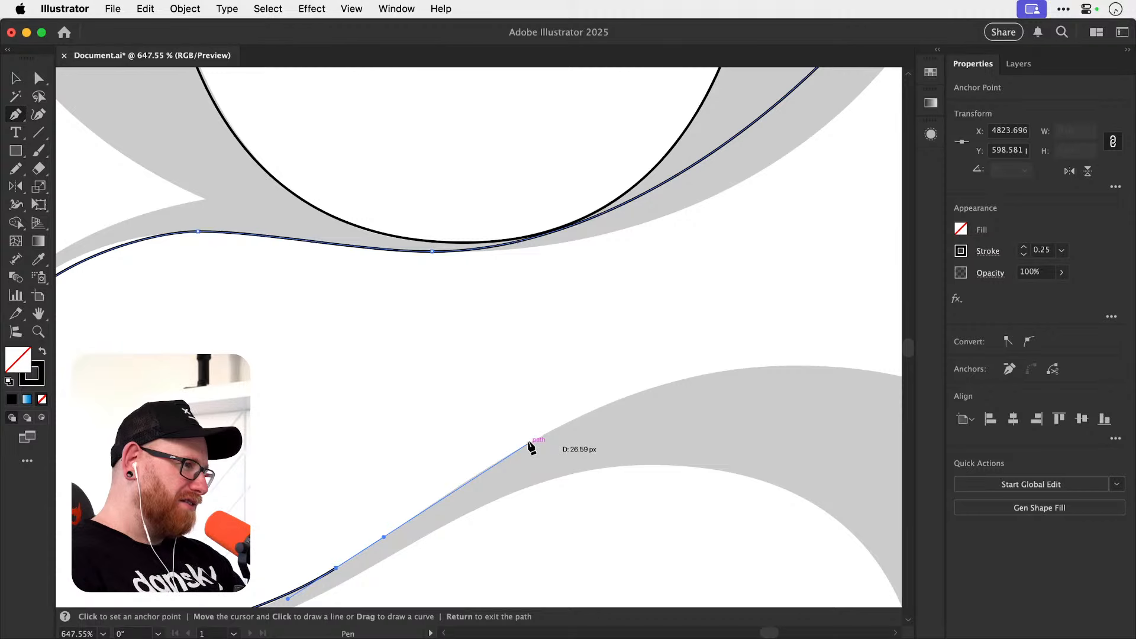
pyautogui.click(454, 488)
# Add smooth anchors at the lower loop's top, with horizontal handles, and right extreme, with vertical handles, and end the path.
pyautogui.hscroll(10, 470, 486)
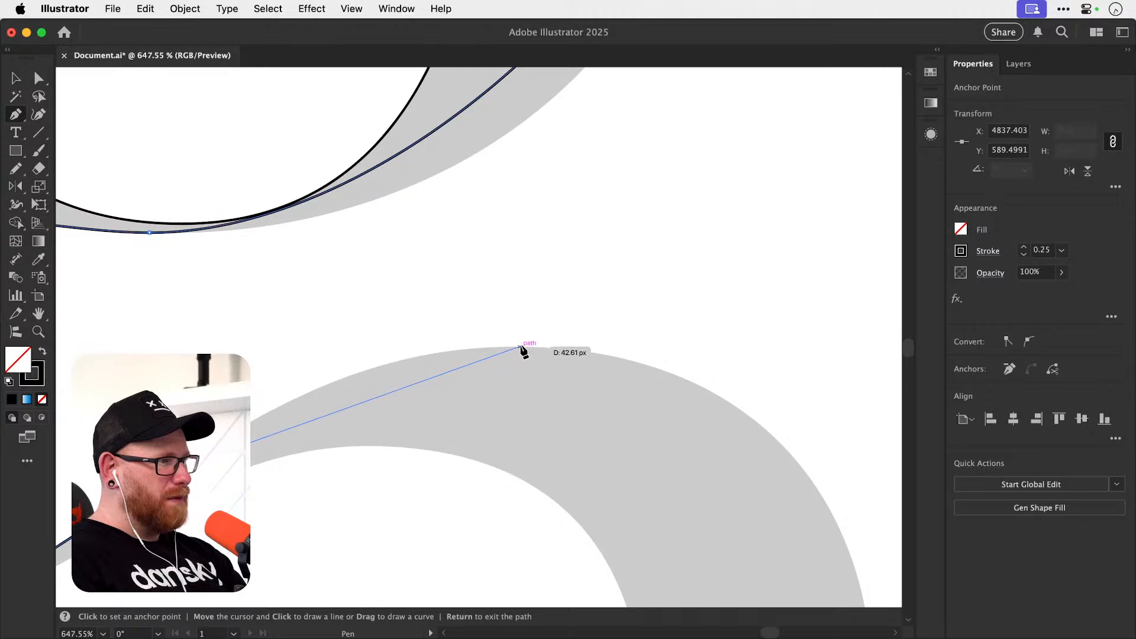
pyautogui.moveTo(521, 346); pyautogui.dragTo(701, 329)
pyautogui.moveTo(692, 385); pyautogui.dragTo(491, 317)
pyautogui.moveTo(571, 388); pyautogui.dragTo(522, 313)
pyautogui.moveTo(608, 456); pyautogui.dragTo(545, 279)
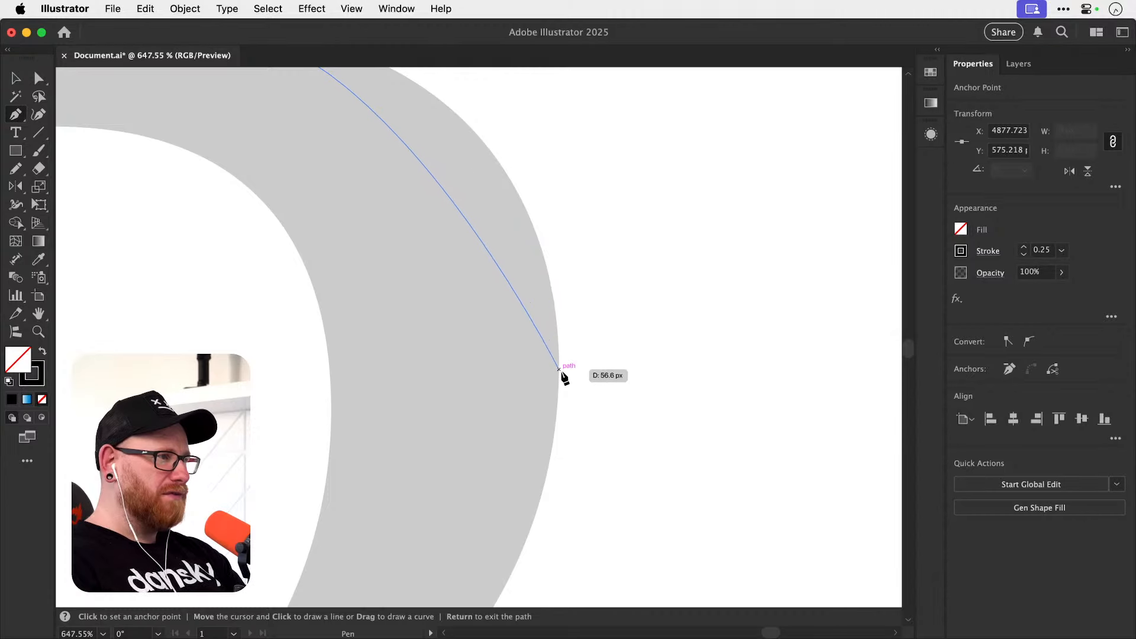
pyautogui.moveTo(558, 367); pyautogui.dragTo(572, 529)
pyautogui.press('Return')
pyautogui.press('super+minus')
pyautogui.press('super+minus')
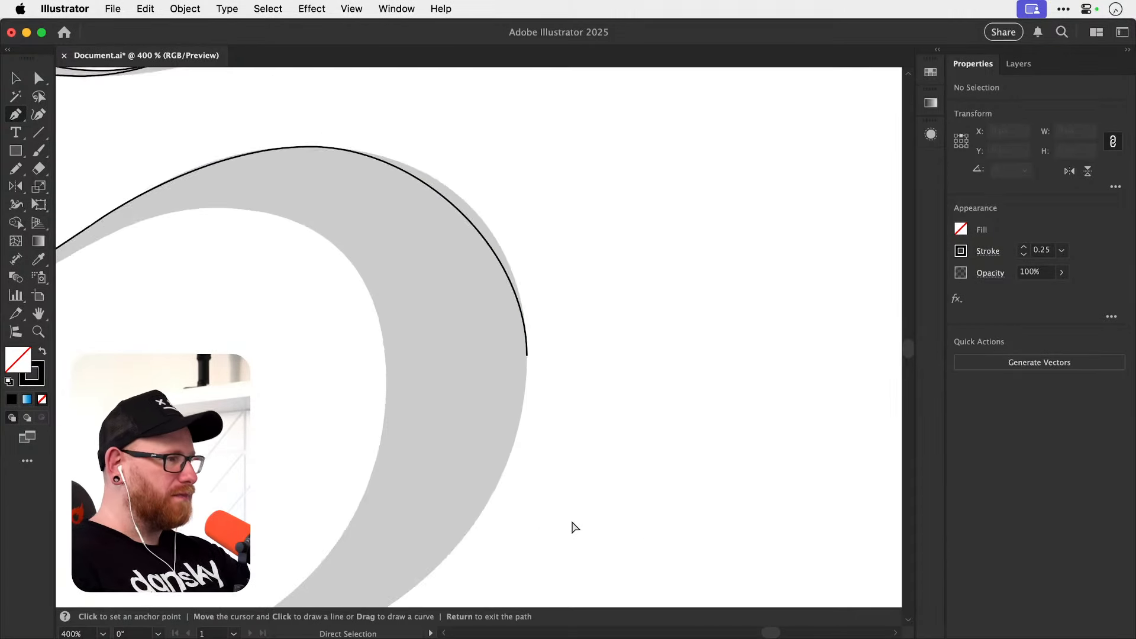
pyautogui.press('super+minus')
pyautogui.press('super+minus')
pyautogui.moveTo(378, 365); pyautogui.dragTo(464, 465)
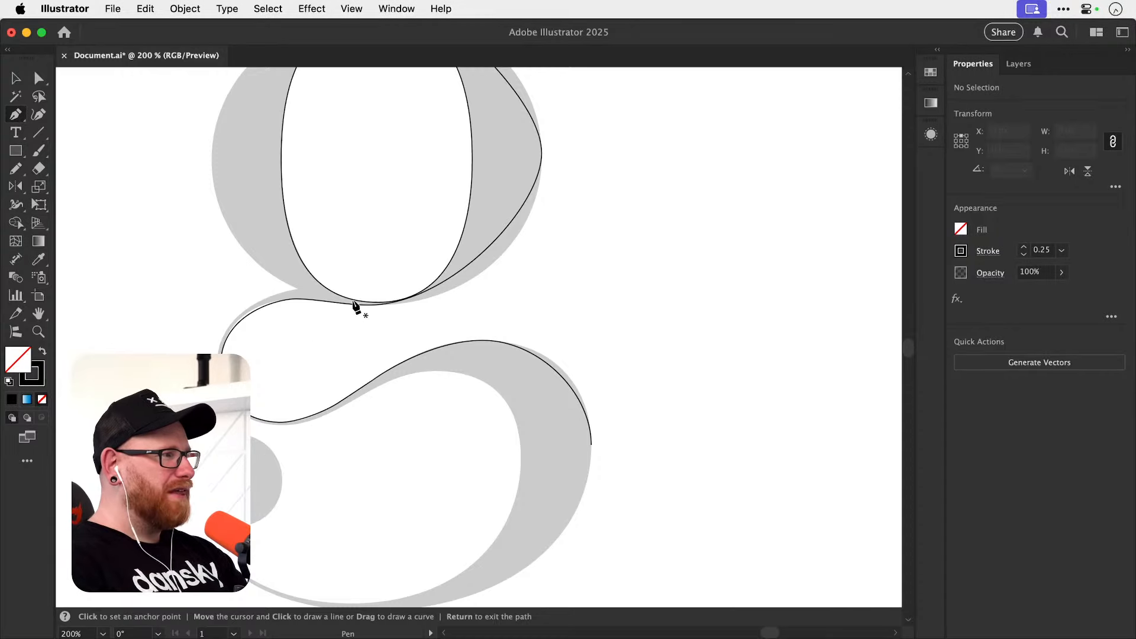
# Lengthen the upper vertical handle of the upper bowl's right extreme anchor until the curve follows the template.
pyautogui.press('z')
pyautogui.moveTo(376, 301); pyautogui.dragTo(494, 310)
pyautogui.moveTo(536, 228); pyautogui.dragTo(507, 473)
pyautogui.press('a')
pyautogui.click(517, 330)
pyautogui.moveTo(514, 360); pyautogui.dragTo(512, 509)
pyautogui.press('z')
pyautogui.moveTo(514, 308); pyautogui.dragTo(574, 322)
pyautogui.press('a')
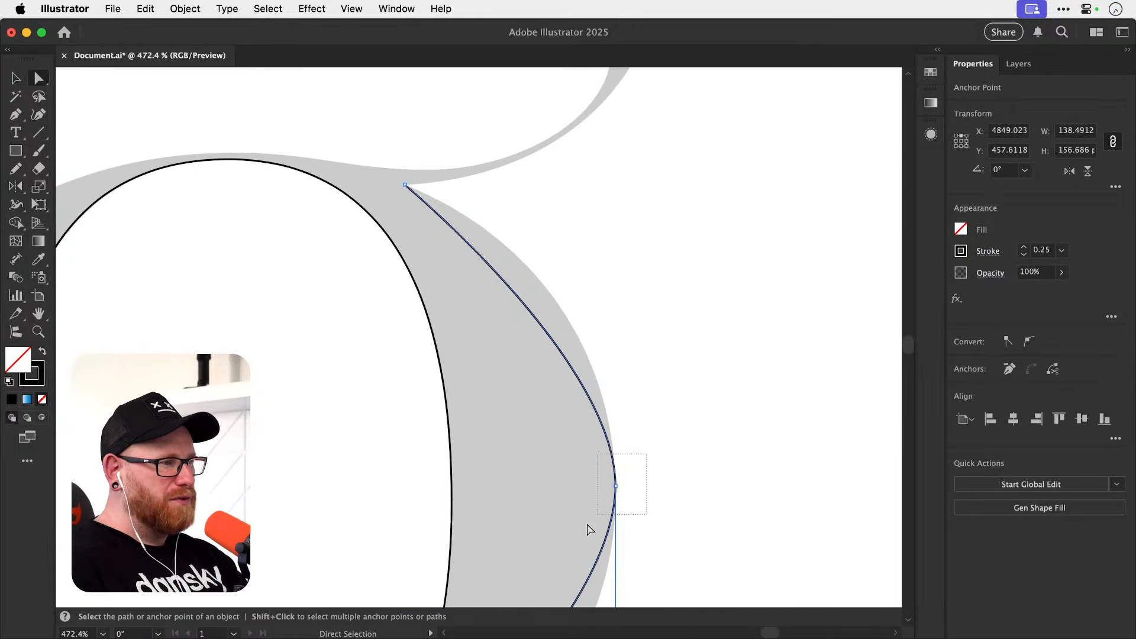
pyautogui.moveTo(588, 528); pyautogui.dragTo(588, 527)
pyautogui.moveTo(616, 356); pyautogui.dragTo(616, 262)
pyautogui.click(636, 481)
# Lengthen the right extreme's lower handle and the bottom anchor's right handle to fit the upper bowl's lower-right curve.
pyautogui.moveTo(593, 572); pyautogui.dragTo(601, 334)
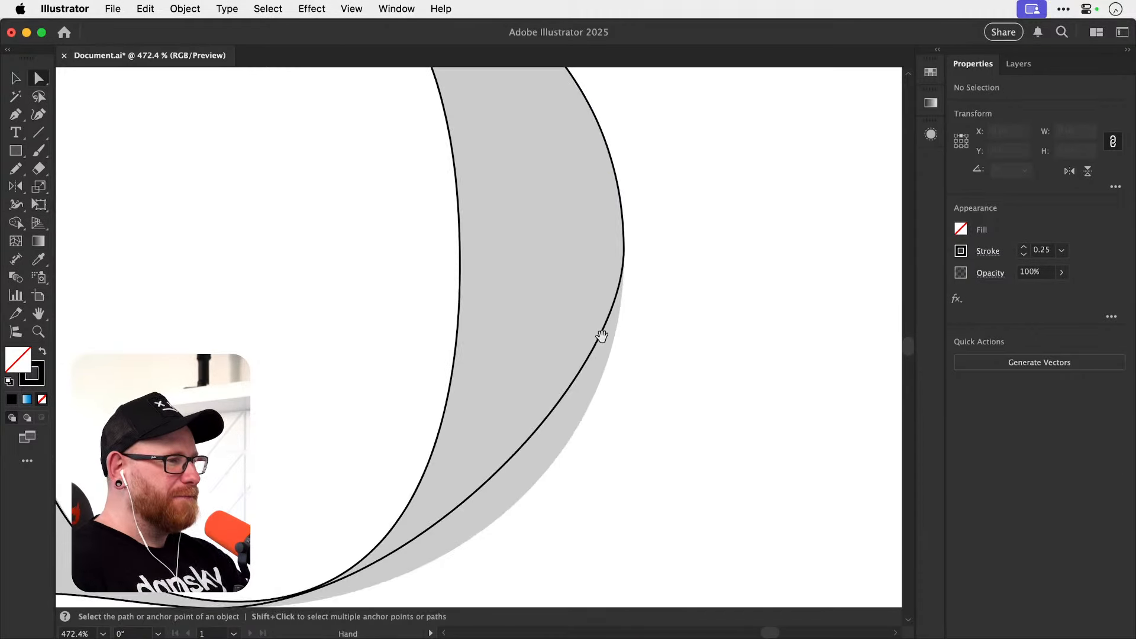
pyautogui.click(601, 333)
pyautogui.moveTo(566, 439); pyautogui.dragTo(590, 358)
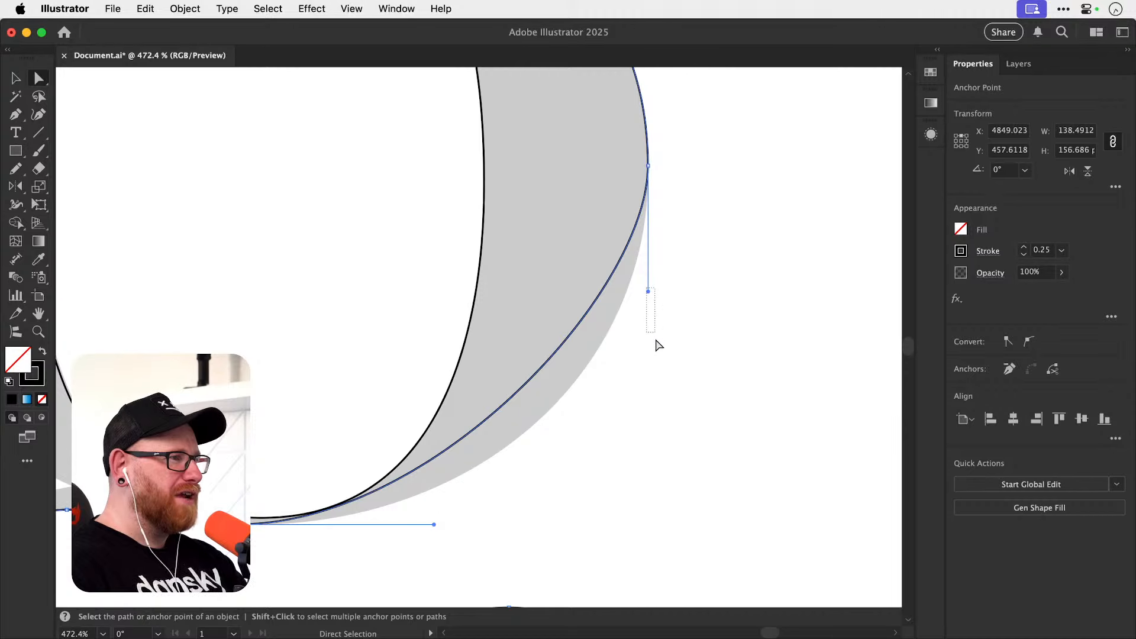
pyautogui.moveTo(656, 340); pyautogui.dragTo(657, 350)
pyautogui.press('super+z')
pyautogui.moveTo(663, 254); pyautogui.dragTo(632, 330)
pyautogui.click(593, 306)
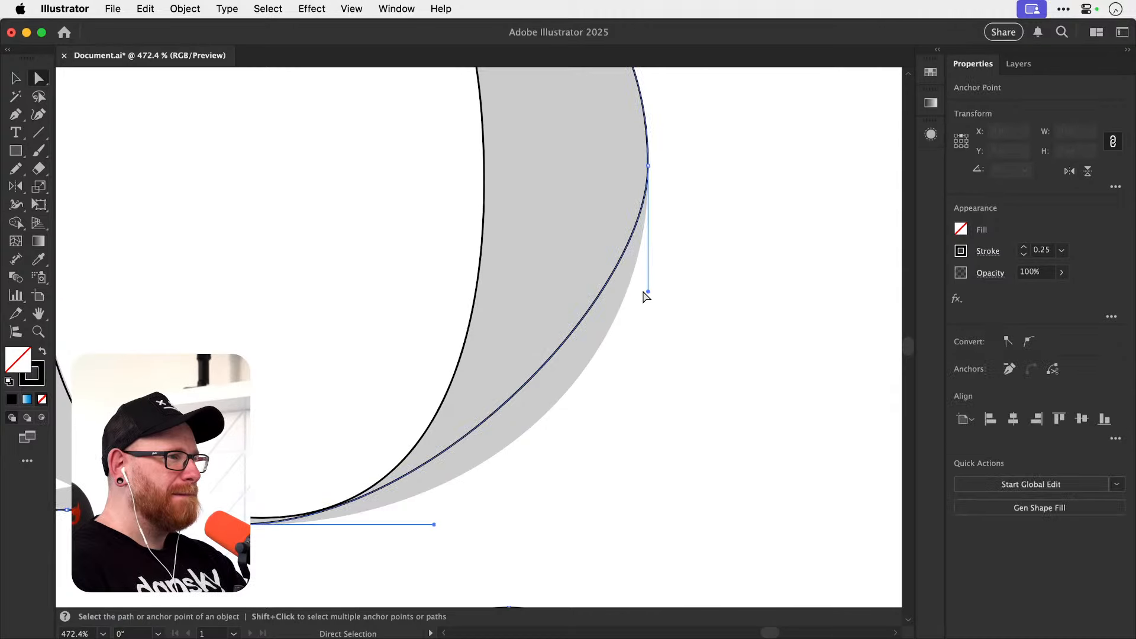
pyautogui.moveTo(647, 291); pyautogui.dragTo(648, 359)
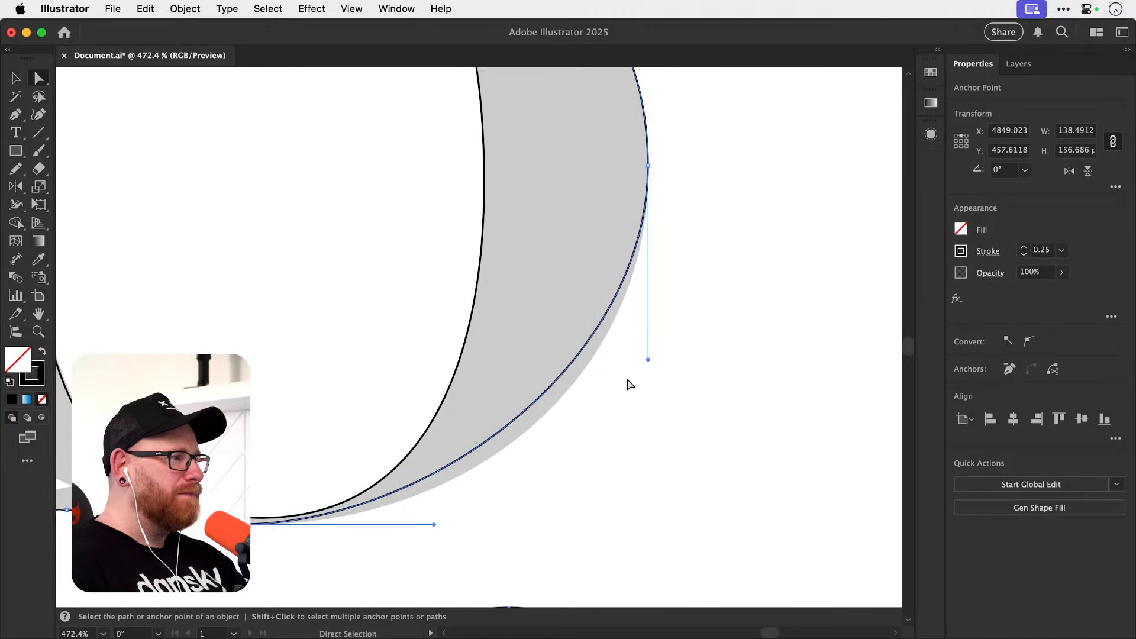
pyautogui.moveTo(434, 524); pyautogui.dragTo(500, 523)
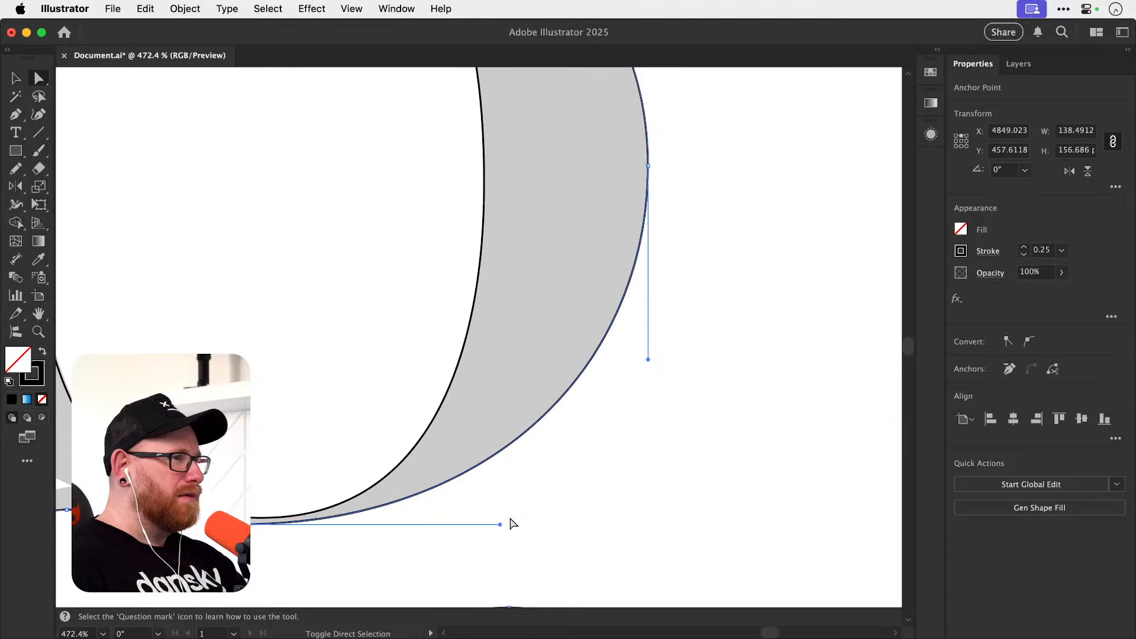
# Lengthen the left horizontal handle of the anchor where the link begins, fitting the link's upper-left inner curve.
pyautogui.moveTo(595, 444); pyautogui.dragTo(799, 338)
pyautogui.moveTo(452, 437); pyautogui.dragTo(531, 430)
pyautogui.press('super+space')
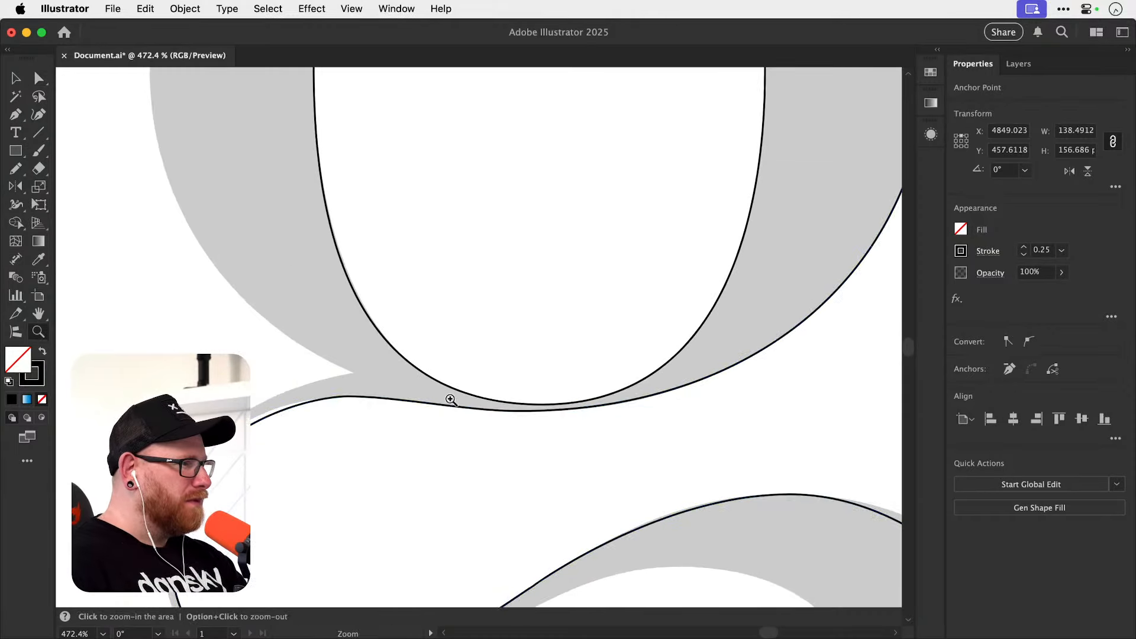
pyautogui.moveTo(450, 400); pyautogui.dragTo(719, 429)
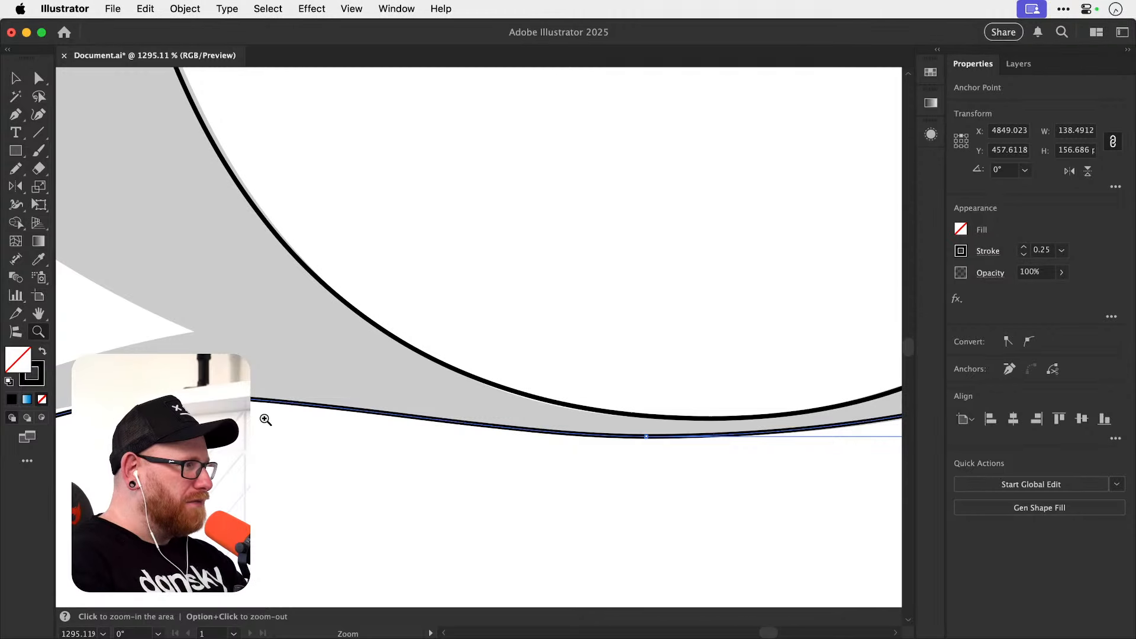
pyautogui.moveTo(211, 471); pyautogui.dragTo(484, 332)
pyautogui.click(452, 259)
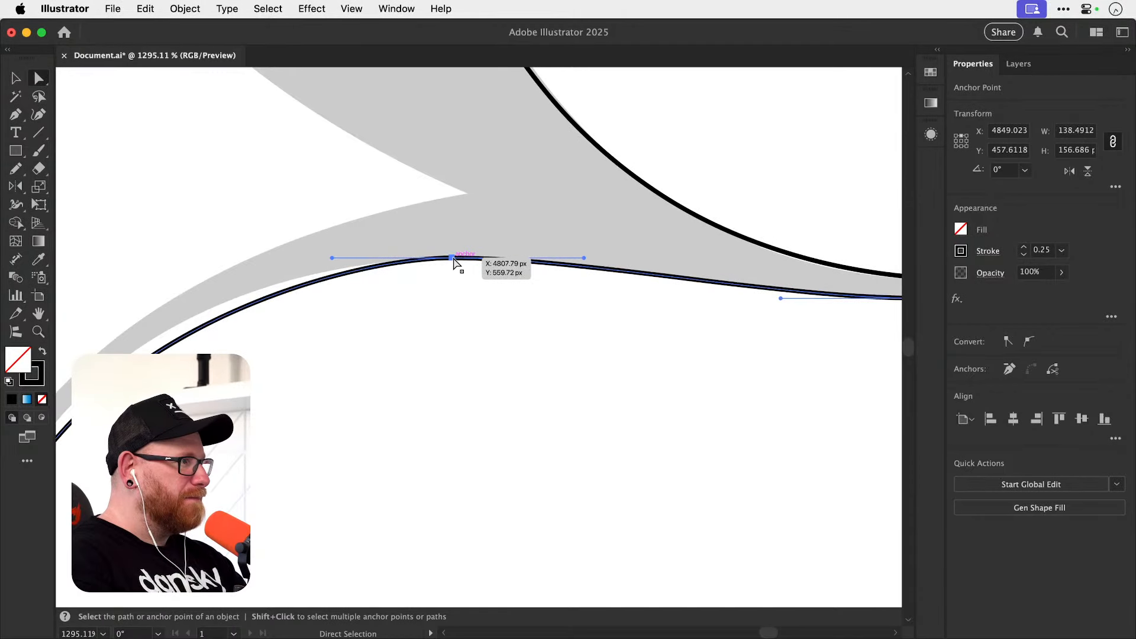
pyautogui.press('super+minus')
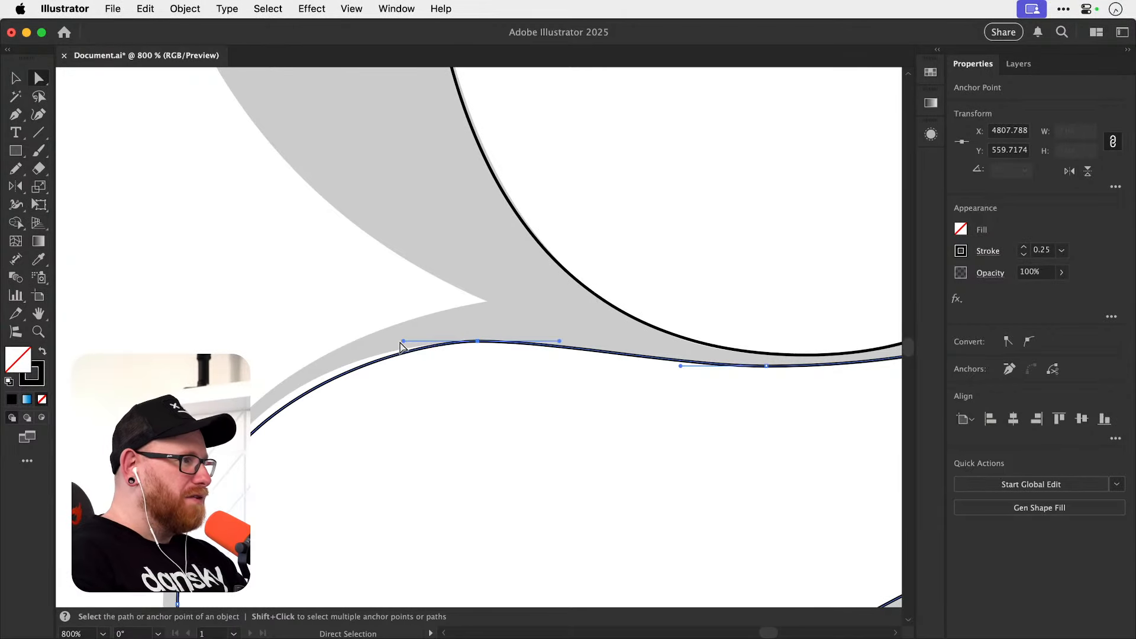
pyautogui.moveTo(397, 345); pyautogui.dragTo(366, 342)
# Shorten the left handle of the link's lowest anchor and fine-tune the lower handle of its left extreme.
pyautogui.moveTo(361, 461); pyautogui.dragTo(347, 346)
pyautogui.click(406, 544)
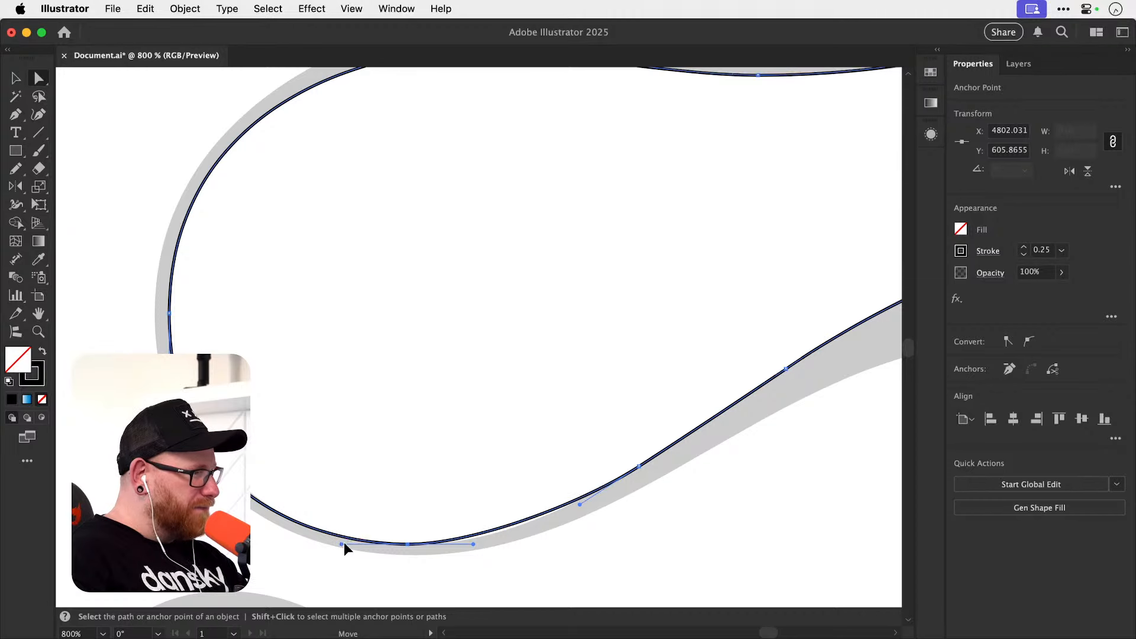
pyautogui.moveTo(344, 544); pyautogui.dragTo(355, 543)
pyautogui.moveTo(169, 514)
pyautogui.mouseDown()
pyautogui.moveTo(169, 498)
pyautogui.moveTo(169, 513)
pyautogui.mouseUp()
pyautogui.click(325, 525)
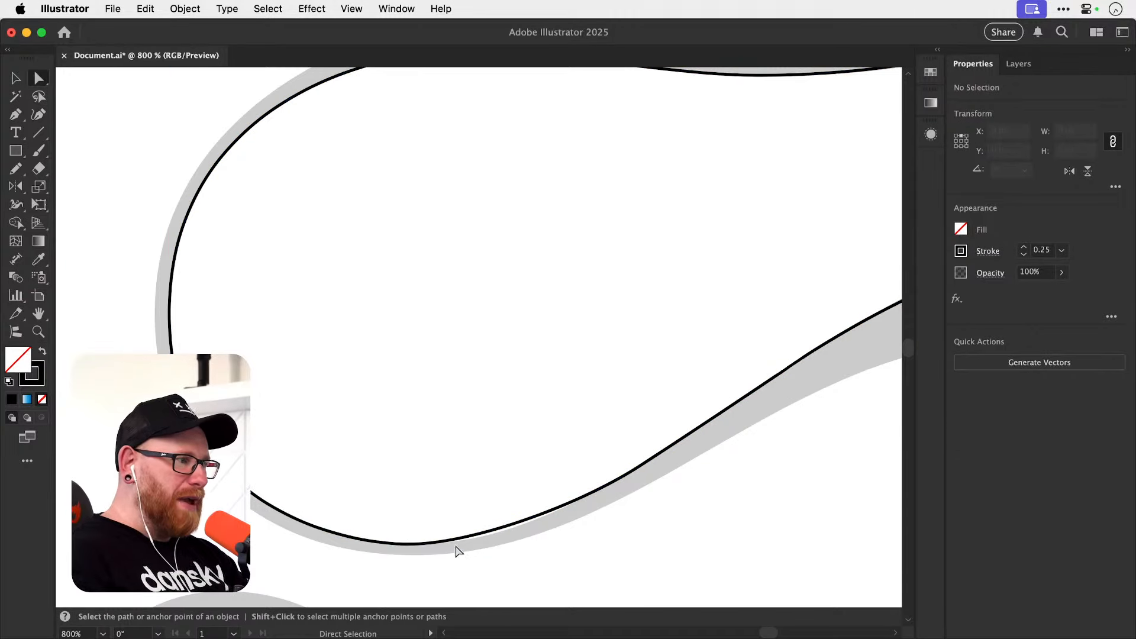
# Lengthen the right horizontal handle of the link's lowest anchor so the rising curve meets the template edge.
pyautogui.moveTo(477, 466); pyautogui.dragTo(398, 466)
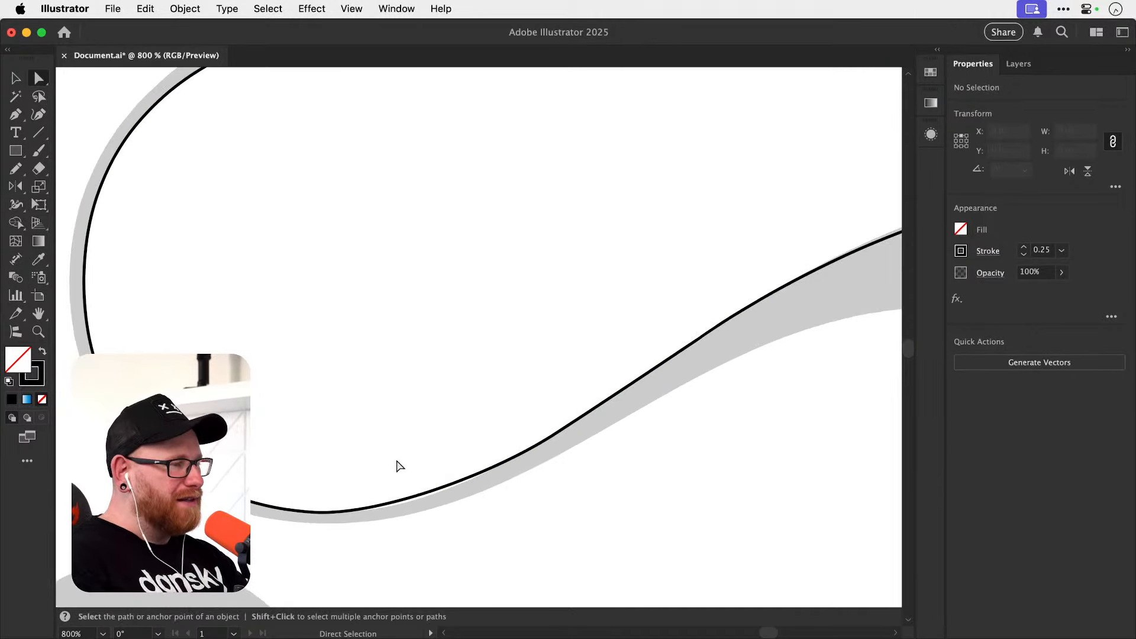
pyautogui.click(426, 494)
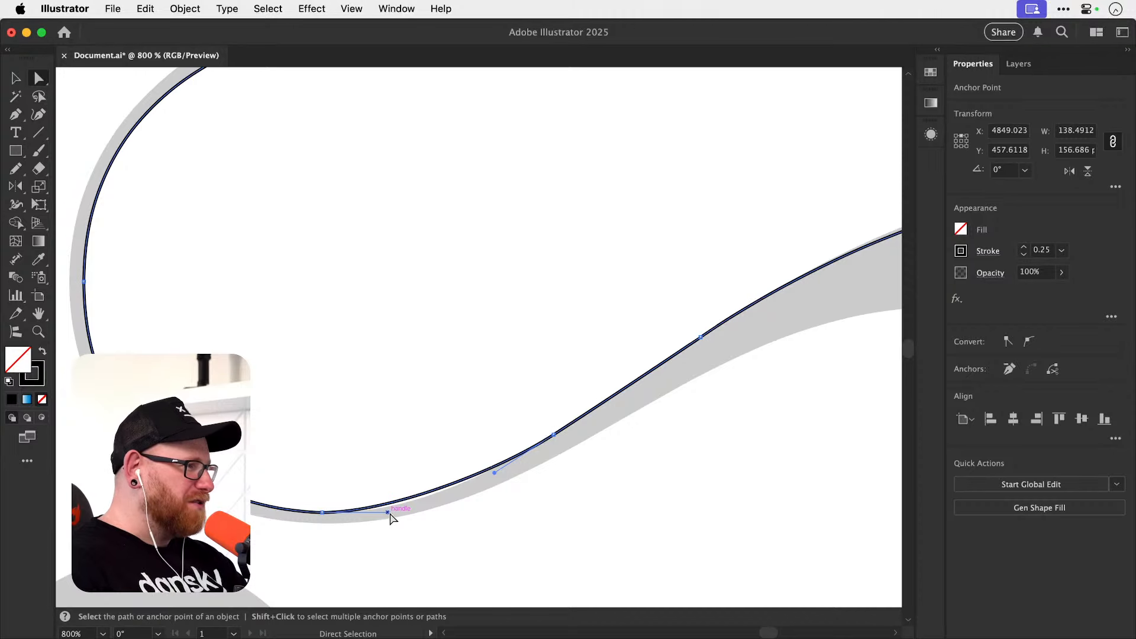
pyautogui.moveTo(389, 514); pyautogui.dragTo(413, 513)
pyautogui.scroll(5, 418, 512)
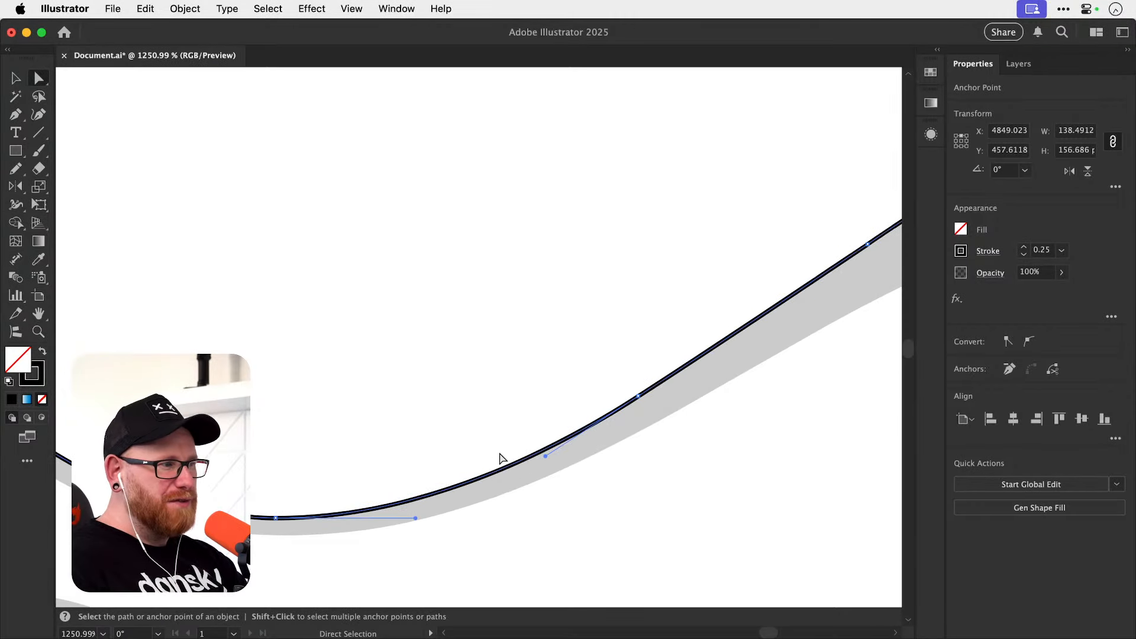
pyautogui.click(532, 525)
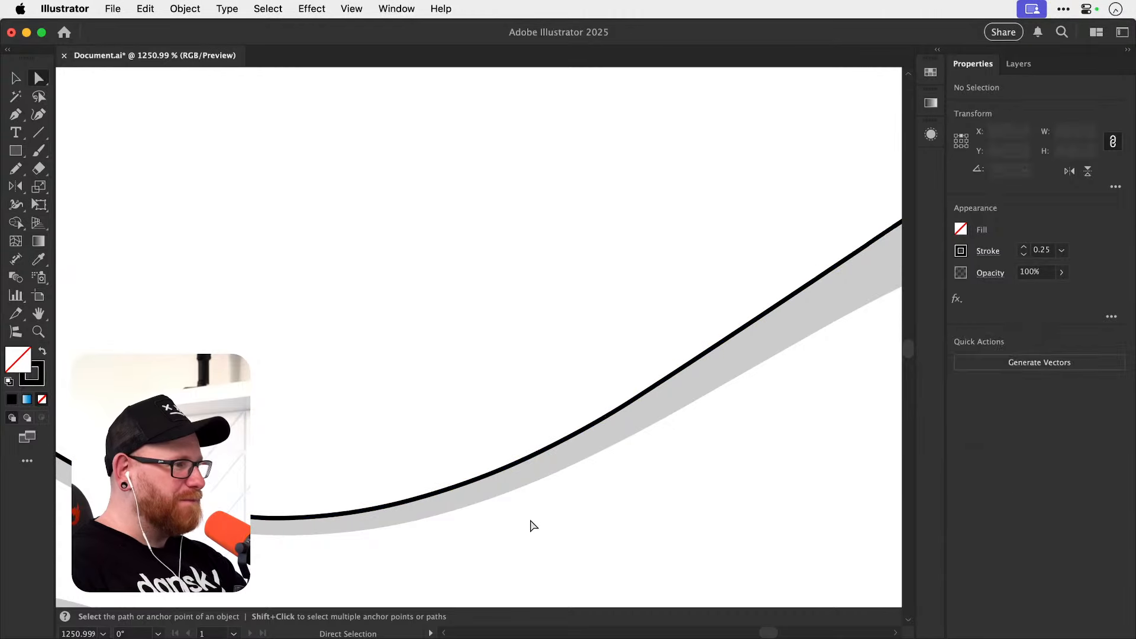
# Lengthen the lower loop's top anchor handle horizontally and its right extreme's upper handle vertically to fit the upper-right curve.
pyautogui.press('super+minus')
pyautogui.press('super+minus')
pyautogui.press('super+minus')
pyautogui.press('super+minus')
pyautogui.press('super+minus')
pyautogui.press('super+minus')
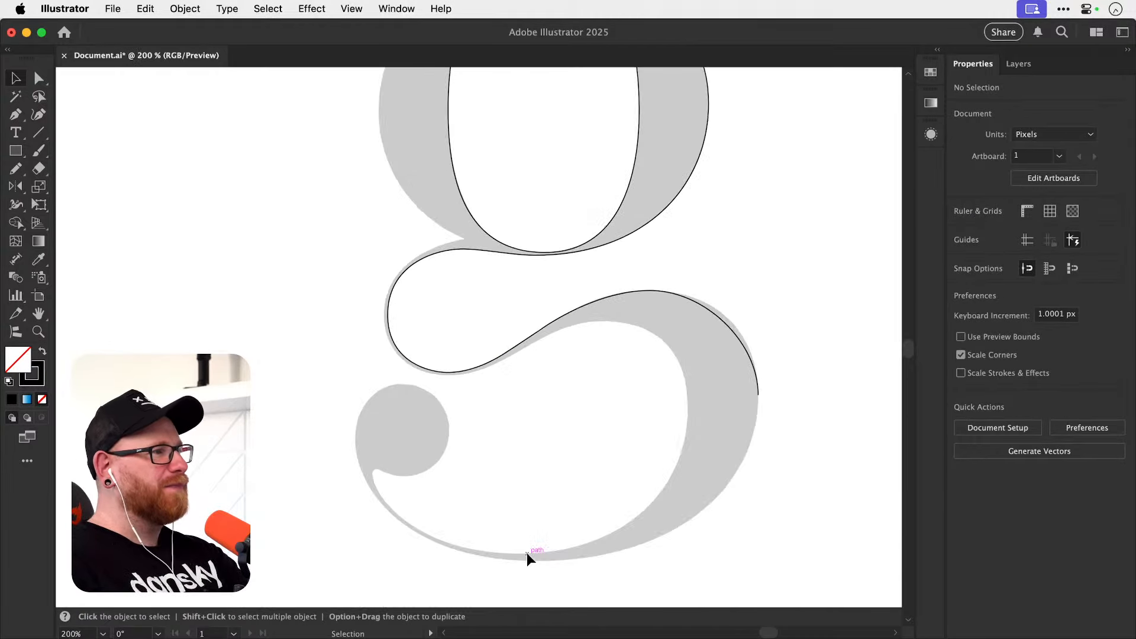
pyautogui.moveTo(631, 376); pyautogui.dragTo(709, 373)
pyautogui.moveTo(616, 304); pyautogui.dragTo(560, 374)
pyautogui.moveTo(555, 277)
pyautogui.mouseDown()
pyautogui.moveTo(579, 276)
pyautogui.moveTo(581, 253)
pyautogui.moveTo(577, 291)
pyautogui.moveTo(556, 282)
pyautogui.moveTo(556, 255)
pyautogui.moveTo(553, 325)
pyautogui.moveTo(560, 261)
pyautogui.mouseUp()
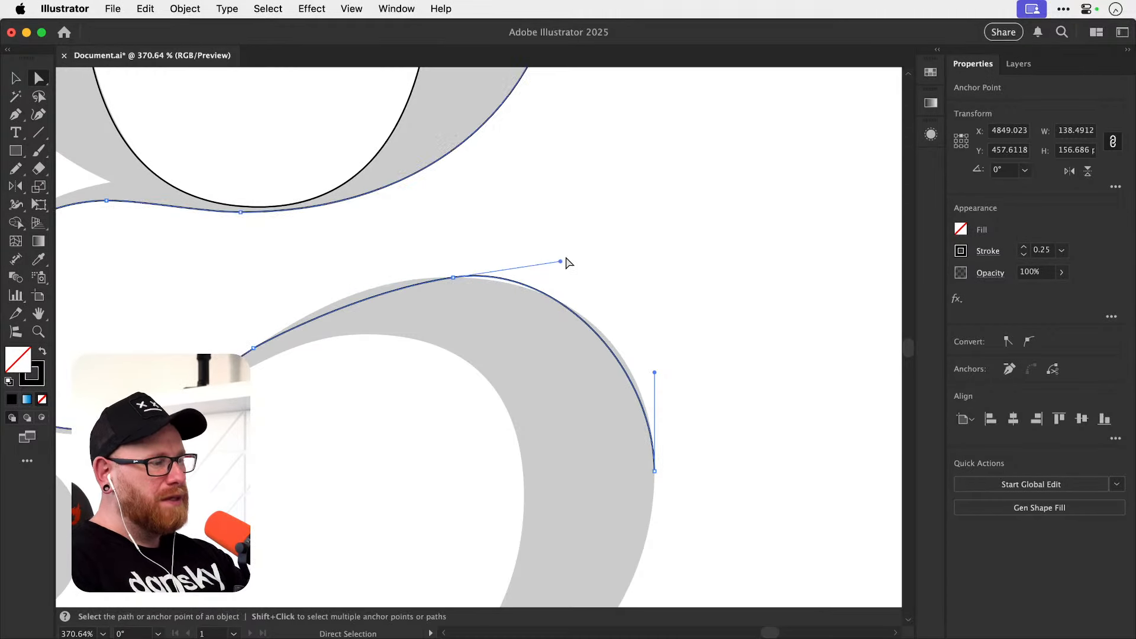
pyautogui.press('super+z')
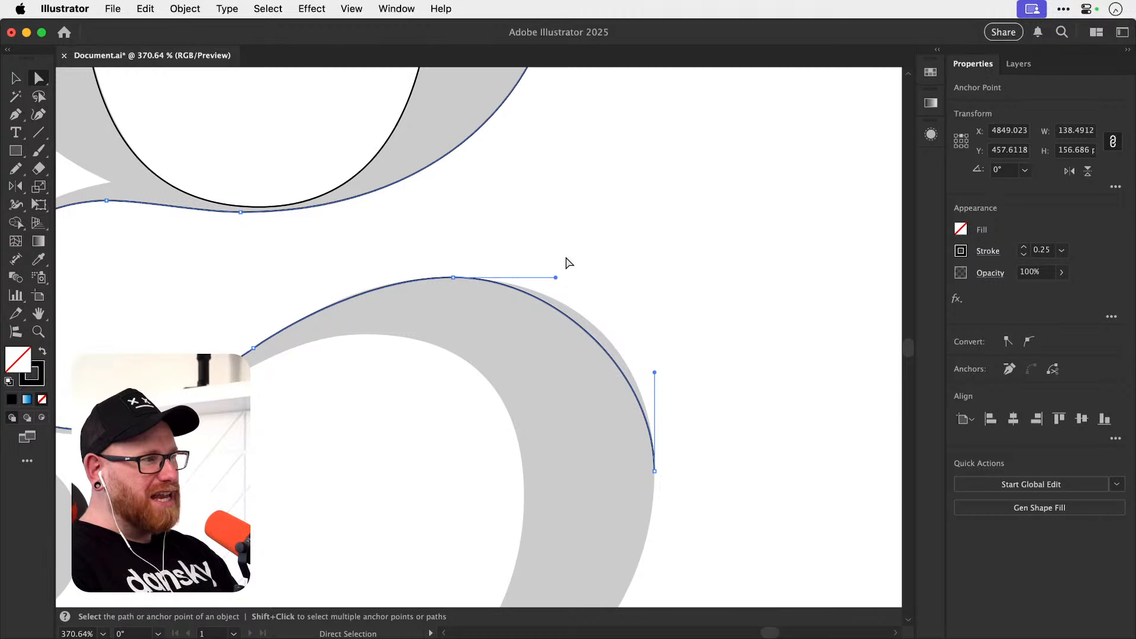
pyautogui.moveTo(556, 277); pyautogui.dragTo(573, 277)
pyautogui.moveTo(655, 372); pyautogui.dragTo(655, 356)
pyautogui.click(691, 319)
# Save the document.
pyautogui.press('super+minus')
pyautogui.press('super+minus')
pyautogui.press('super+minus')
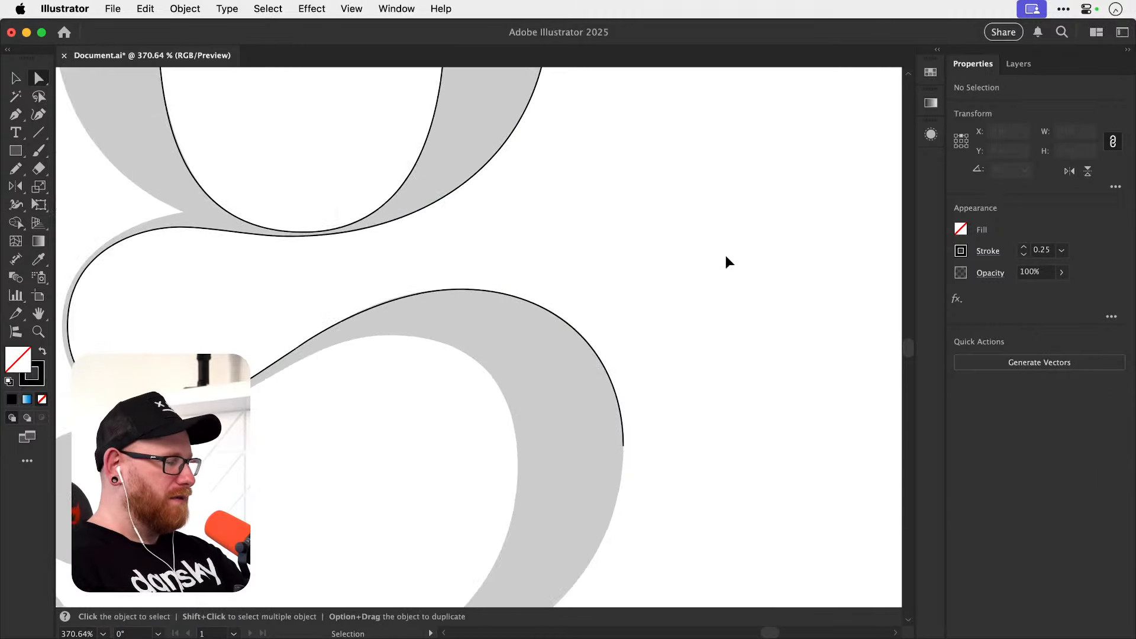
pyautogui.moveTo(570, 337); pyautogui.dragTo(575, 279)
pyautogui.press('super+s')
# Activate the Pen tool to continue the outline down the lower loop's right side.
pyautogui.press('z')
pyautogui.moveTo(525, 382); pyautogui.dragTo(634, 332)
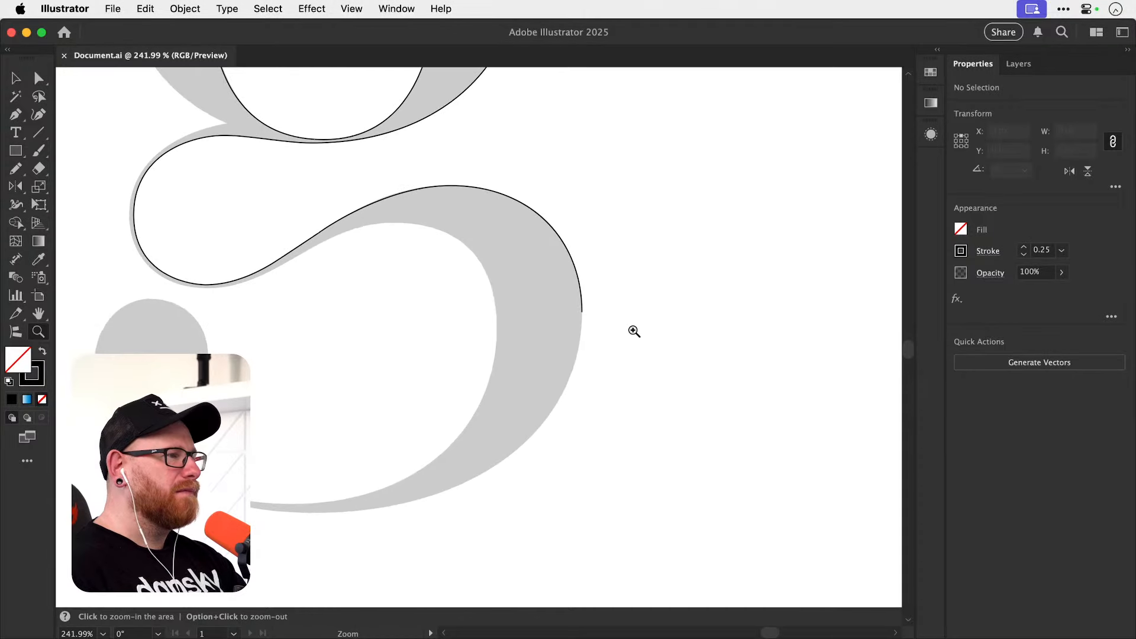
pyautogui.click(622, 300)
pyautogui.press('a')
pyautogui.moveTo(546, 420); pyautogui.dragTo(720, 320)
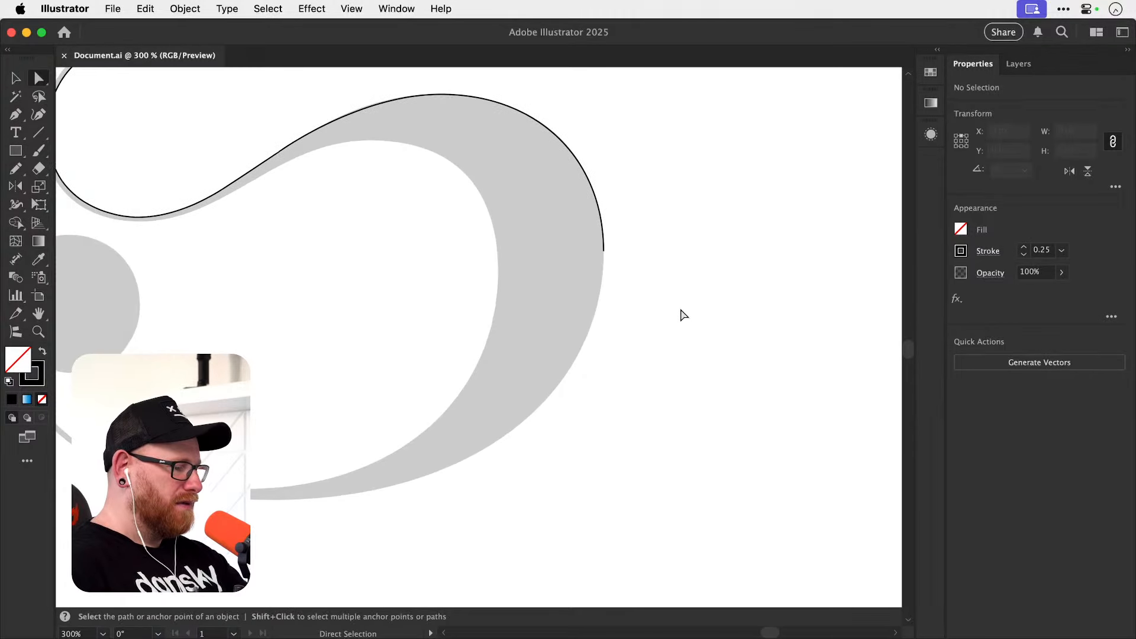
pyautogui.press('p')
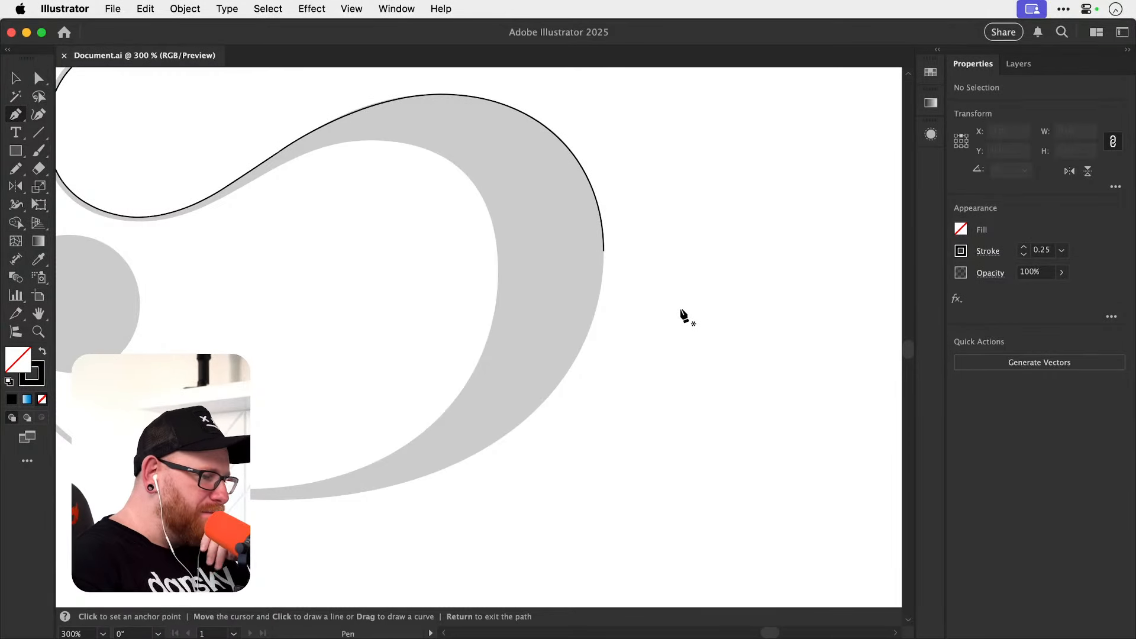
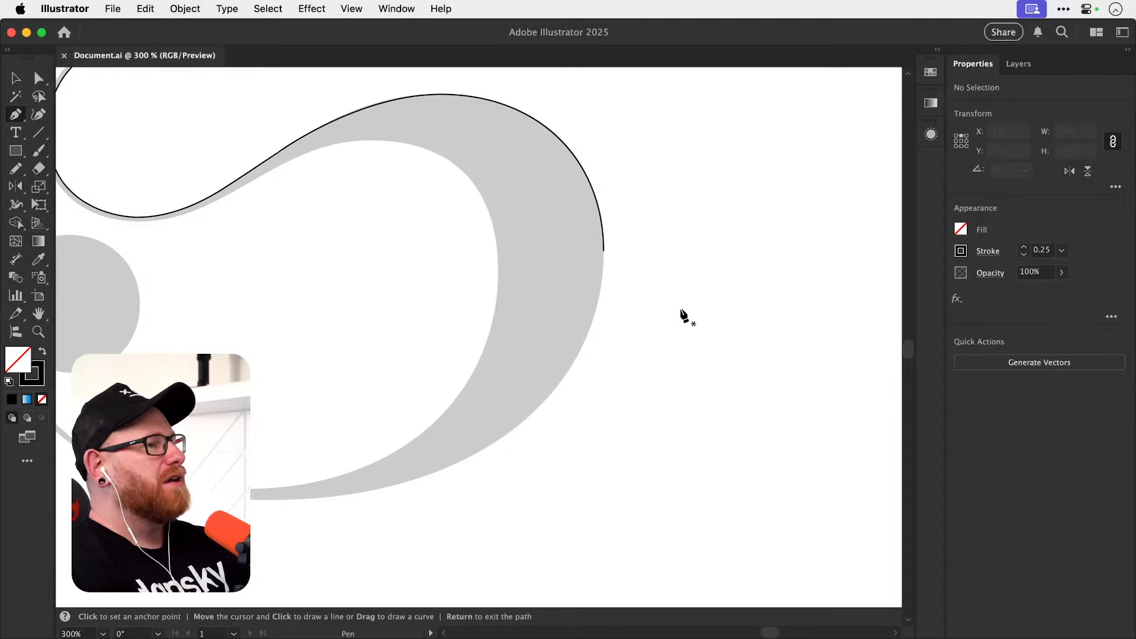
# Draw a loose multi-point curved practice path in the empty space beside the g with the Pen tool and delete it.
pyautogui.press('super+minus')
pyautogui.press('super+minus')
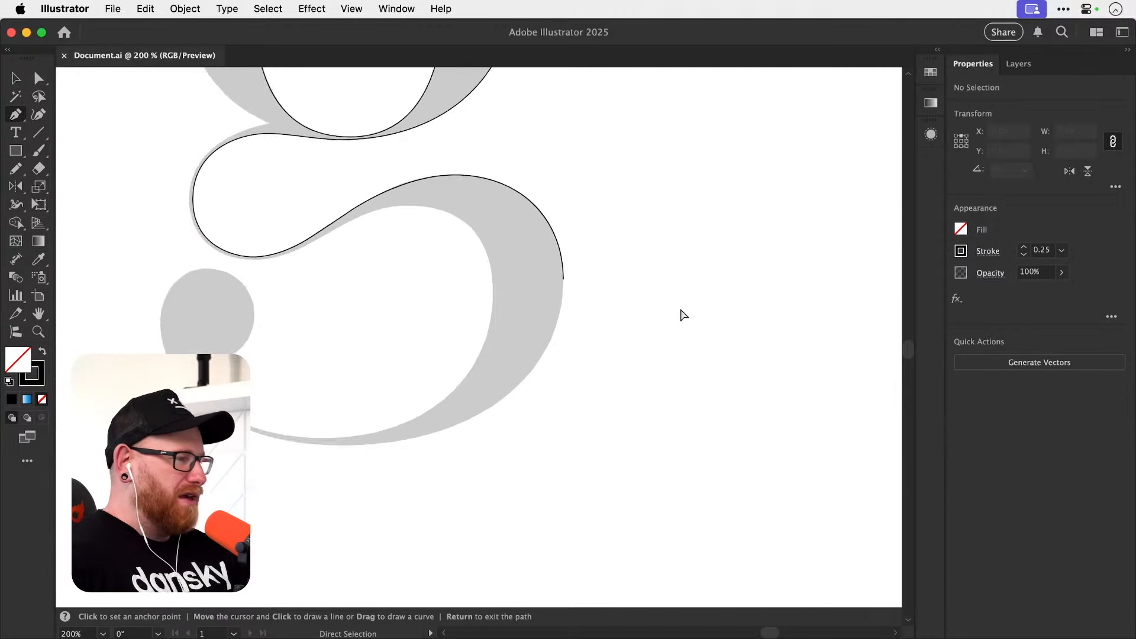
pyautogui.moveTo(695, 302); pyautogui.dragTo(750, 353)
pyautogui.moveTo(717, 404); pyautogui.dragTo(700, 427)
pyautogui.moveTo(667, 448); pyautogui.dragTo(621, 461)
pyautogui.moveTo(633, 458); pyautogui.dragTo(587, 429)
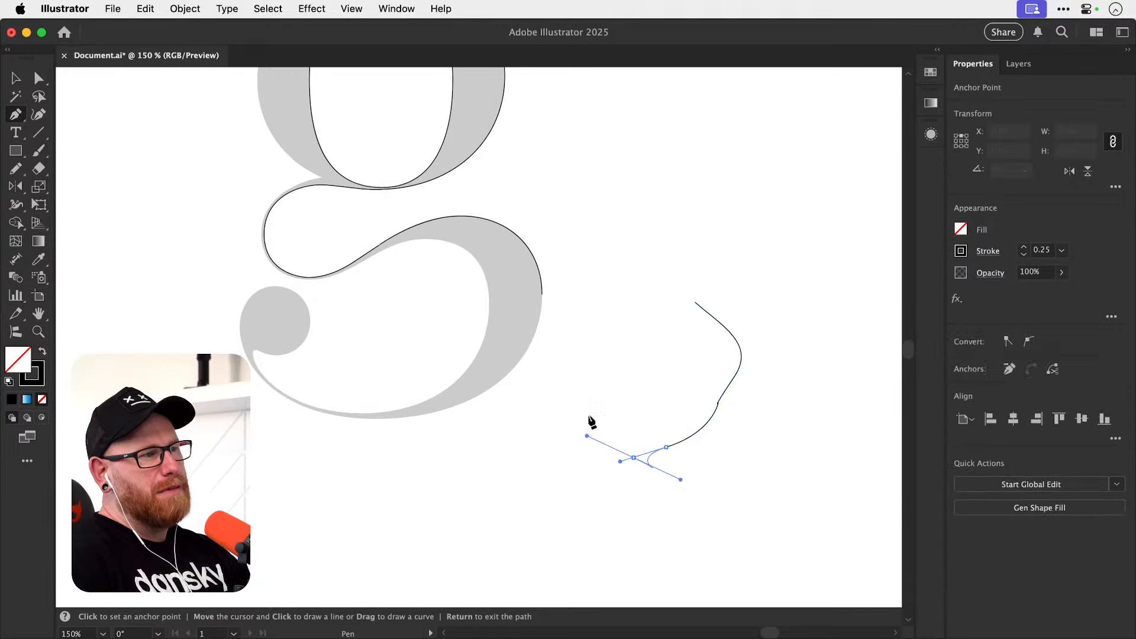
pyautogui.moveTo(609, 375); pyautogui.dragTo(621, 349)
pyautogui.moveTo(650, 307); pyautogui.dragTo(666, 284)
pyautogui.moveTo(692, 247); pyautogui.dragTo(723, 213)
pyautogui.press('v')
pyautogui.moveTo(693, 396); pyautogui.dragTo(798, 553)
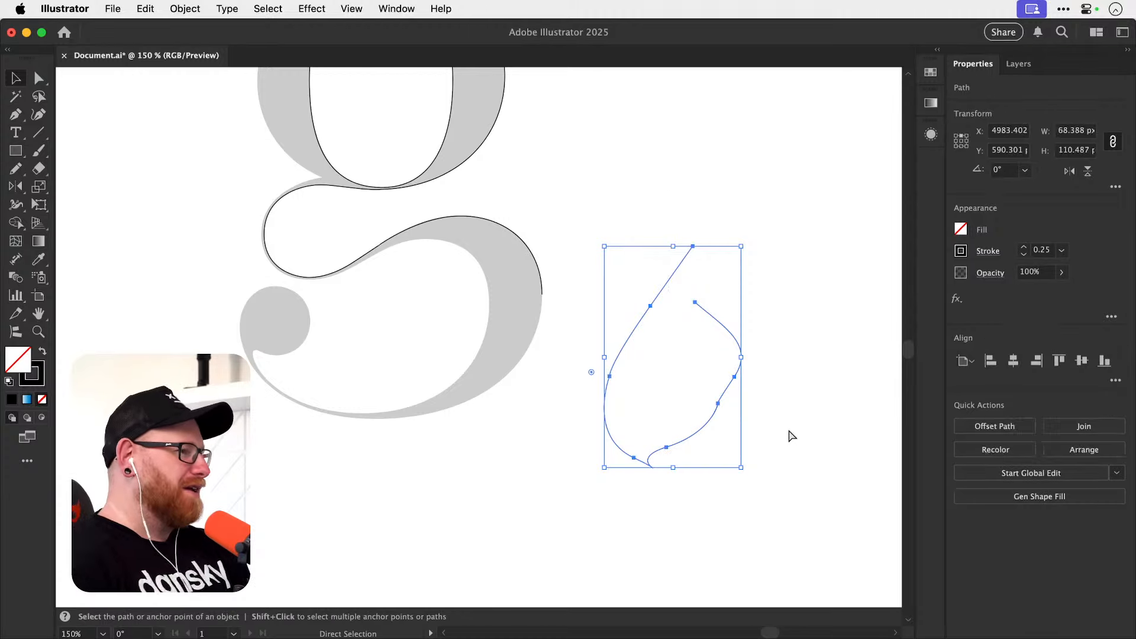
pyautogui.press('super+x')
# Resume the open outline path at the outermost point of the g's lower bowl and extend a vertical handle downward.
pyautogui.press('z')
pyautogui.moveTo(466, 336)
pyautogui.mouseDown()
pyautogui.moveTo(586, 336)
pyautogui.moveTo(645, 364)
pyautogui.mouseUp()
pyautogui.press('space')
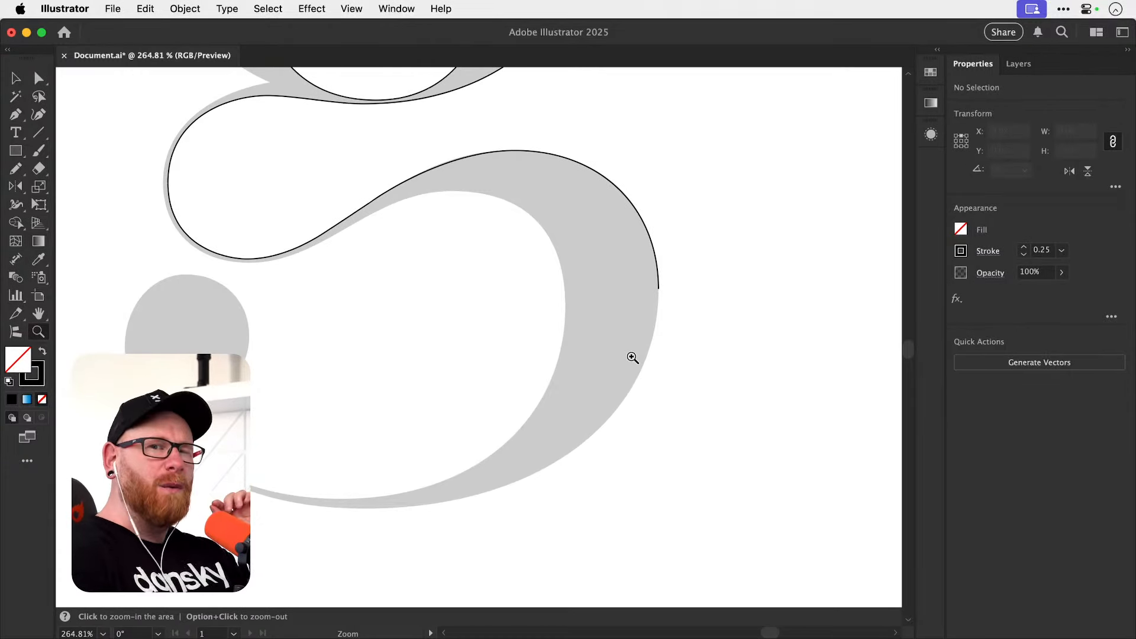
pyautogui.press('p')
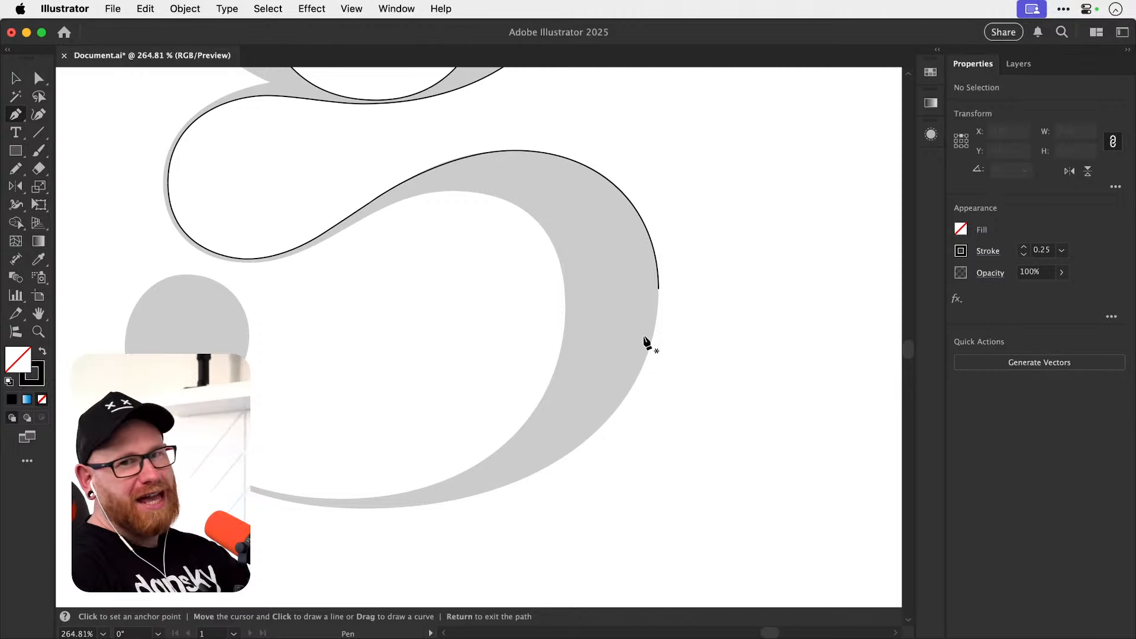
pyautogui.click(659, 289)
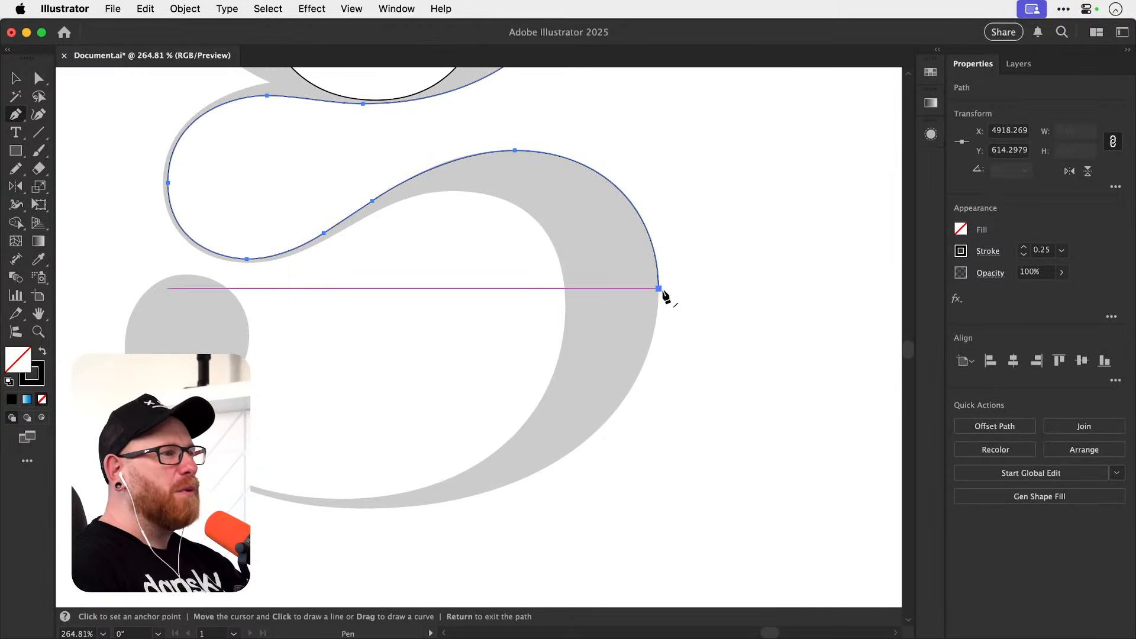
pyautogui.click(659, 290)
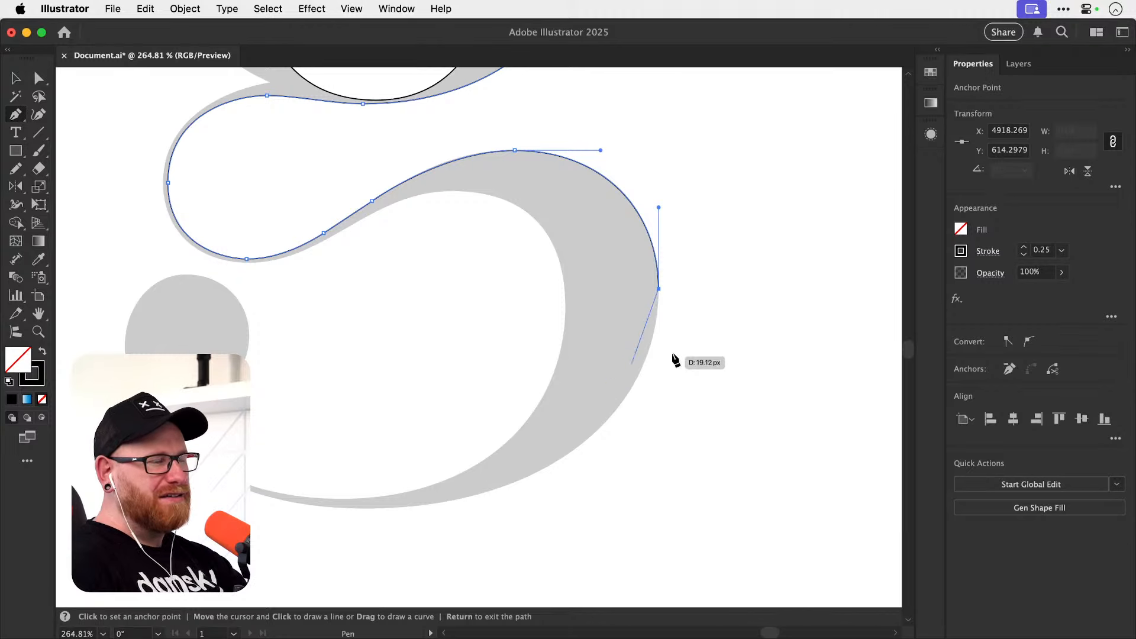
pyautogui.keyDown('shift'); pyautogui.click(659, 323); pyautogui.keyUp('shift')
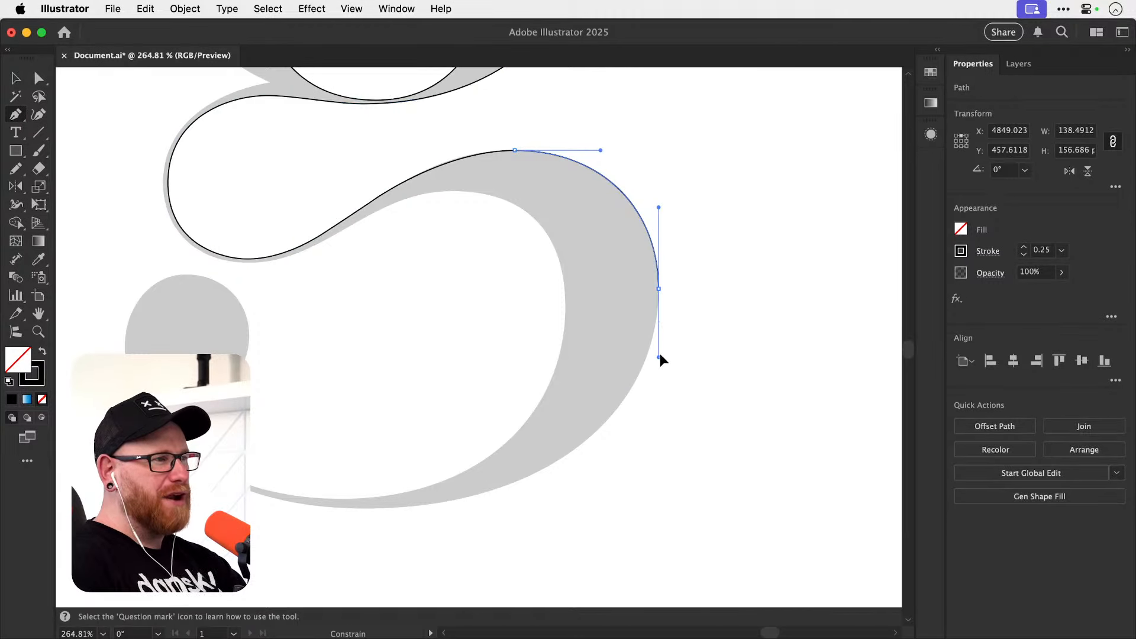
pyautogui.moveTo(661, 356); pyautogui.dragTo(658, 367)
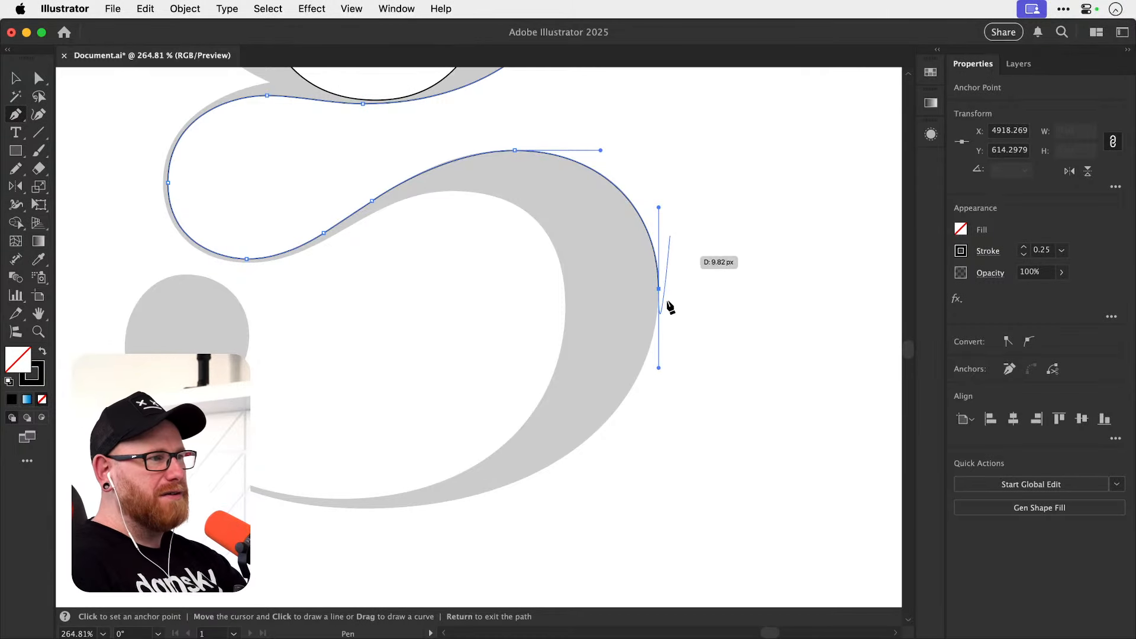
# Readjust the vertical handle and continue the path with smooth anchors at the bowl's lowest point and the ball terminal's outer edge.
pyautogui.moveTo(457, 472); pyautogui.dragTo(522, 438)
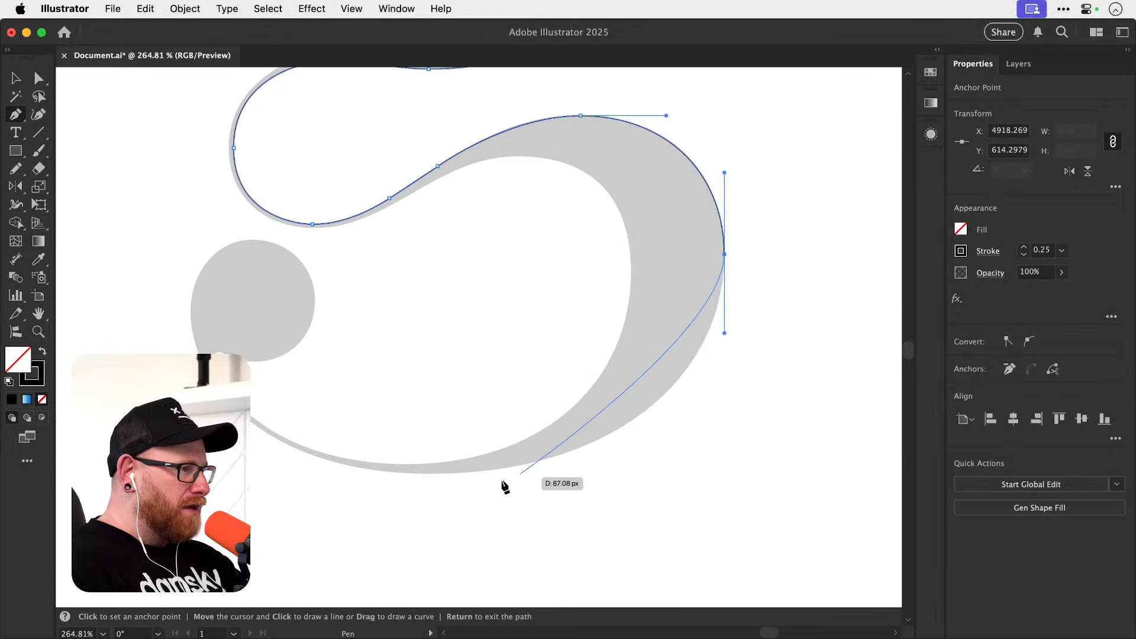
pyautogui.press('super+space')
pyautogui.moveTo(433, 494); pyautogui.dragTo(500, 495)
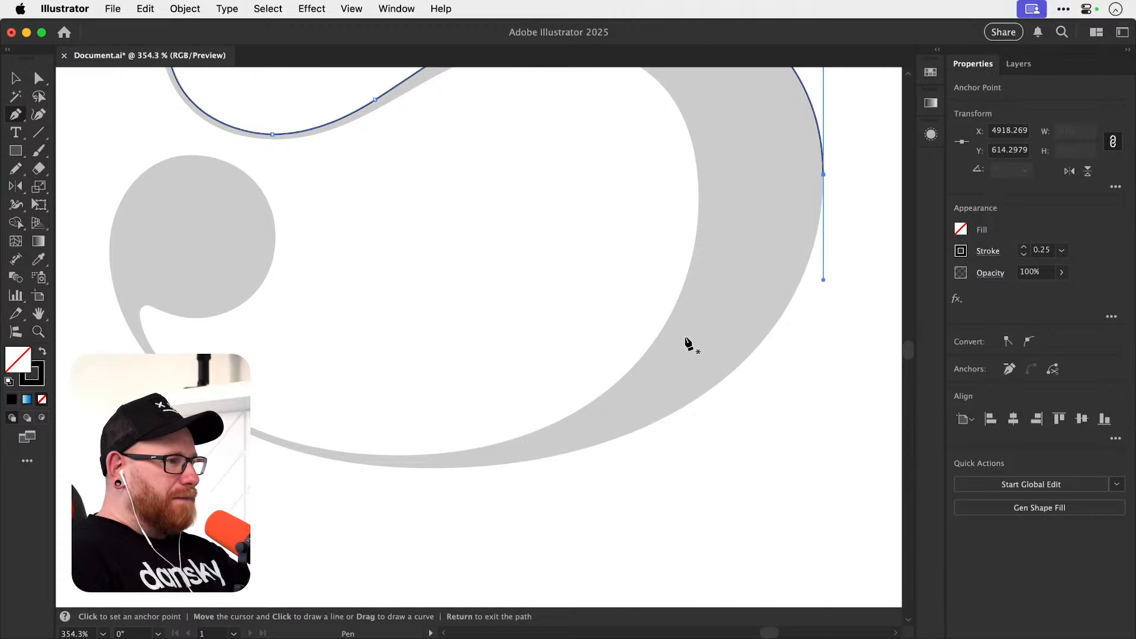
pyautogui.click(823, 175)
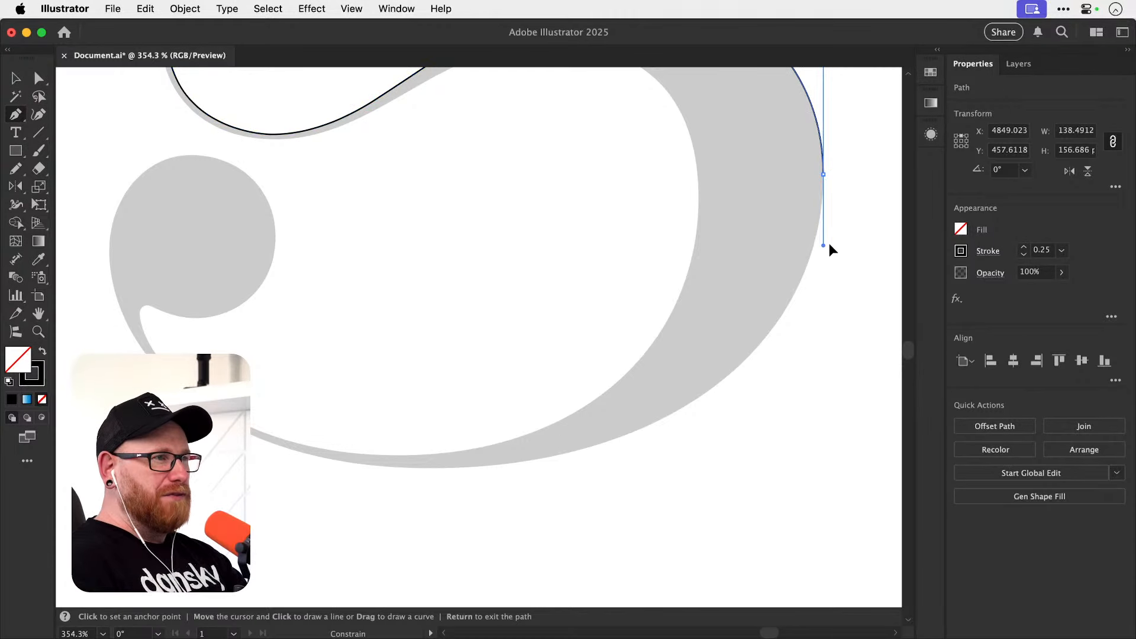
pyautogui.moveTo(822, 279); pyautogui.dragTo(823, 277)
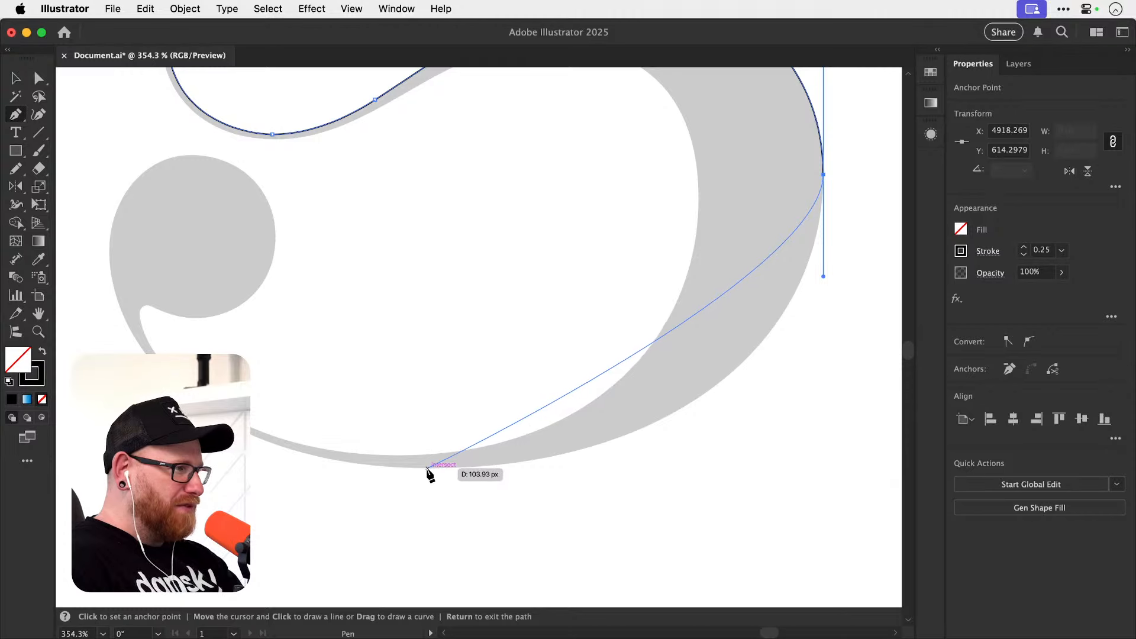
pyautogui.moveTo(431, 467); pyautogui.dragTo(511, 533)
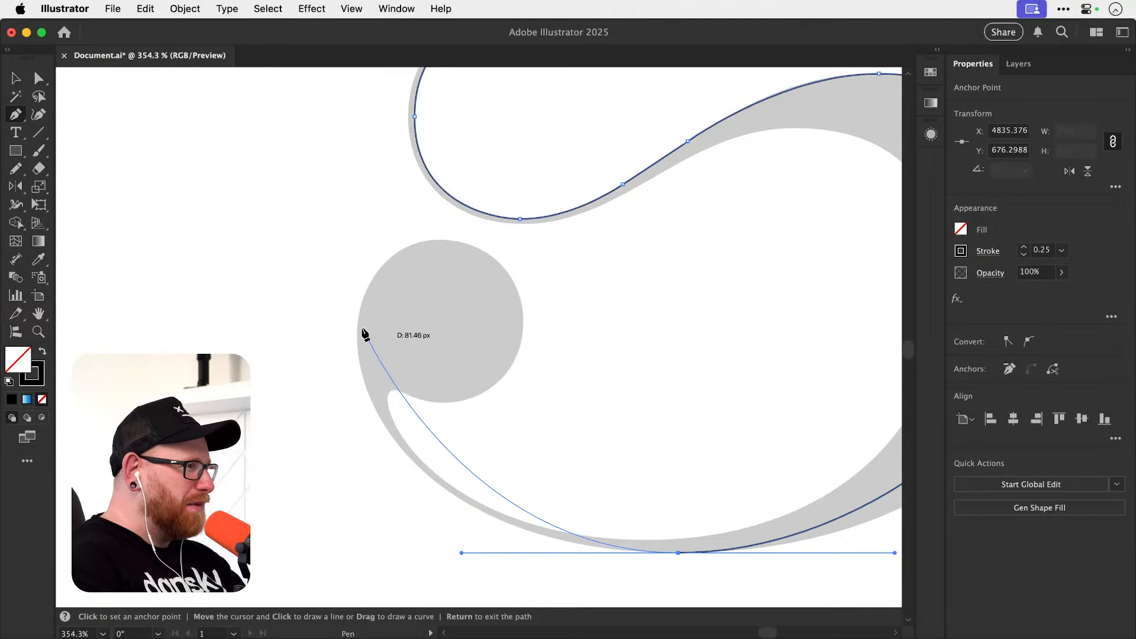
pyautogui.moveTo(357, 329); pyautogui.dragTo(349, 231)
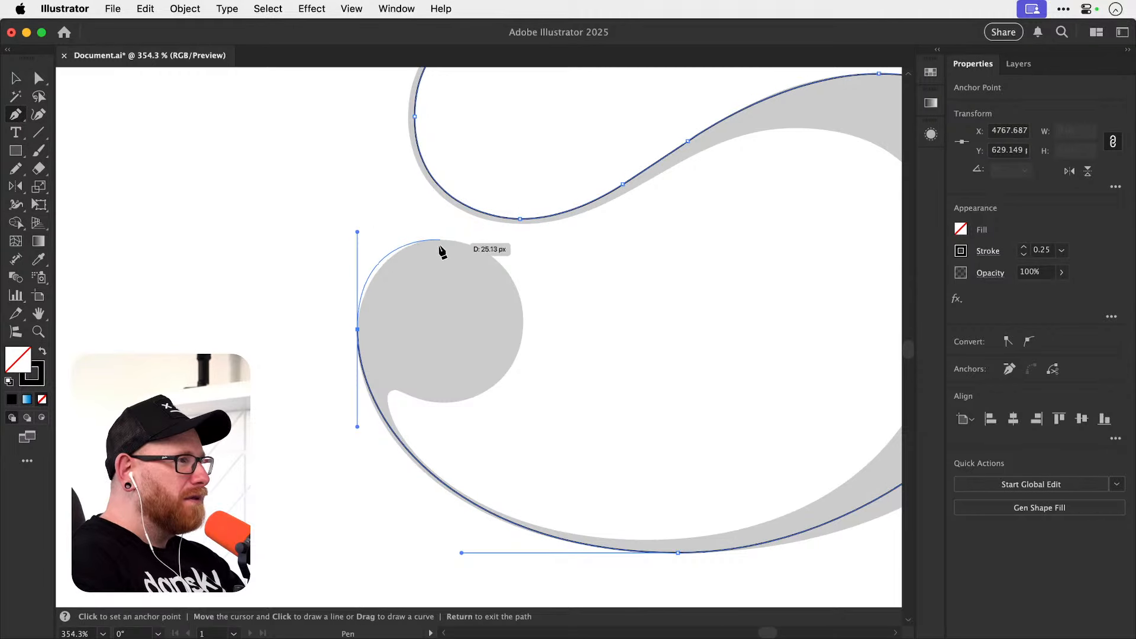
# Trace the ball terminal with smooth anchors at its top, inner side and bottom, keeping the handles horizontal or vertical.
pyautogui.press('super+equal')
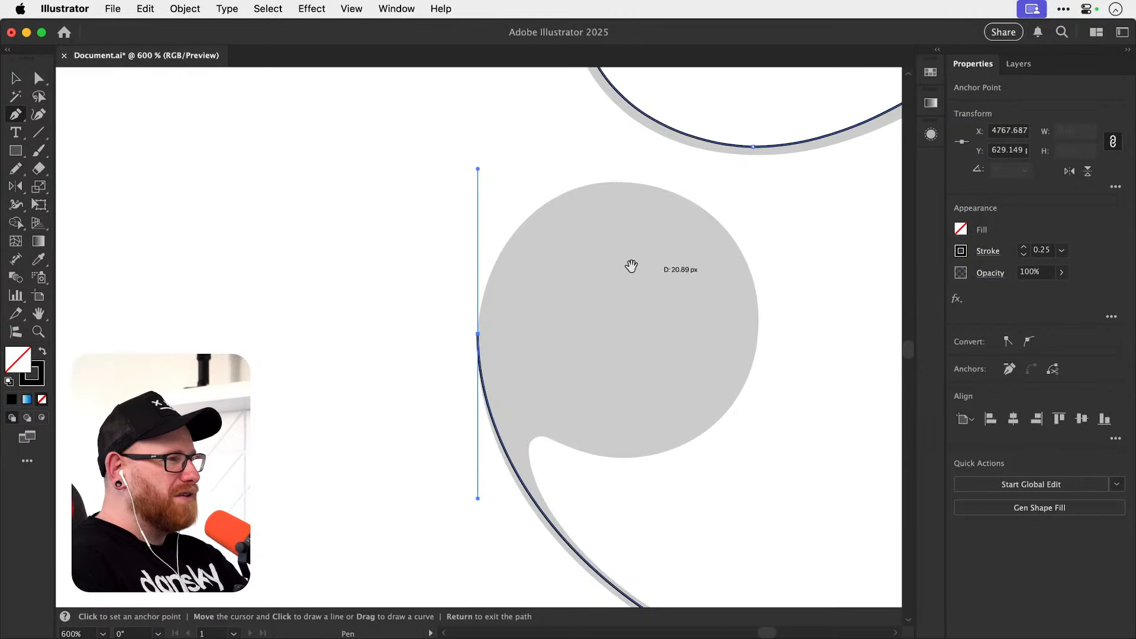
pyautogui.press('super+equal')
pyautogui.moveTo(399, 336); pyautogui.dragTo(433, 336)
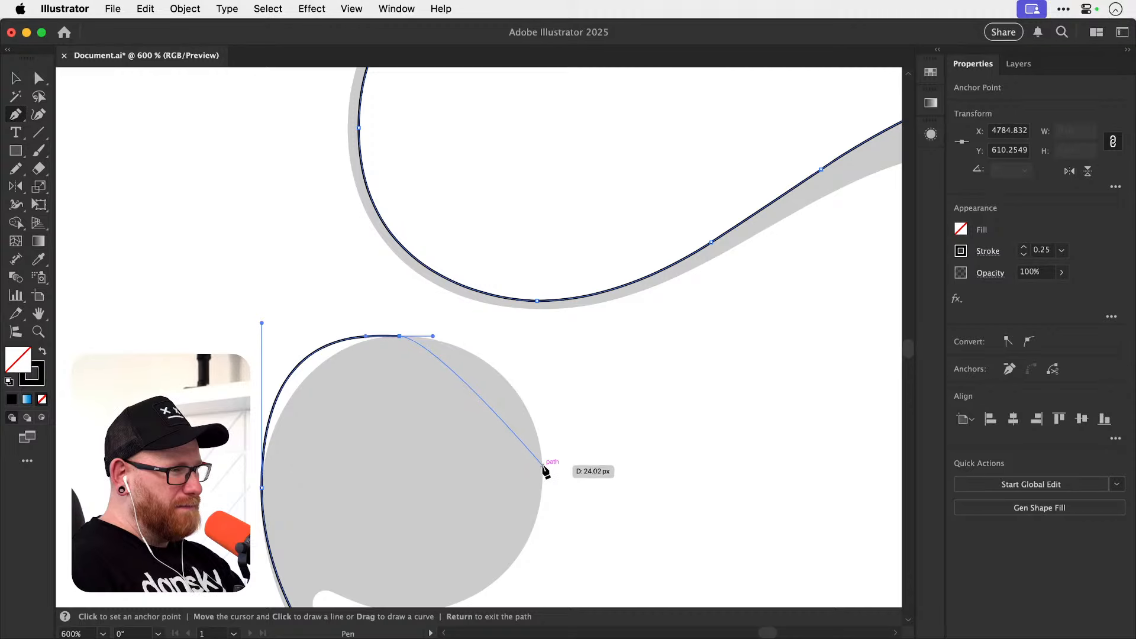
pyautogui.moveTo(542, 464); pyautogui.dragTo(544, 521)
pyautogui.scroll(-5, 550, 474)
pyautogui.hscroll(-2, 550, 473)
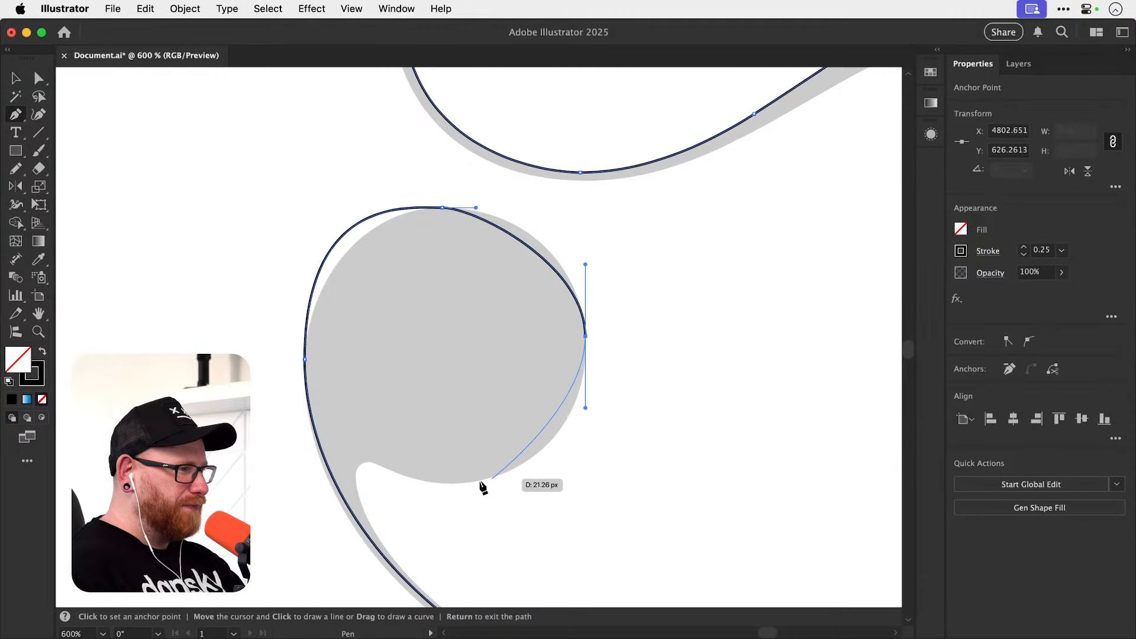
pyautogui.moveTo(451, 483); pyautogui.dragTo(391, 483)
# Try tracing the small notch below the ball terminal with slanted-handle anchors, and undo those segments.
pyautogui.scroll(5, 363, 479)
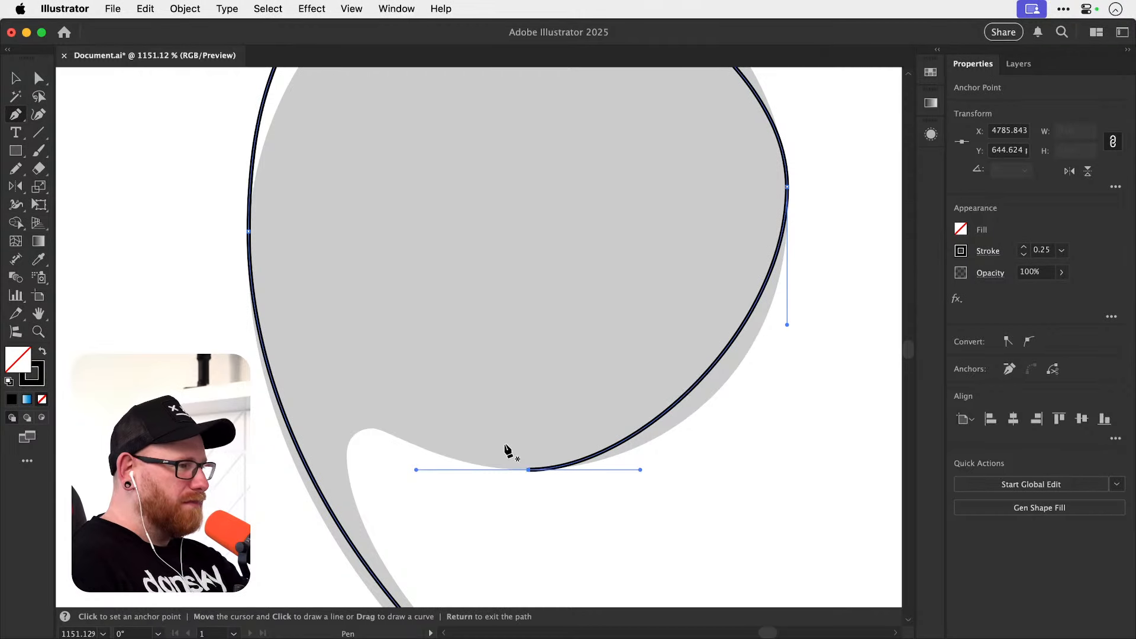
pyautogui.click(405, 439)
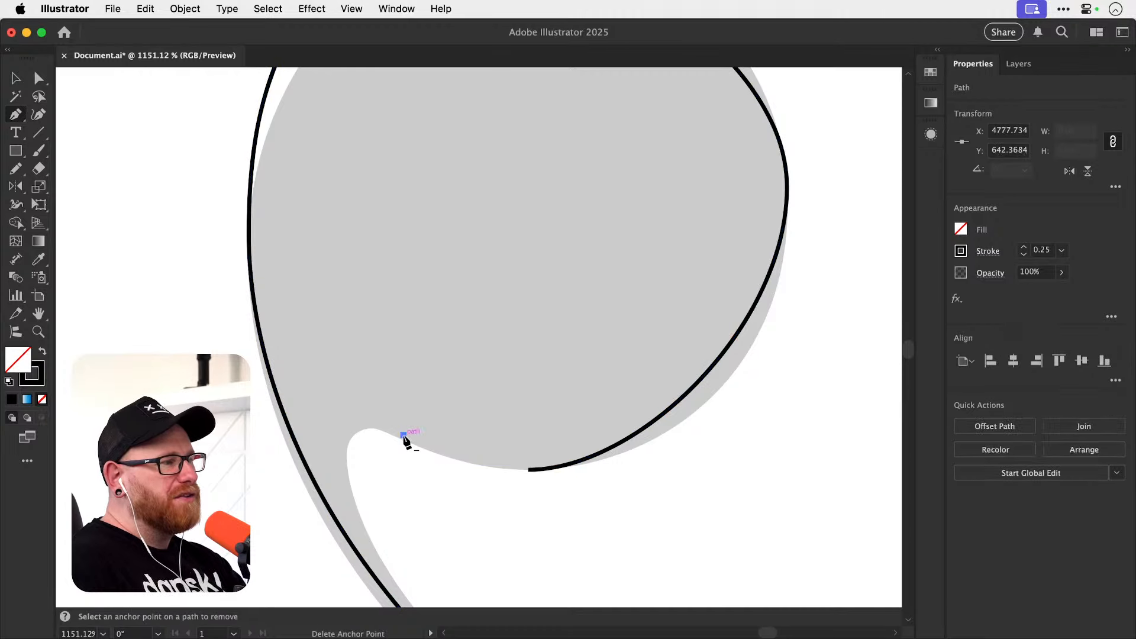
pyautogui.press('super+z')
pyautogui.keyDown('alt'); pyautogui.click(528, 470); pyautogui.keyUp('alt')
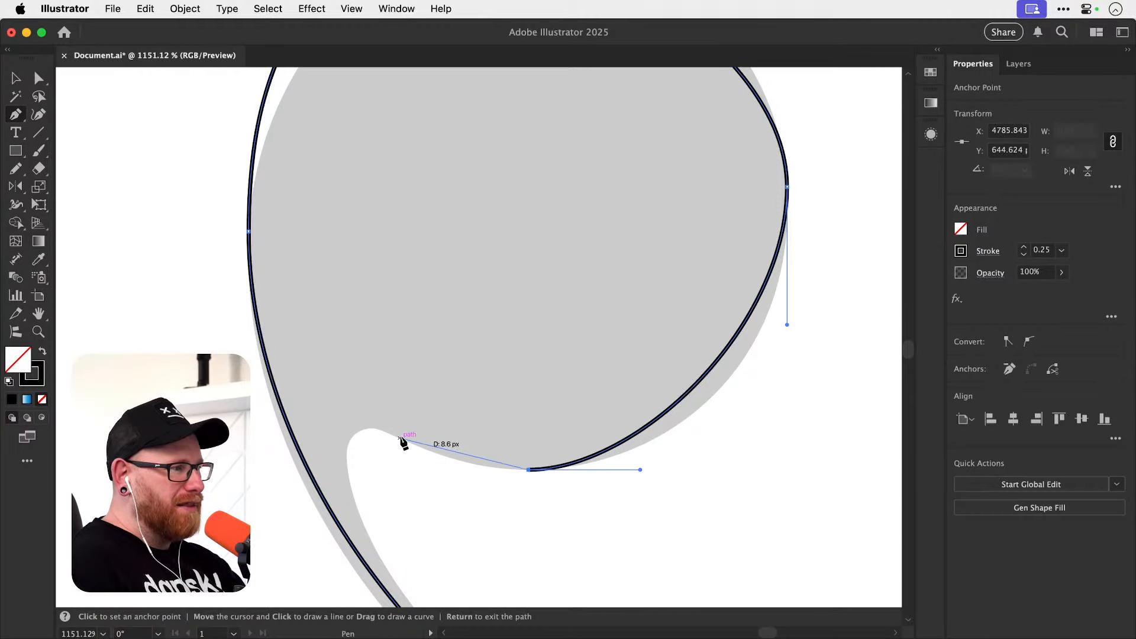
pyautogui.moveTo(400, 438); pyautogui.dragTo(352, 411)
pyautogui.moveTo(348, 467); pyautogui.dragTo(354, 494)
pyautogui.press('v')
pyautogui.click(410, 478)
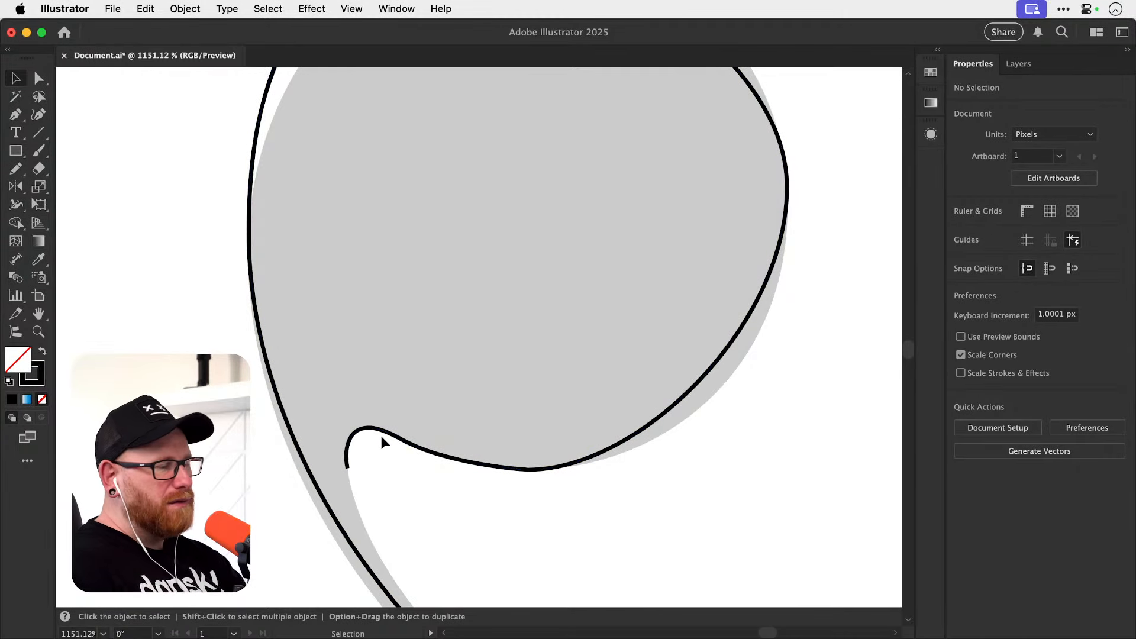
pyautogui.press('super+z')
pyautogui.press('super+z')
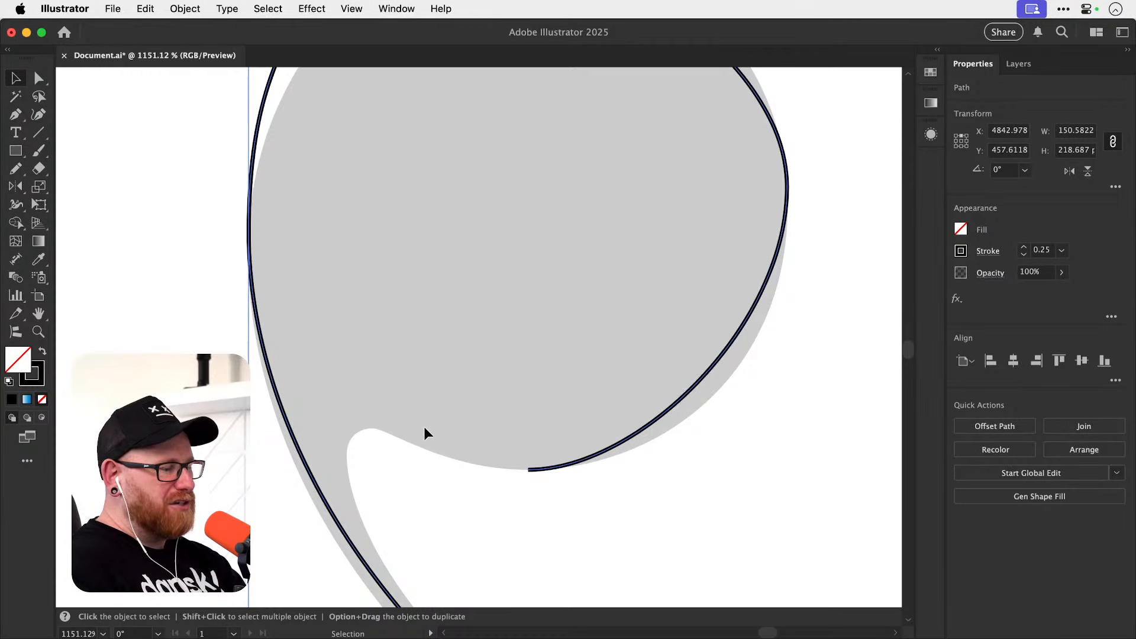
# Resume the path at the ball terminal's lowest anchor and extend a horizontal handle toward the notch.
pyautogui.press('p')
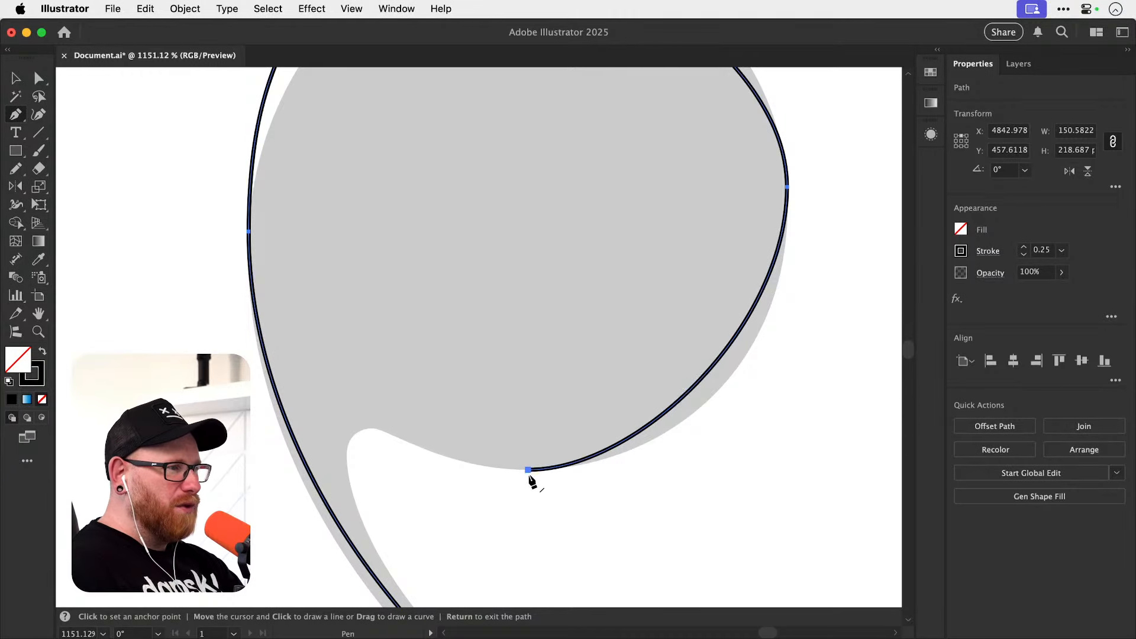
pyautogui.moveTo(529, 471); pyautogui.dragTo(438, 473)
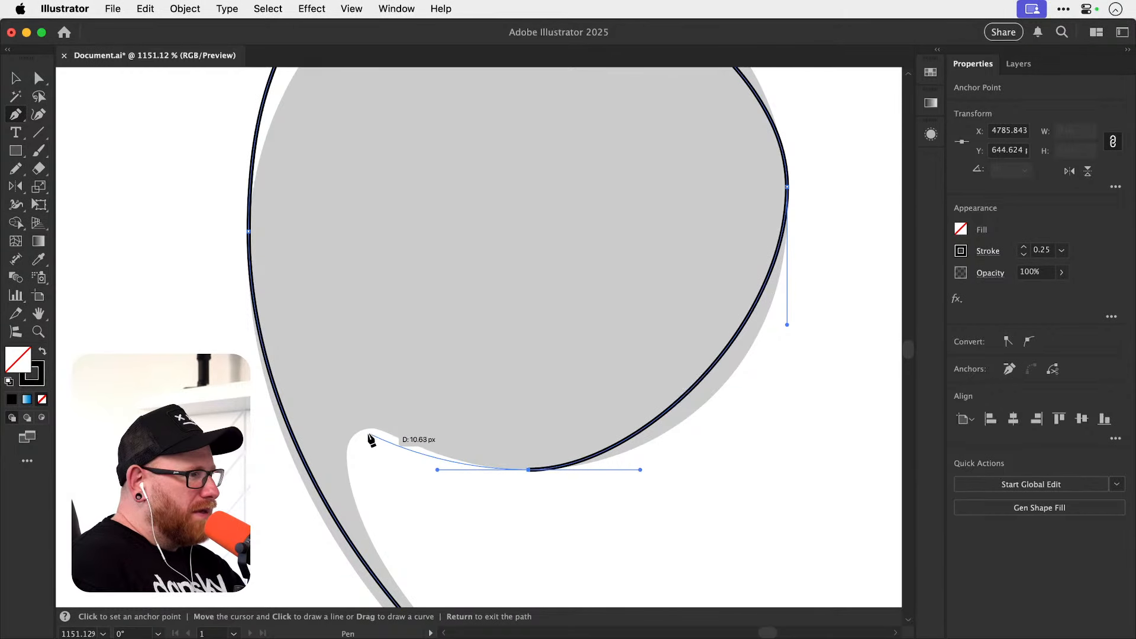
pyautogui.scroll(5, 371, 438)
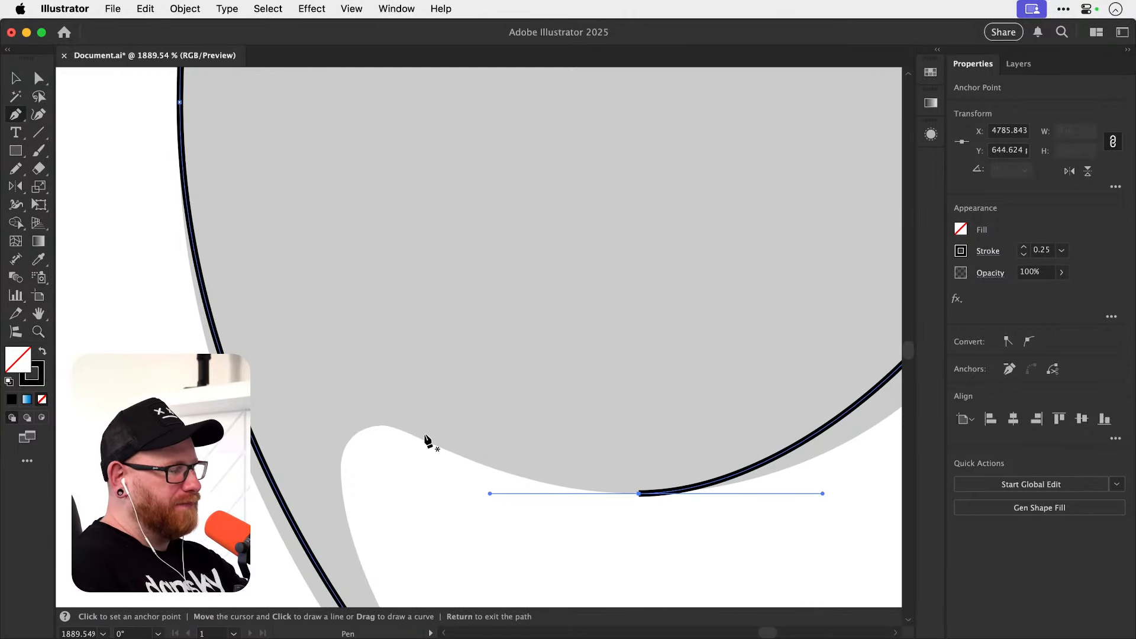
pyautogui.click(639, 494)
pyautogui.moveTo(514, 495); pyautogui.dragTo(484, 494)
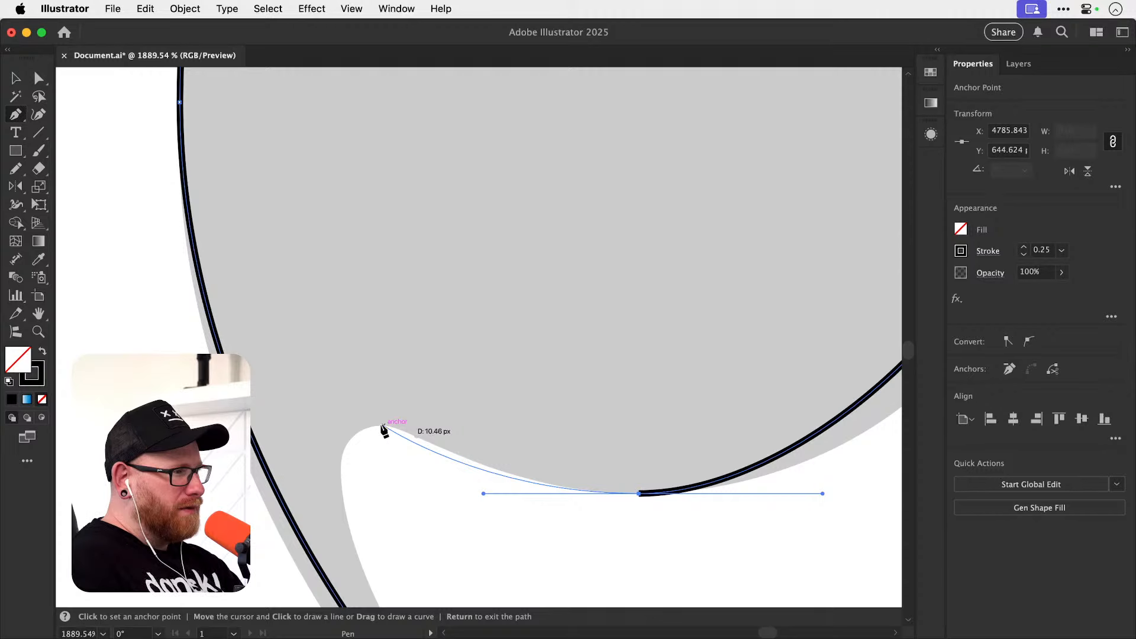
# Trace the notch with a horizontal-handle anchor at its peak and a vertical-handle anchor at its inner edge, and end the path.
pyautogui.moveTo(381, 426); pyautogui.dragTo(330, 426)
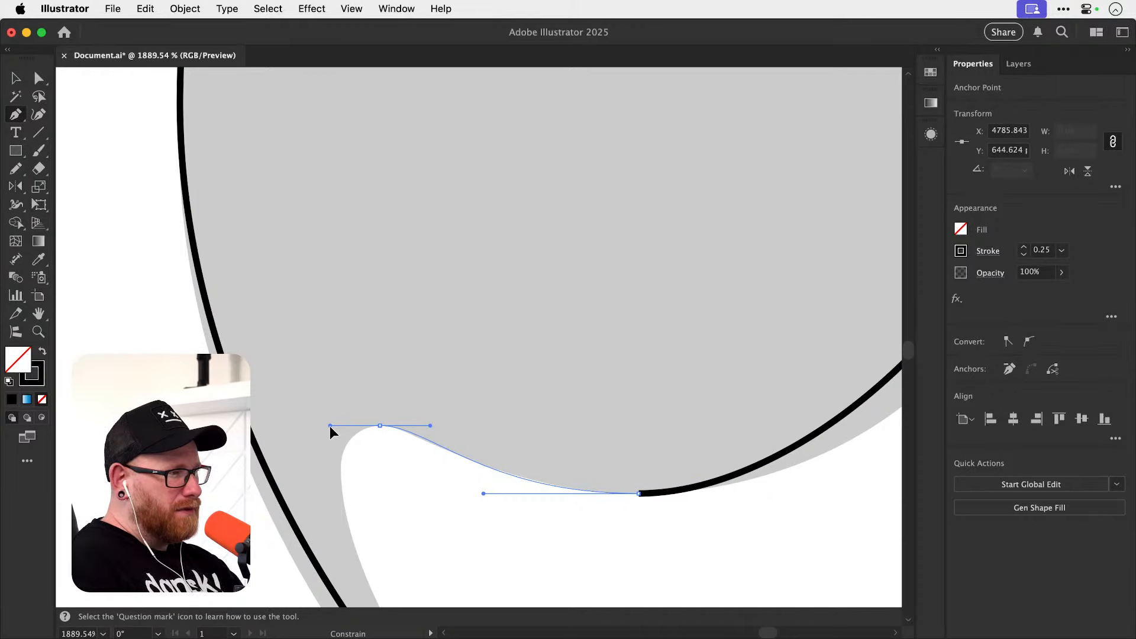
pyautogui.moveTo(330, 426); pyautogui.dragTo(333, 426)
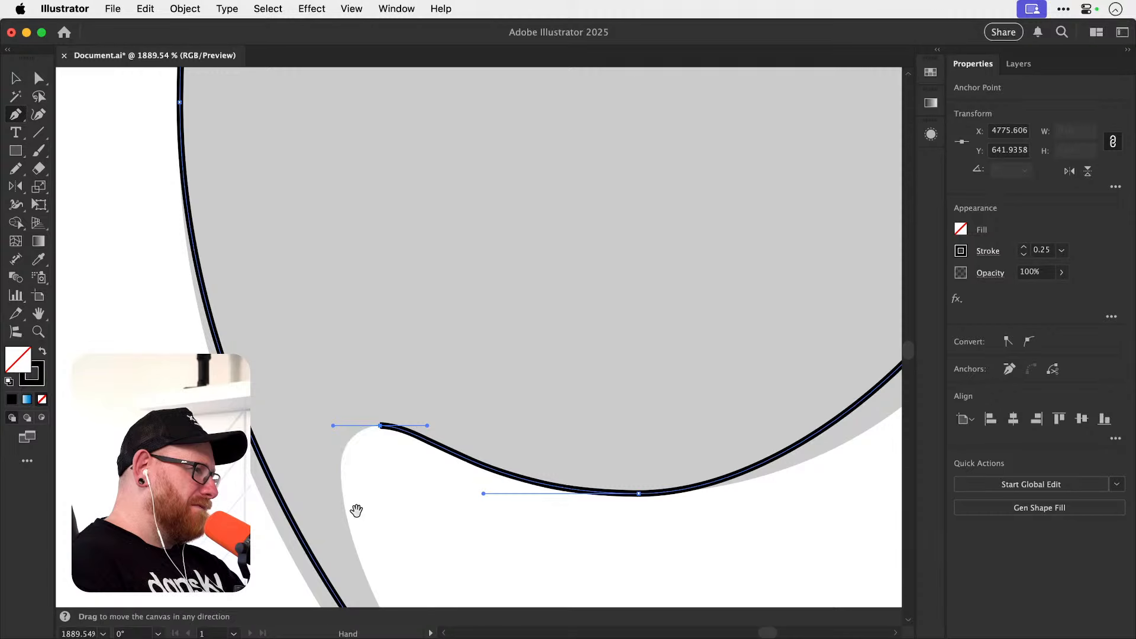
pyautogui.moveTo(355, 507); pyautogui.dragTo(336, 374)
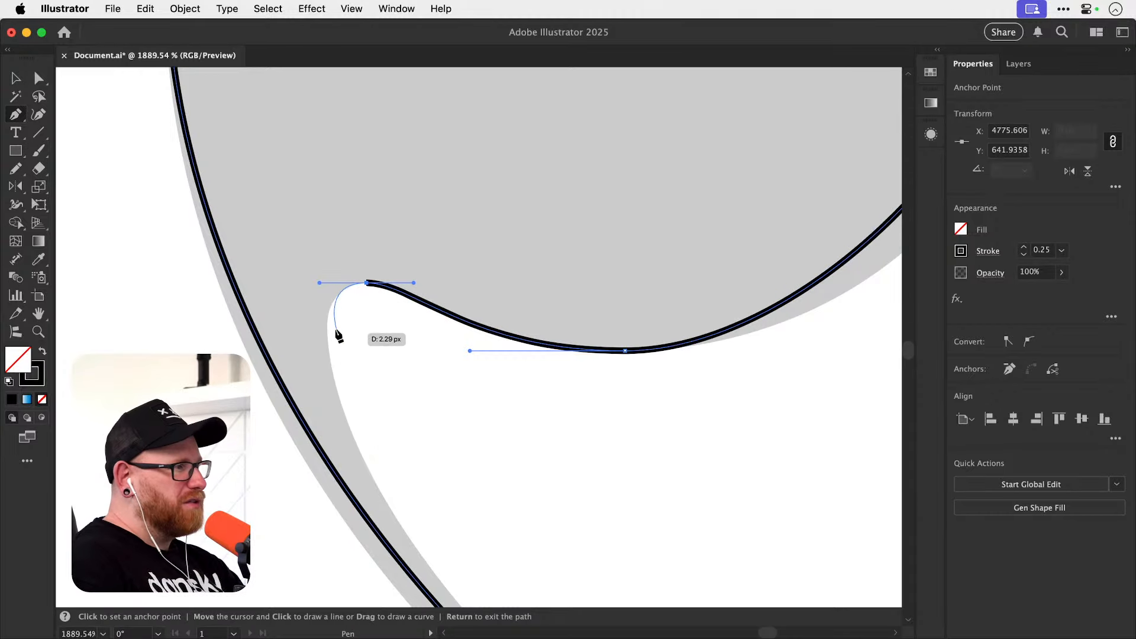
pyautogui.moveTo(327, 325)
pyautogui.mouseDown()
pyautogui.moveTo(329, 358)
pyautogui.moveTo(327, 334)
pyautogui.mouseUp()
pyautogui.press('Return')
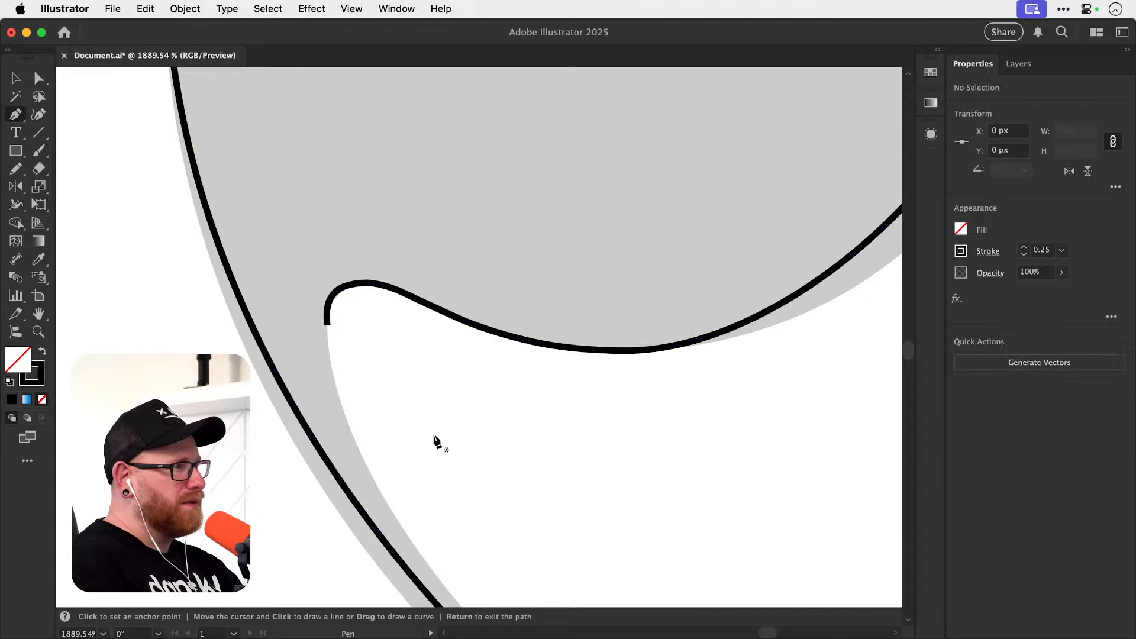
# Lengthen both handles of the outer curve between the ball terminal's outer side and the loop's bottom to match the letter's edge.
pyautogui.press('super+minus')
pyautogui.press('super+minus')
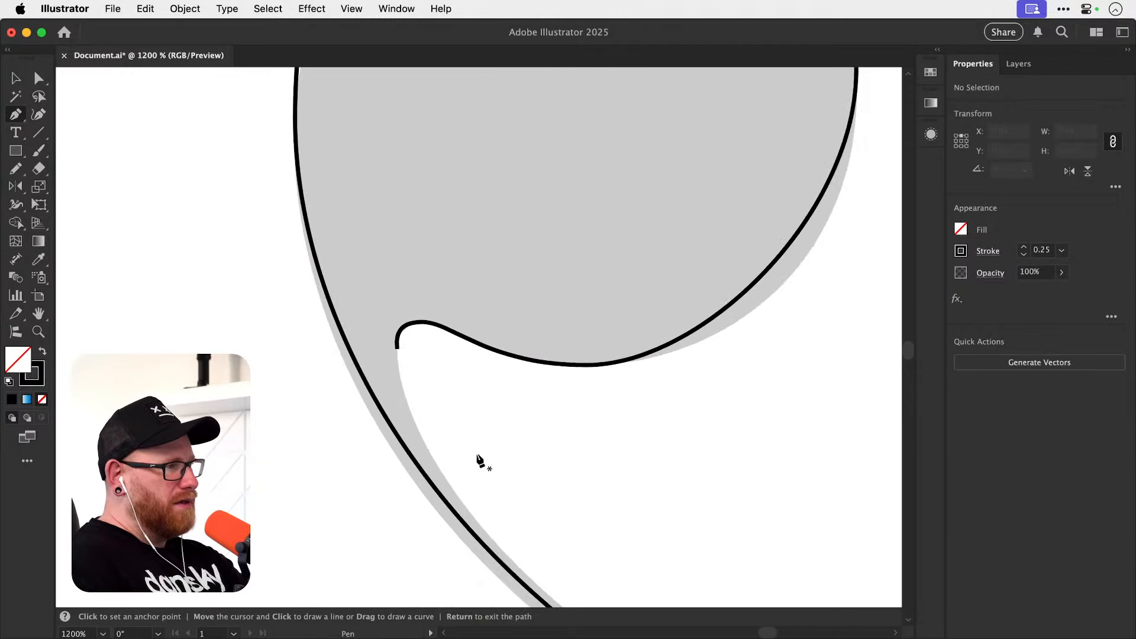
pyautogui.moveTo(497, 466); pyautogui.dragTo(308, 290)
pyautogui.moveTo(478, 423); pyautogui.dragTo(349, 381)
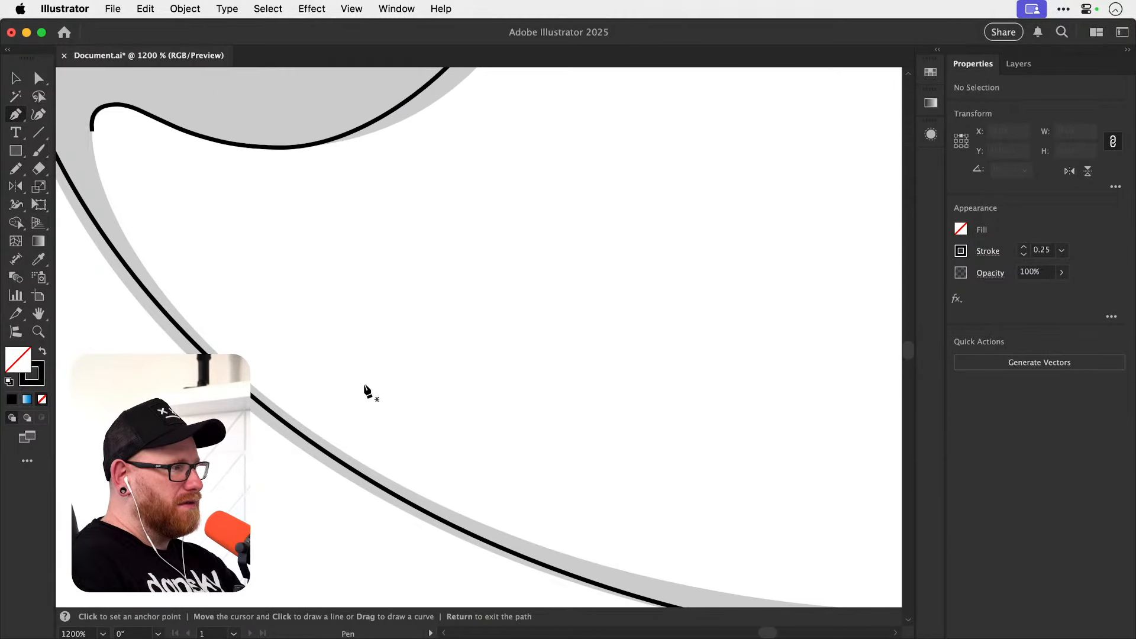
pyautogui.press('super+minus')
pyautogui.press('super+minus')
pyautogui.press('a')
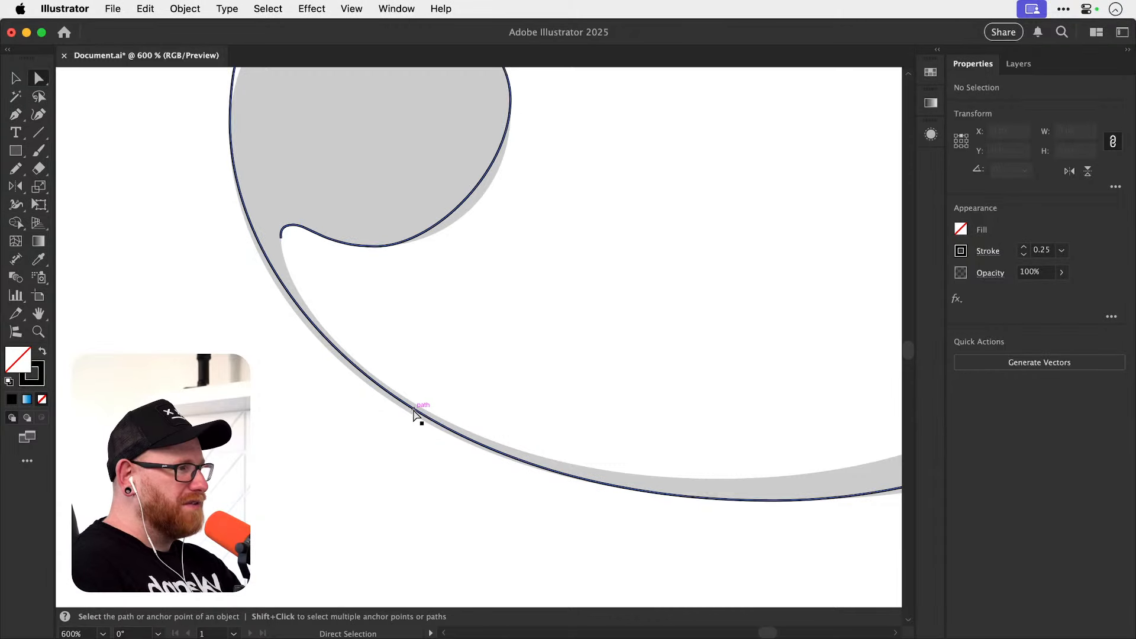
pyautogui.click(398, 396)
pyautogui.moveTo(407, 500); pyautogui.dragTo(395, 500)
pyautogui.moveTo(230, 287); pyautogui.dragTo(230, 299)
pyautogui.press('space')
pyautogui.moveTo(300, 277); pyautogui.dragTo(327, 408)
pyautogui.press('space')
# Lengthen the ball terminal's top horizontal handle toward the inner side so the upper inner arc fits the letter.
pyautogui.press('space')
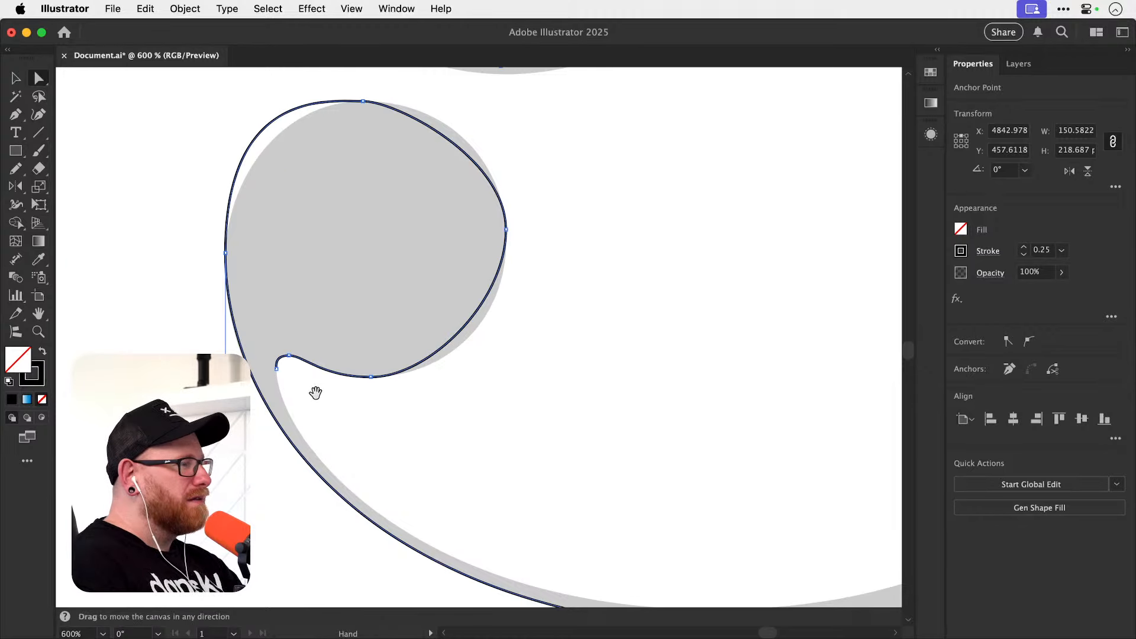
pyautogui.click(317, 409)
pyautogui.press('space')
pyautogui.moveTo(322, 342); pyautogui.dragTo(331, 453)
pyautogui.press('z')
pyautogui.moveTo(303, 292); pyautogui.dragTo(323, 290)
pyautogui.press('a')
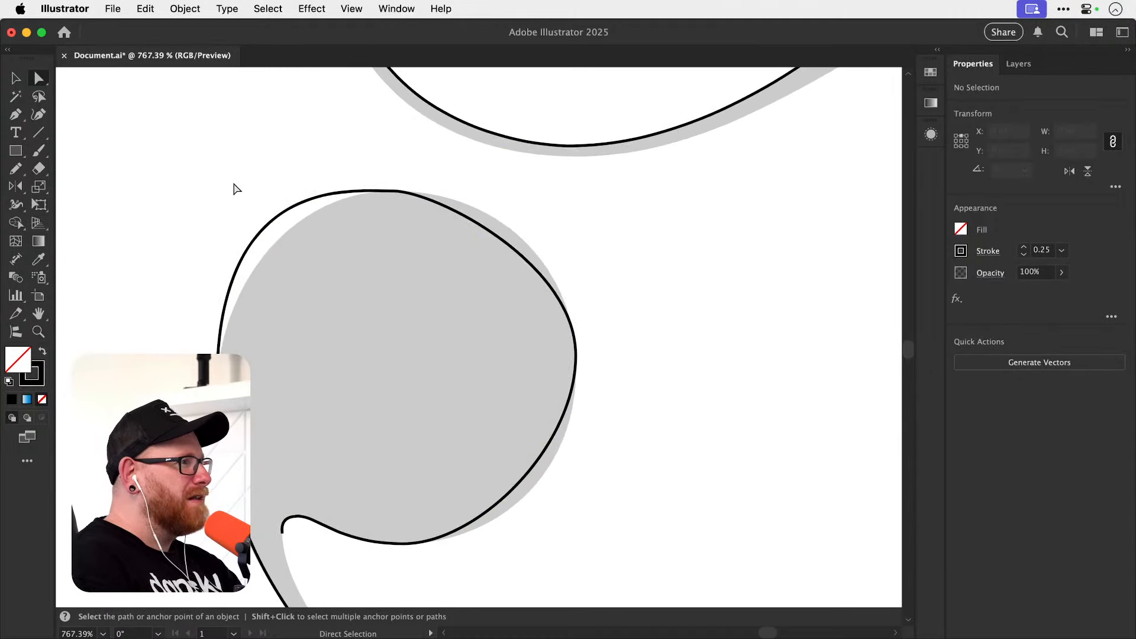
pyautogui.moveTo(235, 185); pyautogui.dragTo(264, 274)
pyautogui.keyDown('shift'); pyautogui.click(413, 197); pyautogui.keyUp('shift')
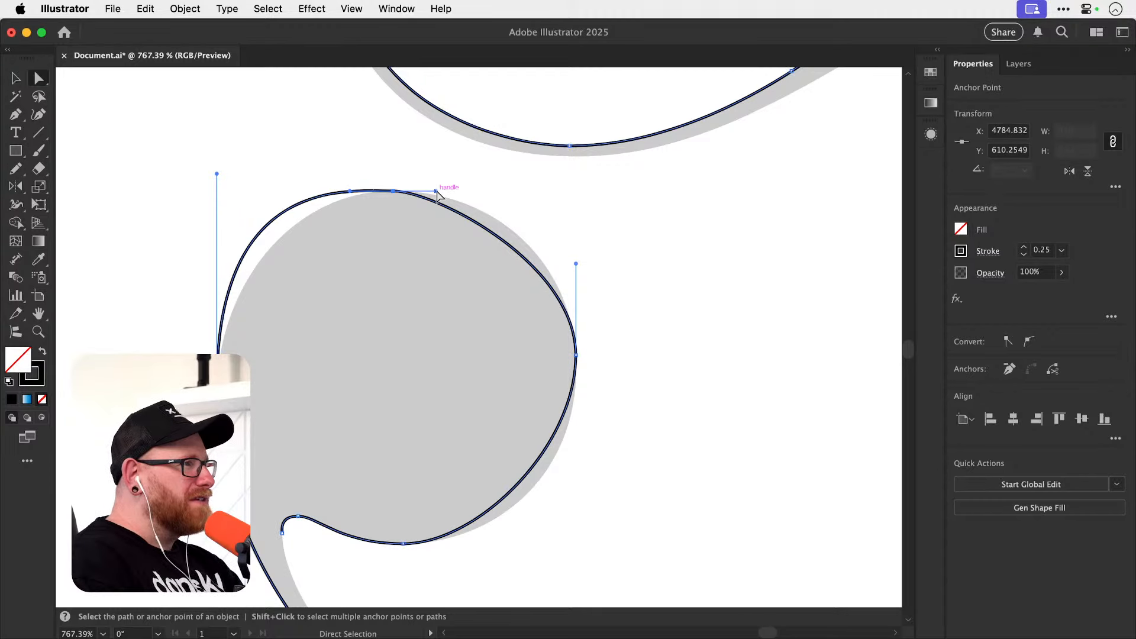
pyautogui.moveTo(437, 192); pyautogui.dragTo(493, 191)
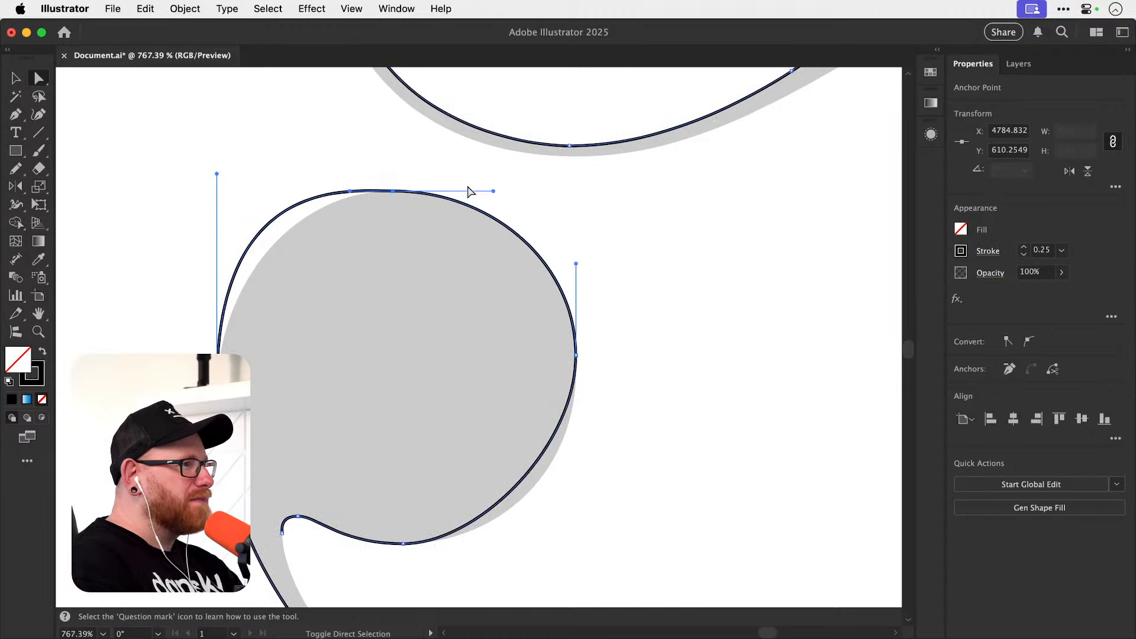
# Balance the ball terminal's upper outer arc by shortening its vertical handle and lengthening the top anchor's outward horizontal handle.
pyautogui.moveTo(217, 174); pyautogui.dragTo(219, 233)
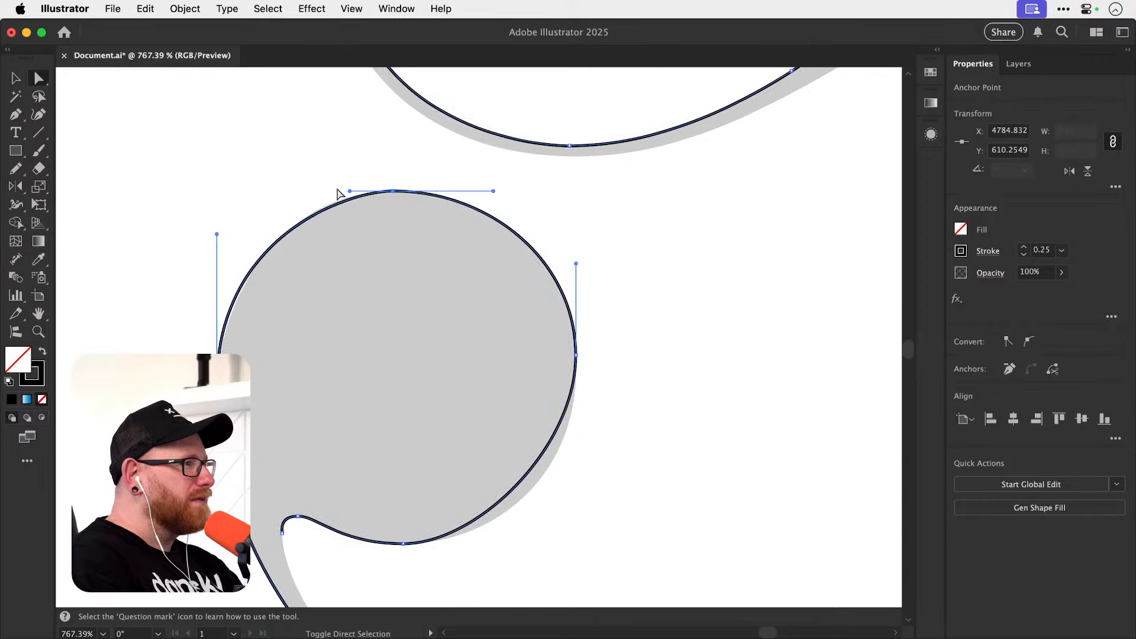
pyautogui.moveTo(350, 191); pyautogui.dragTo(340, 191)
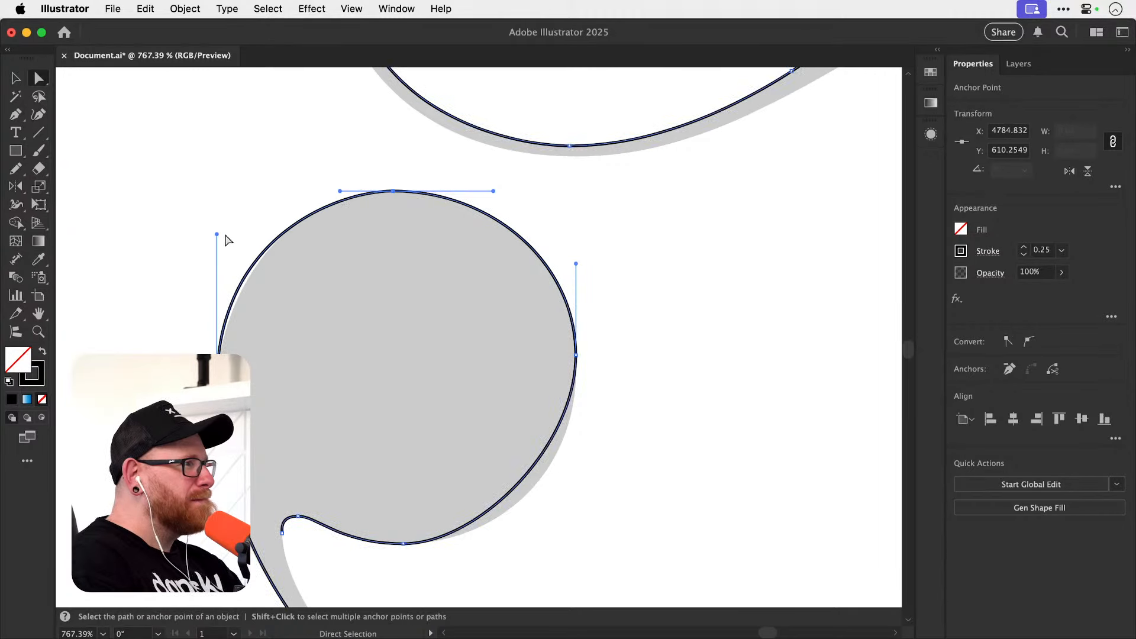
pyautogui.moveTo(217, 234); pyautogui.dragTo(218, 246)
pyautogui.moveTo(340, 192); pyautogui.dragTo(321, 192)
pyautogui.moveTo(218, 248); pyautogui.dragTo(215, 265)
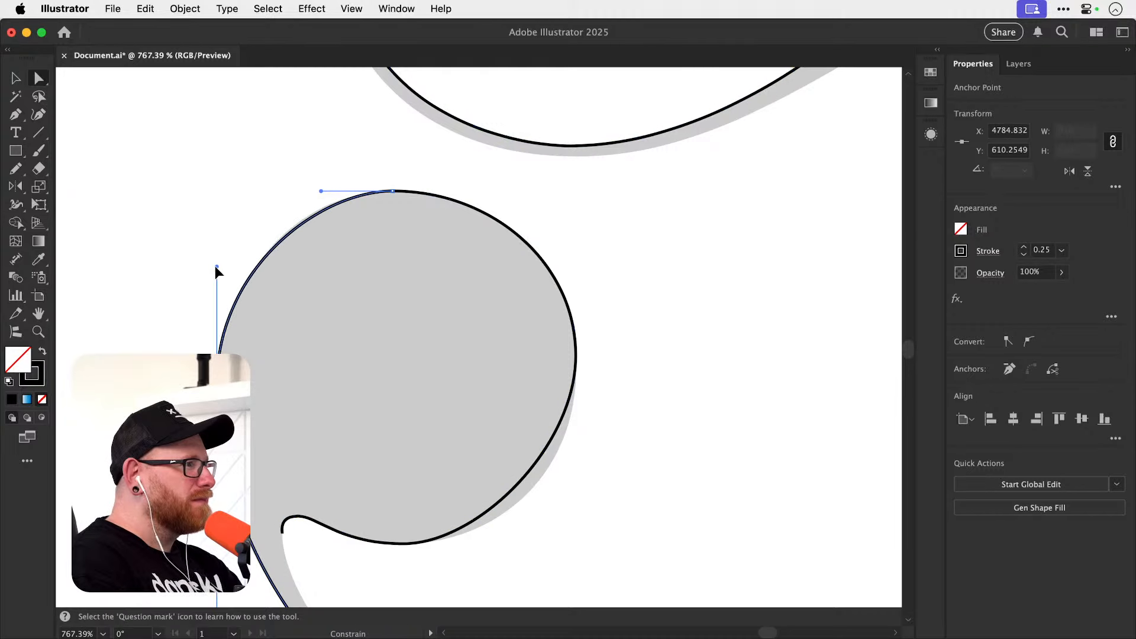
pyautogui.moveTo(320, 191); pyautogui.dragTo(312, 191)
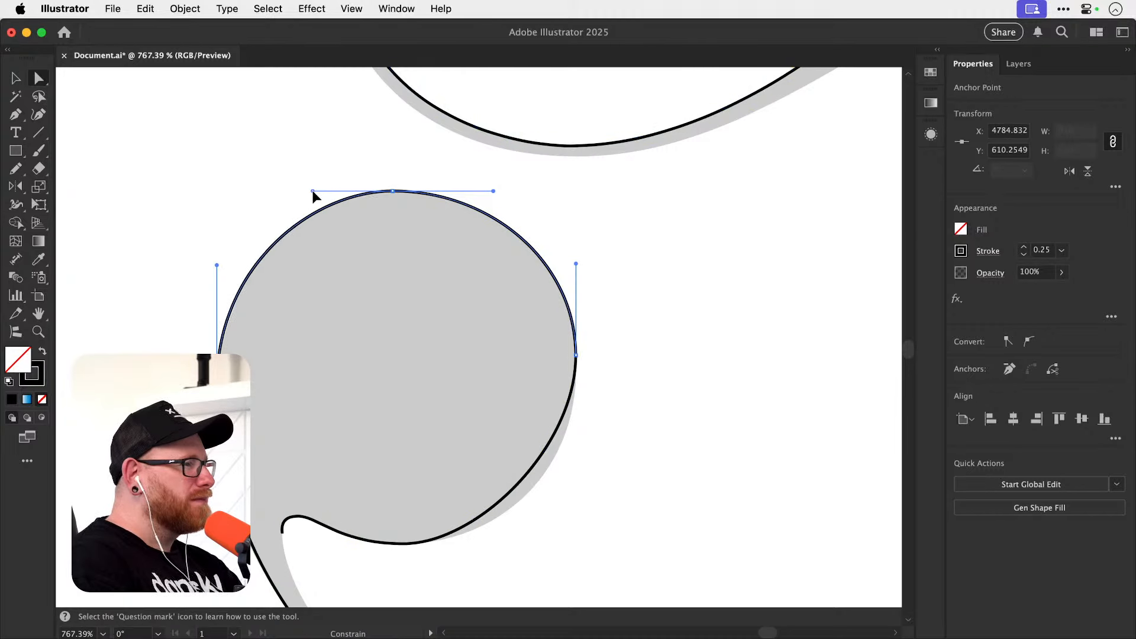
# Lengthen the downward vertical handle at the ball terminal's inner side to fit the lower inner arc to the letter.
pyautogui.click(570, 377)
pyautogui.moveTo(576, 446); pyautogui.dragTo(578, 494)
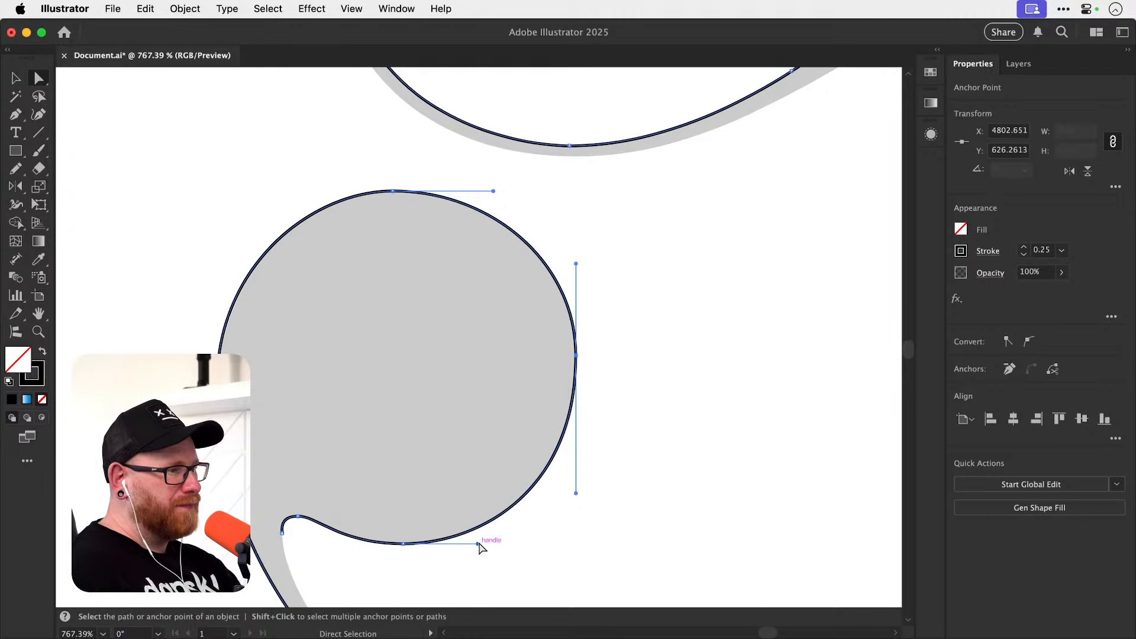
pyautogui.click(505, 547)
pyautogui.moveTo(510, 540); pyautogui.dragTo(540, 436)
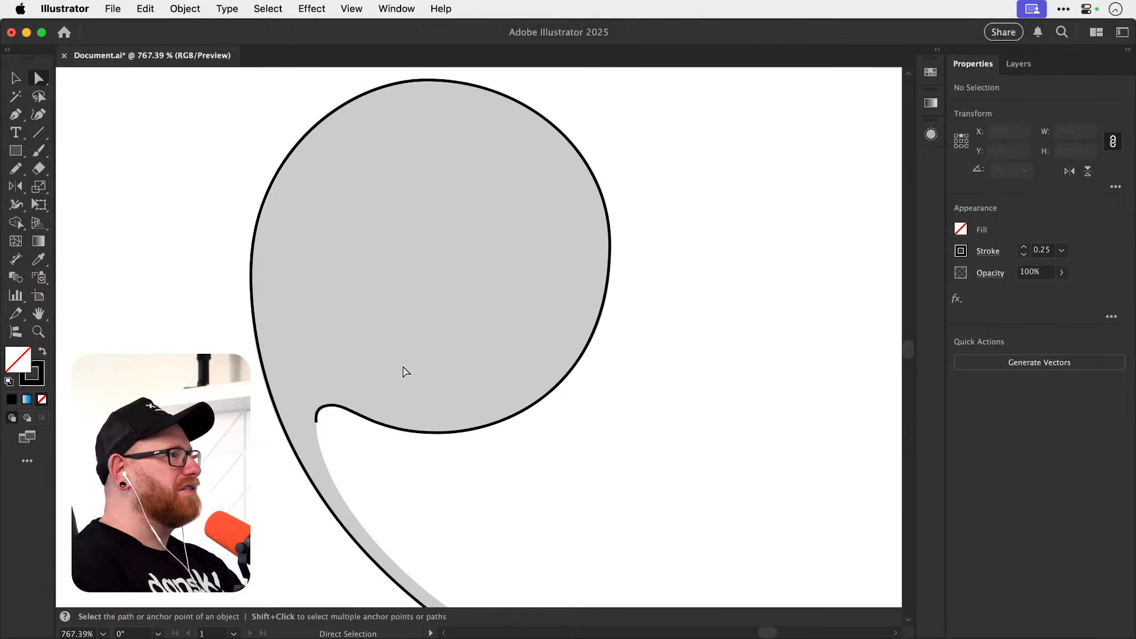
pyautogui.moveTo(669, 243); pyautogui.dragTo(614, 254)
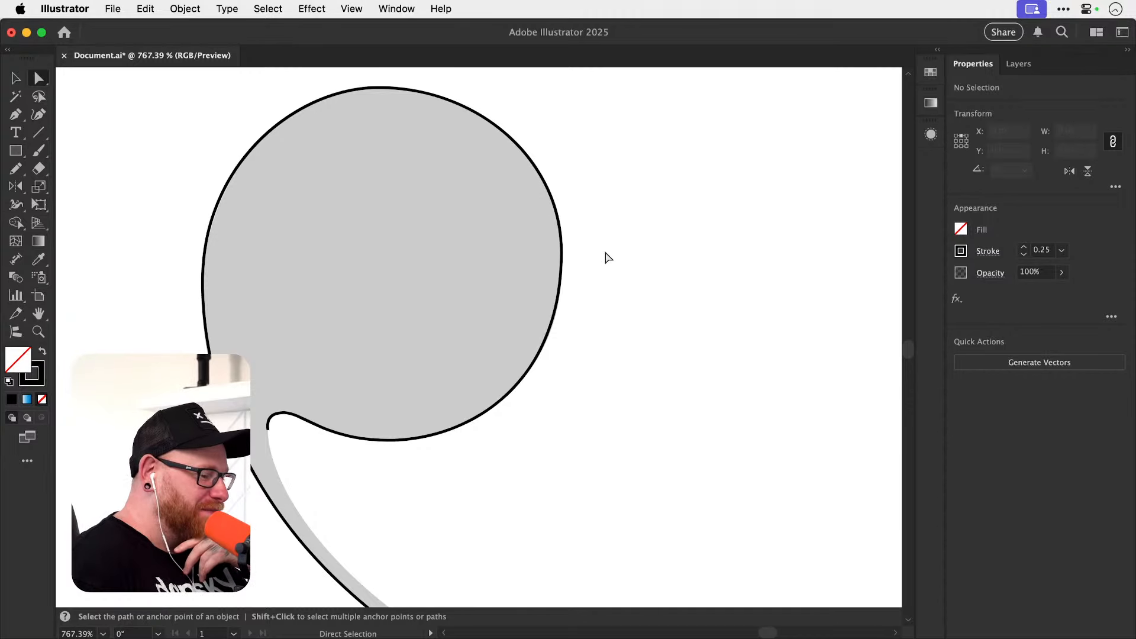
# Pick up the open path at the notch's inner-edge anchor with the Pen tool.
pyautogui.moveTo(430, 474); pyautogui.dragTo(408, 312)
pyautogui.press('p')
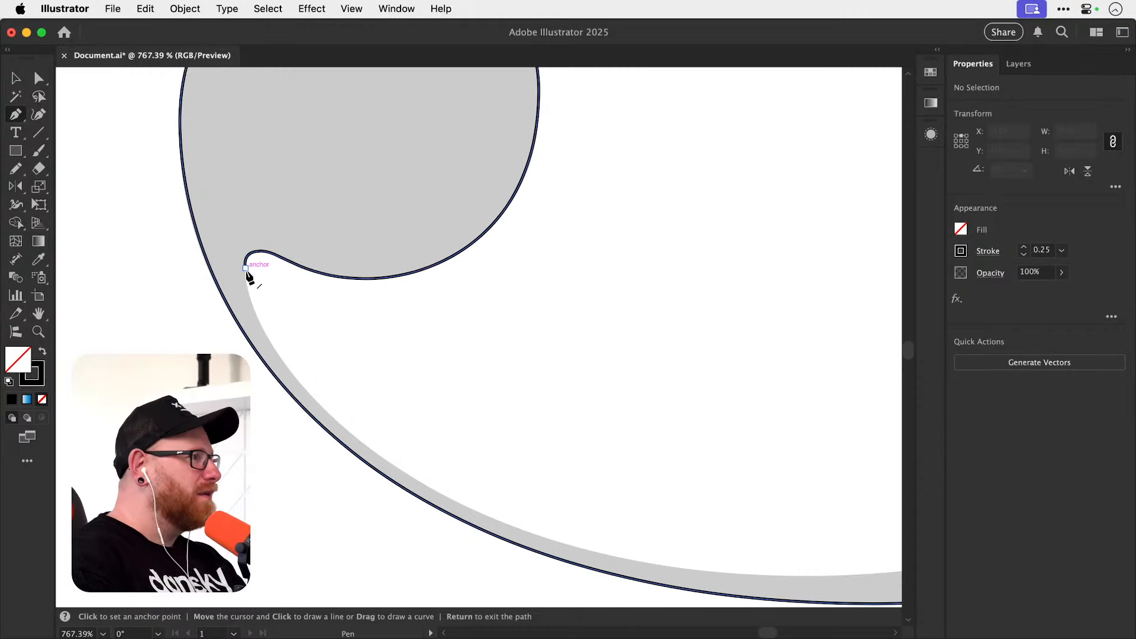
pyautogui.press('super')
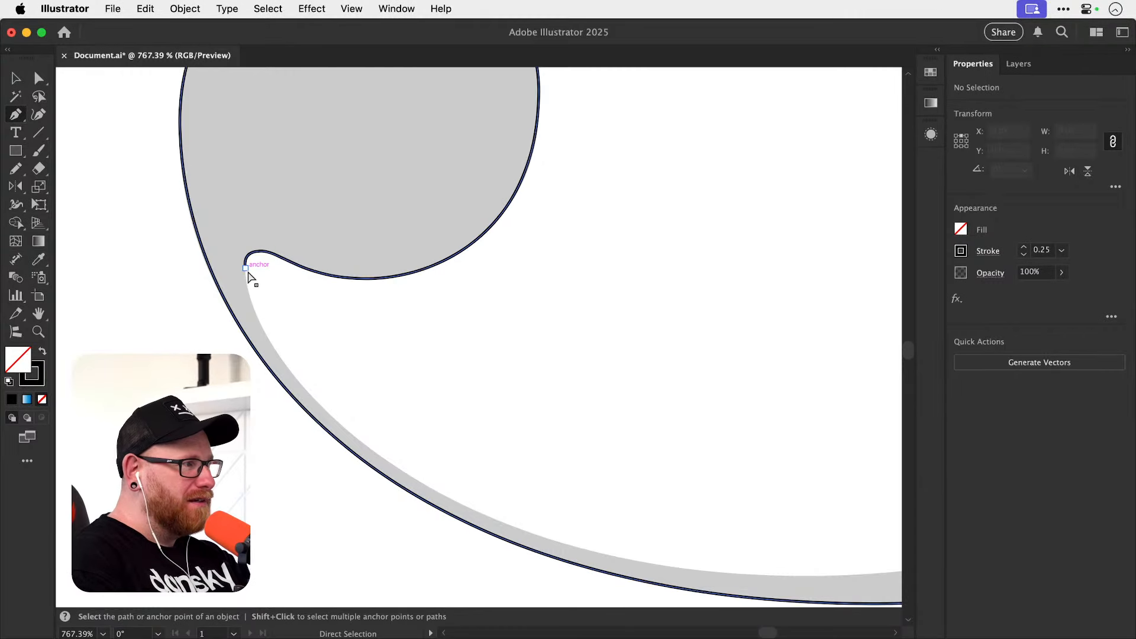
pyautogui.click(246, 269)
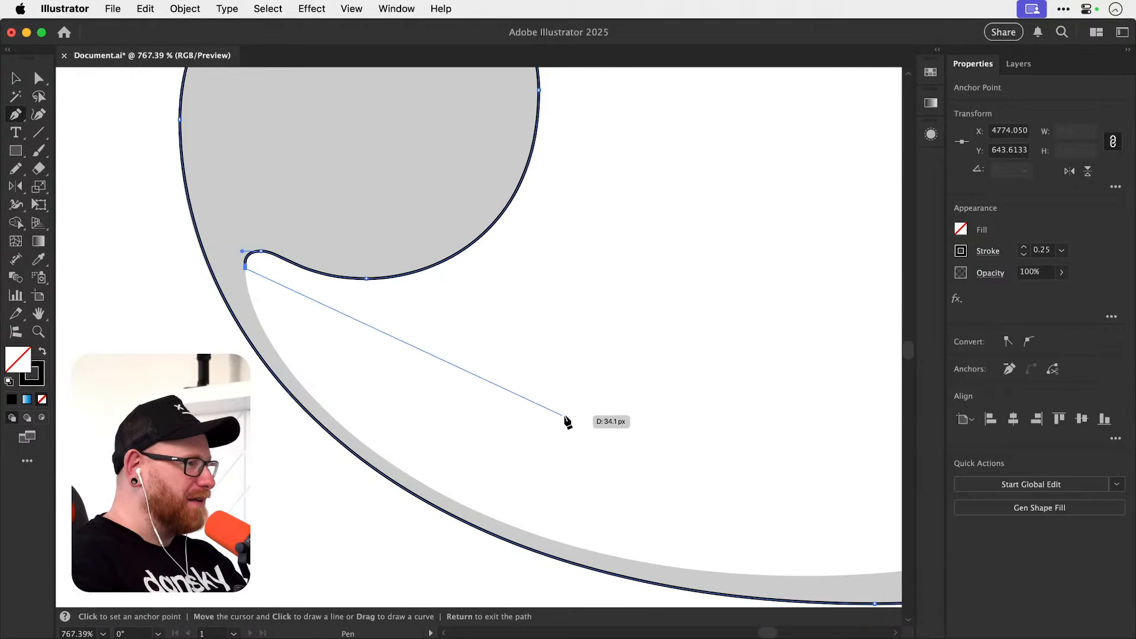
# Examine the lower loop's inner edge from the notch to its lowest point to judge where the next anchor belongs.
pyautogui.moveTo(568, 418); pyautogui.dragTo(289, 345)
pyautogui.hscroll(5, 424, 482)
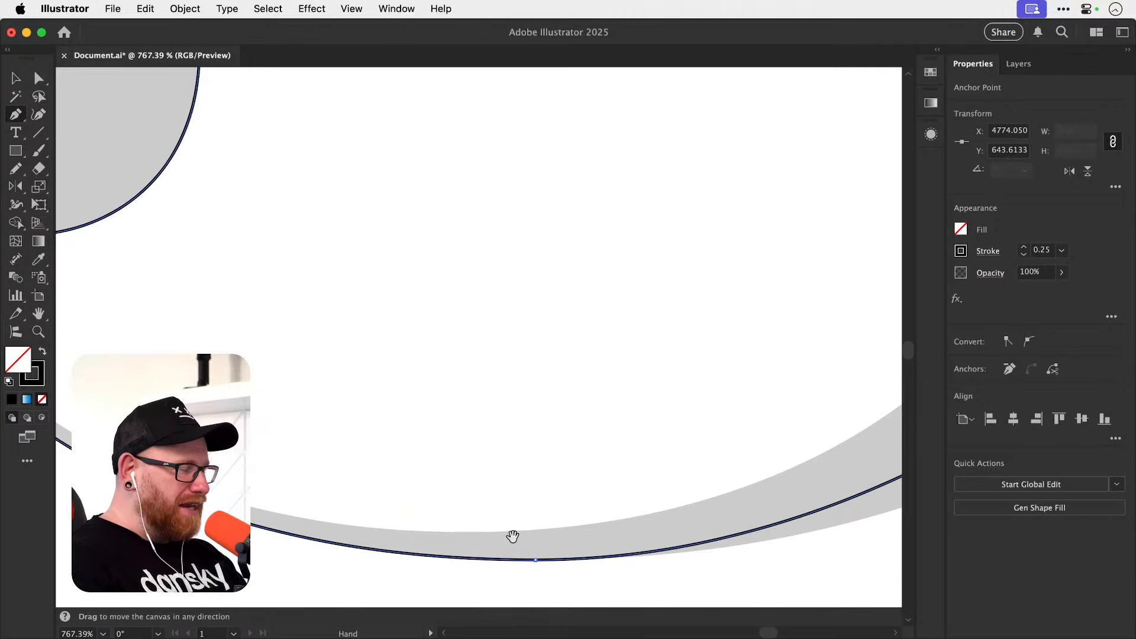
pyautogui.moveTo(512, 535); pyautogui.dragTo(534, 494)
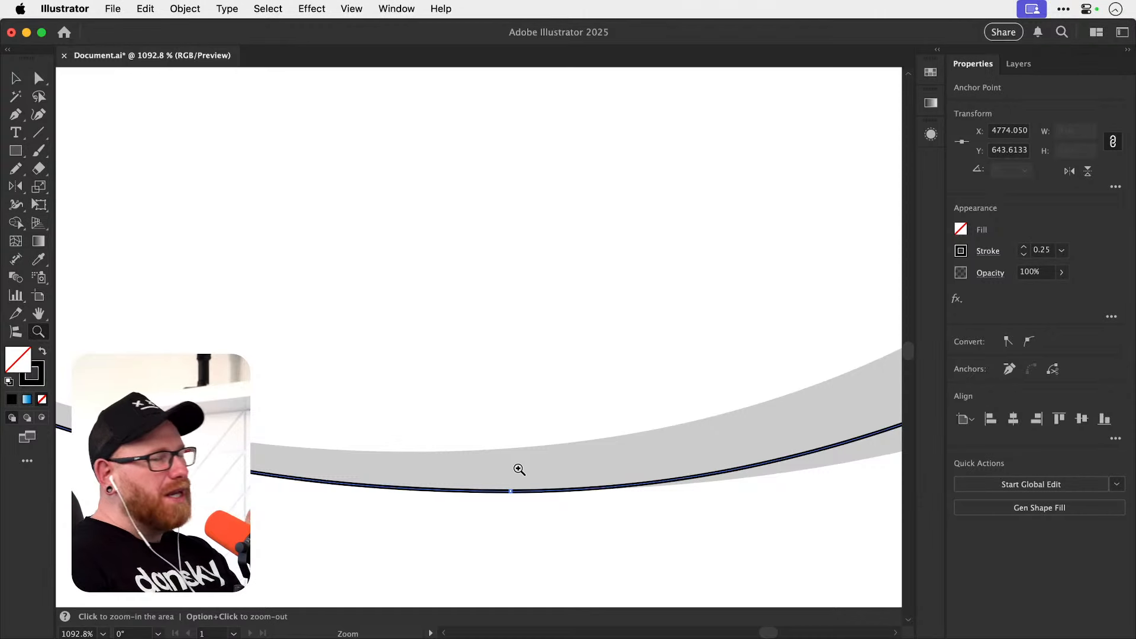
pyautogui.press('p')
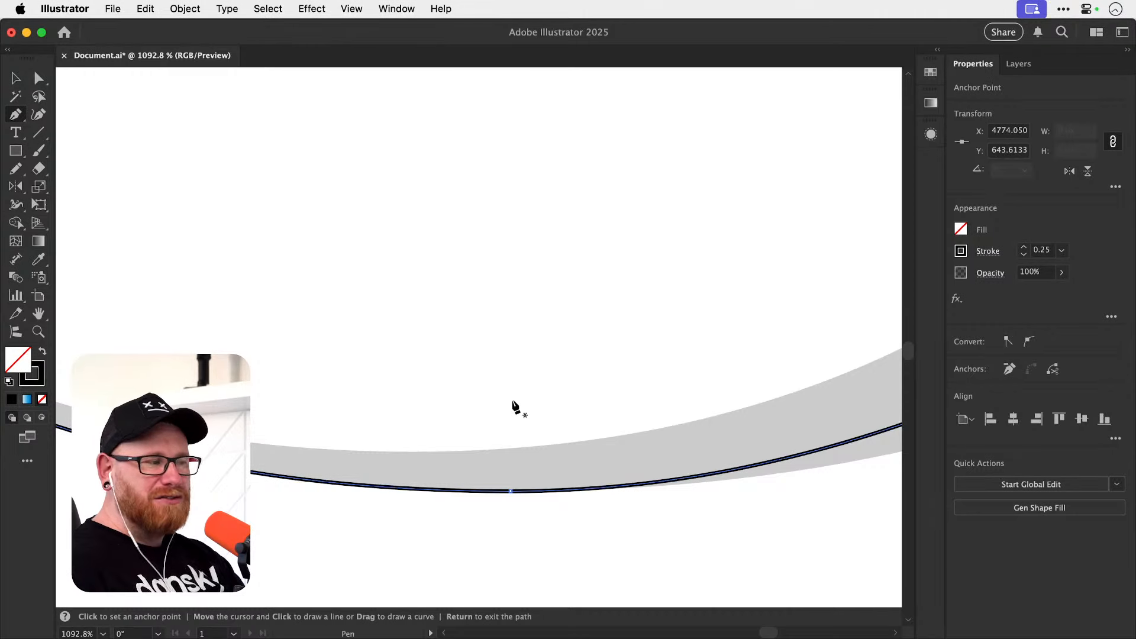
pyautogui.press('space')
pyautogui.moveTo(485, 490); pyautogui.dragTo(565, 483)
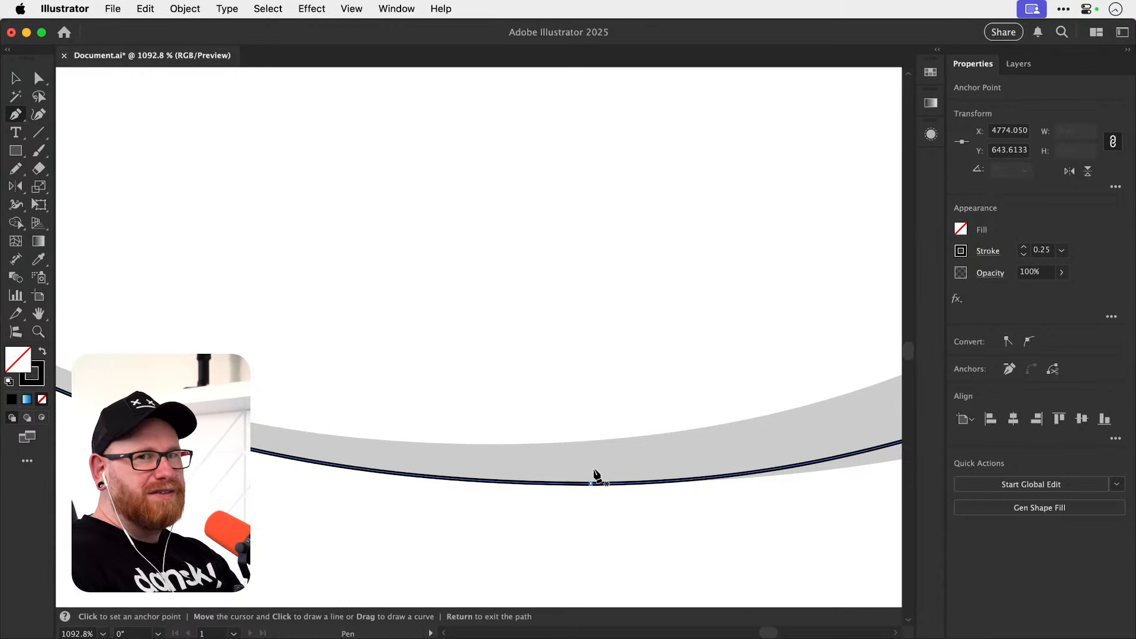
pyautogui.press('super+minus')
pyautogui.press('super+minus')
pyautogui.press('super+minus')
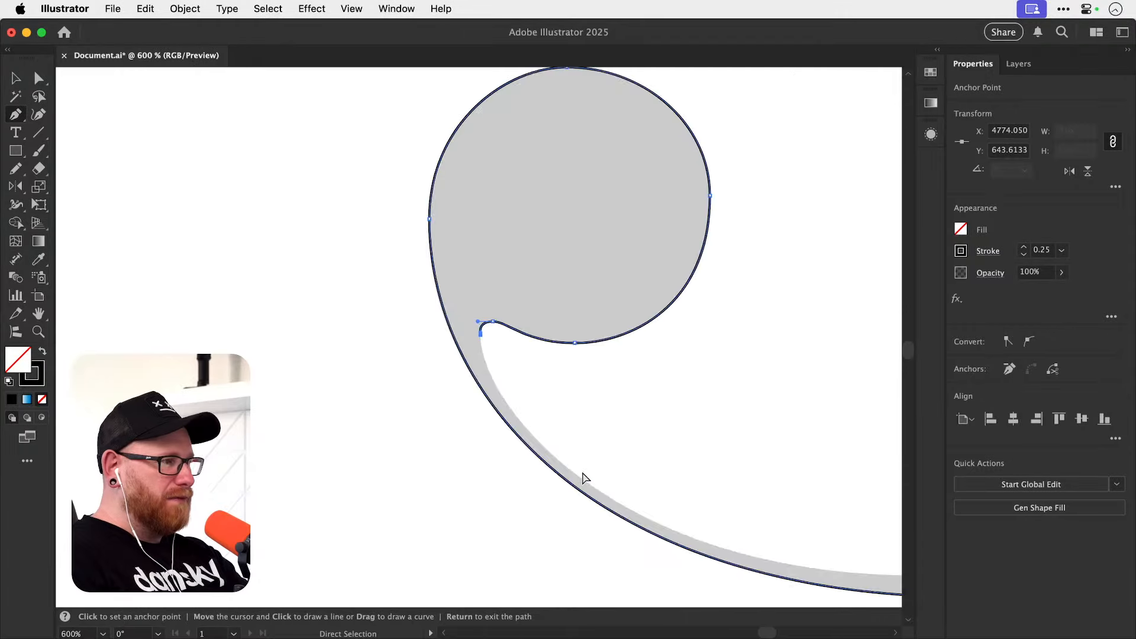
pyautogui.press('space')
pyautogui.moveTo(527, 373); pyautogui.dragTo(390, 430)
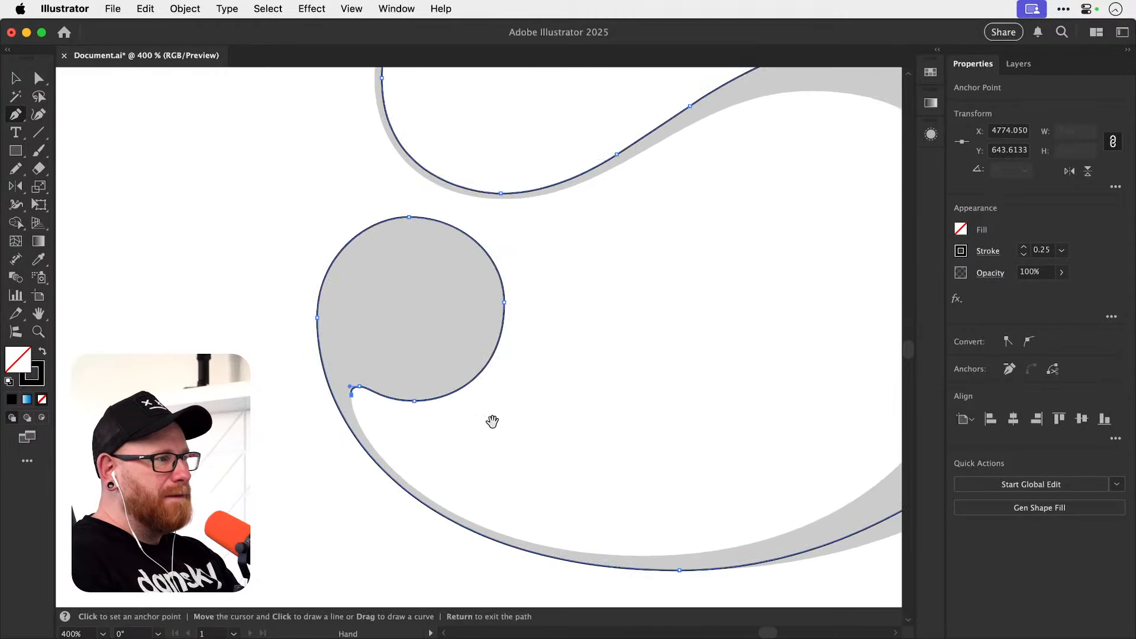
pyautogui.moveTo(512, 431); pyautogui.dragTo(417, 400)
pyautogui.press('super+space')
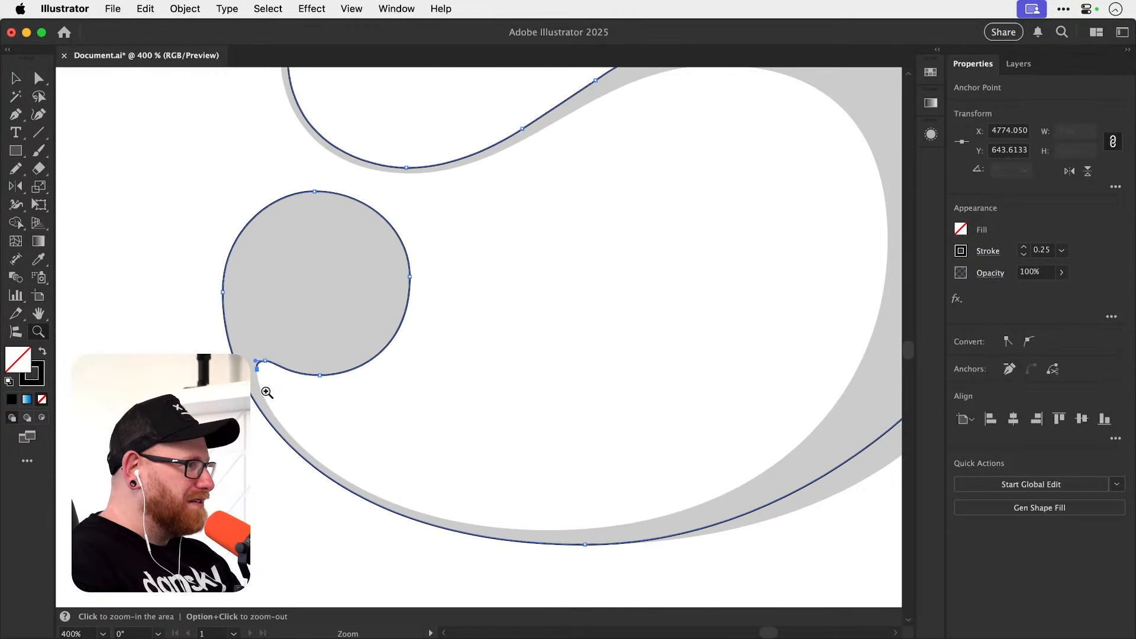
pyautogui.moveTo(269, 395); pyautogui.dragTo(392, 406)
# Extend a vertical handle from the notch's end anchor and add a horizontal-handle anchor at the lower loop's inner lowest point.
pyautogui.moveTo(247, 351); pyautogui.dragTo(250, 370)
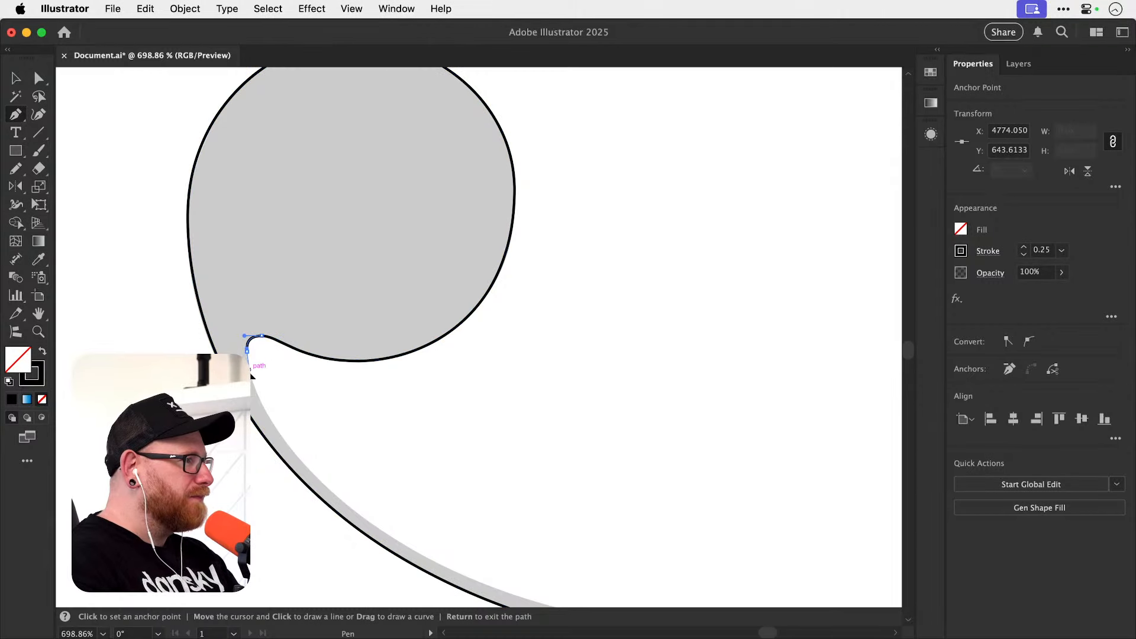
pyautogui.press('Return')
pyautogui.scroll(-5, 349, 426)
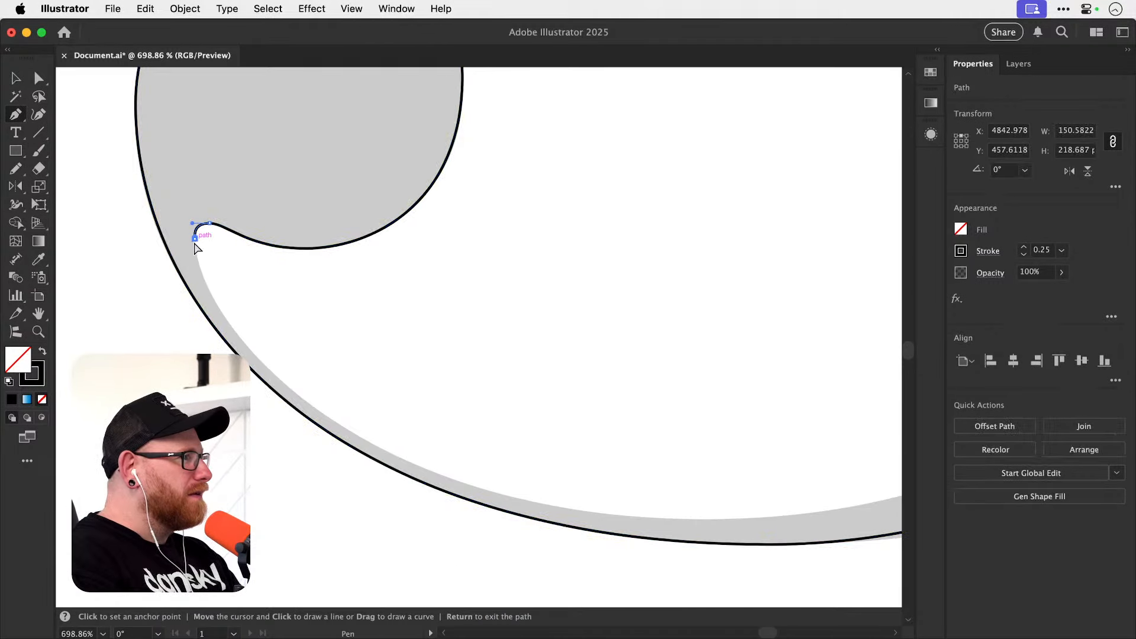
pyautogui.moveTo(195, 239); pyautogui.dragTo(585, 469)
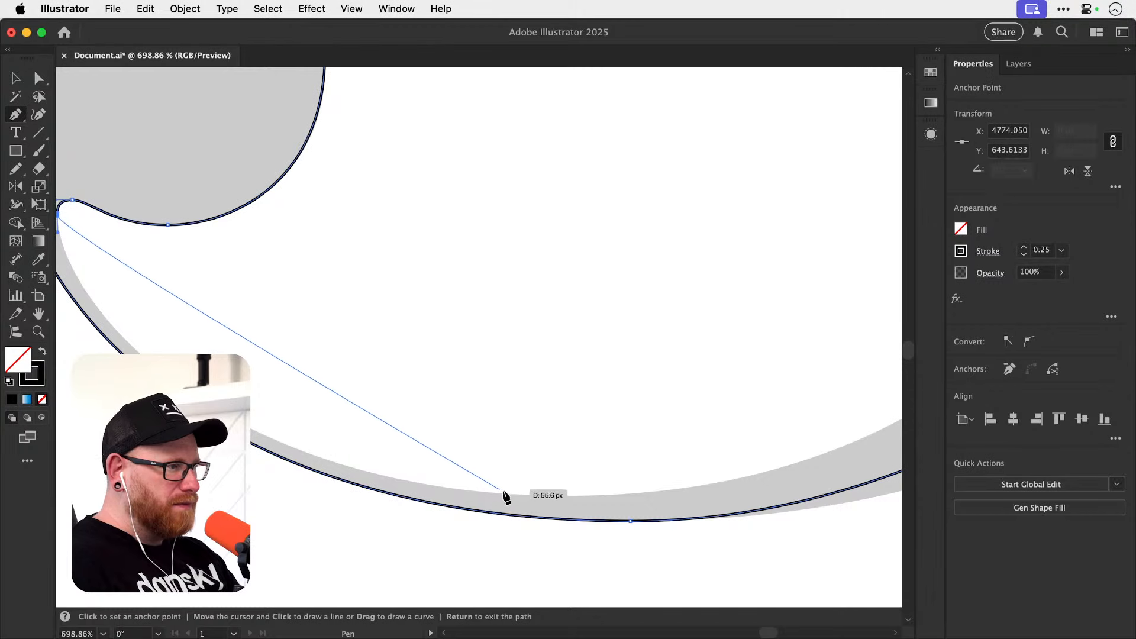
pyautogui.moveTo(550, 496); pyautogui.dragTo(819, 457)
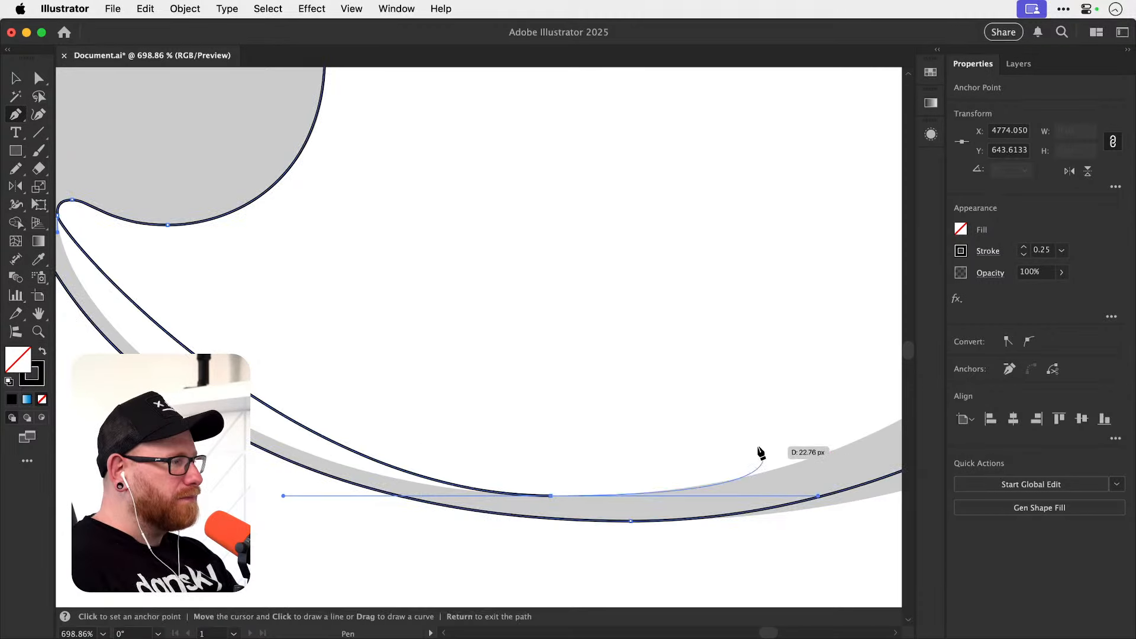
# Lengthen the new inner segment's vertical and horizontal handles until it follows the loop's thin inner edge, and deselect the path.
pyautogui.press('space')
pyautogui.moveTo(319, 329); pyautogui.dragTo(463, 318)
pyautogui.press('a')
pyautogui.moveTo(201, 222); pyautogui.dragTo(202, 264)
pyautogui.moveTo(426, 484); pyautogui.dragTo(358, 485)
pyautogui.moveTo(201, 263); pyautogui.dragTo(202, 284)
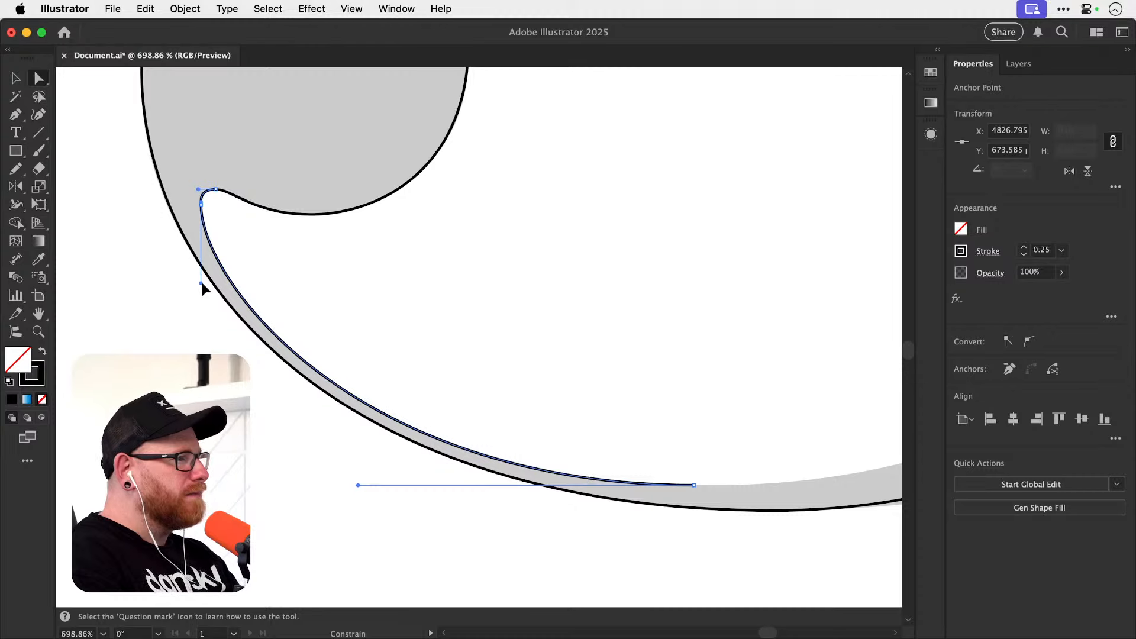
pyautogui.click(576, 330)
# Lengthen the horizontal and vertical handles of the loop's lower right outer curve to match the letter's edge, and deselect the path.
pyautogui.moveTo(660, 316); pyautogui.dragTo(478, 340)
pyautogui.moveTo(577, 374); pyautogui.dragTo(446, 365)
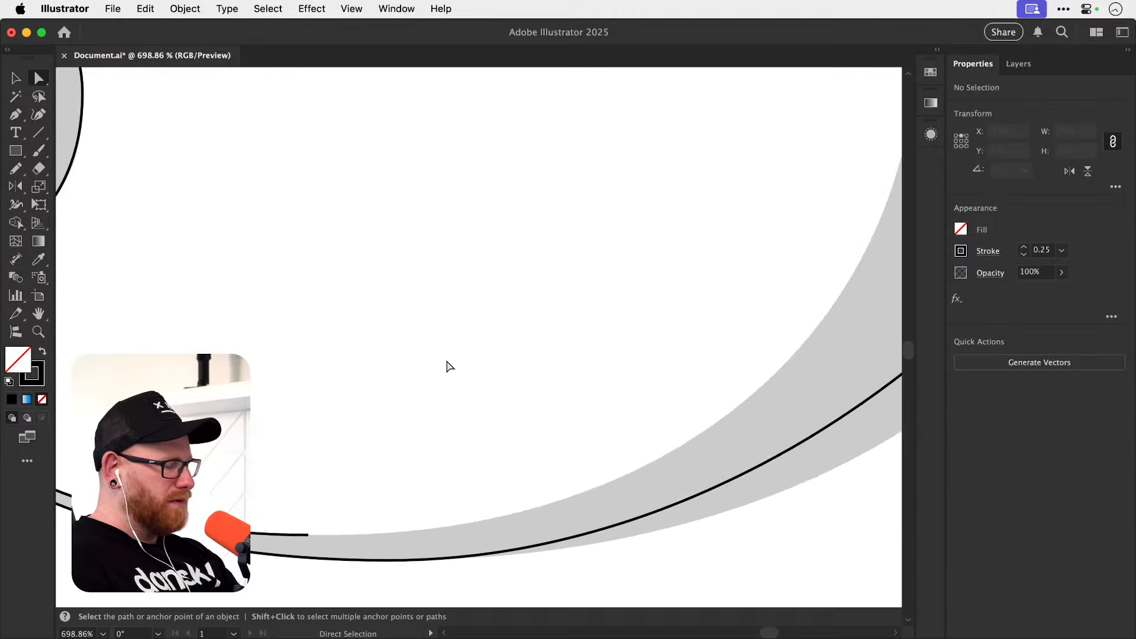
pyautogui.press('p')
pyautogui.press('super+minus')
pyautogui.press('super+minus')
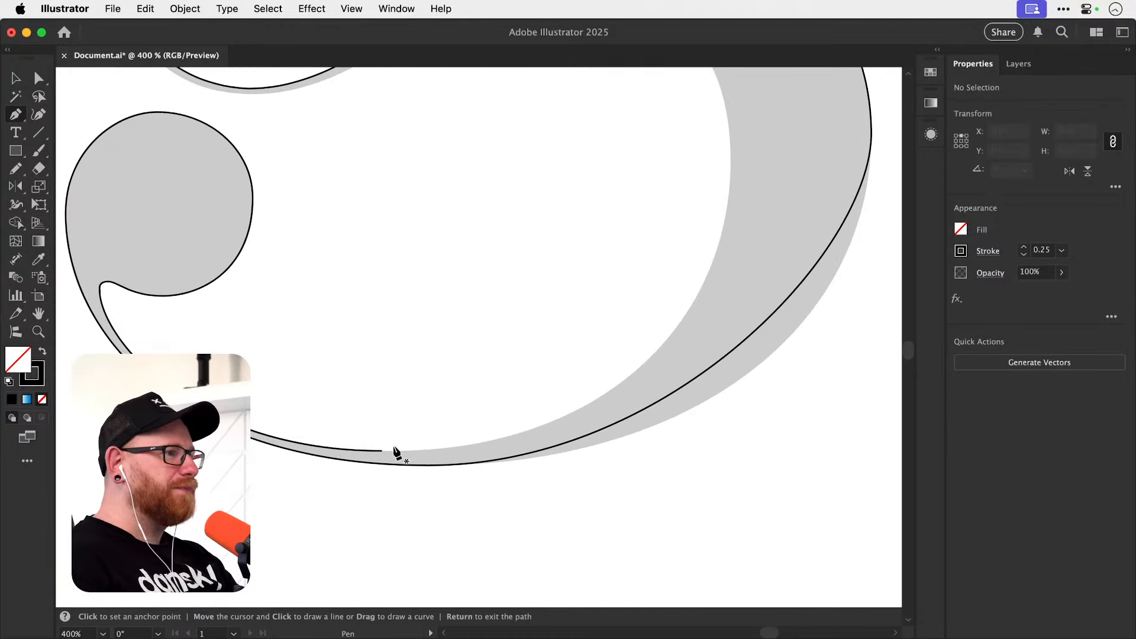
pyautogui.press('a')
pyautogui.moveTo(590, 408); pyautogui.dragTo(488, 459)
pyautogui.moveTo(551, 429); pyautogui.dragTo(656, 515)
pyautogui.moveTo(770, 300); pyautogui.dragTo(770, 325)
pyautogui.click(791, 317)
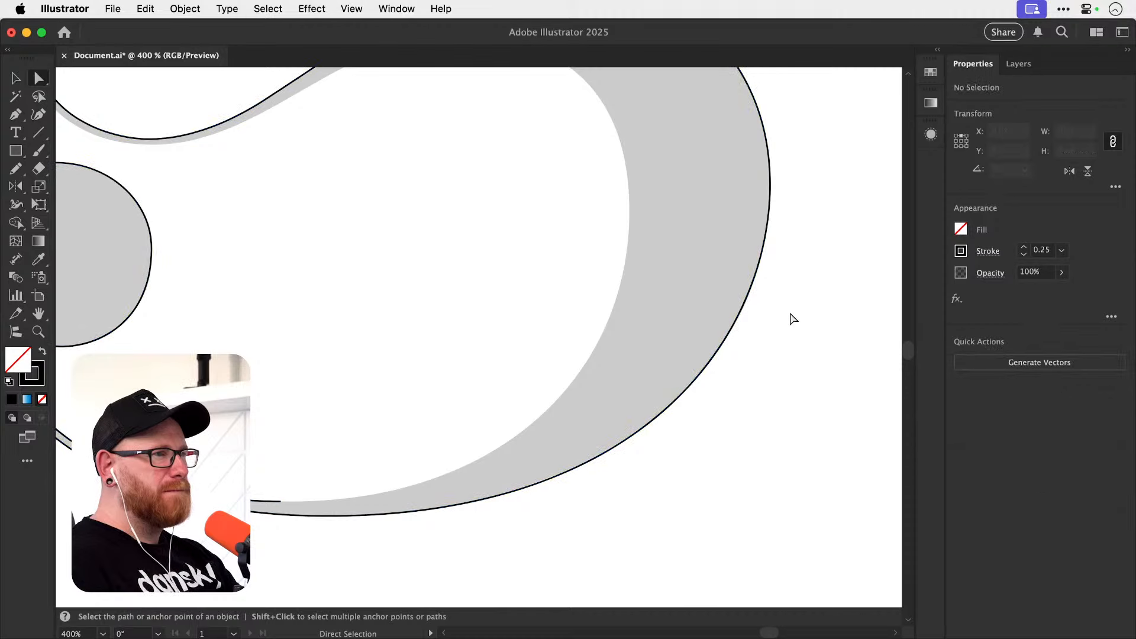
# Resume the path at the loop's inner bottom anchor and extend a horizontal handle toward the thick right side.
pyautogui.press('space')
pyautogui.press('p')
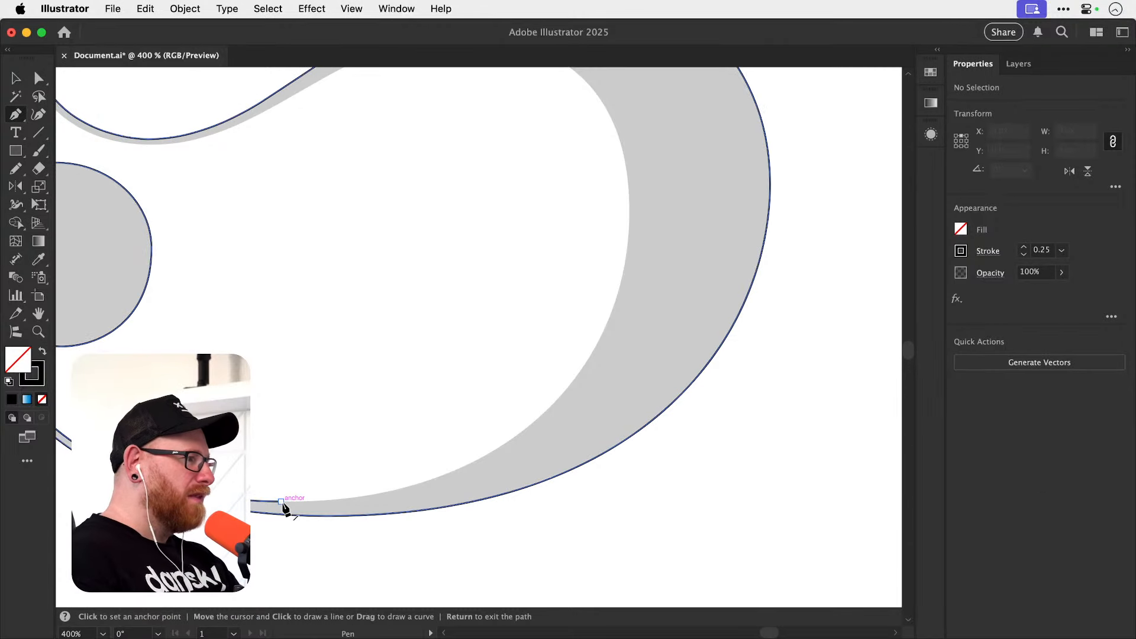
pyautogui.press('space')
pyautogui.moveTo(299, 503); pyautogui.dragTo(350, 508)
pyautogui.click(331, 501)
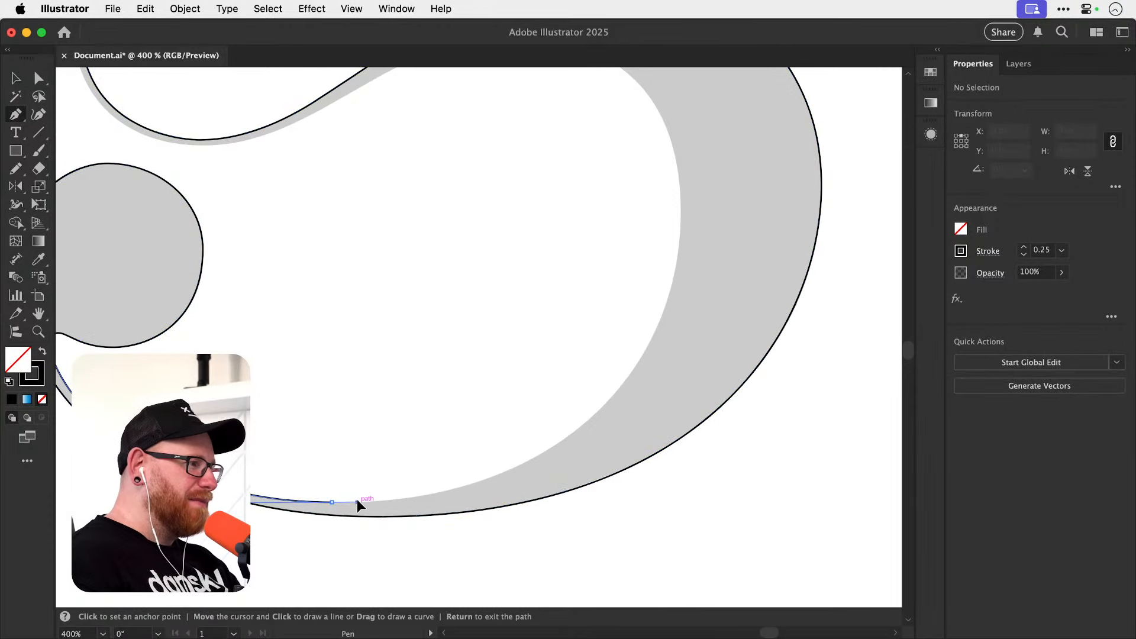
pyautogui.click(382, 501)
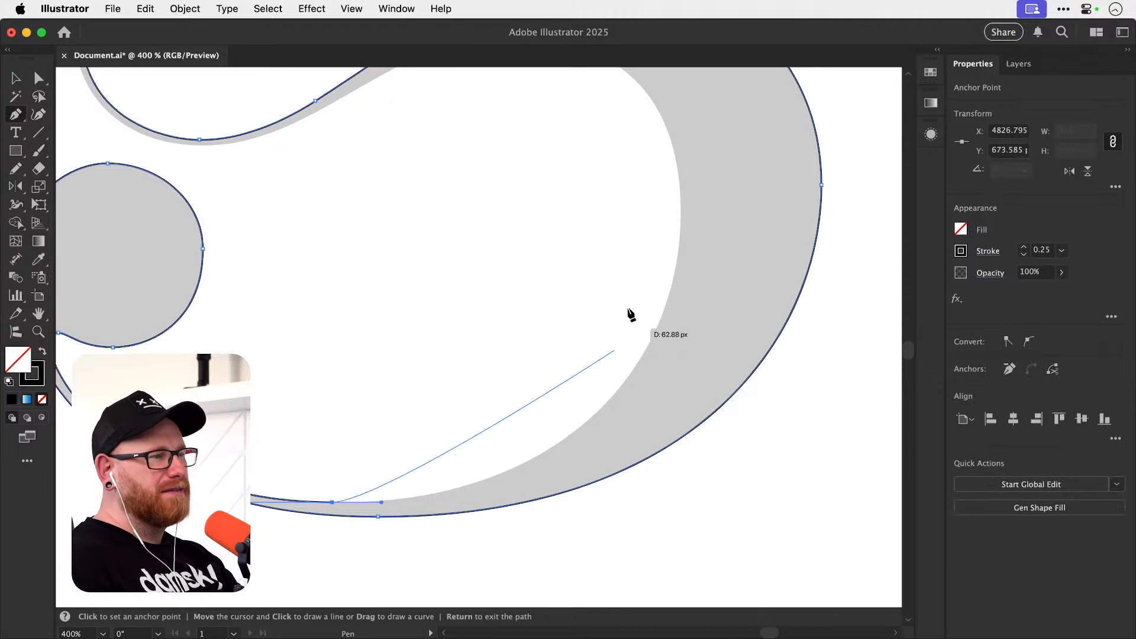
# Add a vertical-handle anchor at the lower loop's inner right extreme and lengthen the segment's handles to follow the thick side's inner edge.
pyautogui.press('space')
pyautogui.moveTo(625, 283); pyautogui.dragTo(611, 367)
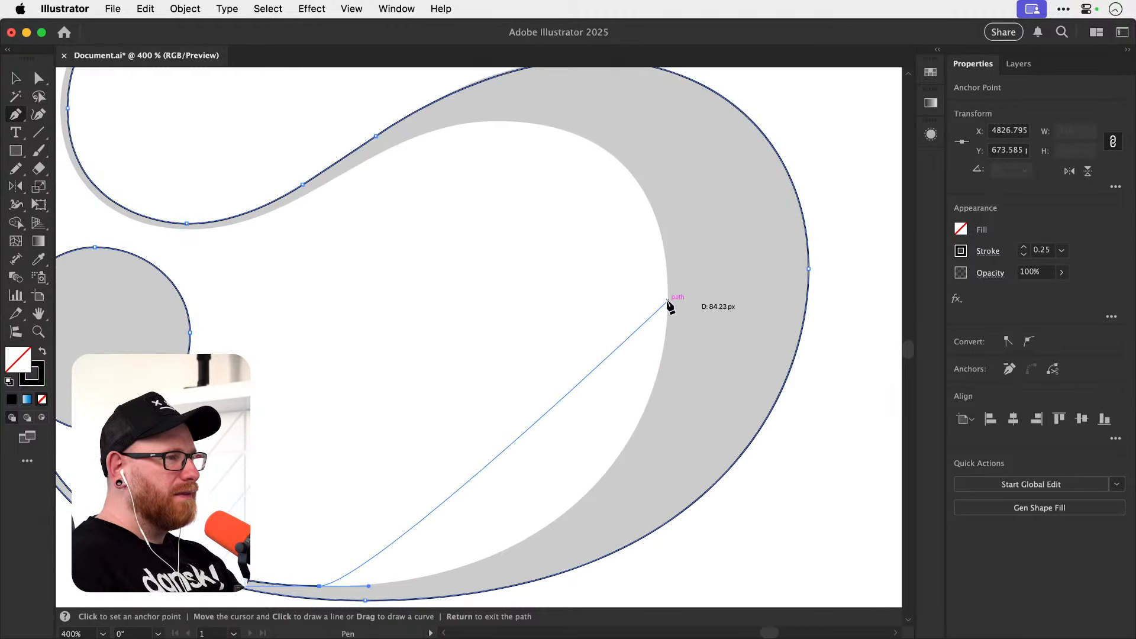
pyautogui.moveTo(667, 301); pyautogui.dragTo(667, 174)
pyautogui.press('a')
pyautogui.moveTo(369, 586); pyautogui.dragTo(513, 586)
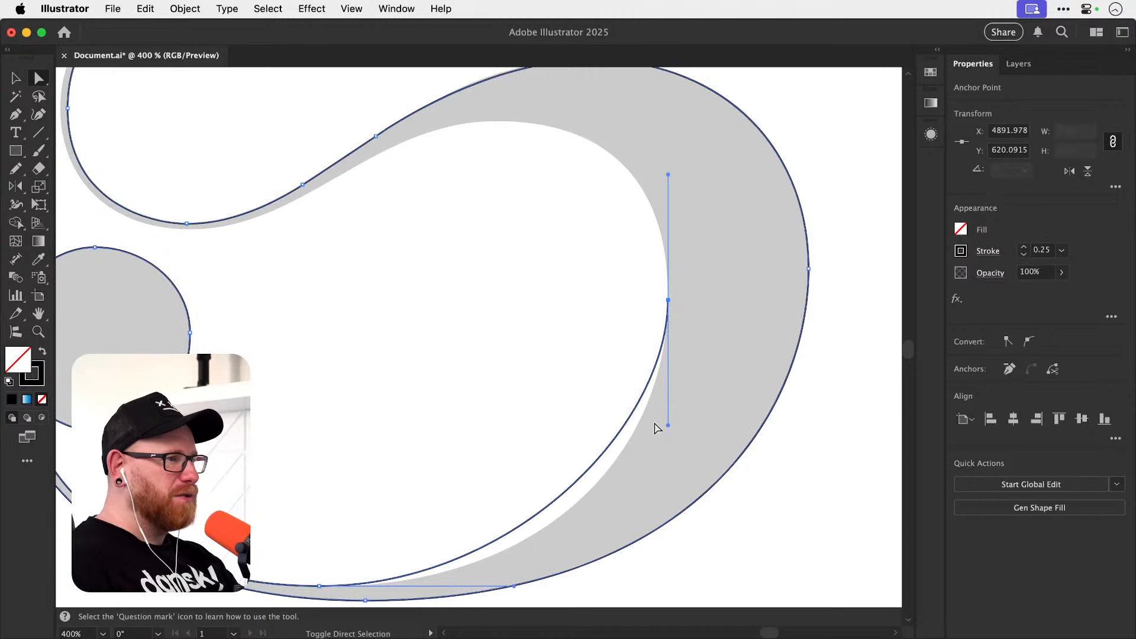
pyautogui.moveTo(669, 426); pyautogui.dragTo(668, 439)
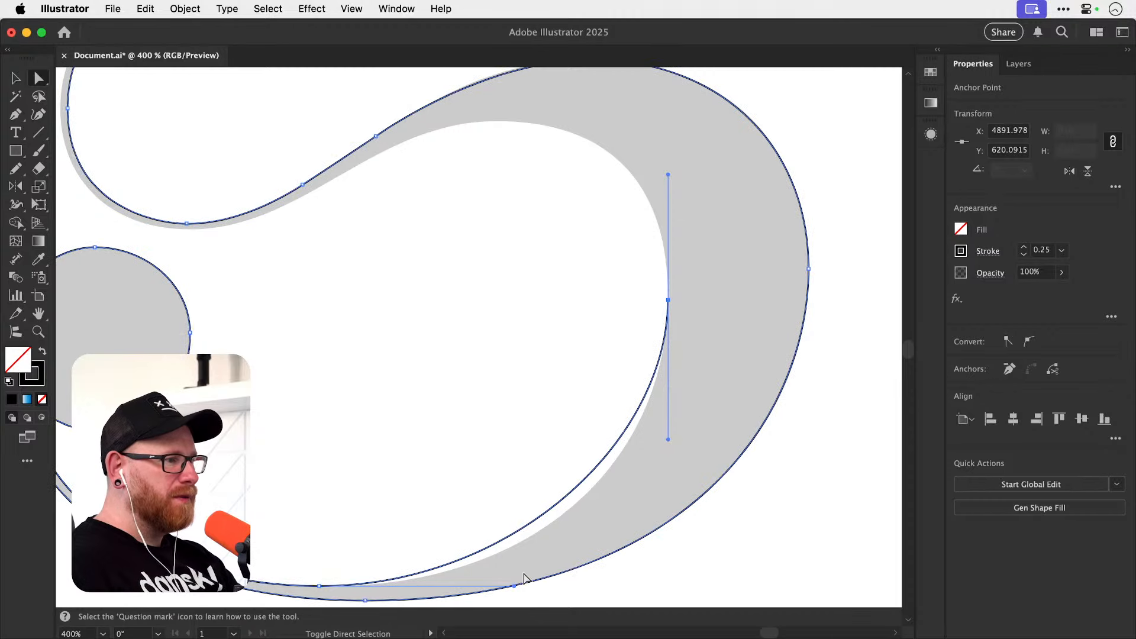
pyautogui.moveTo(513, 587); pyautogui.dragTo(563, 578)
# Deselect the path and resume it with the Pen tool at the loop's inner right anchor.
pyautogui.press('space')
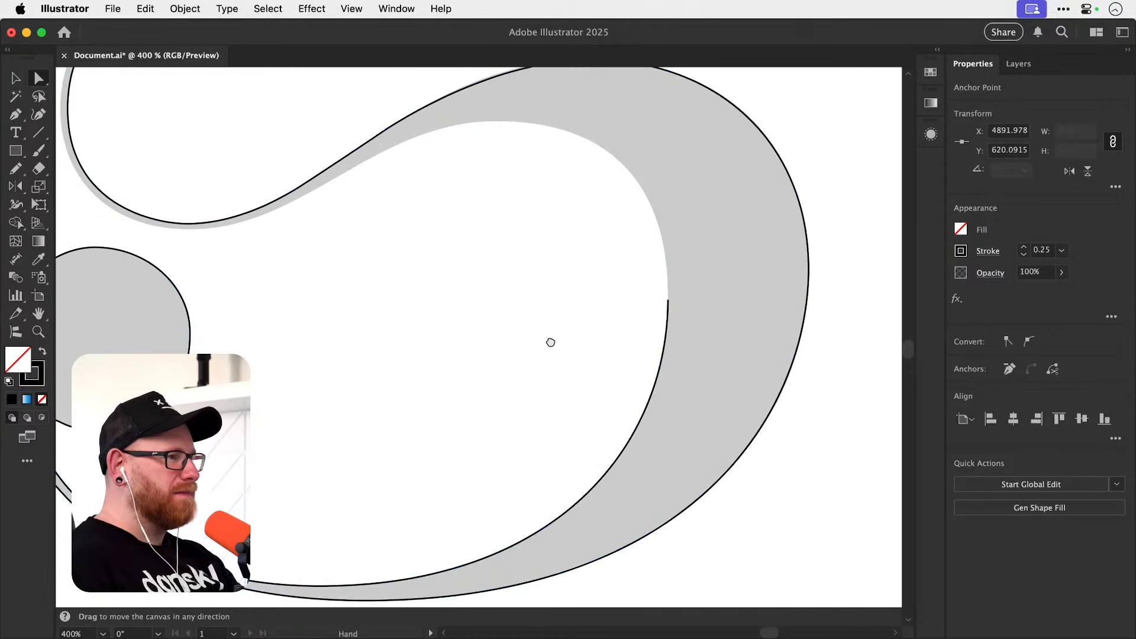
pyautogui.moveTo(550, 343); pyautogui.dragTo(553, 449)
pyautogui.press('p')
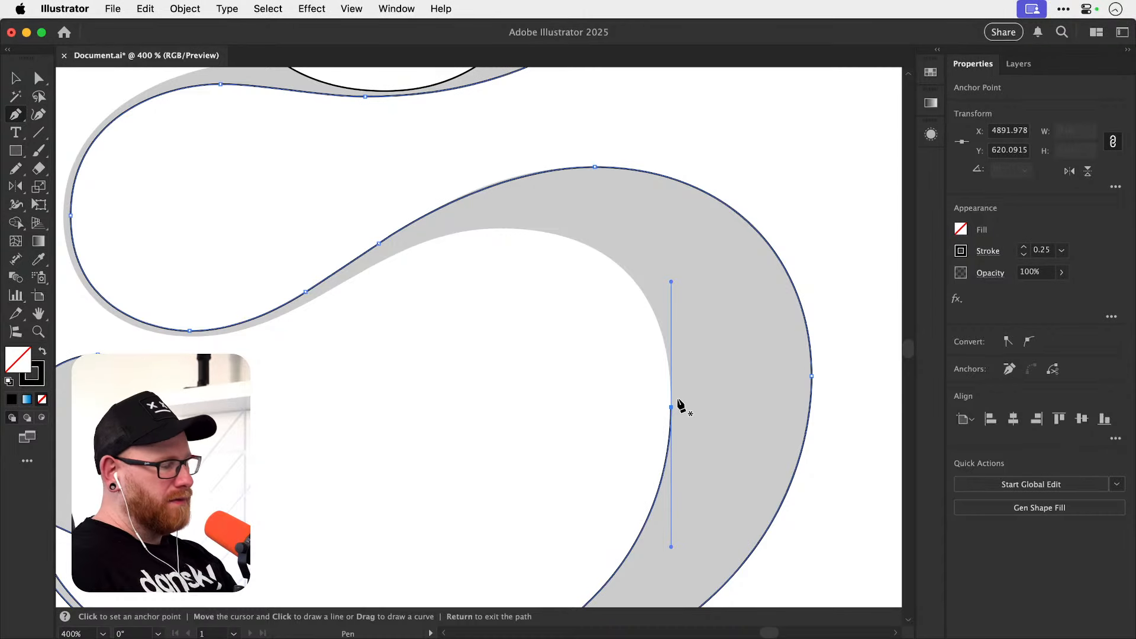
pyautogui.press('shift+super+a')
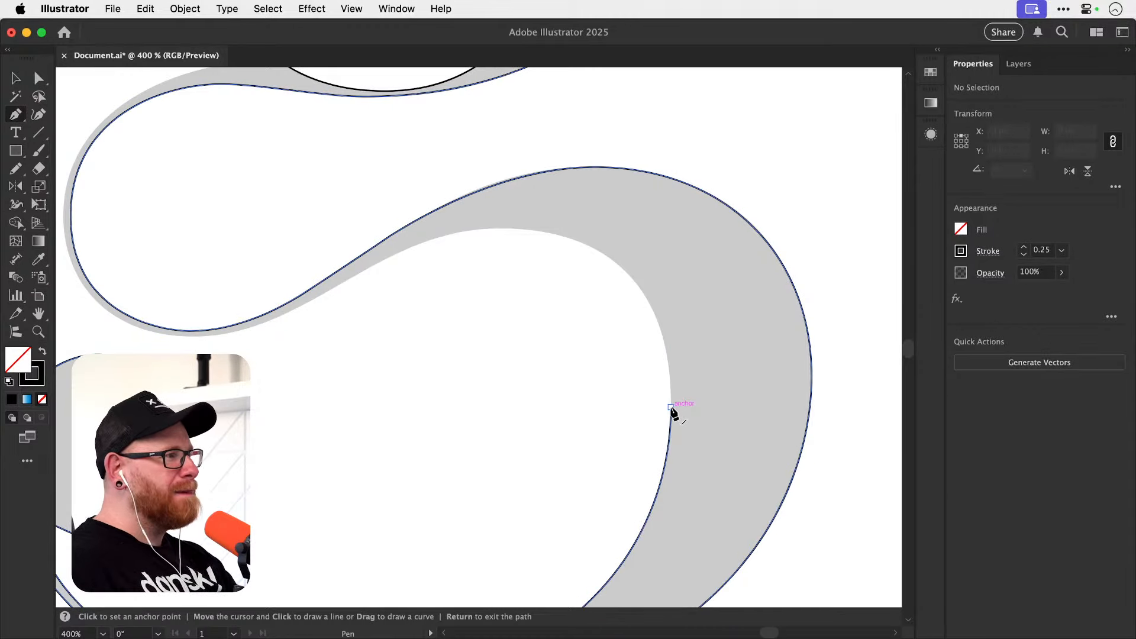
pyautogui.hscroll(-3, 552, 413)
pyautogui.scroll(2, 553, 413)
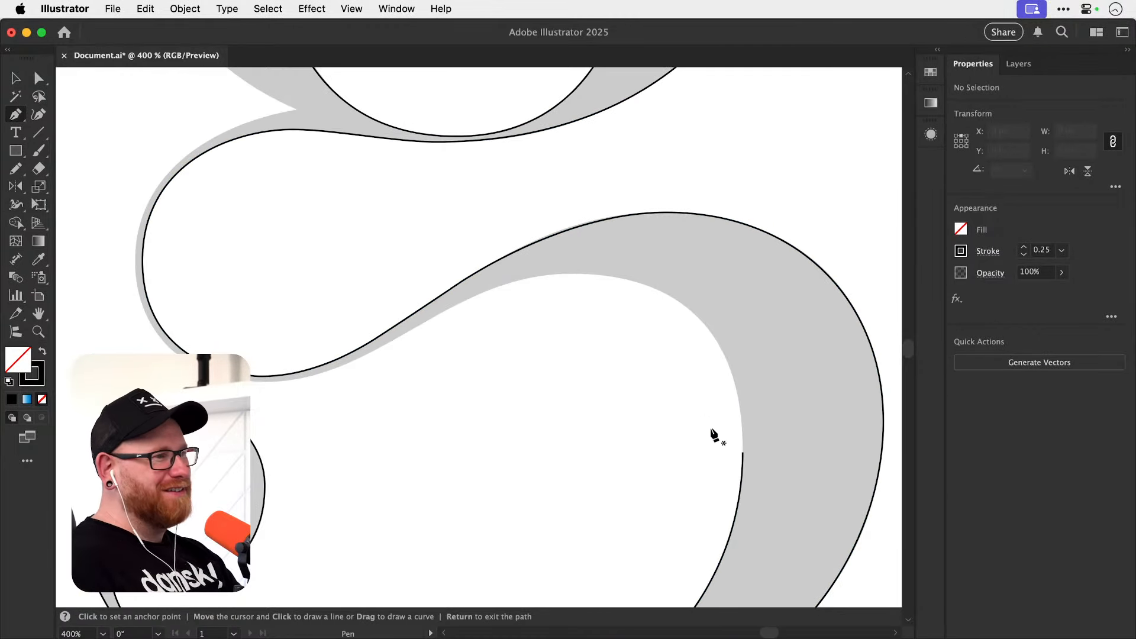
pyautogui.click(742, 452)
pyautogui.click(583, 273)
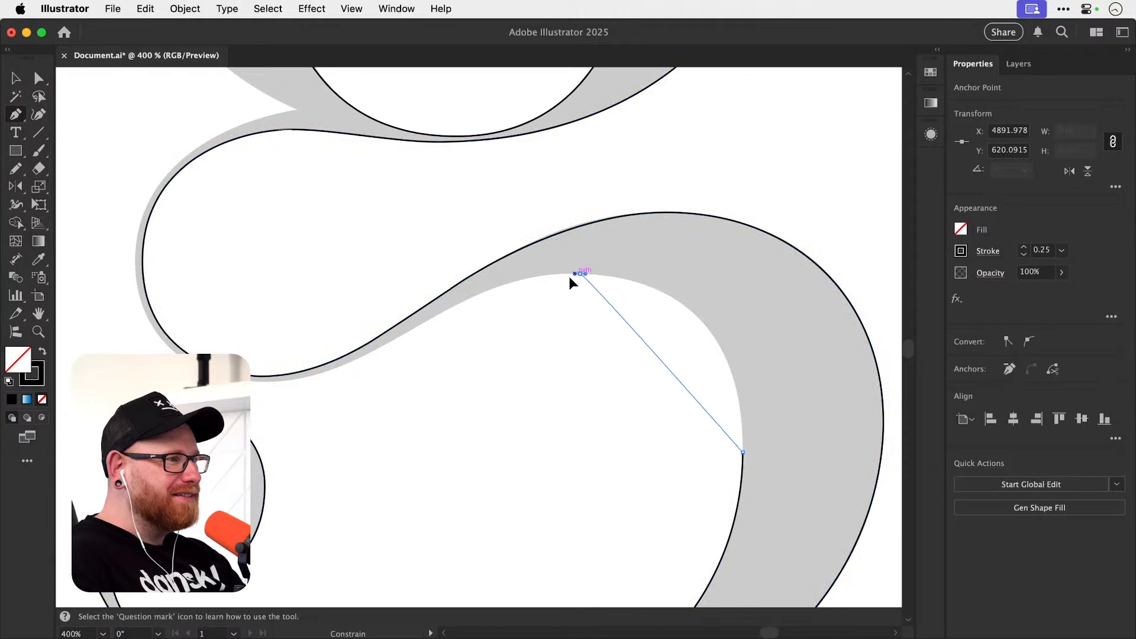
pyautogui.moveTo(569, 278); pyautogui.dragTo(417, 302)
pyautogui.press('space')
pyautogui.moveTo(501, 315); pyautogui.dragTo(581, 343)
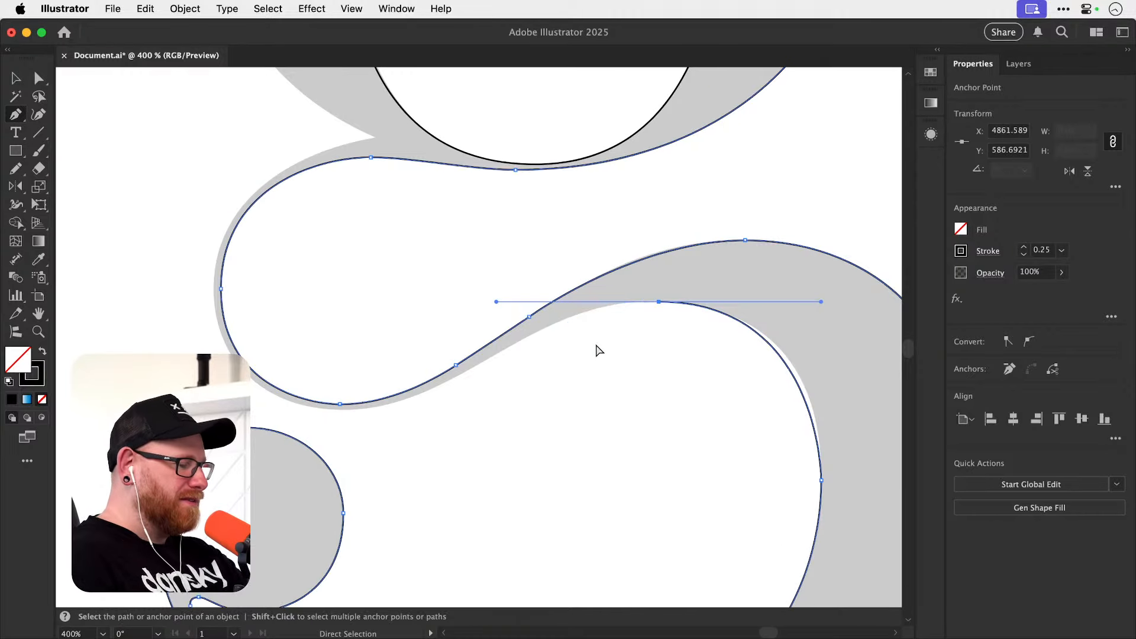
pyautogui.press('super+equal')
pyautogui.press('space')
pyautogui.moveTo(447, 388); pyautogui.dragTo(581, 345)
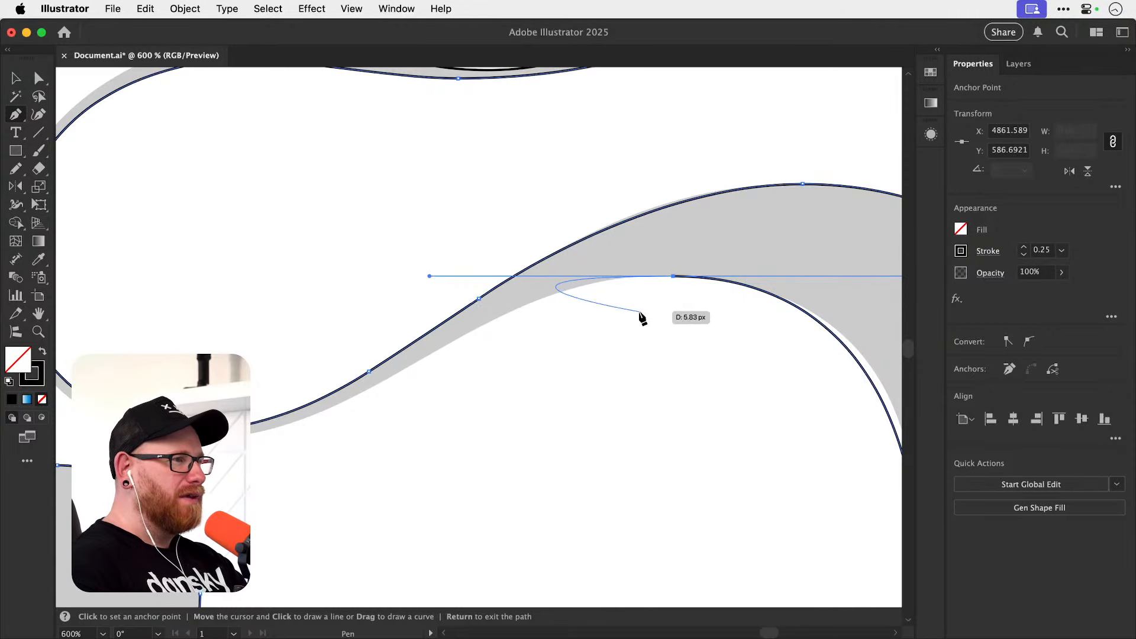
pyautogui.scroll(2, 639, 314)
pyautogui.hscroll(3, 639, 315)
pyautogui.press('super+z')
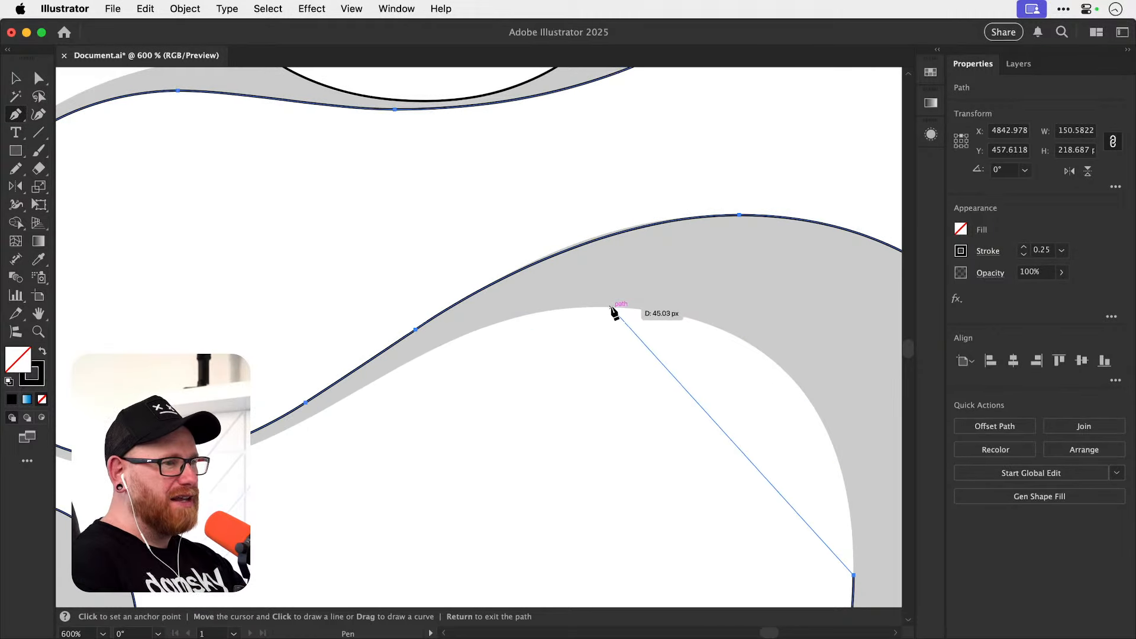
pyautogui.moveTo(609, 307); pyautogui.dragTo(396, 363)
pyautogui.press('super+z')
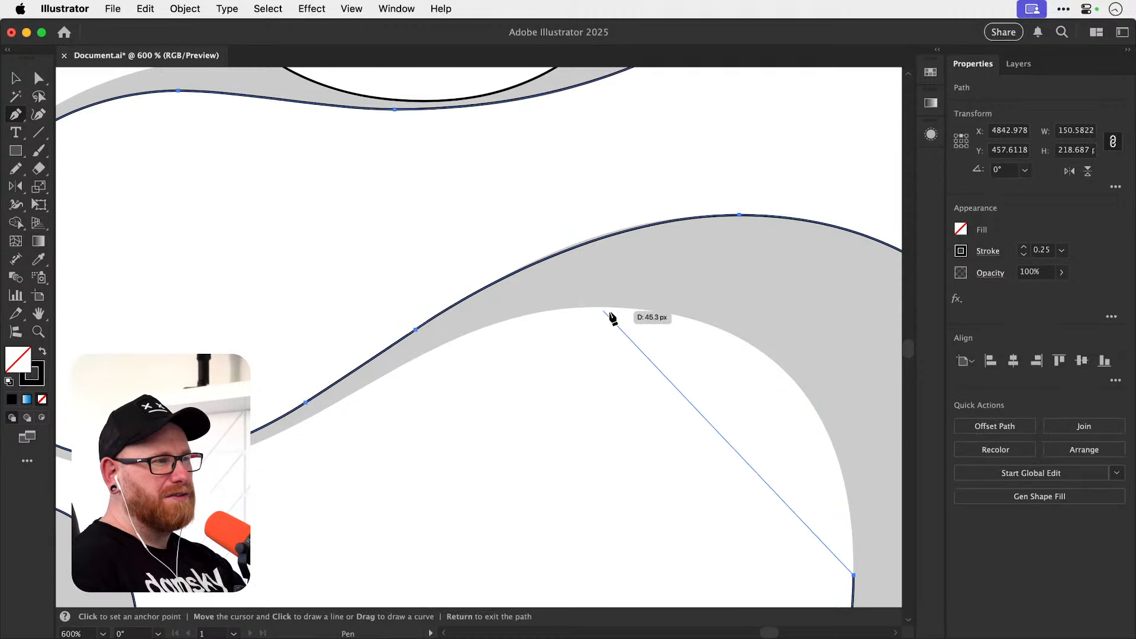
pyautogui.moveTo(608, 307); pyautogui.dragTo(343, 364)
pyautogui.press('space')
pyautogui.moveTo(414, 402); pyautogui.dragTo(488, 372)
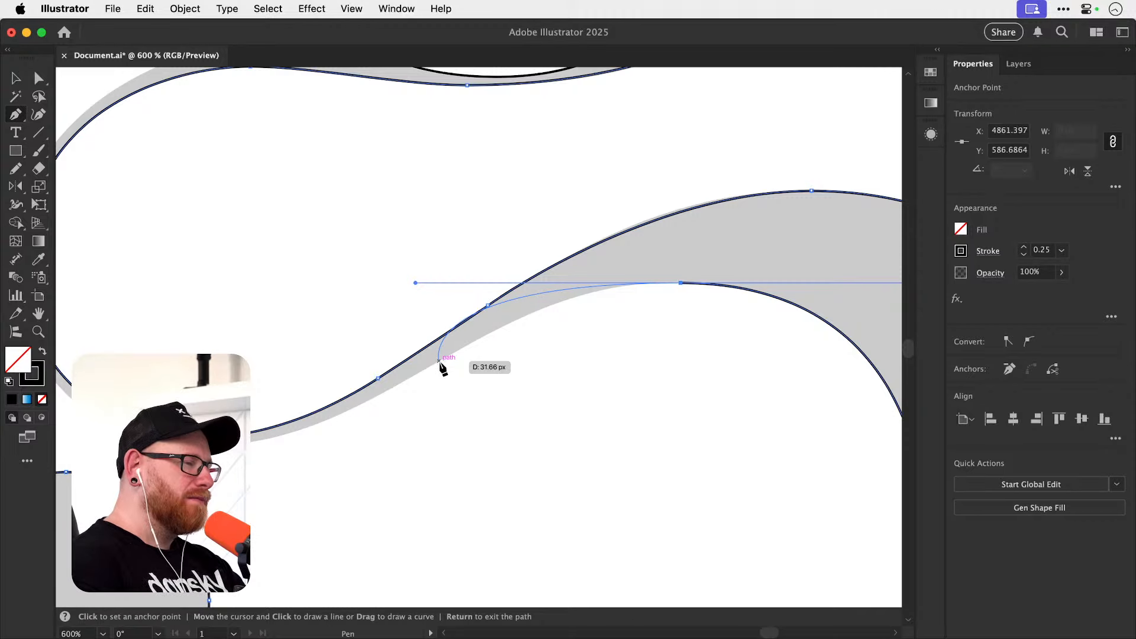
pyautogui.press('super+z')
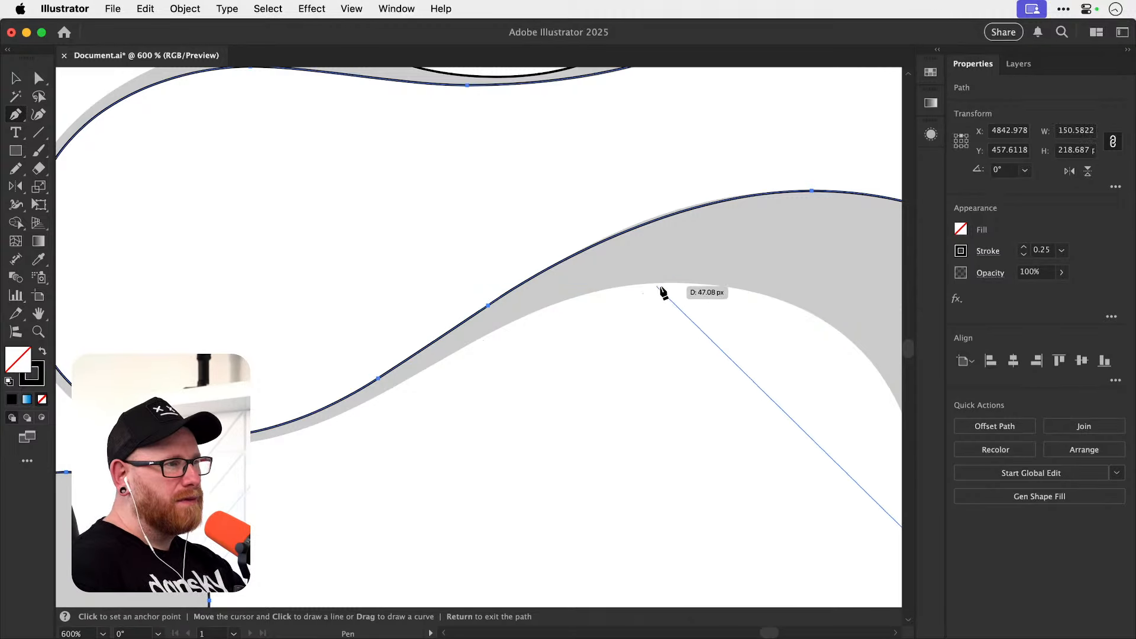
# Add a corner anchor on the thin diagonal stroke's lower edge and bend the new segment up toward the loop's inner top edge.
pyautogui.press('space')
pyautogui.moveTo(659, 290); pyautogui.dragTo(525, 309)
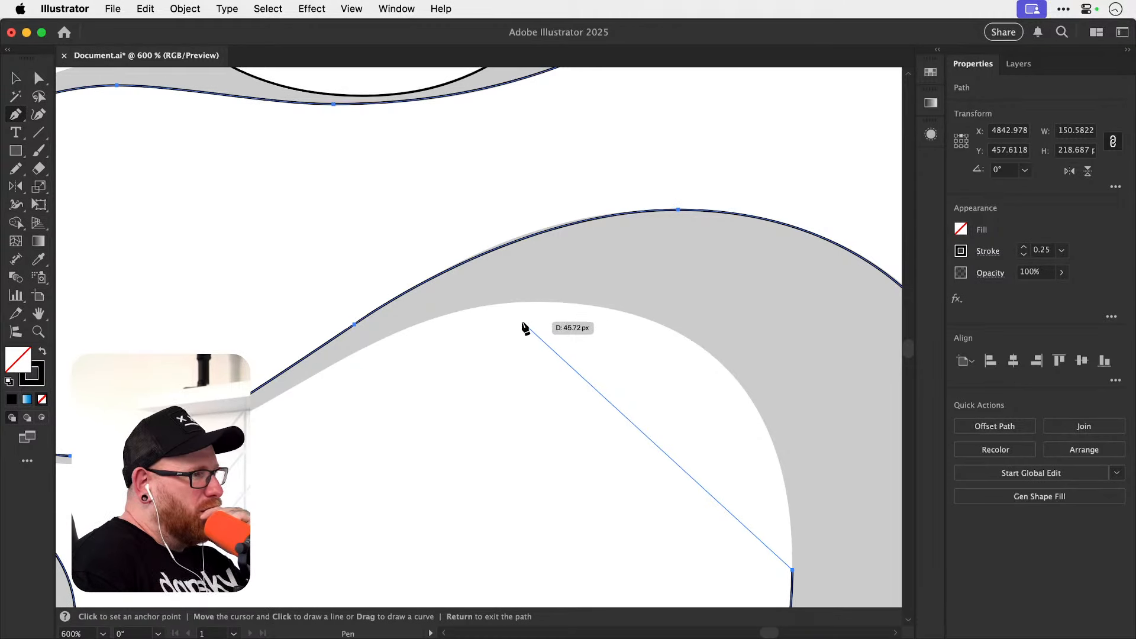
pyautogui.press('space')
pyautogui.moveTo(473, 387); pyautogui.dragTo(510, 350)
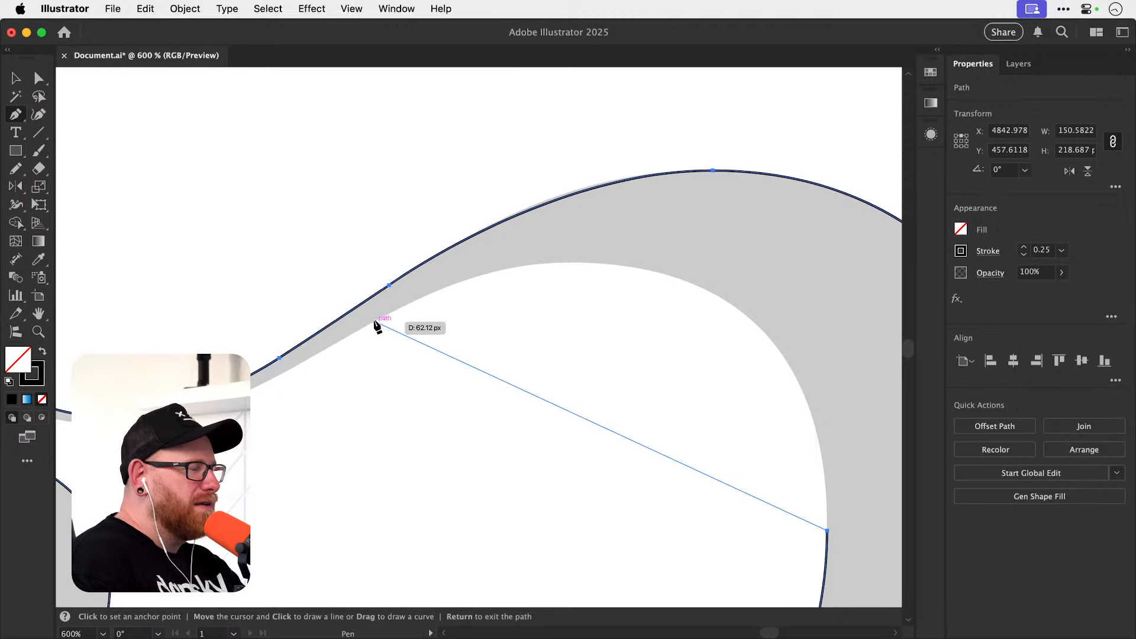
pyautogui.moveTo(375, 321); pyautogui.dragTo(324, 347)
pyautogui.press('super+z')
pyautogui.click(376, 321)
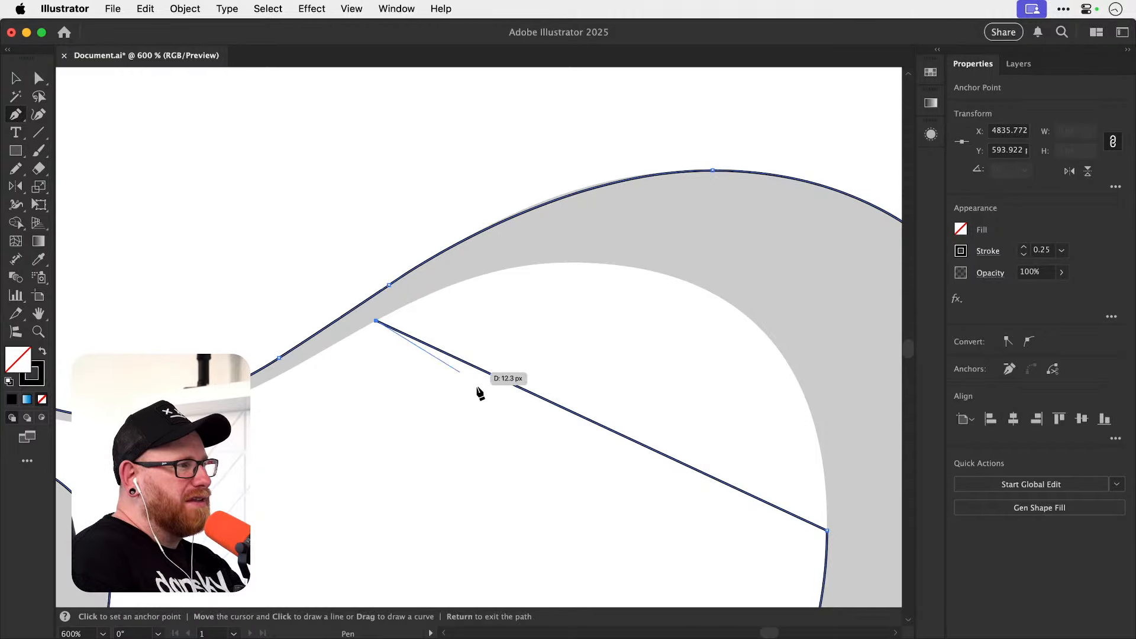
pyautogui.hotkey('shift', 'c')
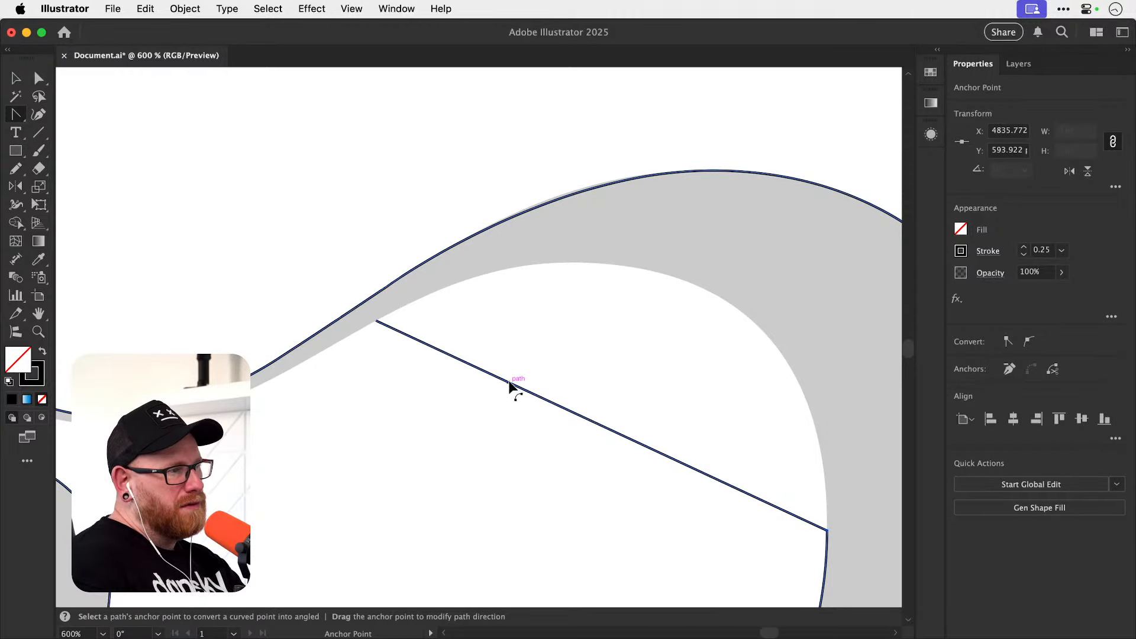
pyautogui.moveTo(509, 385); pyautogui.dragTo(594, 278)
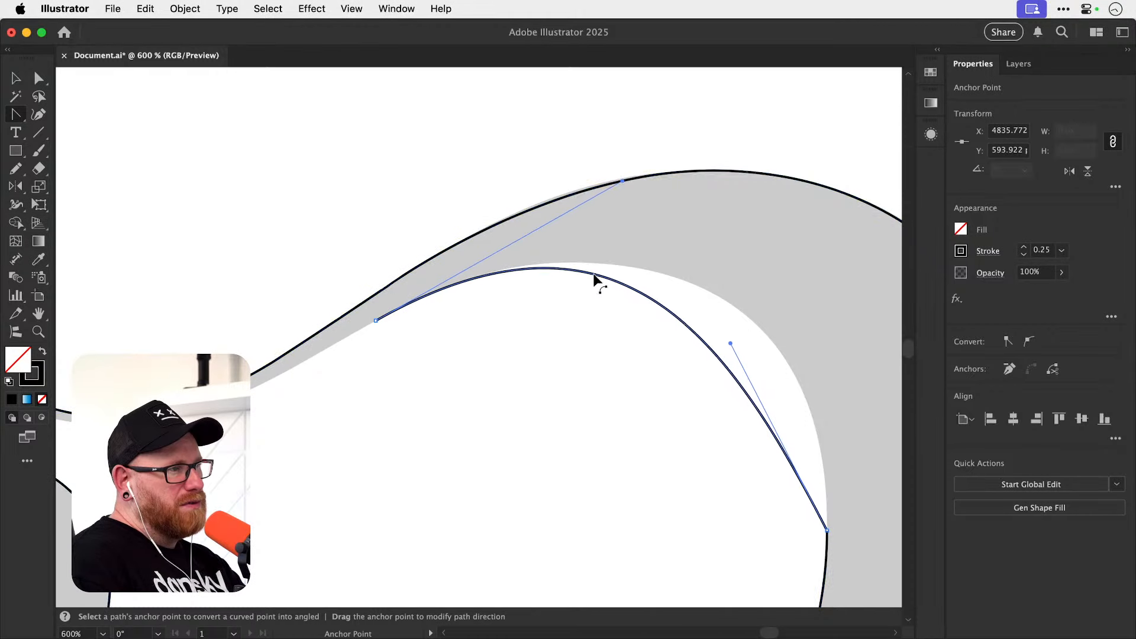
# Make the inner right anchor's upper handle vertical and adjust both segment handles to fit the loop's inner top edge.
pyautogui.moveTo(731, 342); pyautogui.dragTo(837, 304)
pyautogui.press('a')
pyautogui.moveTo(626, 178); pyautogui.dragTo(649, 176)
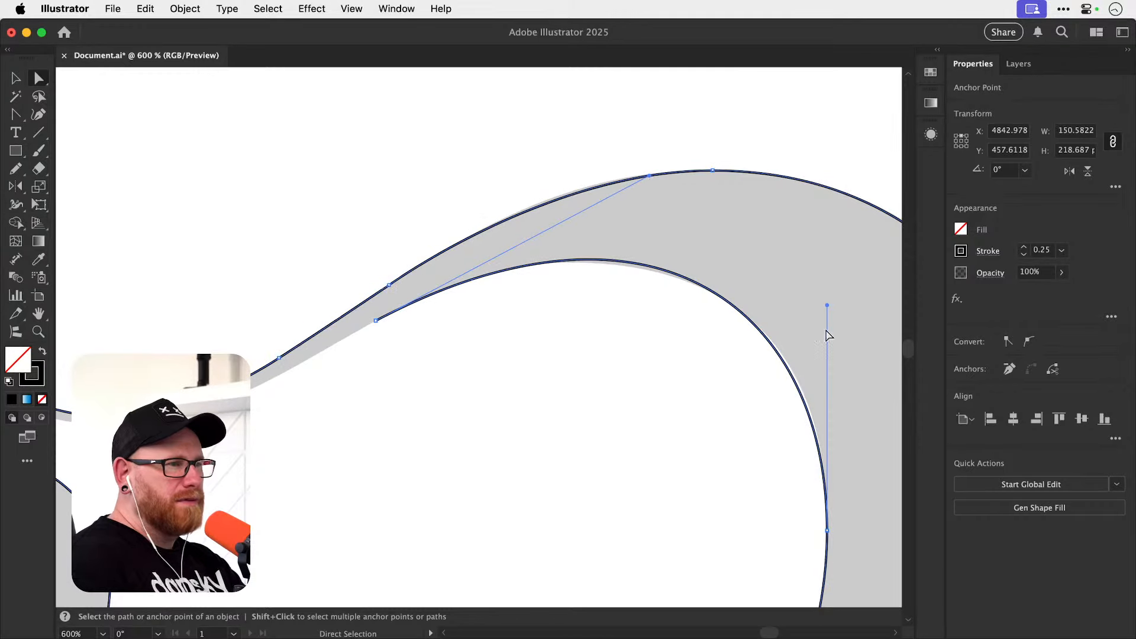
pyautogui.moveTo(829, 304); pyautogui.dragTo(829, 298)
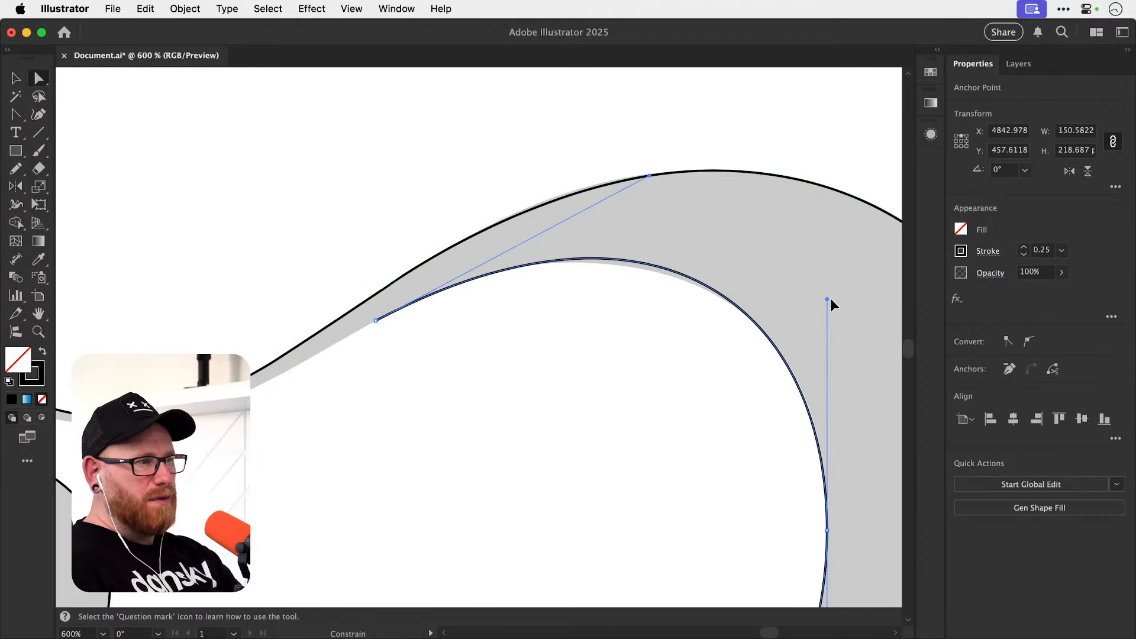
pyautogui.moveTo(650, 176)
pyautogui.mouseDown()
pyautogui.moveTo(660, 183)
pyautogui.moveTo(641, 179)
pyautogui.mouseUp()
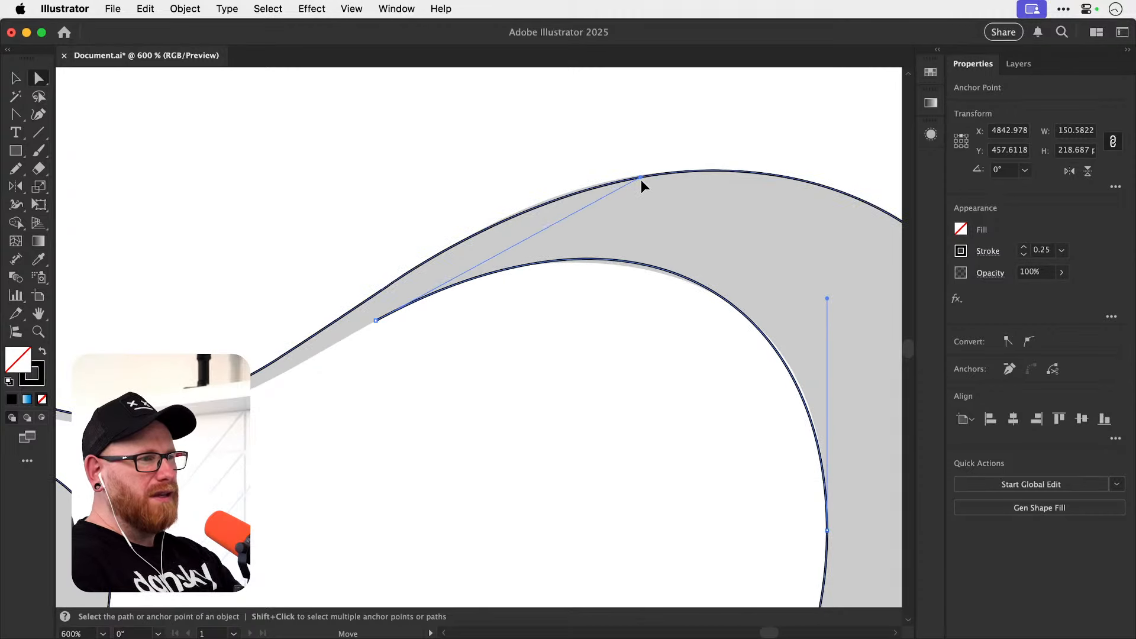
pyautogui.moveTo(826, 297); pyautogui.dragTo(829, 285)
pyautogui.moveTo(640, 180); pyautogui.dragTo(623, 186)
# Resume the path at the diagonal stroke's anchor and add a short straight segment down the stroke's lower edge.
pyautogui.moveTo(795, 349); pyautogui.dragTo(685, 336)
pyautogui.moveTo(467, 348); pyautogui.dragTo(630, 388)
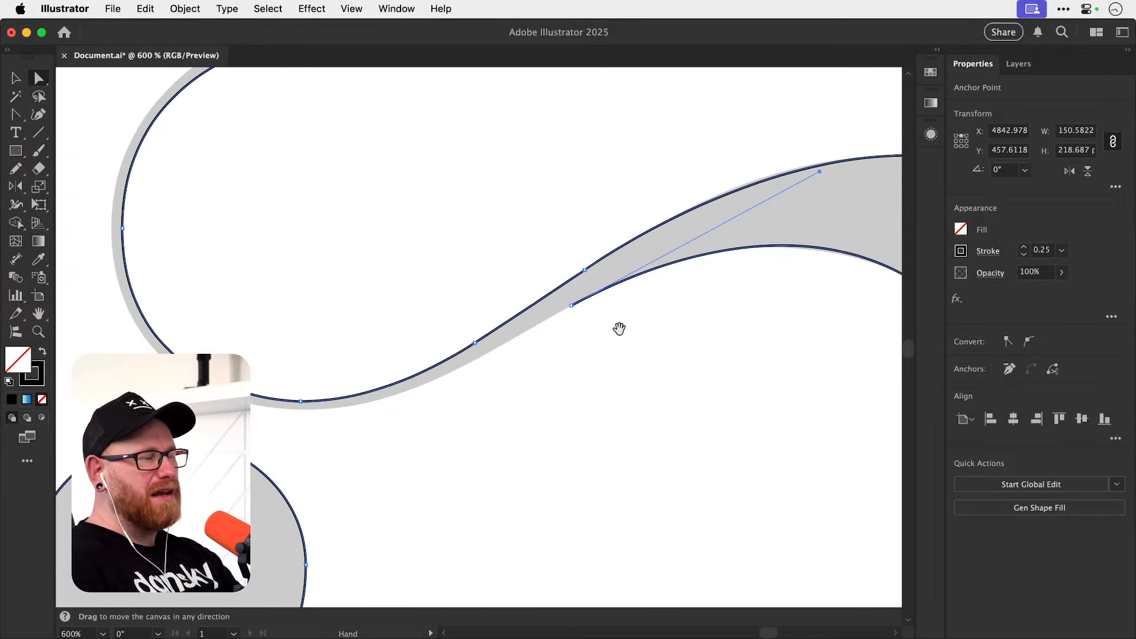
pyautogui.moveTo(618, 328); pyautogui.dragTo(658, 372)
pyautogui.press('p')
pyautogui.click(612, 351)
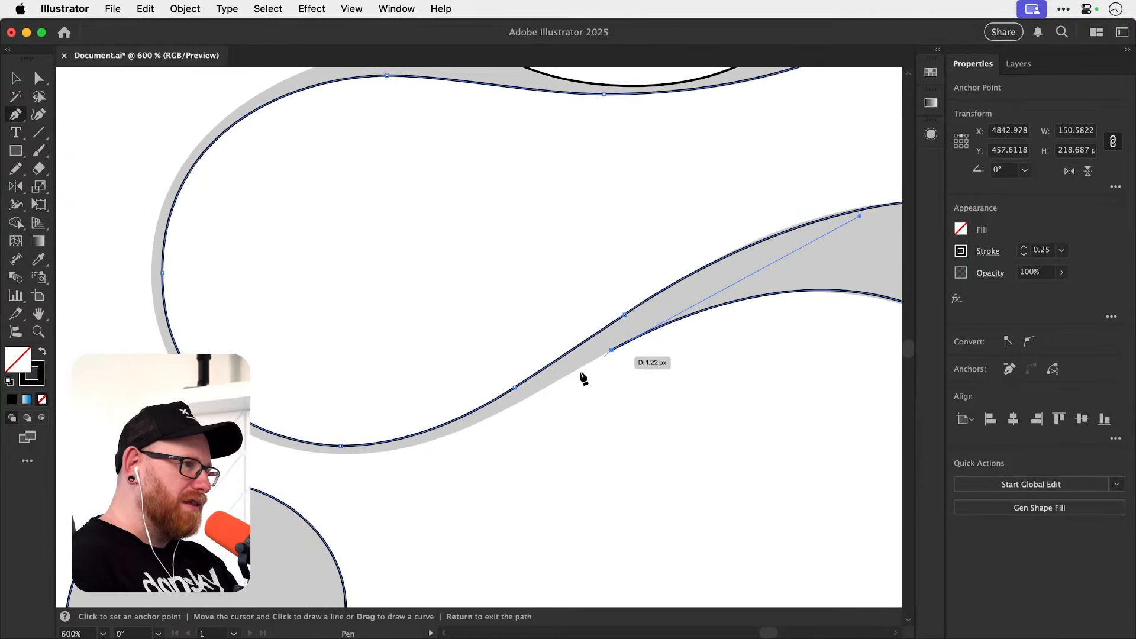
pyautogui.click(540, 391)
# Pull a short handle along the diagonal from its end anchor and add a horizontal-handle anchor at the thin connecting curve's outer lowest point.
pyautogui.moveTo(443, 418); pyautogui.dragTo(553, 404)
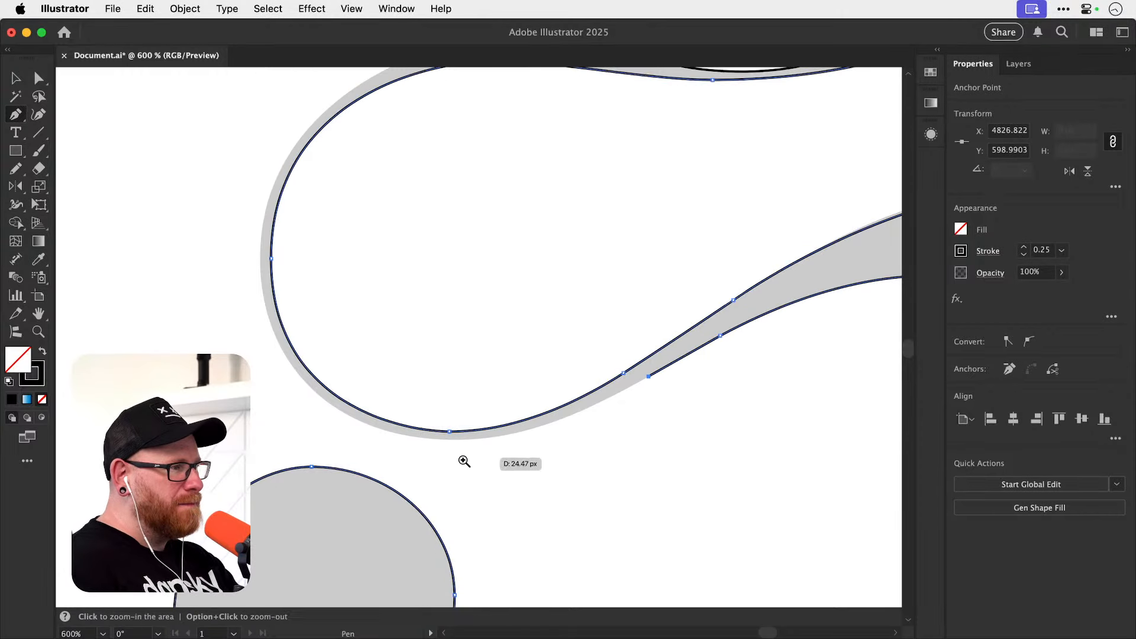
pyautogui.moveTo(464, 461); pyautogui.dragTo(727, 361)
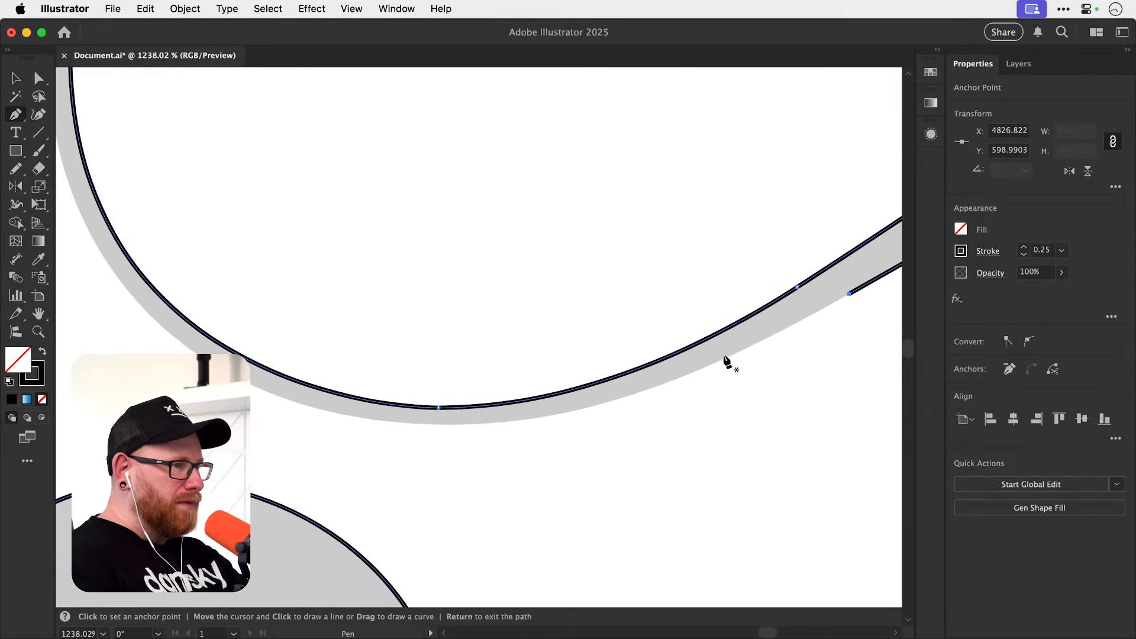
pyautogui.click(849, 293)
pyautogui.click(829, 306)
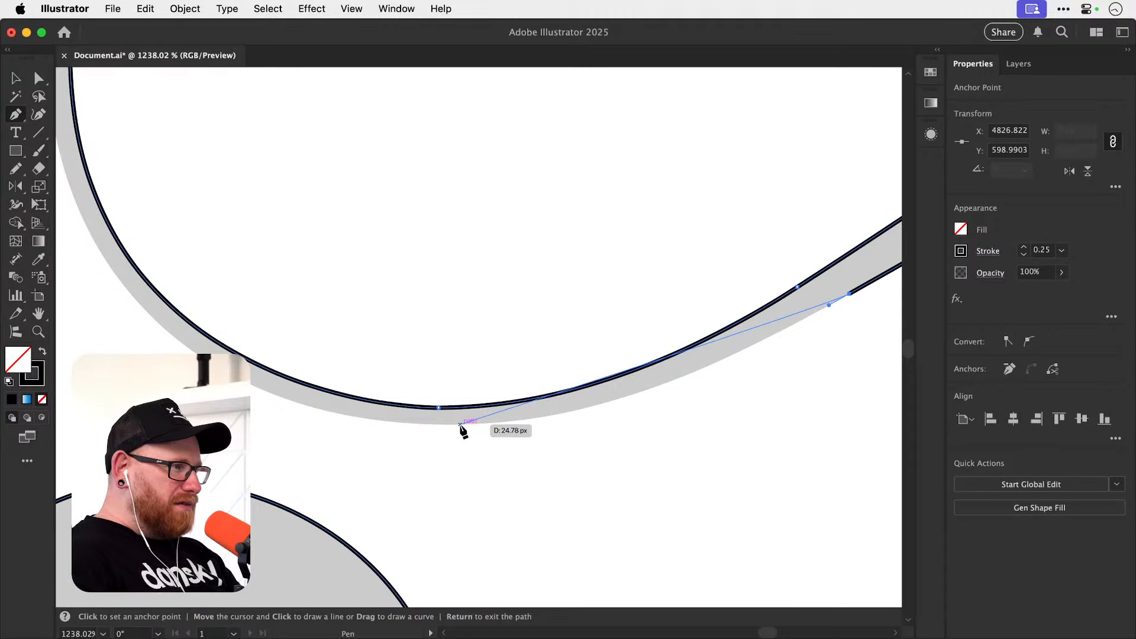
pyautogui.moveTo(460, 425); pyautogui.dragTo(279, 438)
# Add a vertical-handle anchor at the thin connecting curve's outer left extreme and lengthen its lower handle toward the letter's edge.
pyautogui.press('space')
pyautogui.moveTo(286, 321); pyautogui.dragTo(621, 591)
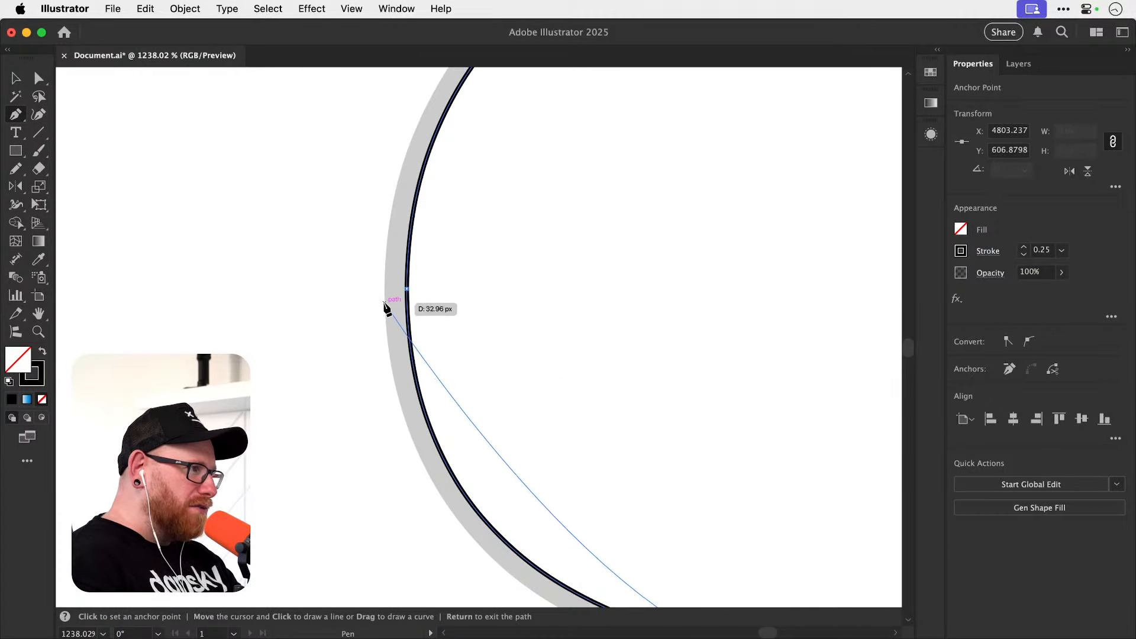
pyautogui.moveTo(384, 302); pyautogui.dragTo(365, 102)
pyautogui.moveTo(410, 377); pyautogui.dragTo(380, 178)
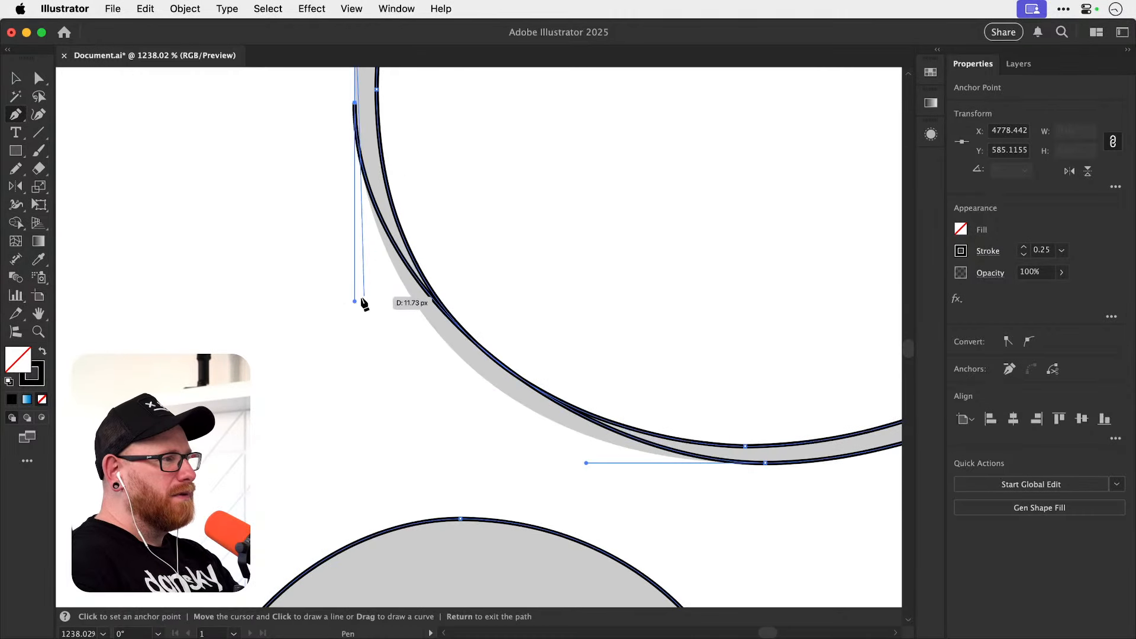
pyautogui.moveTo(355, 300); pyautogui.dragTo(359, 371)
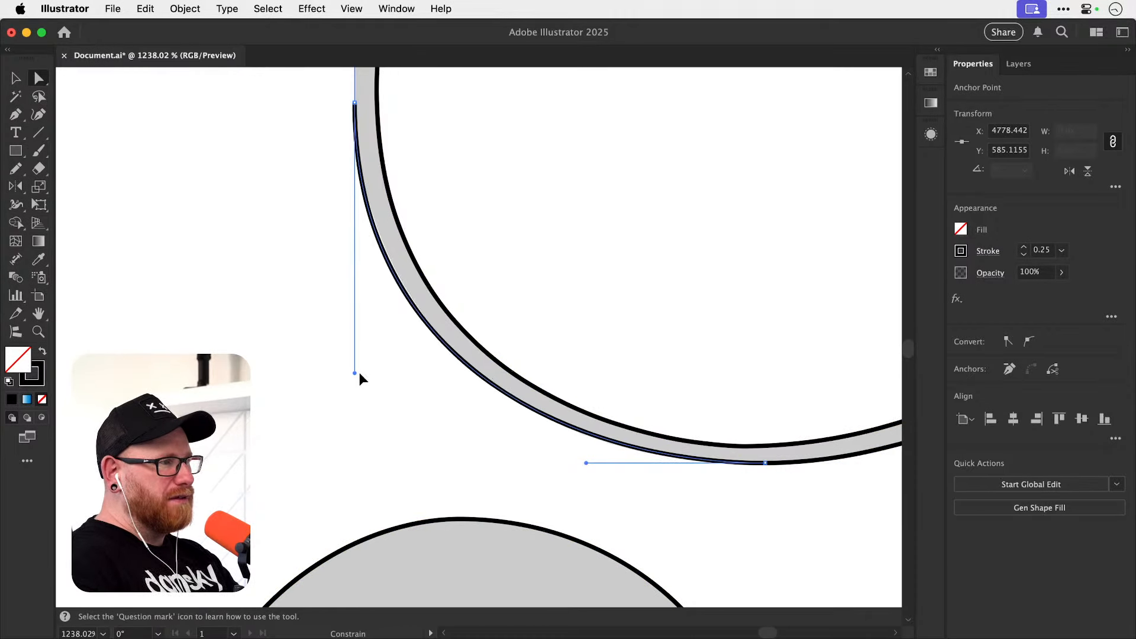
# Reduce the path's stroke weight to 0.1 pt.
pyautogui.click(1024, 257)
pyautogui.click(1026, 247)
pyautogui.click(1025, 254)
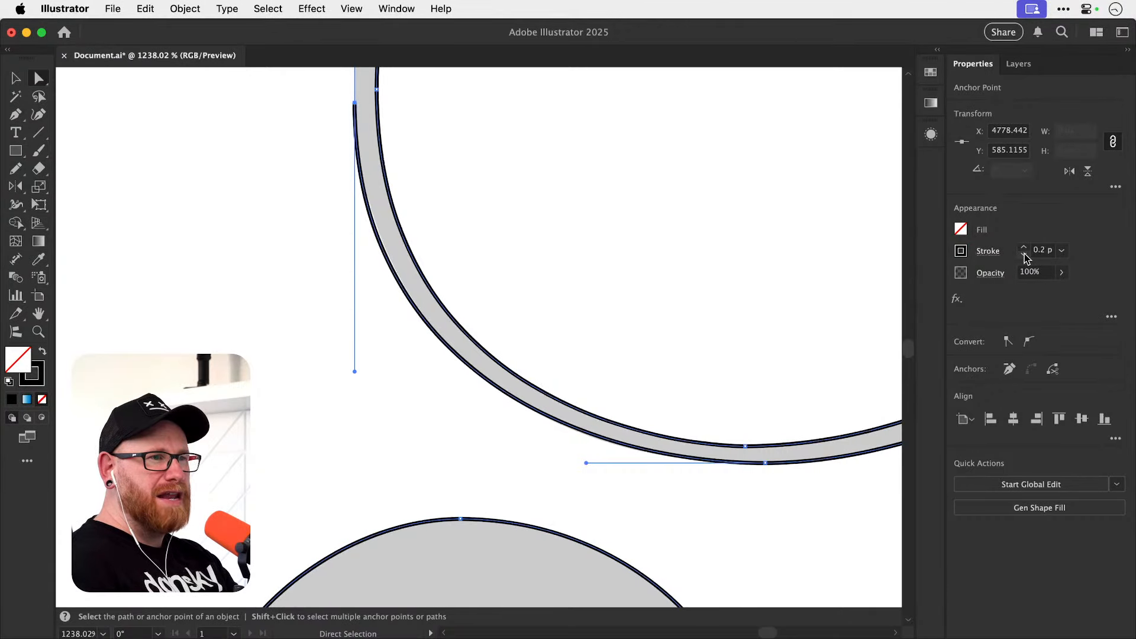
pyautogui.click(1025, 254)
pyautogui.click(1026, 254)
pyautogui.click(1026, 253)
pyautogui.click(1026, 254)
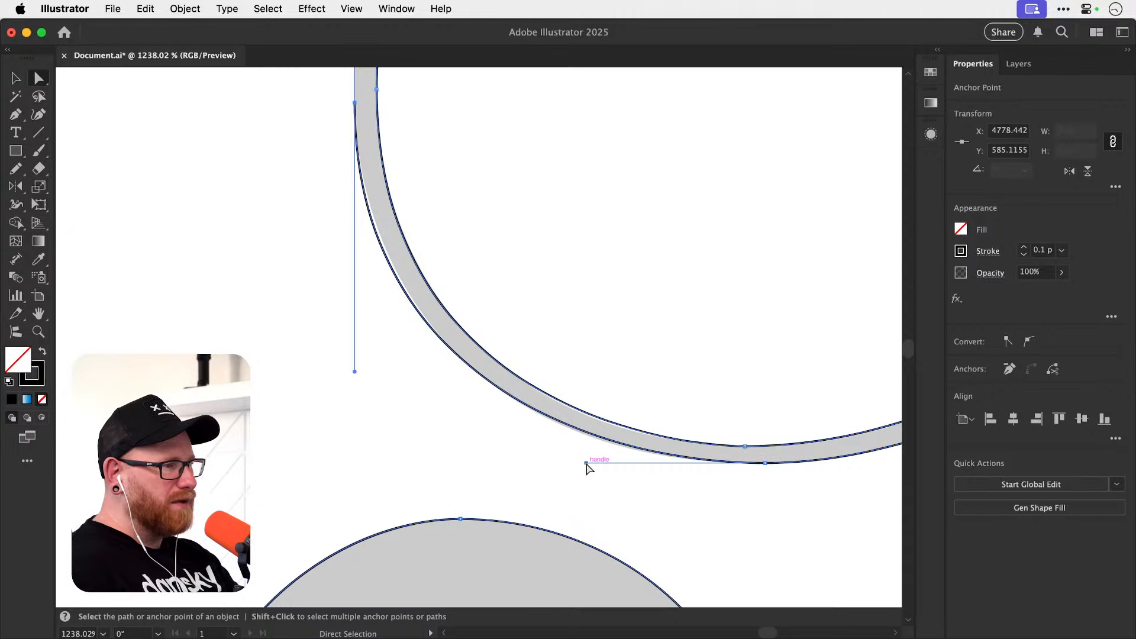
# Lengthen the thin connecting curve's horizontal handles at its inner and outer lowest points, and shorten the outer left anchor's lower handle.
pyautogui.click(562, 401)
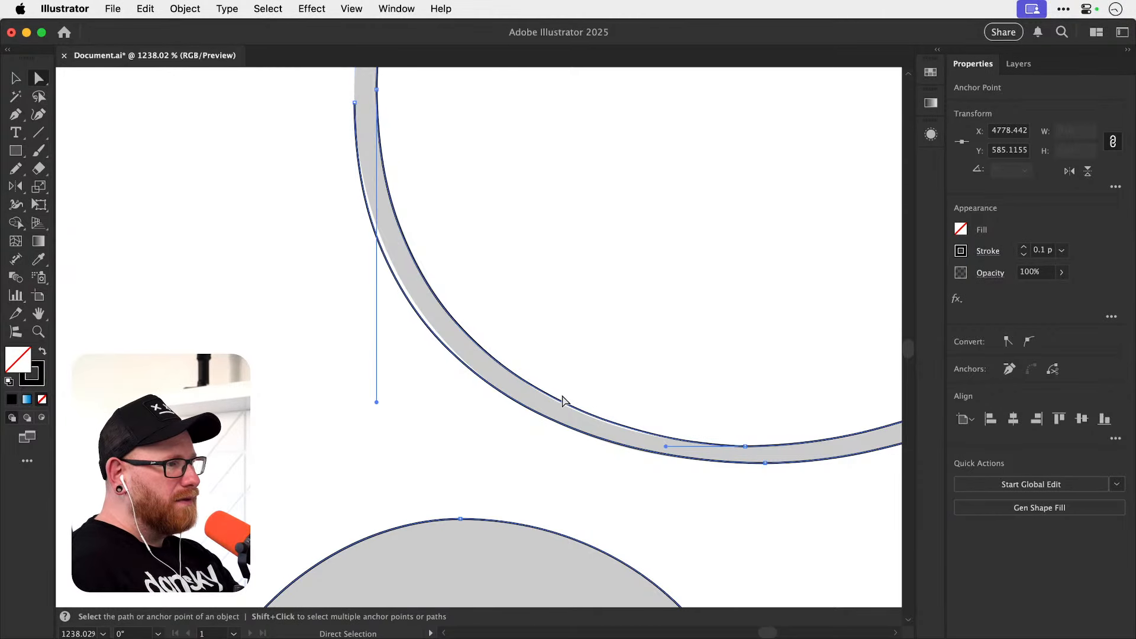
pyautogui.moveTo(667, 447); pyautogui.dragTo(660, 452)
pyautogui.click(456, 357)
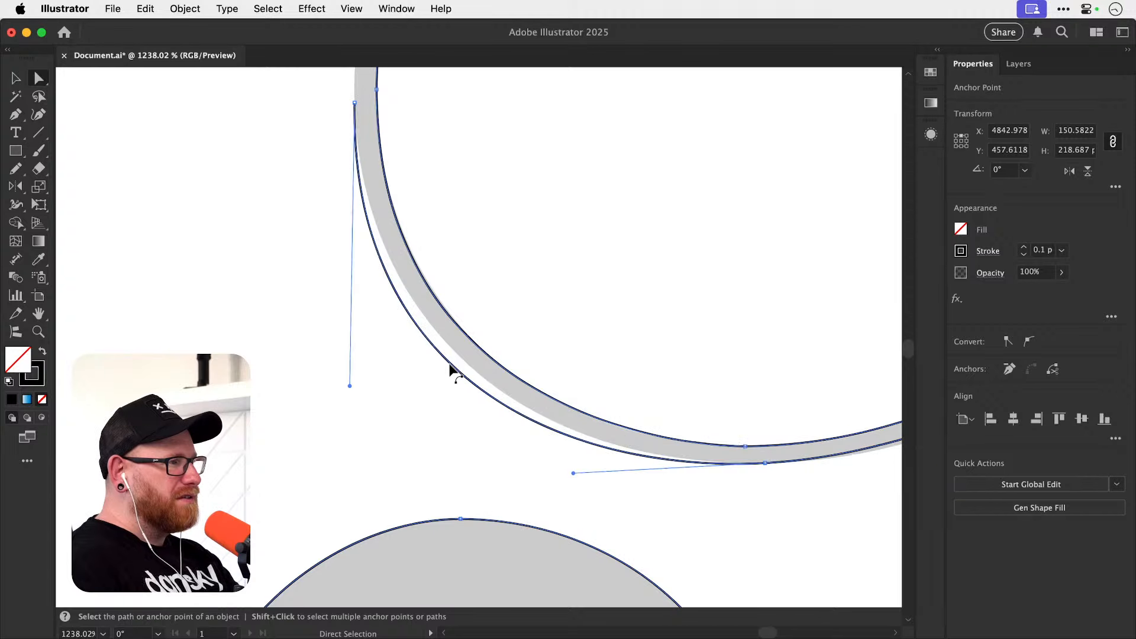
pyautogui.moveTo(354, 371); pyautogui.dragTo(355, 353)
pyautogui.moveTo(575, 463); pyautogui.dragTo(555, 467)
pyautogui.moveTo(354, 354); pyautogui.dragTo(354, 329)
pyautogui.moveTo(552, 463); pyautogui.dragTo(528, 471)
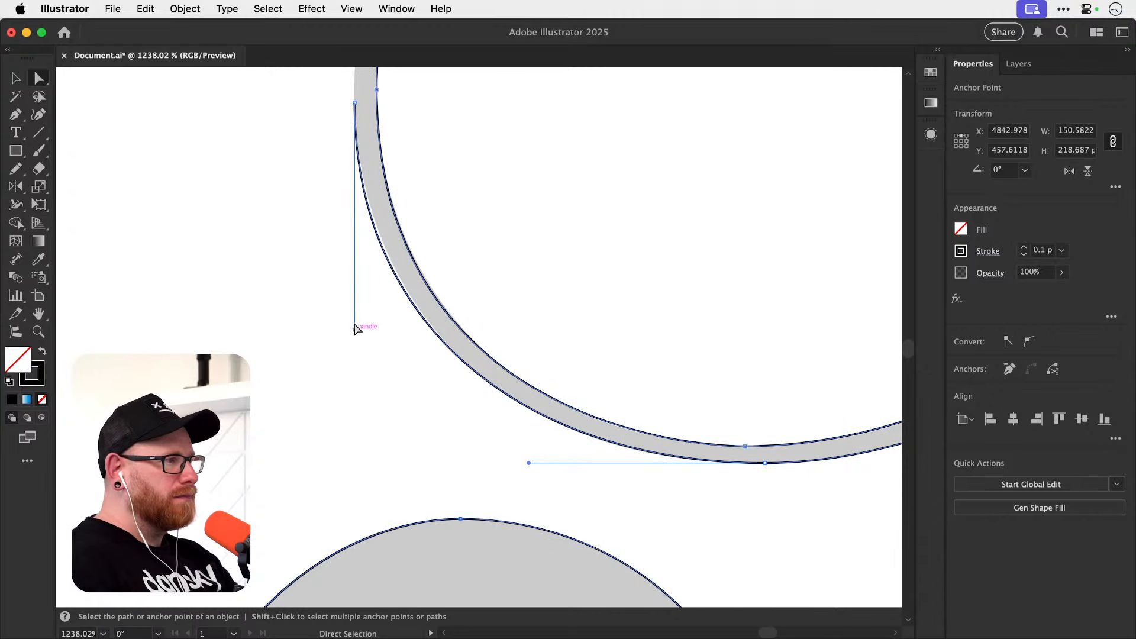
pyautogui.moveTo(355, 330); pyautogui.dragTo(354, 299)
pyautogui.moveTo(529, 463); pyautogui.dragTo(495, 467)
pyautogui.press('super+shift+a')
# Paste the g reference group with blue guide lines, scale it to about 75 x 97 px and place it left of the traced letter.
pyautogui.moveTo(398, 138); pyautogui.dragTo(332, 512)
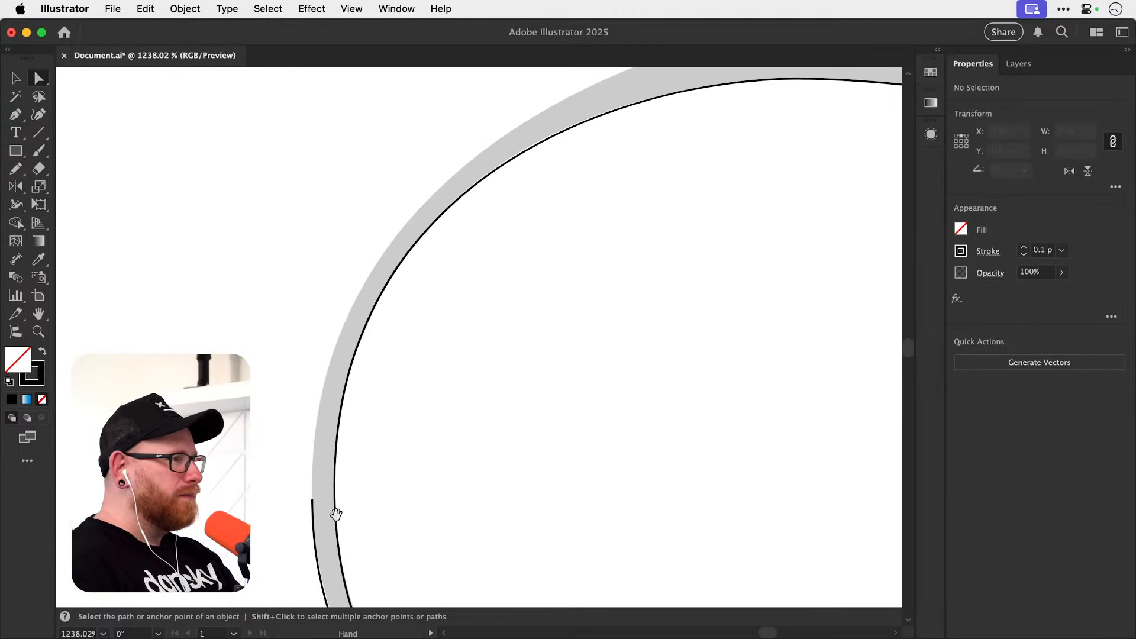
pyautogui.press('p')
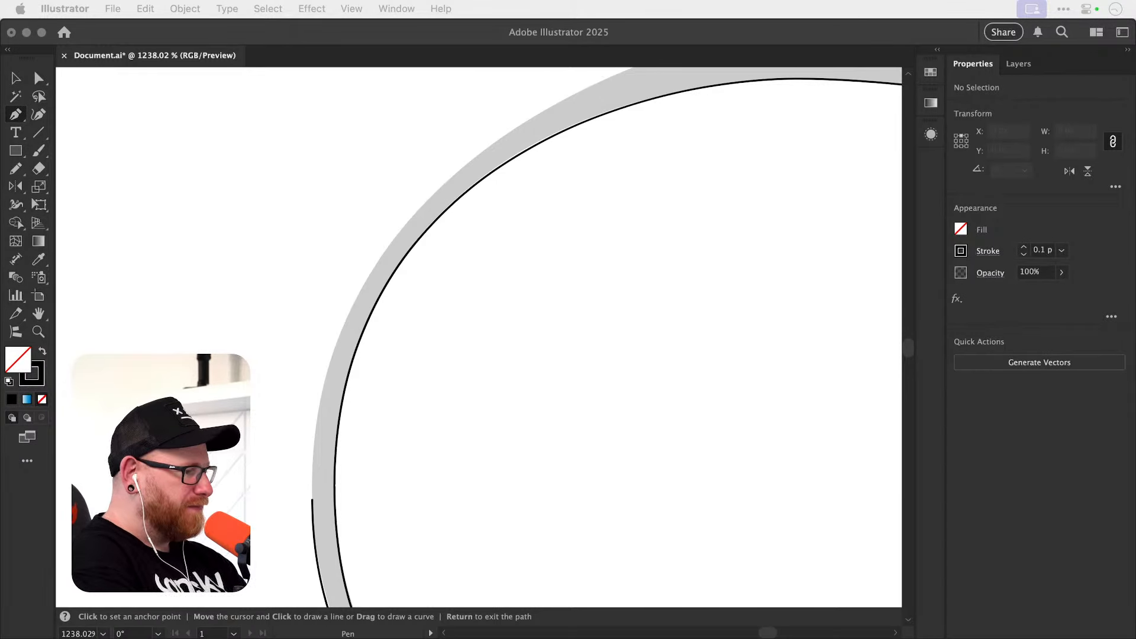
pyautogui.click(236, 336)
pyautogui.press('v')
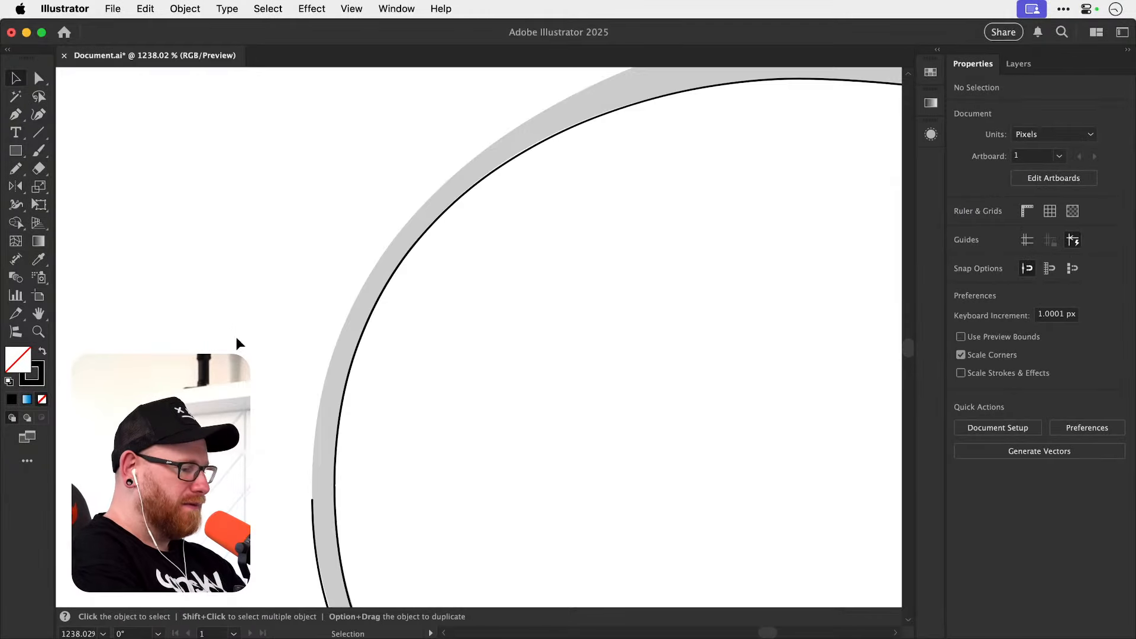
pyautogui.press('super+minus')
pyautogui.press('super+minus')
pyautogui.press('super+minus')
pyautogui.press('super+minus')
pyautogui.press('super+minus')
pyautogui.press('super+v')
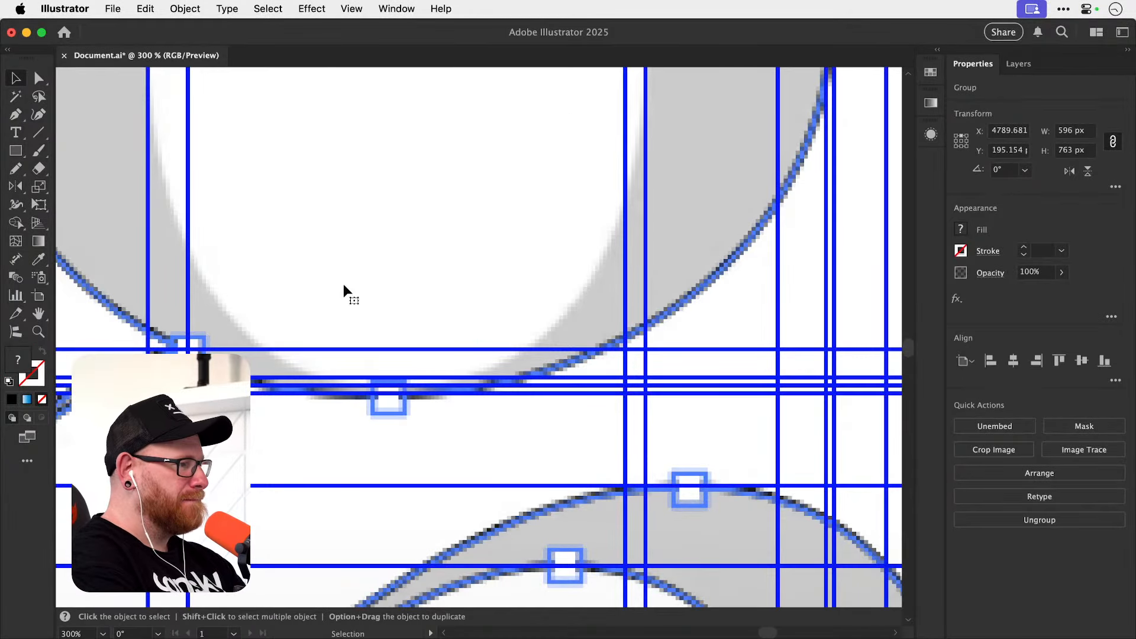
pyautogui.press('s')
pyautogui.moveTo(216, 131); pyautogui.dragTo(477, 304)
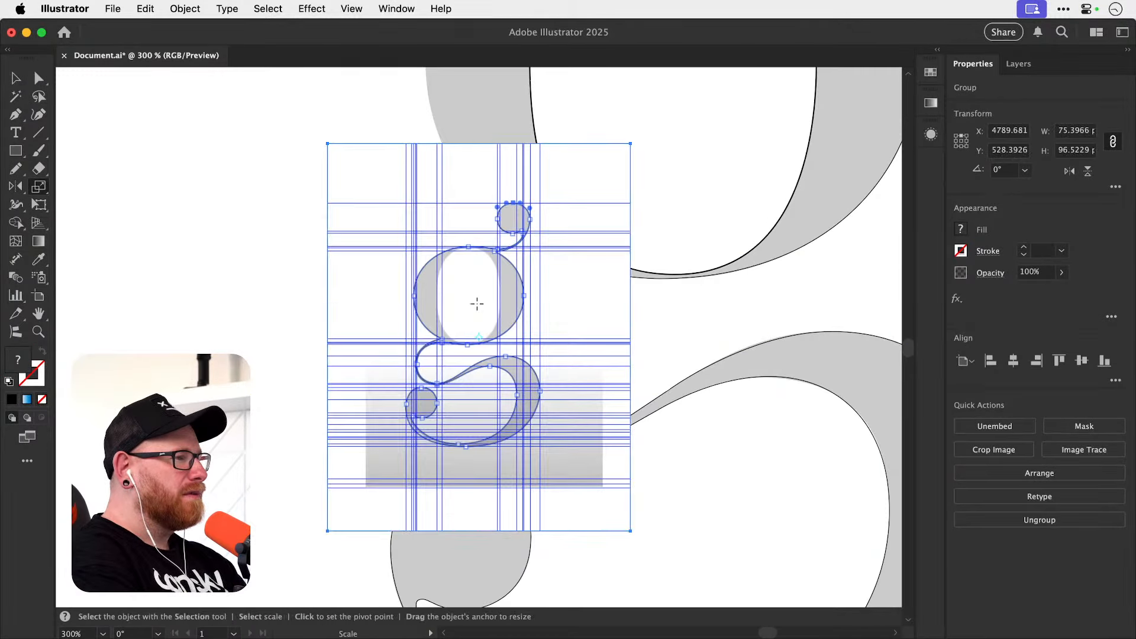
pyautogui.press('v')
pyautogui.moveTo(545, 313); pyautogui.dragTo(328, 321)
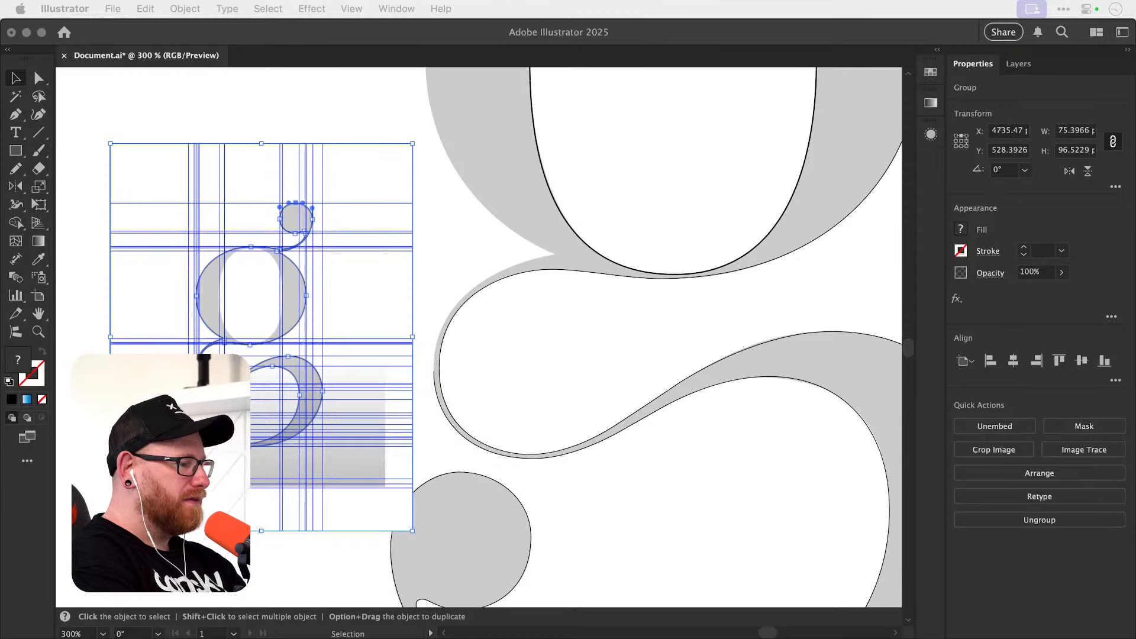
# Paste the g reference group showing Bezier handles, scale it to about 79 x 97 px and place it right of the guide-line reference.
pyautogui.click(308, 288)
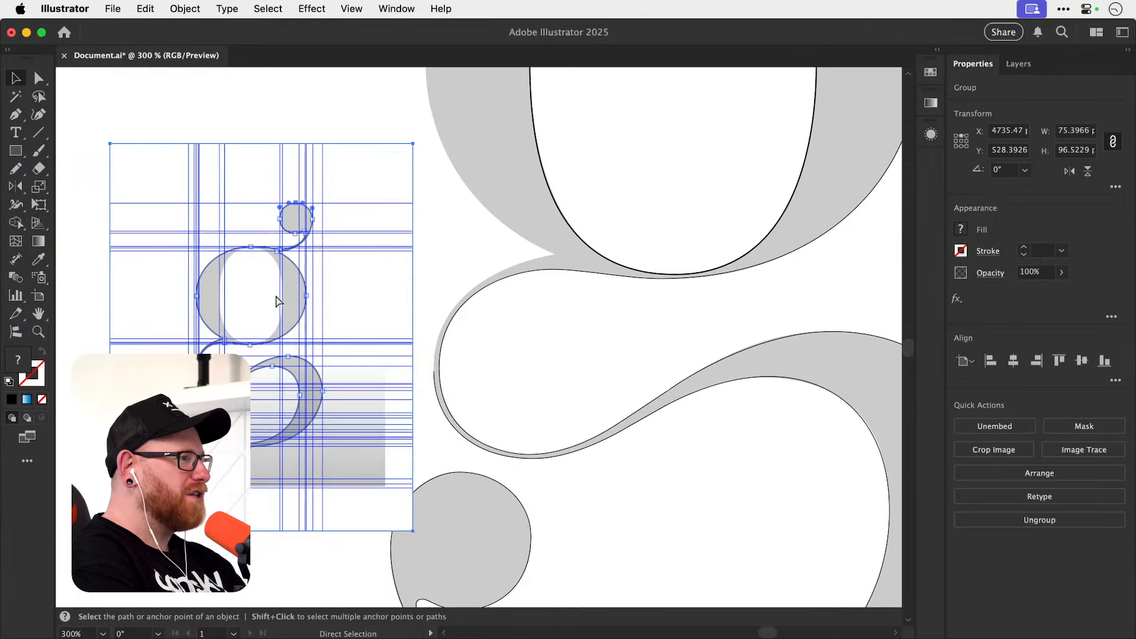
pyautogui.press('super+z')
pyautogui.press('super+z')
pyautogui.press('s')
pyautogui.moveTo(265, 162); pyautogui.dragTo(418, 325)
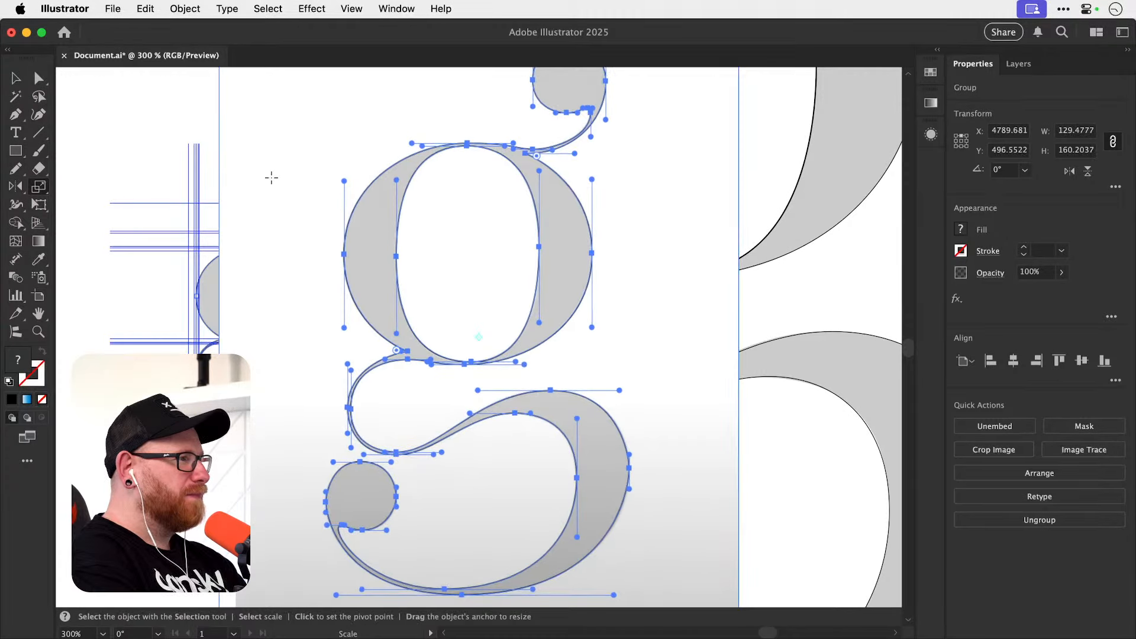
pyautogui.moveTo(231, 124); pyautogui.dragTo(342, 191)
pyautogui.press('v')
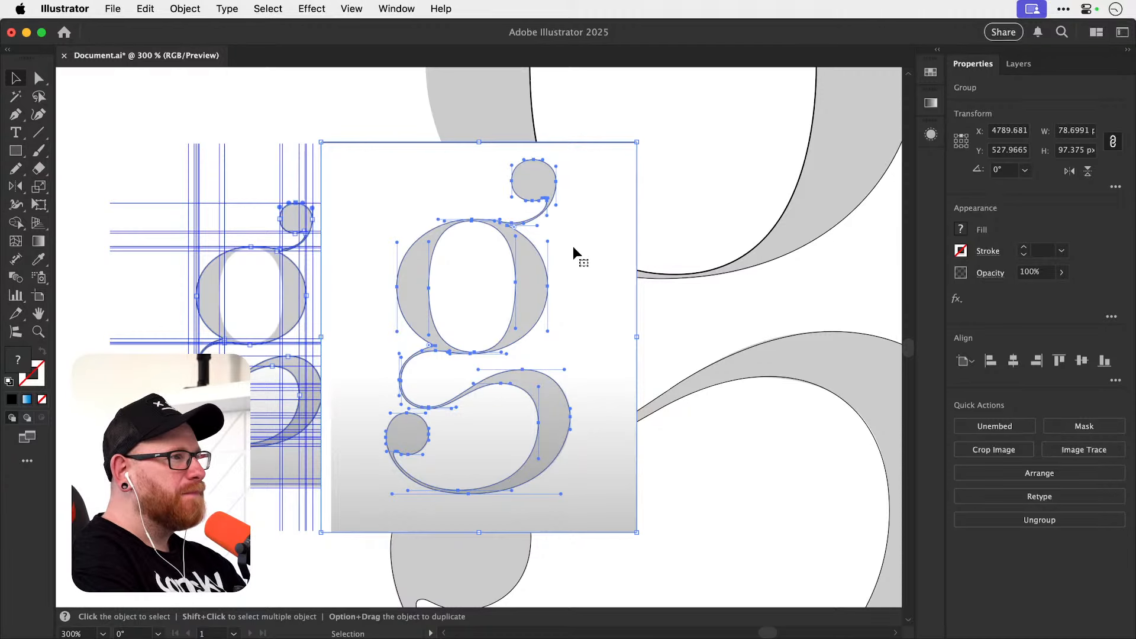
pyautogui.moveTo(573, 246); pyautogui.dragTo(718, 229)
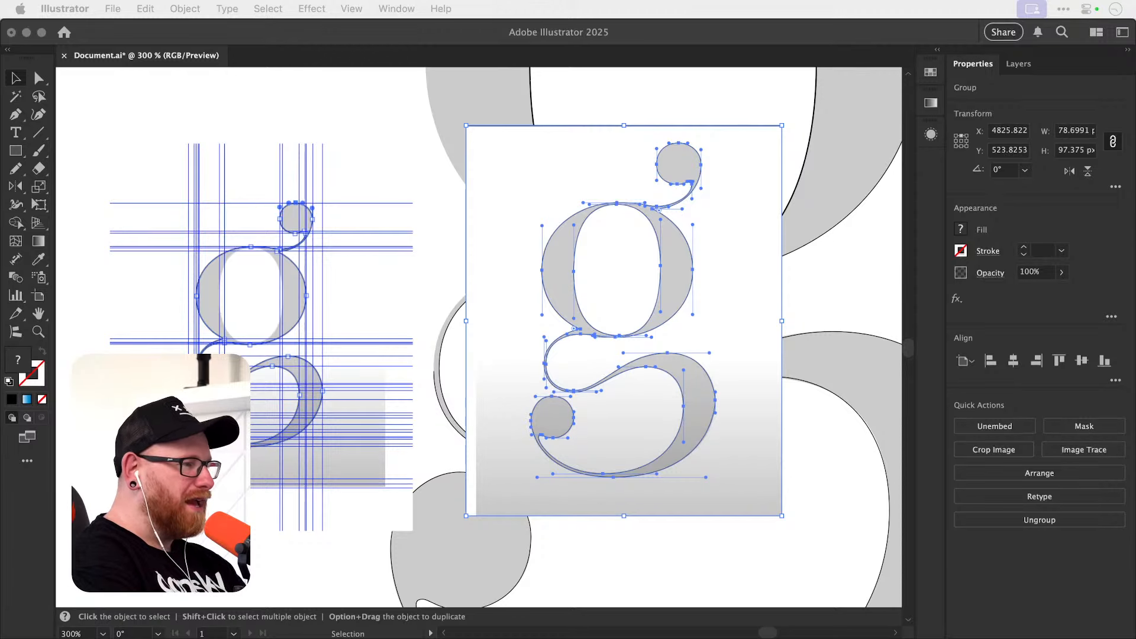
# Compare both g references, then examine how the guide-line version places its anchors along the lower loop, connecting curve and upper bowl.
pyautogui.click(626, 292)
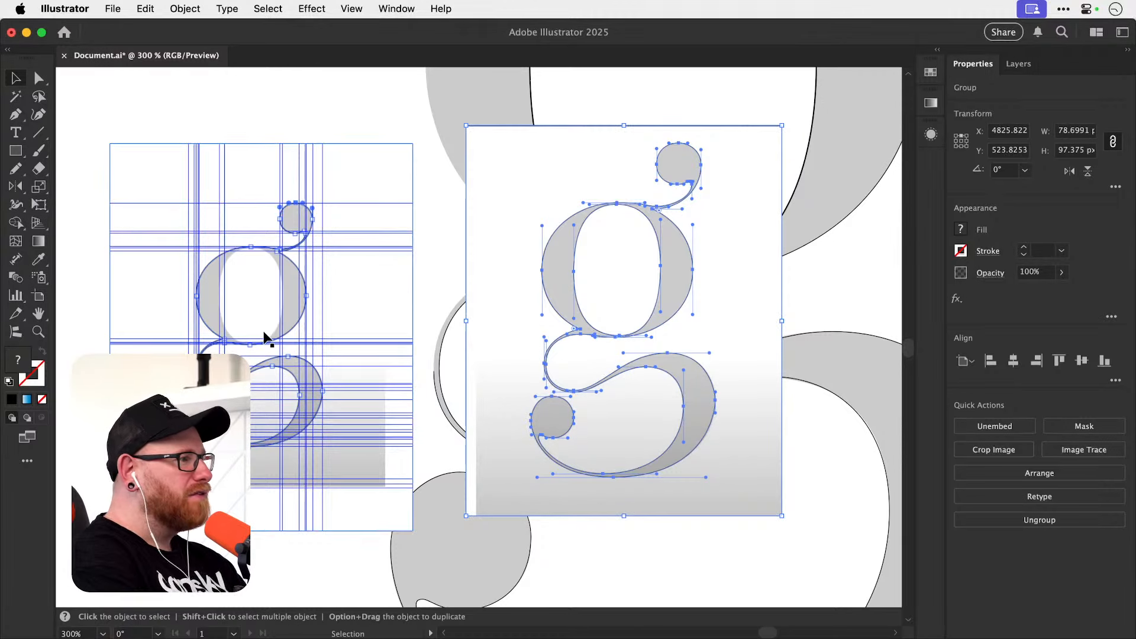
pyautogui.click(239, 366)
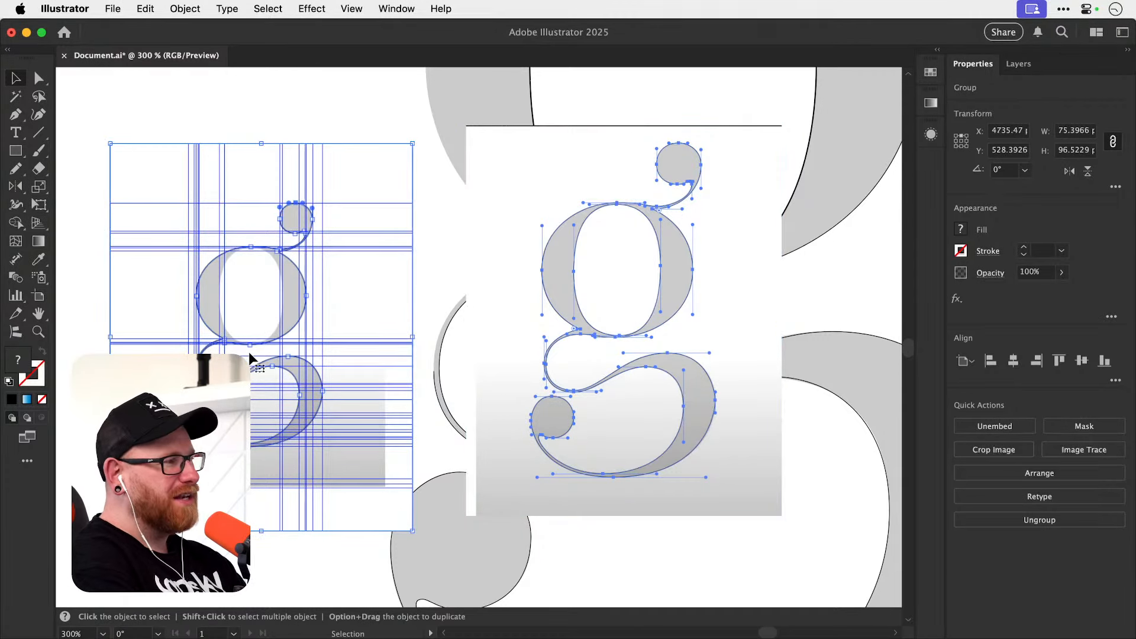
pyautogui.click(627, 299)
pyautogui.click(317, 317)
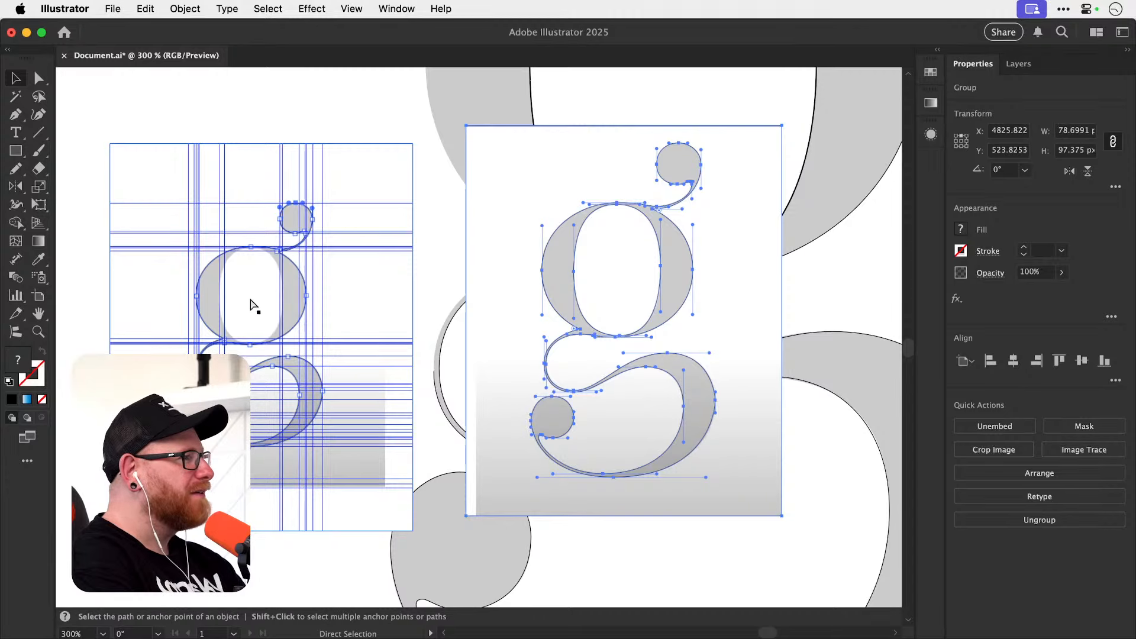
pyautogui.press('z')
pyautogui.moveTo(204, 350); pyautogui.dragTo(415, 355)
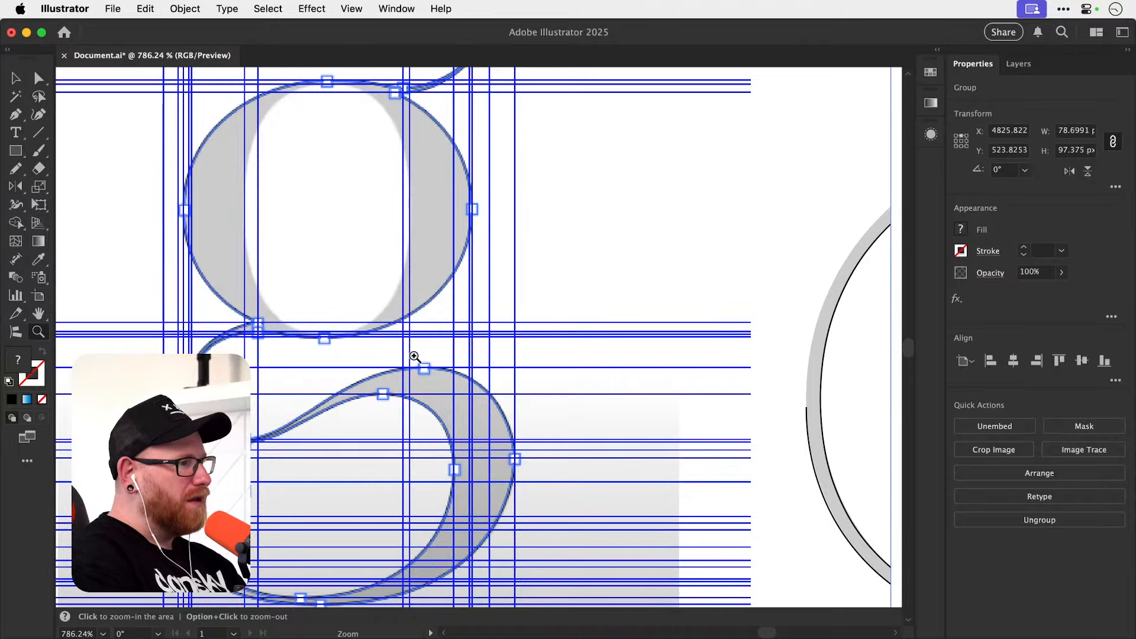
pyautogui.moveTo(387, 407); pyautogui.dragTo(441, 561)
pyautogui.moveTo(434, 452); pyautogui.dragTo(435, 480)
pyautogui.moveTo(435, 527); pyautogui.dragTo(425, 398)
pyautogui.moveTo(424, 449); pyautogui.dragTo(528, 431)
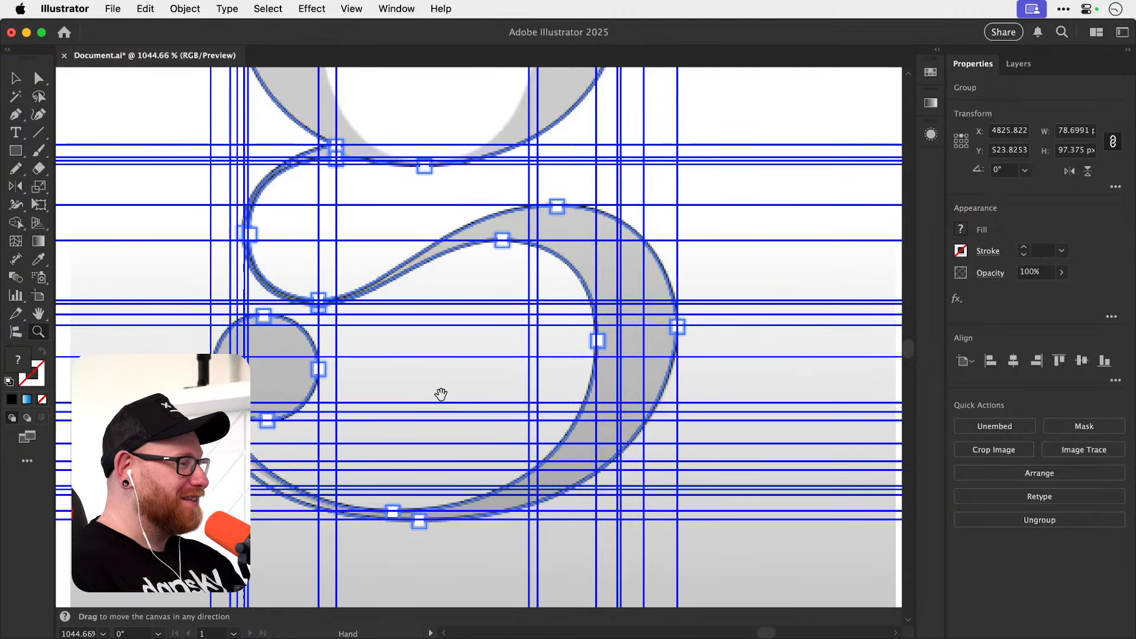
pyautogui.moveTo(409, 373); pyautogui.dragTo(410, 469)
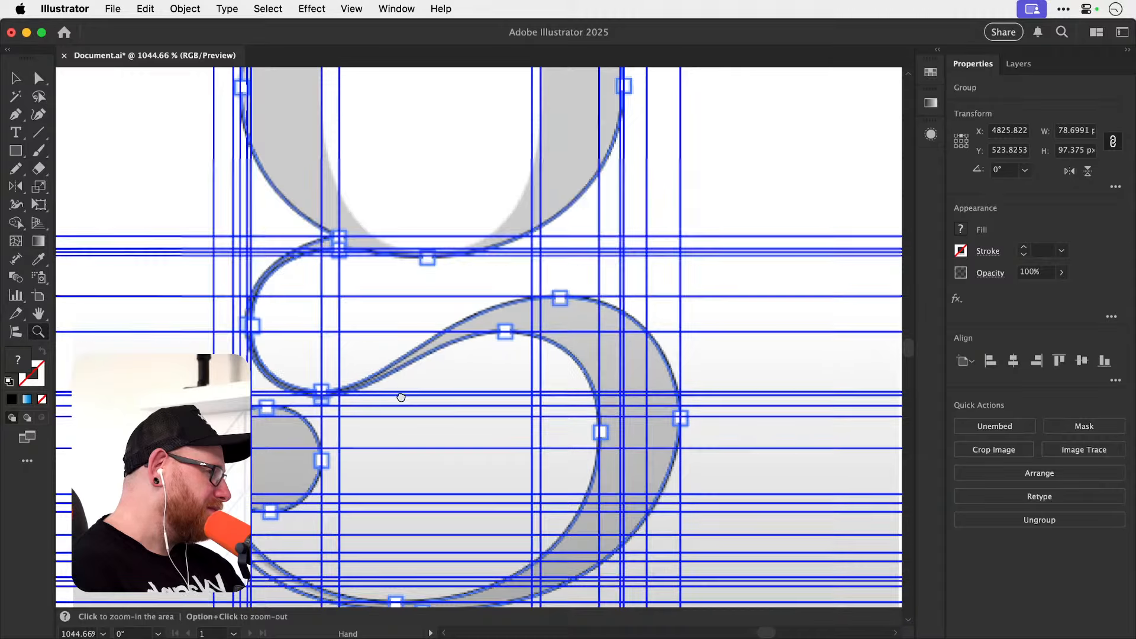
pyautogui.moveTo(401, 397); pyautogui.dragTo(403, 529)
pyautogui.moveTo(395, 431); pyautogui.dragTo(392, 509)
pyautogui.press('v')
pyautogui.moveTo(400, 404)
pyautogui.mouseDown()
pyautogui.moveTo(408, 437)
pyautogui.moveTo(411, 418)
pyautogui.mouseUp()
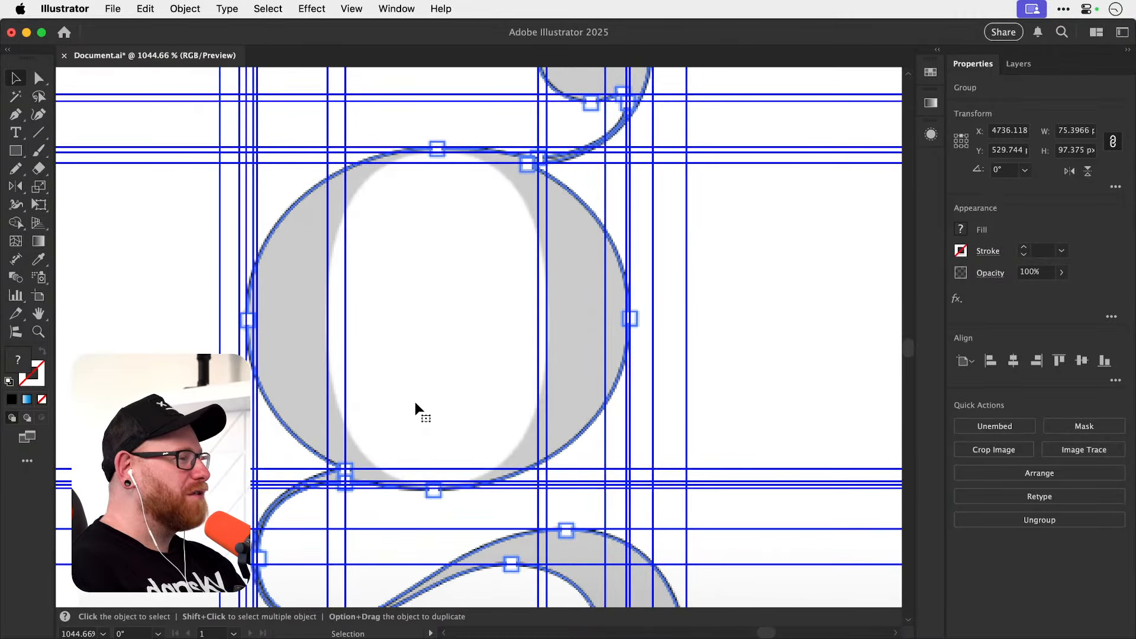
# Examine the horizontal and vertical handles on the other g reference's bowl, connecting curve and lower loop.
pyautogui.press('super+minus')
pyautogui.press('super+minus')
pyautogui.press('super+minus')
pyautogui.press('super+minus')
pyautogui.press('space')
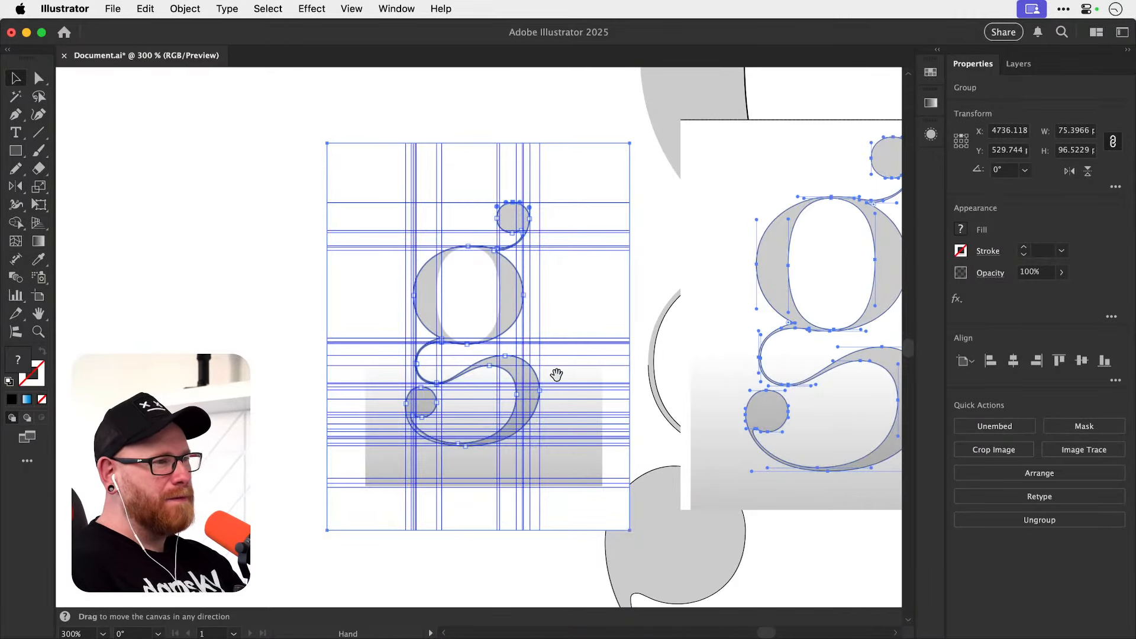
pyautogui.moveTo(556, 375); pyautogui.dragTo(400, 409)
pyautogui.moveTo(497, 411); pyautogui.dragTo(410, 418)
pyautogui.press('z')
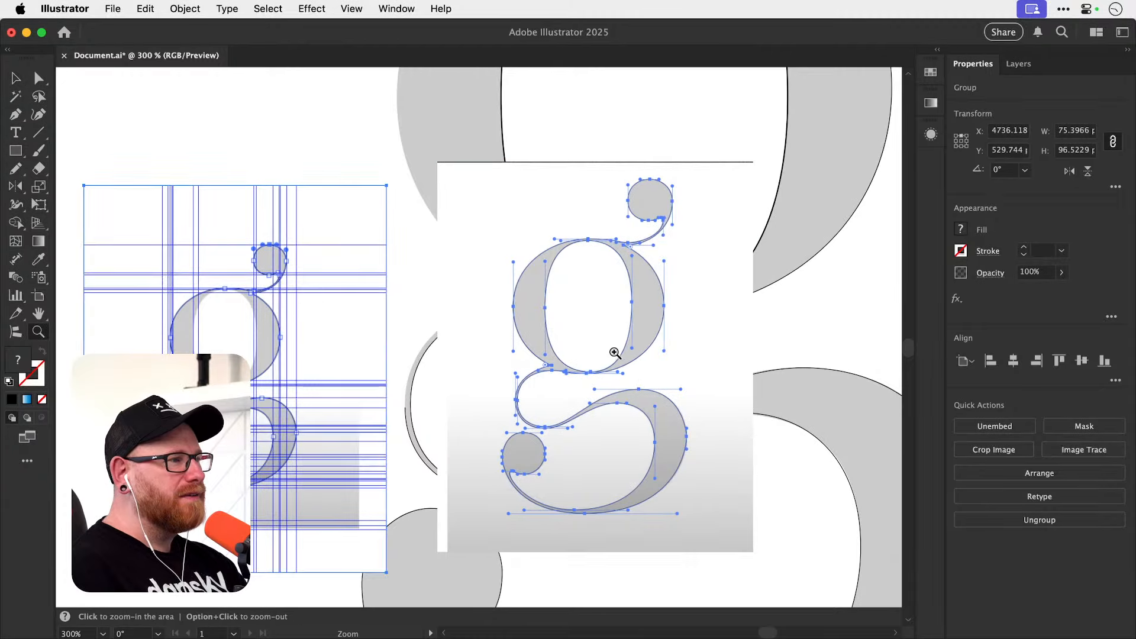
pyautogui.moveTo(614, 352); pyautogui.dragTo(691, 376)
pyautogui.press('space')
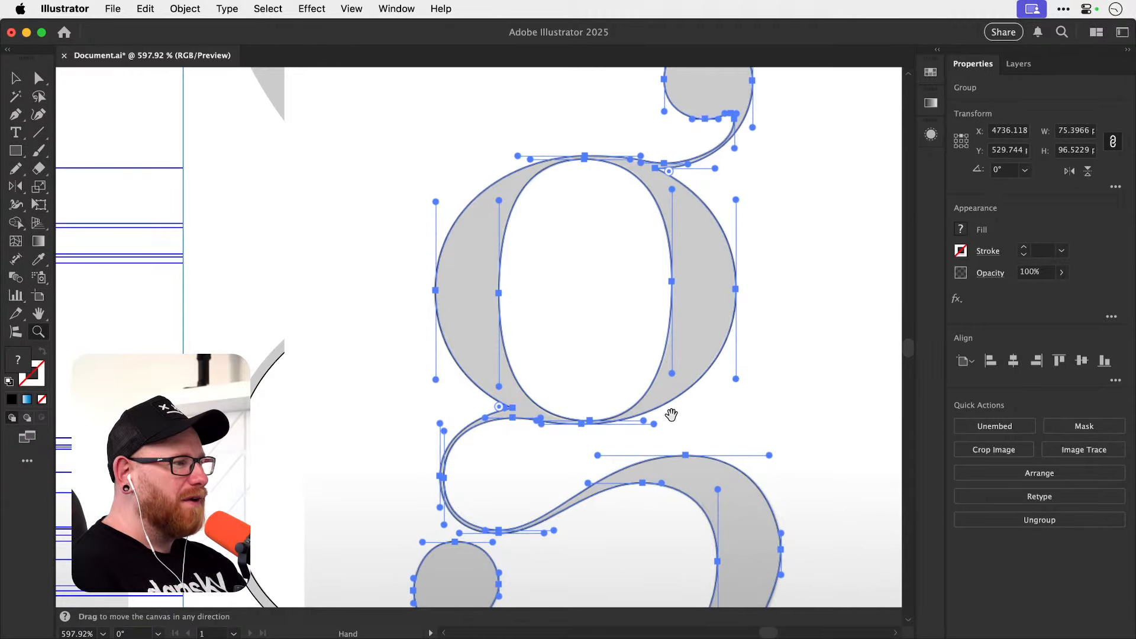
pyautogui.moveTo(671, 415); pyautogui.dragTo(608, 304)
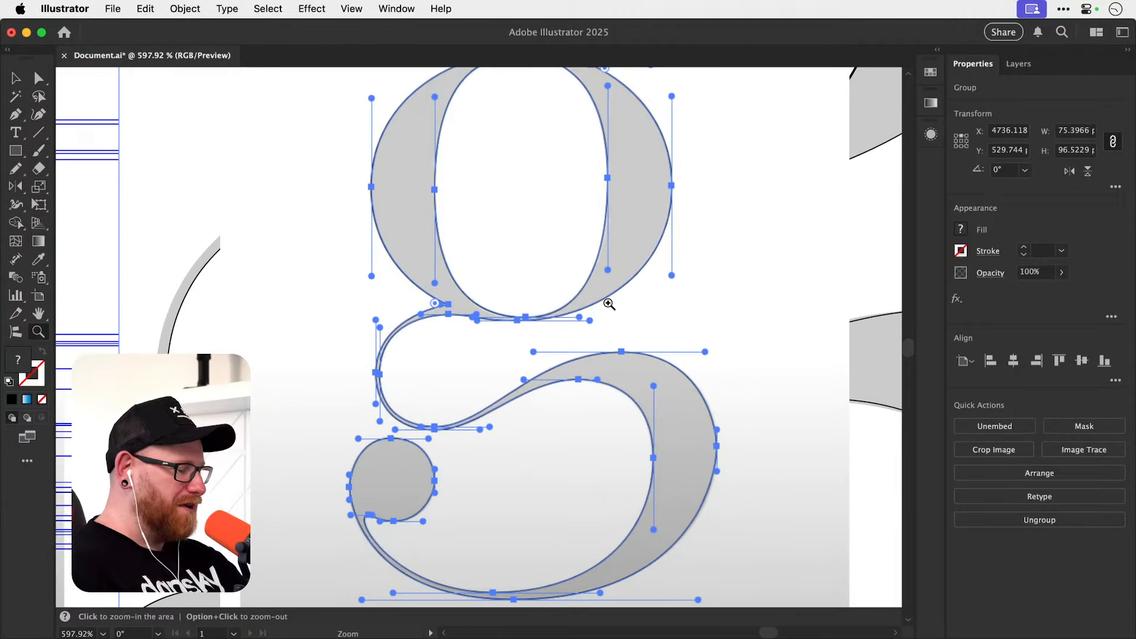
pyautogui.press('super+minus')
pyautogui.press('super+minus')
pyautogui.press('super+minus')
pyautogui.press('v')
pyautogui.press('space')
pyautogui.moveTo(607, 345); pyautogui.dragTo(558, 381)
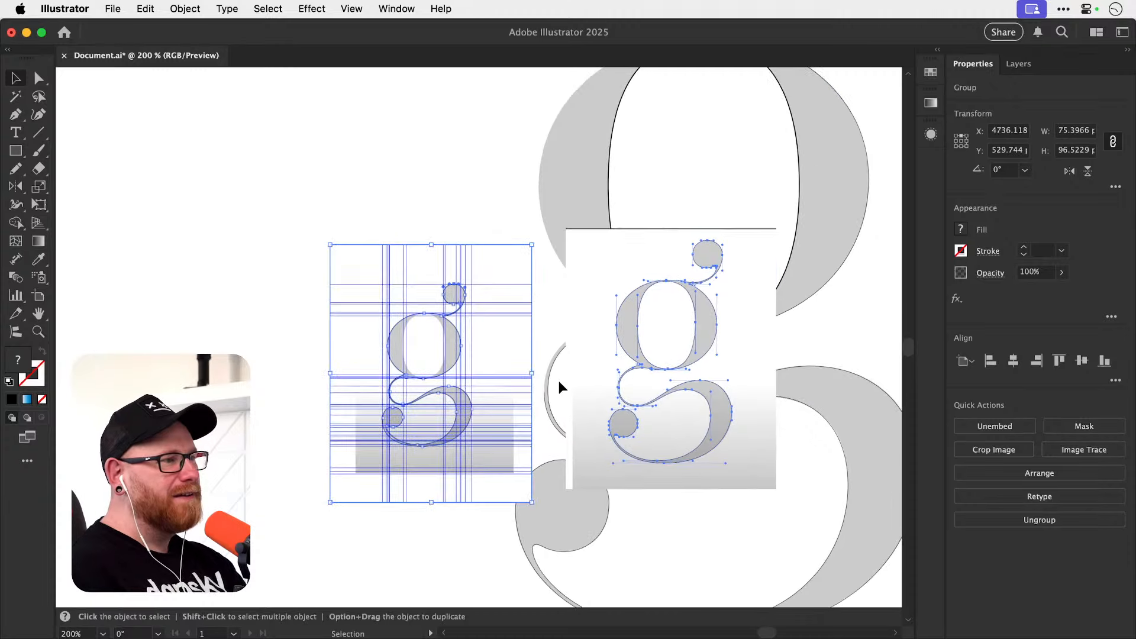
# Select both g reference groups together and move them off the artboard beyond its right edge.
pyautogui.keyDown('shift'); pyautogui.click(644, 371); pyautogui.keyUp('shift')
pyautogui.press('super+minus')
pyautogui.press('super+minus')
pyautogui.press('super+minus')
pyautogui.press('super+minus')
pyautogui.press('super+minus')
pyautogui.press('super+minus')
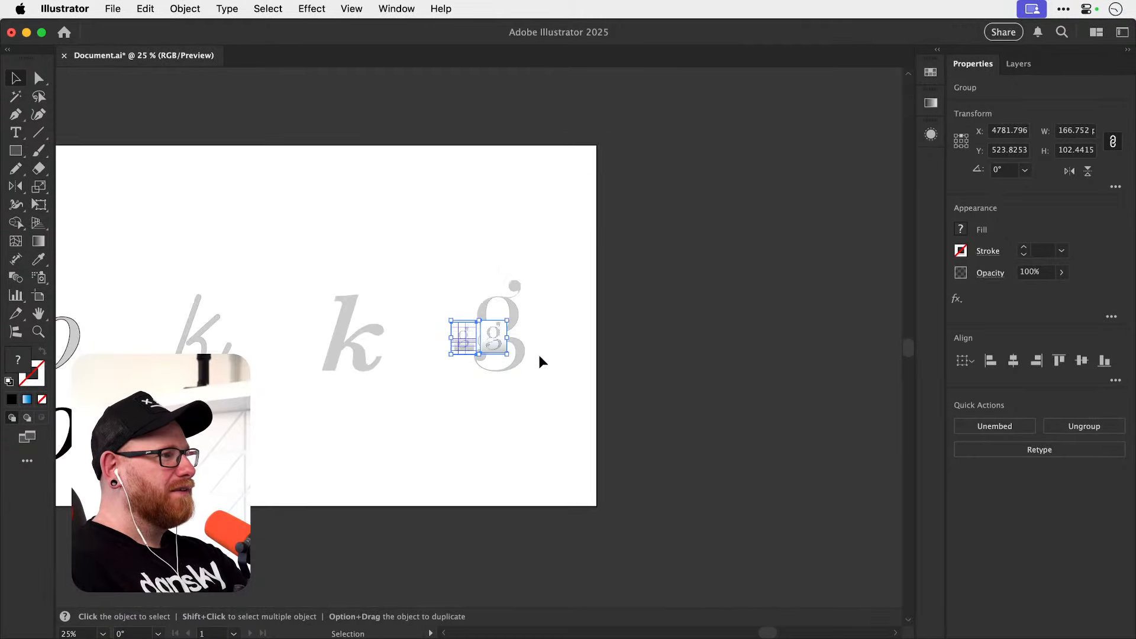
pyautogui.moveTo(490, 336); pyautogui.dragTo(786, 345)
# Continue the path from the connecting curve's outer left anchor to the notch under the bowl, and angle the end handle to fit.
pyautogui.press('z')
pyautogui.moveTo(483, 370); pyautogui.dragTo(749, 364)
pyautogui.moveTo(409, 355); pyautogui.dragTo(552, 349)
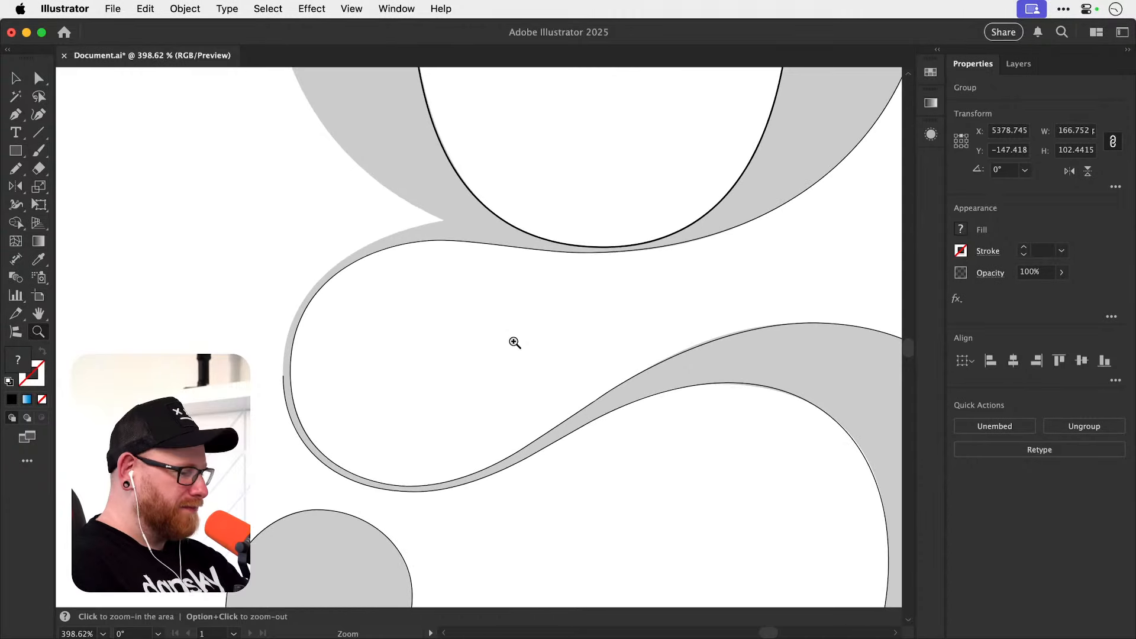
pyautogui.press('p')
pyautogui.moveTo(283, 376); pyautogui.dragTo(282, 338)
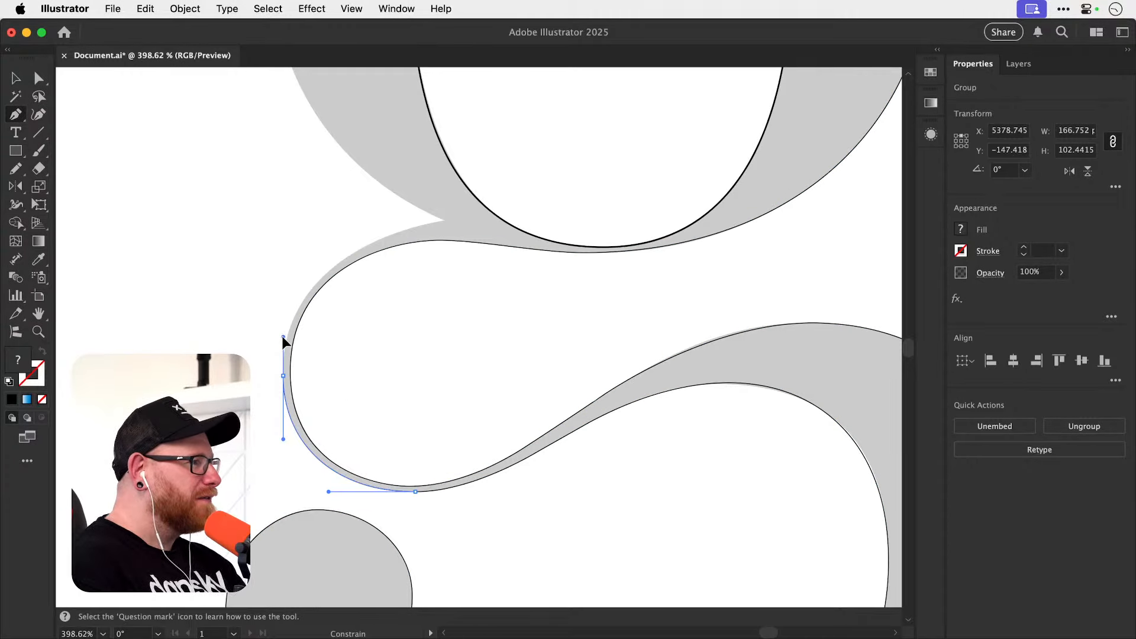
pyautogui.moveTo(446, 231); pyautogui.dragTo(595, 272)
pyautogui.moveTo(293, 353); pyautogui.dragTo(401, 367)
pyautogui.press('a')
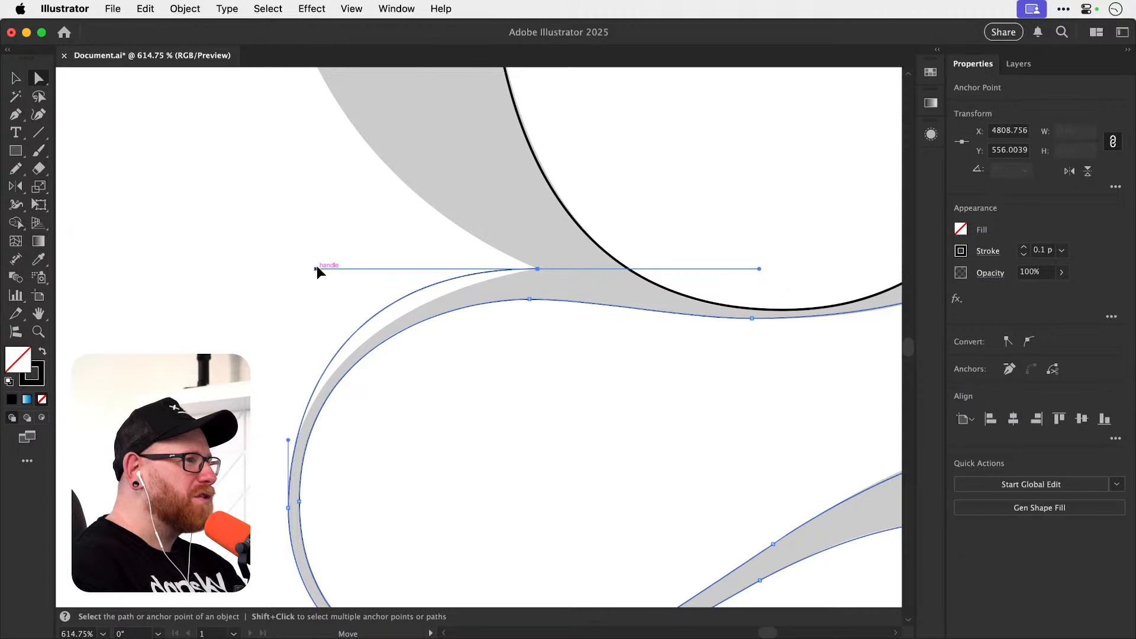
pyautogui.moveTo(316, 268); pyautogui.dragTo(300, 415)
pyautogui.click(305, 335)
# Resume the path as a corner at the notch and add a vertical-handle anchor at the bowl's outer left extreme.
pyautogui.press('p')
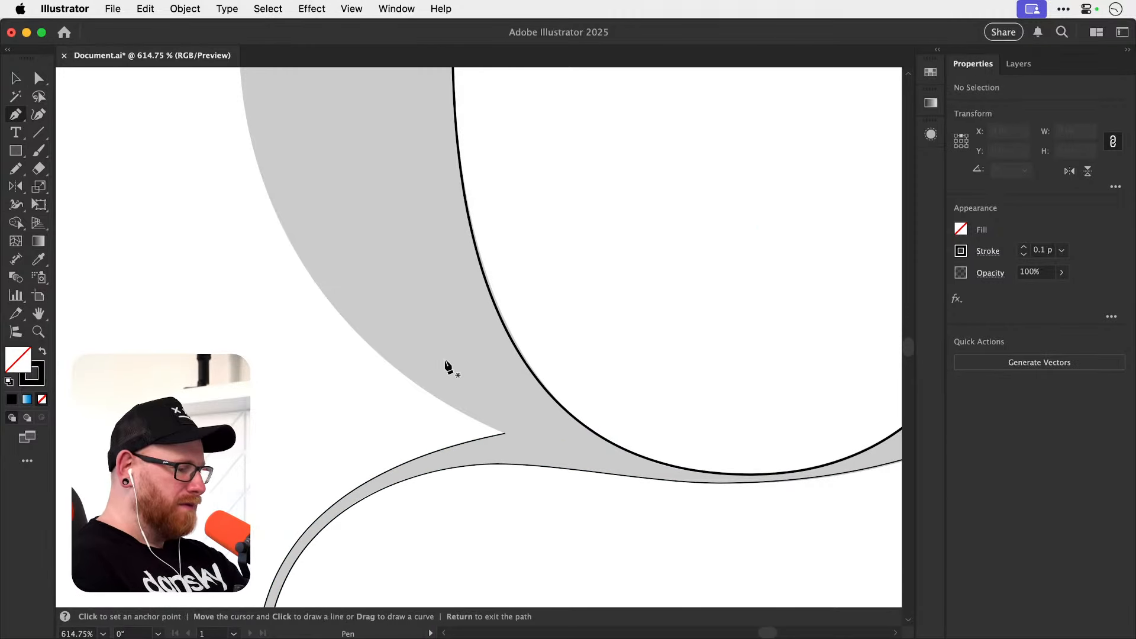
pyautogui.click(506, 434)
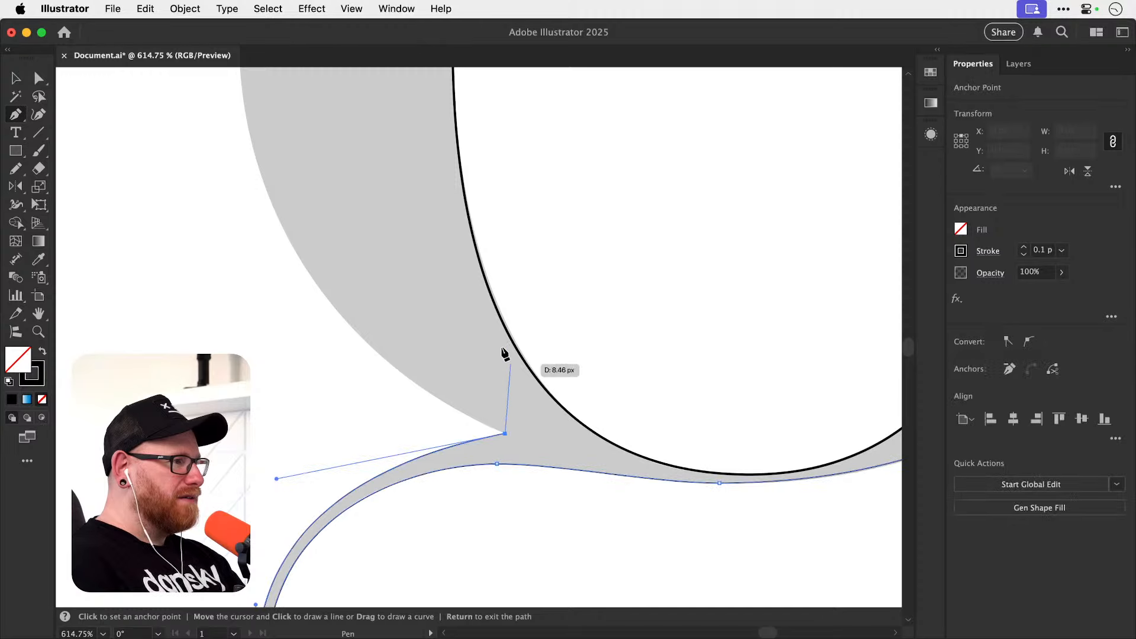
pyautogui.moveTo(373, 347); pyautogui.dragTo(380, 476)
pyautogui.scroll(-6, 403, 391)
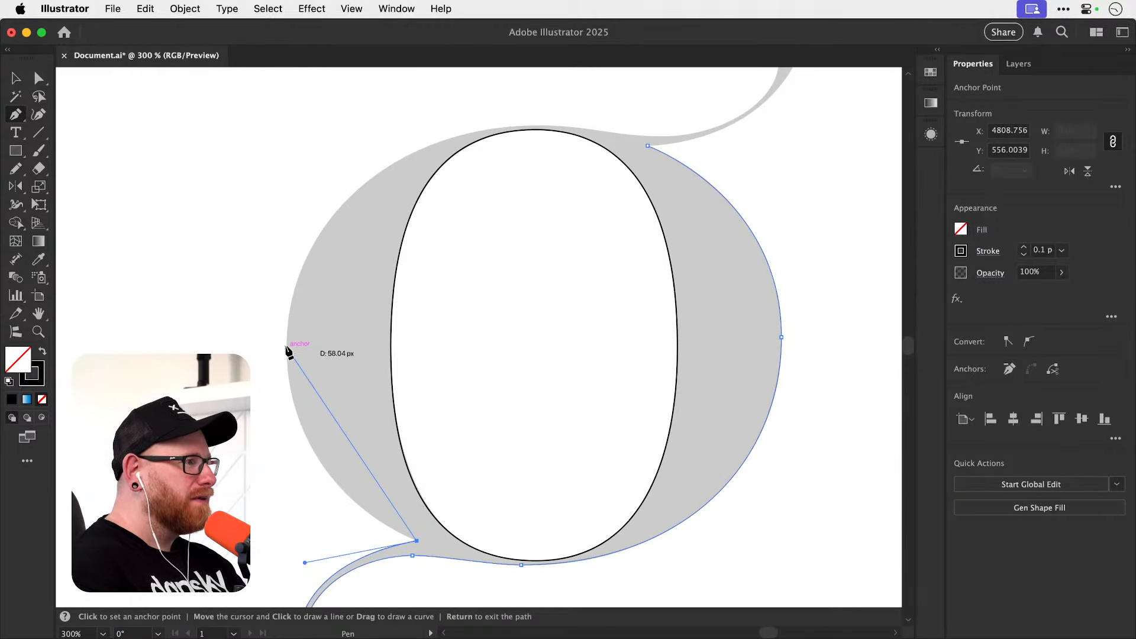
pyautogui.moveTo(286, 348); pyautogui.dragTo(286, 205)
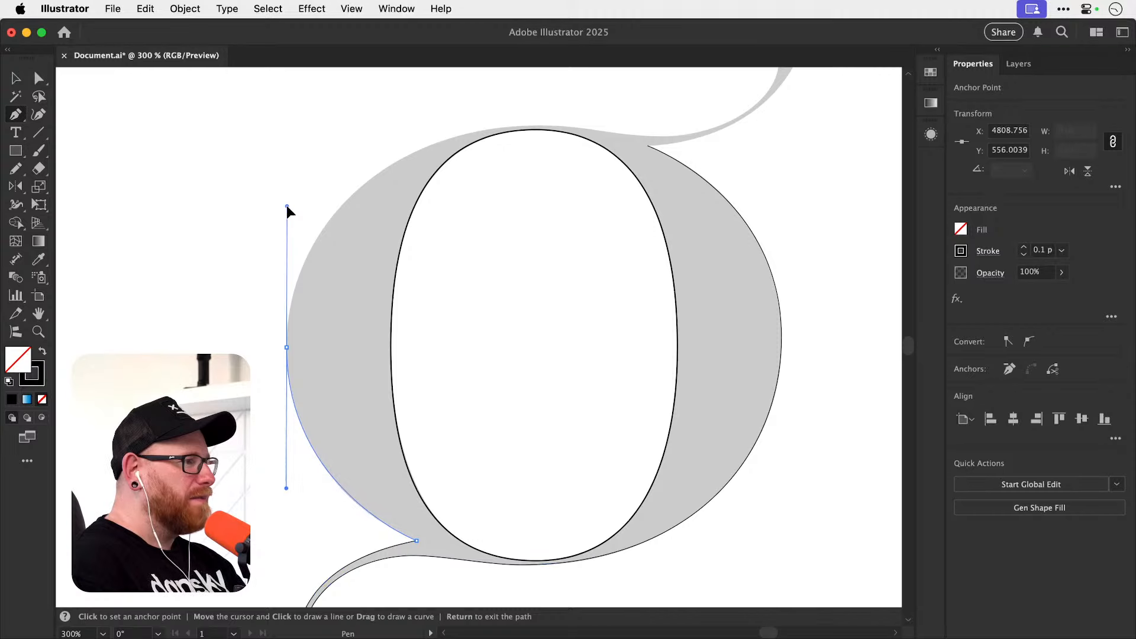
# Add an anchor with horizontal handles at the top extreme of the bowl's outer edge.
pyautogui.press('space')
pyautogui.moveTo(354, 284); pyautogui.dragTo(297, 386)
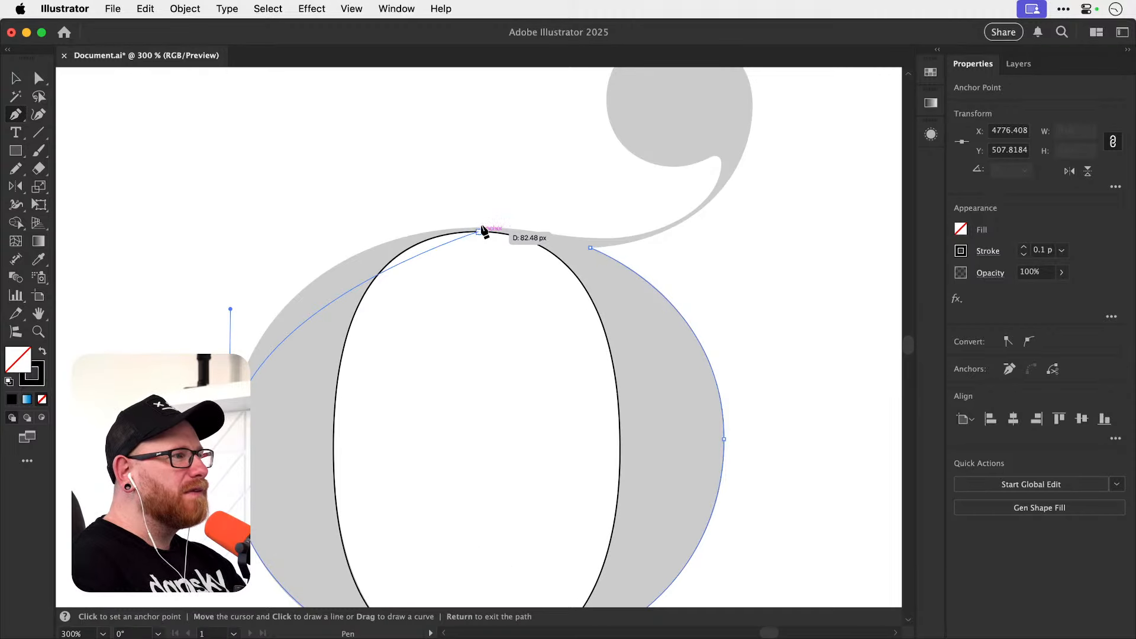
pyautogui.press('super+space')
pyautogui.moveTo(458, 230); pyautogui.dragTo(535, 265)
pyautogui.press('p')
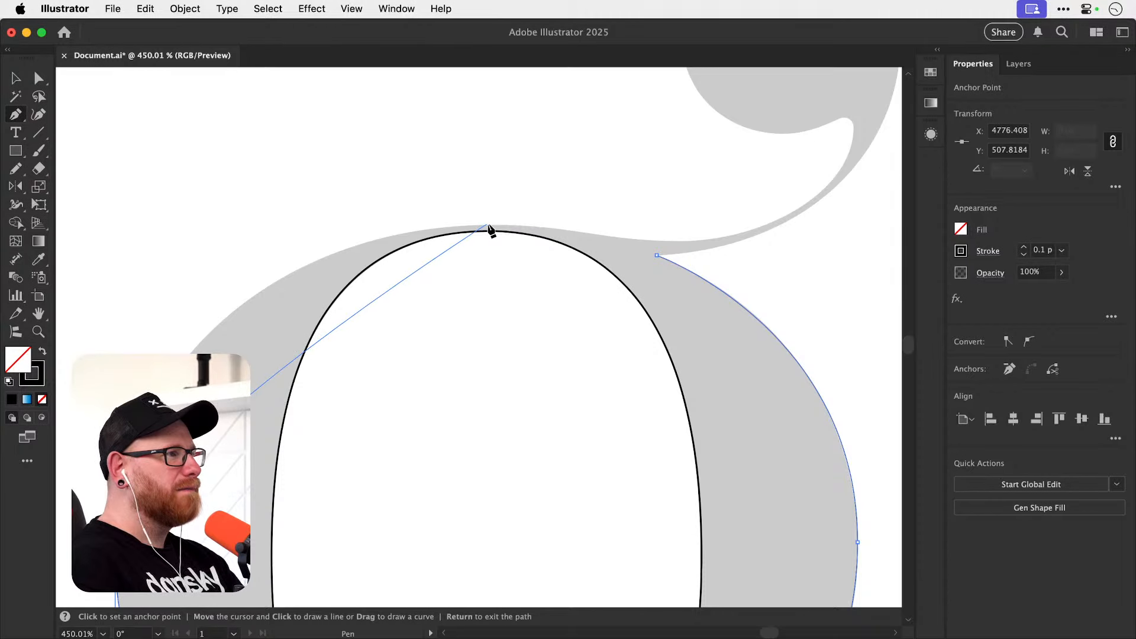
pyautogui.moveTo(487, 225); pyautogui.dragTo(715, 202)
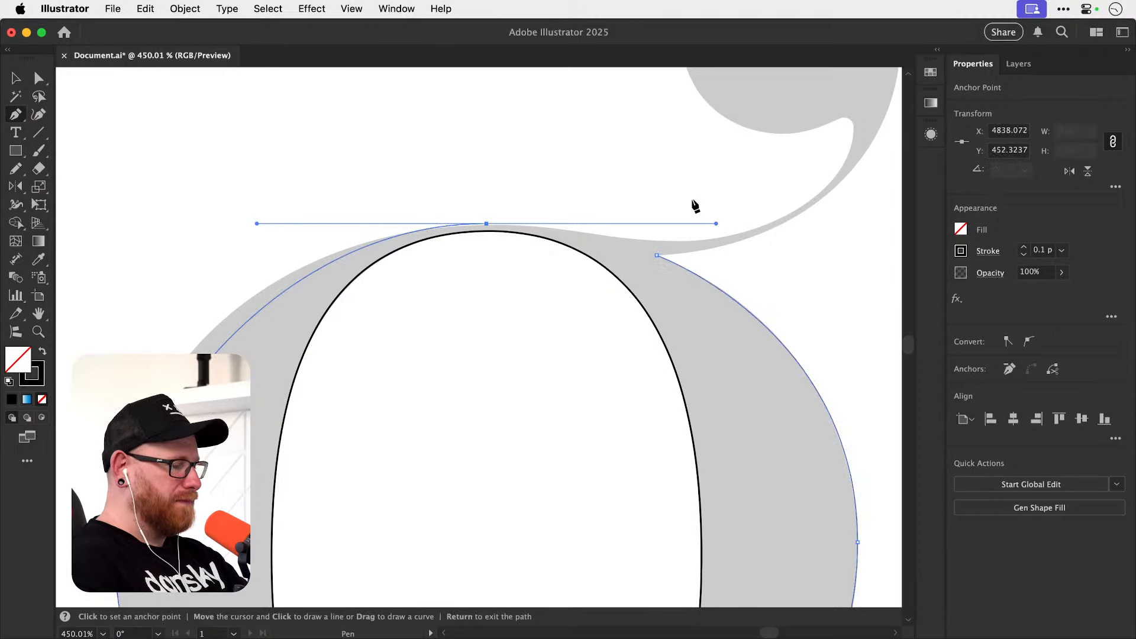
pyautogui.keyDown('super'); pyautogui.click(693, 203); pyautogui.keyUp('super')
# Nudge the bowl's top anchor down slightly so it sits on the letter's outer edge.
pyautogui.moveTo(548, 239); pyautogui.dragTo(540, 271)
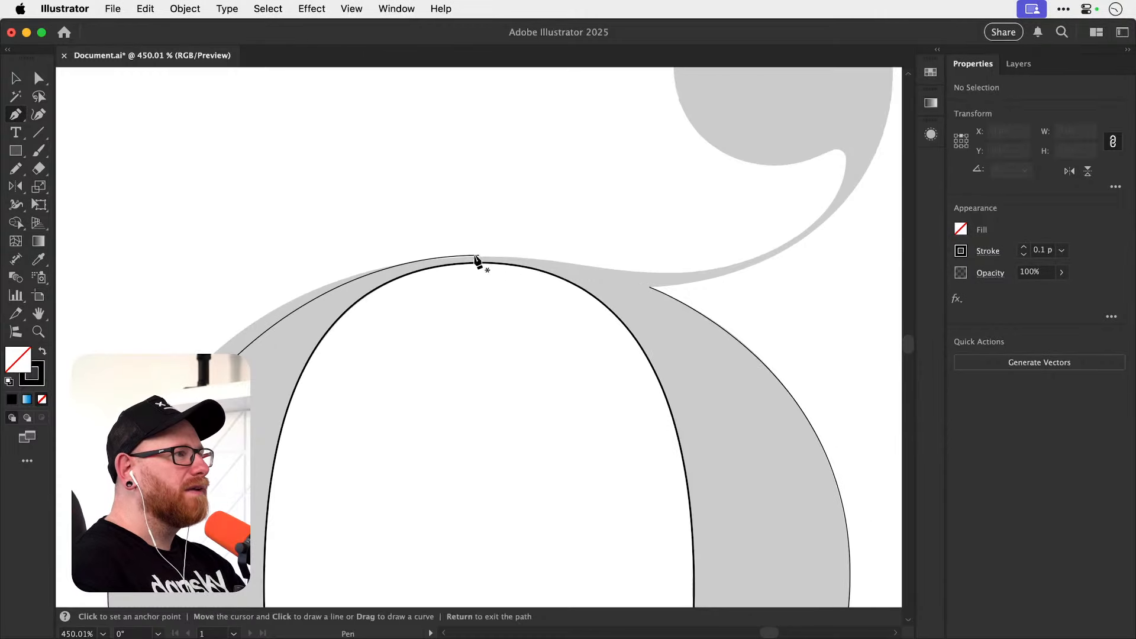
pyautogui.press('z')
pyautogui.moveTo(446, 251); pyautogui.dragTo(799, 303)
pyautogui.press('a')
pyautogui.moveTo(584, 274); pyautogui.dragTo(584, 282)
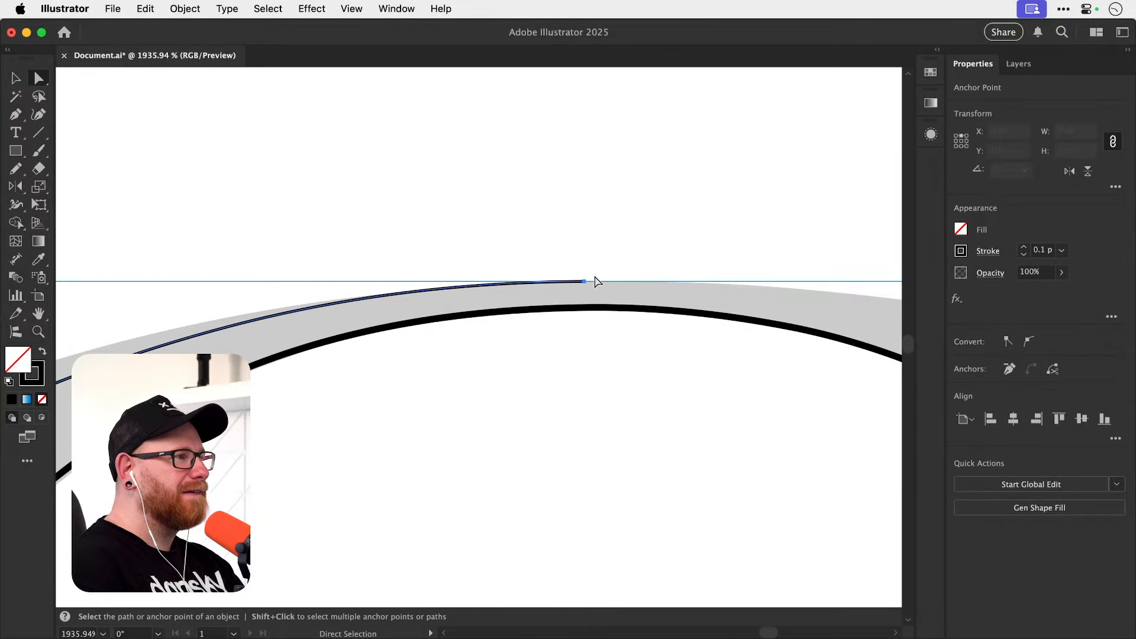
pyautogui.press('super+minus')
pyautogui.press('super+minus')
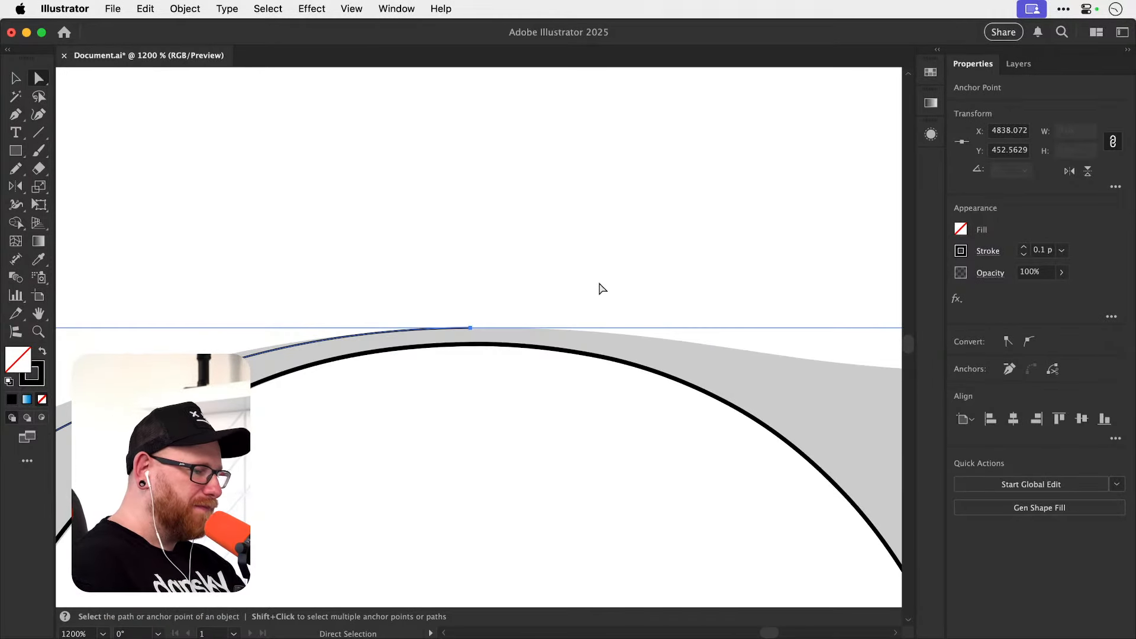
pyautogui.press('super+minus')
pyautogui.press('super+minus')
pyautogui.press('super+minus')
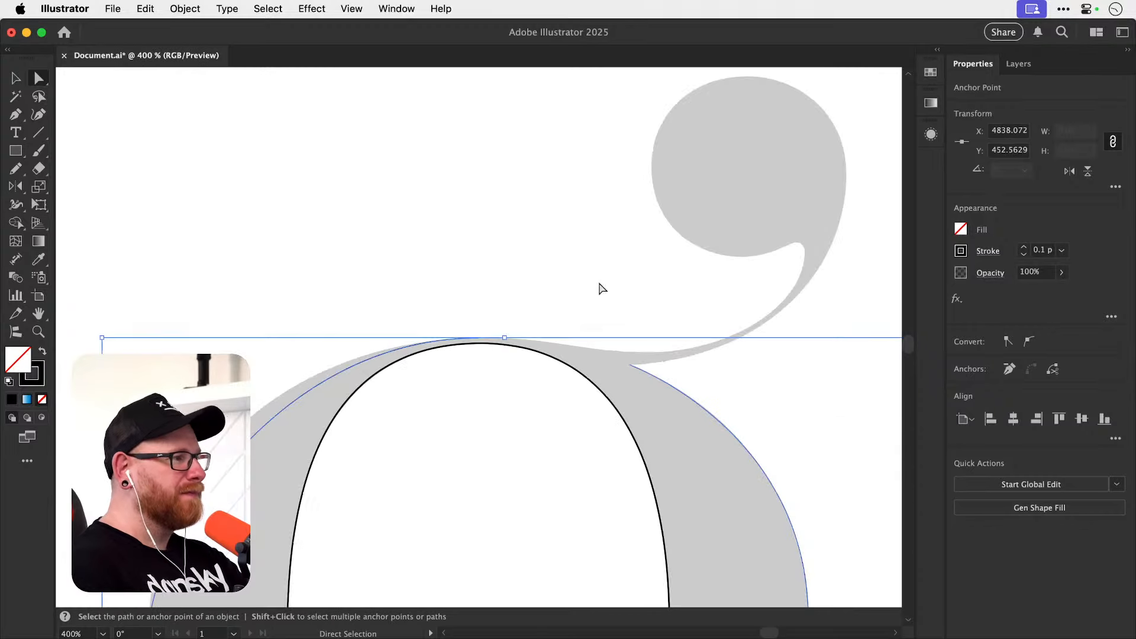
pyautogui.click(472, 250)
# Resume the path at the bowl's top with a horizontal handle and add a horizontal-handle anchor at the dip leading into the ear.
pyautogui.moveTo(448, 382); pyautogui.dragTo(326, 368)
pyautogui.press('p')
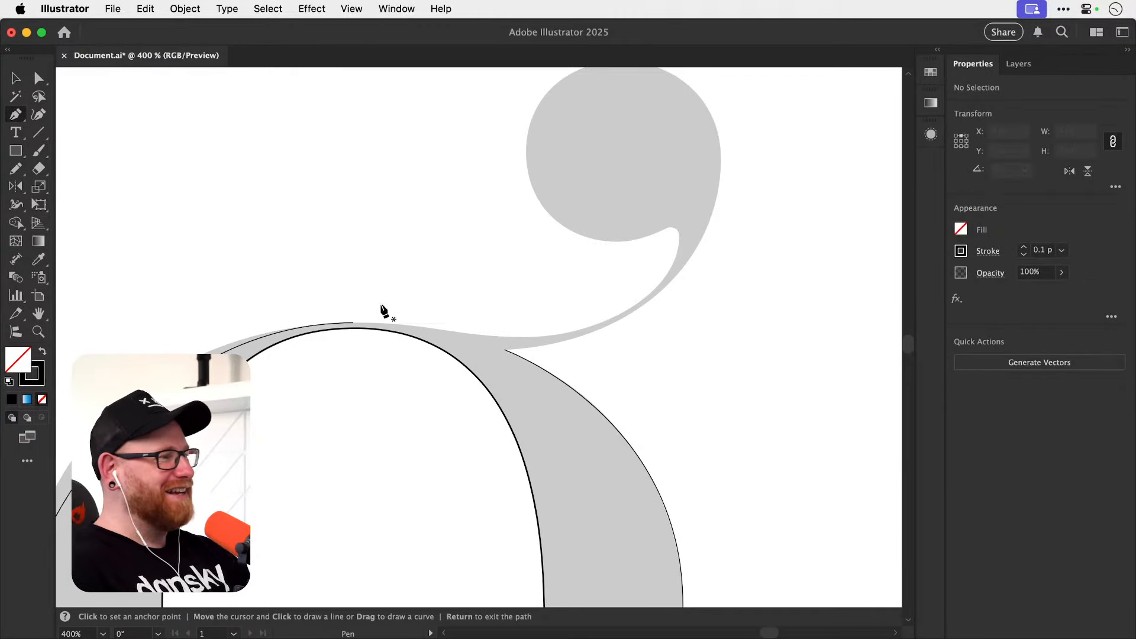
pyautogui.click(361, 321)
pyautogui.click(363, 322)
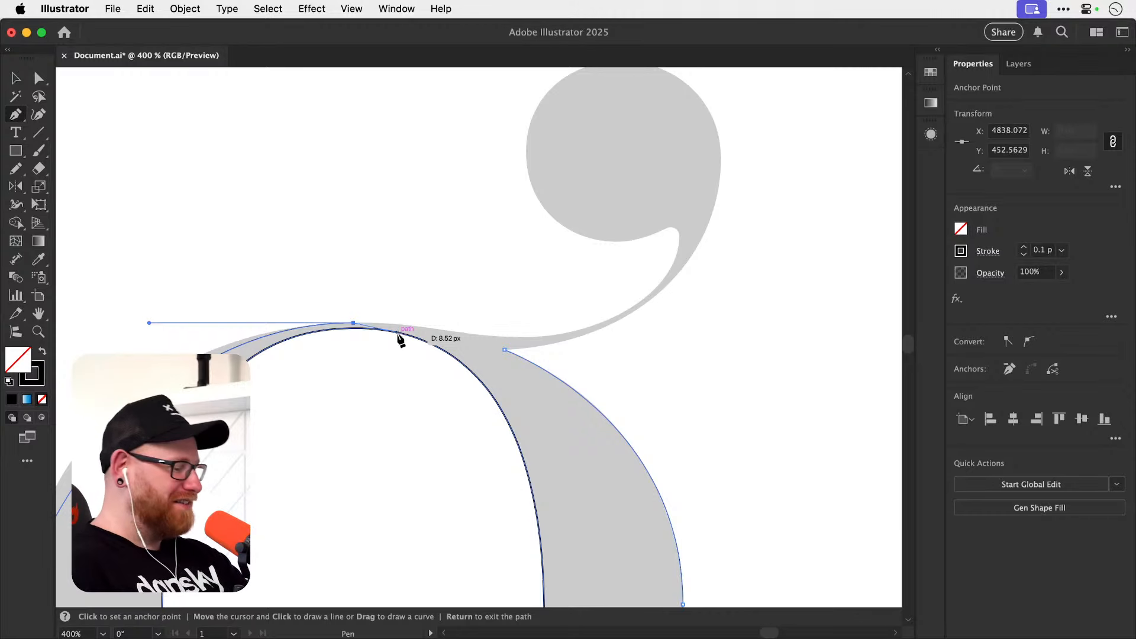
pyautogui.press('super+minus')
pyautogui.press('super+plus')
pyautogui.press('super+plus')
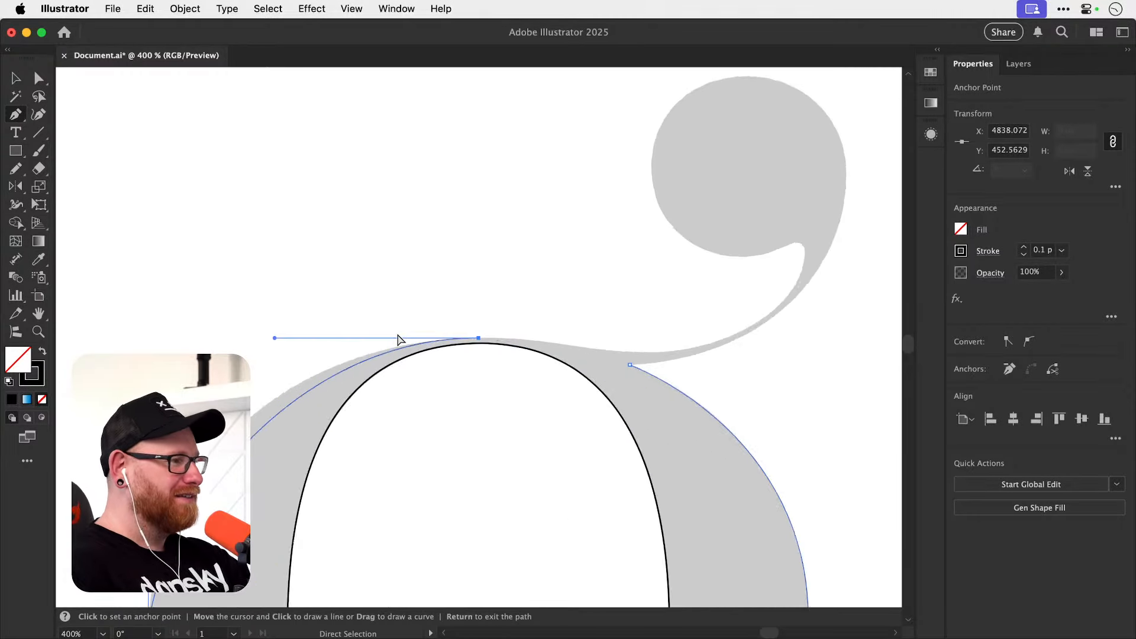
pyautogui.press('space')
pyautogui.moveTo(614, 285); pyautogui.dragTo(410, 336)
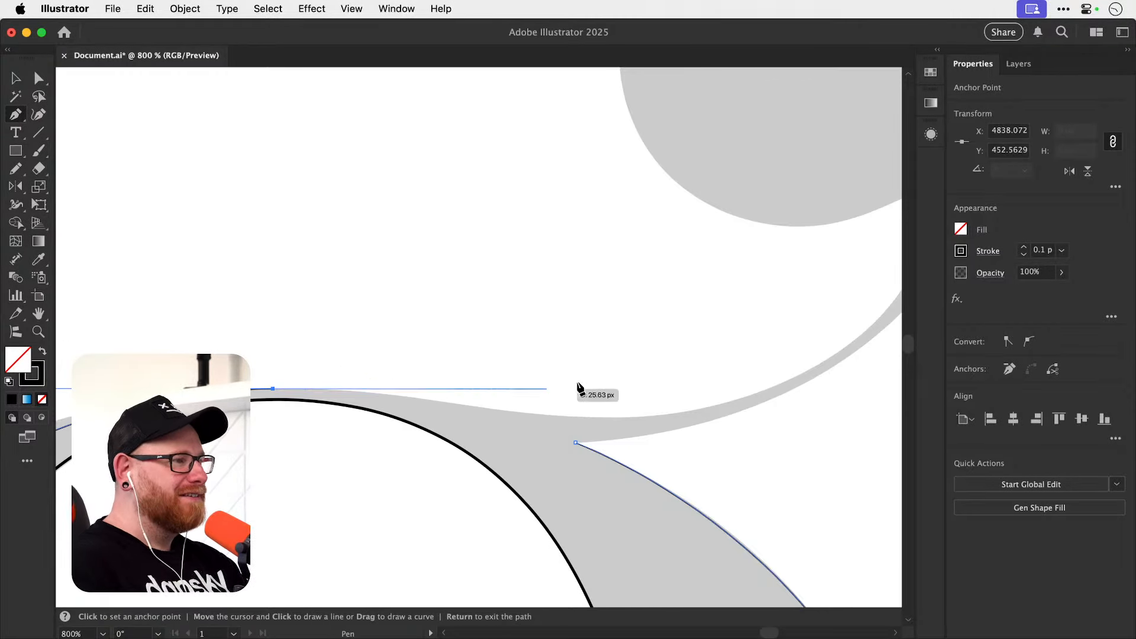
pyautogui.press('space')
pyautogui.moveTo(512, 403); pyautogui.dragTo(460, 416)
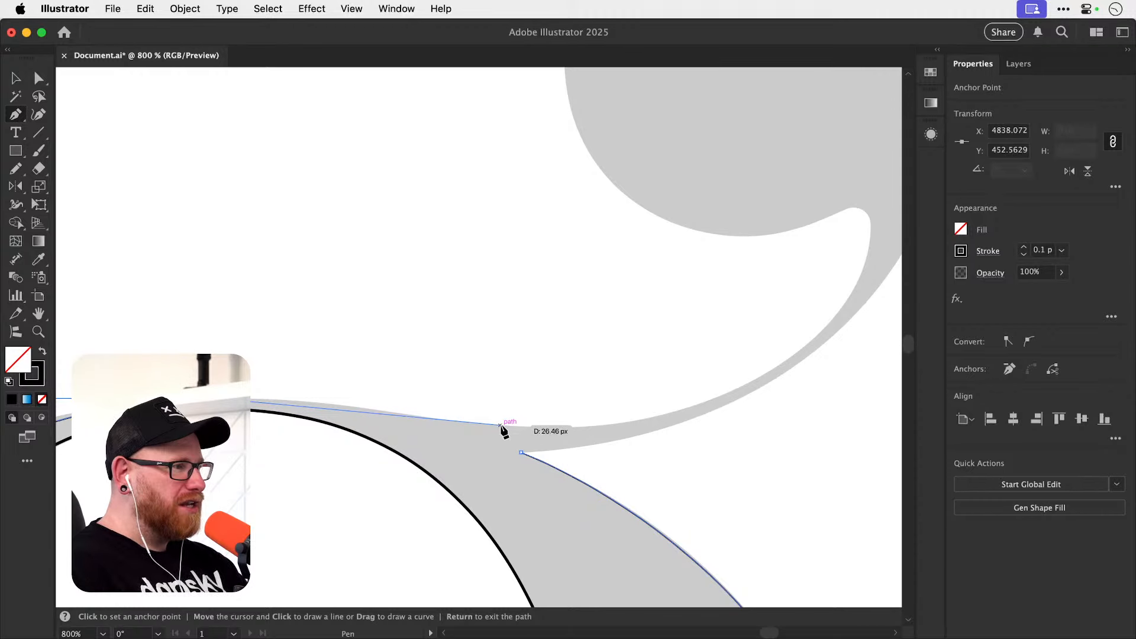
pyautogui.moveTo(504, 426); pyautogui.dragTo(581, 426)
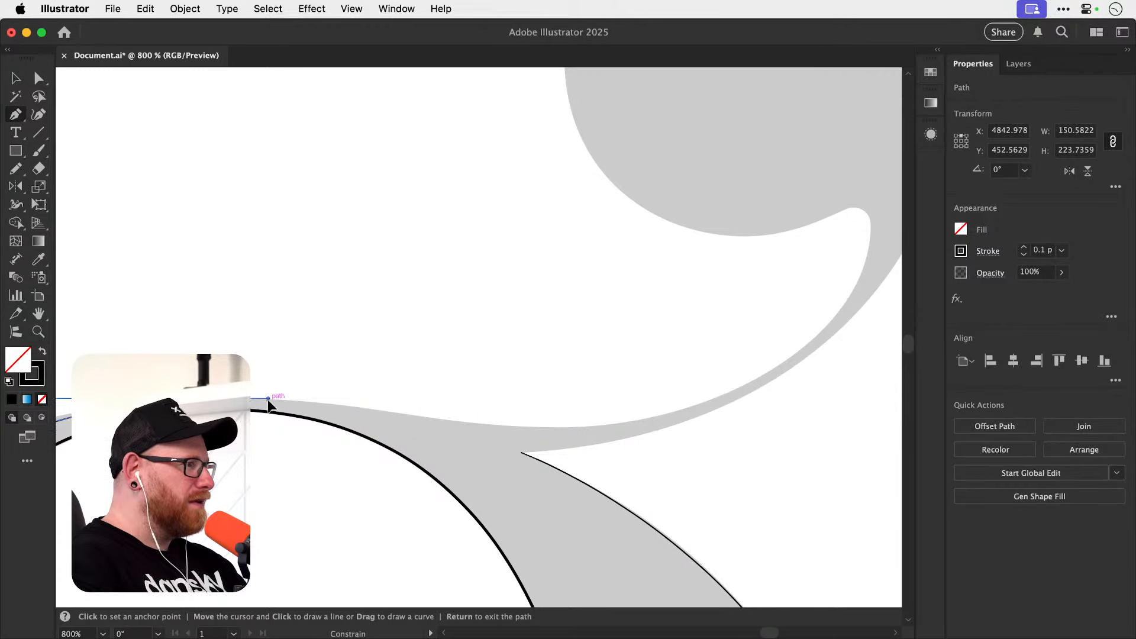
pyautogui.click(301, 398)
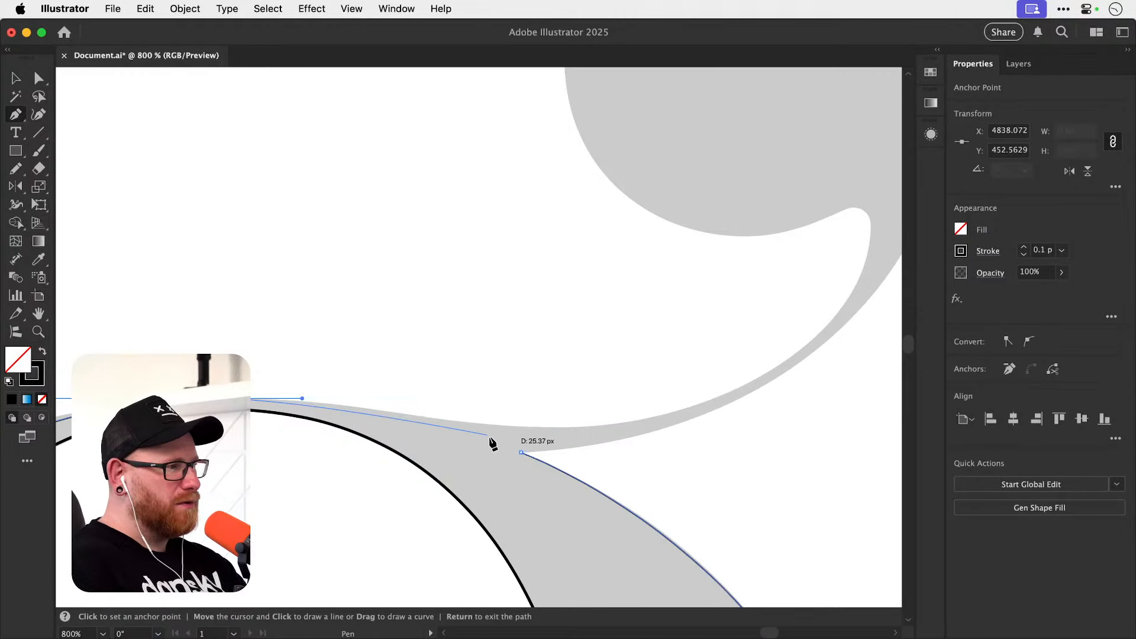
pyautogui.moveTo(548, 427); pyautogui.dragTo(625, 418)
# Lengthen the facing handles of the bowl's top anchor and the dip anchor to fit the curve between them.
pyautogui.press('a')
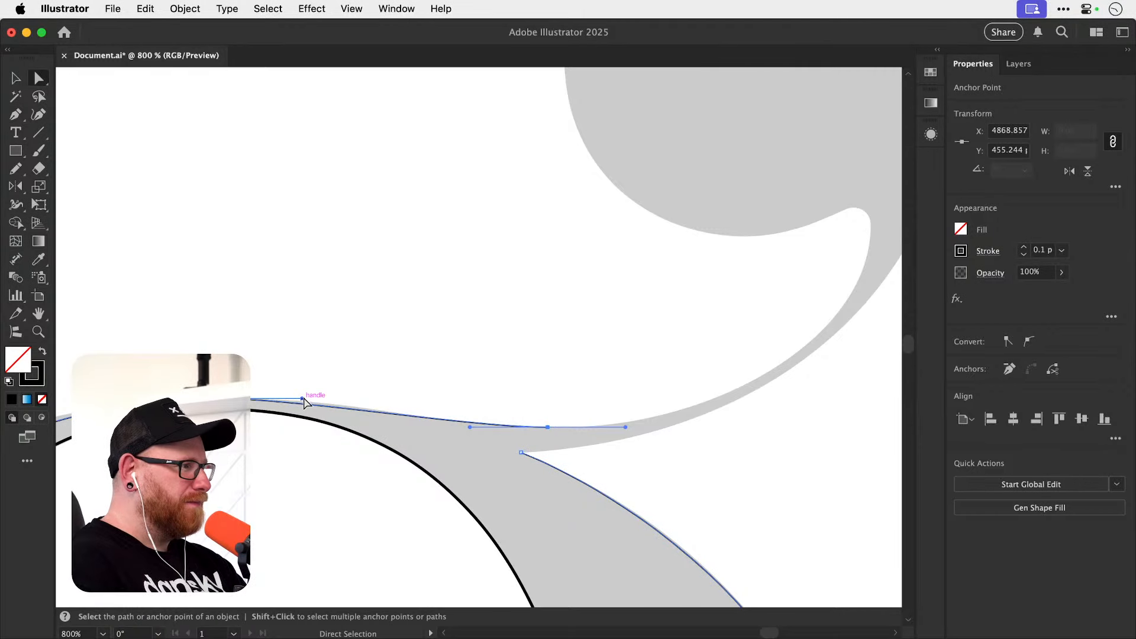
pyautogui.moveTo(301, 398); pyautogui.dragTo(349, 398)
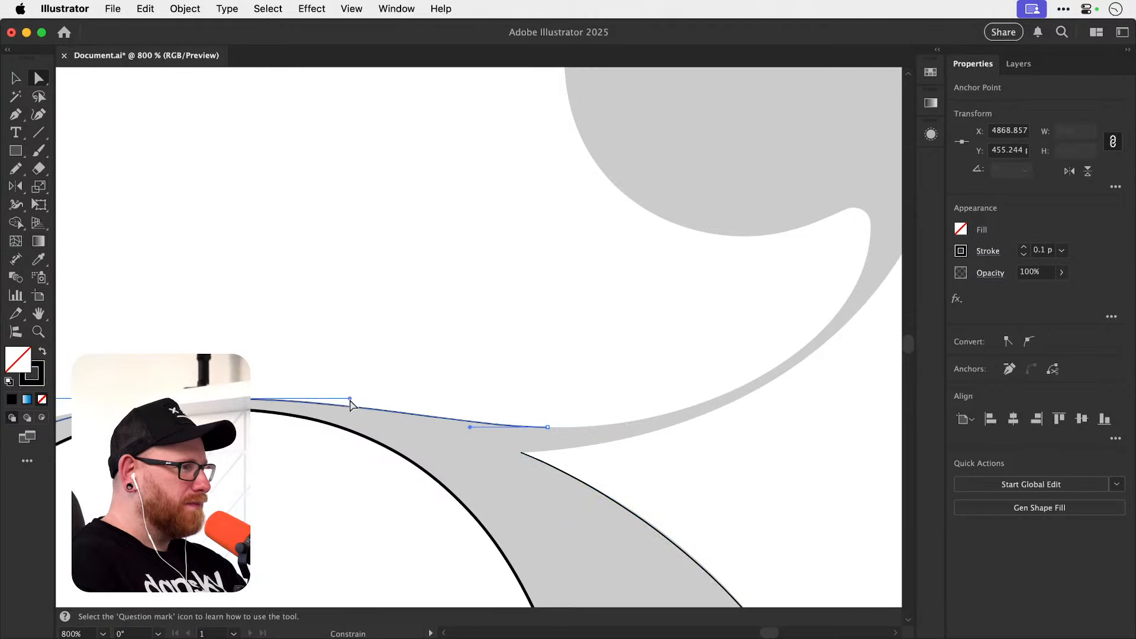
pyautogui.moveTo(469, 427); pyautogui.dragTo(451, 435)
pyautogui.click(562, 384)
# Resume the path at the dip with a horizontal handle and add a vertical-handle anchor at the ear's inner right extreme.
pyautogui.moveTo(637, 355); pyautogui.dragTo(516, 420)
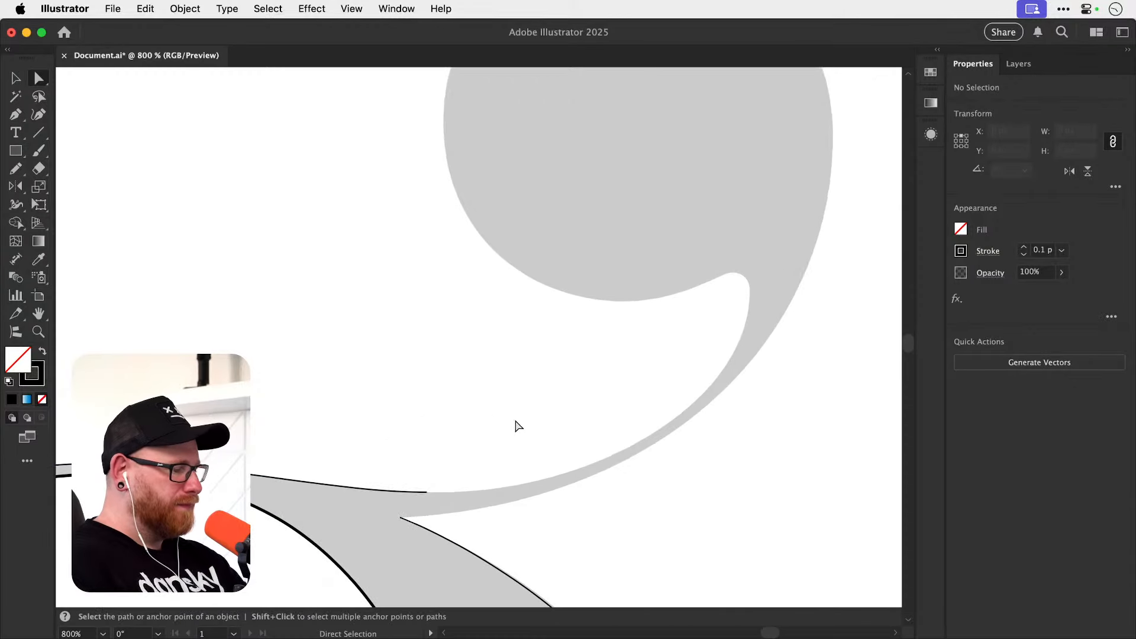
pyautogui.press('p')
pyautogui.moveTo(426, 492); pyautogui.dragTo(472, 491)
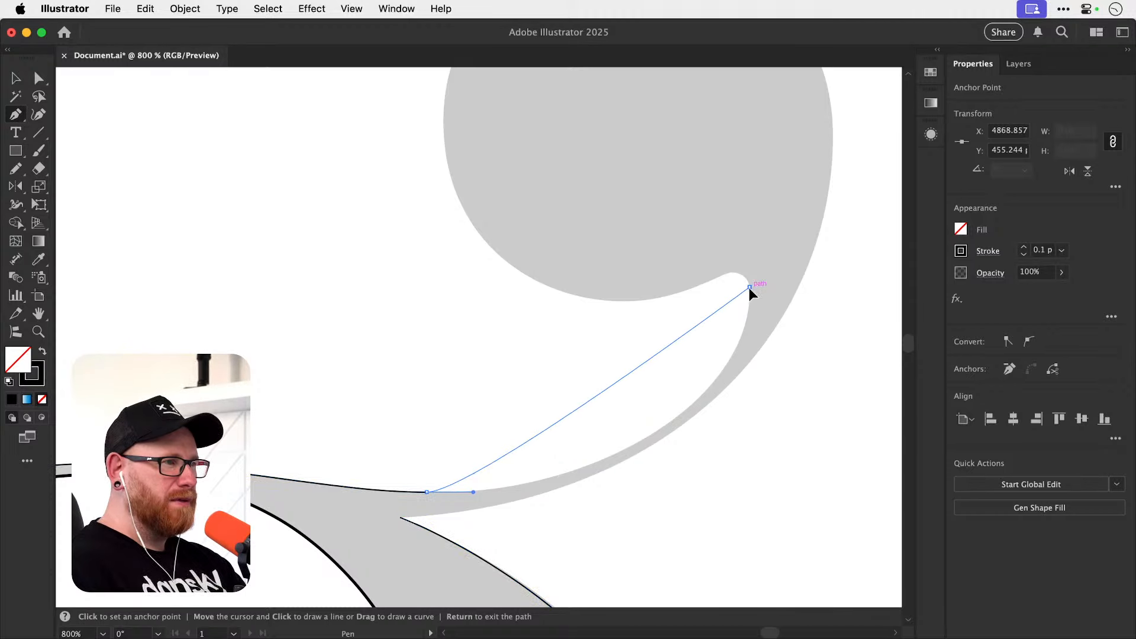
pyautogui.moveTo(750, 291); pyautogui.dragTo(752, 138)
# Pull a short vertical handle from the ear's inner right anchor and add a horizontal-handle anchor atop the small rounded notch.
pyautogui.press('z')
pyautogui.moveTo(753, 258); pyautogui.dragTo(841, 350)
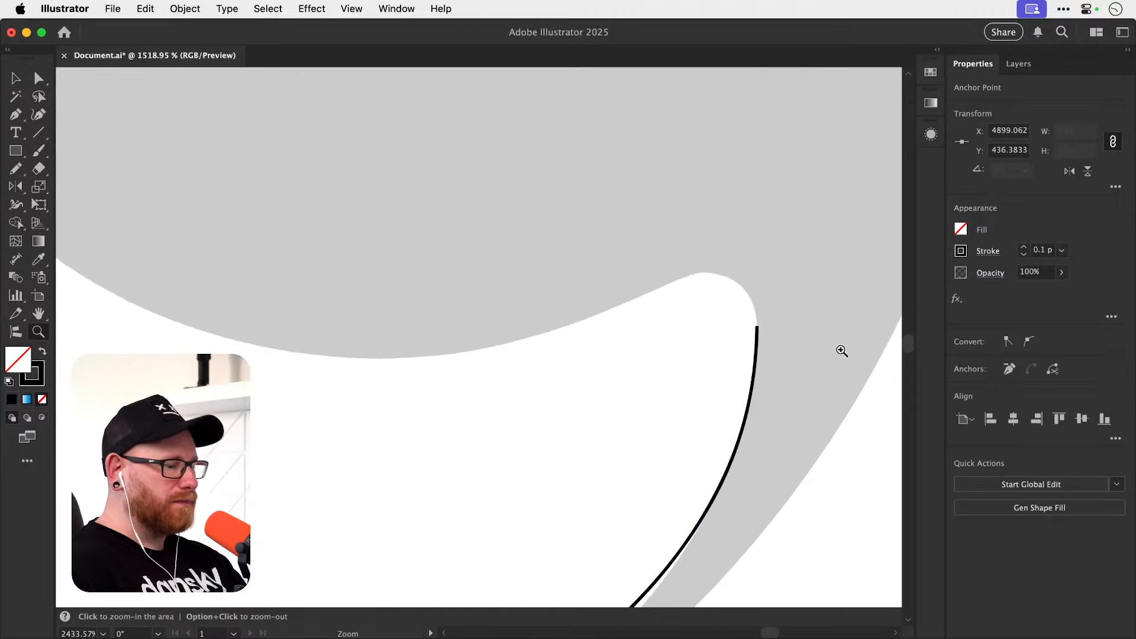
pyautogui.press('p')
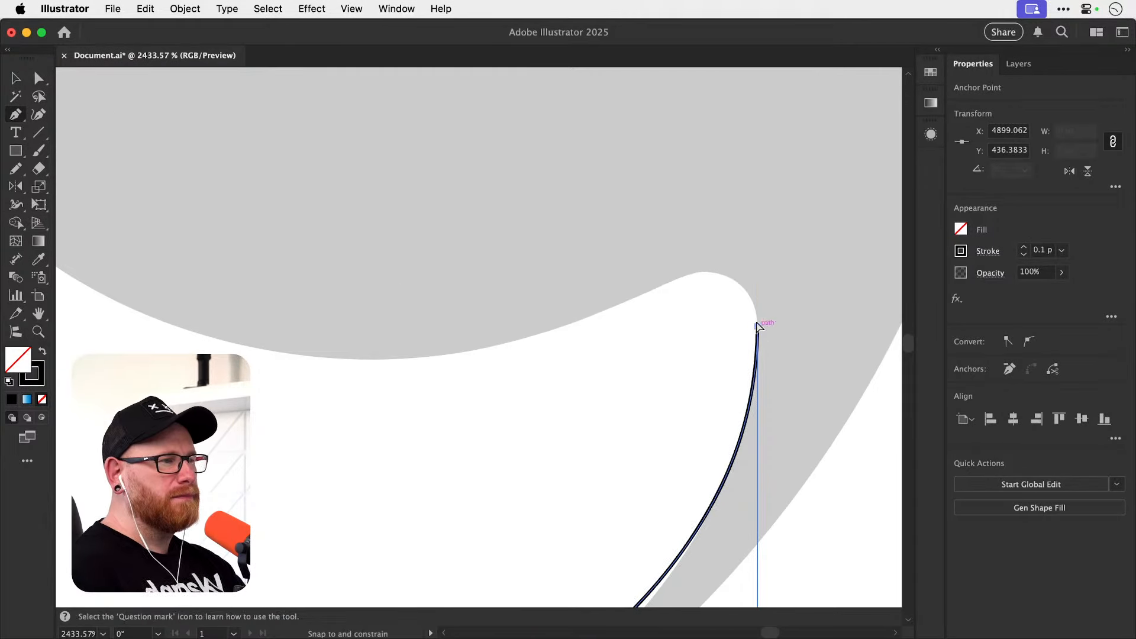
pyautogui.moveTo(758, 327); pyautogui.dragTo(757, 280)
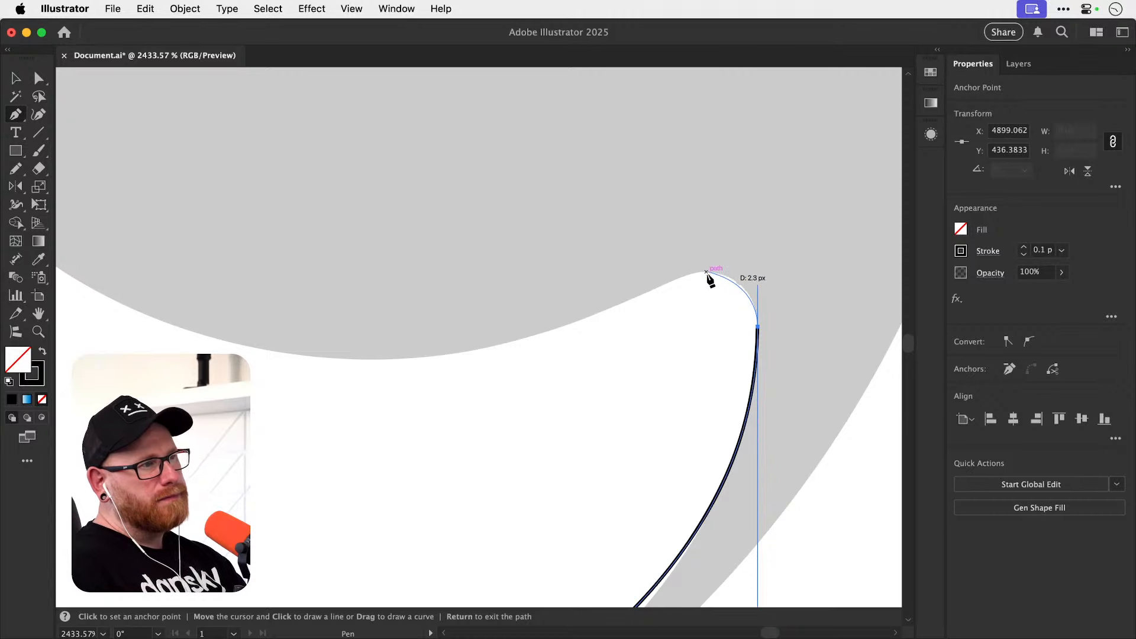
pyautogui.press('Return')
pyautogui.click(703, 271)
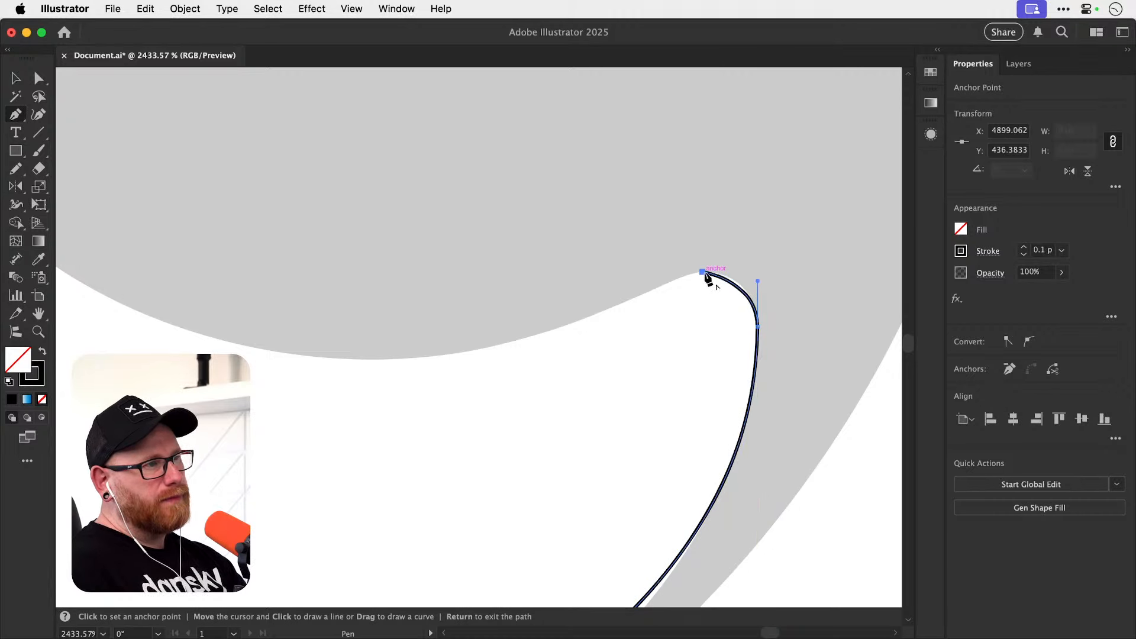
pyautogui.moveTo(706, 272); pyautogui.dragTo(680, 289)
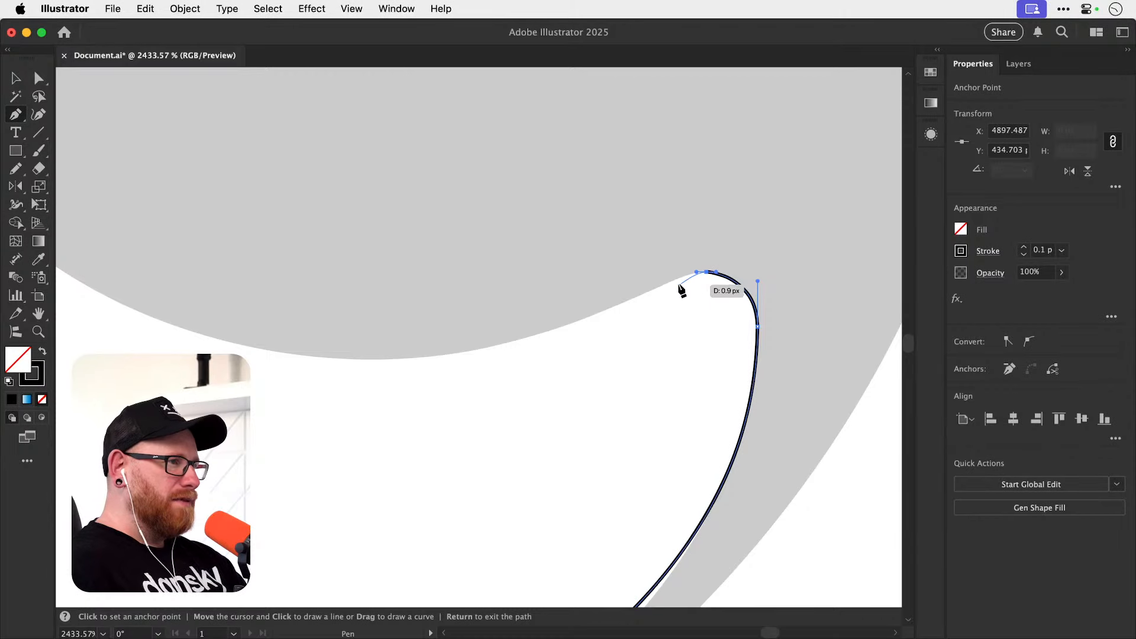
# Add a horizontal-handle anchor at the bottom of the ear's ball and lengthen the handles of the segment joining it to the notch.
pyautogui.moveTo(382, 378)
pyautogui.mouseDown()
pyautogui.moveTo(405, 431)
pyautogui.moveTo(250, 427)
pyautogui.moveTo(268, 414)
pyautogui.mouseUp()
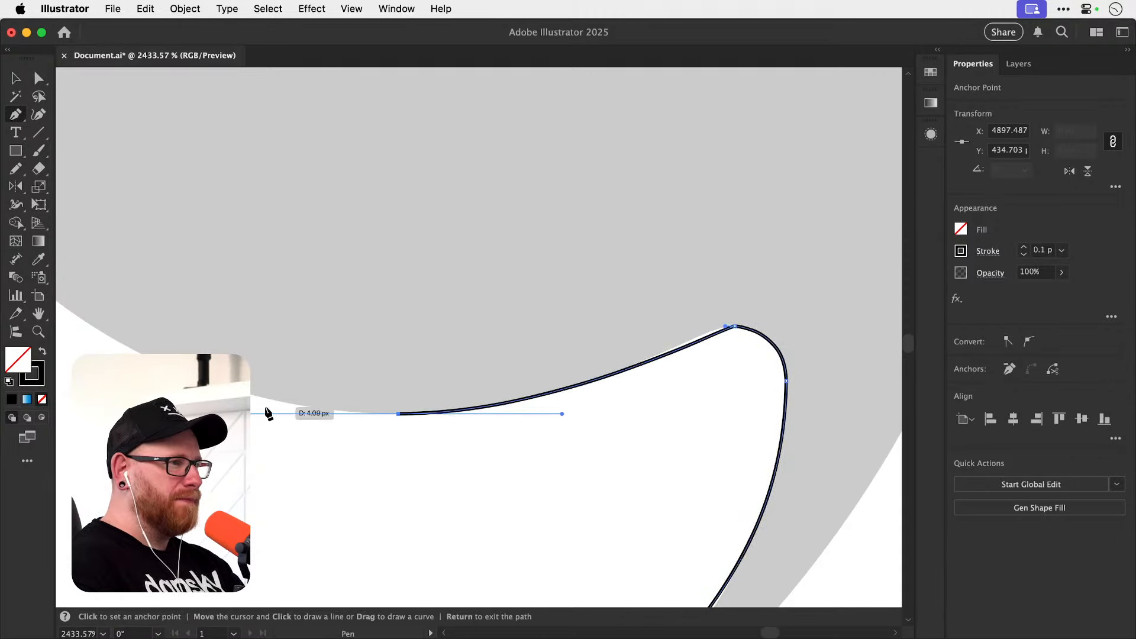
pyautogui.press('a')
pyautogui.moveTo(729, 328); pyautogui.dragTo(675, 327)
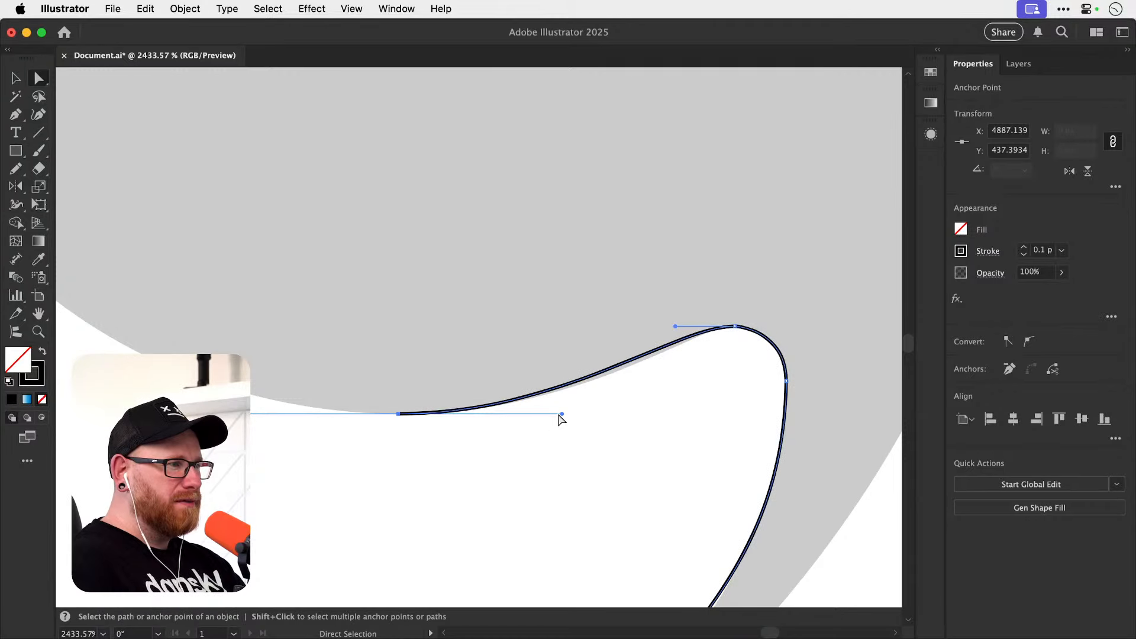
pyautogui.moveTo(562, 413); pyautogui.dragTo(598, 413)
pyautogui.press('shift+super+a')
pyautogui.press('super+minus')
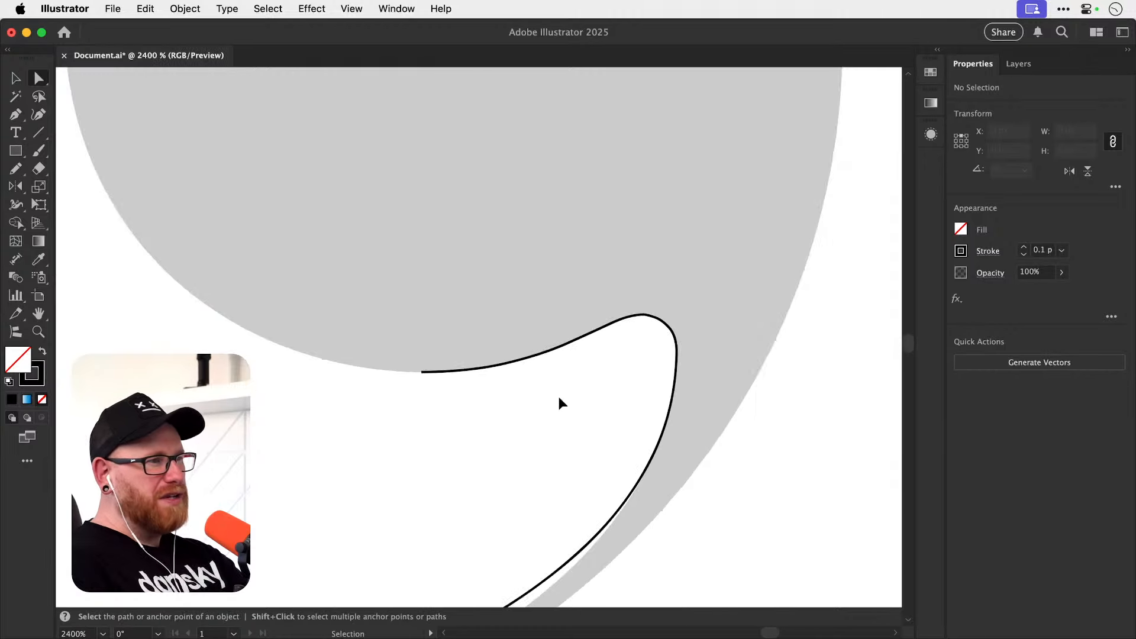
# Refine the horizontal handle at the top of the ear's rounded notch to fit the curve toward the ball.
pyautogui.moveTo(515, 390); pyautogui.dragTo(491, 439)
pyautogui.scroll(3, 608, 379)
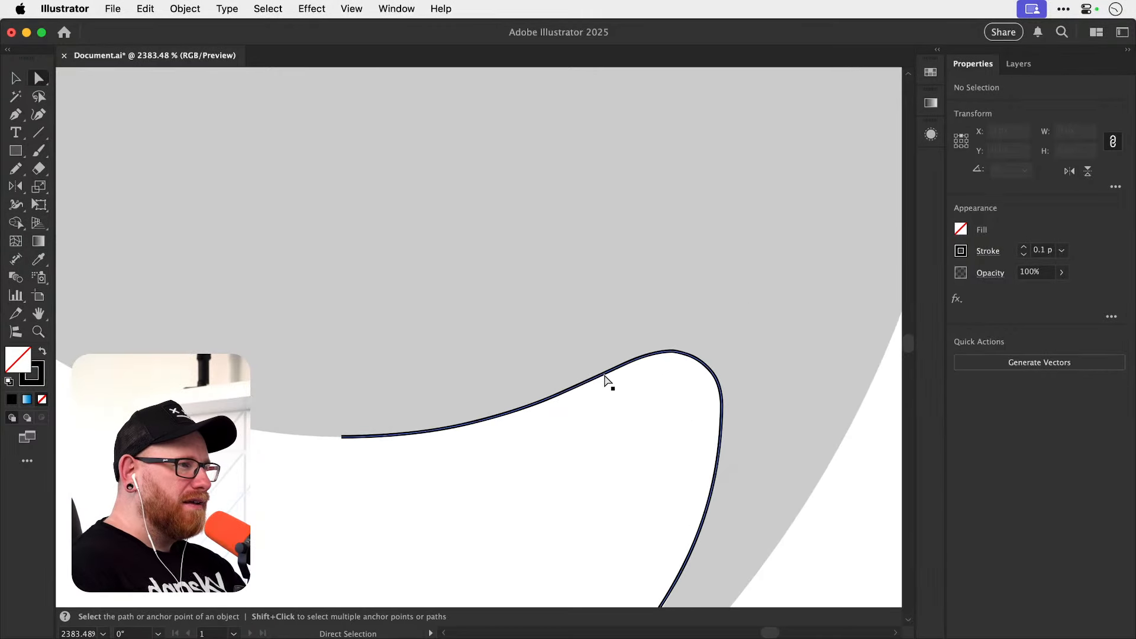
pyautogui.click(638, 362)
pyautogui.moveTo(615, 354); pyautogui.dragTo(606, 348)
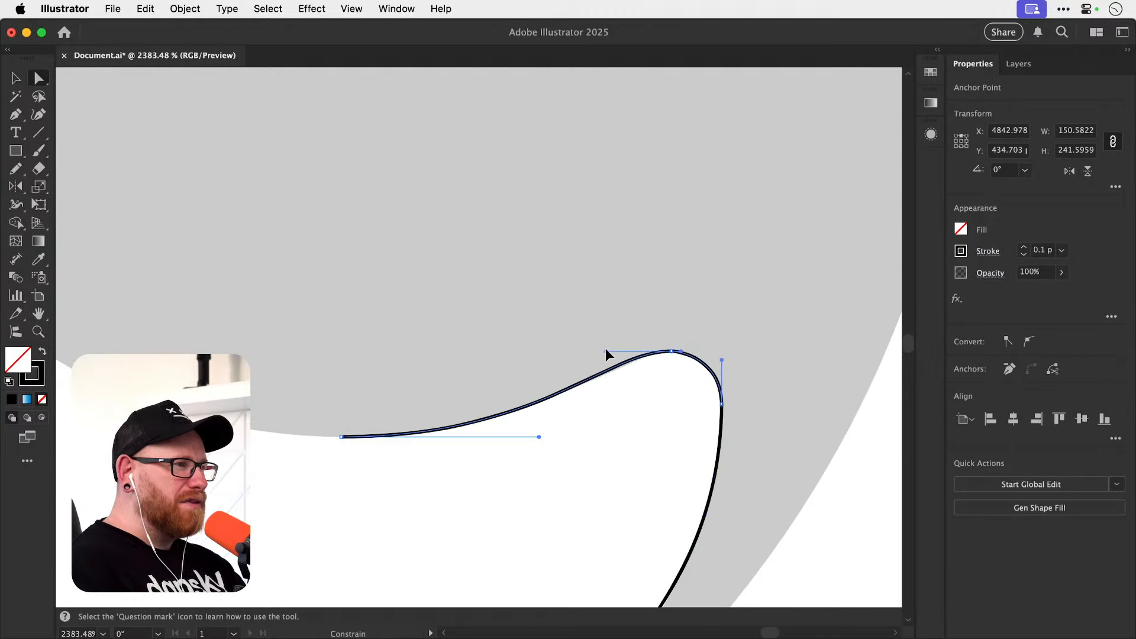
pyautogui.press('shift+super+a')
pyautogui.press('v')
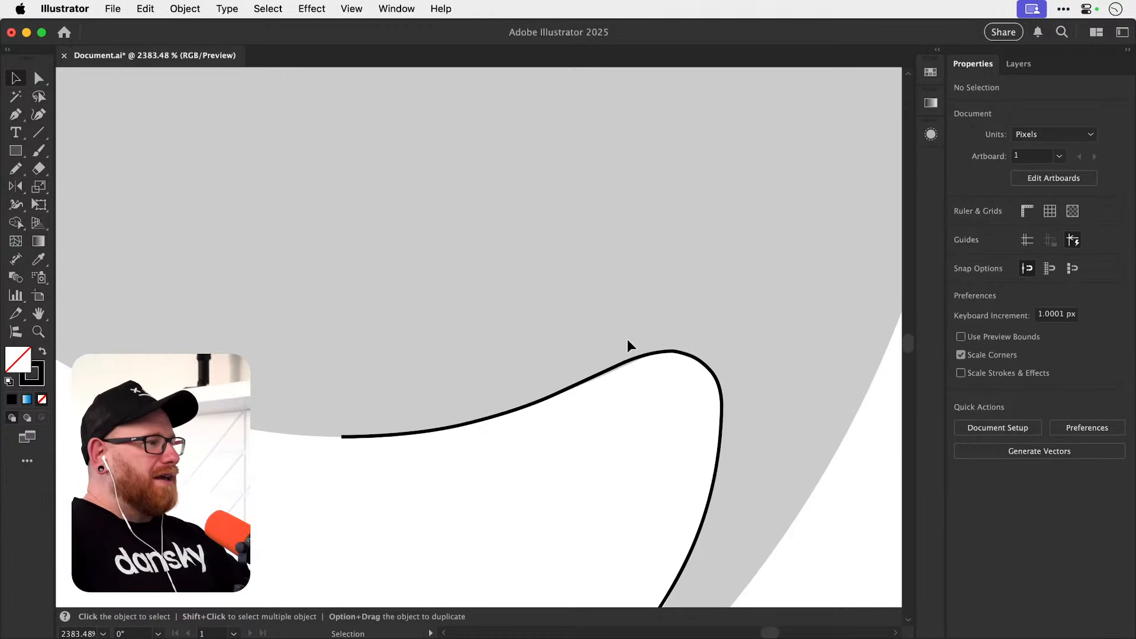
# Resume the path at the ball's bottom with a horizontal handle and add a vertical-handle anchor at the ball's left extreme.
pyautogui.press('super+minus')
pyautogui.press('super+minus')
pyautogui.press('space')
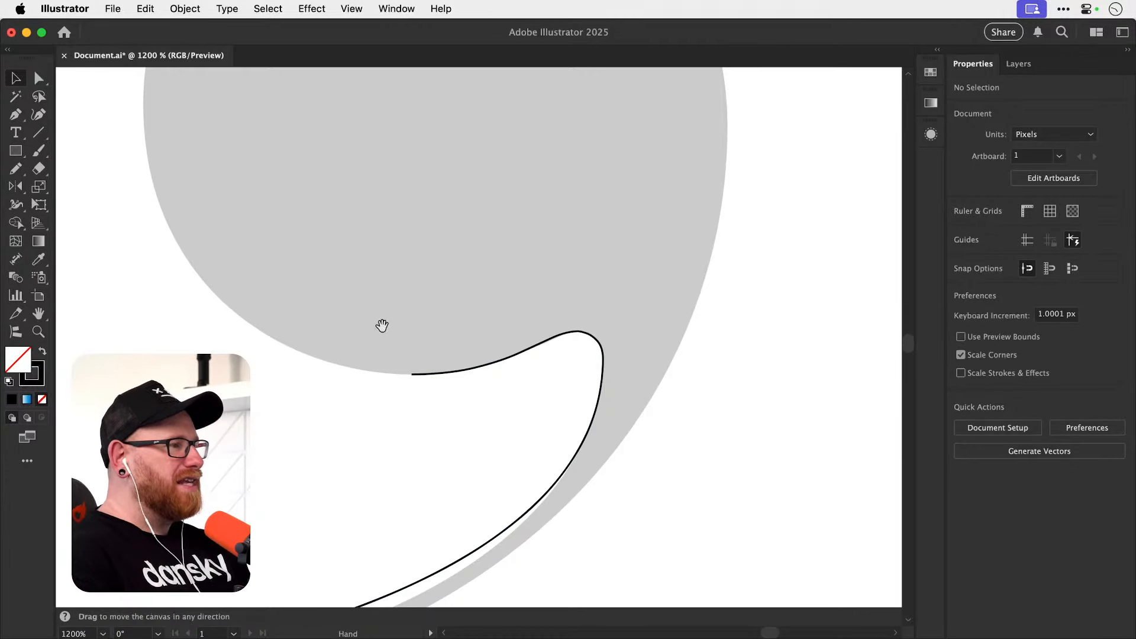
pyautogui.moveTo(382, 326); pyautogui.dragTo(455, 394)
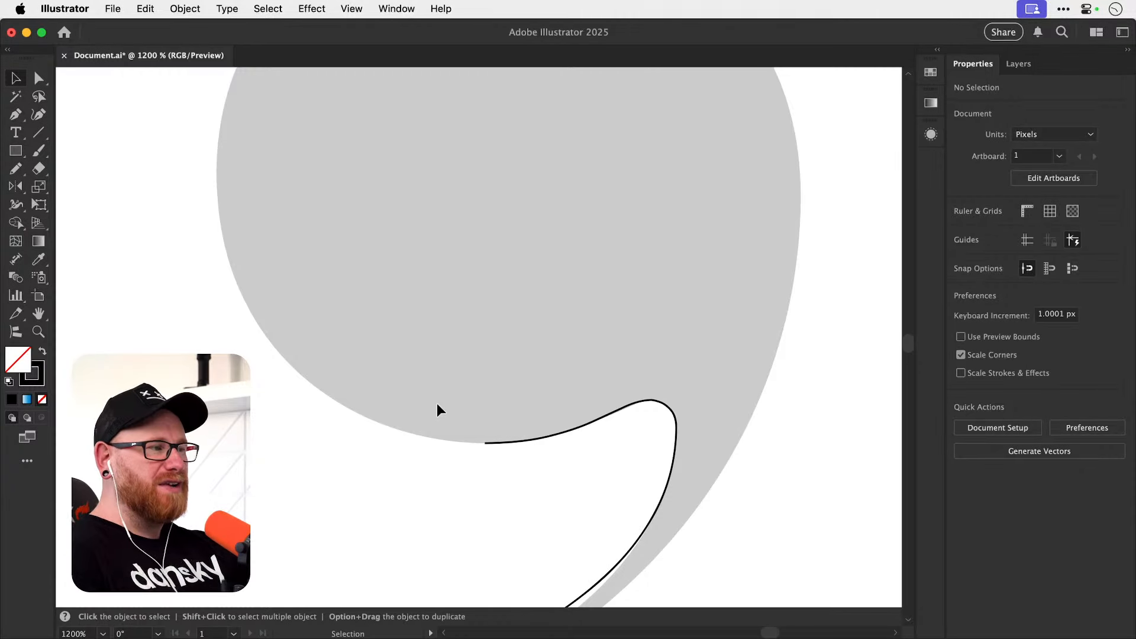
pyautogui.press('p')
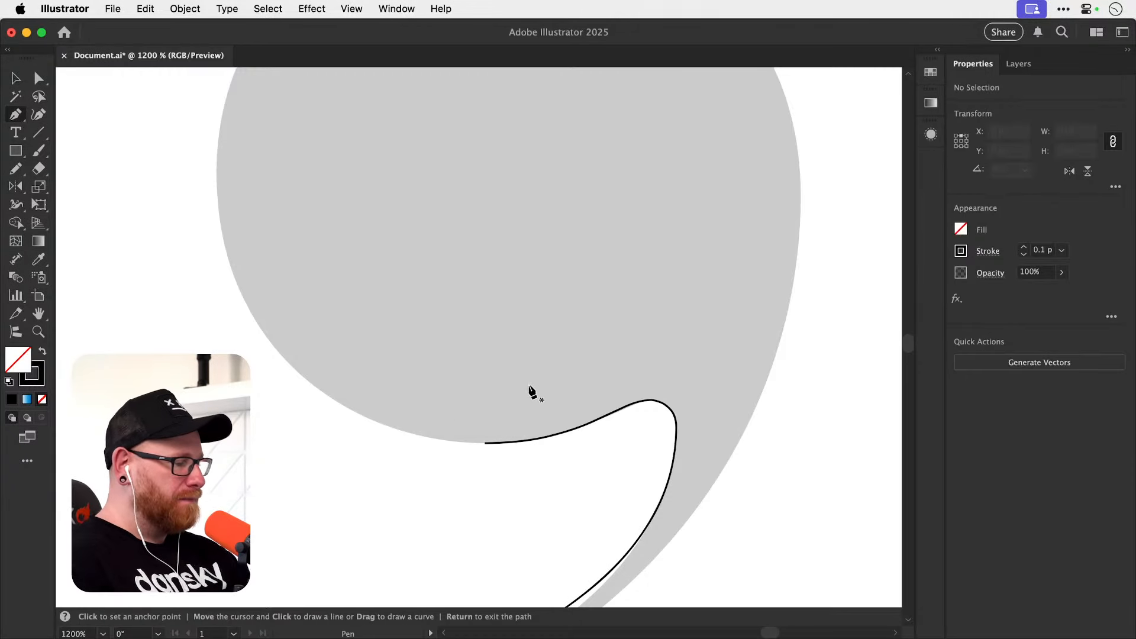
pyautogui.click(485, 443)
pyautogui.moveTo(415, 446); pyautogui.dragTo(408, 443)
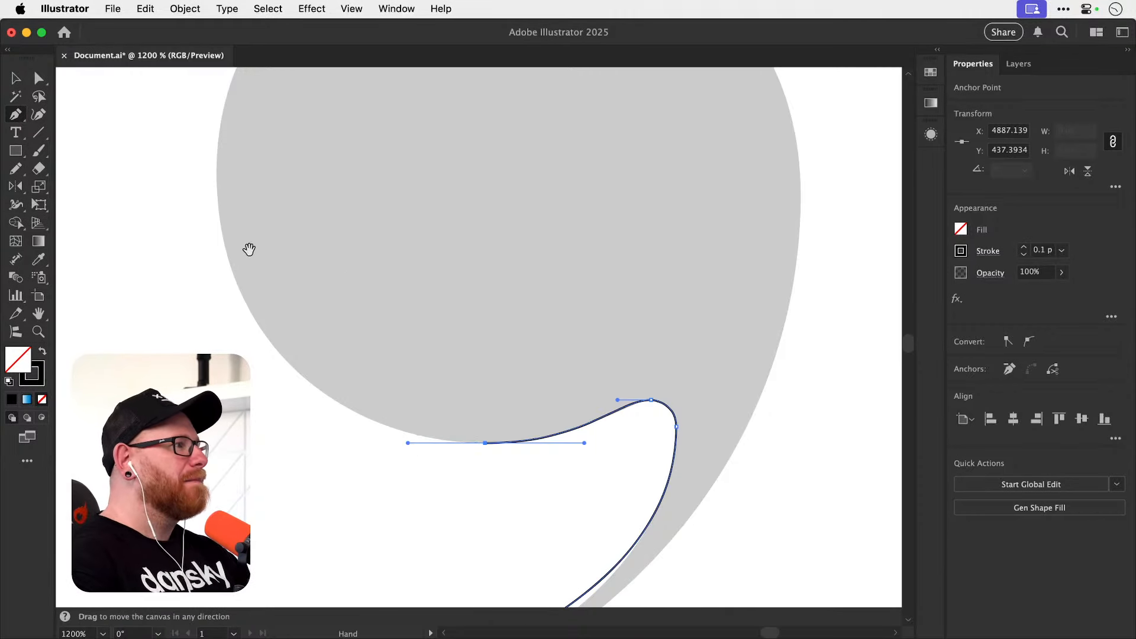
pyautogui.moveTo(247, 266); pyautogui.dragTo(282, 344)
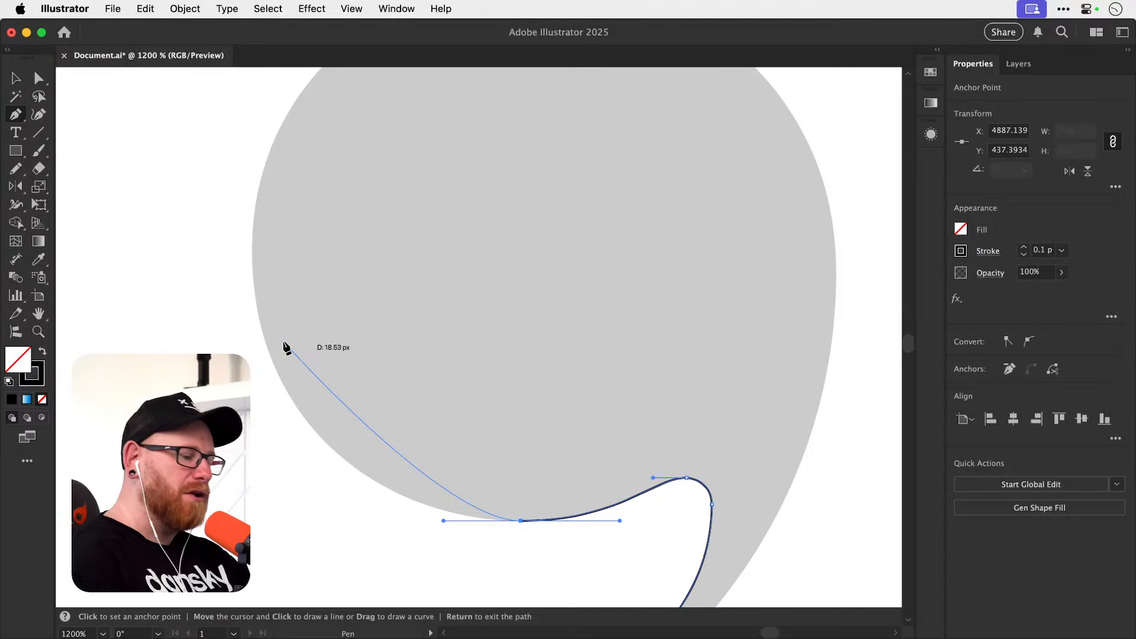
pyautogui.moveTo(259, 246); pyautogui.dragTo(275, 111)
pyautogui.moveTo(355, 299); pyautogui.dragTo(281, 479)
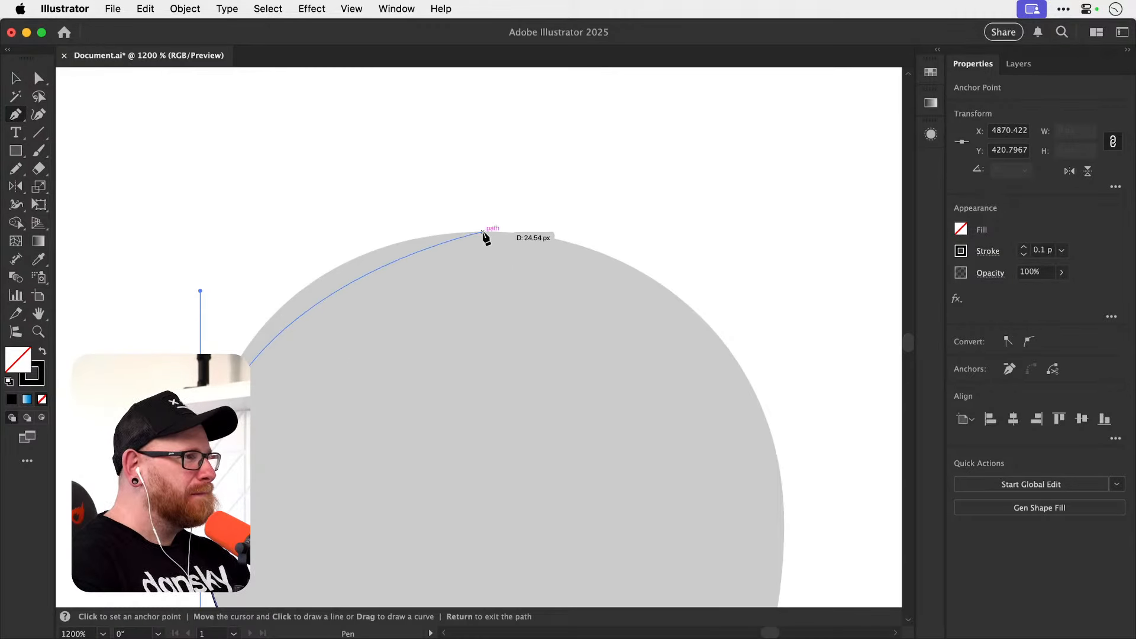
# Add a horizontal-handle anchor at the top of the ear's ball and a vertical-handle anchor at its right extreme.
pyautogui.moveTo(485, 232); pyautogui.dragTo(580, 238)
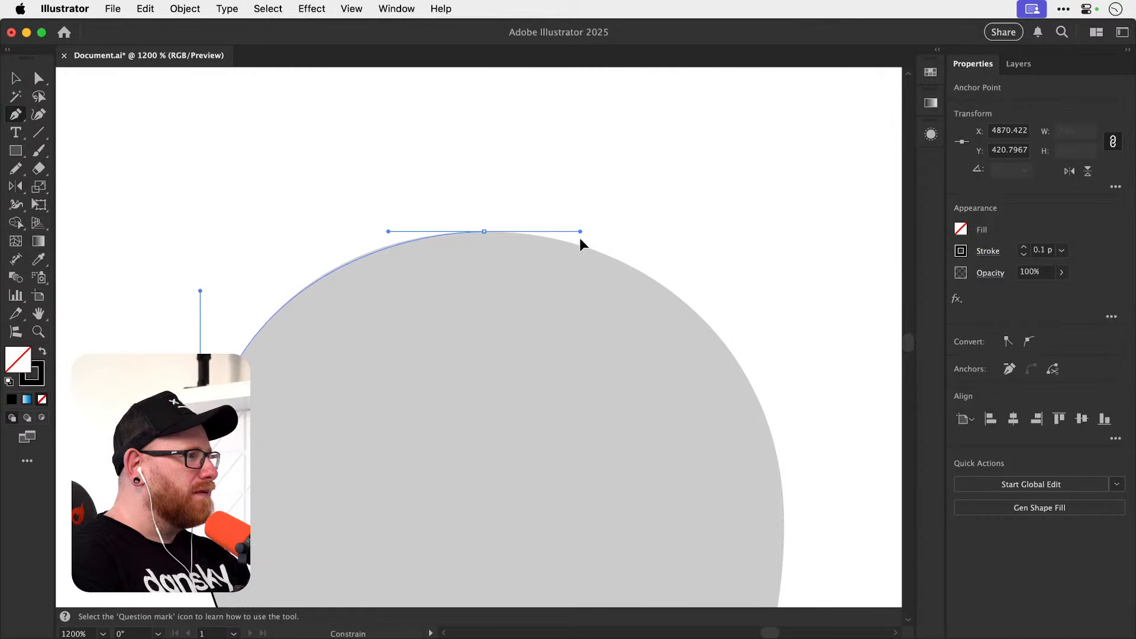
pyautogui.press('Return')
pyautogui.moveTo(587, 353); pyautogui.dragTo(453, 255)
pyautogui.moveTo(351, 133); pyautogui.dragTo(423, 133)
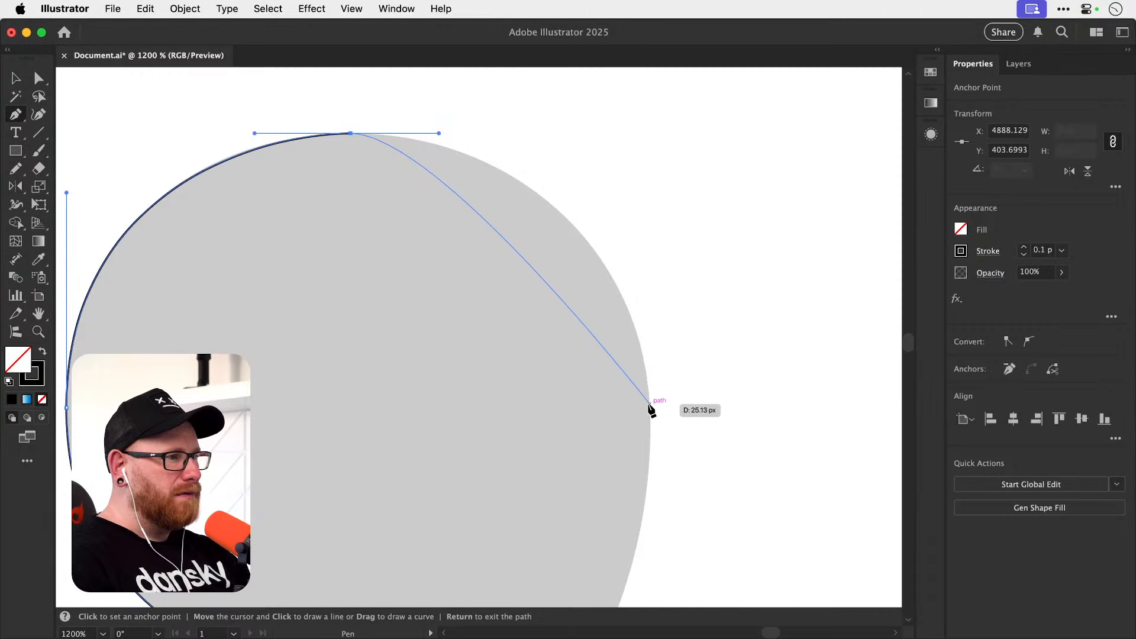
pyautogui.moveTo(650, 408); pyautogui.dragTo(677, 209)
pyautogui.press('Return')
# Close the path at the corner where the ear meets the bowl and extend a horizontal handle from it toward the ear.
pyautogui.moveTo(575, 406); pyautogui.dragTo(629, 307)
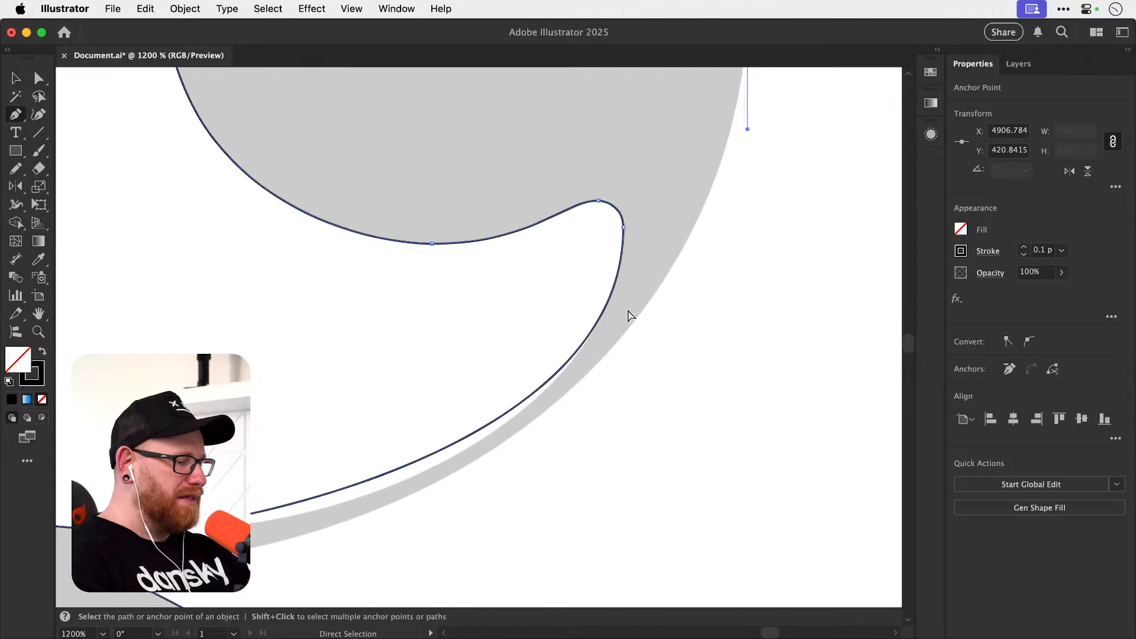
pyautogui.press('super+minus')
pyautogui.press('super+minus')
pyautogui.moveTo(421, 512); pyautogui.dragTo(540, 345)
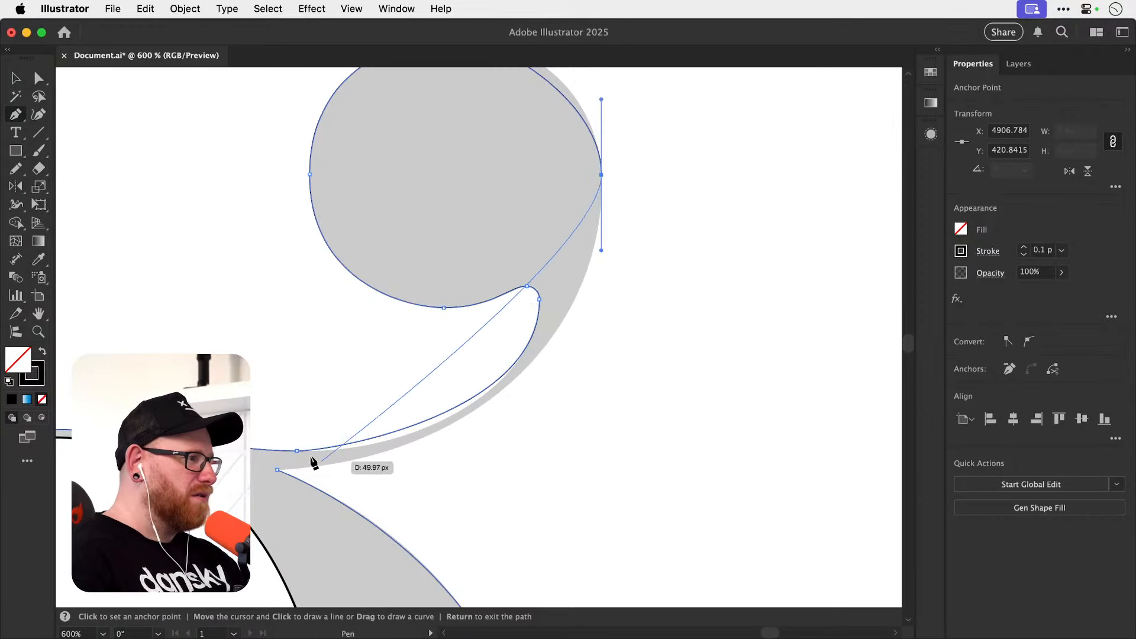
pyautogui.moveTo(278, 470); pyautogui.dragTo(146, 470)
pyautogui.press('a')
pyautogui.moveTo(410, 470); pyautogui.dragTo(491, 469)
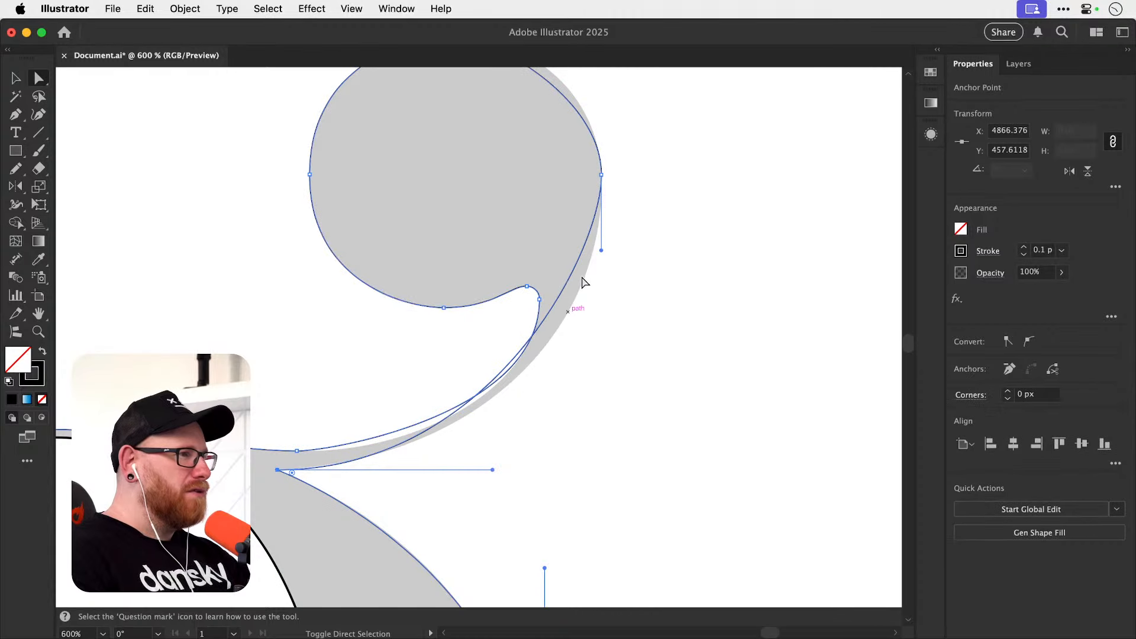
# Fit the ear's outer curve by lengthening the vertical handle at the ball's right extreme and shortening the corner's horizontal handle.
pyautogui.moveTo(602, 251); pyautogui.dragTo(605, 327)
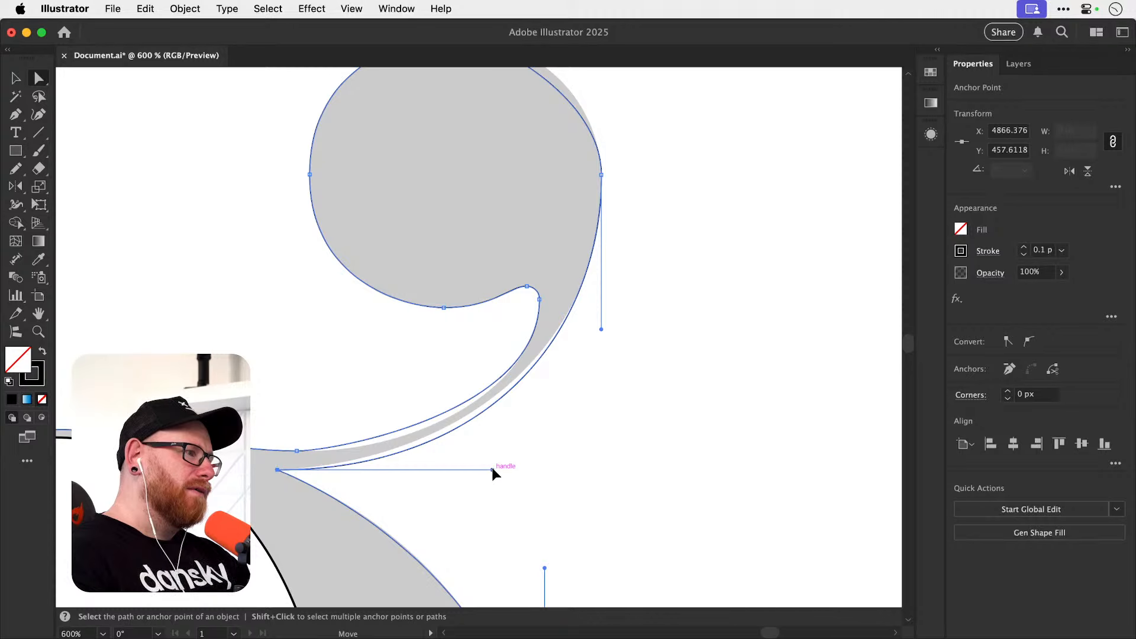
pyautogui.moveTo(491, 469); pyautogui.dragTo(451, 467)
pyautogui.moveTo(601, 329); pyautogui.dragTo(601, 384)
pyautogui.moveTo(450, 467); pyautogui.dragTo(412, 470)
pyautogui.moveTo(601, 383); pyautogui.dragTo(601, 404)
pyautogui.moveTo(412, 470); pyautogui.dragTo(377, 470)
# Fit the ear's inner curve by lengthening the horizontal handle near the bowl and shortening the vertical handle below the rounded notch.
pyautogui.press('space')
pyautogui.moveTo(468, 324); pyautogui.dragTo(471, 377)
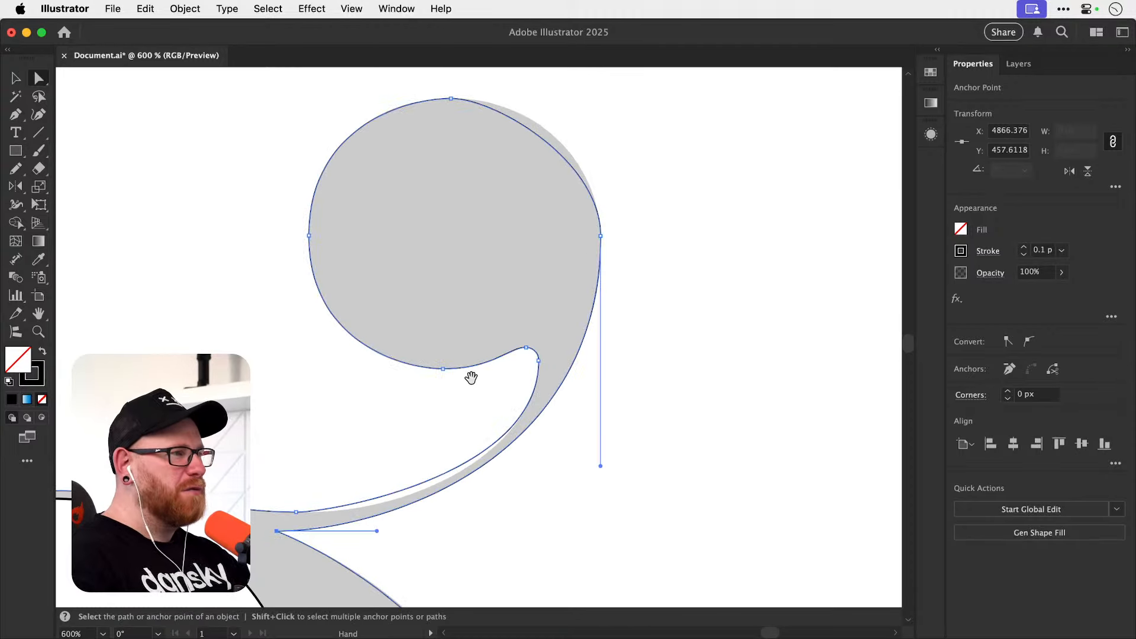
pyautogui.click(303, 513)
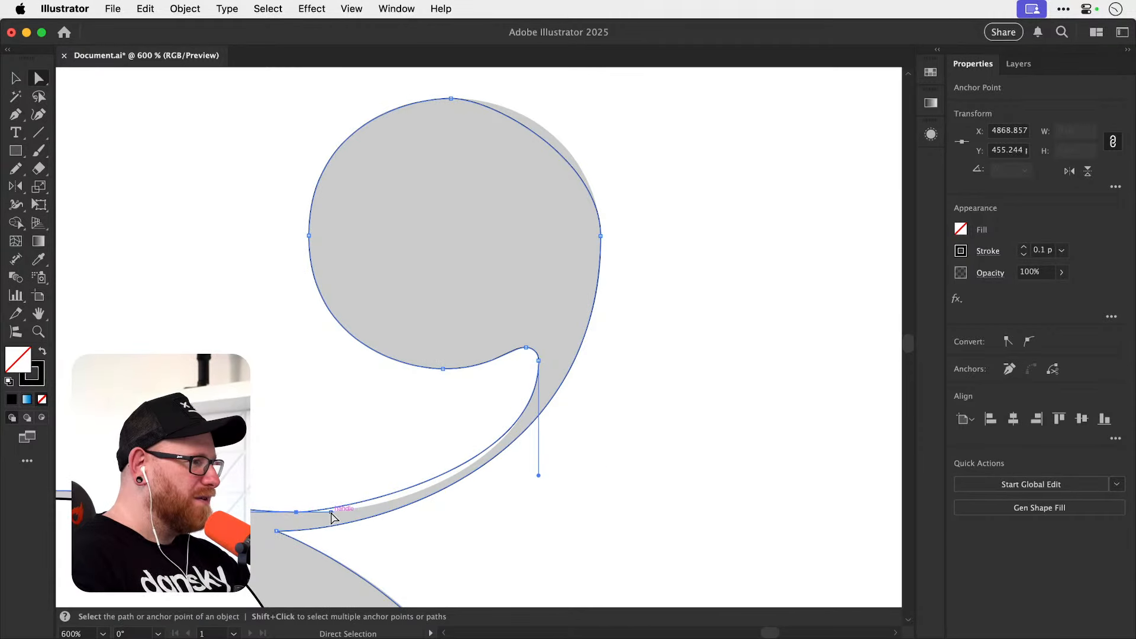
pyautogui.moveTo(332, 513); pyautogui.dragTo(383, 520)
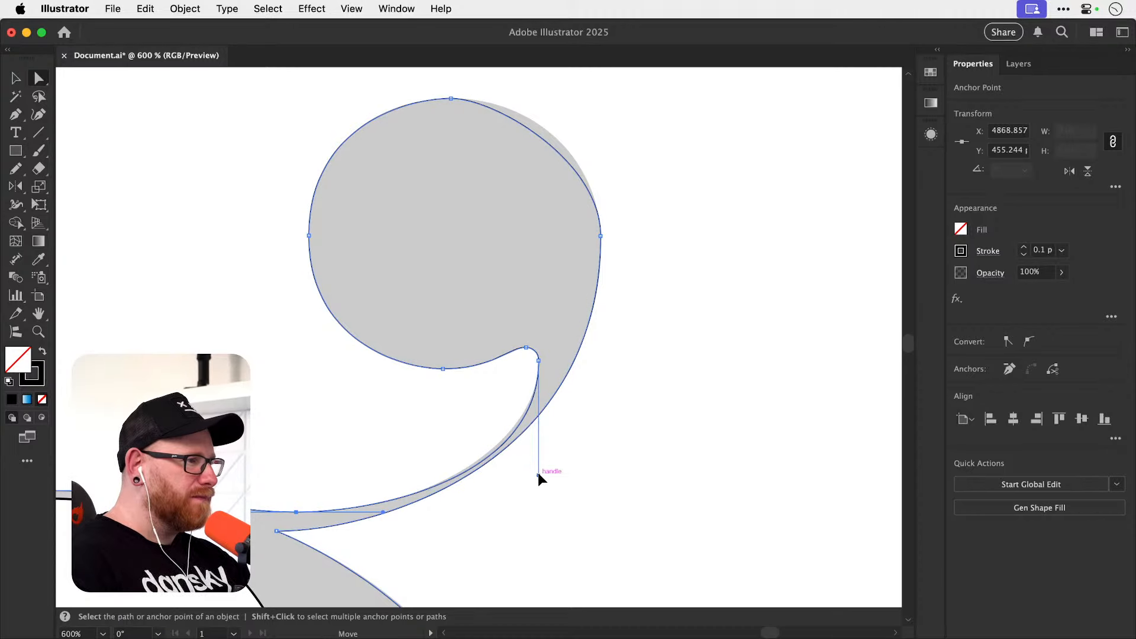
pyautogui.moveTo(537, 474); pyautogui.dragTo(535, 455)
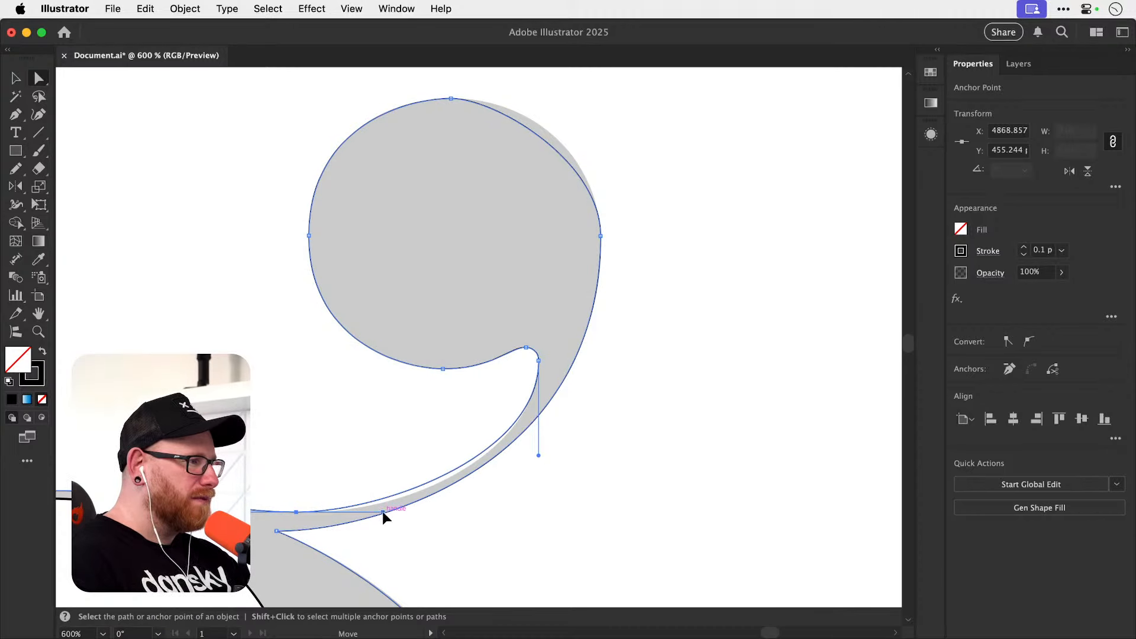
pyautogui.moveTo(382, 511); pyautogui.dragTo(407, 517)
pyautogui.moveTo(538, 457); pyautogui.dragTo(538, 430)
pyautogui.moveTo(408, 512); pyautogui.dragTo(447, 511)
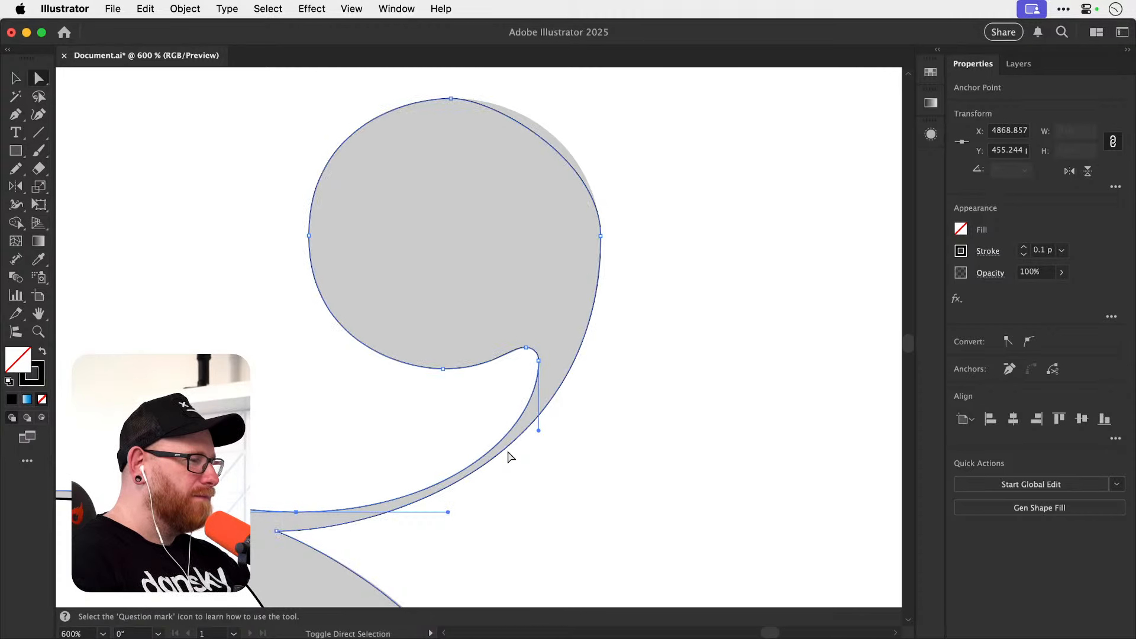
# Lengthen the horizontal handle at the top of the ear's ball to fit its upper right curve, and deselect the path.
pyautogui.moveTo(473, 318); pyautogui.dragTo(462, 372)
pyautogui.moveTo(489, 167); pyautogui.dragTo(620, 225)
pyautogui.click(572, 234)
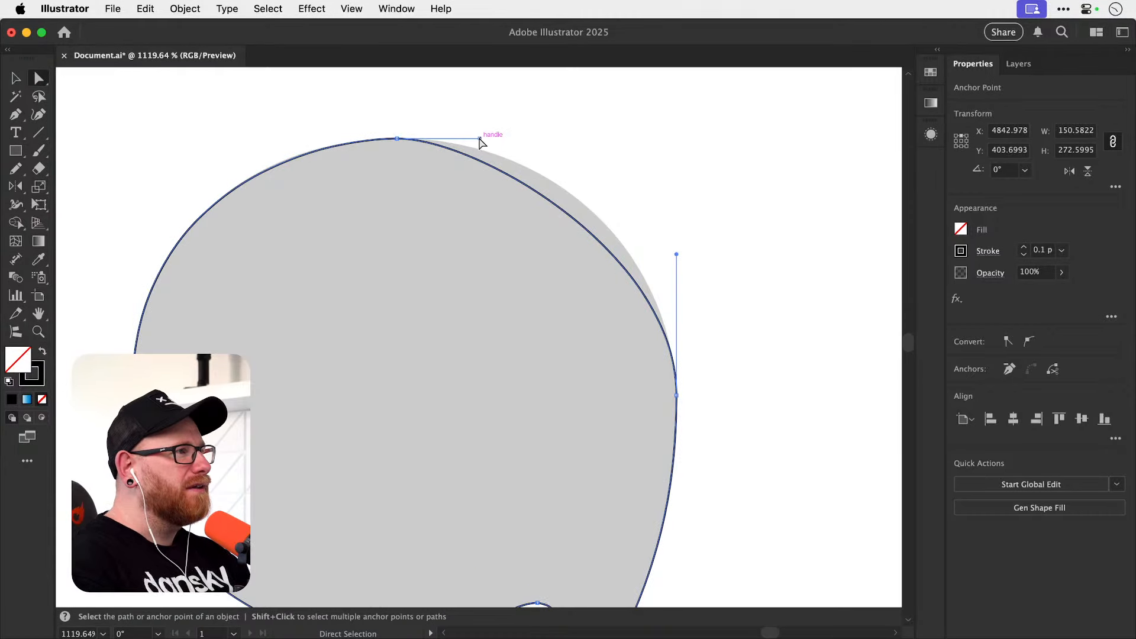
pyautogui.moveTo(480, 140); pyautogui.dragTo(554, 139)
pyautogui.click(583, 137)
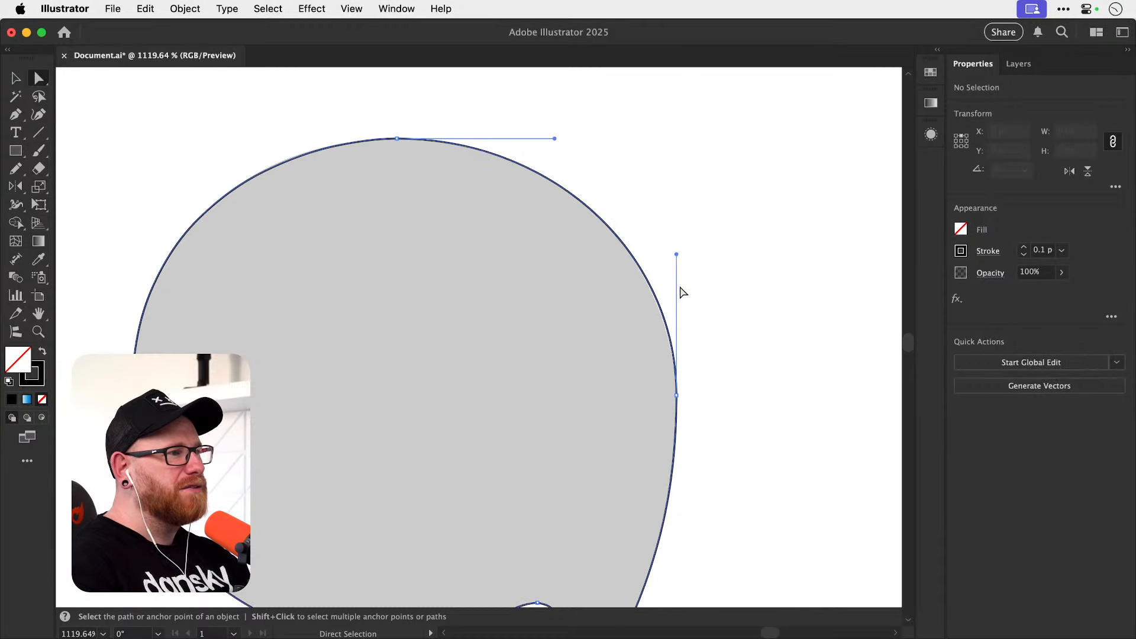
pyautogui.click(681, 289)
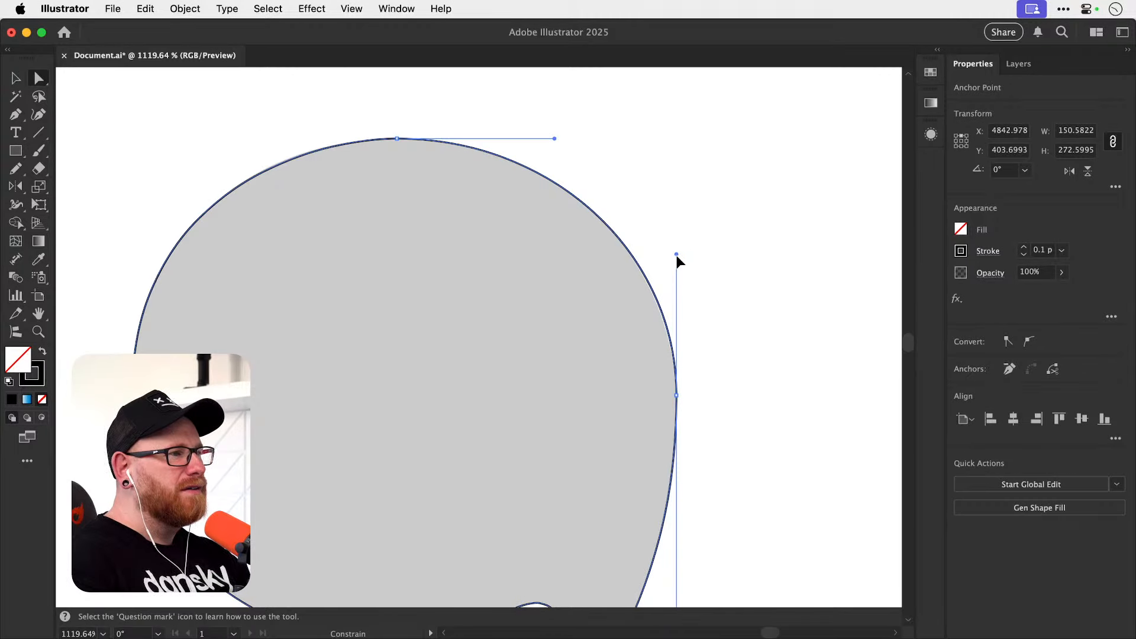
pyautogui.click(701, 281)
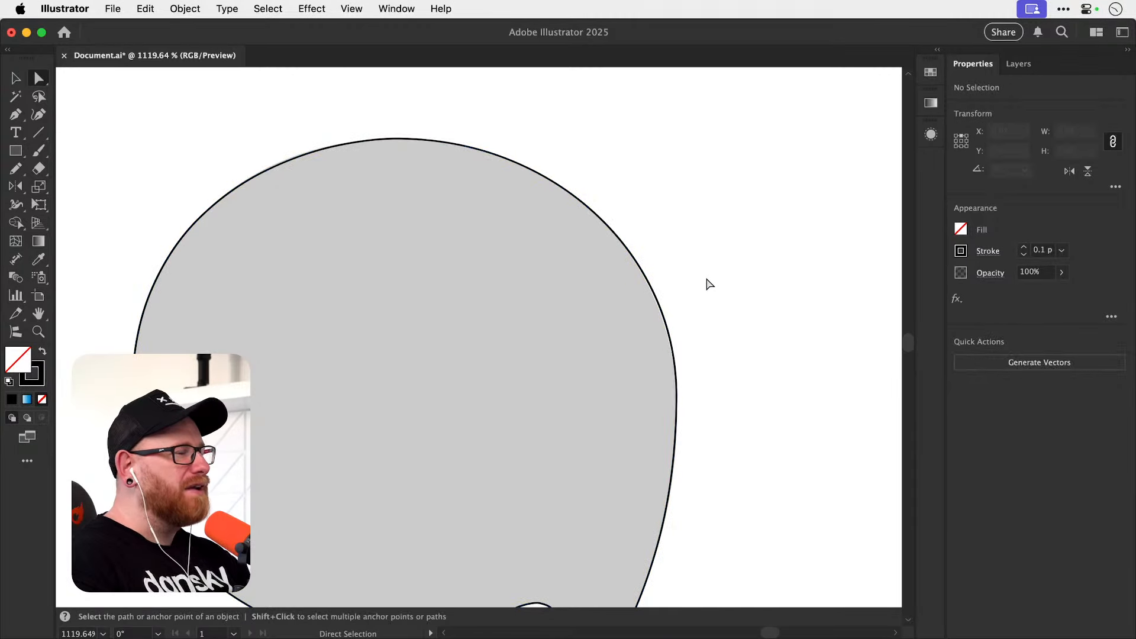
# Adjust the vertical handle at the bowl's left extreme to fit the upper left outer curve, and deselect the path.
pyautogui.press('v')
pyautogui.press('super+minus')
pyautogui.press('super+minus')
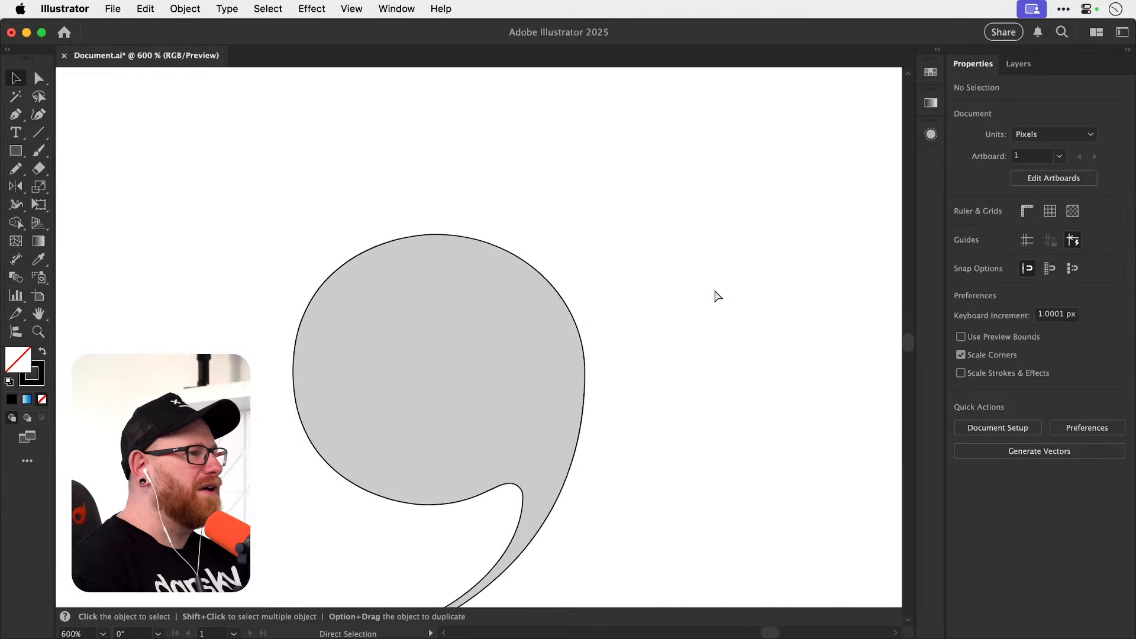
pyautogui.press('super+minus')
pyautogui.press('super+minus')
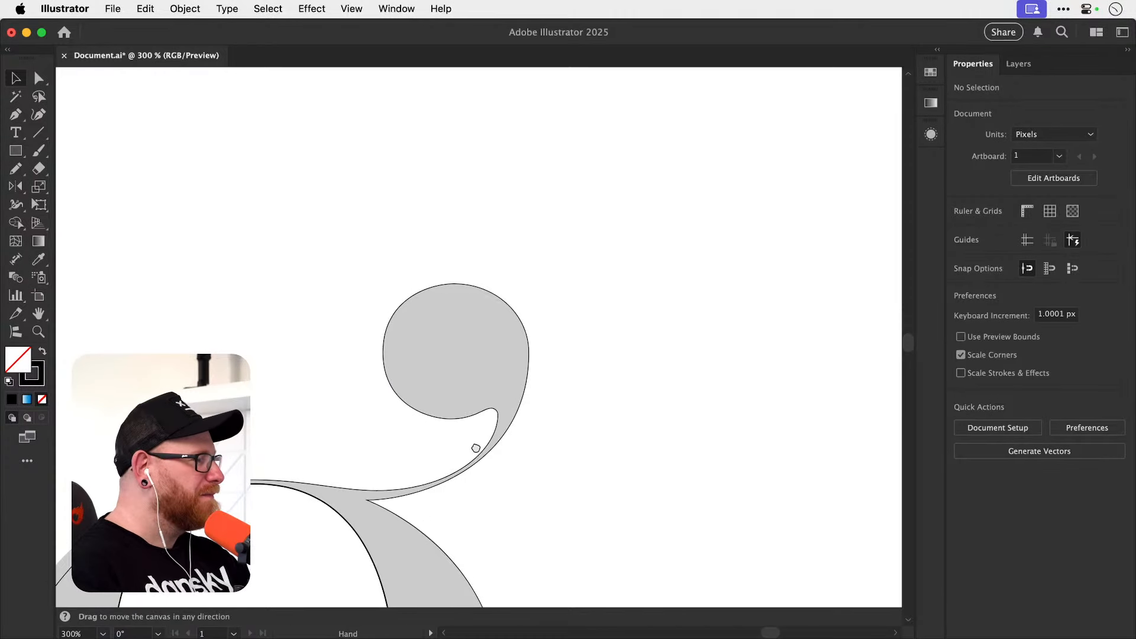
pyautogui.moveTo(477, 449); pyautogui.dragTo(691, 277)
pyautogui.press('a')
pyautogui.click(275, 409)
pyautogui.press('z')
pyautogui.moveTo(263, 400); pyautogui.dragTo(314, 400)
pyautogui.press('a')
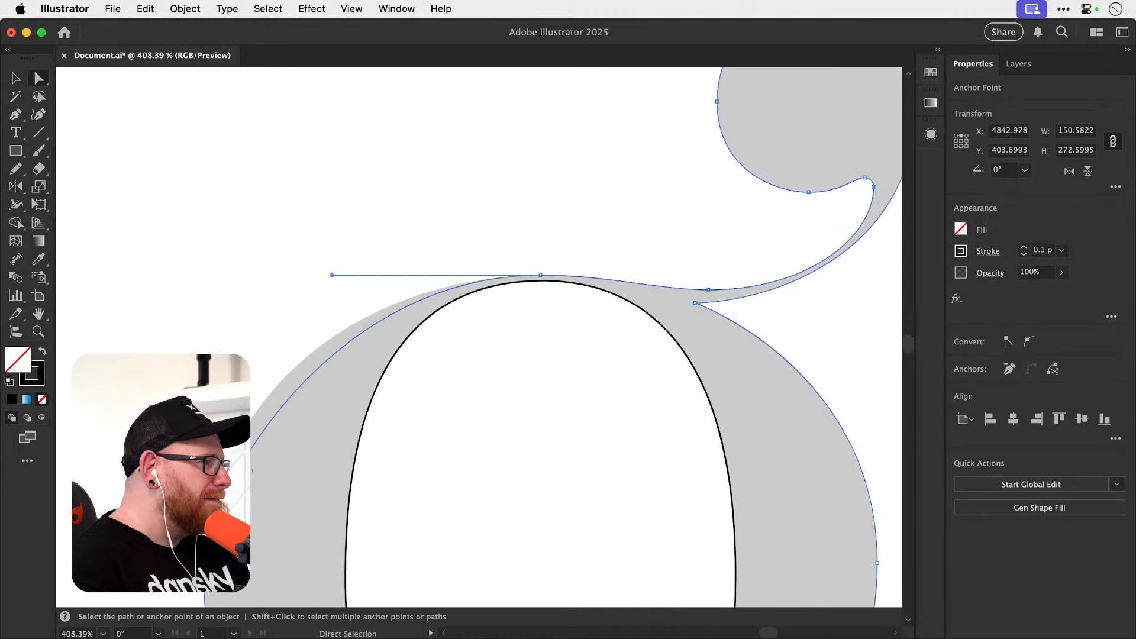
pyautogui.moveTo(203, 496); pyautogui.dragTo(203, 470)
pyautogui.moveTo(204, 434); pyautogui.dragTo(204, 422)
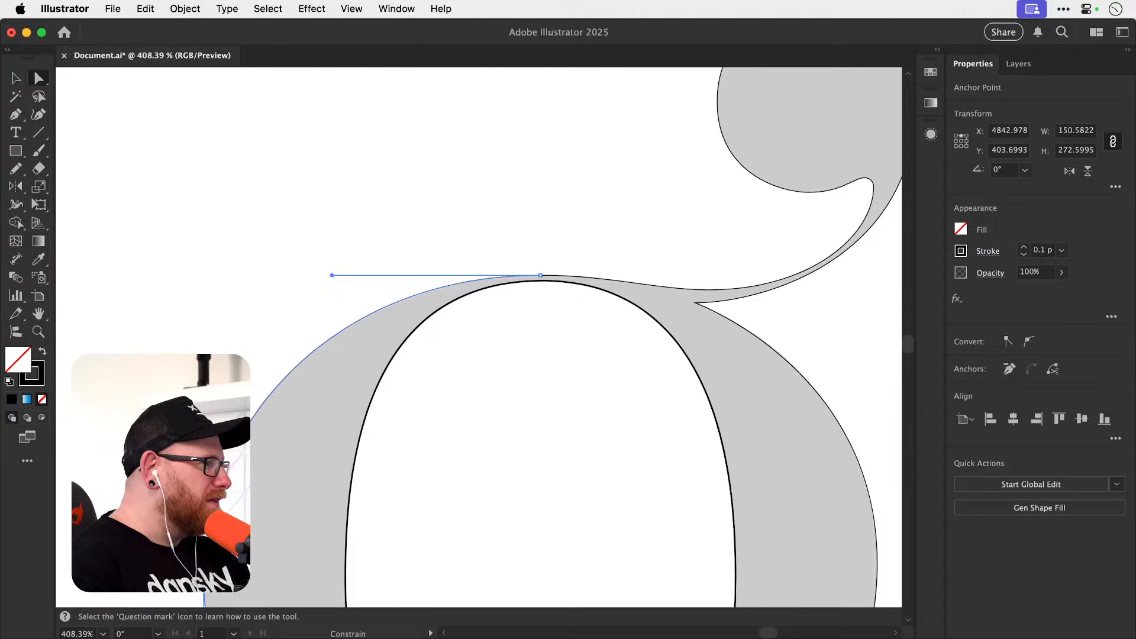
pyautogui.press('v')
pyautogui.click(491, 259)
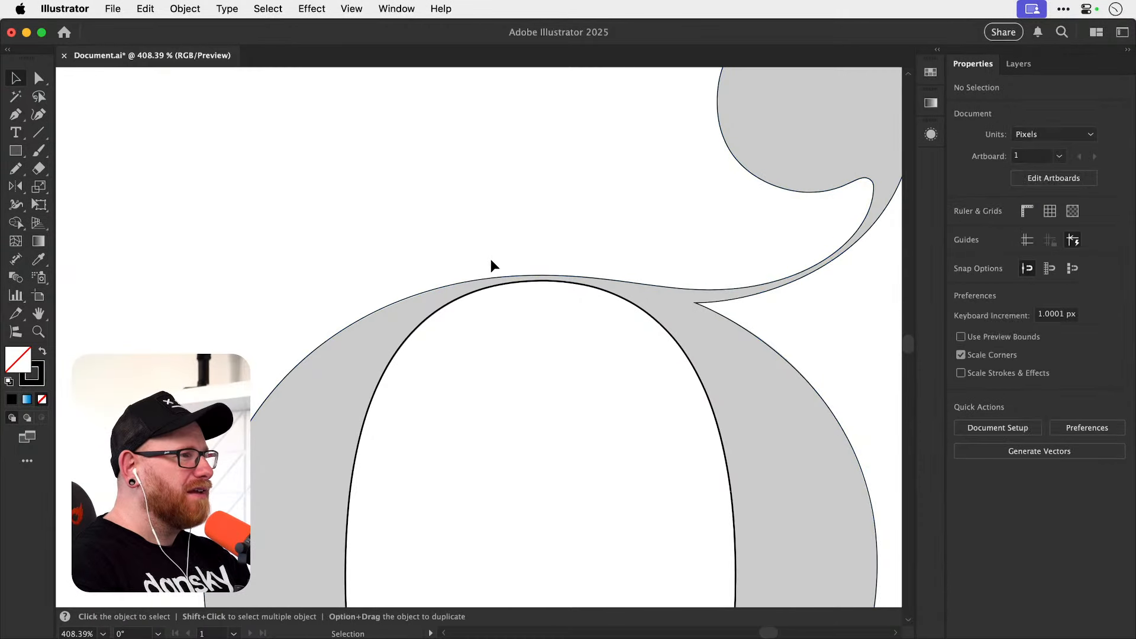
# Examine how closely the traced outline follows the whole g and the thin link loop below the bowl.
pyautogui.press('super+minus')
pyautogui.press('super+minus')
pyautogui.press('super+minus')
pyautogui.press('super+minus')
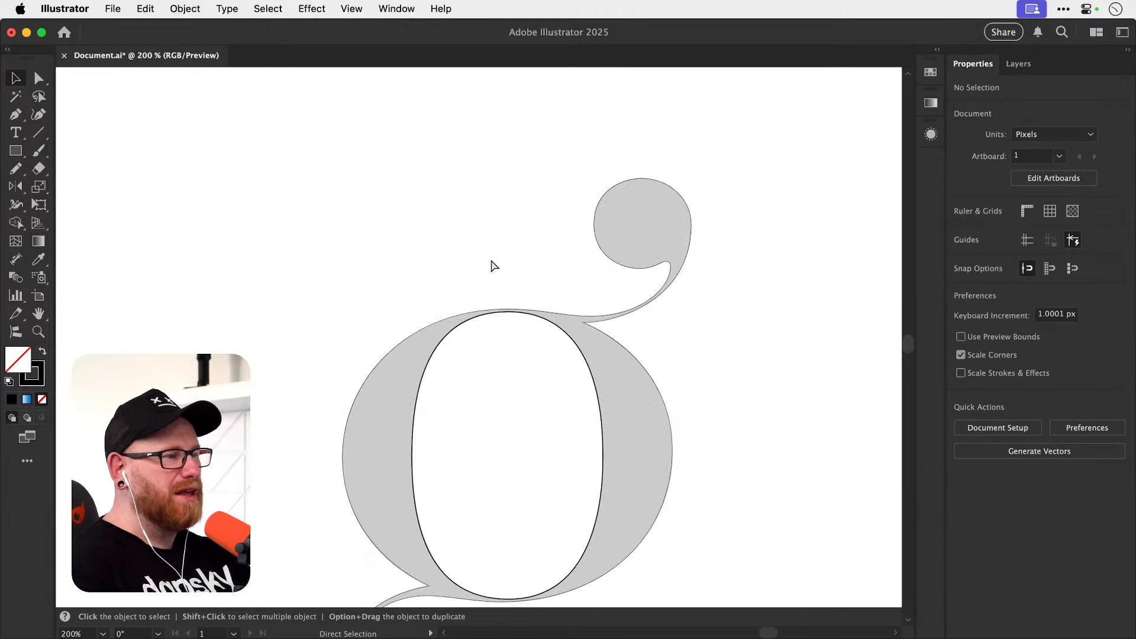
pyautogui.press('super+minus')
pyautogui.press('super+minus')
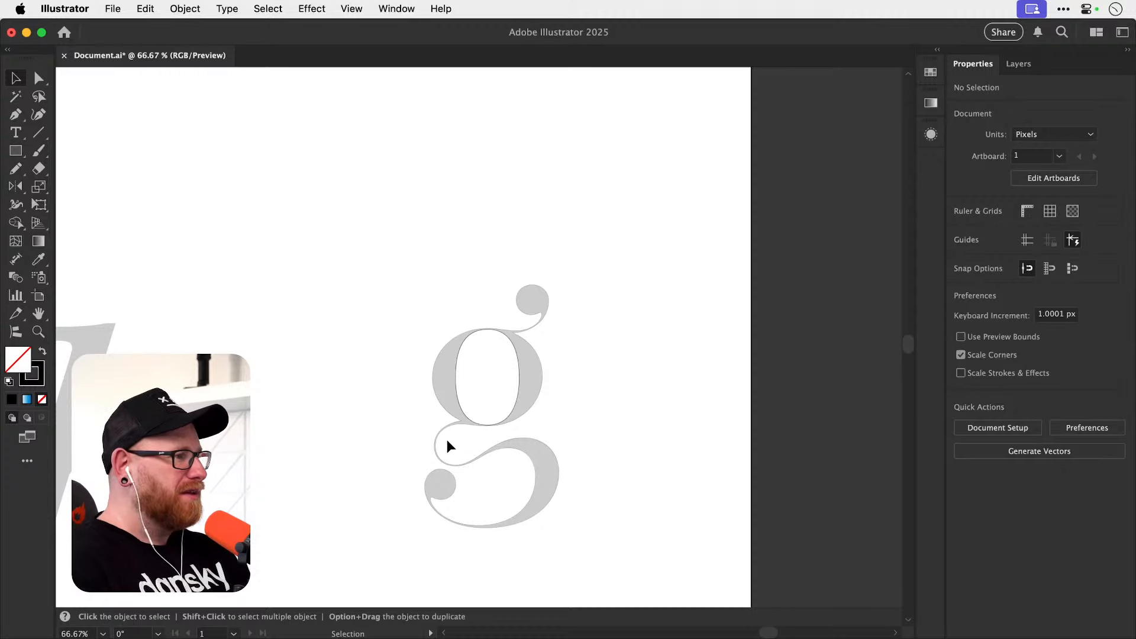
pyautogui.press('z')
pyautogui.moveTo(446, 439); pyautogui.dragTo(612, 400)
pyautogui.moveTo(482, 397); pyautogui.dragTo(608, 394)
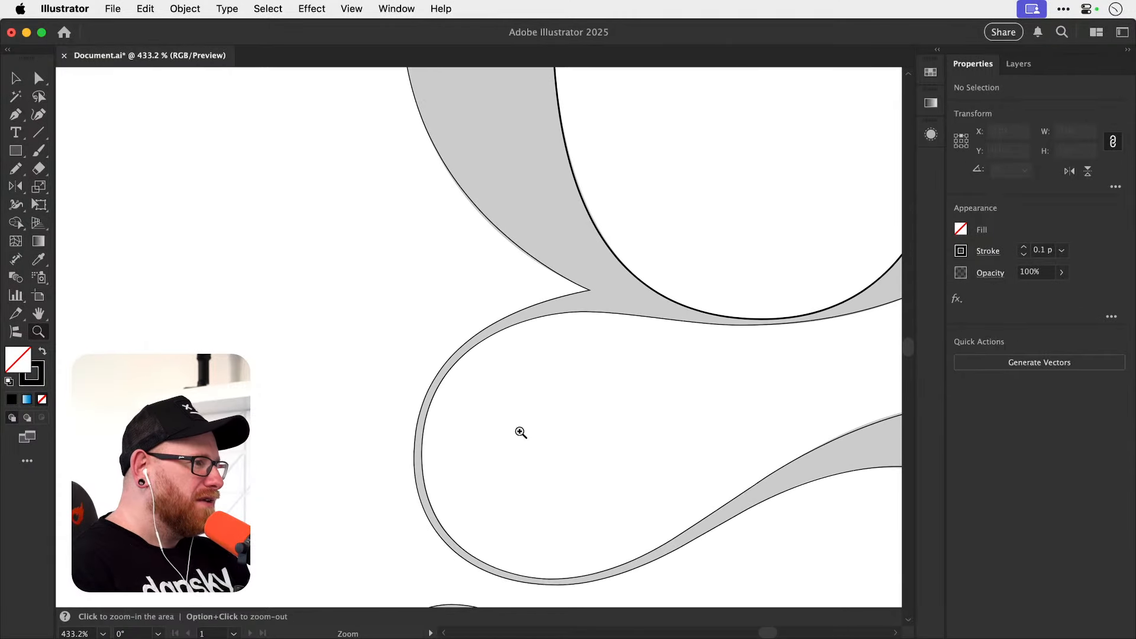
pyautogui.moveTo(535, 335); pyautogui.dragTo(616, 352)
pyautogui.moveTo(534, 485); pyautogui.dragTo(520, 349)
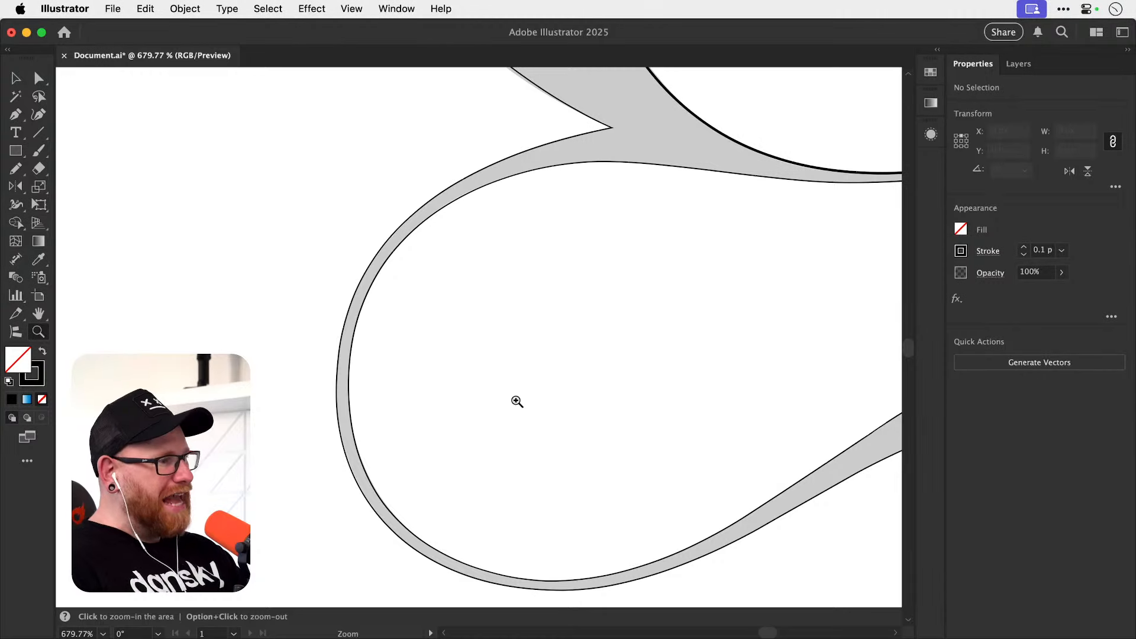
pyautogui.moveTo(506, 495); pyautogui.dragTo(487, 413)
# Check the anchors and handles along the lower left curve of the link loop against the grey letter.
pyautogui.press('a')
pyautogui.click(549, 517)
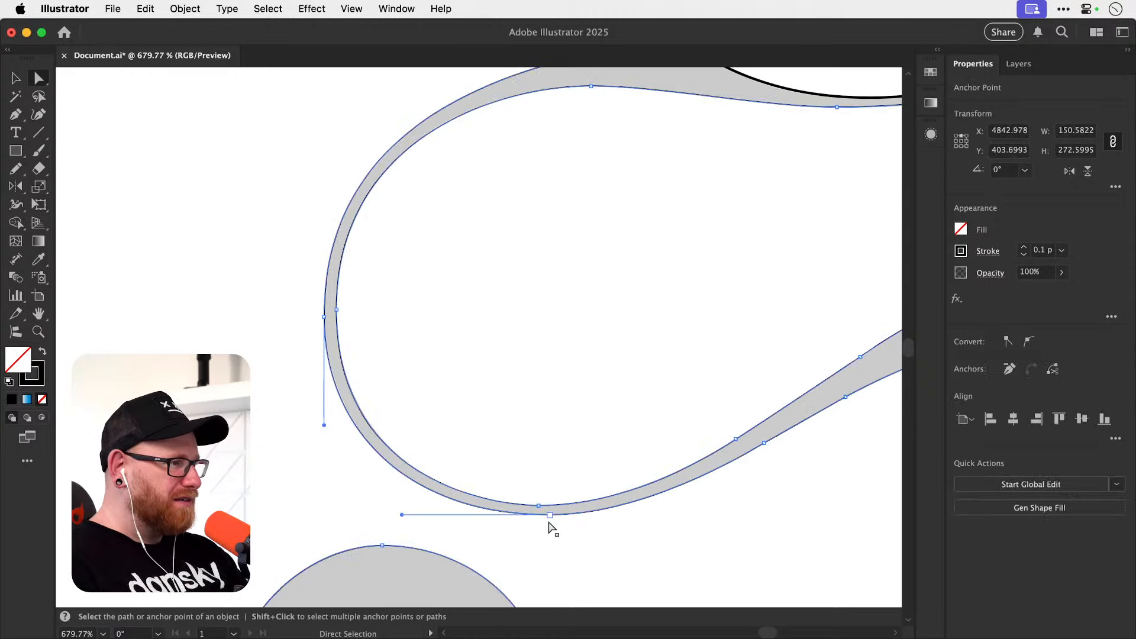
pyautogui.press('z')
pyautogui.moveTo(330, 325); pyautogui.dragTo(502, 325)
pyautogui.press('space')
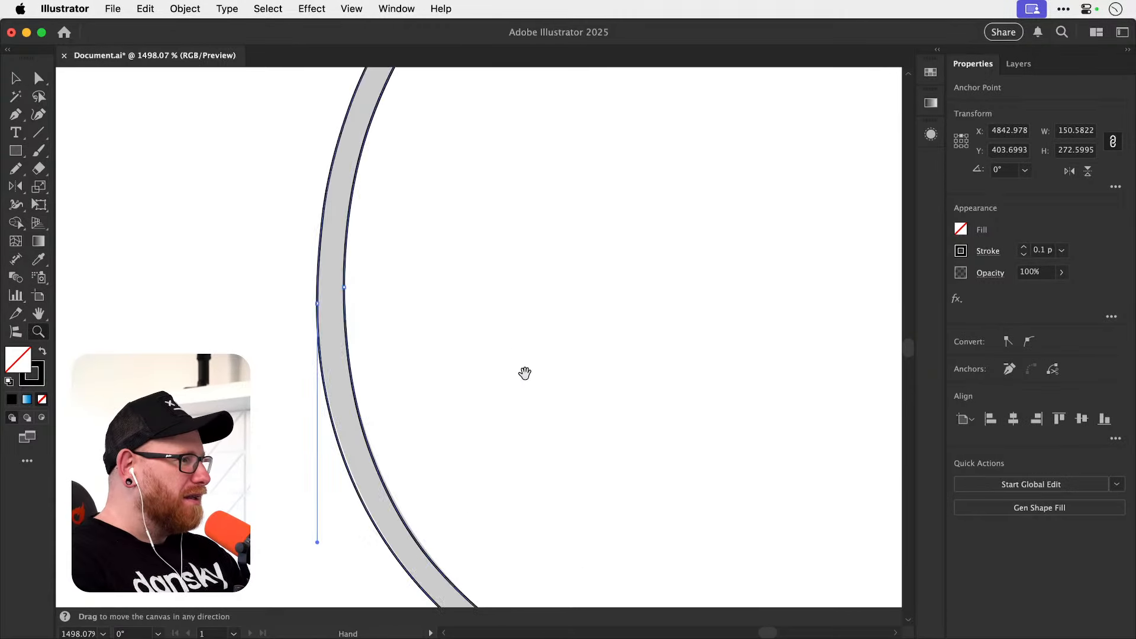
pyautogui.moveTo(525, 373); pyautogui.dragTo(266, 280)
pyautogui.press('v')
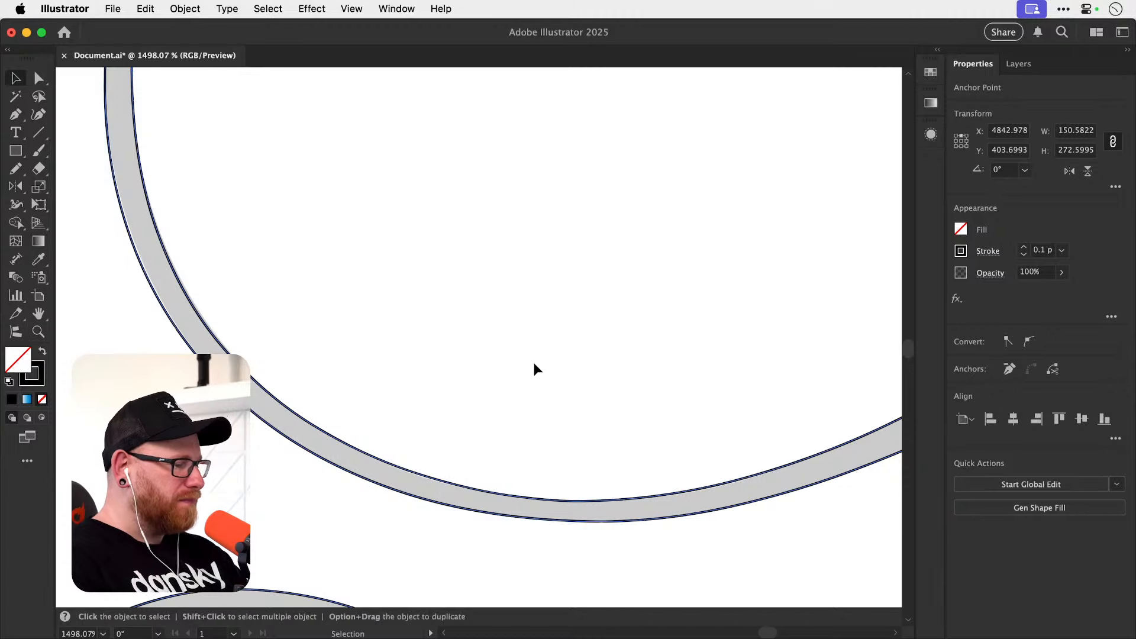
pyautogui.press('super+minus')
pyautogui.press('super+minus')
pyautogui.press('super+minus')
pyautogui.press('super+minus')
pyautogui.click(501, 265)
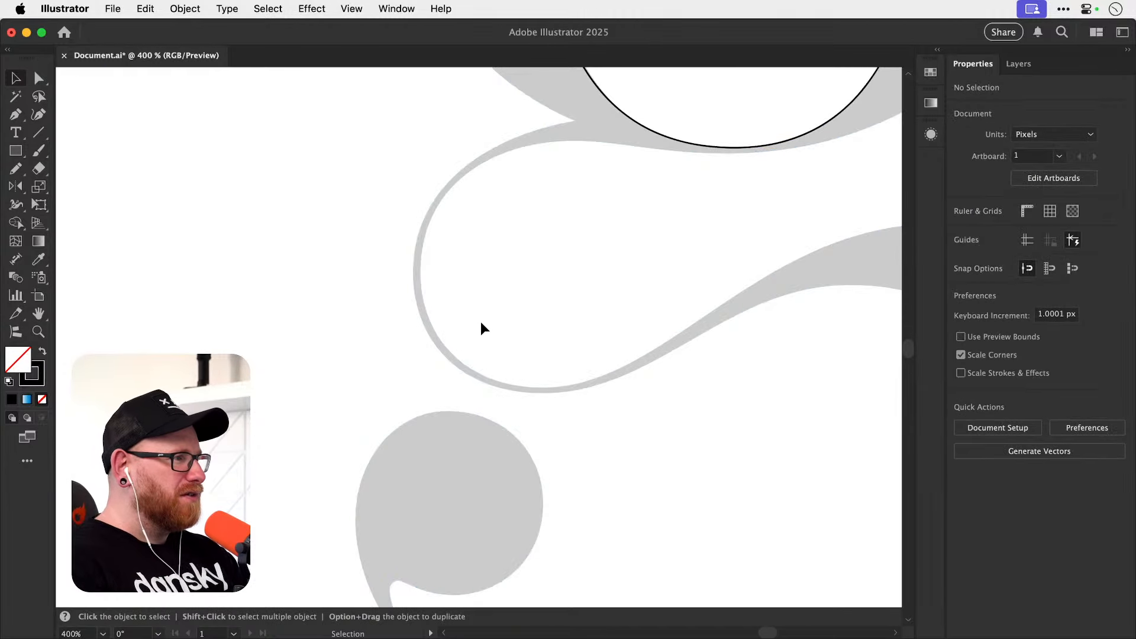
pyautogui.press('z')
pyautogui.moveTo(481, 322); pyautogui.dragTo(548, 297)
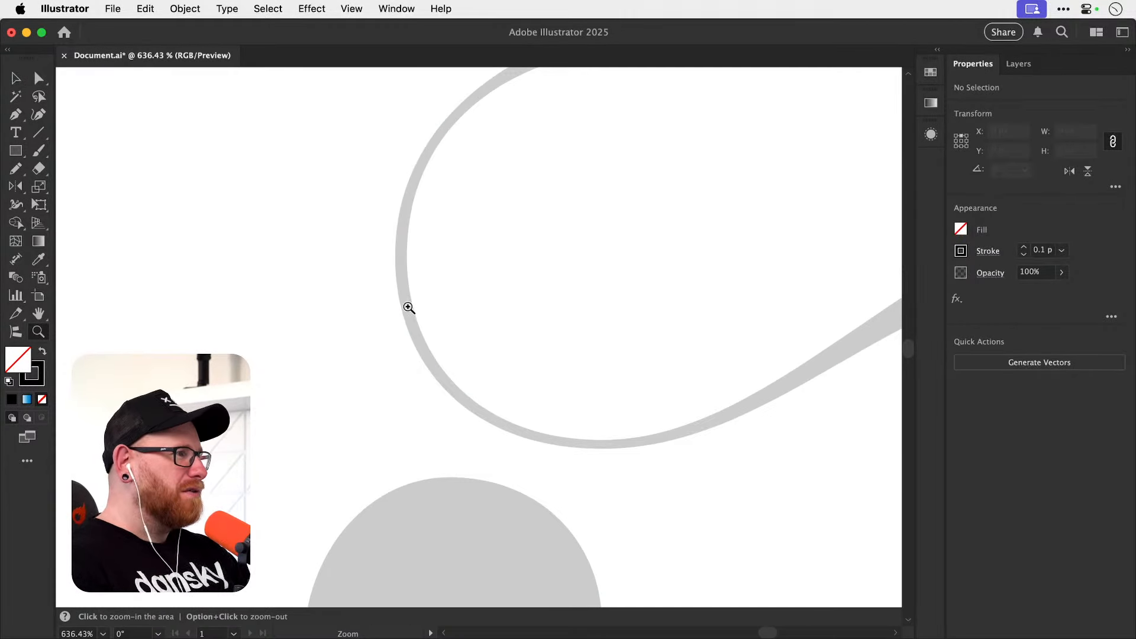
pyautogui.press('v')
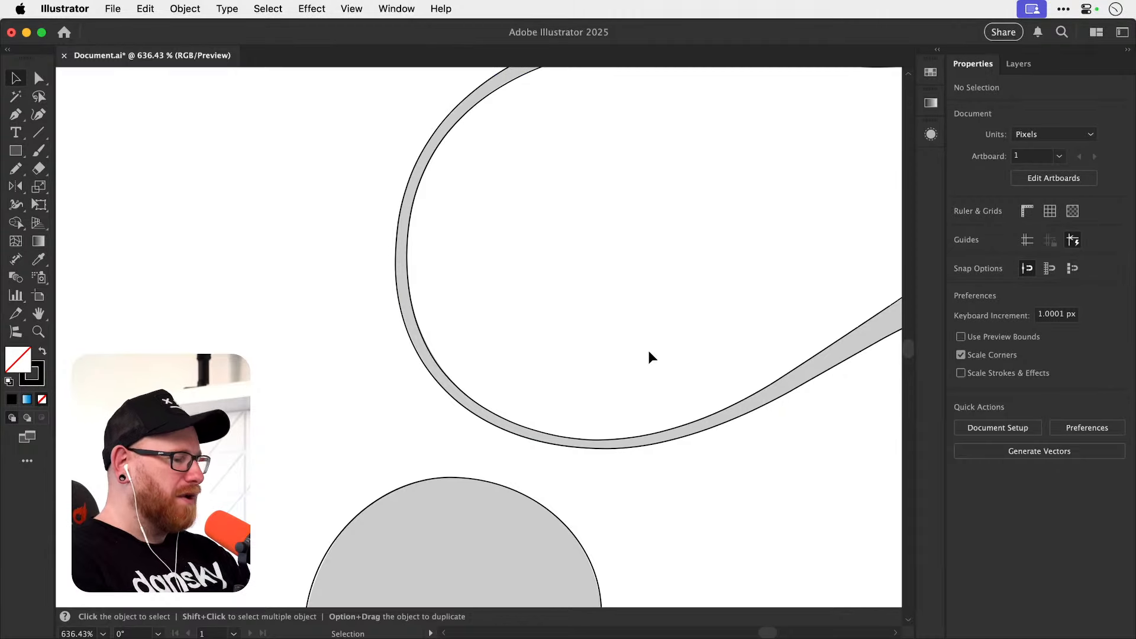
# Select both traced paths of the g and set their stroke weight to 0.1 pt.
pyautogui.press('super+minus')
pyautogui.press('super+minus')
pyautogui.press('super+minus')
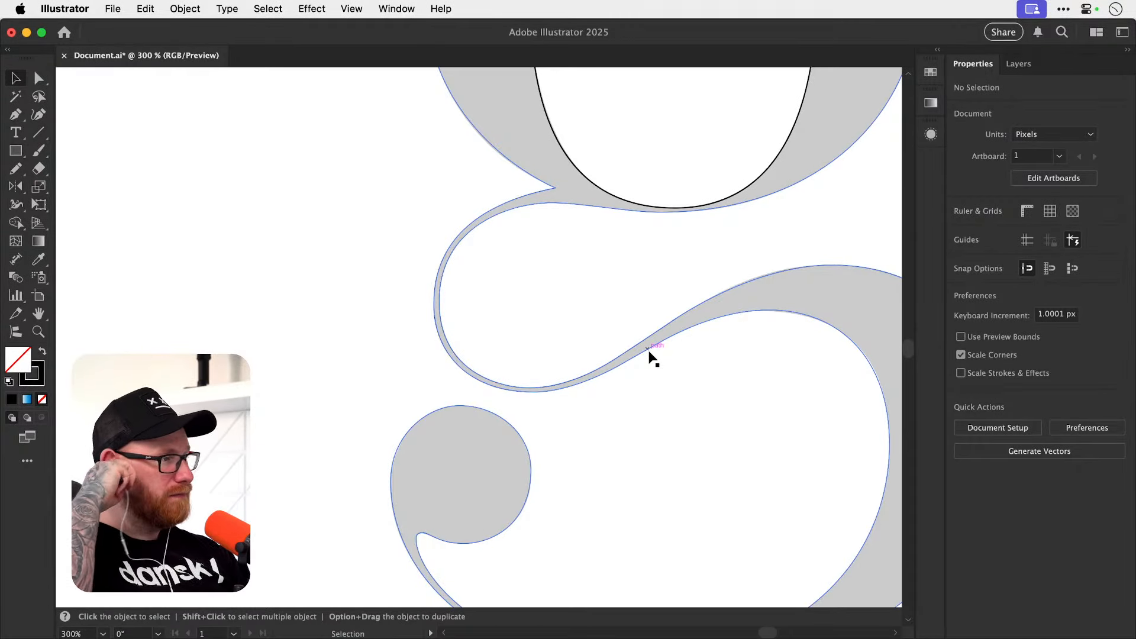
pyautogui.press('super+minus')
pyautogui.press('super+minus')
pyautogui.press('super+minus')
pyautogui.press('super+minus')
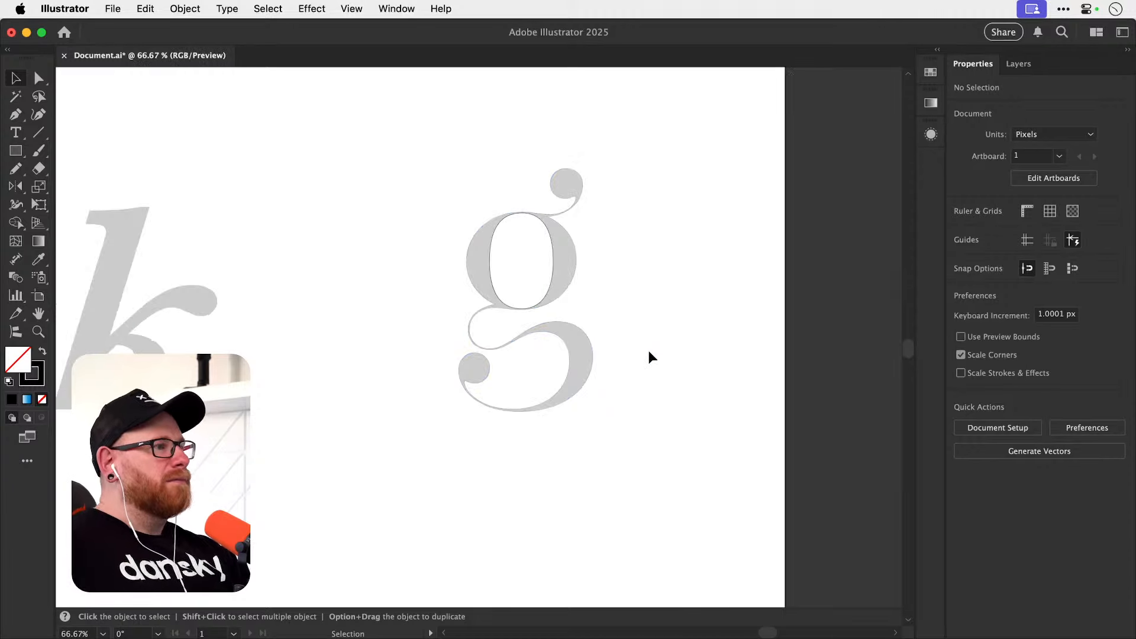
pyautogui.moveTo(449, 188); pyautogui.dragTo(731, 454)
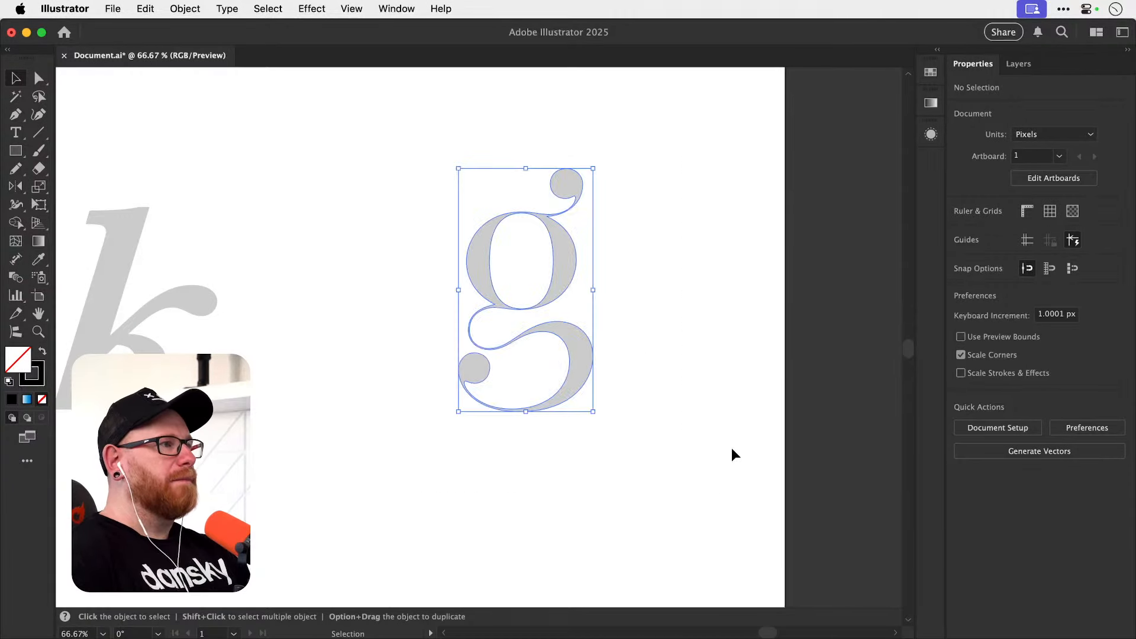
pyautogui.click(1043, 250)
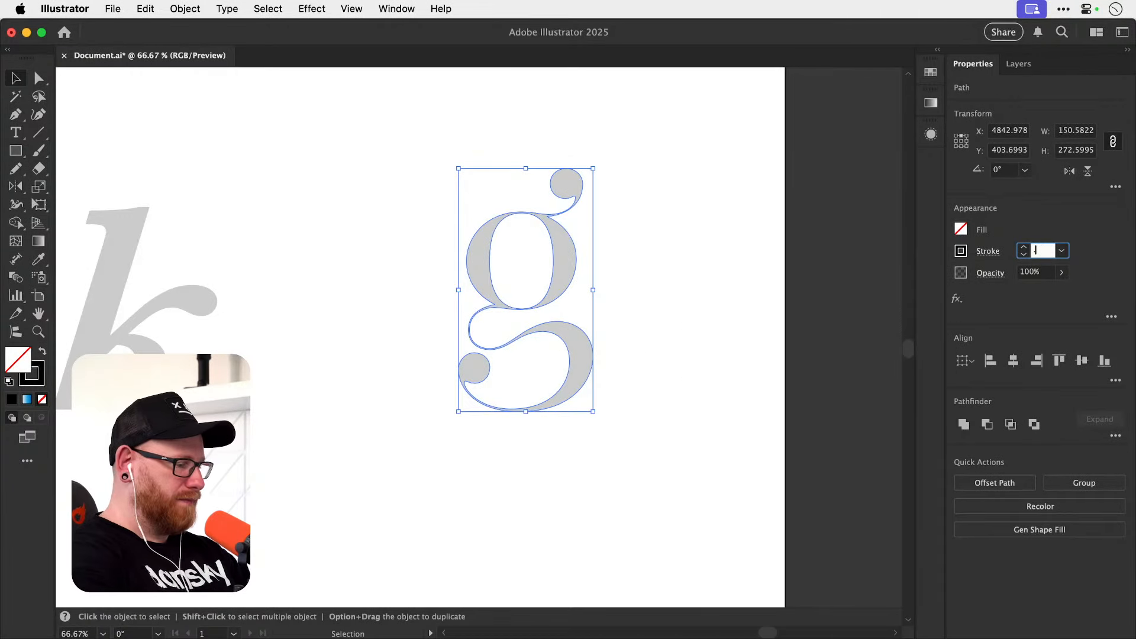
pyautogui.press('Return')
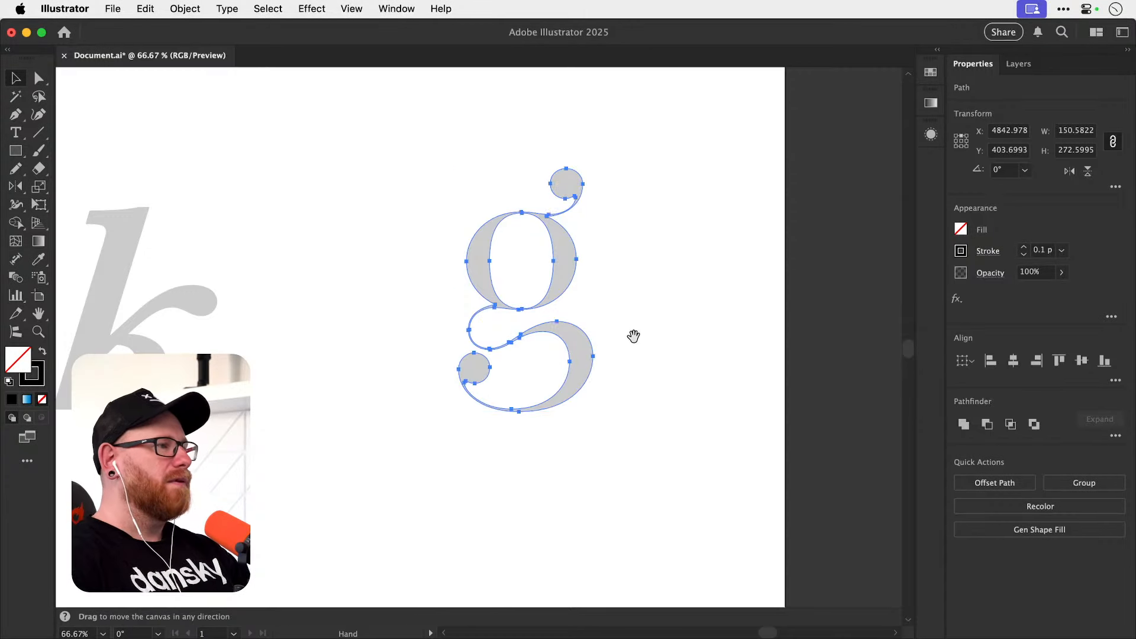
# Move the traced g directly below the grey letter and swap its stroke for a solid black fill.
pyautogui.moveTo(559, 285); pyautogui.dragTo(553, 413)
pyautogui.hotkey('shift', 'x')
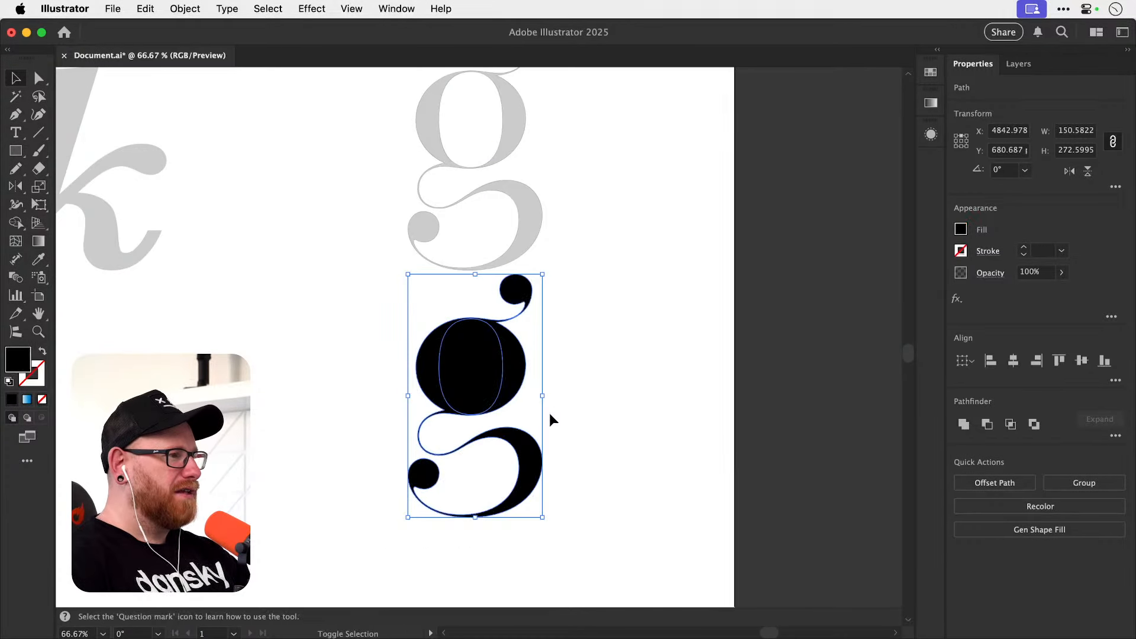
# Try to cut the counter out of the black g, test which shape lies in front, and undo the test move.
pyautogui.click(986, 424)
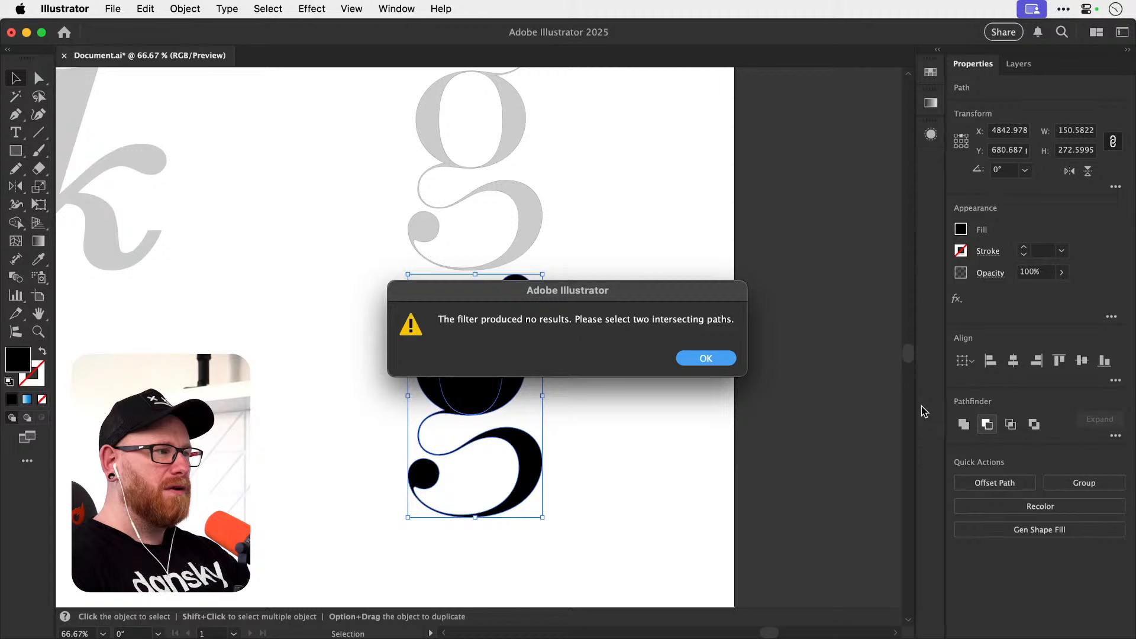
pyautogui.click(695, 359)
pyautogui.press('super+shift+a')
pyautogui.moveTo(481, 377); pyautogui.dragTo(508, 394)
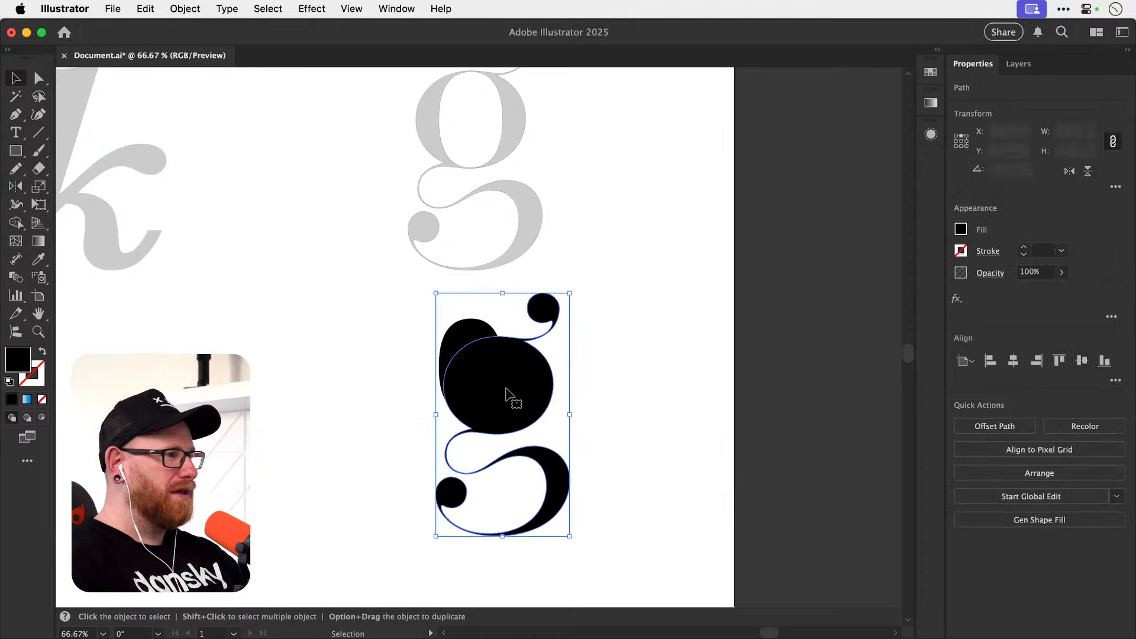
pyautogui.press('super+z')
# Arrange the outer g shape behind its counter, subtract the counter with Minus Front, and deselect the result.
pyautogui.press('a')
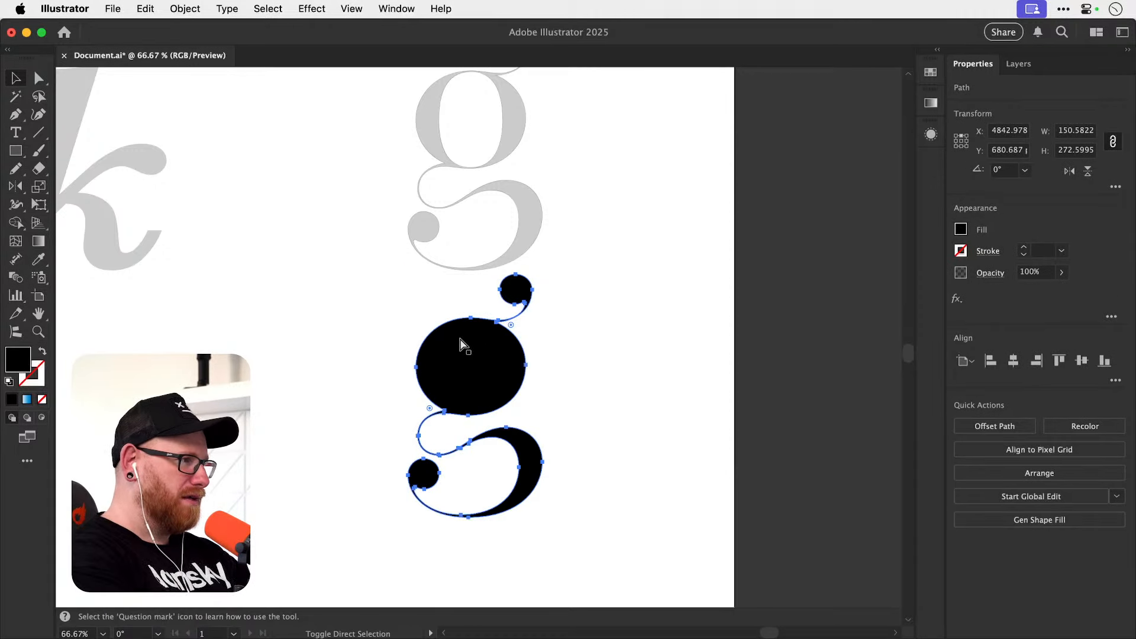
pyautogui.moveTo(470, 371); pyautogui.dragTo(610, 352)
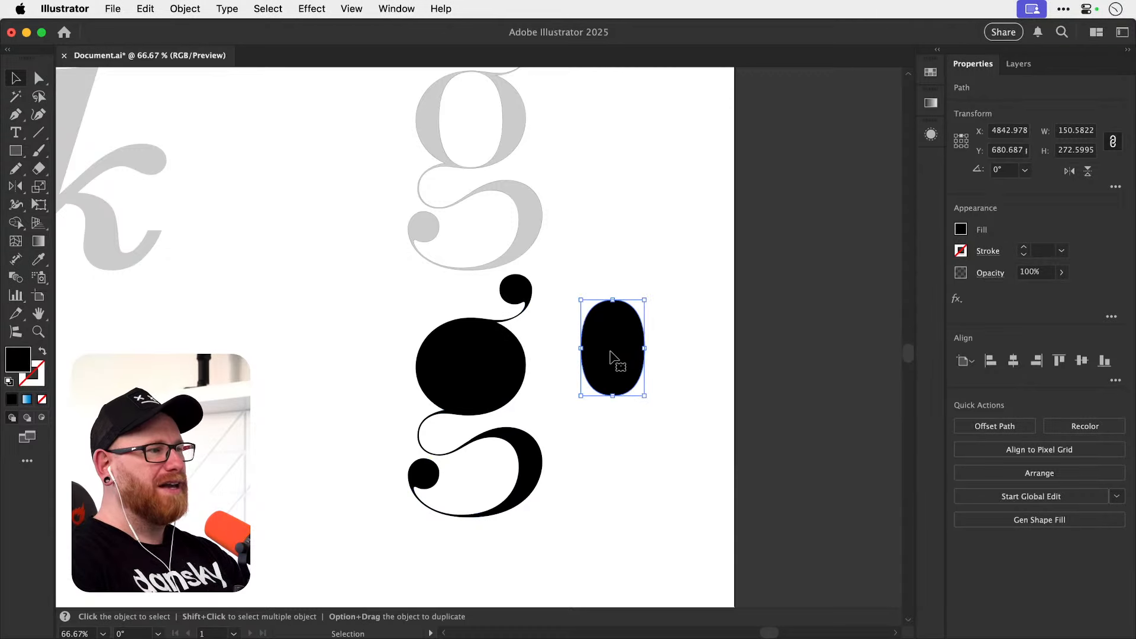
pyautogui.press('super+z')
pyautogui.moveTo(385, 356); pyautogui.dragTo(637, 432)
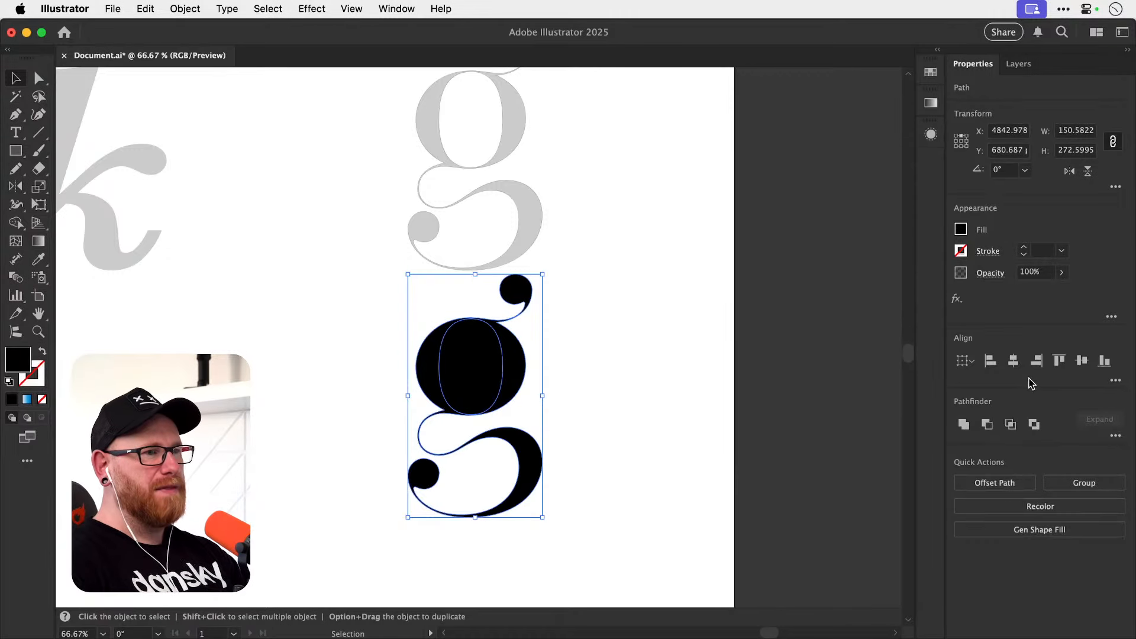
pyautogui.click(991, 425)
pyautogui.press('super+shift+a')
# Examine the black g's bowl, ear, link and lower loop up close and compare the letter with the grey original.
pyautogui.press('z')
pyautogui.moveTo(451, 387); pyautogui.dragTo(583, 376)
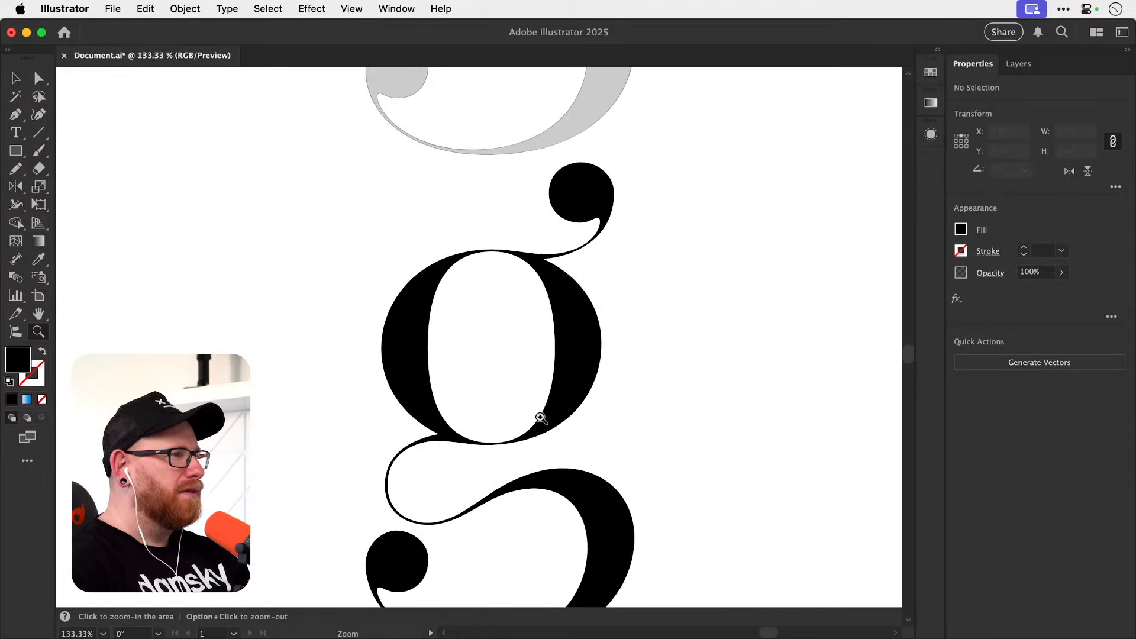
pyautogui.press('v')
pyautogui.moveTo(527, 464); pyautogui.dragTo(530, 381)
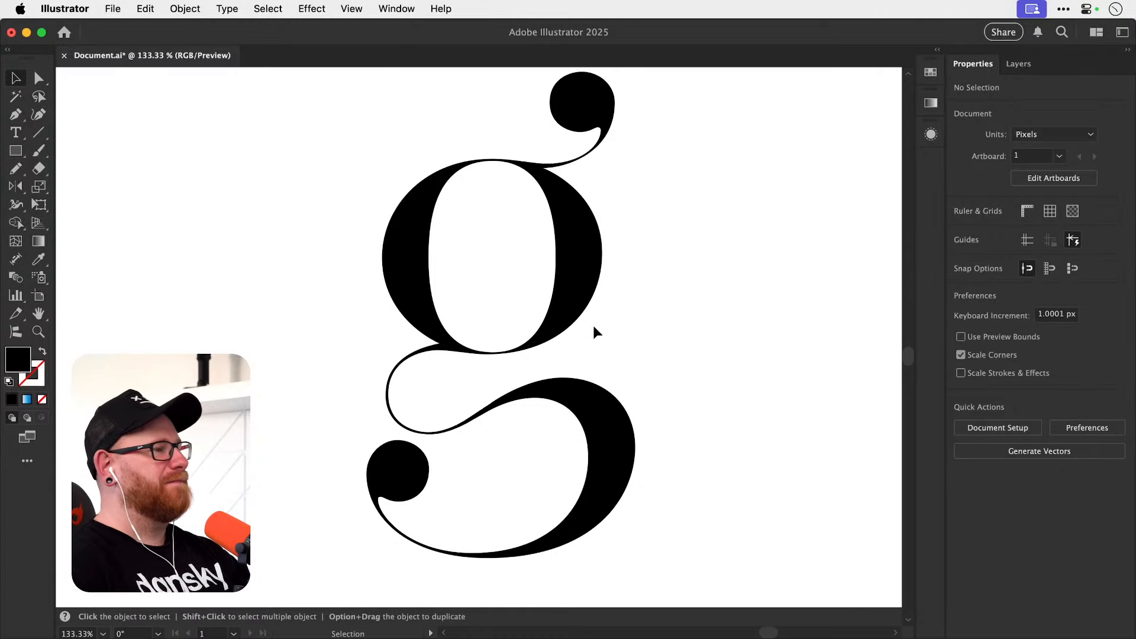
pyautogui.press('z')
pyautogui.moveTo(399, 516); pyautogui.dragTo(531, 424)
pyautogui.press('v')
pyautogui.press('super+minus')
pyautogui.press('super+minus')
pyautogui.press('super+minus')
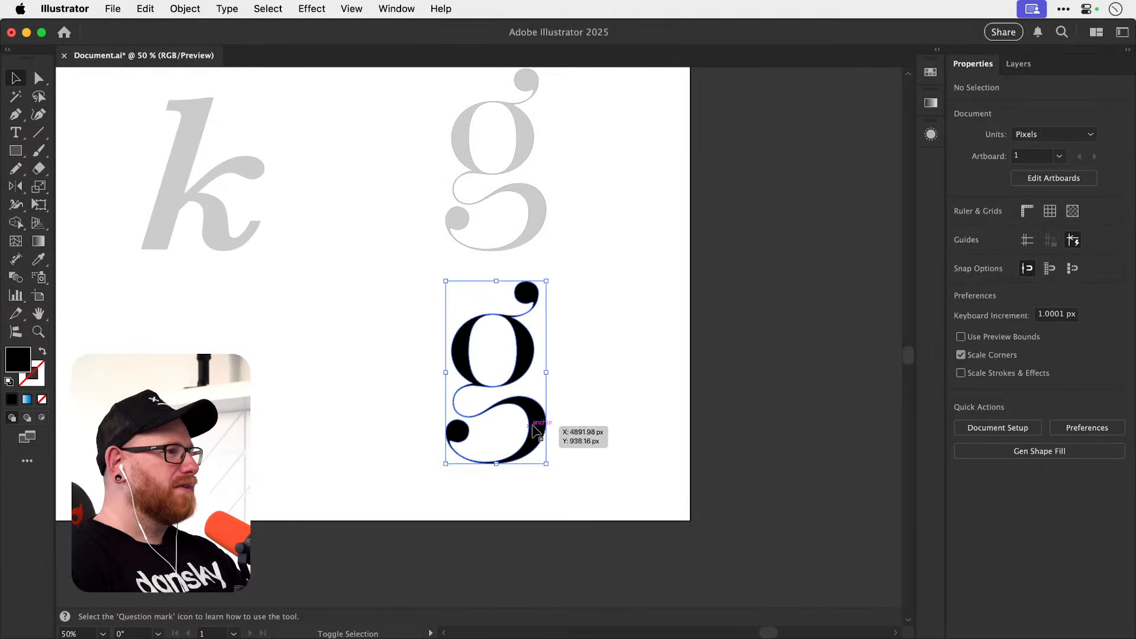
pyautogui.press('super+y')
pyautogui.press('super+y')
pyautogui.click(618, 315)
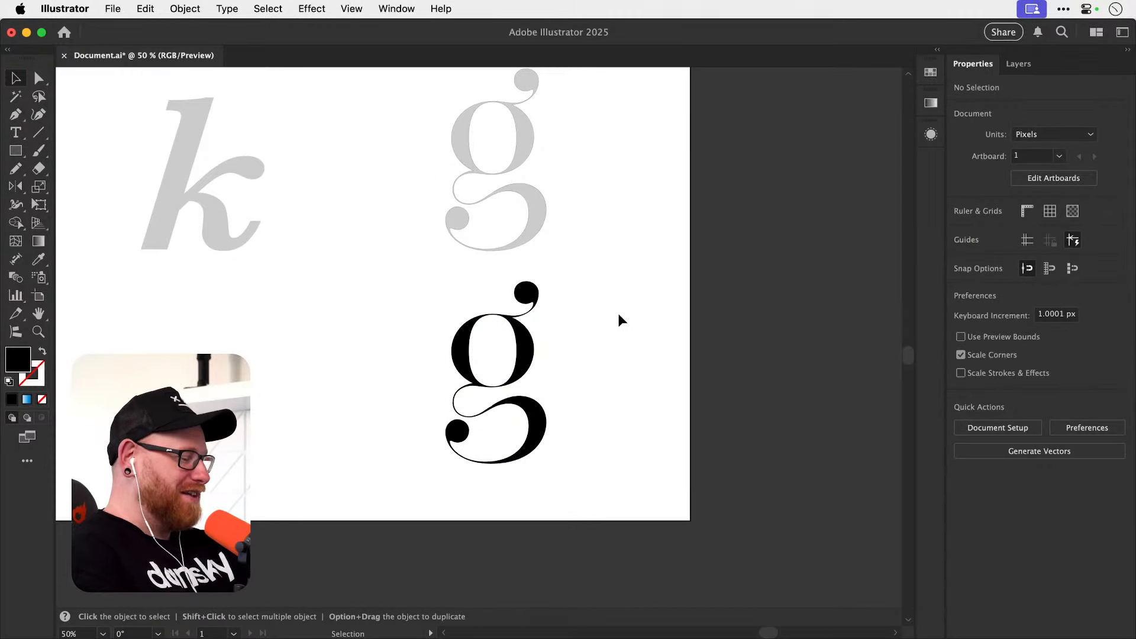
# Show the whole artboard and save the document.
pyautogui.press('super+0')
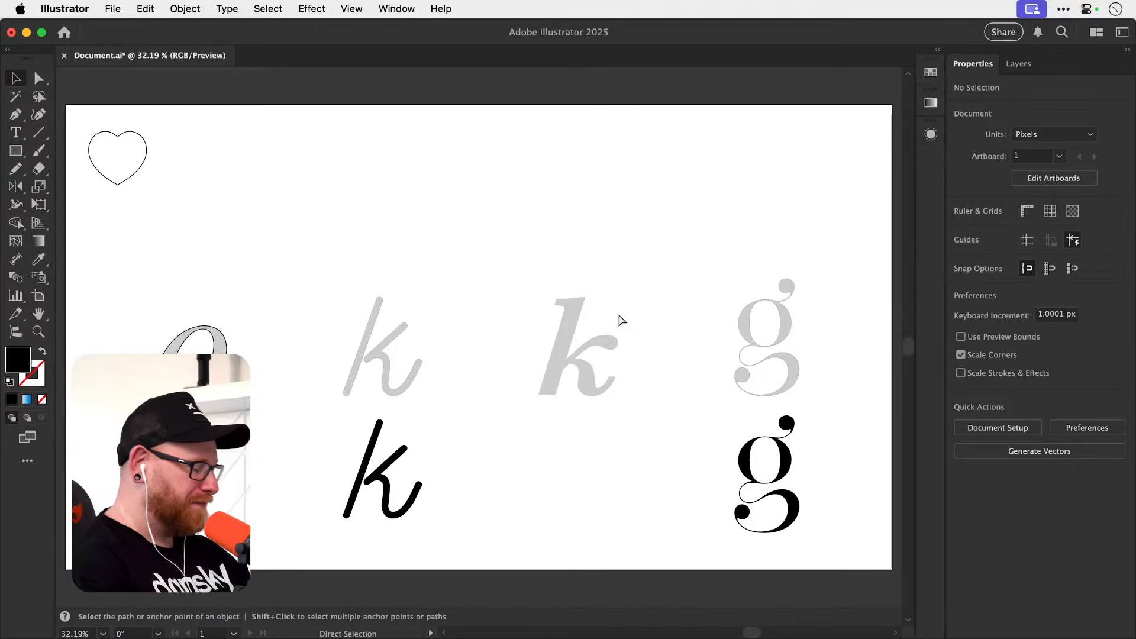
pyautogui.press('super+s')
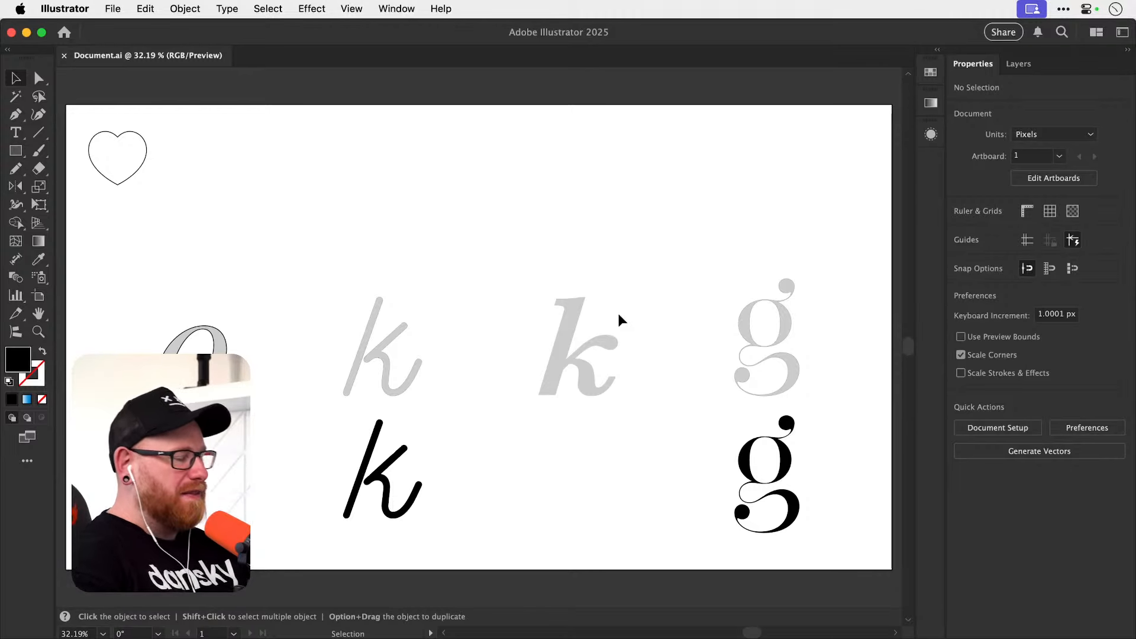
# Inspect the curves and thick-to-thin transitions of the completed black g at close range.
pyautogui.moveTo(649, 391); pyautogui.dragTo(500, 359)
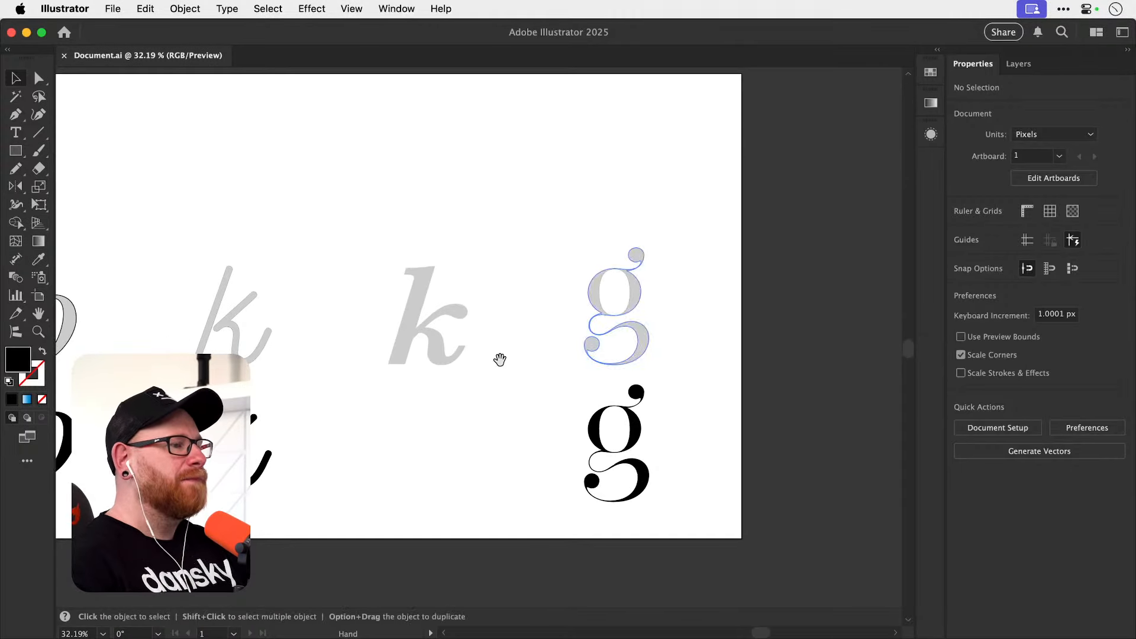
pyautogui.press('z')
pyautogui.moveTo(619, 454); pyautogui.dragTo(710, 465)
pyautogui.moveTo(618, 479); pyautogui.dragTo(660, 442)
pyautogui.press('v')
pyautogui.moveTo(607, 414); pyautogui.dragTo(626, 363)
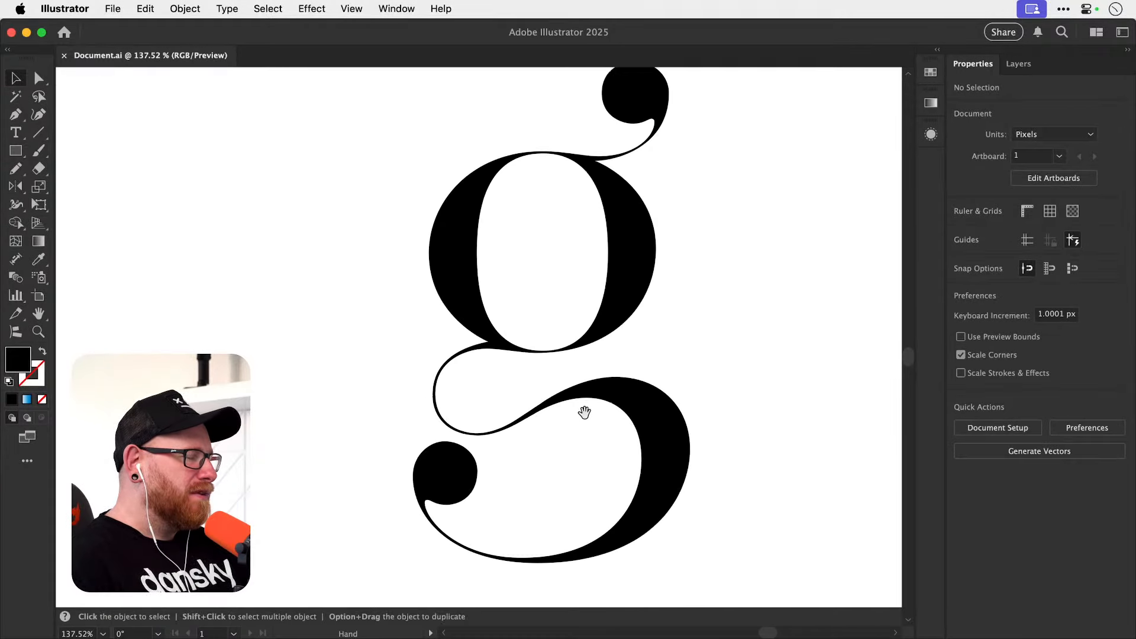
pyautogui.moveTo(586, 411)
pyautogui.mouseDown()
pyautogui.moveTo(588, 444)
pyautogui.moveTo(594, 428)
pyautogui.mouseUp()
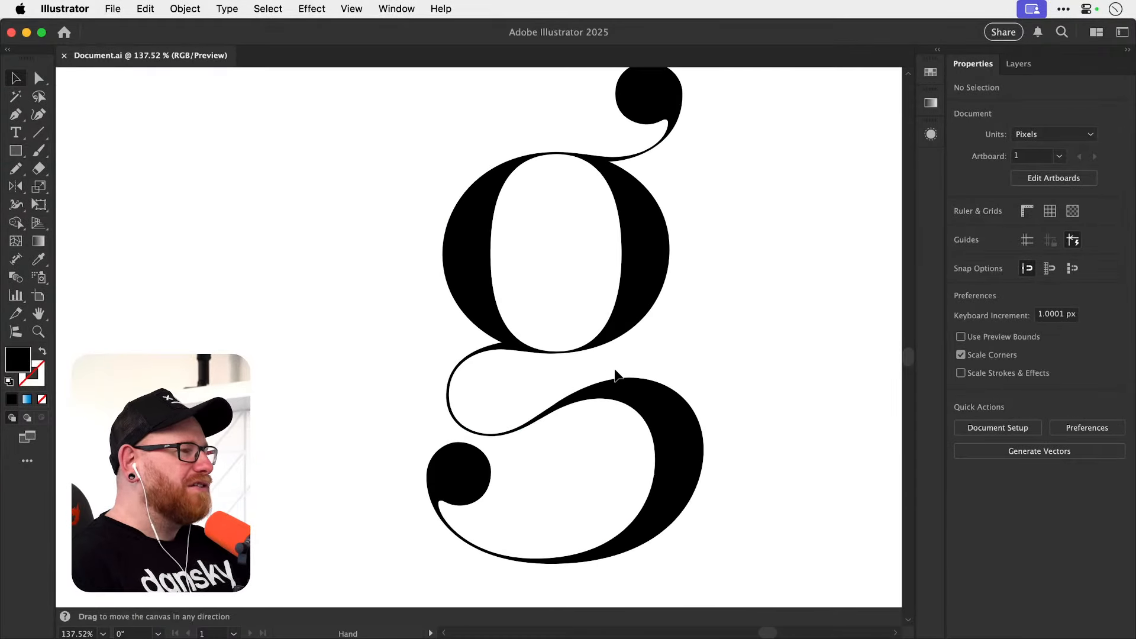
# Examine the anchors and handles of the outer and inner paths of the black italic o.
pyautogui.press('super+minus')
pyautogui.press('super+minus')
pyautogui.press('super+minus')
pyautogui.press('super+minus')
pyautogui.moveTo(393, 381); pyautogui.dragTo(701, 424)
pyautogui.moveTo(357, 374); pyautogui.dragTo(461, 363)
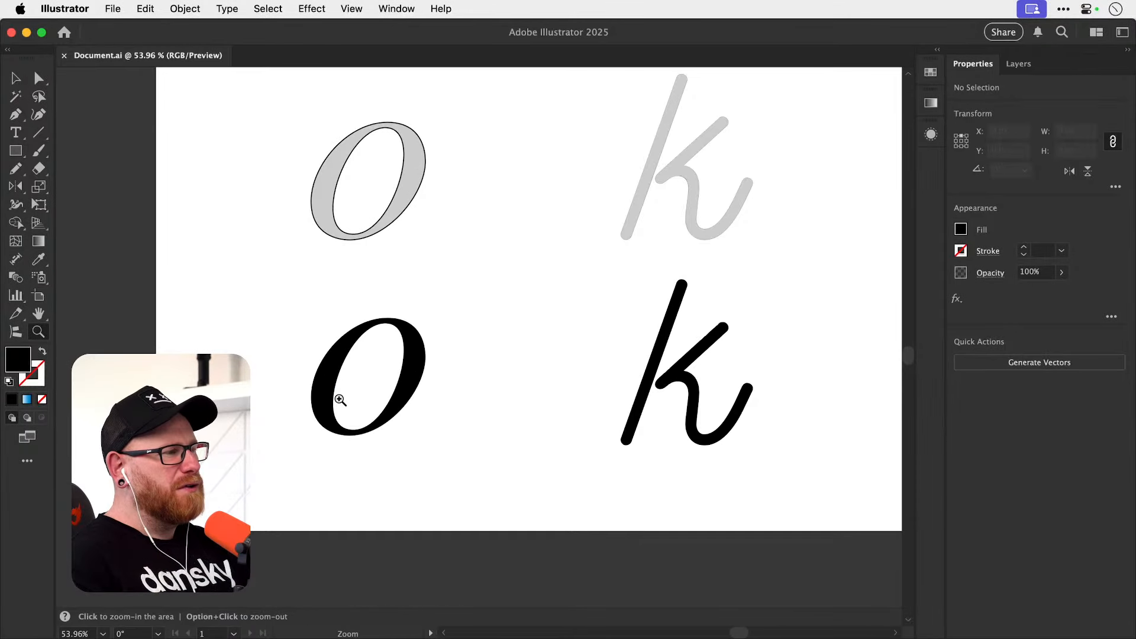
pyautogui.moveTo(338, 395); pyautogui.dragTo(460, 381)
pyautogui.press('a')
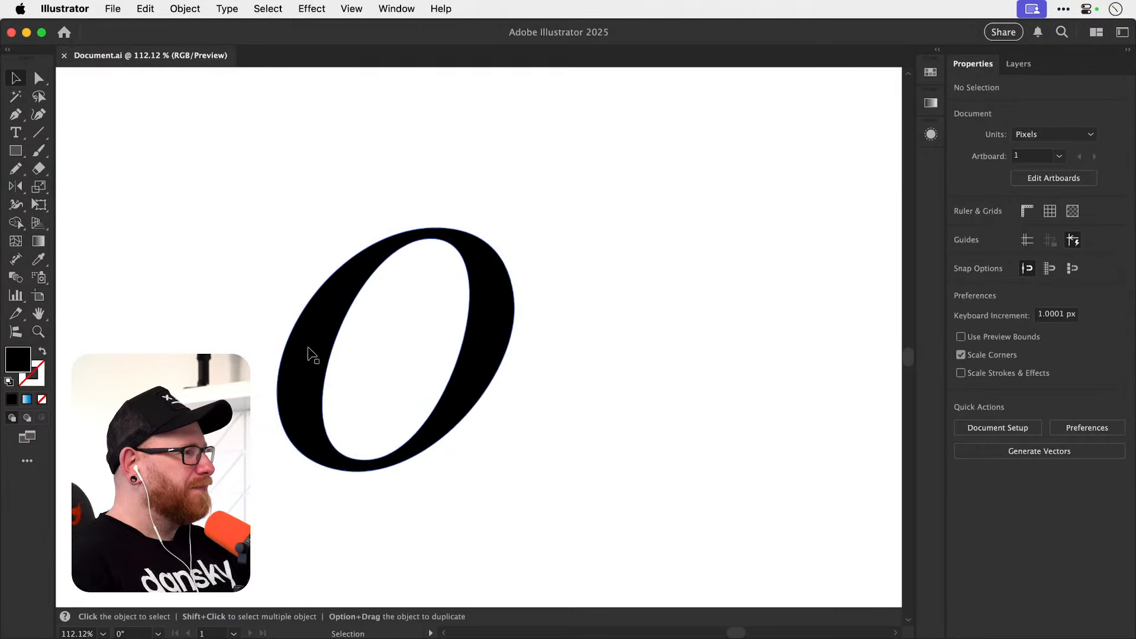
pyautogui.click(347, 262)
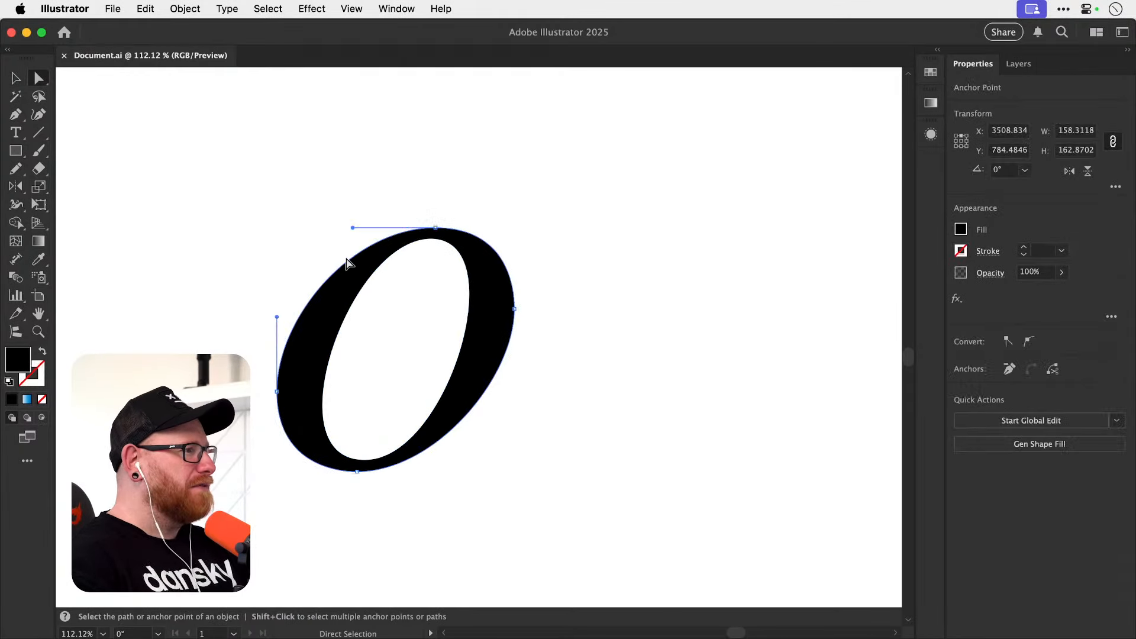
pyautogui.click(452, 362)
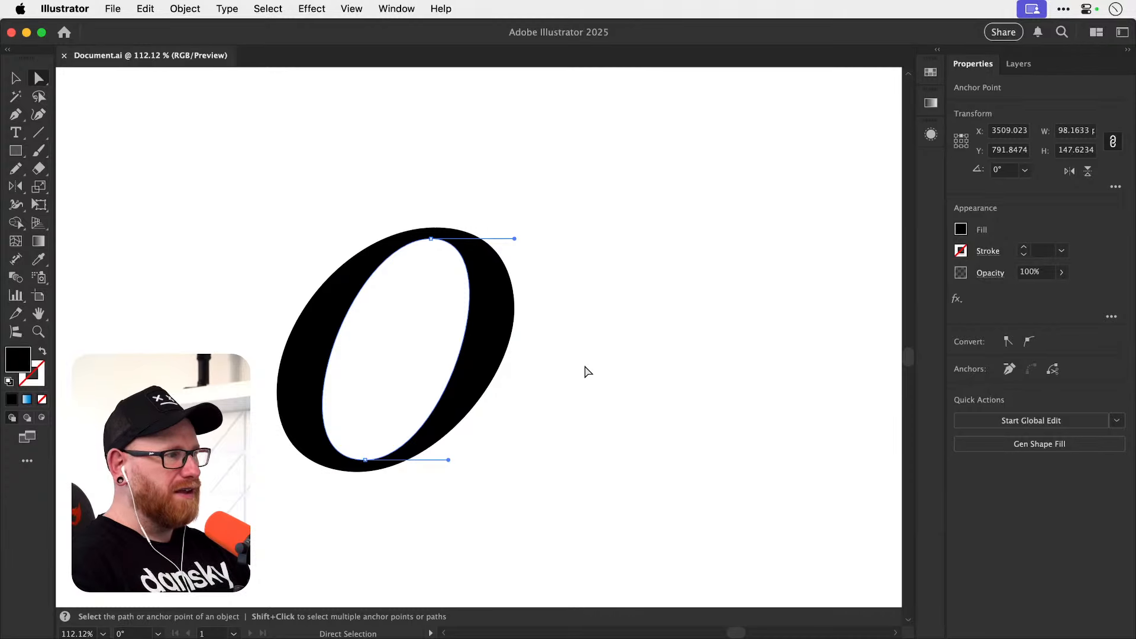
pyautogui.press('v')
pyautogui.click(594, 349)
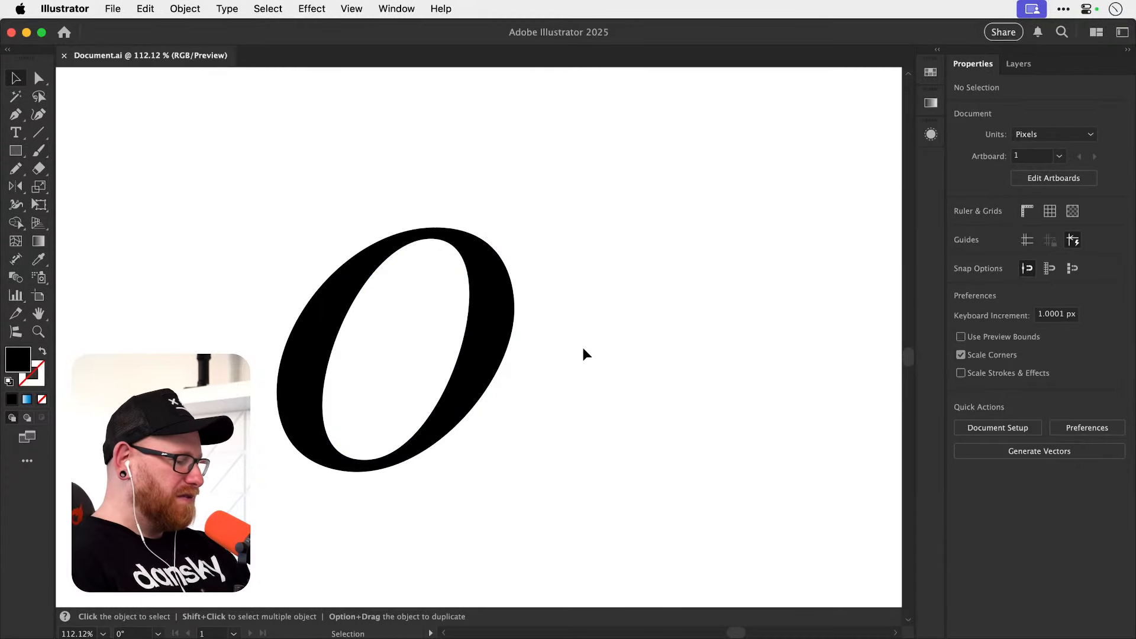
# Draw a rough closed shape with seven corner points in the empty area above the letters using the Pen tool.
pyautogui.scroll(-5, 581, 345)
pyautogui.moveTo(558, 346); pyautogui.dragTo(411, 433)
pyautogui.moveTo(492, 331); pyautogui.dragTo(374, 422)
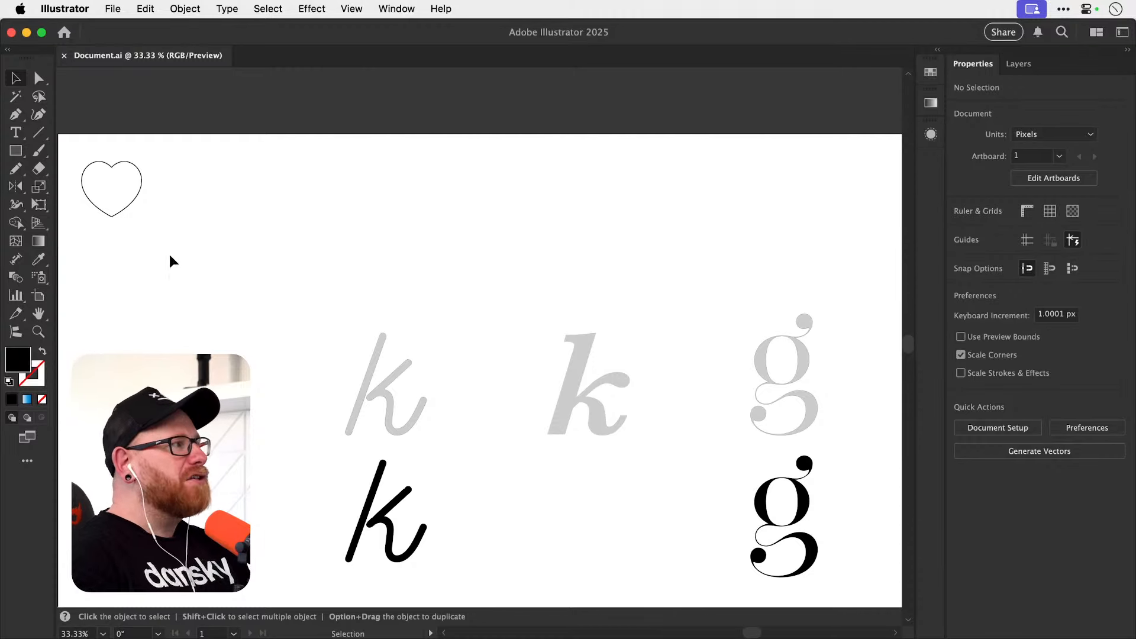
pyautogui.click(16, 114)
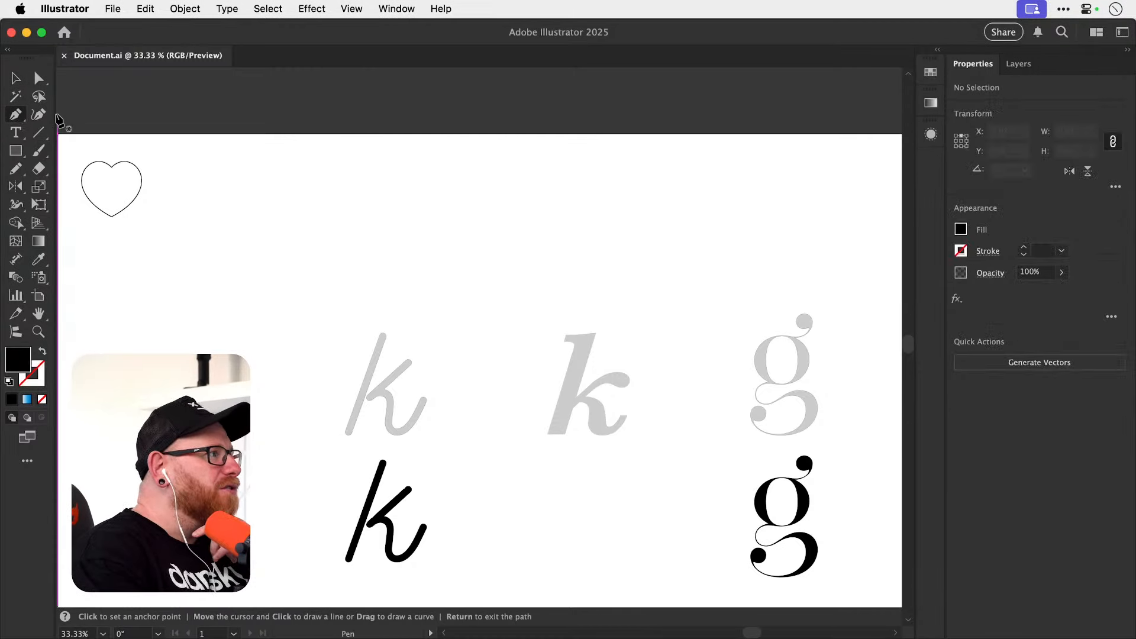
pyautogui.click(350, 224)
pyautogui.click(391, 177)
pyautogui.click(434, 201)
pyautogui.click(504, 174)
pyautogui.click(491, 239)
pyautogui.click(466, 255)
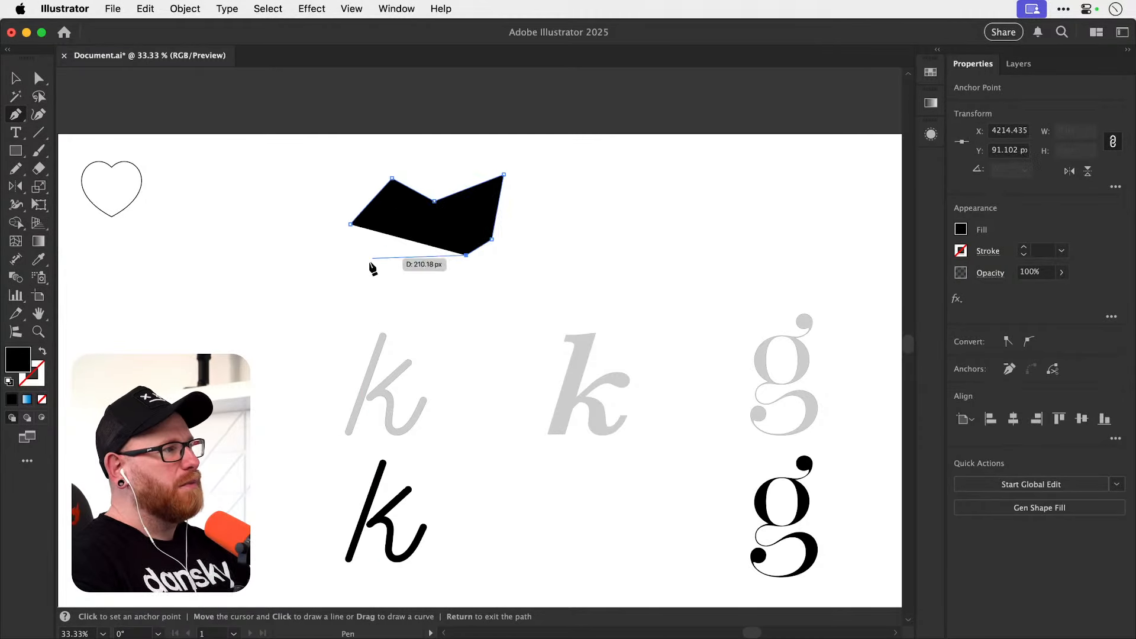
pyautogui.click(367, 262)
pyautogui.click(351, 225)
# Convert several corners of the rough black shape into smooth curves with the Anchor Point tool, and deselect it.
pyautogui.moveTo(367, 262); pyautogui.dragTo(329, 249)
pyautogui.moveTo(392, 178); pyautogui.dragTo(563, 178)
pyautogui.press('v')
pyautogui.click(561, 210)
pyautogui.scroll(5, 472, 227)
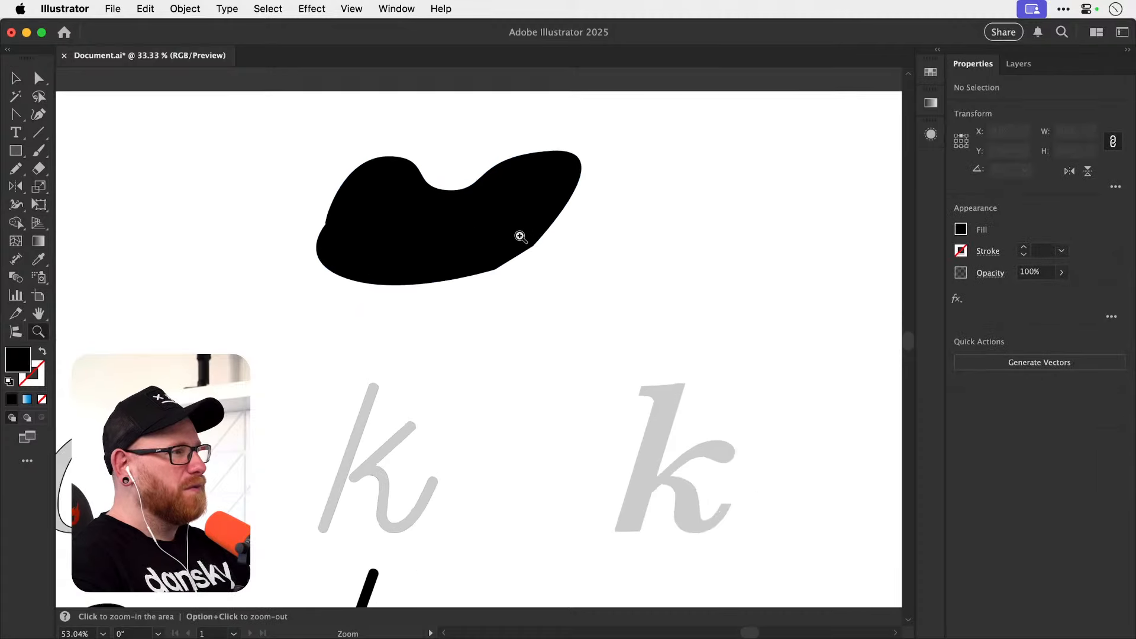
# Draw two small loops and a curved line below them freehand inside the black shape with the Pencil tool.
pyautogui.press('n')
pyautogui.moveTo(378, 180); pyautogui.dragTo(371, 188)
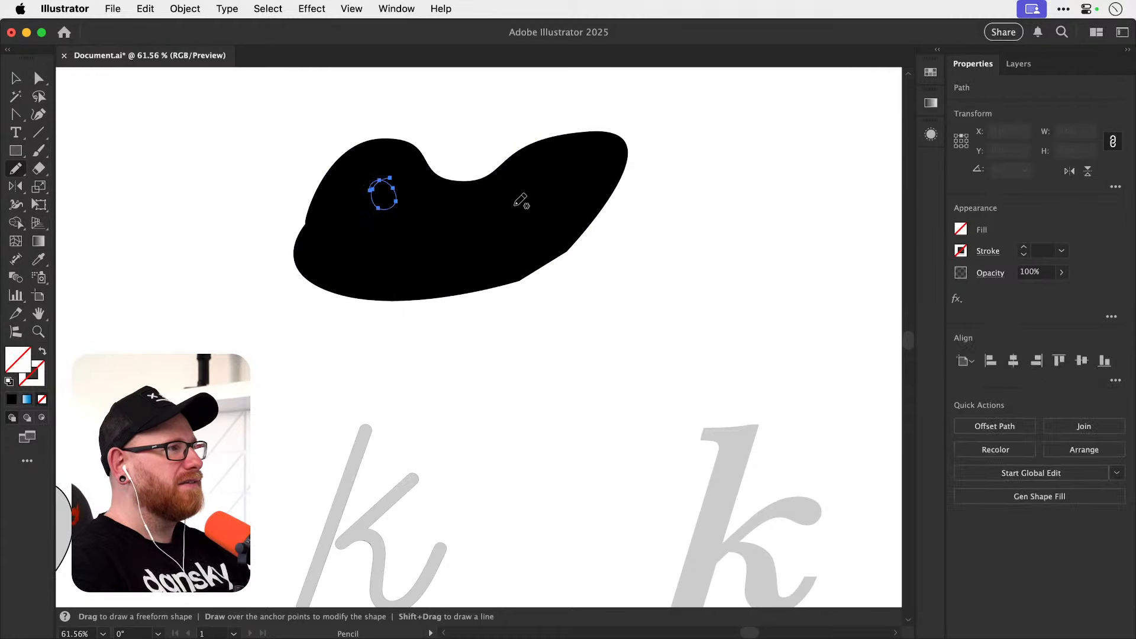
pyautogui.moveTo(516, 201); pyautogui.dragTo(511, 190)
pyautogui.moveTo(390, 241); pyautogui.dragTo(491, 221)
pyautogui.press('v')
pyautogui.click(509, 343)
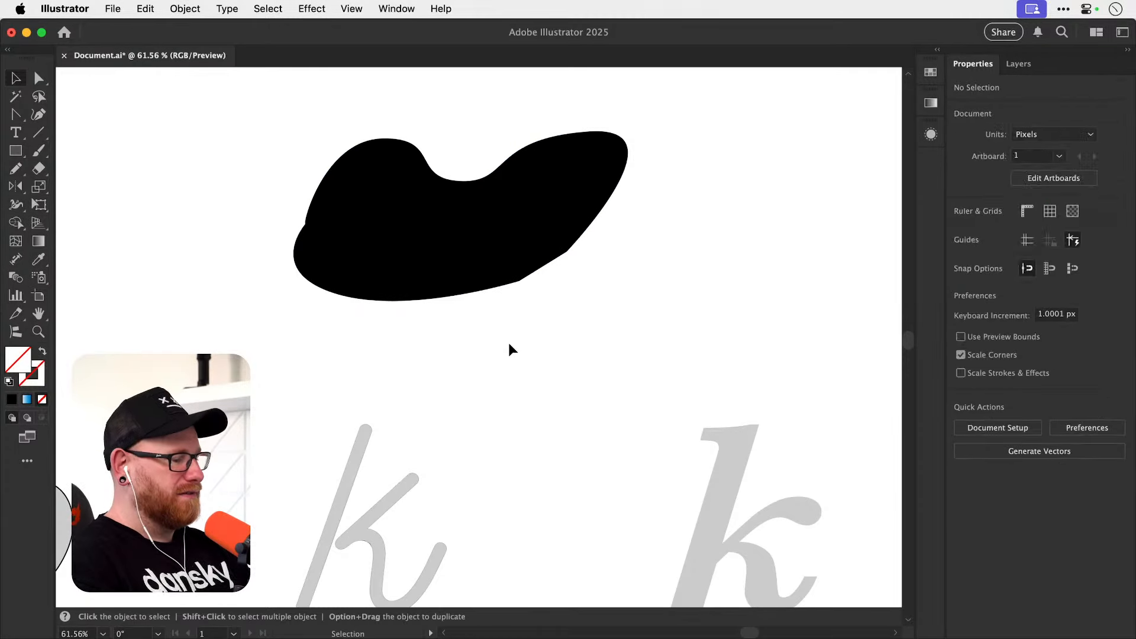
# Select the rough black shape together with its pencil marks in Outline view and remove them.
pyautogui.press('u')
pyautogui.press('super+y')
pyautogui.press('v')
pyautogui.moveTo(271, 343); pyautogui.dragTo(580, 173)
pyautogui.press('super+x')
pyautogui.press('super+y')
# Go back to the traced letters and save the document.
pyautogui.press('space')
pyautogui.moveTo(584, 344); pyautogui.dragTo(371, 180)
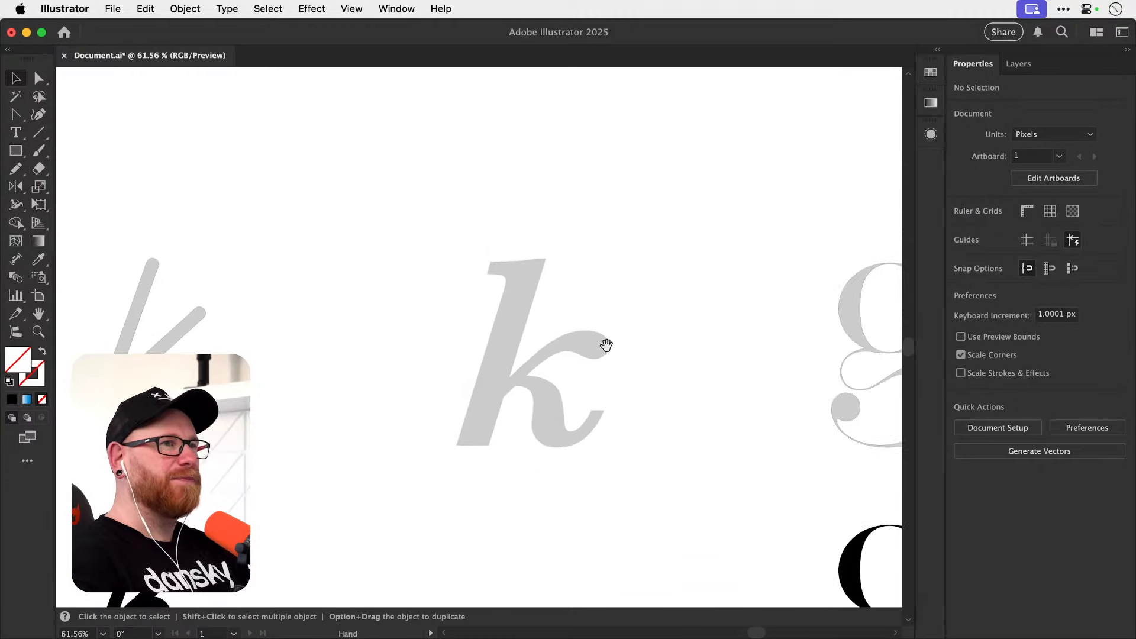
pyautogui.moveTo(679, 374); pyautogui.dragTo(408, 246)
pyautogui.moveTo(552, 323); pyautogui.dragTo(546, 255)
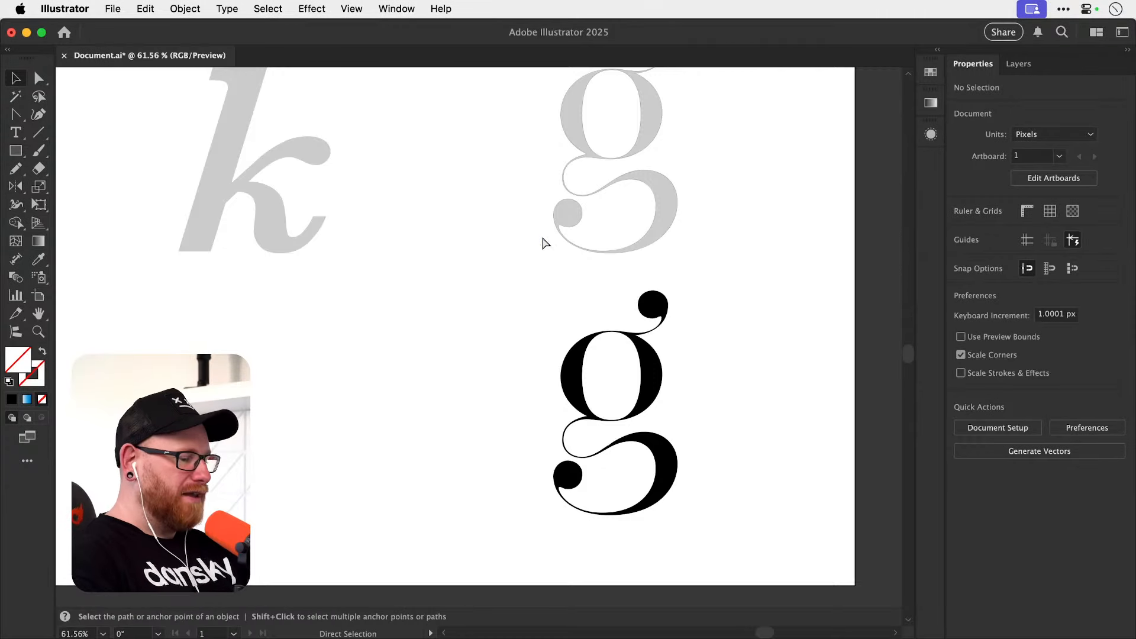
pyautogui.press('super+minus')
pyautogui.press('super+minus')
pyautogui.moveTo(366, 250); pyautogui.dragTo(426, 288)
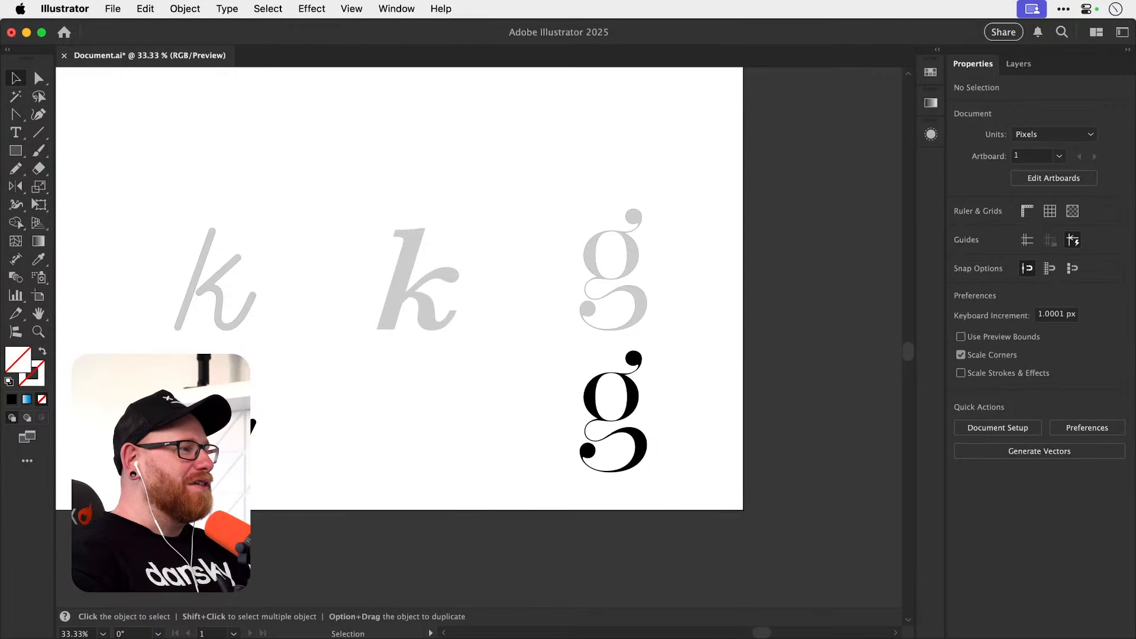
pyautogui.press('super+s')
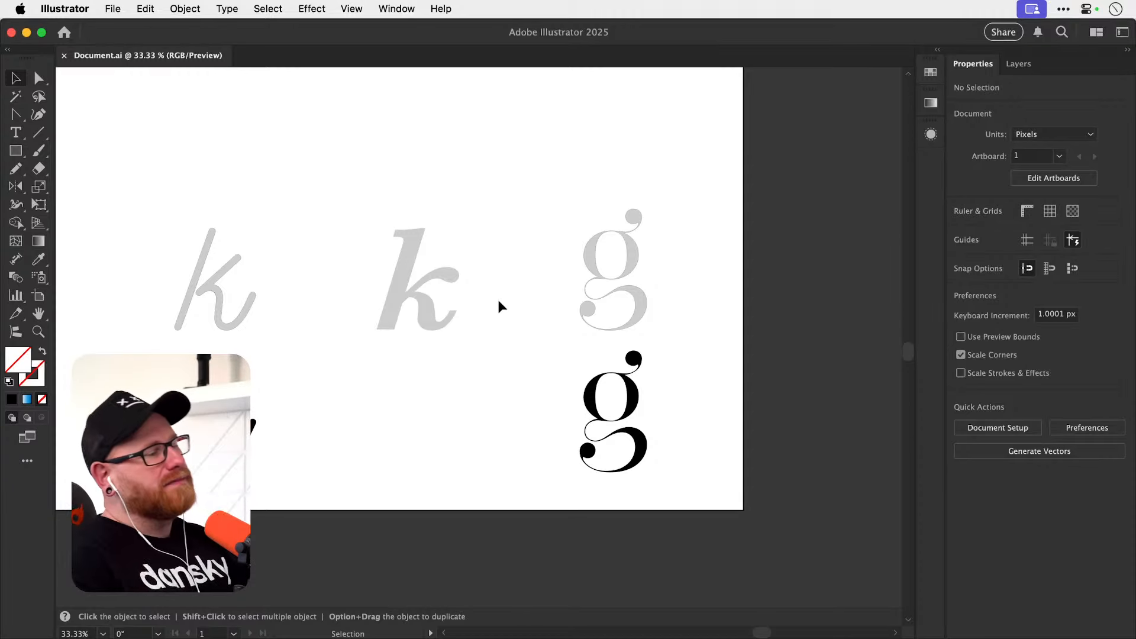
# Take a closer look at the black g beneath its grey original.
pyautogui.press('z')
pyautogui.moveTo(625, 413); pyautogui.dragTo(726, 397)
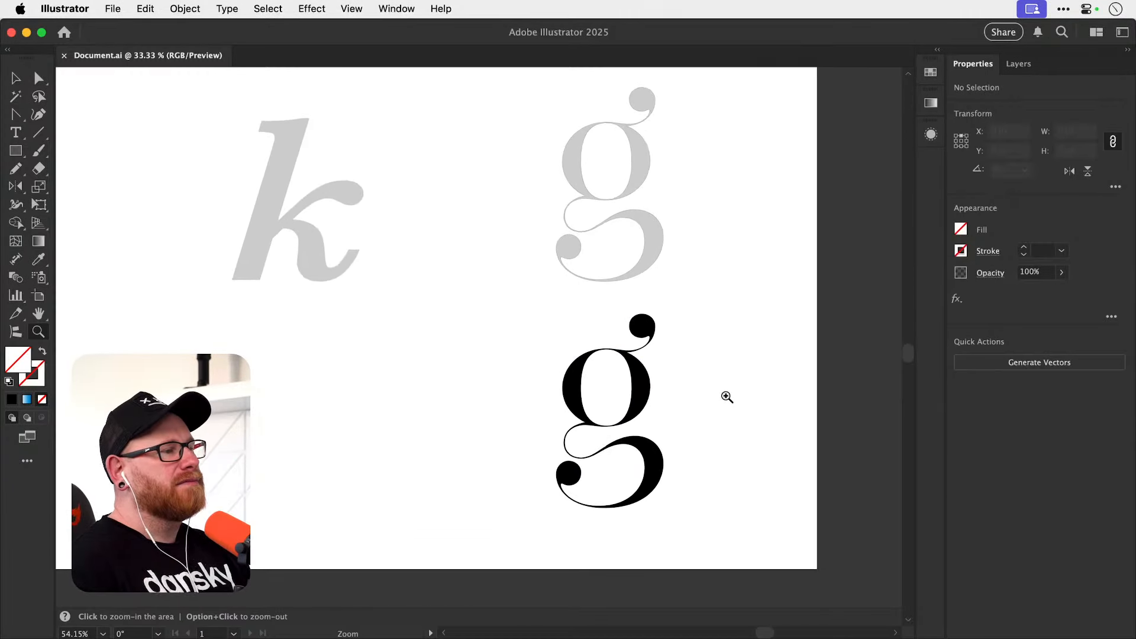
pyautogui.press('v')
pyautogui.press('space')
pyautogui.moveTo(656, 417); pyautogui.dragTo(651, 379)
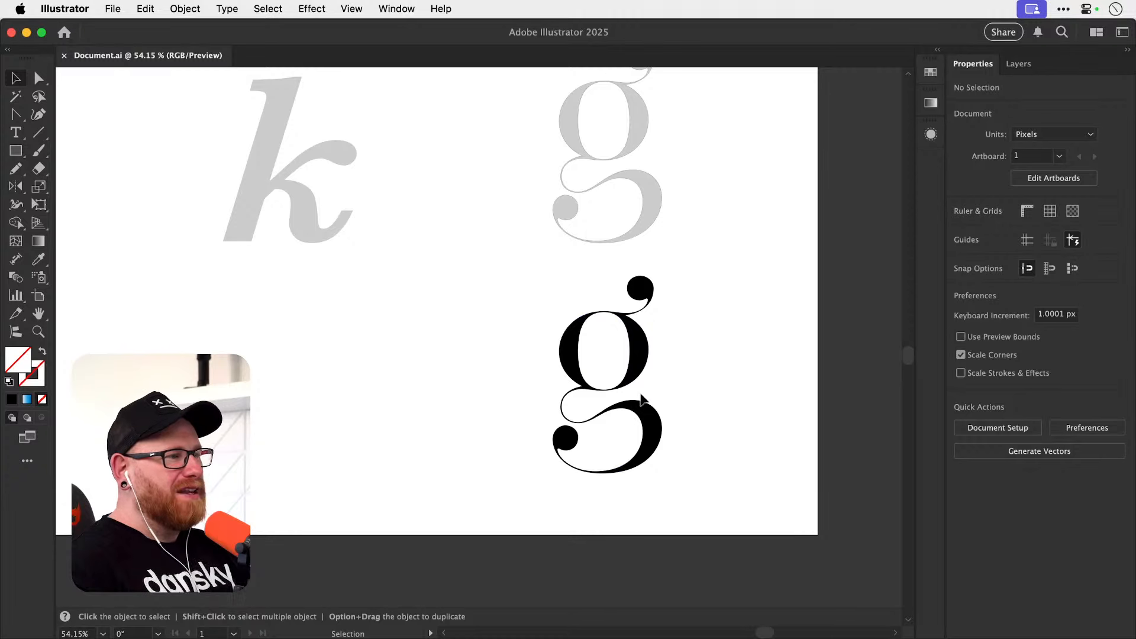
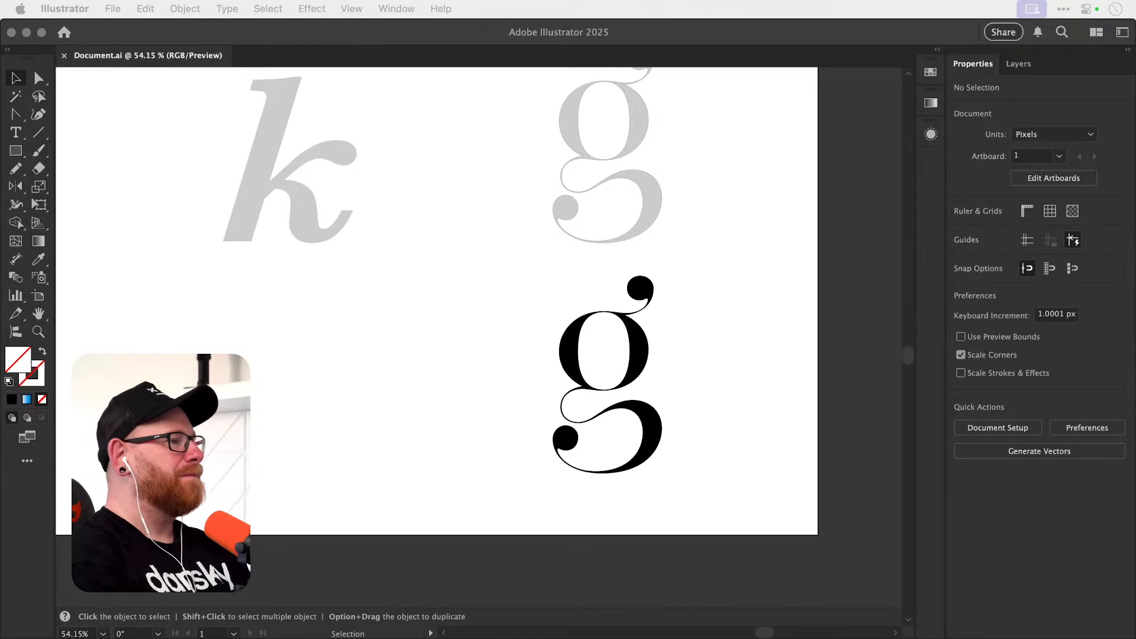
# Place a duplicate of the black g in the empty space beside it, level with the original.
pyautogui.click(537, 381)
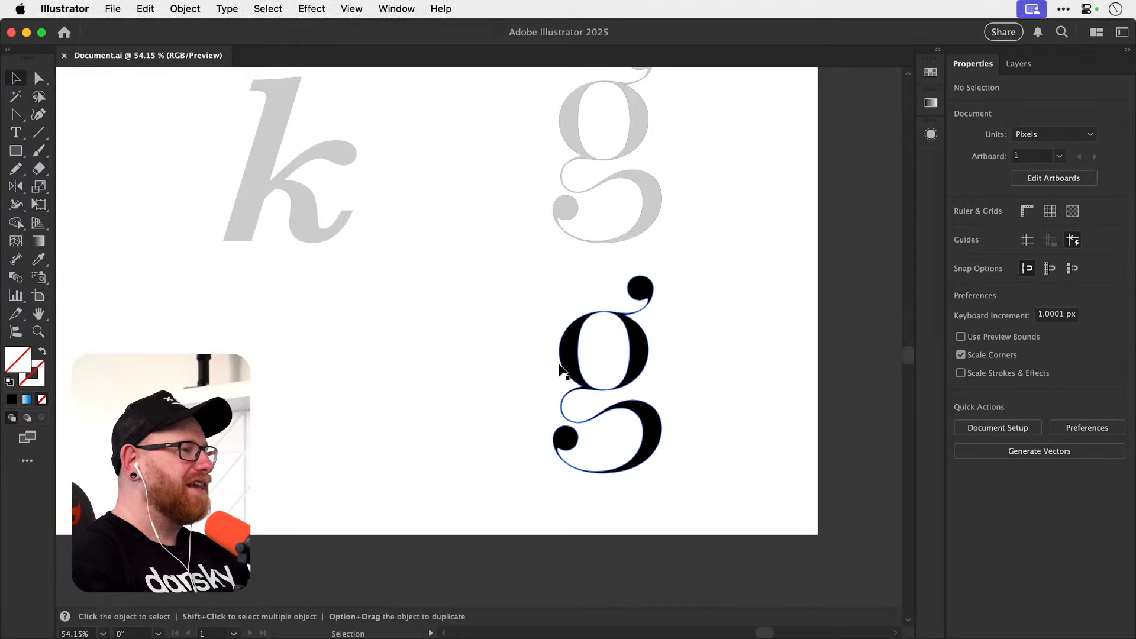
pyautogui.moveTo(570, 366); pyautogui.dragTo(397, 369)
pyautogui.press('super+space')
pyautogui.moveTo(425, 371); pyautogui.dragTo(637, 371)
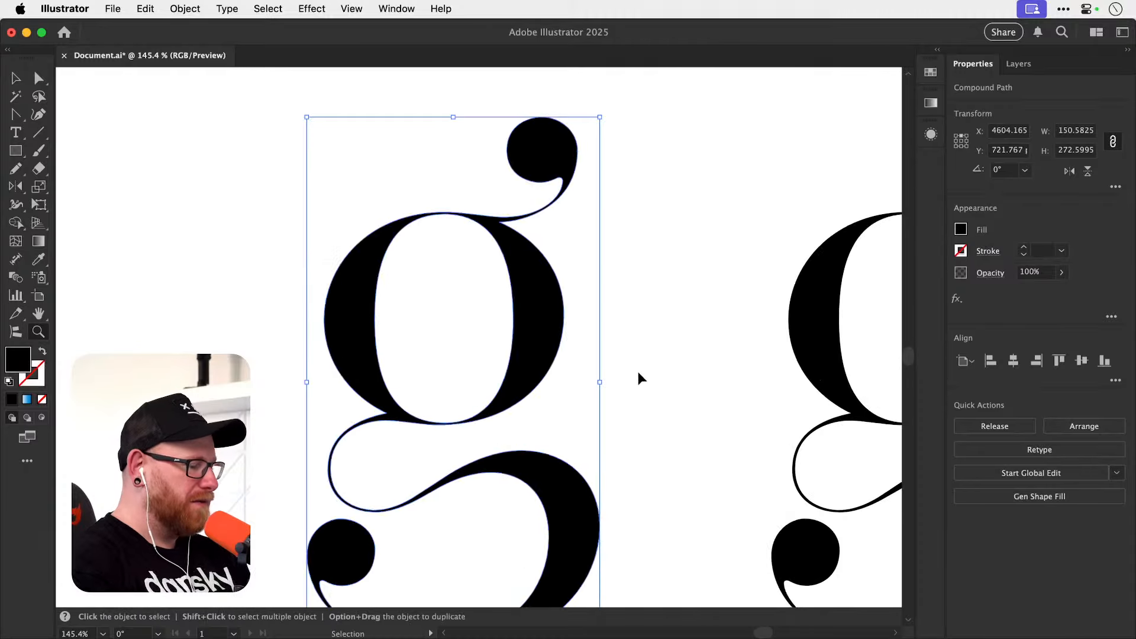
# Switch to Outline view and examine the anchor points around the duplicate g's ear and bowl.
pyautogui.press('super+y')
pyautogui.press('super+space')
pyautogui.moveTo(477, 411); pyautogui.dragTo(535, 436)
pyautogui.press('space')
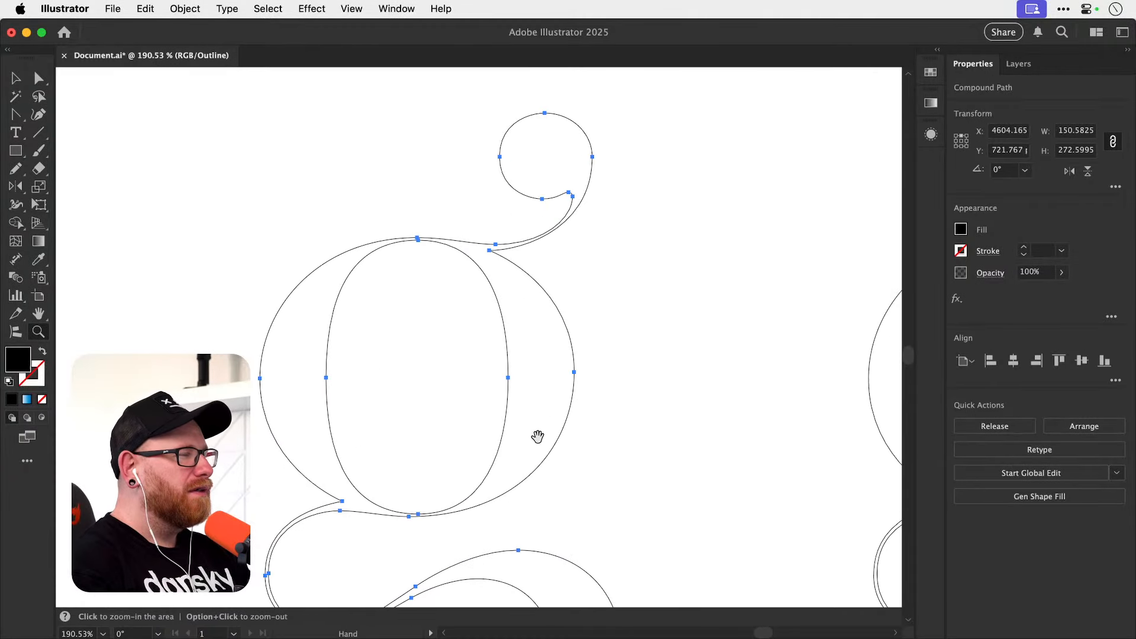
pyautogui.moveTo(558, 366); pyautogui.dragTo(553, 403)
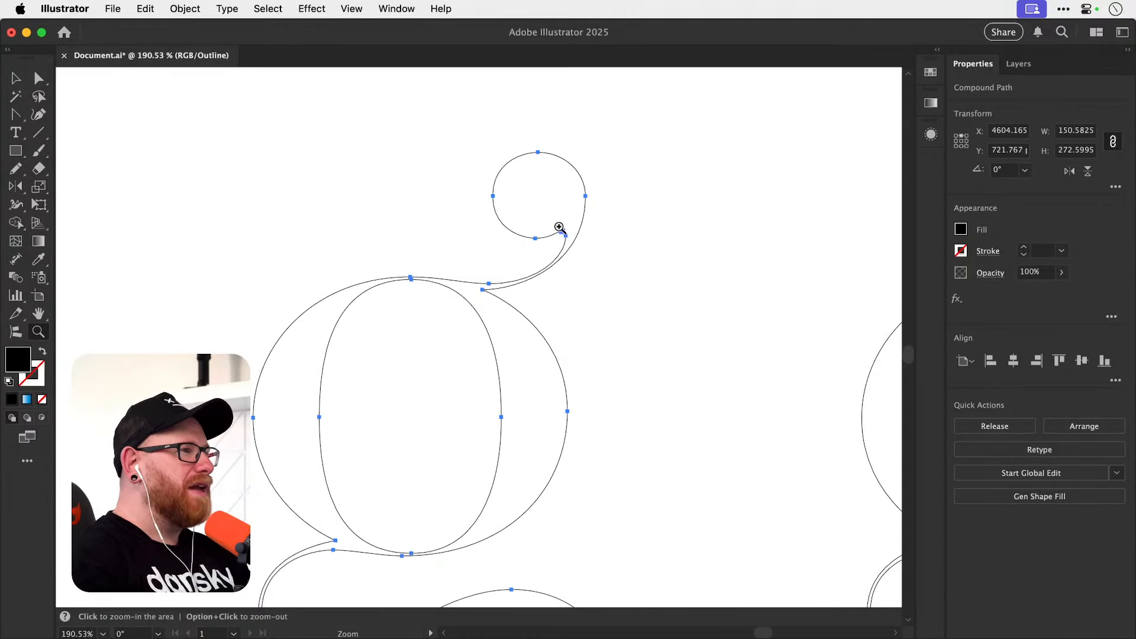
pyautogui.moveTo(561, 228); pyautogui.dragTo(636, 248)
pyautogui.press('space')
pyautogui.moveTo(551, 401); pyautogui.dragTo(570, 289)
pyautogui.moveTo(547, 353); pyautogui.dragTo(746, 346)
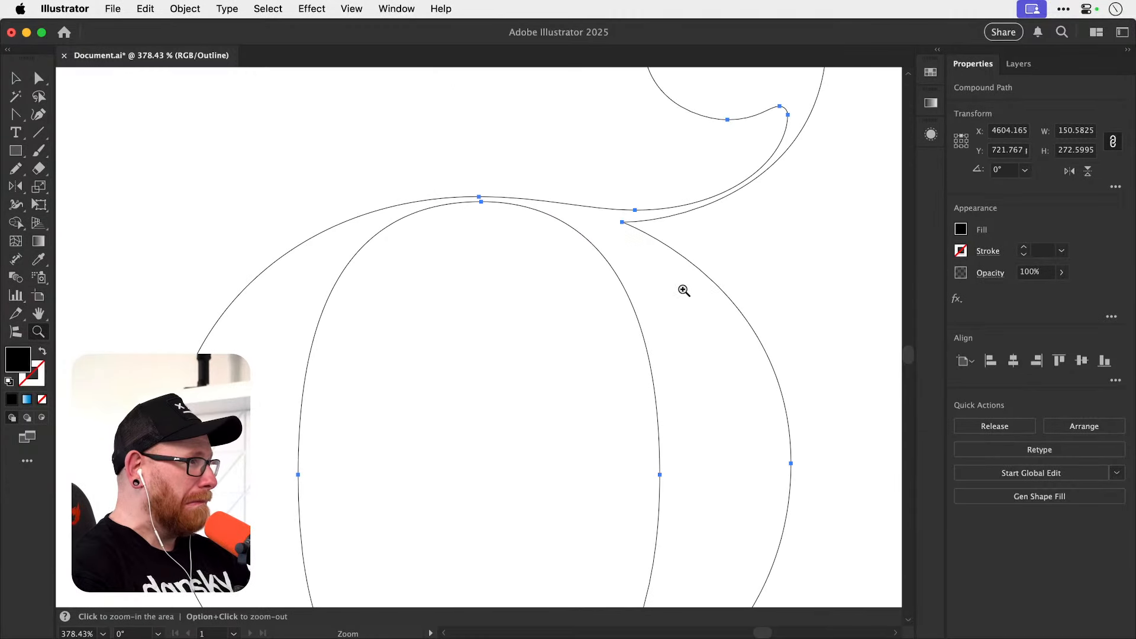
# Delete the outer anchor point at the top of the bowl, and undo the trial adjustment of the neighbouring handle.
pyautogui.press('p')
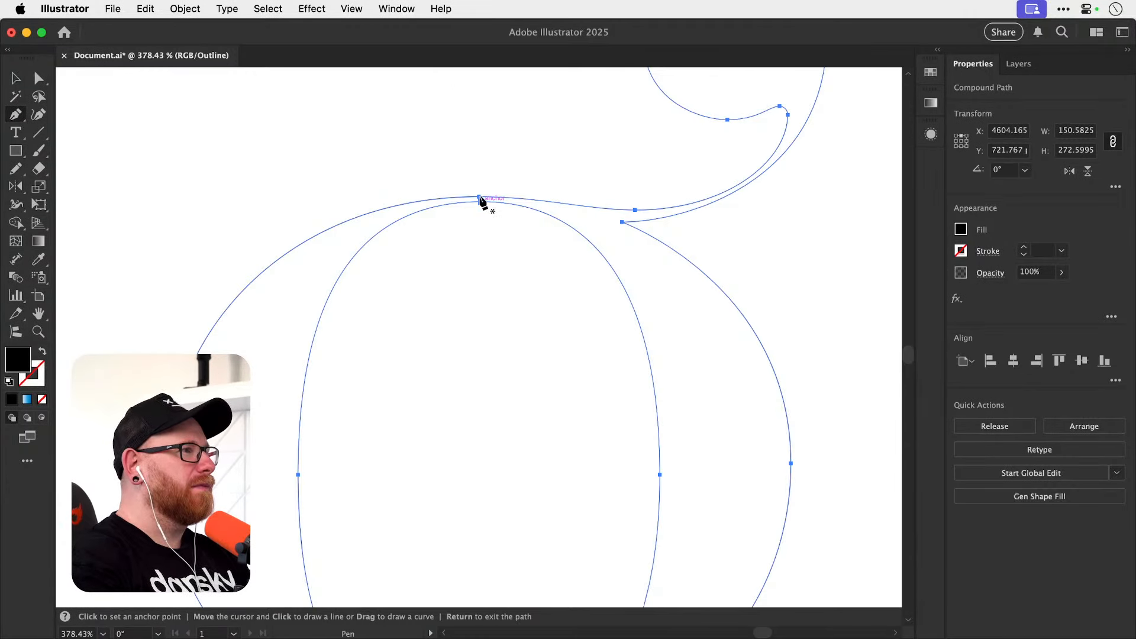
pyautogui.moveTo(16, 114); pyautogui.dragTo(67, 157)
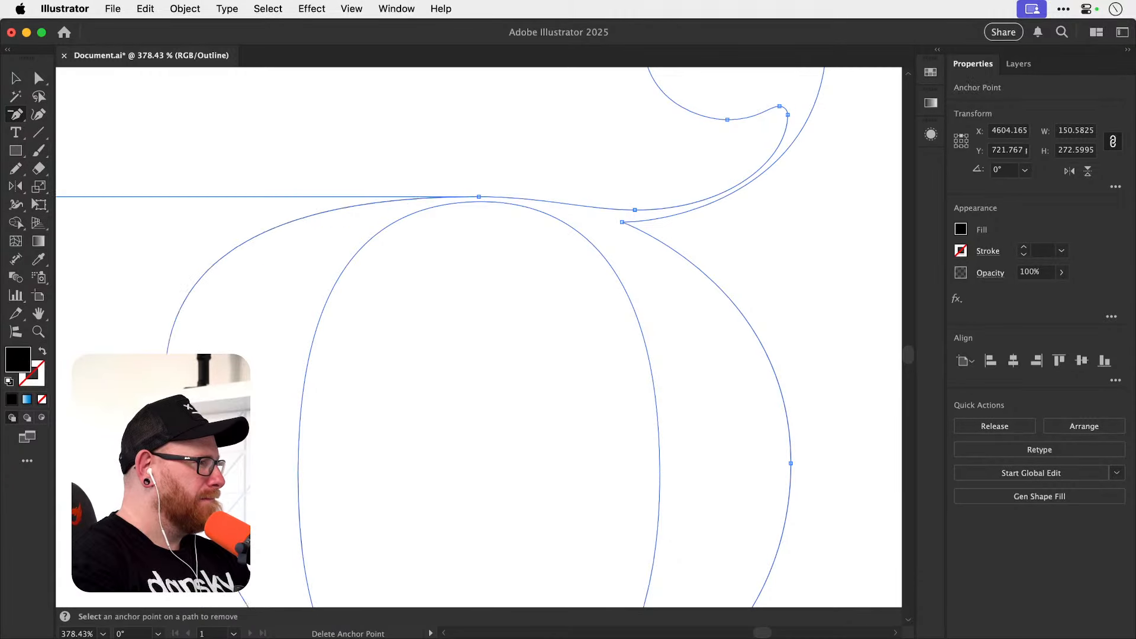
pyautogui.click(480, 201)
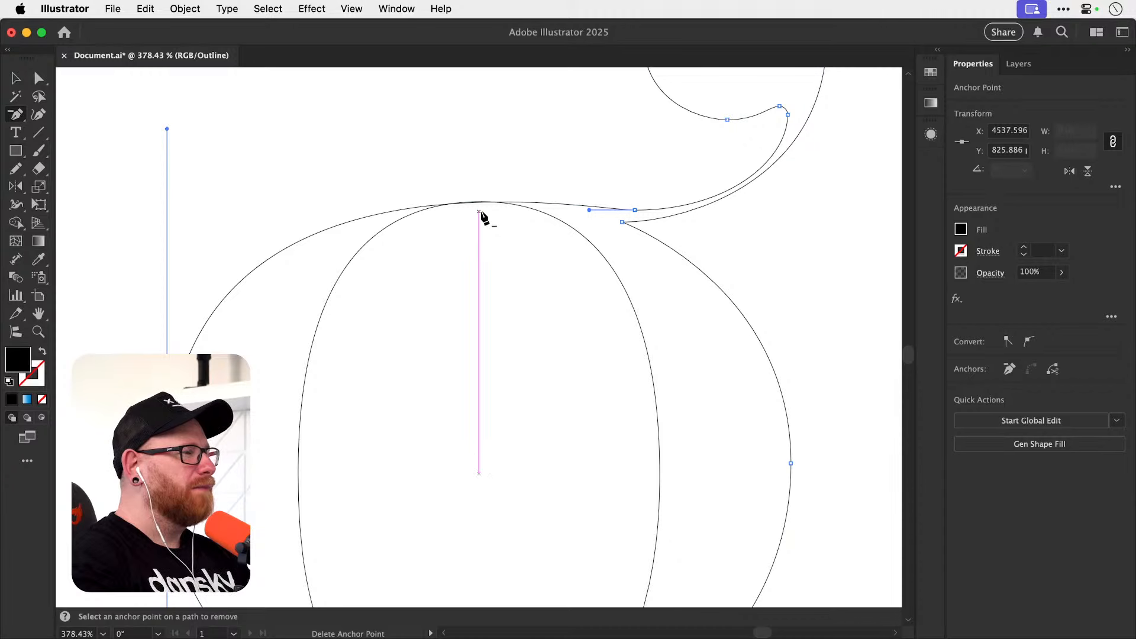
pyautogui.press('a')
pyautogui.moveTo(589, 210); pyautogui.dragTo(576, 194)
pyautogui.press('super+z')
pyautogui.press('super+a')
# Select the whole duplicate g again and ready the Delete Anchor Point tool at its lower curves.
pyautogui.moveTo(507, 436); pyautogui.dragTo(500, 292)
pyautogui.click(391, 438)
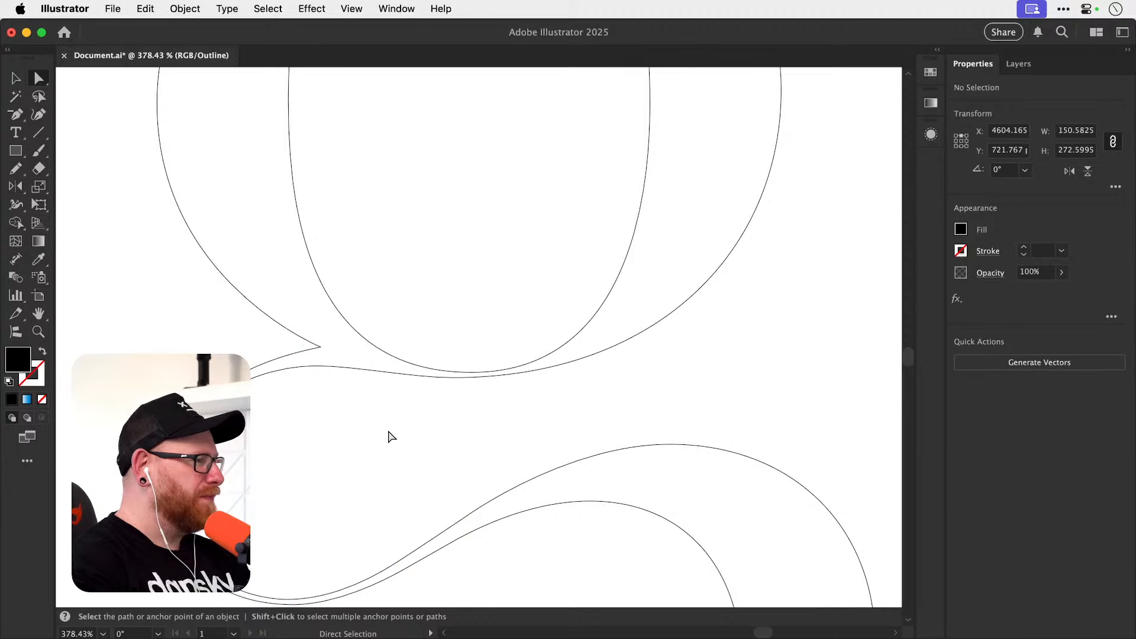
pyautogui.press('p')
pyautogui.moveTo(19, 116); pyautogui.dragTo(50, 151)
pyautogui.press('v')
pyautogui.moveTo(180, 252); pyautogui.dragTo(287, 311)
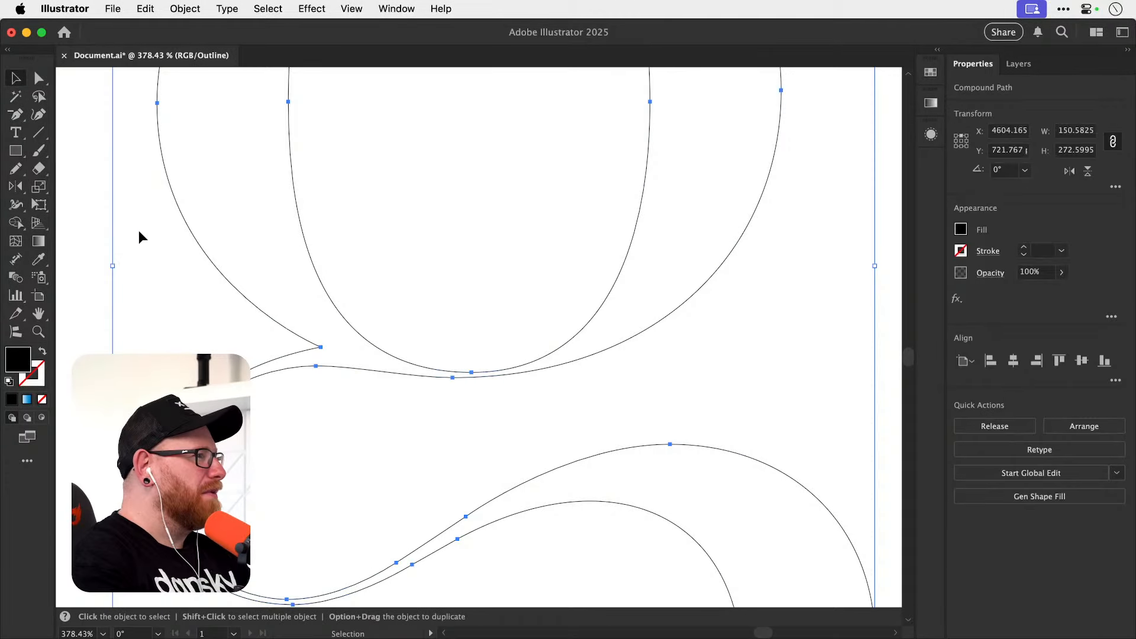
pyautogui.click(16, 117)
pyautogui.moveTo(477, 464); pyautogui.dragTo(469, 414)
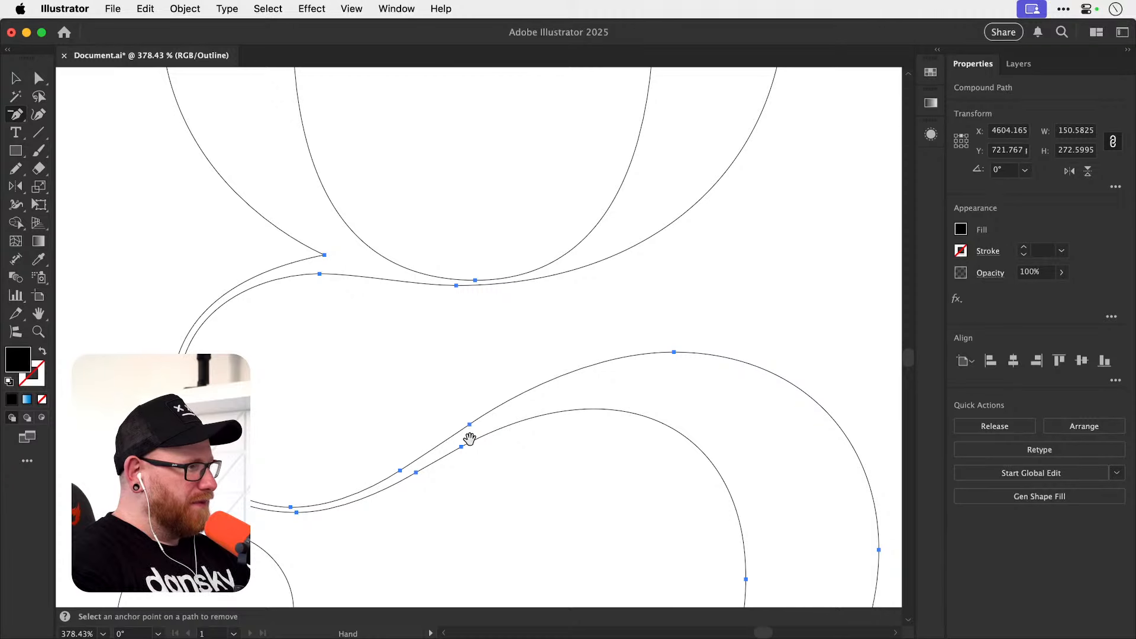
# Try deleting each of the two close anchor points on the lower edge of the diagonal stroke, undoing each removal.
pyautogui.click(417, 473)
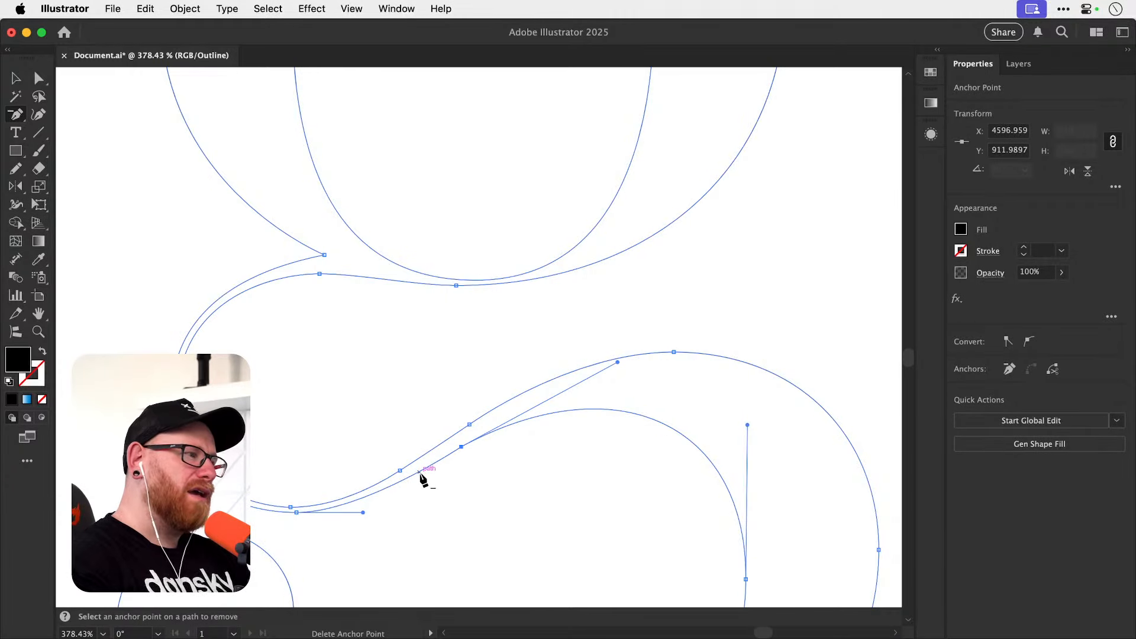
pyautogui.press('super+z')
pyautogui.press('super+shift+z')
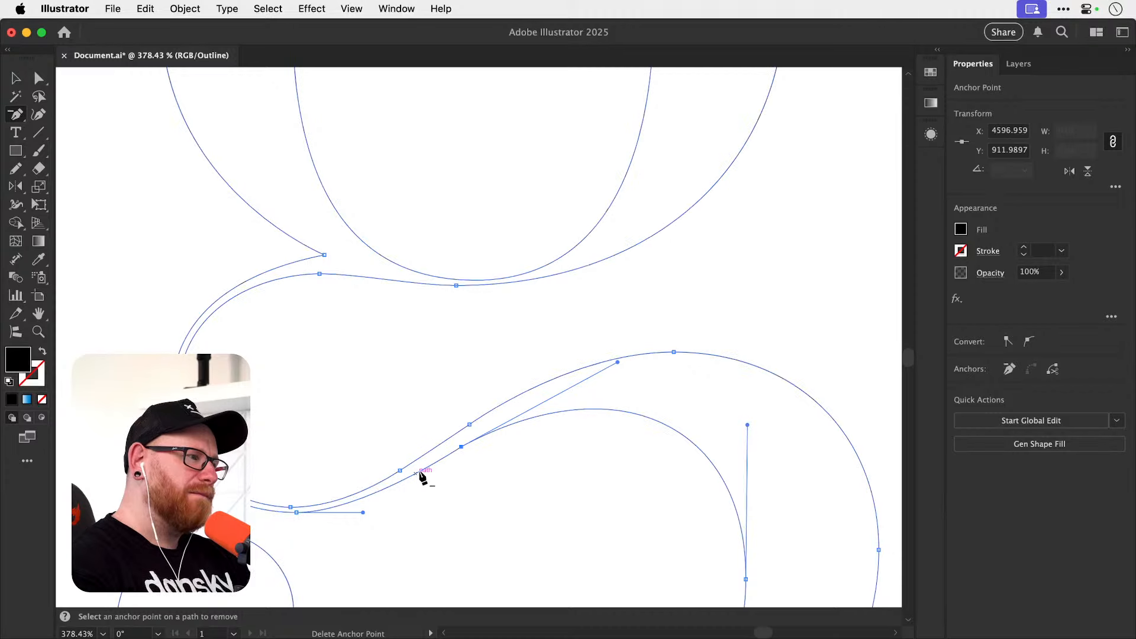
pyautogui.press('super+z')
pyautogui.click(462, 448)
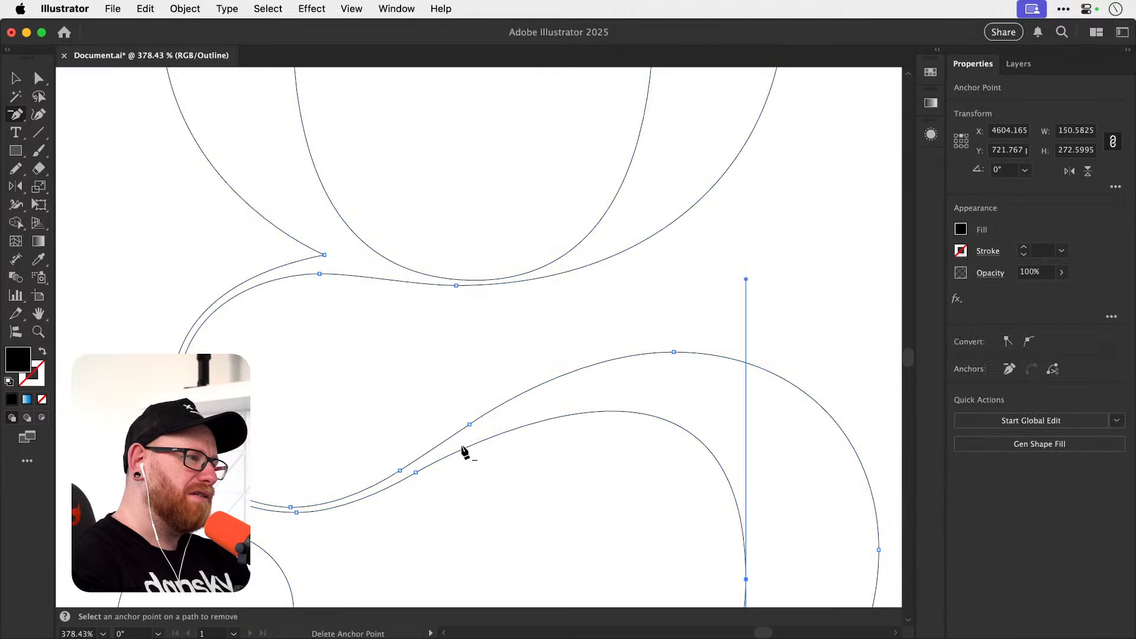
pyautogui.press('super+z')
pyautogui.moveTo(502, 472); pyautogui.dragTo(470, 393)
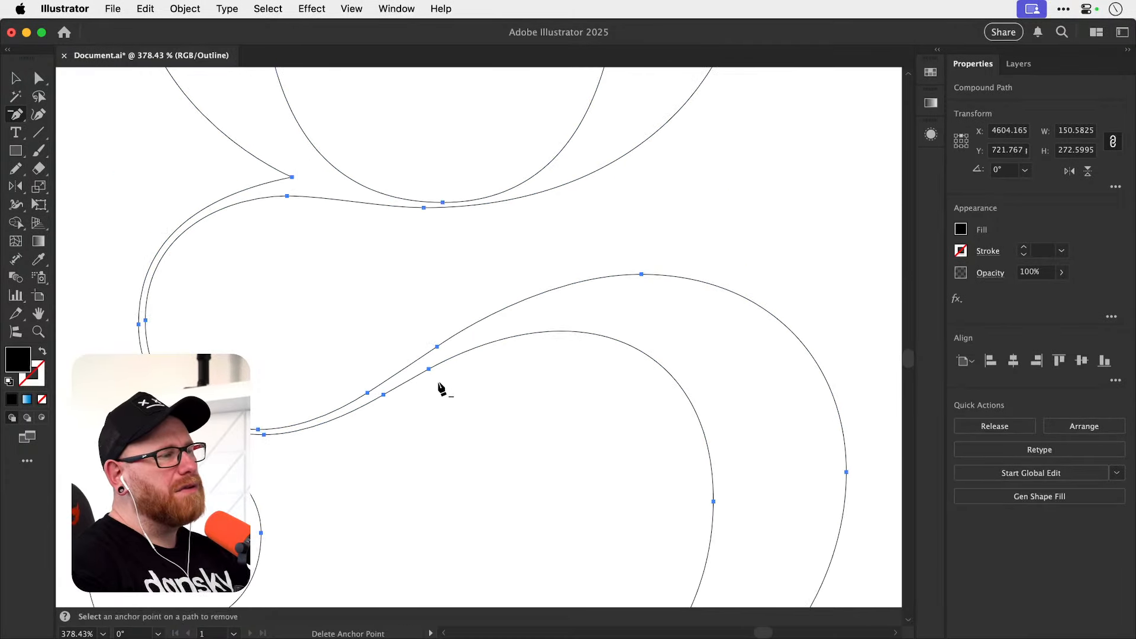
pyautogui.click(428, 370)
pyautogui.press('super+z')
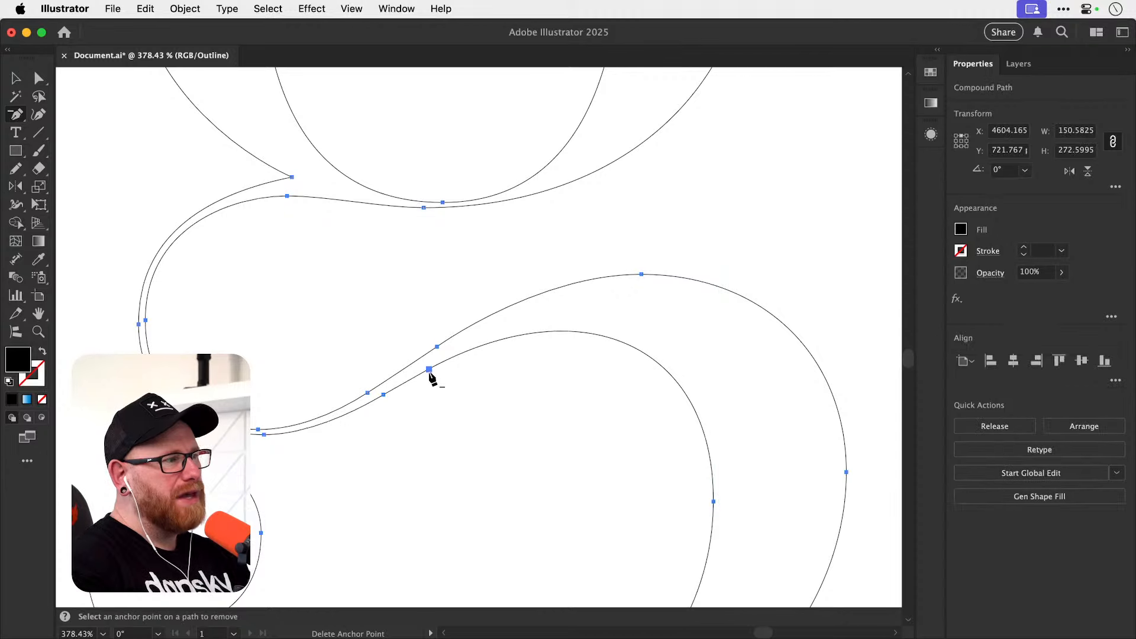
# Delete the upper of the two anchors on the diagonal stroke's lower edge and lengthen the lower bowl's handle upward slightly.
pyautogui.click(429, 370)
pyautogui.press('a')
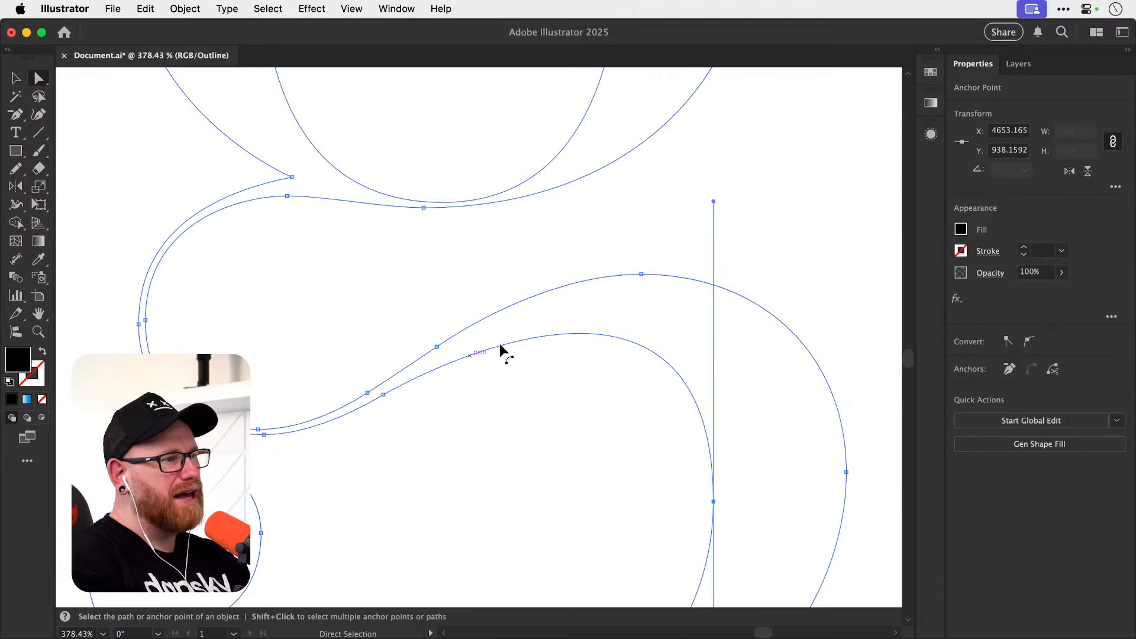
pyautogui.moveTo(713, 201); pyautogui.dragTo(714, 190)
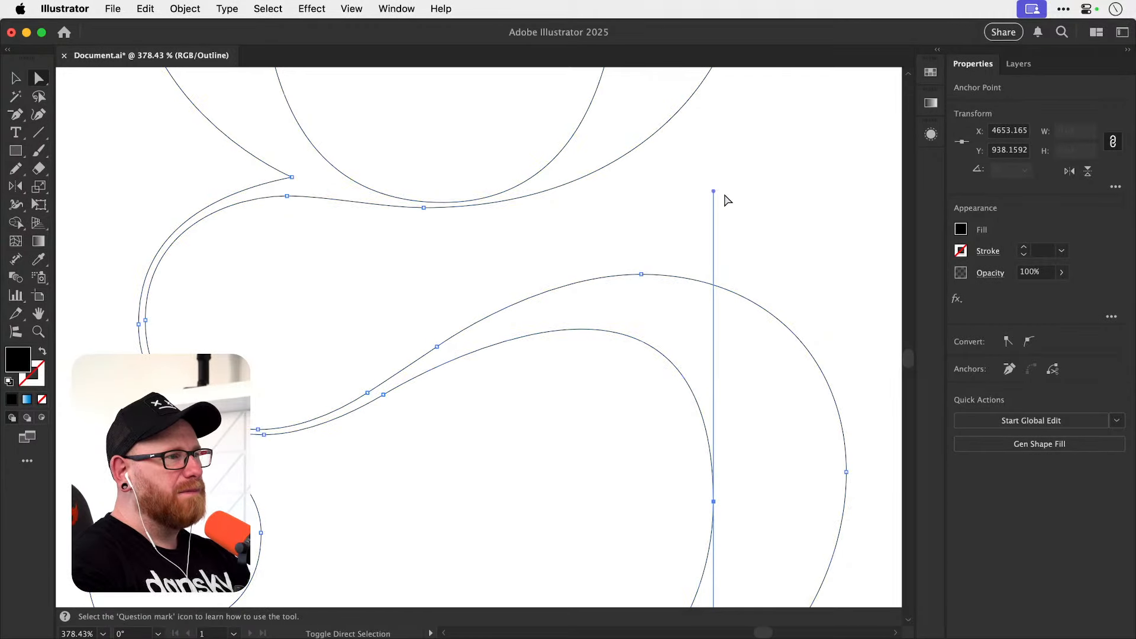
pyautogui.press('super+shift+a')
# Reselect the duplicate g and delete the upper of the two close anchors on the diagonal stroke's upper edge.
pyautogui.scroll(-8, 556, 446)
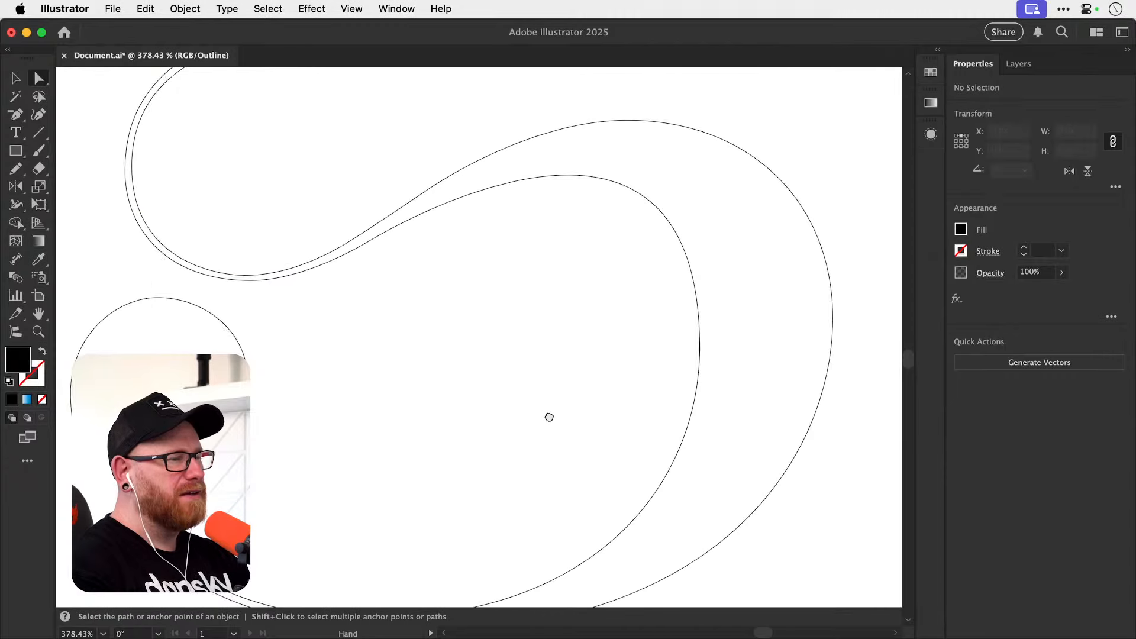
pyautogui.press('v')
pyautogui.moveTo(385, 583); pyautogui.dragTo(437, 478)
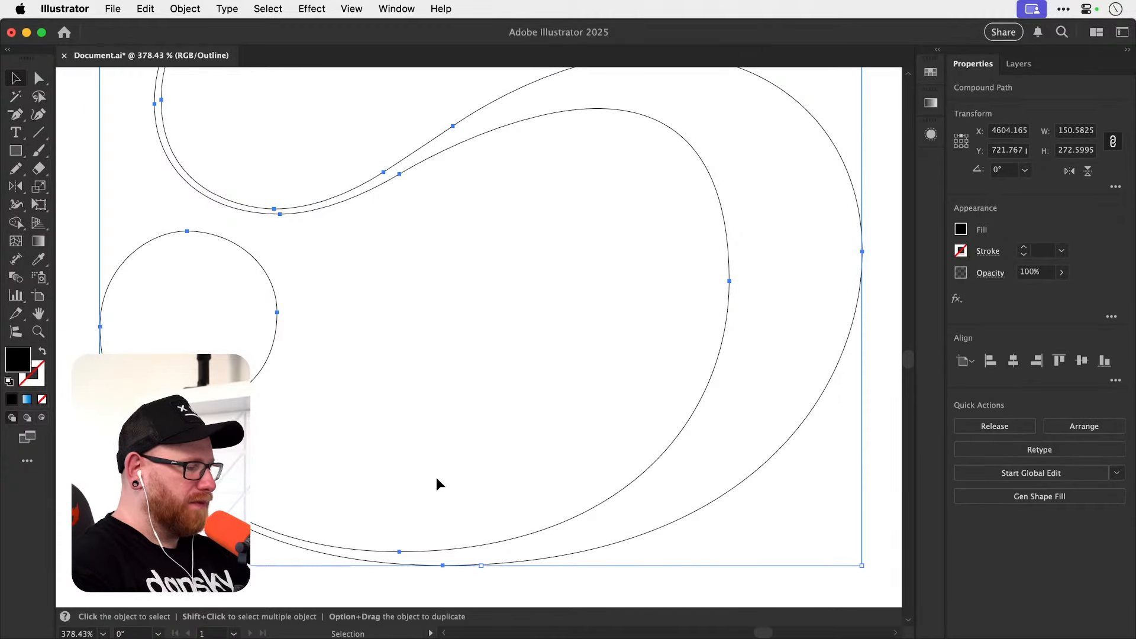
pyautogui.moveTo(15, 114); pyautogui.dragTo(55, 159)
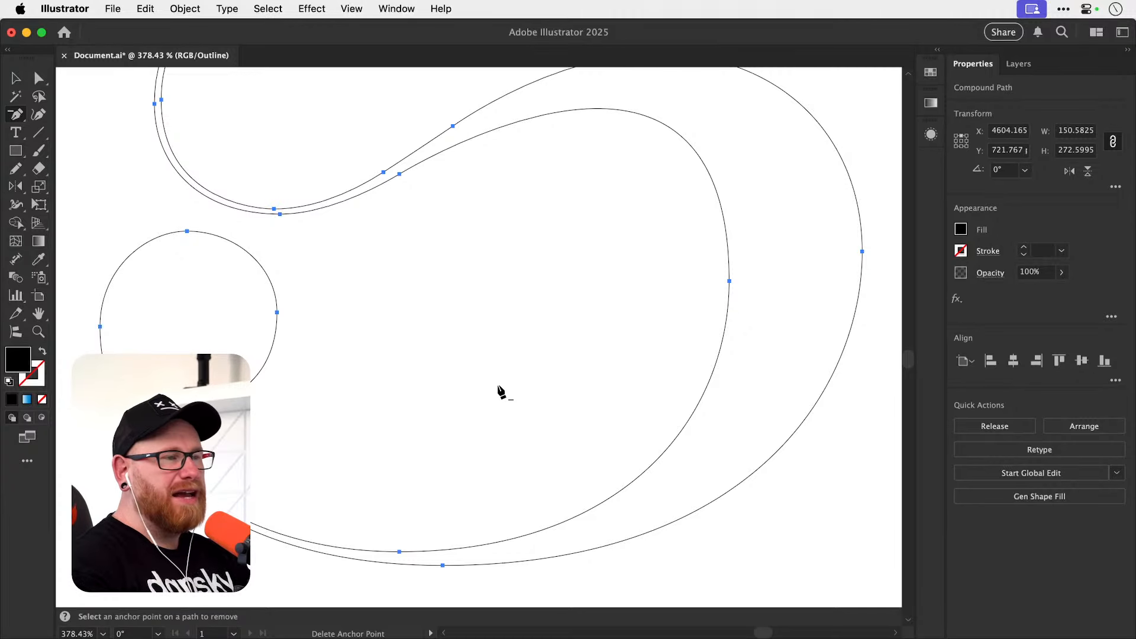
pyautogui.press('space')
pyautogui.moveTo(433, 416); pyautogui.dragTo(441, 497)
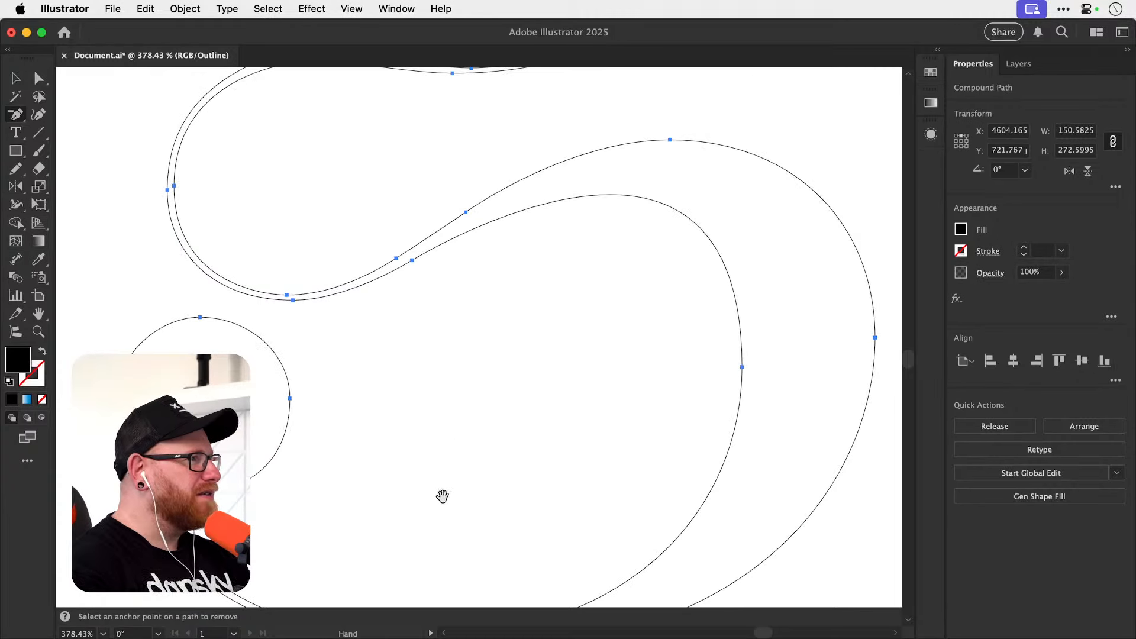
pyautogui.scroll(5, 426, 434)
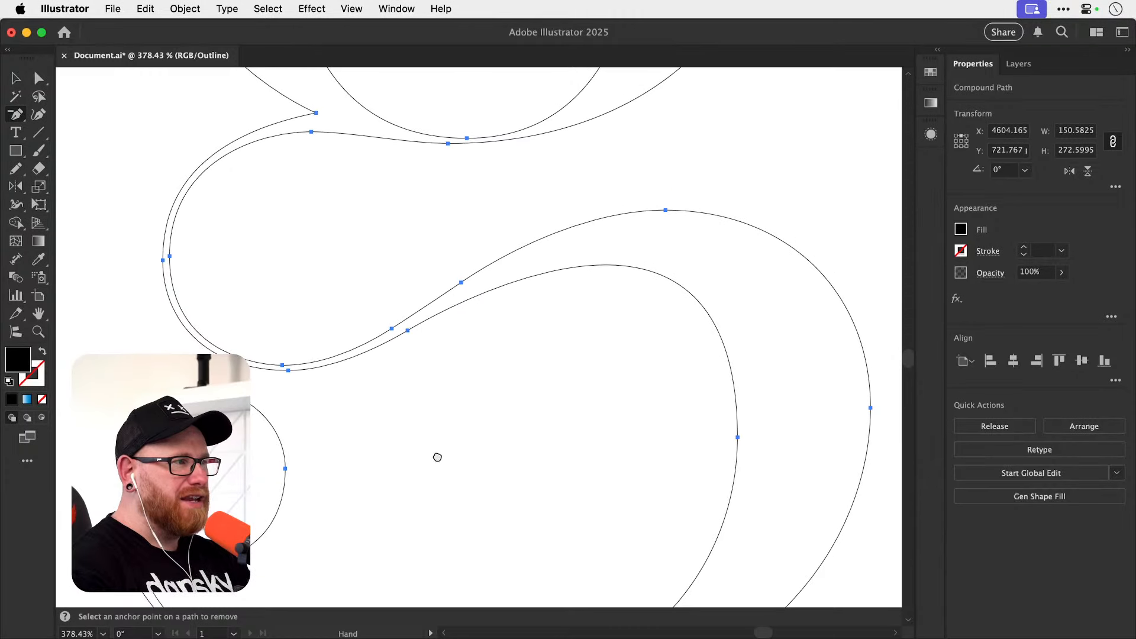
pyautogui.click(461, 284)
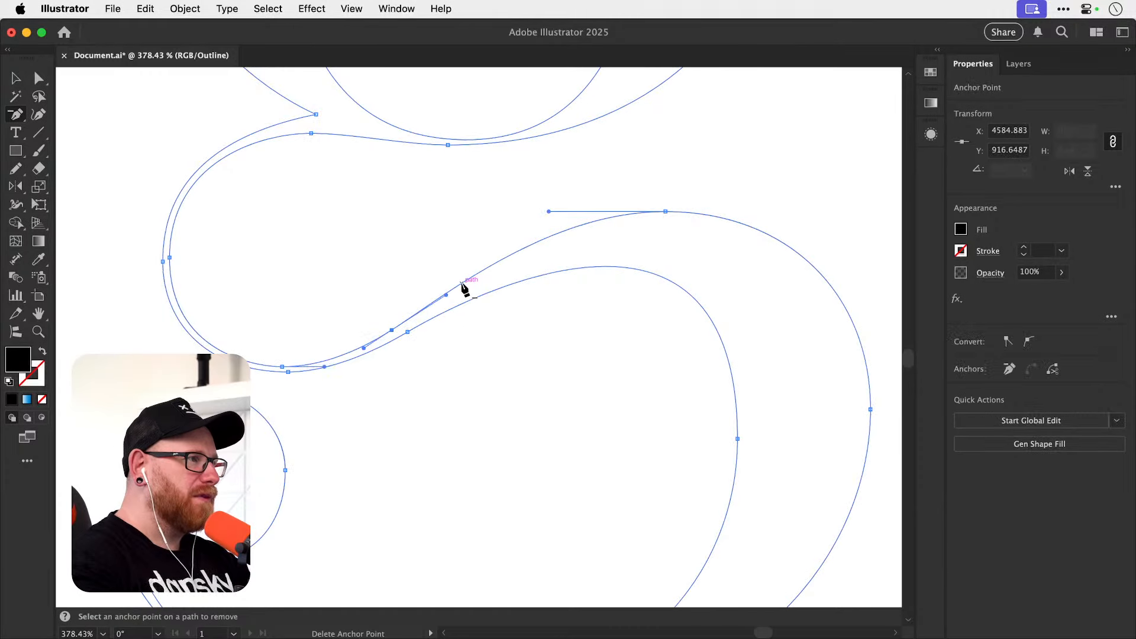
# Delete the anchor point just below the notch under the upper bowl and shorten the connecting loop's vertical handle slightly.
pyautogui.press('space')
pyautogui.scroll(10, 451, 302)
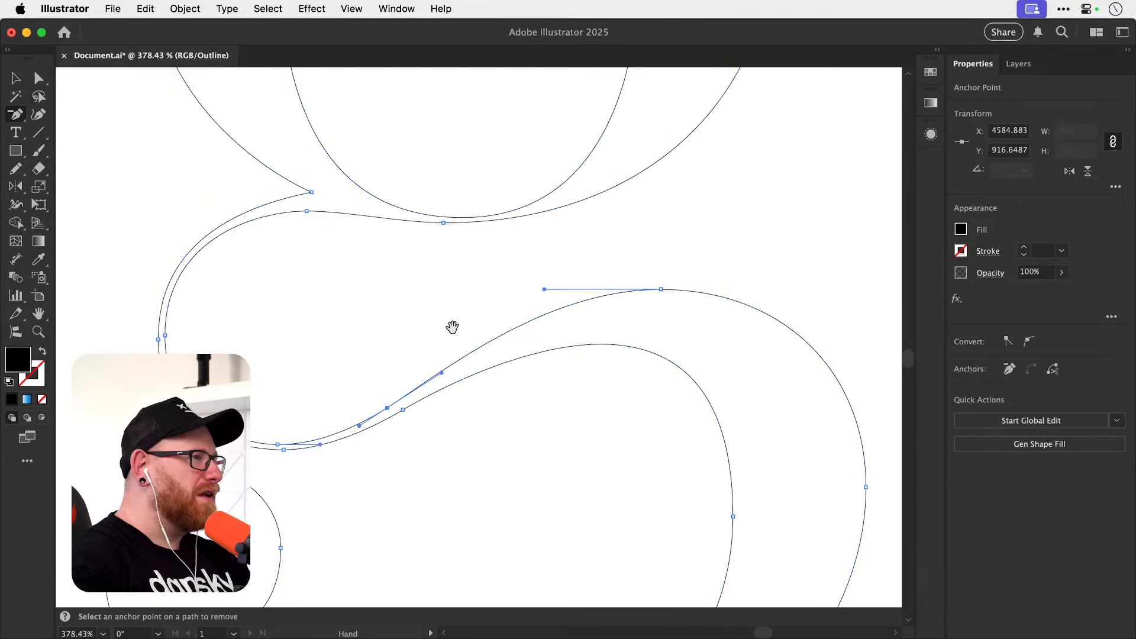
pyautogui.keyDown('super'); pyautogui.click(325, 279); pyautogui.keyUp('super')
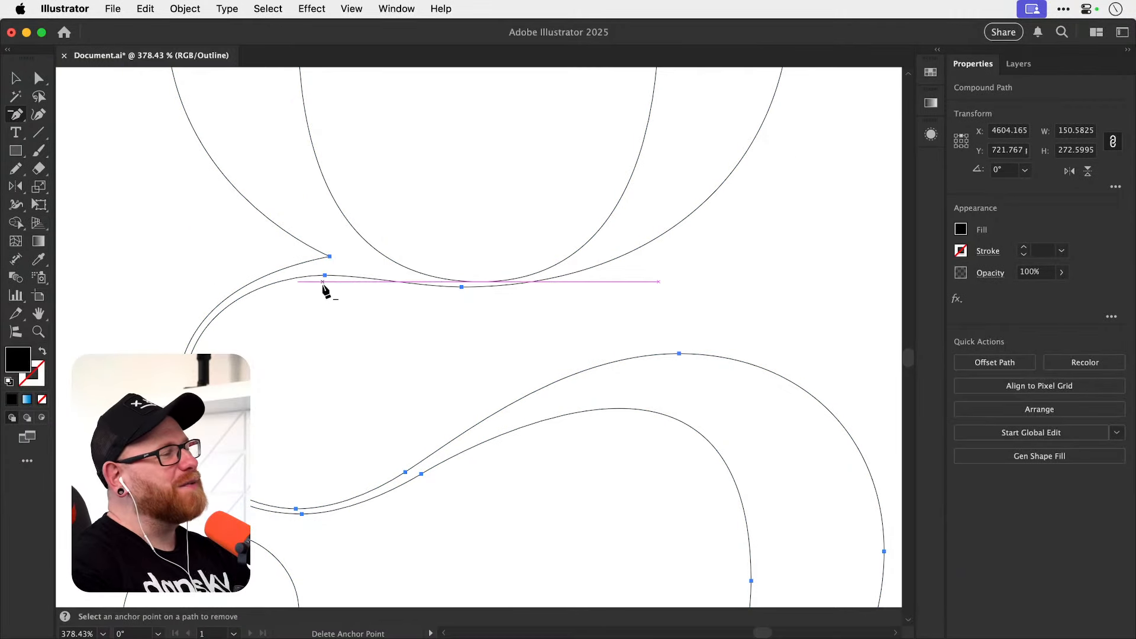
pyautogui.press('super+z')
pyautogui.click(325, 276)
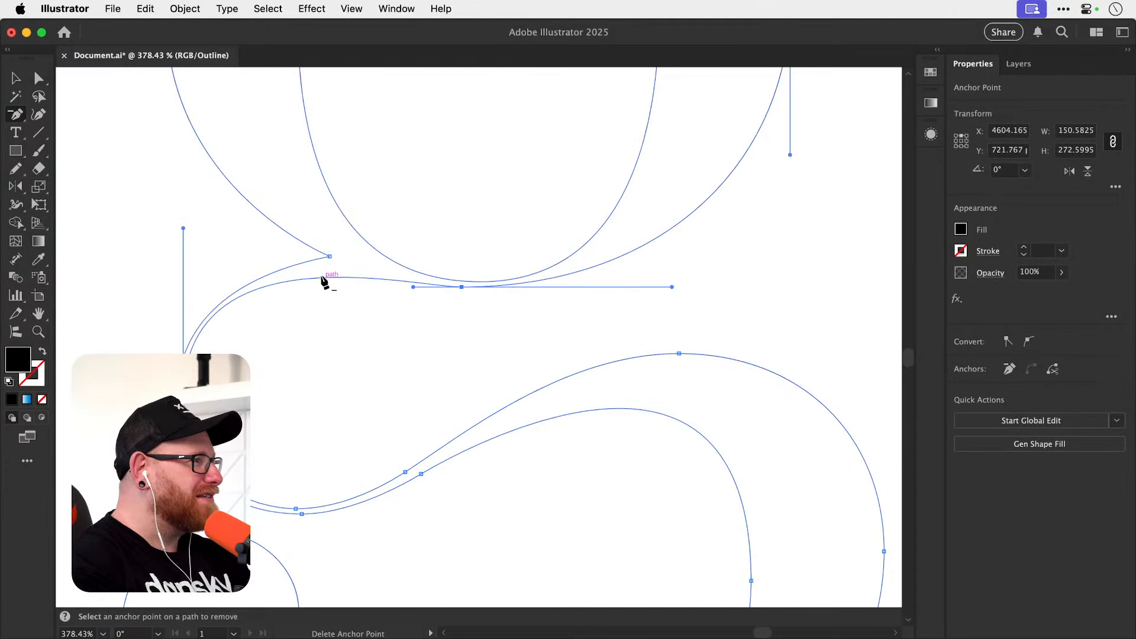
pyautogui.press('a')
pyautogui.moveTo(183, 228); pyautogui.dragTo(185, 240)
pyautogui.click(342, 286)
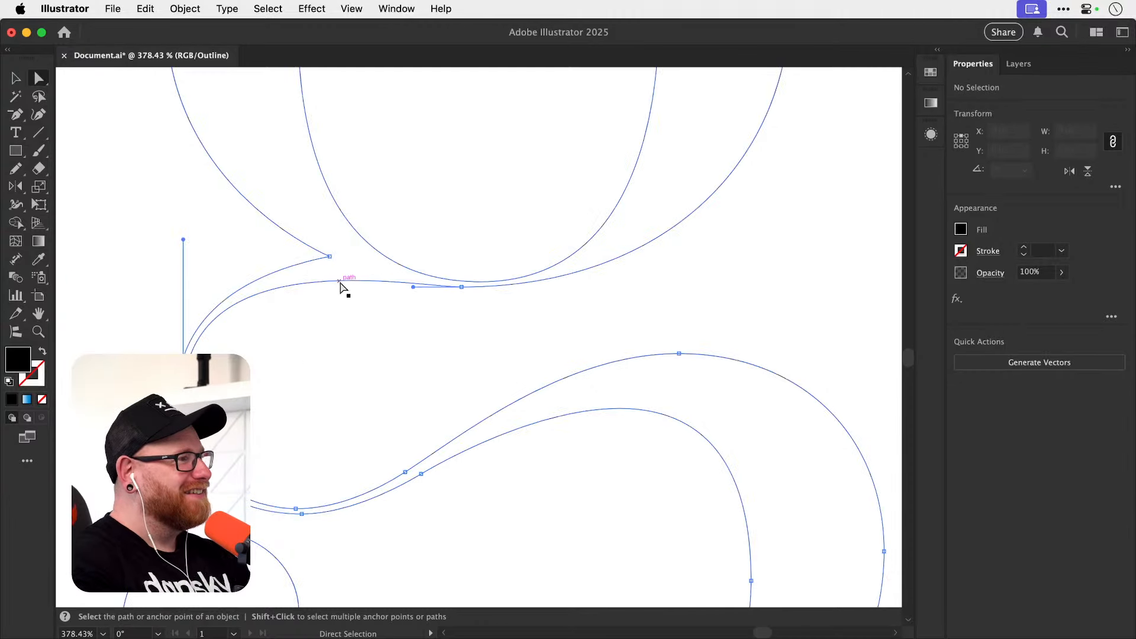
# Delete the anchor point at the bottom of the connecting loop's inner edge with the Delete Anchor Point tool.
pyautogui.moveTo(472, 271); pyautogui.dragTo(413, 269)
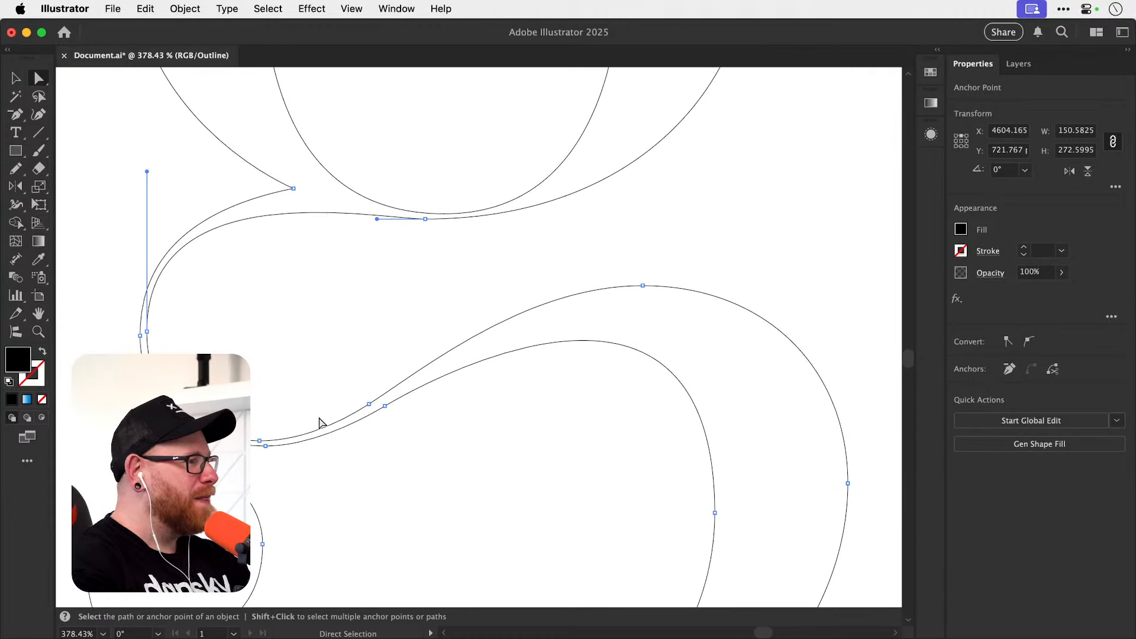
pyautogui.moveTo(252, 429); pyautogui.dragTo(275, 450)
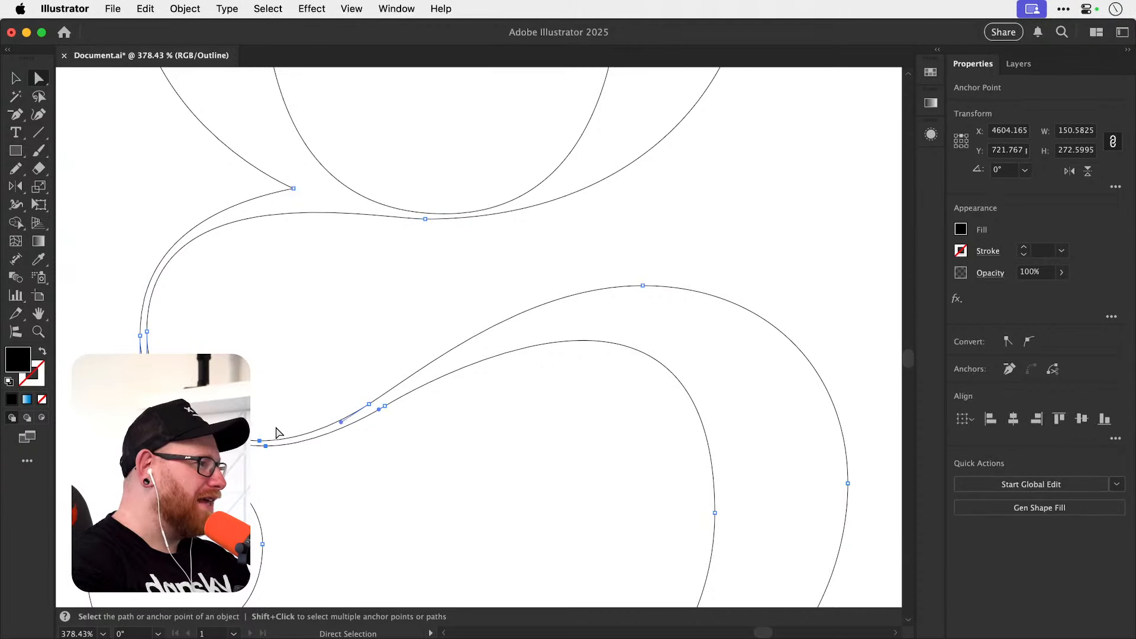
pyautogui.hotkey('shift', 'p')
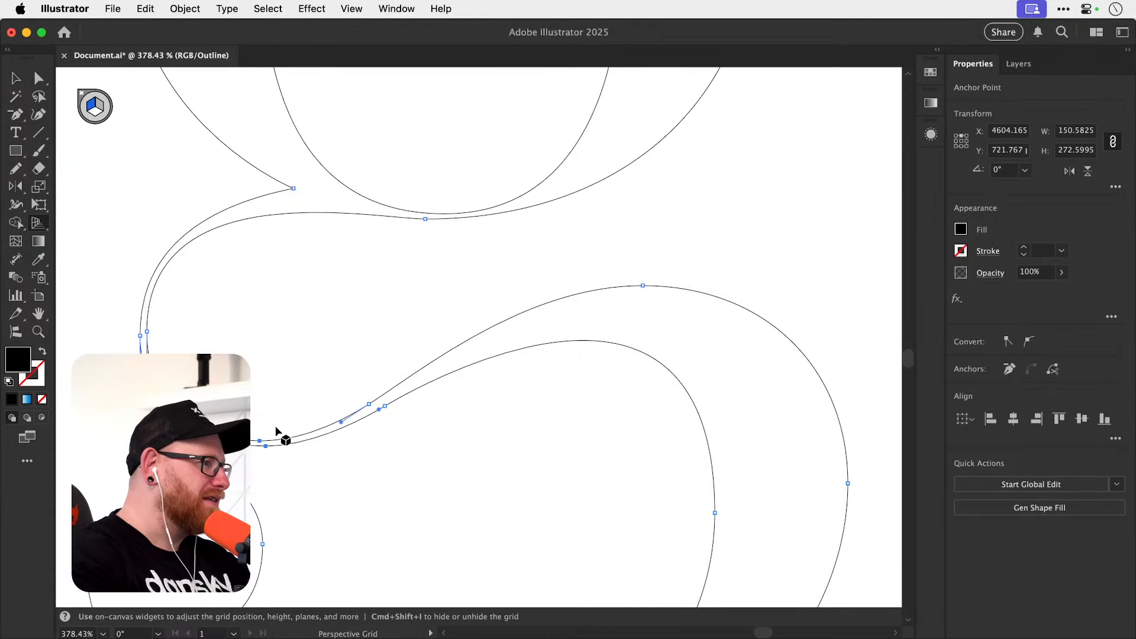
pyautogui.press('-')
pyautogui.press('super+shift+i')
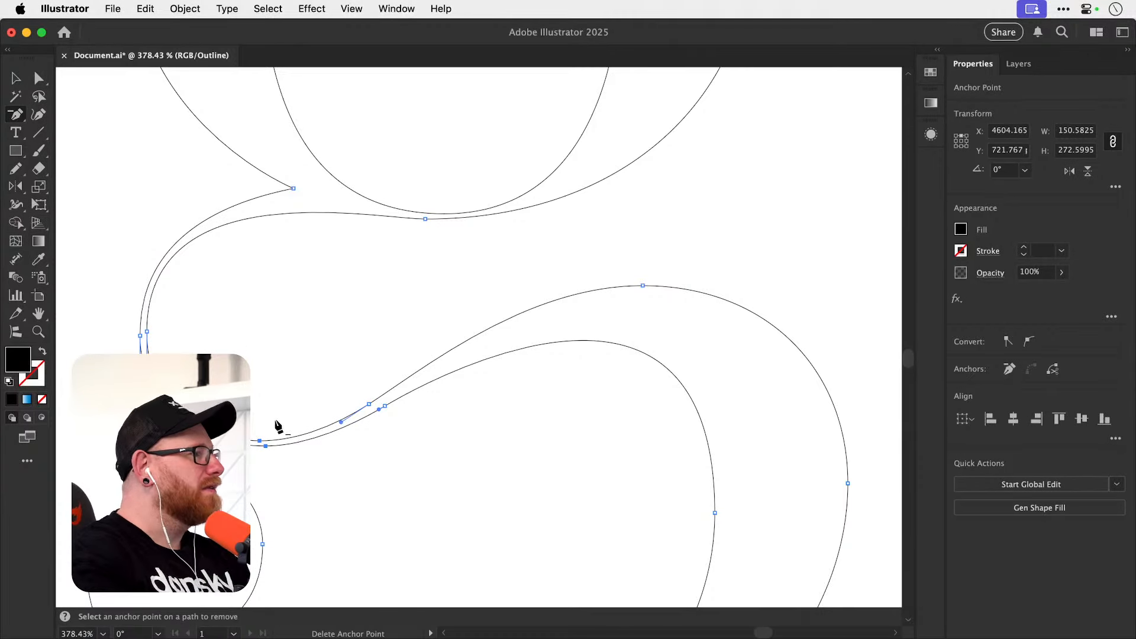
pyautogui.press('alt')
pyautogui.keyDown('alt'); pyautogui.click(260, 441); pyautogui.keyUp('alt')
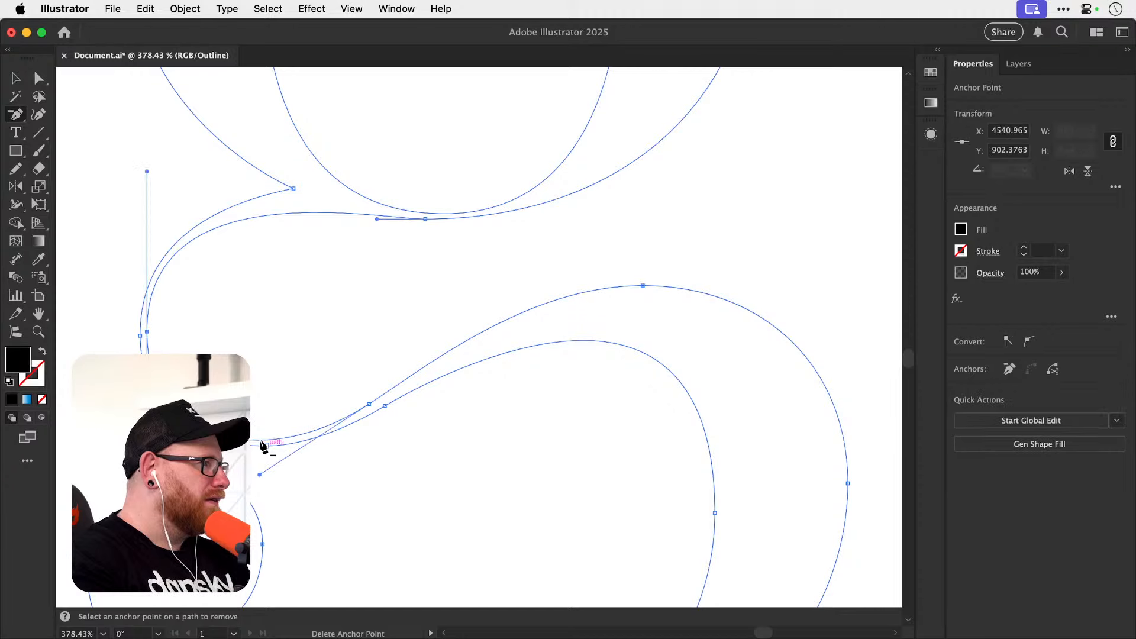
# Try deleting the two side-by-side anchor points at the far side of the connecting loop, undoing each removal.
pyautogui.click(140, 336)
pyautogui.press('super')
pyautogui.press('super+z')
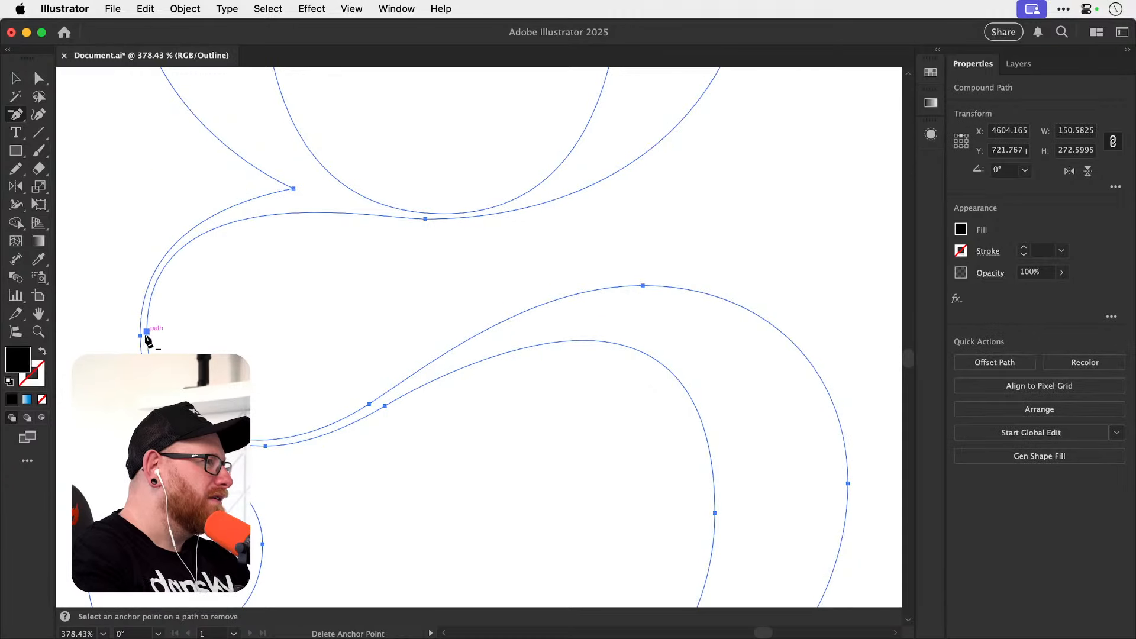
pyautogui.click(147, 332)
pyautogui.press('super+z')
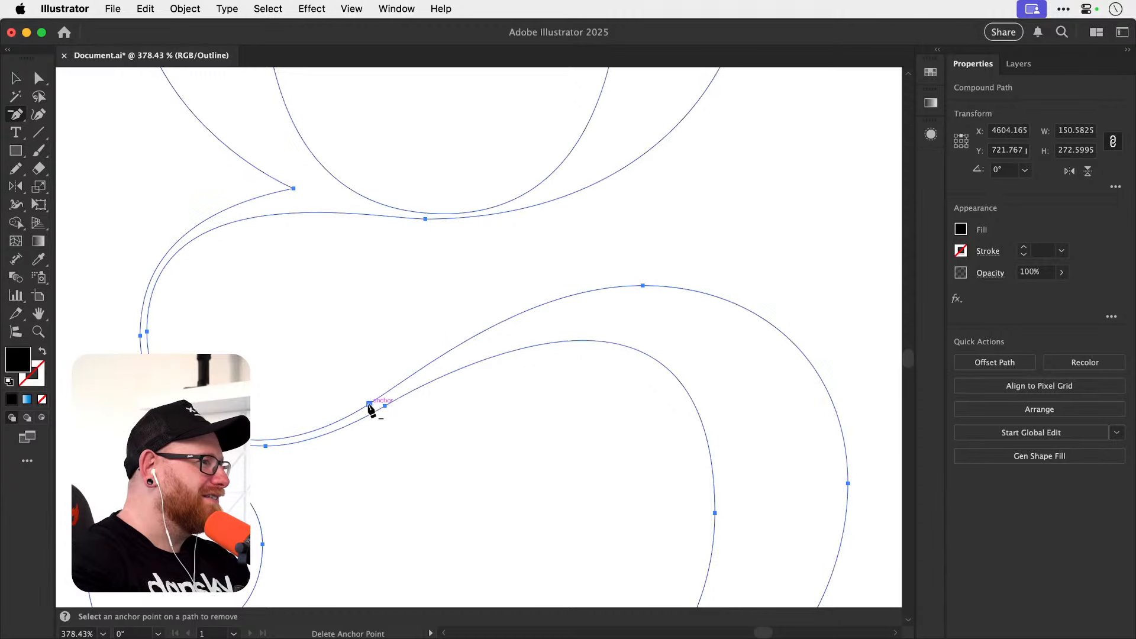
# Try deleting the lower of the two close anchors on the diagonal stroke and lengthening the loop's horizontal handle, undoing the changes.
pyautogui.click(385, 407)
pyautogui.press('super+z')
pyautogui.click(385, 407)
pyautogui.press('super+z')
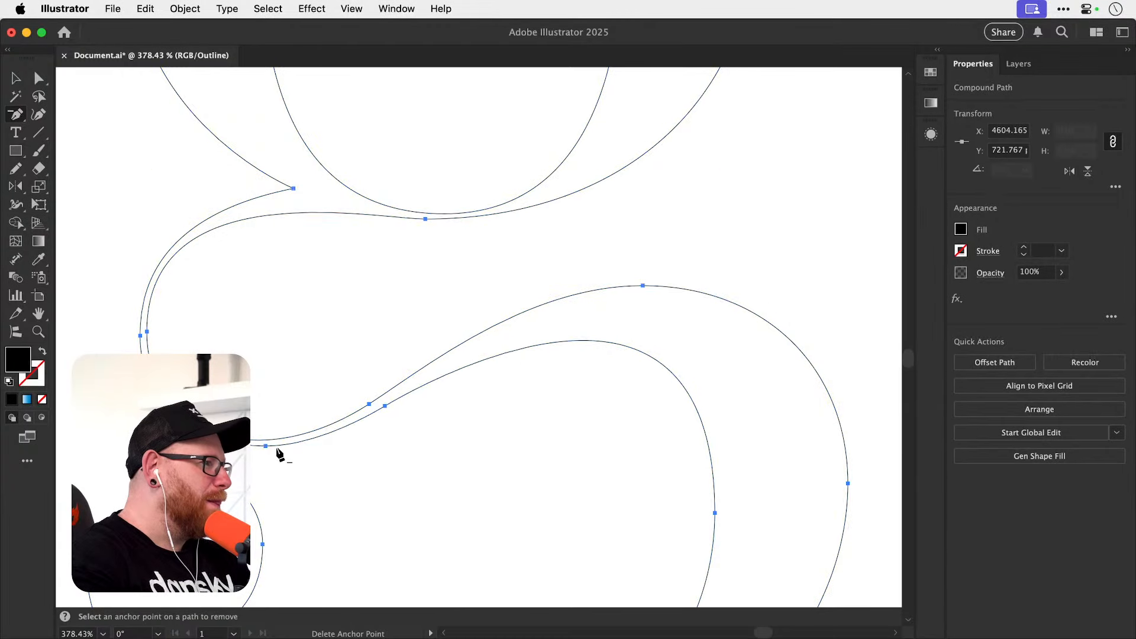
pyautogui.click(385, 407)
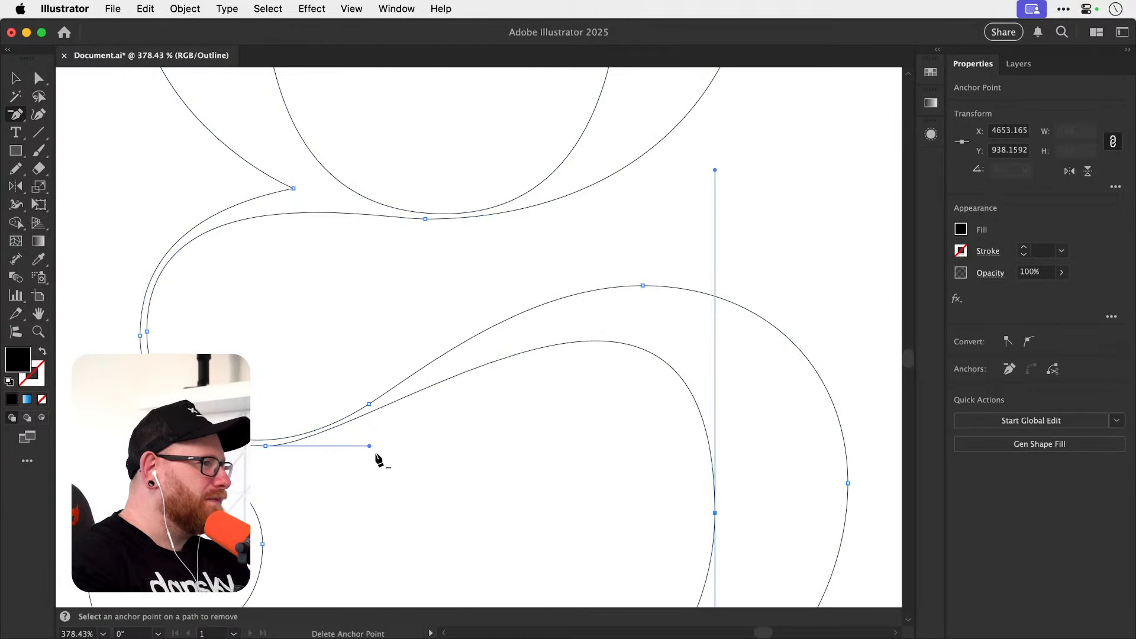
pyautogui.press('a')
pyautogui.moveTo(370, 446); pyautogui.dragTo(395, 446)
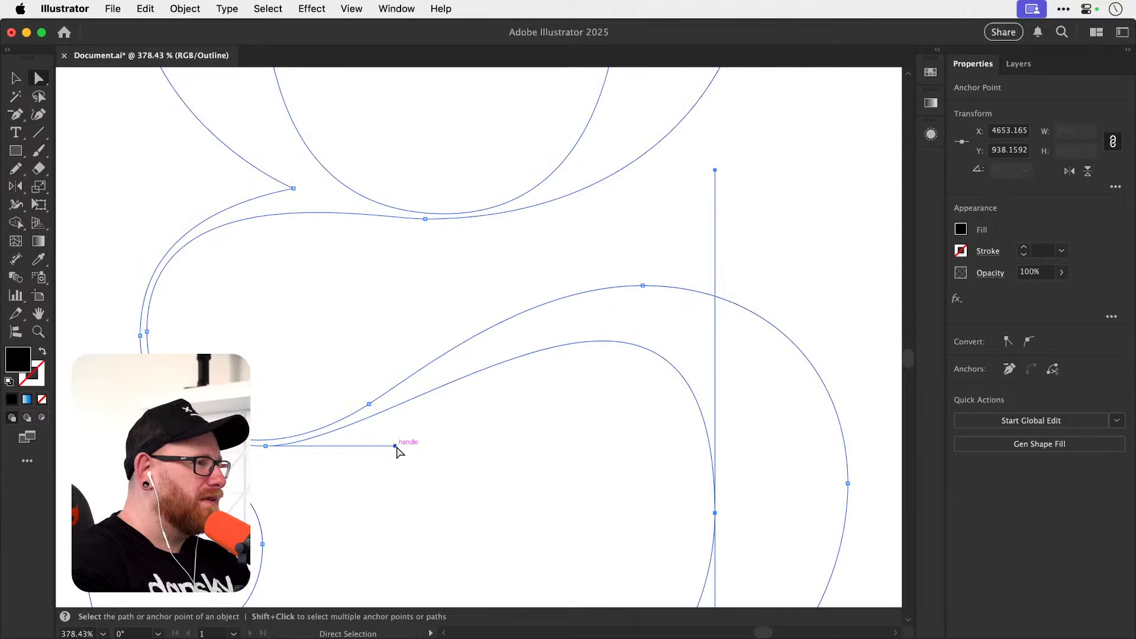
pyautogui.press('super+z')
pyautogui.press('super+z')
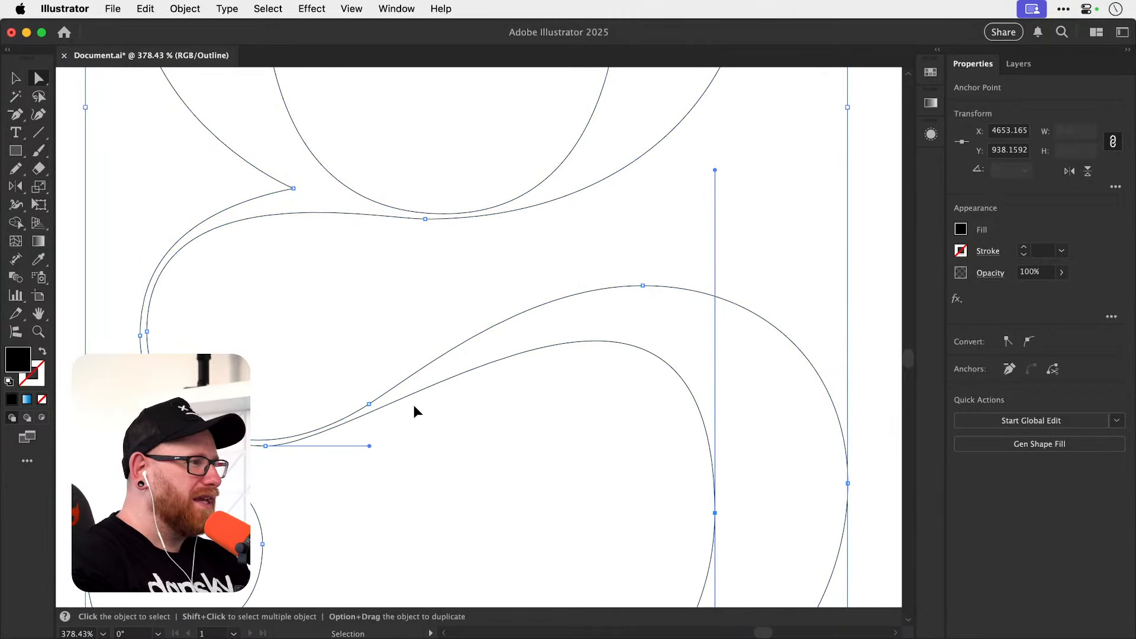
# Delete the simplified duplicate g and switch from outline display back to the filled preview.
pyautogui.click(404, 468)
pyautogui.moveTo(399, 460); pyautogui.dragTo(417, 332)
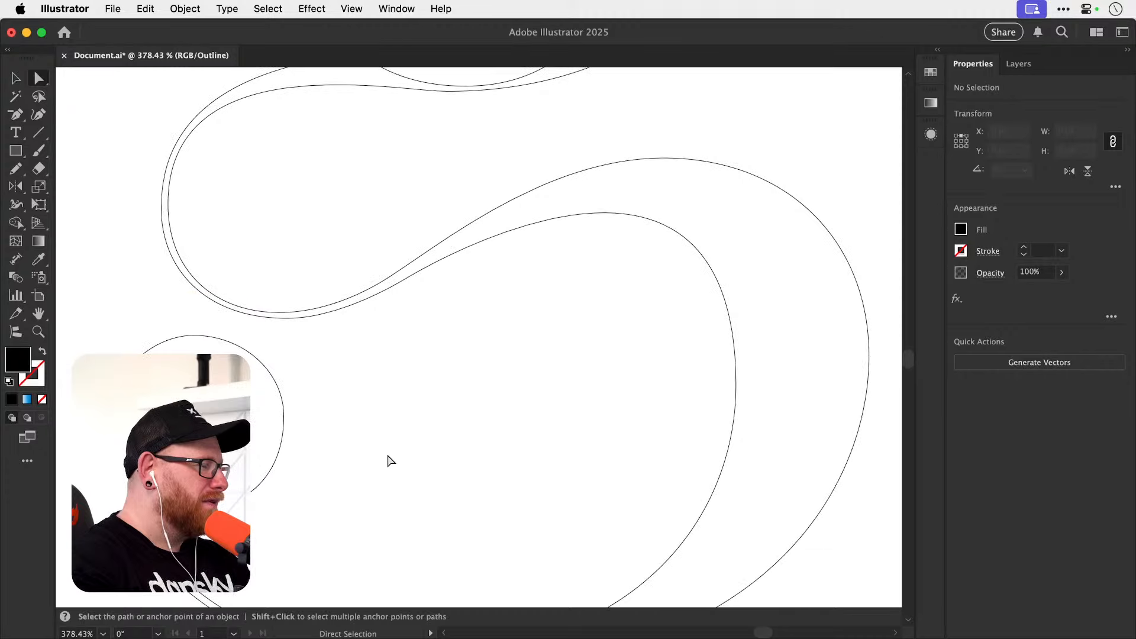
pyautogui.moveTo(398, 519); pyautogui.dragTo(403, 419)
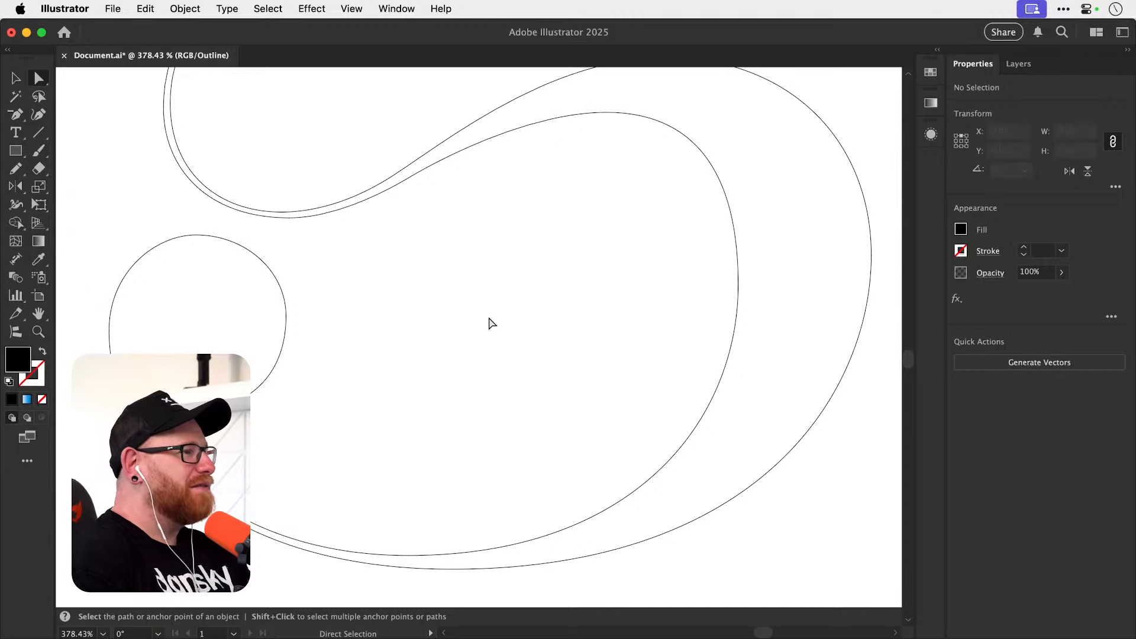
pyautogui.press('v')
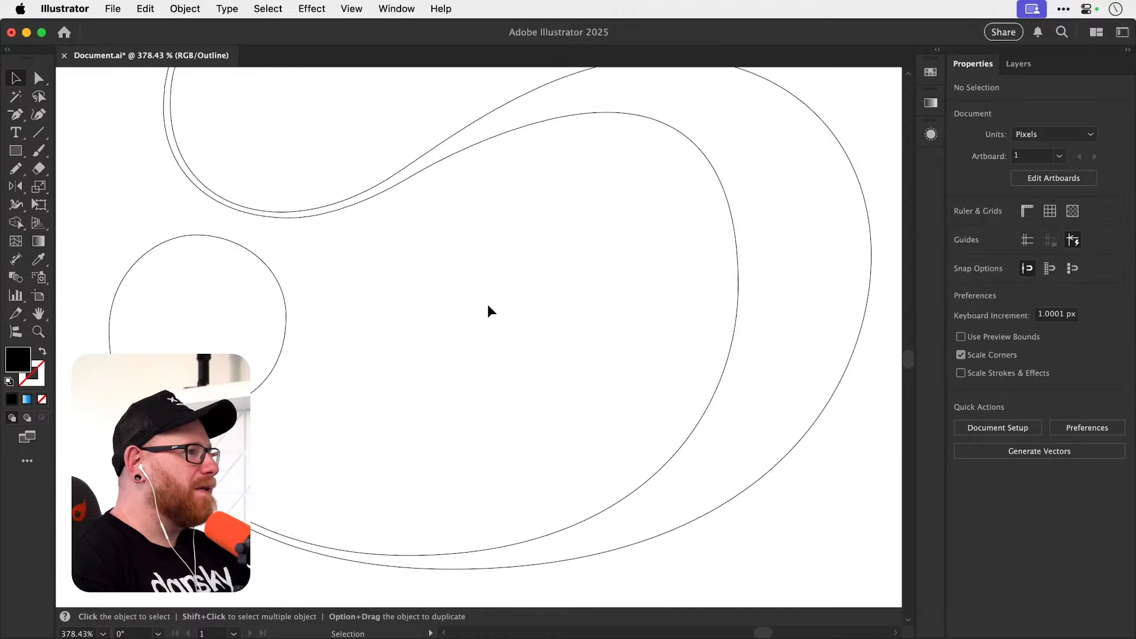
pyautogui.scroll(-5, 477, 323)
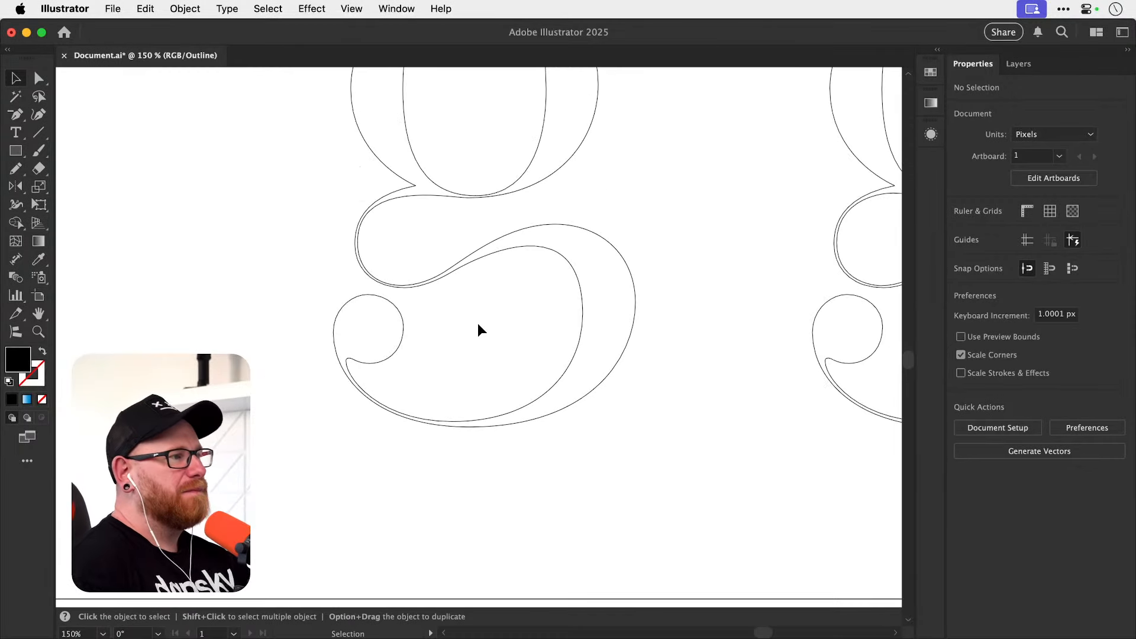
pyautogui.press('space')
pyautogui.moveTo(457, 465); pyautogui.dragTo(455, 484)
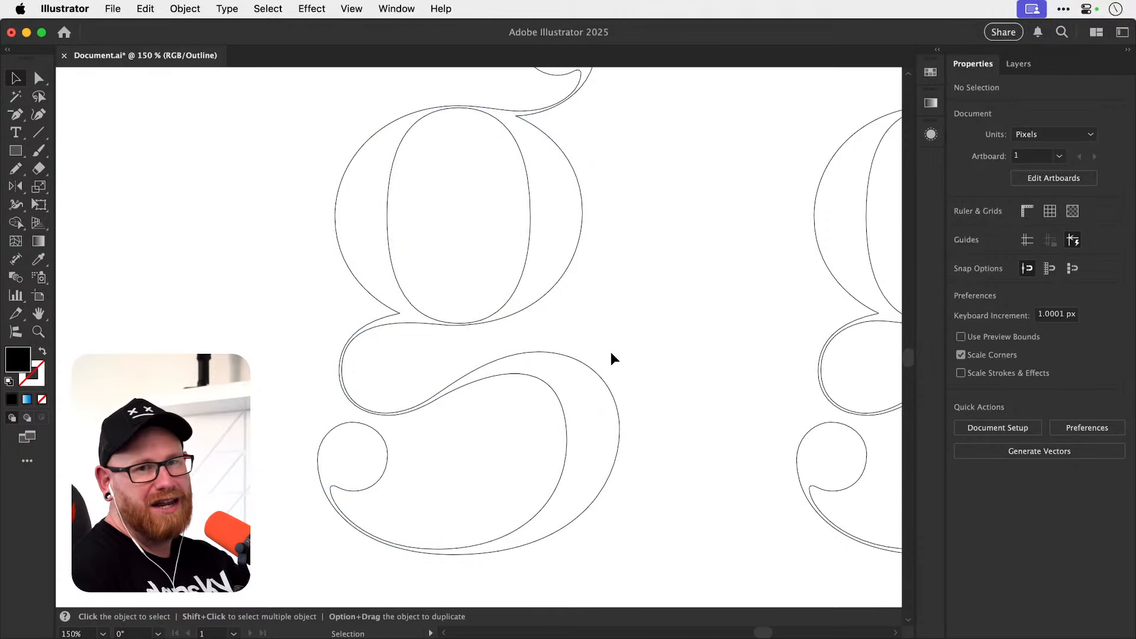
pyautogui.moveTo(326, 358); pyautogui.dragTo(378, 384)
pyautogui.moveTo(236, 292); pyautogui.dragTo(481, 403)
pyautogui.press('BackSpace')
pyautogui.press('super+y')
pyautogui.press('super+minus')
pyautogui.press('super+minus')
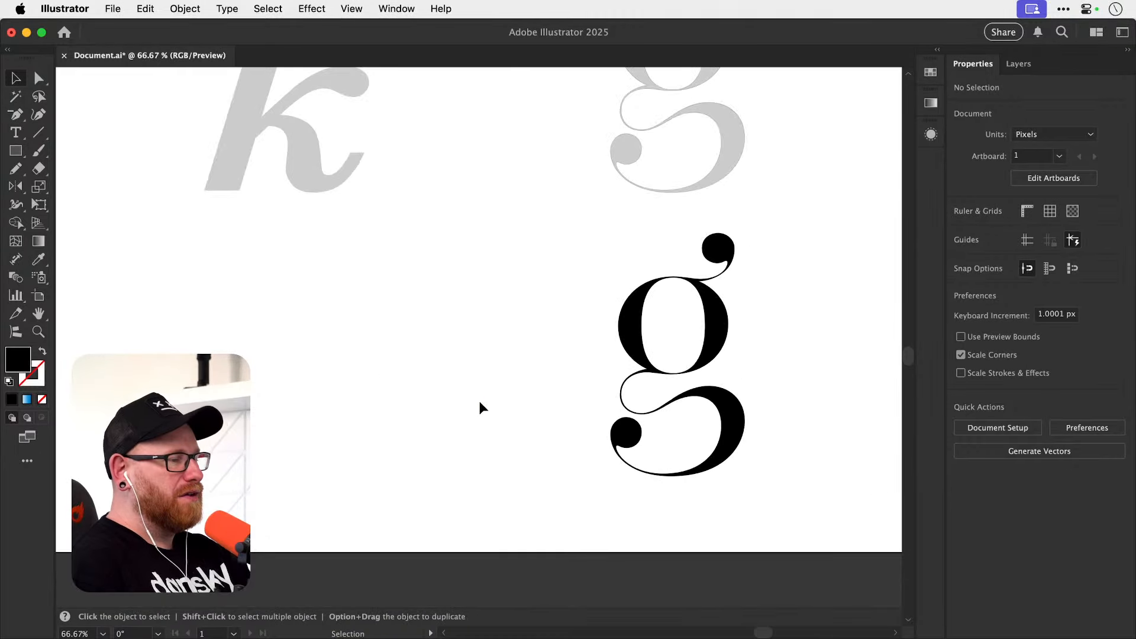
# Unlock Layer 1 to copy the gray reference g, relock the layer and make Layer 2 active.
pyautogui.moveTo(517, 263); pyautogui.dragTo(325, 431)
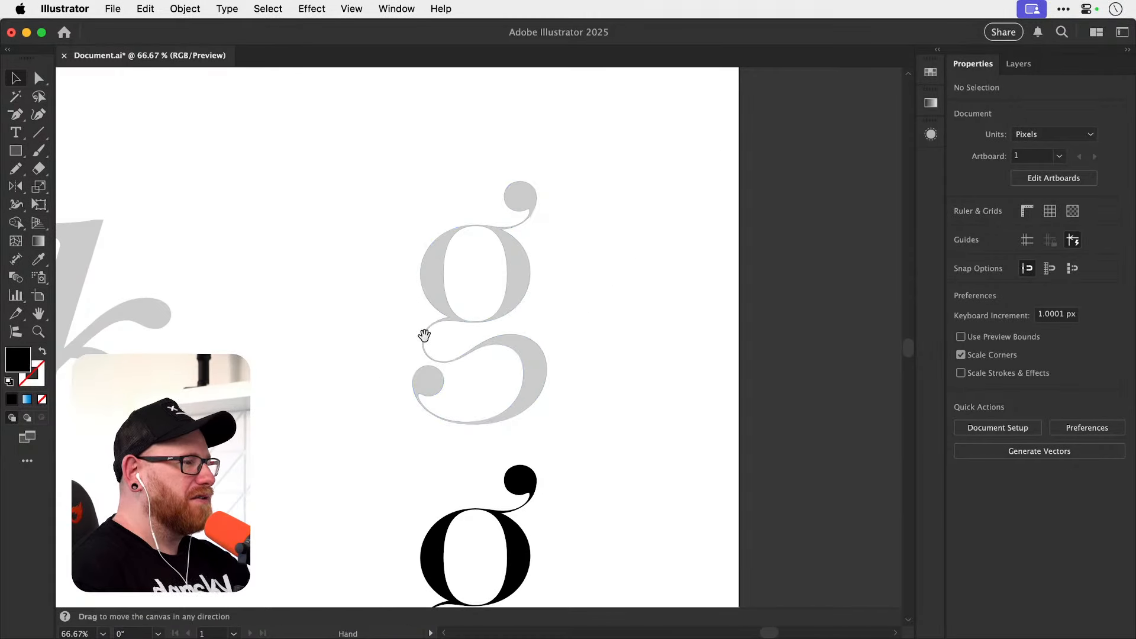
pyautogui.moveTo(423, 335); pyautogui.dragTo(445, 370)
pyautogui.click(1006, 65)
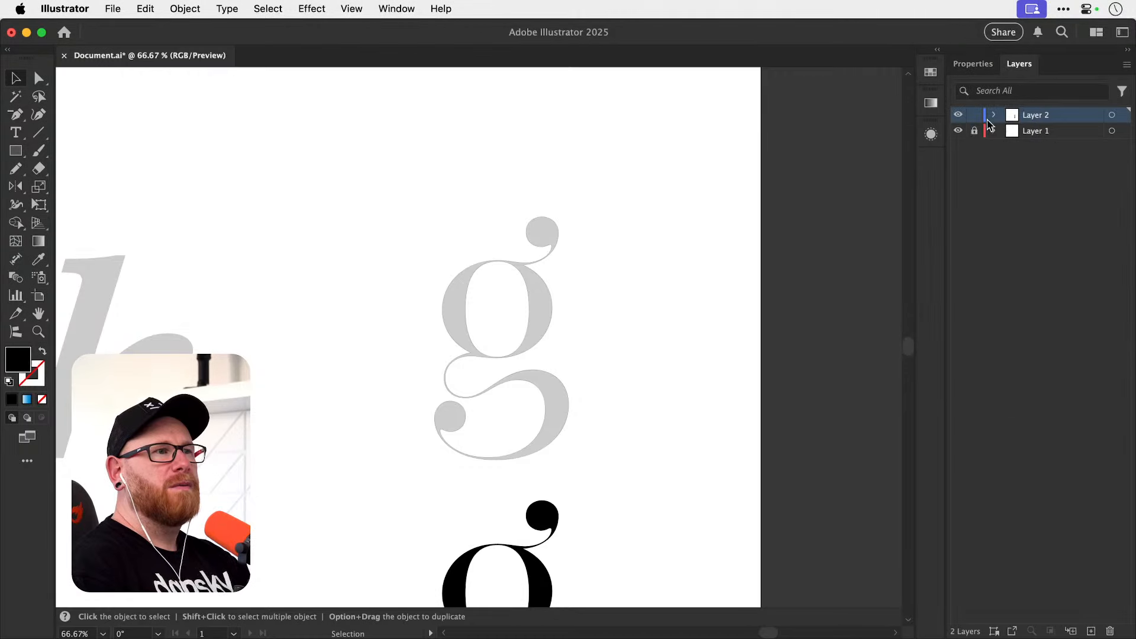
pyautogui.click(456, 312)
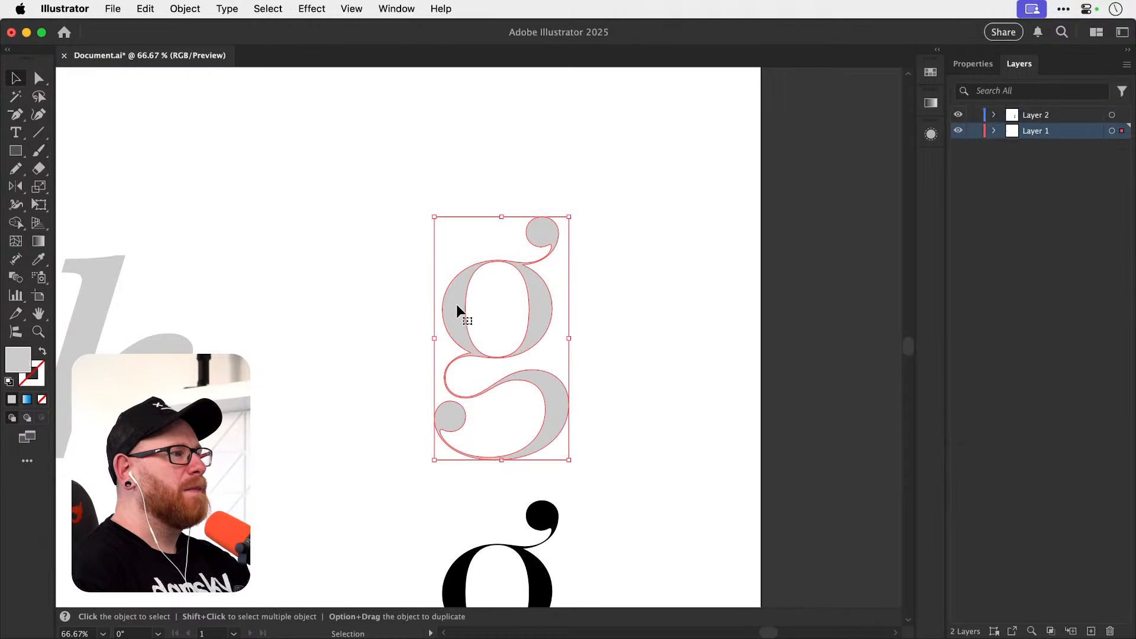
pyautogui.press('a')
pyautogui.click(973, 132)
pyautogui.click(1026, 117)
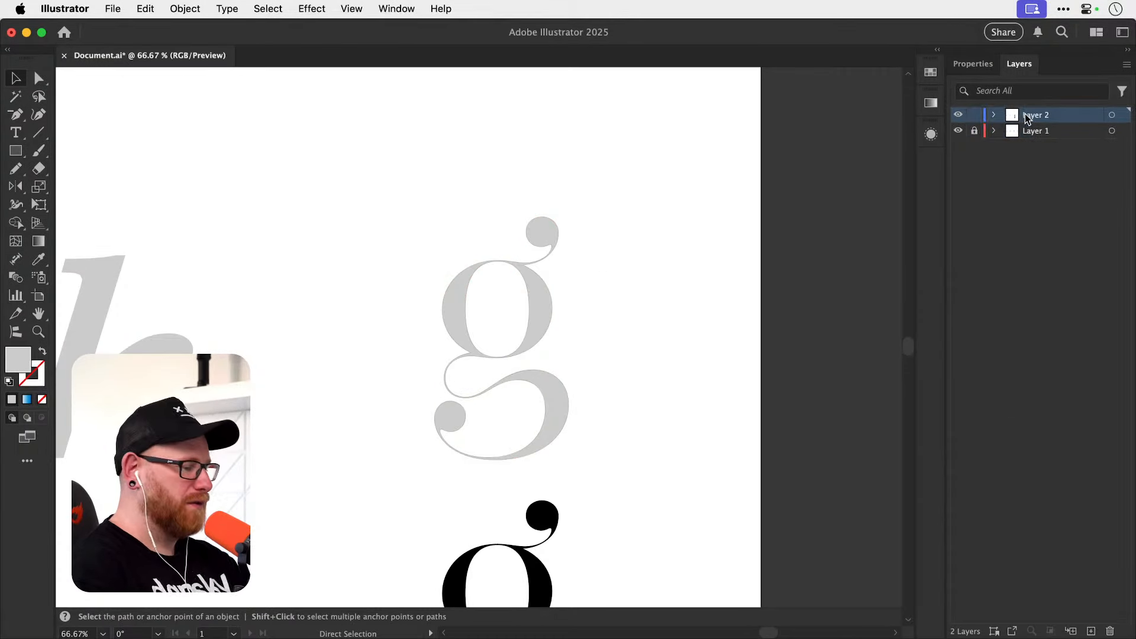
# Place the gray g copy on Layer 2 clear of the other letters to inspect its anchor points, and delete it.
pyautogui.press('v')
pyautogui.moveTo(524, 307); pyautogui.dragTo(339, 342)
pyautogui.press('z')
pyautogui.moveTo(274, 371); pyautogui.dragTo(224, 349)
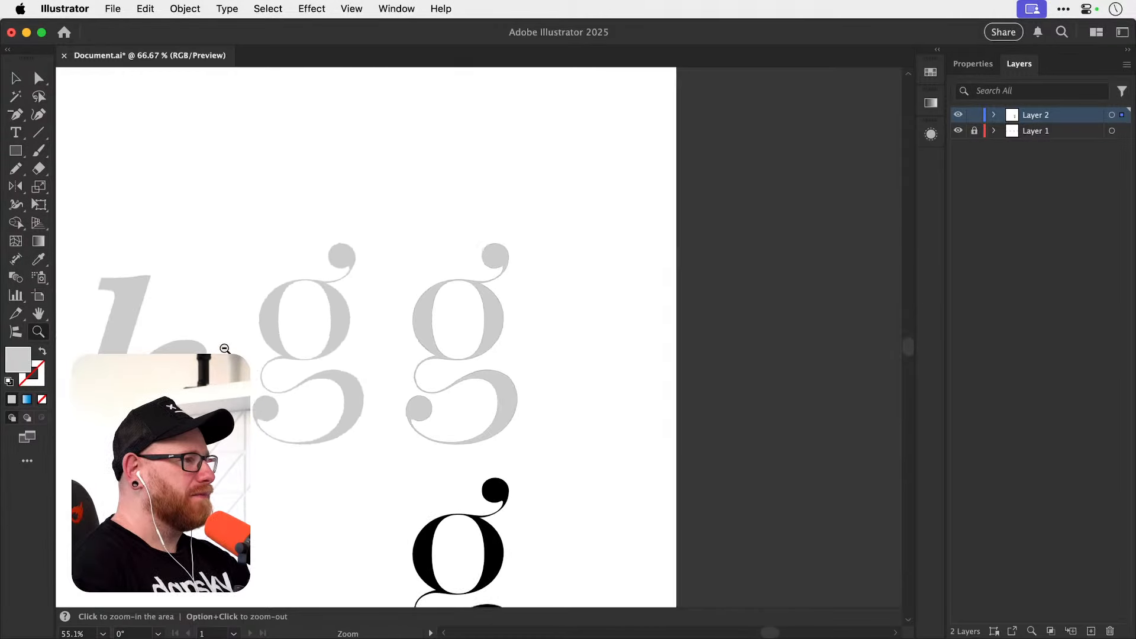
pyautogui.press('space')
pyautogui.moveTo(390, 381); pyautogui.dragTo(504, 515)
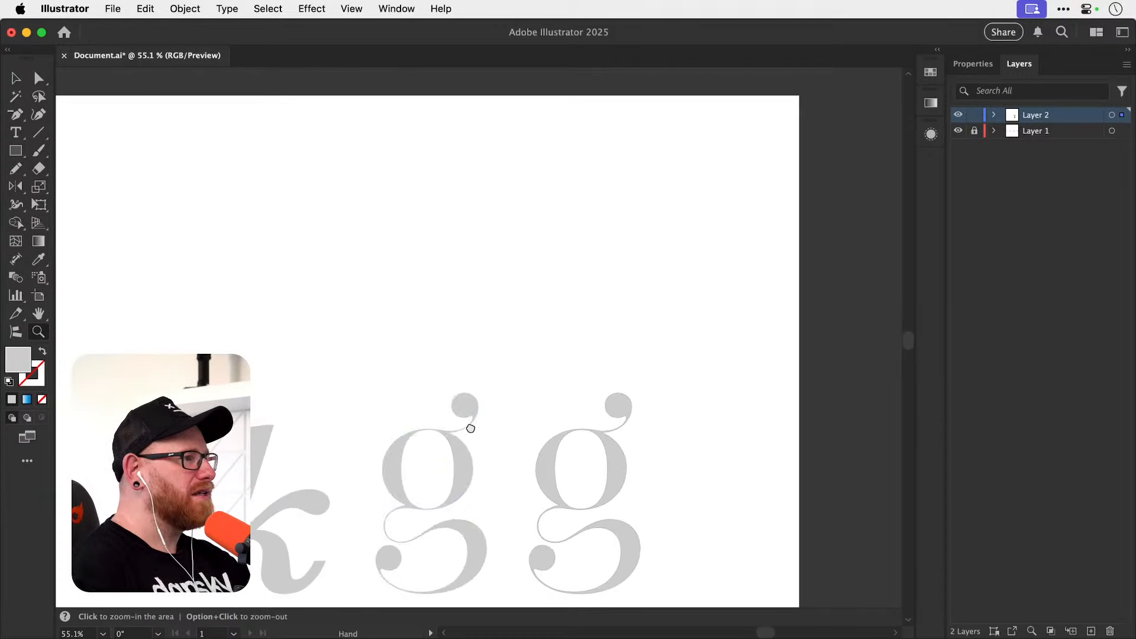
pyautogui.moveTo(469, 429); pyautogui.dragTo(471, 250)
pyautogui.press('v')
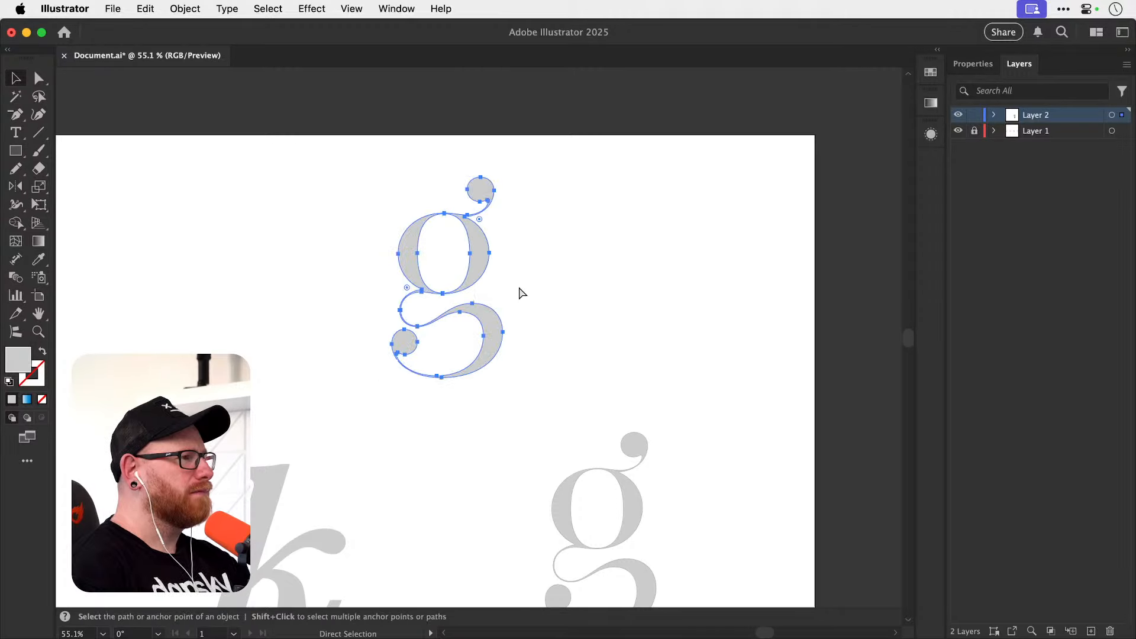
pyautogui.press('Delete')
# Hide Layer 2 and display the rulers, leaving only the gray reference g for work on its upper bowl.
pyautogui.moveTo(557, 423); pyautogui.dragTo(391, 255)
pyautogui.moveTo(437, 400); pyautogui.dragTo(562, 412)
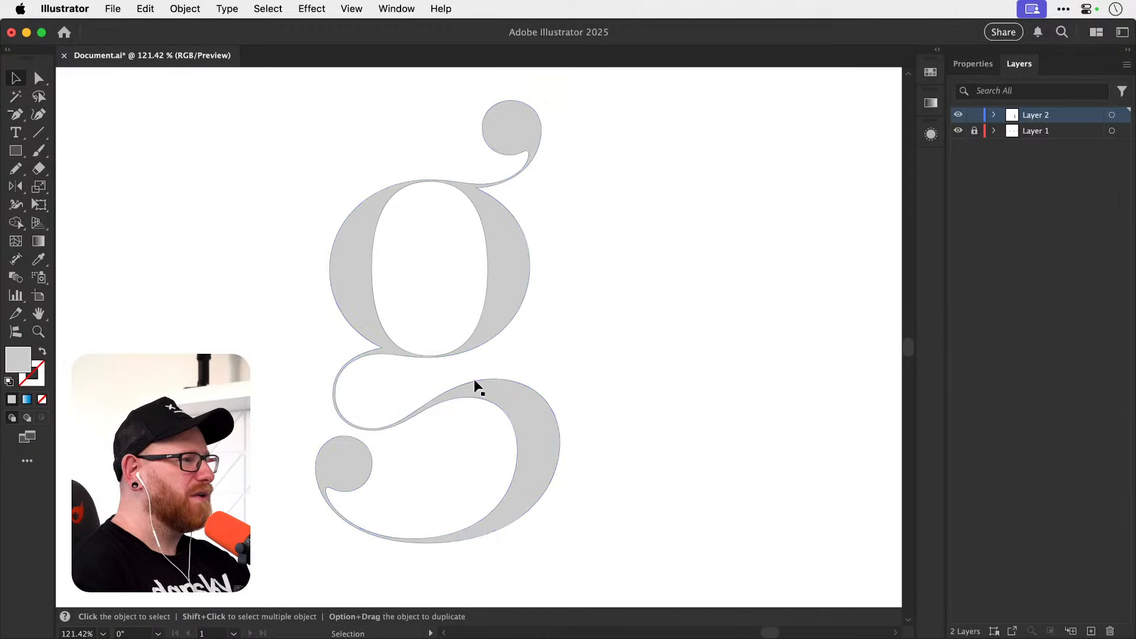
pyautogui.click(959, 115)
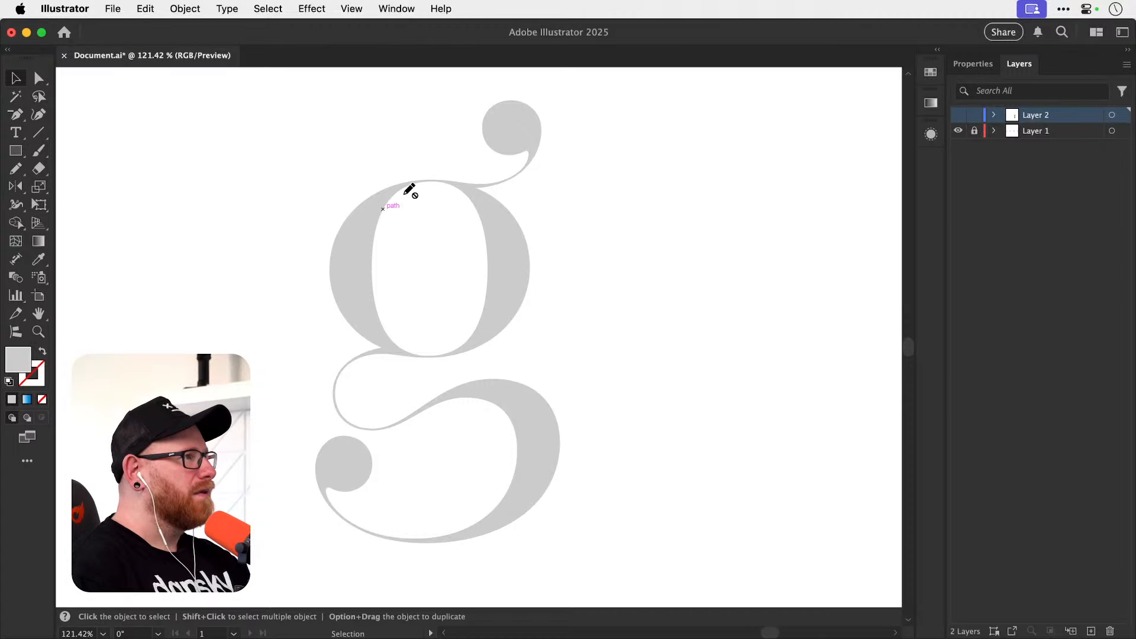
pyautogui.press('super+r')
pyautogui.press('z')
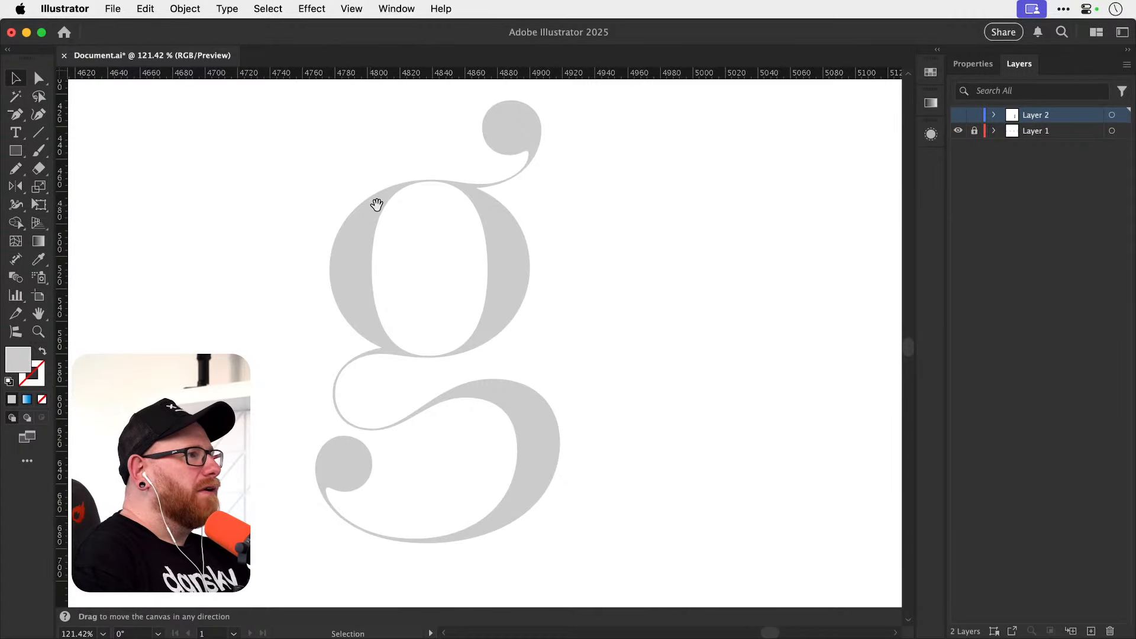
pyautogui.moveTo(375, 203); pyautogui.dragTo(621, 211)
pyautogui.press('v')
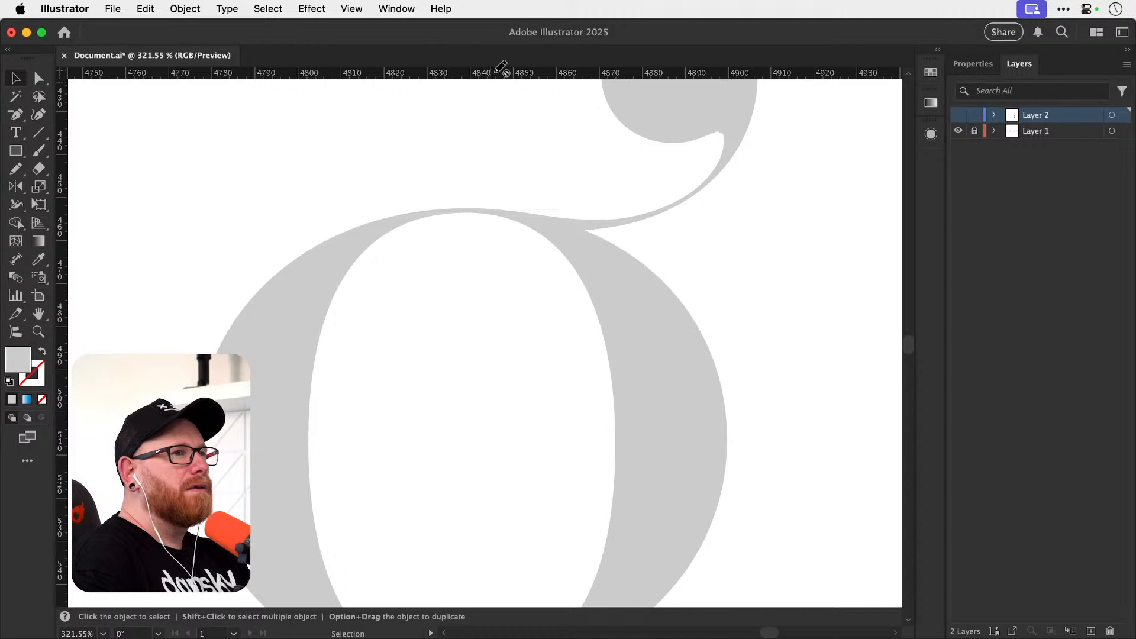
pyautogui.click(958, 115)
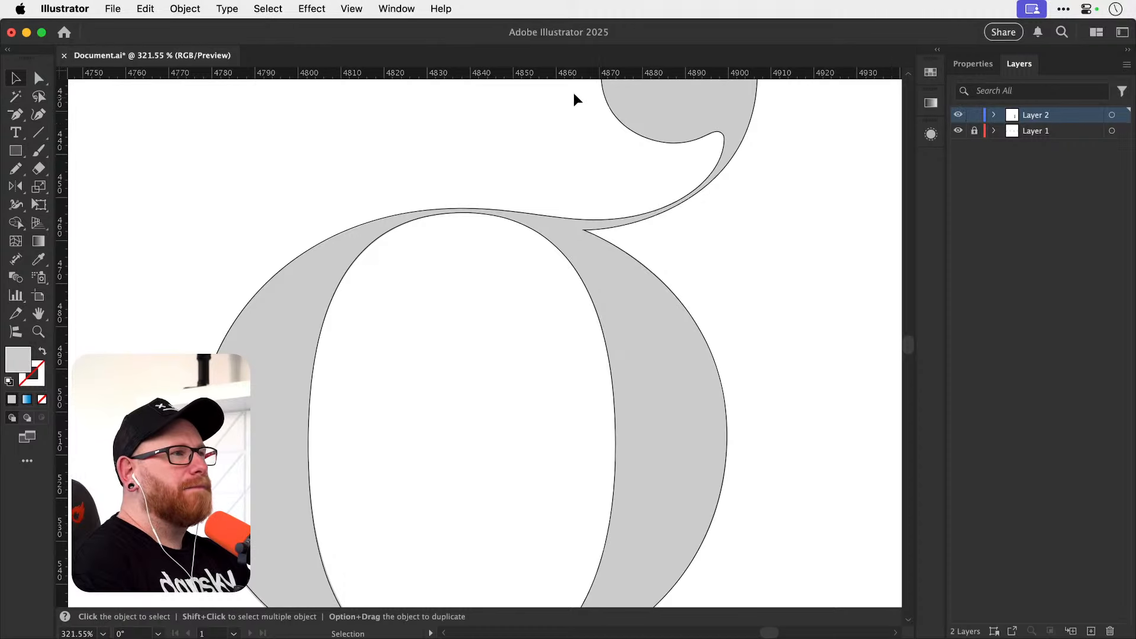
pyautogui.click(959, 115)
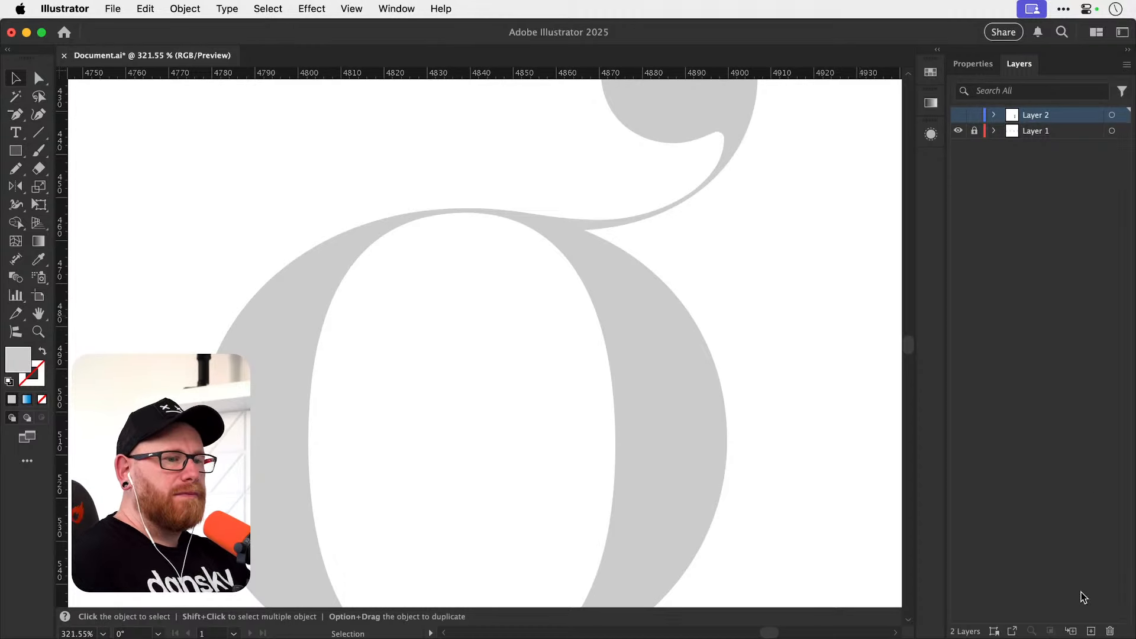
# Create a new layer above Layer 2 and name it Guides.
pyautogui.click(1091, 631)
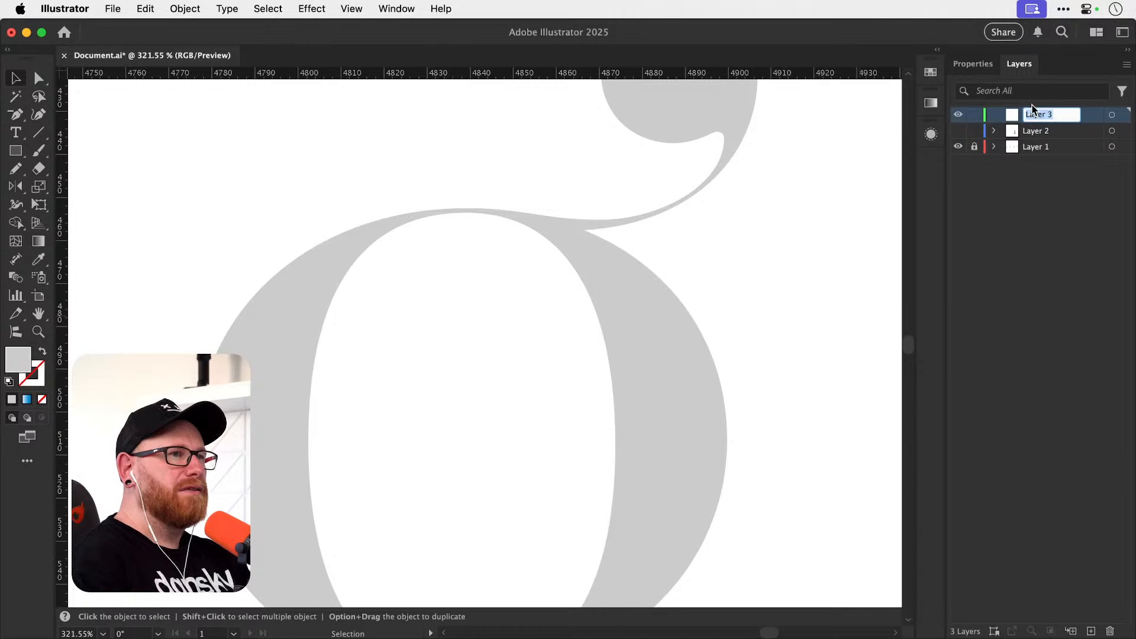
pyautogui.write('C')
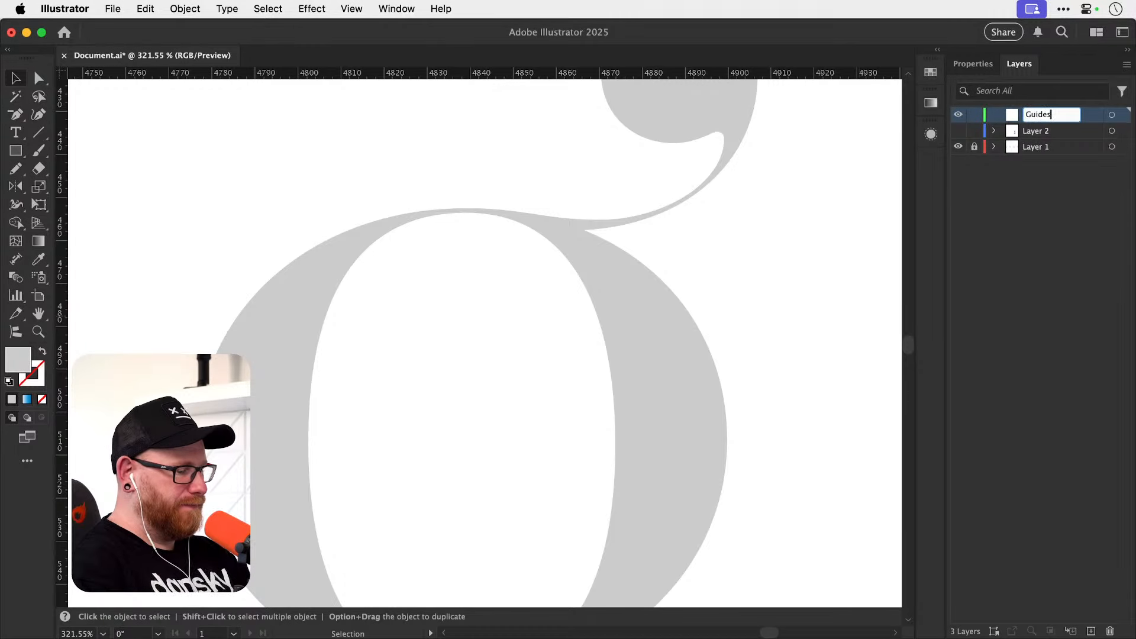
pyautogui.press('Return')
# Place horizontal guides at the upper bowl's outer and inner top edges and vertical guides at its outer and inner left edges.
pyautogui.moveTo(442, 72); pyautogui.dragTo(485, 206)
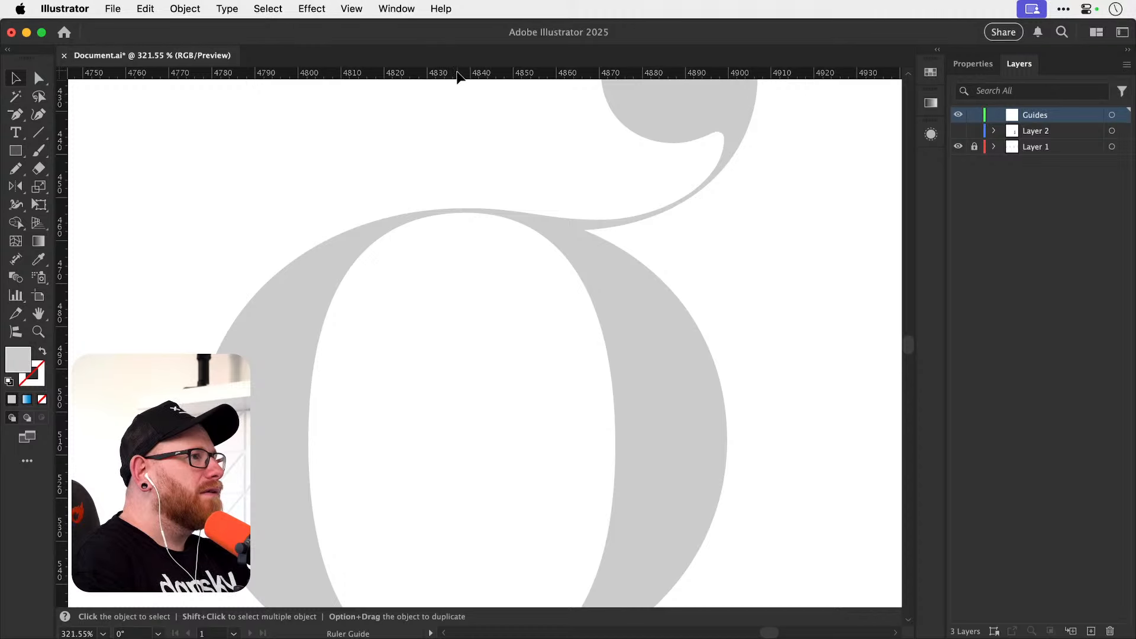
pyautogui.moveTo(458, 76); pyautogui.dragTo(473, 212)
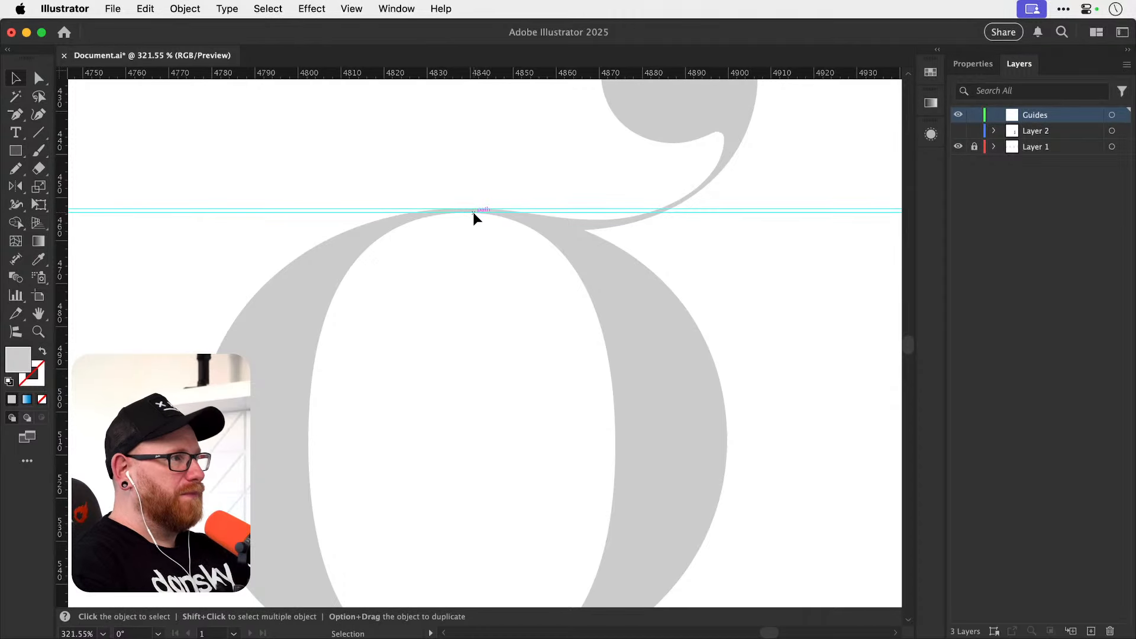
pyautogui.moveTo(59, 387); pyautogui.dragTo(196, 387)
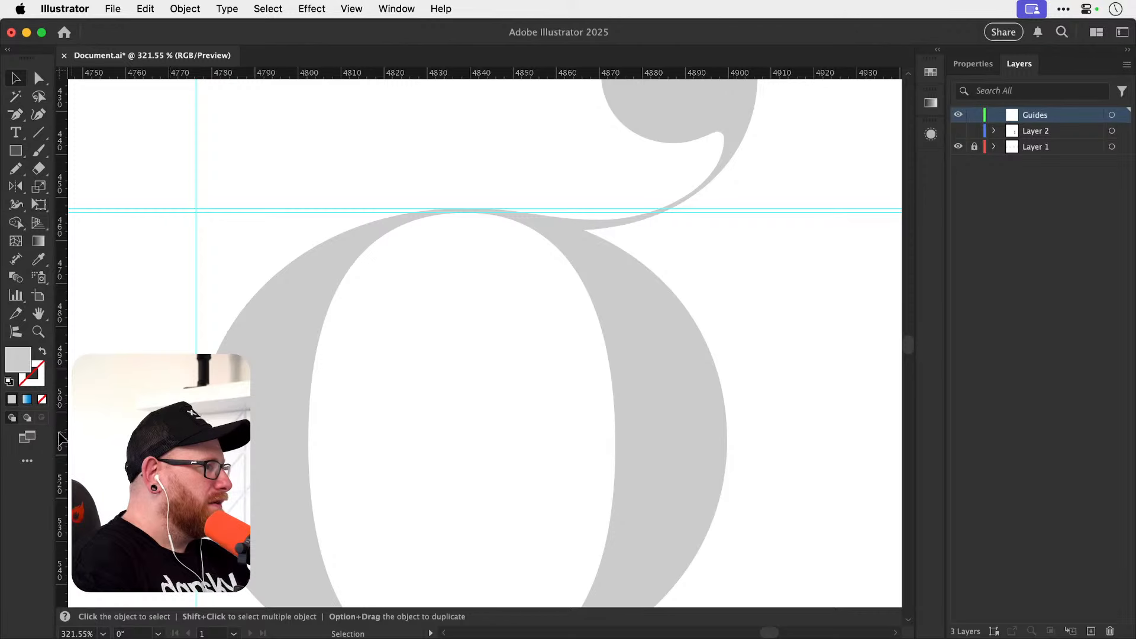
pyautogui.moveTo(59, 439); pyautogui.dragTo(308, 411)
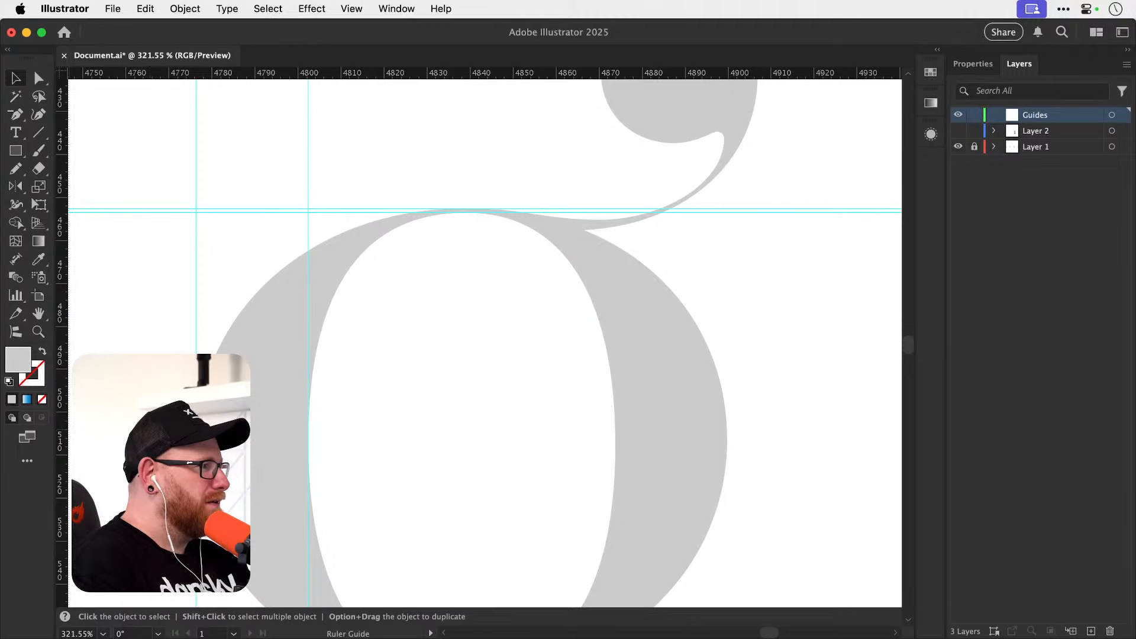
# Place vertical guides at the upper bowl's inner and outer right edges, redoing the outer one to touch the curve.
pyautogui.moveTo(59, 417); pyautogui.dragTo(616, 418)
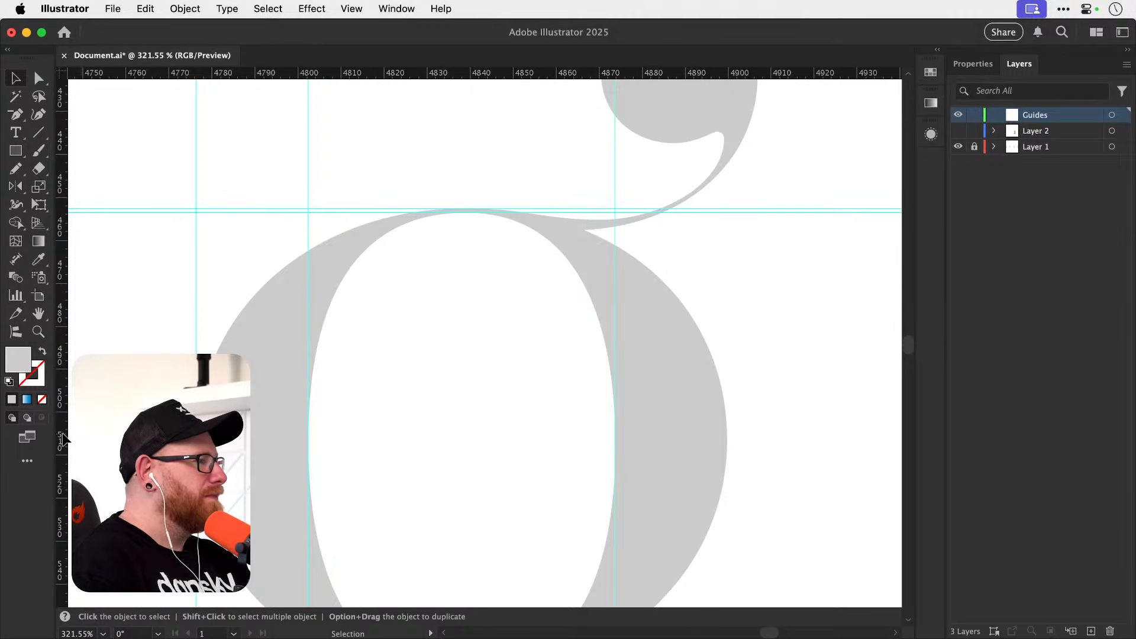
pyautogui.moveTo(62, 438); pyautogui.dragTo(728, 411)
pyautogui.scroll(3, 725, 435)
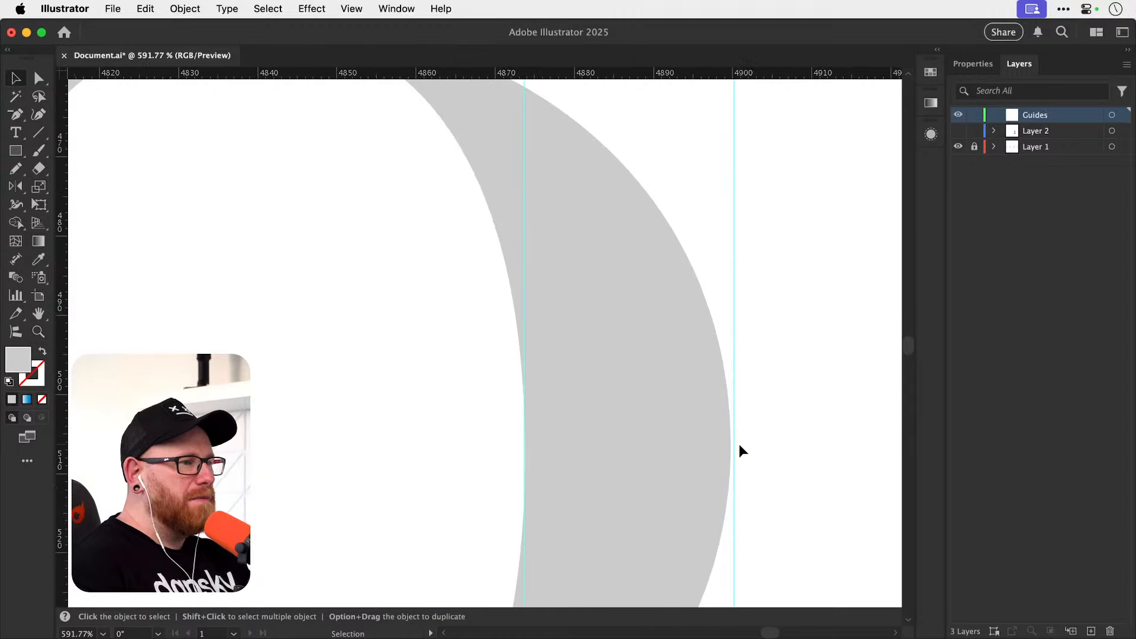
pyautogui.press('super+z')
pyautogui.moveTo(63, 435); pyautogui.dragTo(732, 395)
# Place guides touching the left, top, right and bottom extremes of the round ear terminal above the bowl.
pyautogui.press('space')
pyautogui.moveTo(515, 218); pyautogui.dragTo(515, 553)
pyautogui.moveTo(566, 297); pyautogui.dragTo(464, 430)
pyautogui.moveTo(420, 335); pyautogui.dragTo(388, 426)
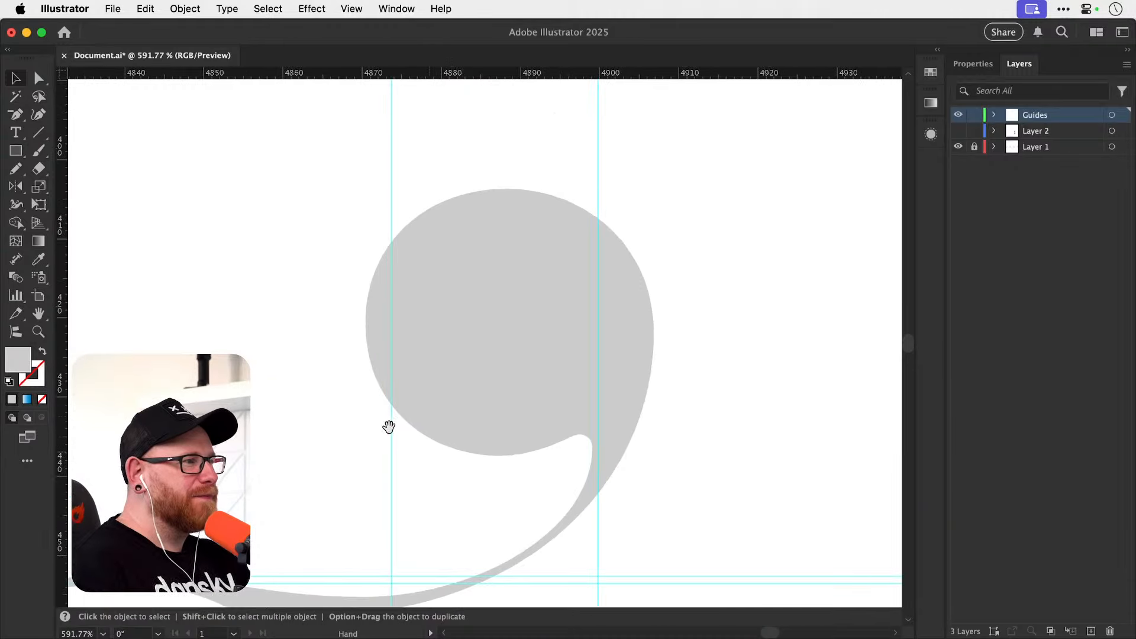
pyautogui.moveTo(63, 373); pyautogui.dragTo(365, 329)
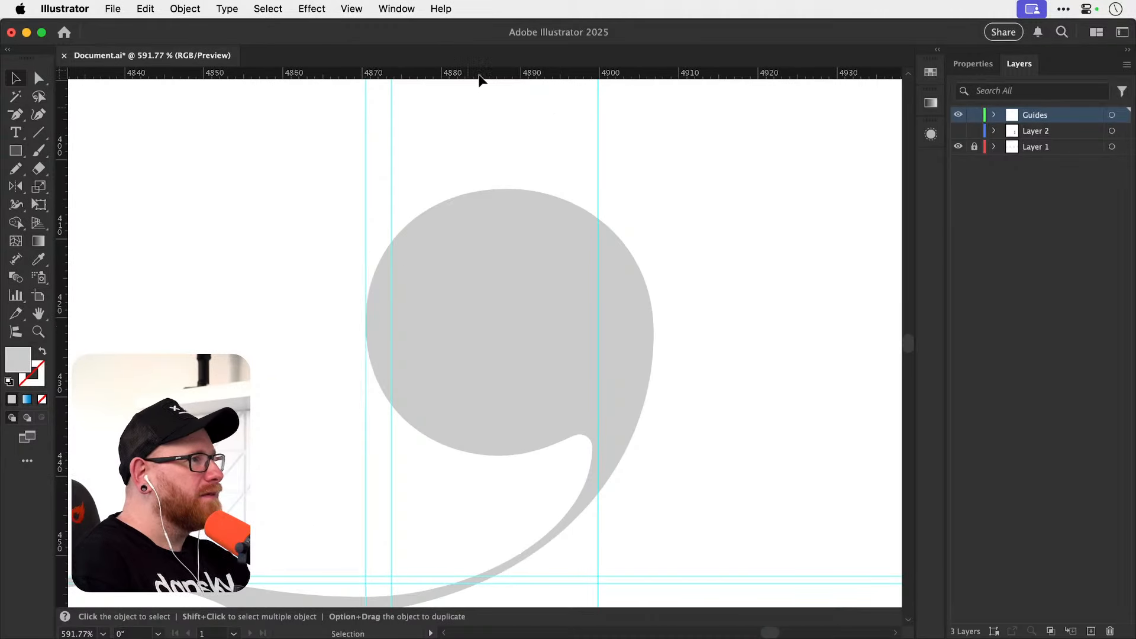
pyautogui.moveTo(481, 75); pyautogui.dragTo(488, 189)
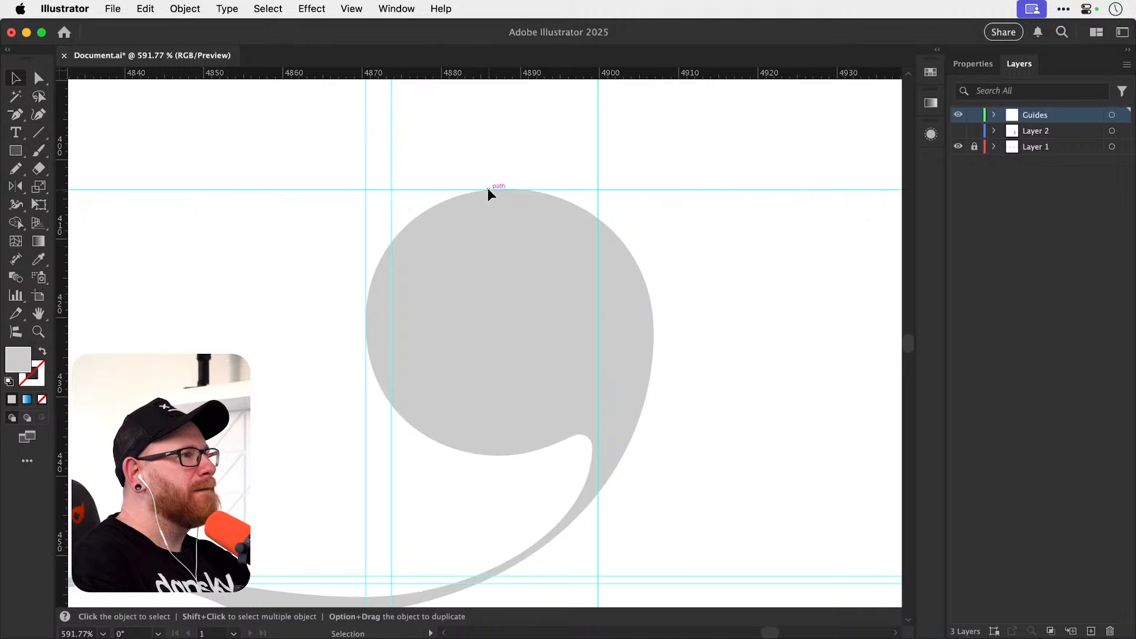
pyautogui.moveTo(63, 364); pyautogui.dragTo(652, 331)
pyautogui.moveTo(477, 331); pyautogui.dragTo(504, 455)
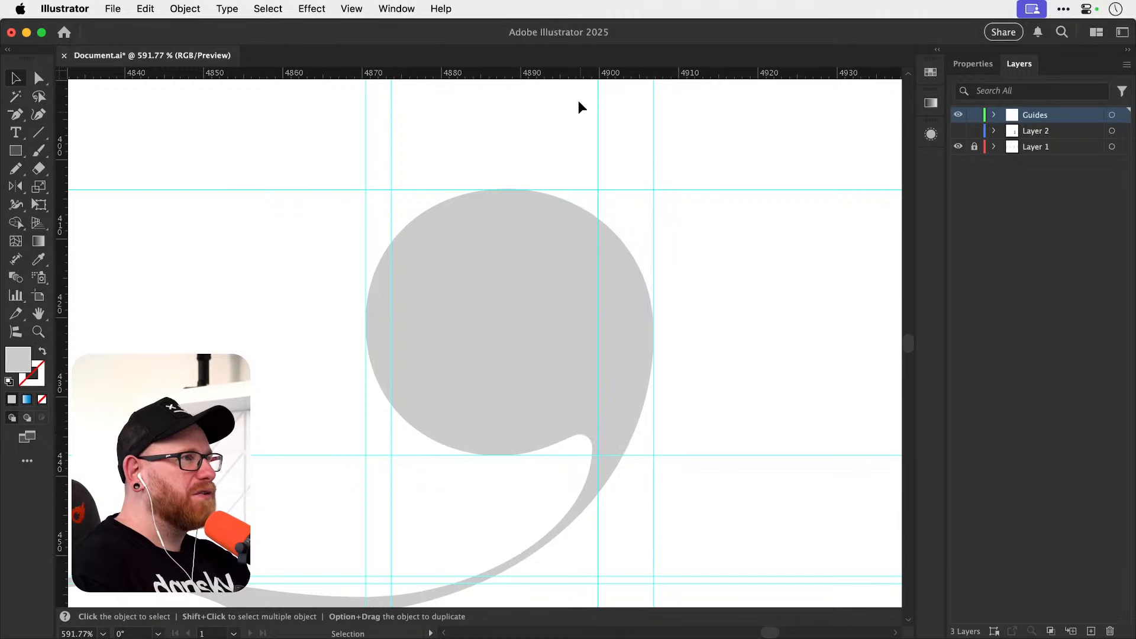
# Place a horizontal guide at the top and a vertical guide at the right edge of the small notch beneath the ear terminal.
pyautogui.moveTo(573, 123); pyautogui.dragTo(716, 454)
pyautogui.press('super+space')
pyautogui.press('super+z')
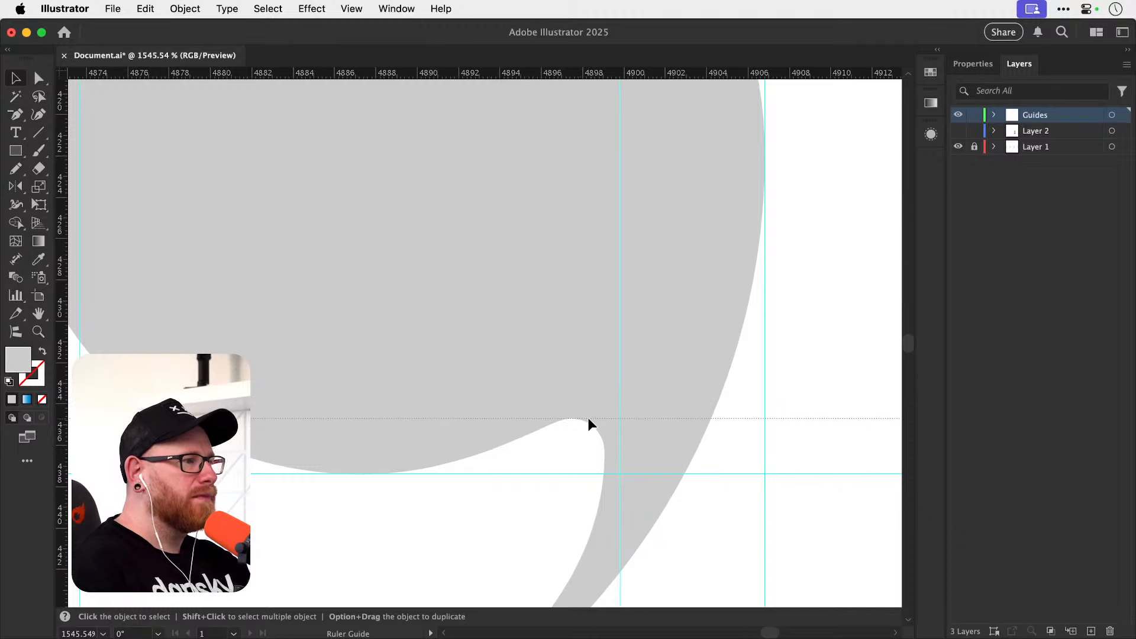
pyautogui.moveTo(588, 419); pyautogui.dragTo(609, 444)
pyautogui.press('super+minus')
pyautogui.press('super+minus')
pyautogui.press('super+minus')
pyautogui.press('super+minus')
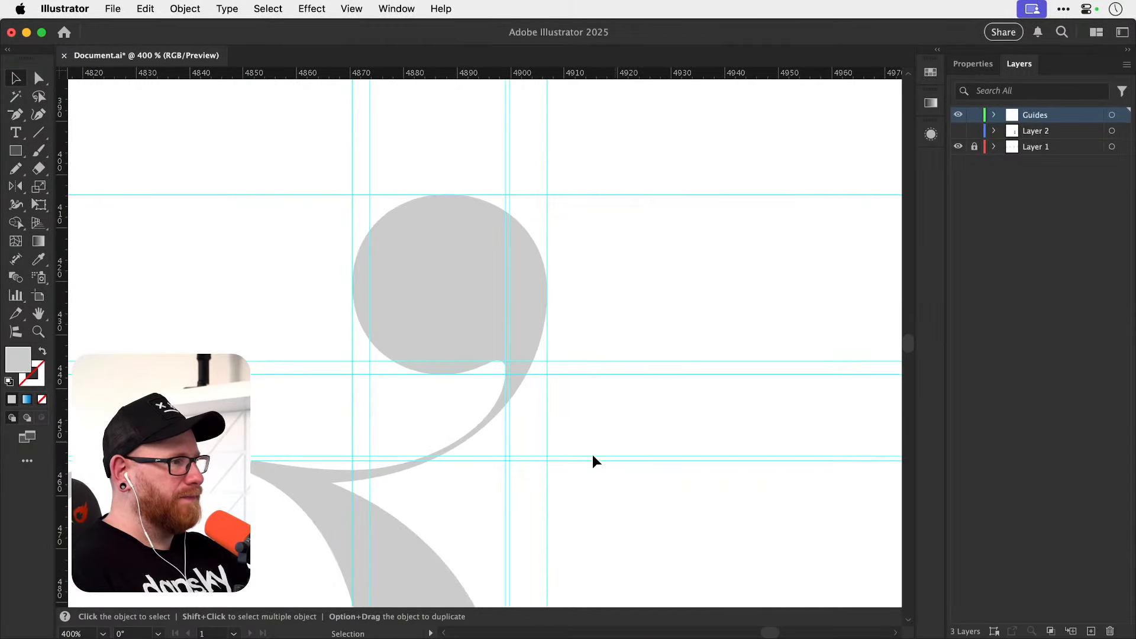
# Place horizontal guides at the upper bowl's inner and outer bottom edges.
pyautogui.moveTo(410, 450); pyautogui.dragTo(677, 223)
pyautogui.moveTo(464, 388); pyautogui.dragTo(647, 273)
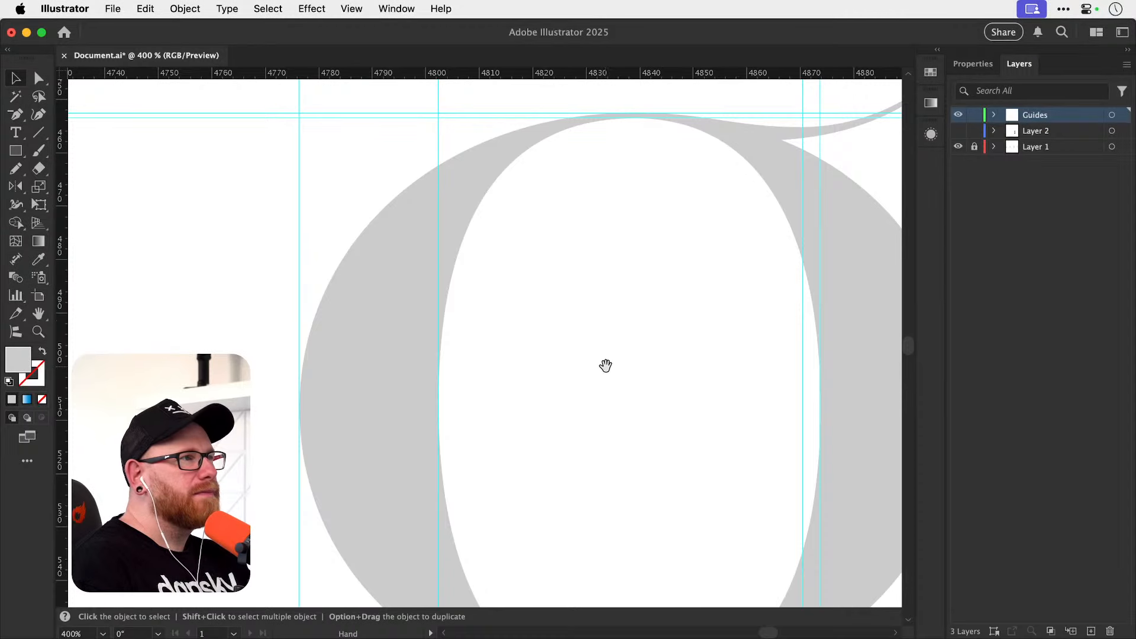
pyautogui.moveTo(596, 409); pyautogui.dragTo(466, 271)
pyautogui.moveTo(542, 469); pyautogui.dragTo(541, 317)
pyautogui.press('z')
pyautogui.moveTo(491, 405); pyautogui.dragTo(492, 406)
pyautogui.moveTo(505, 77); pyautogui.dragTo(521, 409)
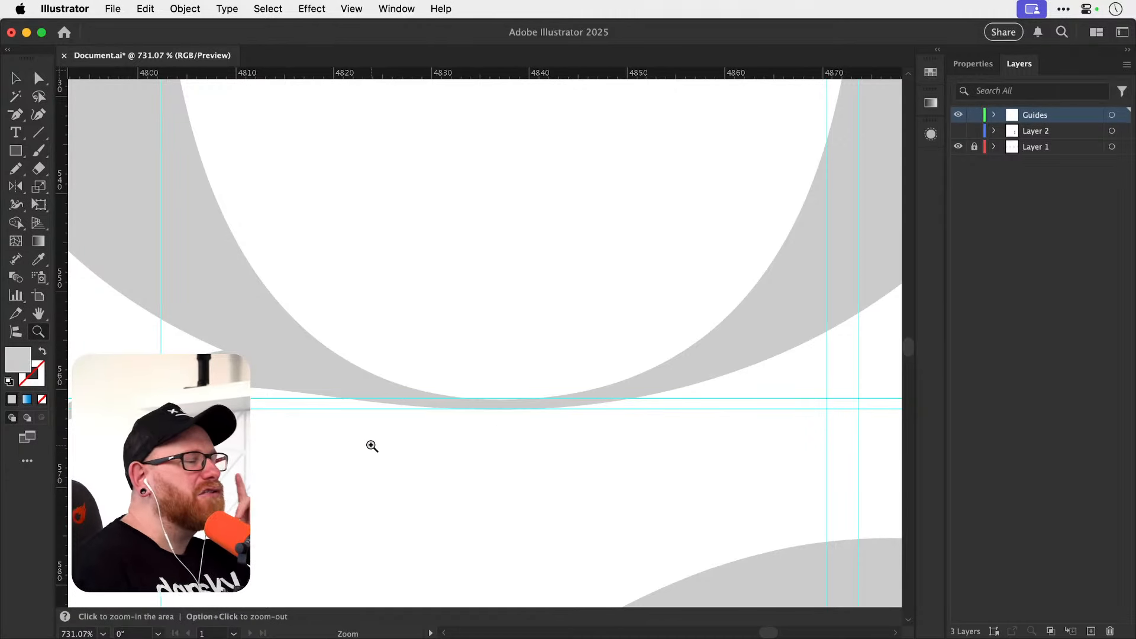
# Place vertical guides at the outer and inner left edges of the thin link curve below the upper bowl.
pyautogui.moveTo(375, 430); pyautogui.dragTo(653, 398)
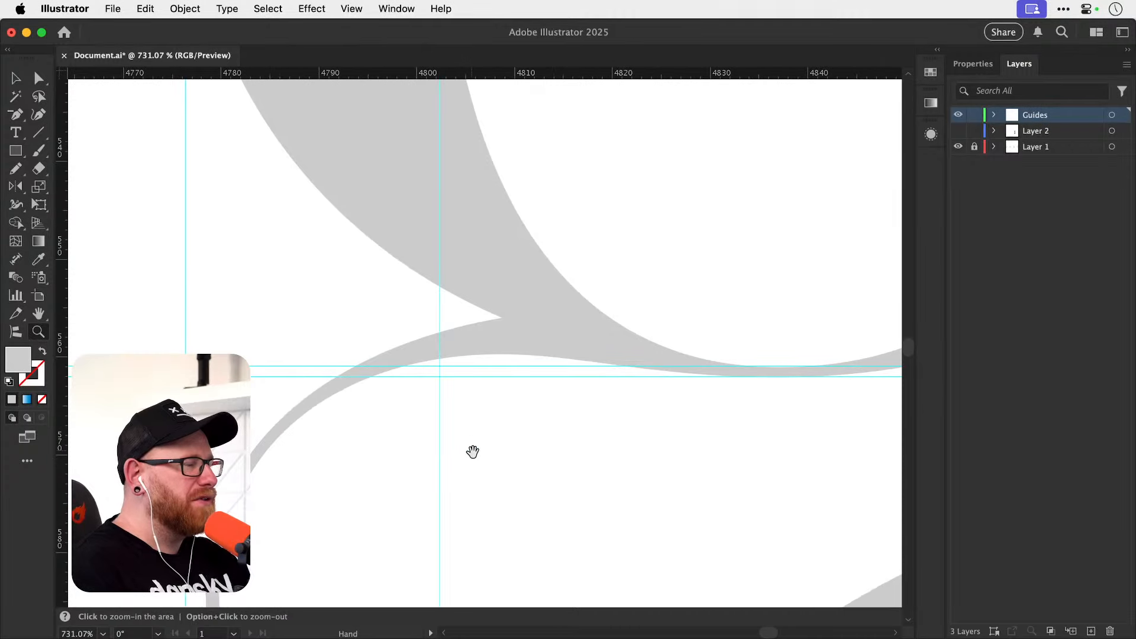
pyautogui.moveTo(473, 396); pyautogui.dragTo(431, 430)
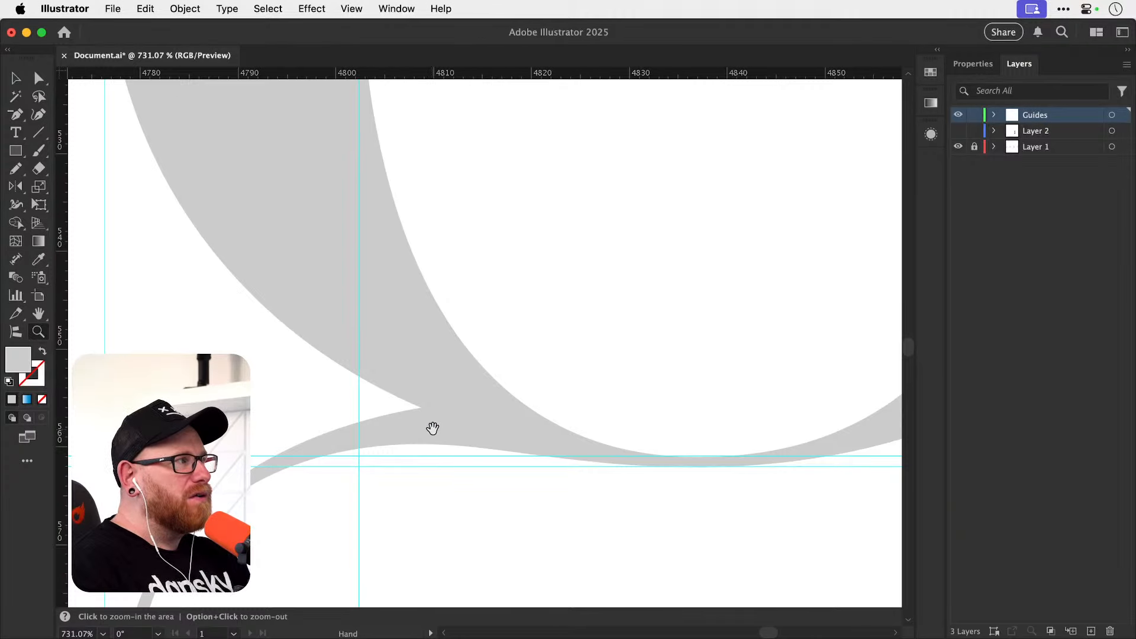
pyautogui.press('v')
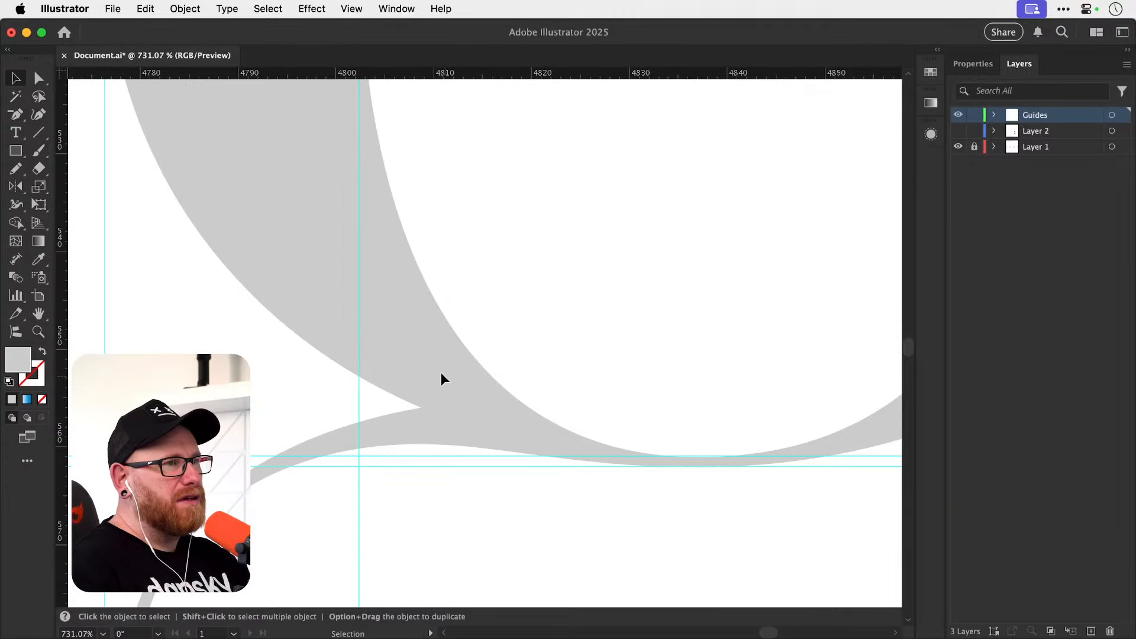
pyautogui.press('super+y')
pyautogui.press('super+y')
pyautogui.press('space')
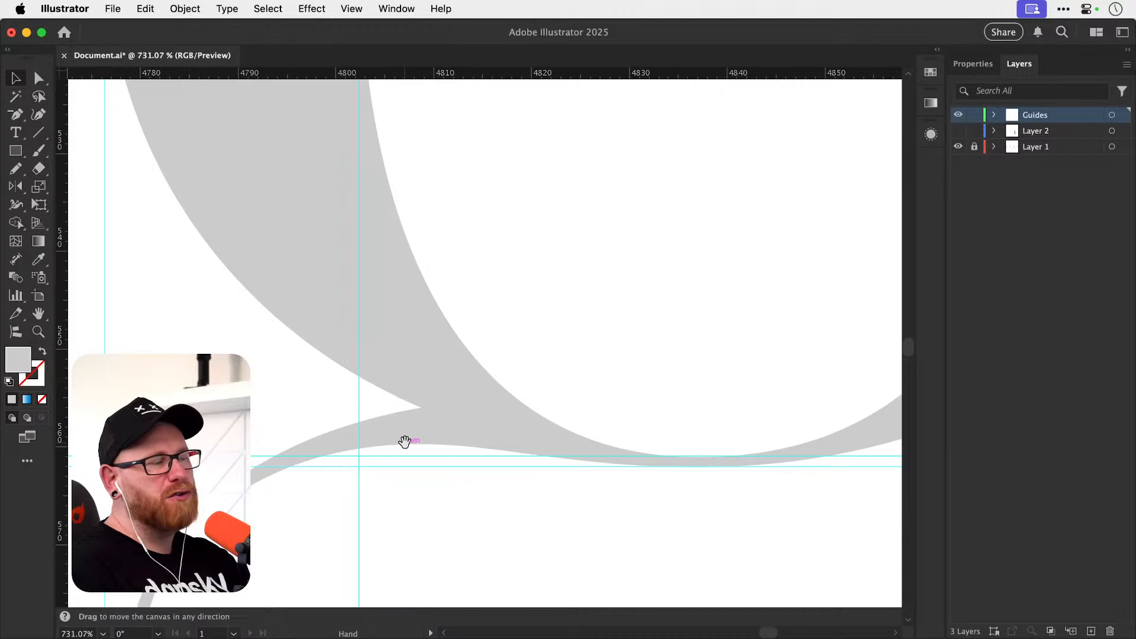
pyautogui.press('space')
pyautogui.moveTo(407, 472); pyautogui.dragTo(504, 425)
pyautogui.press('space')
pyautogui.moveTo(305, 469); pyautogui.dragTo(356, 253)
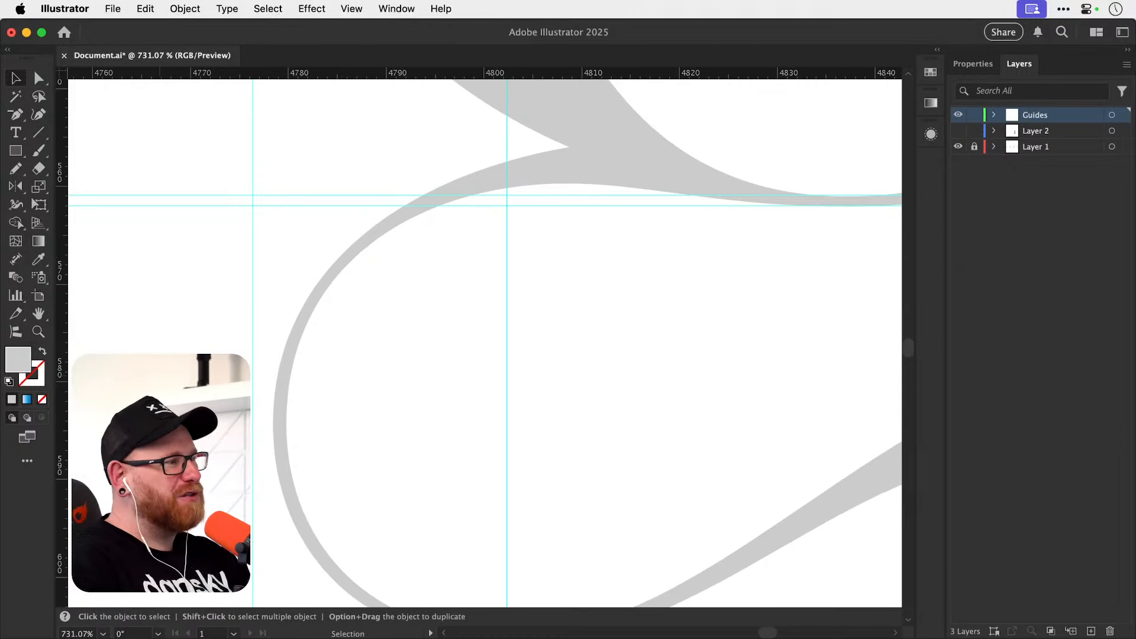
pyautogui.moveTo(62, 388); pyautogui.dragTo(272, 386)
pyautogui.moveTo(62, 408); pyautogui.dragTo(287, 411)
# Place a vertical guide at the corner where the link joins the upper bowl and a horizontal guide at the link's inner top edge.
pyautogui.hscroll(5, 369, 186)
pyautogui.scroll(3, 369, 185)
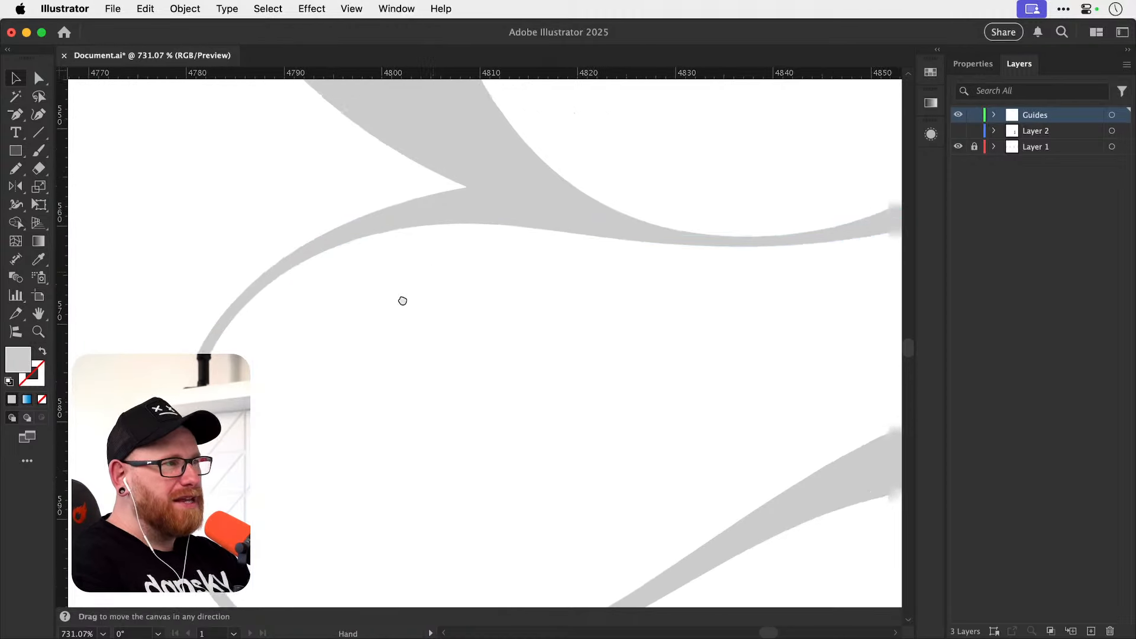
pyautogui.moveTo(413, 75); pyautogui.dragTo(427, 253)
pyautogui.press('super+z')
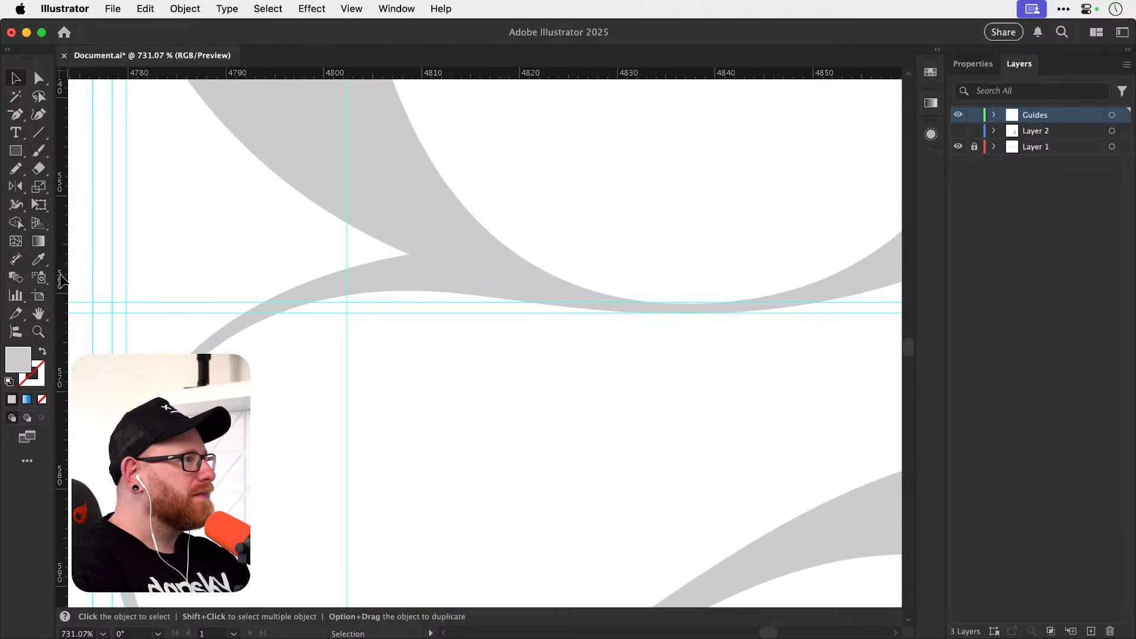
pyautogui.moveTo(62, 277); pyautogui.dragTo(409, 242)
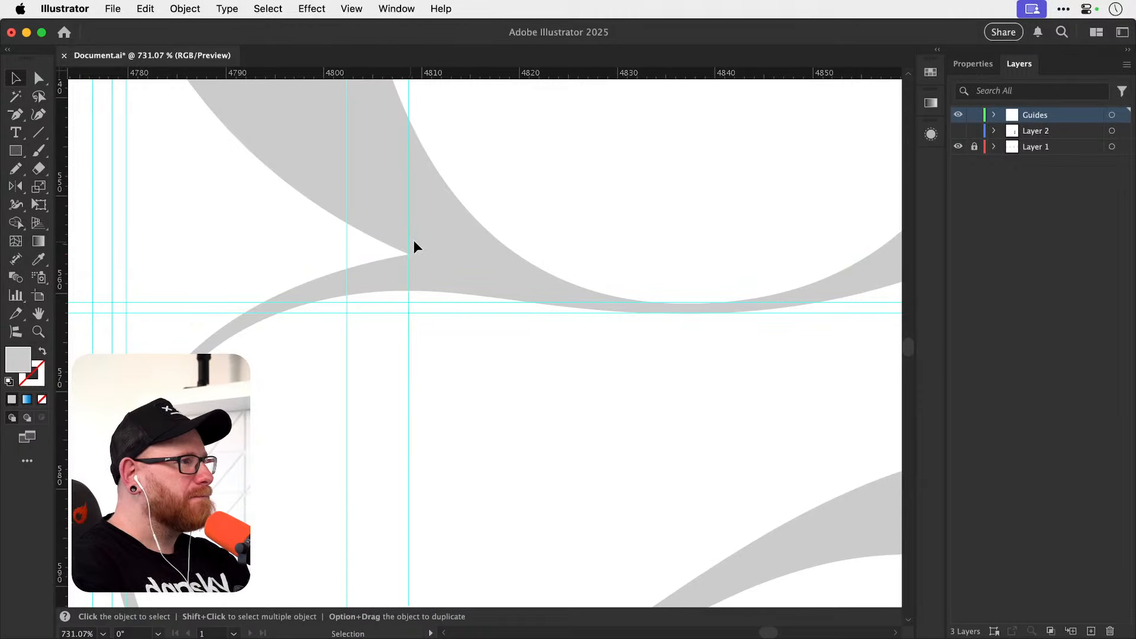
pyautogui.moveTo(388, 97); pyautogui.dragTo(416, 289)
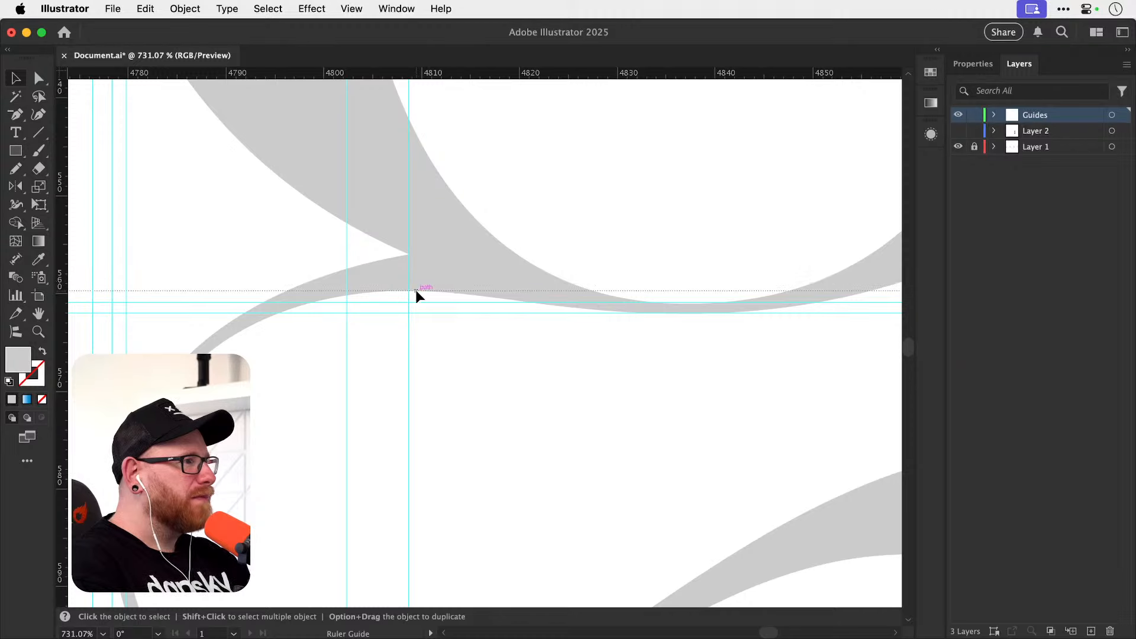
# Place a horizontal guide at the lower bowl's outer top edge.
pyautogui.press('space')
pyautogui.moveTo(570, 371); pyautogui.dragTo(370, 398)
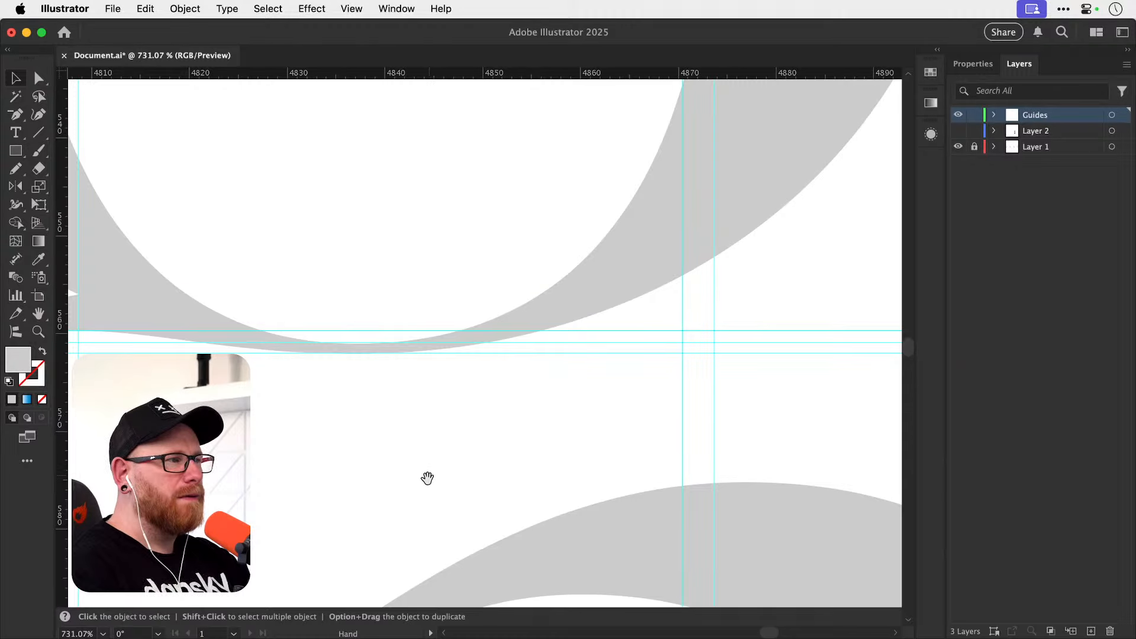
pyautogui.moveTo(427, 478); pyautogui.dragTo(413, 340)
pyautogui.moveTo(718, 74); pyautogui.dragTo(761, 345)
# Place a horizontal guide at the lower bowl's inner top edge, replacing the first attempt with a more precise one.
pyautogui.moveTo(598, 73); pyautogui.dragTo(619, 456)
pyautogui.press('space')
pyautogui.moveTo(355, 558); pyautogui.dragTo(353, 435)
pyautogui.click(619, 355)
pyautogui.press('Delete')
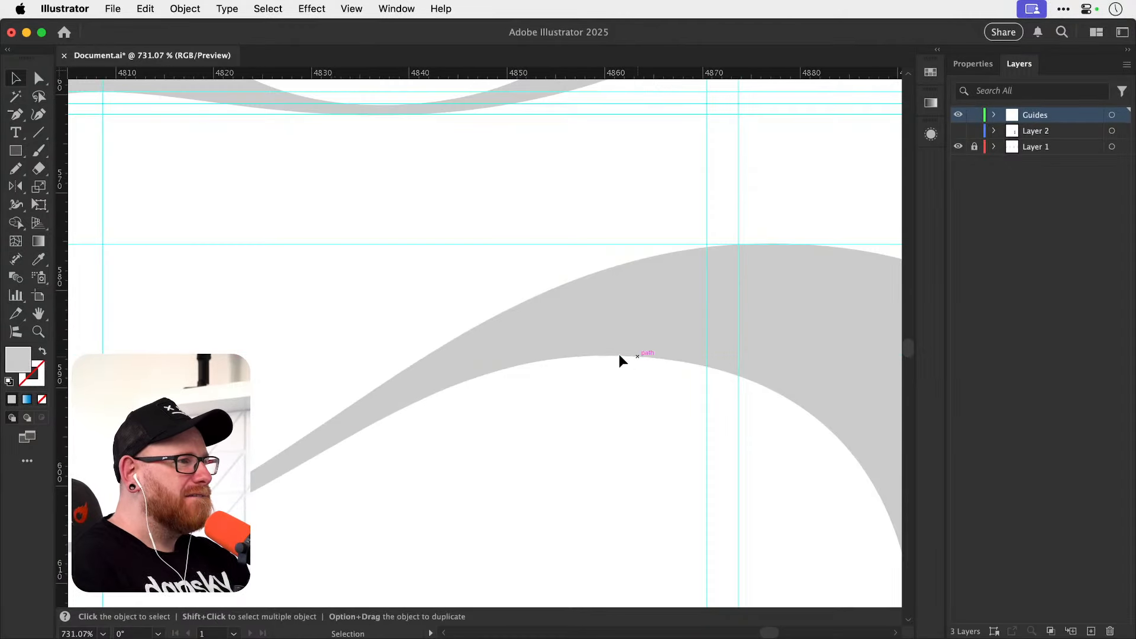
pyautogui.press('z')
pyautogui.moveTo(580, 344); pyautogui.dragTo(662, 281)
pyautogui.moveTo(592, 74); pyautogui.dragTo(650, 368)
pyautogui.press('super+minus')
pyautogui.press('super+minus')
pyautogui.press('super+minus')
pyautogui.press('super+minus')
pyautogui.press('super+minus')
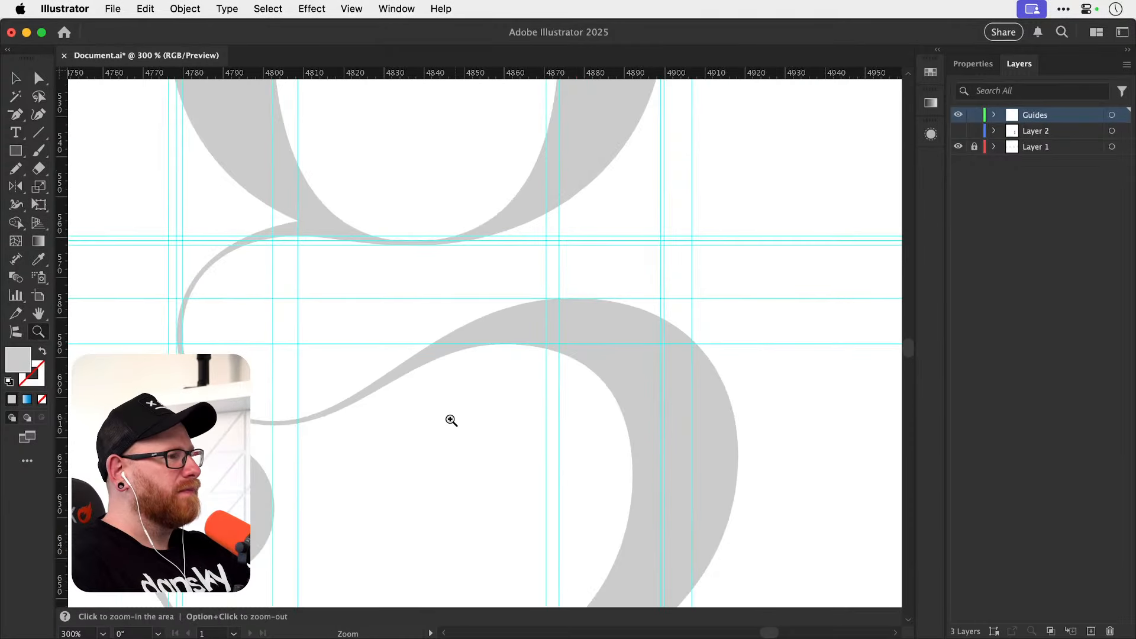
# Place horizontal guides at the inner and outer bottom edges of the link curve, redoing the outer one to touch the curve.
pyautogui.moveTo(183, 334); pyautogui.dragTo(314, 340)
pyautogui.moveTo(390, 416)
pyautogui.mouseDown()
pyautogui.moveTo(510, 459)
pyautogui.moveTo(609, 474)
pyautogui.mouseUp()
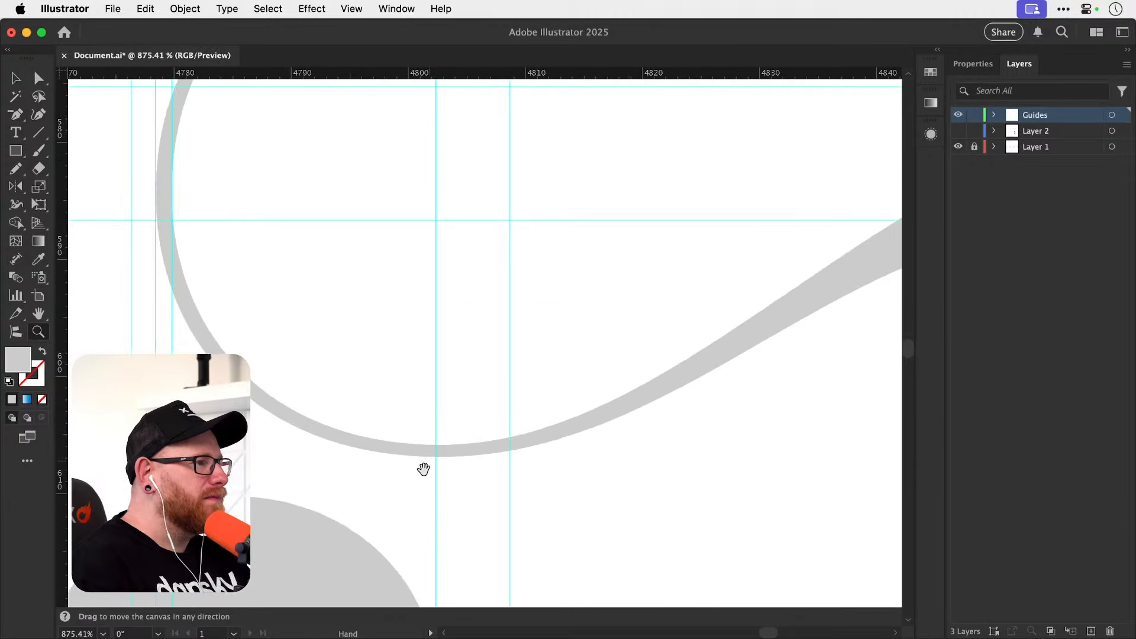
pyautogui.moveTo(443, 474); pyautogui.dragTo(542, 477)
pyautogui.moveTo(441, 74); pyautogui.dragTo(474, 428)
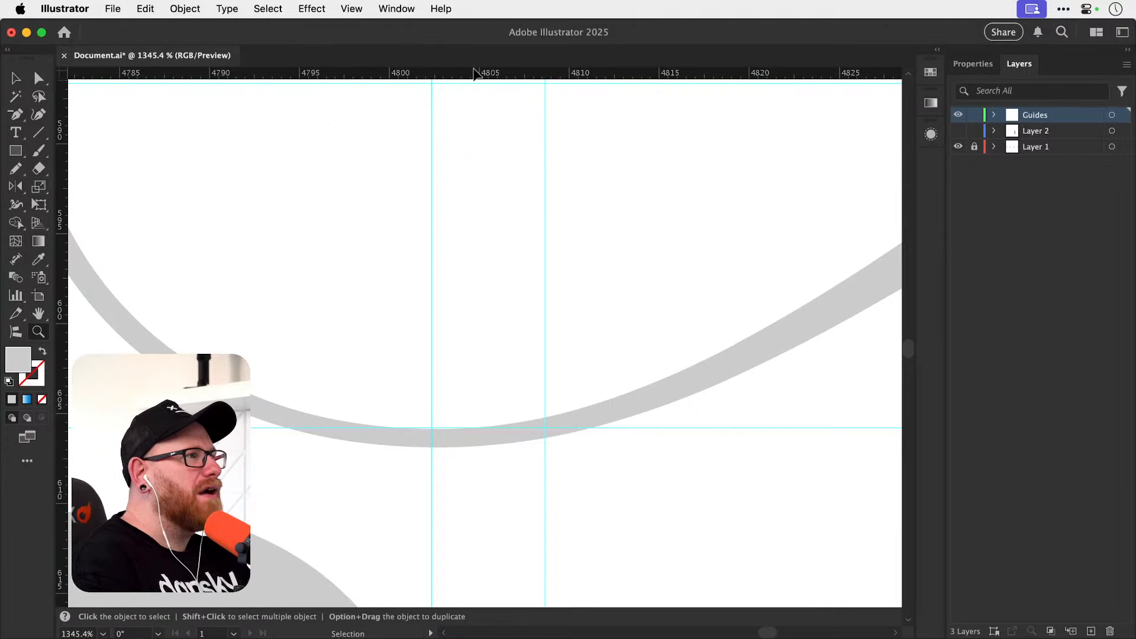
pyautogui.moveTo(482, 74); pyautogui.dragTo(640, 447)
pyautogui.moveTo(464, 75); pyautogui.dragTo(488, 464)
pyautogui.press('super+z')
pyautogui.press('super+z')
pyautogui.moveTo(466, 75); pyautogui.dragTo(492, 463)
pyautogui.press('super+minus')
pyautogui.press('super+minus')
pyautogui.press('super+minus')
pyautogui.press('super+minus')
pyautogui.press('super+minus')
pyautogui.press('super+minus')
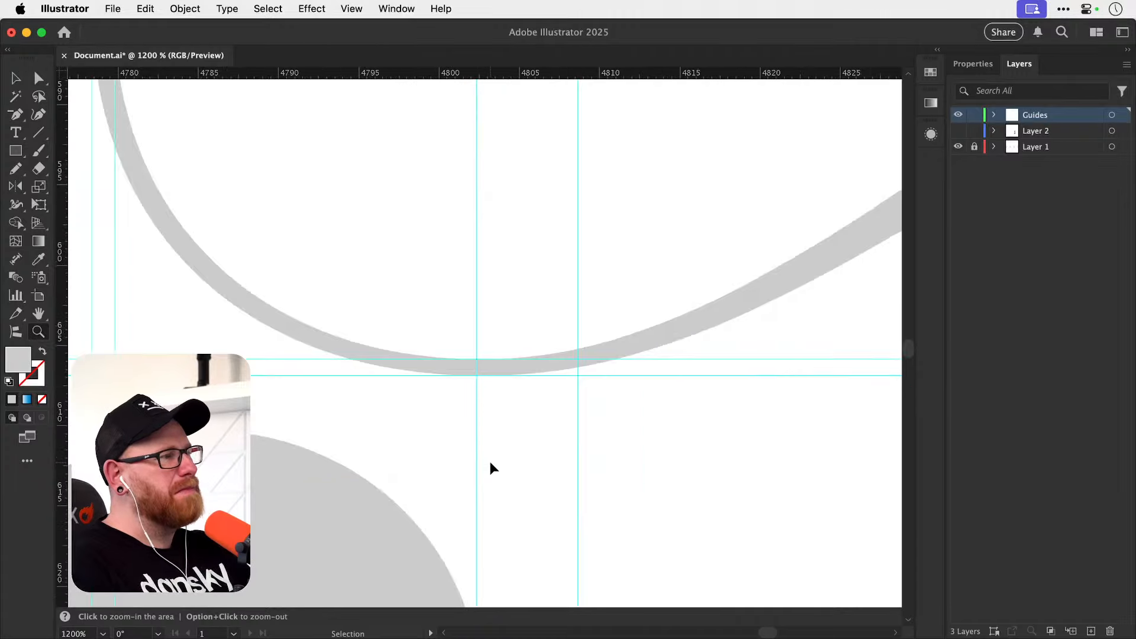
# Place vertical guides at the lower bowl's inner and outer right edges.
pyautogui.moveTo(436, 282); pyautogui.dragTo(496, 398)
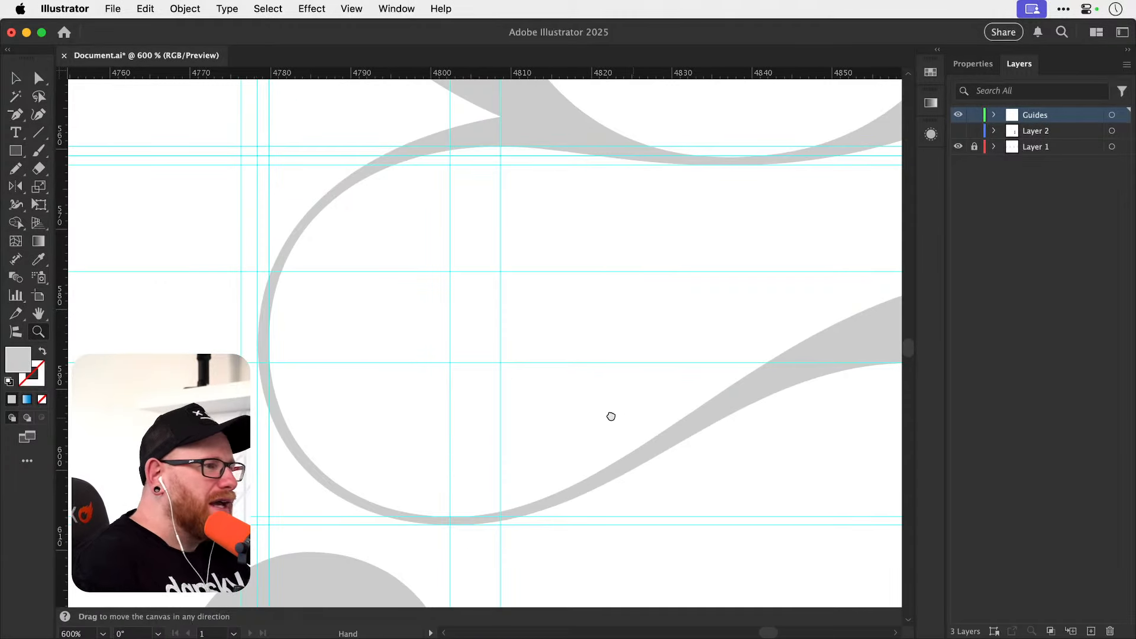
pyautogui.moveTo(611, 416); pyautogui.dragTo(290, 414)
pyautogui.moveTo(555, 472); pyautogui.dragTo(459, 327)
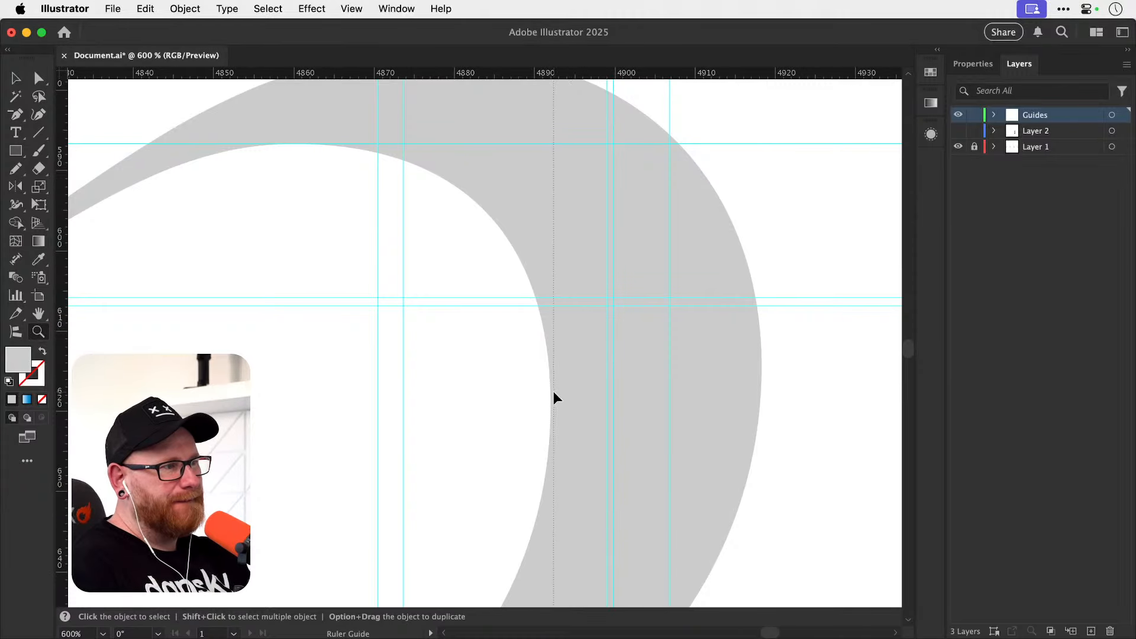
pyautogui.moveTo(553, 392); pyautogui.dragTo(551, 392)
pyautogui.moveTo(62, 370); pyautogui.dragTo(759, 362)
# Place horizontal guides at the lower bowl's inner and outer bottom edges.
pyautogui.scroll(-6, 715, 406)
pyautogui.hscroll(-3, 715, 406)
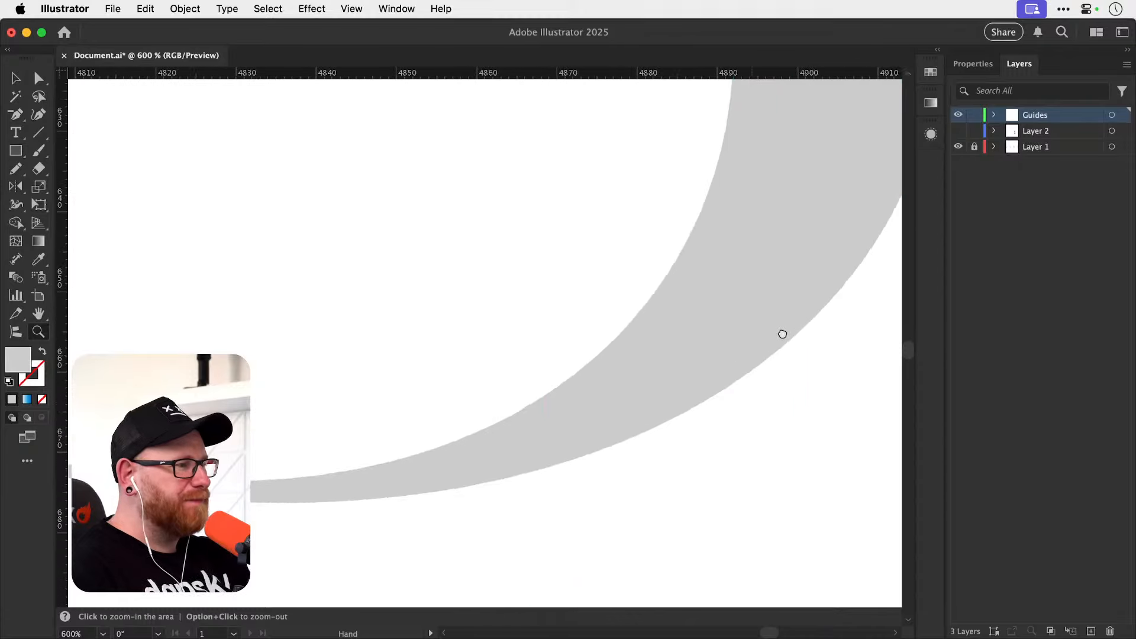
pyautogui.scroll(-1, 782, 334)
pyautogui.hscroll(-1, 782, 334)
pyautogui.moveTo(347, 74); pyautogui.dragTo(360, 446)
pyautogui.moveTo(408, 75); pyautogui.dragTo(403, 467)
# Place a vertical guide at the outer left edge of the lower bowl's round terminal.
pyautogui.press('z')
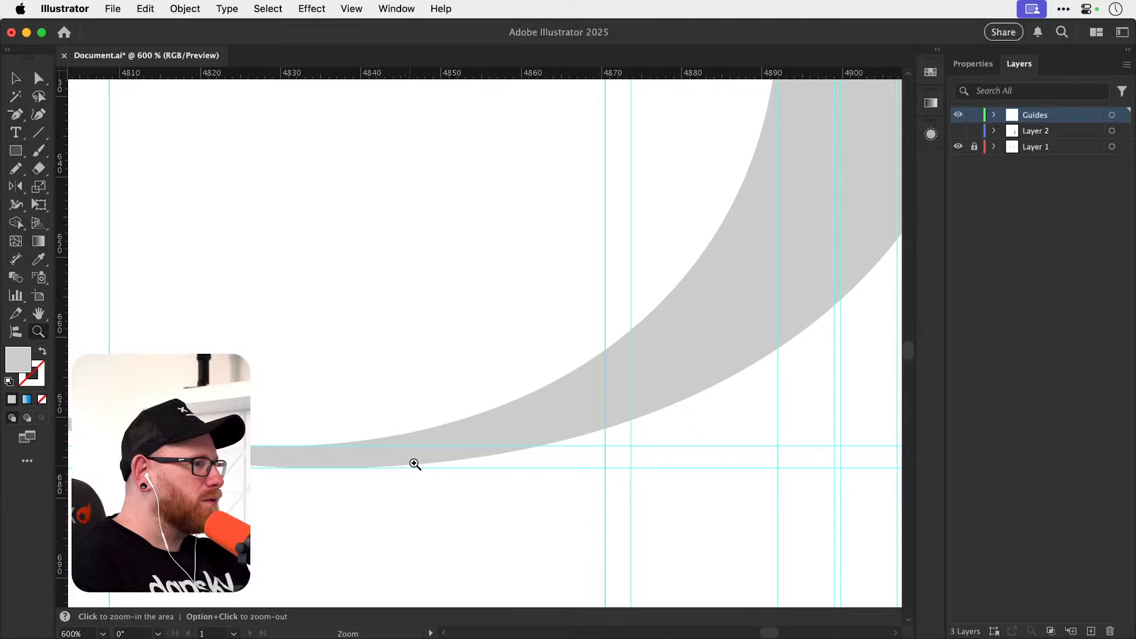
pyautogui.moveTo(362, 419); pyautogui.dragTo(727, 403)
pyautogui.moveTo(416, 388); pyautogui.dragTo(612, 563)
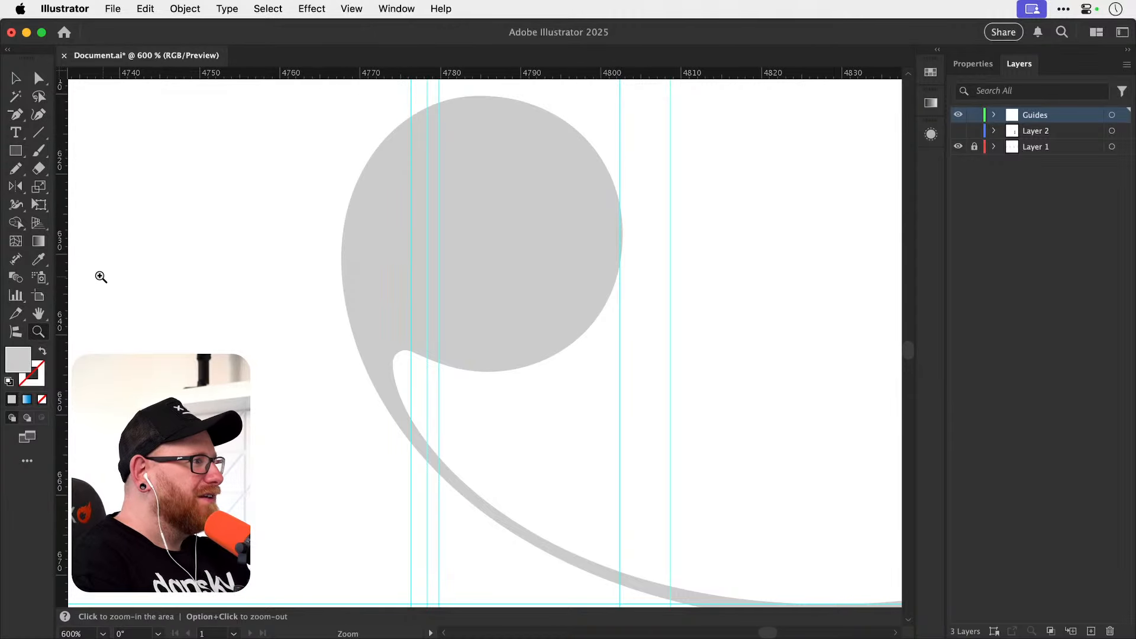
pyautogui.moveTo(62, 277); pyautogui.dragTo(340, 266)
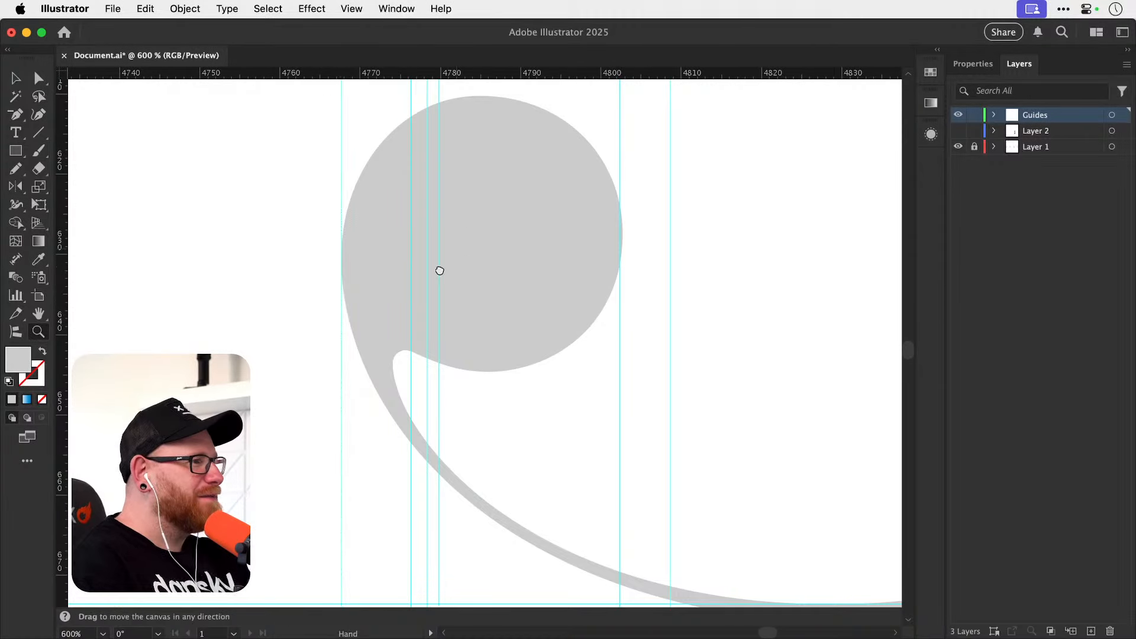
pyautogui.moveTo(440, 270); pyautogui.dragTo(391, 347)
pyautogui.moveTo(364, 444); pyautogui.dragTo(408, 442)
pyautogui.moveTo(62, 422); pyautogui.dragTo(340, 392)
pyautogui.scroll(5, 319, 425)
pyautogui.press('super+z')
pyautogui.press('super+z')
pyautogui.moveTo(62, 406); pyautogui.dragTo(150, 406)
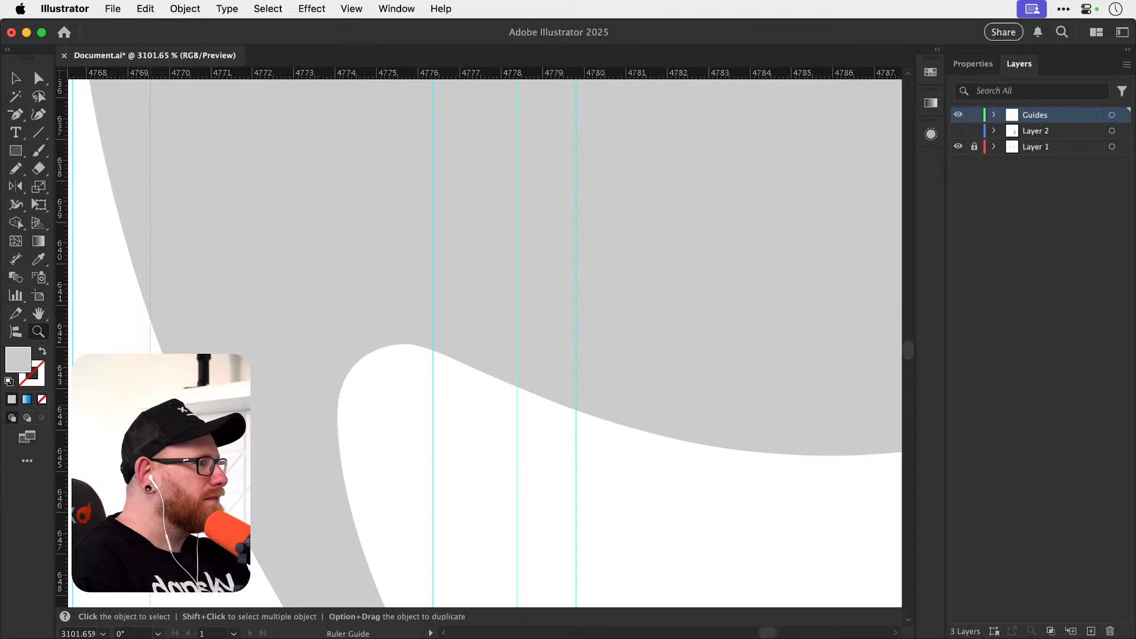
pyautogui.moveTo(333, 397); pyautogui.dragTo(336, 398)
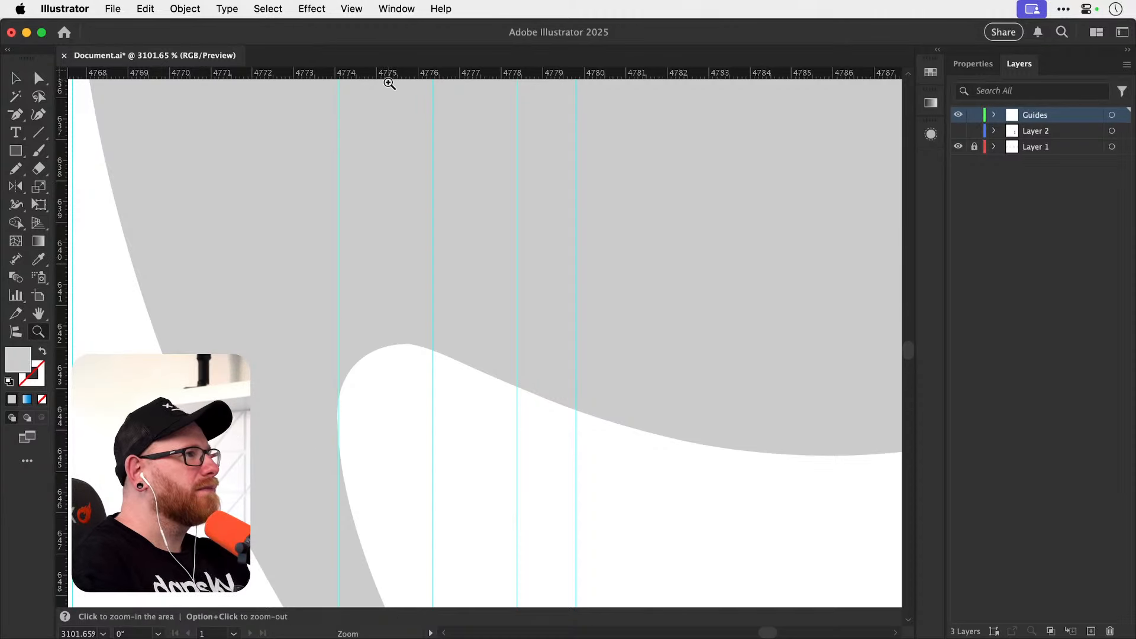
pyautogui.press('super+z')
# Place a vertical guide at the left edge and a horizontal guide at the top of the small notch beneath the lower terminal.
pyautogui.click(318, 408)
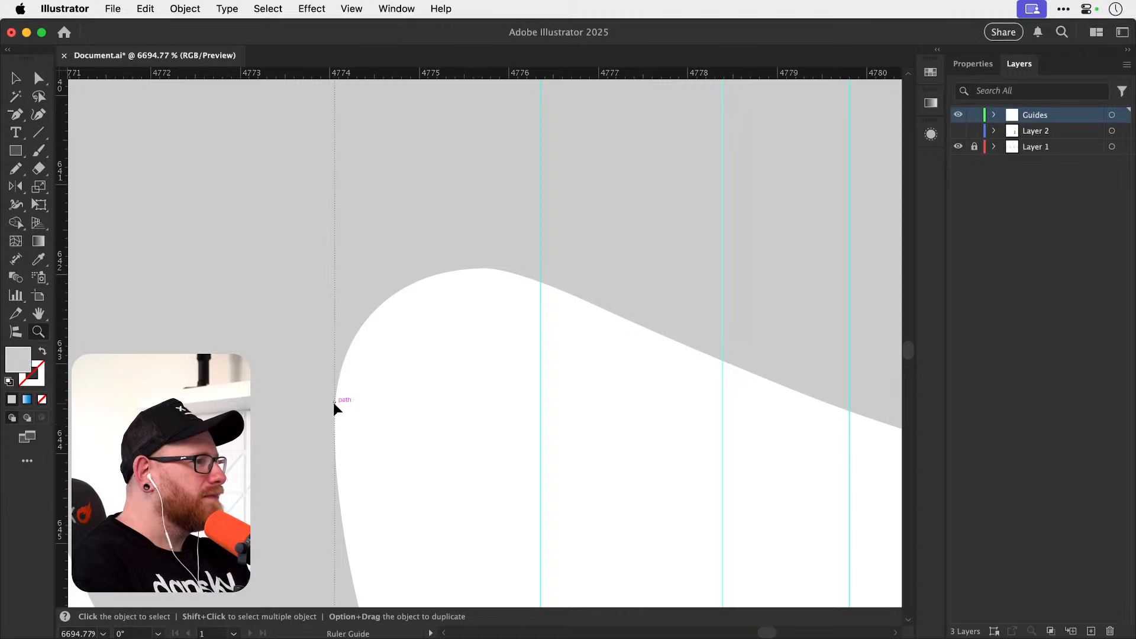
pyautogui.moveTo(334, 407); pyautogui.dragTo(339, 387)
pyautogui.moveTo(432, 75); pyautogui.dragTo(475, 268)
pyautogui.press('super+minus')
pyautogui.press('super+minus')
pyautogui.press('super+minus')
pyautogui.press('super+minus')
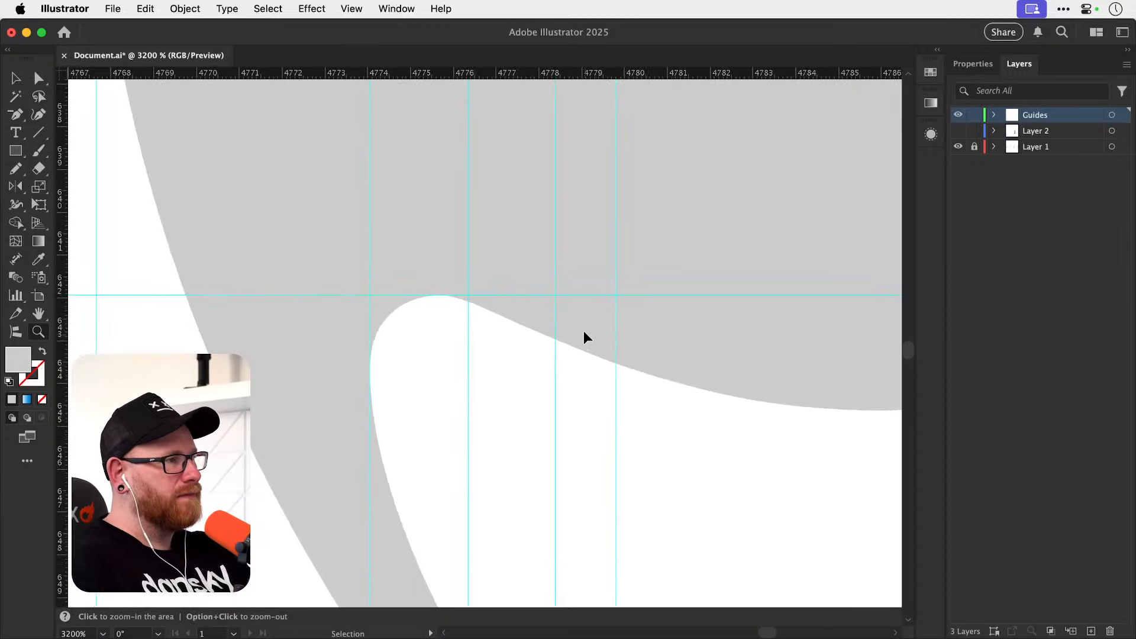
# Place a horizontal guide at the lower terminal's bottom edge and a vertical guide at its right edge.
pyautogui.moveTo(632, 310); pyautogui.dragTo(325, 420)
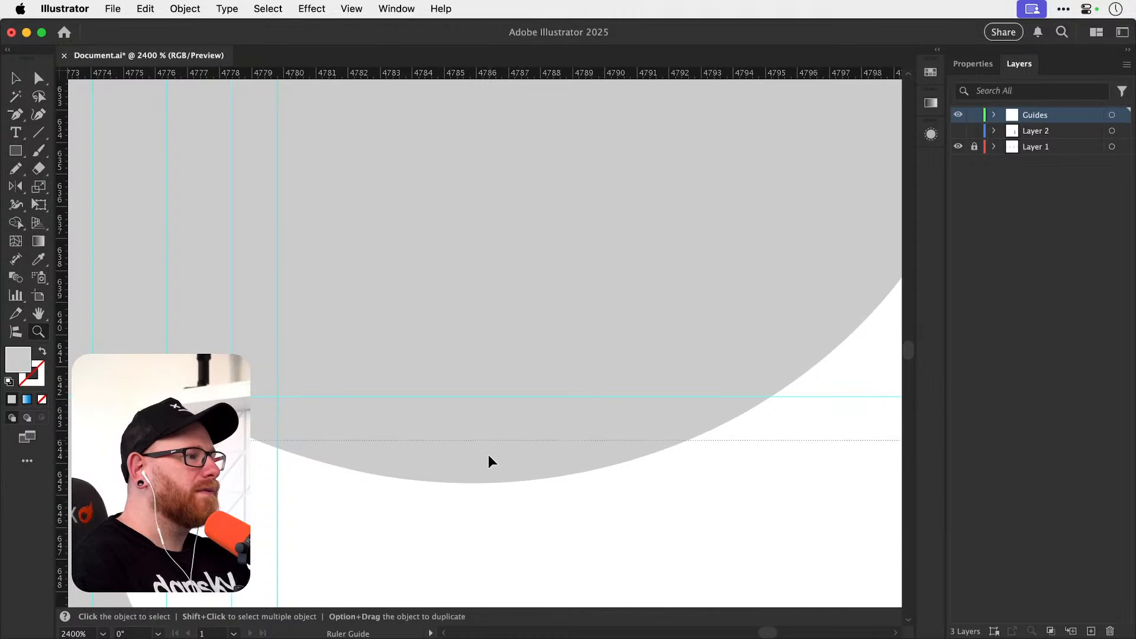
pyautogui.press('space')
pyautogui.moveTo(497, 469); pyautogui.dragTo(307, 519)
pyautogui.moveTo(495, 314); pyautogui.dragTo(423, 514)
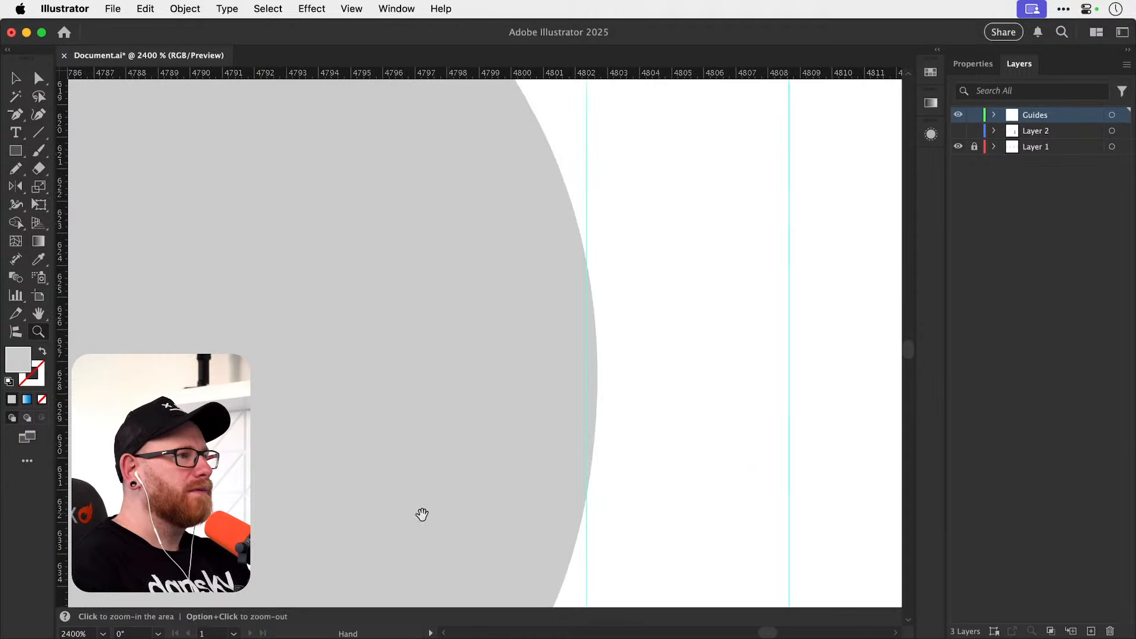
pyautogui.moveTo(62, 337); pyautogui.dragTo(728, 418)
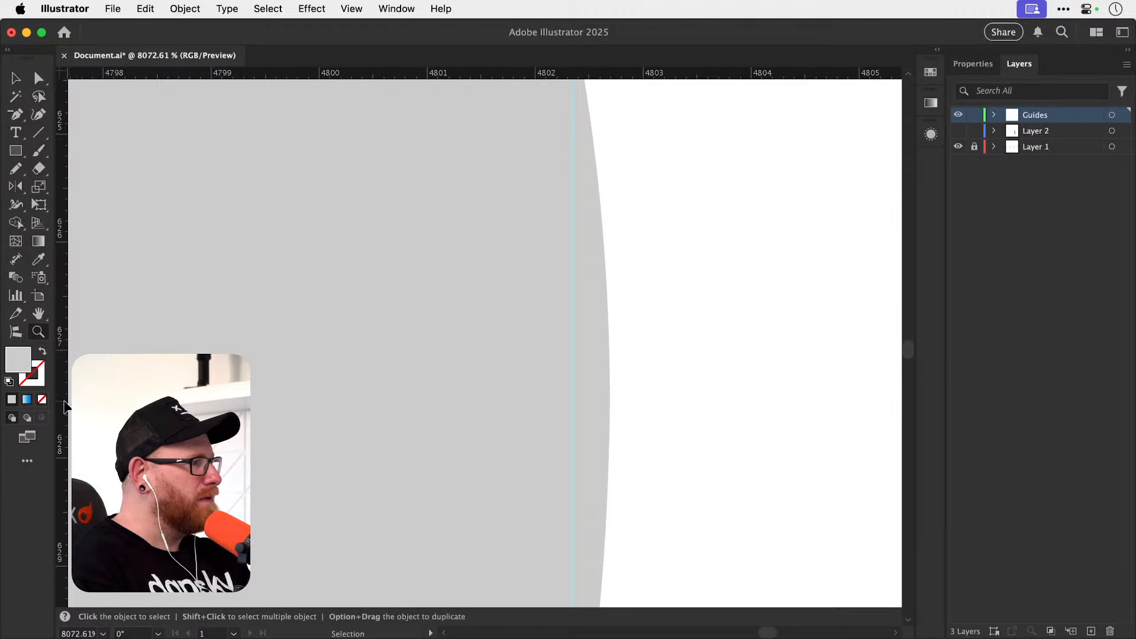
pyautogui.moveTo(64, 407); pyautogui.dragTo(610, 377)
# Save the document.
pyautogui.press('super+s')
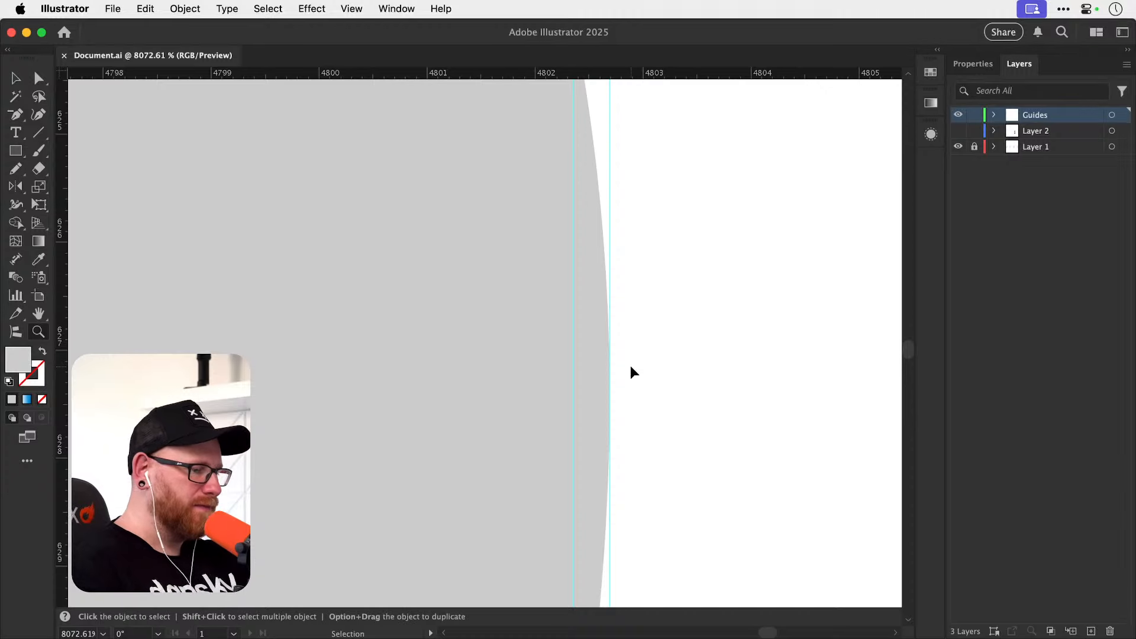
pyautogui.press('super+minus')
pyautogui.press('super+minus')
pyautogui.press('super+minus')
pyautogui.press('super+minus')
pyautogui.press('super+minus')
pyautogui.press('super+minus')
pyautogui.press('super+minus')
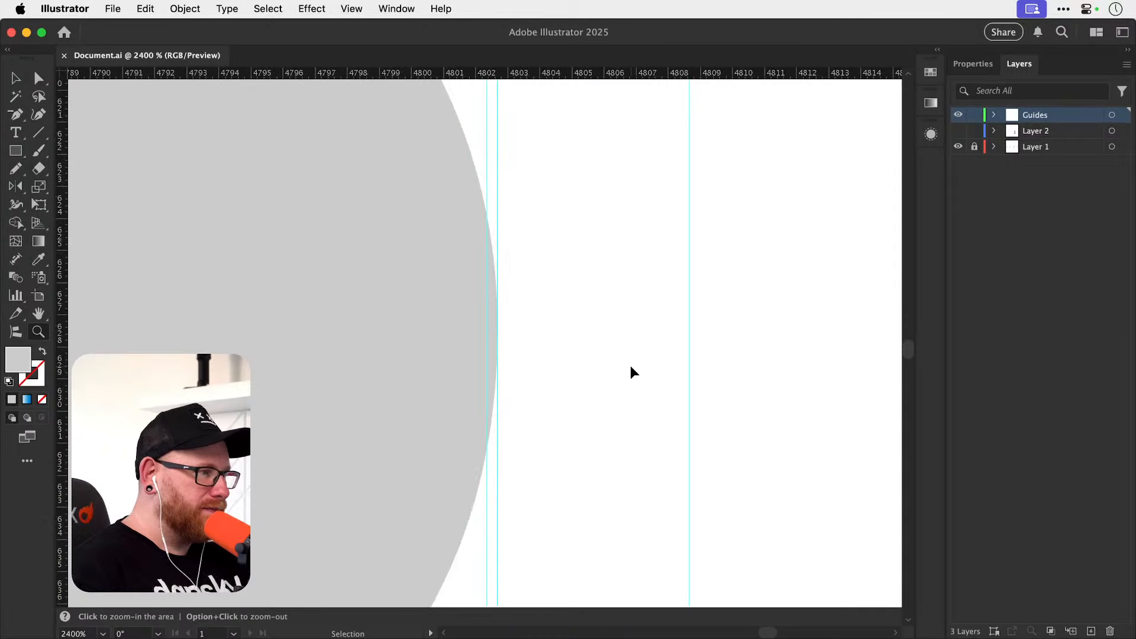
pyautogui.press('super+minus')
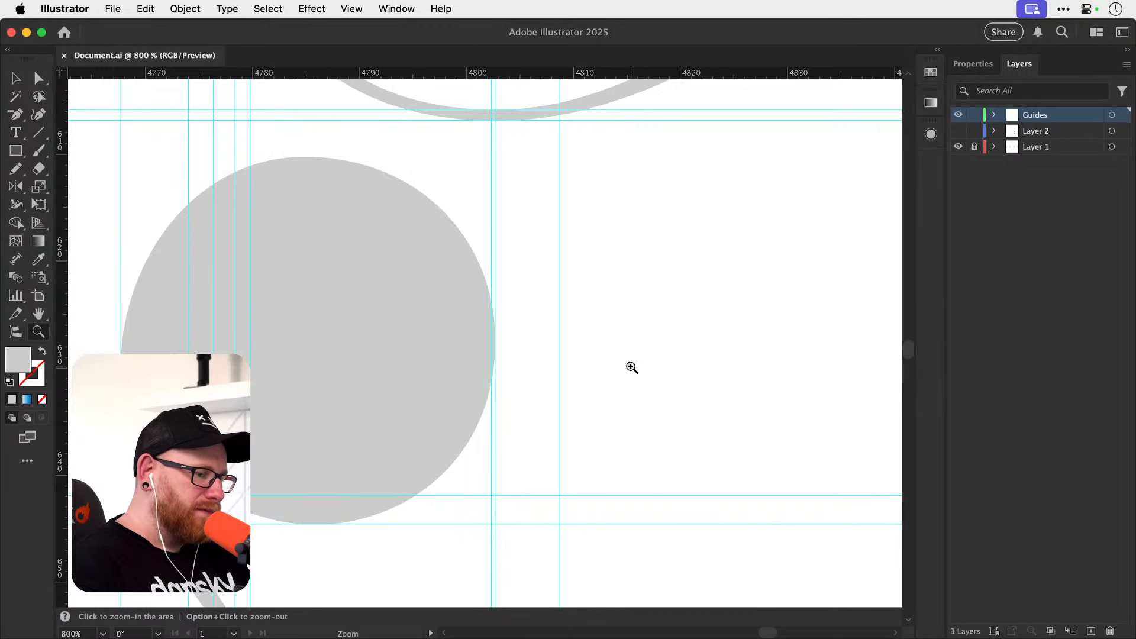
# Place a horizontal guide at the top edge of the lower bowl's round terminal.
pyautogui.press('space')
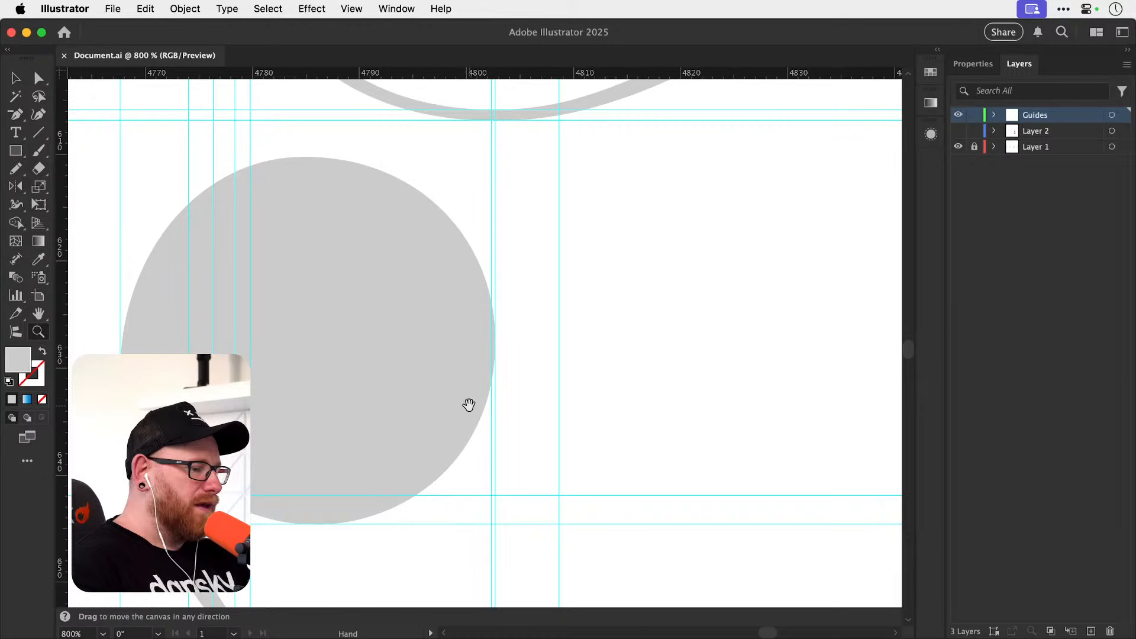
pyautogui.moveTo(485, 411); pyautogui.dragTo(574, 472)
pyautogui.moveTo(389, 223); pyautogui.dragTo(517, 200)
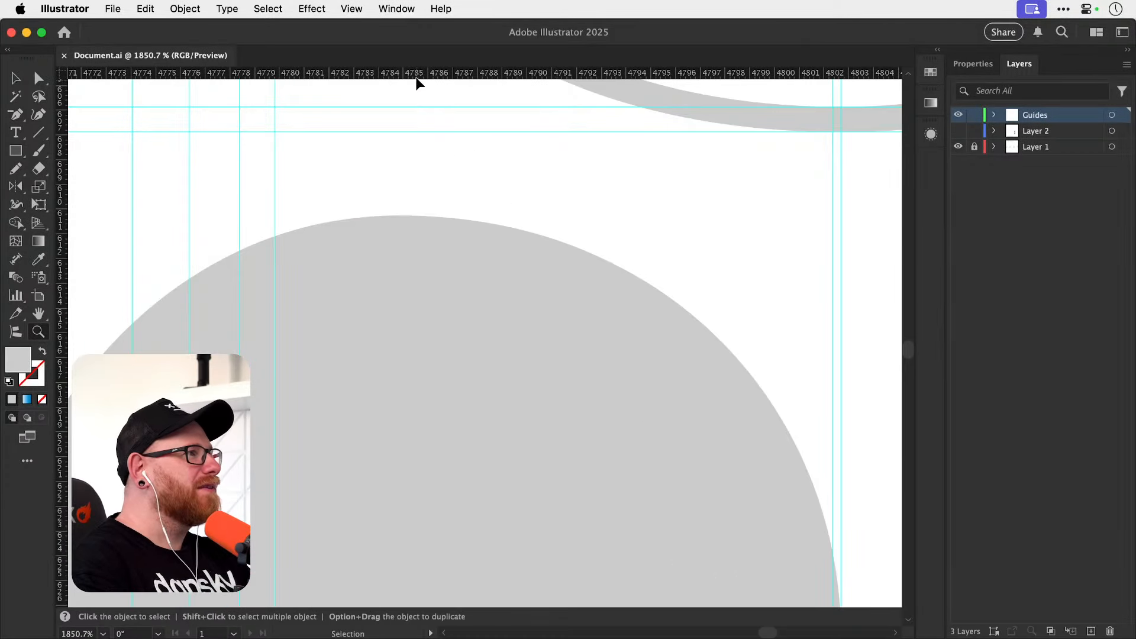
pyautogui.moveTo(416, 80); pyautogui.dragTo(599, 223)
pyautogui.moveTo(462, 75); pyautogui.dragTo(494, 252)
pyautogui.press('v')
# Examine the guides around the lower bowl and its round terminal, comparing the shape with guides hidden and shown.
pyautogui.press('super+minus')
pyautogui.press('super+minus')
pyautogui.press('super+minus')
pyautogui.press('super+minus')
pyautogui.press('super+minus')
pyautogui.press('super+minus')
pyautogui.press('super+minus')
pyautogui.press('super+minus')
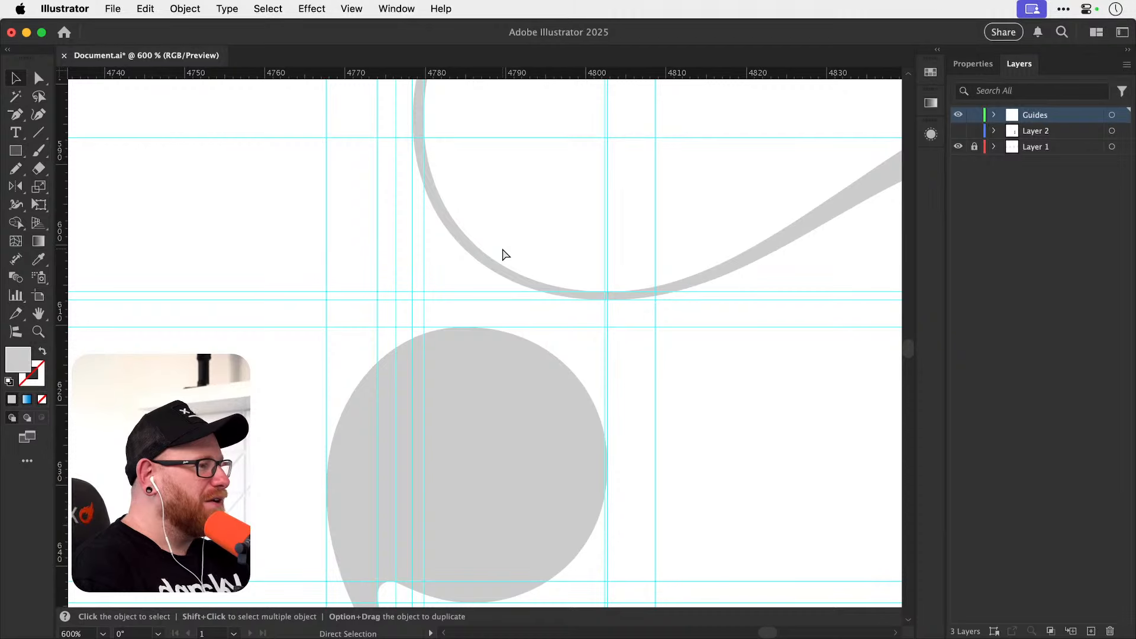
pyautogui.press('super+minus')
pyautogui.moveTo(502, 370); pyautogui.dragTo(405, 337)
pyautogui.moveTo(513, 350); pyautogui.dragTo(383, 337)
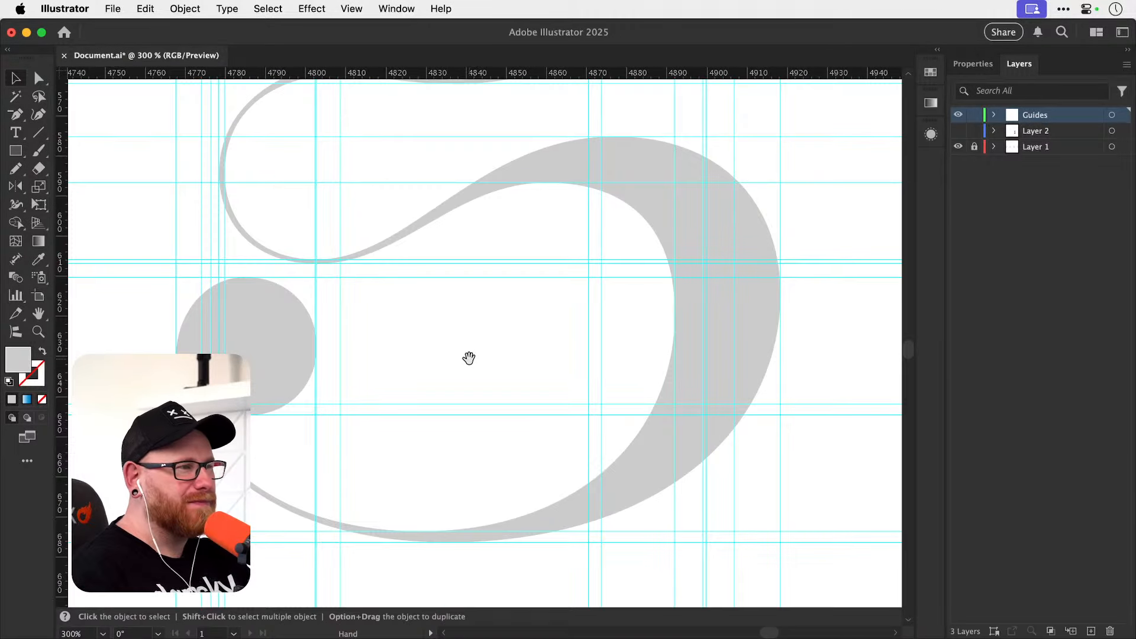
pyautogui.moveTo(444, 360); pyautogui.dragTo(434, 416)
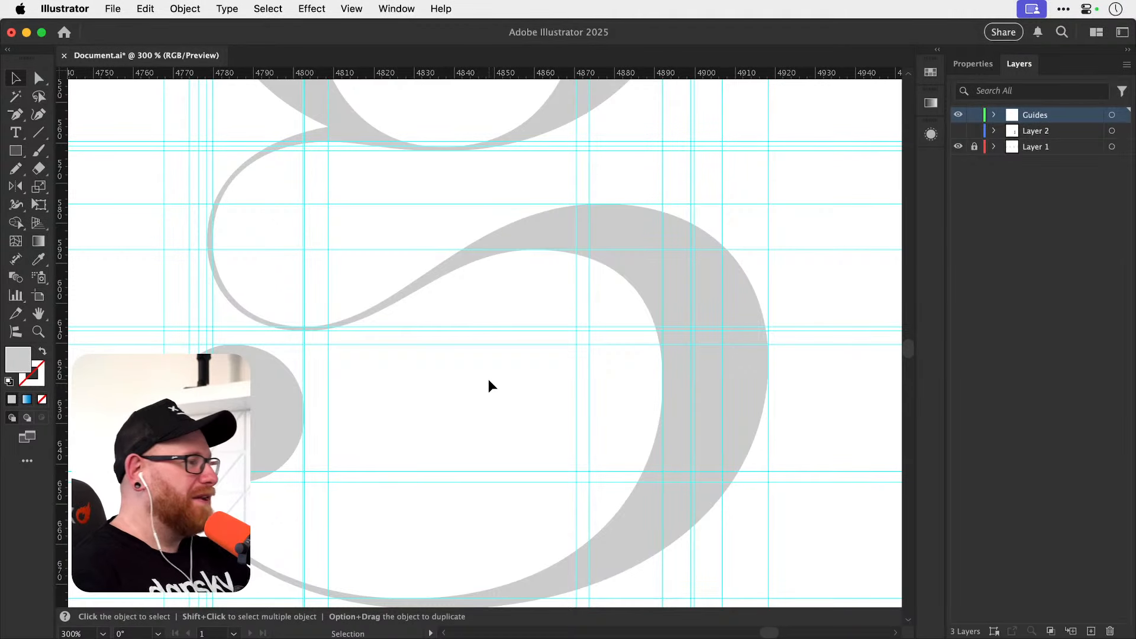
pyautogui.moveTo(432, 394); pyautogui.dragTo(539, 373)
pyautogui.press('z')
pyautogui.moveTo(293, 391); pyautogui.dragTo(485, 376)
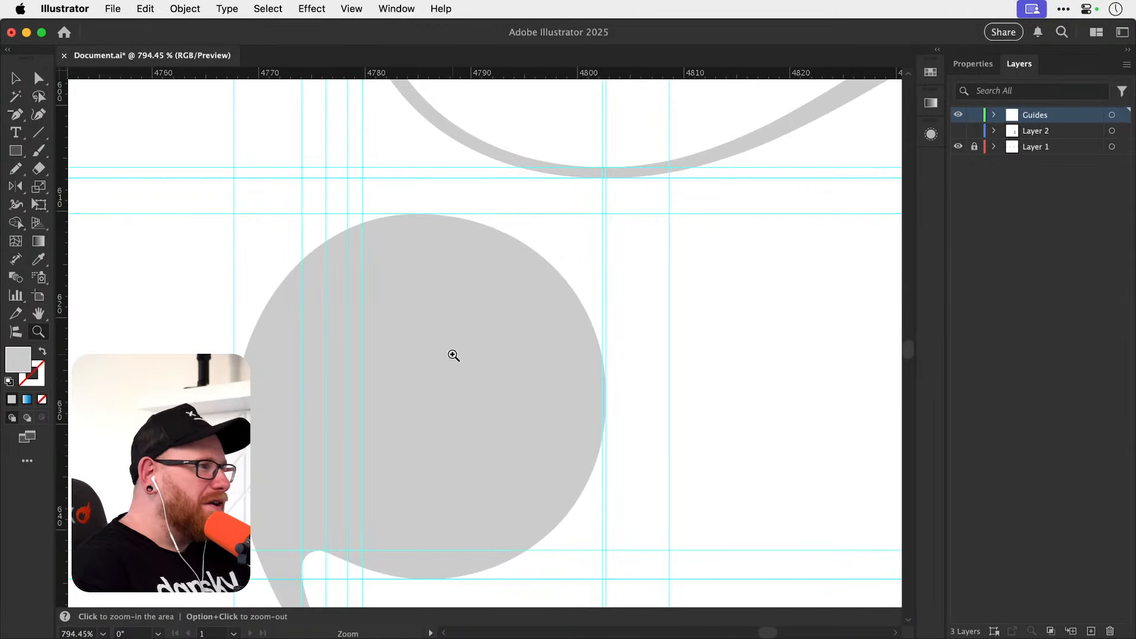
pyautogui.press('super+semicolon')
pyautogui.moveTo(442, 436); pyautogui.dragTo(427, 417)
pyautogui.press('super+semicolon')
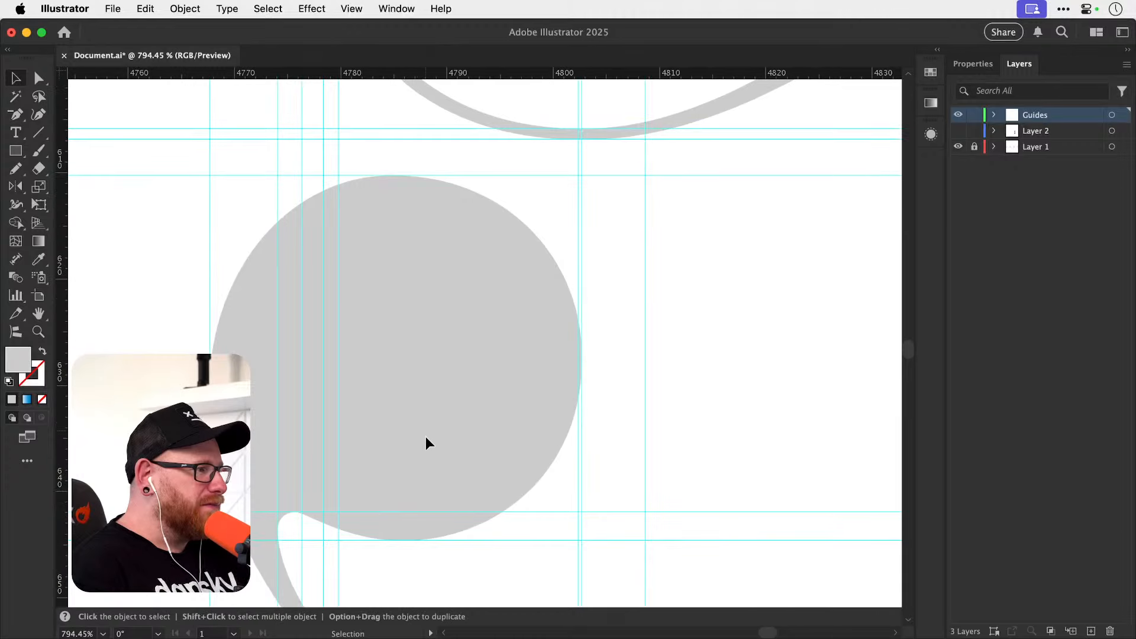
pyautogui.moveTo(432, 474); pyautogui.dragTo(431, 375)
pyautogui.press('a')
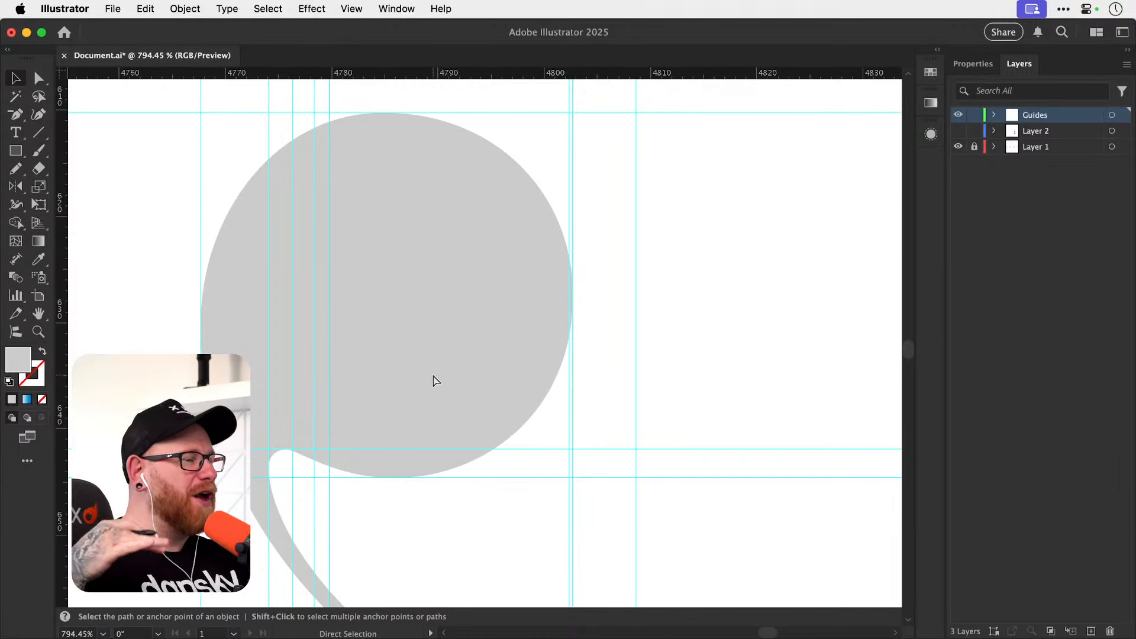
# Save the document.
pyautogui.press('super+minus')
pyautogui.press('super+minus')
pyautogui.press('super+minus')
pyautogui.press('super+minus')
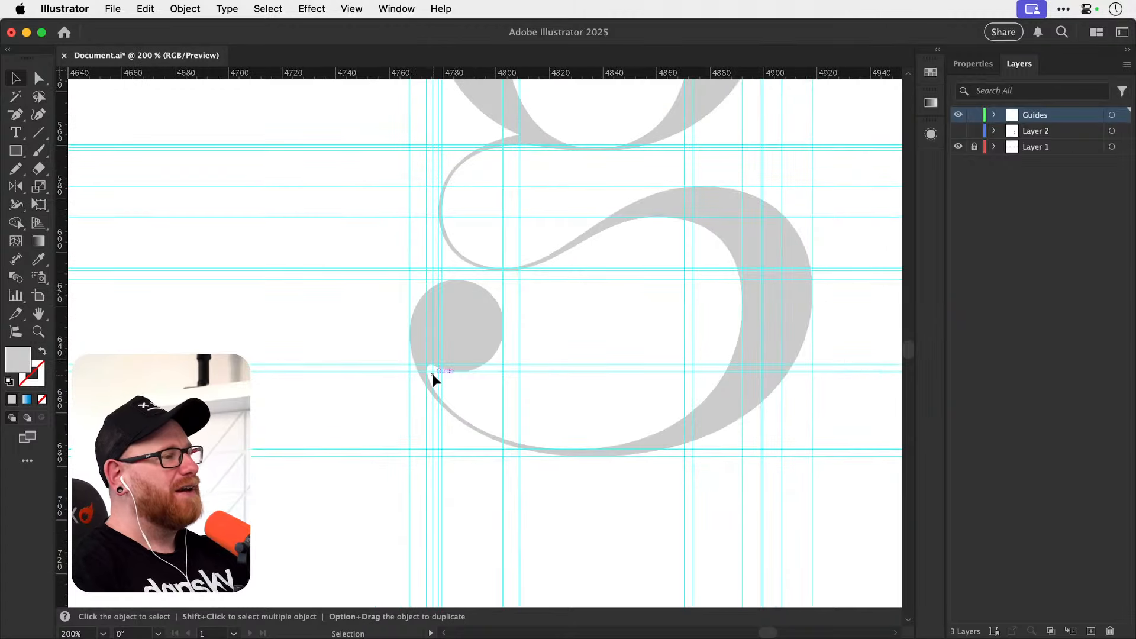
pyautogui.scroll(5, 474, 349)
pyautogui.hscroll(4, 474, 349)
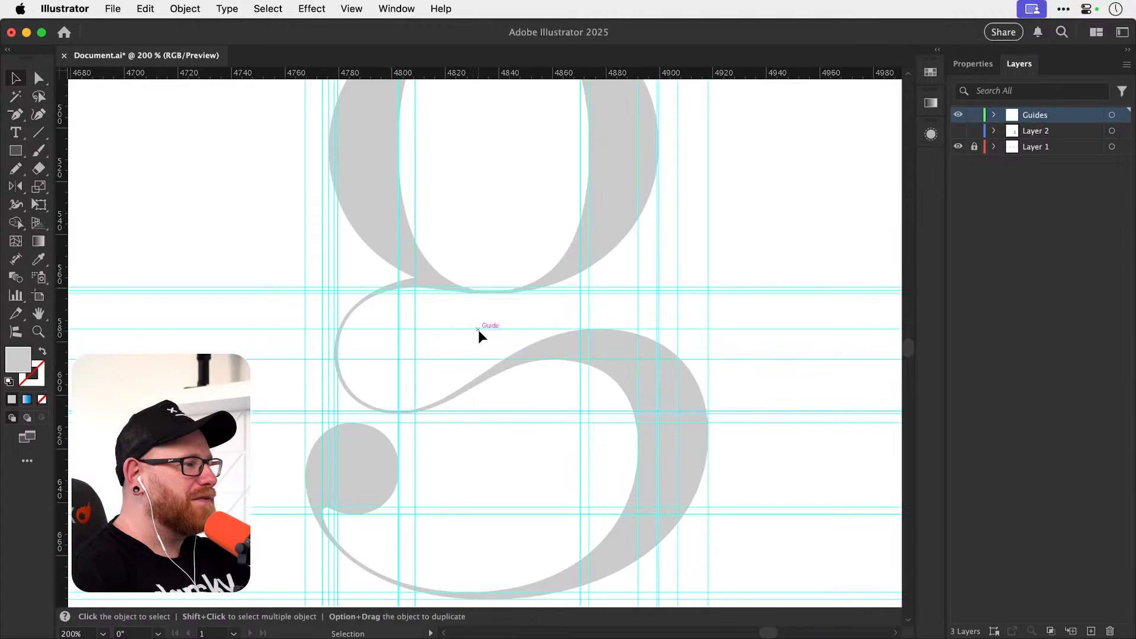
pyautogui.press('super+s')
# Examine the whole g and its upper bowl with guides hidden and shown, checking the guides against the curve extremes.
pyautogui.press('super+minus')
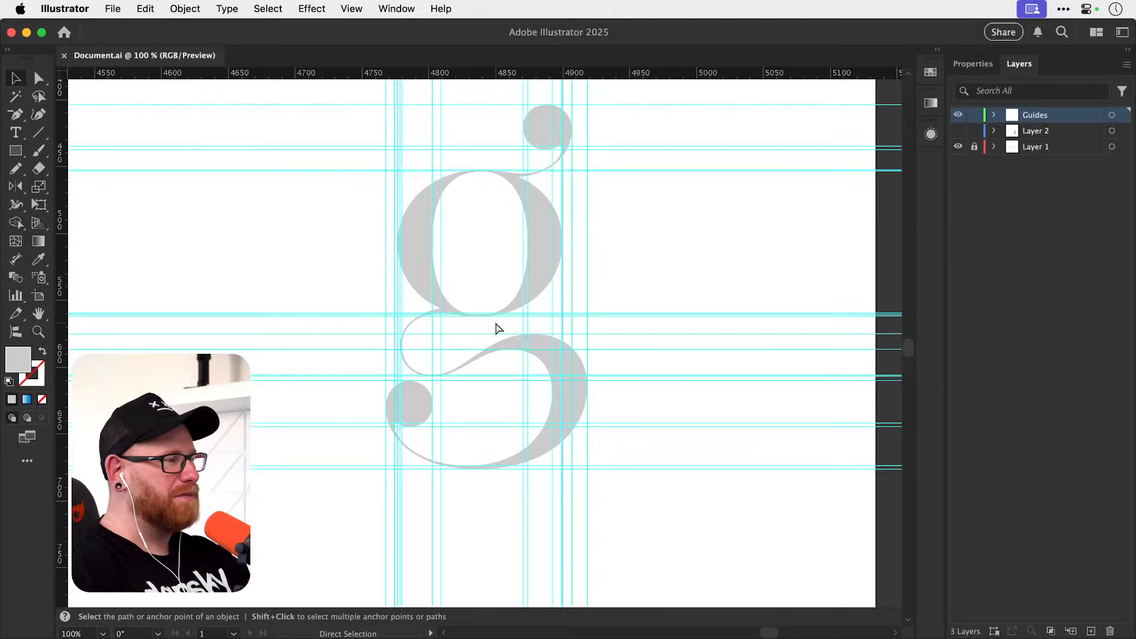
pyautogui.press('super+semicolon')
pyautogui.moveTo(477, 351); pyautogui.dragTo(472, 394)
pyautogui.press('super+semicolon')
pyautogui.scroll(5, 473, 281)
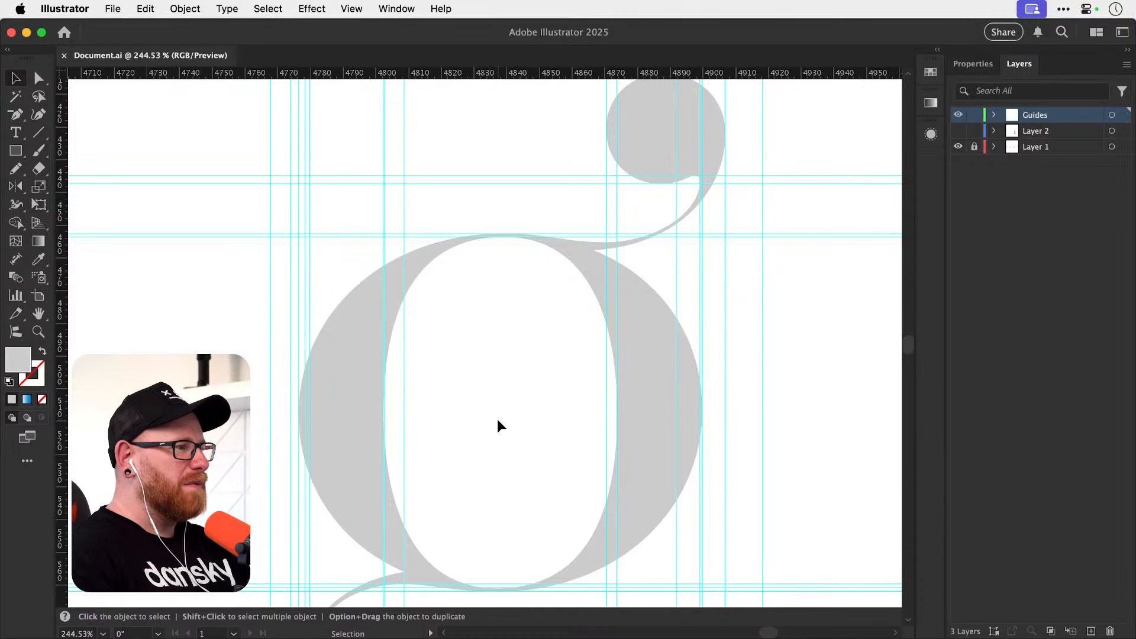
pyautogui.press('z')
pyautogui.moveTo(496, 415); pyautogui.dragTo(515, 383)
pyautogui.press('super+semicolon')
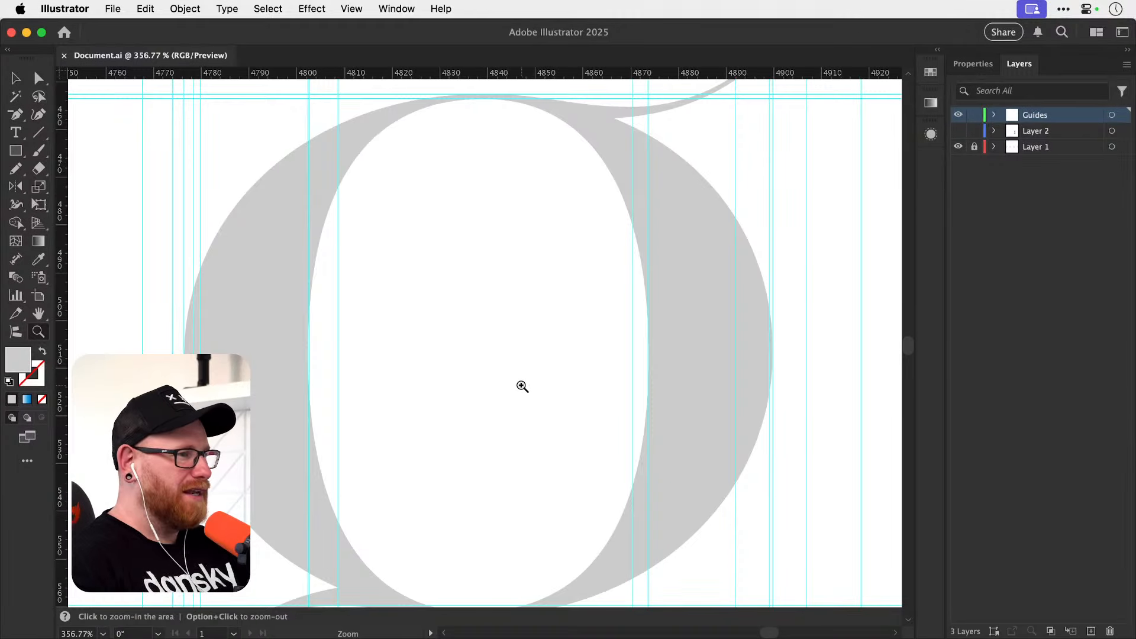
pyautogui.press('super+semicolon')
pyautogui.moveTo(523, 388); pyautogui.dragTo(527, 396)
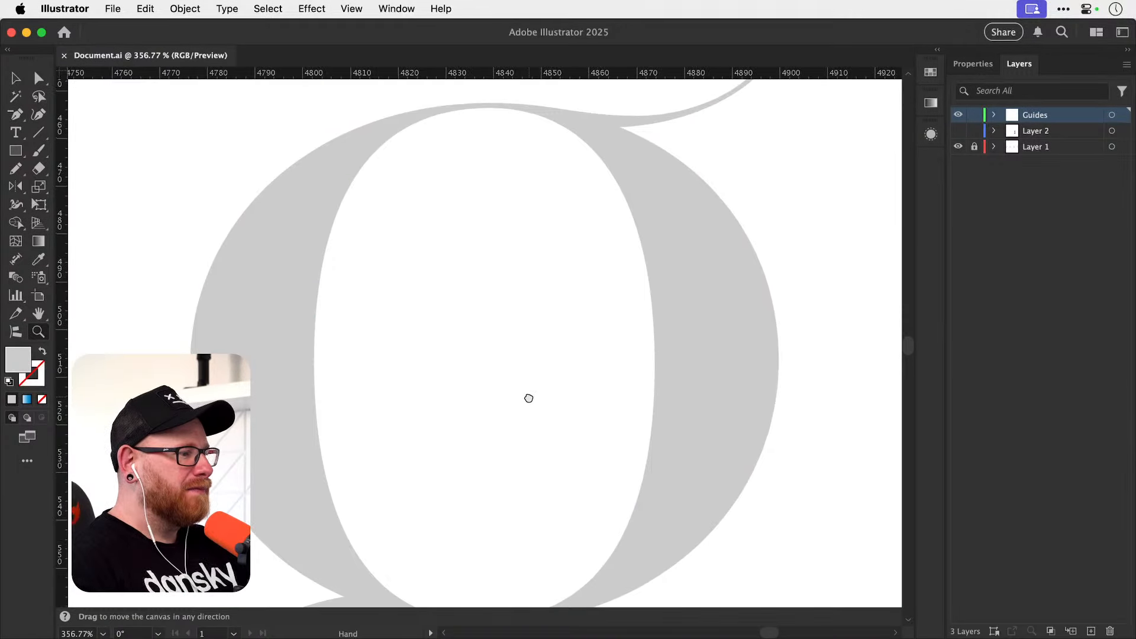
pyautogui.press('super+semicolon')
pyautogui.press('v')
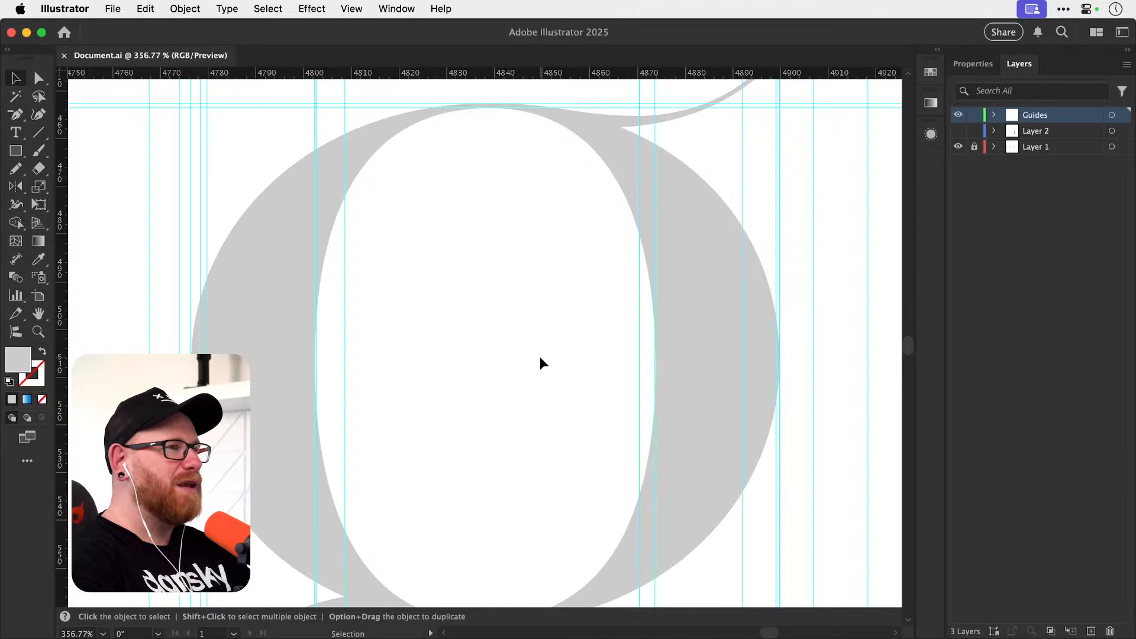
pyautogui.press('super+minus')
pyautogui.press('super+minus')
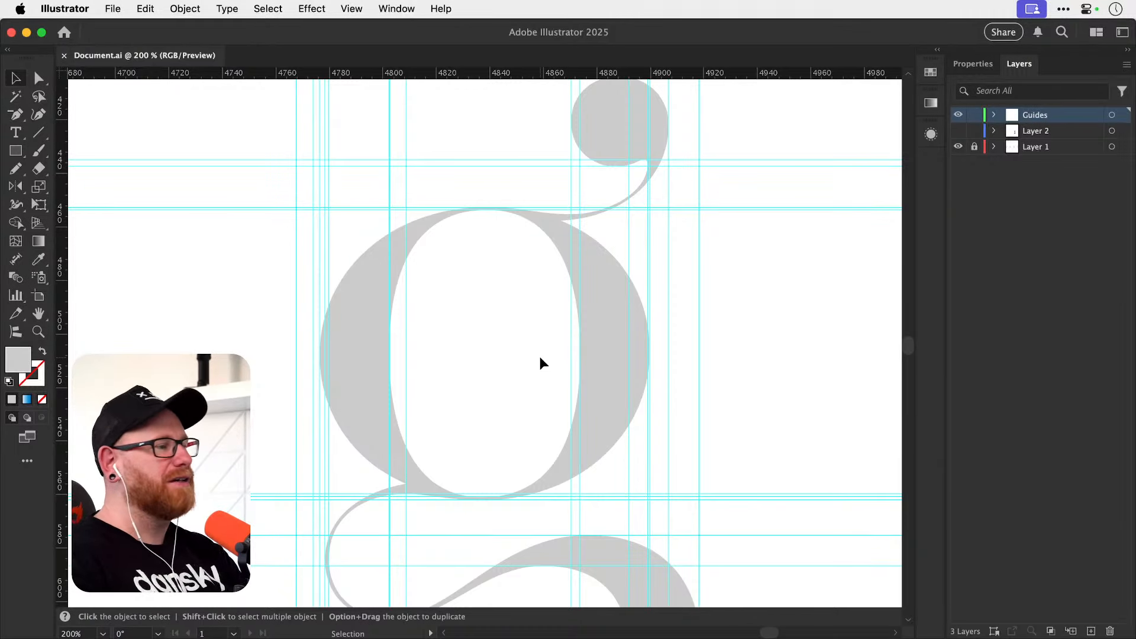
pyautogui.press('space')
pyautogui.moveTo(499, 404)
pyautogui.mouseDown()
pyautogui.moveTo(464, 325)
pyautogui.moveTo(487, 406)
pyautogui.mouseUp()
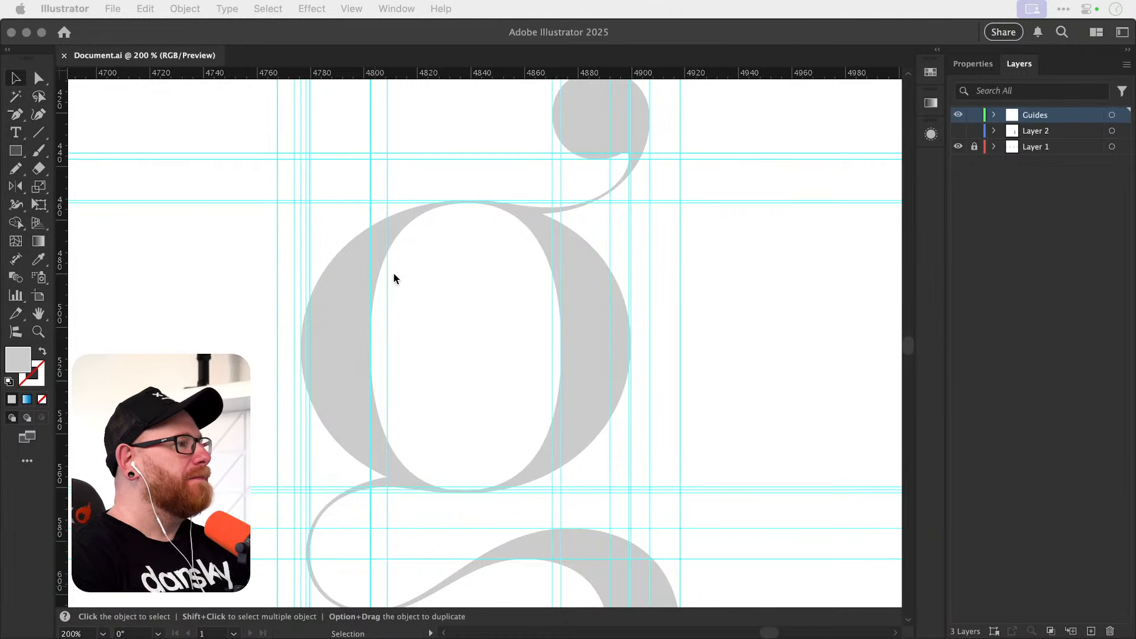
# Start a Pen path where the ear's underside meets the upper bowl, then add a smooth anchor at the bowl's outer right extreme.
pyautogui.click(254, 322)
pyautogui.press('a')
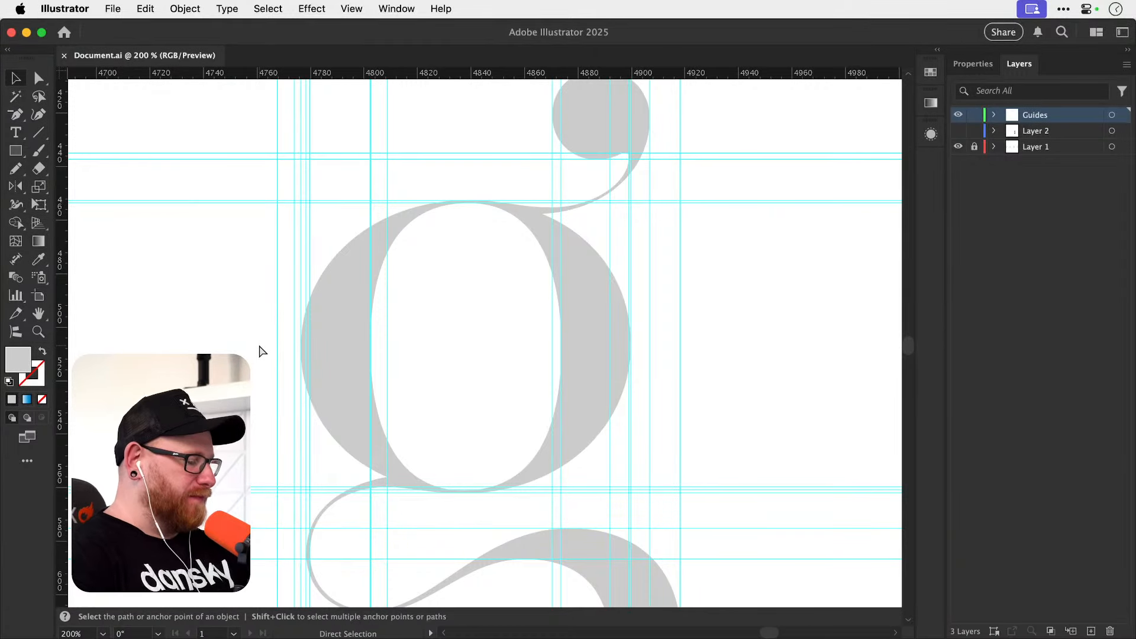
pyautogui.press('super+minus')
pyautogui.press('super+minus')
pyautogui.press('super+minus')
pyautogui.press('z')
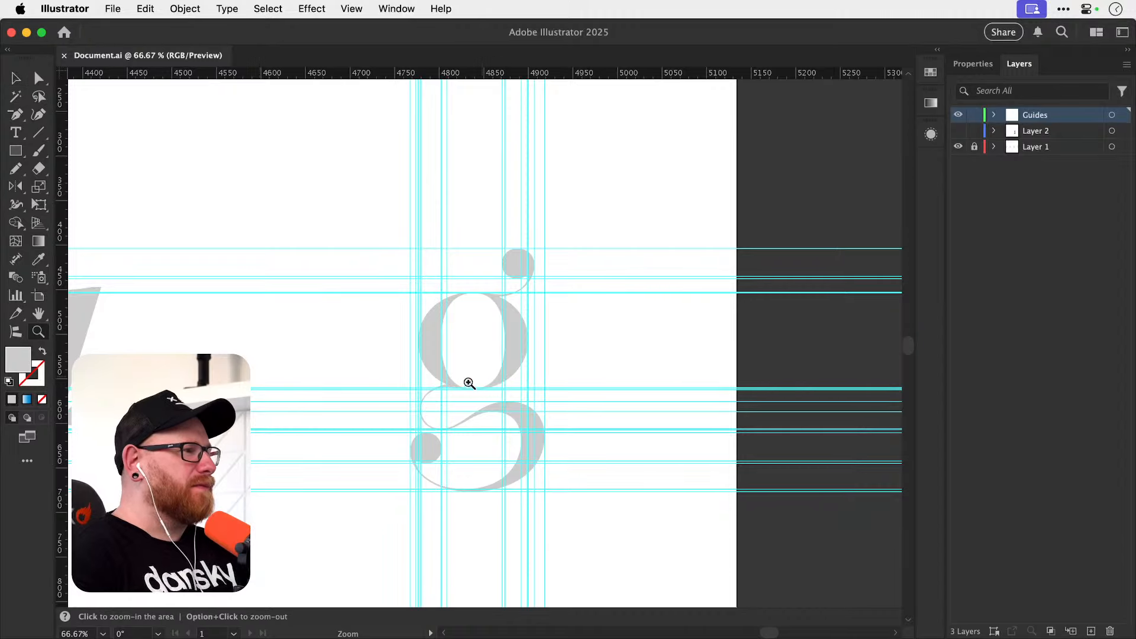
pyautogui.moveTo(469, 383); pyautogui.dragTo(669, 359)
pyautogui.moveTo(521, 327); pyautogui.dragTo(616, 382)
pyautogui.moveTo(617, 384); pyautogui.dragTo(601, 416)
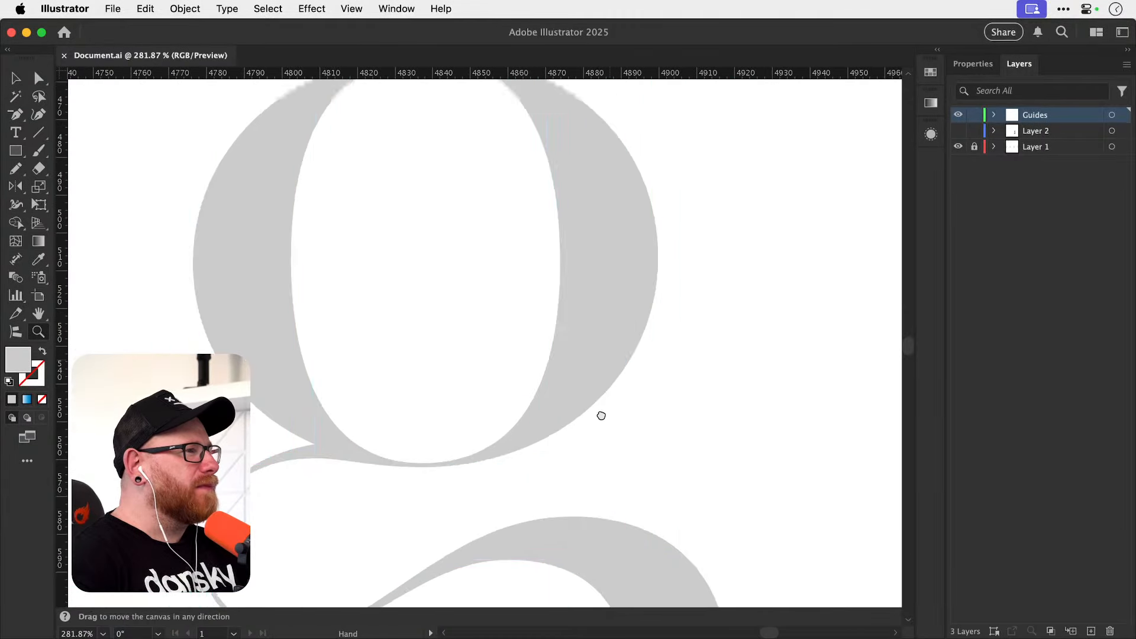
pyautogui.scroll(5, 601, 416)
pyautogui.press('super+semicolon')
pyautogui.press('p')
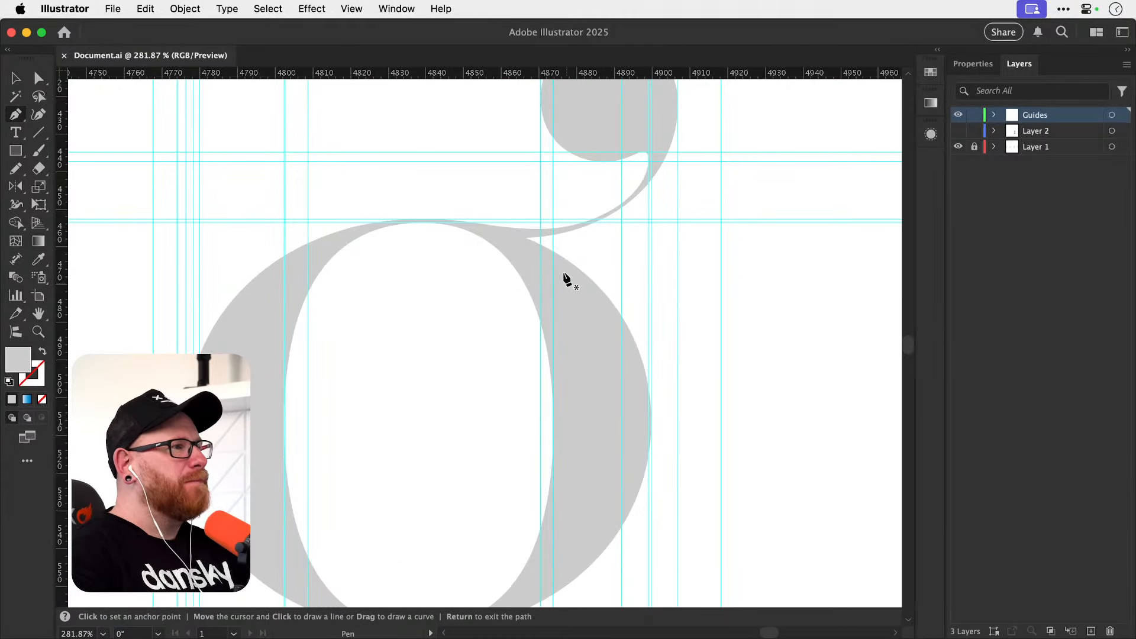
pyautogui.click(525, 237)
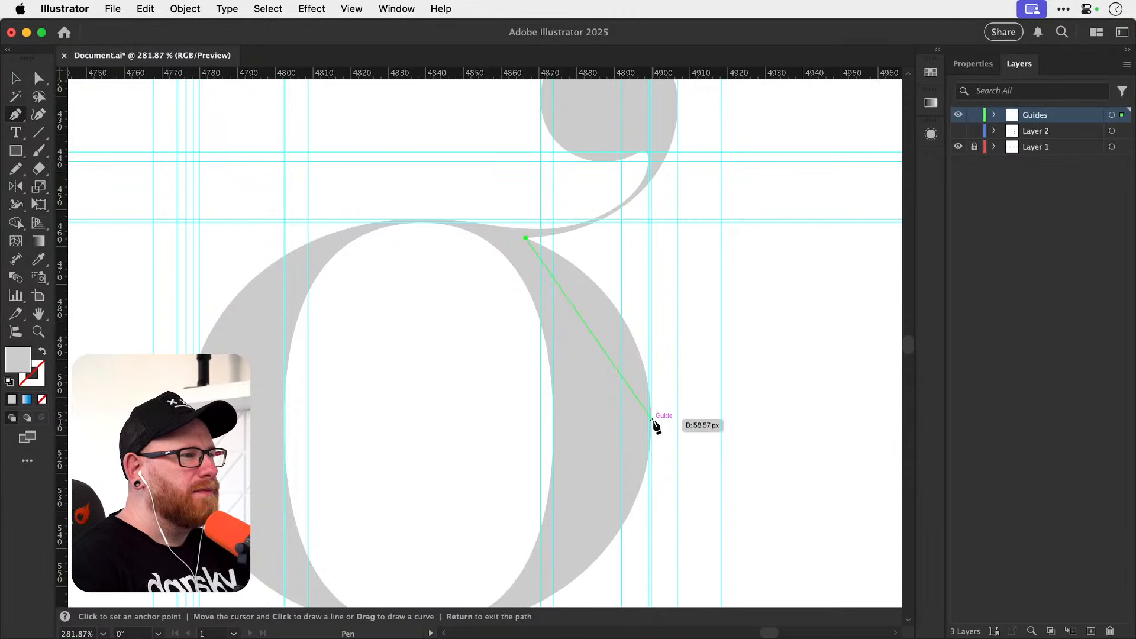
pyautogui.moveTo(651, 422); pyautogui.dragTo(649, 520)
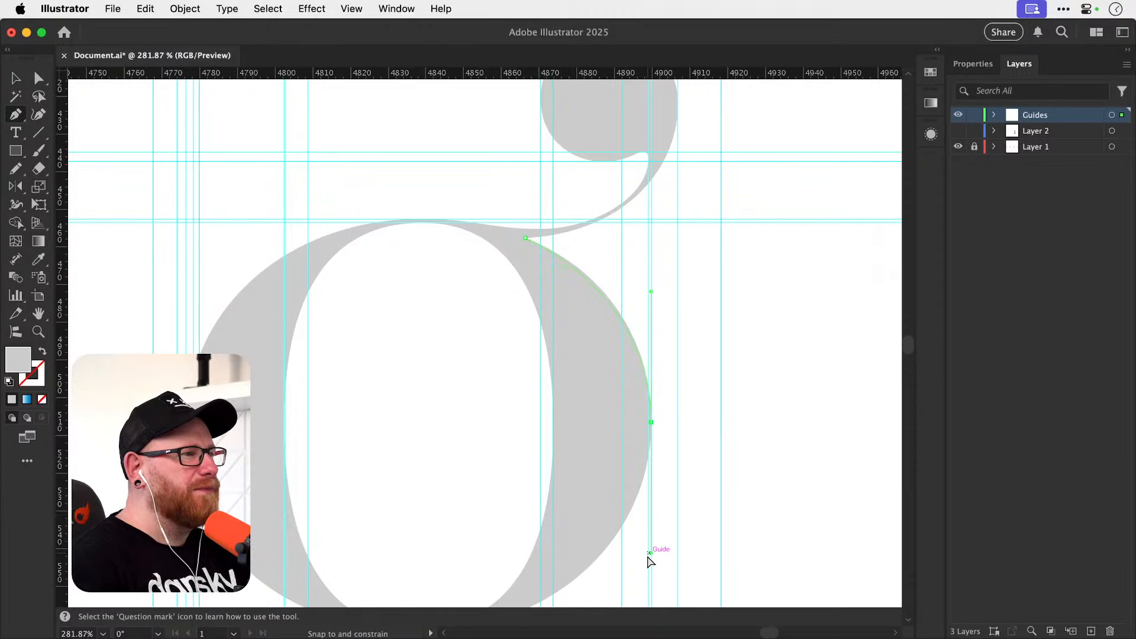
pyautogui.moveTo(649, 561); pyautogui.dragTo(651, 569)
# Continue the Pen path along the upper bowl to a smooth anchor at its outer bottom extreme.
pyautogui.scroll(-5, 712, 370)
pyautogui.hscroll(-2, 712, 371)
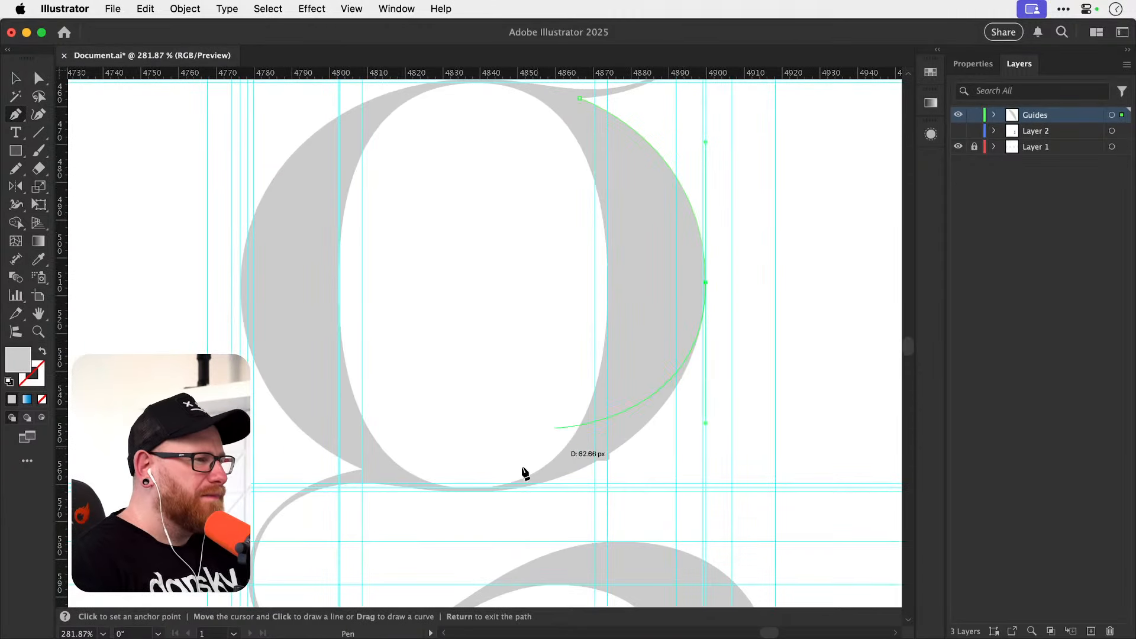
pyautogui.moveTo(469, 491); pyautogui.dragTo(357, 502)
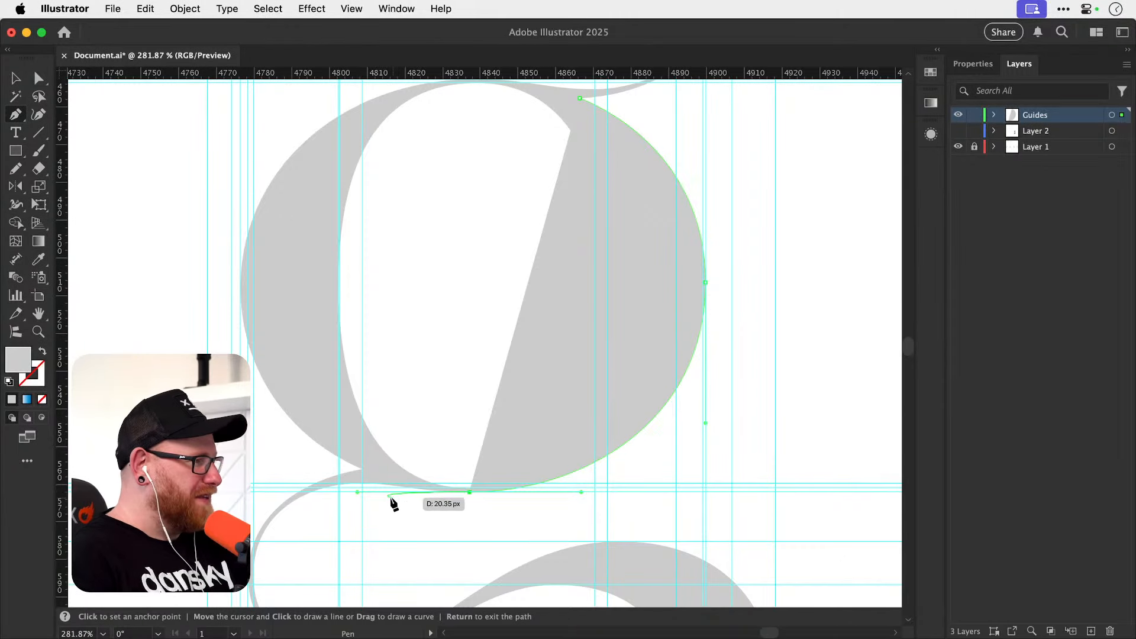
# Give the path a default black stroke with no fill and reduce the stroke weight to 0.1 pt.
pyautogui.press('d')
pyautogui.press('/')
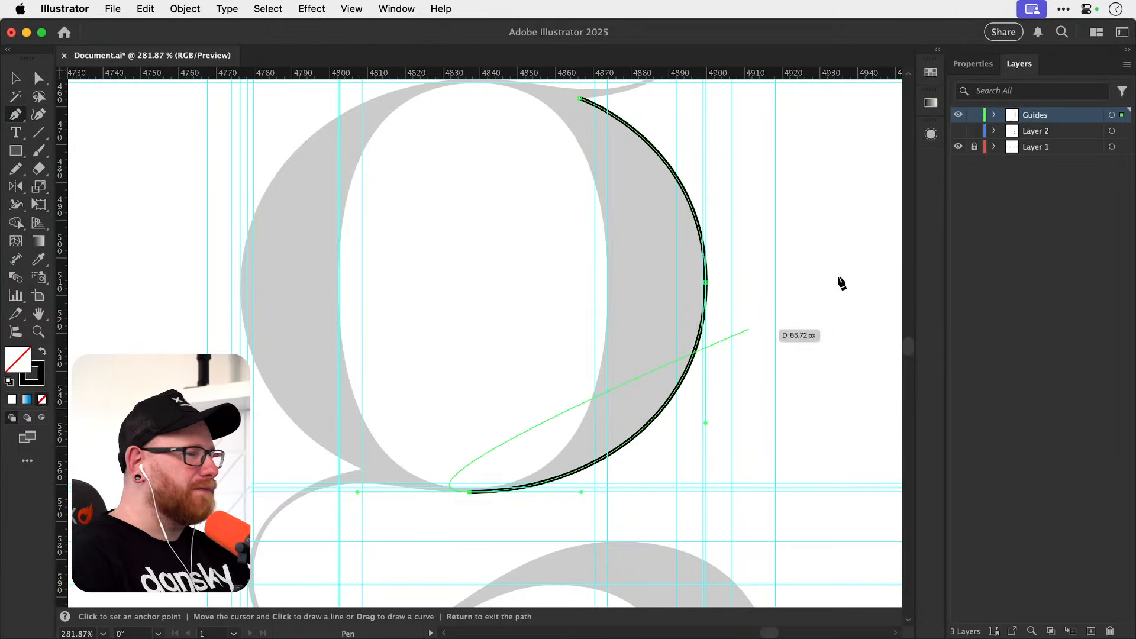
pyautogui.click(972, 63)
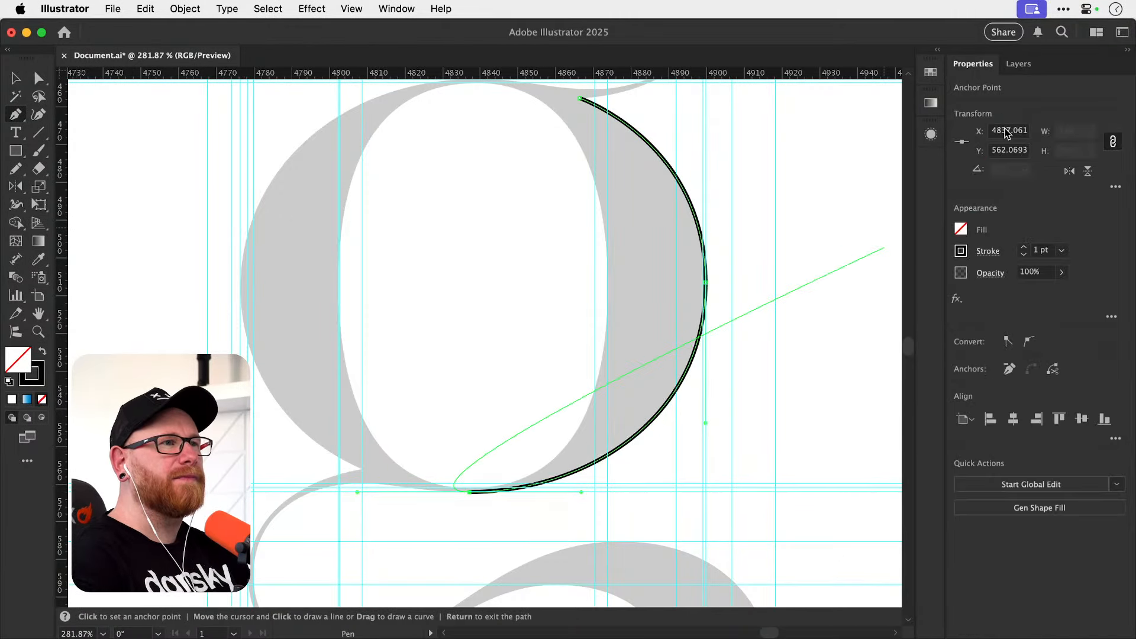
pyautogui.click(1024, 256)
pyautogui.click(1024, 250)
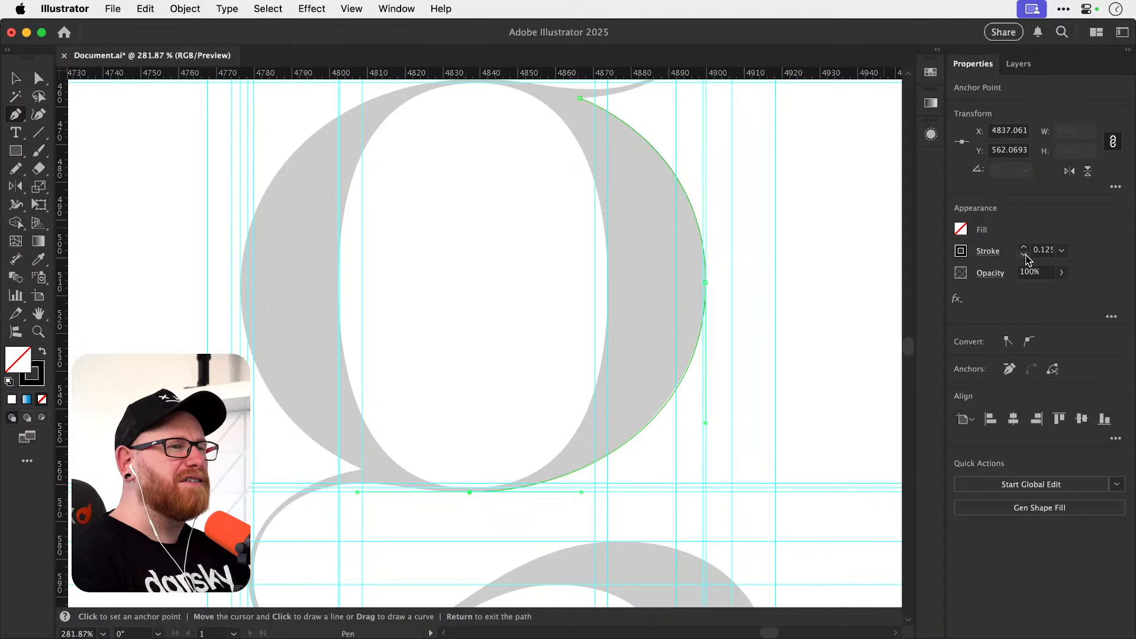
# Adjust the bottom anchor's outgoing handle and extend the path to a smooth anchor at the top of the thin link's inner edge.
pyautogui.press('z')
pyautogui.moveTo(457, 507); pyautogui.dragTo(634, 483)
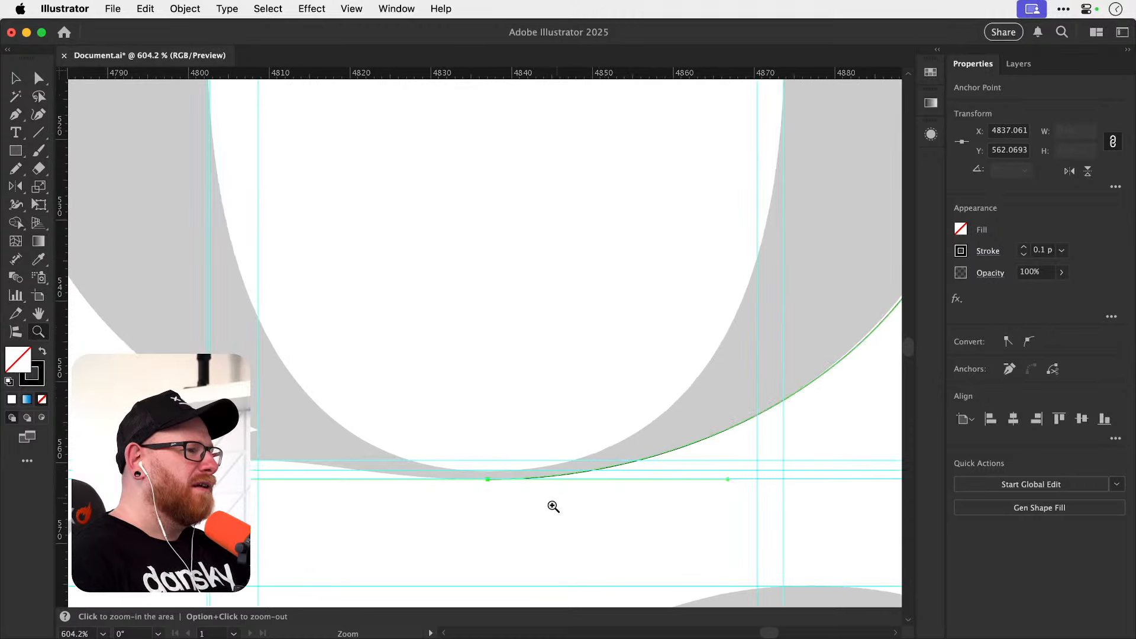
pyautogui.moveTo(551, 506); pyautogui.dragTo(600, 498)
pyautogui.press('p')
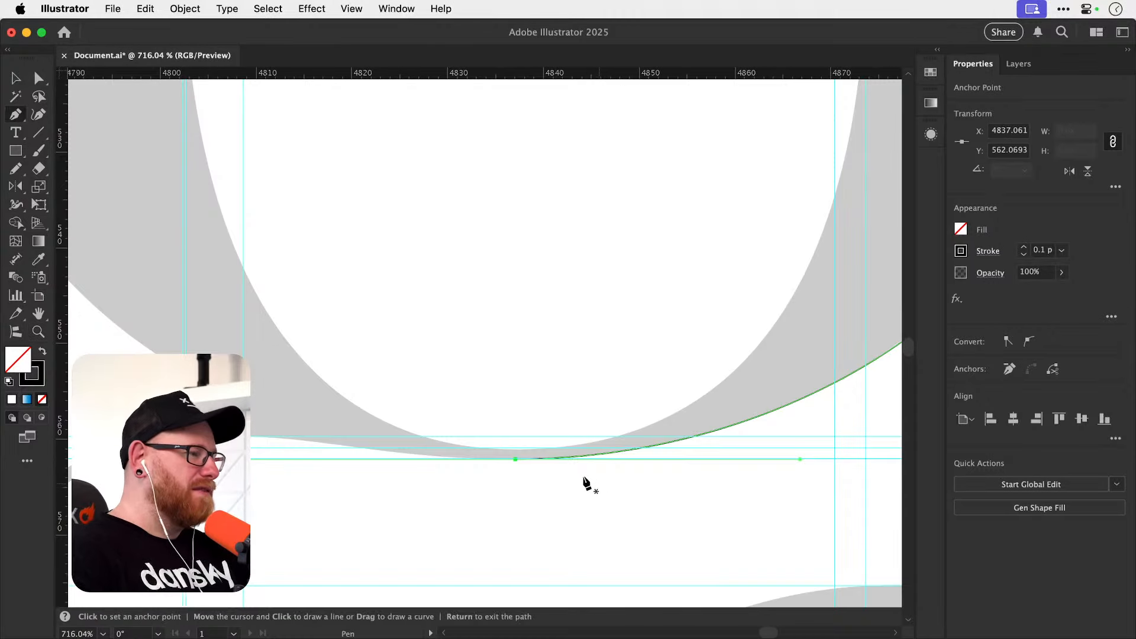
pyautogui.moveTo(317, 469); pyautogui.dragTo(426, 459)
pyautogui.moveTo(350, 426); pyautogui.dragTo(272, 440)
pyautogui.press('super+z')
pyautogui.moveTo(624, 449); pyautogui.dragTo(543, 452)
pyautogui.moveTo(352, 426); pyautogui.dragTo(277, 443)
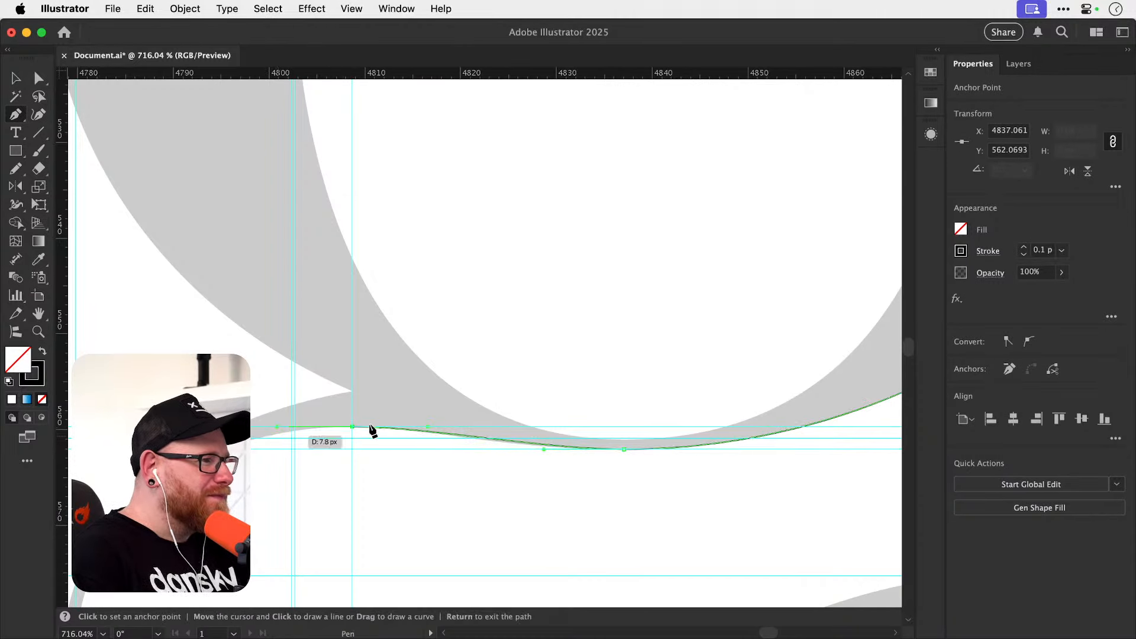
# Set the stroke weight to 0.2 pt and extend the path with smooth anchors at the link's inner left and bottom extremes.
pyautogui.click(1025, 251)
pyautogui.moveTo(392, 459); pyautogui.dragTo(574, 244)
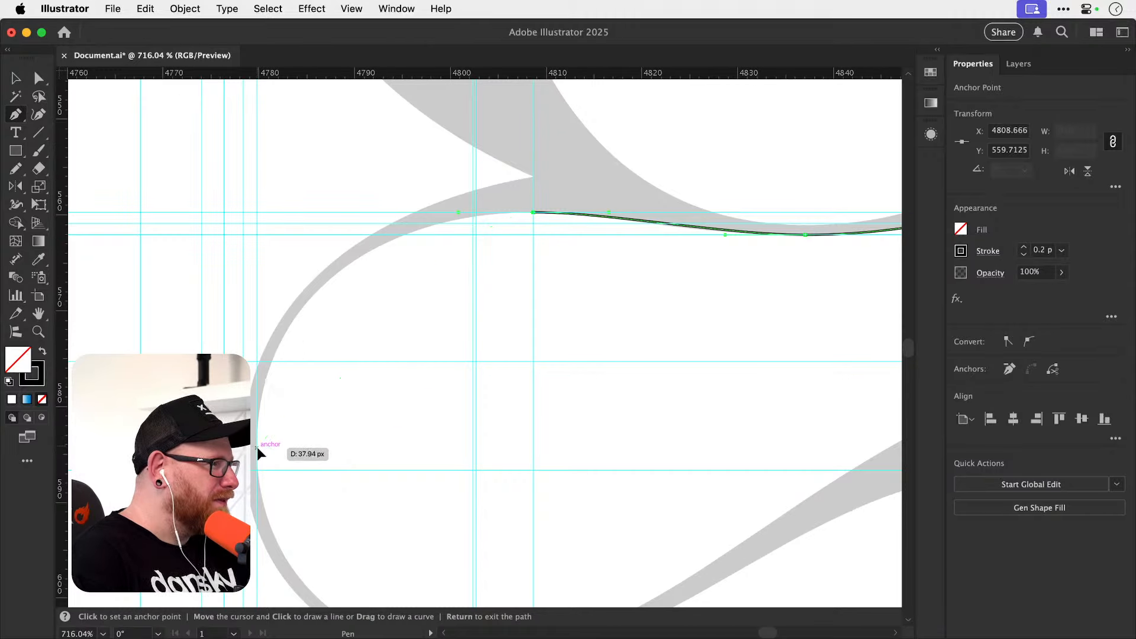
pyautogui.moveTo(256, 446); pyautogui.dragTo(257, 410)
pyautogui.moveTo(472, 419); pyautogui.dragTo(495, 418)
# Extend the path with a smooth anchor along the link's rising diagonal and another at the lower bowl's top extreme.
pyautogui.moveTo(573, 386); pyautogui.dragTo(327, 495)
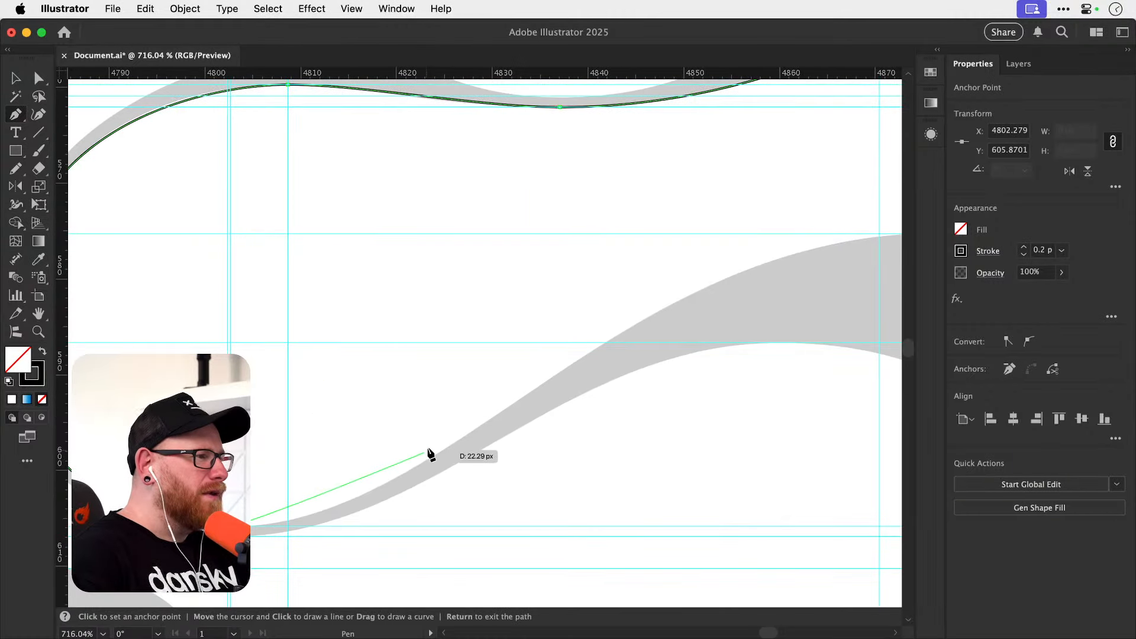
pyautogui.moveTo(413, 467); pyautogui.dragTo(499, 414)
pyautogui.moveTo(567, 393); pyautogui.dragTo(330, 472)
pyautogui.moveTo(645, 314); pyautogui.dragTo(820, 318)
# Add a smooth anchor at the lower bowl's outer right extreme with long vertical handles.
pyautogui.moveTo(733, 385); pyautogui.dragTo(365, 271)
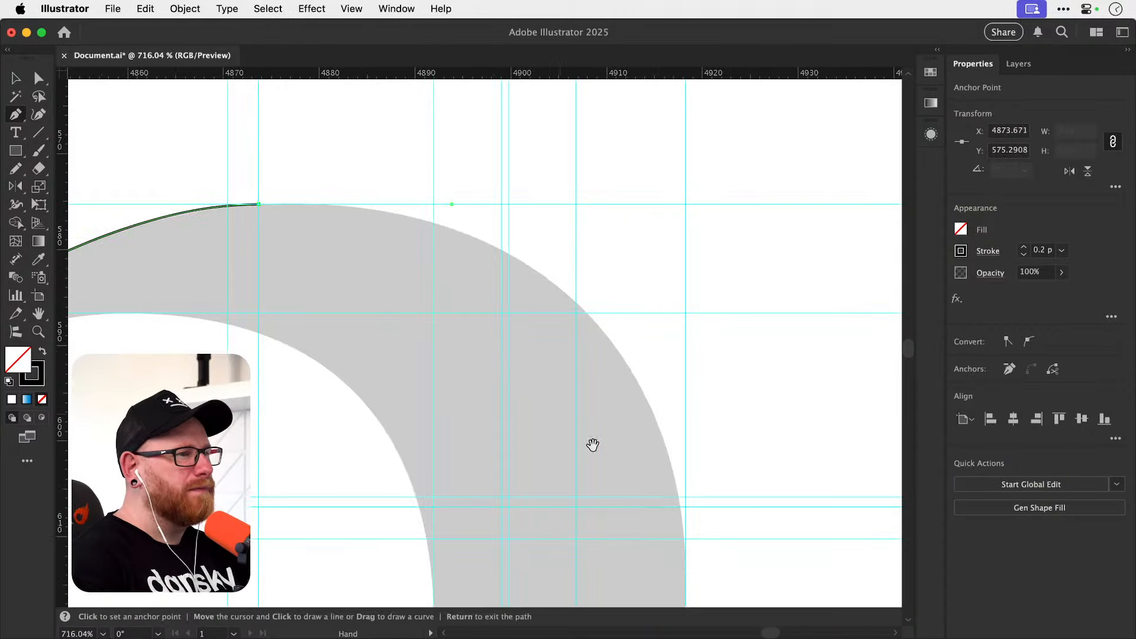
pyautogui.moveTo(593, 444); pyautogui.dragTo(500, 261)
pyautogui.moveTo(593, 356); pyautogui.dragTo(592, 584)
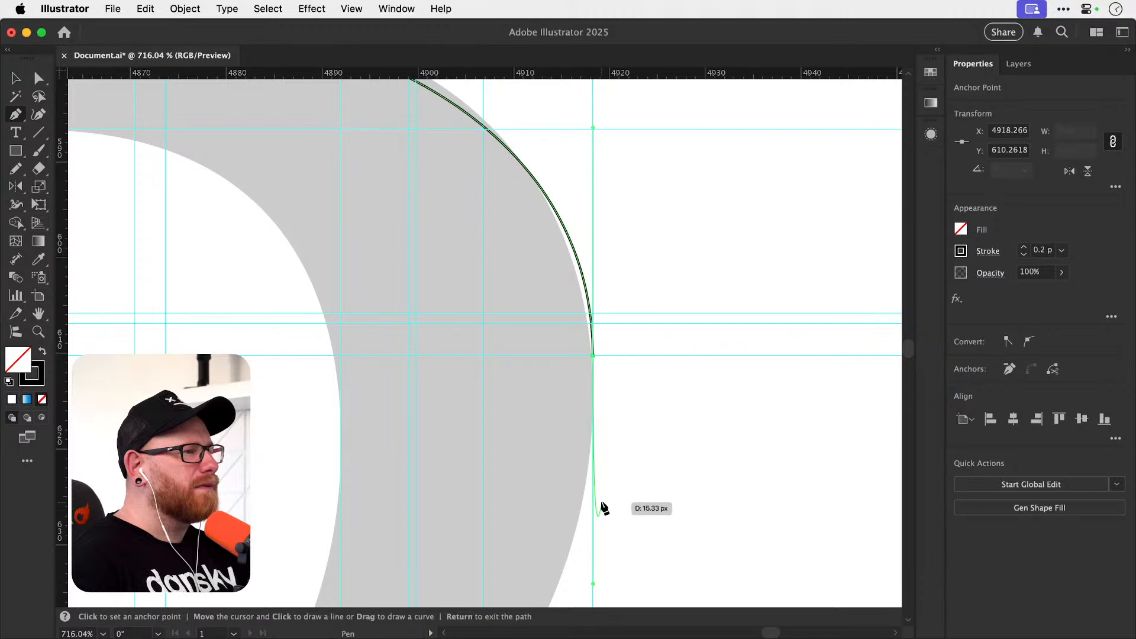
# Redraw the lower bowl's outer right anchor slightly lower with vertical handles, and extend the path to a smooth anchor at its outer bottom extreme.
pyautogui.moveTo(593, 383); pyautogui.dragTo(574, 597)
pyautogui.press('super+z')
pyautogui.moveTo(593, 384); pyautogui.dragTo(585, 601)
pyautogui.moveTo(603, 499); pyautogui.dragTo(713, 206)
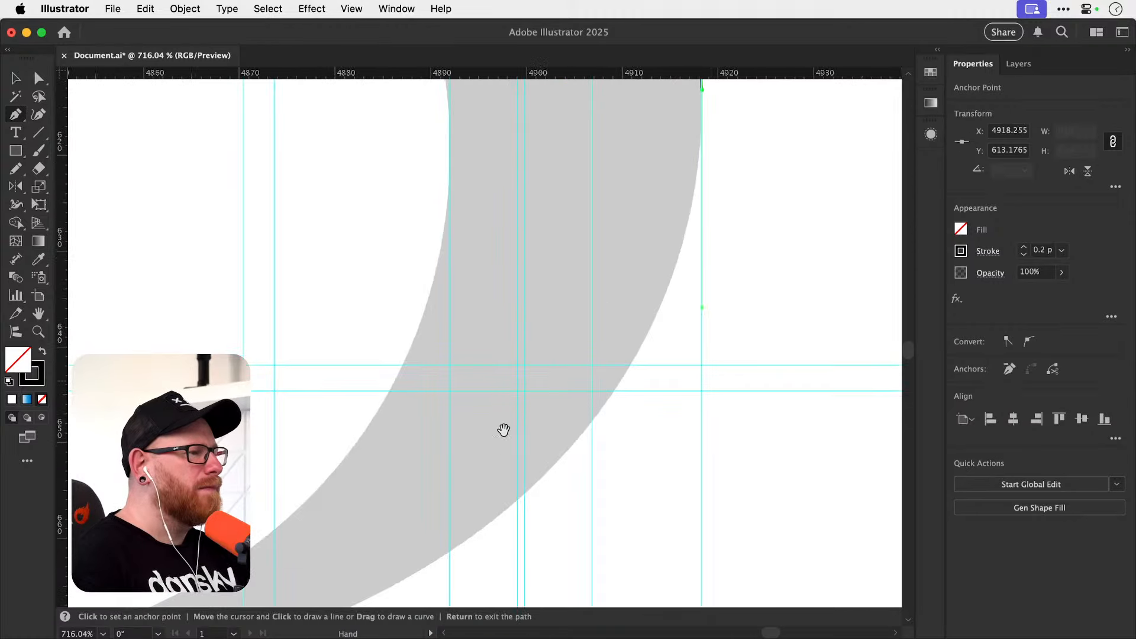
pyautogui.moveTo(503, 430); pyautogui.dragTo(758, 242)
pyautogui.moveTo(374, 474); pyautogui.dragTo(702, 395)
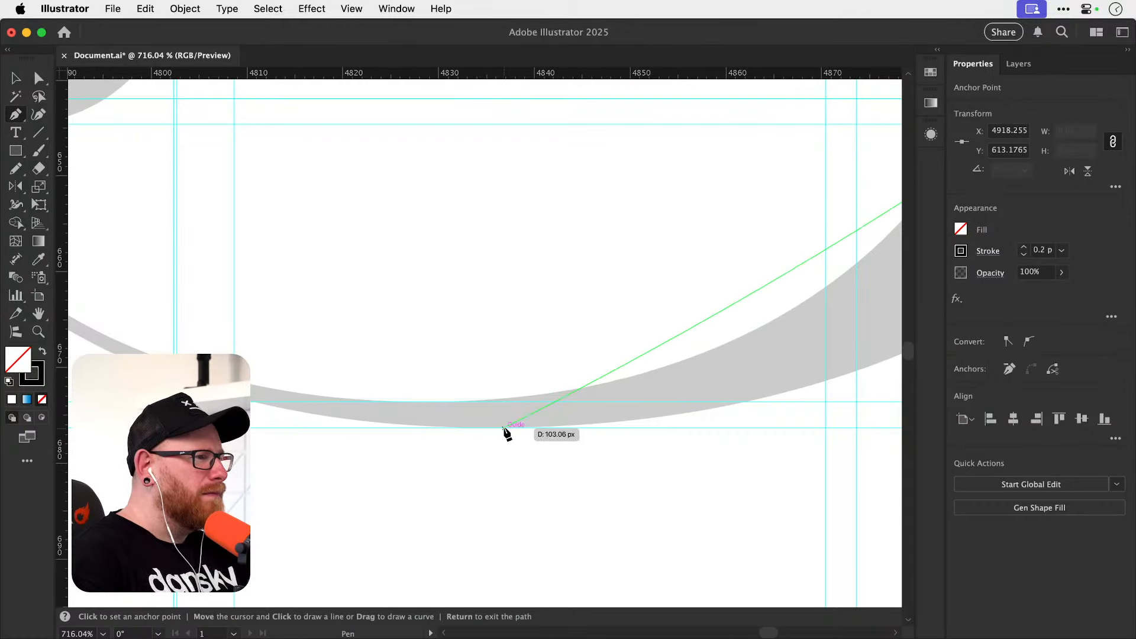
pyautogui.moveTo(502, 428); pyautogui.dragTo(200, 429)
# Extend the path to the lower ball terminal's left extreme with a smooth anchor and long vertical handles.
pyautogui.moveTo(294, 411); pyautogui.dragTo(638, 489)
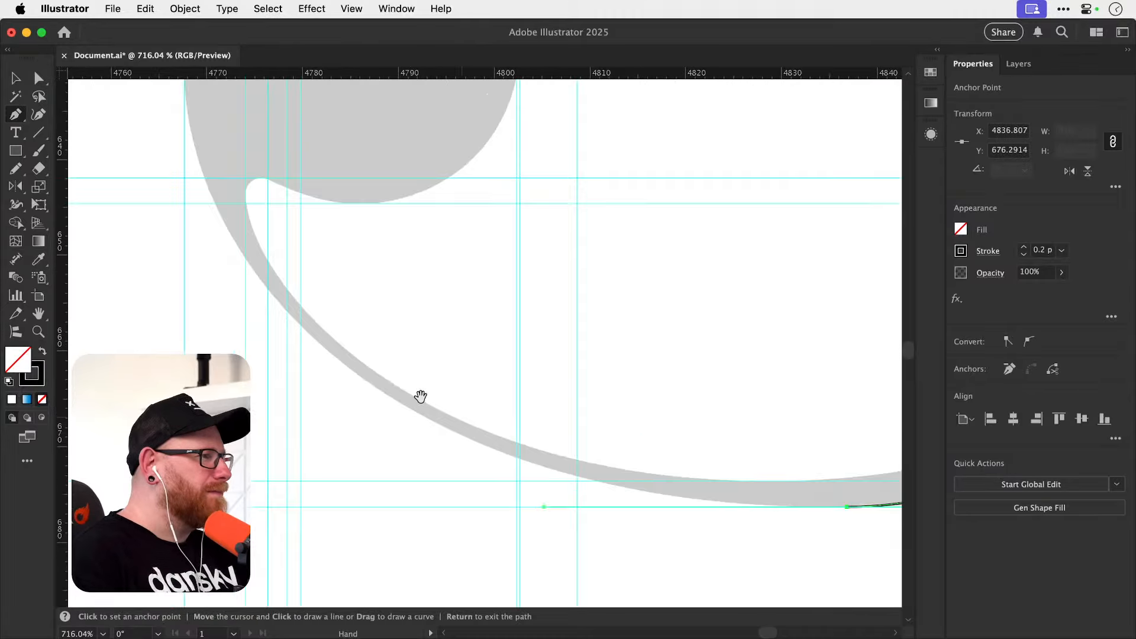
pyautogui.moveTo(298, 317); pyautogui.dragTo(375, 452)
pyautogui.moveTo(265, 268); pyautogui.dragTo(322, 432)
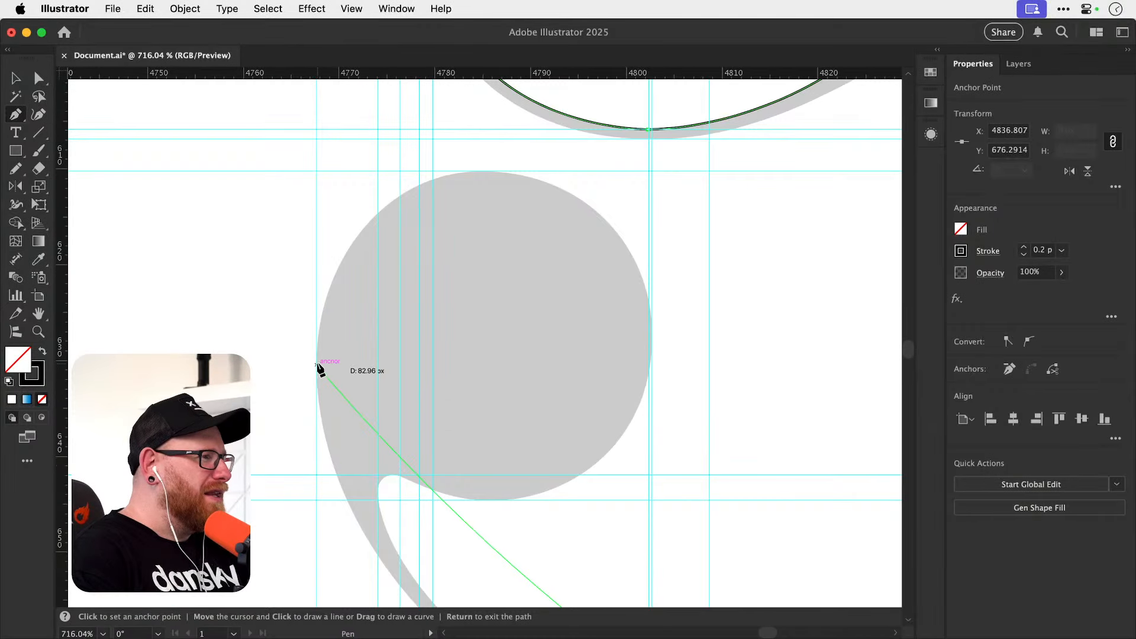
pyautogui.moveTo(317, 366); pyautogui.dragTo(306, 193)
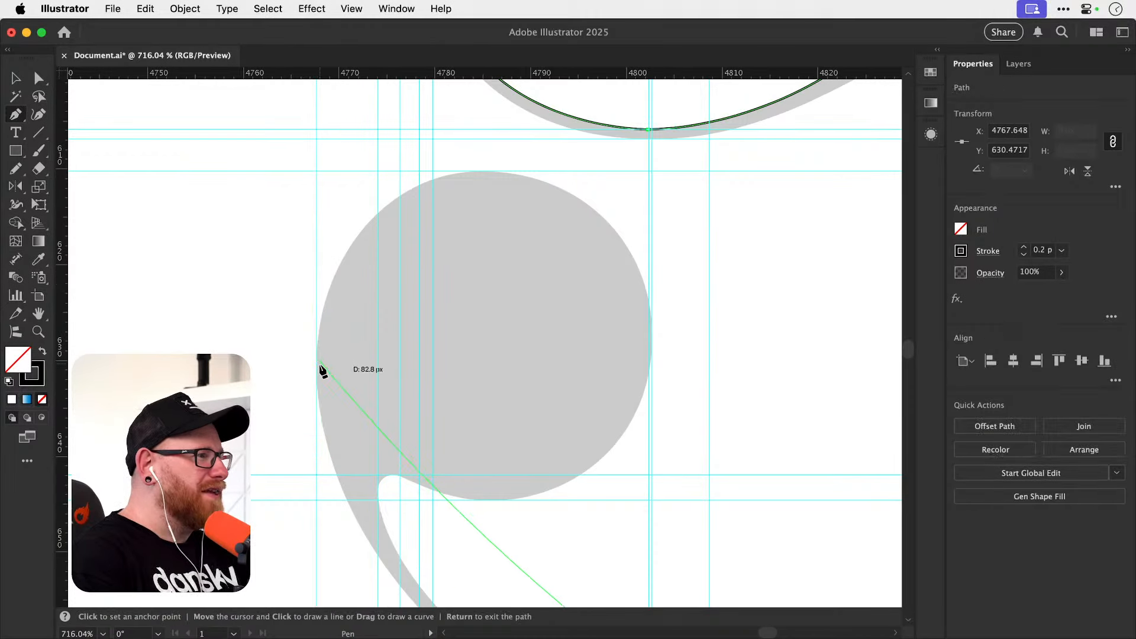
pyautogui.moveTo(317, 368); pyautogui.dragTo(321, 191)
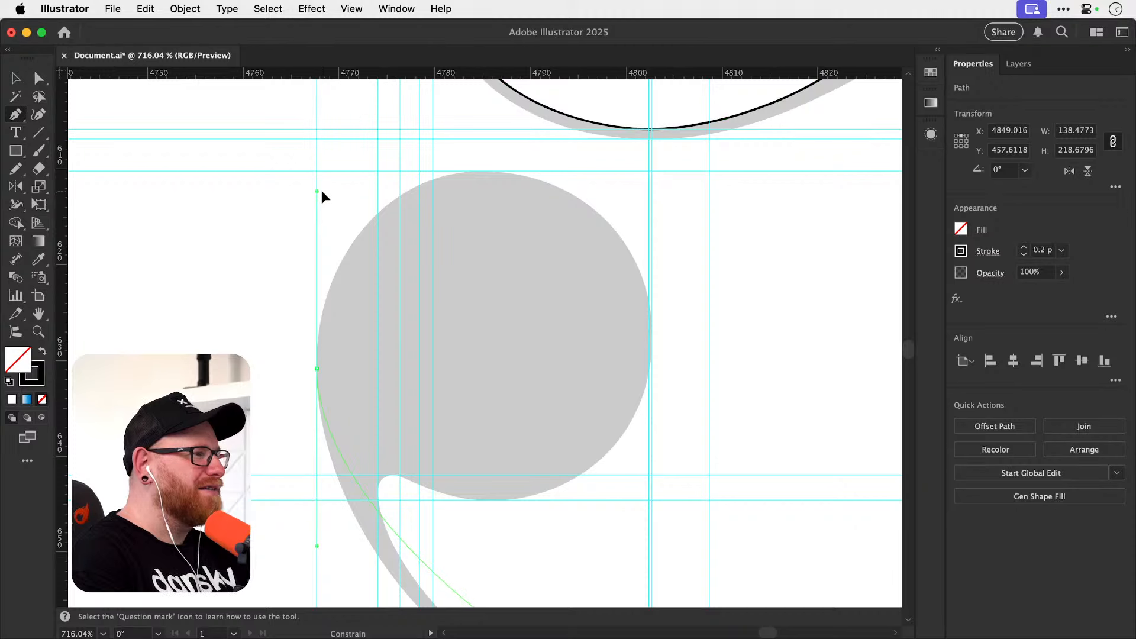
# Extend the path around the lower ball terminal with smooth anchors at its top, right and bottom extremes.
pyautogui.moveTo(481, 172); pyautogui.dragTo(514, 172)
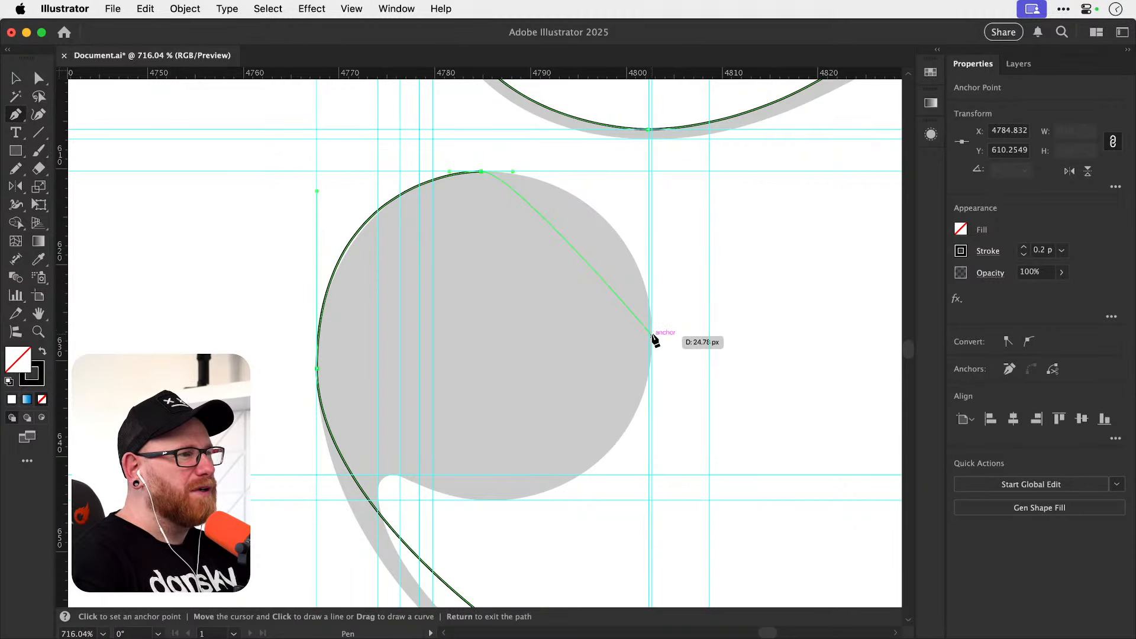
pyautogui.moveTo(652, 335); pyautogui.dragTo(651, 475)
pyautogui.moveTo(497, 504); pyautogui.dragTo(456, 503)
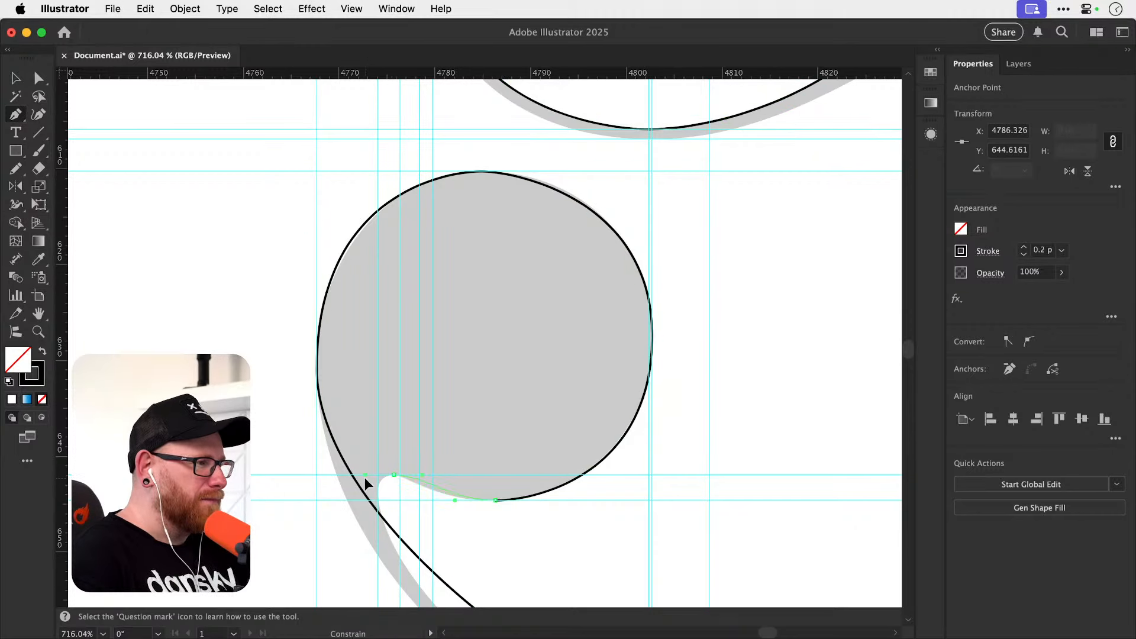
# Trace the small notch beneath the ball terminal with smooth anchors at its top and left extremes, shortening the top anchor's outgoing handle.
pyautogui.moveTo(394, 474); pyautogui.dragTo(383, 502)
pyautogui.scroll(5, 385, 488)
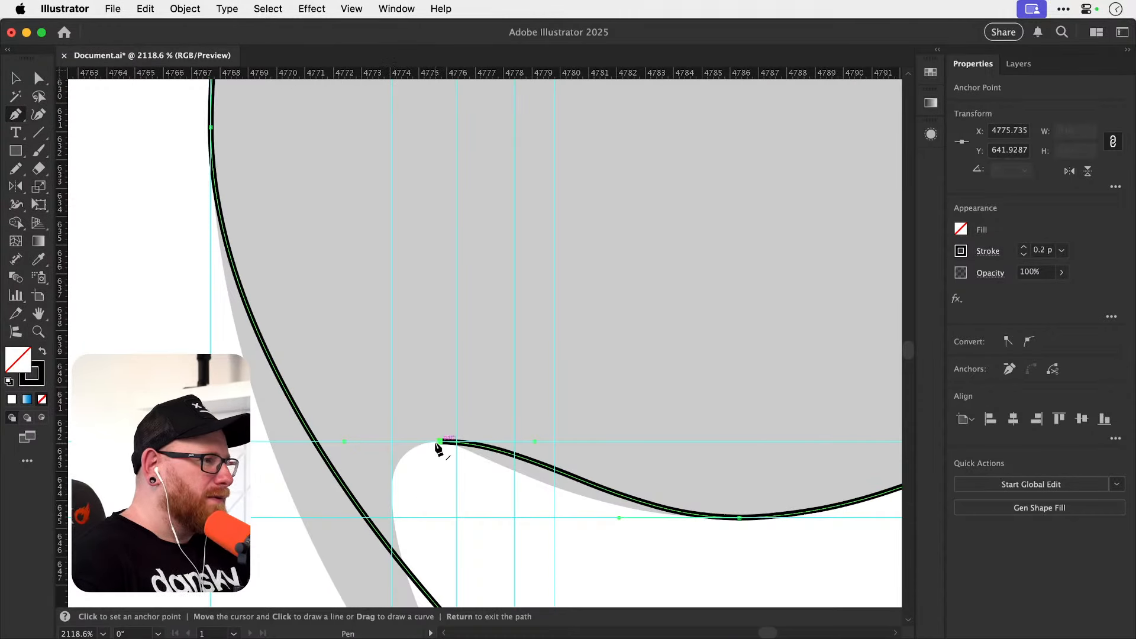
pyautogui.moveTo(438, 442); pyautogui.dragTo(415, 443)
pyautogui.moveTo(392, 493); pyautogui.dragTo(410, 515)
# Extend the path from the notch to a smooth anchor with long horizontal handles at the lower bowl's inner bottom extreme.
pyautogui.press('super+minus')
pyautogui.press('super+minus')
pyautogui.press('super+minus')
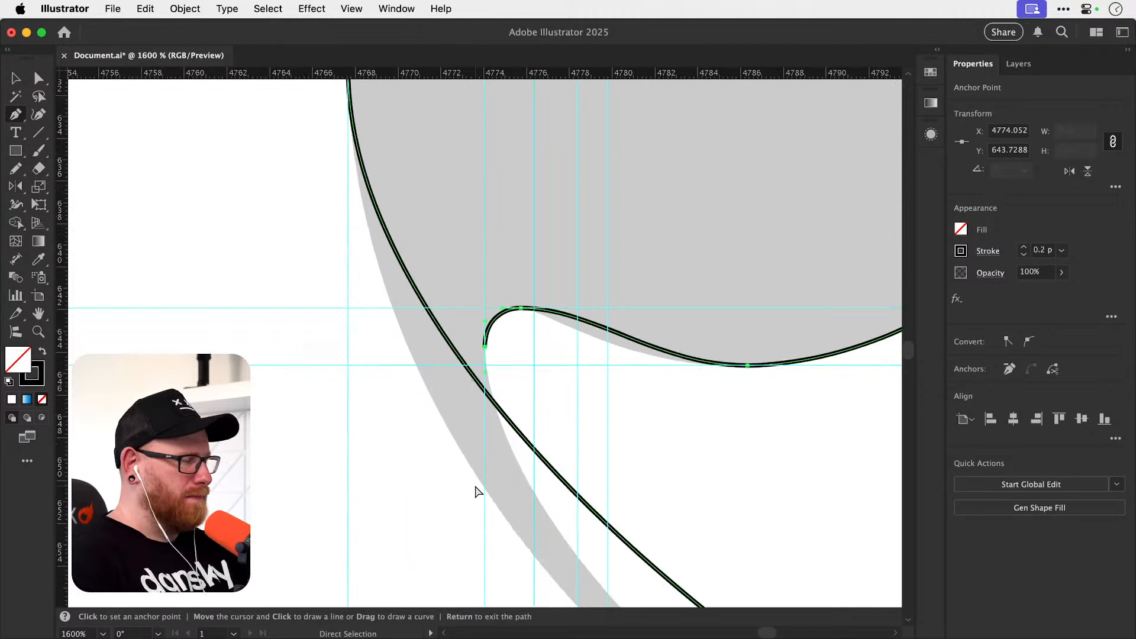
pyautogui.moveTo(526, 420); pyautogui.dragTo(316, 365)
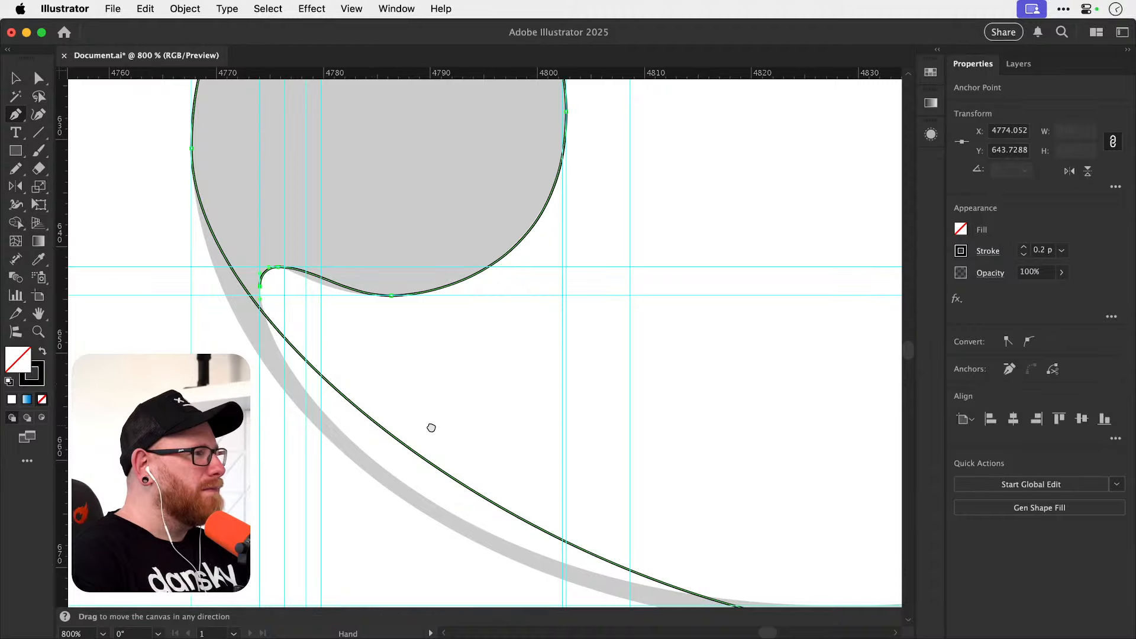
pyautogui.moveTo(430, 428); pyautogui.dragTo(268, 355)
pyautogui.moveTo(542, 469); pyautogui.dragTo(277, 439)
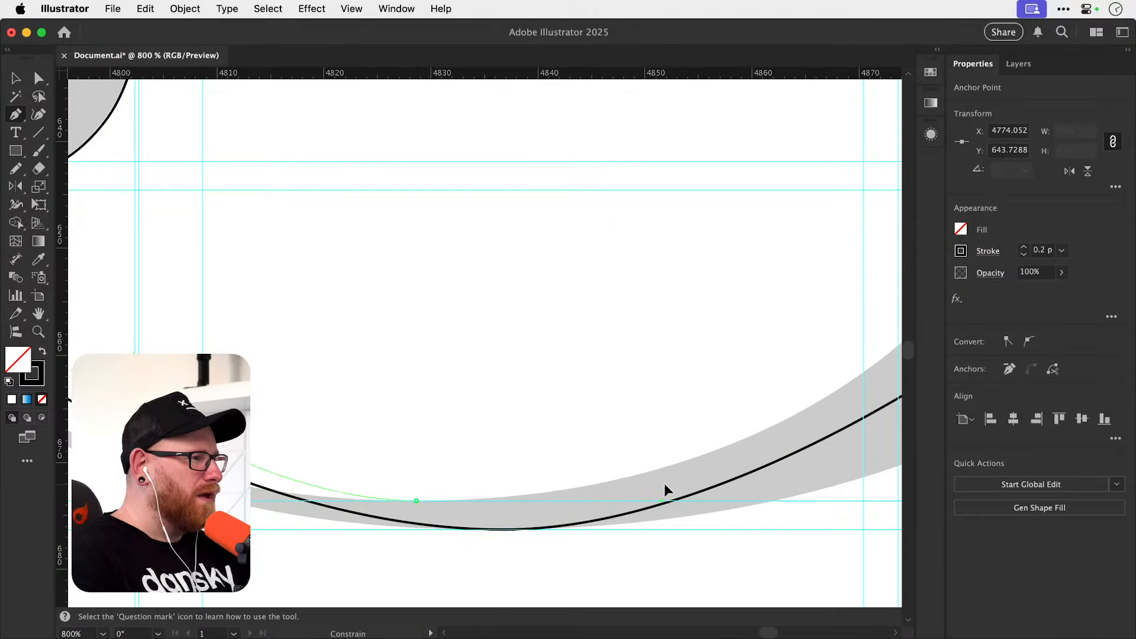
pyautogui.moveTo(672, 485); pyautogui.dragTo(433, 505)
# Extend the path with smooth anchors at the lower bowl's inner right and inner top extremes.
pyautogui.scroll(5, 457, 527)
pyautogui.hscroll(3, 457, 527)
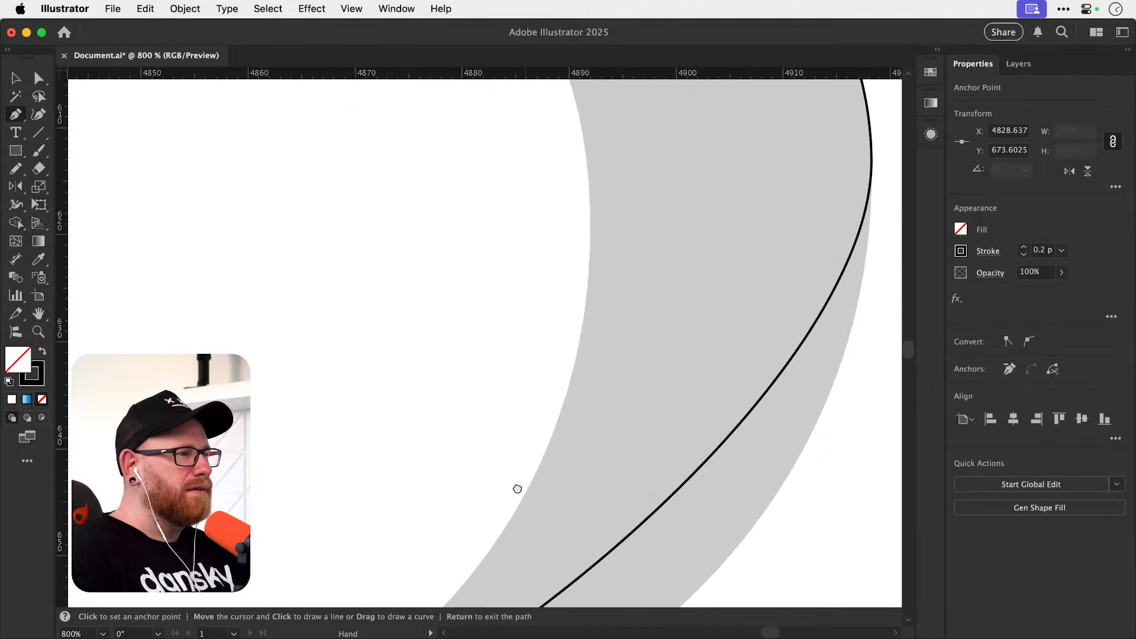
pyautogui.moveTo(583, 386); pyautogui.dragTo(577, 257)
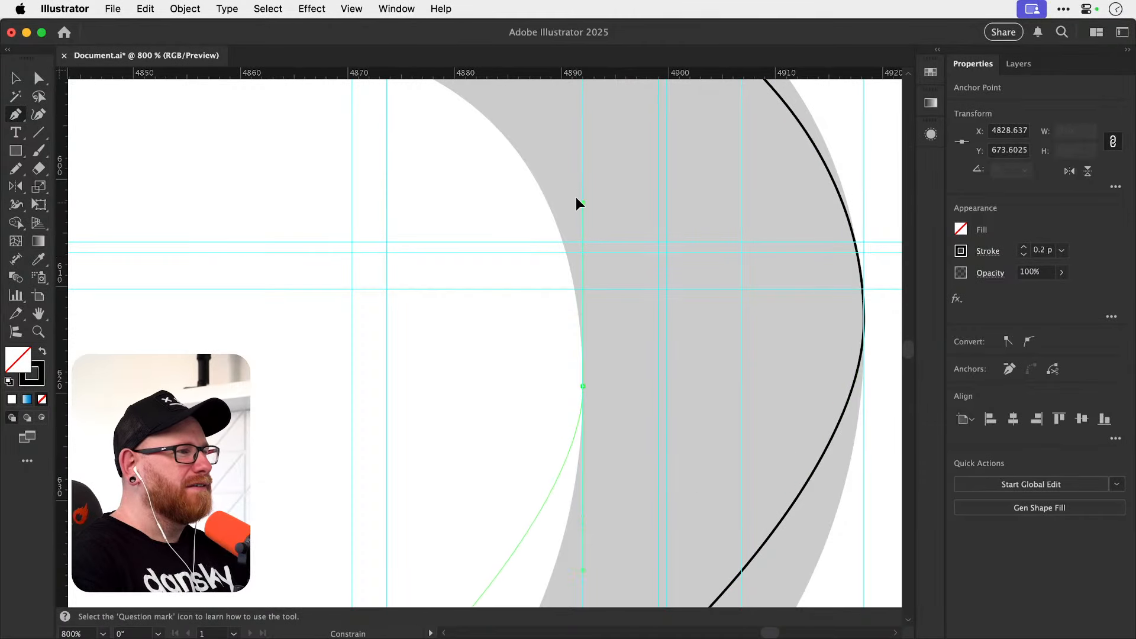
pyautogui.scroll(5, 503, 314)
pyautogui.hscroll(-5, 503, 313)
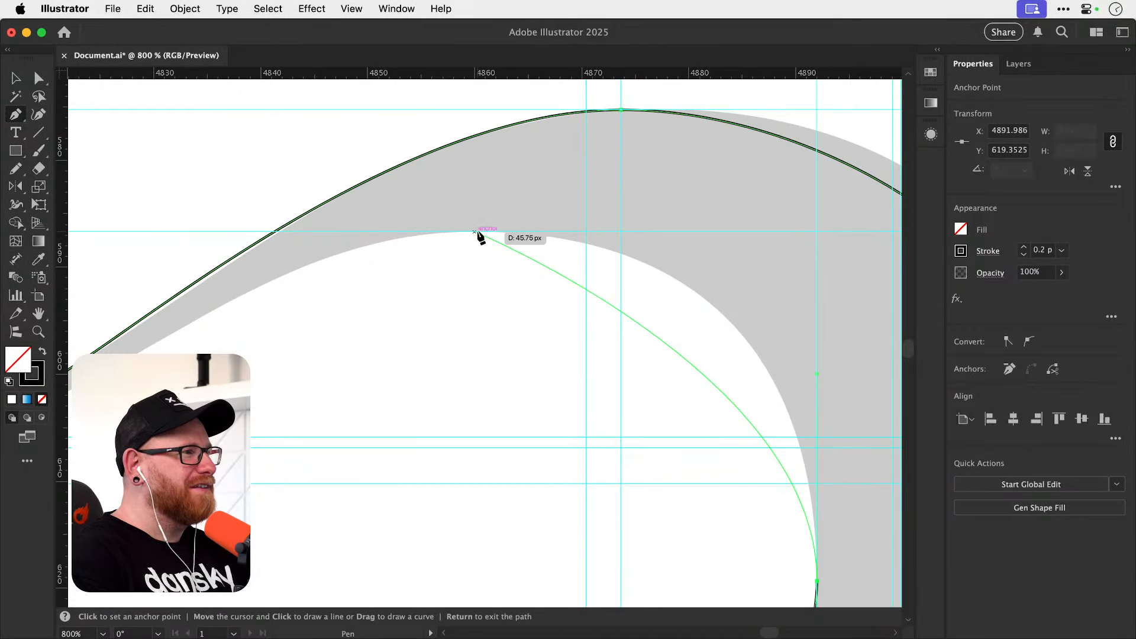
pyautogui.moveTo(477, 231); pyautogui.dragTo(310, 249)
pyautogui.press('super+z')
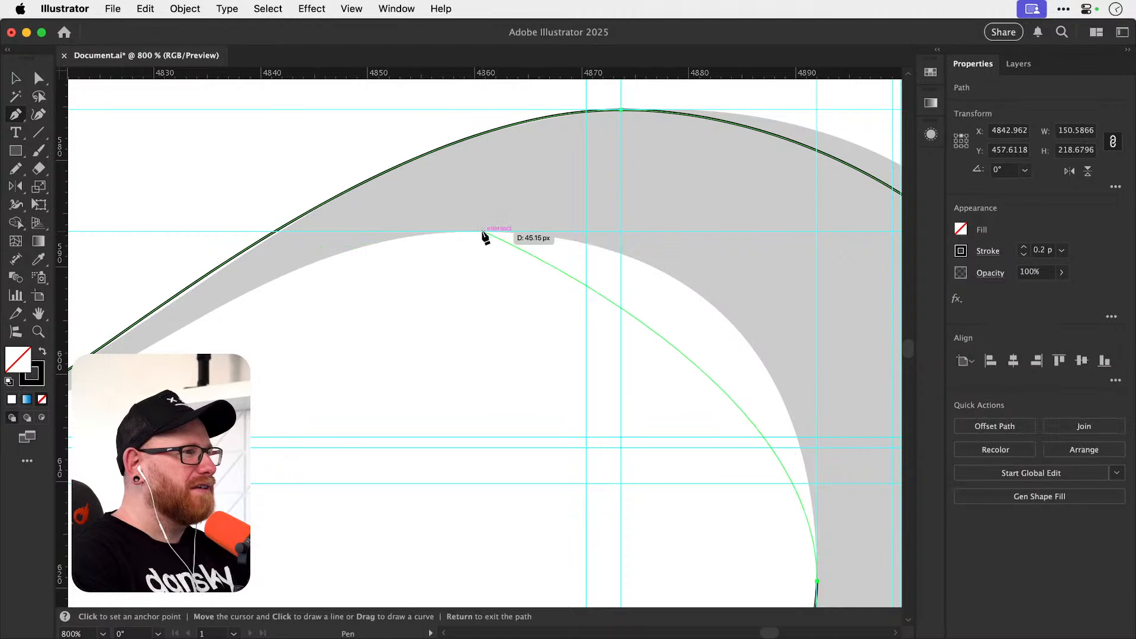
pyautogui.moveTo(482, 232); pyautogui.dragTo(280, 244)
# Extend the path with smooth anchors at the thin link's outer bottom and outer left extremes.
pyautogui.press('space')
pyautogui.moveTo(368, 341); pyautogui.dragTo(644, 308)
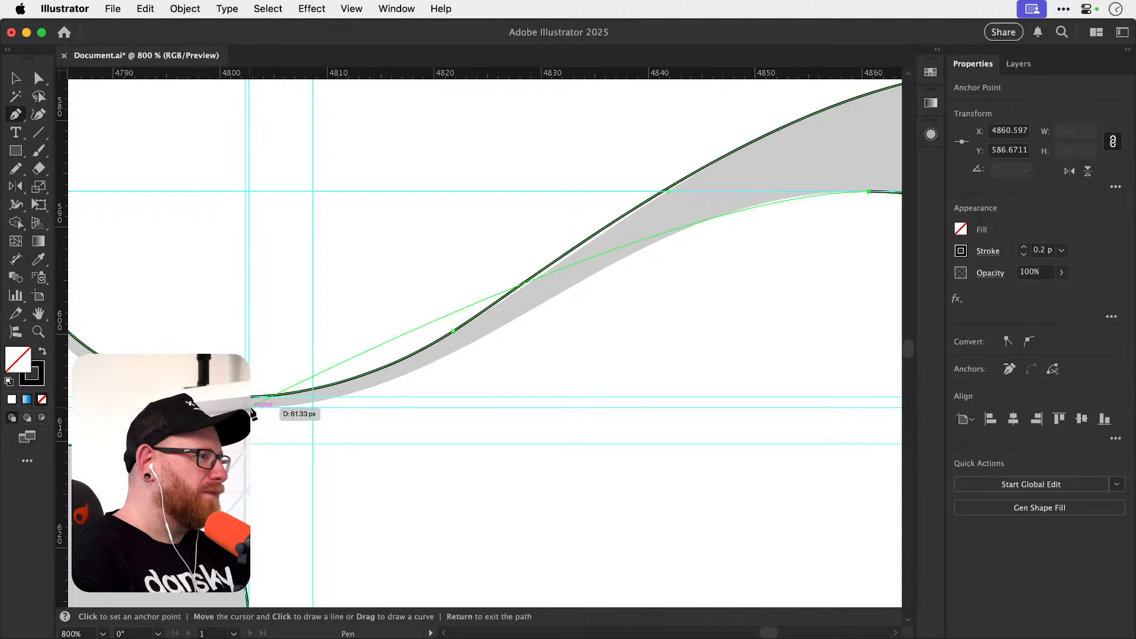
pyautogui.moveTo(250, 408); pyautogui.dragTo(158, 409)
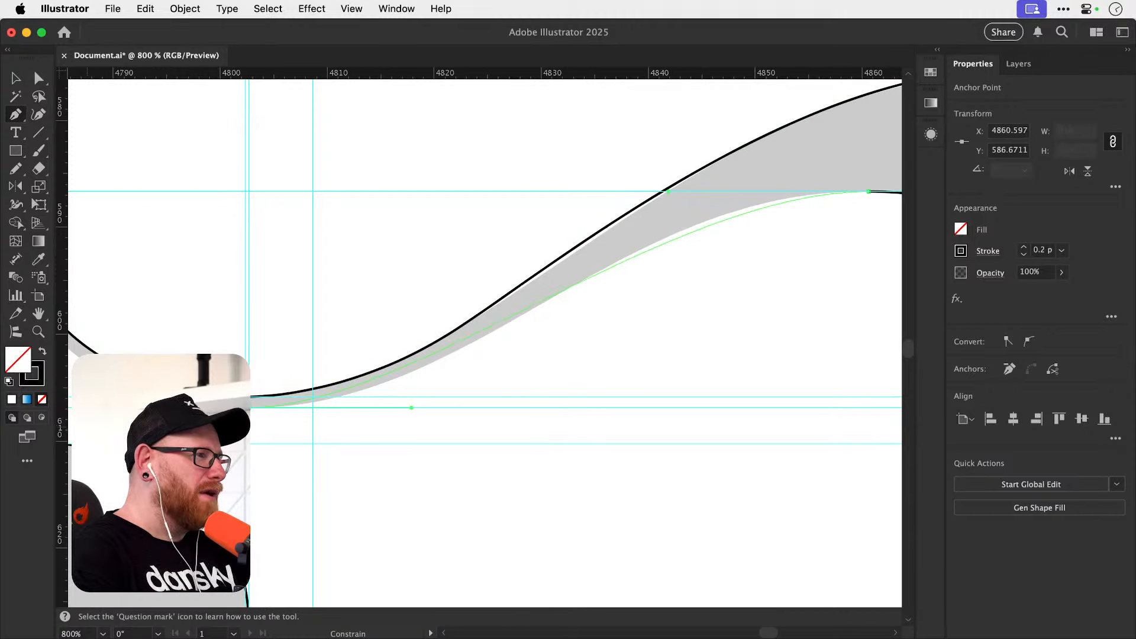
pyautogui.moveTo(88, 408); pyautogui.dragTo(208, 408)
pyautogui.moveTo(552, 322)
pyautogui.mouseDown()
pyautogui.moveTo(343, 359)
pyautogui.moveTo(462, 388)
pyautogui.mouseUp()
pyautogui.moveTo(413, 296); pyautogui.dragTo(404, 396)
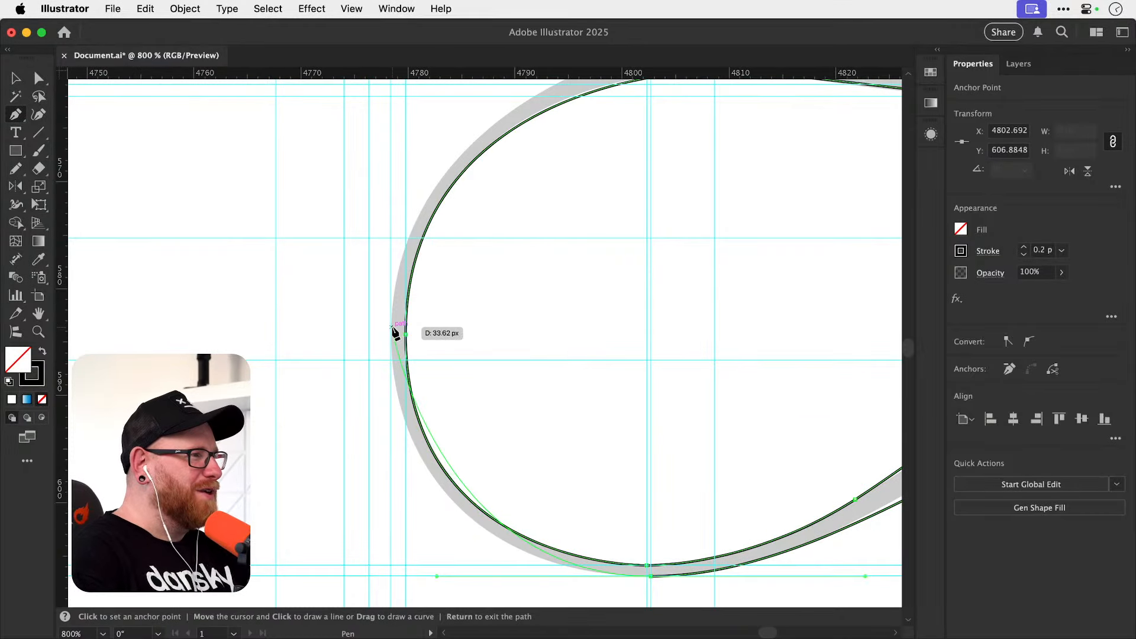
pyautogui.moveTo(391, 335); pyautogui.dragTo(384, 250)
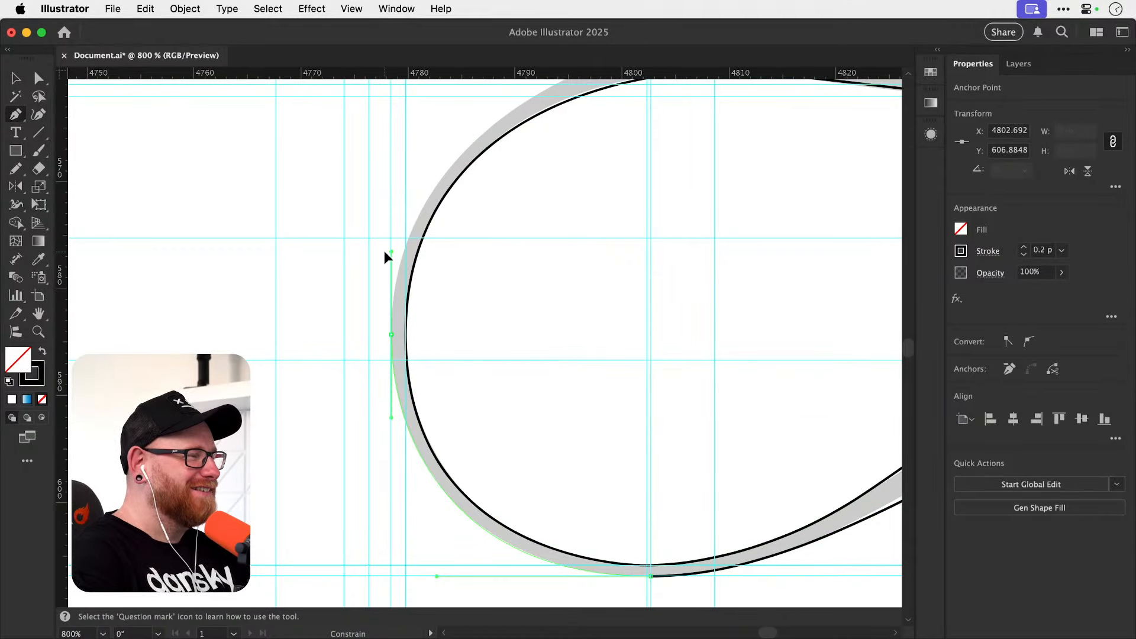
# Extend the path to the sharp junction between link and upper bowl, and remove that anchor's outgoing handle.
pyautogui.moveTo(456, 283); pyautogui.dragTo(286, 563)
pyautogui.click(545, 311)
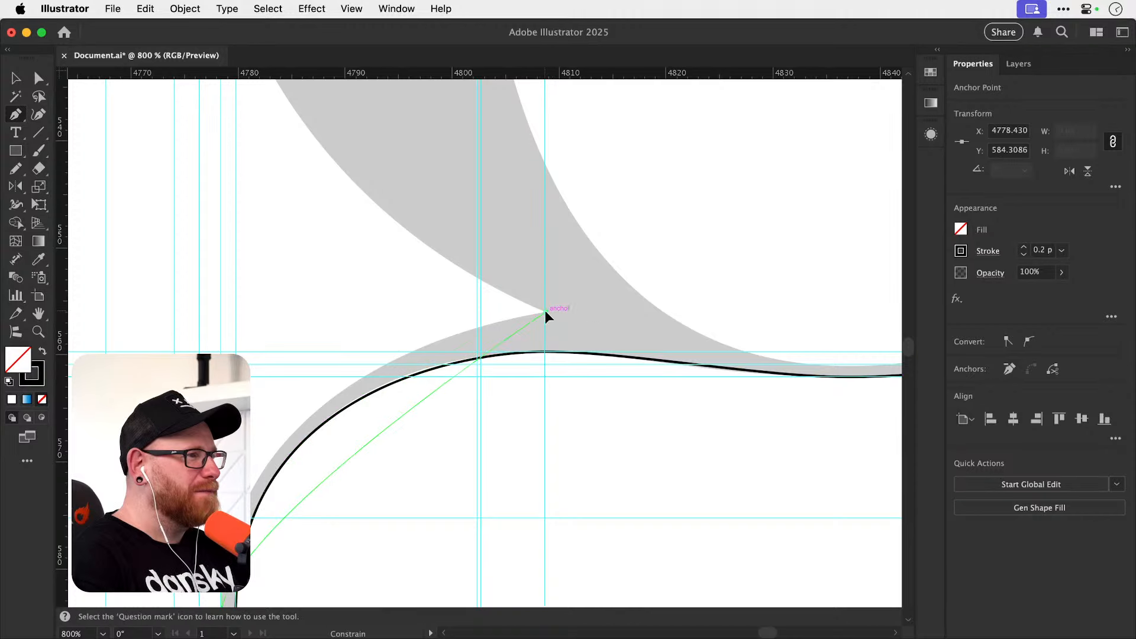
pyautogui.moveTo(787, 291); pyautogui.dragTo(792, 294)
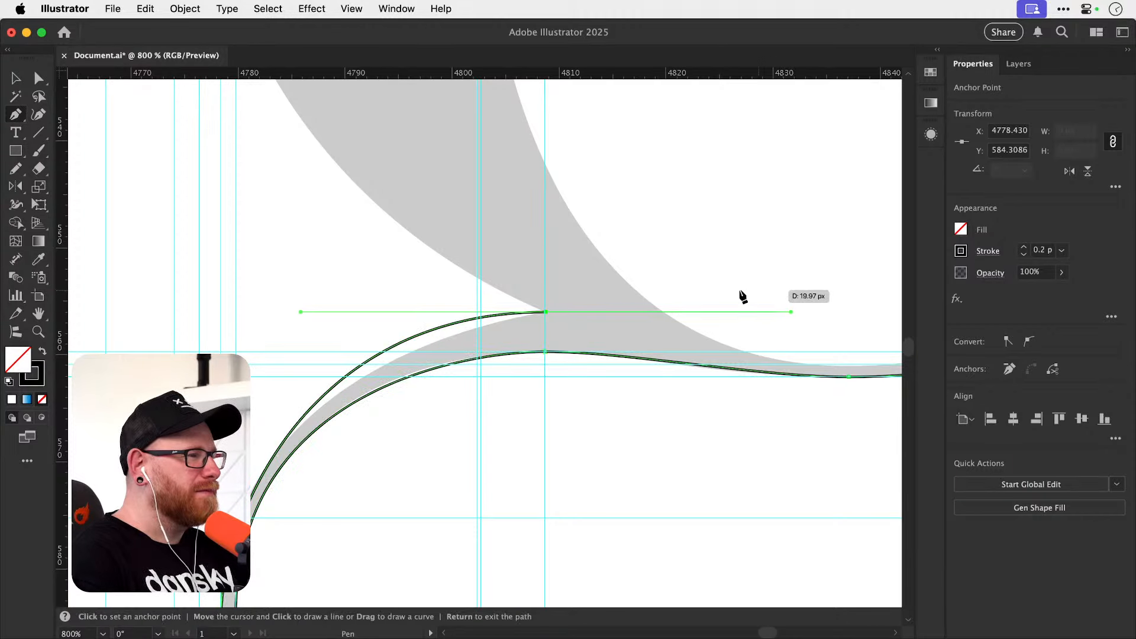
pyautogui.click(545, 311)
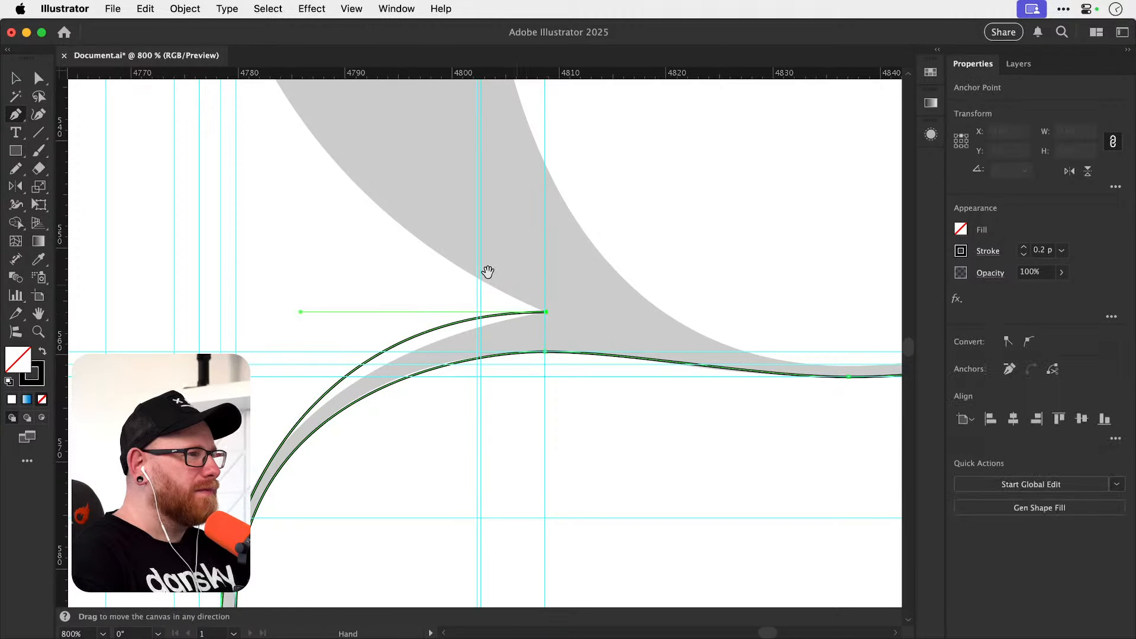
# Extend the path with smooth anchors at the upper bowl's outer left and outer top extremes.
pyautogui.scroll(10, 487, 284)
pyautogui.hscroll(-2, 487, 284)
pyautogui.scroll(5, 345, 430)
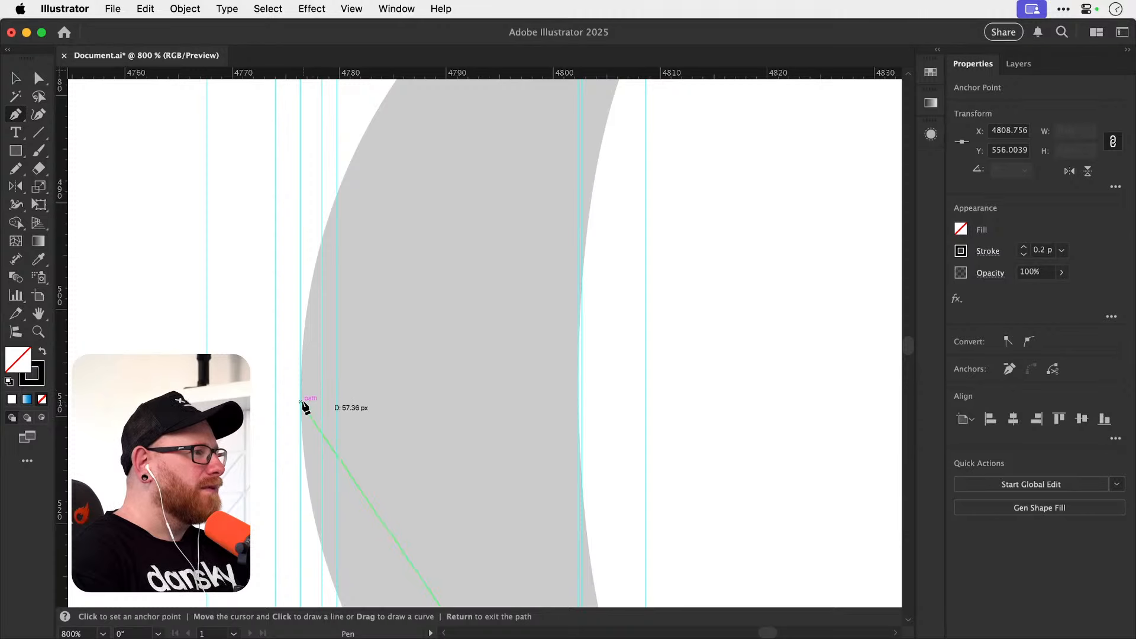
pyautogui.moveTo(301, 393); pyautogui.dragTo(301, 321)
pyautogui.scroll(10, 393, 233)
pyautogui.hscroll(10, 410, 327)
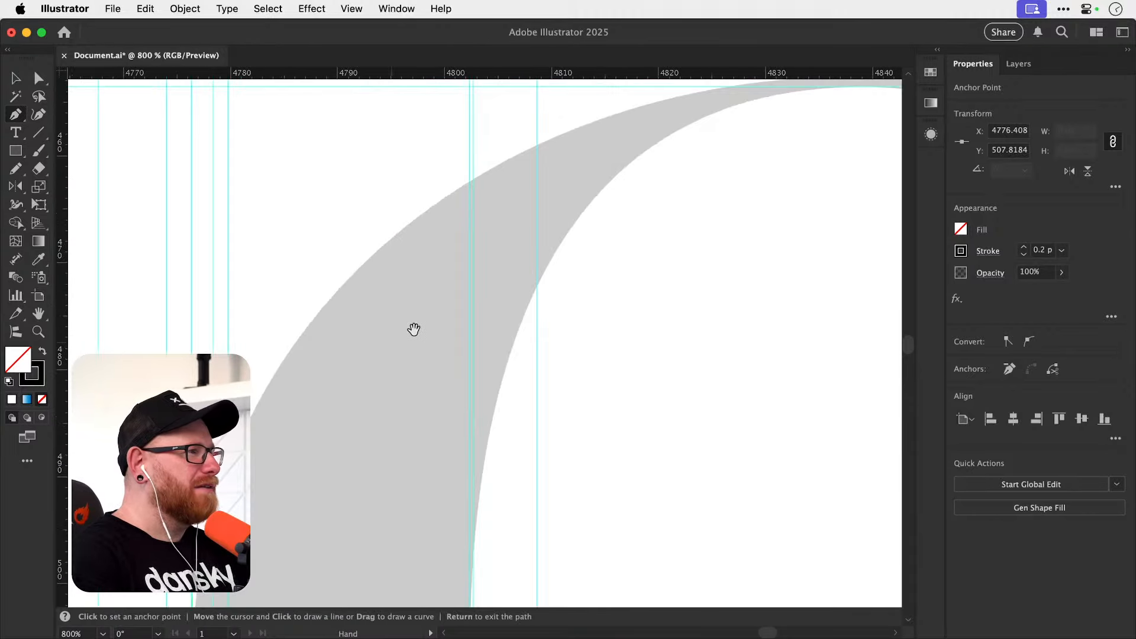
pyautogui.moveTo(492, 299); pyautogui.dragTo(619, 299)
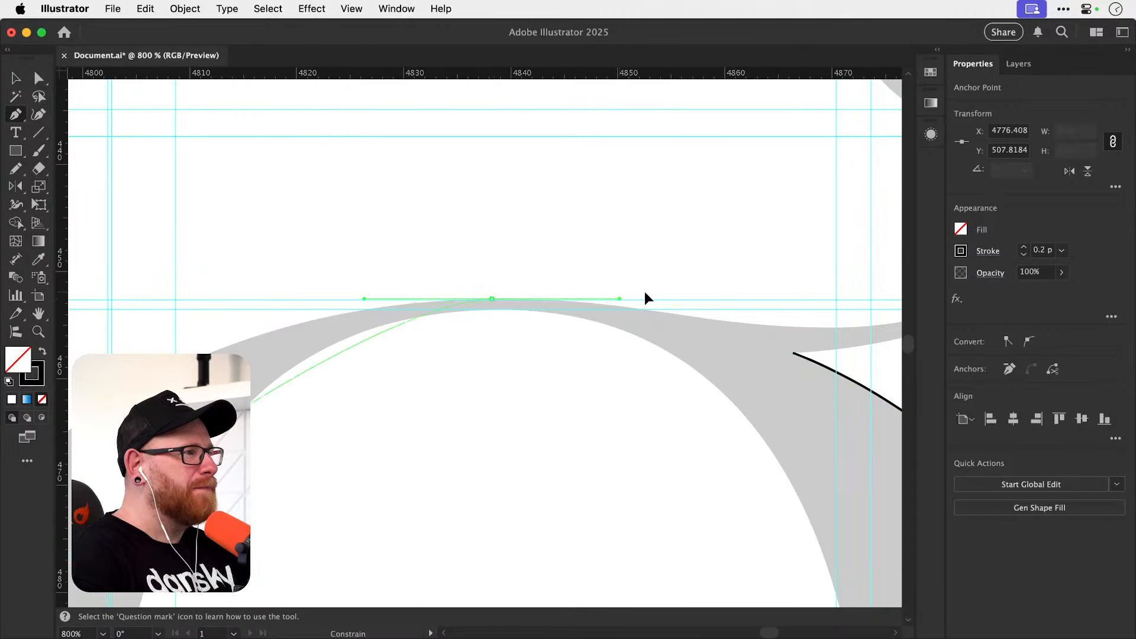
# Shorten the upper bowl's top anchor handle and extend the path to a smooth anchor at the lowest point of the ear's upper edge.
pyautogui.hscroll(10, 790, 300)
pyautogui.scroll(2, 790, 300)
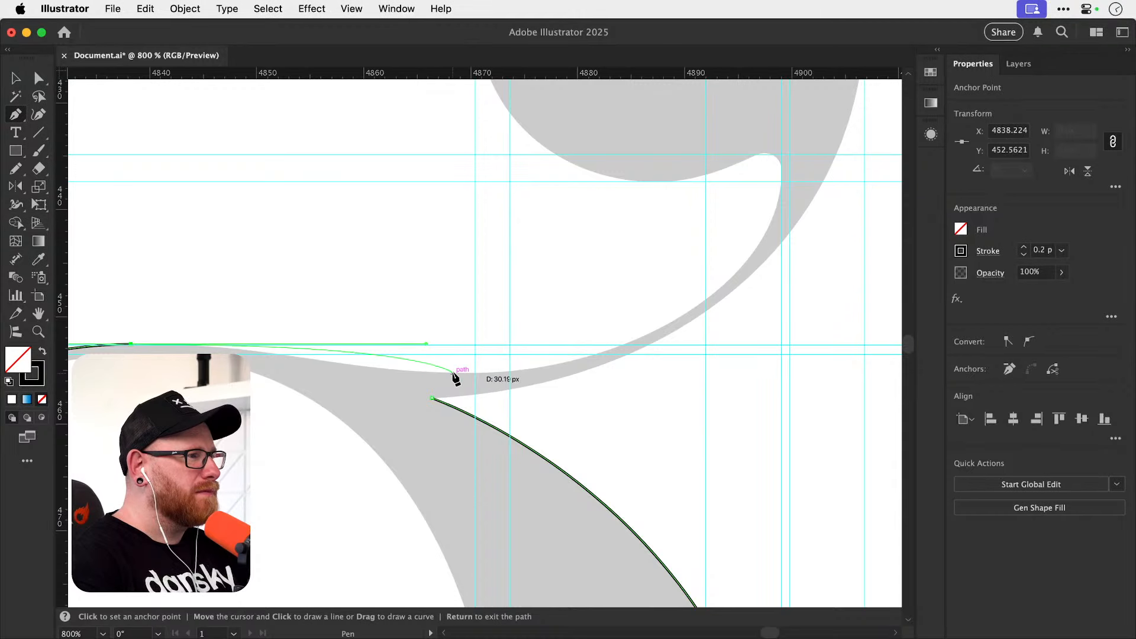
pyautogui.moveTo(452, 372); pyautogui.dragTo(622, 349)
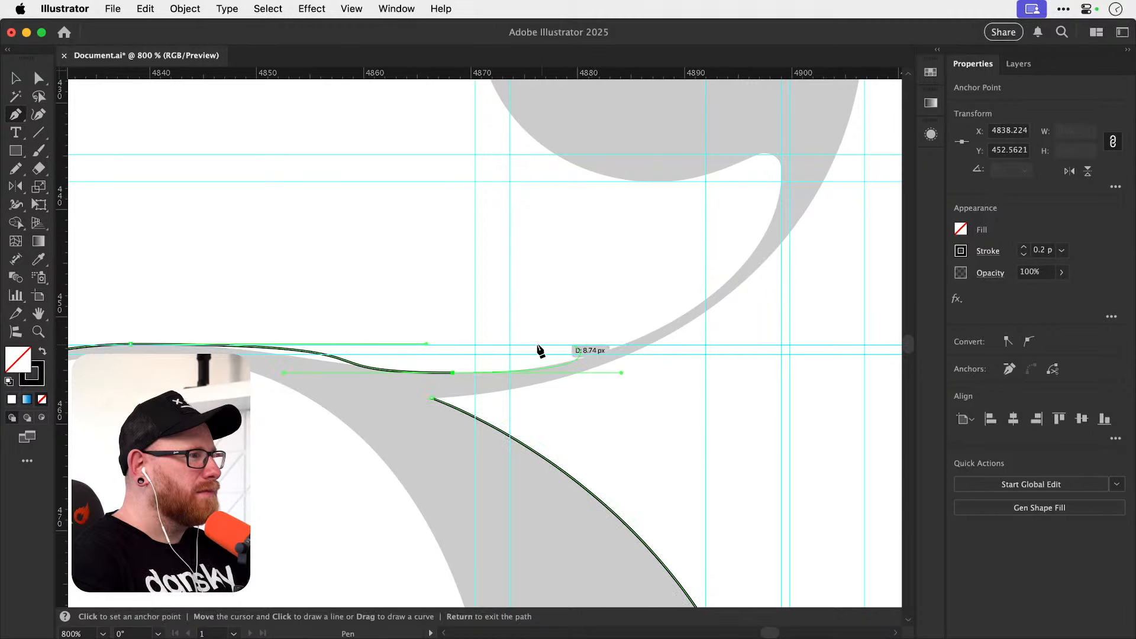
pyautogui.press('super+z')
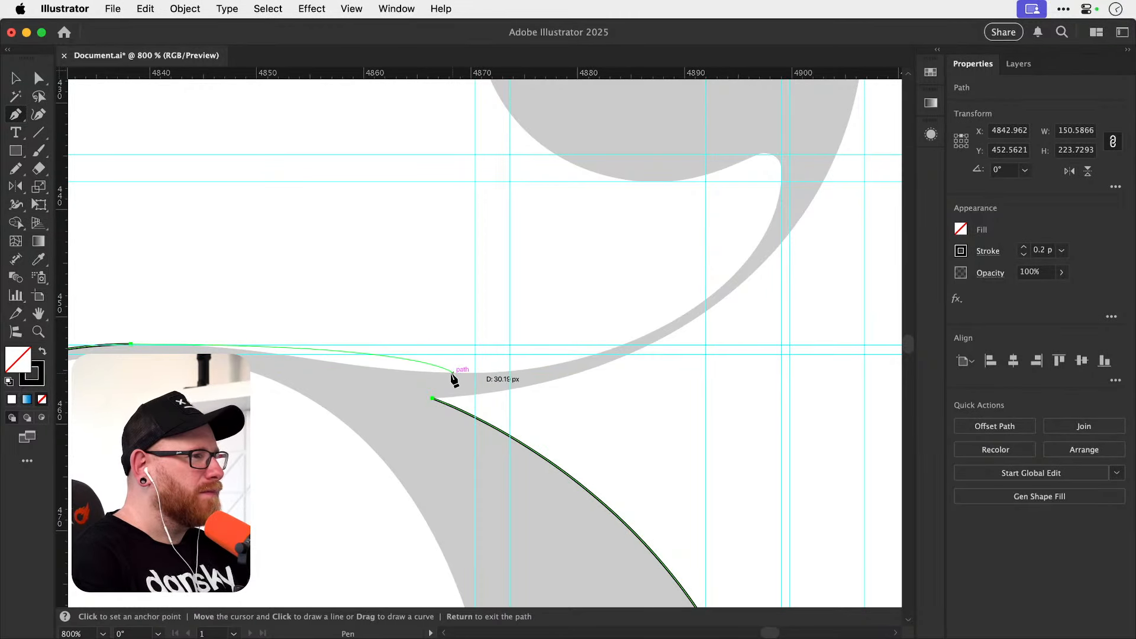
pyautogui.click(130, 343)
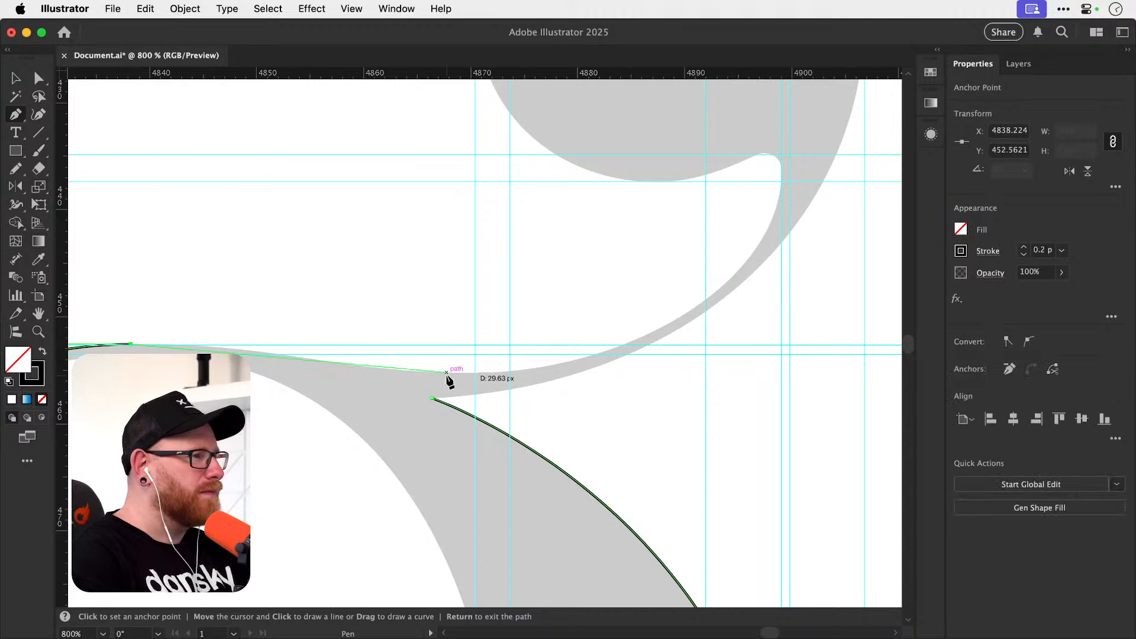
pyautogui.moveTo(131, 344); pyautogui.dragTo(205, 343)
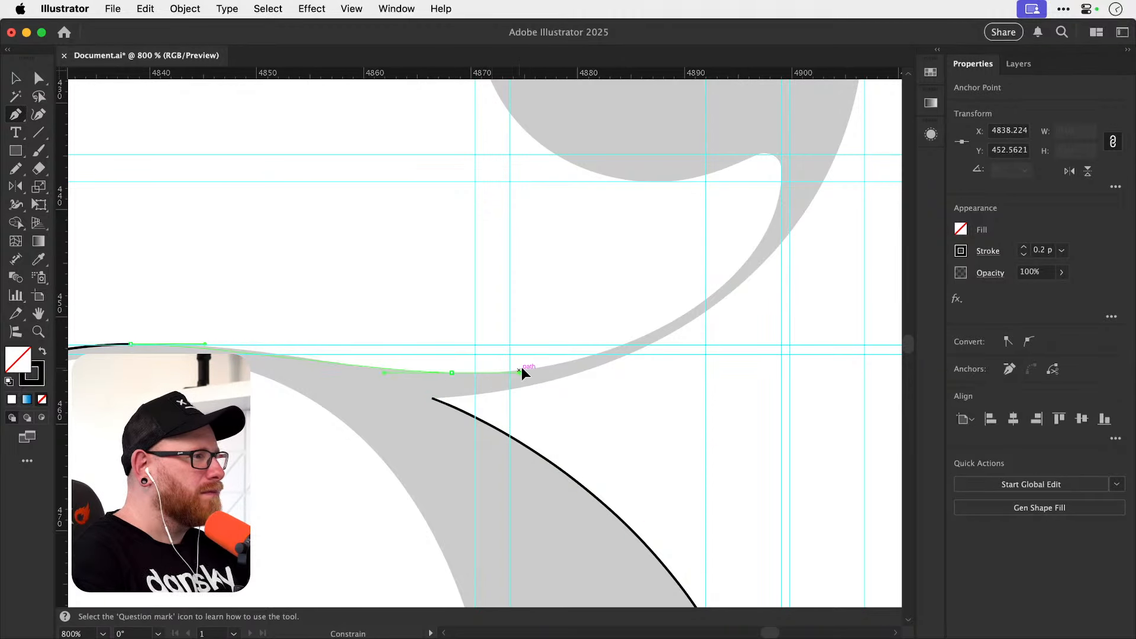
pyautogui.moveTo(536, 368); pyautogui.dragTo(535, 367)
# Extend the path along the ear with smooth anchors at the notch's right and top extremes and at the ear ball's bottom extreme.
pyautogui.moveTo(756, 214); pyautogui.dragTo(601, 224)
pyautogui.press('z')
pyautogui.moveTo(569, 366); pyautogui.dragTo(736, 393)
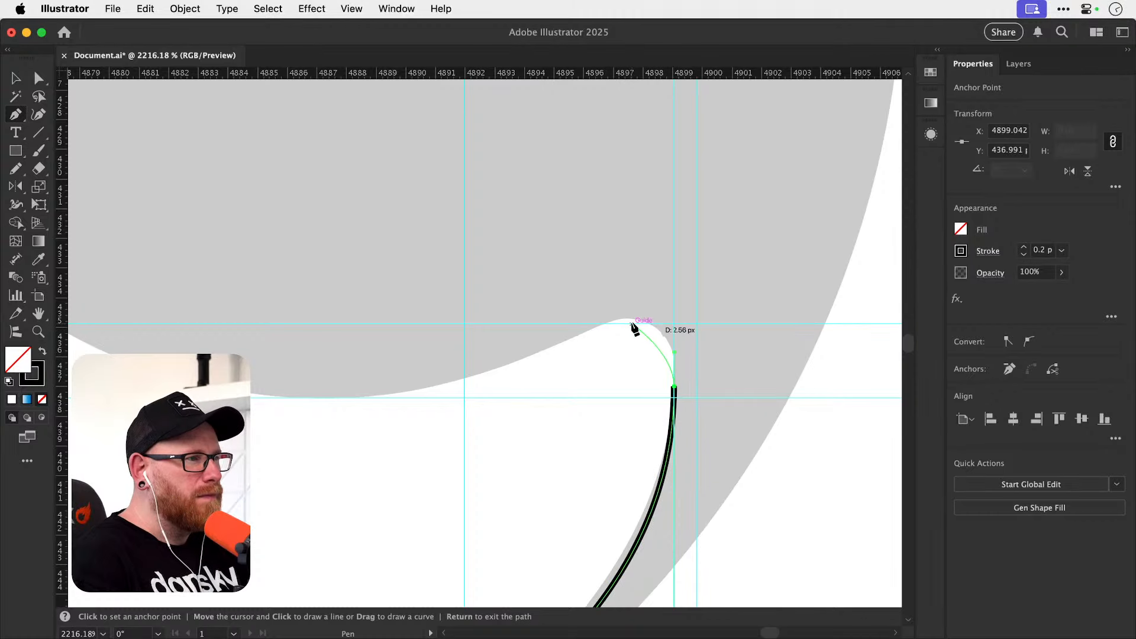
pyautogui.moveTo(625, 319); pyautogui.dragTo(575, 319)
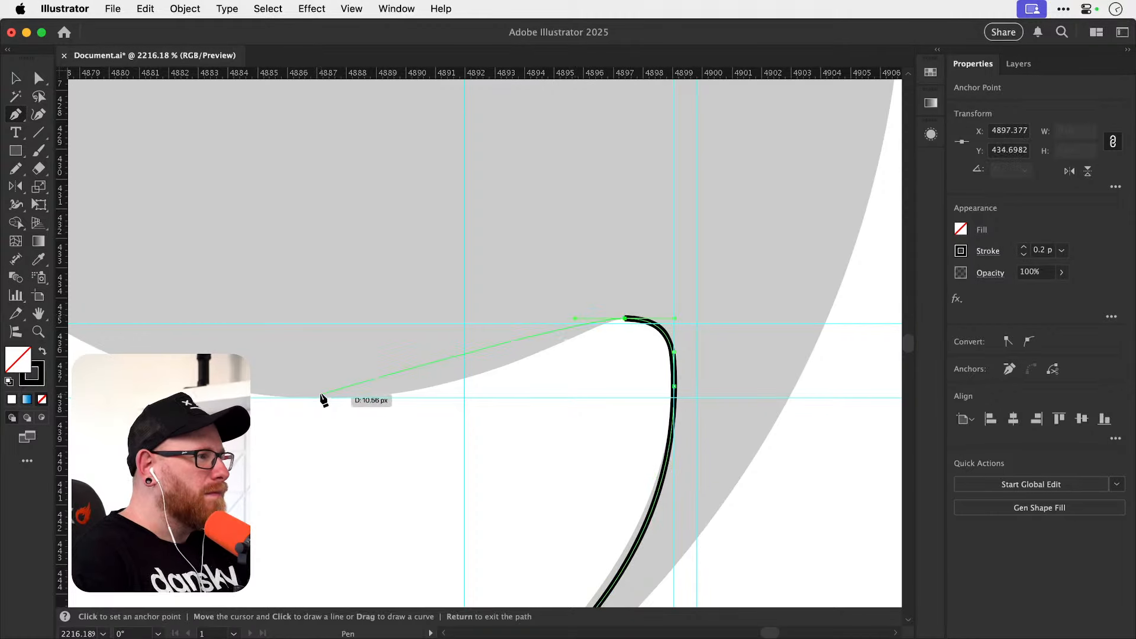
pyautogui.moveTo(320, 399); pyautogui.dragTo(144, 398)
# Extend the path around the ear ball with smooth anchors at its left, top and right extremes.
pyautogui.moveTo(230, 323); pyautogui.dragTo(491, 497)
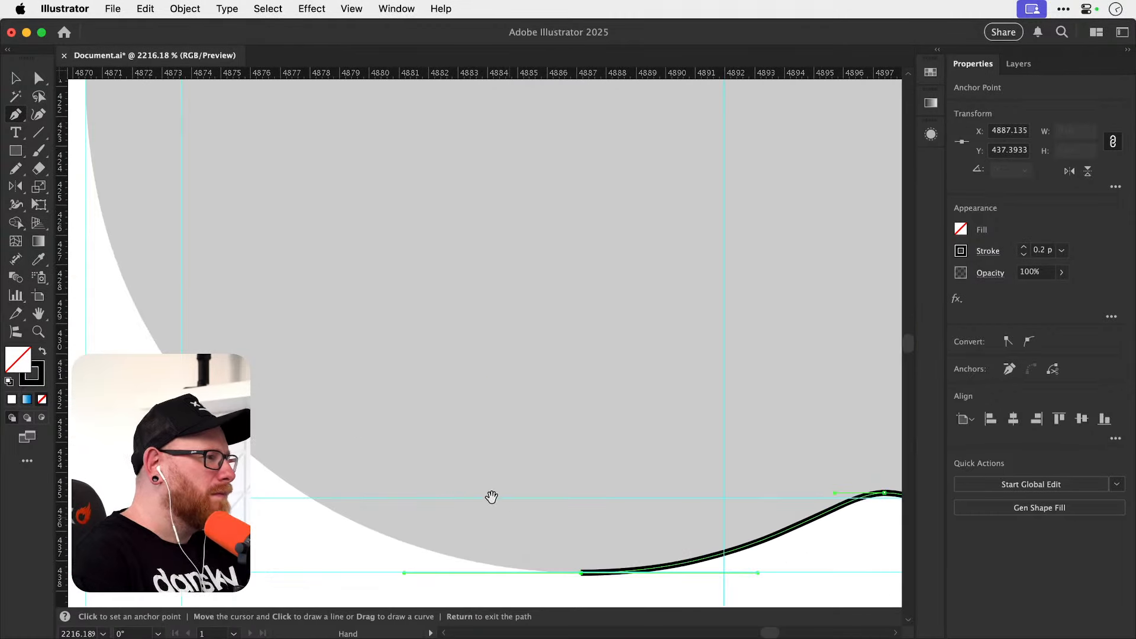
pyautogui.press('super+minus')
pyautogui.press('super+minus')
pyautogui.press('super+minus')
pyautogui.moveTo(375, 314); pyautogui.dragTo(352, 523)
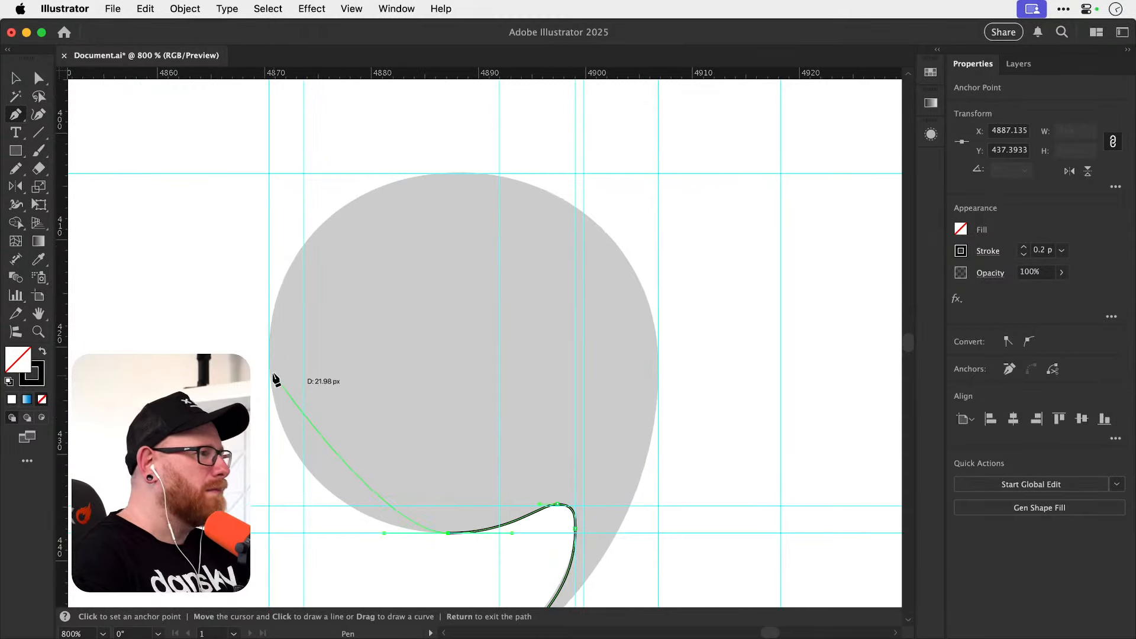
pyautogui.moveTo(270, 219); pyautogui.dragTo(270, 215)
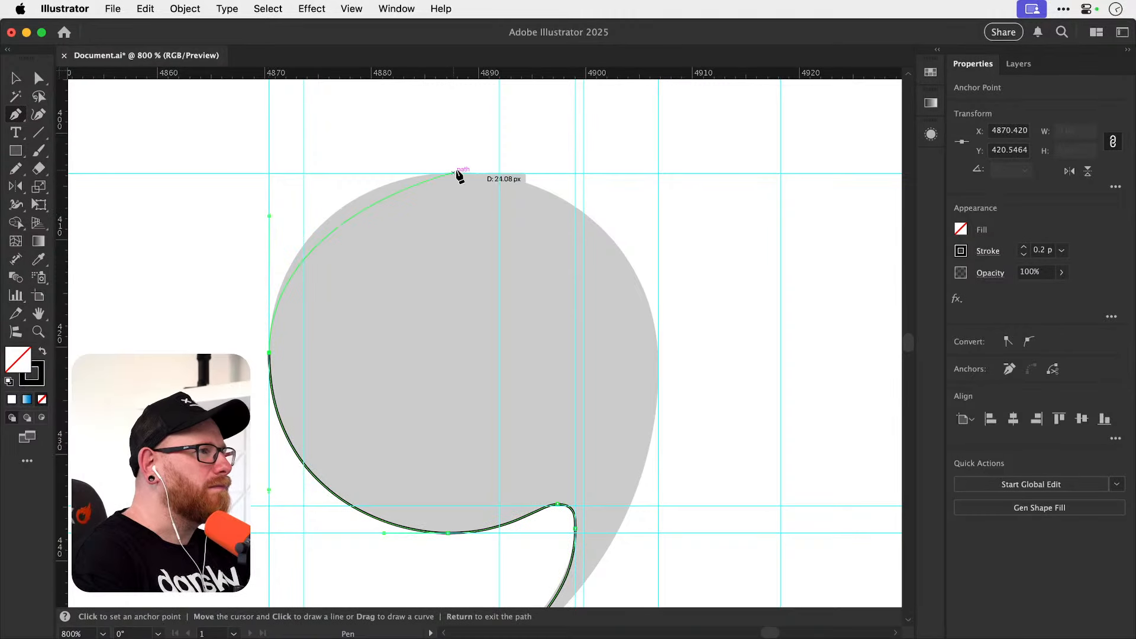
pyautogui.moveTo(471, 174); pyautogui.dragTo(558, 173)
pyautogui.moveTo(659, 358); pyautogui.dragTo(658, 466)
# Close the path at the sharp junction beneath the ear, with a horizontal handle shaping the ear's lower edge.
pyautogui.moveTo(649, 467); pyautogui.dragTo(662, 230)
pyautogui.moveTo(520, 434); pyautogui.dragTo(741, 336)
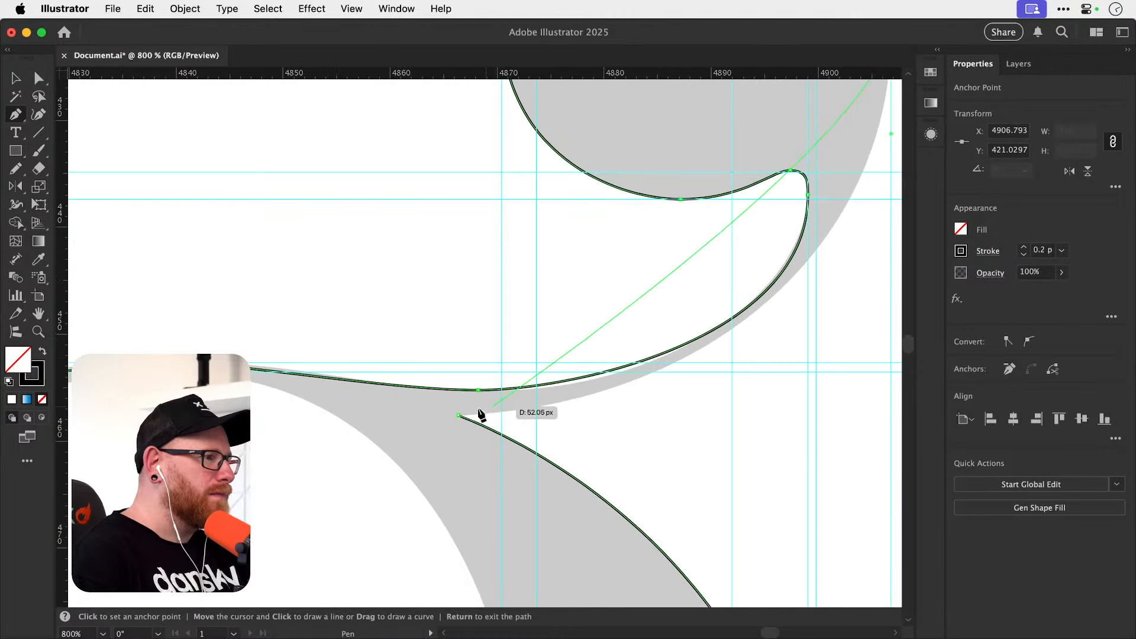
pyautogui.moveTo(460, 416); pyautogui.dragTo(667, 415)
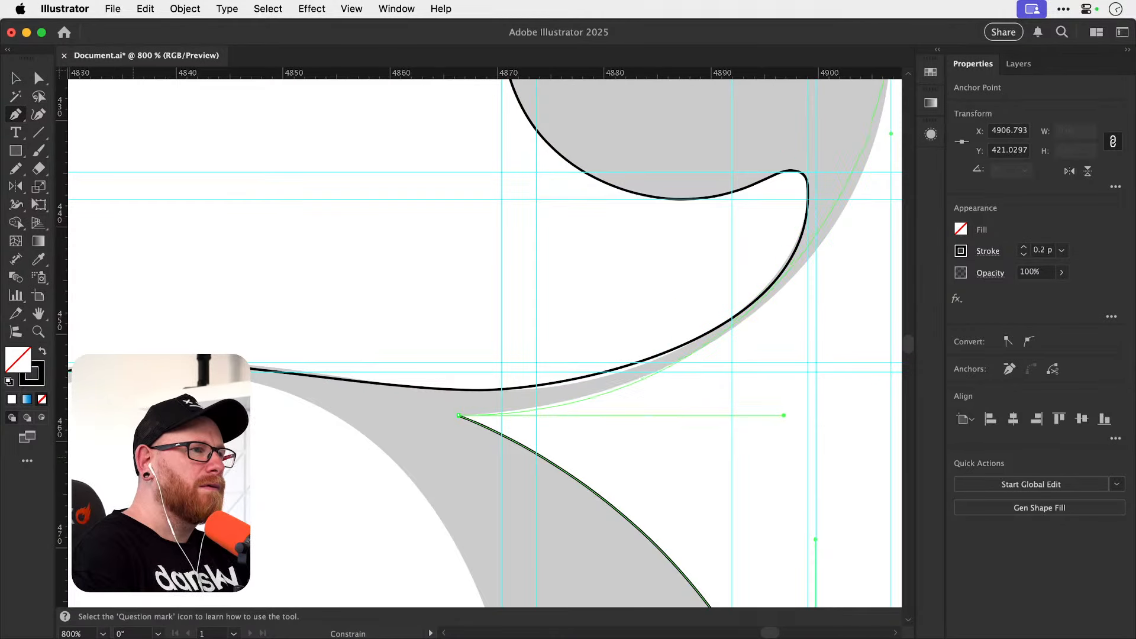
pyautogui.moveTo(813, 415); pyautogui.dragTo(813, 415)
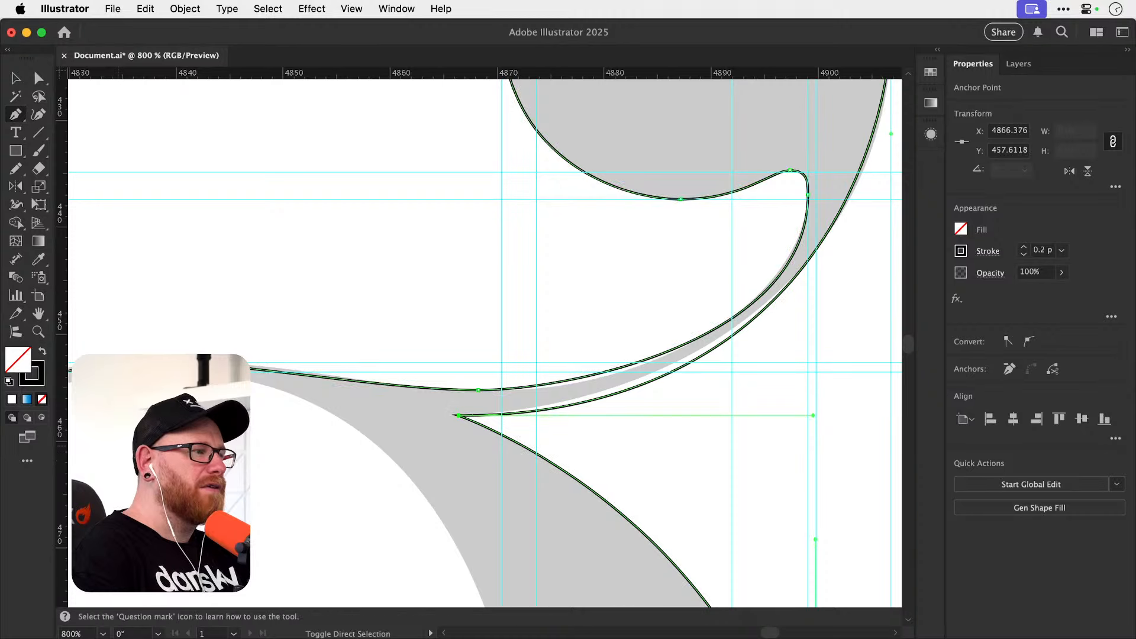
# Deselect the finished outline and hide the guides.
pyautogui.press('super+shift+a')
pyautogui.press('super+minus')
pyautogui.press('super+minus')
pyautogui.press('super+minus')
pyautogui.press('super+minus')
pyautogui.scroll(-5, 493, 443)
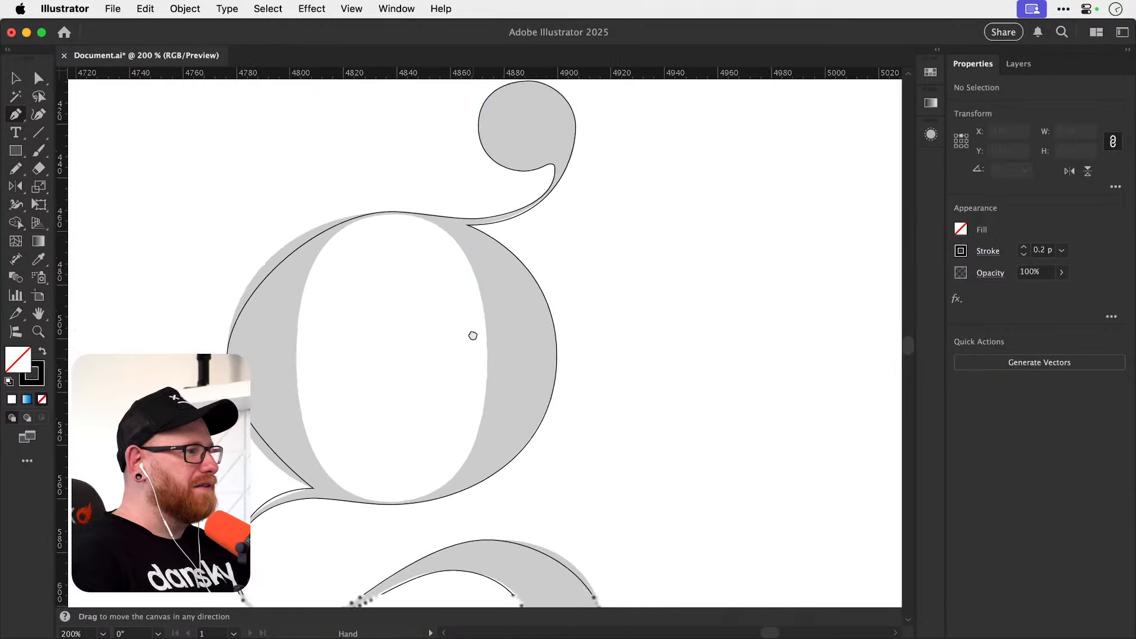
pyautogui.press('super+semicolon')
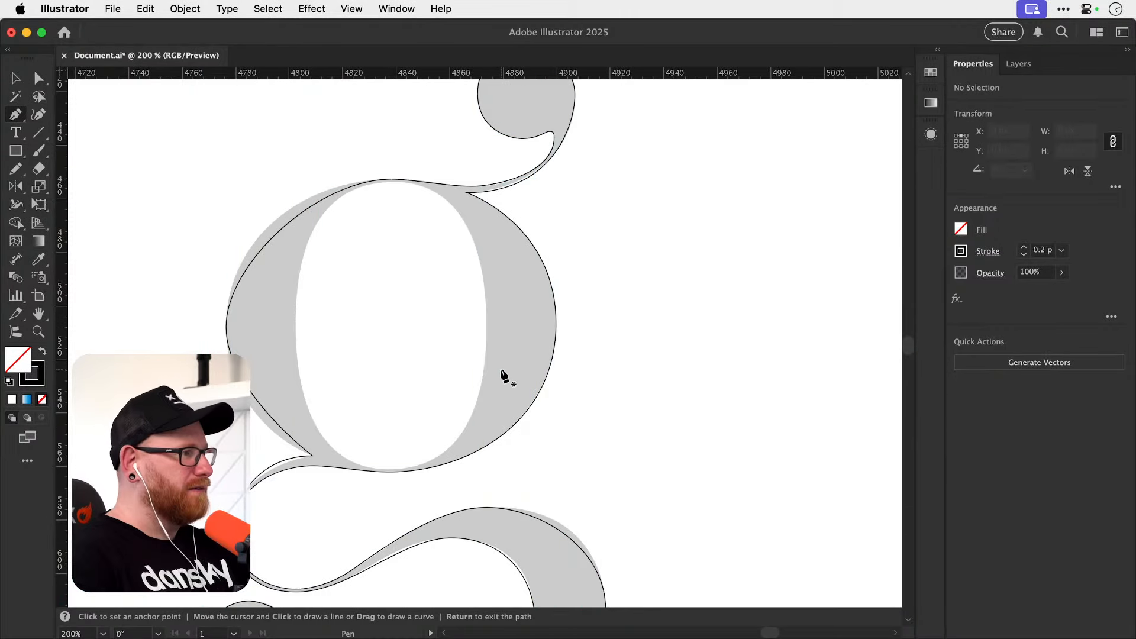
# Adjust the vertical handles of the upper bowl's outer left anchor so the outline follows the reference curve.
pyautogui.press('a')
pyautogui.click(226, 326)
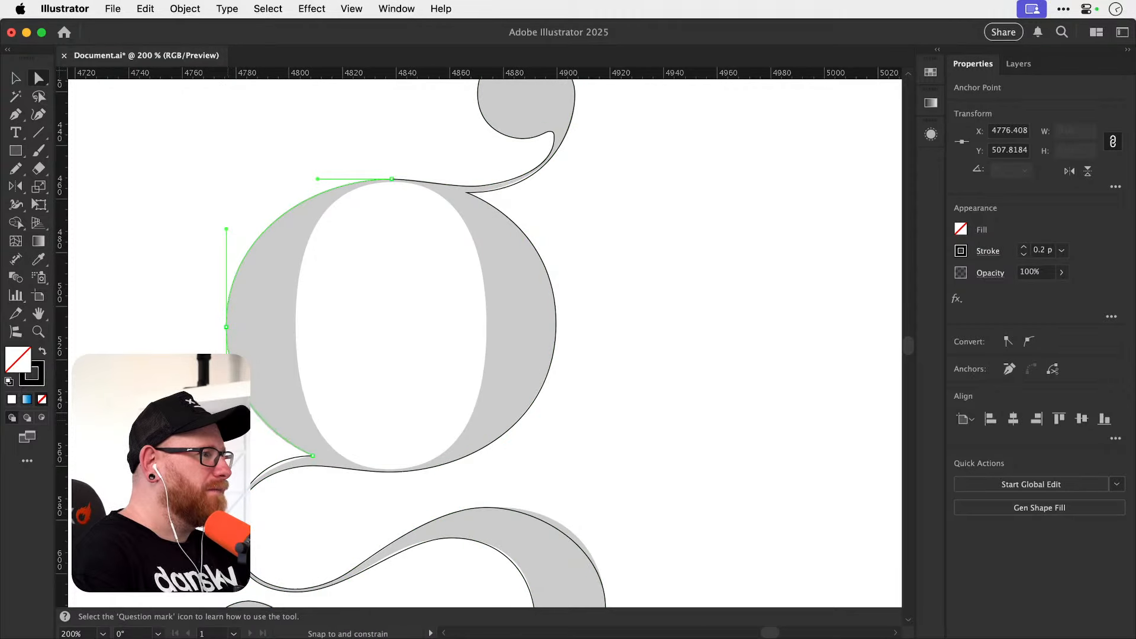
pyautogui.moveTo(227, 417); pyautogui.dragTo(226, 424)
# Fit the ear's lower edge to the reference by shortening the junction's horizontal handle and lengthening the ball's right anchor handle downward.
pyautogui.scroll(5, 474, 319)
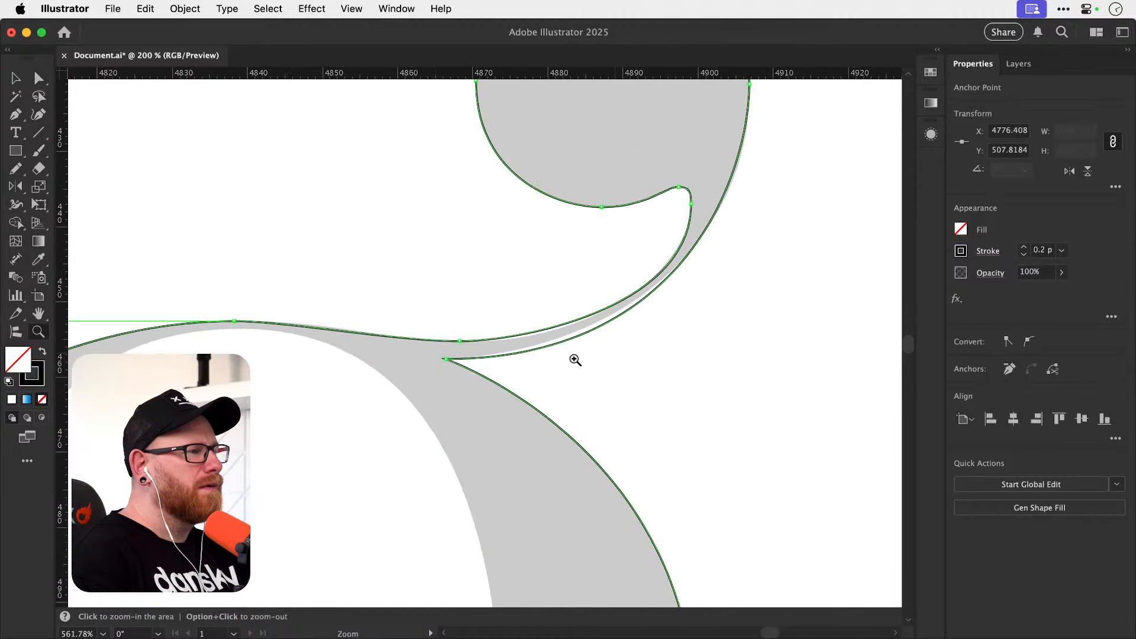
pyautogui.moveTo(575, 349); pyautogui.dragTo(485, 410)
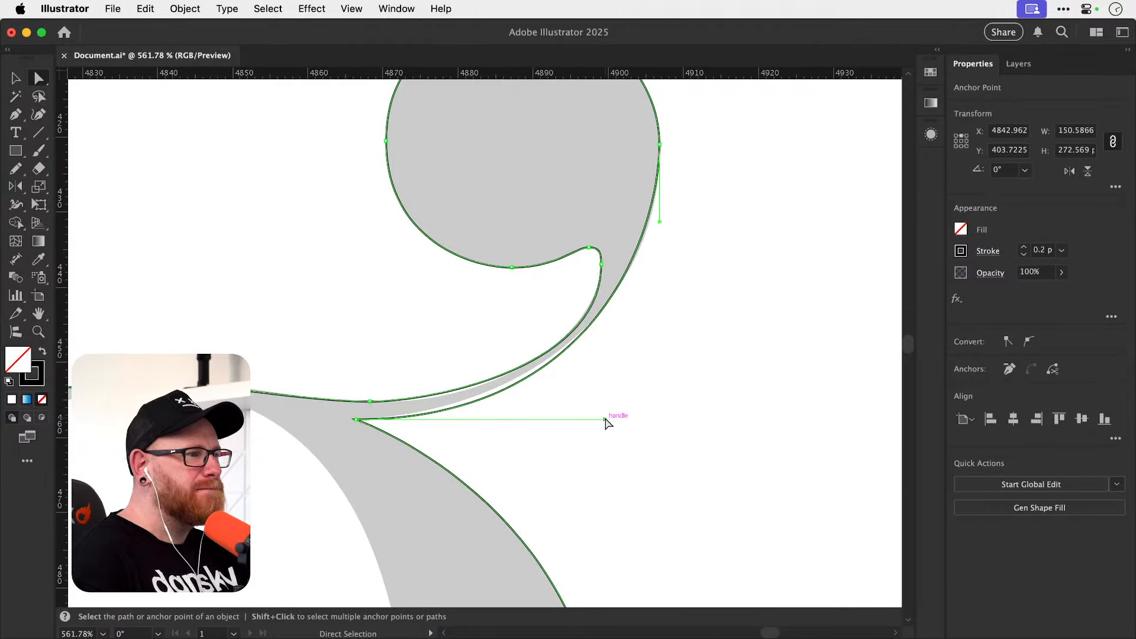
pyautogui.moveTo(605, 420); pyautogui.dragTo(551, 419)
pyautogui.moveTo(660, 224); pyautogui.dragTo(676, 277)
pyautogui.moveTo(551, 420); pyautogui.dragTo(518, 419)
pyautogui.moveTo(660, 277); pyautogui.dragTo(660, 312)
pyautogui.moveTo(517, 419); pyautogui.dragTo(484, 419)
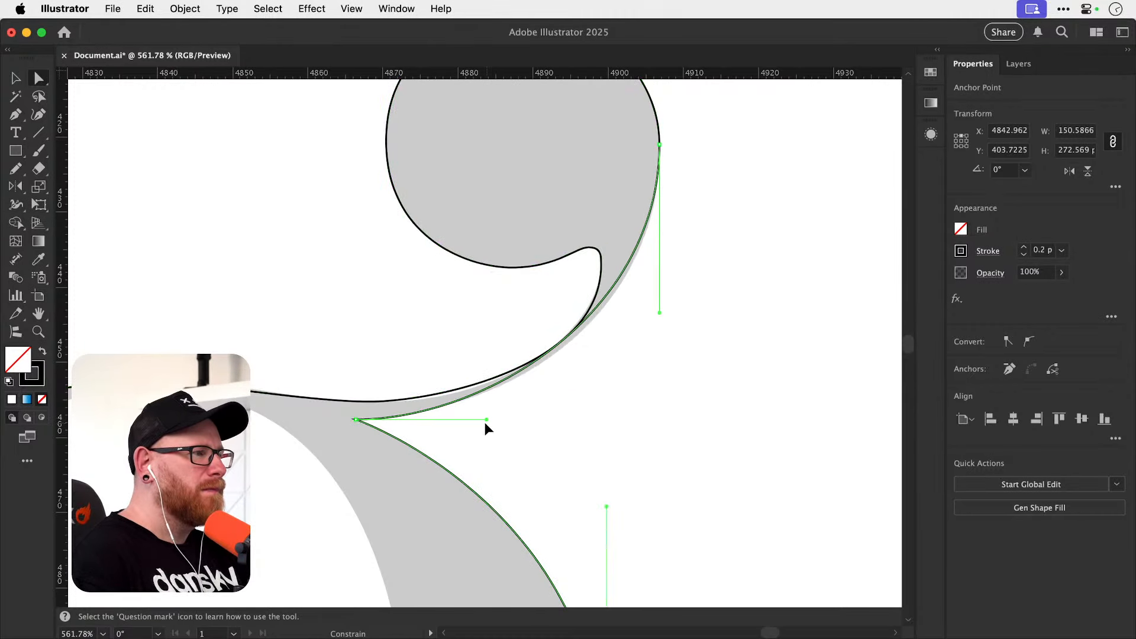
pyautogui.moveTo(660, 313); pyautogui.dragTo(664, 337)
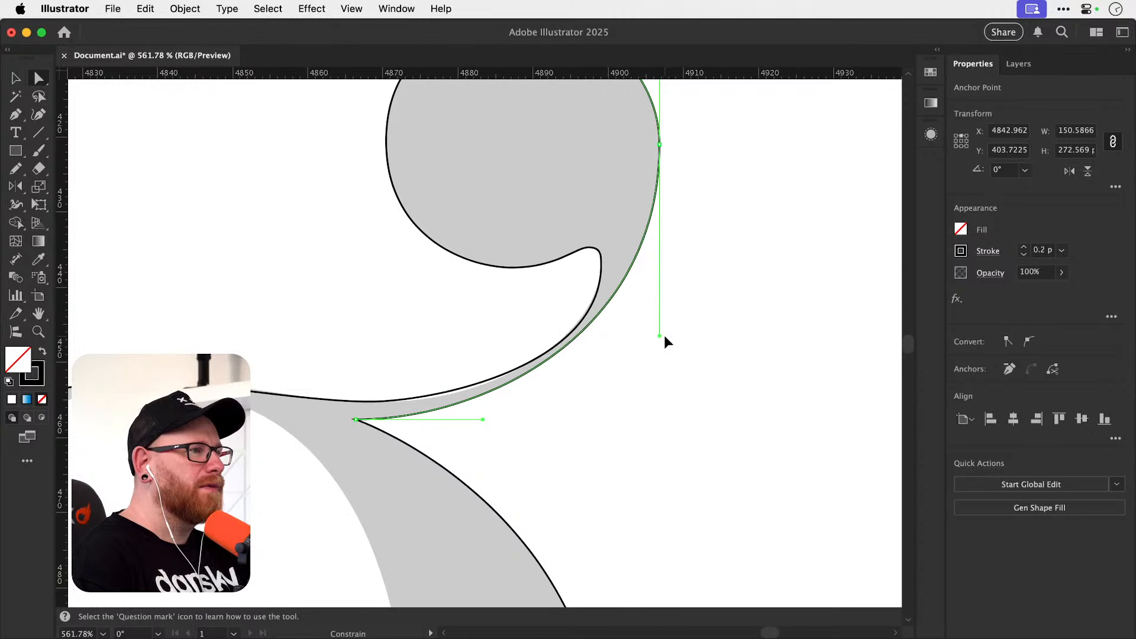
# Fit the ear's upper edge by lengthening its lowest anchor's handle toward the ball and shortening the notch anchor's downward handle.
pyautogui.click(411, 396)
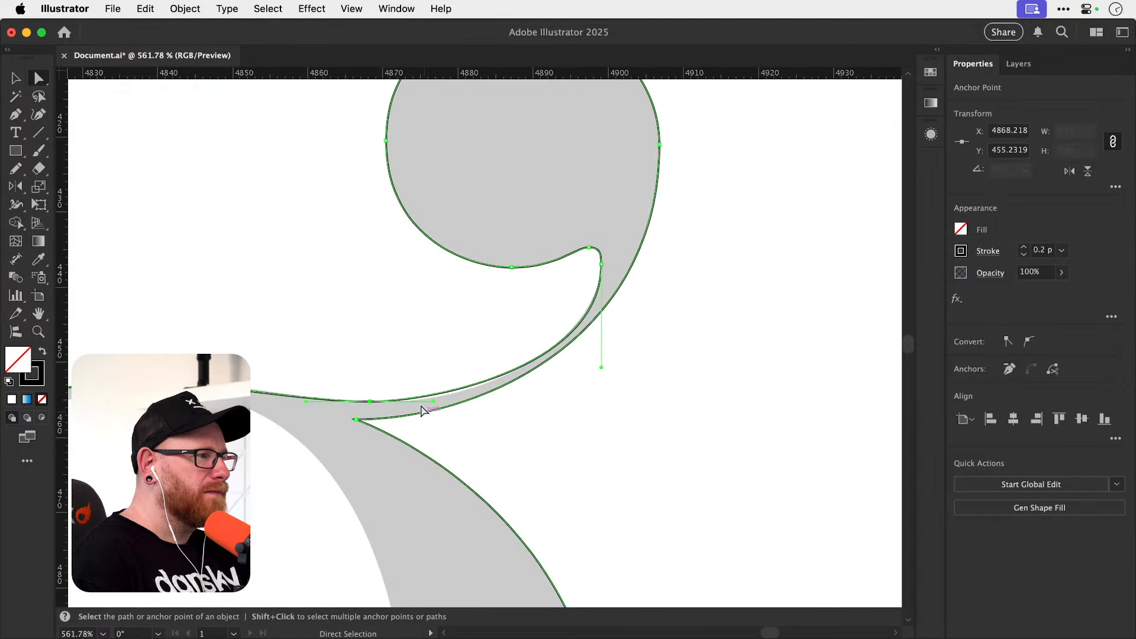
pyautogui.moveTo(432, 402); pyautogui.dragTo(449, 402)
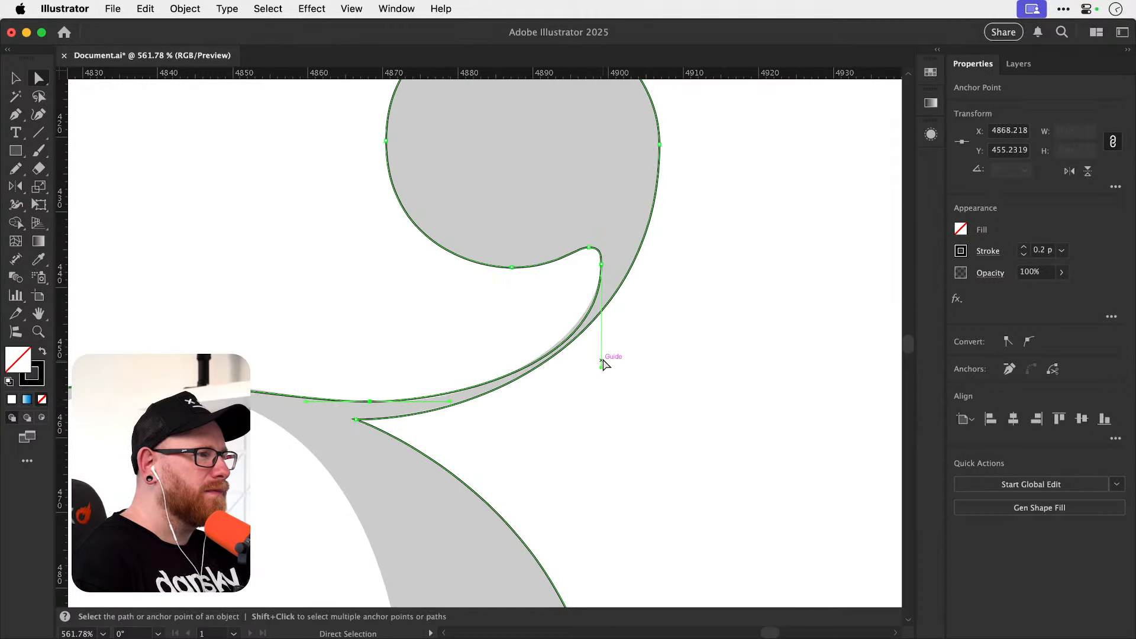
pyautogui.moveTo(602, 369); pyautogui.dragTo(602, 345)
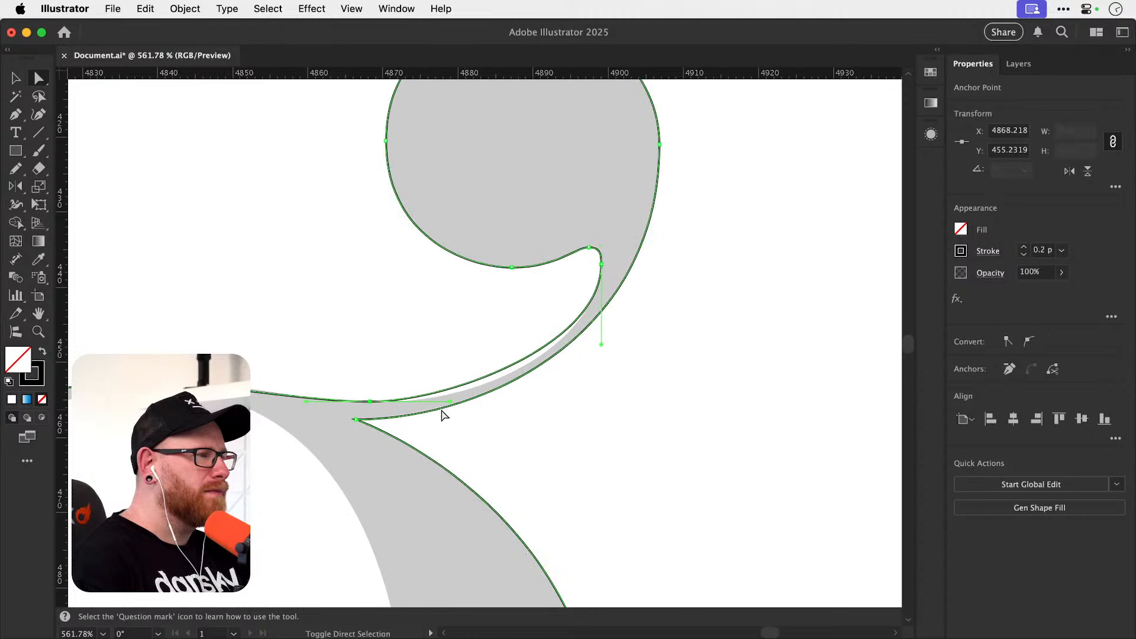
pyautogui.moveTo(451, 402); pyautogui.dragTo(501, 401)
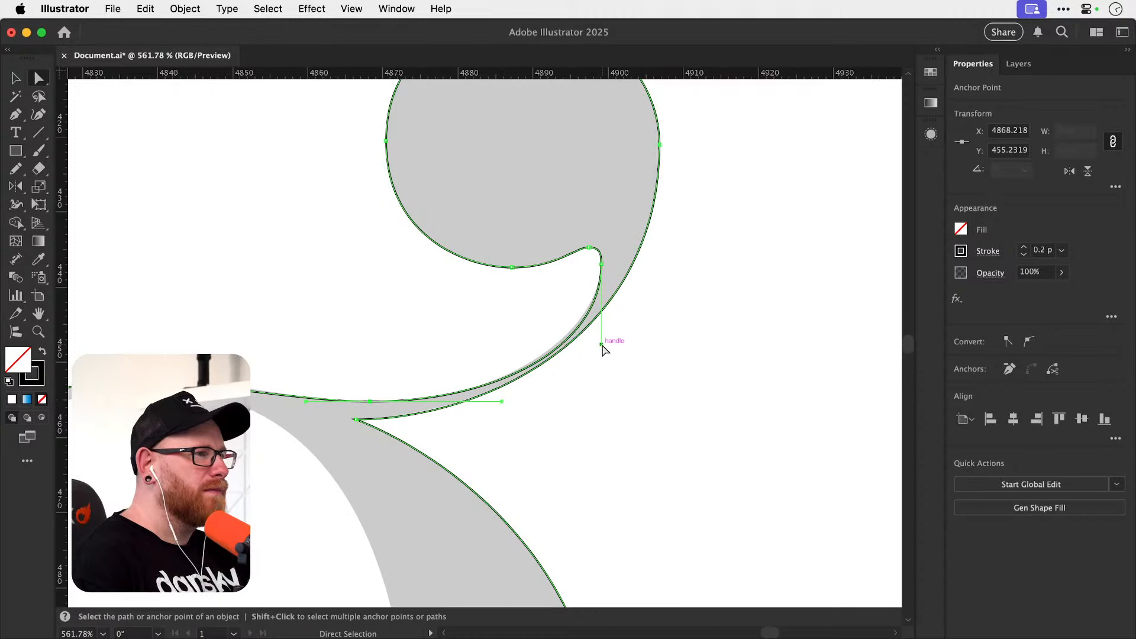
pyautogui.moveTo(601, 344); pyautogui.dragTo(601, 324)
pyautogui.moveTo(502, 401); pyautogui.dragTo(548, 401)
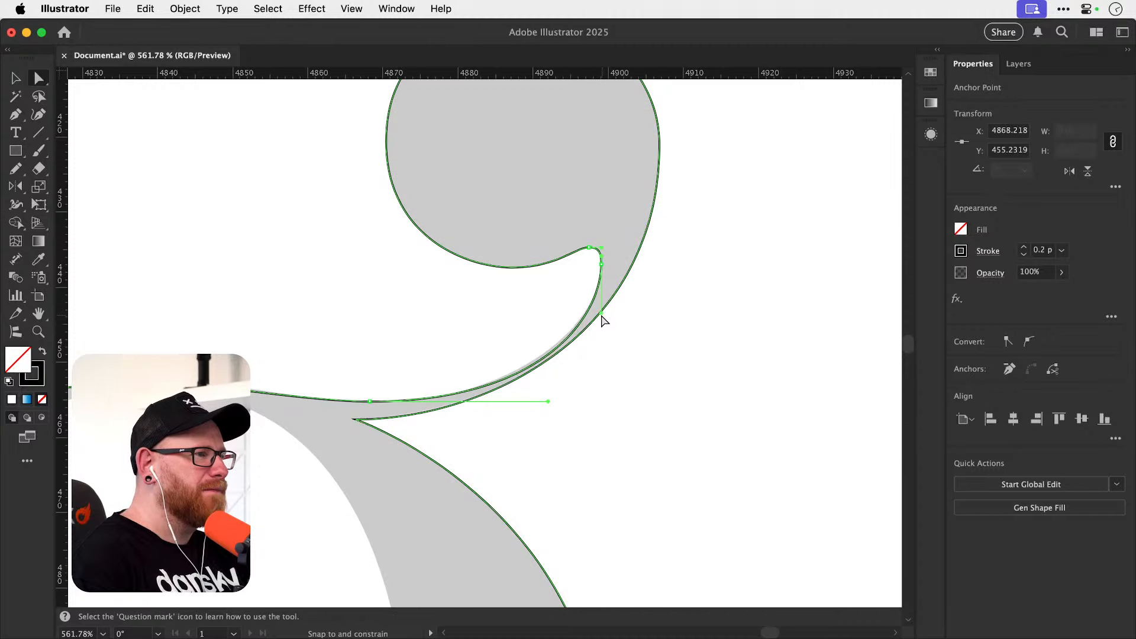
pyautogui.moveTo(602, 321); pyautogui.dragTo(601, 301)
# Adjust the handles between the upper bowl's top anchor and the ear's lowest anchor to follow the reference edge.
pyautogui.moveTo(174, 393); pyautogui.dragTo(367, 393)
pyautogui.moveTo(231, 370); pyautogui.dragTo(236, 369)
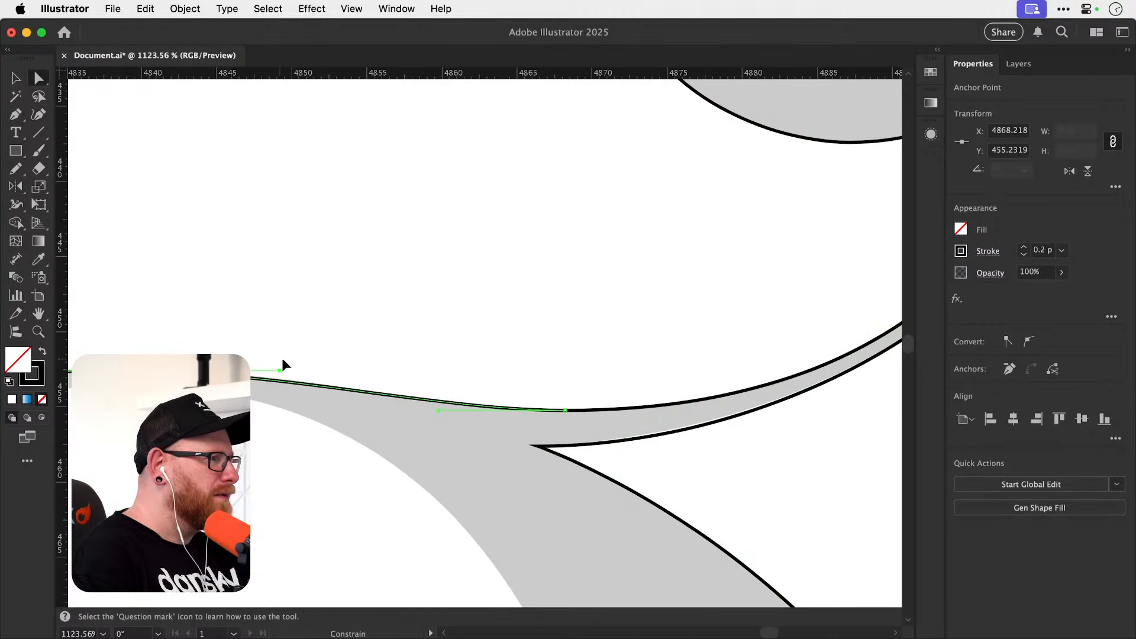
pyautogui.moveTo(299, 356); pyautogui.dragTo(303, 355)
pyautogui.moveTo(827, 105); pyautogui.dragTo(492, 347)
pyautogui.moveTo(586, 208); pyautogui.dragTo(481, 251)
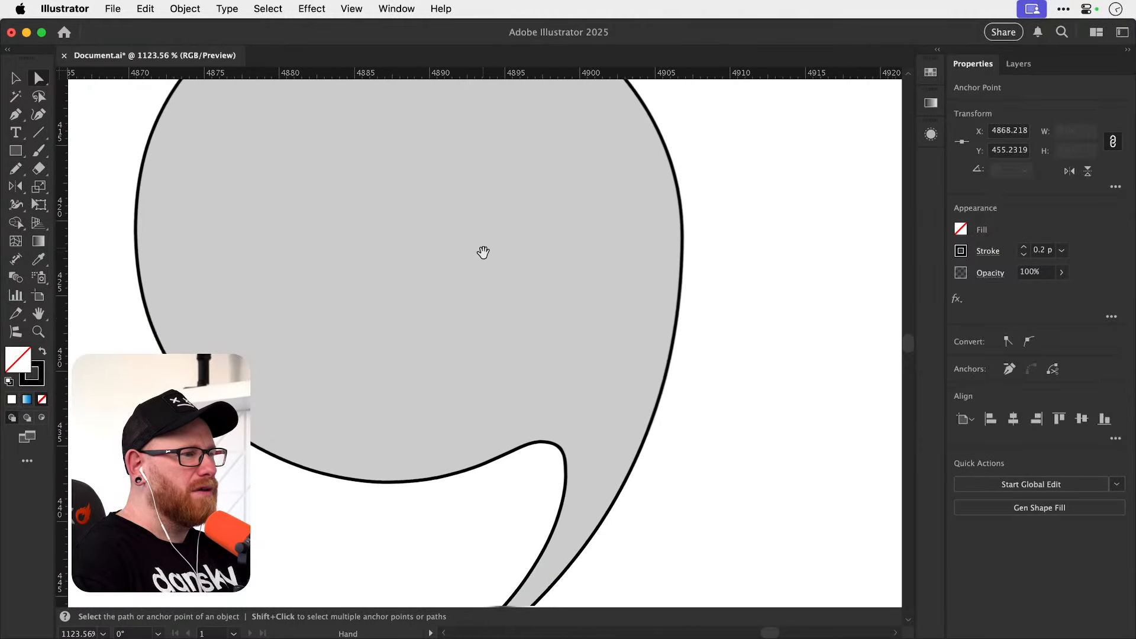
pyautogui.scroll(-5, 668, 481)
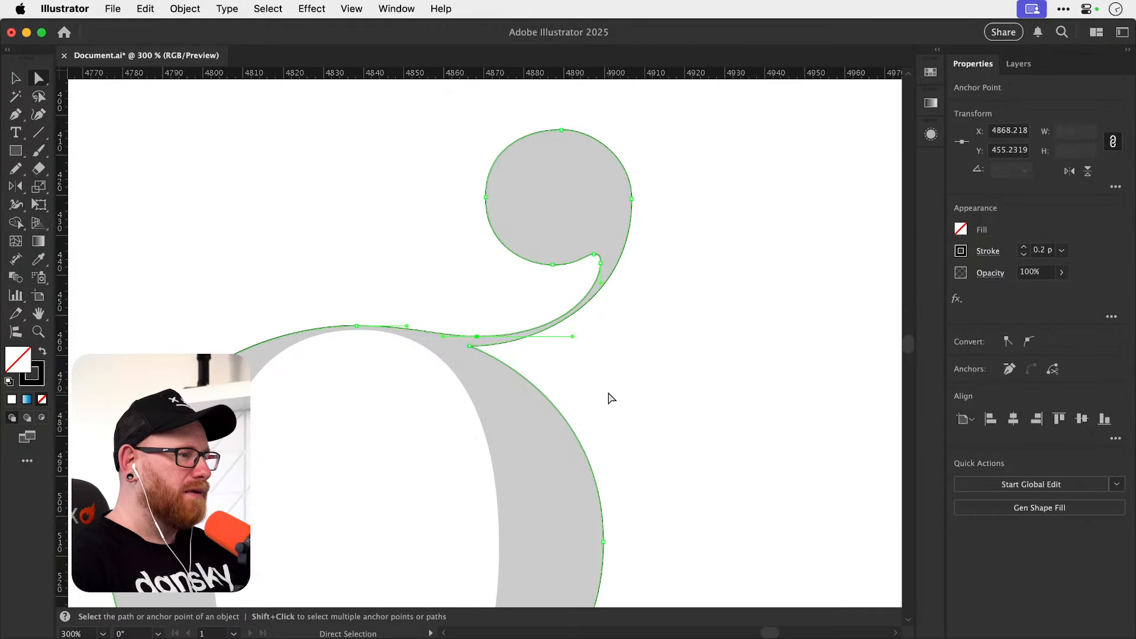
# Refine the link's outer curve by lengthening its left anchor's upward handle and angling the junction anchor's handle downward.
pyautogui.moveTo(600, 394); pyautogui.dragTo(615, 163)
pyautogui.moveTo(576, 355); pyautogui.dragTo(644, 215)
pyautogui.keyDown('super'); pyautogui.moveTo(253, 398); pyautogui.dragTo(400, 397); pyautogui.keyUp('super')
pyautogui.click(346, 347)
pyautogui.moveTo(319, 393); pyautogui.dragTo(442, 365)
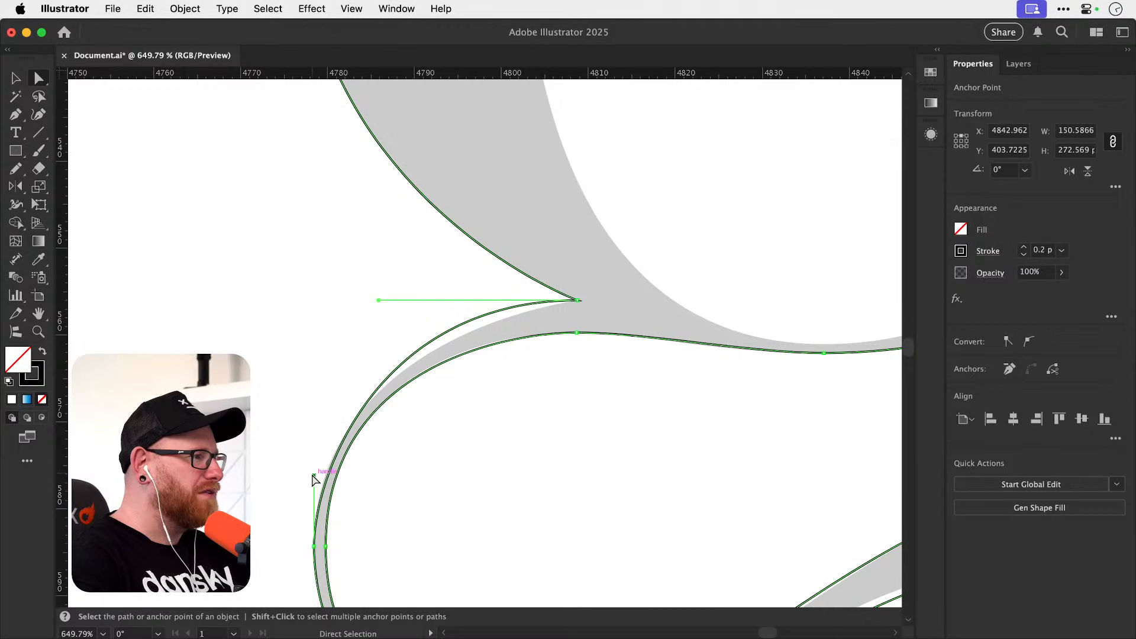
pyautogui.moveTo(313, 476); pyautogui.dragTo(313, 442)
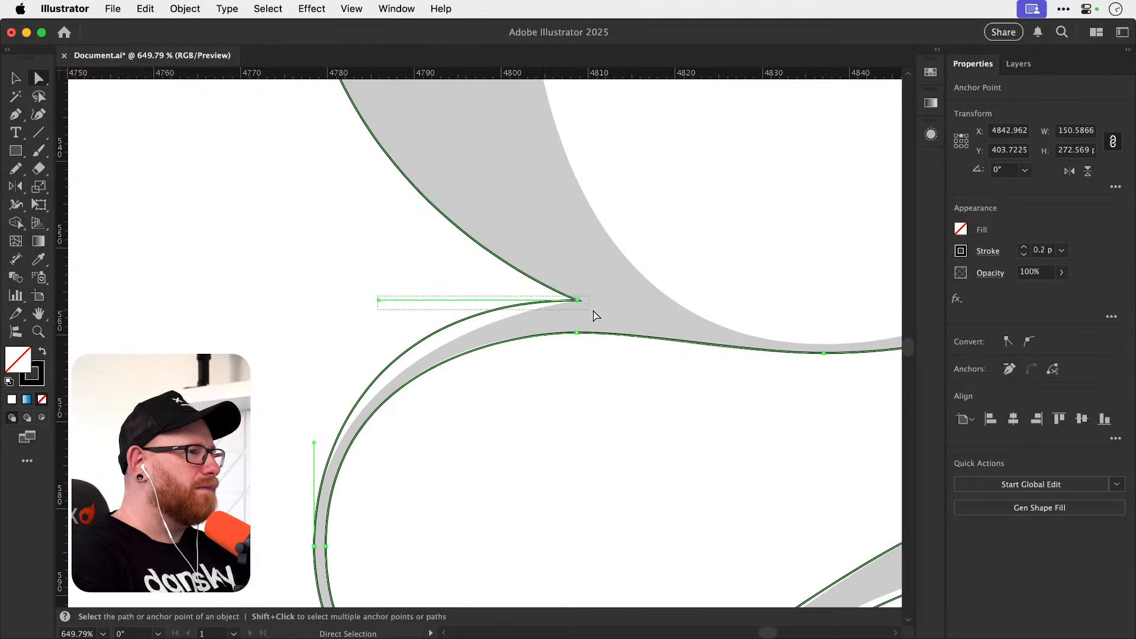
pyautogui.moveTo(379, 300); pyautogui.dragTo(373, 338)
pyautogui.click(417, 456)
# Lengthen the lower bowl's inner top anchor handle toward the link so the link's lower edge follows the reference.
pyautogui.press('space')
pyautogui.moveTo(436, 535); pyautogui.dragTo(269, 418)
pyautogui.moveTo(577, 410); pyautogui.dragTo(320, 392)
pyautogui.click(375, 341)
pyautogui.click(320, 384)
pyautogui.click(567, 333)
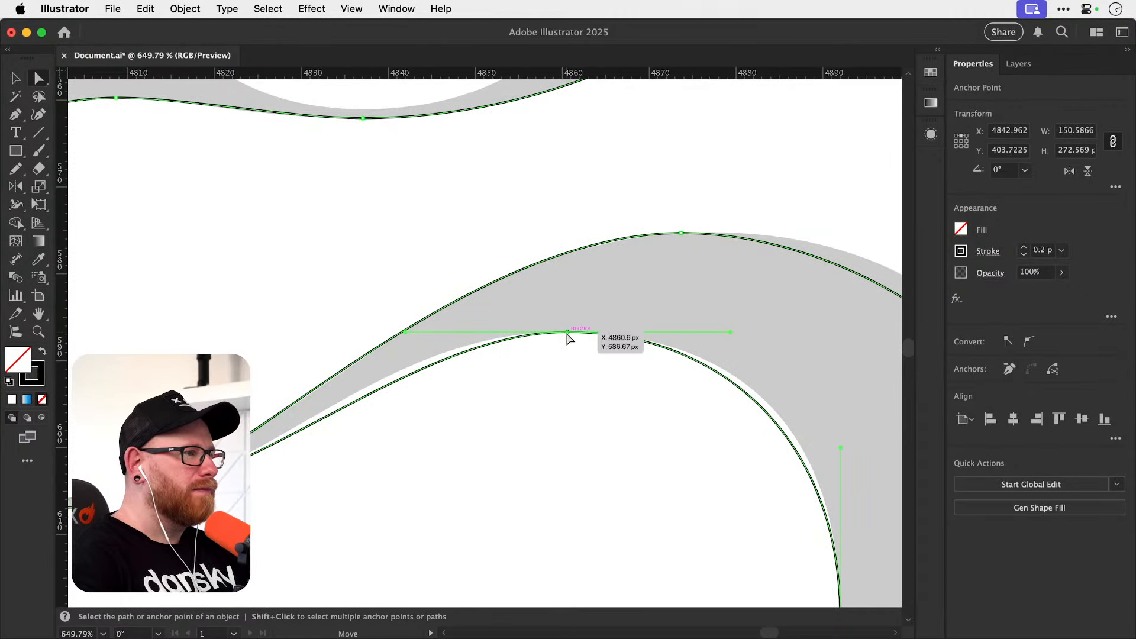
pyautogui.moveTo(395, 333); pyautogui.dragTo(373, 332)
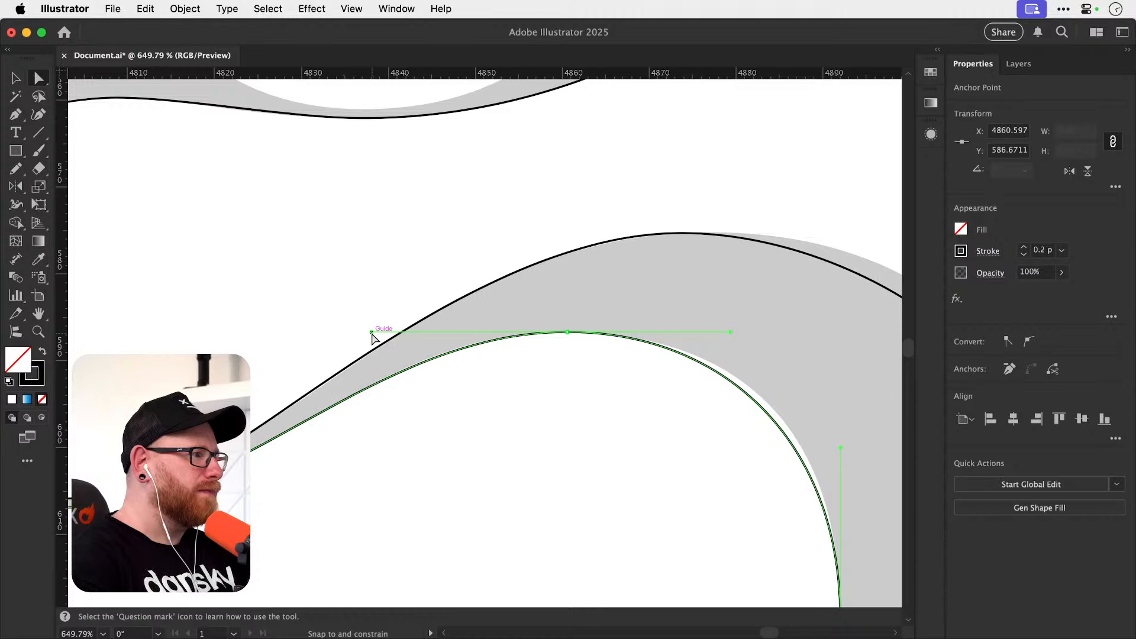
# Fit the lower bowl's inner shoulder by lengthening the inner top anchor's handle toward the shoulder and the inner right anchor's upward handle.
pyautogui.scroll(-3, 545, 355)
pyautogui.hscroll(5, 544, 355)
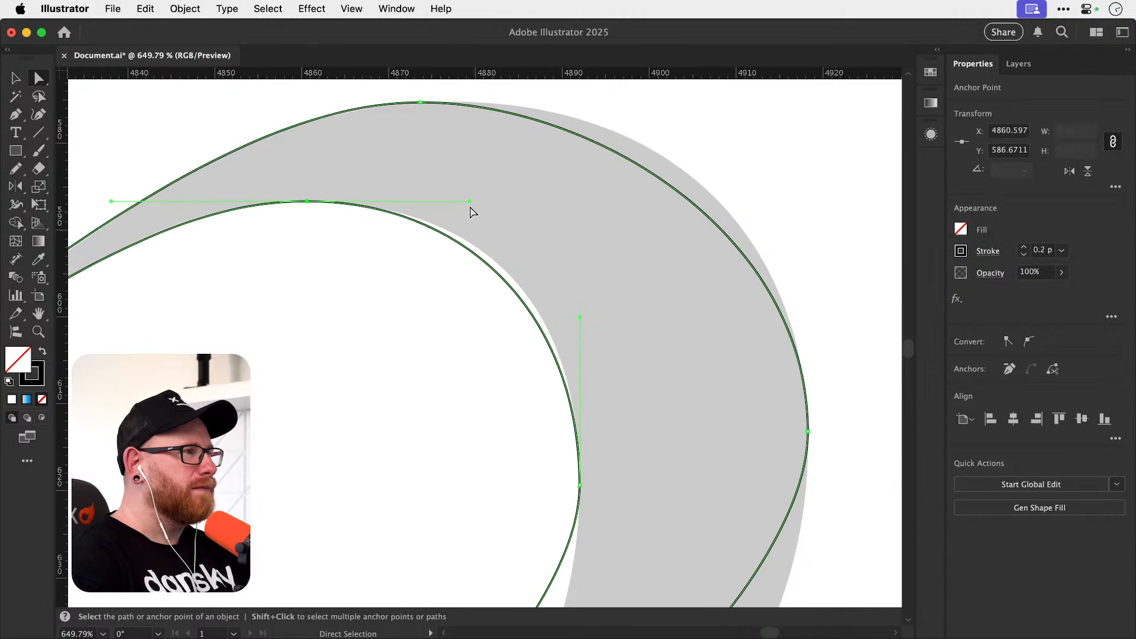
pyautogui.moveTo(472, 203); pyautogui.dragTo(486, 202)
pyautogui.moveTo(582, 318); pyautogui.dragTo(582, 310)
# Lengthen the lower bowl's inner bottom anchor handle toward the inner right anchor to match the counter's curve.
pyautogui.moveTo(537, 536); pyautogui.dragTo(588, 274)
pyautogui.moveTo(553, 445); pyautogui.dragTo(653, 236)
pyautogui.moveTo(433, 441); pyautogui.dragTo(458, 435)
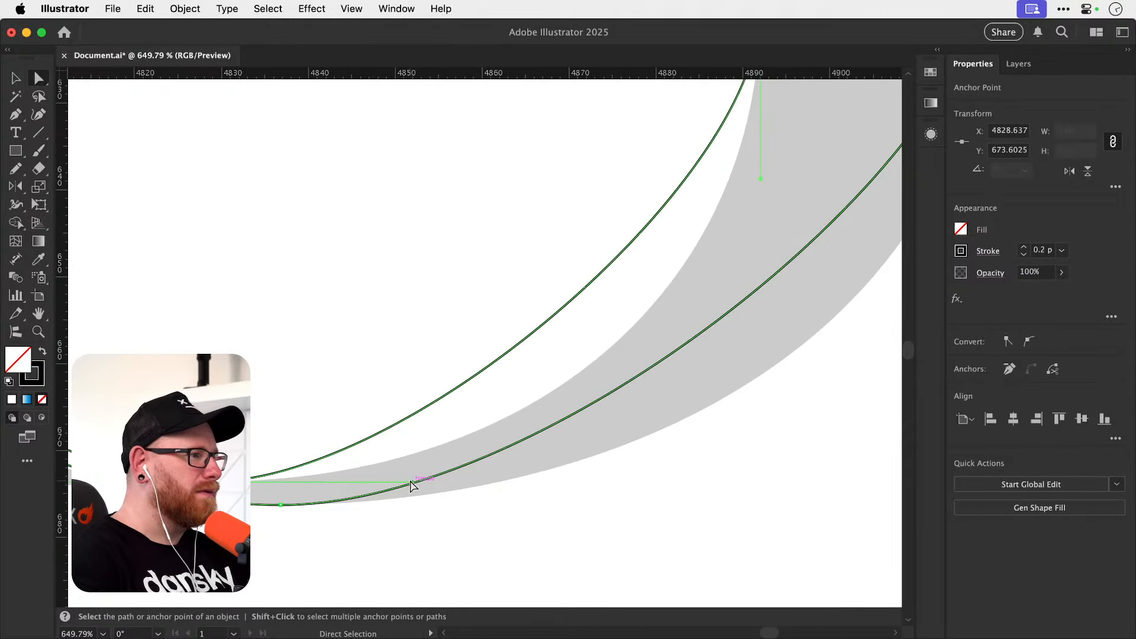
pyautogui.moveTo(412, 481); pyautogui.dragTo(651, 470)
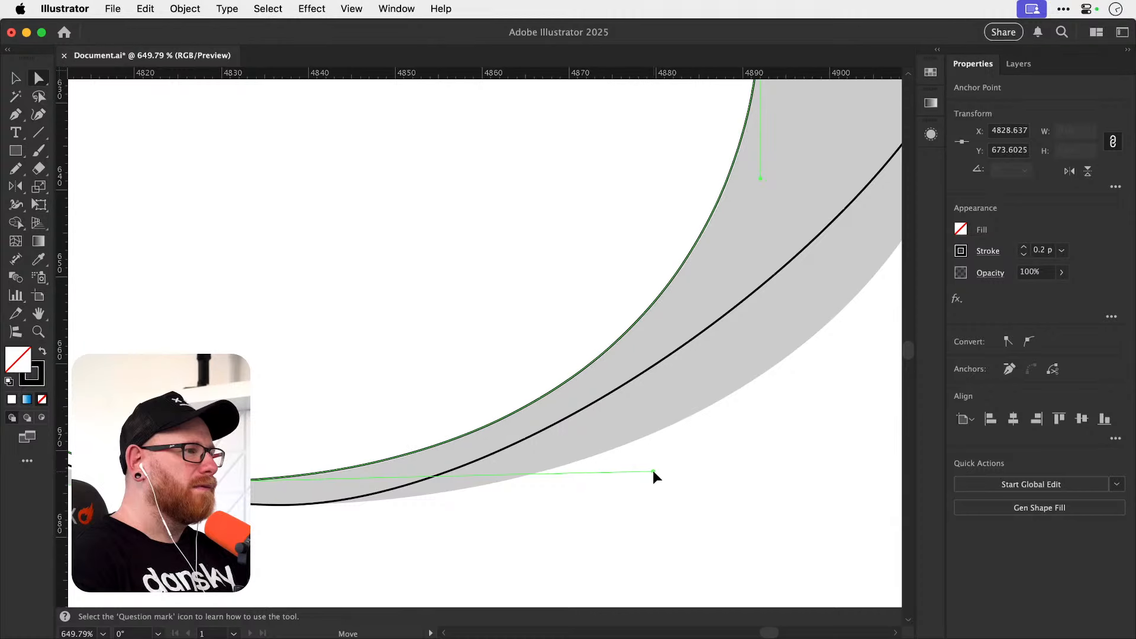
# Lengthen the lower bowl's outer bottom anchor handle toward the terminal ball to match the outer reference curve.
pyautogui.hscroll(-10, 599, 479)
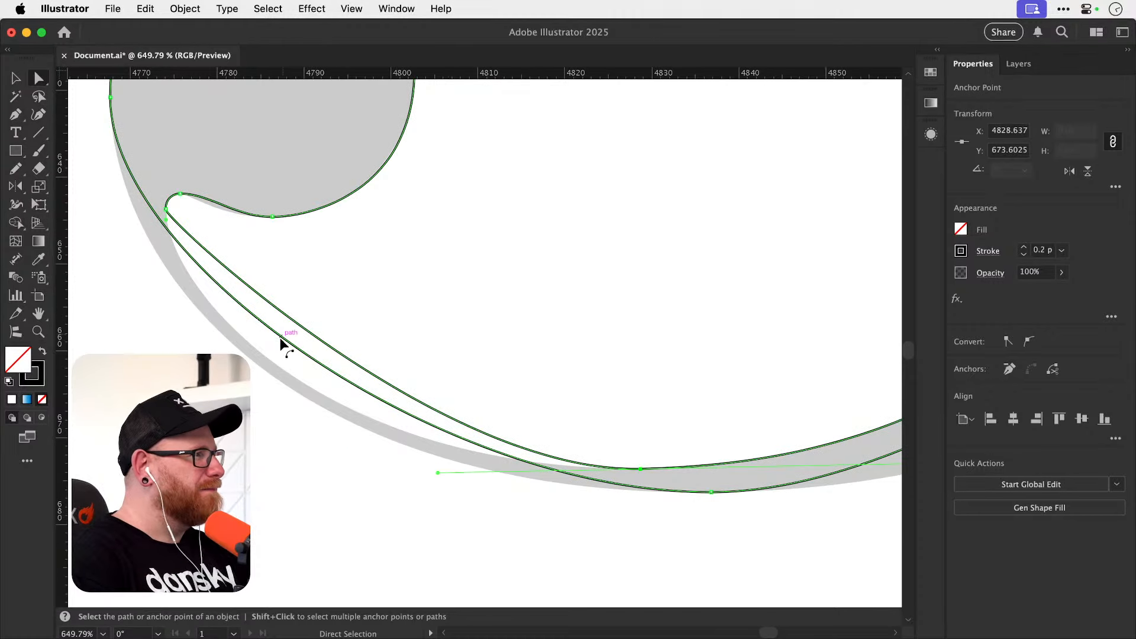
pyautogui.click(711, 491)
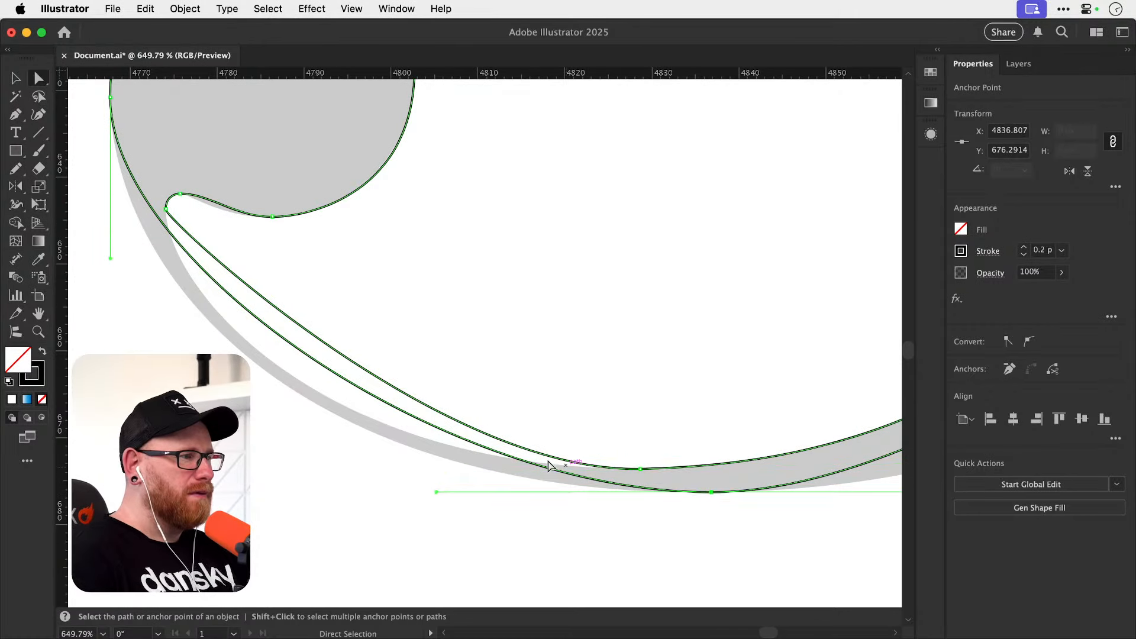
pyautogui.moveTo(437, 492); pyautogui.dragTo(265, 503)
pyautogui.click(231, 290)
# Adjust the handle on the right side of the lower terminal ball's top anchor to fit the ball's upper curve.
pyautogui.moveTo(231, 199); pyautogui.dragTo(255, 503)
pyautogui.click(304, 225)
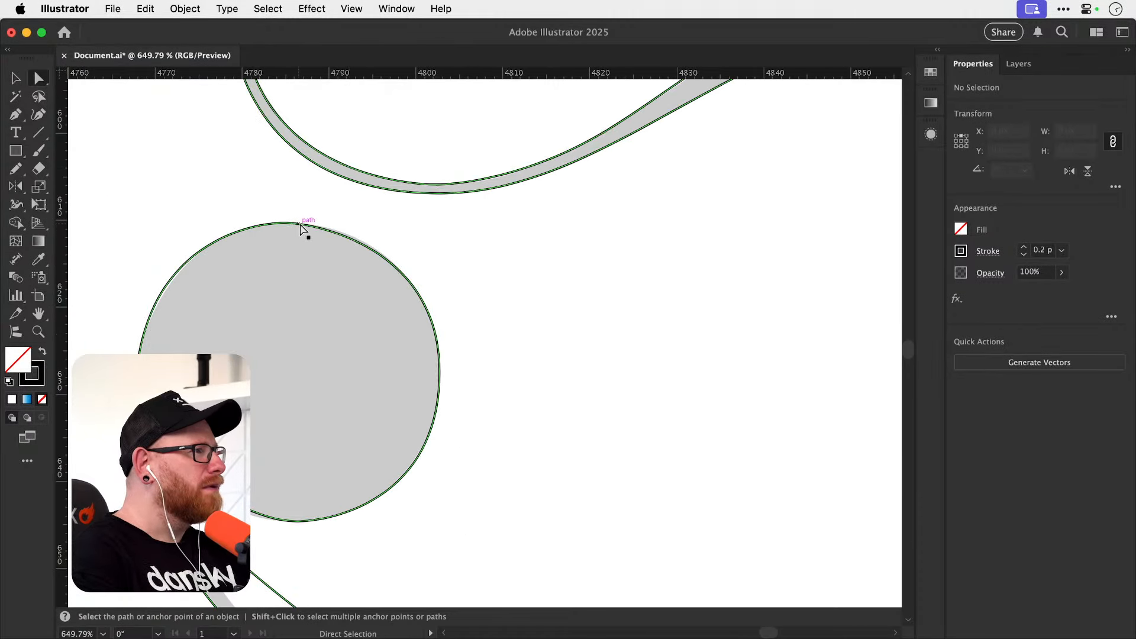
pyautogui.moveTo(313, 223); pyautogui.dragTo(328, 222)
pyautogui.click(390, 234)
# Lengthen the lower terminal ball's bottom anchor handle toward the notch to bring the underside curve onto the reference.
pyautogui.moveTo(275, 451); pyautogui.dragTo(349, 314)
pyautogui.moveTo(304, 390); pyautogui.dragTo(337, 382)
pyautogui.click(358, 369)
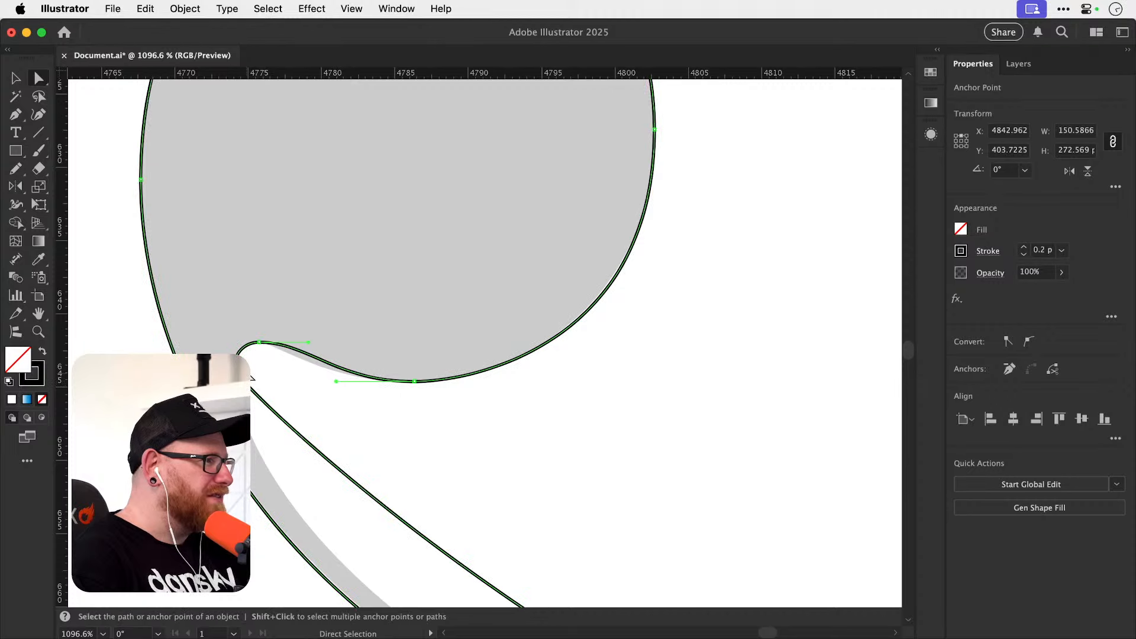
pyautogui.click(259, 342)
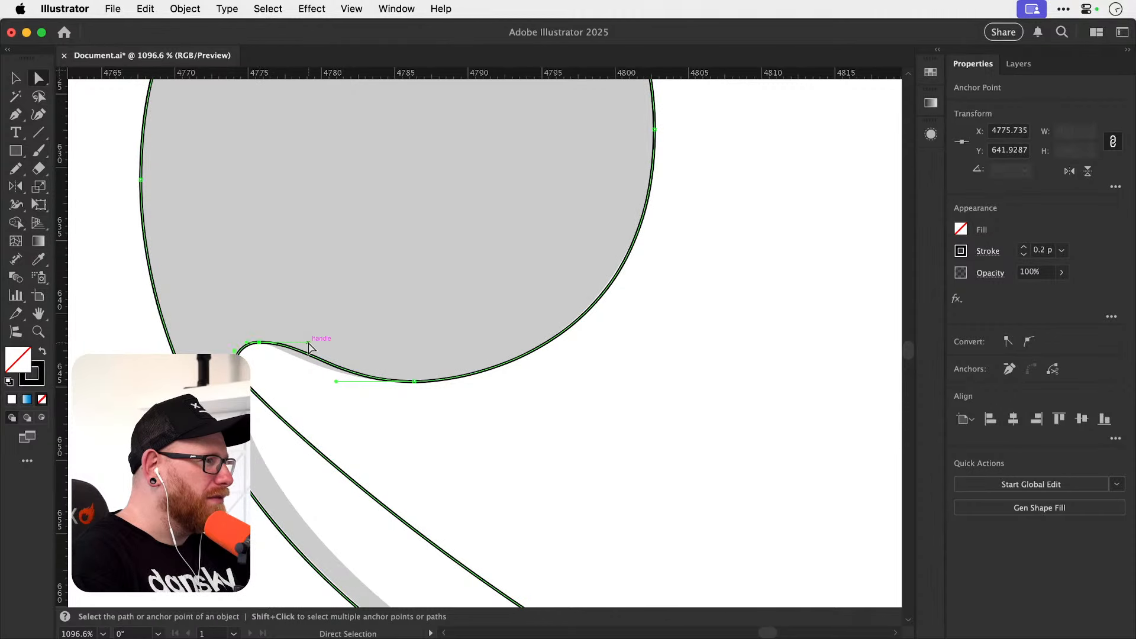
pyautogui.scroll(3, 261, 355)
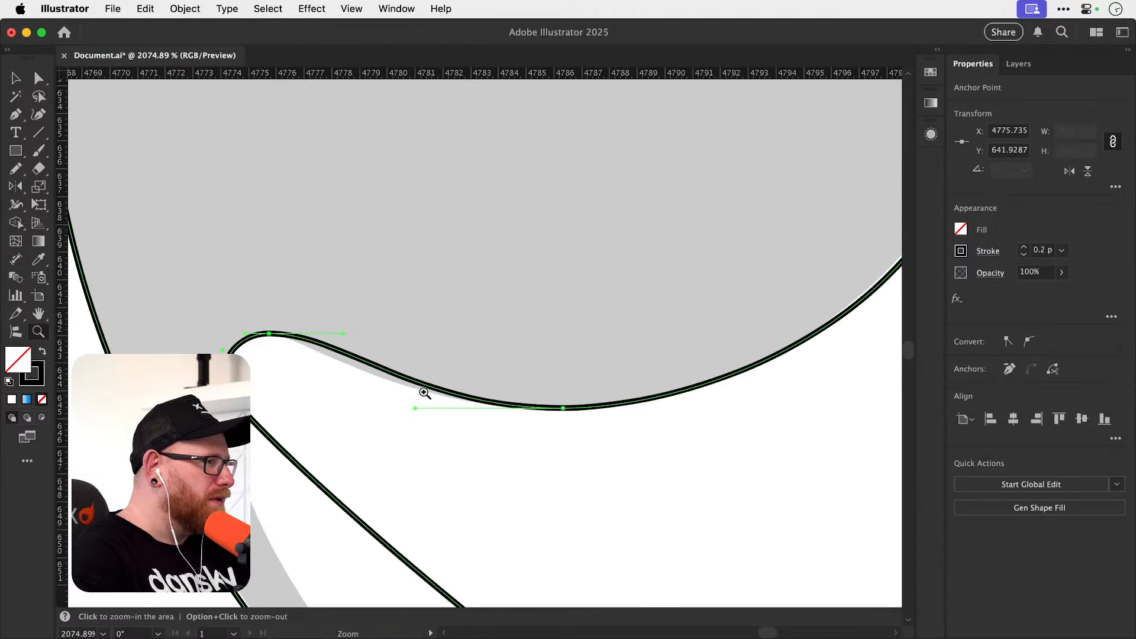
pyautogui.moveTo(414, 408); pyautogui.dragTo(324, 410)
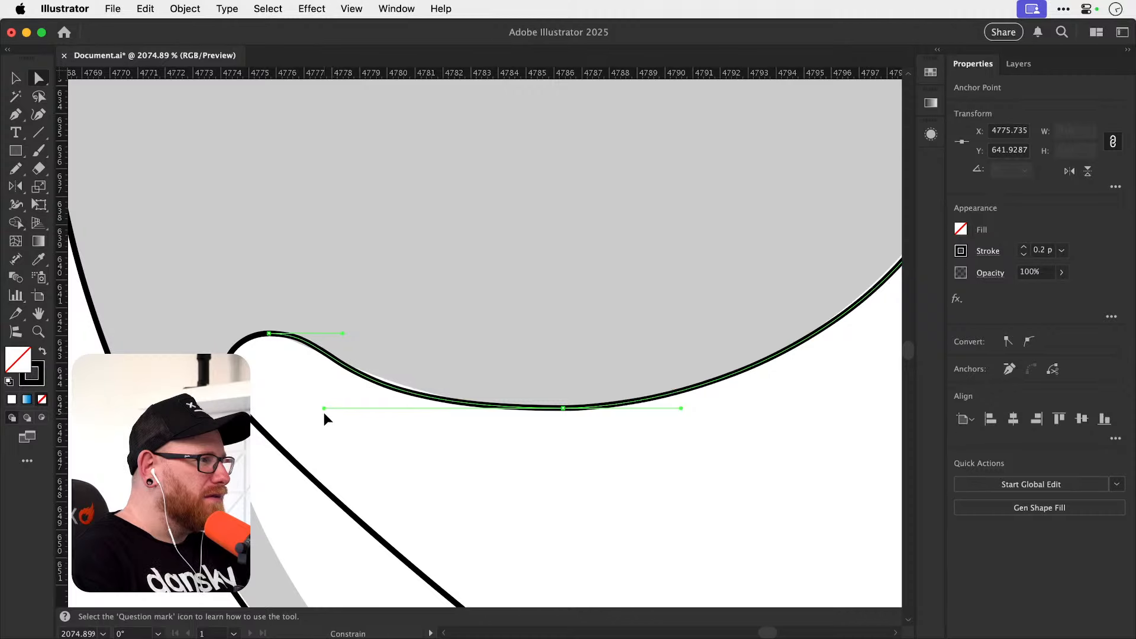
# Fit the lower bowl's inner lower-left curve by lengthening the inner bottom anchor's handle toward the notch and the notch anchor's downward handle.
pyautogui.scroll(-5, 488, 460)
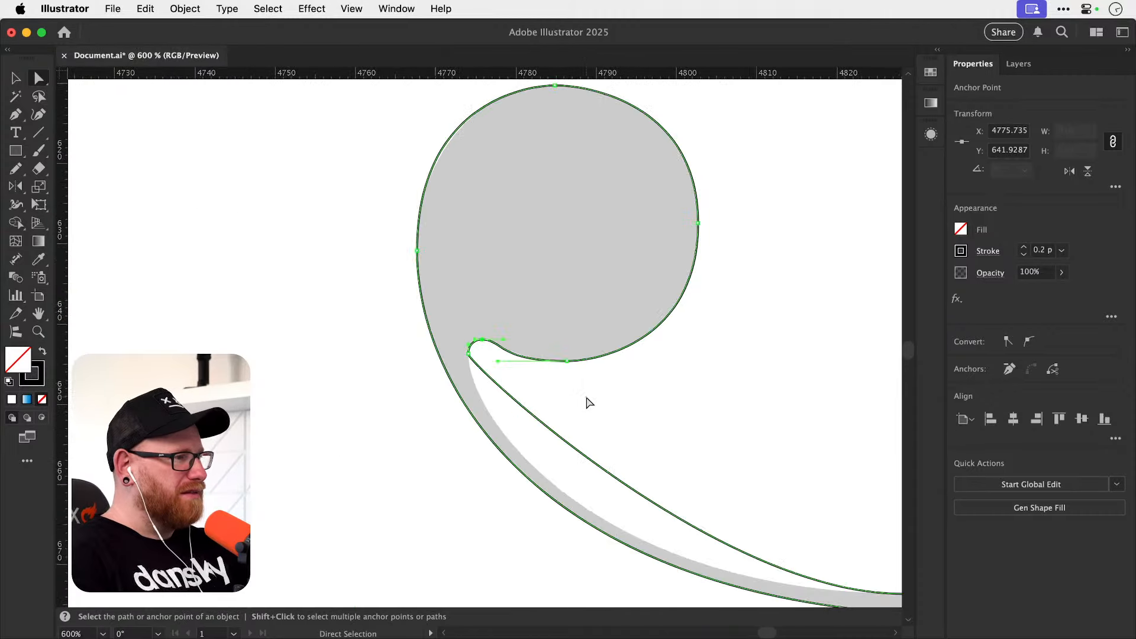
pyautogui.moveTo(326, 403); pyautogui.dragTo(184, 383)
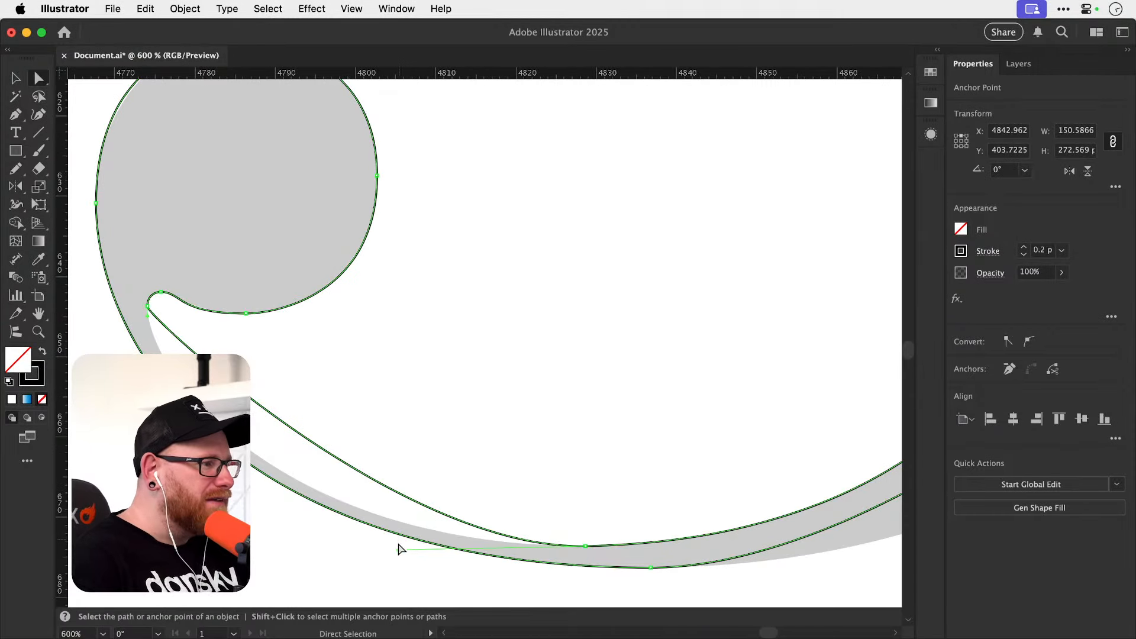
pyautogui.moveTo(398, 550); pyautogui.dragTo(241, 558)
pyautogui.moveTo(148, 316); pyautogui.dragTo(143, 353)
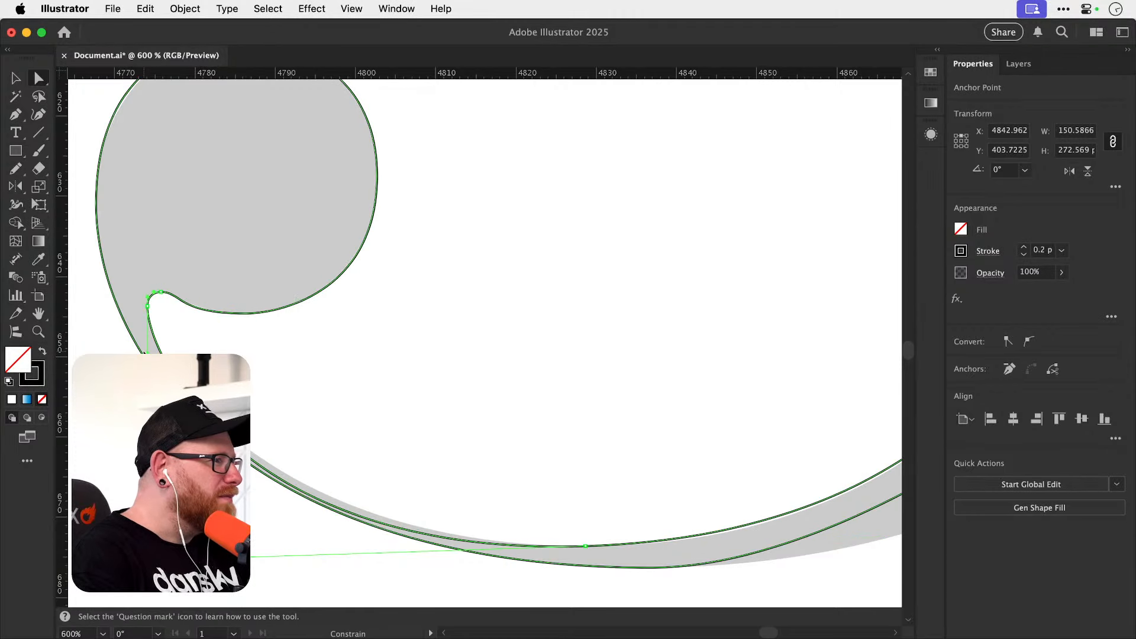
pyautogui.moveTo(242, 557); pyautogui.dragTo(254, 539)
pyautogui.click(322, 441)
pyautogui.press('space')
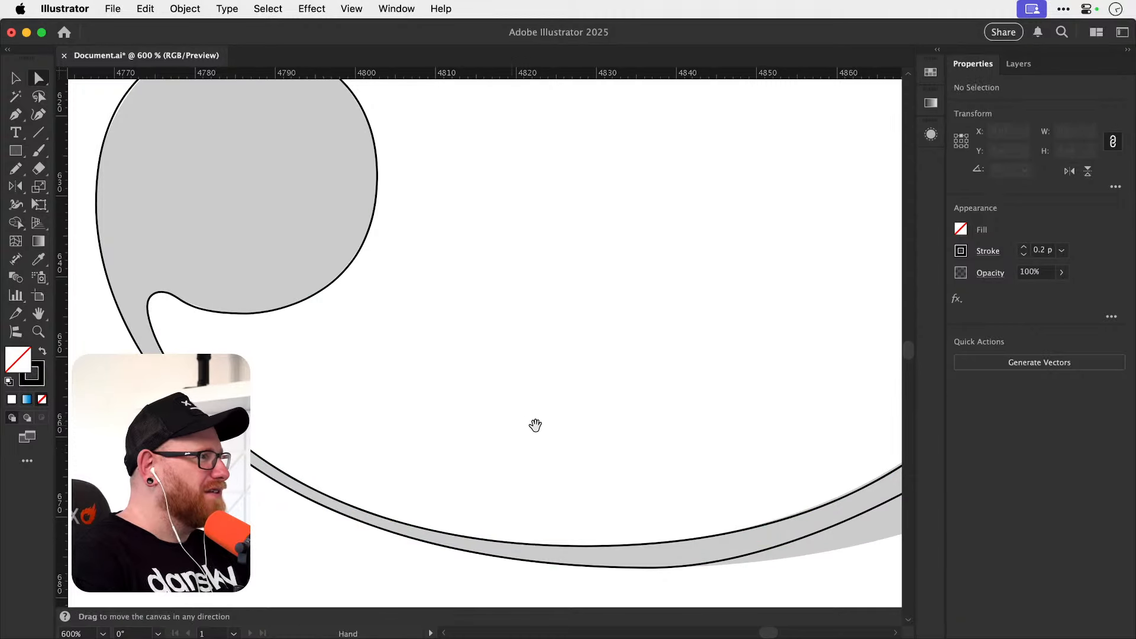
# Refine the curve between the notch and the lower ball by shortening the notch's top anchor handle and the ball's bottom anchor handle.
pyautogui.press('super+space')
pyautogui.moveTo(164, 293); pyautogui.dragTo(461, 334)
pyautogui.click(284, 344)
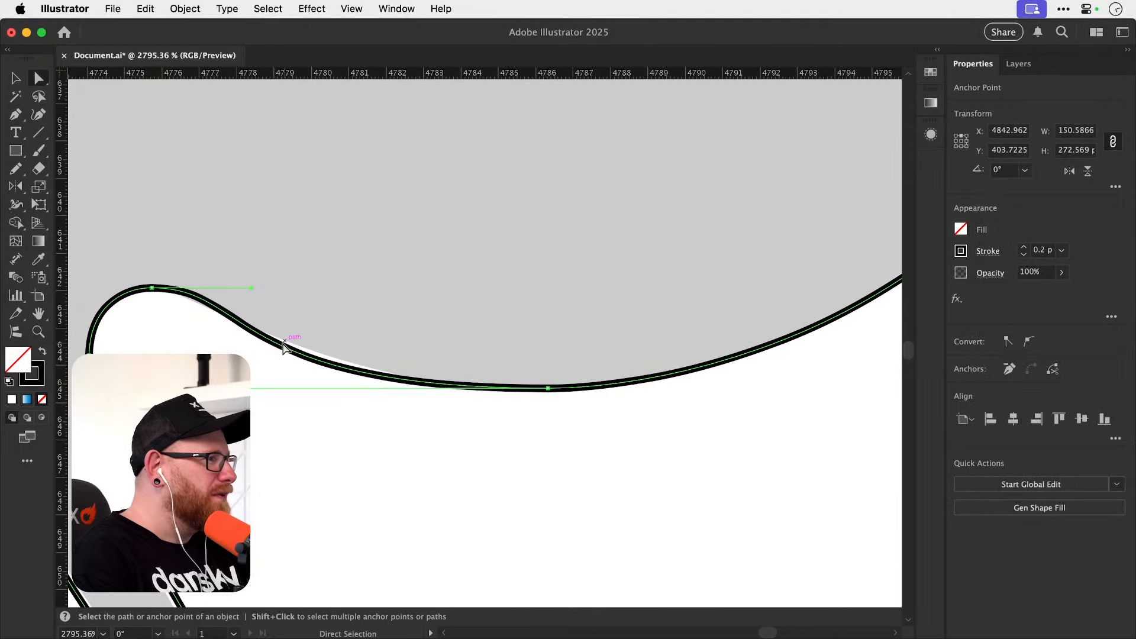
pyautogui.moveTo(251, 288)
pyautogui.mouseDown()
pyautogui.moveTo(284, 286)
pyautogui.moveTo(237, 296)
pyautogui.mouseUp()
pyautogui.moveTo(232, 289); pyautogui.dragTo(231, 291)
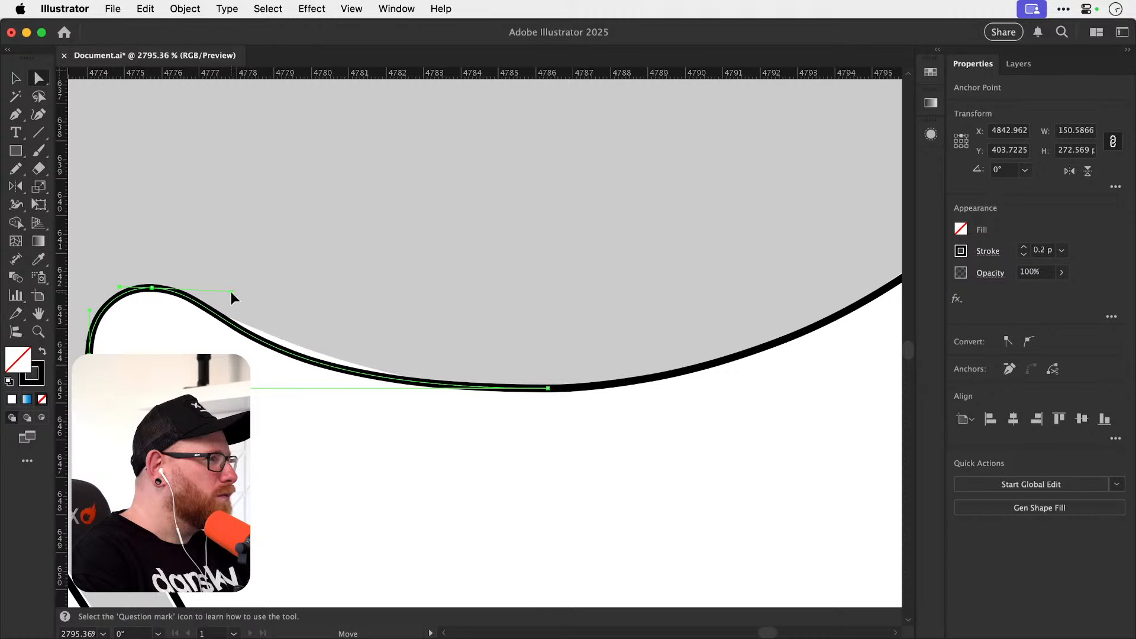
pyautogui.moveTo(230, 389); pyautogui.dragTo(283, 377)
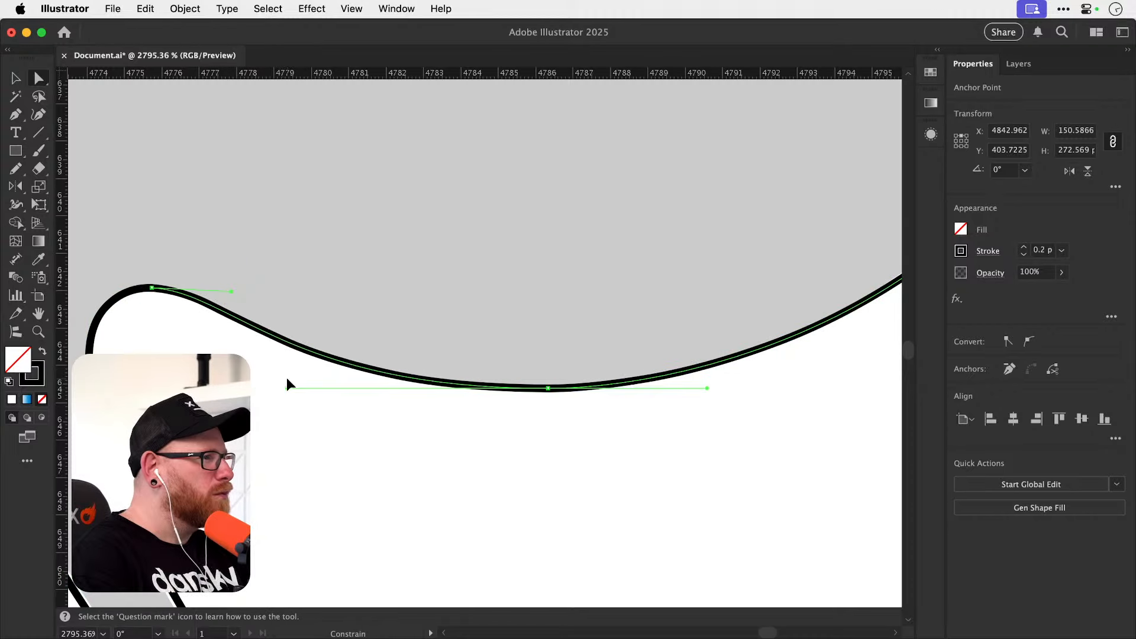
pyautogui.click(286, 377)
# Fit the lower bowl's outer lower-right curve by lengthening the outer bottom anchor's rightward handle and the outer right anchor's downward handle.
pyautogui.press('super+minus')
pyautogui.press('super+minus')
pyautogui.press('super+minus')
pyautogui.press('super+minus')
pyautogui.press('super+minus')
pyautogui.press('super+minus')
pyautogui.press('super+minus')
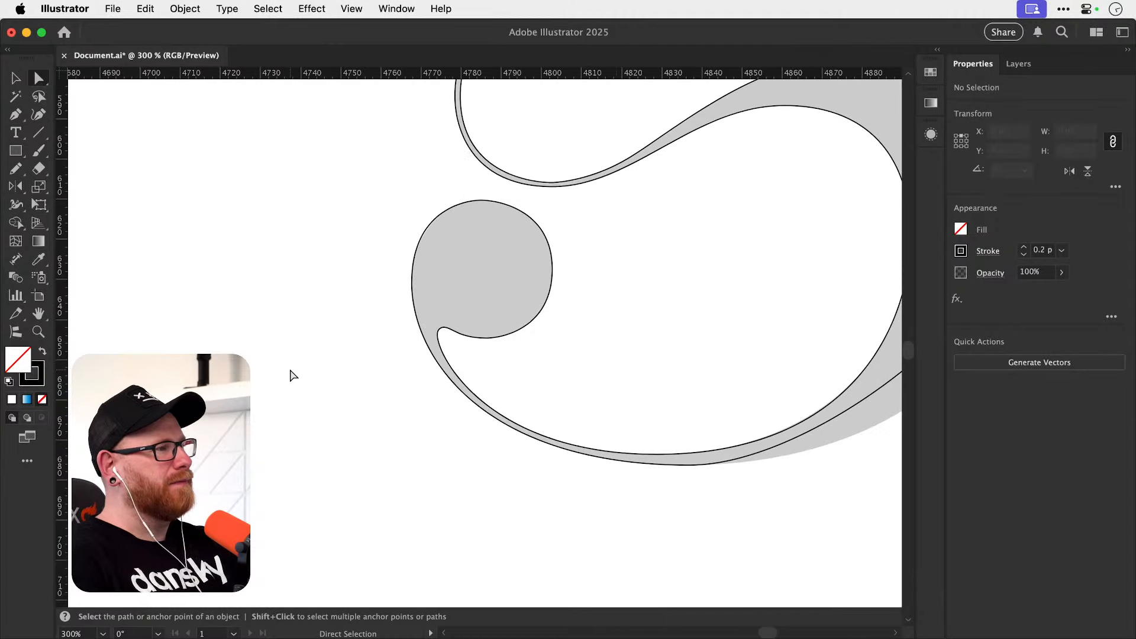
pyautogui.moveTo(703, 373); pyautogui.dragTo(412, 332)
pyautogui.moveTo(639, 430); pyautogui.dragTo(642, 439)
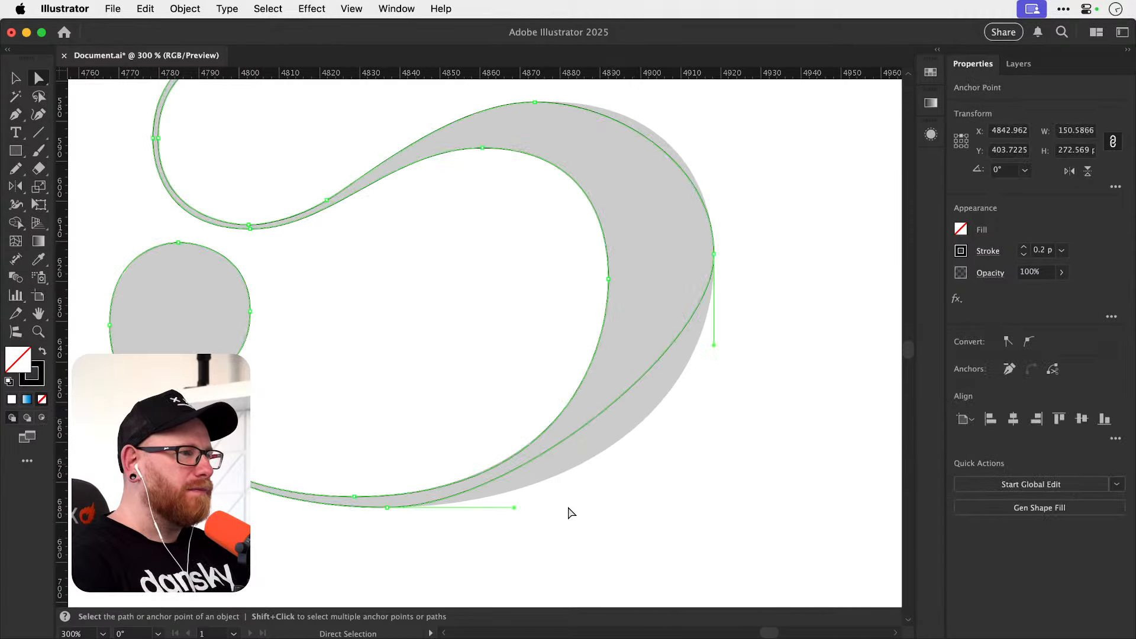
pyautogui.moveTo(514, 507); pyautogui.dragTo(644, 509)
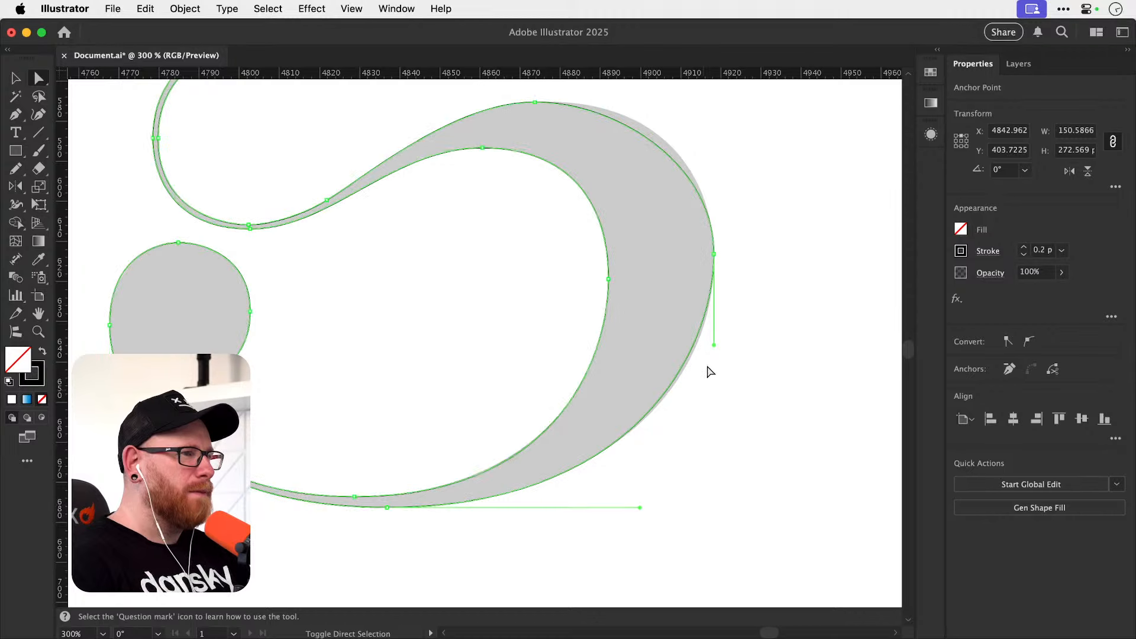
pyautogui.moveTo(716, 347); pyautogui.dragTo(718, 355)
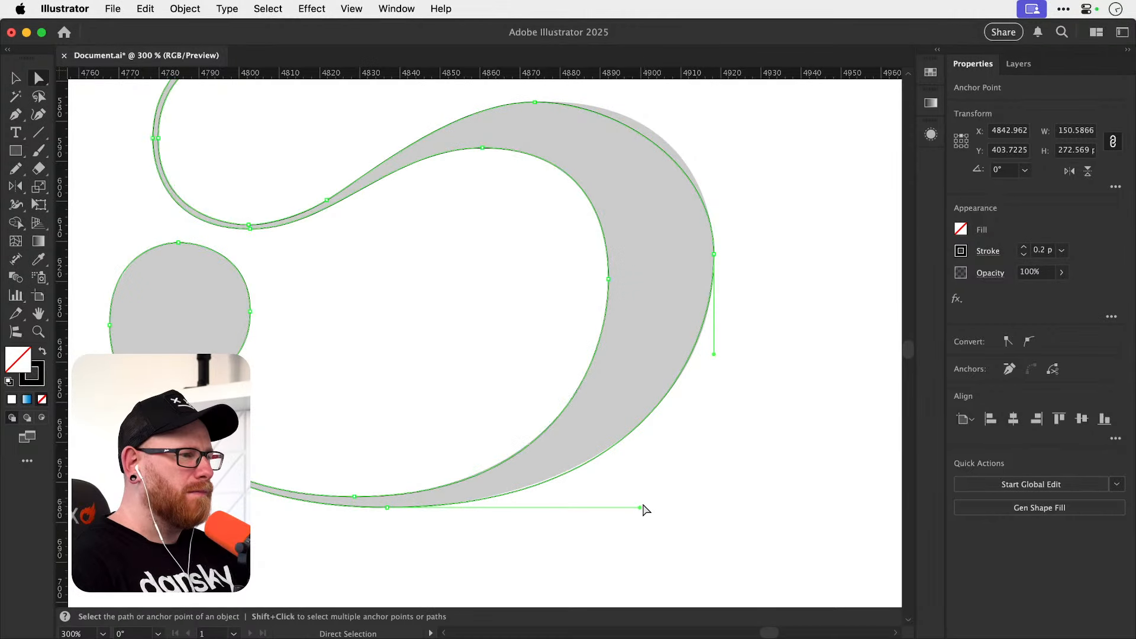
pyautogui.moveTo(639, 507); pyautogui.dragTo(622, 507)
pyautogui.moveTo(716, 356); pyautogui.dragTo(718, 372)
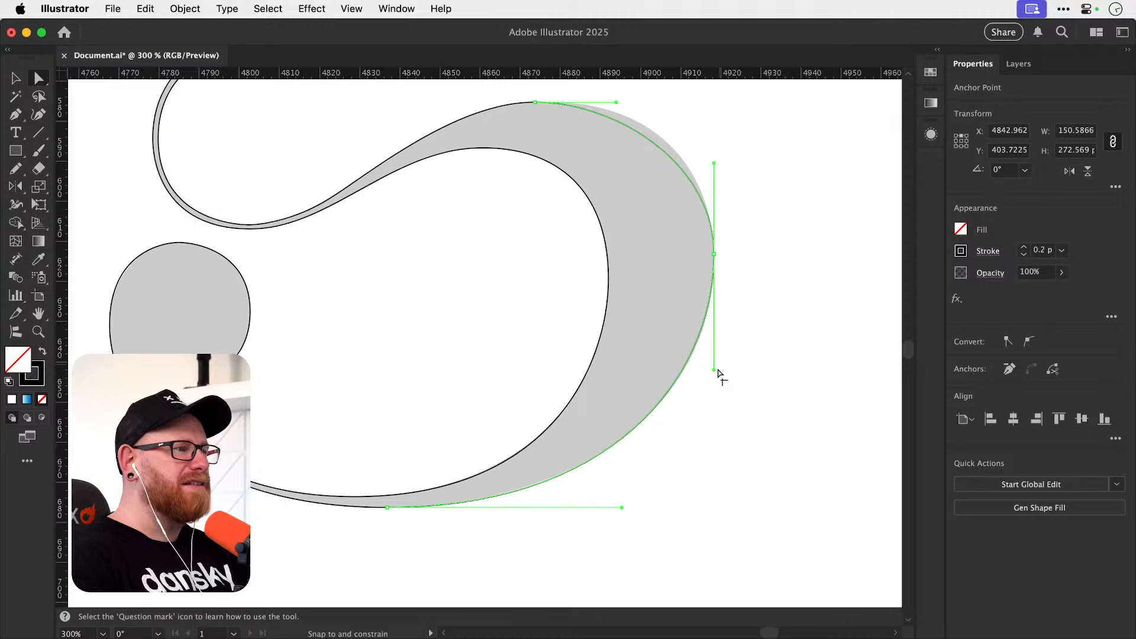
# Fit the lower bowl's outer upper-right curve by lengthening the top anchor's rightward handle and balancing the right anchor's upward handle.
pyautogui.click(728, 282)
pyautogui.scroll(5, 592, 385)
pyautogui.moveTo(644, 334); pyautogui.dragTo(645, 318)
pyautogui.moveTo(547, 273); pyautogui.dragTo(556, 273)
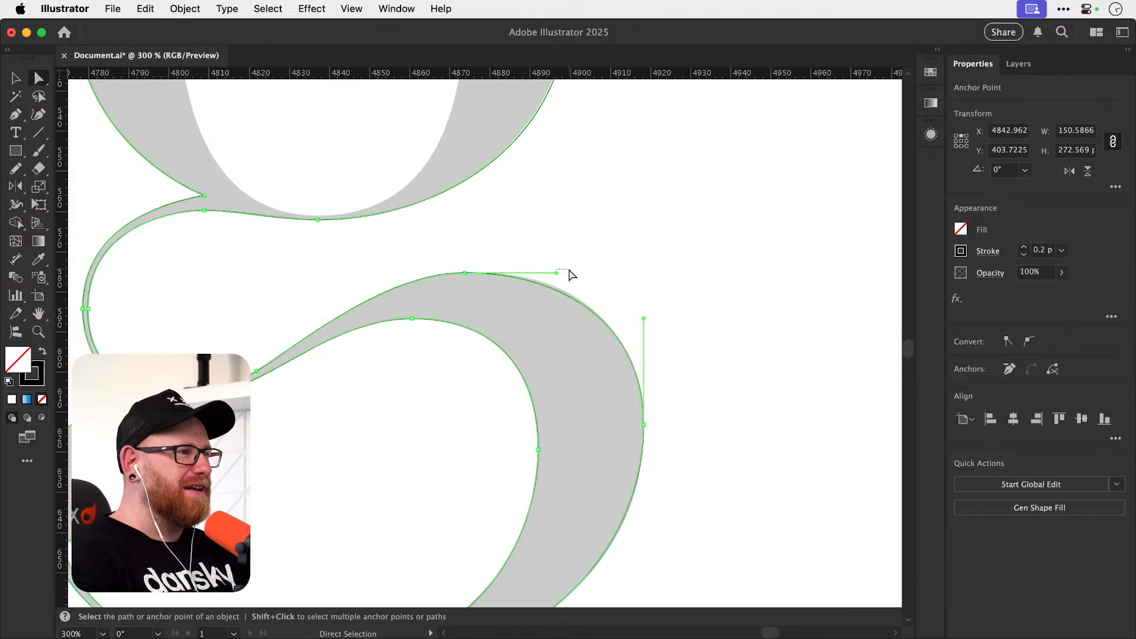
pyautogui.moveTo(556, 273); pyautogui.dragTo(574, 273)
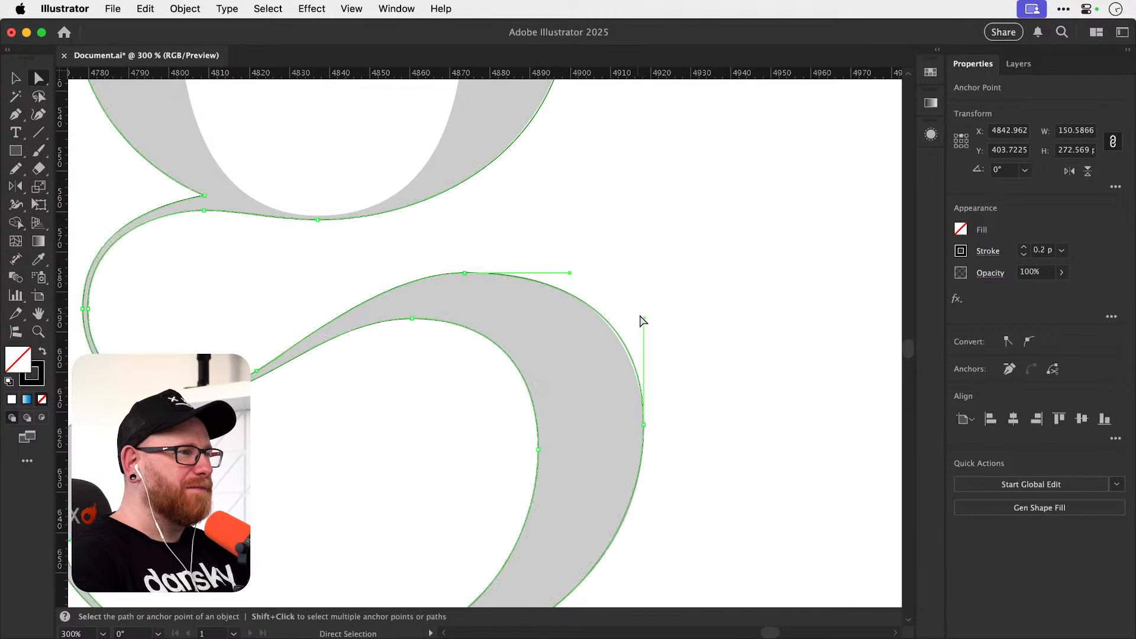
pyautogui.moveTo(644, 320); pyautogui.dragTo(651, 325)
pyautogui.moveTo(575, 276); pyautogui.dragTo(585, 272)
pyautogui.moveTo(644, 327); pyautogui.dragTo(644, 336)
pyautogui.click(405, 363)
# Show the guides and start the upper bowl's counter path with the Pen tool, placing a bottom anchor and a smooth left anchor.
pyautogui.moveTo(409, 364)
pyautogui.mouseDown()
pyautogui.moveTo(419, 387)
pyautogui.moveTo(530, 378)
pyautogui.moveTo(471, 375)
pyautogui.moveTo(400, 581)
pyautogui.moveTo(410, 348)
pyautogui.mouseUp()
pyautogui.press('p')
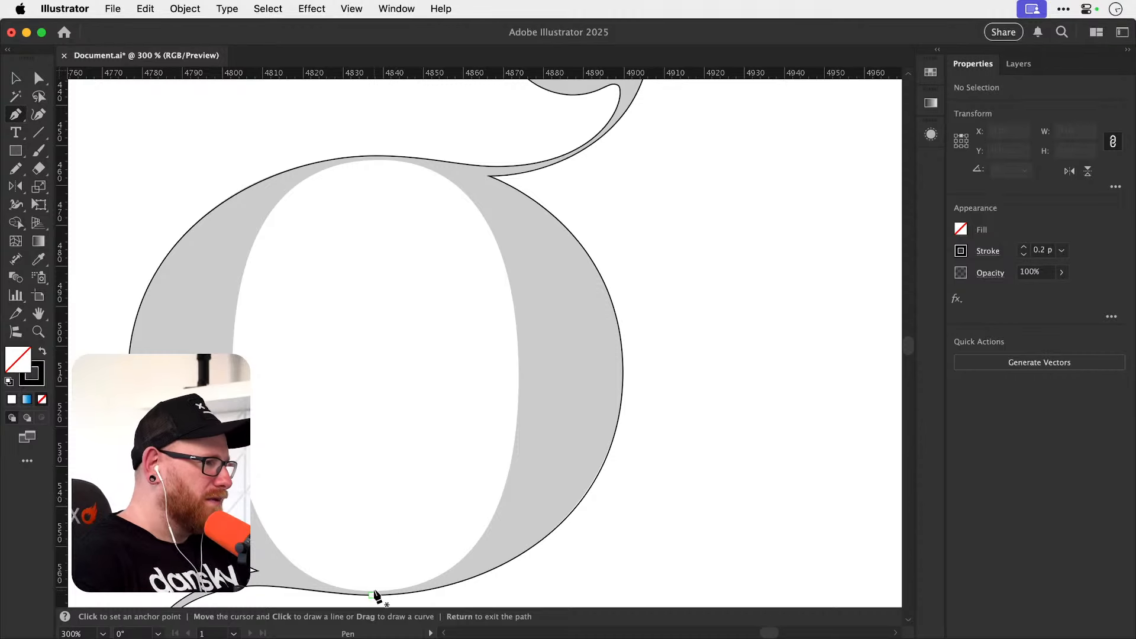
pyautogui.moveTo(376, 573); pyautogui.dragTo(387, 524)
pyautogui.press('super+semicolon')
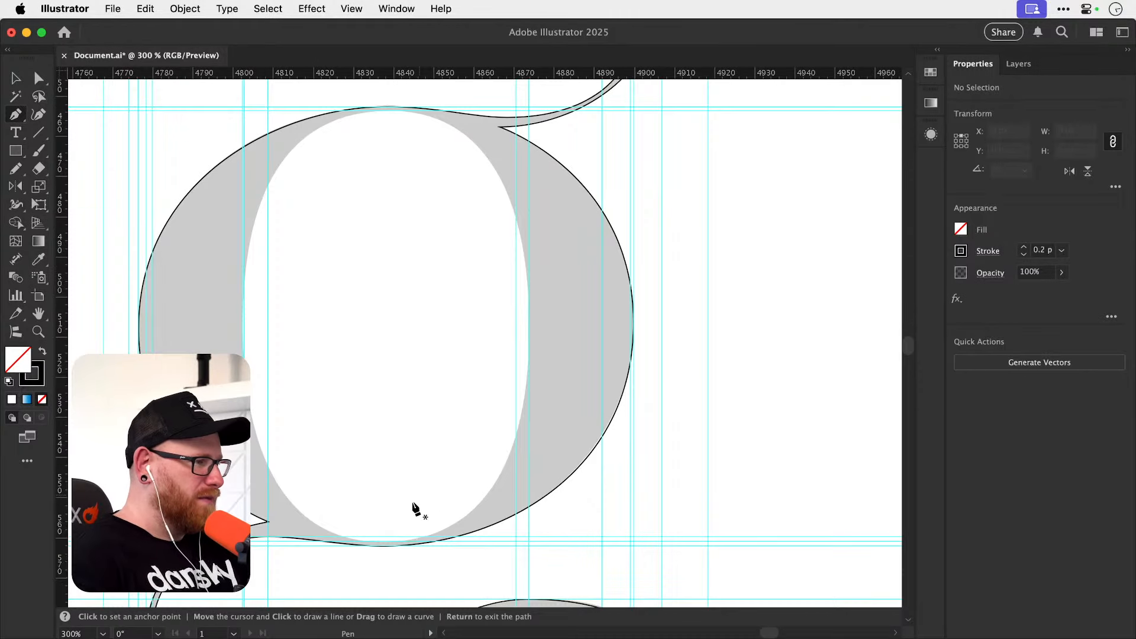
pyautogui.scroll(5, 393, 540)
pyautogui.click(393, 547)
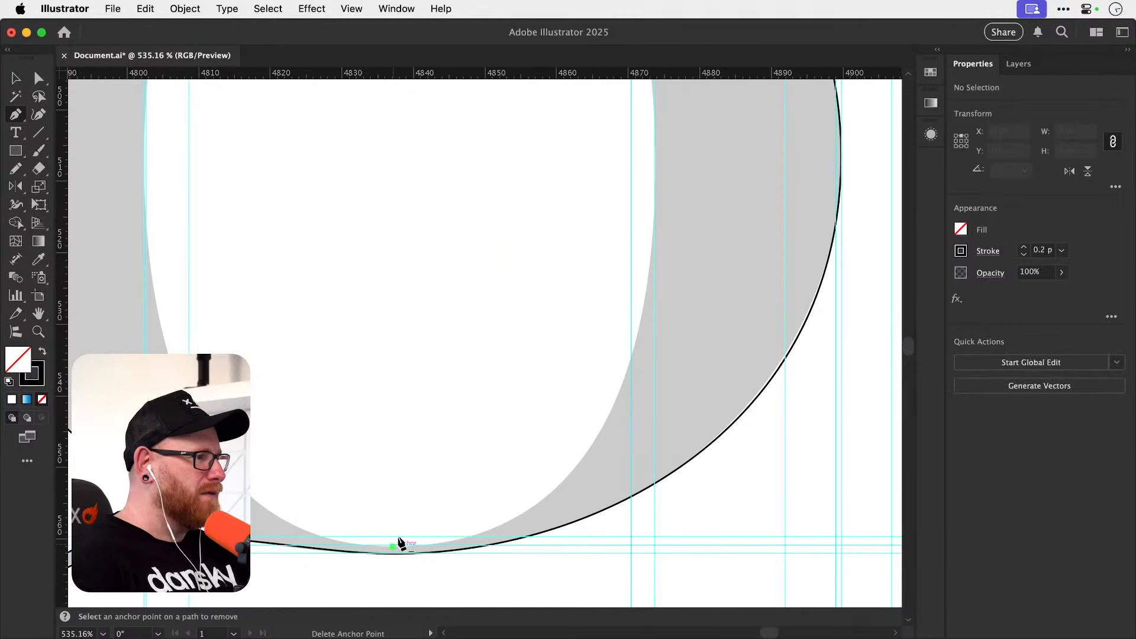
pyautogui.moveTo(191, 304); pyautogui.dragTo(256, 446)
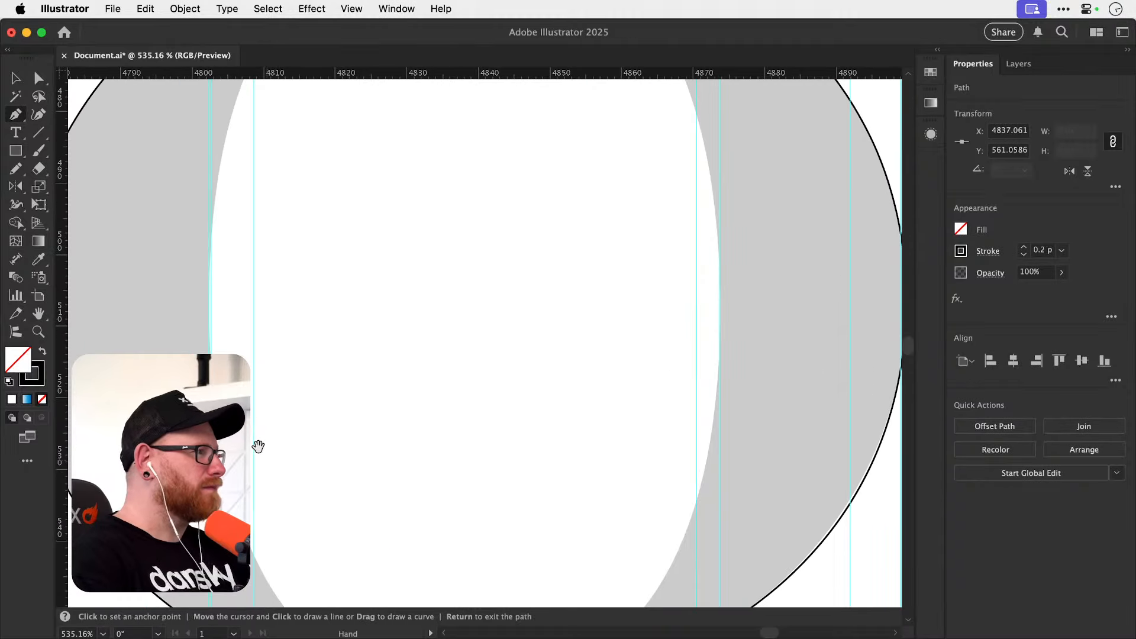
pyautogui.moveTo(209, 302); pyautogui.dragTo(200, 185)
# Add smooth anchors with axis-aligned handles at the counter's top and right extremes, and close the path at its bottom anchor.
pyautogui.moveTo(341, 255); pyautogui.dragTo(283, 458)
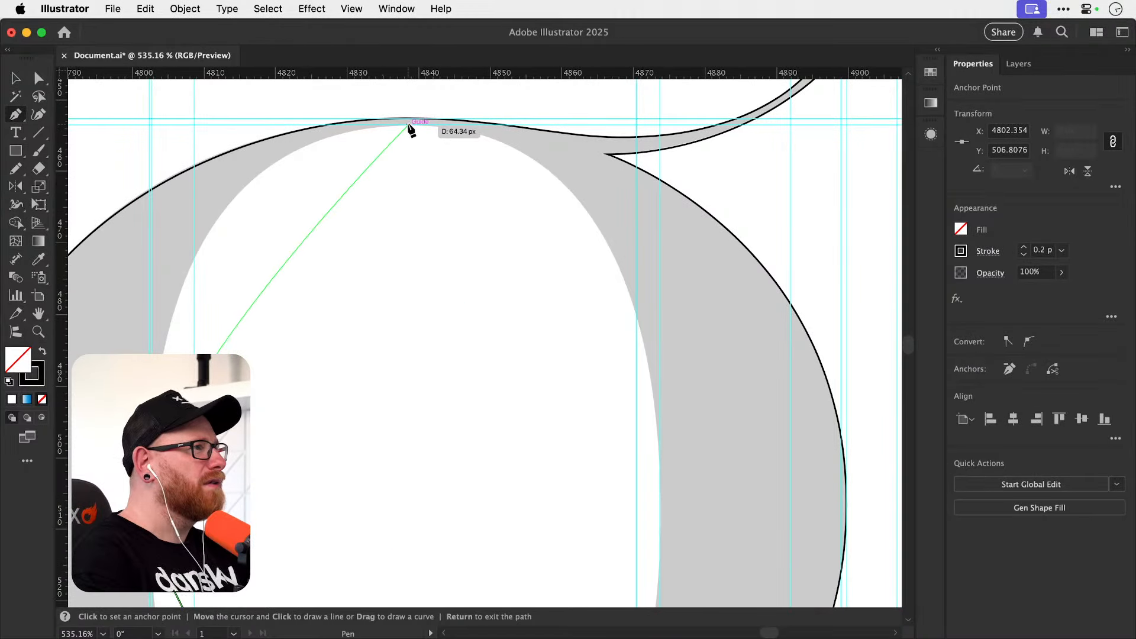
pyautogui.moveTo(409, 125); pyautogui.dragTo(520, 125)
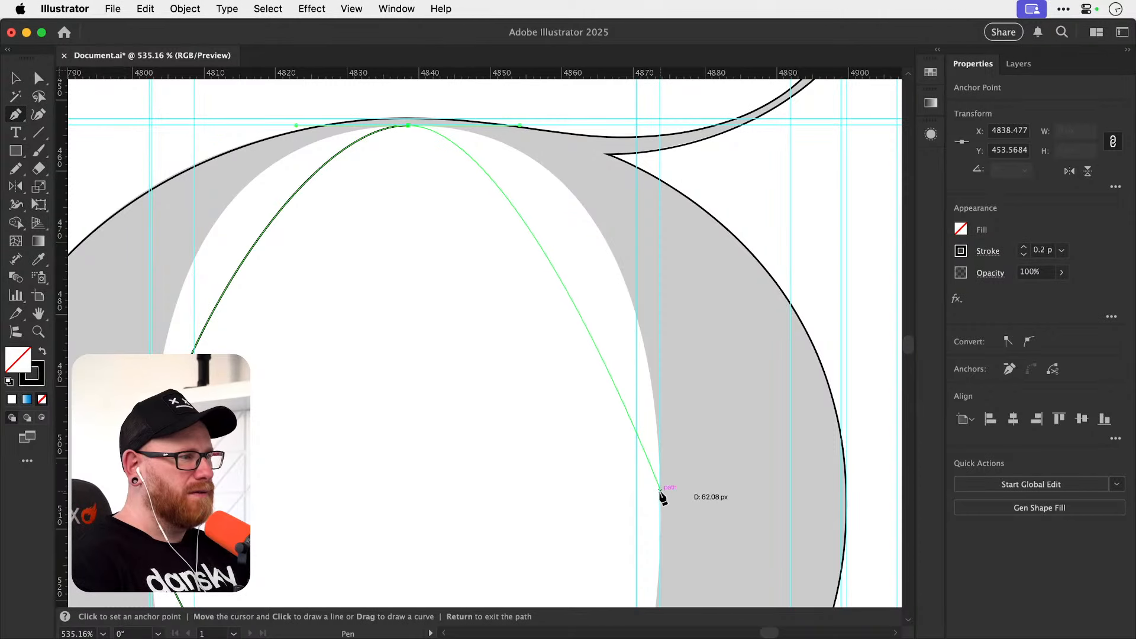
pyautogui.moveTo(660, 499); pyautogui.dragTo(667, 592)
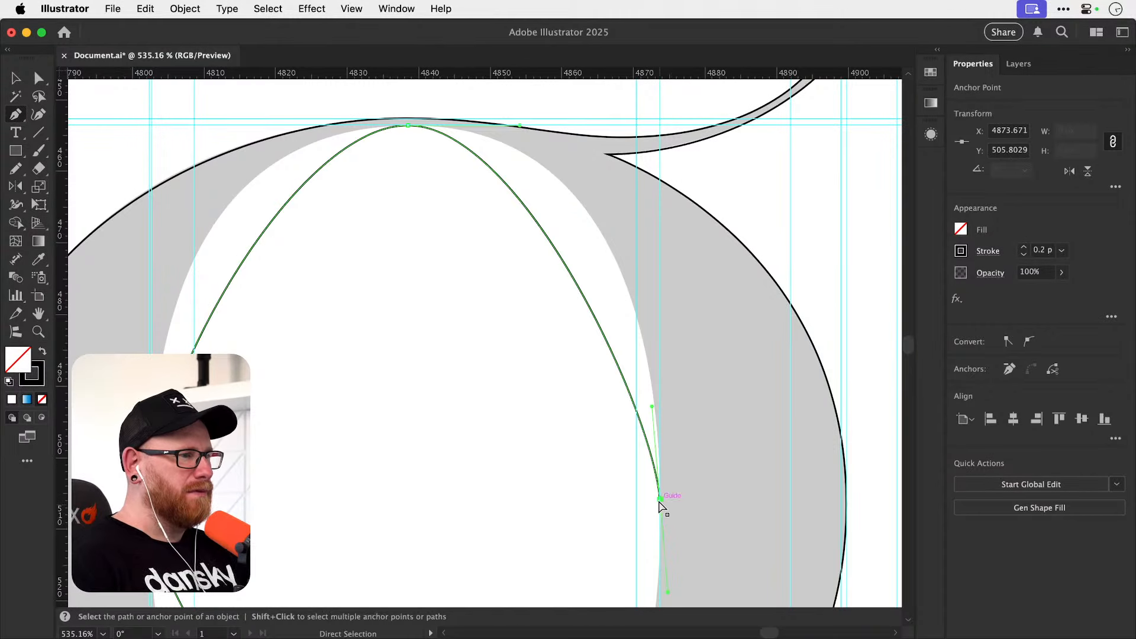
pyautogui.press('super+z')
pyautogui.moveTo(659, 499); pyautogui.dragTo(666, 220)
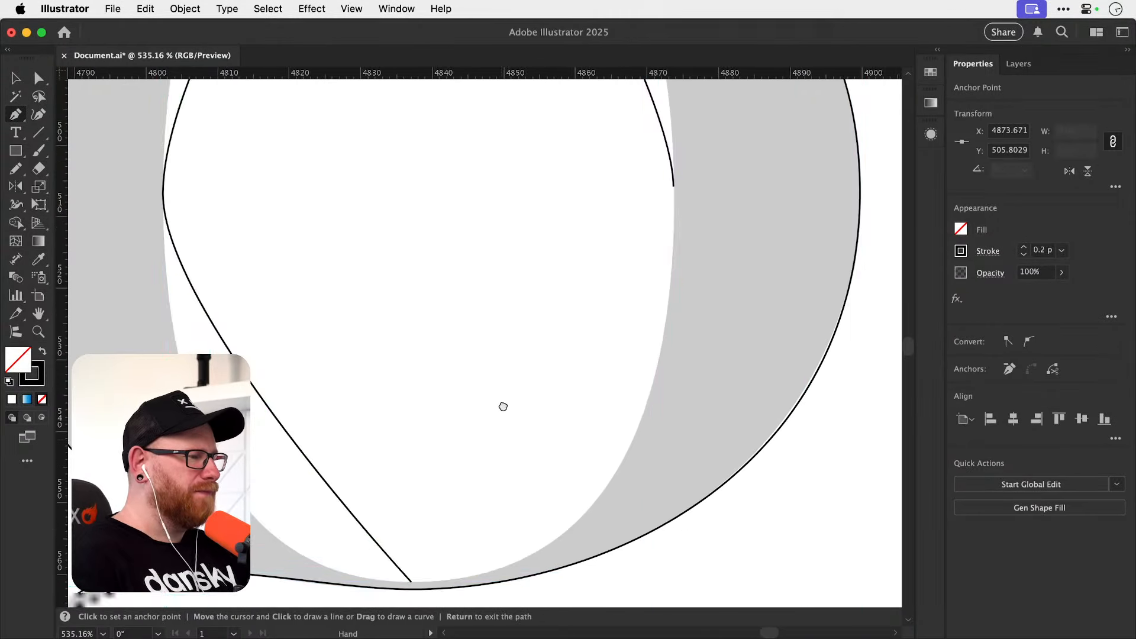
pyautogui.moveTo(413, 538); pyautogui.dragTo(388, 532)
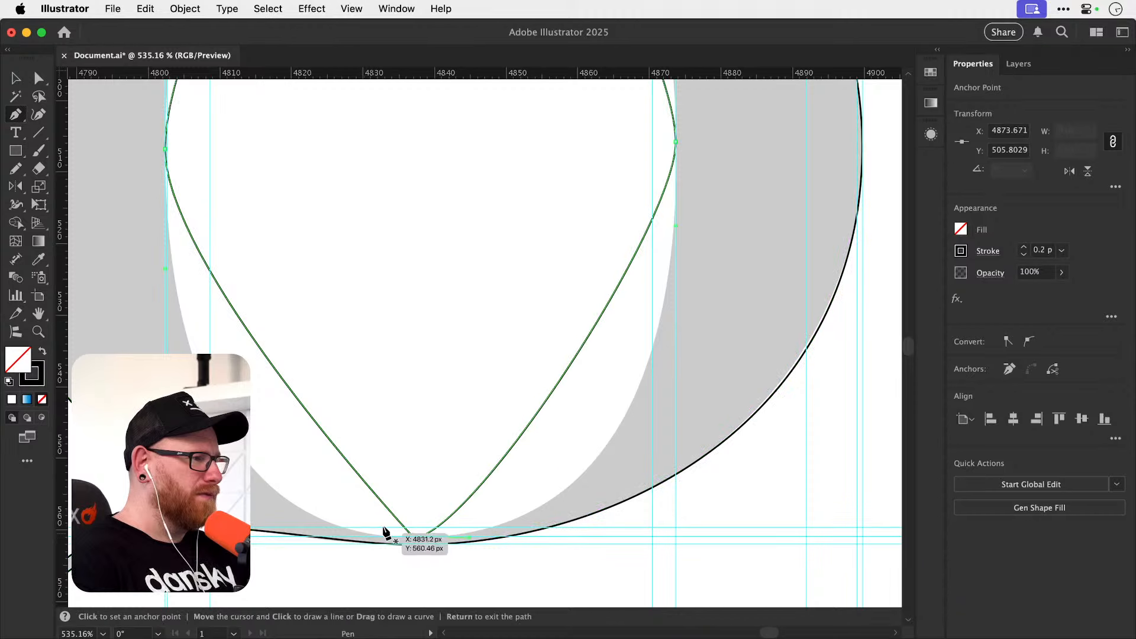
# Fit the counter's lower half by lengthening the left anchor's downward handle and the bottom anchor's rightward handle to the reference.
pyautogui.press('super+minus')
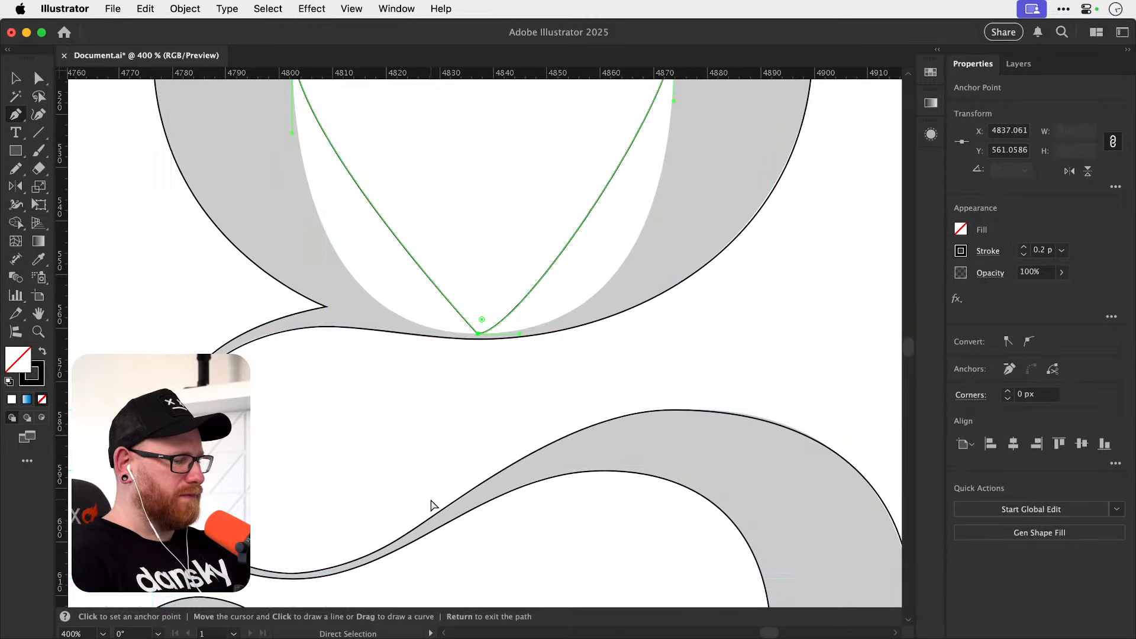
pyautogui.scroll(5, 479, 314)
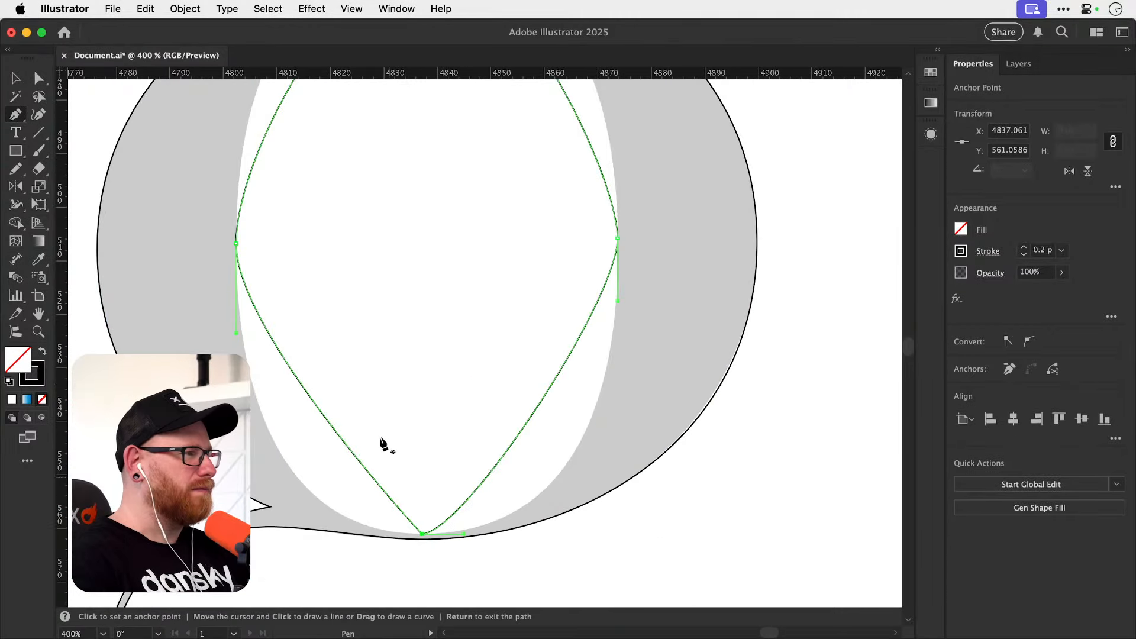
pyautogui.keyDown('super'); pyautogui.click(239, 272); pyautogui.keyUp('super')
pyautogui.press('a')
pyautogui.click(237, 244)
pyautogui.moveTo(236, 333); pyautogui.dragTo(256, 555)
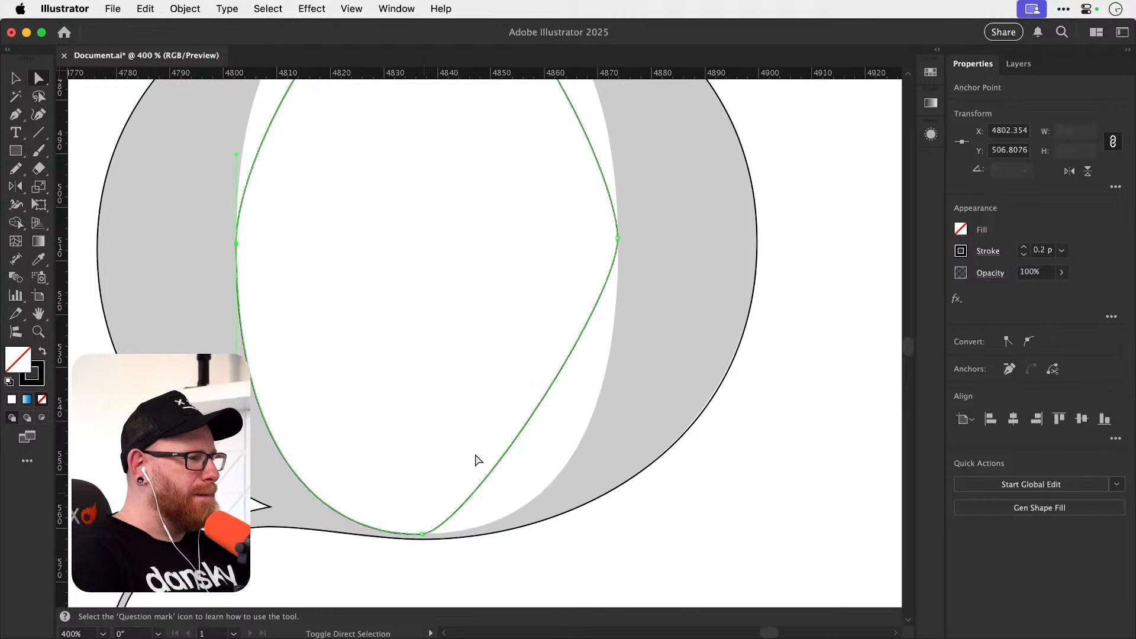
pyautogui.click(422, 534)
pyautogui.click(423, 535)
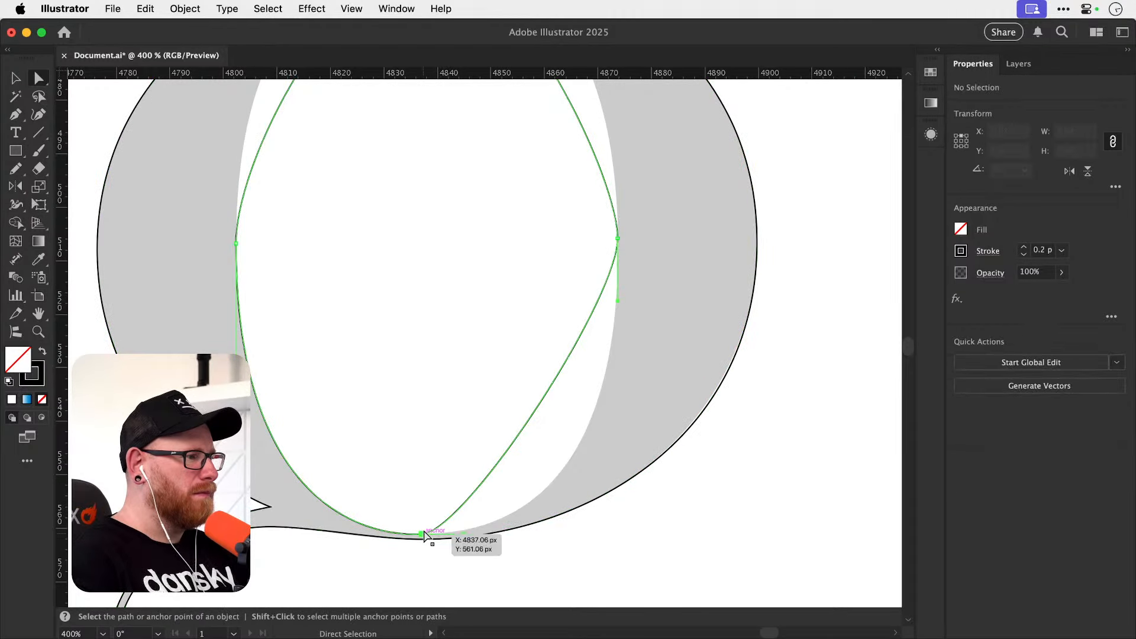
pyautogui.moveTo(465, 534); pyautogui.dragTo(616, 533)
# Lengthen both horizontal handles of the counter's top anchor to match the upper half of the reference opening.
pyautogui.scroll(5, 622, 514)
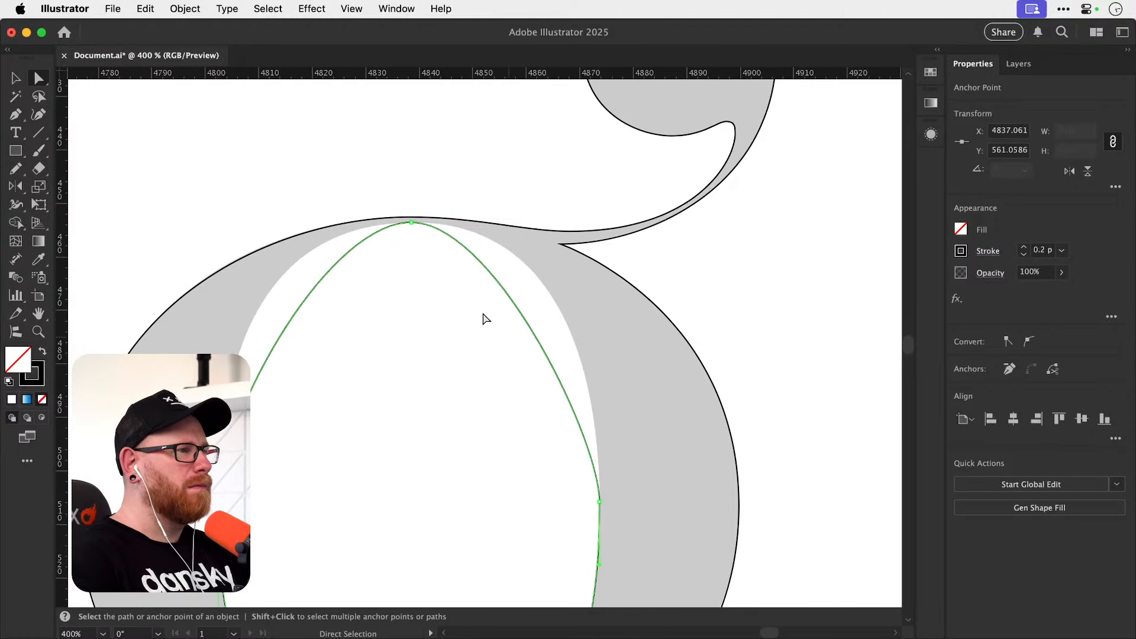
pyautogui.click(412, 223)
pyautogui.moveTo(495, 222); pyautogui.dragTo(591, 222)
pyautogui.moveTo(329, 222); pyautogui.dragTo(239, 239)
pyautogui.click(616, 298)
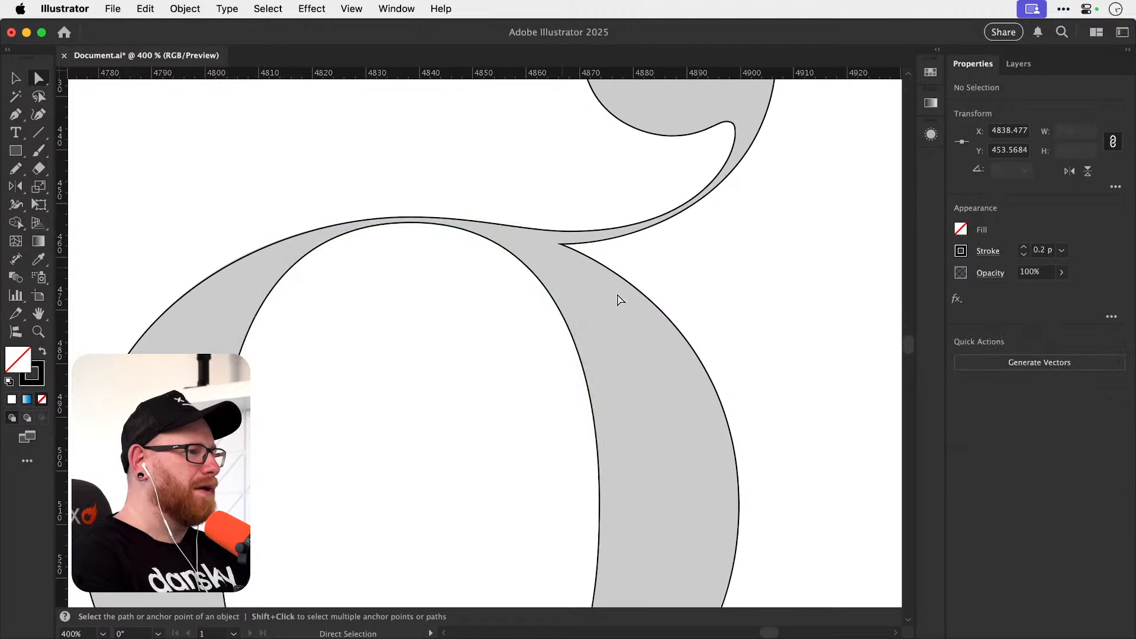
# Move the traced g outlines up and left off the grey reference letter and increase their stroke weight.
pyautogui.press('super+minus')
pyautogui.press('super+minus')
pyautogui.press('super+minus')
pyautogui.press('super+minus')
pyautogui.press('super+minus')
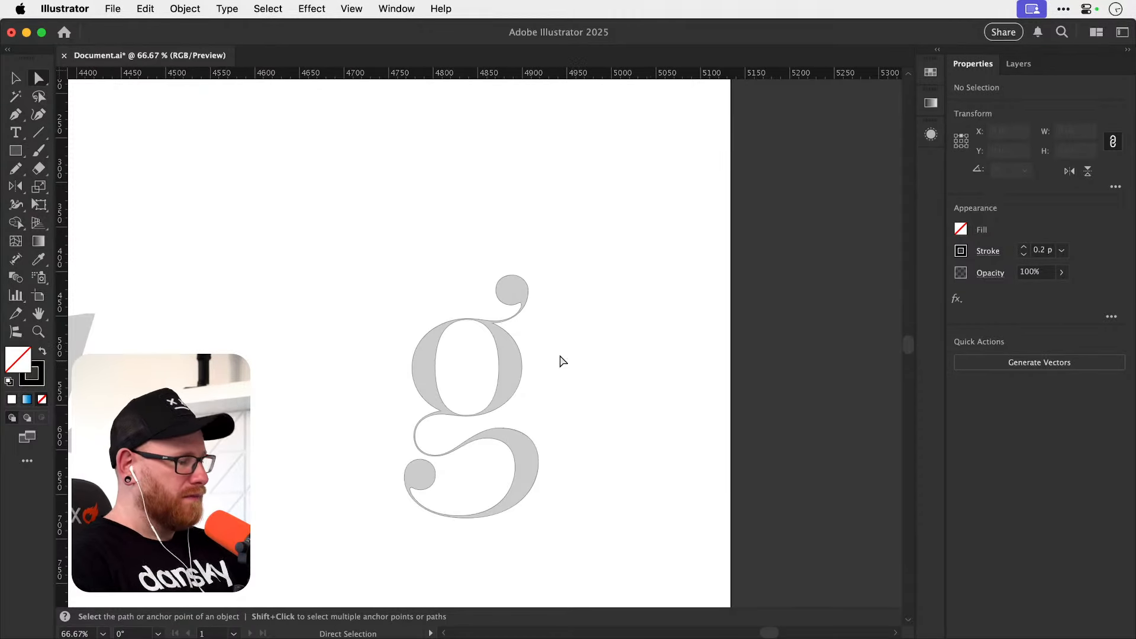
pyautogui.press('v')
pyautogui.click(506, 403)
pyautogui.moveTo(468, 398)
pyautogui.mouseDown()
pyautogui.moveTo(303, 280)
pyautogui.moveTo(418, 284)
pyautogui.mouseUp()
pyautogui.click(1024, 247)
pyautogui.click(1024, 248)
pyautogui.click(799, 261)
# Examine the retraced g outline up close beside the grey reference letter.
pyautogui.press('z')
pyautogui.press('v')
pyautogui.click(411, 266)
pyautogui.press('a')
pyautogui.click(441, 273)
pyautogui.press('v')
pyautogui.scroll(3, 503, 229)
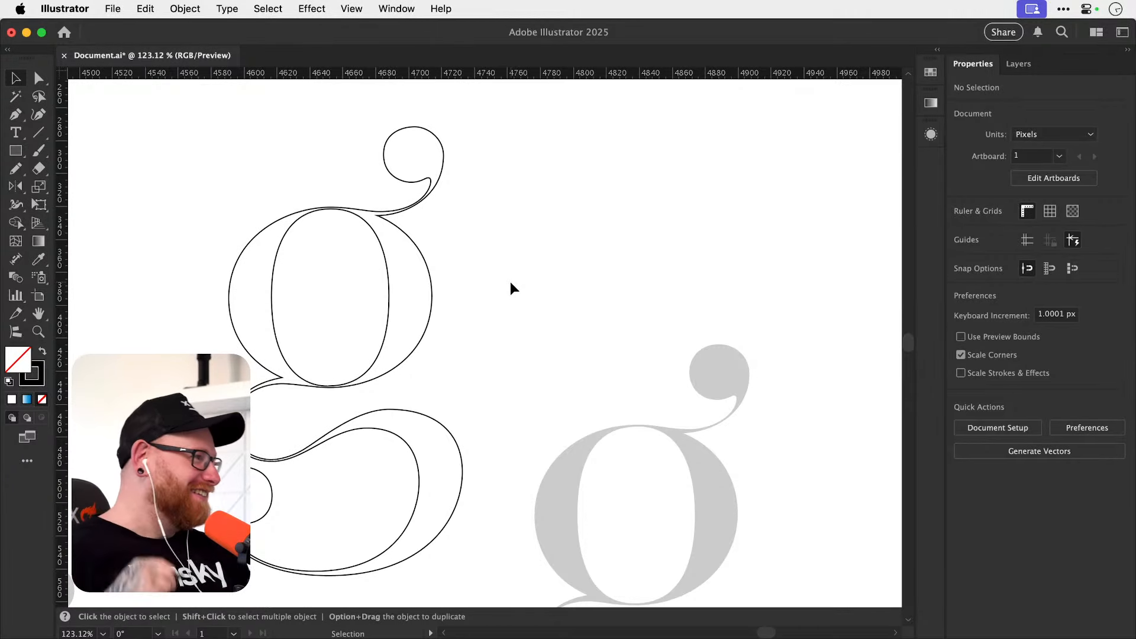
# Delete the retraced black g outlines beside the grey reference letter and hide the rulers.
pyautogui.moveTo(238, 263); pyautogui.dragTo(424, 556)
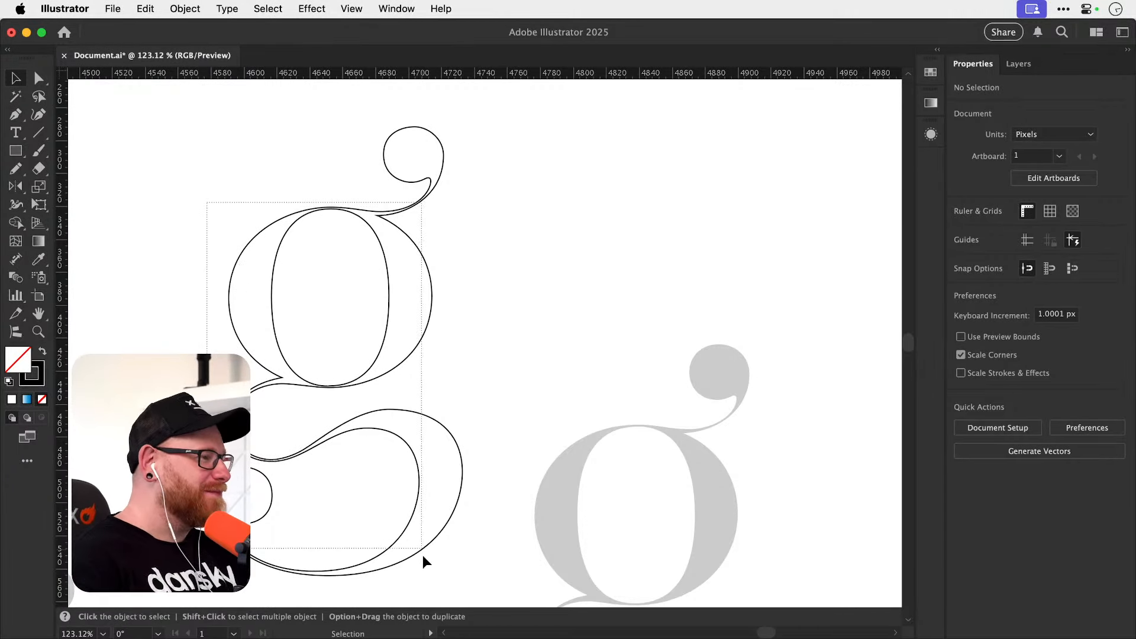
pyautogui.press('Delete')
pyautogui.press('a')
pyautogui.press('super+r')
pyautogui.press('super+minus')
pyautogui.press('super+minus')
pyautogui.press('super+minus')
pyautogui.press('super+minus')
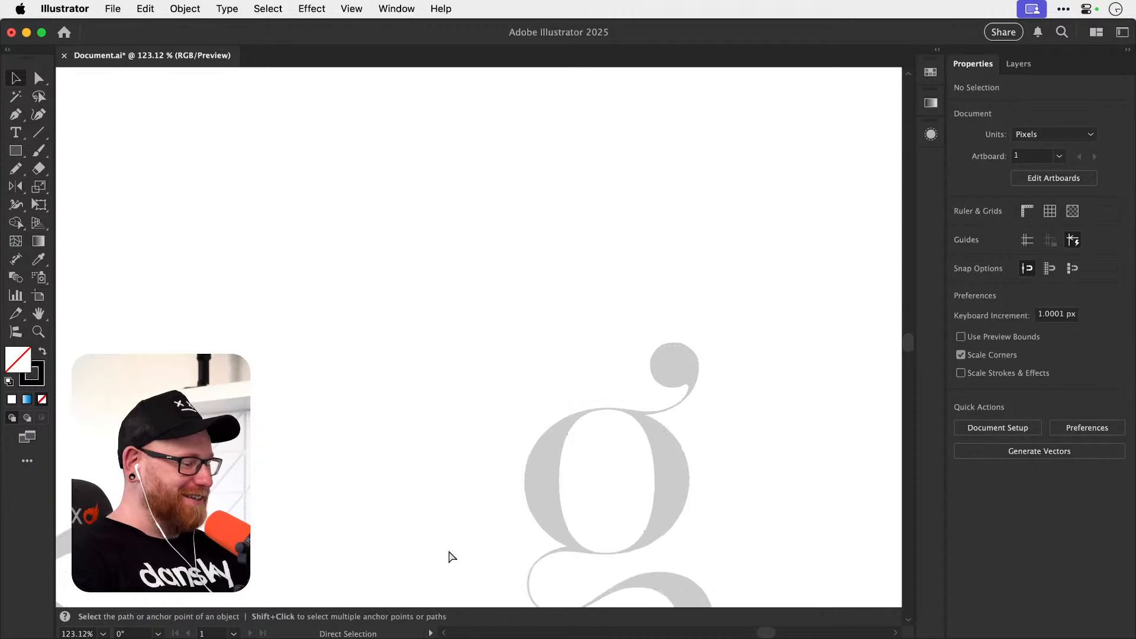
pyautogui.moveTo(430, 367); pyautogui.dragTo(446, 299)
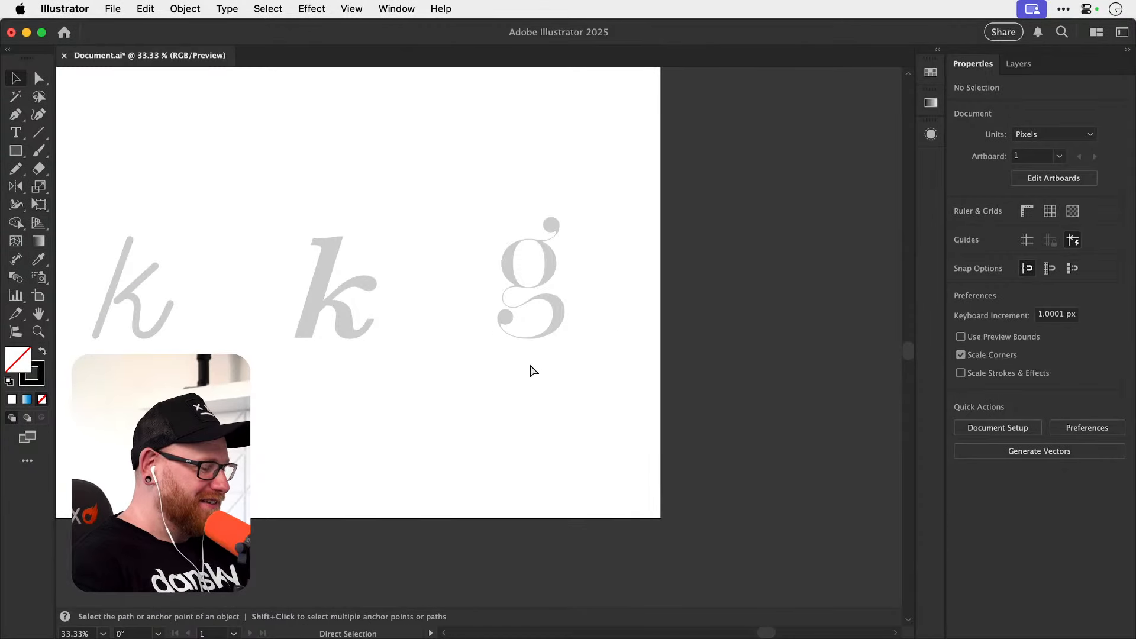
# Inspect the reference g's paths in outline view and return to the normal preview.
pyautogui.press('super+y')
pyautogui.moveTo(524, 348); pyautogui.dragTo(514, 421)
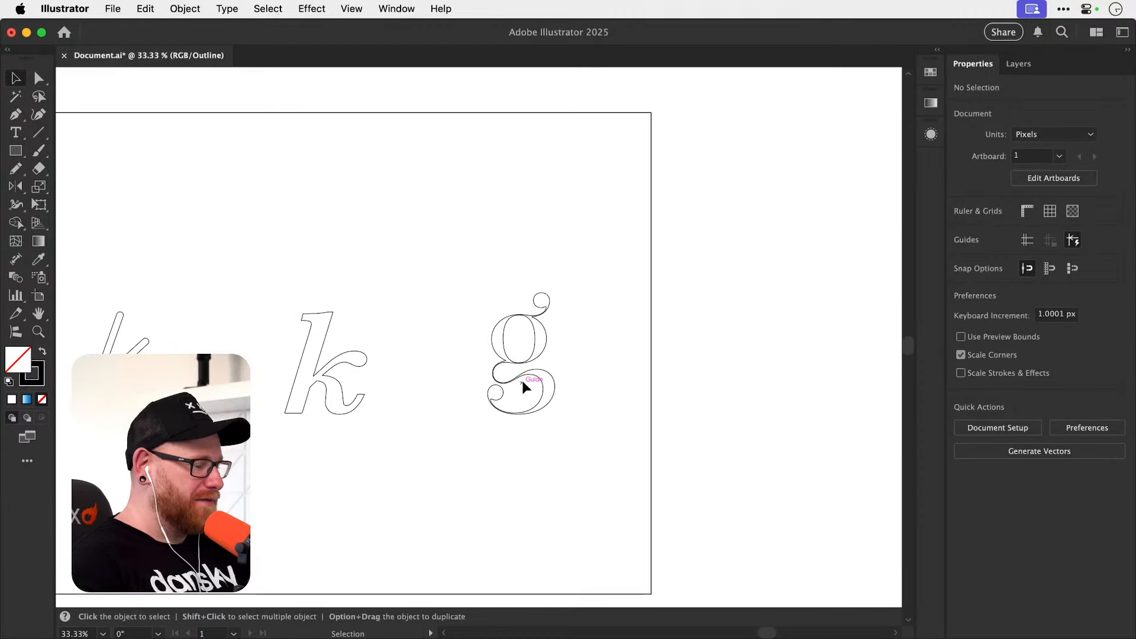
pyautogui.press('z')
pyautogui.moveTo(510, 352); pyautogui.dragTo(639, 386)
pyautogui.press('super+y')
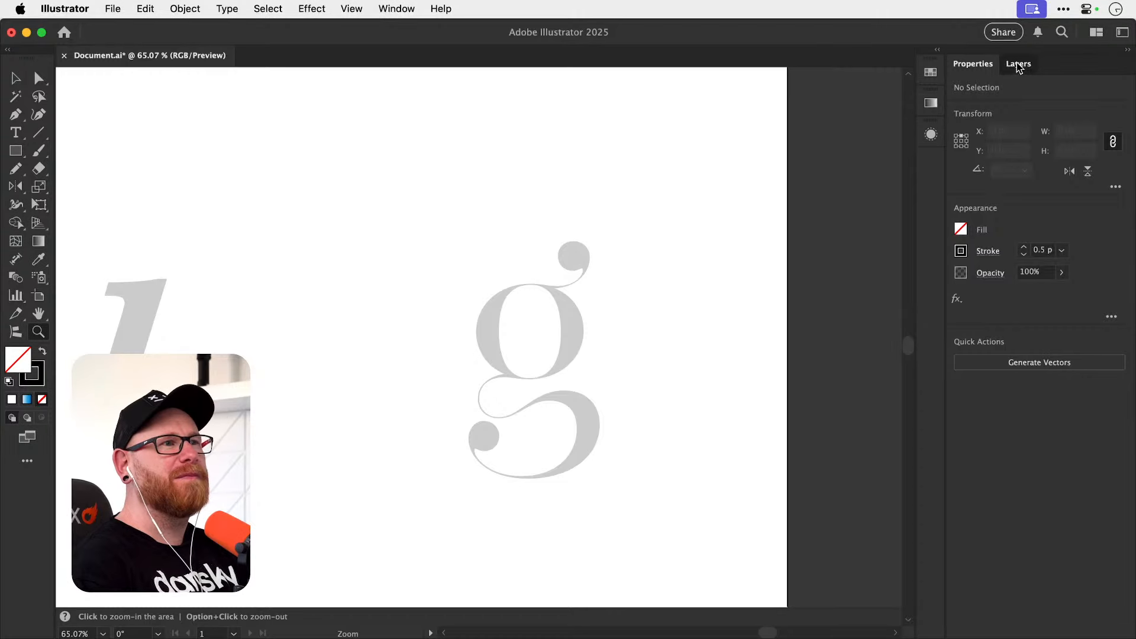
# Toggle the visibility of Layer 2 and of the guides to check what each one shows.
pyautogui.click(1018, 64)
pyautogui.click(958, 131)
pyautogui.click(957, 131)
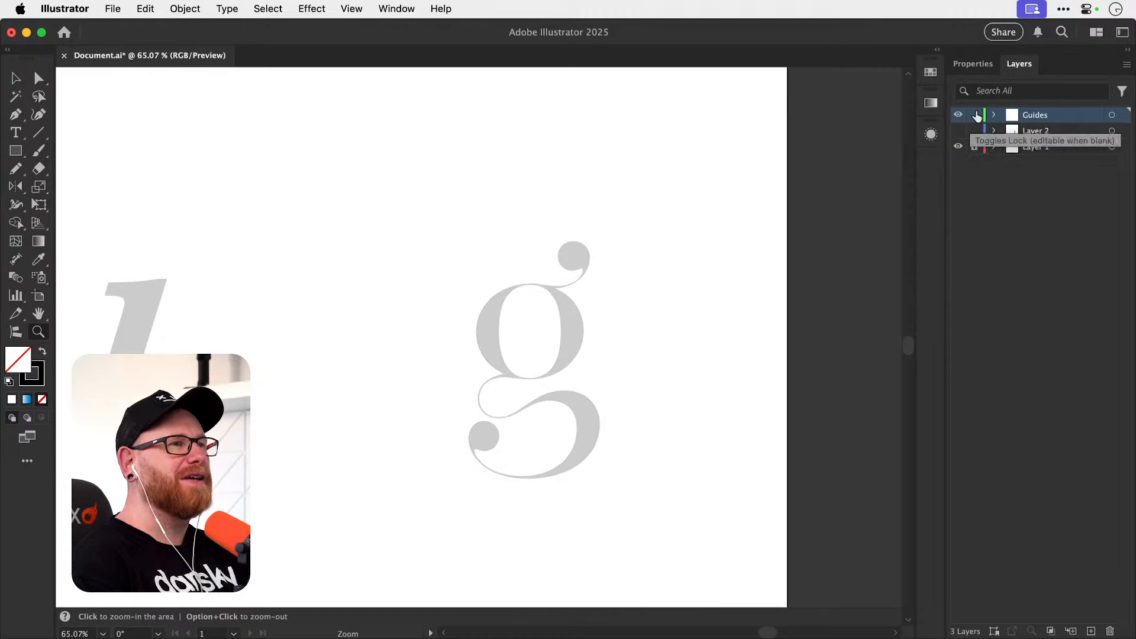
pyautogui.click(972, 64)
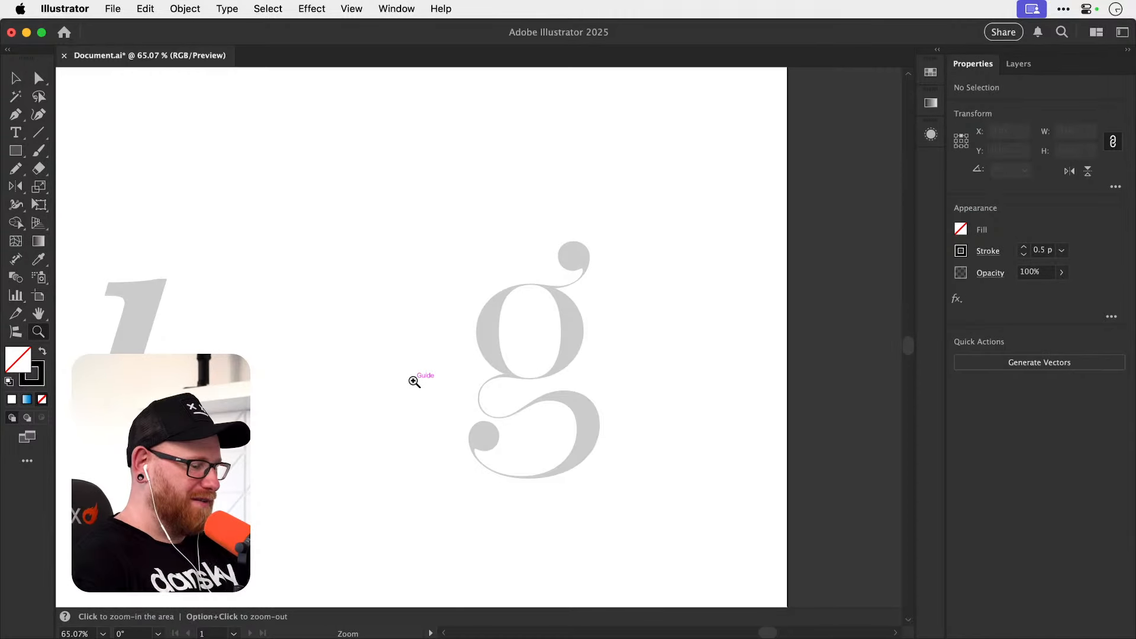
pyautogui.press('super+semicolon')
pyautogui.press('super+semicolon')
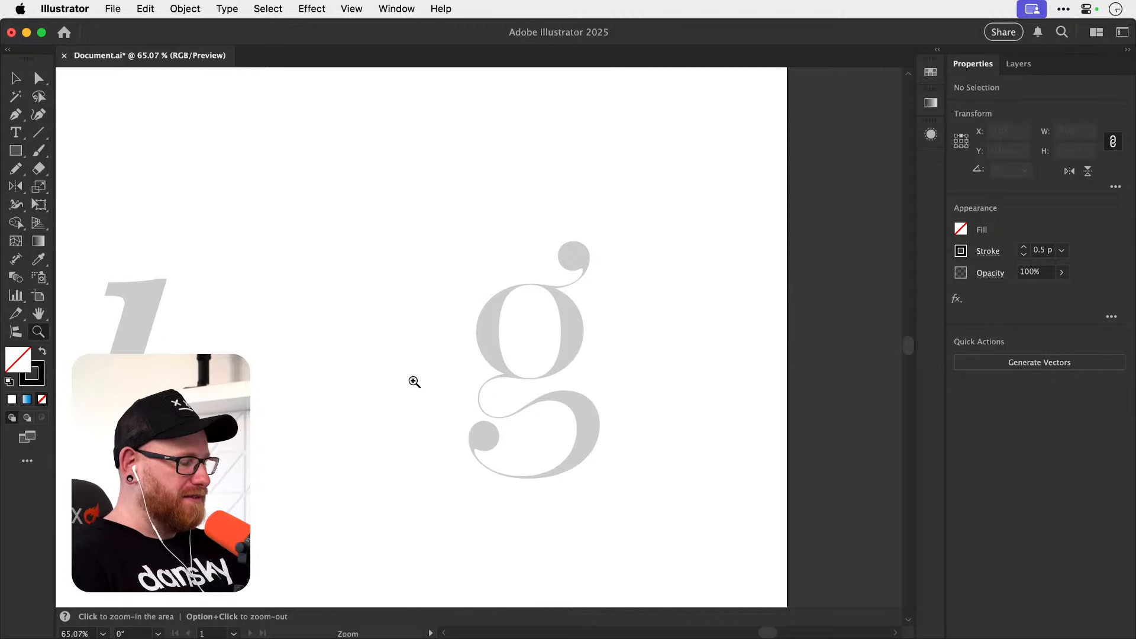
# Show Layer 2 with the finished letter artwork on the artboard and save the document.
pyautogui.press('super+0')
pyautogui.press('v')
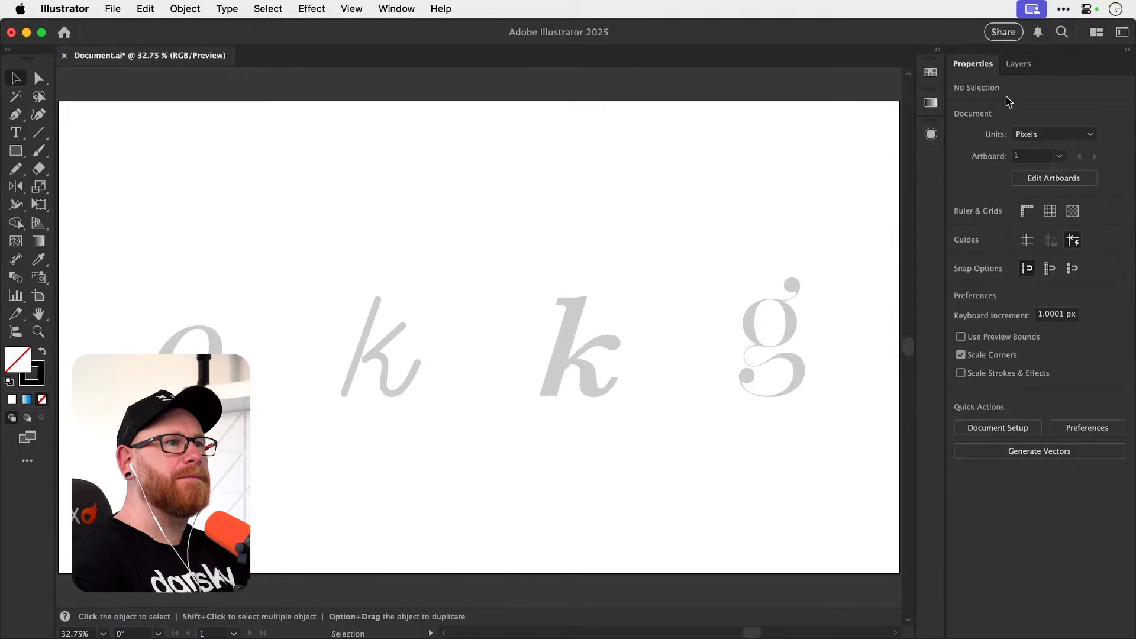
pyautogui.click(1019, 63)
pyautogui.click(958, 131)
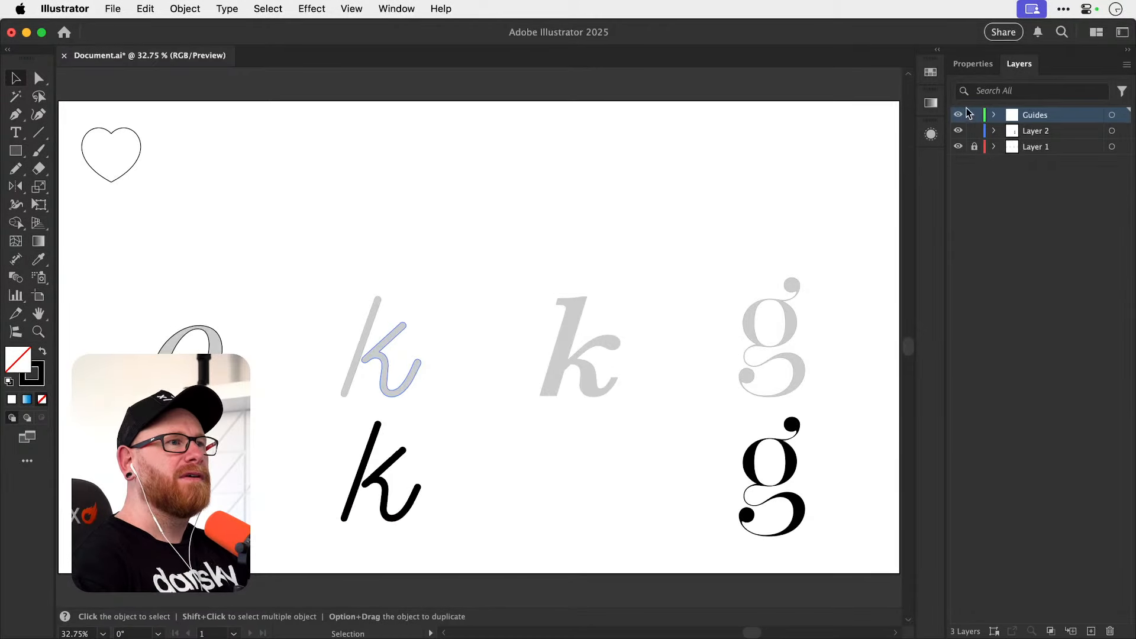
pyautogui.click(981, 65)
pyautogui.press('super+s')
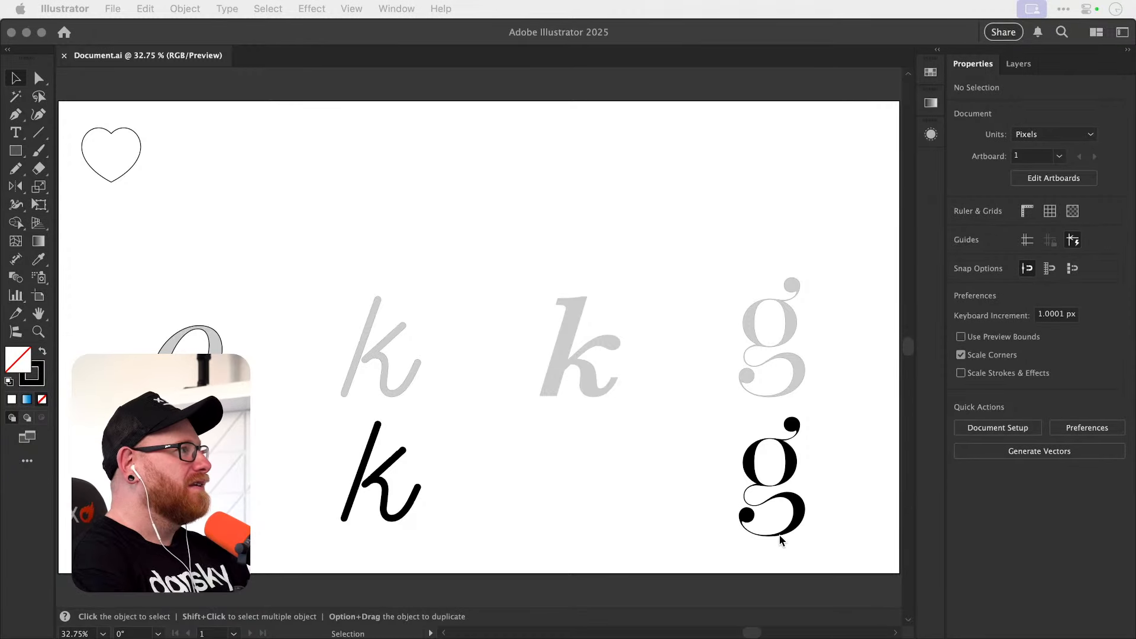
pyautogui.click(491, 243)
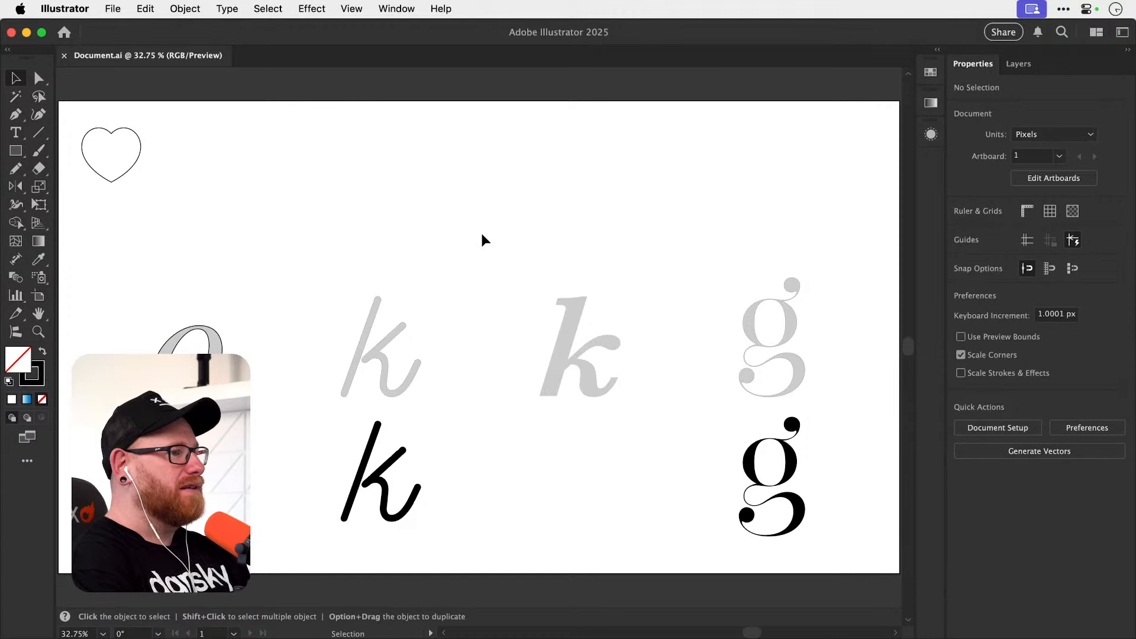
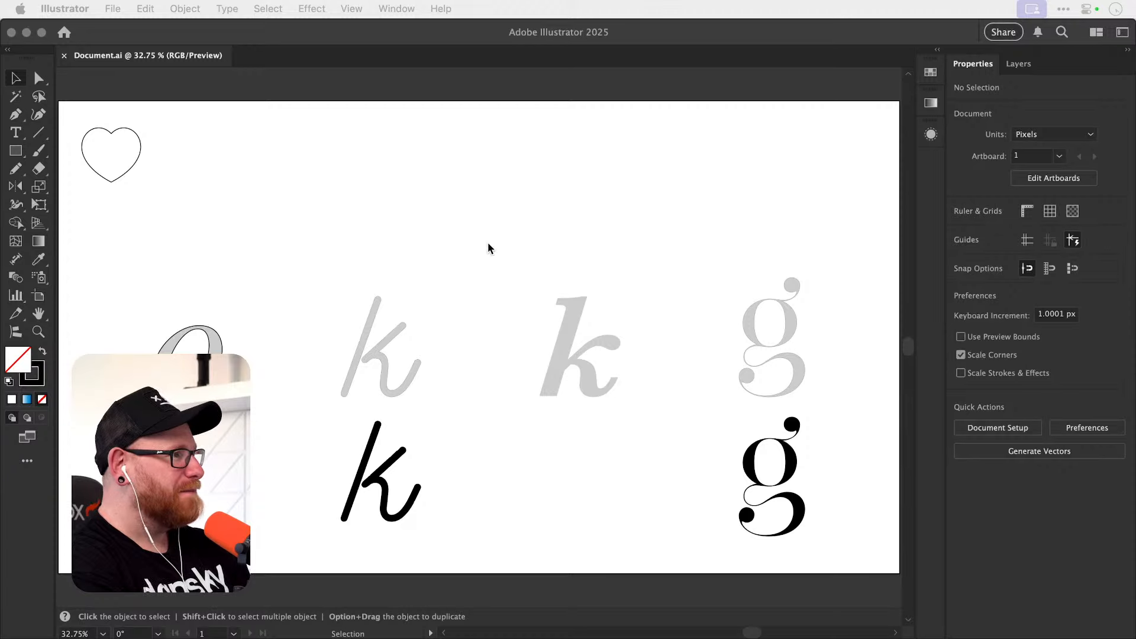
pyautogui.click(462, 268)
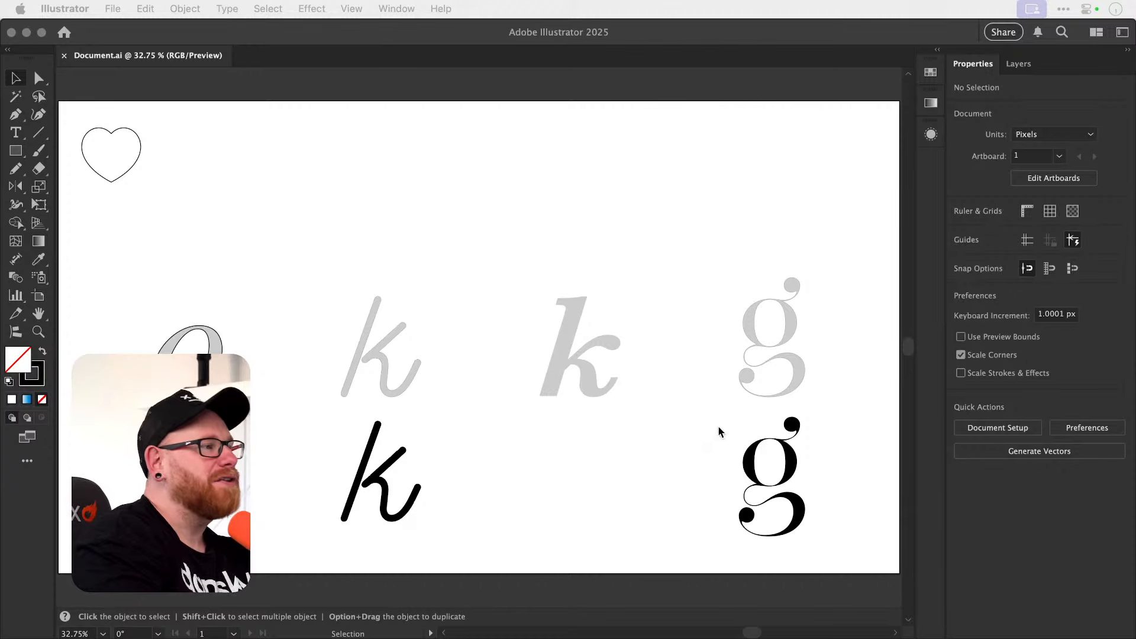
pyautogui.click(423, 219)
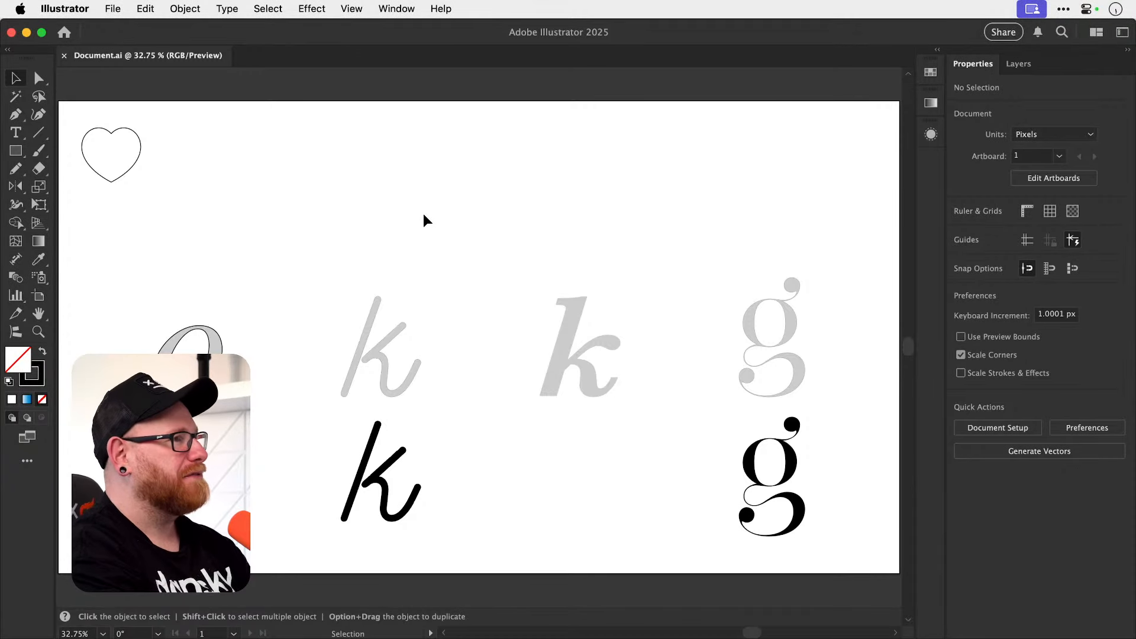
pyautogui.click(397, 9)
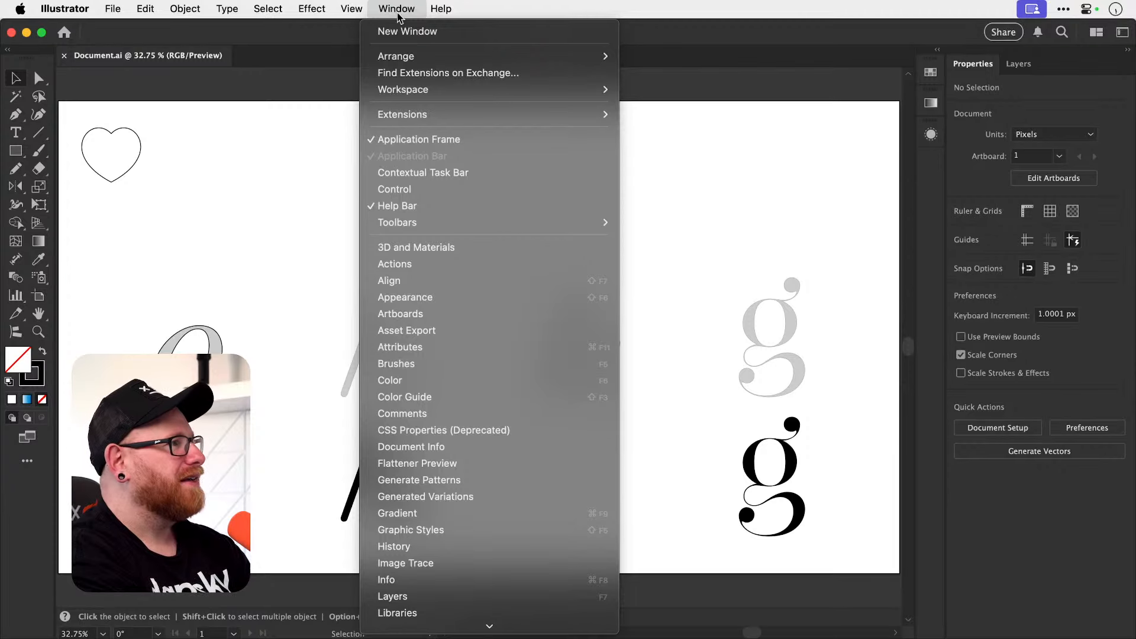
pyautogui.moveTo(446, 112)
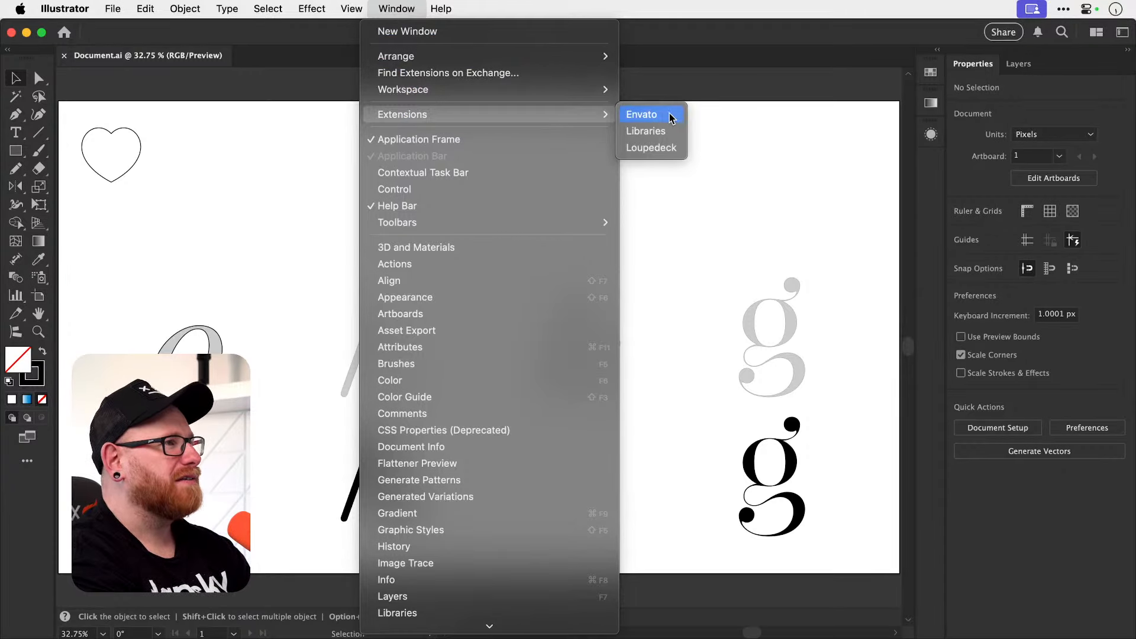
pyautogui.click(744, 223)
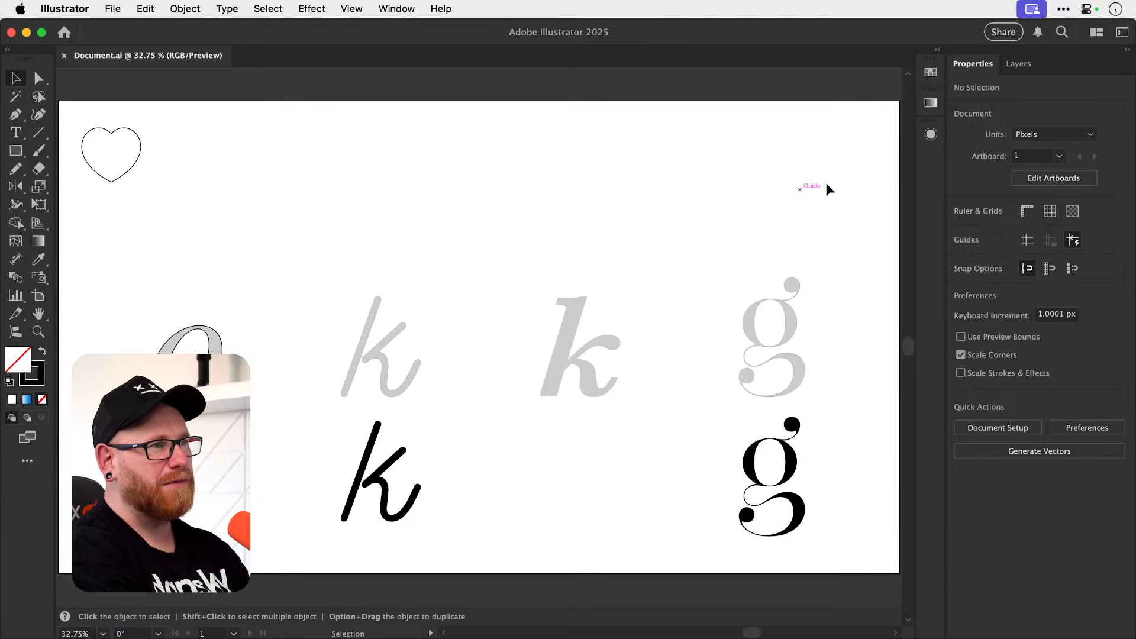
pyautogui.click(935, 139)
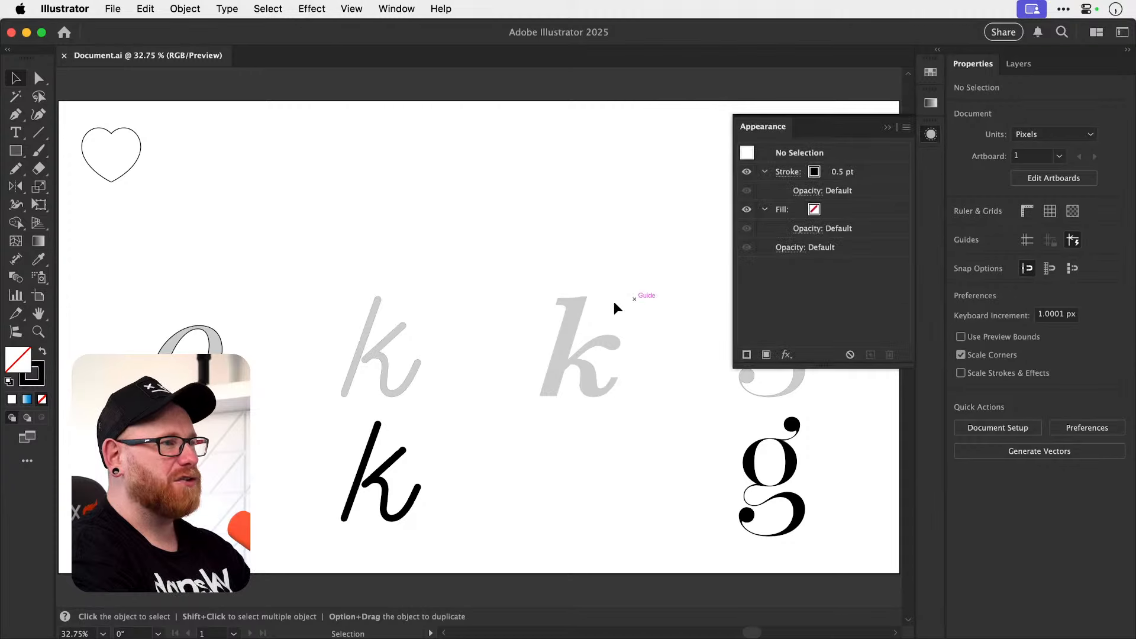
pyautogui.click(931, 134)
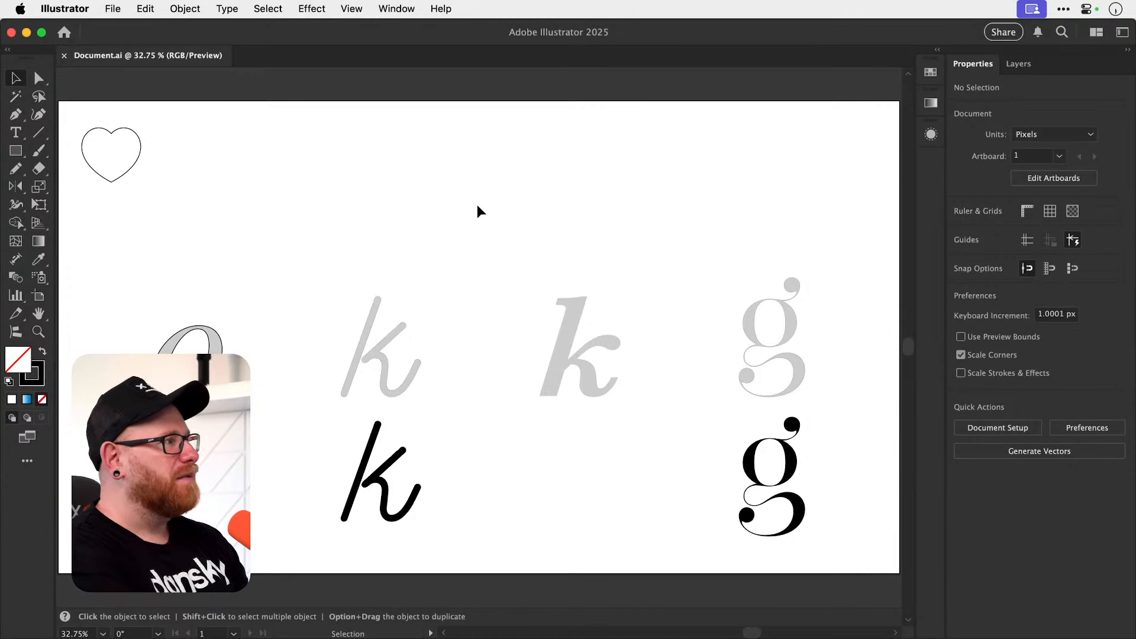
# Add the point text "fdfd" in the empty space above the letters and enlarge it to about 99 pt.
pyautogui.press('t')
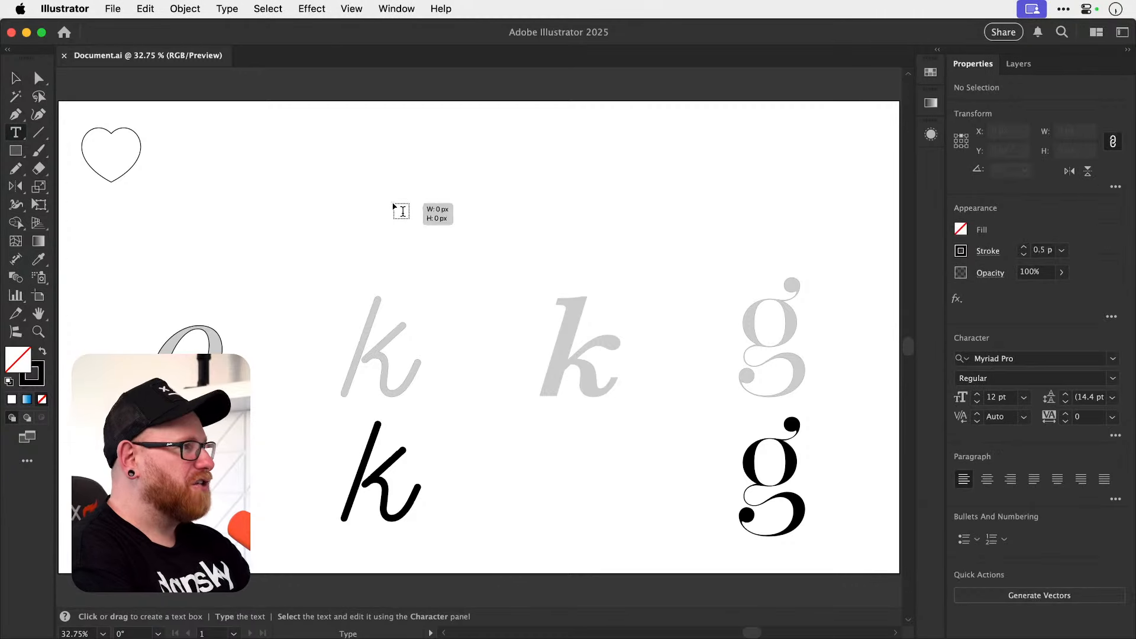
pyautogui.click(392, 202)
pyautogui.write('fdfd')
pyautogui.press('Escape')
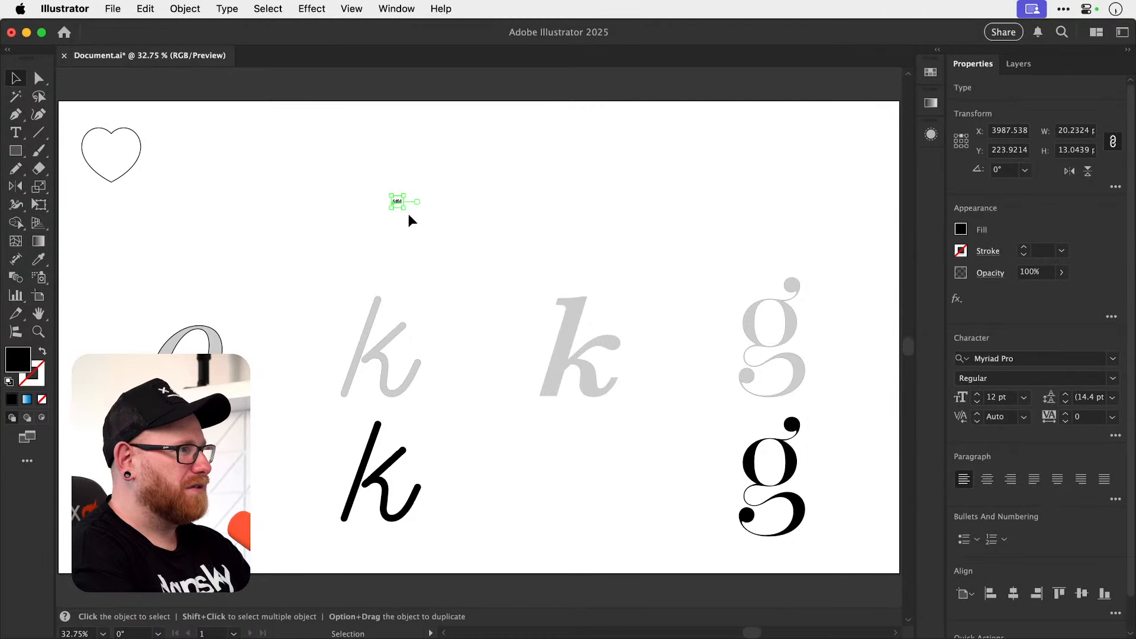
pyautogui.moveTo(406, 209); pyautogui.dragTo(438, 228)
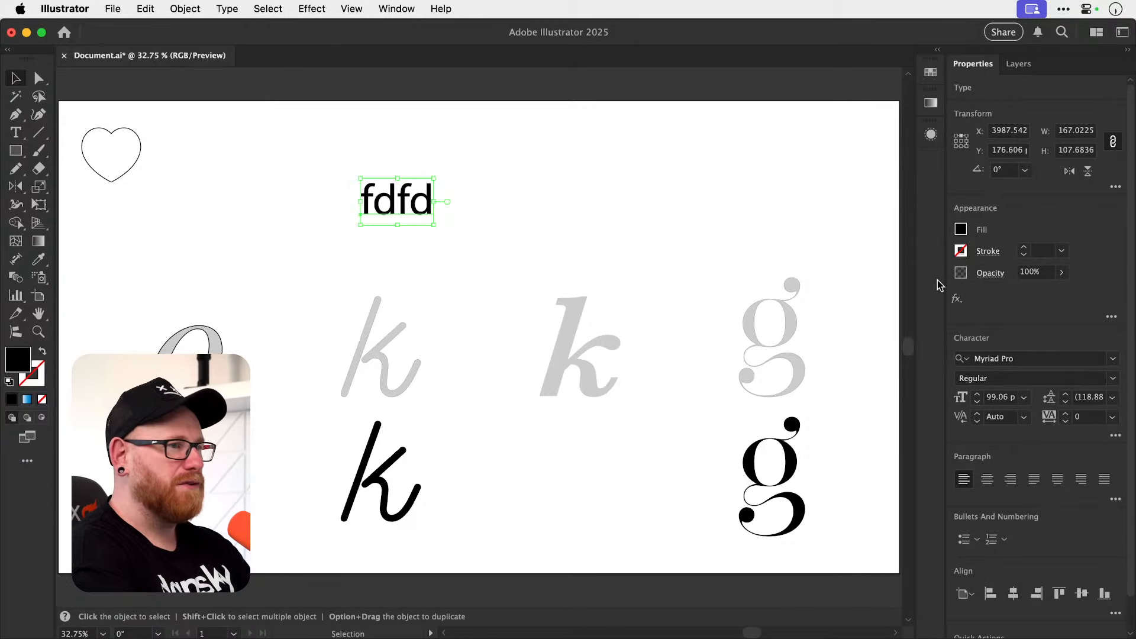
# Set the font of the sample text to Dan Sans Bold and scale it up to about 233 pt.
pyautogui.click(1030, 355)
pyautogui.write('dan')
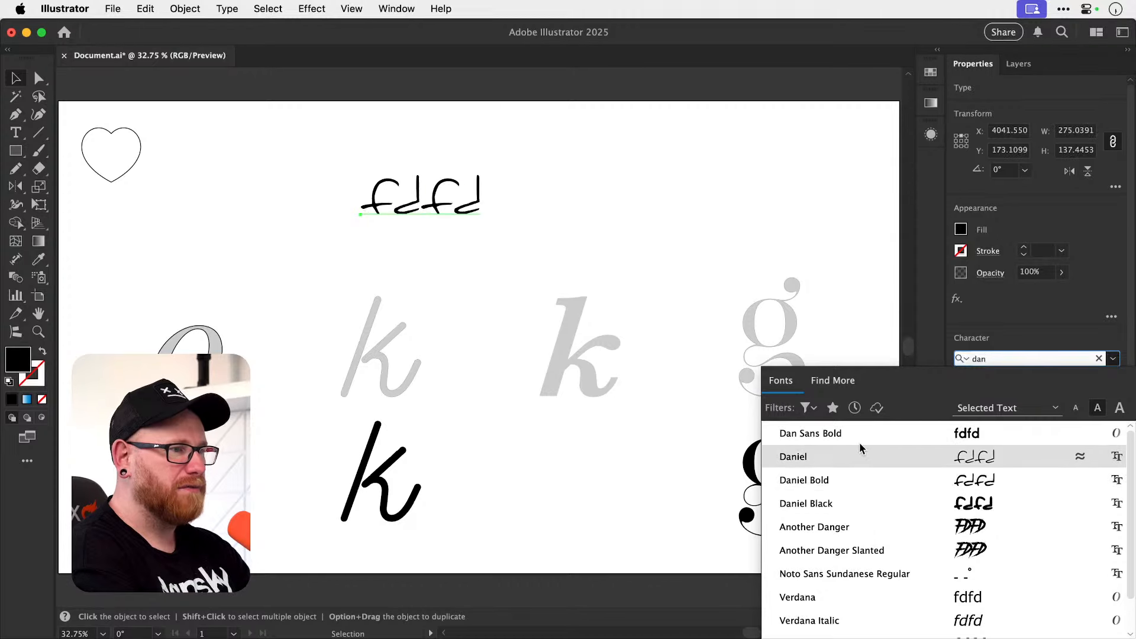
pyautogui.click(848, 441)
pyautogui.moveTo(436, 225); pyautogui.dragTo(542, 257)
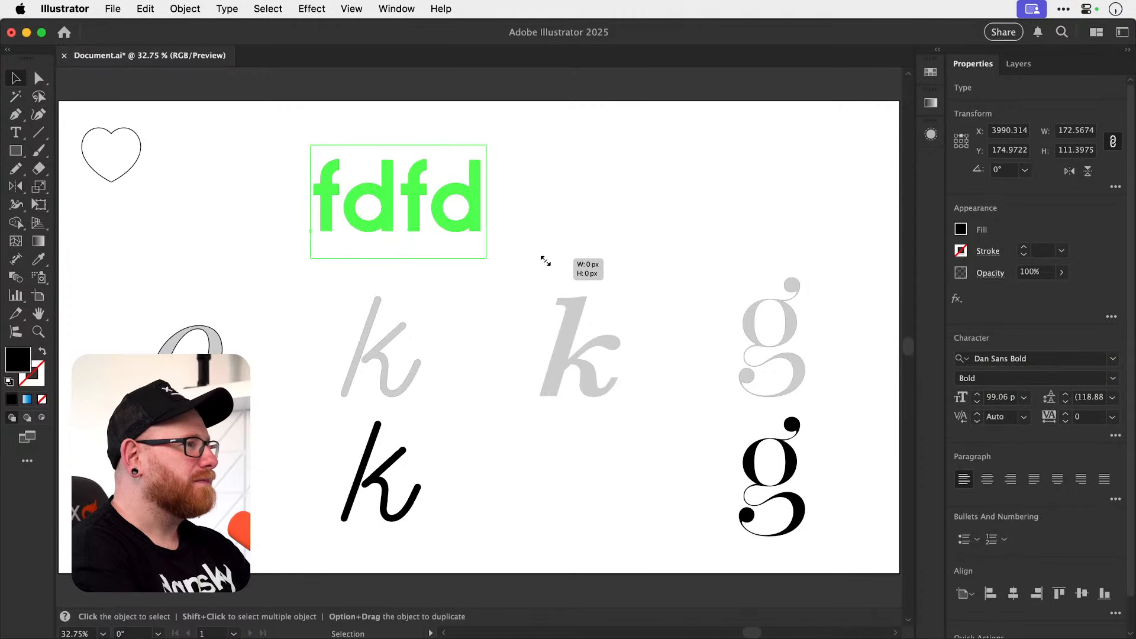
# Replace the sample text with "Hello Sans".
pyautogui.doubleClick(411, 226)
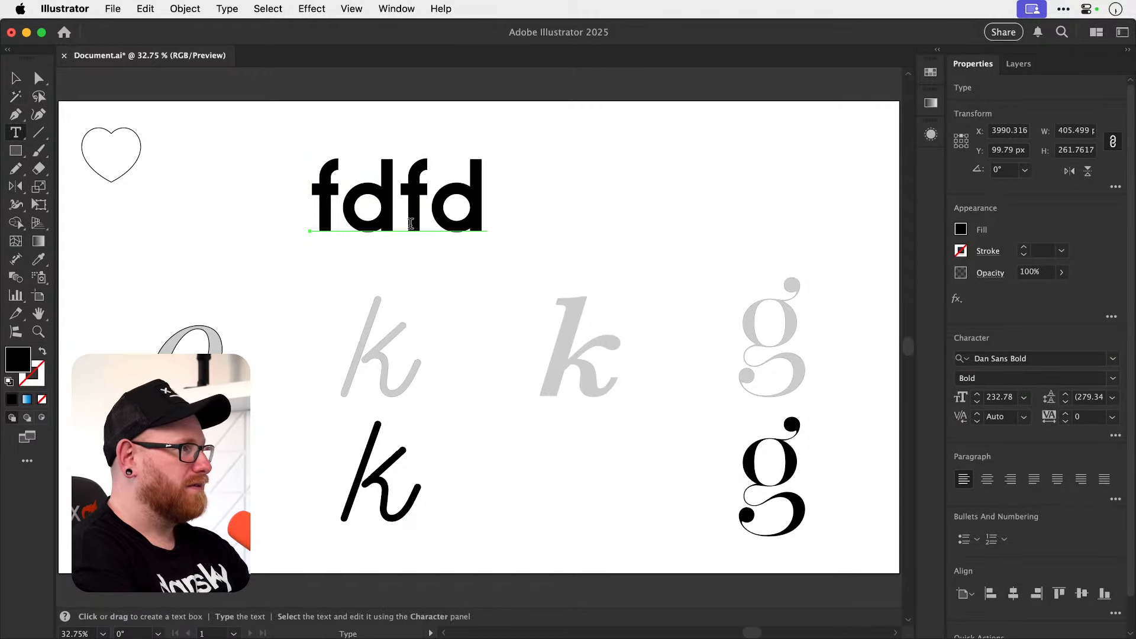
pyautogui.doubleClick(410, 224)
pyautogui.write('Hello')
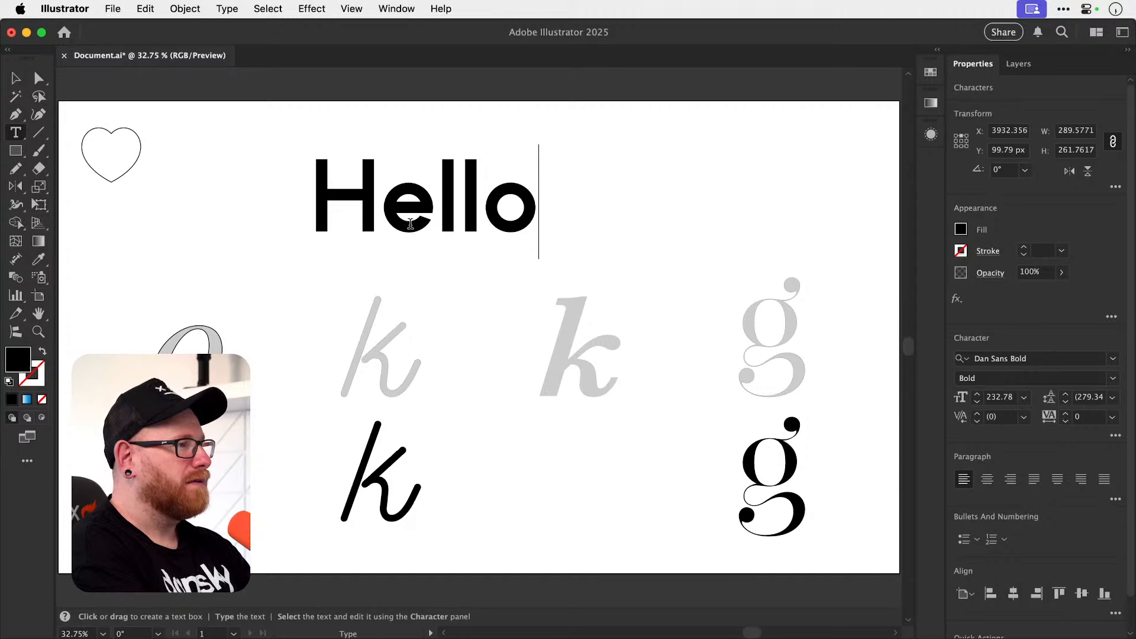
pyautogui.write(' Sans')
pyautogui.press('Escape')
# Change the sample text's wording to "Dan Sans".
pyautogui.tripleClick(412, 224)
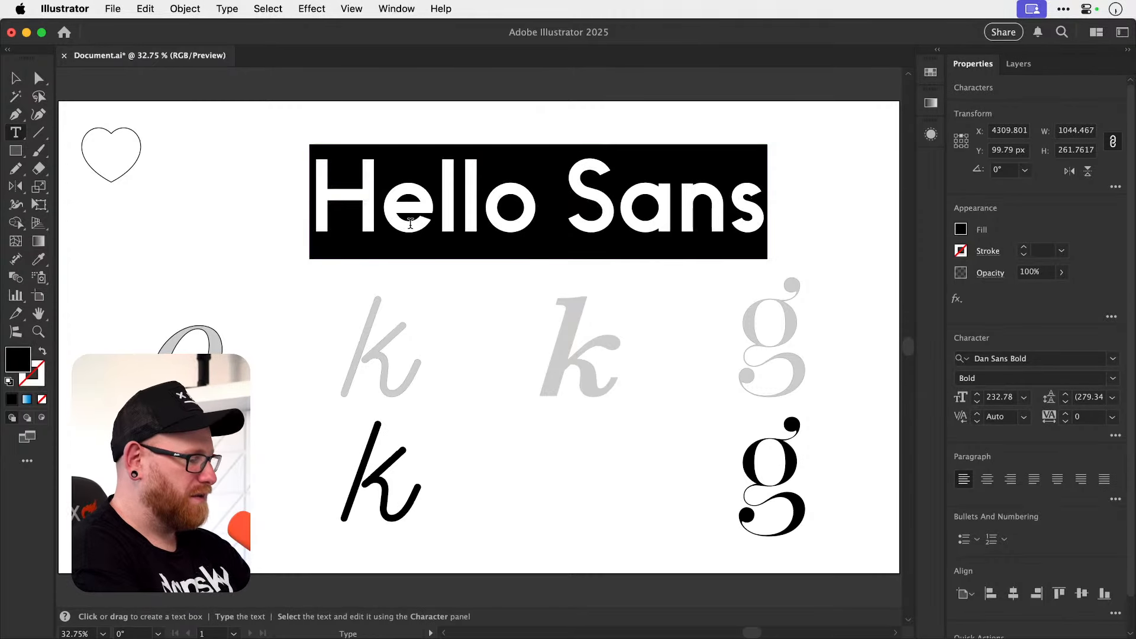
pyautogui.write('Dan Sans')
pyautogui.press('Escape')
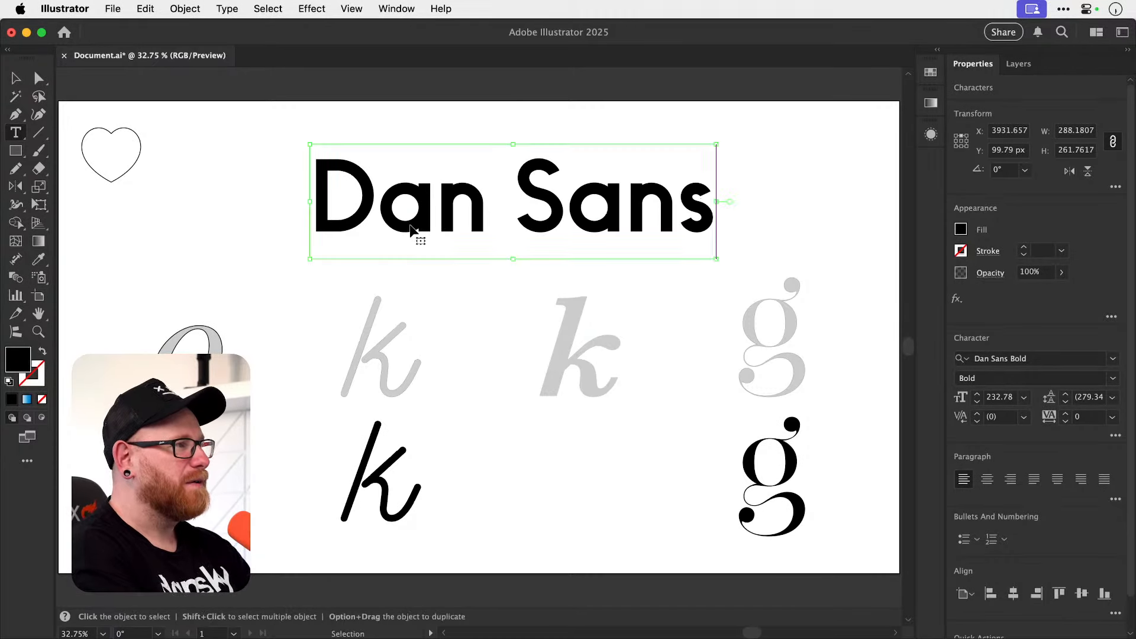
# Replace the text with "lolLOL HERLLO", scaled down to about 135 pt and placed fully inside the artboard above the grey letters.
pyautogui.tripleClick(410, 223)
pyautogui.write('lolLOL')
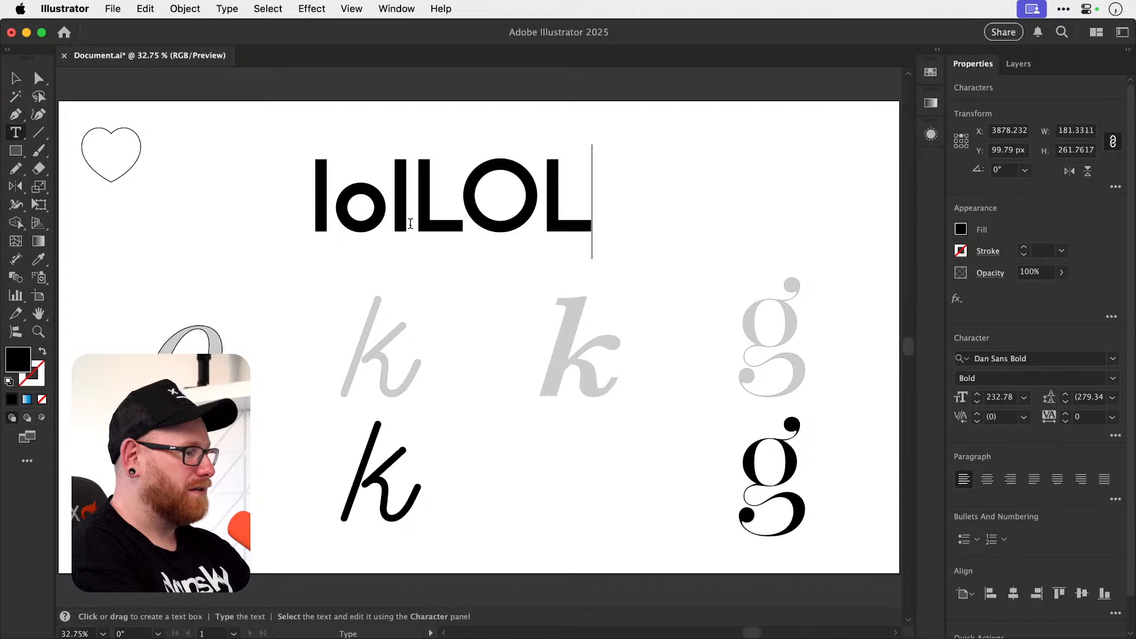
pyautogui.write(' HERLL')
pyautogui.press('Escape')
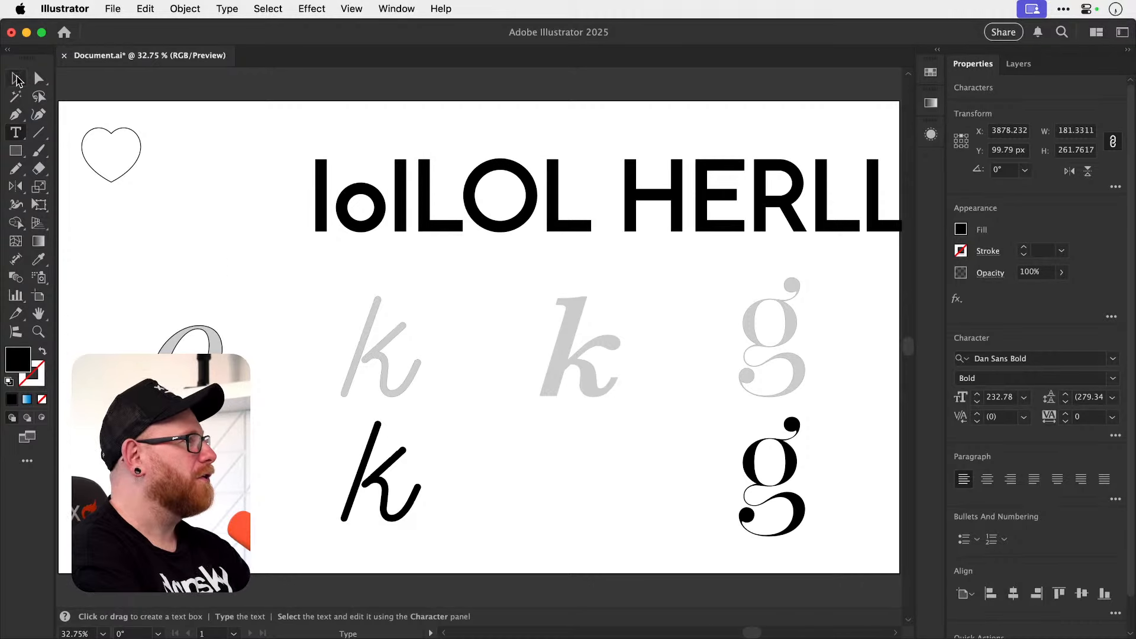
pyautogui.moveTo(309, 144); pyautogui.dragTo(452, 168)
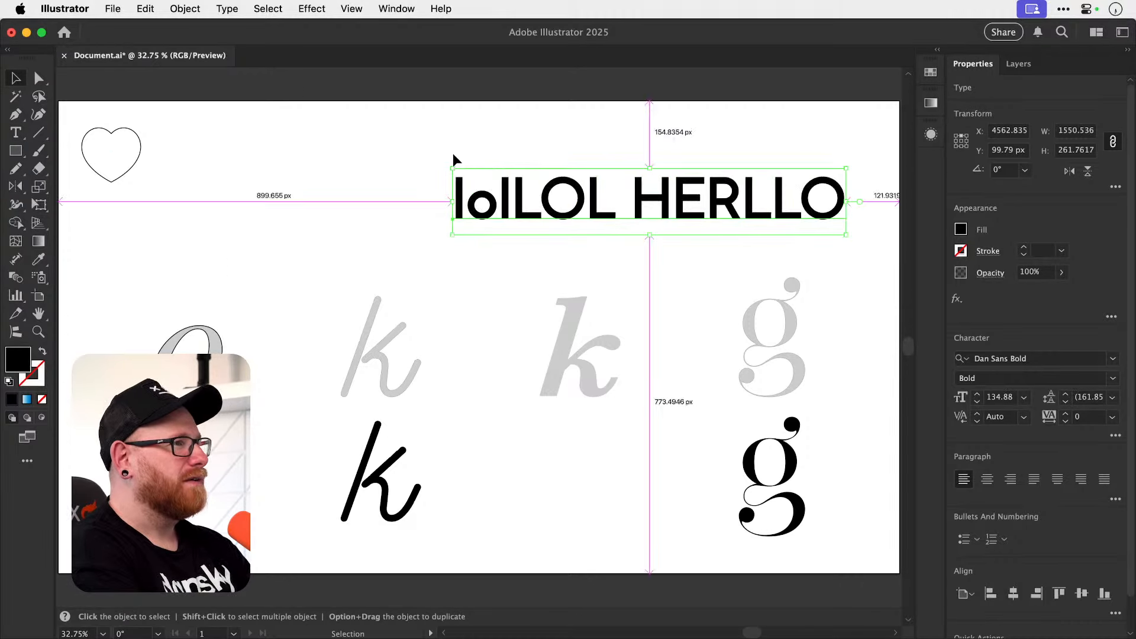
pyautogui.moveTo(621, 207); pyautogui.dragTo(449, 210)
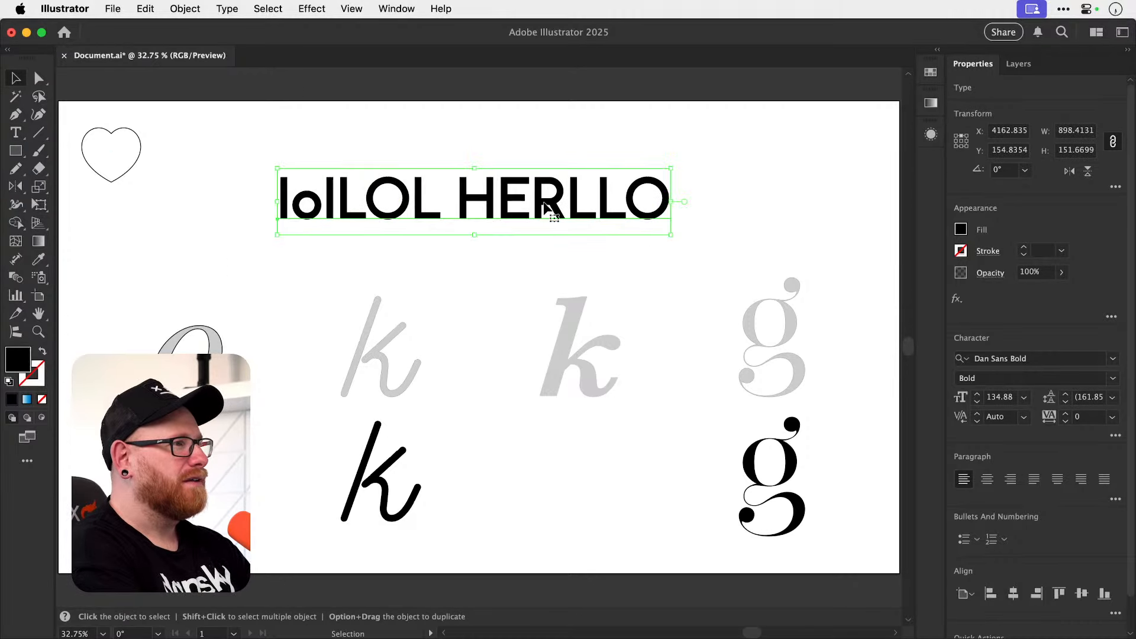
# Set the text's font to Sparta Sans and enlarge it to about 200 pt.
pyautogui.click(1034, 359)
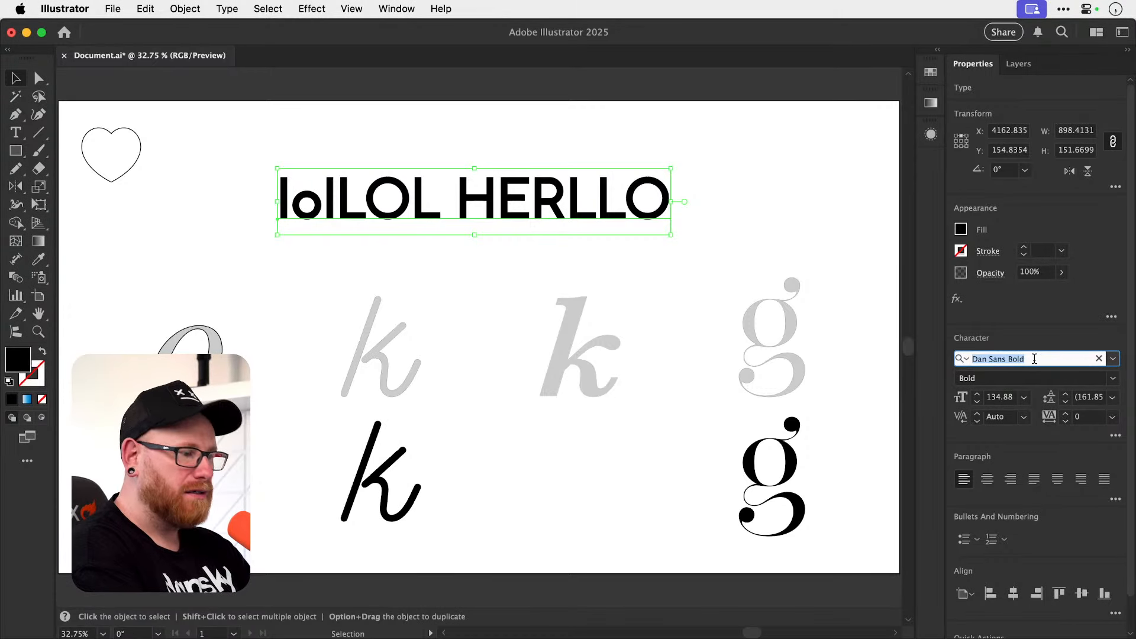
pyautogui.write('spart')
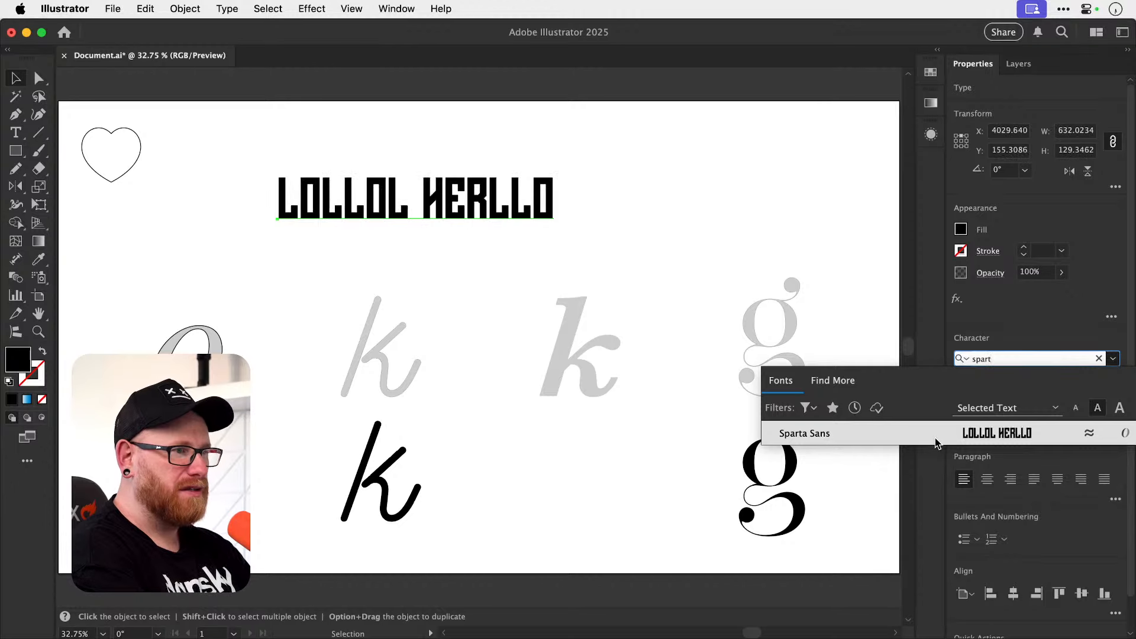
pyautogui.click(934, 438)
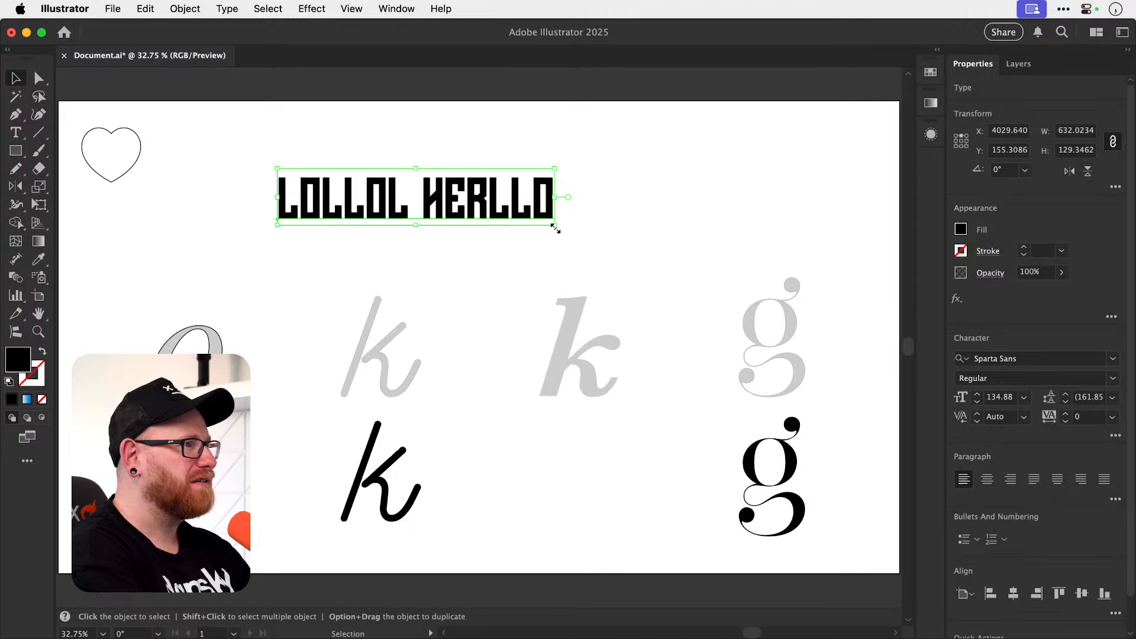
pyautogui.moveTo(552, 223); pyautogui.dragTo(687, 250)
# Replace the wording of the Sparta Sans text with "SPARTA".
pyautogui.press('t')
pyautogui.tripleClick(480, 228)
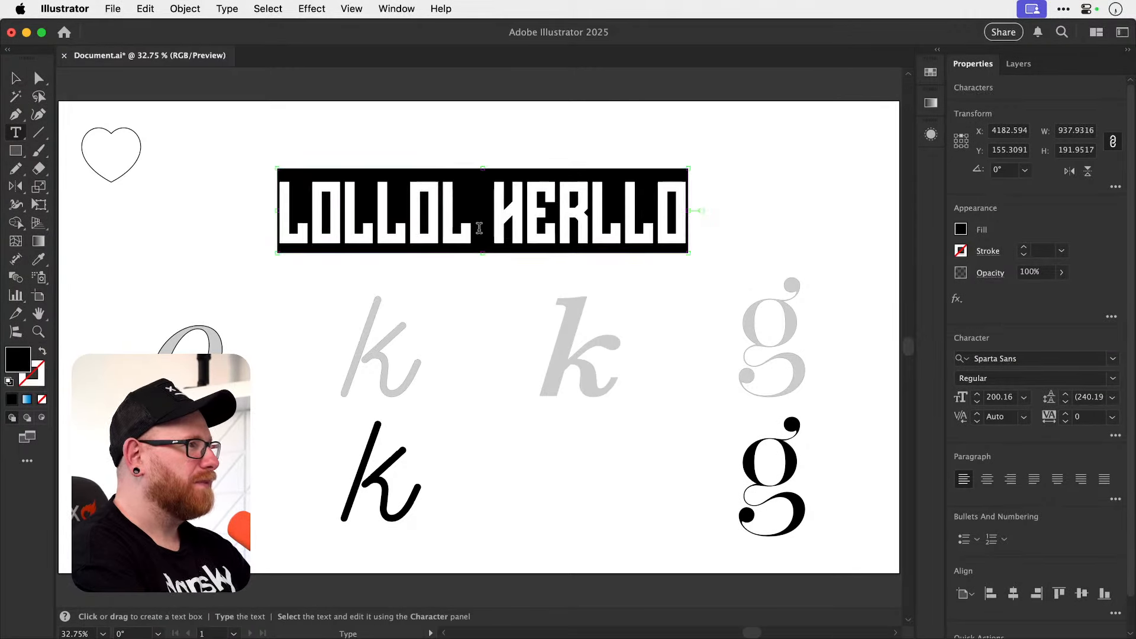
pyautogui.write('SPAT')
pyautogui.press('BackSpace')
pyautogui.write('RTA')
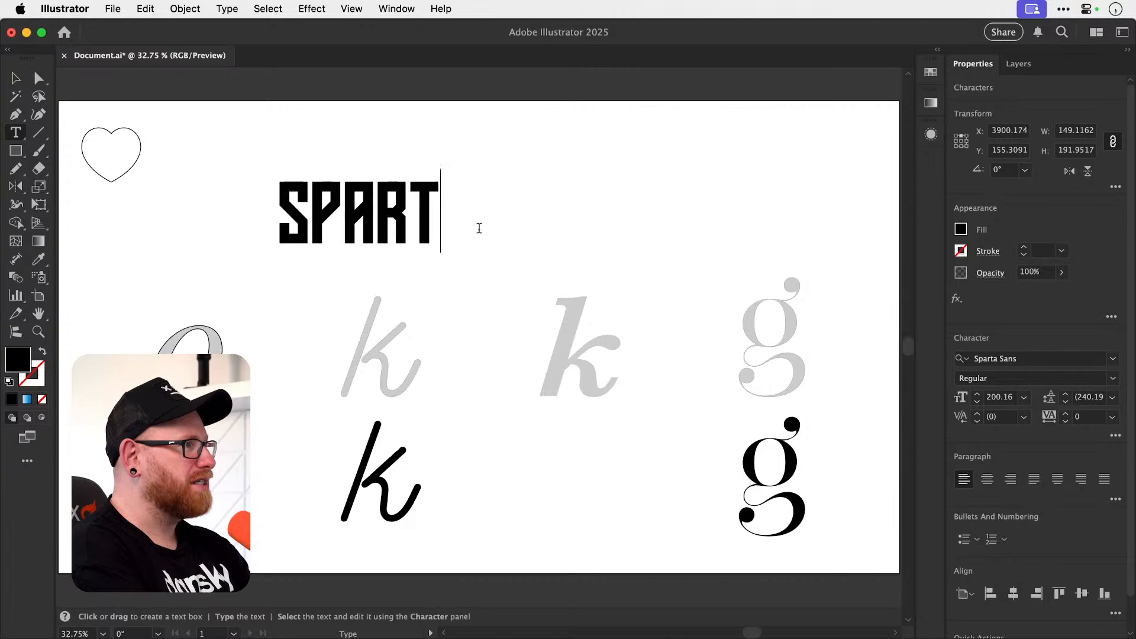
pyautogui.click(11, 78)
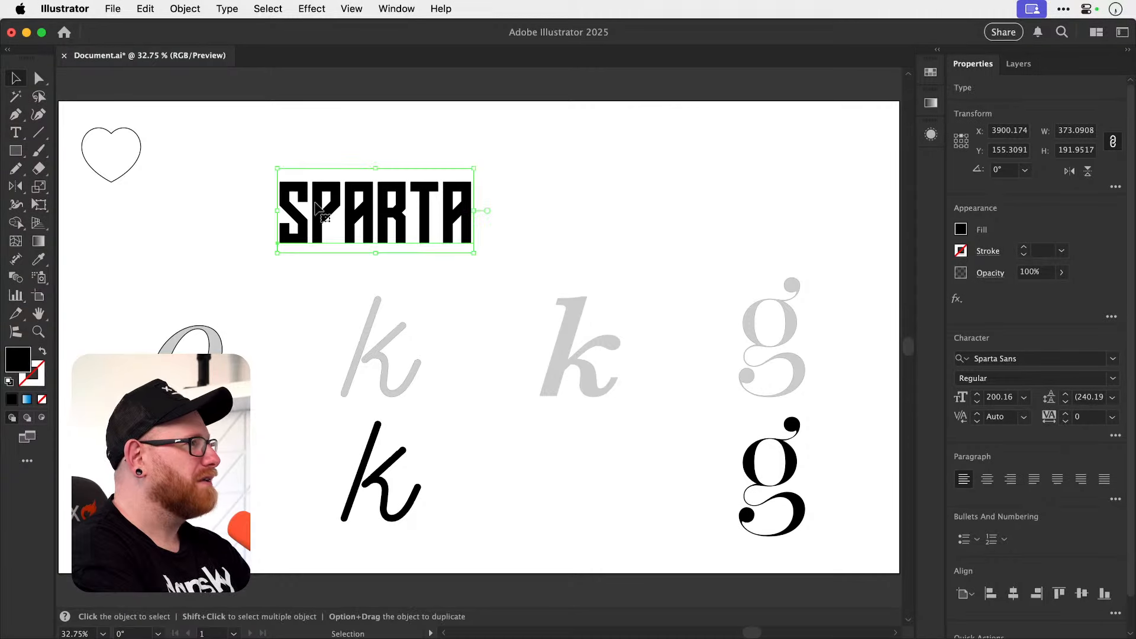
# Duplicate the word SPARTA directly above itself and place a copy of the stacked pair beside the original pair.
pyautogui.moveTo(407, 232); pyautogui.dragTo(412, 165)
pyautogui.click(552, 188)
pyautogui.moveTo(223, 126); pyautogui.dragTo(302, 192)
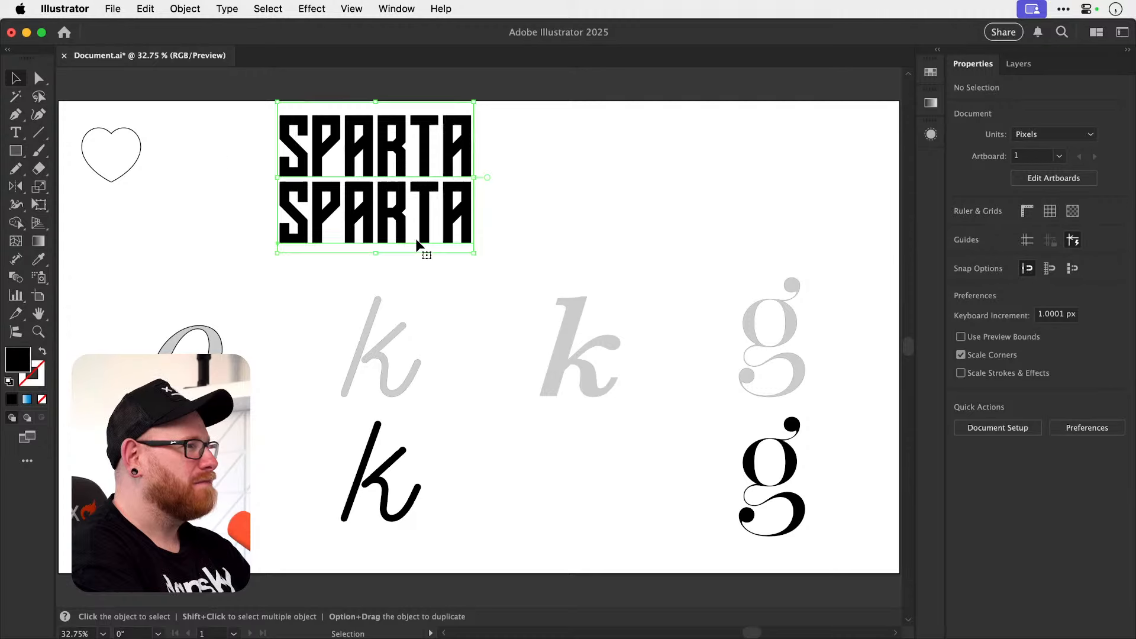
pyautogui.moveTo(416, 239); pyautogui.dragTo(481, 269)
pyautogui.moveTo(787, 278); pyautogui.dragTo(787, 278)
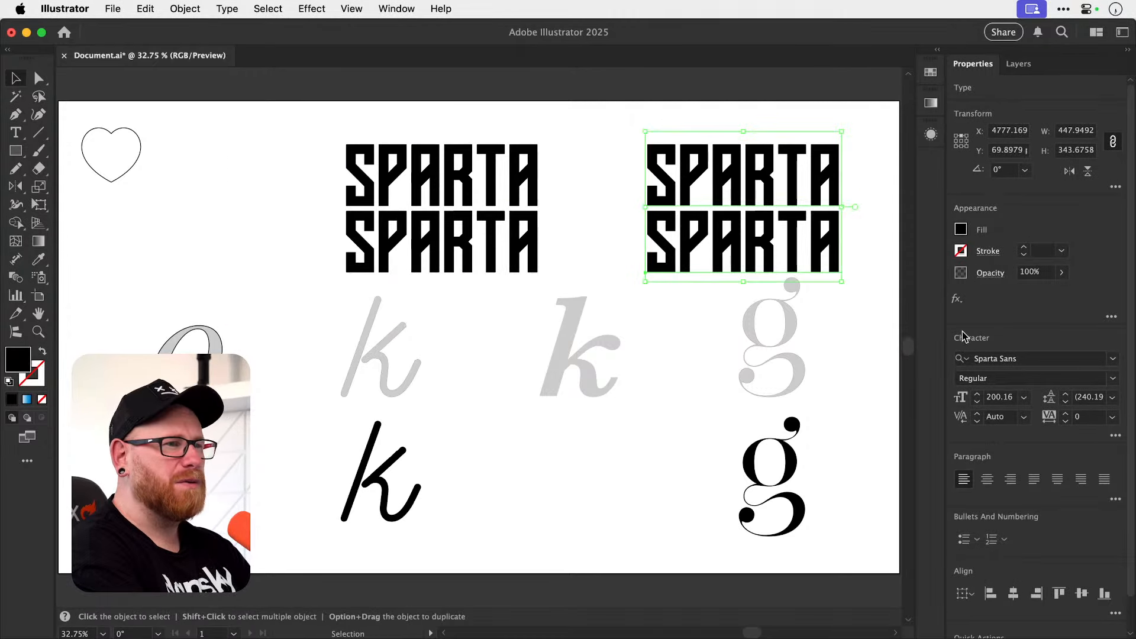
# Set the copied SPARTA pair's font to Cyber Sans Regular and move it closer to the original pair.
pyautogui.click(1013, 358)
pyautogui.write('cyber')
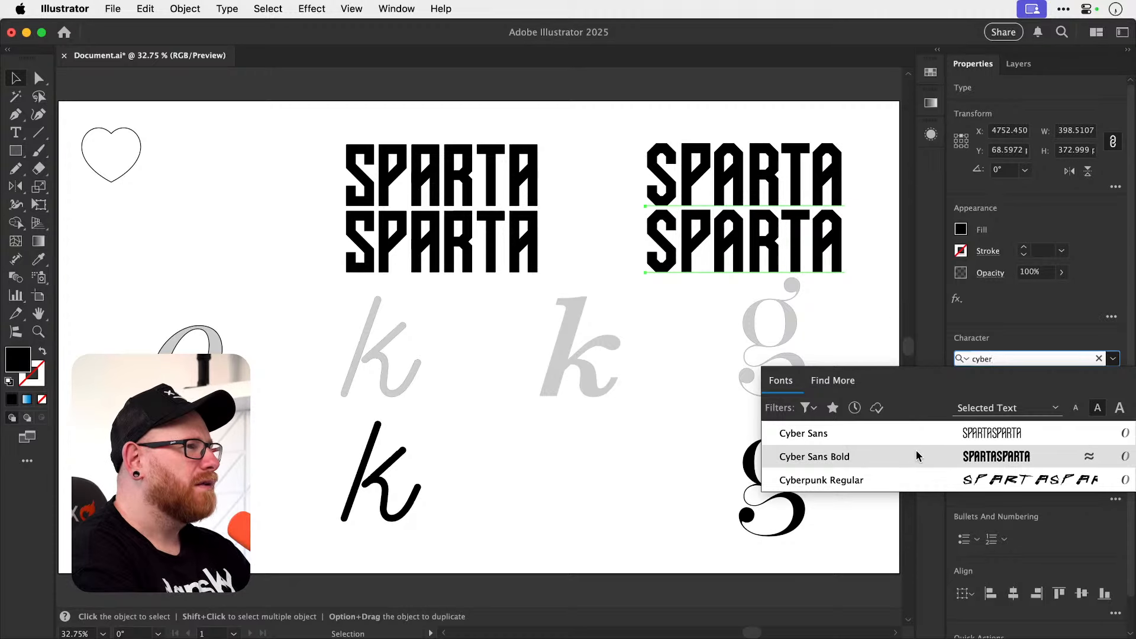
pyautogui.click(886, 436)
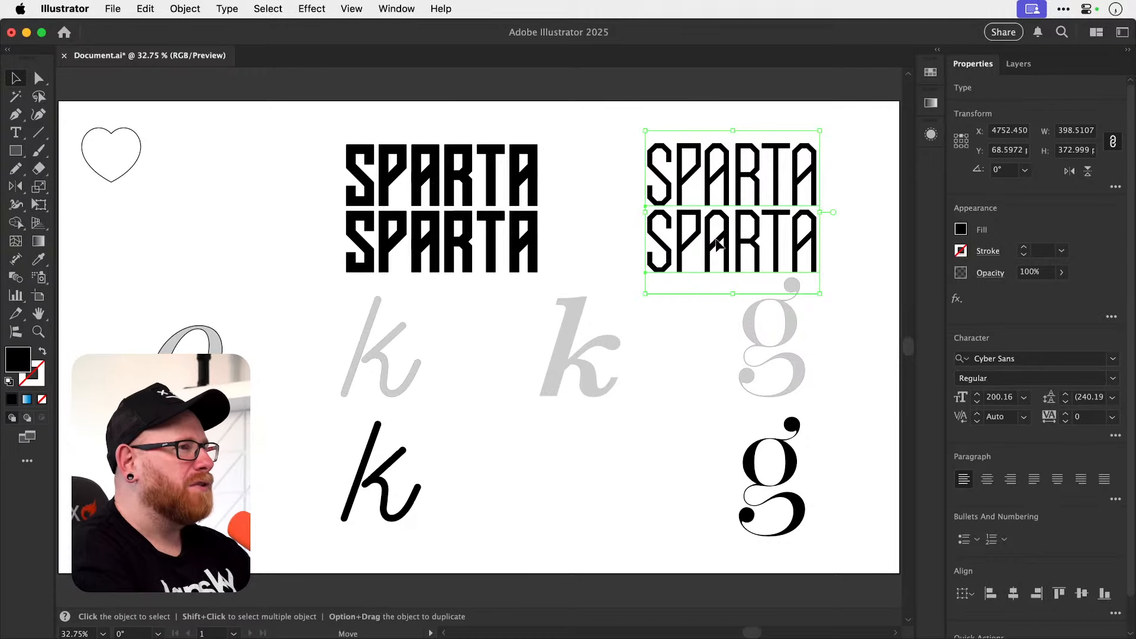
pyautogui.moveTo(737, 249); pyautogui.dragTo(668, 245)
pyautogui.click(801, 221)
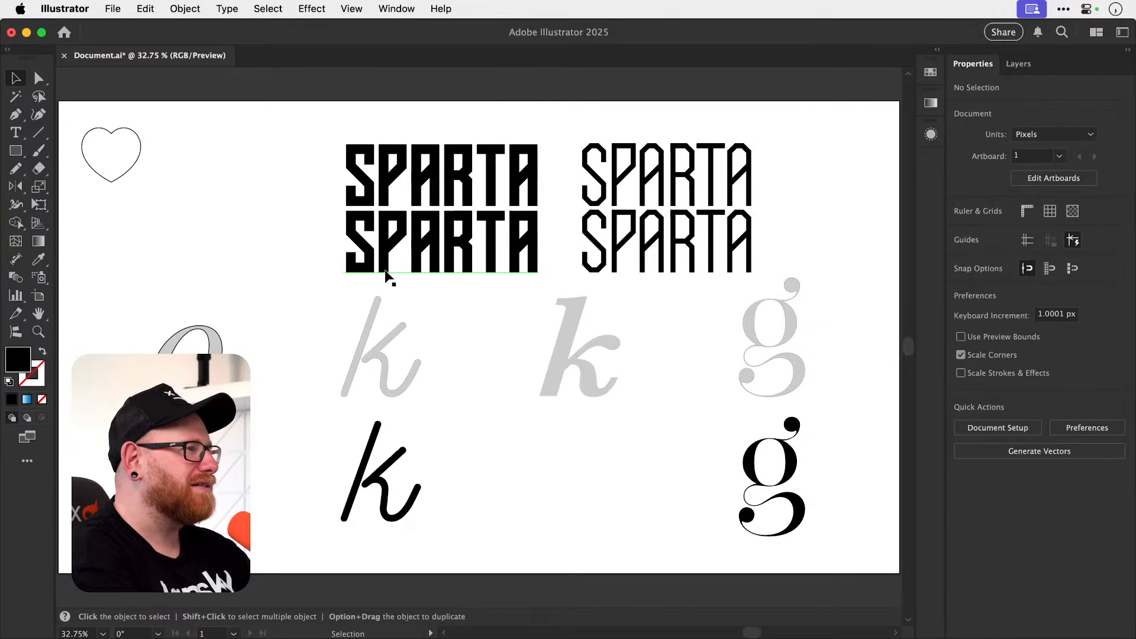
# Replace the upper SPARTA word in Cyber Sans with "Hello HELLO".
pyautogui.press('space')
pyautogui.moveTo(382, 220); pyautogui.dragTo(269, 290)
pyautogui.press('z')
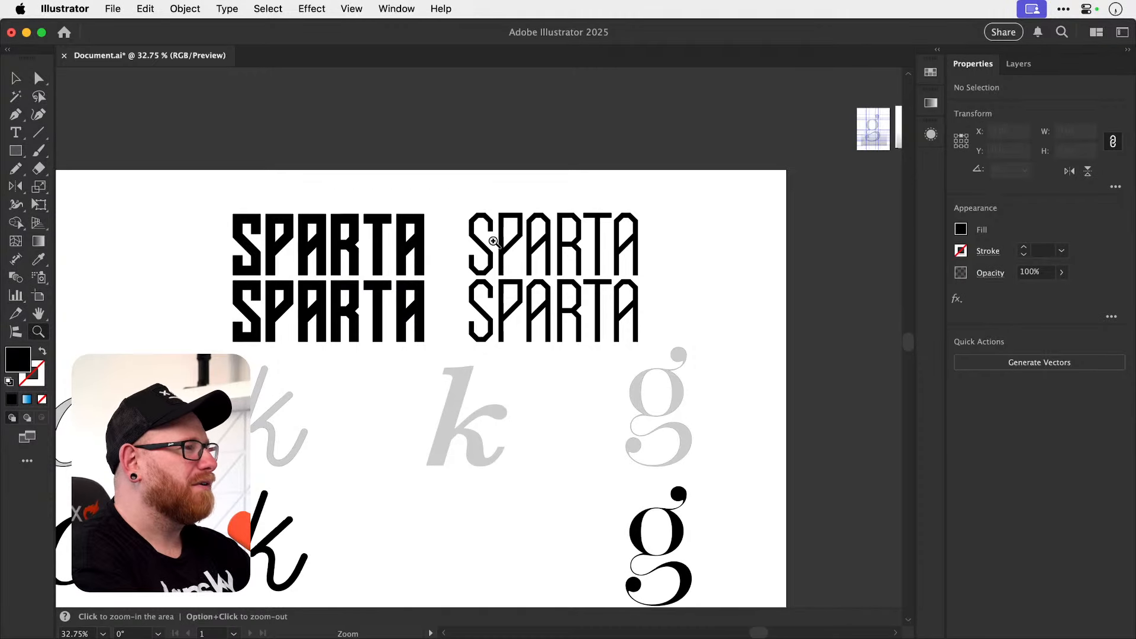
pyautogui.moveTo(494, 241); pyautogui.dragTo(598, 241)
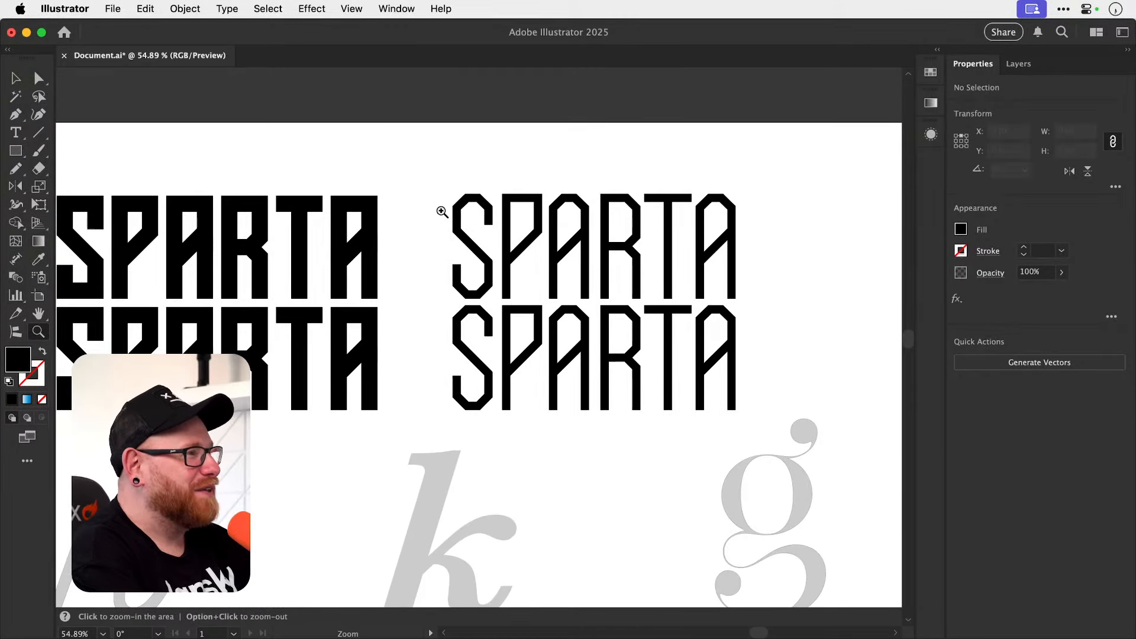
pyautogui.press('v')
pyautogui.hscroll(-2, 715, 233)
pyautogui.hscroll(5, 715, 233)
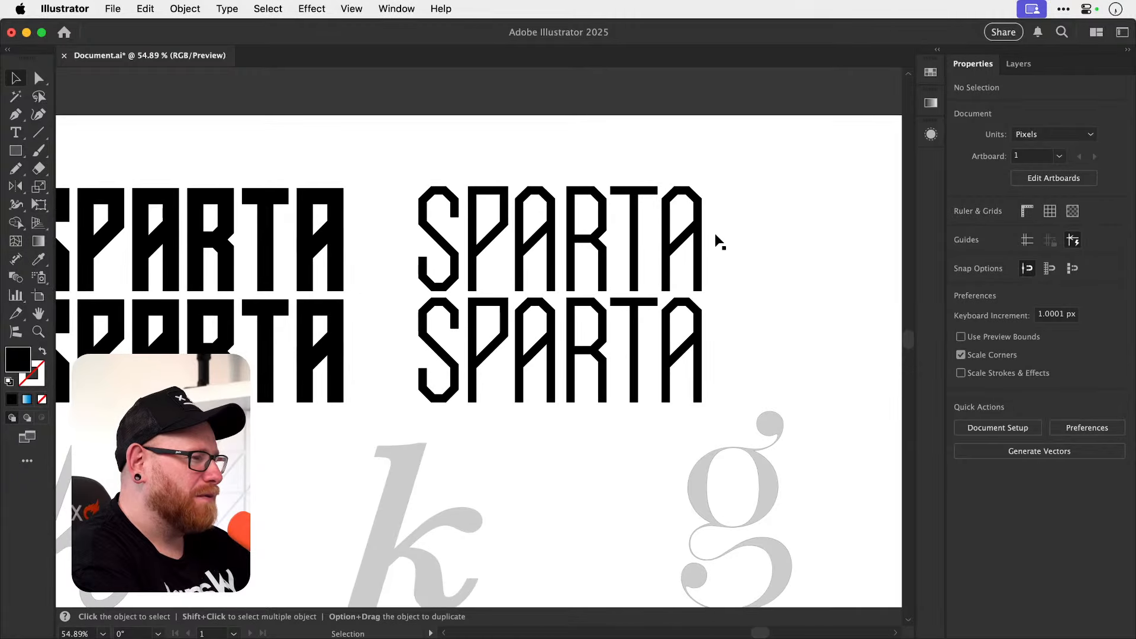
pyautogui.doubleClick(541, 257)
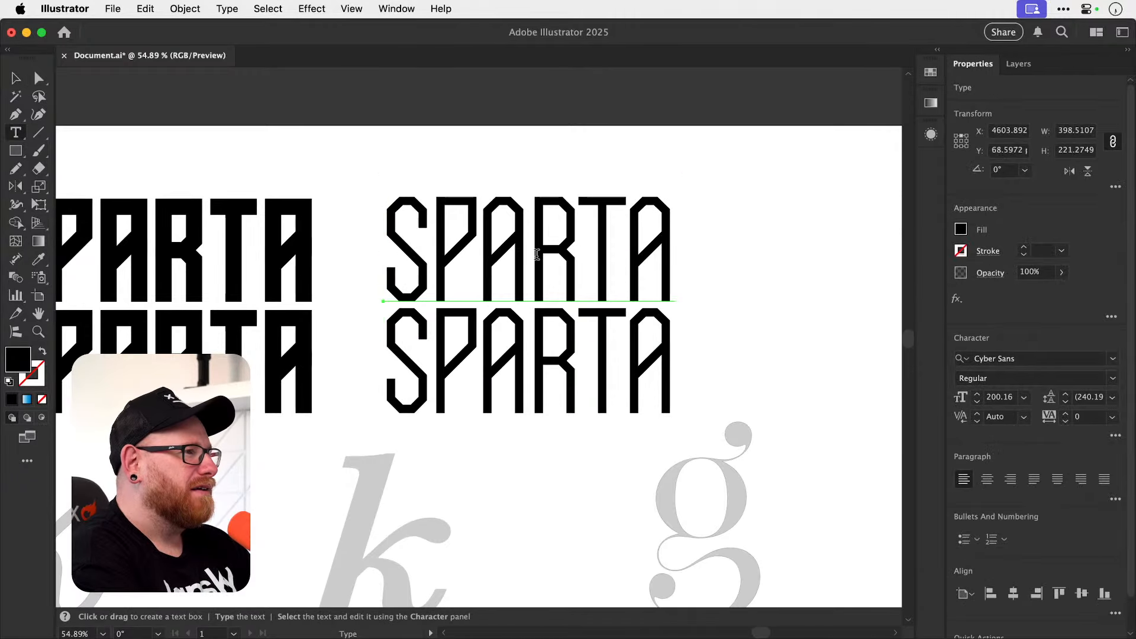
pyautogui.press('super+a')
pyautogui.write('Hell')
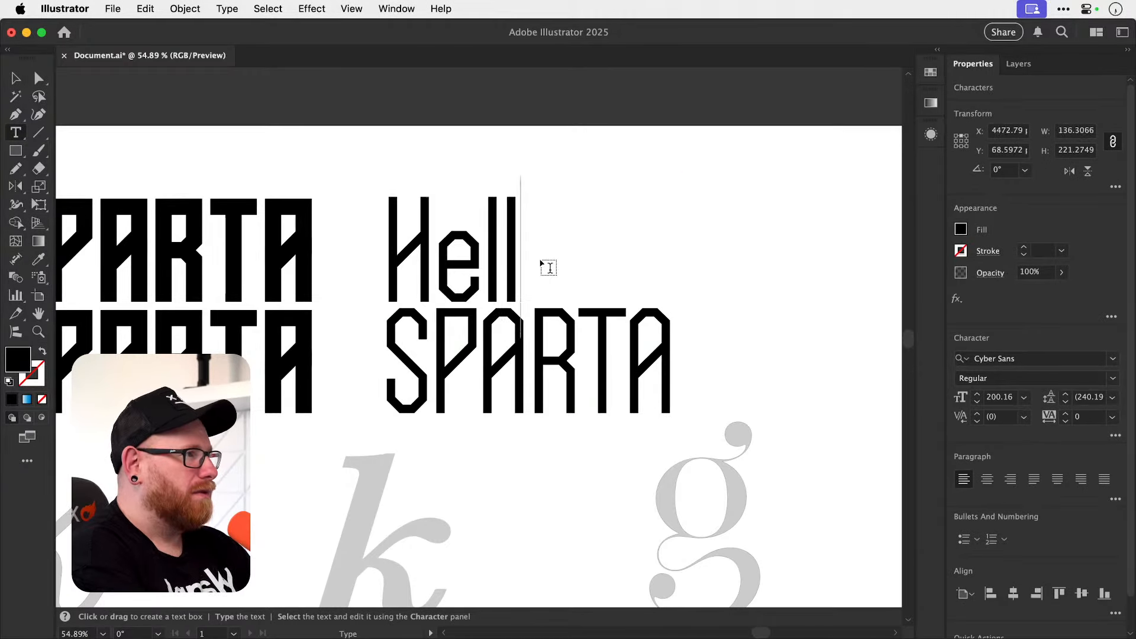
pyautogui.write('o HELLO')
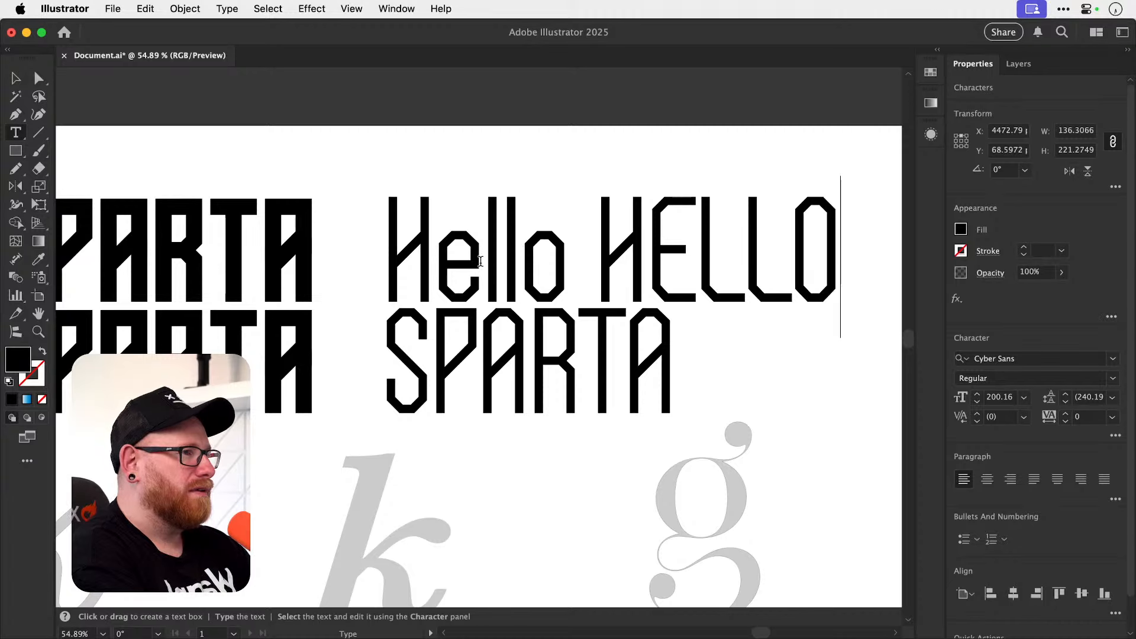
pyautogui.press('Escape')
pyautogui.click(657, 160)
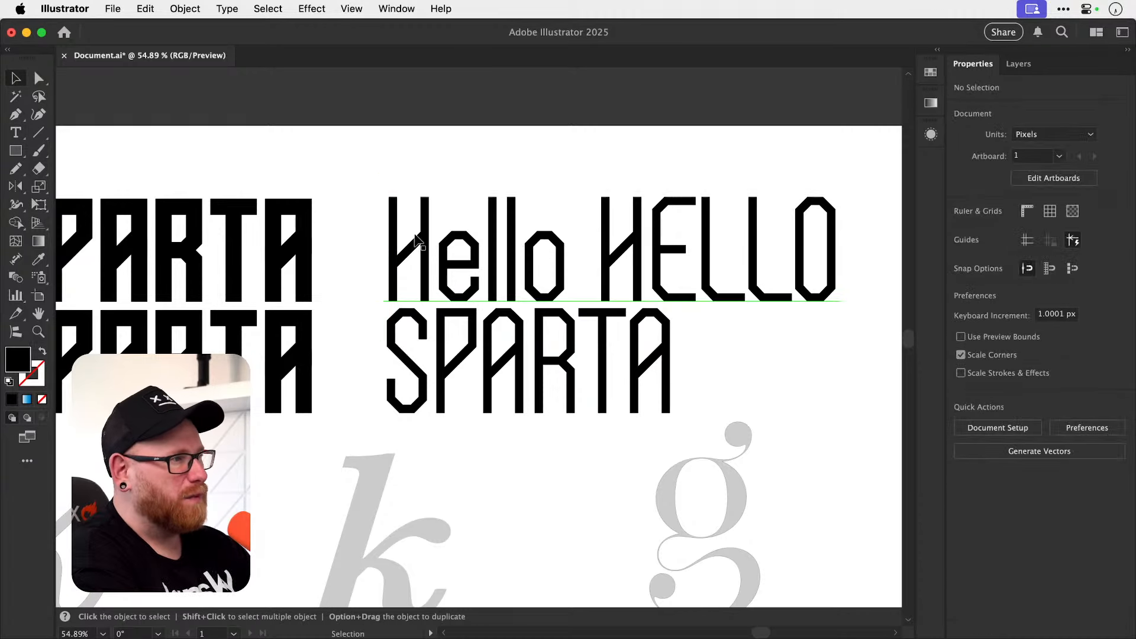
# Delete all the custom-font sample text above the letter tracing exercise.
pyautogui.press('super+minus')
pyautogui.press('super+minus')
pyautogui.press('super+minus')
pyautogui.moveTo(229, 282); pyautogui.dragTo(649, 355)
pyautogui.press('Delete')
pyautogui.press('super+0')
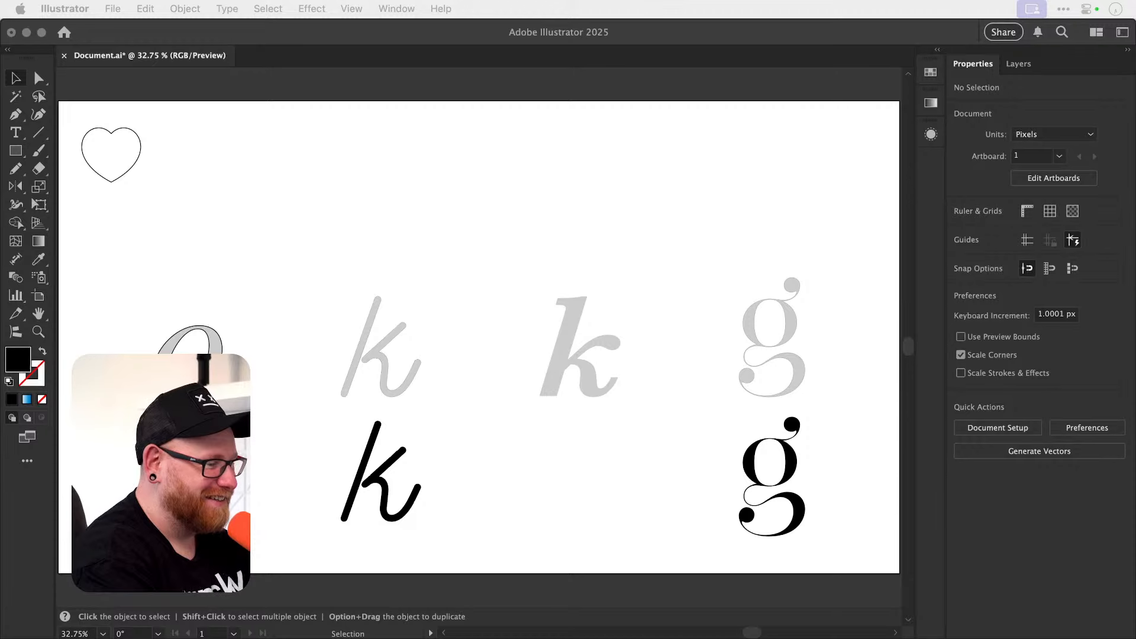
# Paste the copied BrightMate Art logo image onto the artboard and enlarge it to about 1282 px wide.
pyautogui.click(401, 206)
pyautogui.press('super+v')
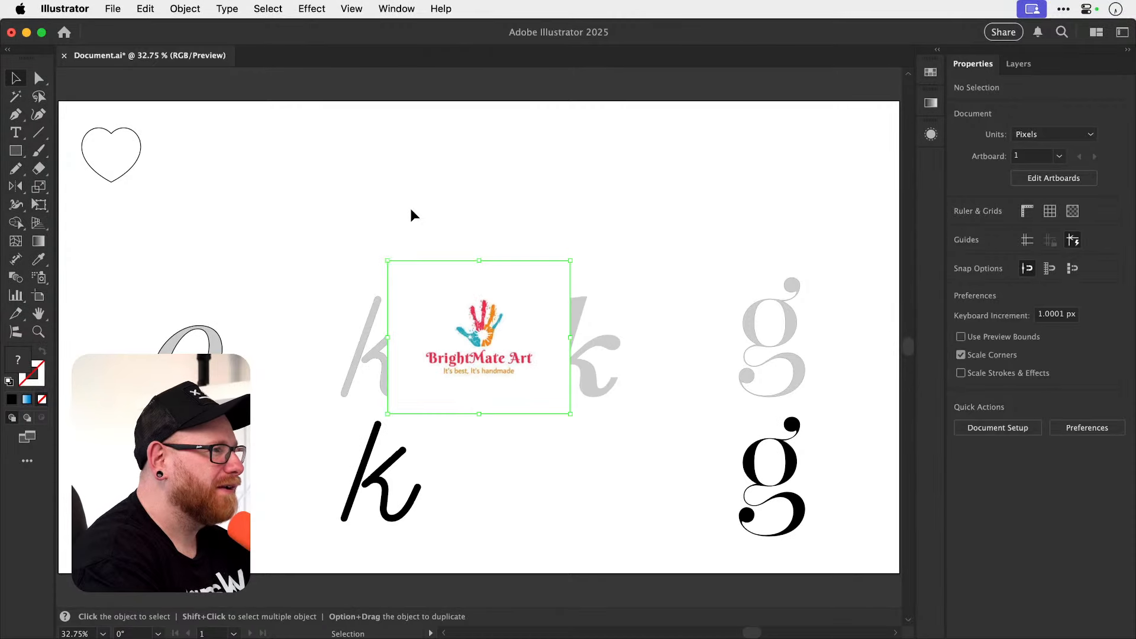
pyautogui.press('s')
pyautogui.moveTo(569, 277); pyautogui.dragTo(749, 159)
pyautogui.press('z')
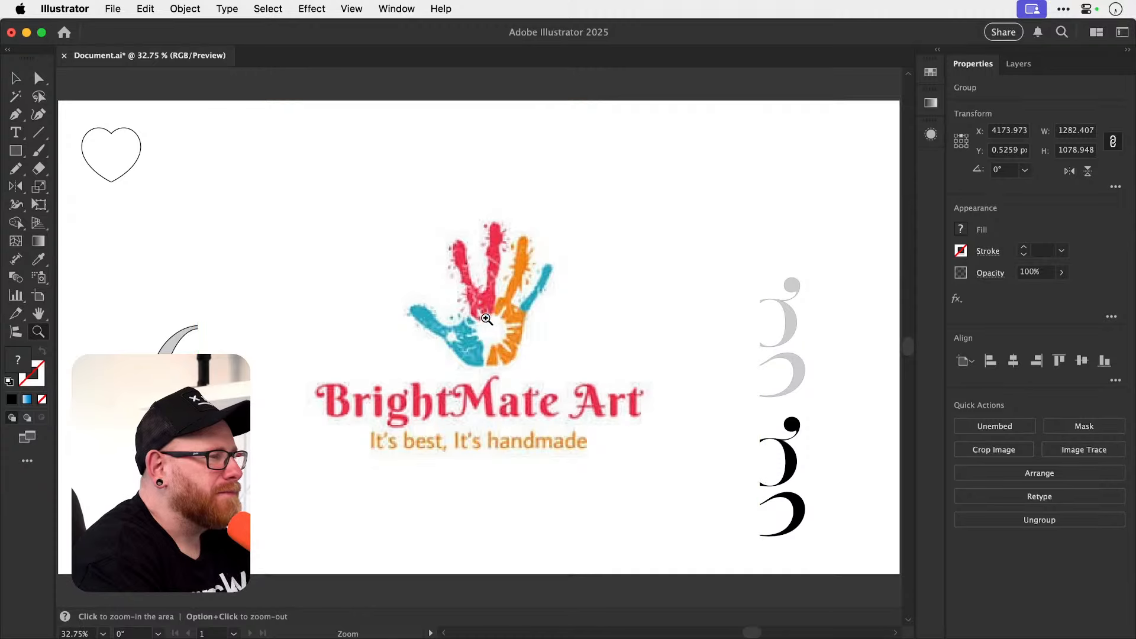
pyautogui.moveTo(511, 320); pyautogui.dragTo(590, 309)
pyautogui.keyDown('alt'); pyautogui.click(590, 309); pyautogui.keyUp('alt')
pyautogui.press('s')
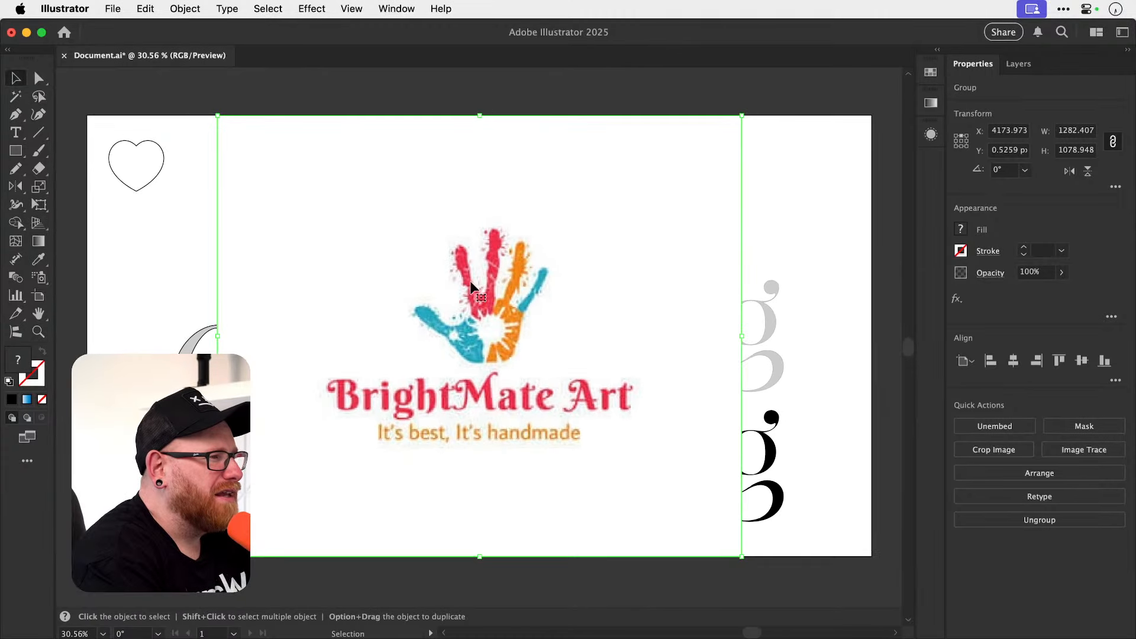
# Scale the logo image down to about 854 px wide and shift it slightly up and to the left.
pyautogui.moveTo(677, 201); pyautogui.dragTo(614, 241)
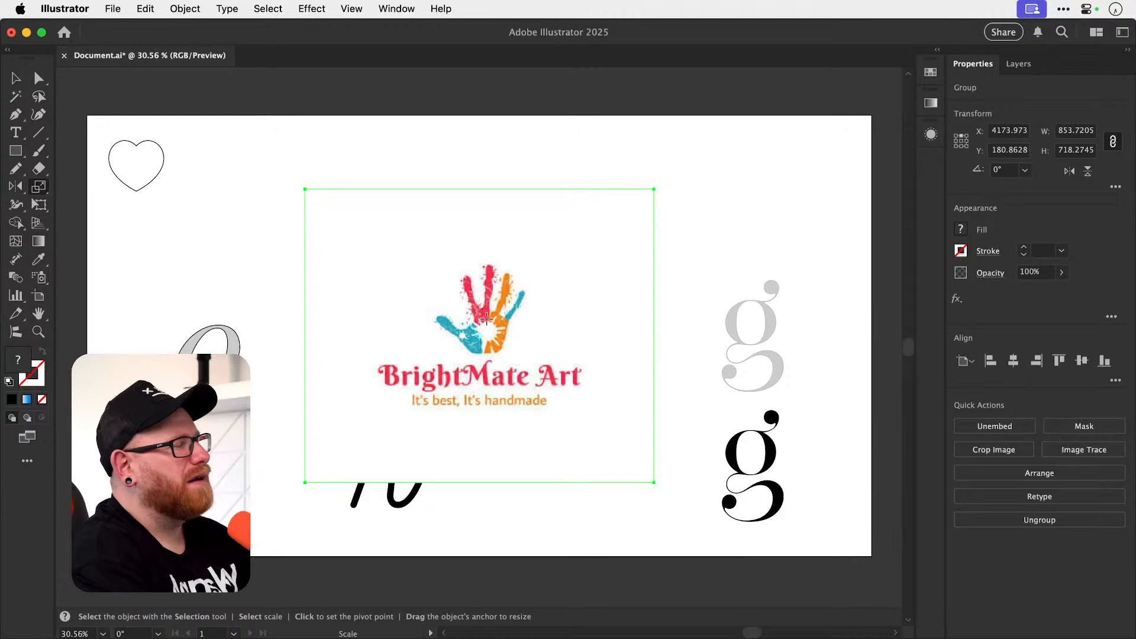
pyautogui.press('z')
pyautogui.moveTo(481, 325); pyautogui.dragTo(612, 329)
pyautogui.press('v')
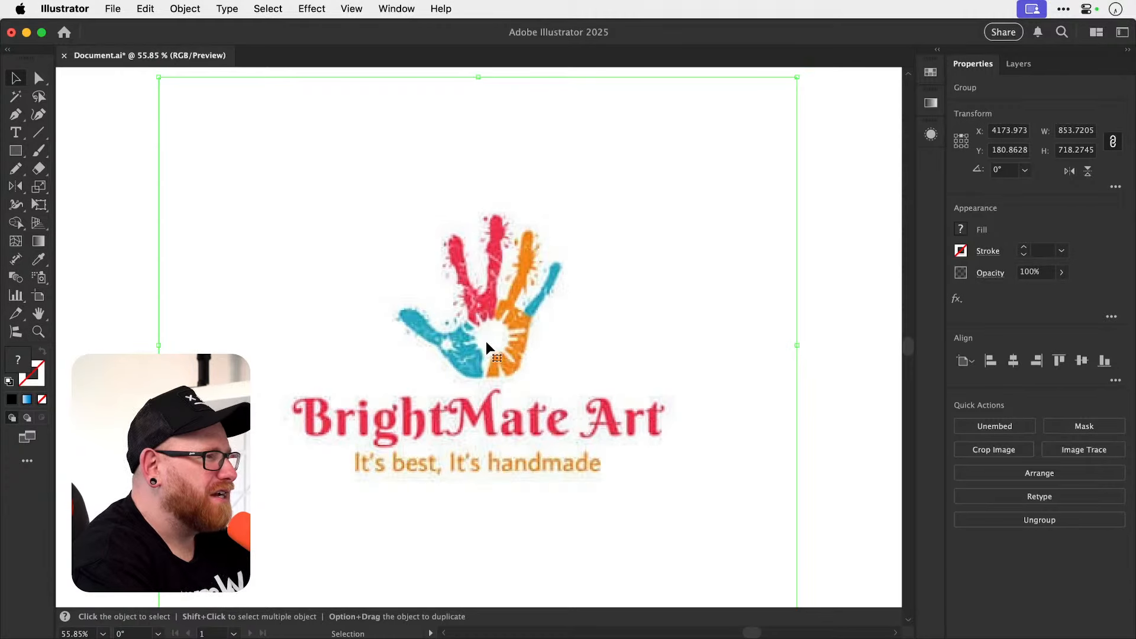
pyautogui.moveTo(485, 345); pyautogui.dragTo(449, 311)
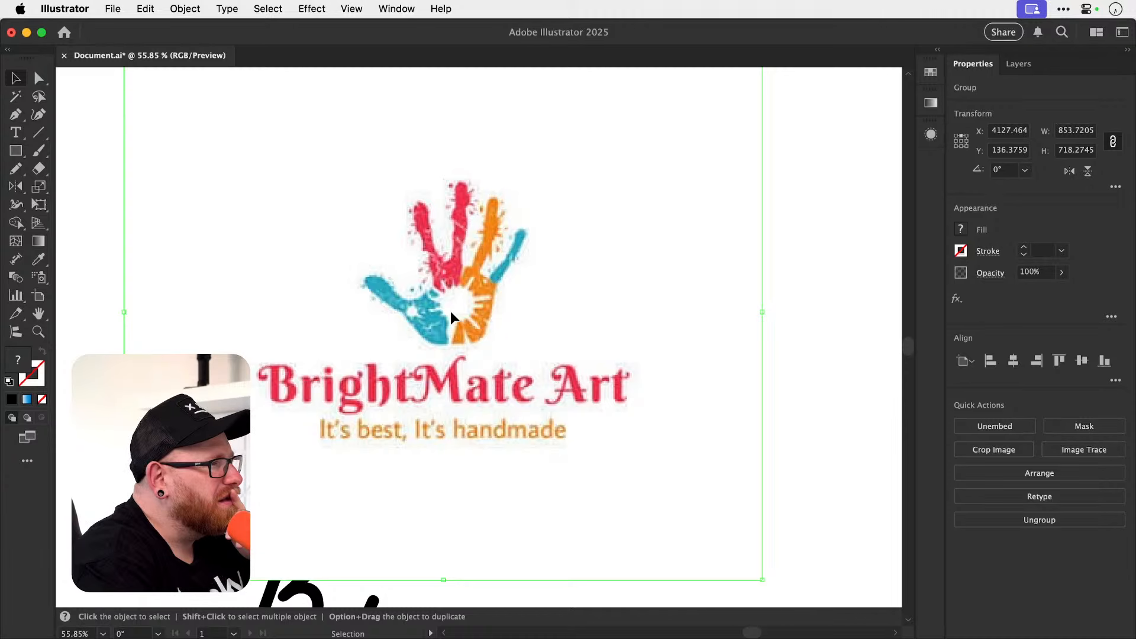
pyautogui.scroll(5, 449, 311)
pyautogui.hscroll(-1, 449, 312)
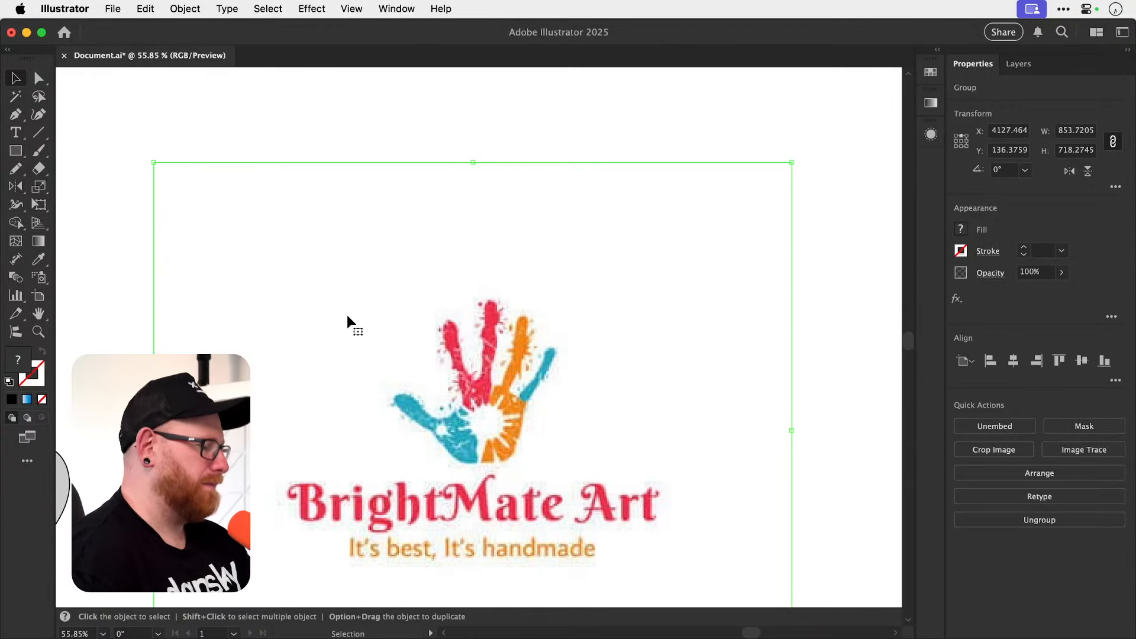
# Draw a freehand hand silhouette about 214 px wide with the Pencil above the logo and give it a black fill without stroke.
pyautogui.press('n')
pyautogui.moveTo(454, 412)
pyautogui.mouseDown()
pyautogui.moveTo(445, 325)
pyautogui.moveTo(473, 378)
pyautogui.moveTo(486, 306)
pyautogui.moveTo(498, 306)
pyautogui.moveTo(498, 384)
pyautogui.moveTo(516, 322)
pyautogui.moveTo(528, 321)
pyautogui.moveTo(514, 391)
pyautogui.moveTo(547, 347)
pyautogui.moveTo(555, 360)
pyautogui.moveTo(510, 455)
pyautogui.moveTo(464, 459)
pyautogui.moveTo(394, 401)
pyautogui.moveTo(404, 392)
pyautogui.moveTo(445, 413)
pyautogui.moveTo(467, 391)
pyautogui.moveTo(460, 408)
pyautogui.moveTo(425, 331)
pyautogui.moveTo(357, 254)
pyautogui.mouseUp()
pyautogui.press('v')
pyautogui.click(42, 400)
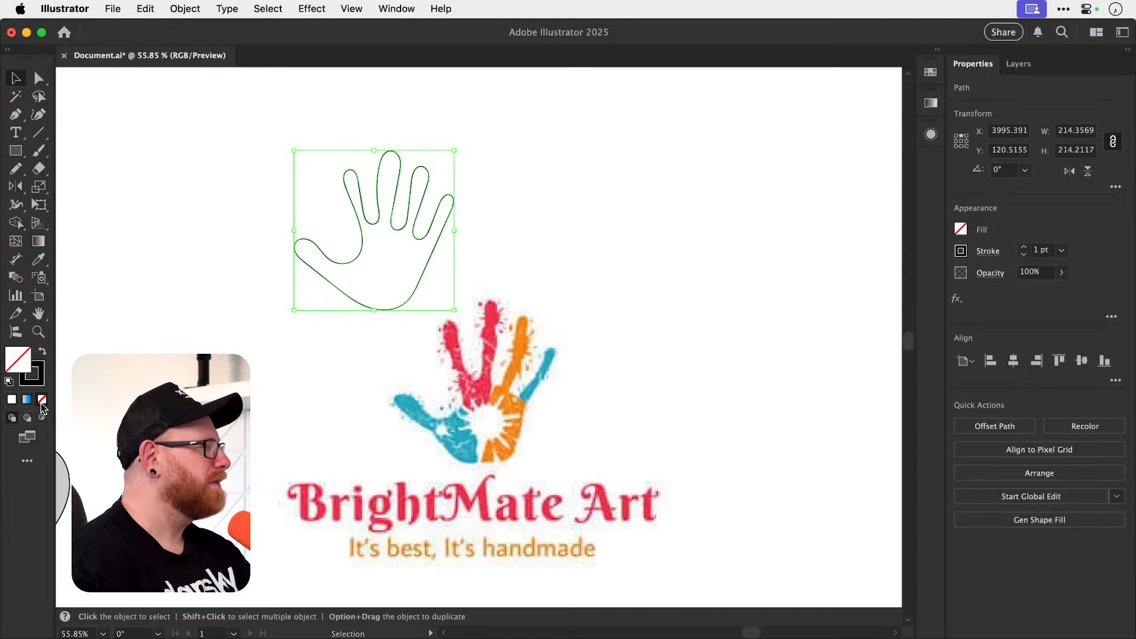
pyautogui.hotkey('shift', 'x')
pyautogui.click(391, 320)
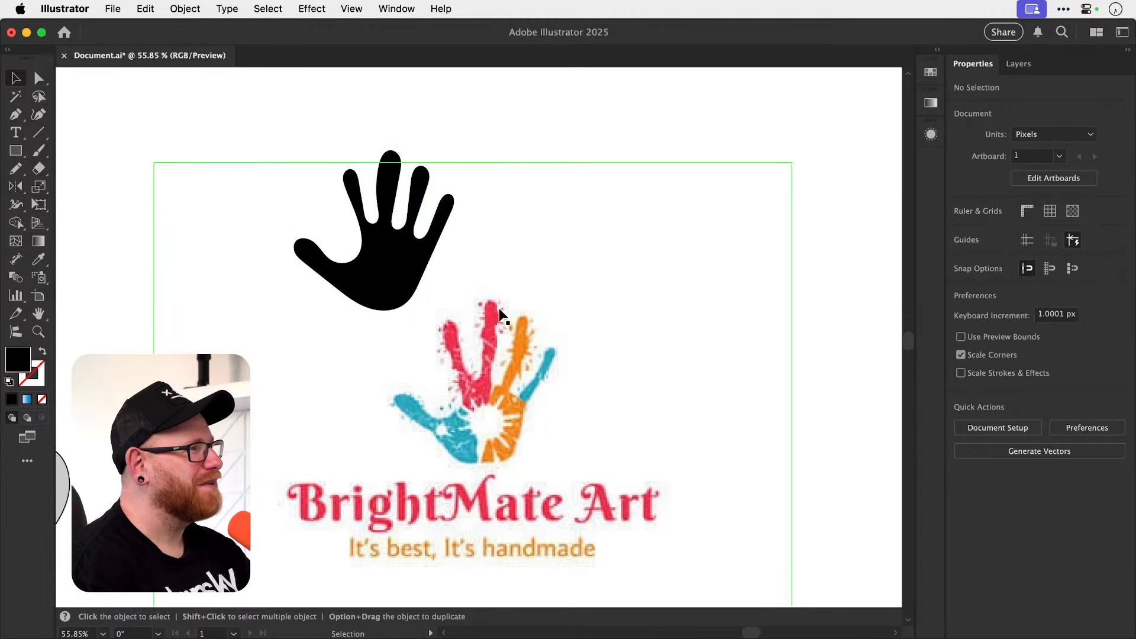
# Move the logo image clear to the right of the black hand and shrink it.
pyautogui.moveTo(452, 278); pyautogui.dragTo(444, 336)
pyautogui.moveTo(467, 384); pyautogui.dragTo(713, 239)
pyautogui.press('s')
pyautogui.moveTo(619, 158); pyautogui.dragTo(722, 216)
pyautogui.press('v')
# Duplicate the black hand between the original hand and the logo.
pyautogui.moveTo(365, 324); pyautogui.dragTo(507, 330)
pyautogui.scroll(2, 610, 304)
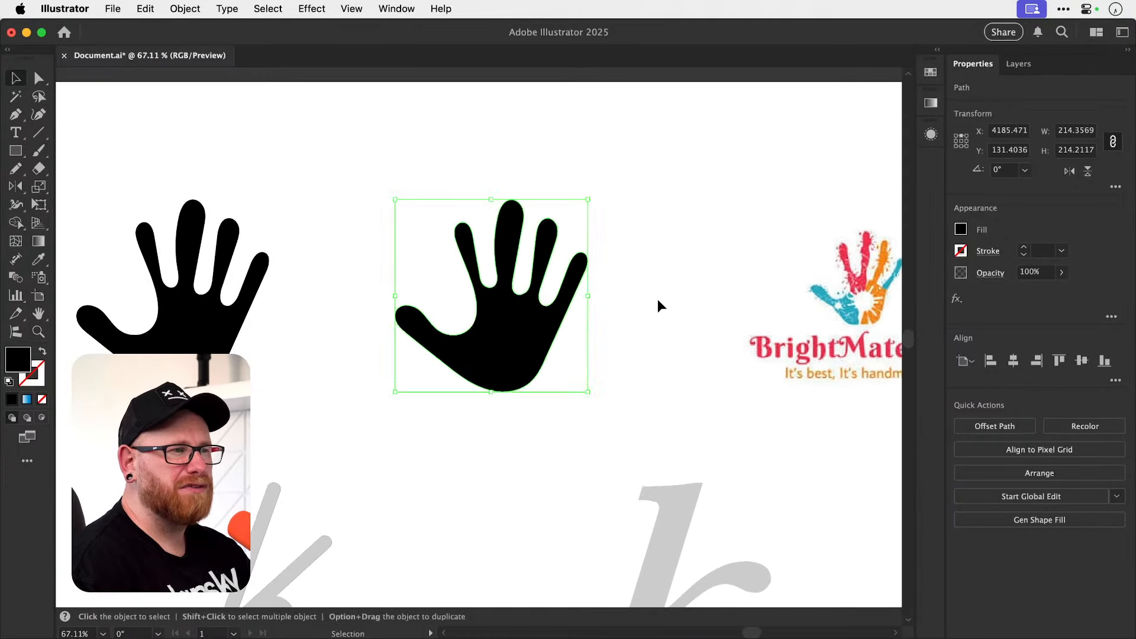
pyautogui.hscroll(3, 592, 308)
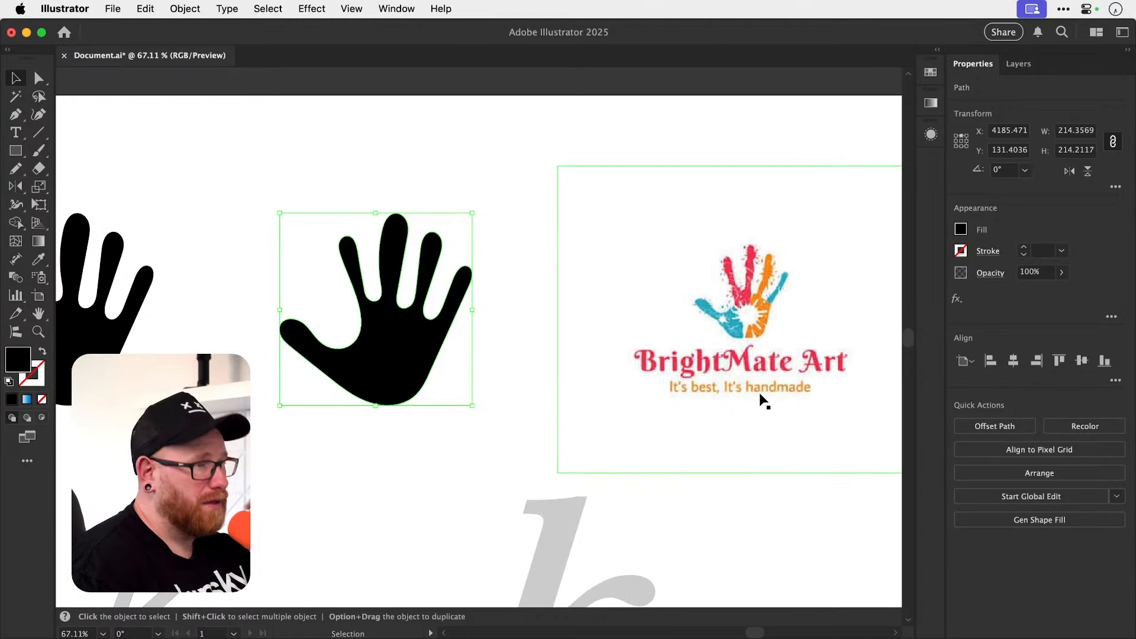
# Make the sides of the copied hand's index, middle and ring fingers uneven using Warp with a smaller brush.
pyautogui.click(17, 206)
pyautogui.moveTo(17, 209); pyautogui.dragTo(78, 219)
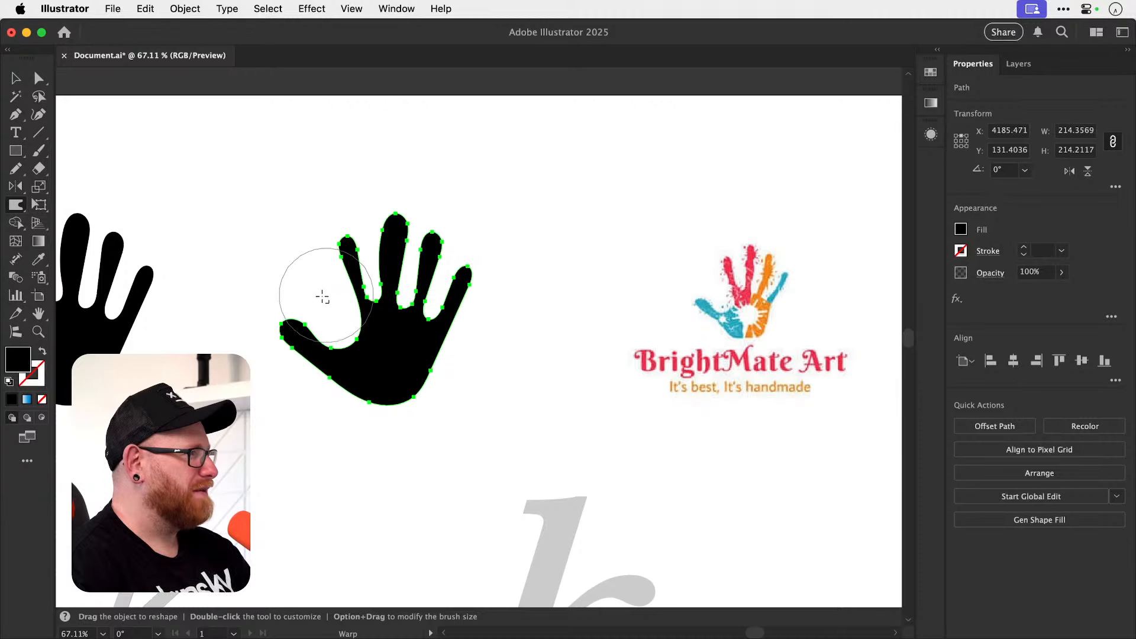
pyautogui.moveTo(328, 295); pyautogui.dragTo(295, 342)
pyautogui.moveTo(339, 294)
pyautogui.mouseDown()
pyautogui.moveTo(368, 241)
pyautogui.moveTo(409, 257)
pyautogui.moveTo(400, 269)
pyautogui.moveTo(420, 279)
pyautogui.moveTo(466, 228)
pyautogui.moveTo(443, 254)
pyautogui.mouseUp()
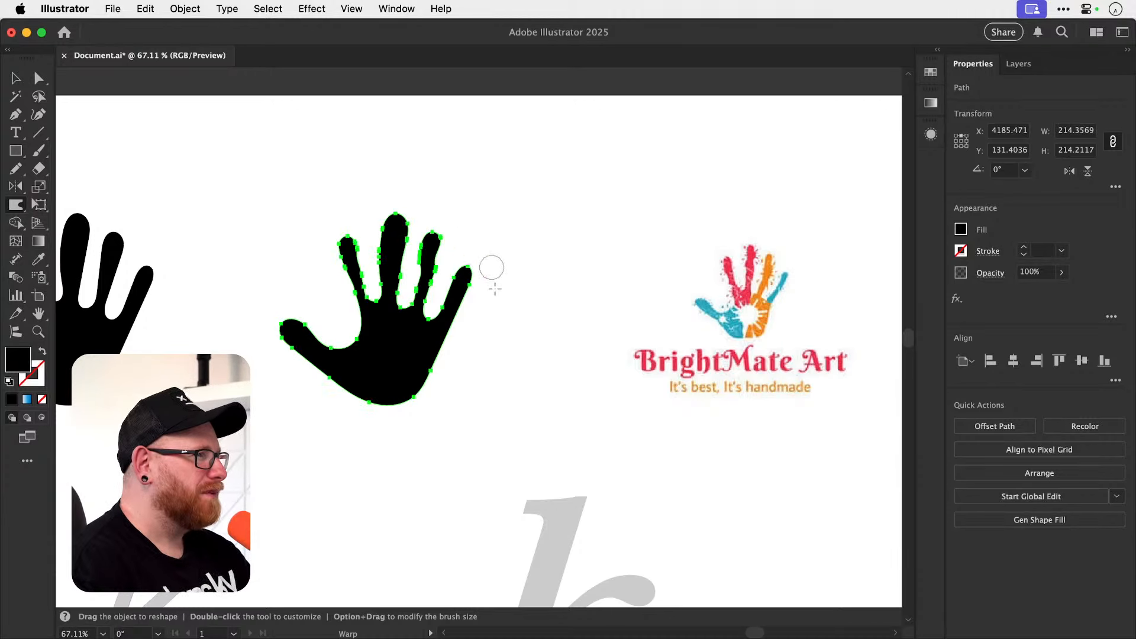
# Warp the outer side of the little finger and the thumb and palm edges of the copied hand.
pyautogui.moveTo(469, 327)
pyautogui.mouseDown()
pyautogui.moveTo(456, 323)
pyautogui.moveTo(467, 307)
pyautogui.mouseUp()
pyautogui.moveTo(299, 358)
pyautogui.mouseDown()
pyautogui.moveTo(314, 362)
pyautogui.moveTo(341, 415)
pyautogui.moveTo(359, 399)
pyautogui.mouseUp()
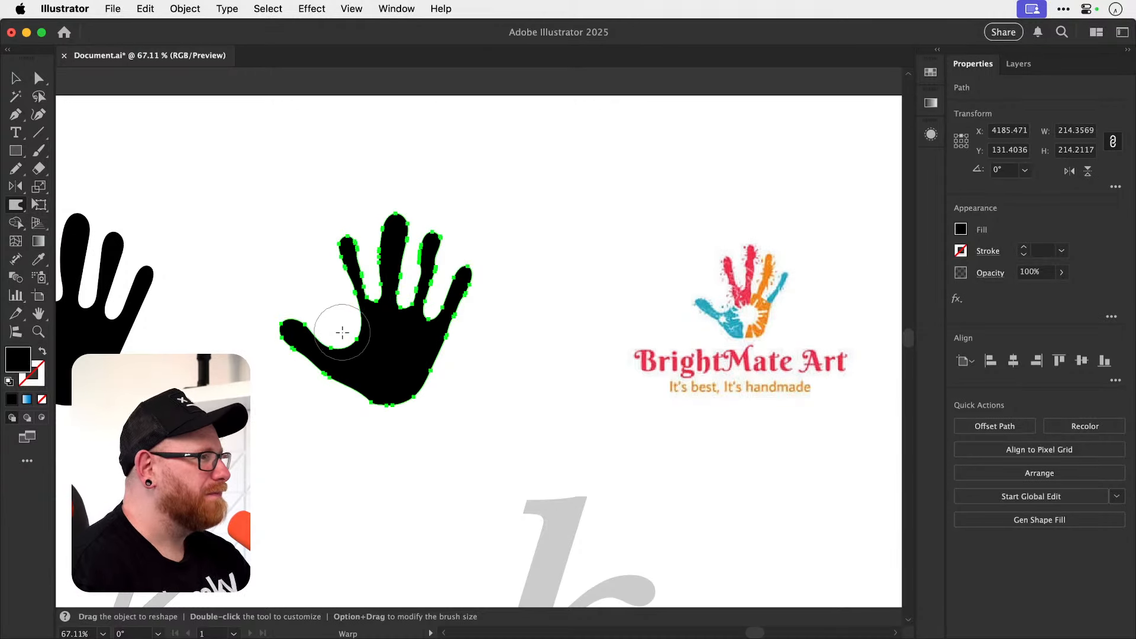
pyautogui.moveTo(343, 333); pyautogui.dragTo(351, 340)
pyautogui.moveTo(330, 385); pyautogui.dragTo(355, 367)
pyautogui.press('v')
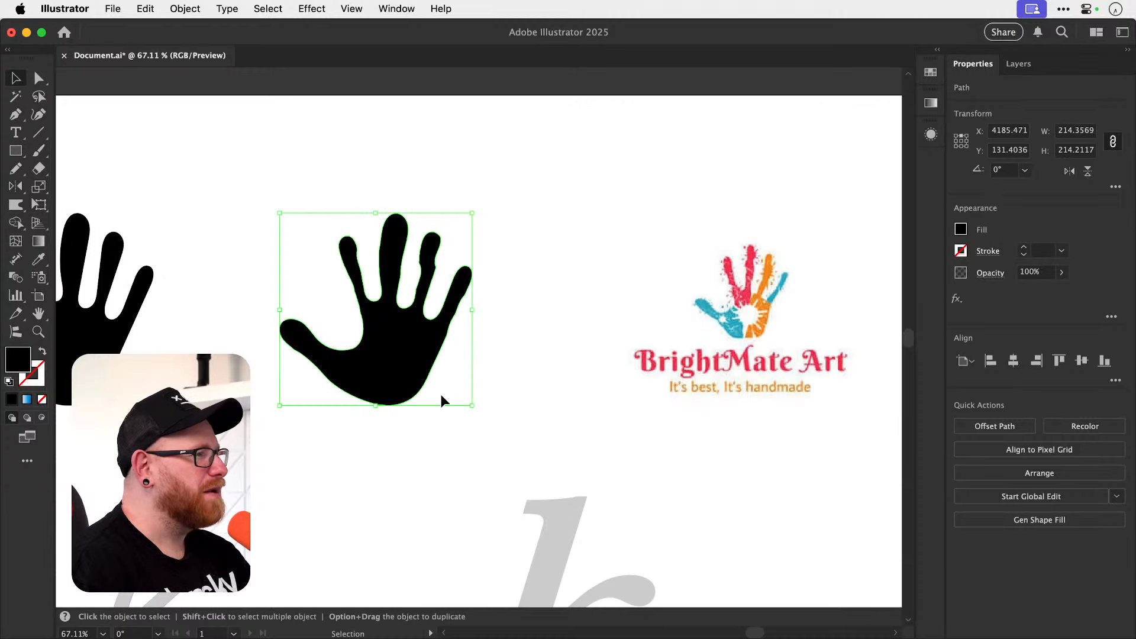
# Examine the warped finger edges of the copied hand up close.
pyautogui.click(438, 337)
pyautogui.click(432, 264)
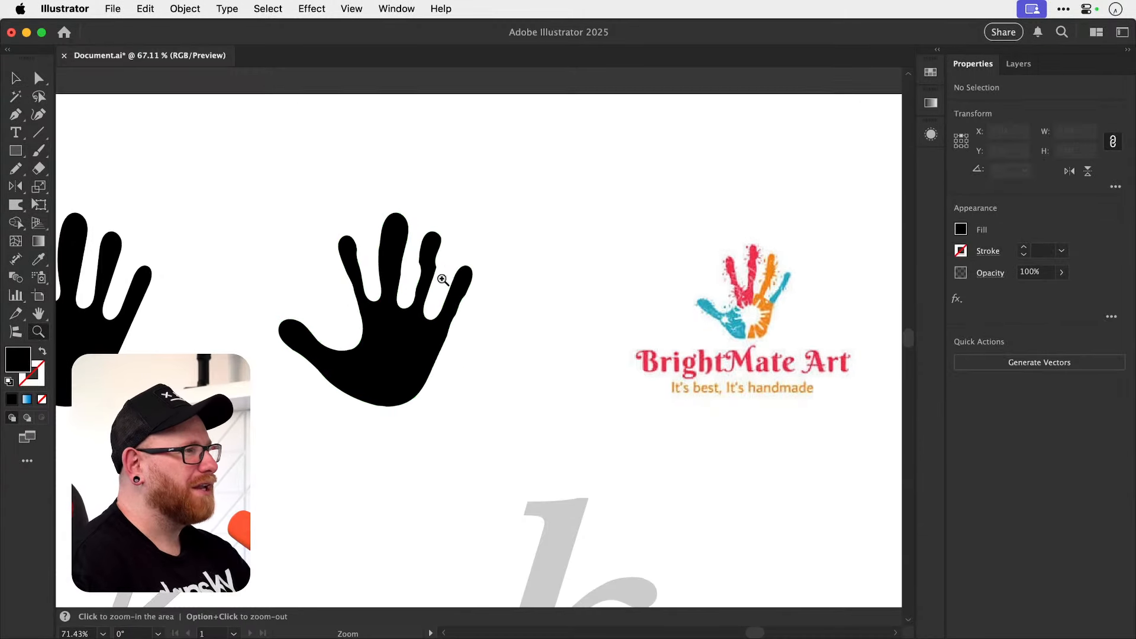
pyautogui.scroll(5, 438, 261)
pyautogui.press('n')
pyautogui.moveTo(437, 248)
pyautogui.mouseDown()
pyautogui.moveTo(460, 249)
pyautogui.moveTo(435, 242)
pyautogui.mouseUp()
pyautogui.moveTo(516, 252); pyautogui.dragTo(507, 311)
pyautogui.keyDown('super'); pyautogui.click(543, 231); pyautogui.keyUp('super')
pyautogui.press('super+minus')
pyautogui.press('super+minus')
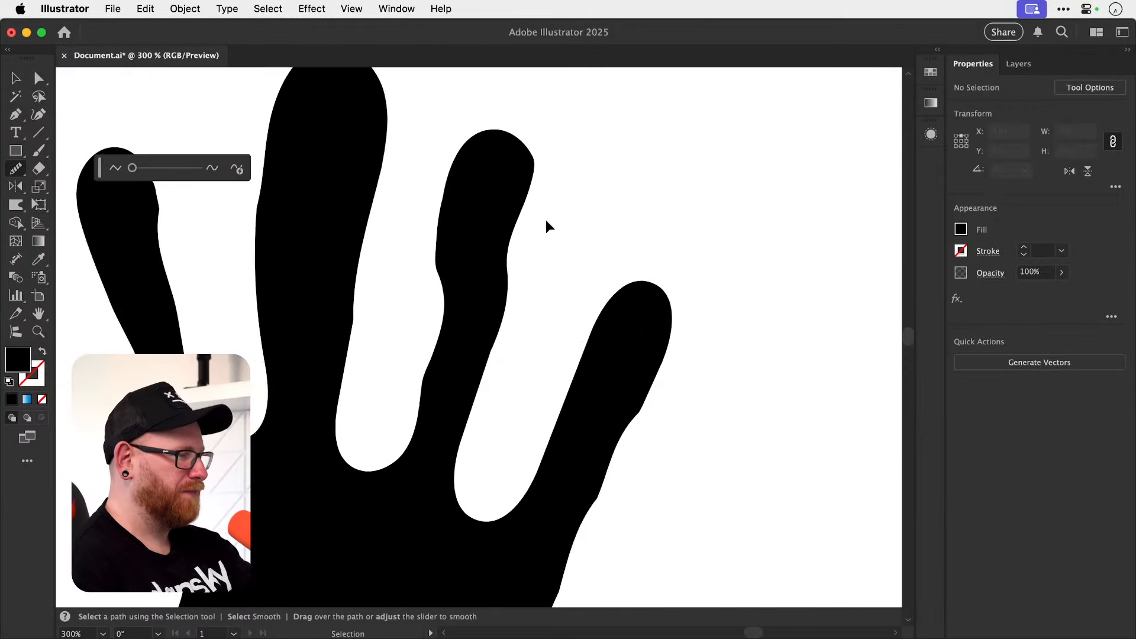
# Redraw the sides of the copied hand's index and middle fingers with the Pencil to add small arm-like bumps and hooks.
pyautogui.press('v')
pyautogui.click(278, 342)
pyautogui.press('n')
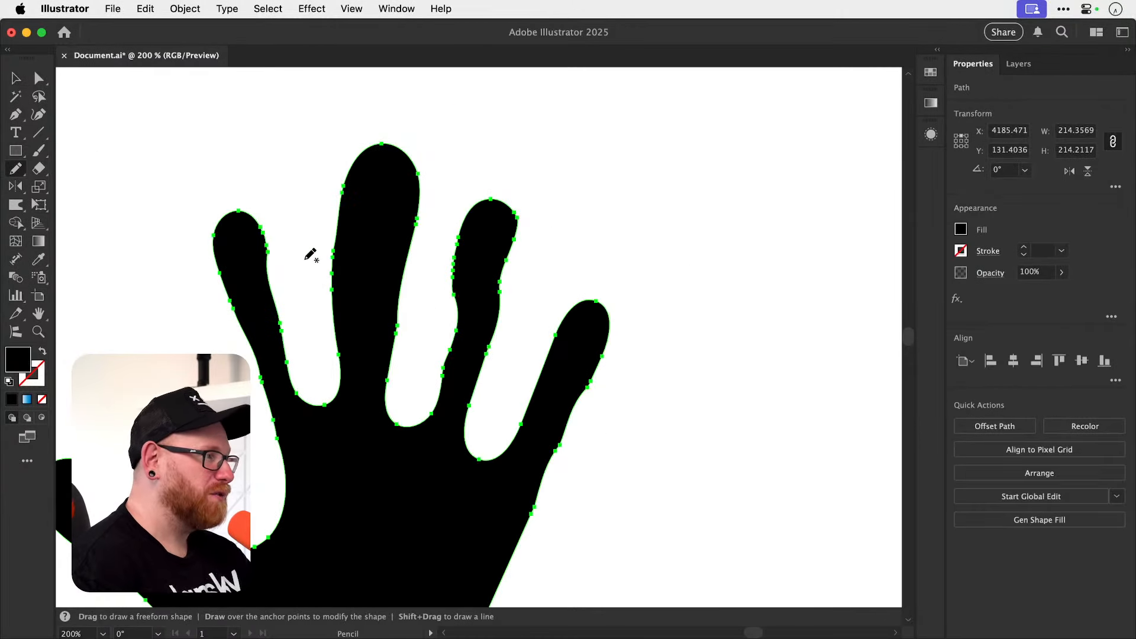
pyautogui.moveTo(267, 260); pyautogui.dragTo(272, 297)
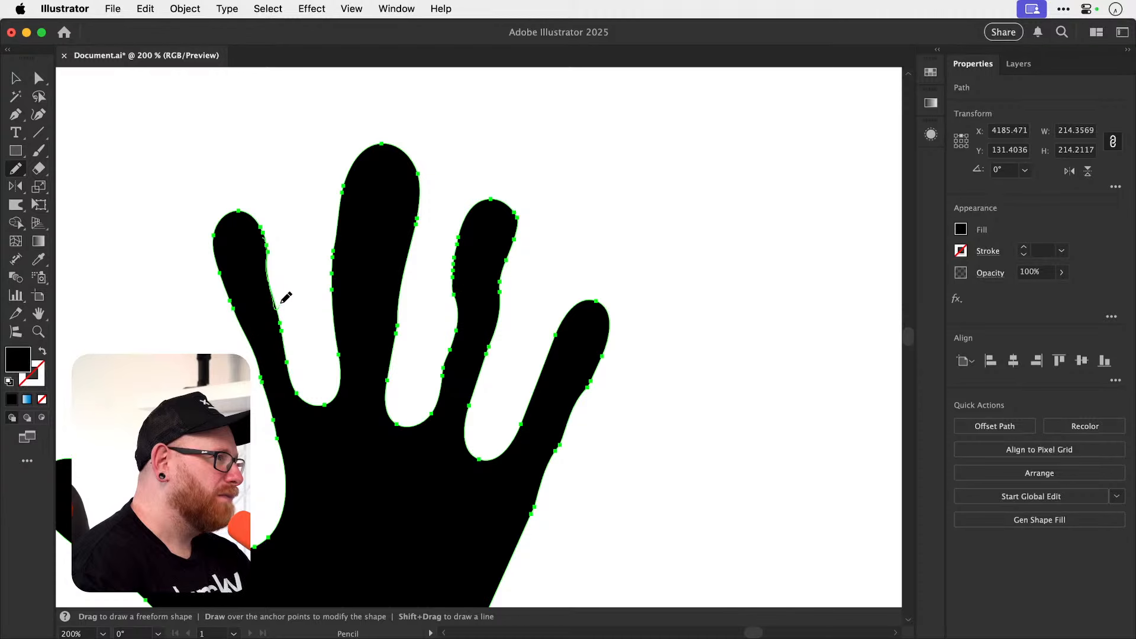
pyautogui.moveTo(290, 354); pyautogui.dragTo(288, 357)
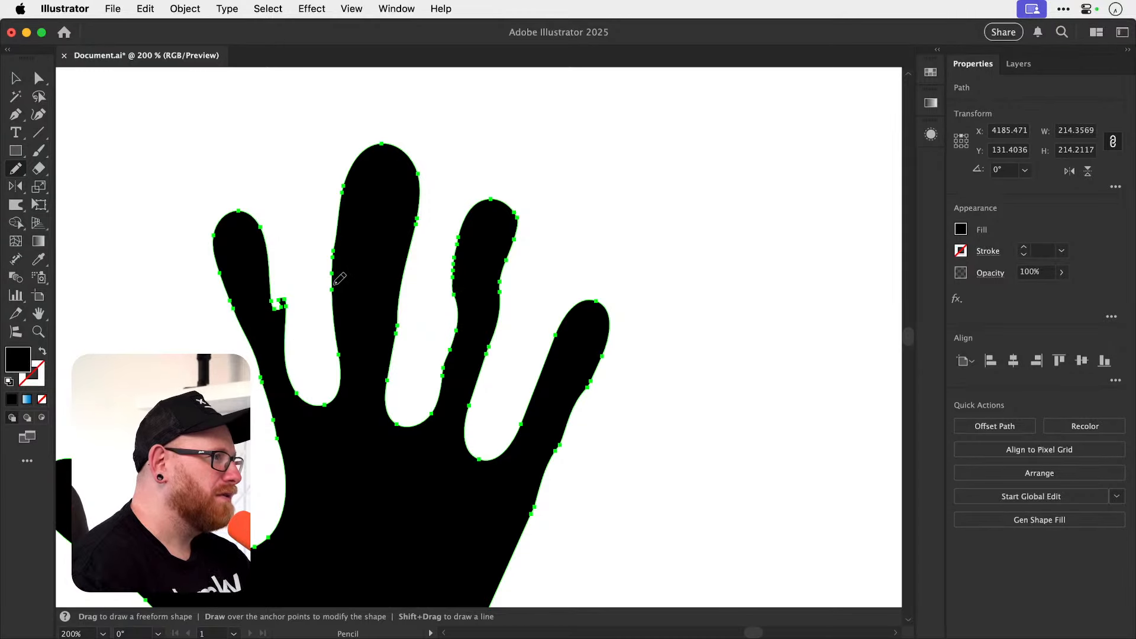
pyautogui.moveTo(327, 226)
pyautogui.mouseDown()
pyautogui.moveTo(329, 241)
pyautogui.moveTo(338, 220)
pyautogui.mouseUp()
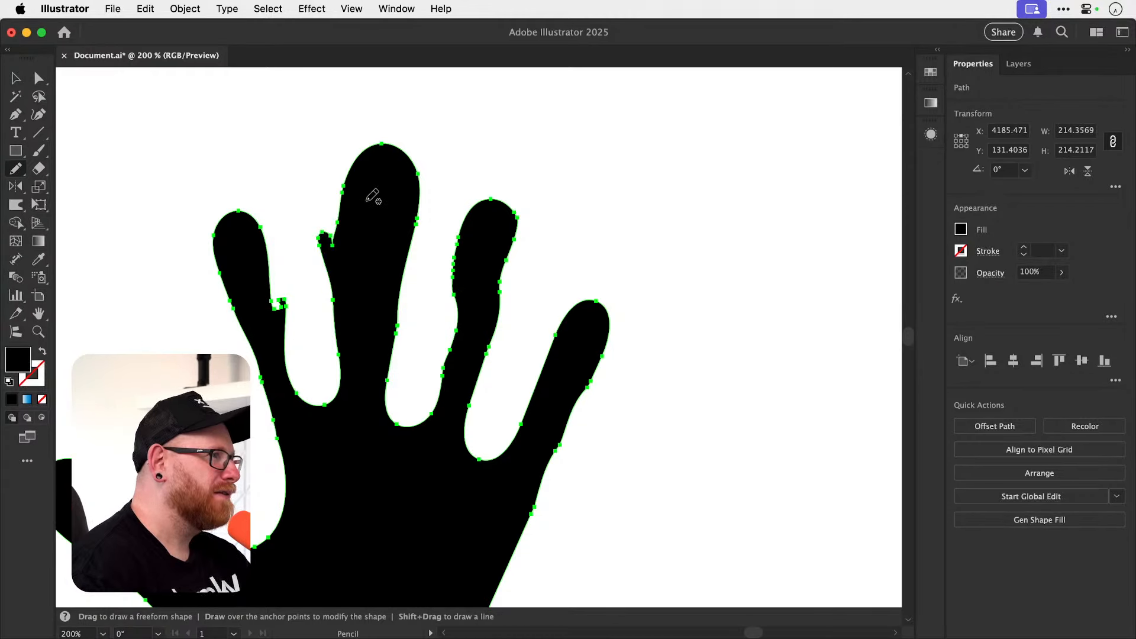
pyautogui.moveTo(400, 314)
pyautogui.mouseDown()
pyautogui.moveTo(407, 349)
pyautogui.moveTo(398, 382)
pyautogui.moveTo(391, 365)
pyautogui.moveTo(391, 411)
pyautogui.mouseUp()
pyautogui.press('super+shift+a')
# Draw two small freehand eye shapes, each a few pixels wide, inside the tip of the copied hand's middle finger.
pyautogui.press('v')
pyautogui.moveTo(507, 295)
pyautogui.mouseDown()
pyautogui.moveTo(504, 268)
pyautogui.moveTo(507, 309)
pyautogui.mouseUp()
pyautogui.press('z')
pyautogui.moveTo(361, 247); pyautogui.dragTo(398, 249)
pyautogui.moveTo(413, 248)
pyautogui.mouseDown()
pyautogui.moveTo(413, 203)
pyautogui.moveTo(383, 259)
pyautogui.moveTo(381, 239)
pyautogui.moveTo(410, 246)
pyautogui.mouseUp()
pyautogui.press('n')
# Fill both eye shapes on the middle finger with white sampled from the artboard.
pyautogui.press('v')
pyautogui.click(384, 249)
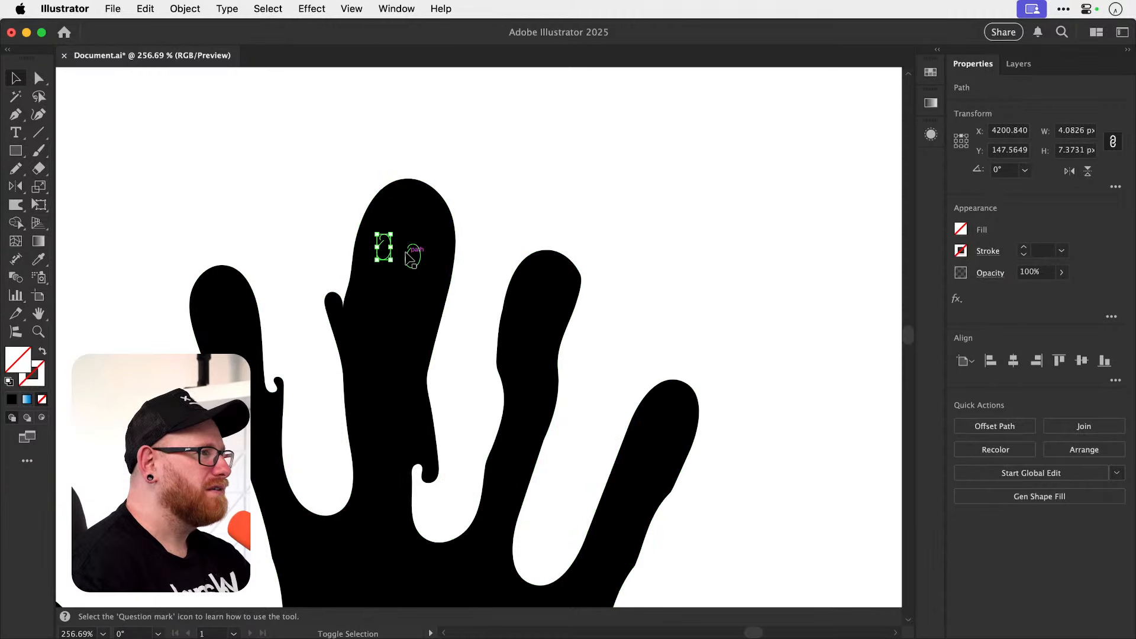
pyautogui.keyDown('shift'); pyautogui.click(413, 255); pyautogui.keyUp('shift')
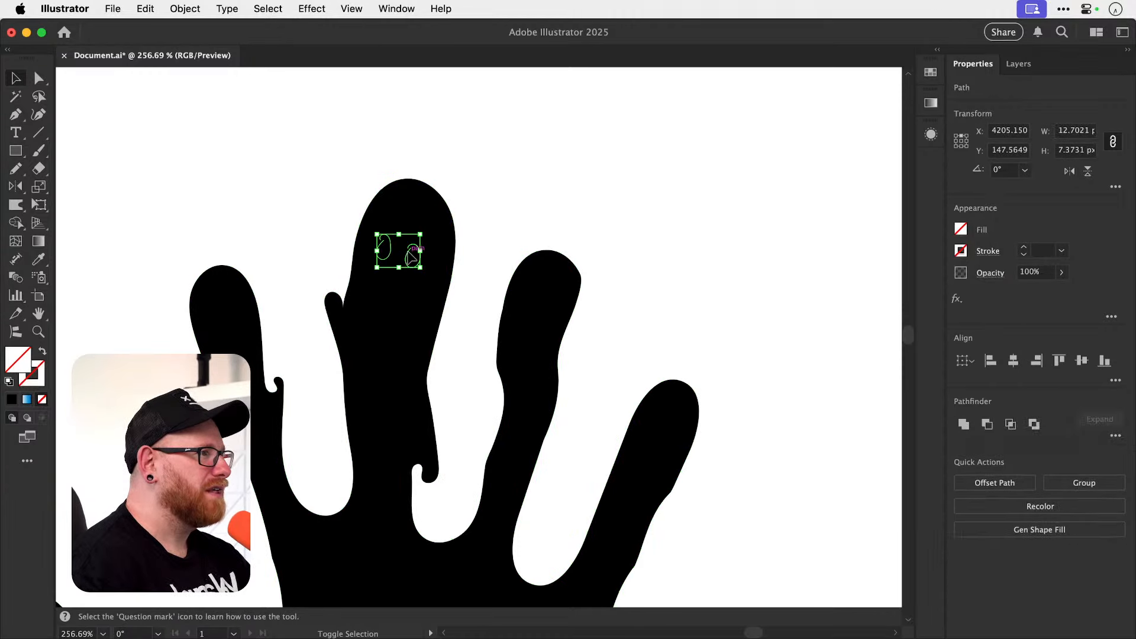
pyautogui.press('i')
pyautogui.click(520, 211)
pyautogui.press('super+shift+a')
pyautogui.press('v')
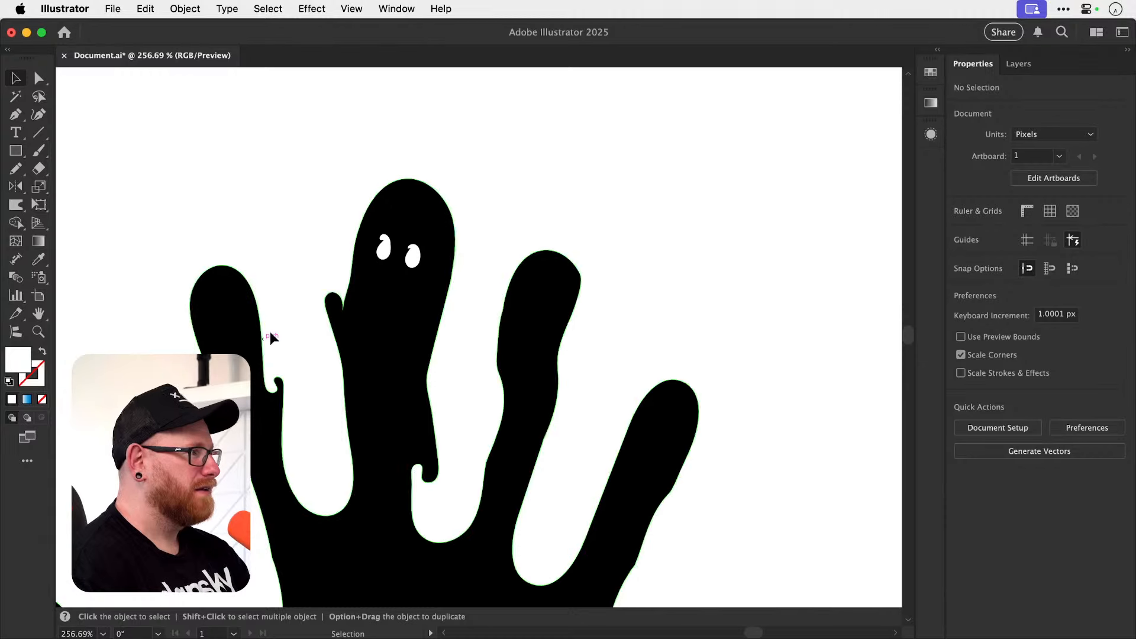
# Place two copied eyes on the tip of the index finger, rotated and scaled down to fit.
pyautogui.moveTo(384, 254); pyautogui.dragTo(287, 256)
pyautogui.press('r')
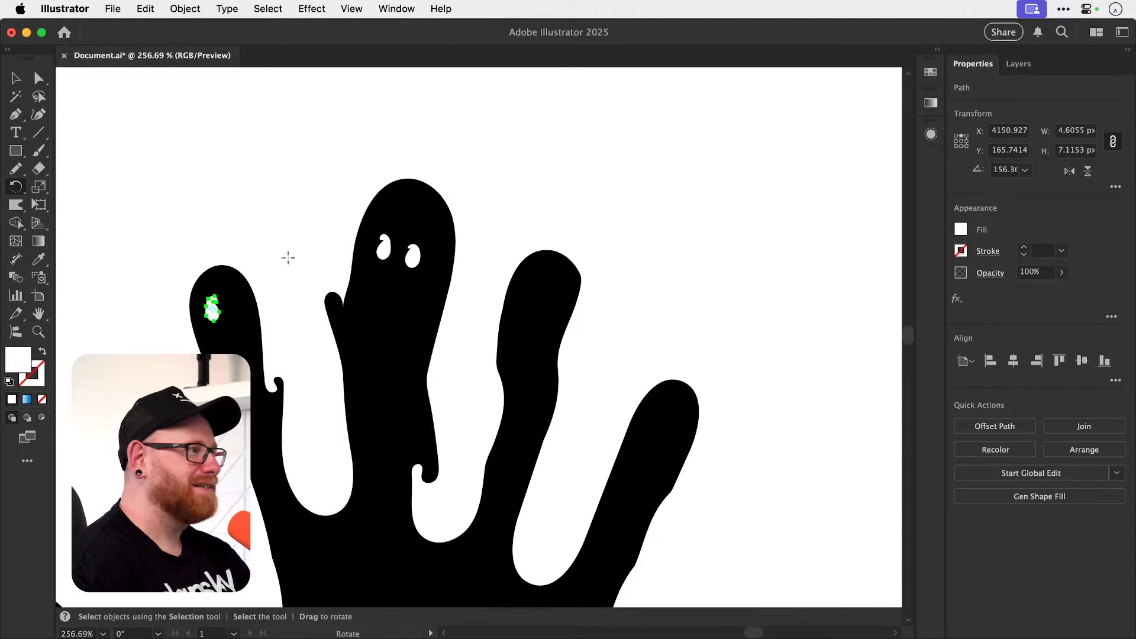
pyautogui.press('s')
pyautogui.press('v')
pyautogui.click(274, 258)
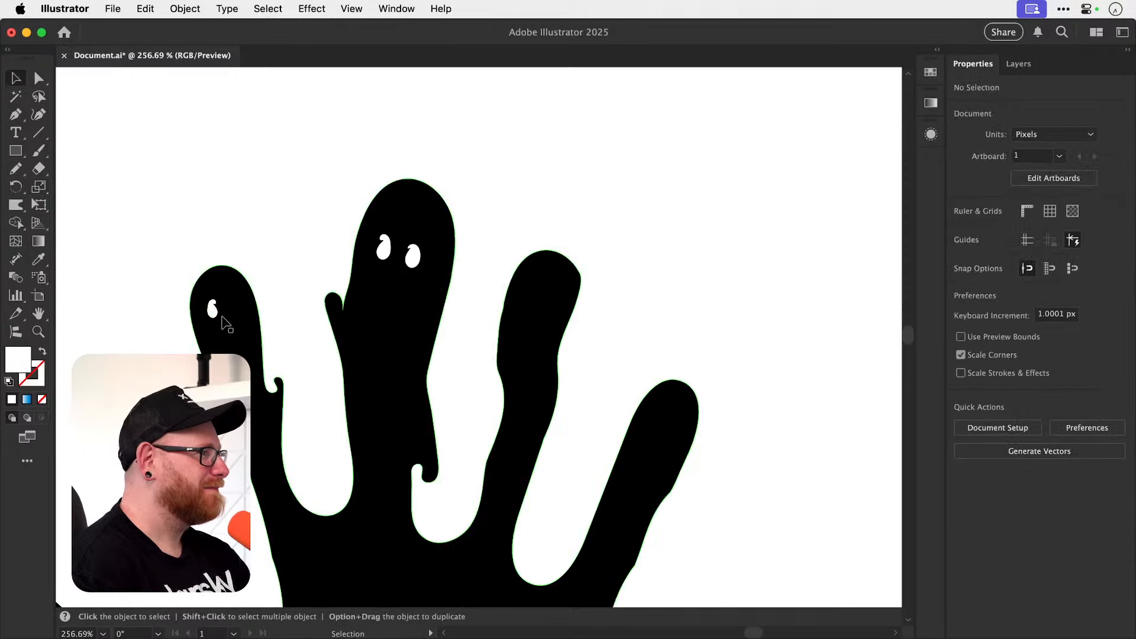
pyautogui.moveTo(214, 314); pyautogui.dragTo(236, 304)
pyautogui.press('n')
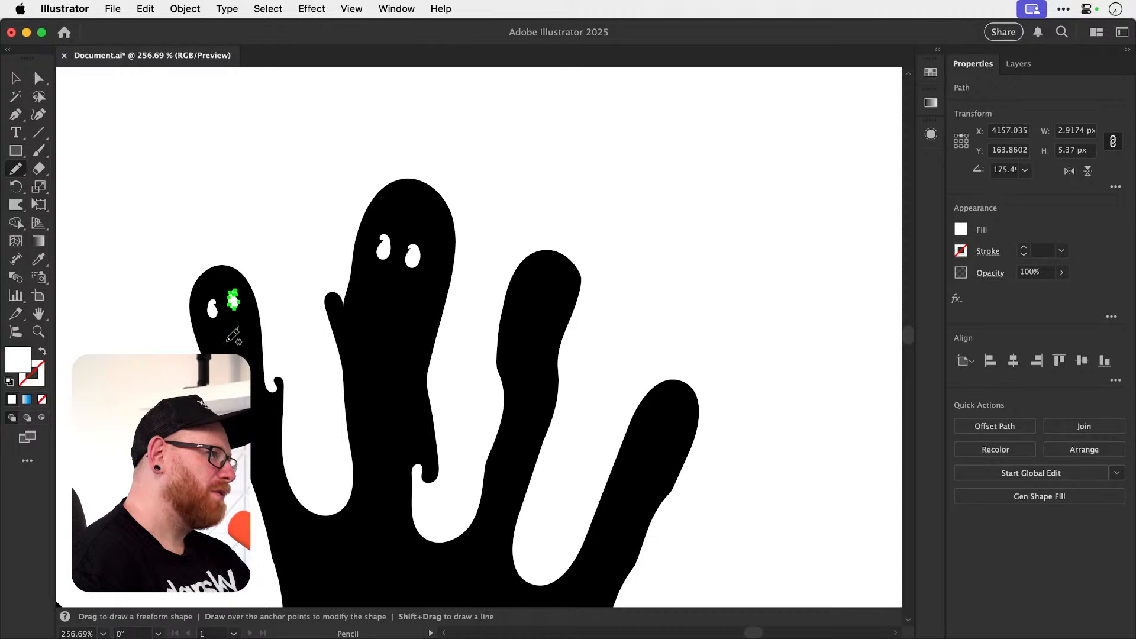
# Draw a smiling mouth about 7 px wide below the index finger's eyes and fill it with the eyes' white.
pyautogui.moveTo(239, 326)
pyautogui.mouseDown()
pyautogui.moveTo(214, 342)
pyautogui.moveTo(238, 326)
pyautogui.mouseUp()
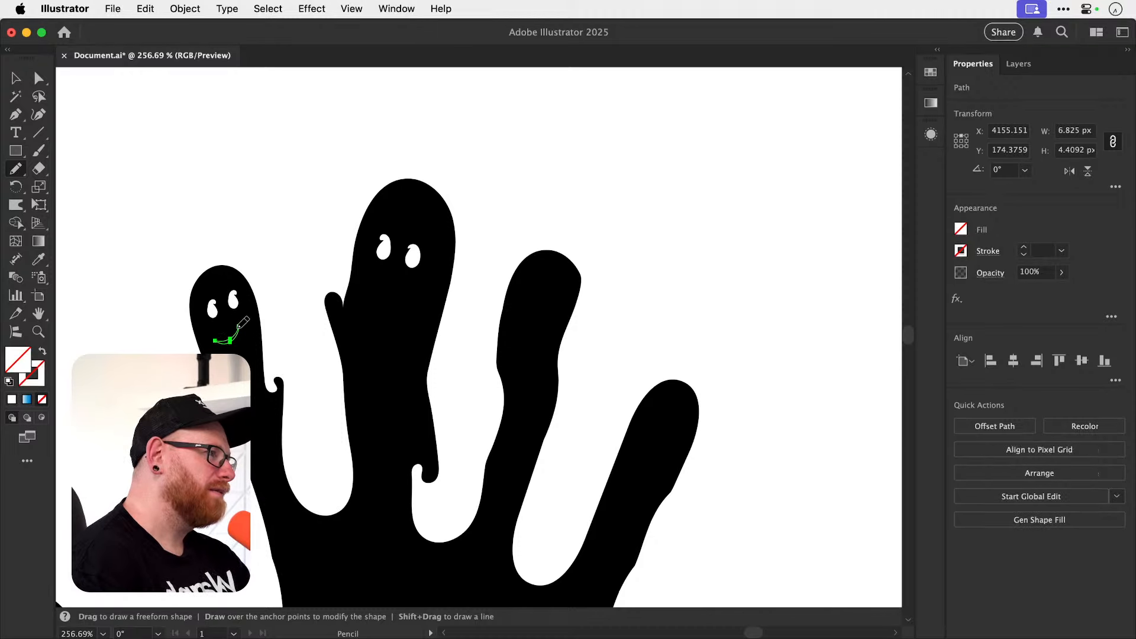
pyautogui.press('i')
pyautogui.click(213, 311)
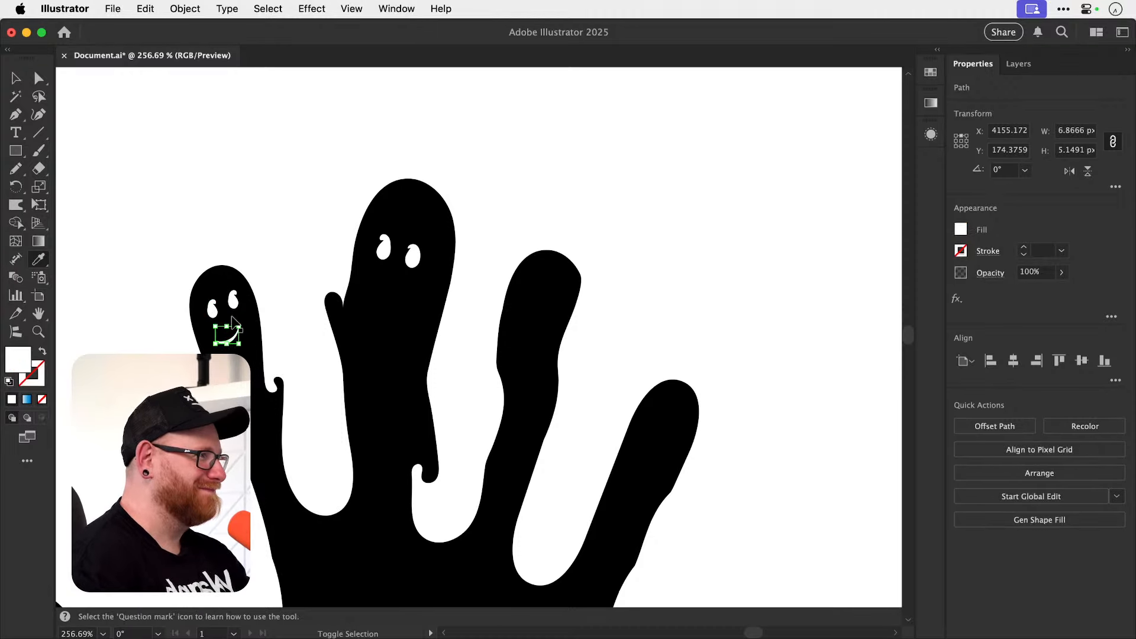
pyautogui.press('super+shift+a')
# Copy the smile onto the middle finger, then rotate, enlarge and center it below that finger's eyes.
pyautogui.press('v')
pyautogui.moveTo(230, 341); pyautogui.dragTo(368, 281)
pyautogui.press('s')
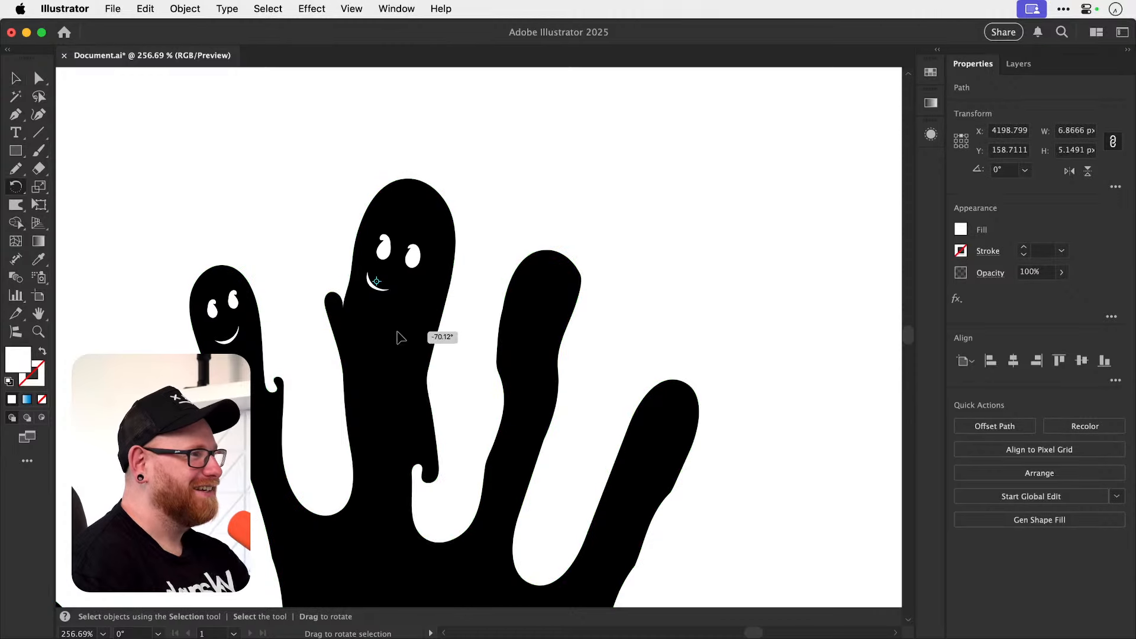
pyautogui.moveTo(399, 329); pyautogui.dragTo(442, 330)
pyautogui.press('super+shift+a')
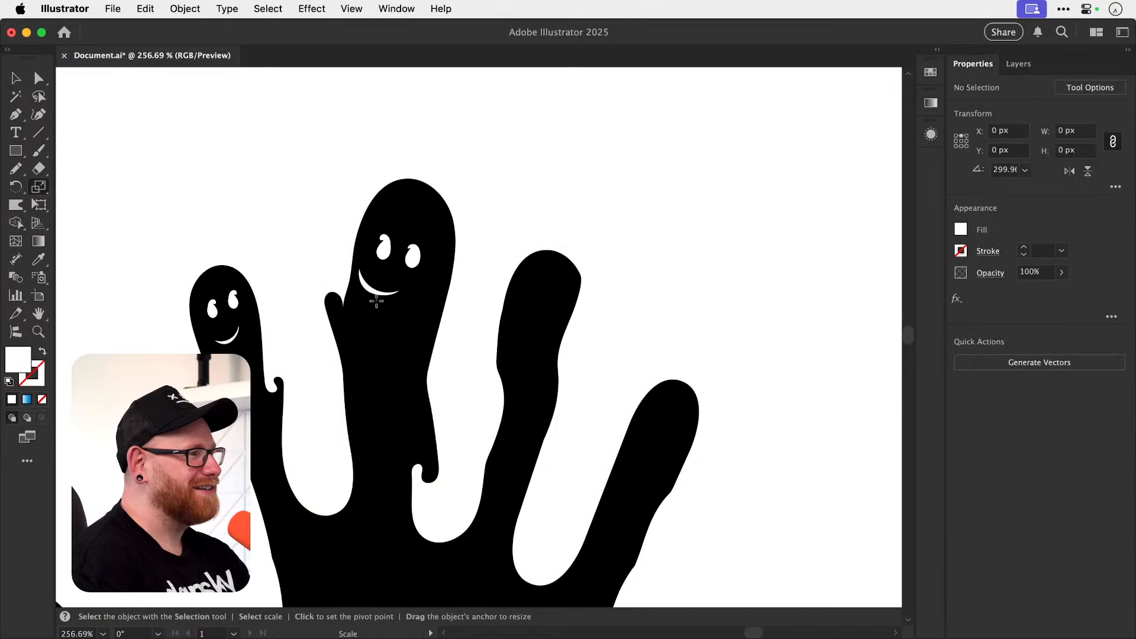
pyautogui.press('v')
pyautogui.moveTo(373, 287); pyautogui.dragTo(385, 291)
pyautogui.press('super+shift+a')
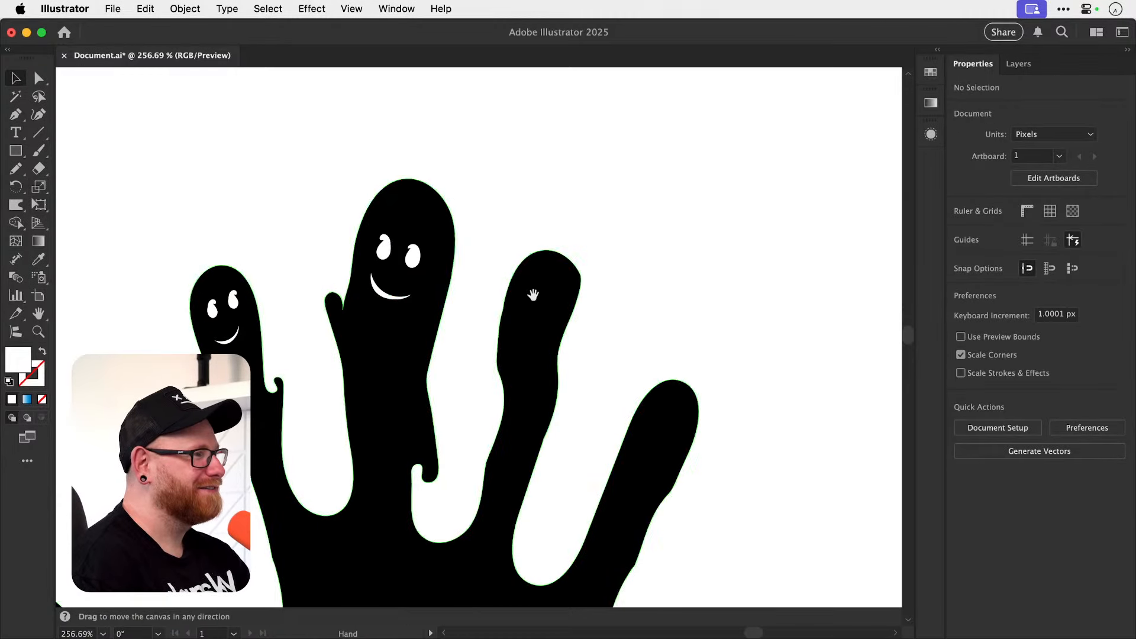
# Try to twirl the copied hand's outline at the base of the index finger with the Twirl tool.
pyautogui.moveTo(515, 297); pyautogui.dragTo(458, 225)
pyautogui.press('super+minus')
pyautogui.press('super+minus')
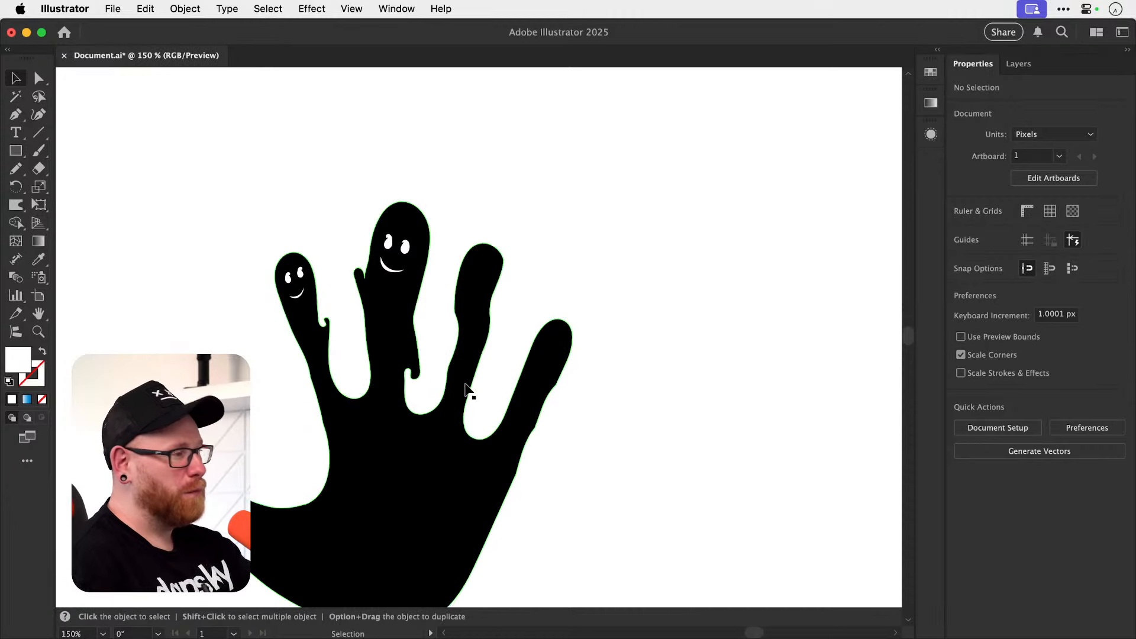
pyautogui.moveTo(466, 389); pyautogui.dragTo(489, 325)
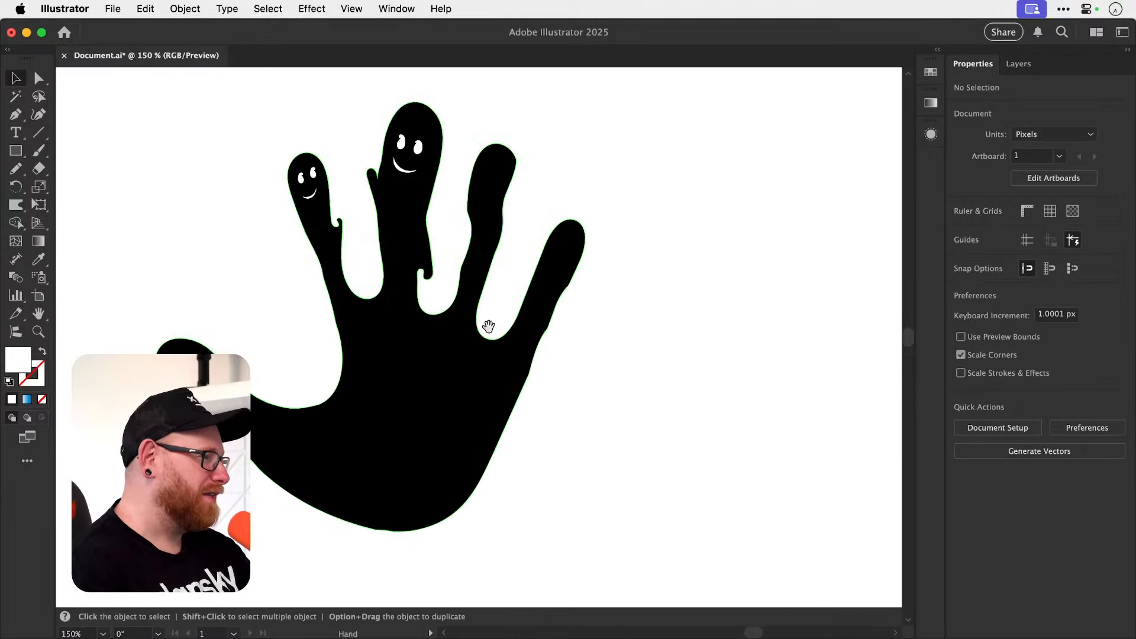
pyautogui.click(303, 458)
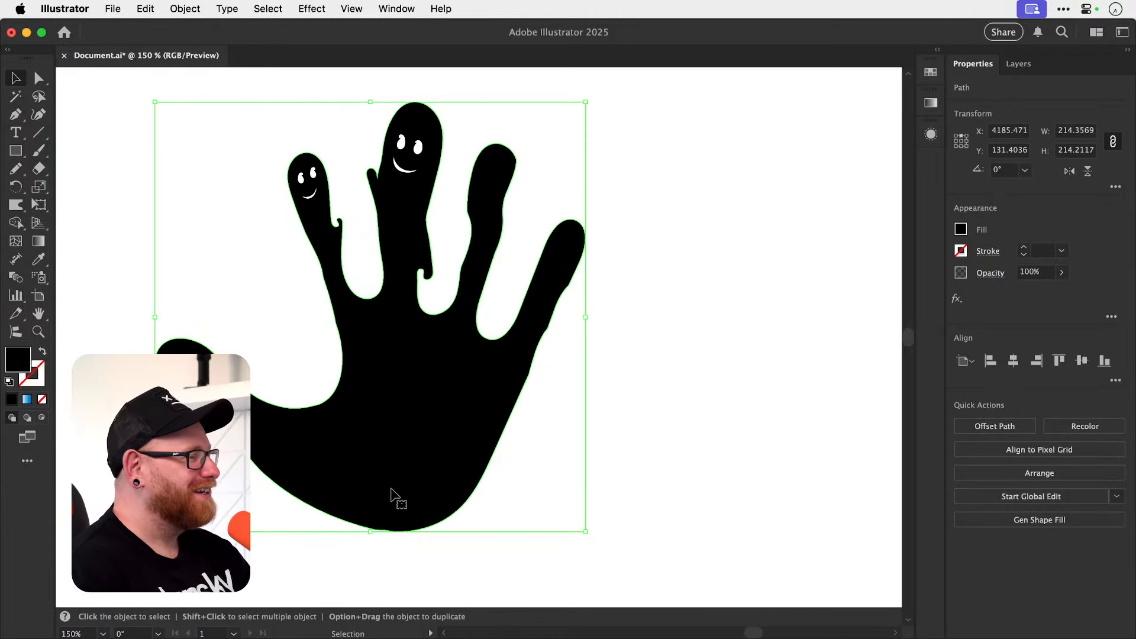
pyautogui.click(13, 207)
pyautogui.moveTo(13, 207); pyautogui.dragTo(74, 242)
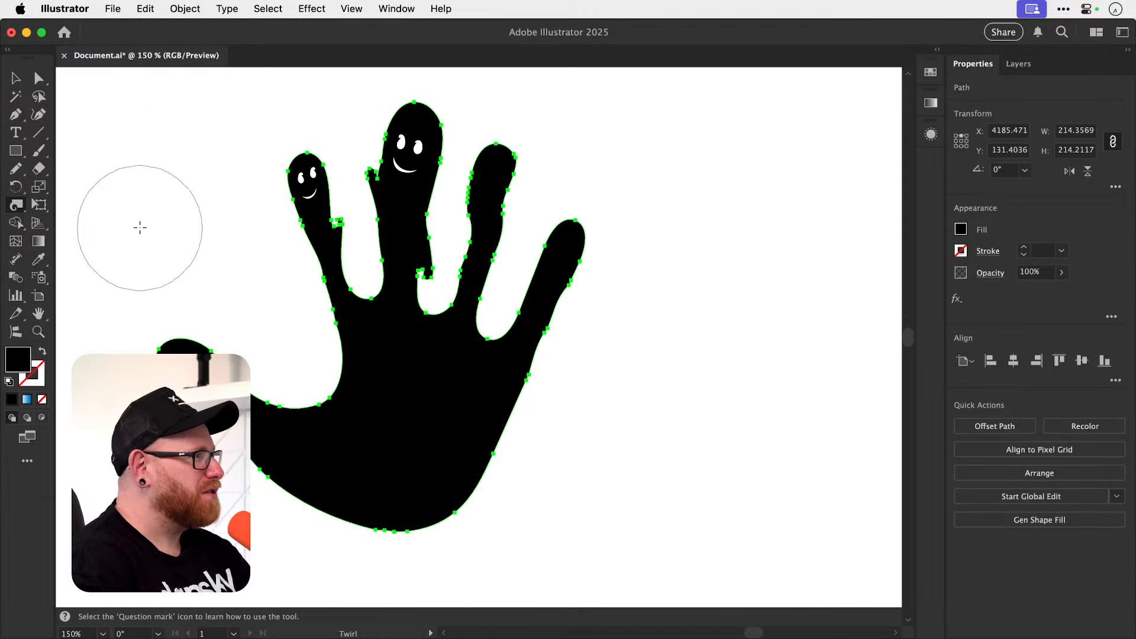
pyautogui.click(349, 338)
pyautogui.press('super+z')
pyautogui.click(335, 324)
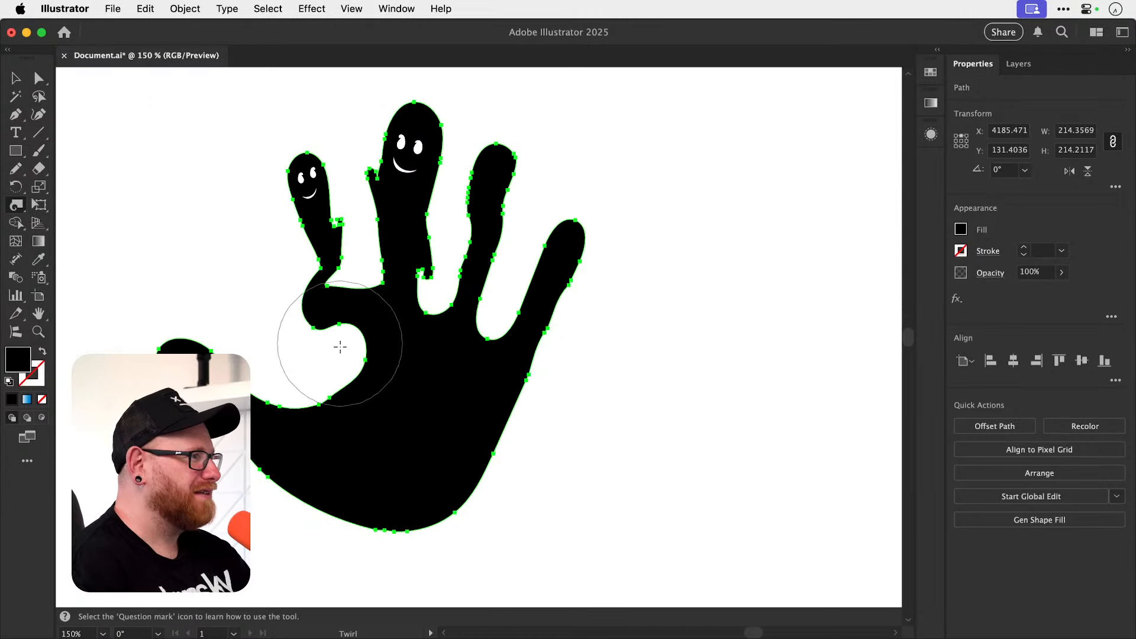
pyautogui.press('super+z')
pyautogui.moveTo(329, 335); pyautogui.dragTo(335, 358)
pyautogui.press('super+z')
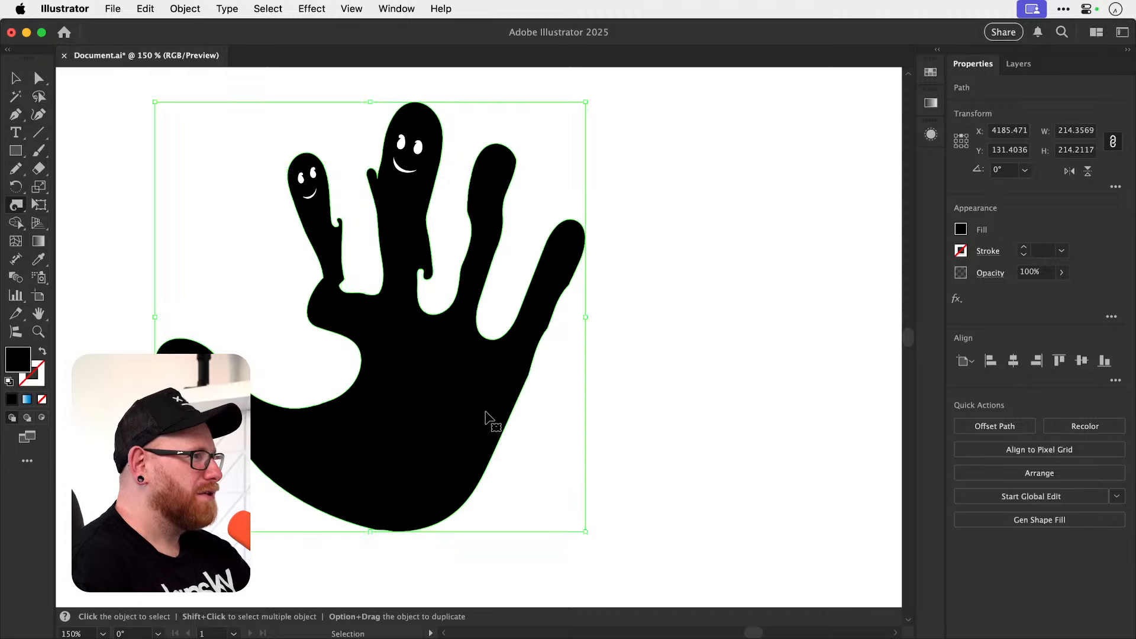
# Bend the outlines of the copied hand's ring and little fingers slightly with the Twirl tool.
pyautogui.click(555, 402)
pyautogui.press('super+z')
pyautogui.click(570, 313)
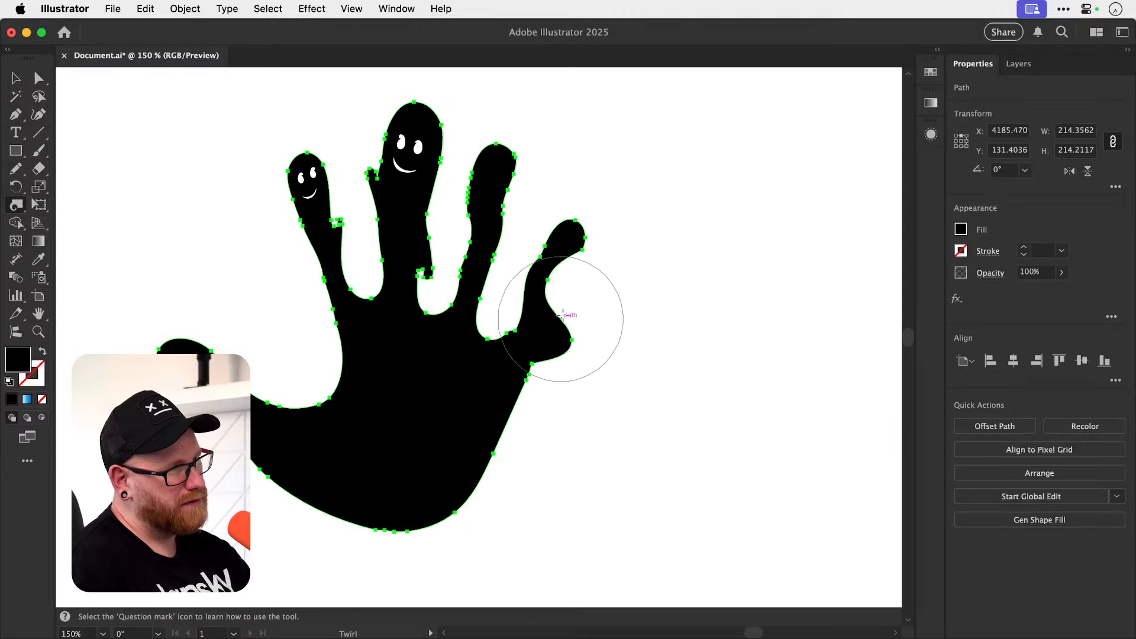
pyautogui.press('super+z')
pyautogui.click(502, 249)
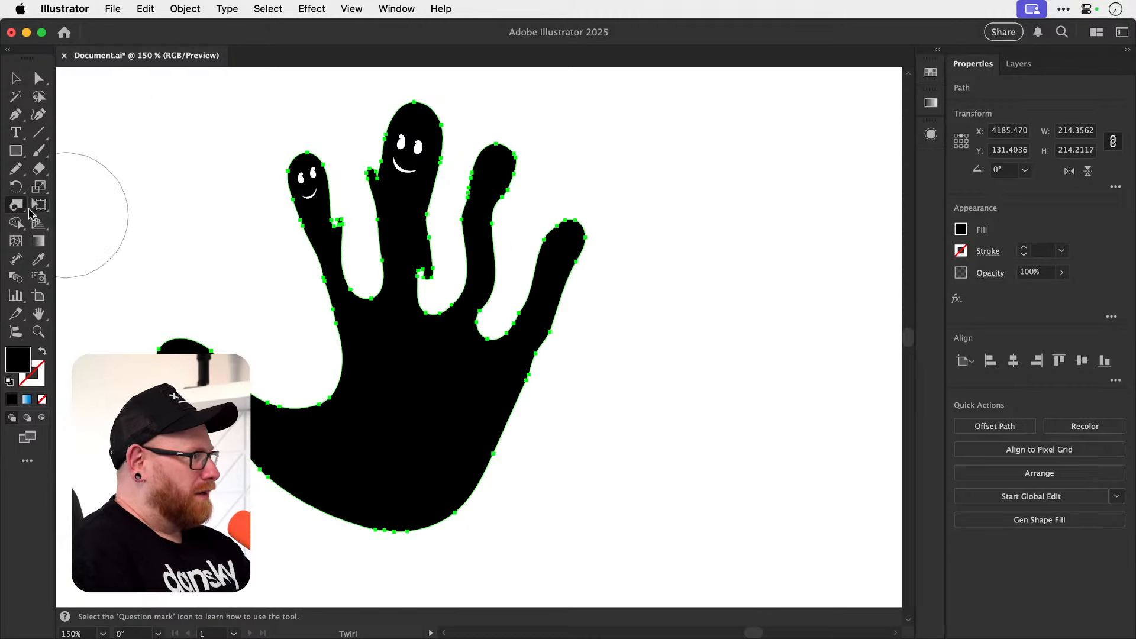
# Wrinkle the outline around the index finger's base and the palm's outer edge, undoing the stroke along the palm's lower edge.
pyautogui.click(14, 210)
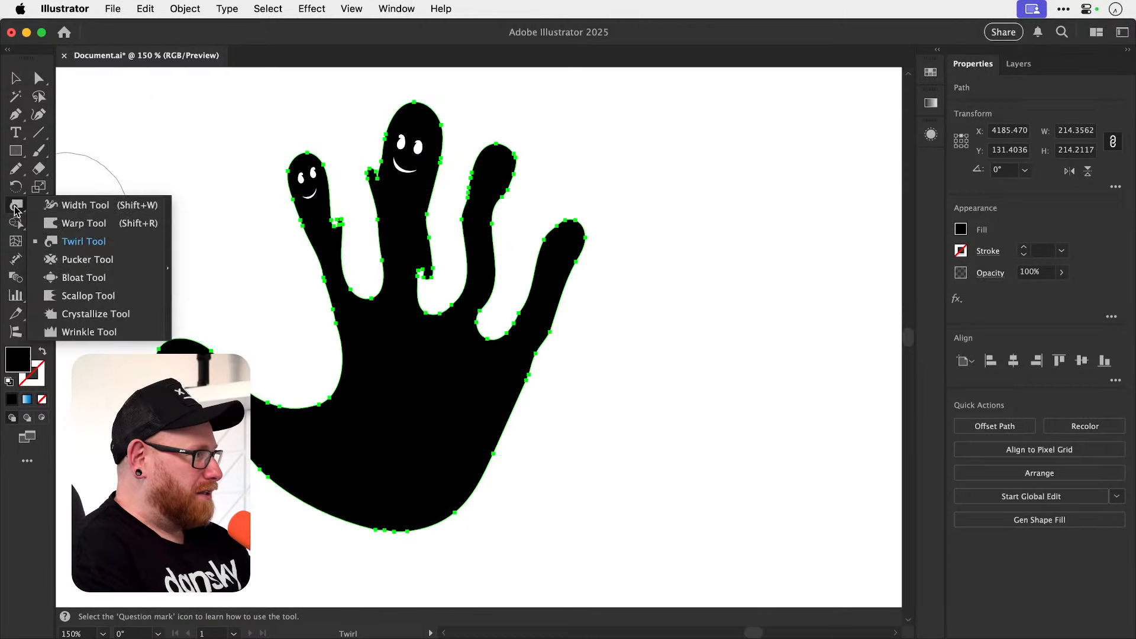
pyautogui.click(83, 333)
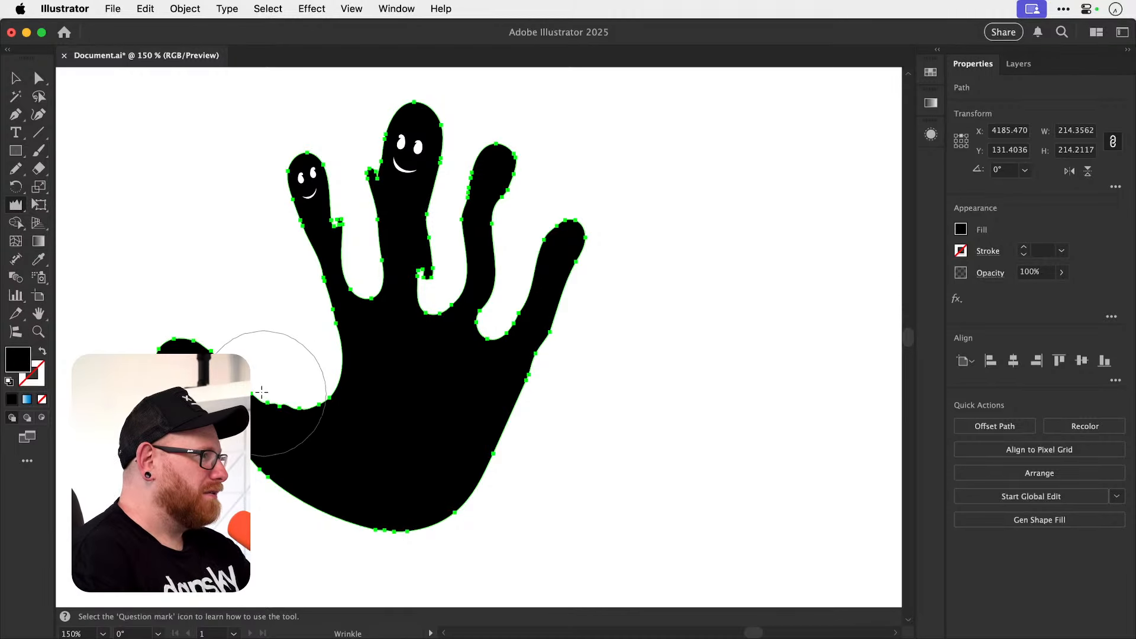
pyautogui.press('super+z')
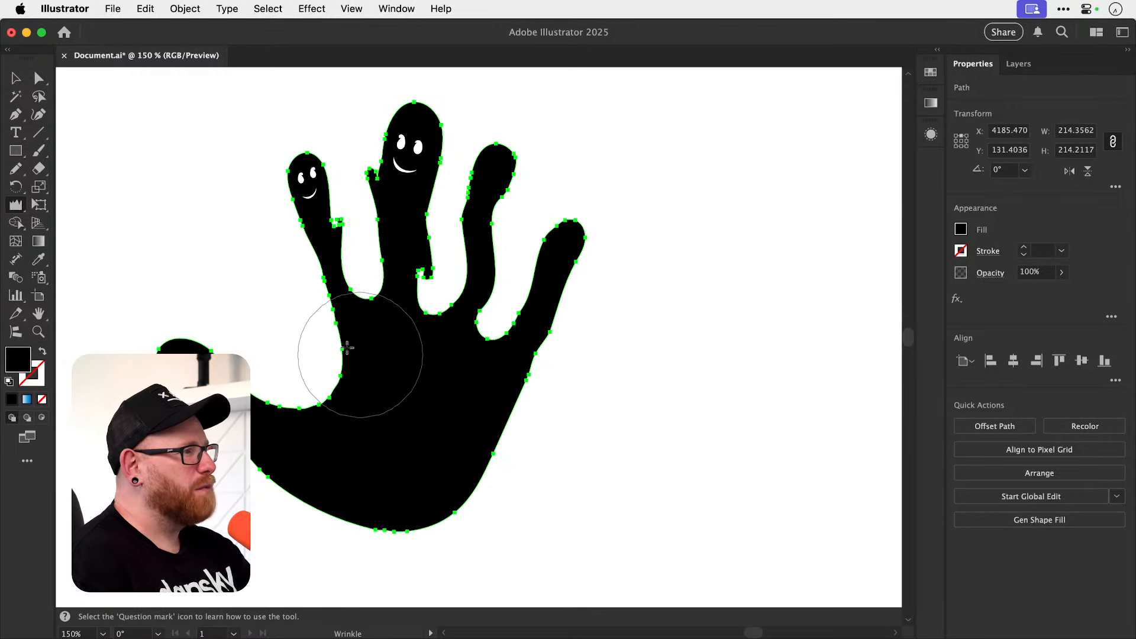
pyautogui.click(339, 323)
pyautogui.click(333, 335)
pyautogui.click(535, 412)
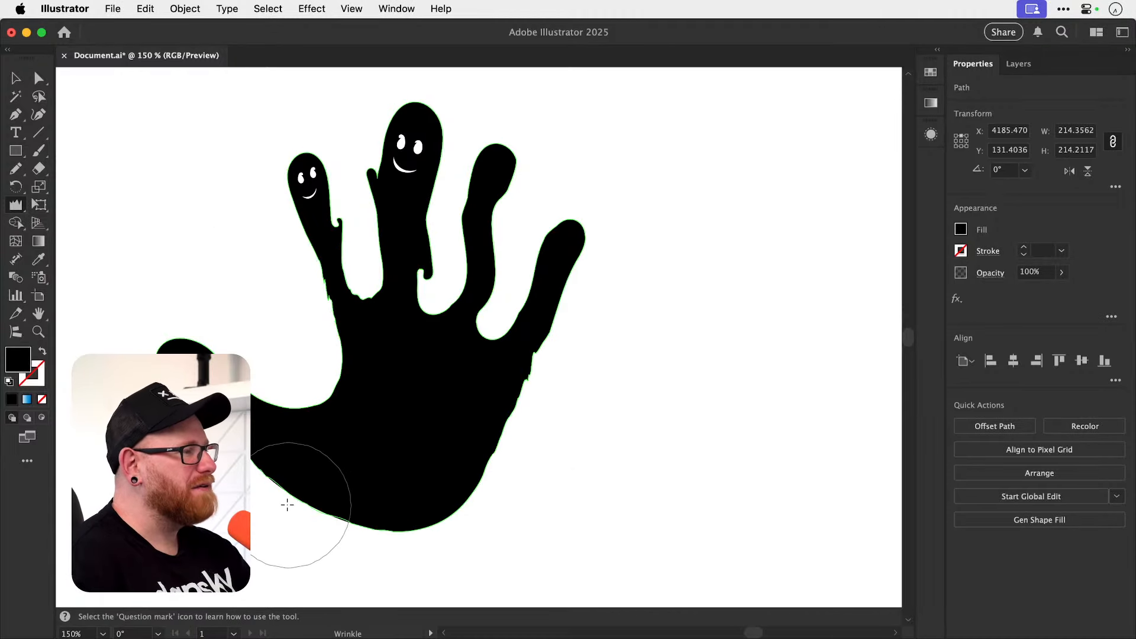
pyautogui.moveTo(286, 502)
pyautogui.mouseDown()
pyautogui.moveTo(404, 496)
pyautogui.moveTo(469, 466)
pyautogui.moveTo(489, 439)
pyautogui.mouseUp()
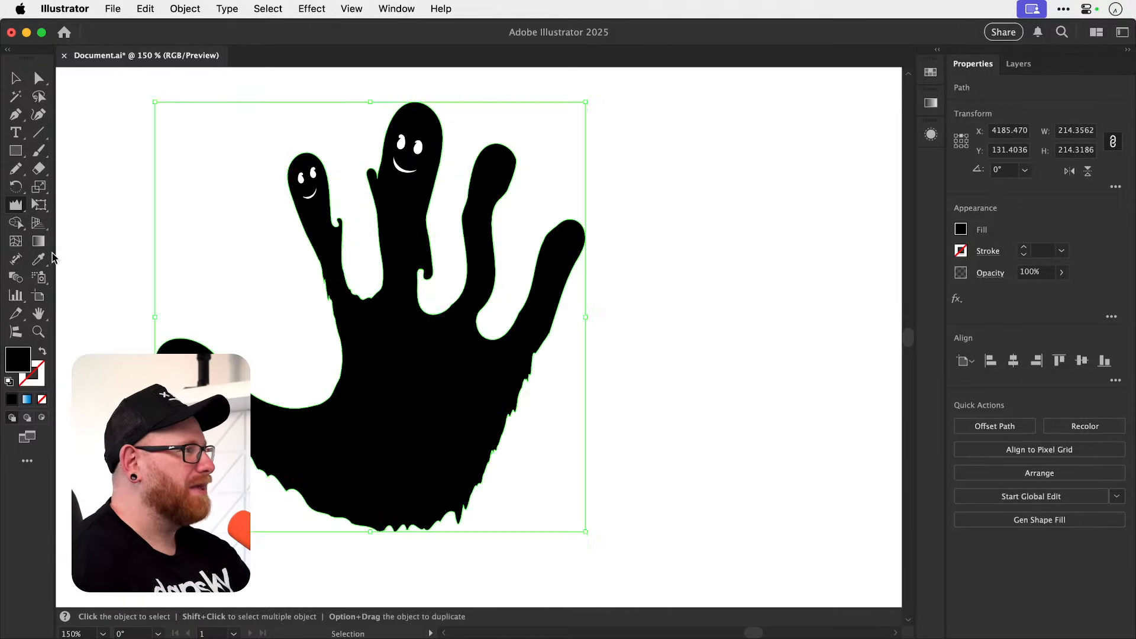
pyautogui.press('super+z')
# Set the Wrinkle tool's intensity to 2% and roughen the palm's outer edge up through the little and ring fingers.
pyautogui.doubleClick(16, 212)
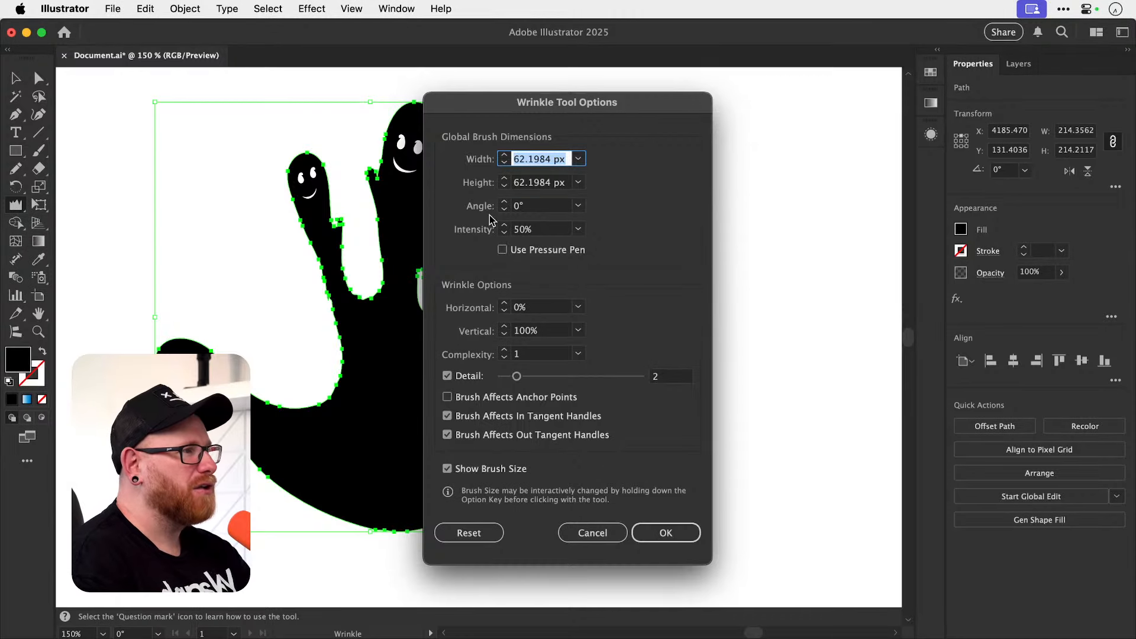
pyautogui.click(533, 230)
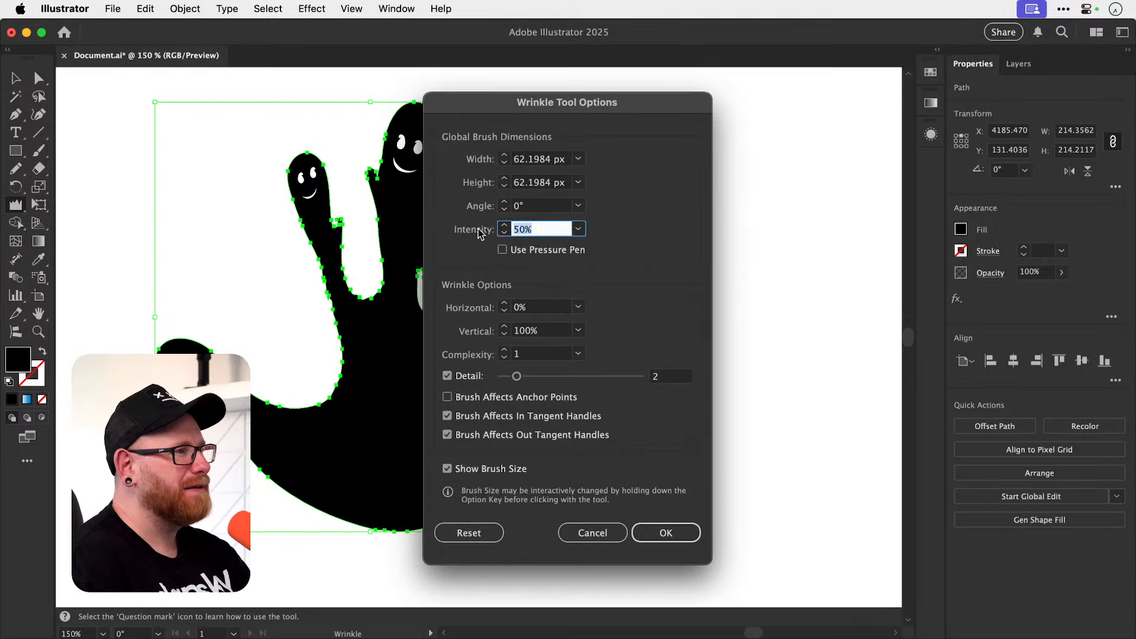
pyautogui.write('25')
pyautogui.click(665, 532)
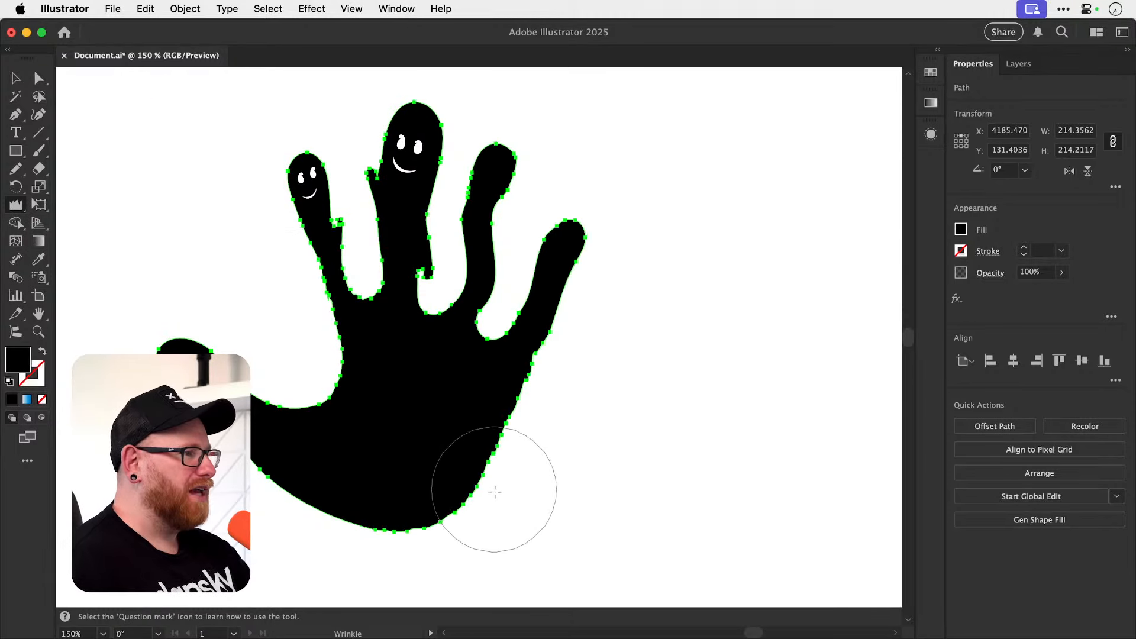
pyautogui.moveTo(506, 468)
pyautogui.mouseDown()
pyautogui.moveTo(533, 413)
pyautogui.moveTo(571, 223)
pyautogui.moveTo(500, 307)
pyautogui.moveTo(590, 155)
pyautogui.mouseUp()
pyautogui.press('v')
pyautogui.click(729, 248)
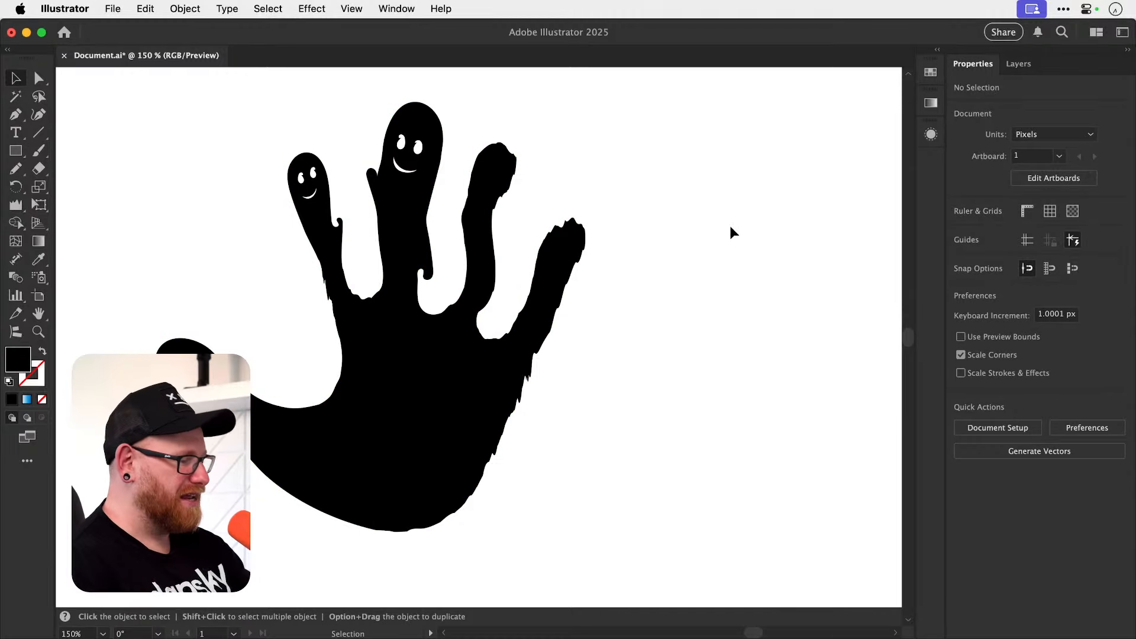
# Draw a freehand figure with a head, arms and legs using the Pencil and fill it with white sampled from the artboard.
pyautogui.press('super+minus')
pyautogui.press('super+minus')
pyautogui.press('super+minus')
pyautogui.moveTo(455, 360); pyautogui.dragTo(469, 371)
pyautogui.moveTo(468, 371); pyautogui.dragTo(516, 345)
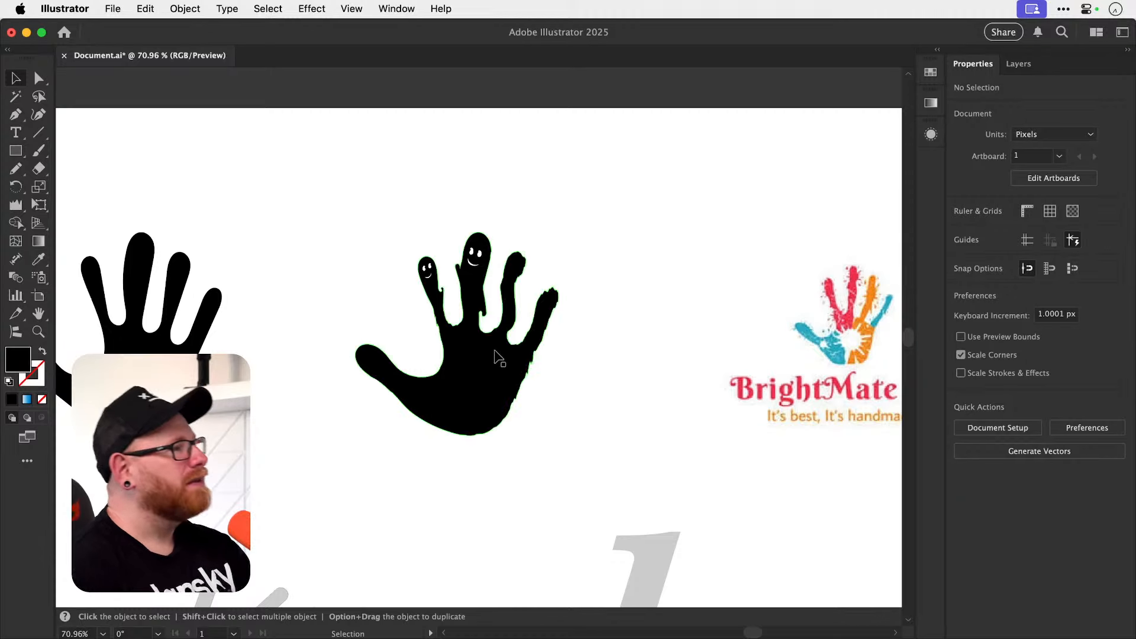
pyautogui.press('space')
pyautogui.moveTo(510, 357)
pyautogui.mouseDown()
pyautogui.moveTo(397, 366)
pyautogui.moveTo(501, 361)
pyautogui.mouseUp()
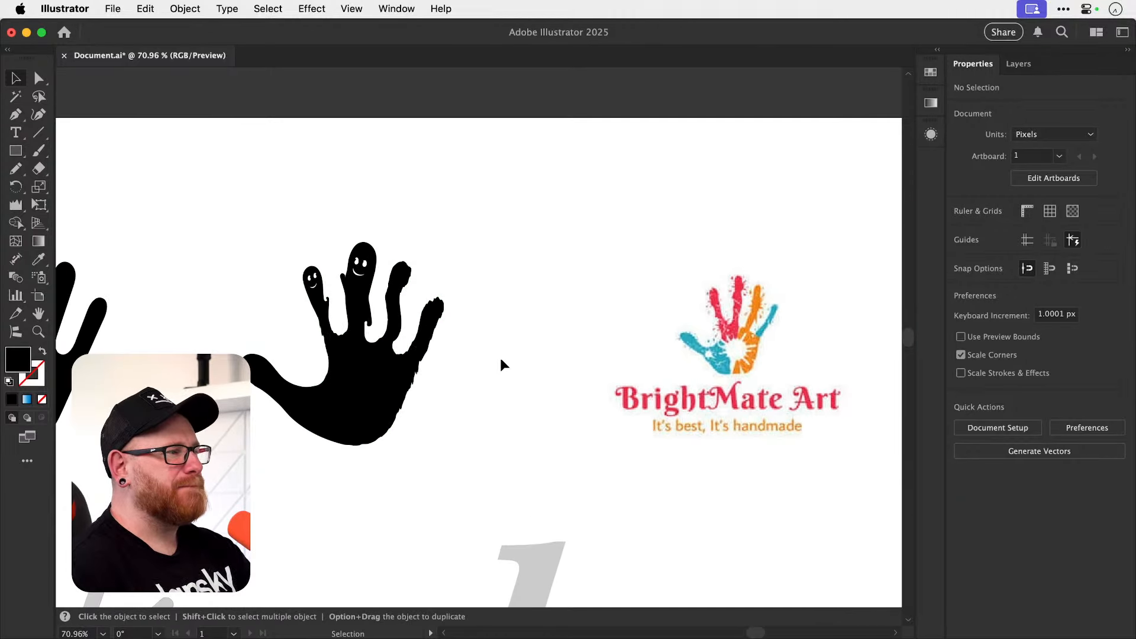
pyautogui.press('n')
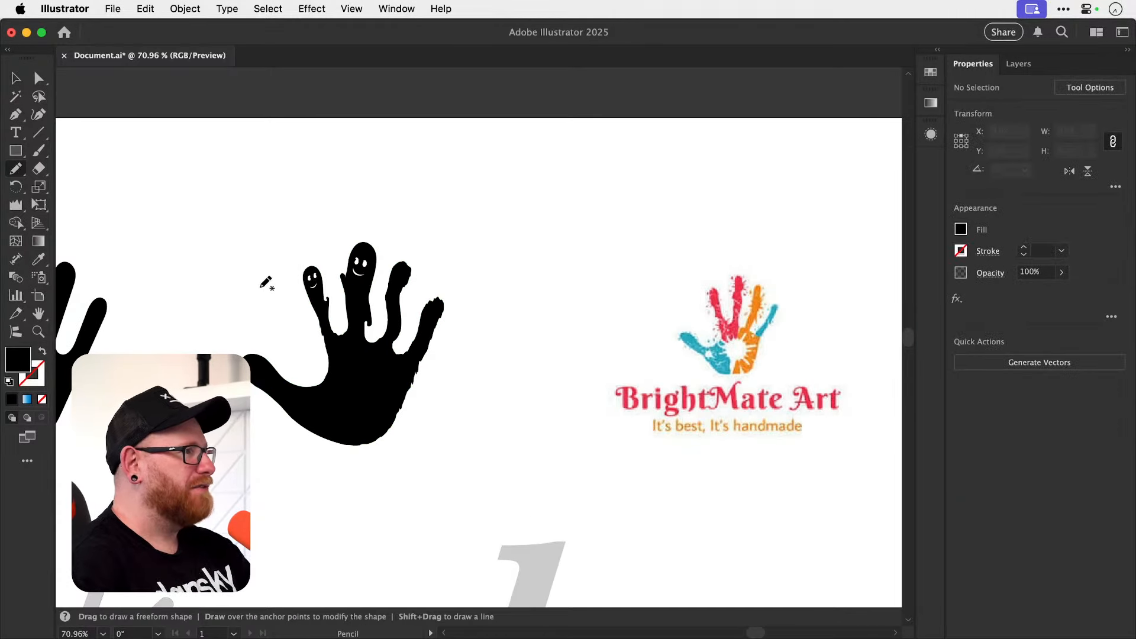
pyautogui.moveTo(183, 266)
pyautogui.mouseDown()
pyautogui.moveTo(206, 302)
pyautogui.moveTo(221, 274)
pyautogui.moveTo(231, 290)
pyautogui.moveTo(227, 258)
pyautogui.moveTo(250, 257)
pyautogui.moveTo(265, 210)
pyautogui.moveTo(234, 242)
pyautogui.moveTo(218, 224)
pyautogui.moveTo(210, 239)
pyautogui.moveTo(182, 233)
pyautogui.moveTo(163, 259)
pyautogui.moveTo(231, 287)
pyautogui.moveTo(313, 389)
pyautogui.moveTo(361, 405)
pyautogui.mouseUp()
pyautogui.press('v')
pyautogui.press('i')
pyautogui.click(305, 363)
# Scale the white figure to about 78 by 67 px so it fits inside the copied hand's palm.
pyautogui.press('v')
pyautogui.press('s')
pyautogui.moveTo(472, 348); pyautogui.dragTo(439, 364)
# Rotate and widen the white figure, then reposition it within the copied hand's palm.
pyautogui.press('z')
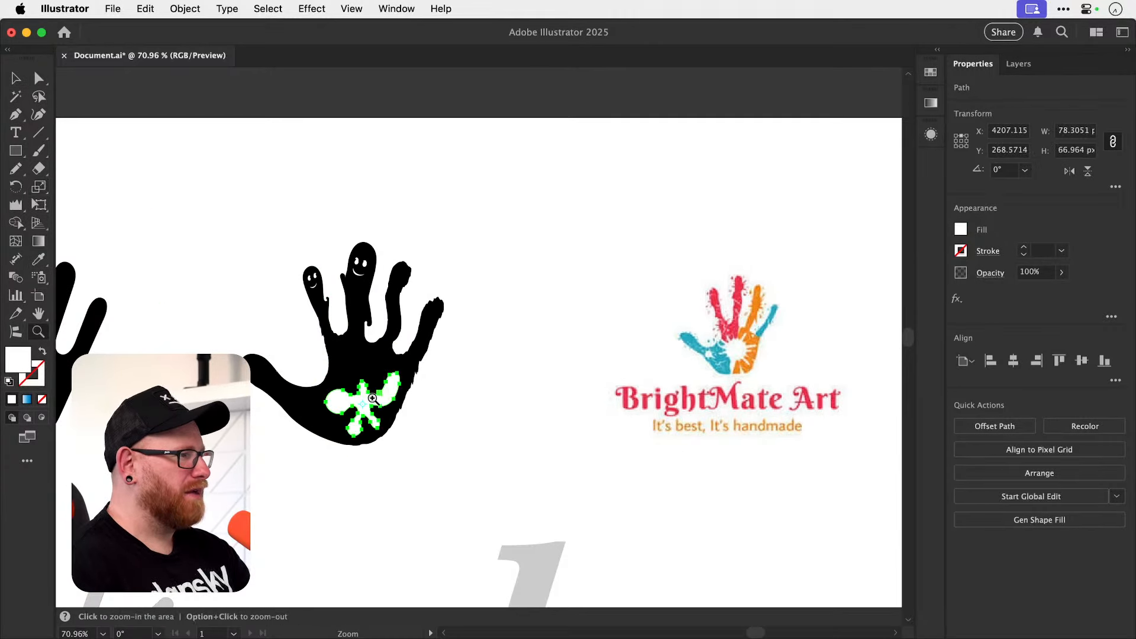
pyautogui.moveTo(371, 396); pyautogui.dragTo(475, 346)
pyautogui.press('r')
pyautogui.press('super+shift+a')
pyautogui.press('v')
pyautogui.click(405, 389)
pyautogui.press('r')
pyautogui.press('s')
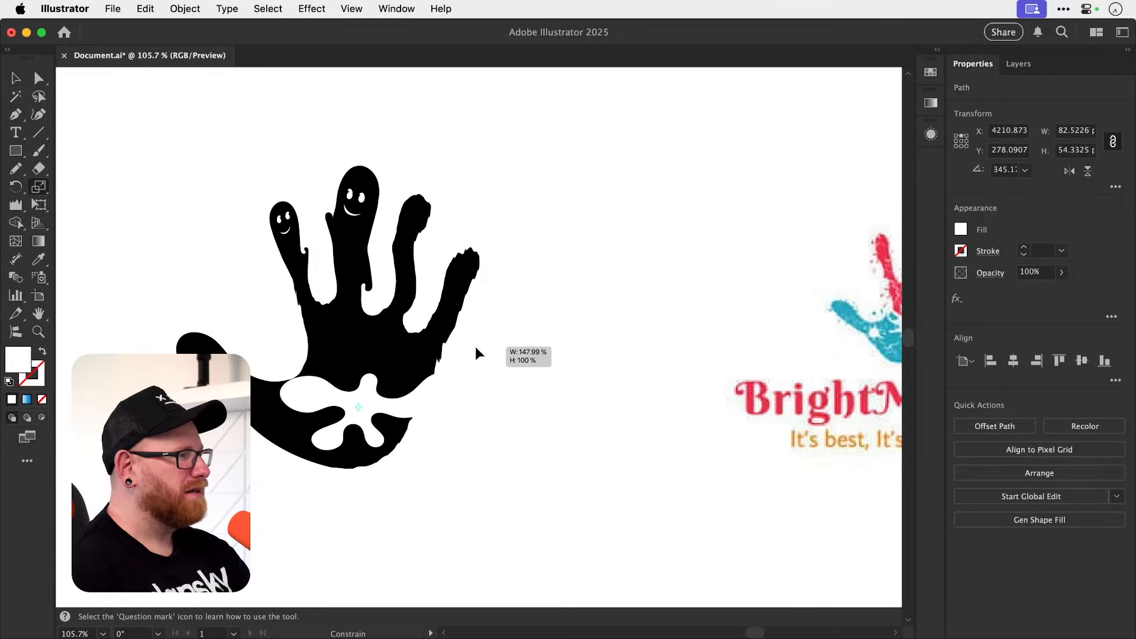
pyautogui.press('super+shift+a')
pyautogui.press('super+z')
pyautogui.press('v')
pyautogui.moveTo(425, 375); pyautogui.dragTo(440, 357)
# Draw two short eye strokes and a smile about 4 px wide on the white figure's head with a 1 pt black stroke.
pyautogui.press('z')
pyautogui.moveTo(359, 382); pyautogui.dragTo(533, 413)
pyautogui.press('super+z')
pyautogui.press('super+shift+a')
pyautogui.press('n')
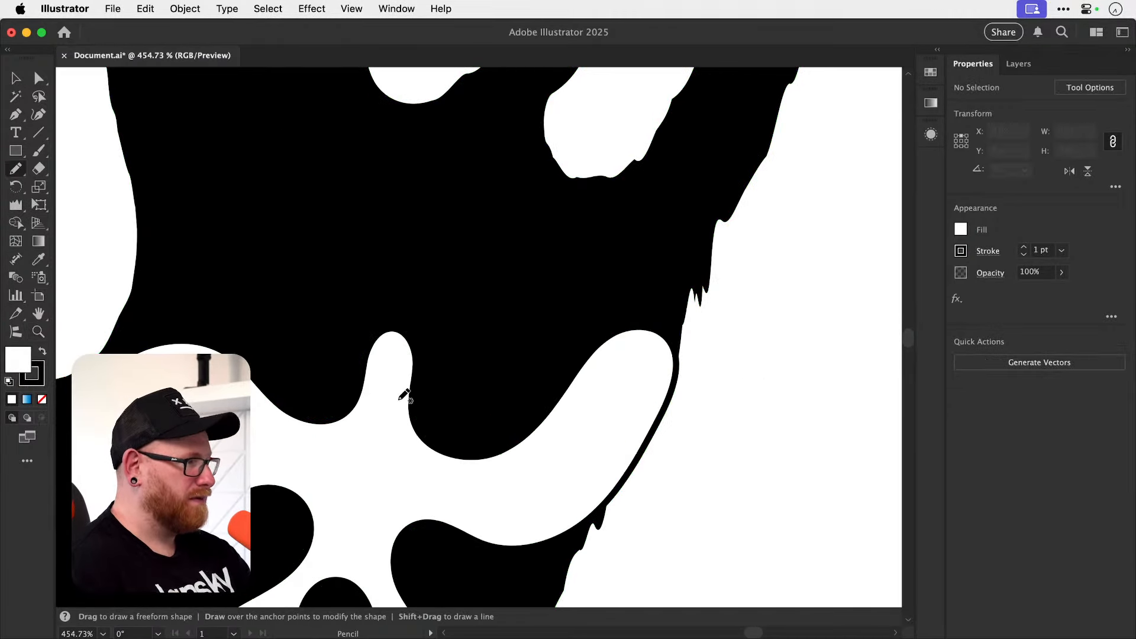
pyautogui.moveTo(383, 366); pyautogui.dragTo(397, 400)
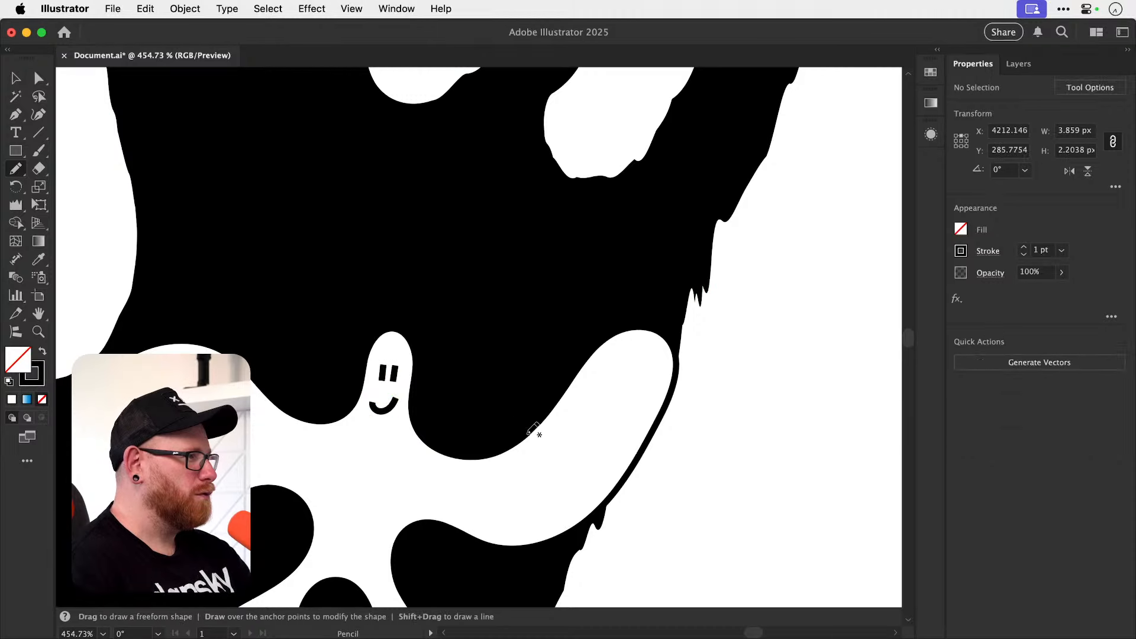
pyautogui.press('v')
pyautogui.press('super+minus')
pyautogui.press('super+minus')
pyautogui.press('super+minus')
pyautogui.press('super+minus')
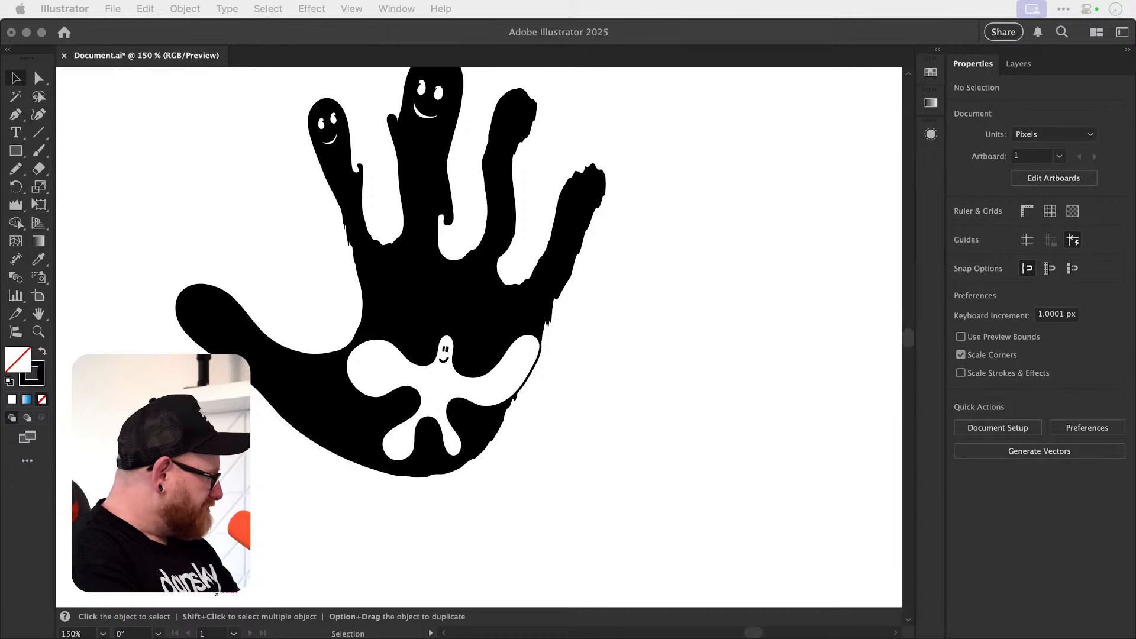
pyautogui.click(710, 359)
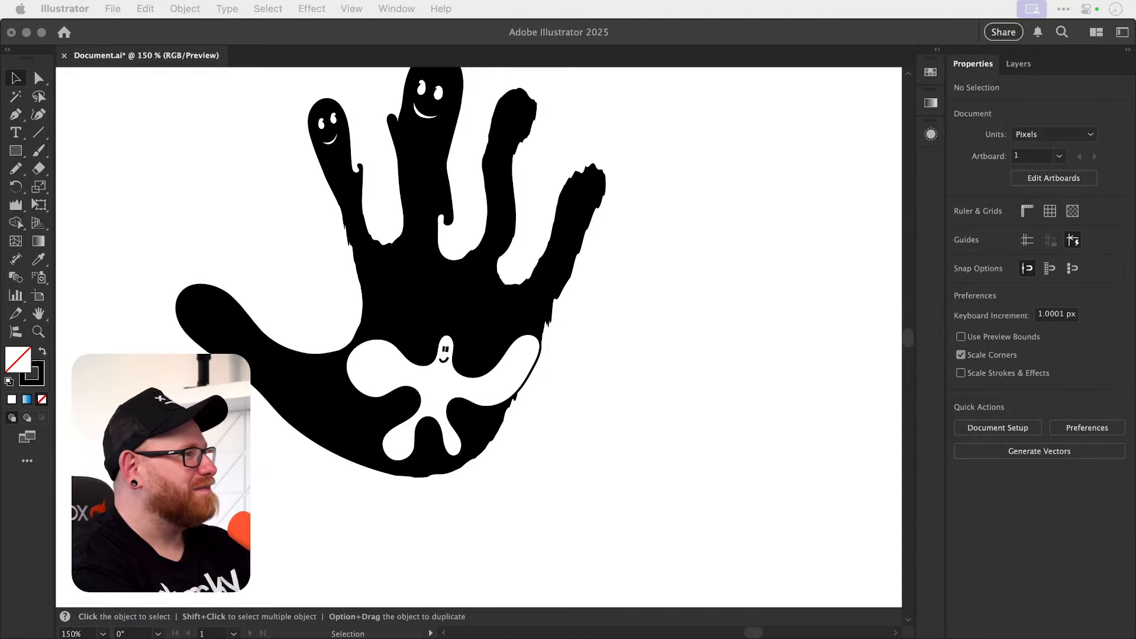
pyautogui.click(778, 303)
pyautogui.press('a')
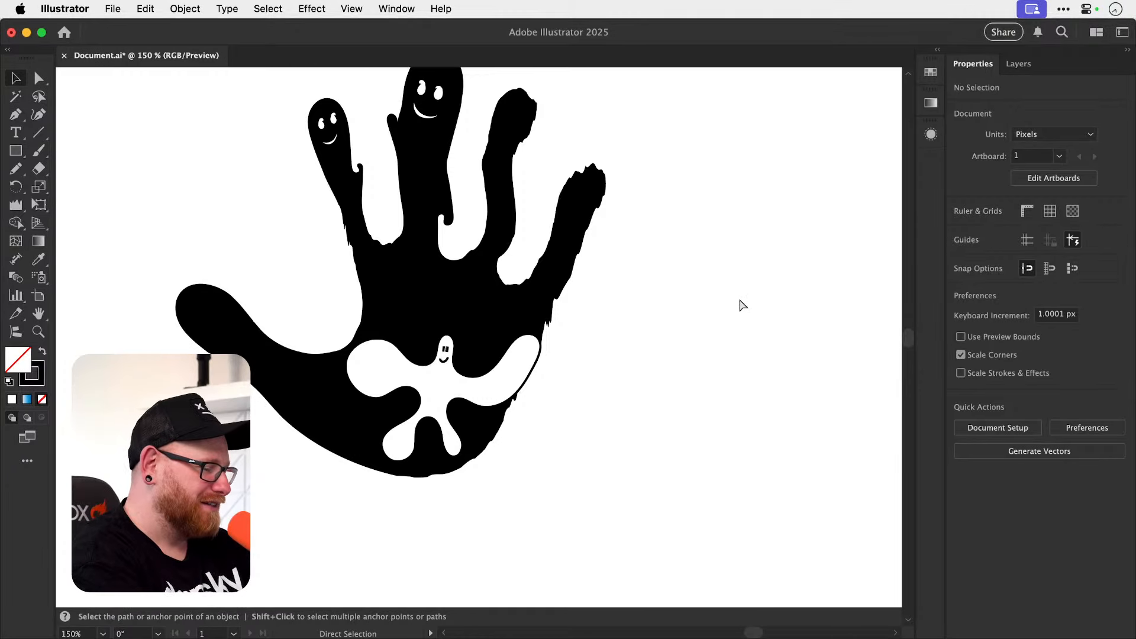
# Paste the Brik Photography logo onto the artboard and scale it to about 708 by 397 px.
pyautogui.press('super+minus')
pyautogui.press('super+minus')
pyautogui.press('super+minus')
pyautogui.press('super+minus')
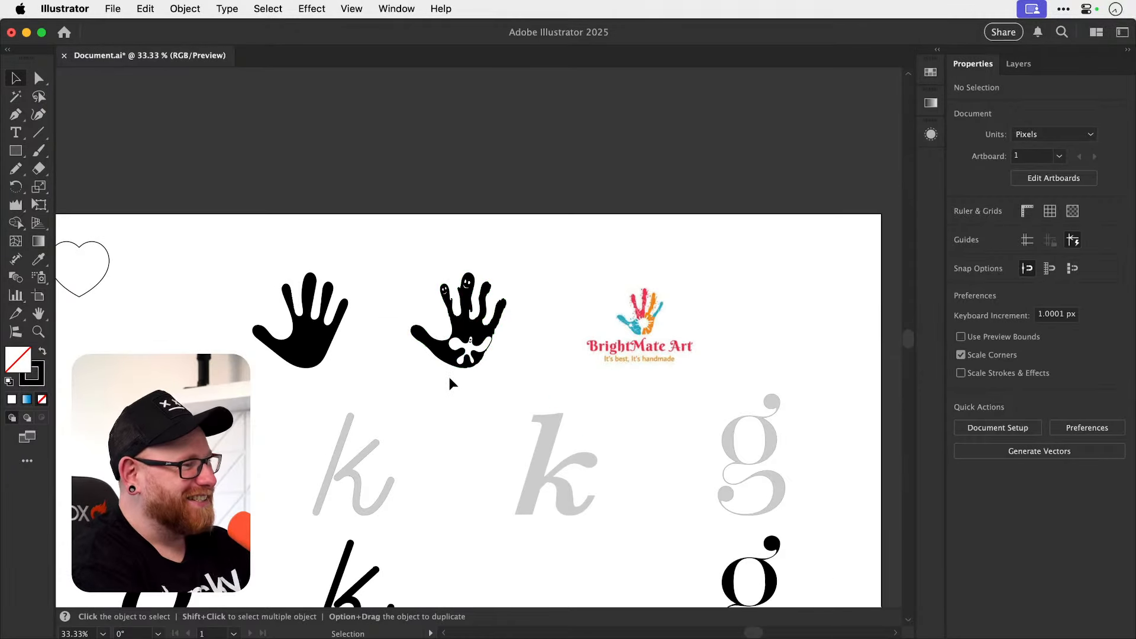
pyautogui.scroll(-3, 449, 377)
pyautogui.press('super+0')
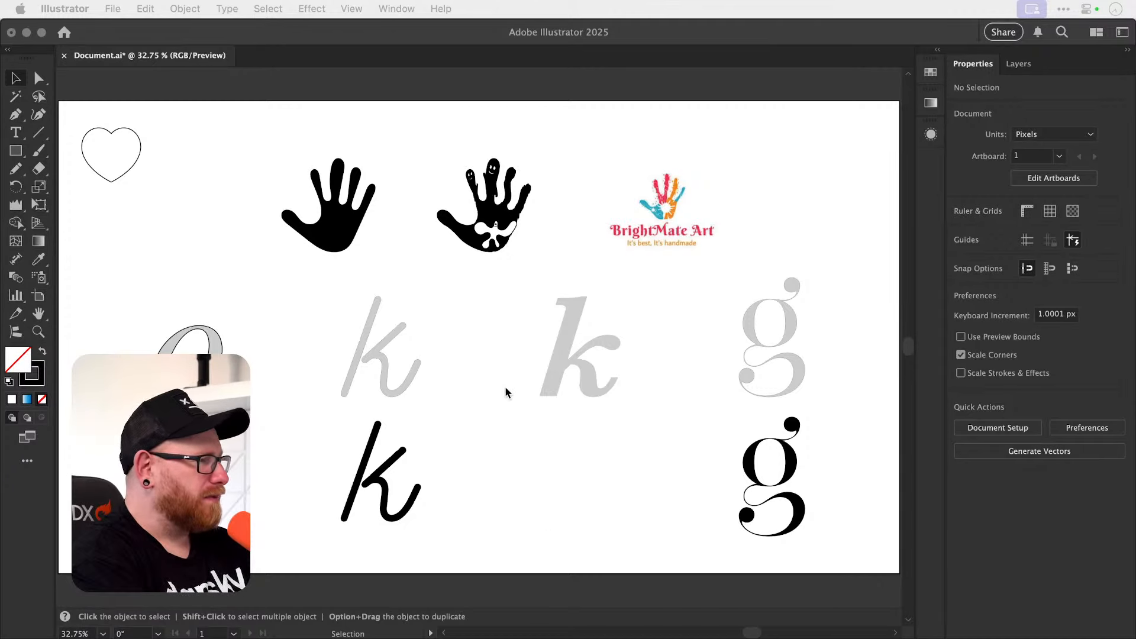
pyautogui.click(418, 300)
pyautogui.press('super+v')
pyautogui.press('s')
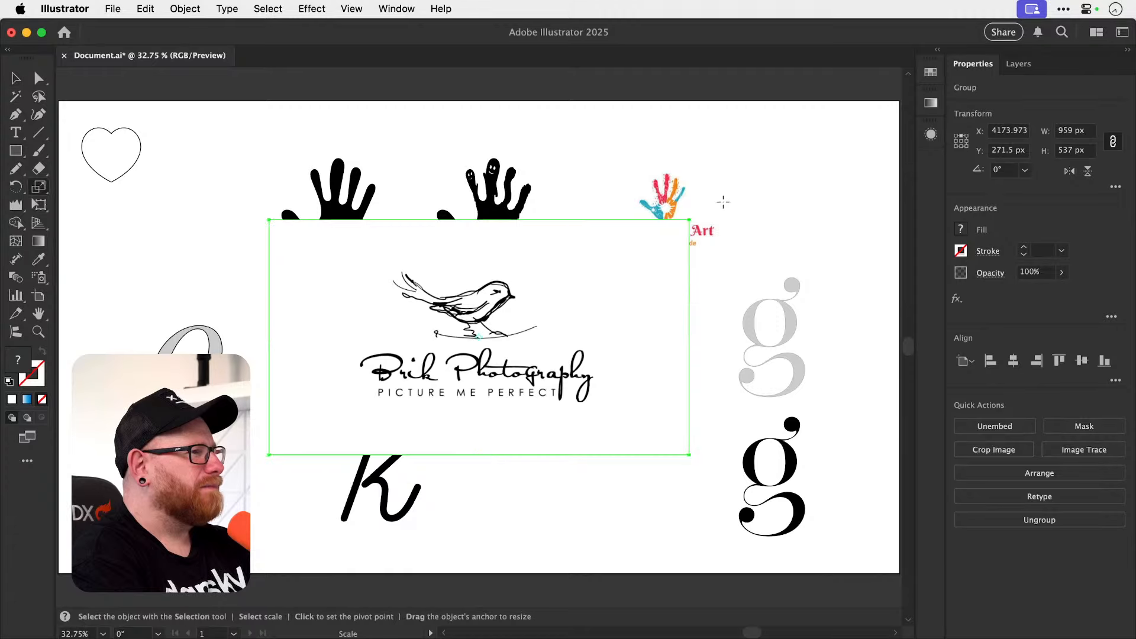
pyautogui.moveTo(723, 202); pyautogui.dragTo(660, 237)
# Set the Pencil to a 1 pt black stroke with no fill and reduce its Fidelity from Smooth towards the middle.
pyautogui.press('z')
pyautogui.moveTo(448, 323); pyautogui.dragTo(721, 326)
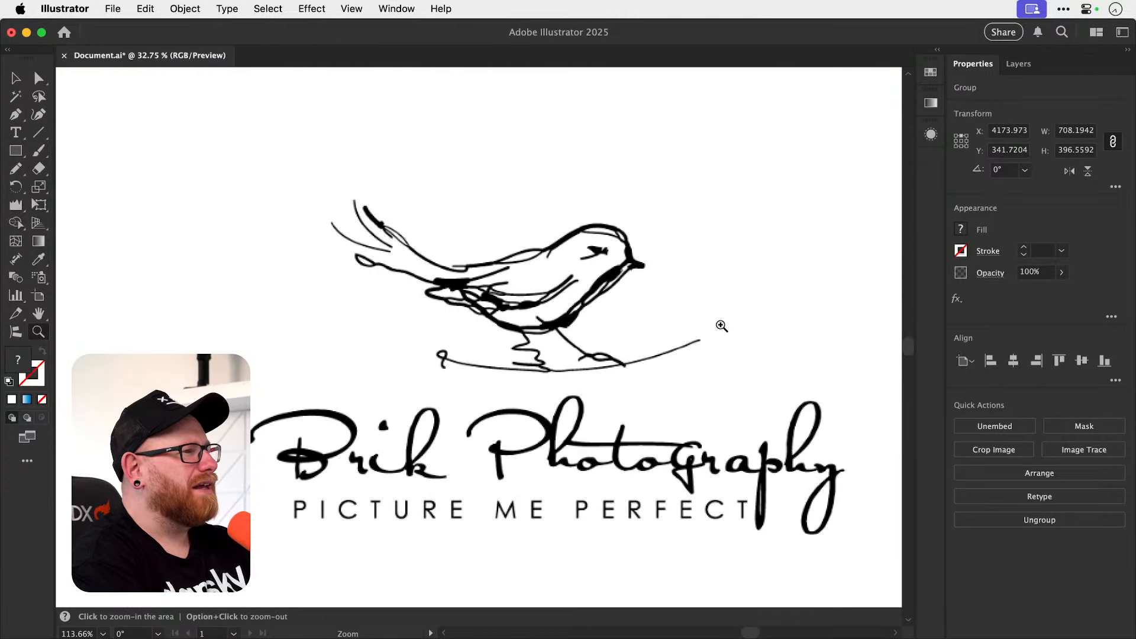
pyautogui.press('v')
pyautogui.moveTo(619, 317); pyautogui.dragTo(596, 355)
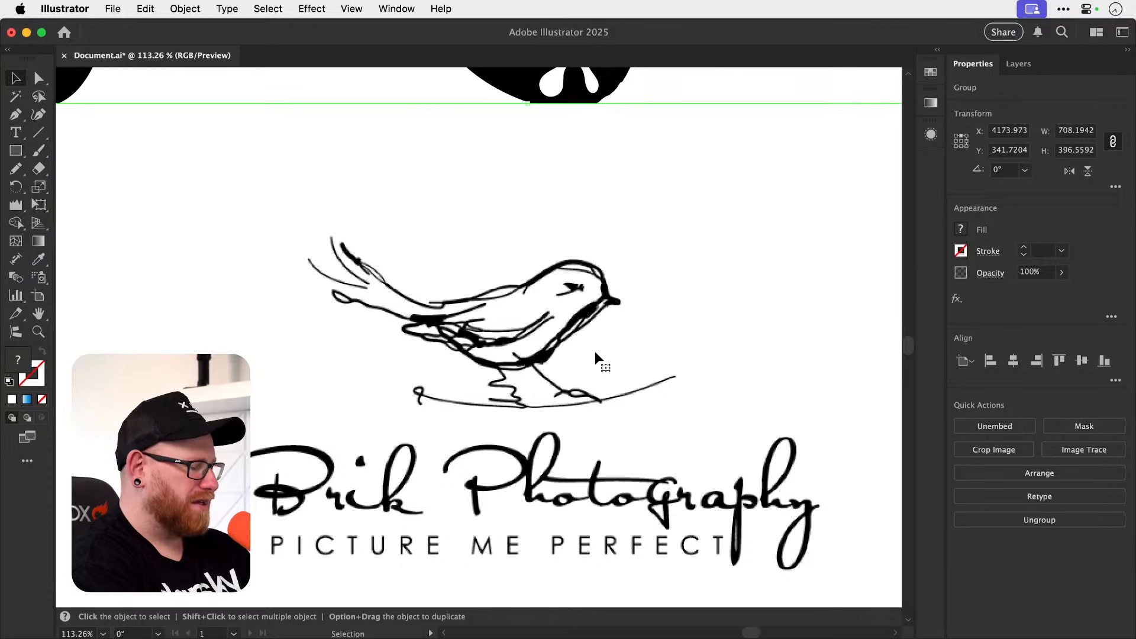
pyautogui.press('n')
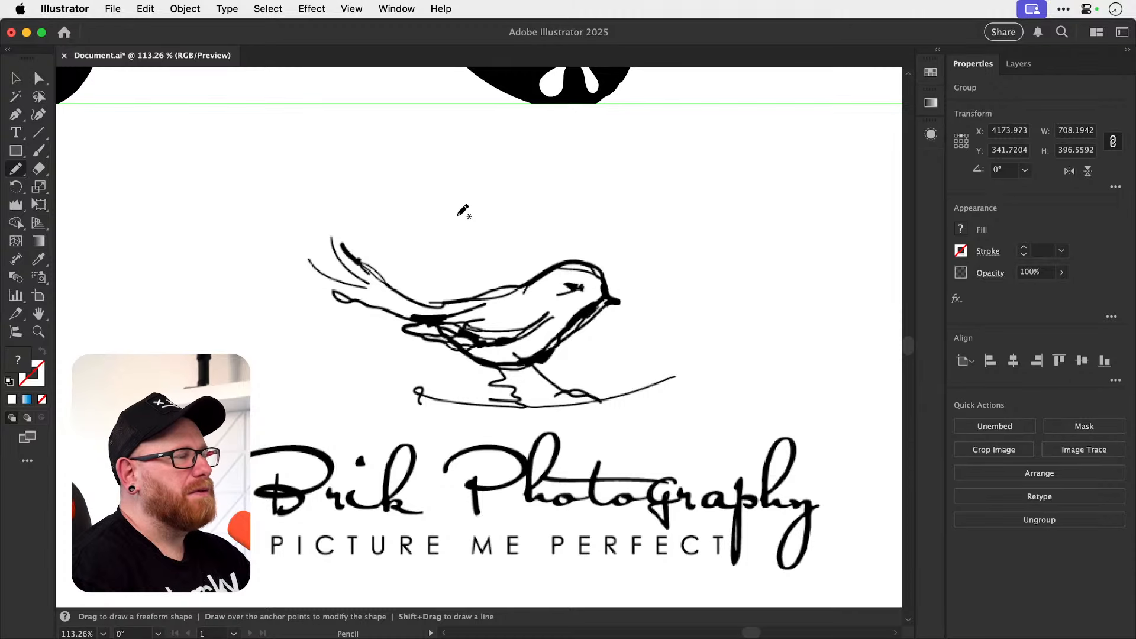
pyautogui.press('d')
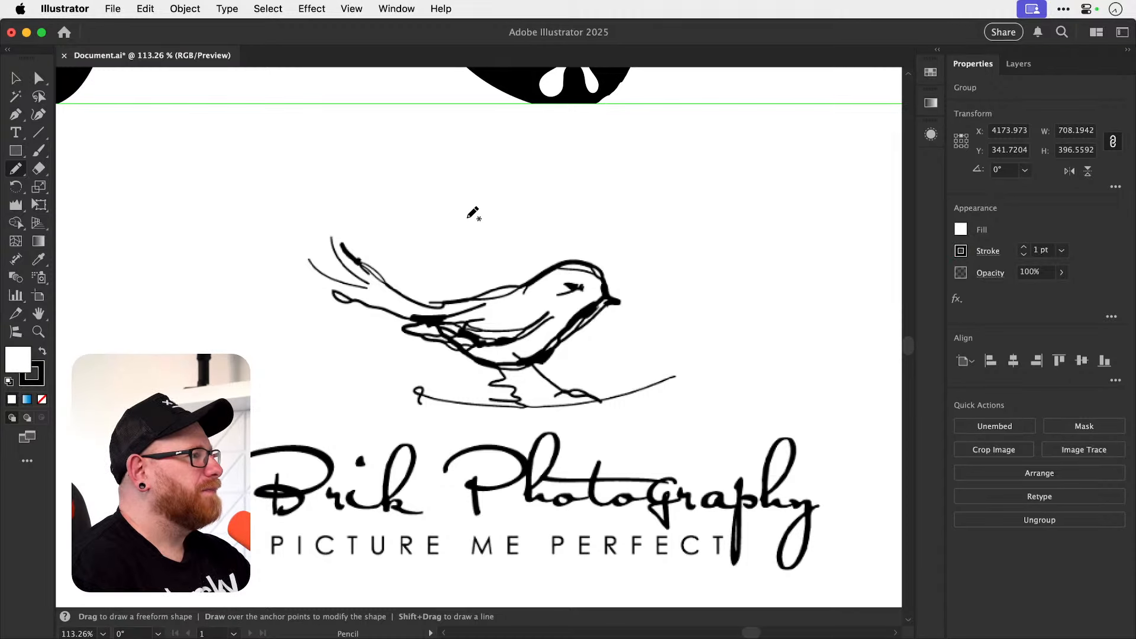
pyautogui.click(42, 400)
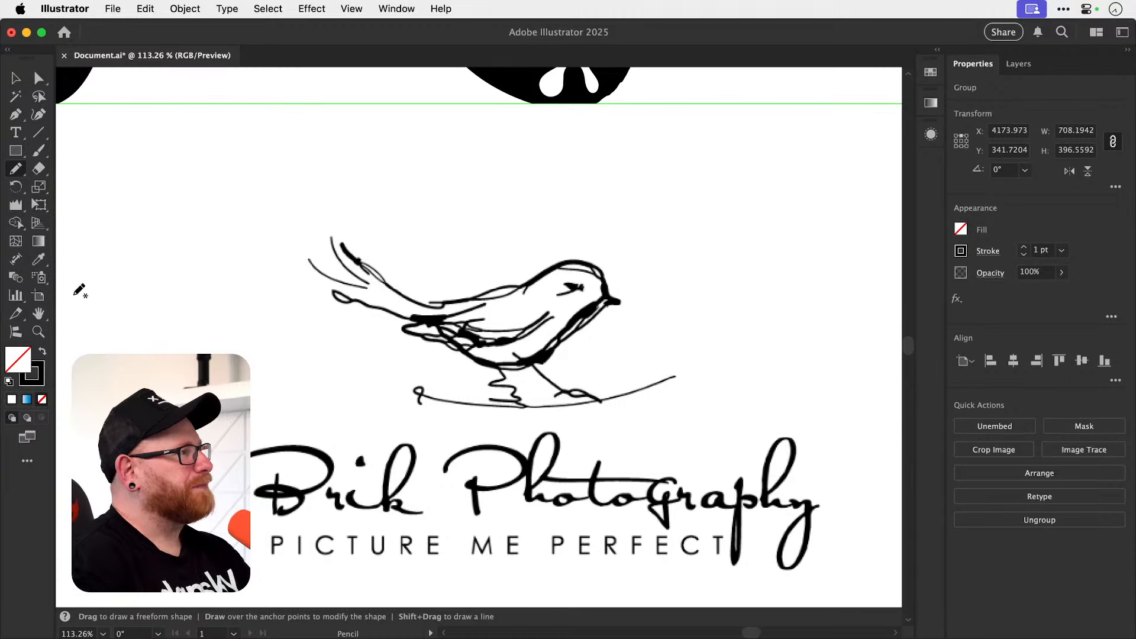
pyautogui.doubleClick(16, 168)
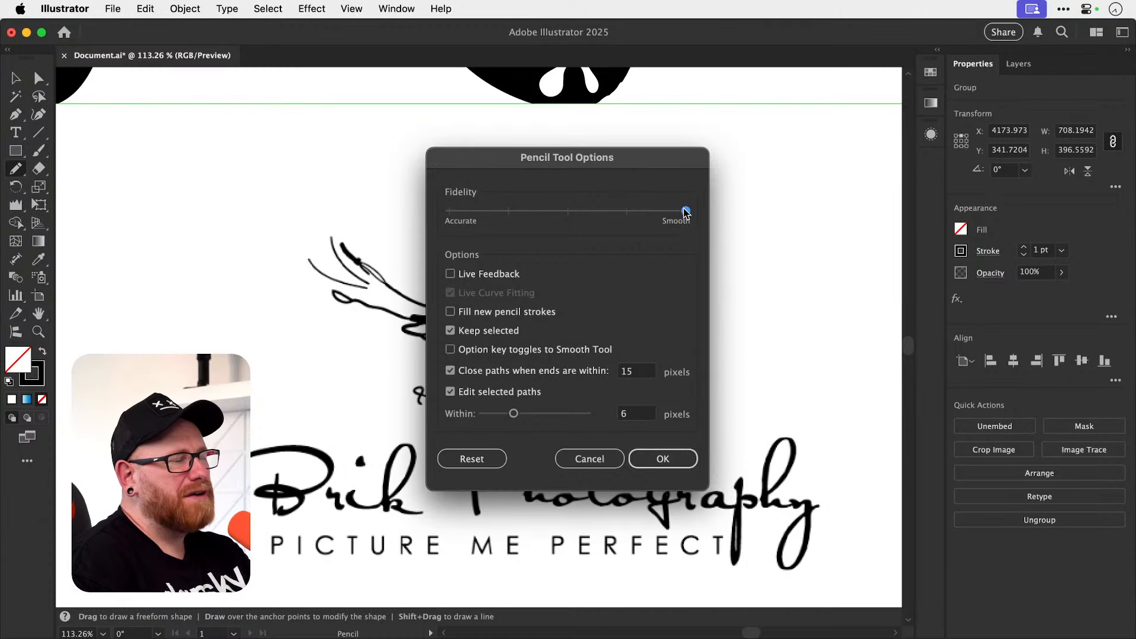
pyautogui.moveTo(685, 211); pyautogui.dragTo(586, 218)
pyautogui.click(663, 460)
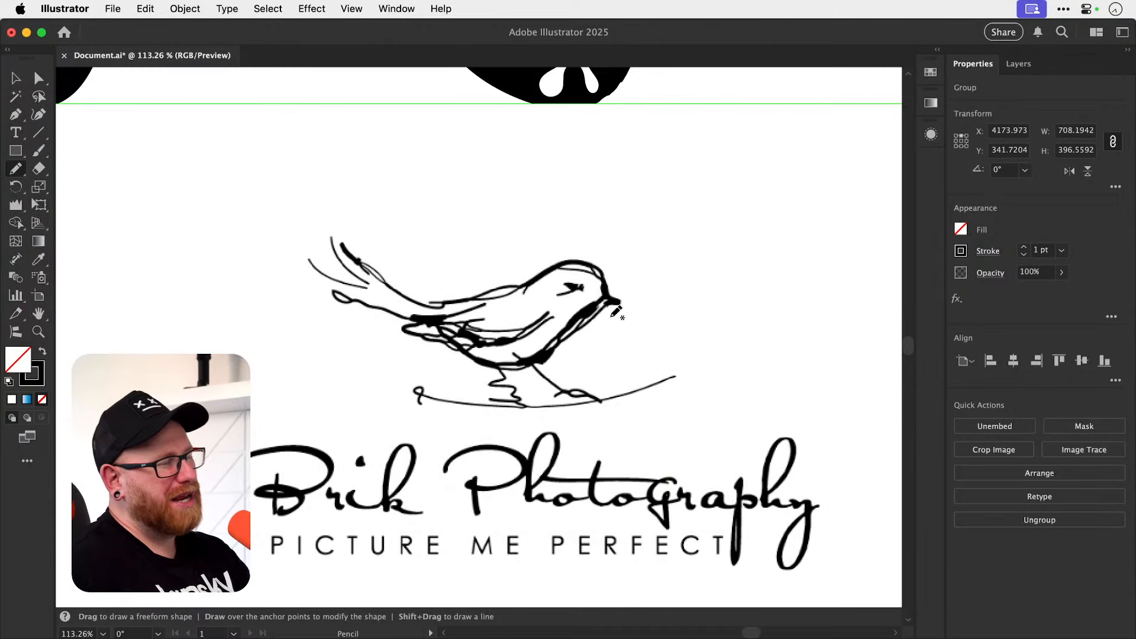
# Try a wavy freehand Pencil line about 190 by 35 px above the logo's bird.
pyautogui.moveTo(421, 176)
pyautogui.mouseDown()
pyautogui.moveTo(476, 194)
pyautogui.moveTo(558, 179)
pyautogui.moveTo(696, 180)
pyautogui.moveTo(652, 201)
pyautogui.moveTo(549, 211)
pyautogui.moveTo(578, 223)
pyautogui.moveTo(660, 218)
pyautogui.mouseUp()
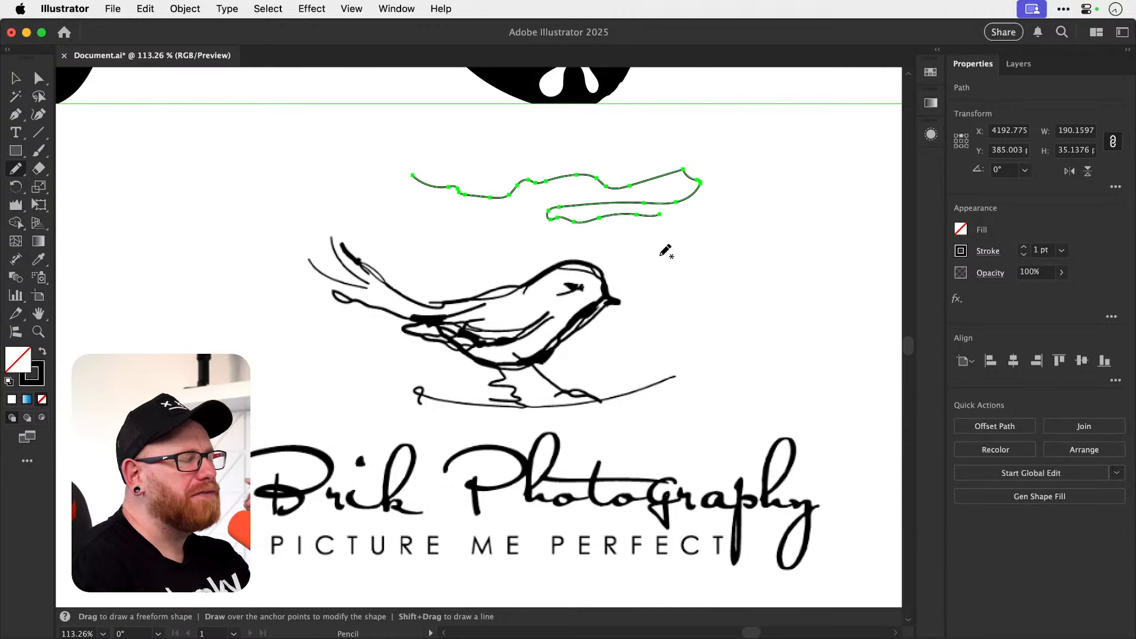
pyautogui.keyDown('super'); pyautogui.click(695, 221); pyautogui.keyUp('super')
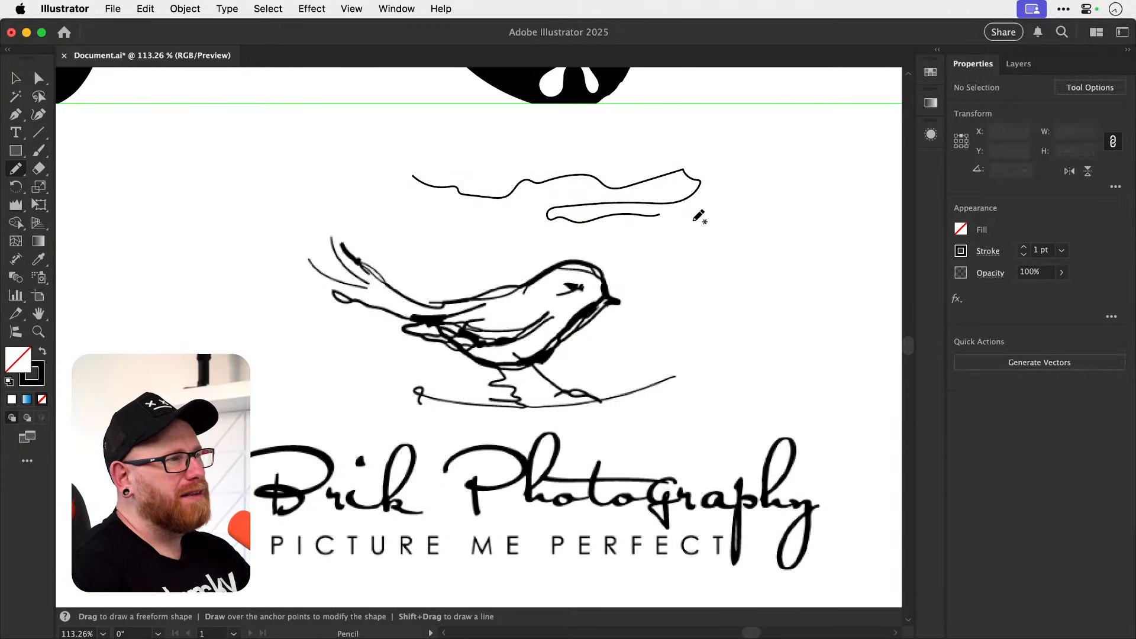
pyautogui.press('super+z')
pyautogui.keyDown('super'); pyautogui.click(528, 179); pyautogui.keyUp('super')
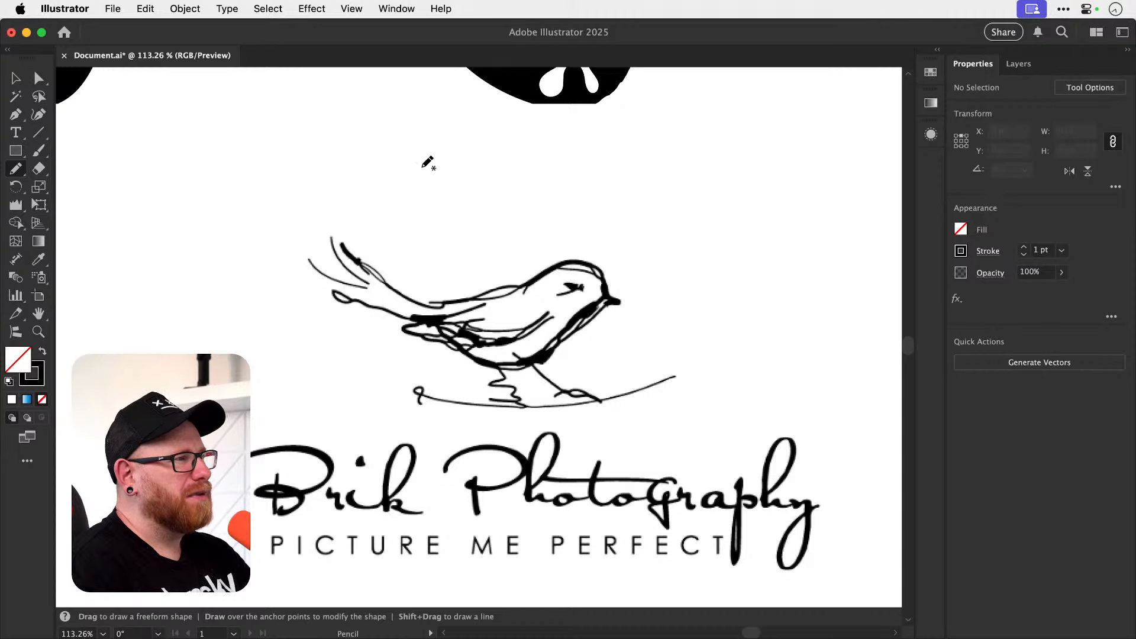
# Sketch the bird's back, head, beak and eye above the logo with loose overlapping Pencil strokes.
pyautogui.moveTo(415, 162)
pyautogui.mouseDown()
pyautogui.moveTo(518, 182)
pyautogui.moveTo(568, 172)
pyautogui.moveTo(625, 183)
pyautogui.moveTo(664, 209)
pyautogui.moveTo(600, 251)
pyautogui.mouseUp()
pyautogui.keyDown('super'); pyautogui.click(531, 184); pyautogui.keyUp('super')
pyautogui.keyDown('super'); pyautogui.click(562, 182); pyautogui.keyUp('super')
pyautogui.keyDown('super'); pyautogui.click(627, 177); pyautogui.keyUp('super')
pyautogui.moveTo(590, 210); pyautogui.dragTo(618, 195)
pyautogui.keyDown('super'); pyautogui.click(601, 198); pyautogui.keyUp('super')
pyautogui.keyDown('super'); pyautogui.click(639, 219); pyautogui.keyUp('super')
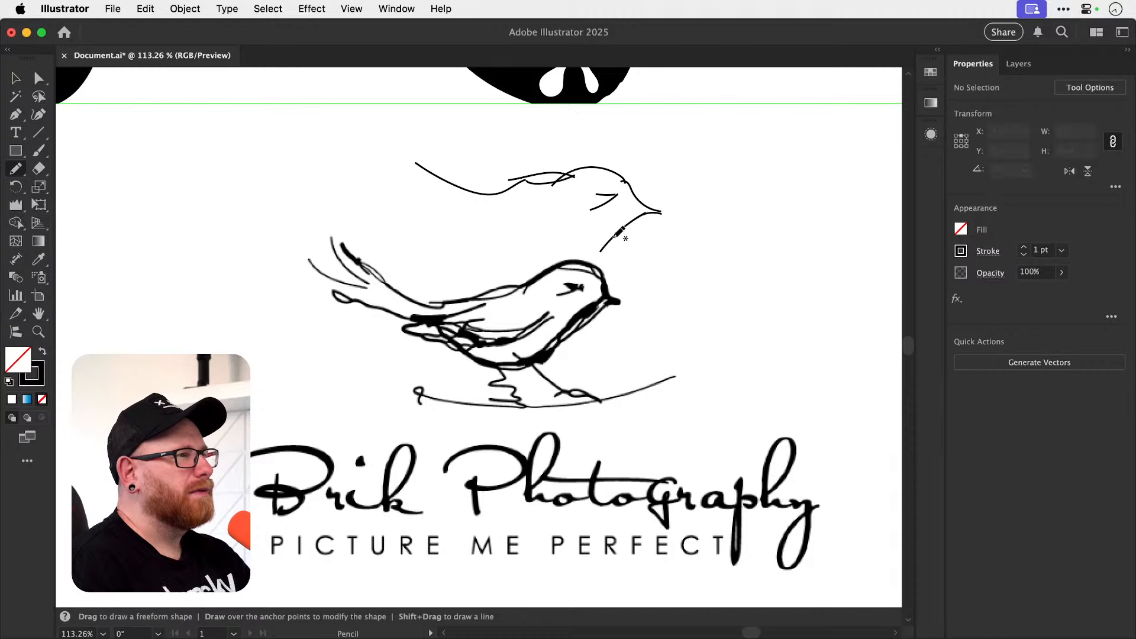
# Move the Brik Photography logo down to clear space beneath the new bird sketch.
pyautogui.press('v')
pyautogui.moveTo(467, 170); pyautogui.dragTo(617, 230)
pyautogui.press('super+z')
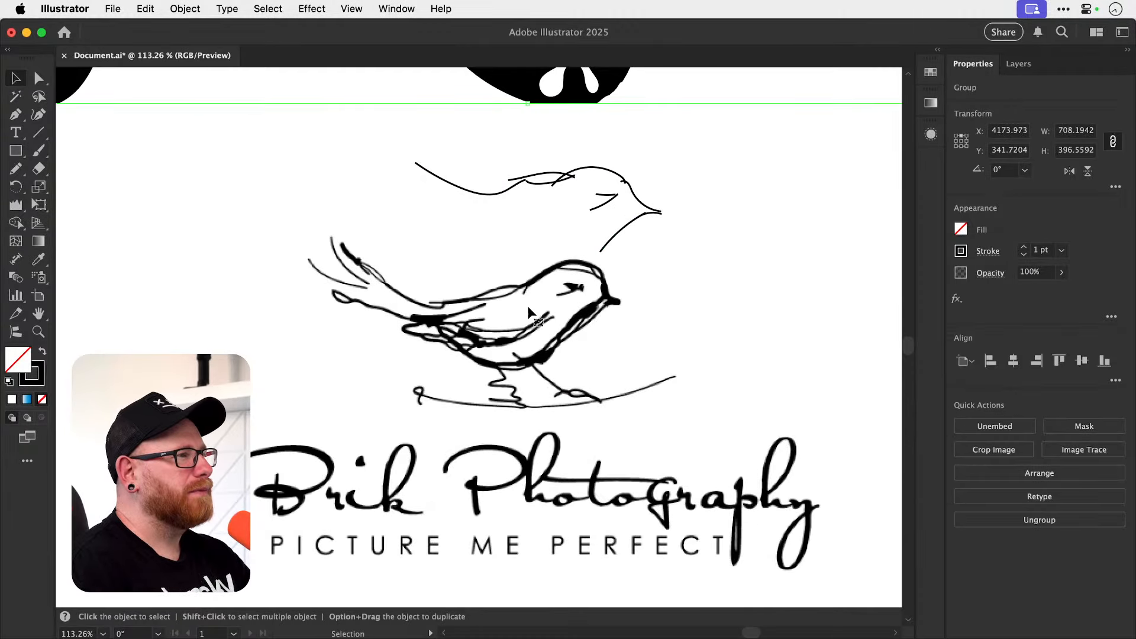
pyautogui.moveTo(530, 309); pyautogui.dragTo(579, 425)
pyautogui.moveTo(564, 329); pyautogui.dragTo(566, 398)
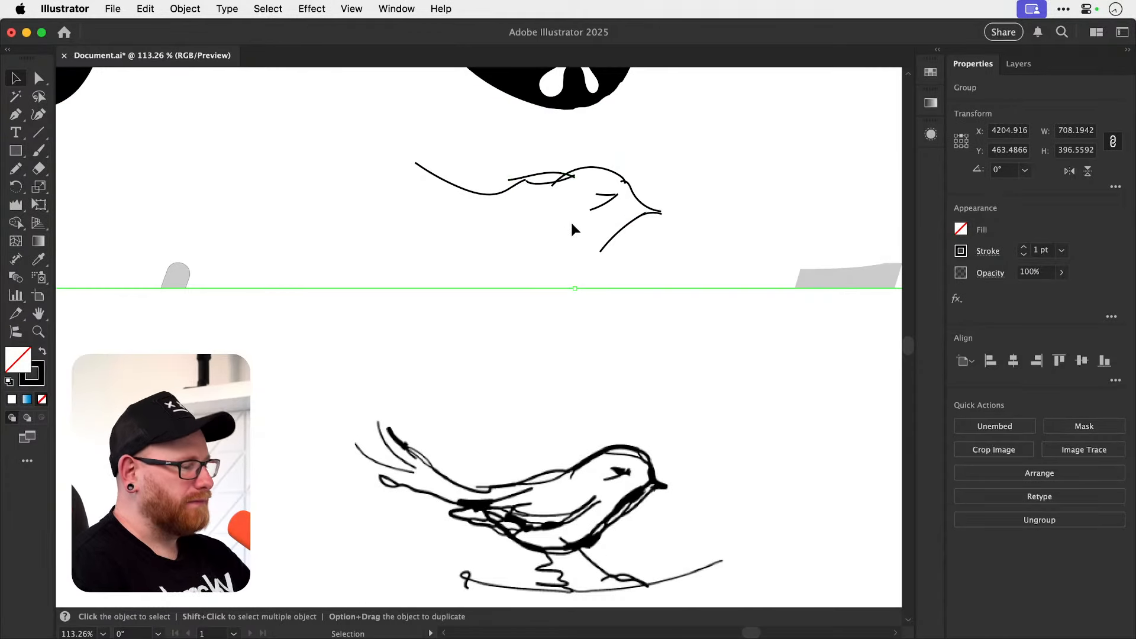
# Draw the bird's belly and rear curve with the Pencil, making the whole sketch about 186 by 59 px.
pyautogui.press('n')
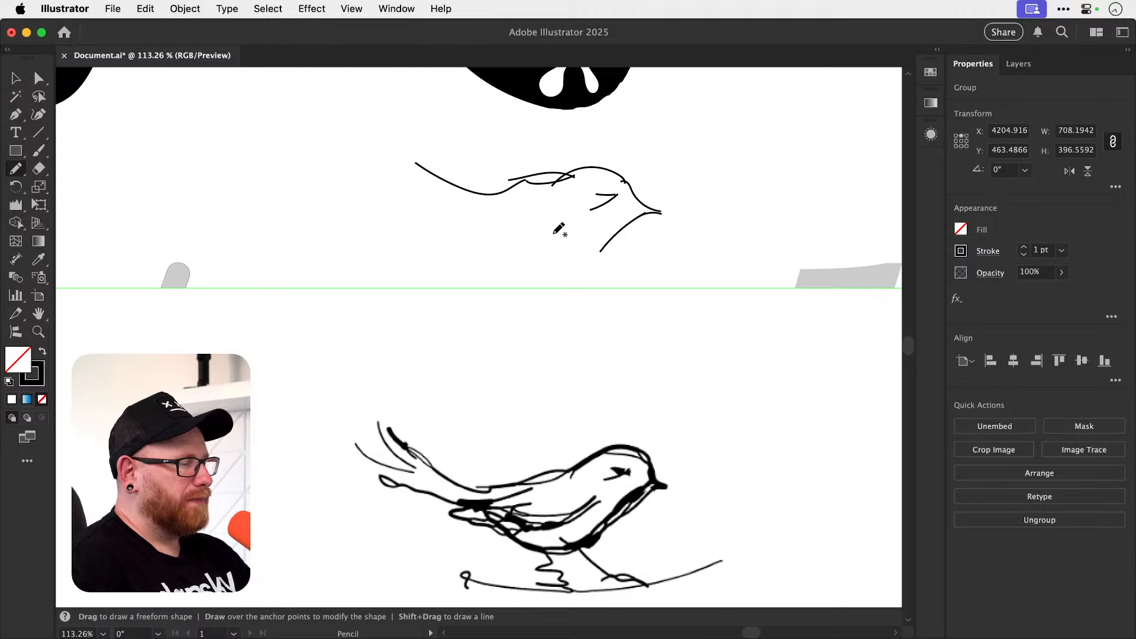
pyautogui.moveTo(599, 230)
pyautogui.mouseDown()
pyautogui.moveTo(472, 241)
pyautogui.moveTo(381, 204)
pyautogui.mouseUp()
pyautogui.press('v')
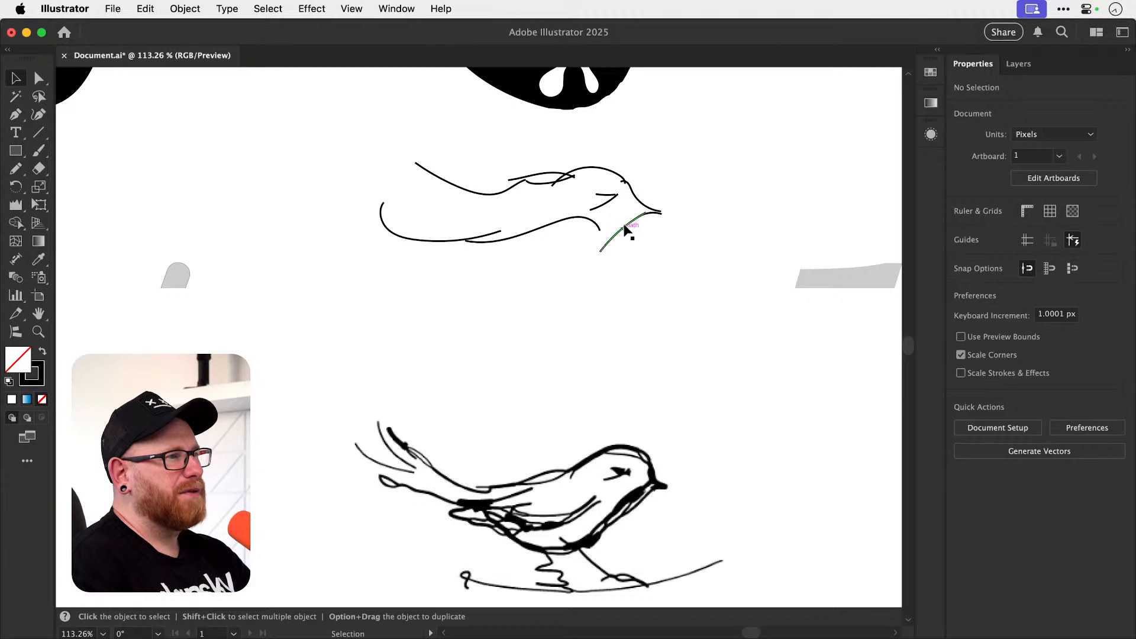
# Set the two beak strokes of the bird sketch to a 2 pt weight.
pyautogui.click(636, 200)
pyautogui.moveTo(626, 241); pyautogui.dragTo(626, 241)
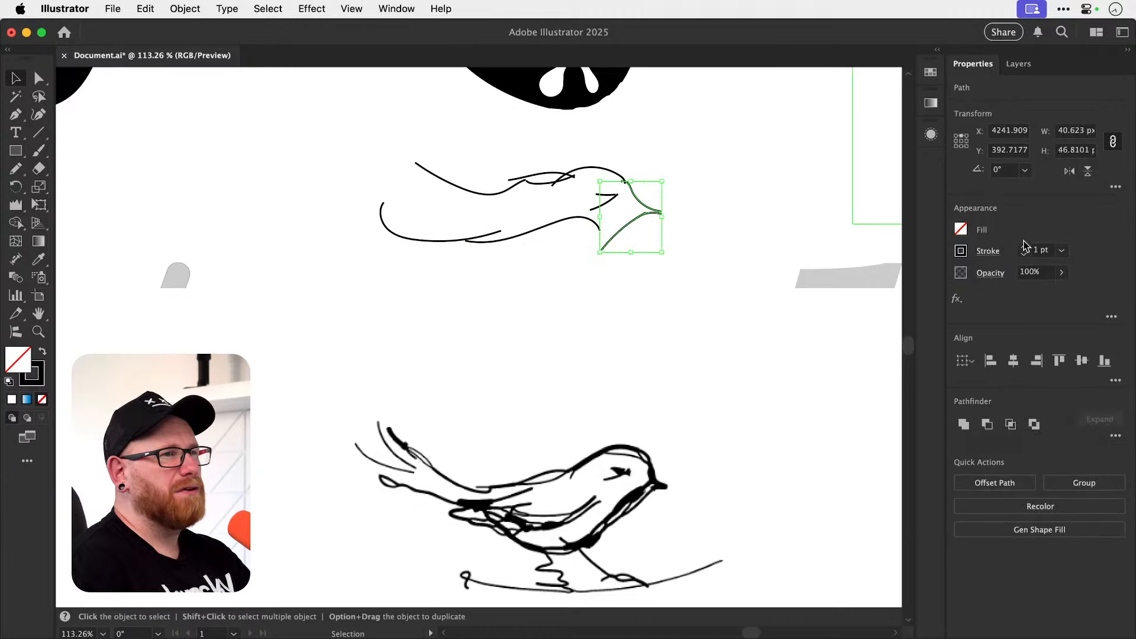
pyautogui.click(1023, 246)
# Show the available brushes and give all strokes of the bird sketch round caps.
pyautogui.click(405, 11)
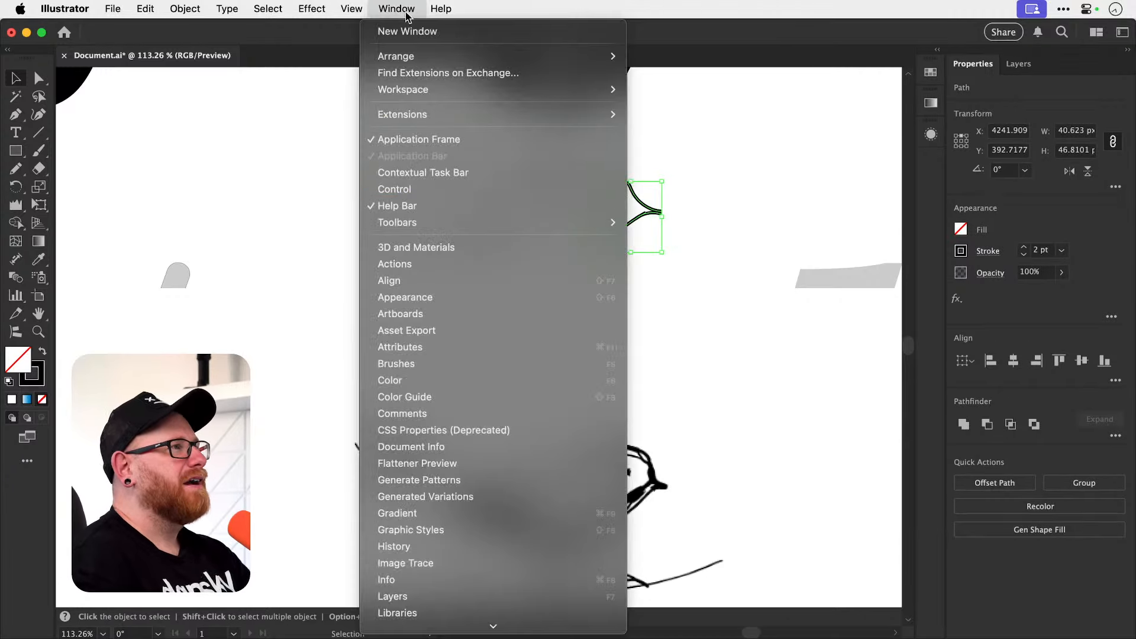
pyautogui.click(511, 363)
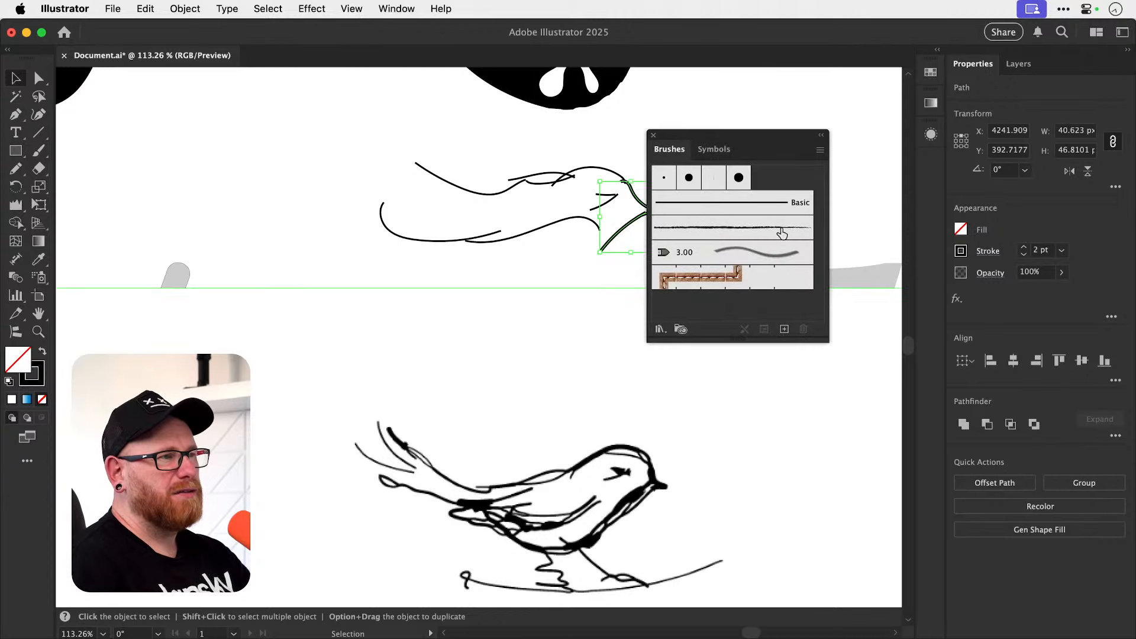
pyautogui.moveTo(421, 221); pyautogui.dragTo(307, 280)
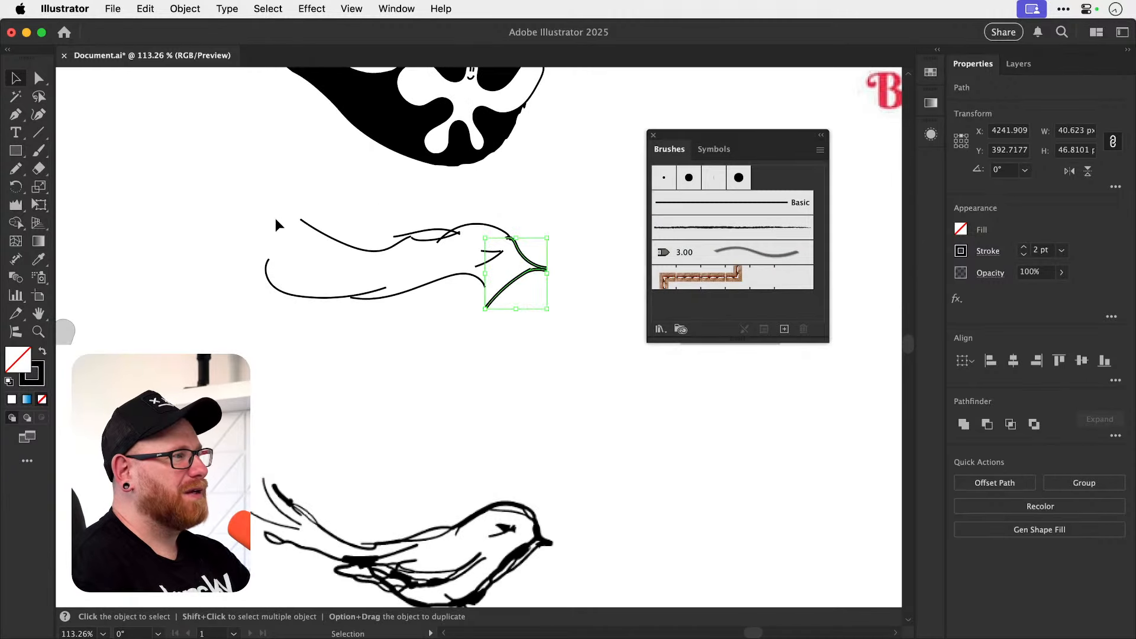
pyautogui.moveTo(275, 220); pyautogui.dragTo(553, 296)
pyautogui.click(986, 254)
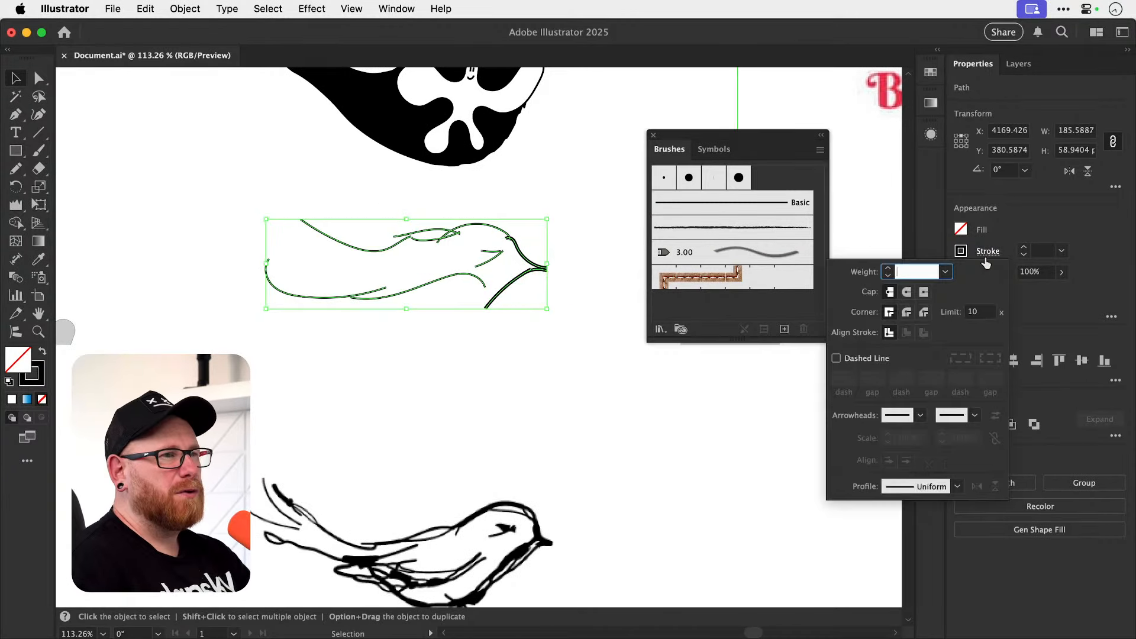
pyautogui.click(907, 291)
pyautogui.click(610, 219)
pyautogui.click(586, 199)
# Try the rough charcoal-style art brush on all strokes of the bird sketch.
pyautogui.press('z')
pyautogui.moveTo(347, 262); pyautogui.dragTo(375, 312)
pyautogui.press('v')
pyautogui.moveTo(198, 209)
pyautogui.mouseDown()
pyautogui.moveTo(414, 309)
pyautogui.moveTo(611, 338)
pyautogui.mouseUp()
pyautogui.click(733, 229)
pyautogui.click(556, 333)
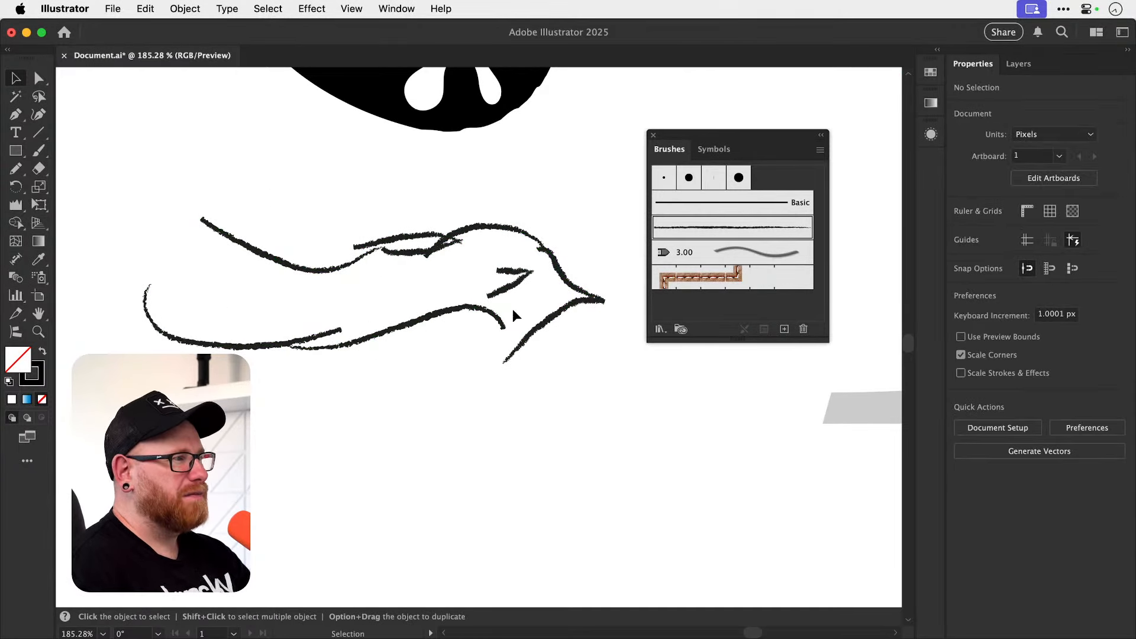
pyautogui.press('z')
pyautogui.moveTo(383, 281)
pyautogui.mouseDown()
pyautogui.moveTo(595, 281)
pyautogui.moveTo(433, 281)
pyautogui.mouseUp()
pyautogui.press('v')
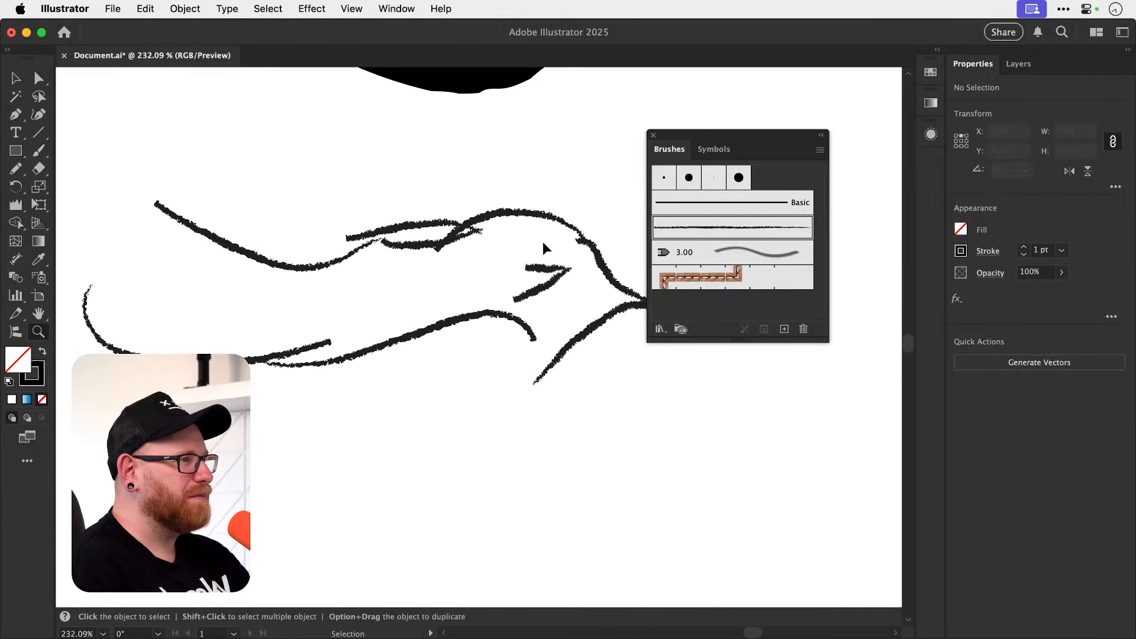
pyautogui.press('super+z')
# Open the Artistic_ChalkCharcoalPencil brush library and try its first brush on the bird sketch.
pyautogui.click(820, 151)
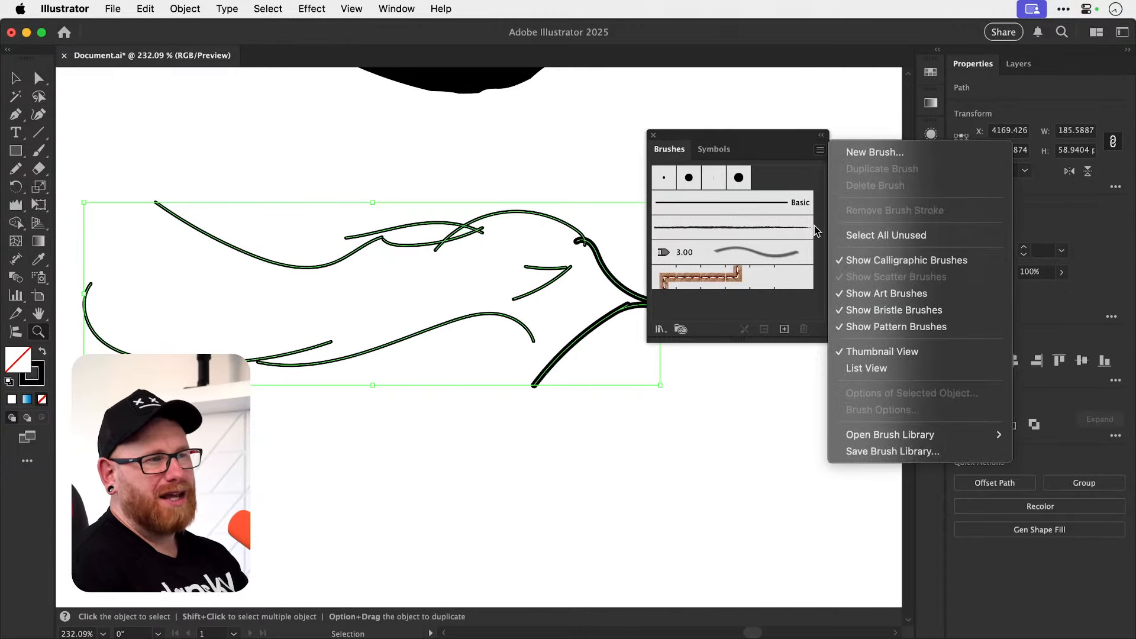
pyautogui.moveTo(865, 440)
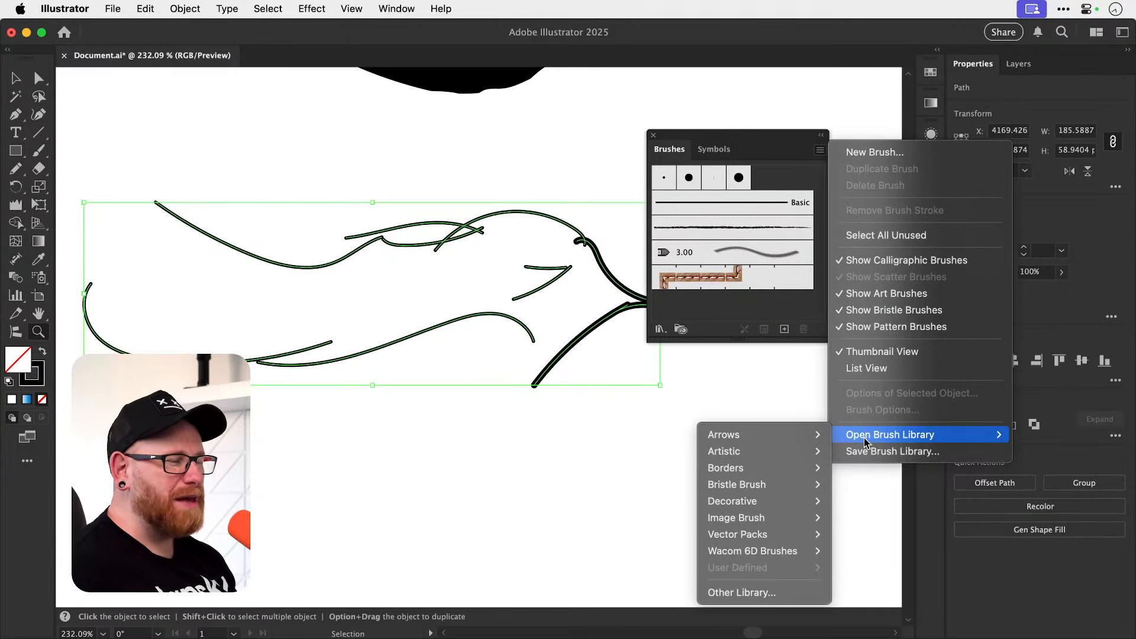
pyautogui.moveTo(787, 452)
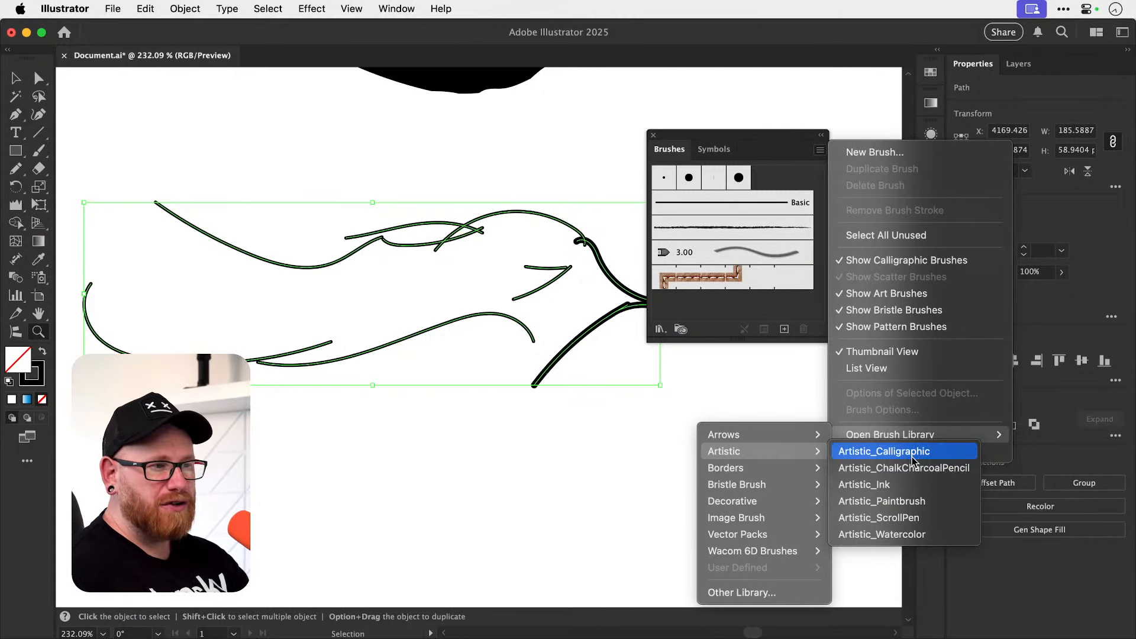
pyautogui.click(912, 475)
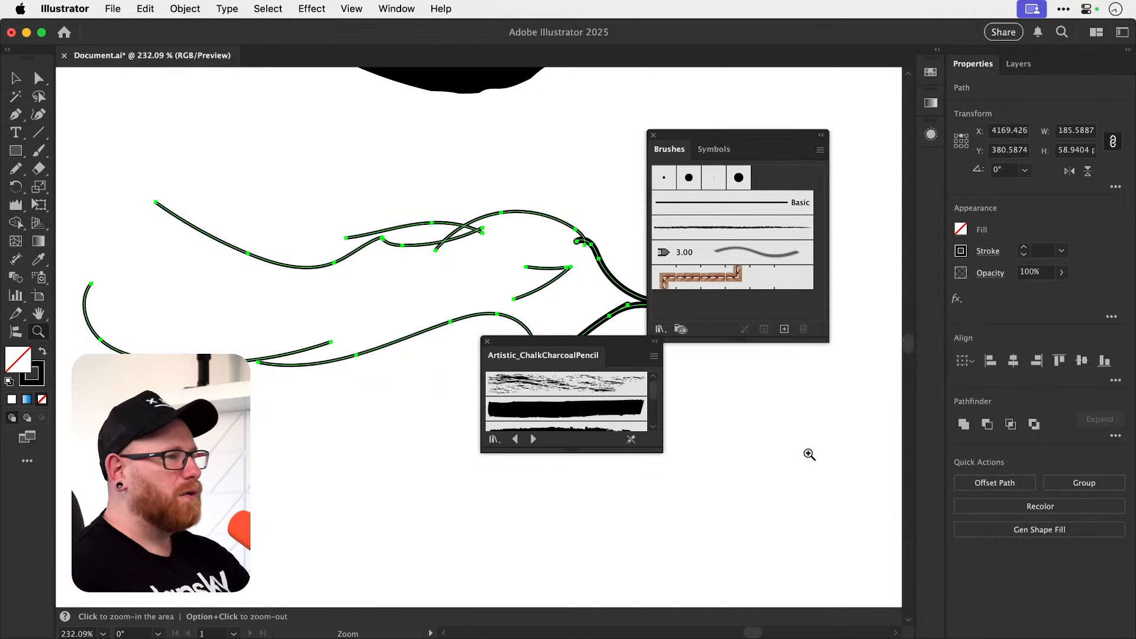
pyautogui.click(591, 391)
pyautogui.press('super+z')
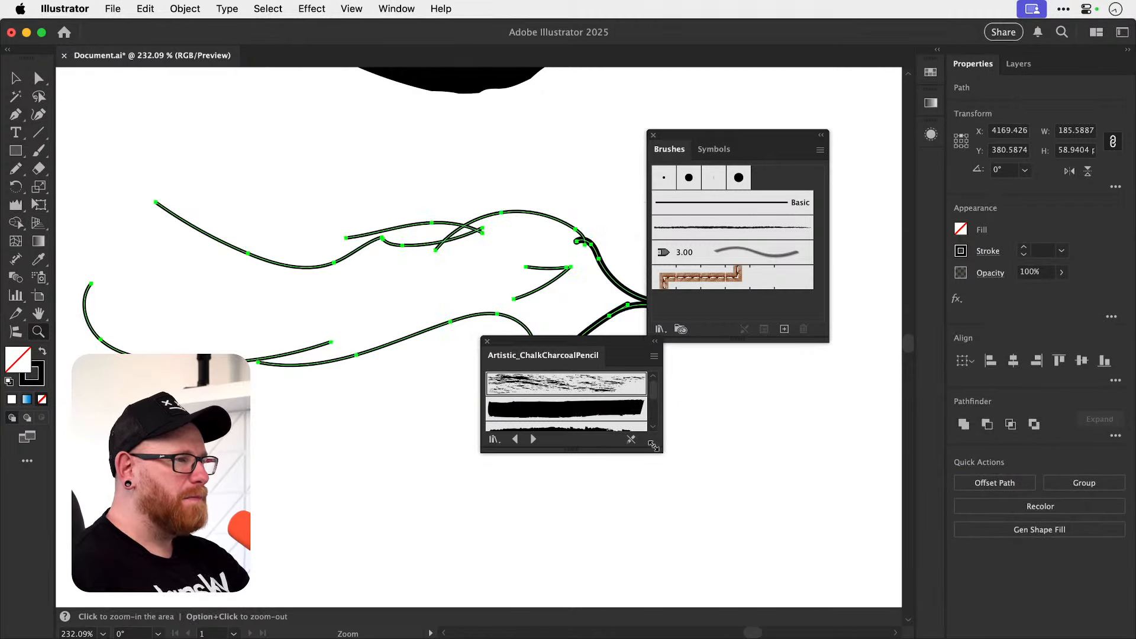
# Apply the Charcoal - Pencil brush to the bird sketch at a 0.5 pt stroke weight and close the brush lists.
pyautogui.moveTo(660, 450); pyautogui.dragTo(661, 584)
pyautogui.click(591, 536)
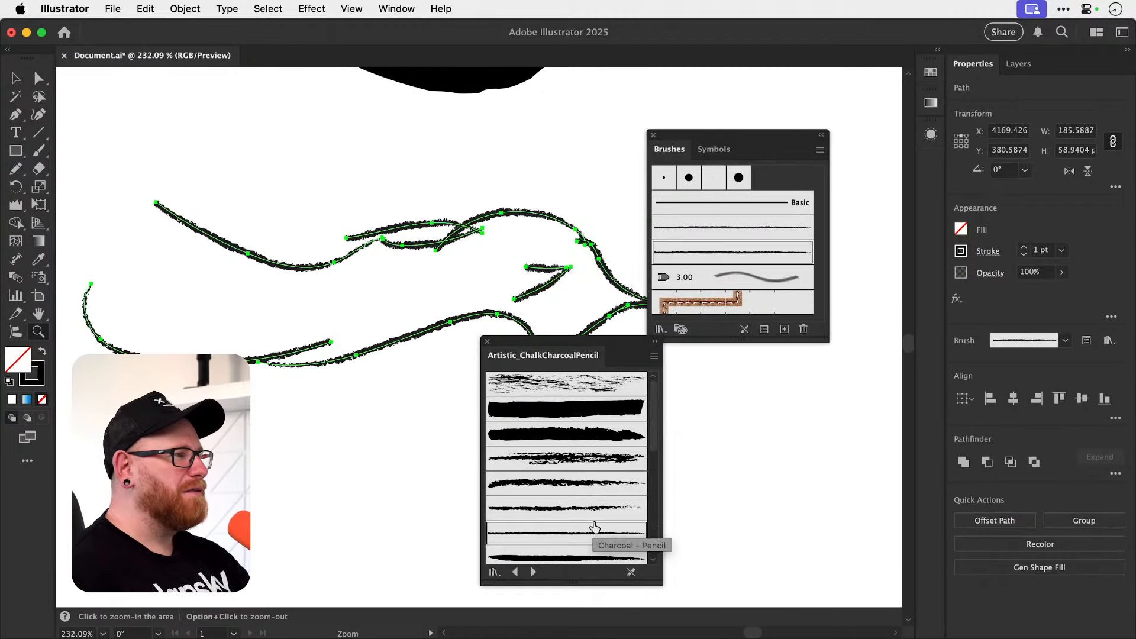
pyautogui.click(1023, 255)
pyautogui.click(1024, 258)
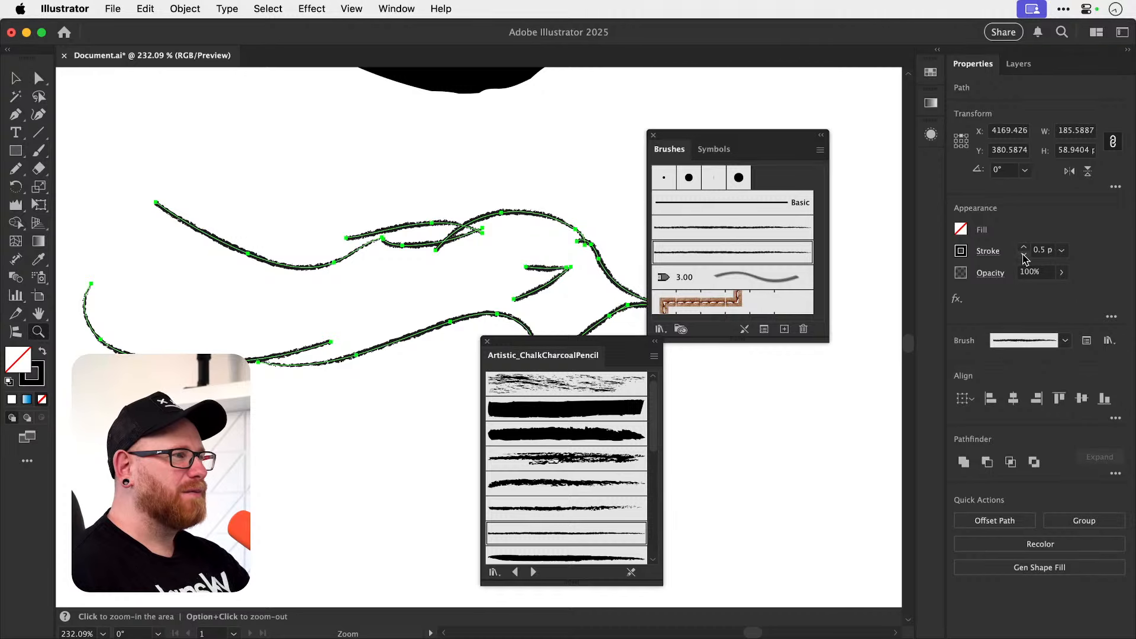
pyautogui.click(854, 300)
pyautogui.click(486, 341)
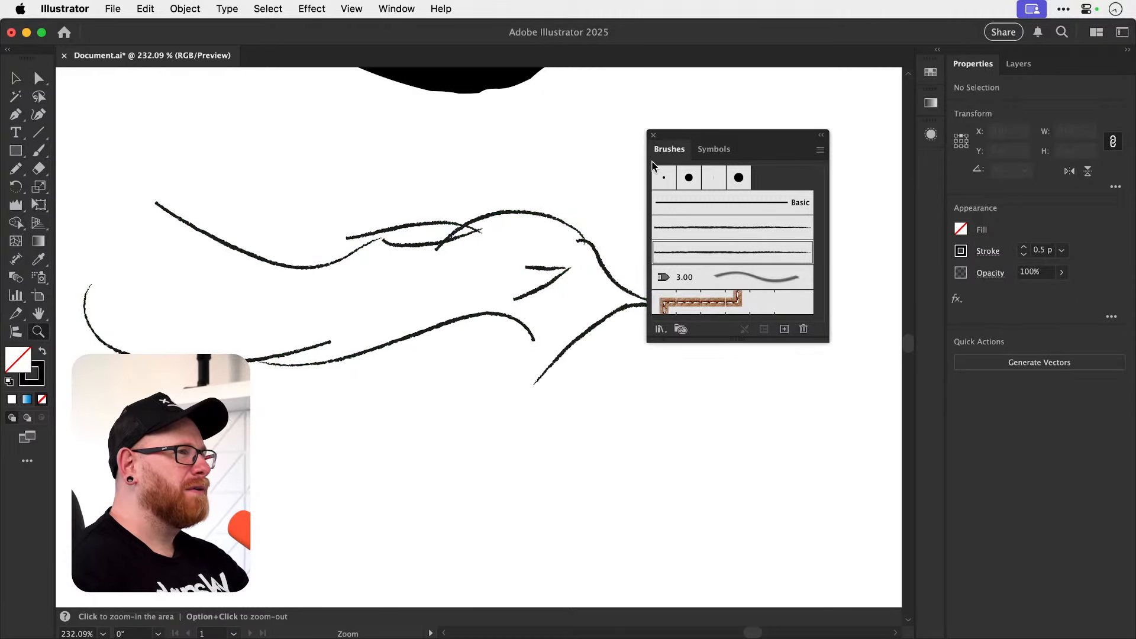
pyautogui.click(654, 135)
pyautogui.press('super+minus')
pyautogui.press('super+minus')
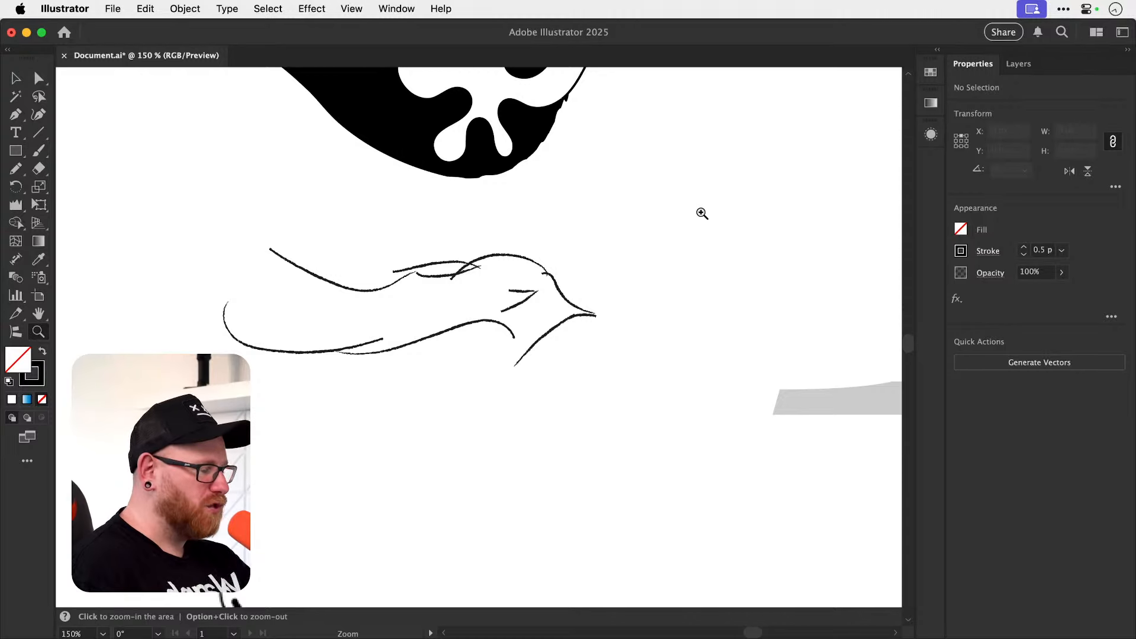
pyautogui.press('v')
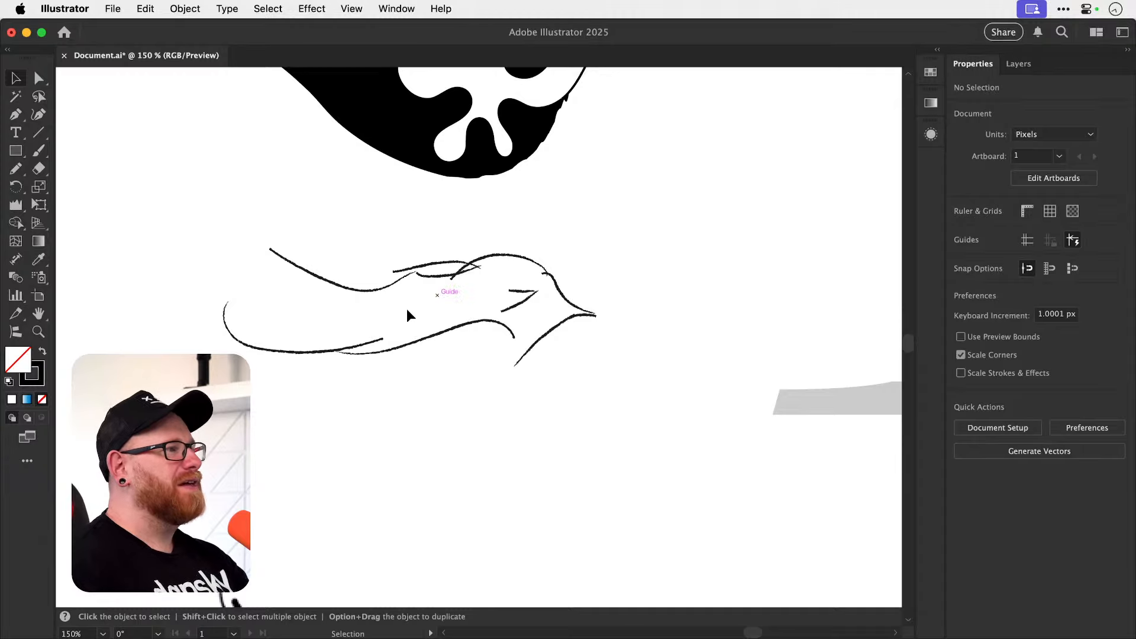
# Delete the pasted Brik Photography logo below the bird sketch.
pyautogui.press('z')
pyautogui.moveTo(365, 312); pyautogui.dragTo(320, 304)
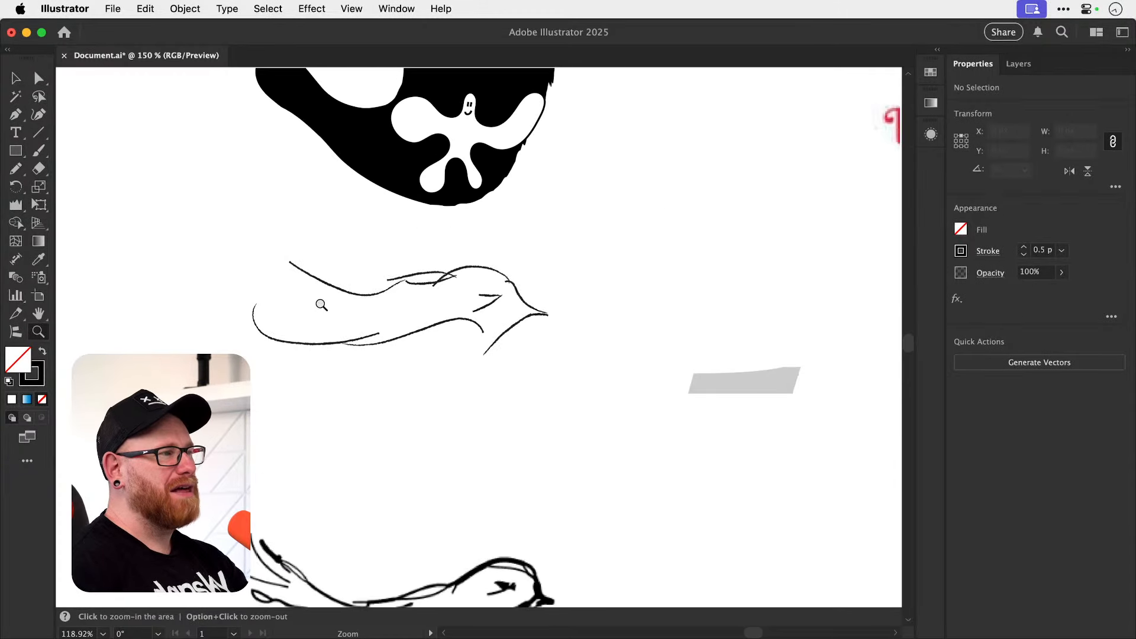
pyautogui.moveTo(419, 332)
pyautogui.mouseDown()
pyautogui.moveTo(310, 319)
pyautogui.moveTo(415, 346)
pyautogui.mouseUp()
pyautogui.press('v')
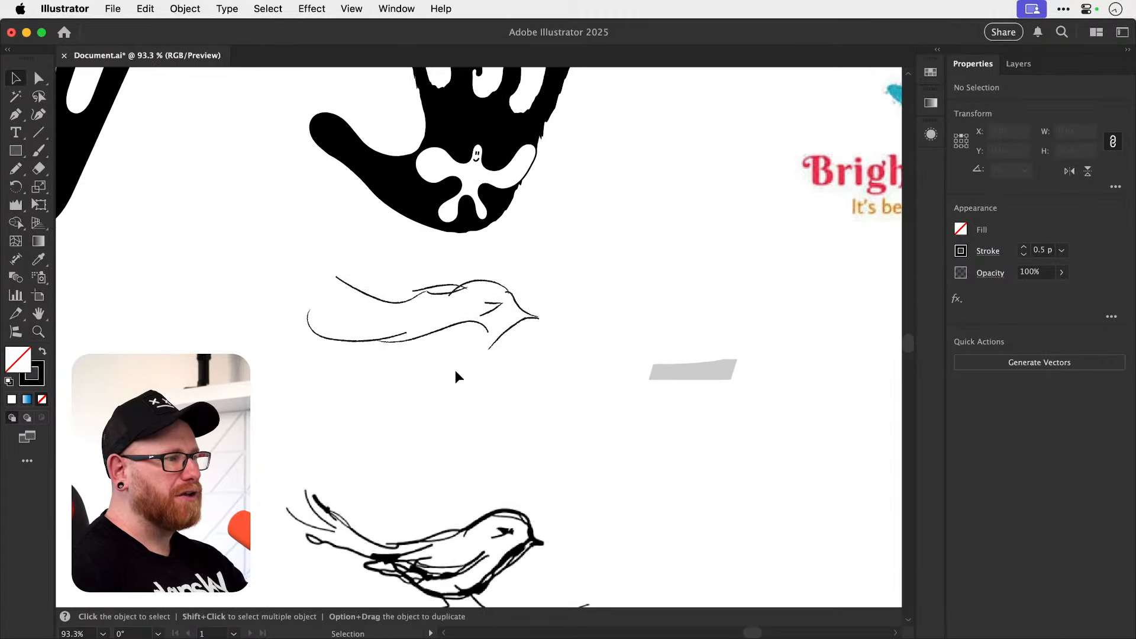
pyautogui.moveTo(489, 481); pyautogui.dragTo(472, 345)
pyautogui.moveTo(459, 453); pyautogui.dragTo(448, 390)
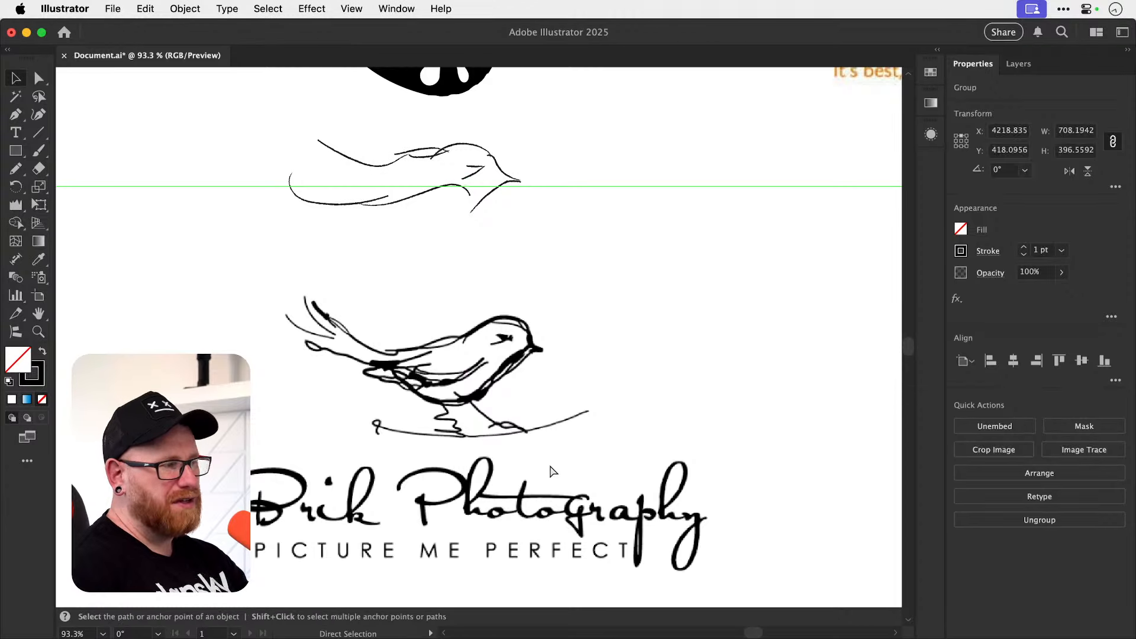
pyautogui.press('BackSpace')
# Cut both black hands, the bird sketch and the BrightMate Art logo, and fit the artboard in view.
pyautogui.press('super+minus')
pyautogui.press('super+minus')
pyautogui.press('super+minus')
pyautogui.press('super+minus')
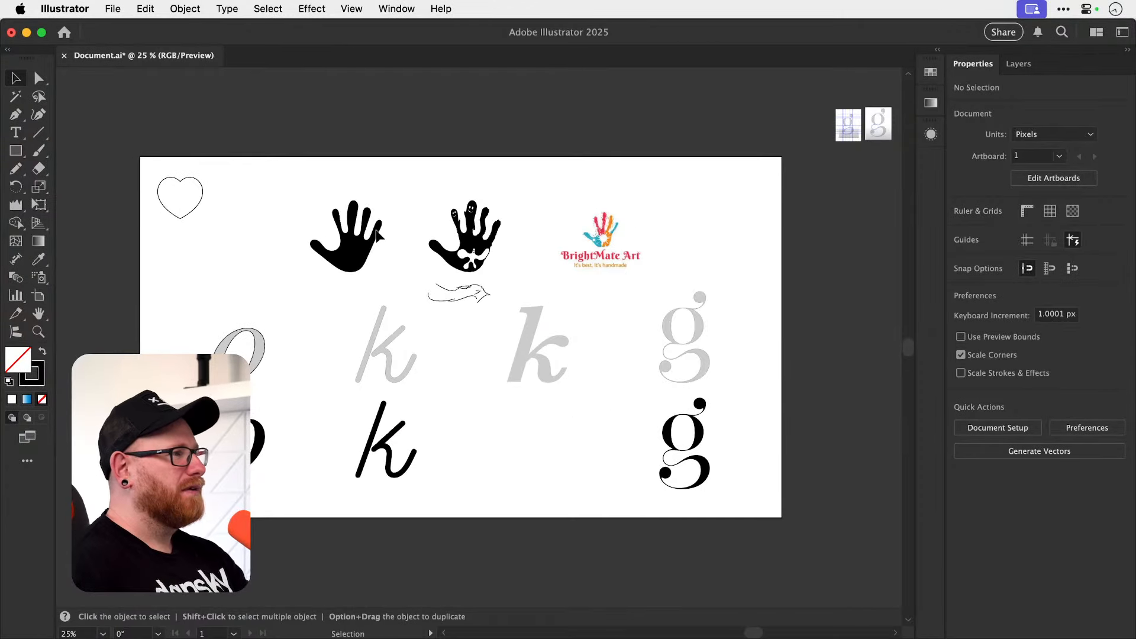
pyautogui.click(362, 241)
pyautogui.press('super+x')
pyautogui.moveTo(419, 191); pyautogui.dragTo(503, 314)
pyautogui.press('super+x')
pyautogui.moveTo(512, 186); pyautogui.dragTo(600, 273)
pyautogui.press('super+x')
pyautogui.press('super+0')
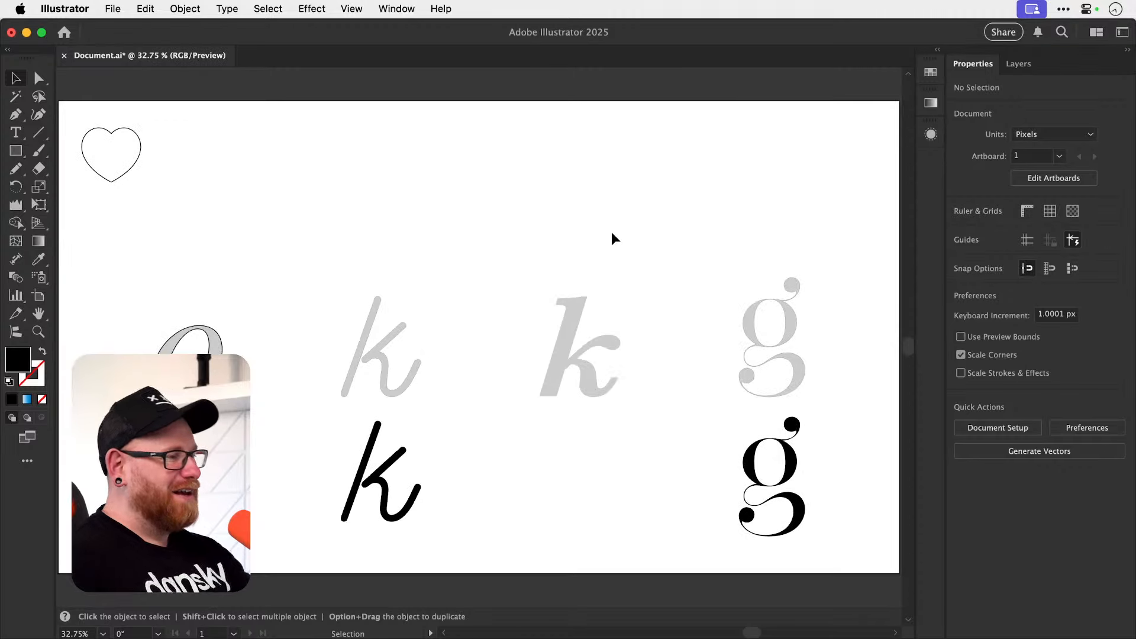